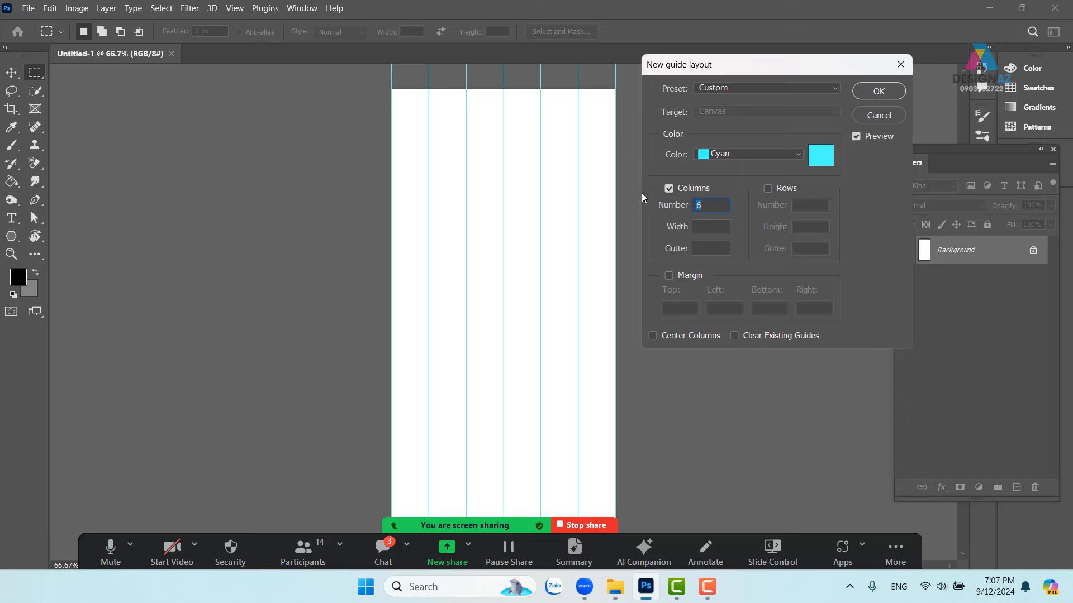
Set the column gutter to 5 in the new guide layout.
double_click(709, 211)
left_click(702, 249)
type("5")
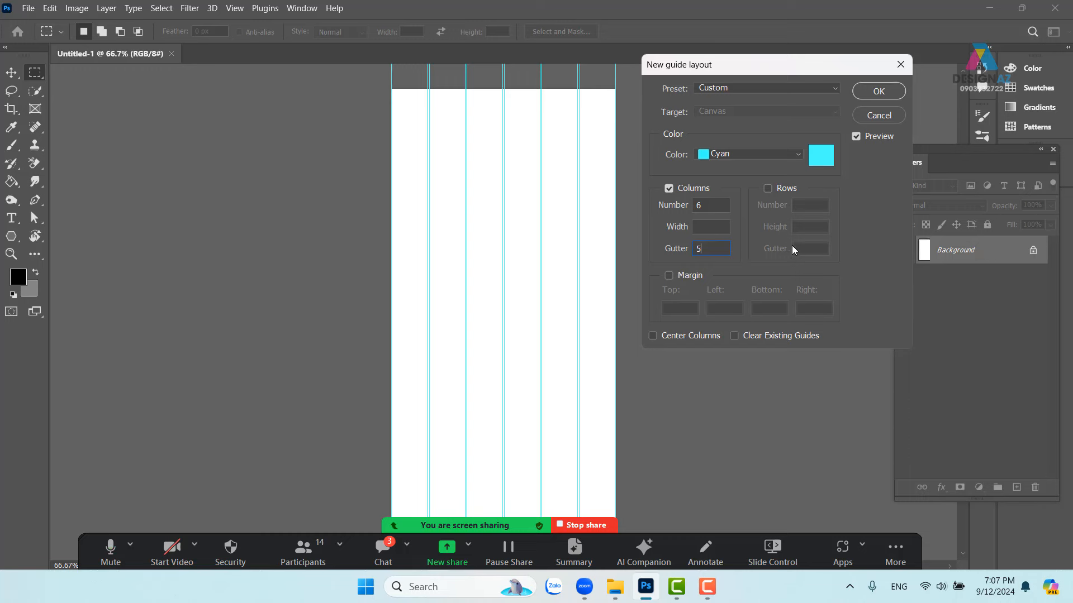
Enable rows in the guide layout and set the column gutter to 20 px.
left_click(768, 189)
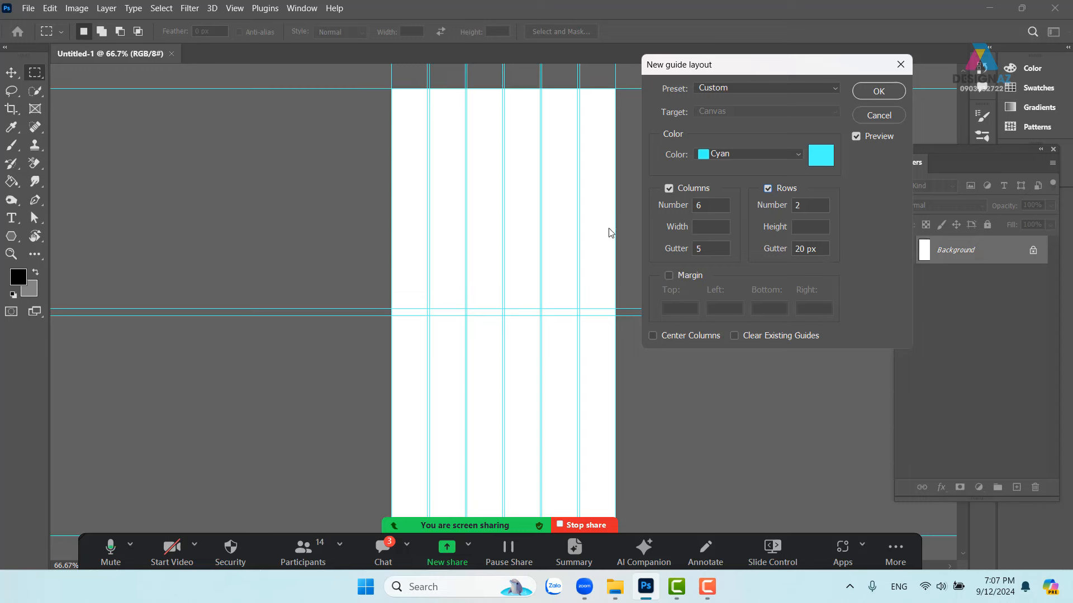
double_click(708, 247)
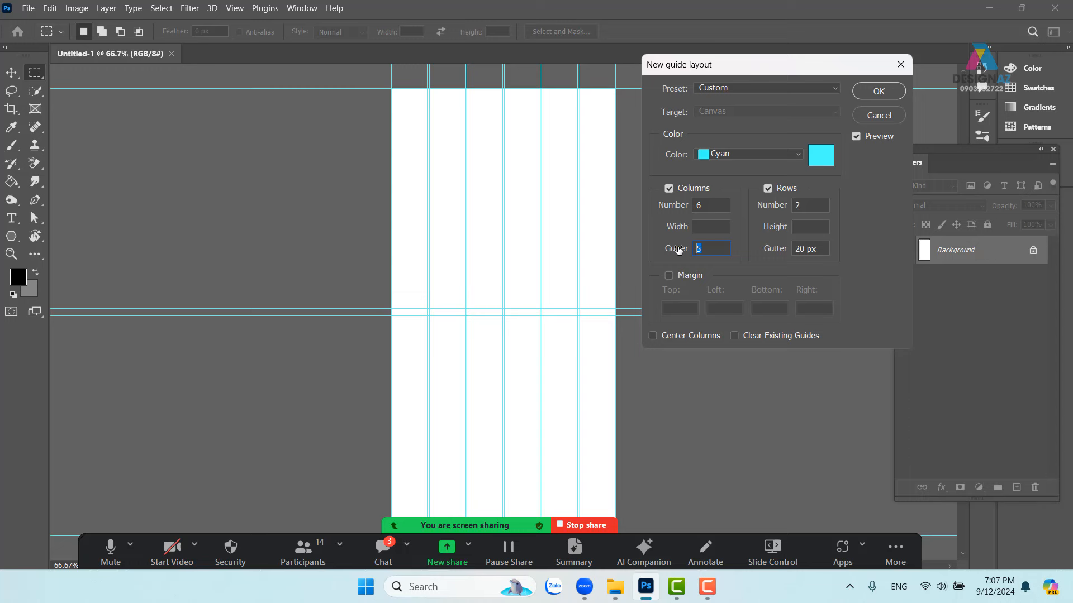
left_click(824, 250)
left_click(719, 250)
type("20")
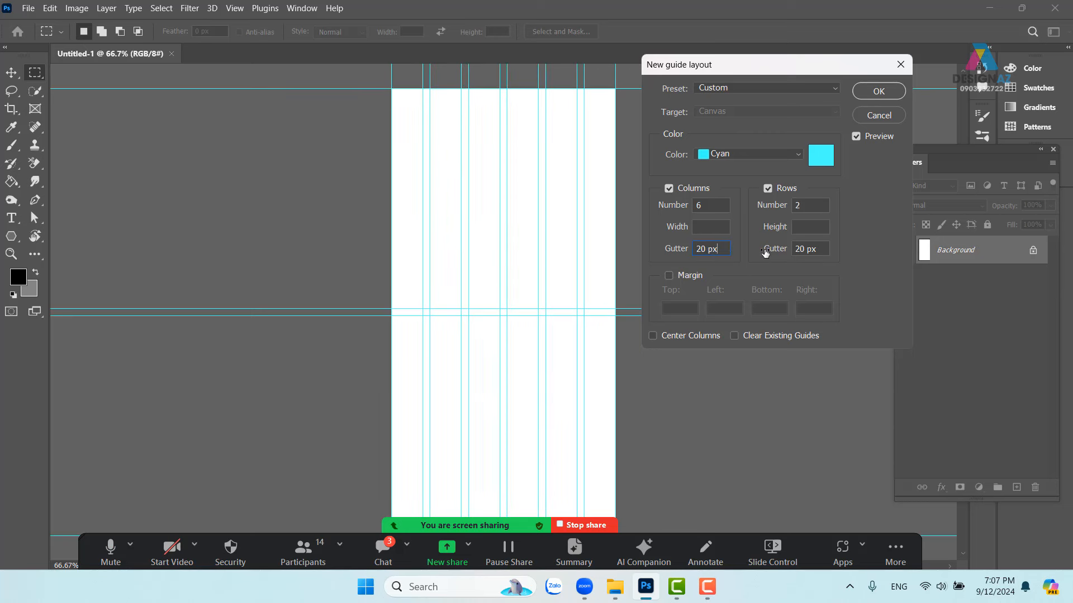
Set the number of rows to 3 and create the guide layout.
left_click(821, 229)
left_click(813, 206)
key("Up")
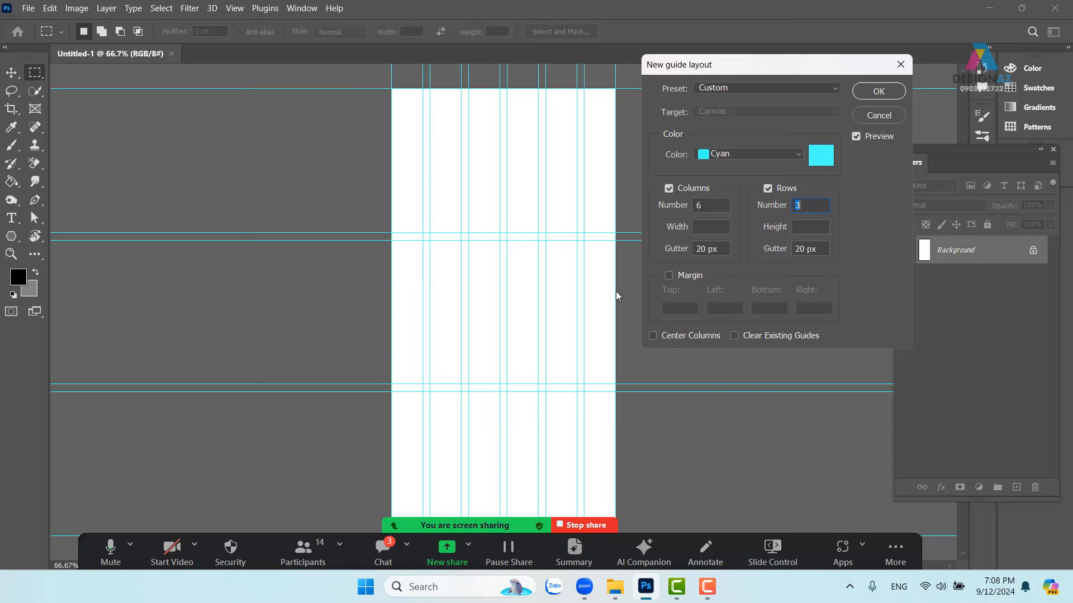
left_click(13, 72)
key("alt+shift")
left_click(879, 92)
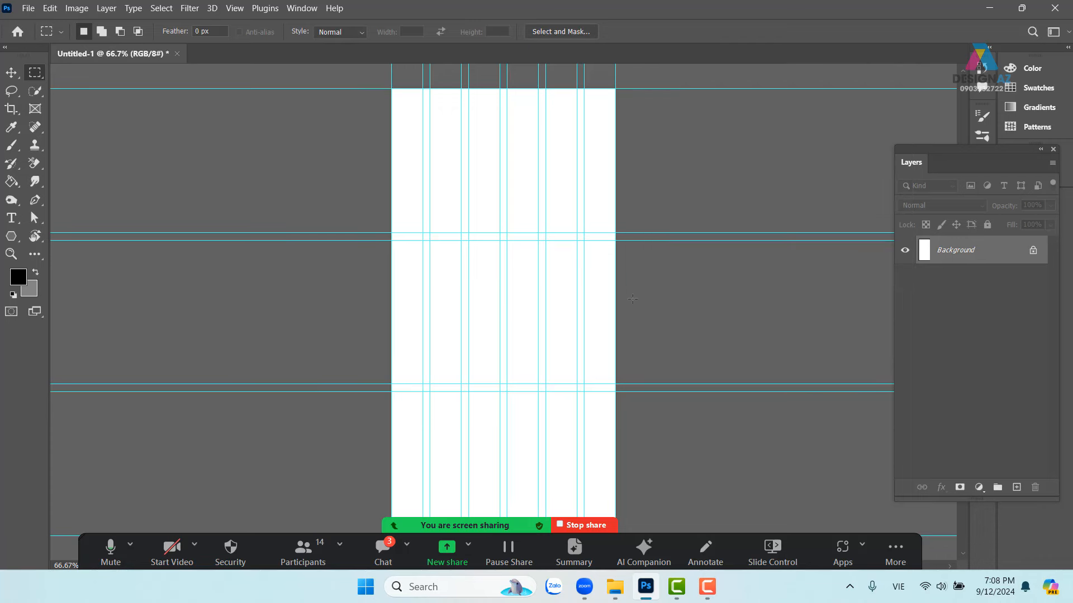
Examine the column and row guides on the canvas up close, and toggle their visibility off and on.
key("alt+shift")
key("ctrl+plus")
key("ctrl+plus")
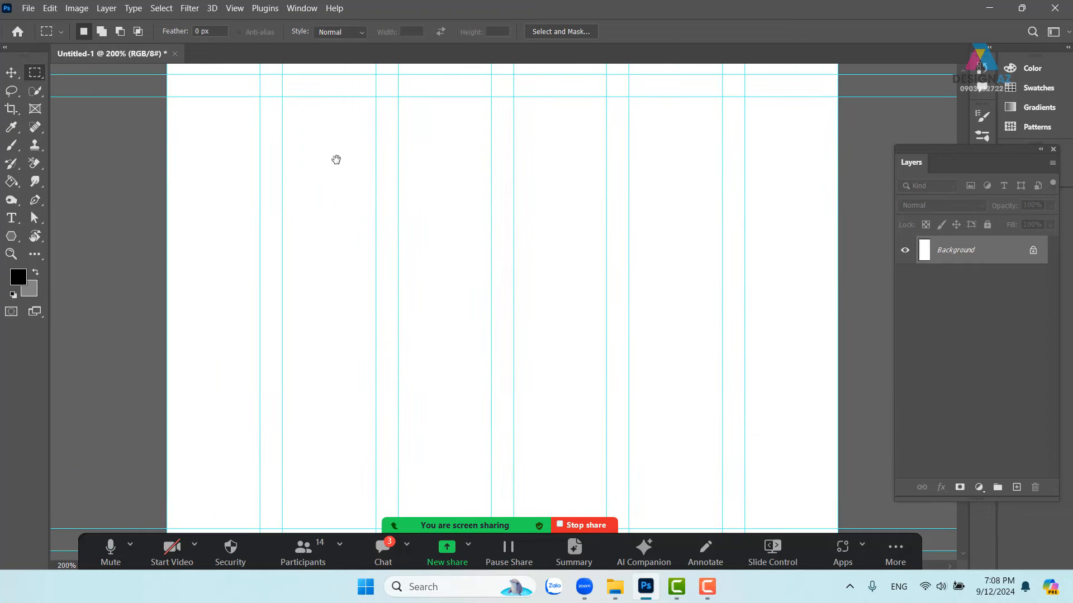
left_click_drag(336, 144, 412, 270)
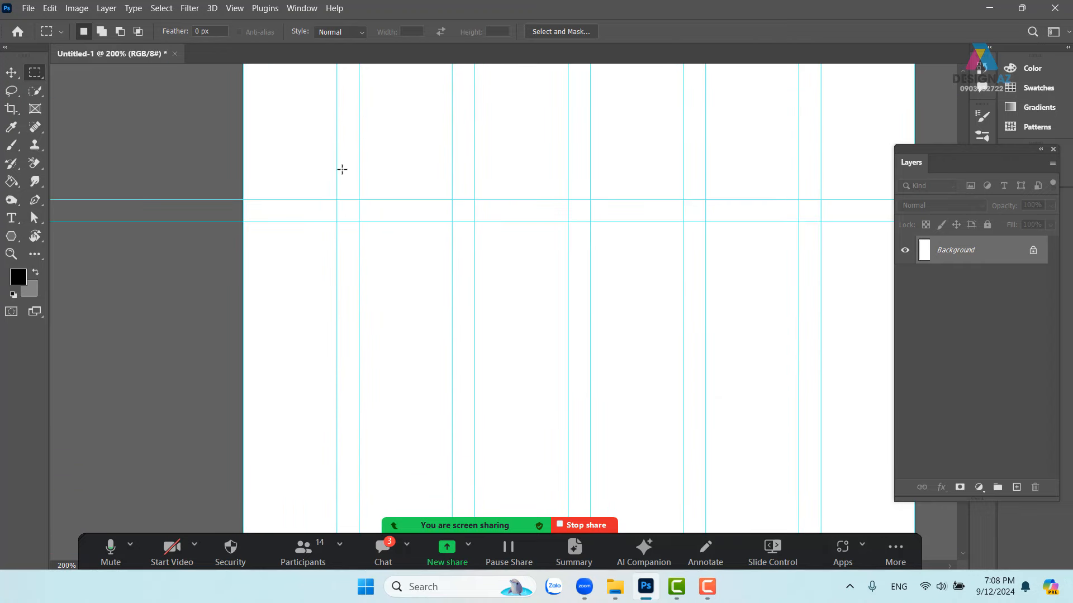
key("ctrl+minus")
key("ctrl+minus")
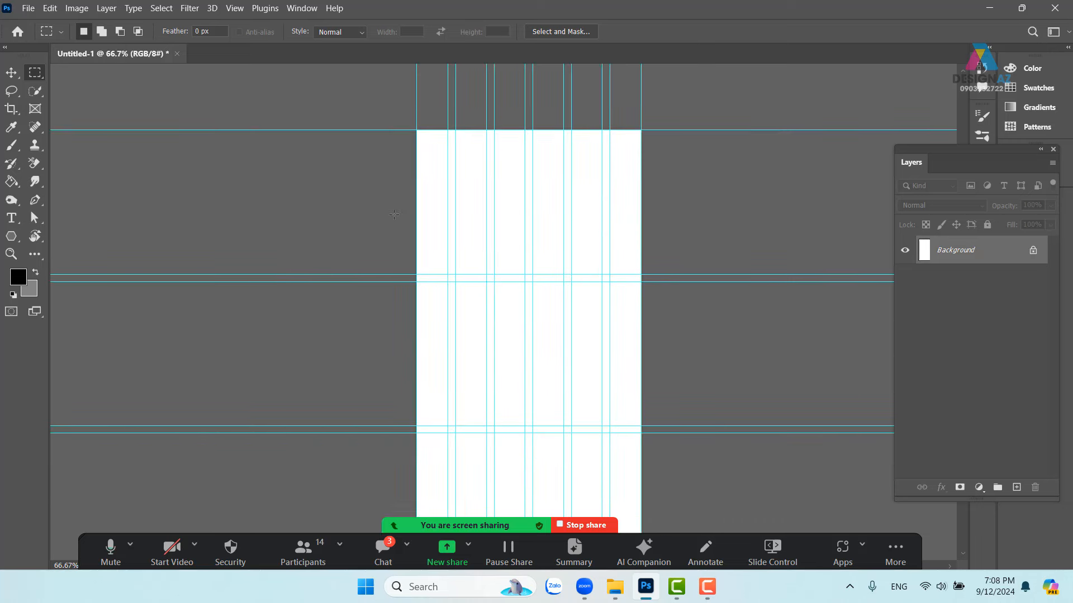
left_click_drag(610, 263, 590, 222)
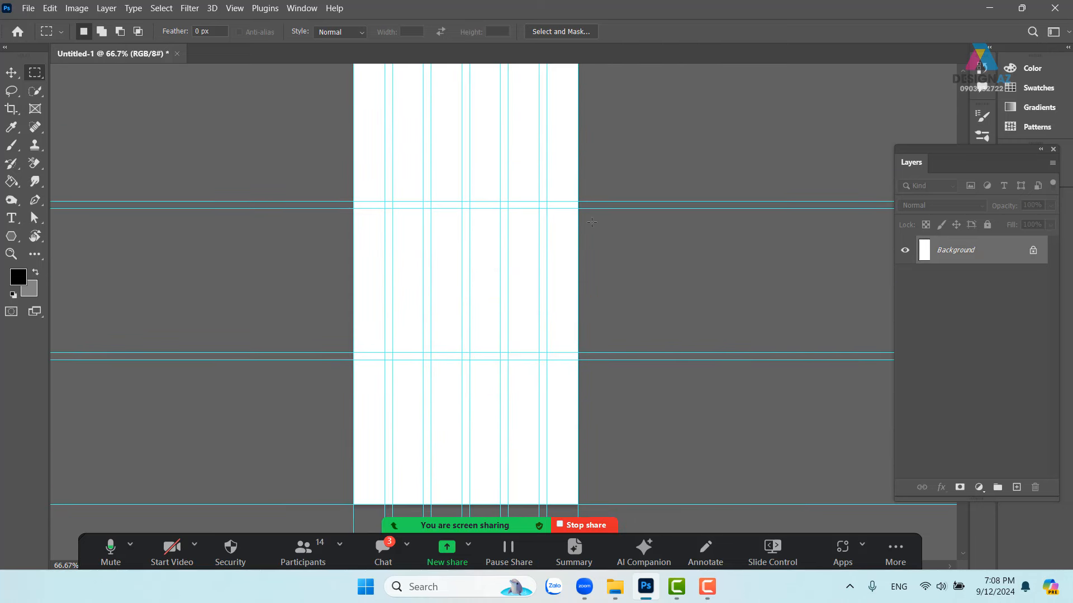
key("ctrl+semicolon")
key("ctrl+semicolon")
left_click(234, 8)
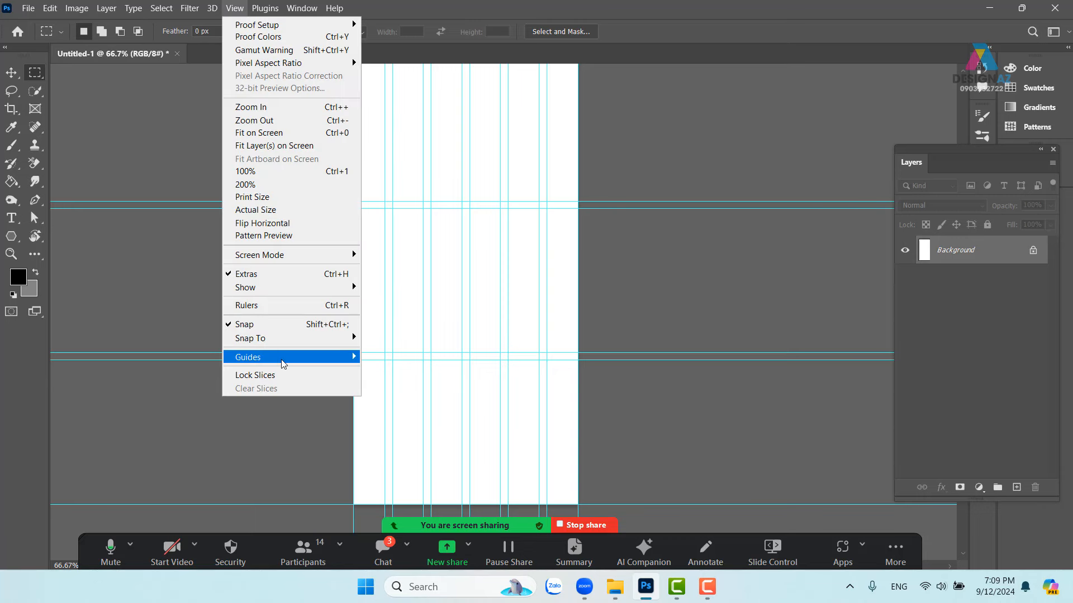
mouse_move(283, 363)
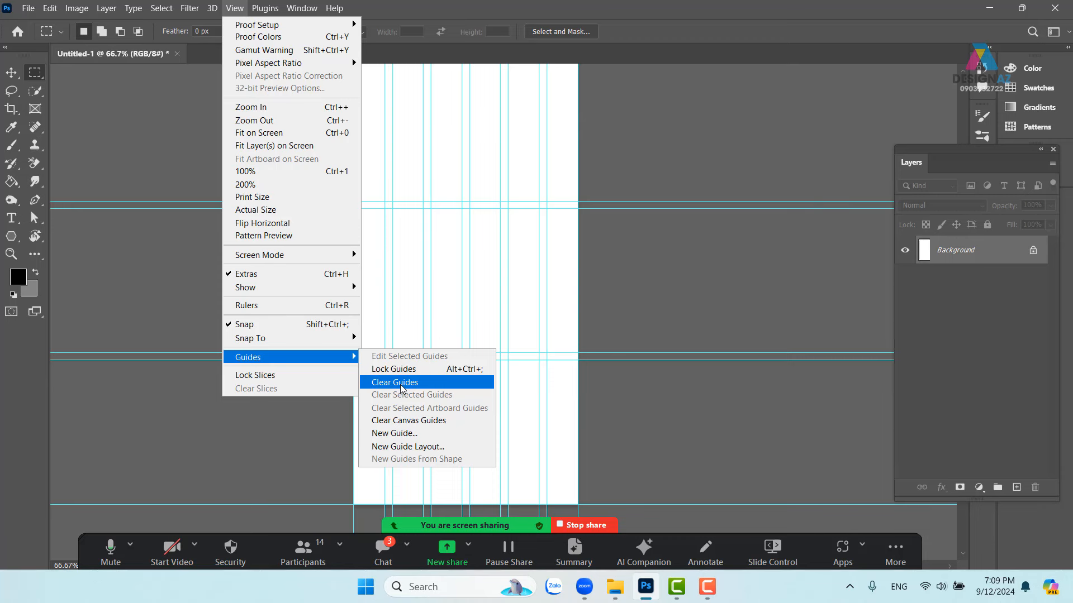
left_click(70, 158)
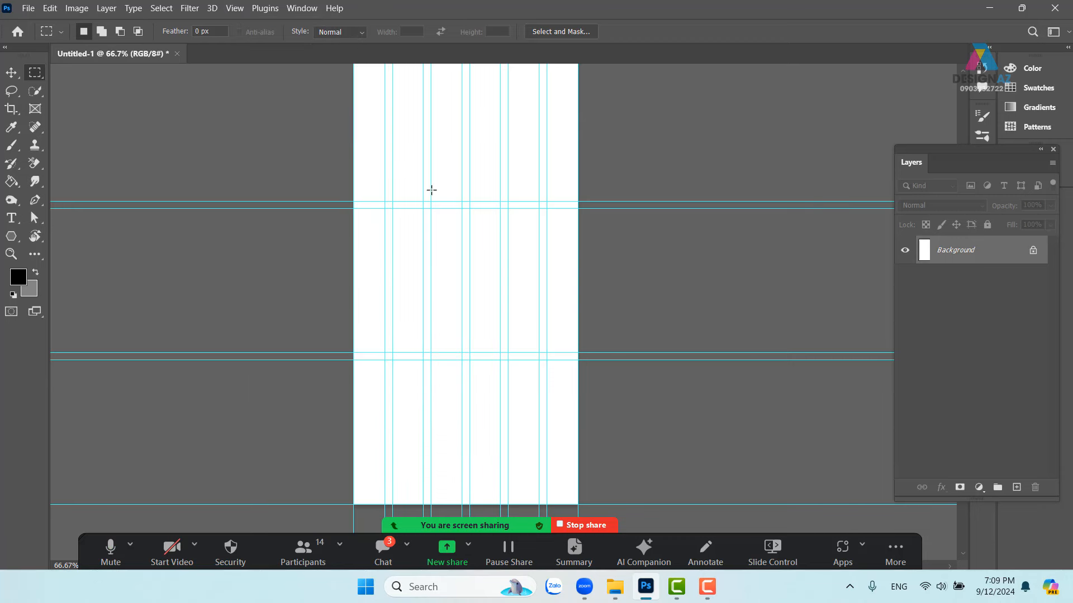
Make a rectangular selection across the full canvas width, covering the upper two guide rows.
scroll(464, 201, "up", 2)
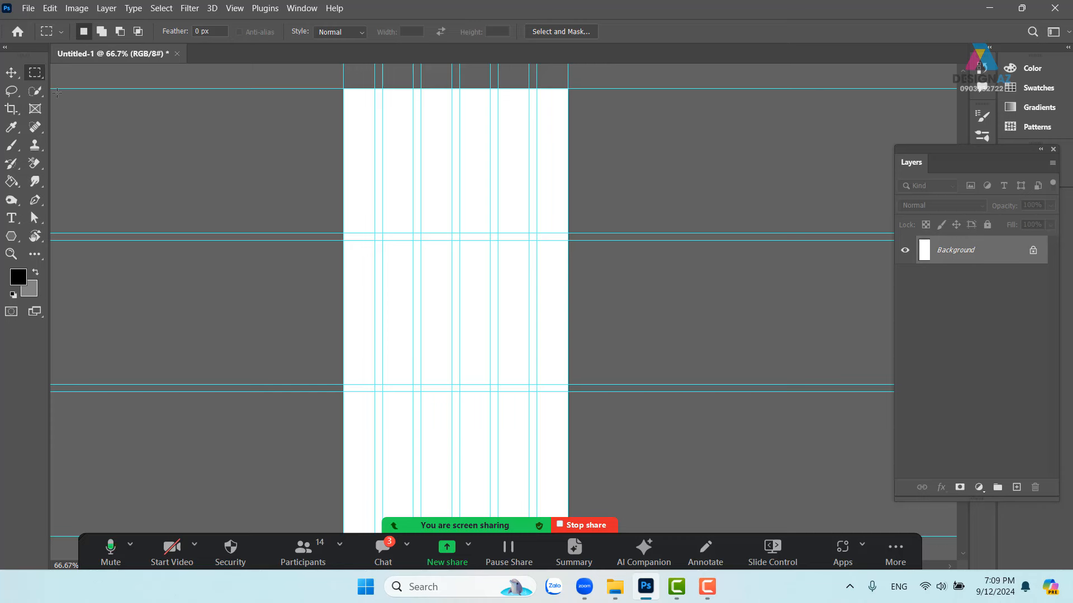
left_click_drag(346, 91, 602, 382)
scroll(603, 380, "down", 2)
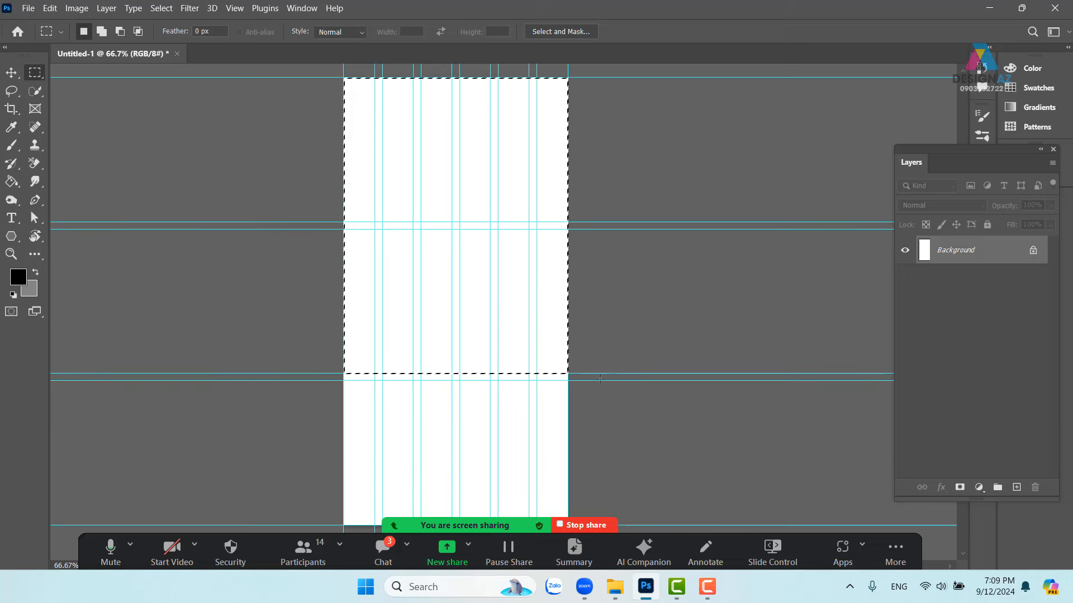
scroll(601, 379, "down", 3)
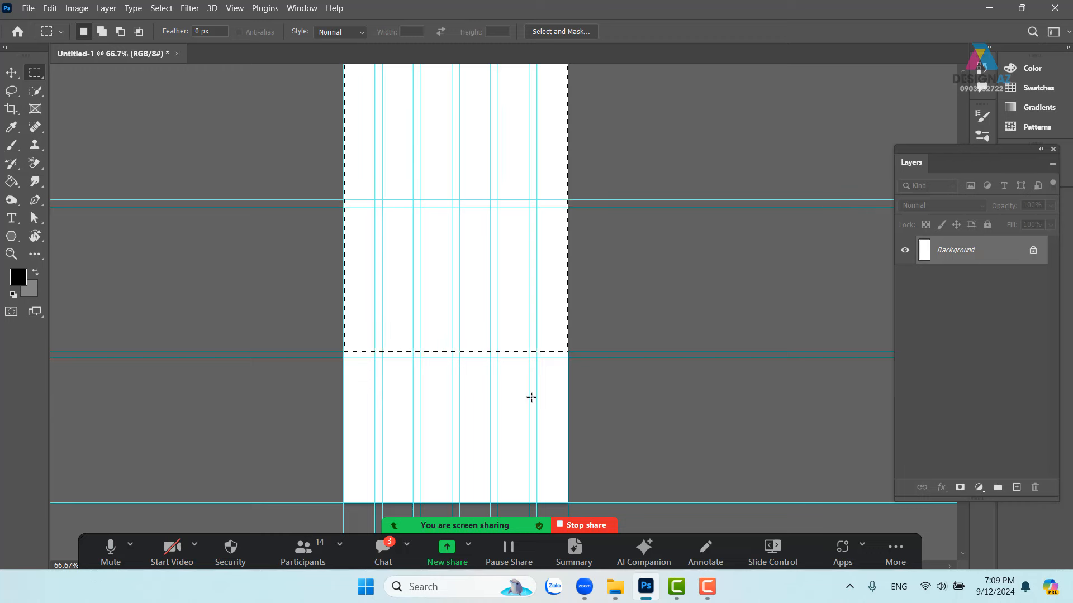
Mute all current and new participants in the Zoom meeting and minimize the participants window.
left_click(305, 552)
left_click(563, 387)
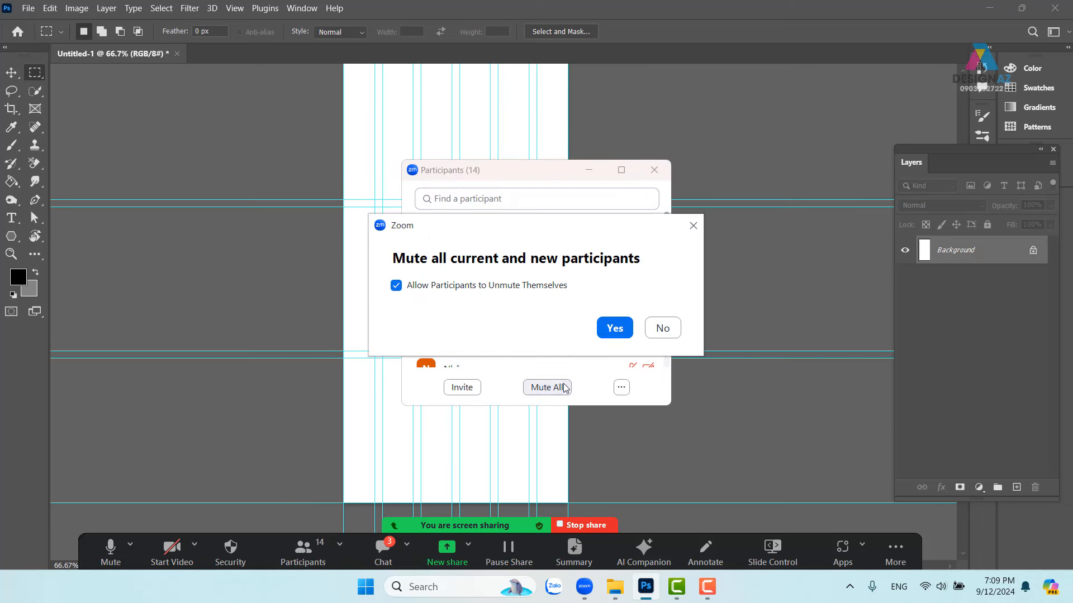
left_click(617, 328)
left_click(589, 168)
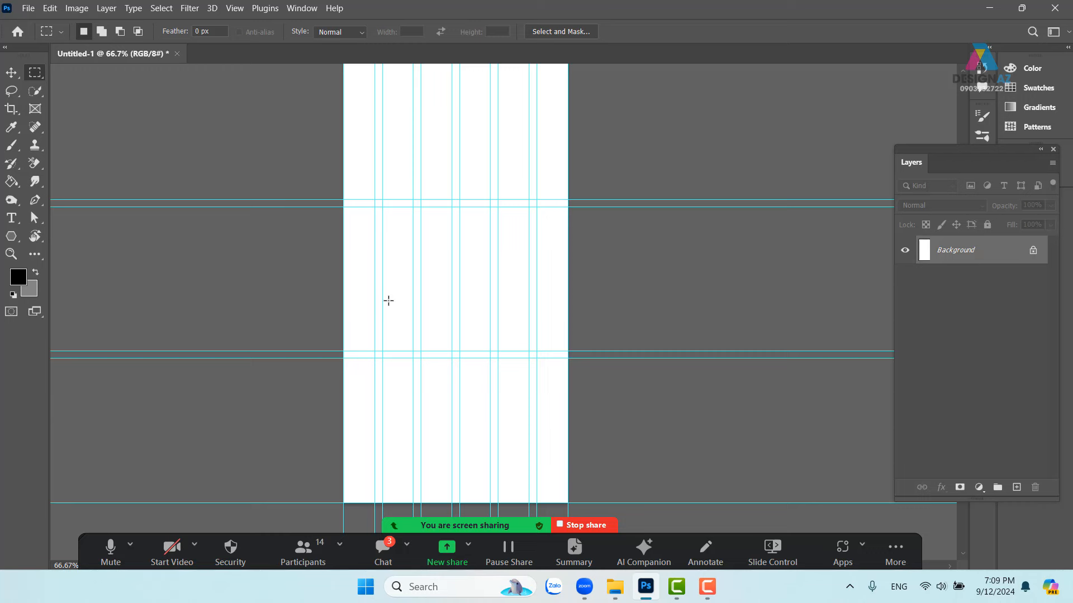
Undo the loss of the selection and add a new layer above the Background layer.
key("ctrl+z")
left_click(1017, 488)
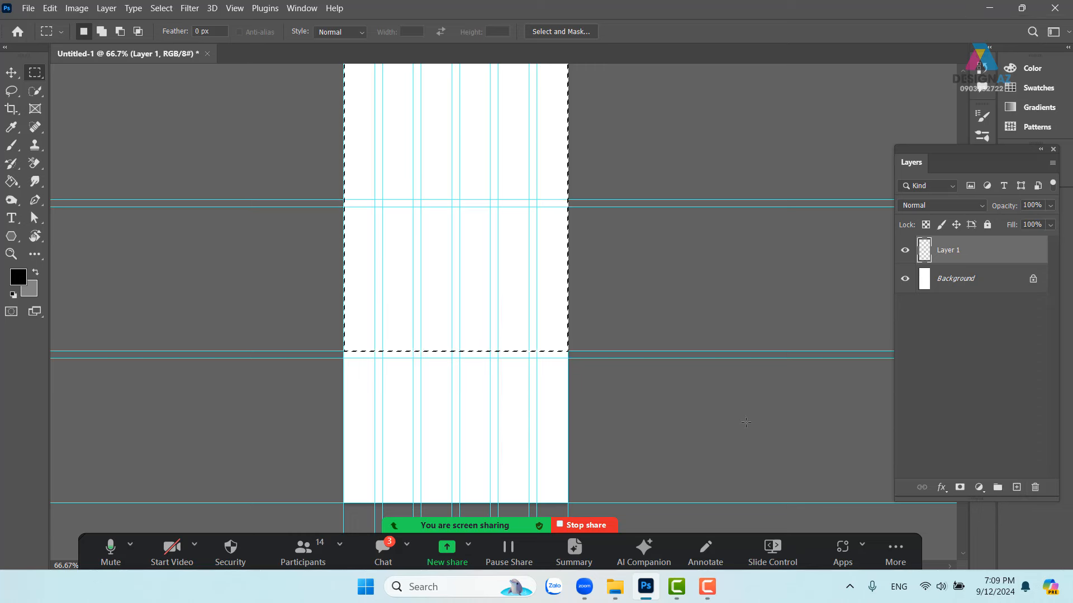
Set the foreground color to a golden brown, about #b08a4f, fill the selection on the new layer with it and deselect.
left_click(17, 278)
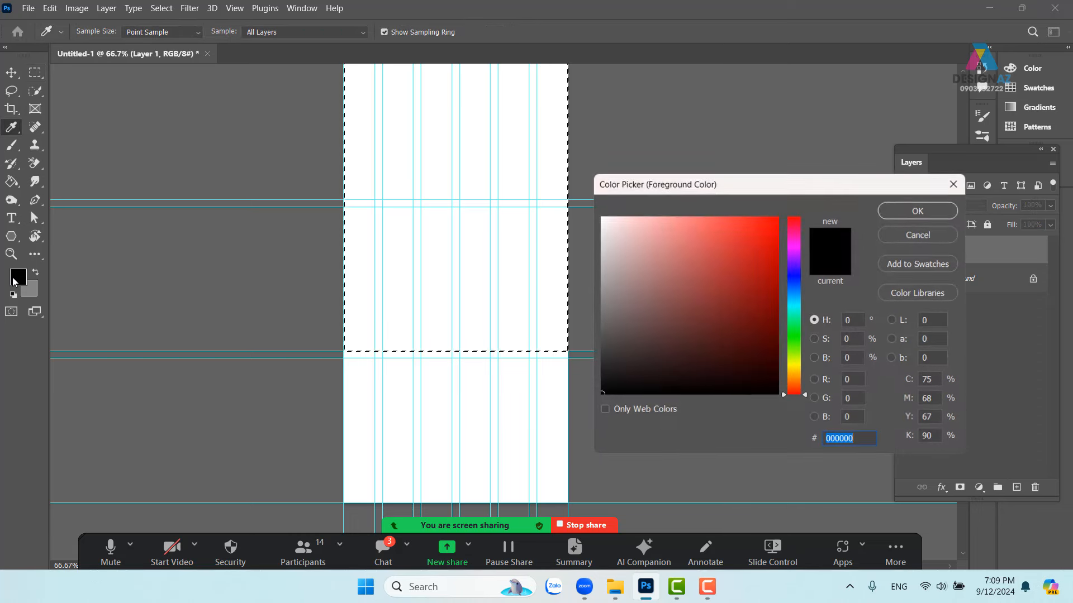
left_click(651, 310)
left_click(665, 334)
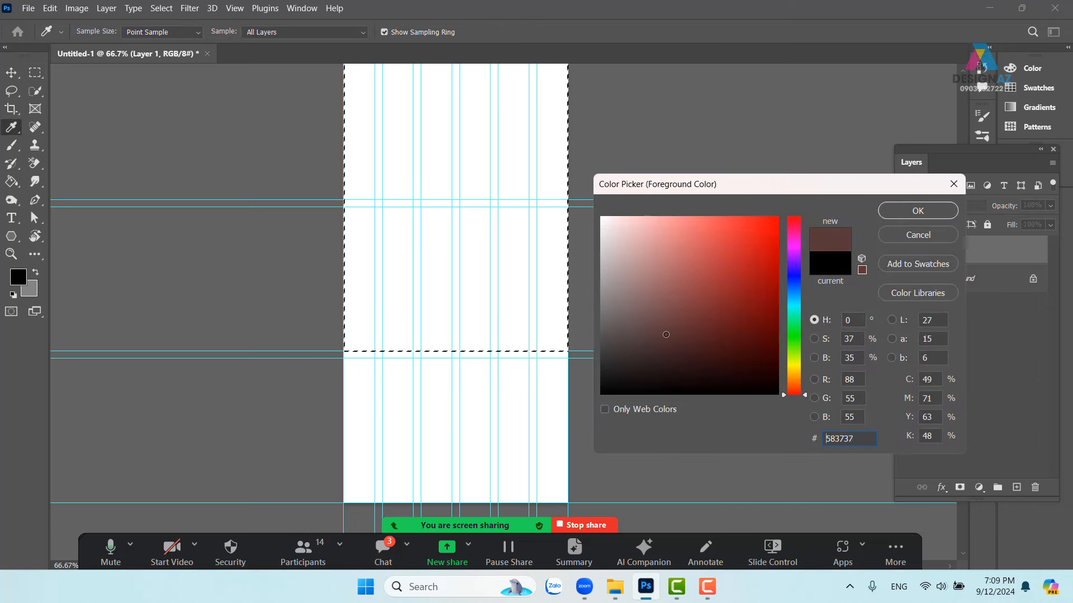
left_click(651, 330)
left_click(795, 376)
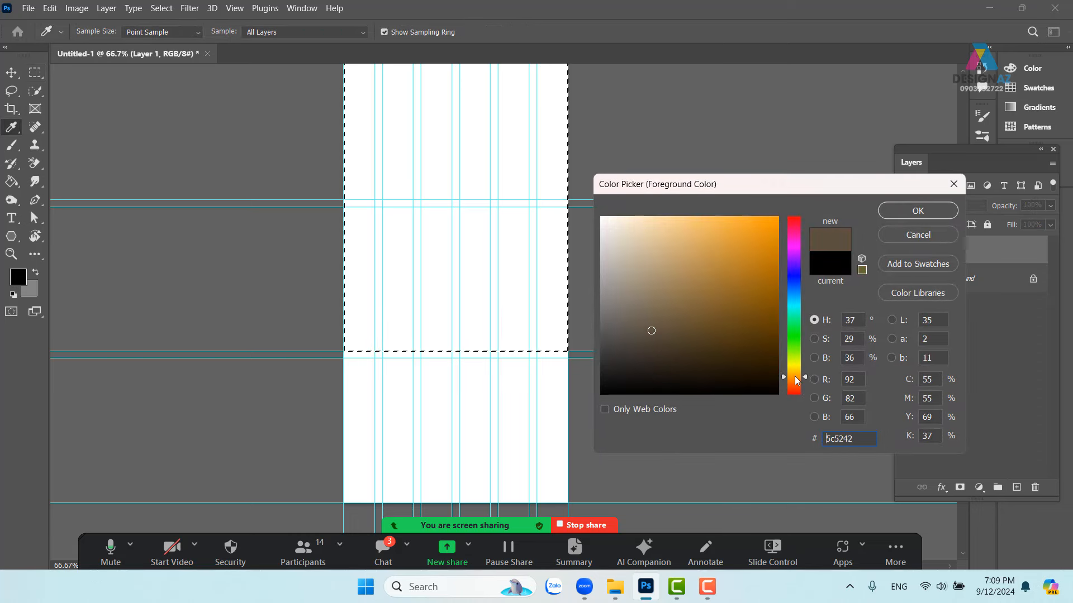
left_click_drag(651, 330, 699, 273)
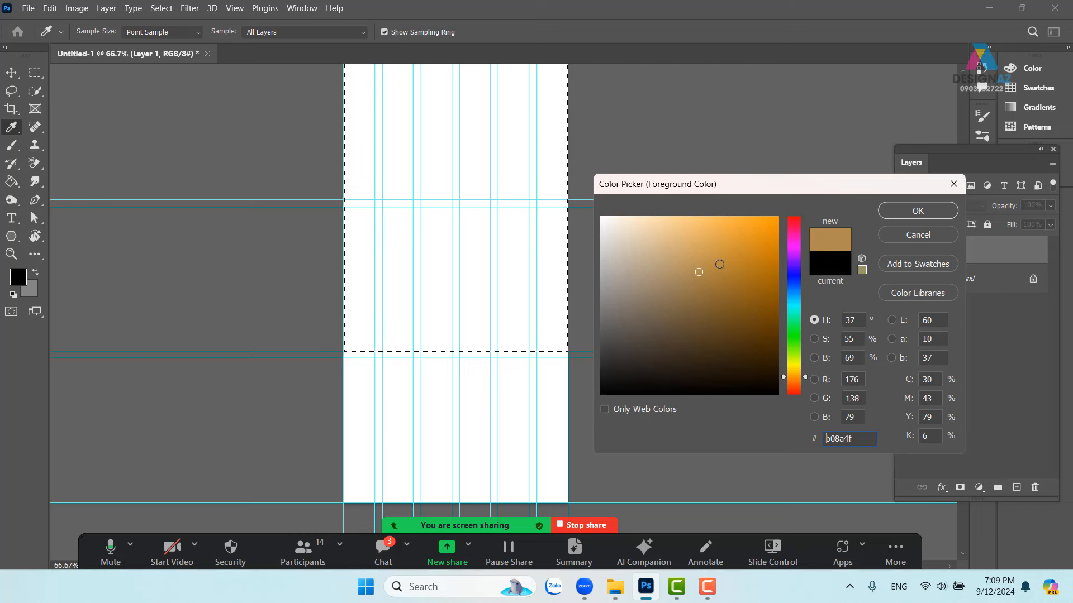
left_click(917, 210)
key("alt+BackSpace")
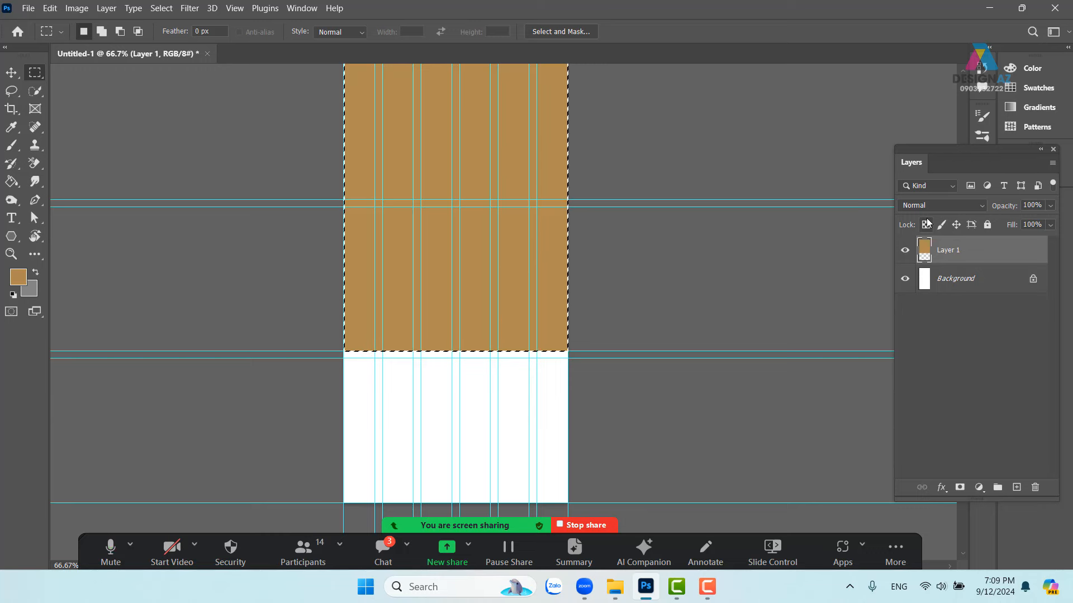
key("ctrl+d")
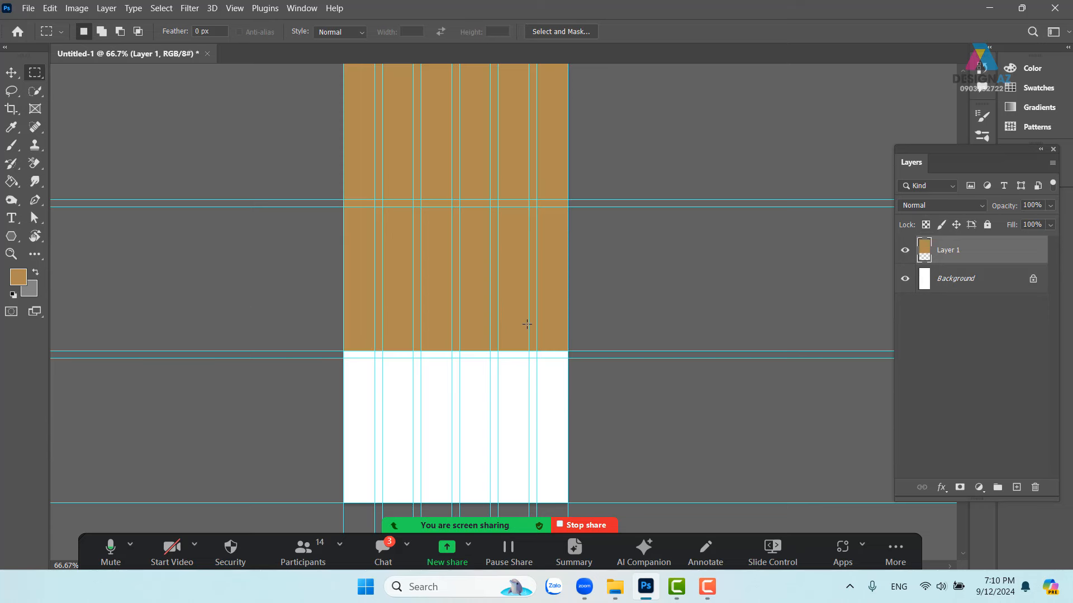
Hide the guides and activate the Move tool.
key("ctrl+;")
left_click_drag(493, 307, 475, 332)
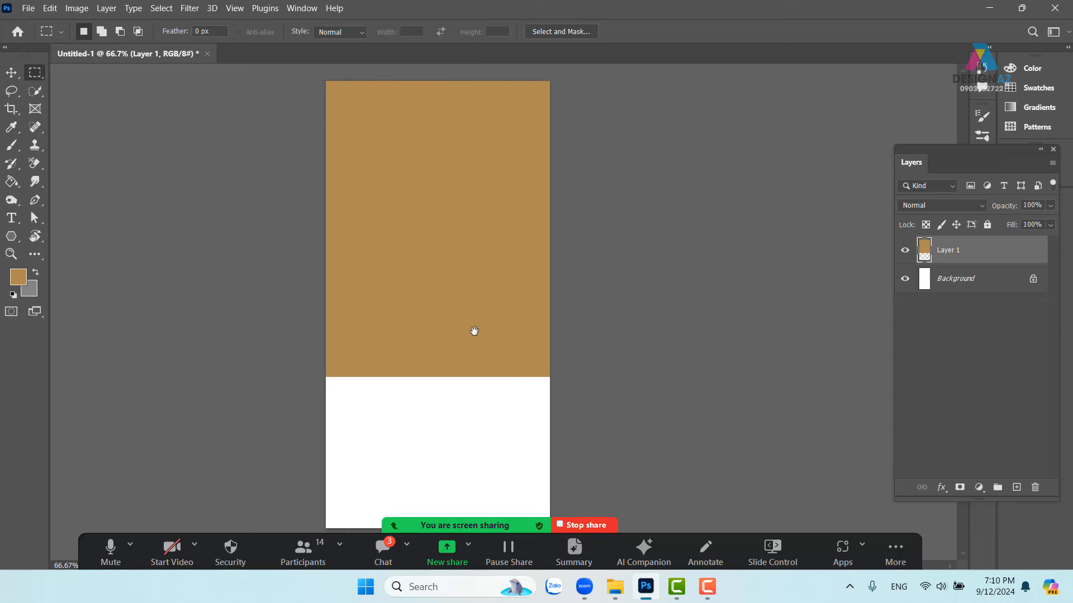
key("ctrl+;")
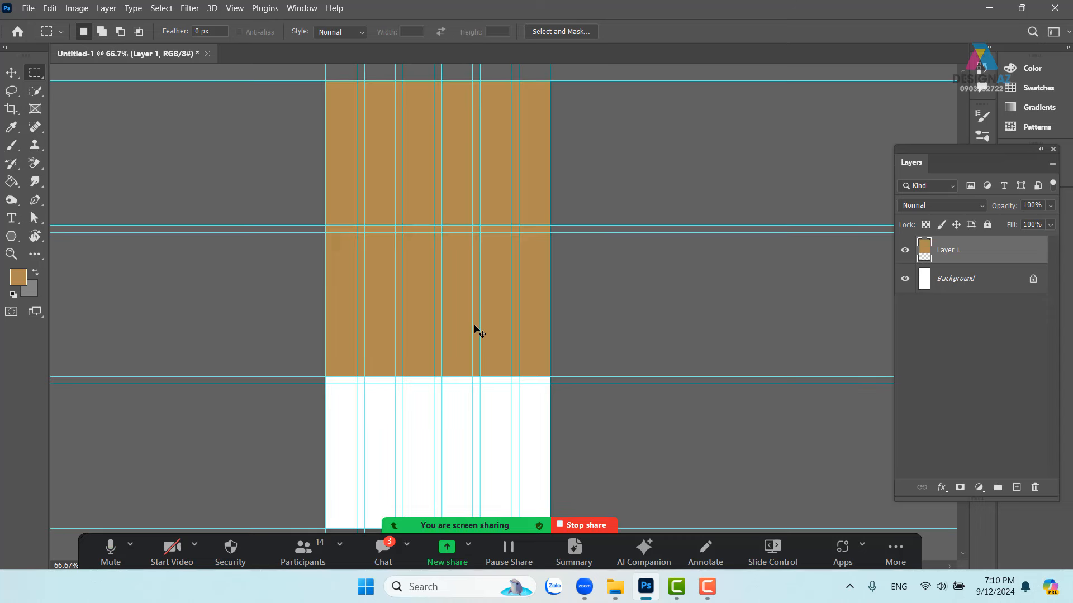
key("ctrl+;")
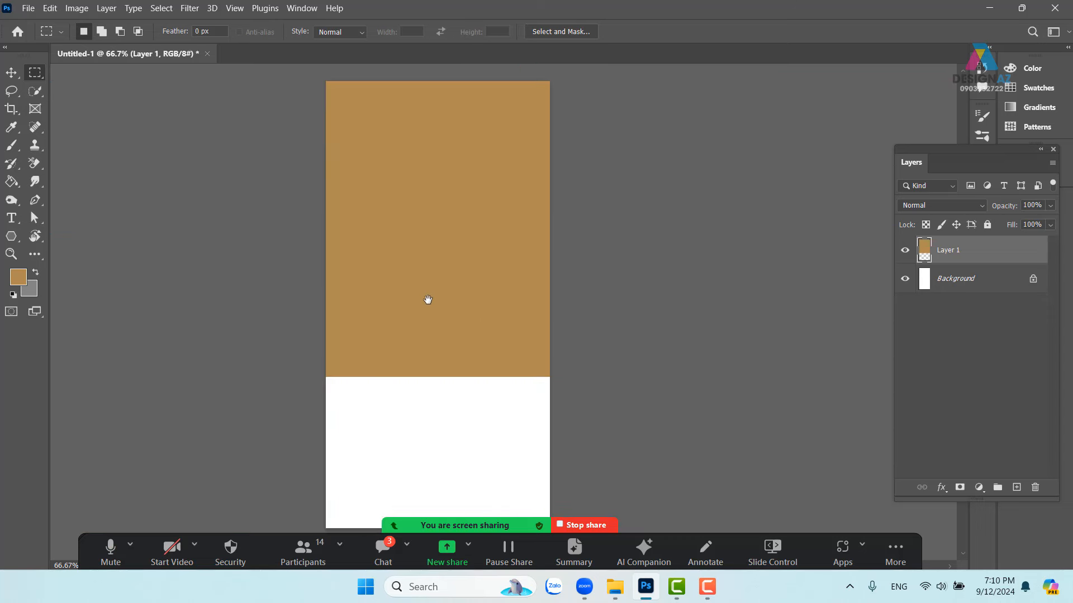
left_click_drag(426, 299, 419, 309)
left_click(14, 75)
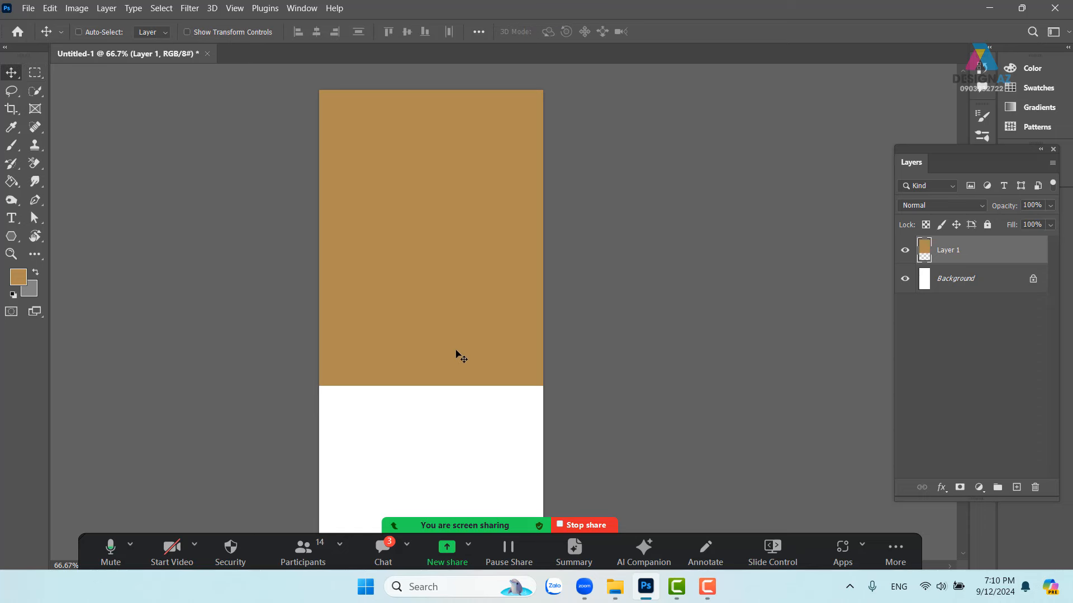
mouse_move(457, 355)
left_mouse_down()
mouse_move(459, 342)
mouse_move(463, 351)
left_mouse_up()
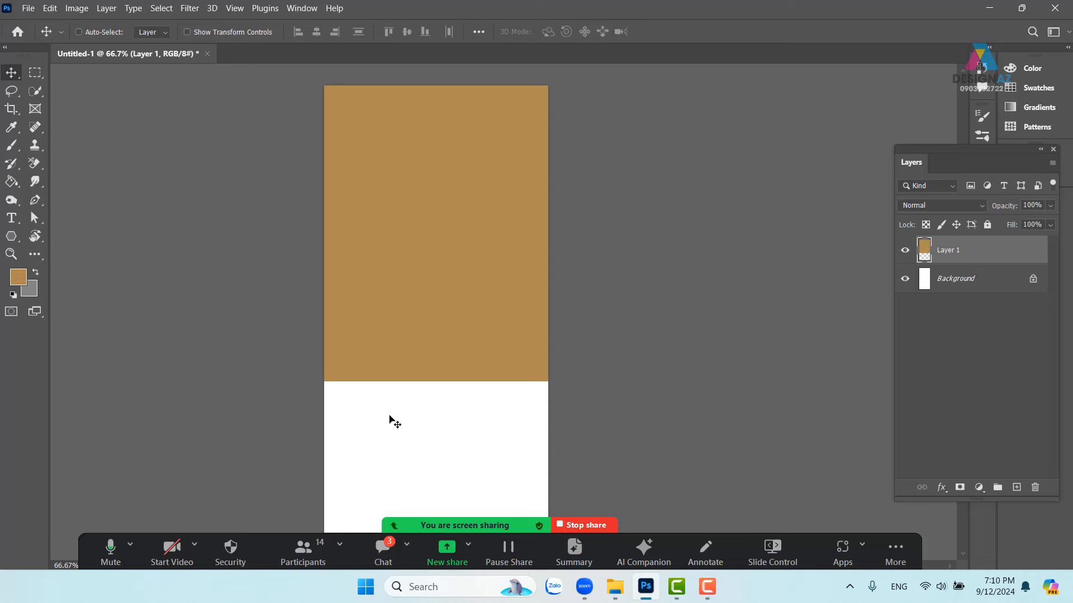
Skew the brown block with Free Transform, raising its lower-right corner for a vertical skew of about -16.3°, and apply it.
right_click(461, 305)
left_click(481, 310)
key("ctrl")
key("ctrl+t")
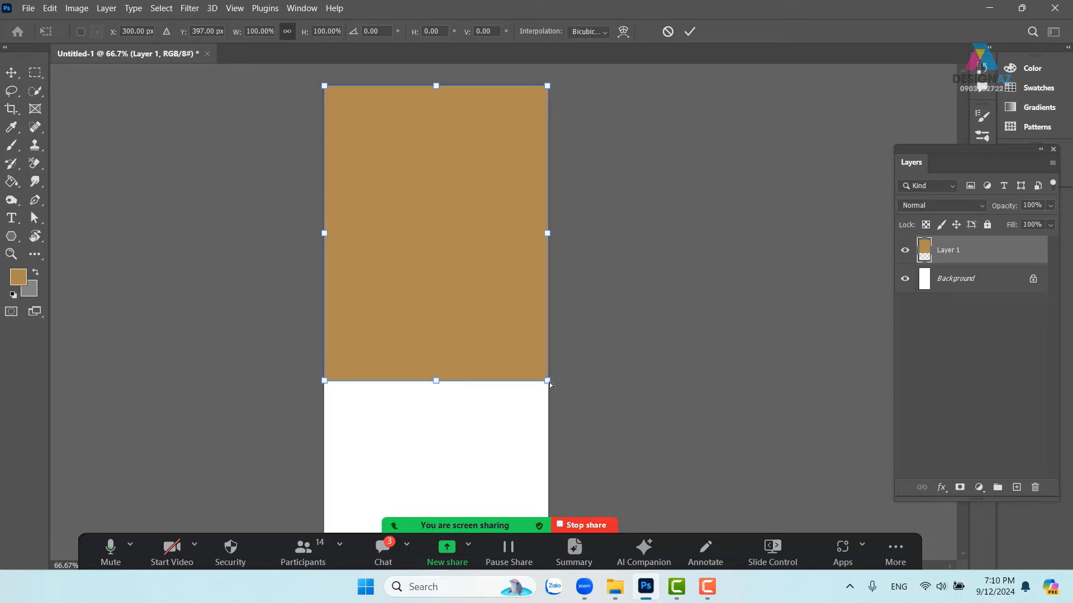
mouse_move(549, 384)
left_mouse_down()
mouse_move(552, 310)
mouse_move(548, 383)
left_mouse_up()
key("ctrl+z")
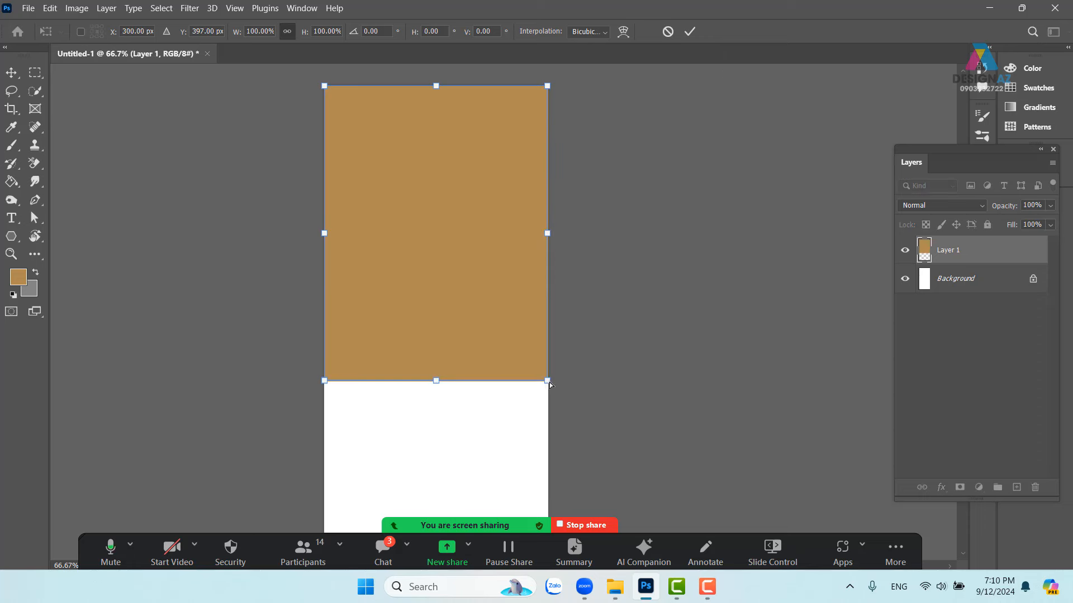
left_click_drag(552, 385, 556, 320)
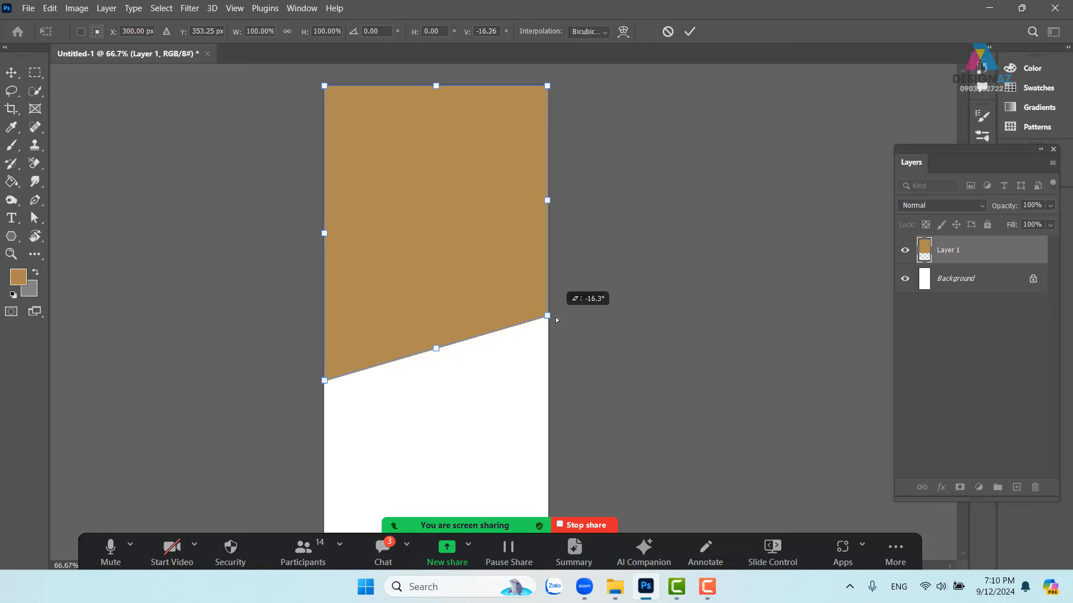
left_click_drag(556, 320, 557, 320)
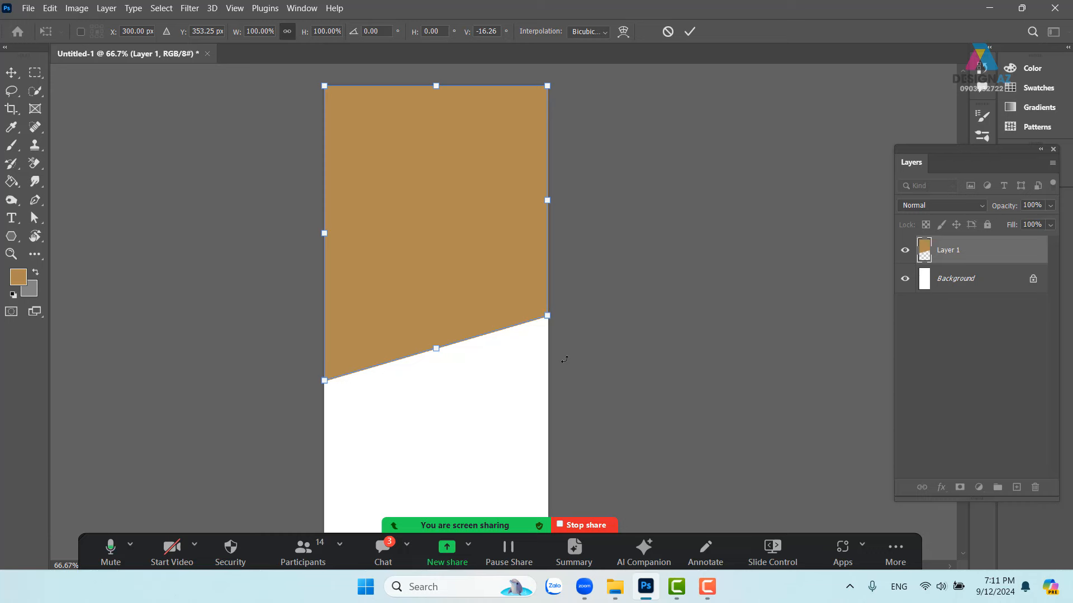
key("Return")
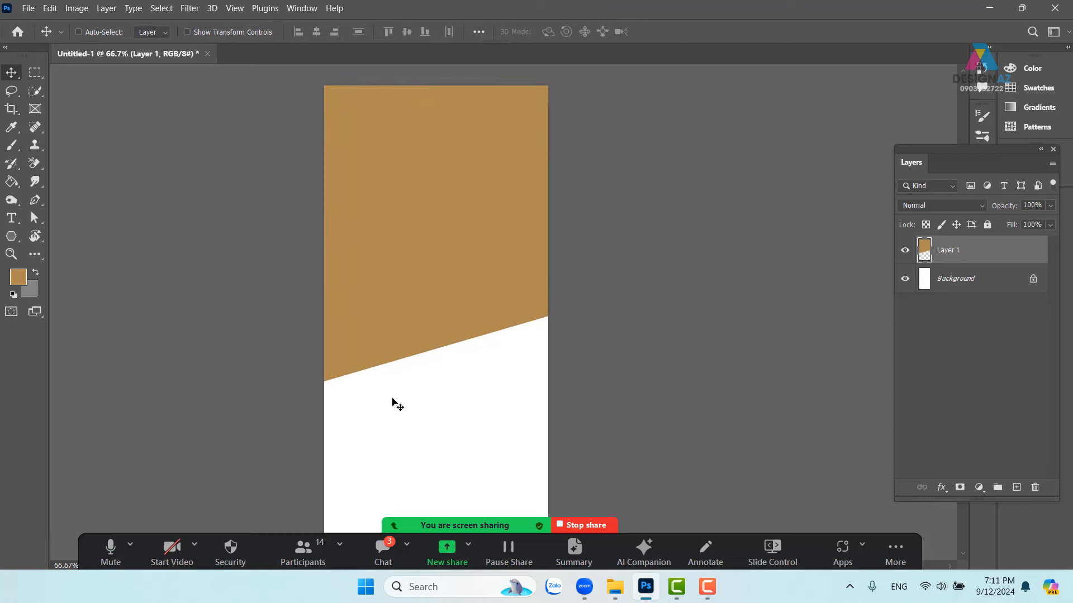
left_click_drag(508, 290, 485, 274)
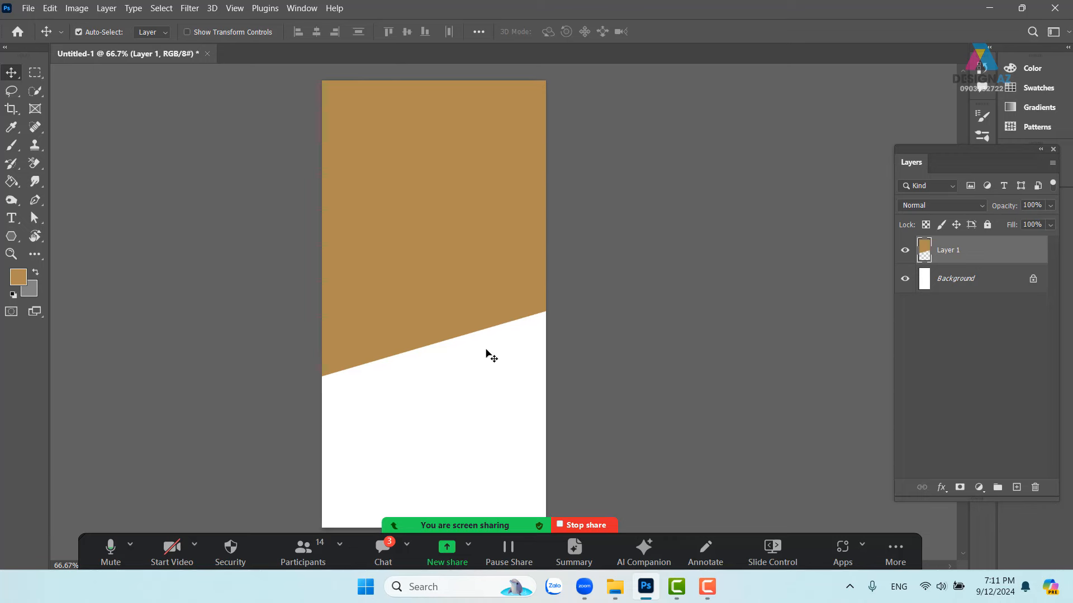
key("ctrl+semicolon")
left_click_drag(403, 383, 431, 369)
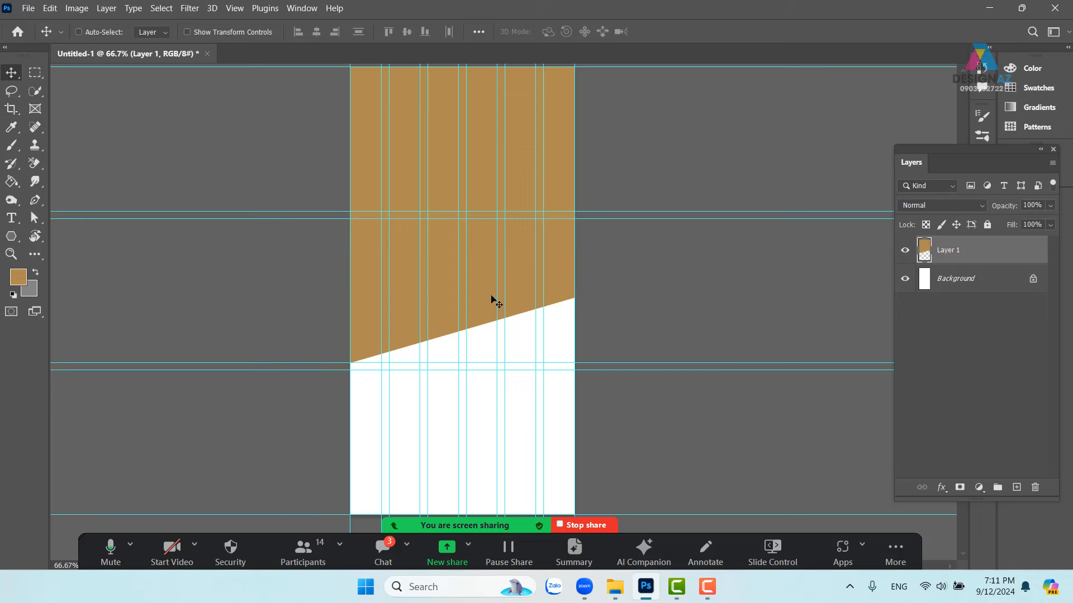
key("ctrl")
key("ctrl+semicolon")
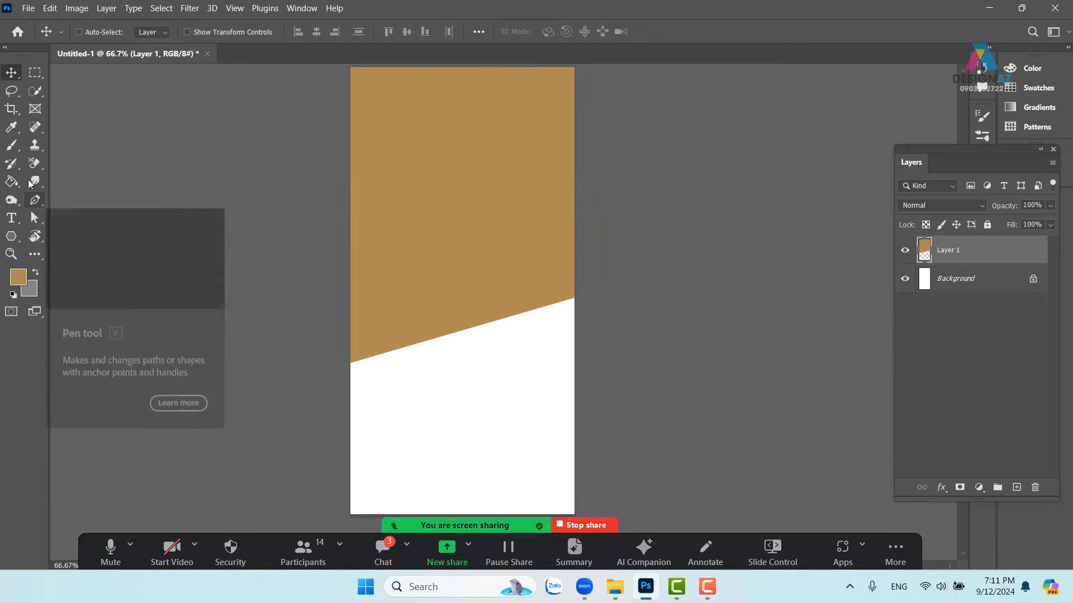
Place a square marquee selection across the left part of the brown block's slanted edge and add a new layer for it.
left_click(35, 72)
left_click_drag(384, 306, 447, 375)
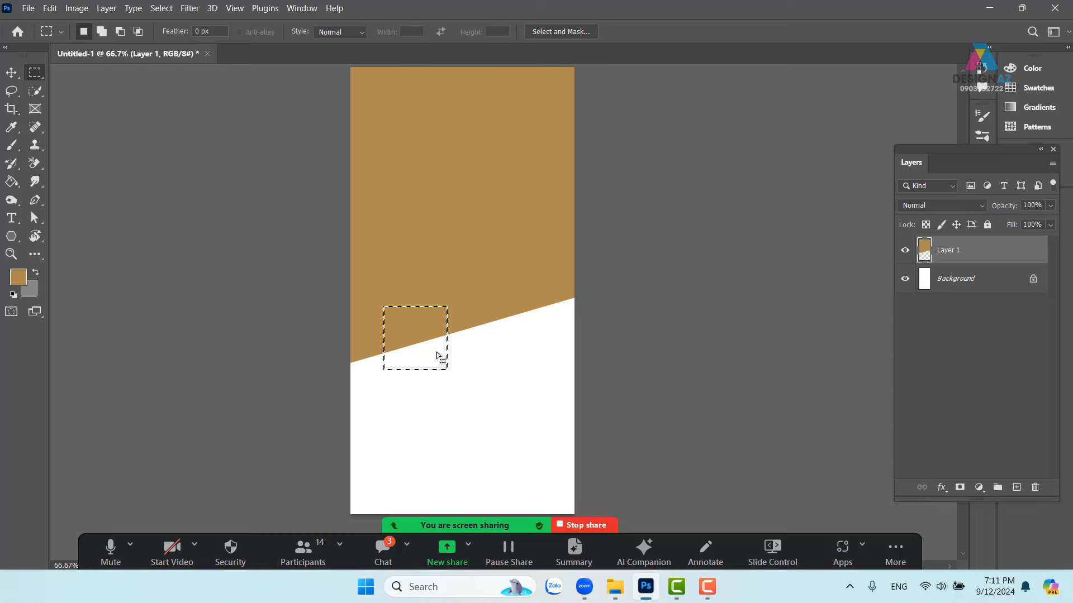
left_click_drag(427, 354, 412, 365)
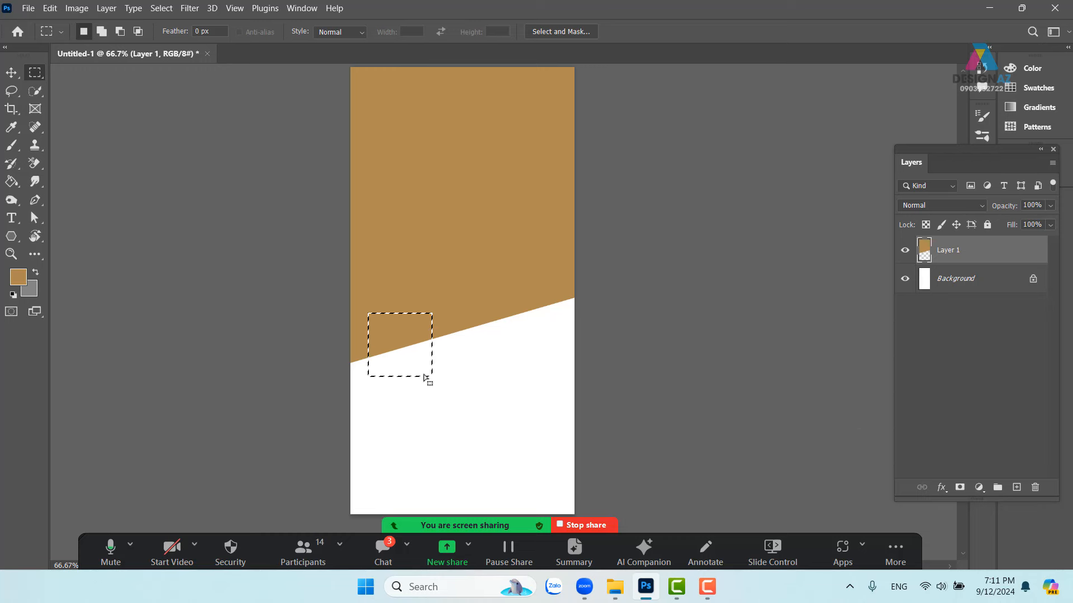
left_click(1016, 488)
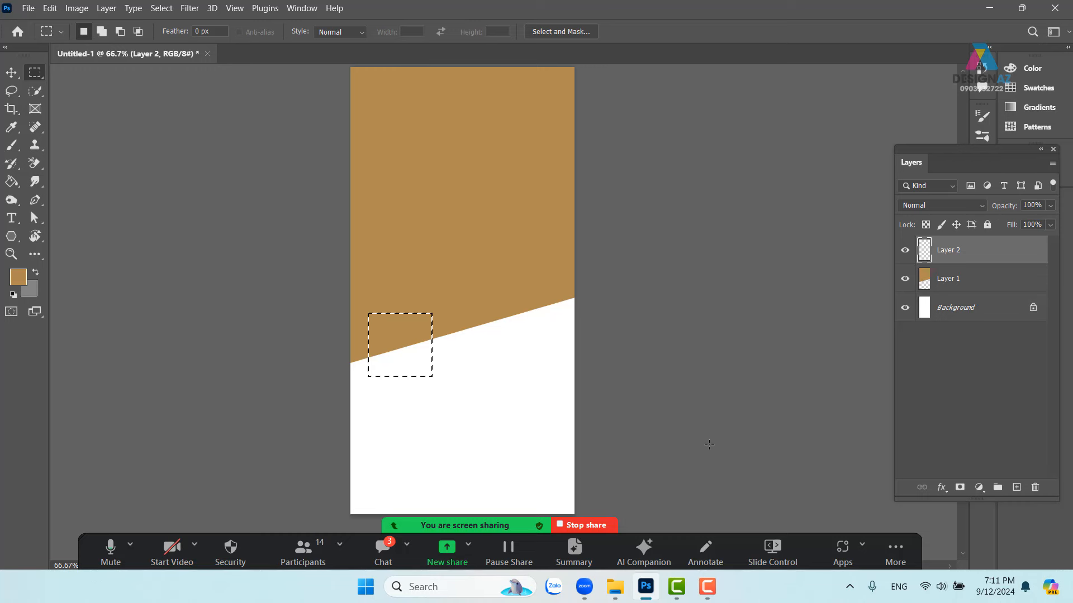
Set the foreground color to a light tan, about #e4be83, fill the square selection with it and deselect.
left_click(19, 280)
left_click(680, 242)
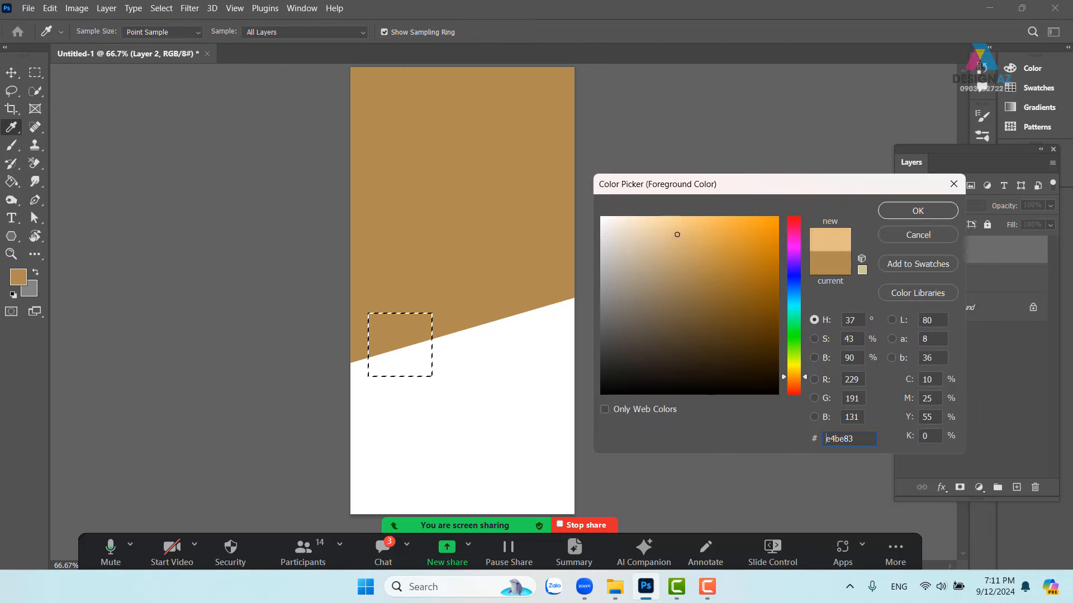
left_click(918, 210)
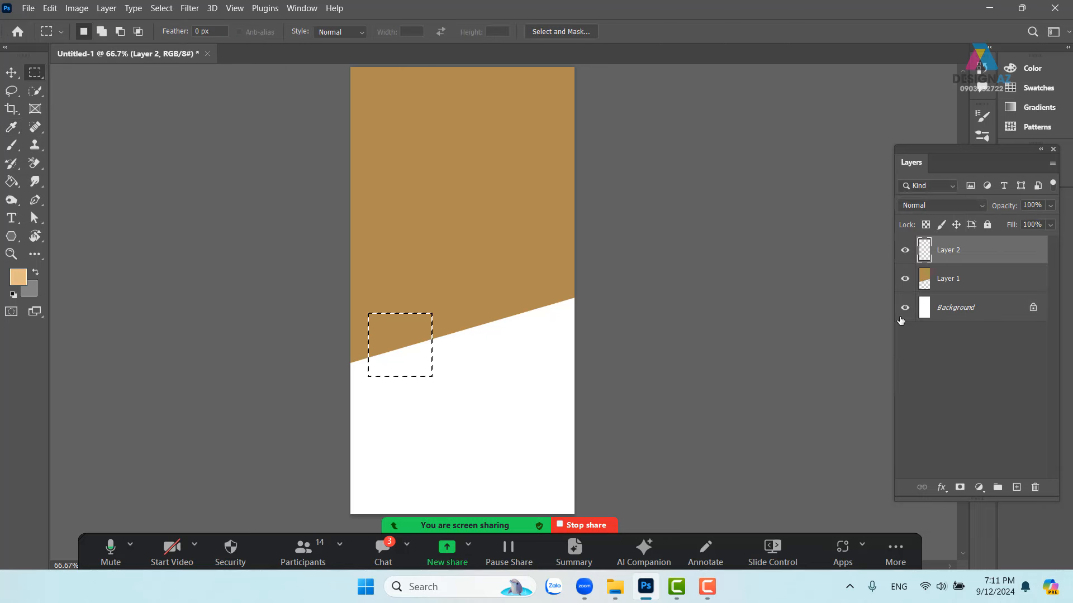
key("alt+BackSpace")
key("v")
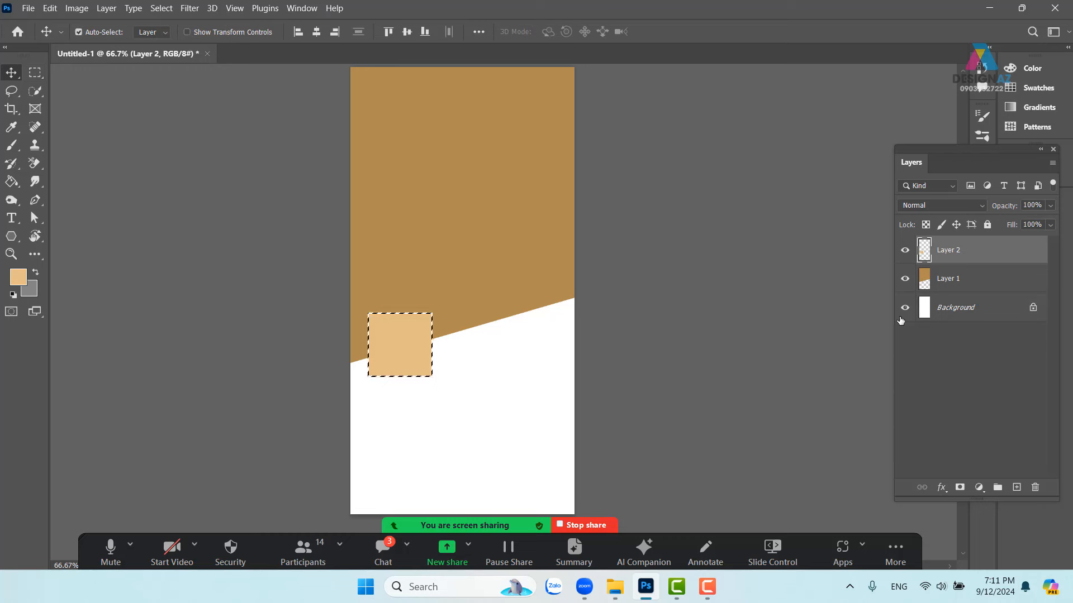
key("ctrl+d")
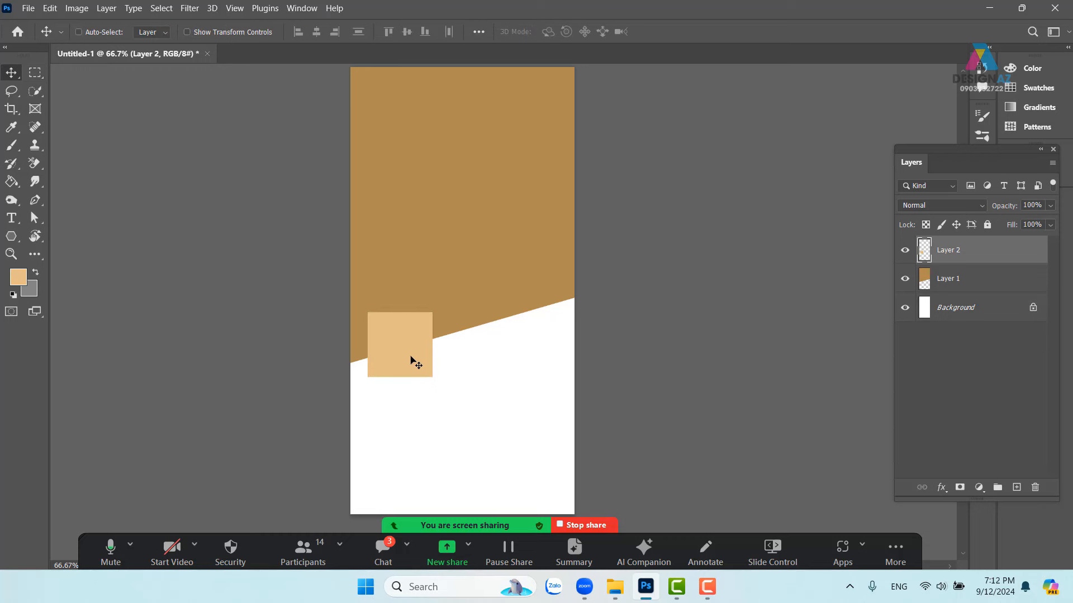
Duplicate the tan square twice to its right, forming a level row of three squares with equal narrow gaps.
left_click_drag(405, 359, 534, 370)
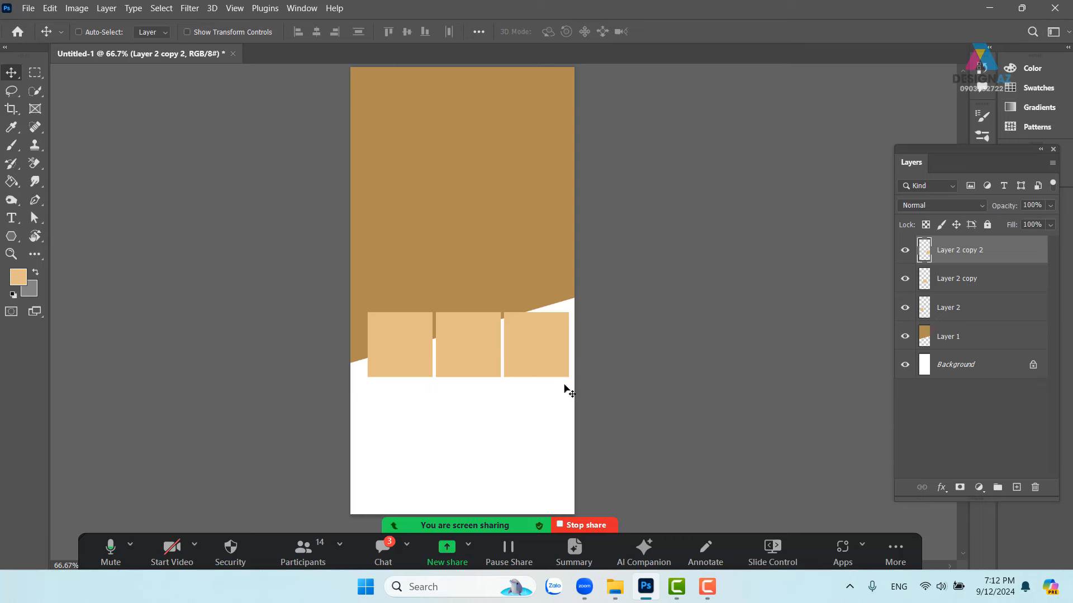
Select the three tan square layers together and shift the row slightly left to center it horizontally on the canvas.
right_click(552, 364)
left_click(560, 366)
right_click(533, 333)
left_click(545, 341)
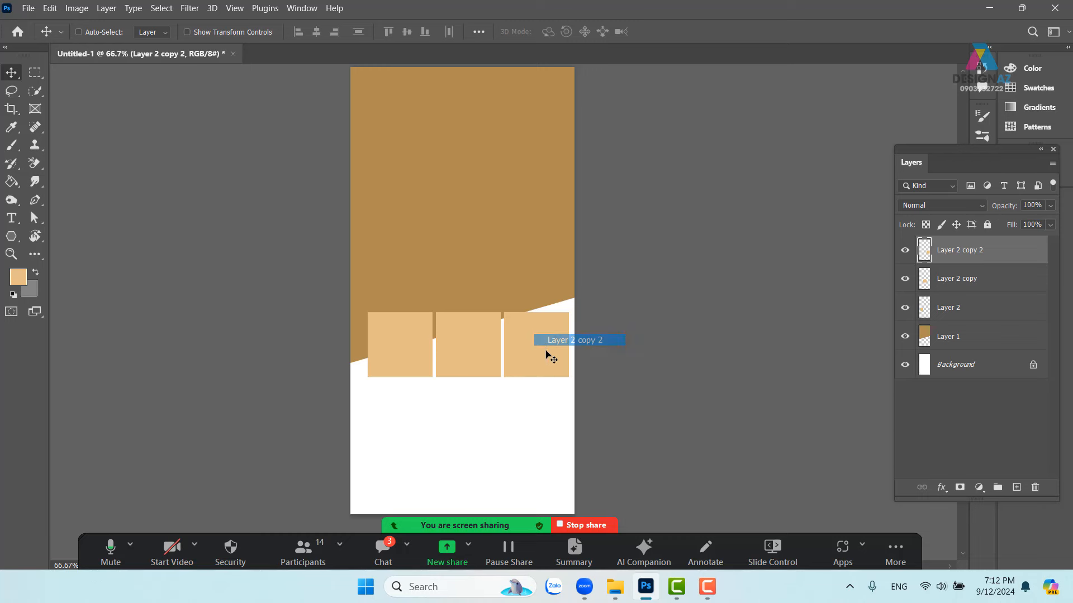
right_click(469, 348)
left_click(496, 353, "shift")
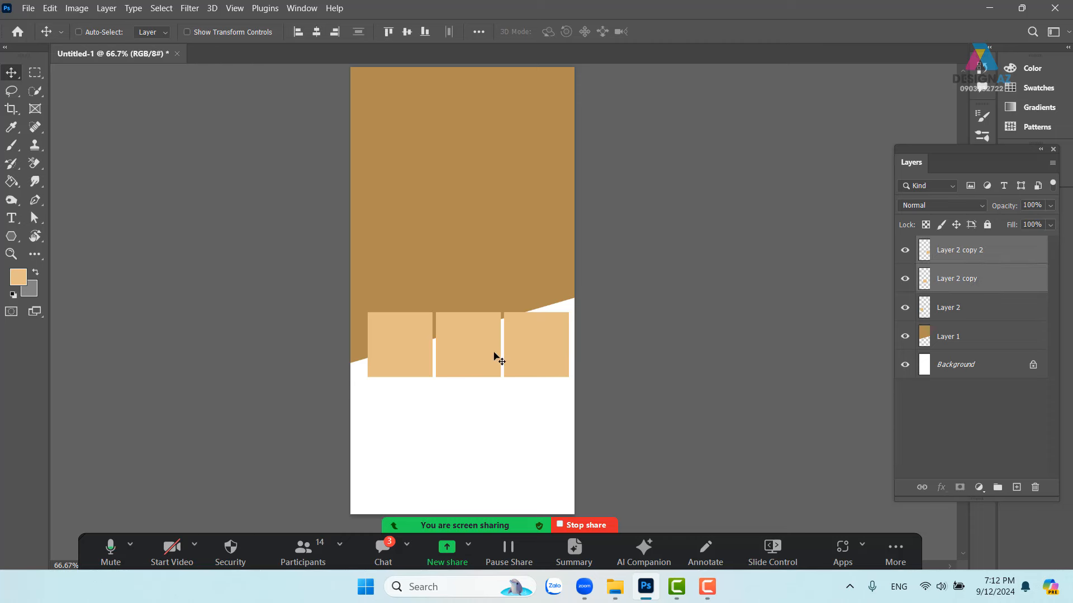
right_click(393, 330)
left_click(420, 335, "shift")
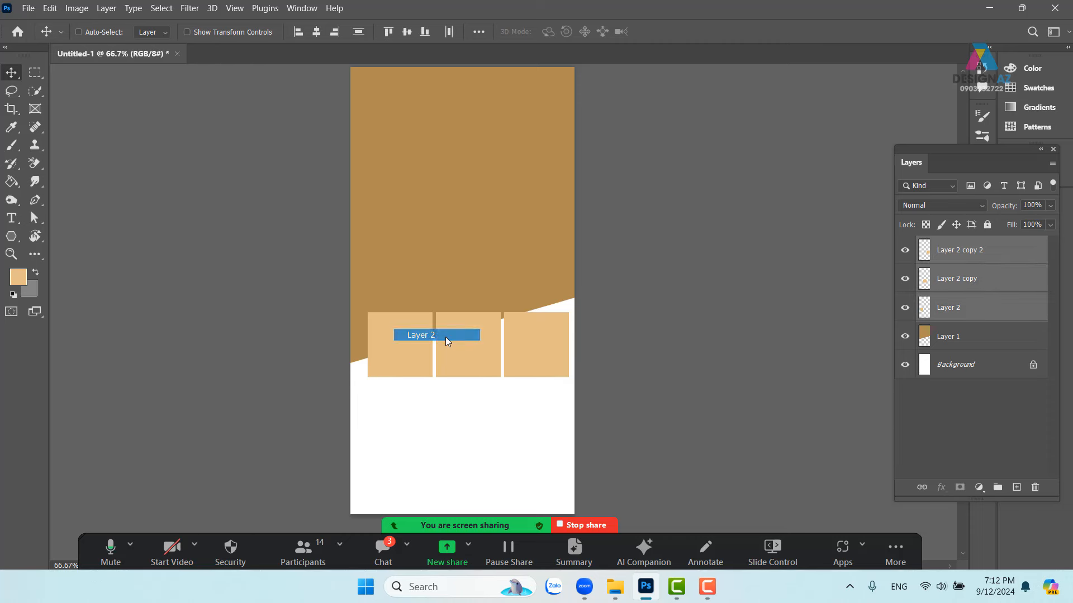
left_click_drag(491, 367, 461, 373)
key("ctrl+z")
left_click_drag(519, 354, 514, 353)
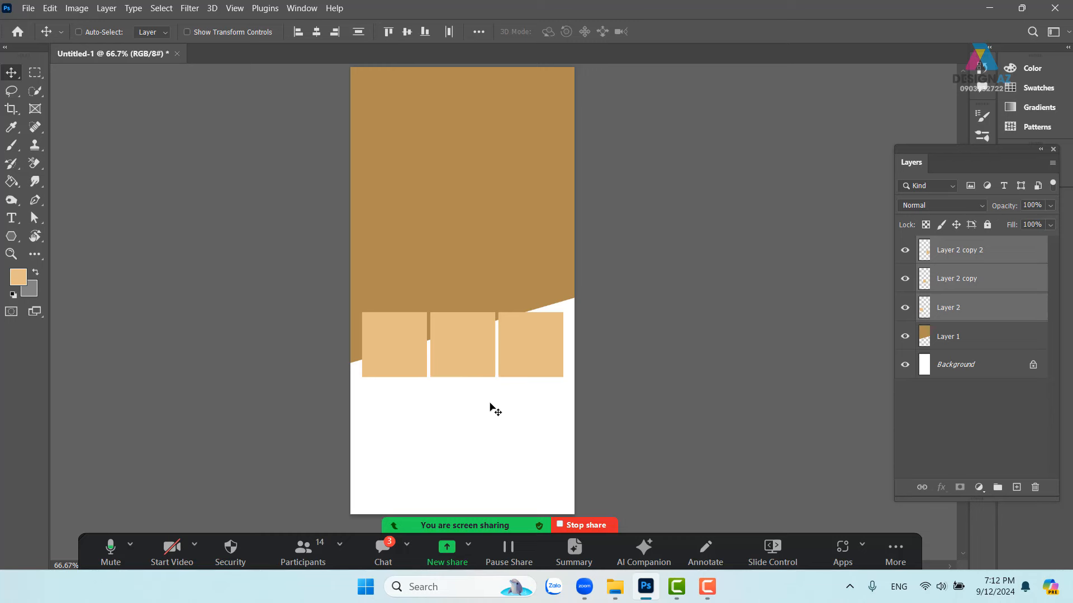
Skew the row of three squares with Free Transform, raising its right side for a vertical skew of -15.26°, and apply it.
key("ctrl+t")
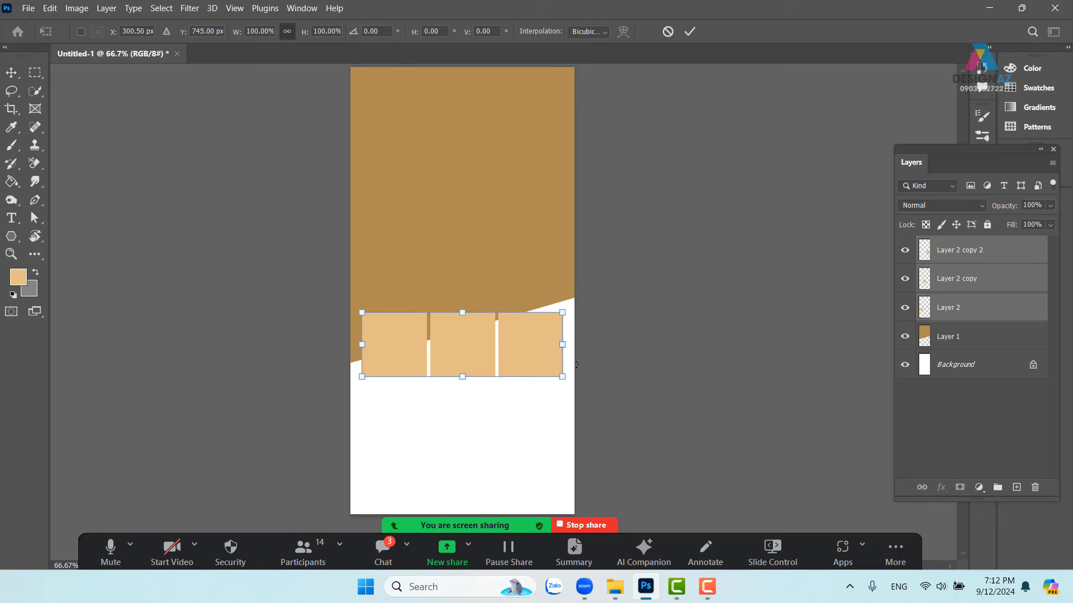
left_click_drag(564, 350, 562, 290)
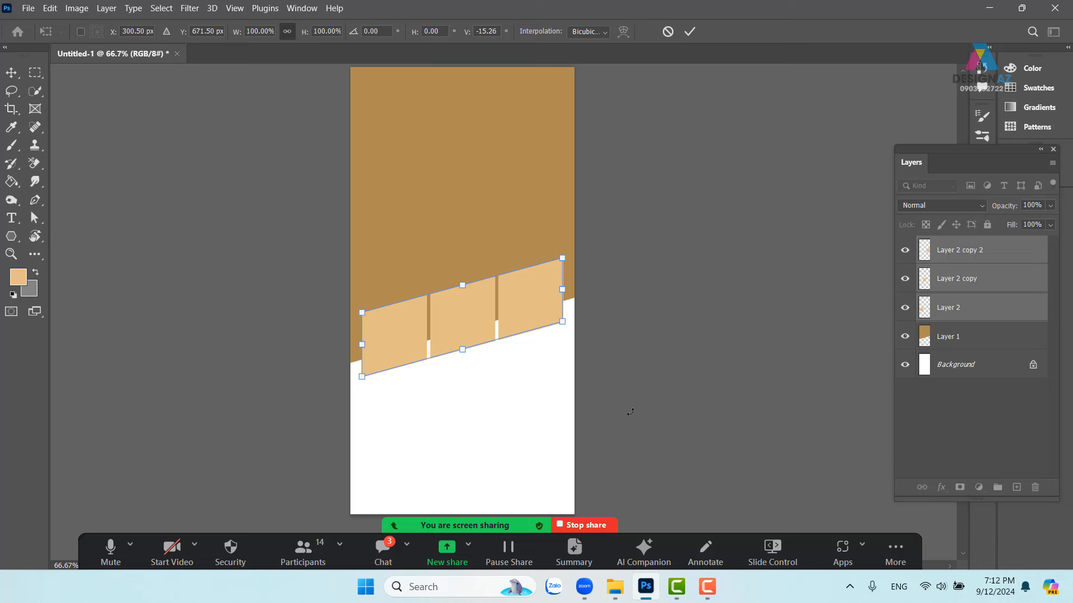
key("Return")
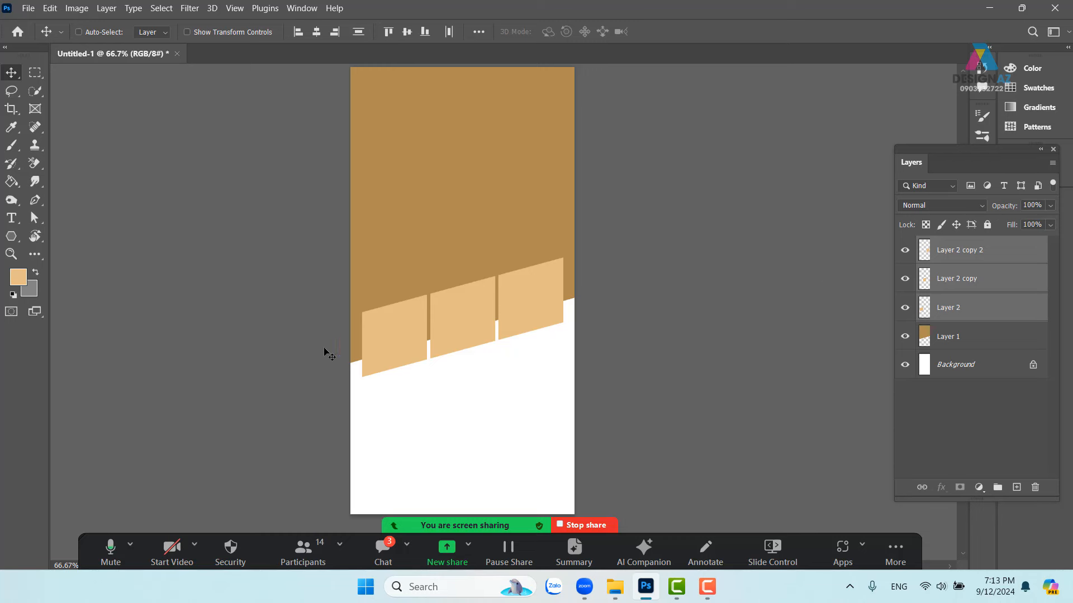
Select the layers from Layer 2 copy 2 down to Layer 1 and create new guides from their shapes.
left_click(1014, 248)
left_click(989, 337, "shift")
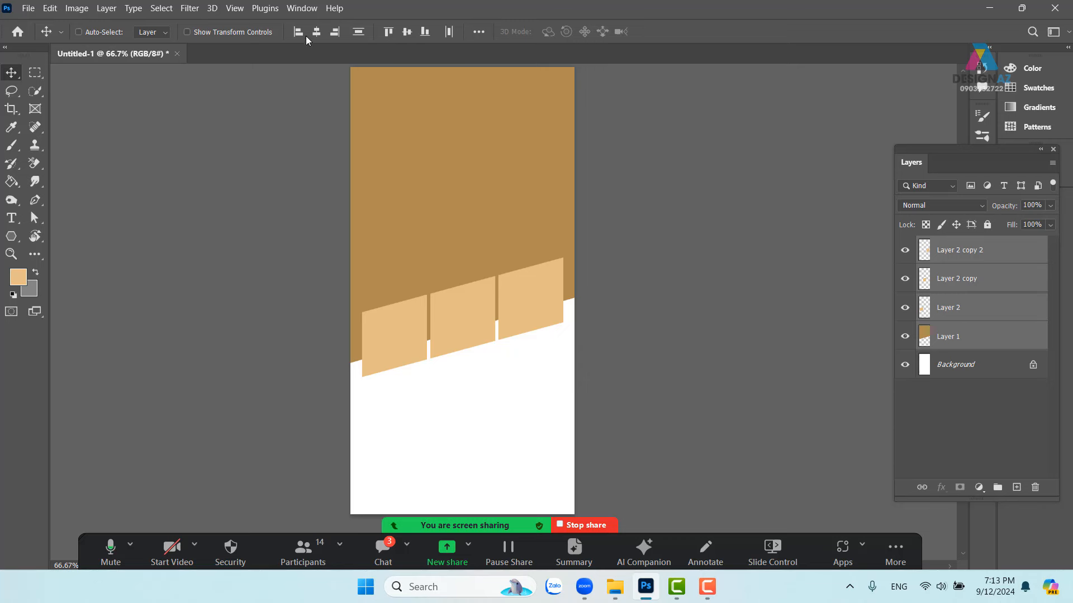
left_click(239, 10)
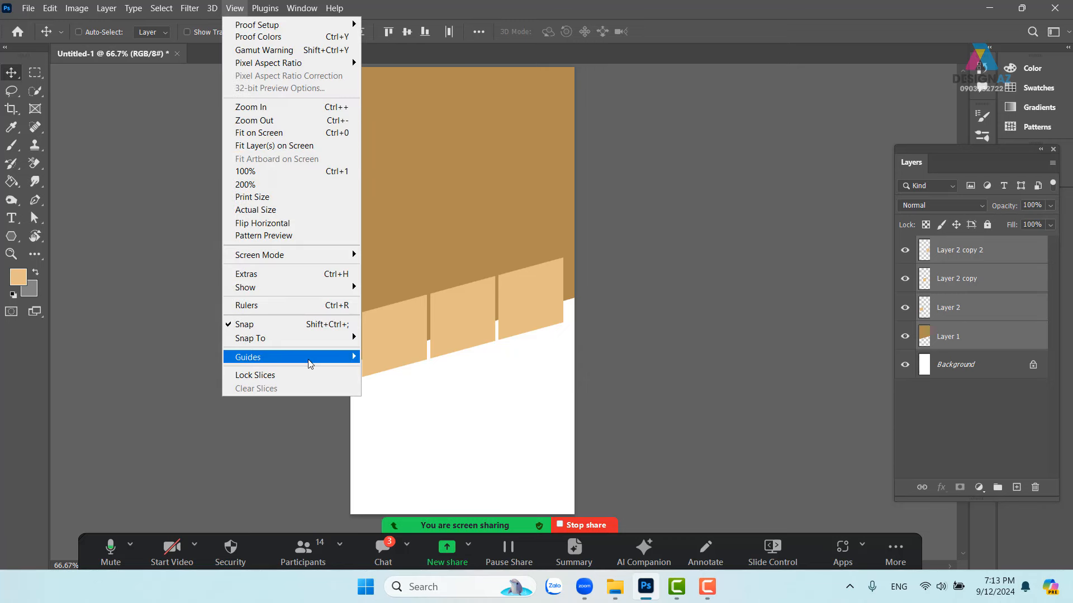
mouse_move(312, 359)
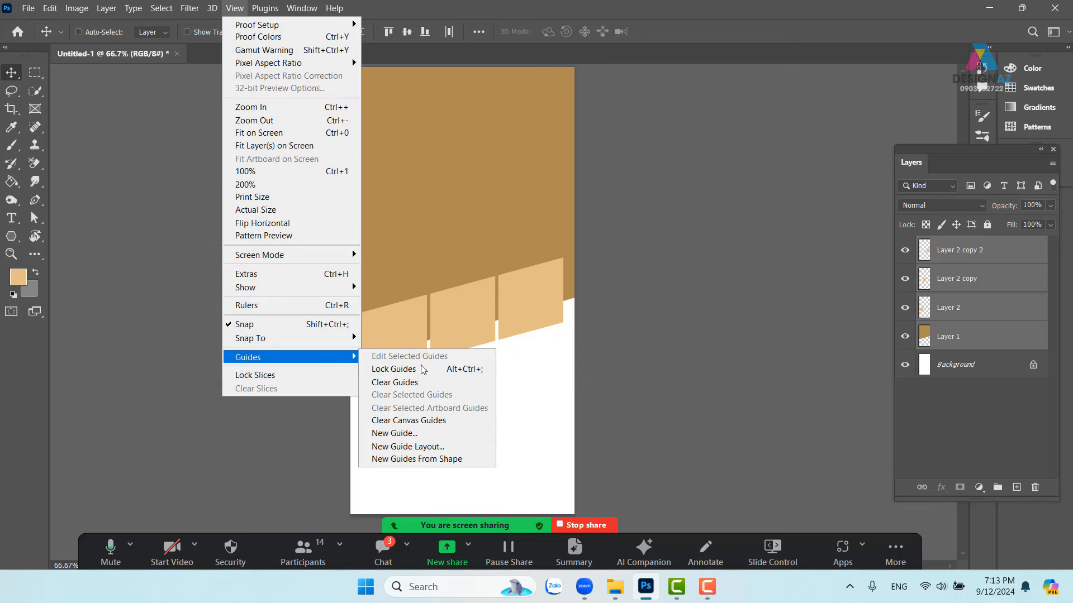
left_click(463, 460)
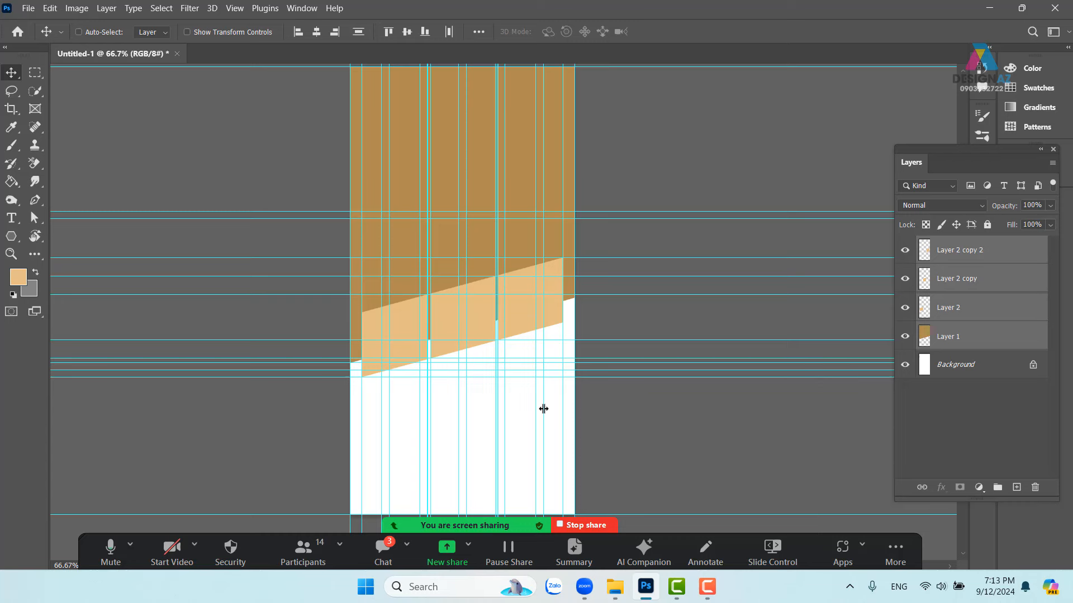
Clear all guides from the document.
left_click(227, 9)
mouse_move(310, 357)
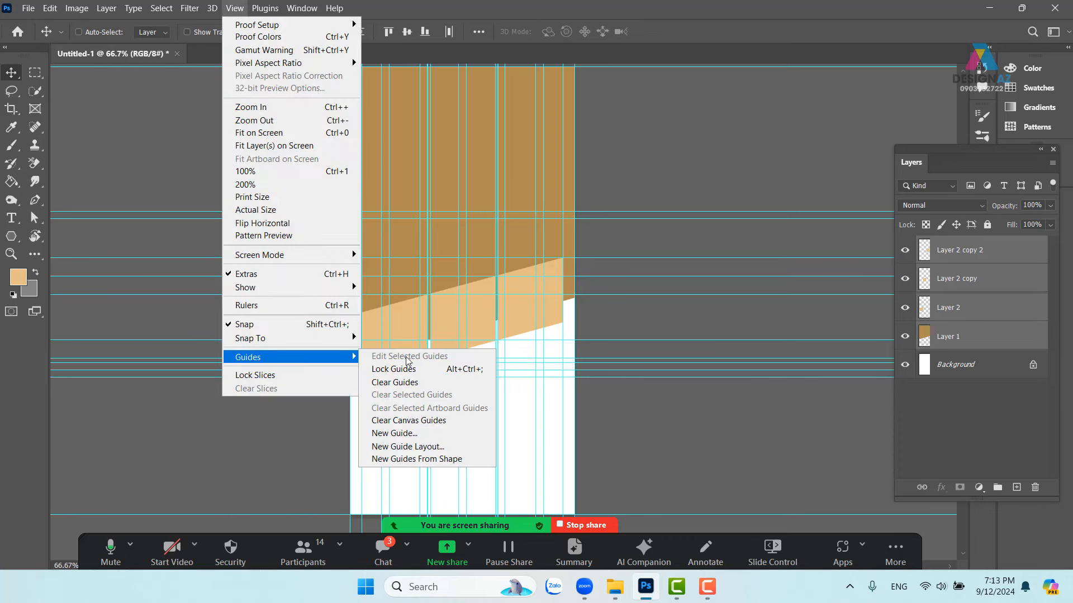
left_click(402, 383)
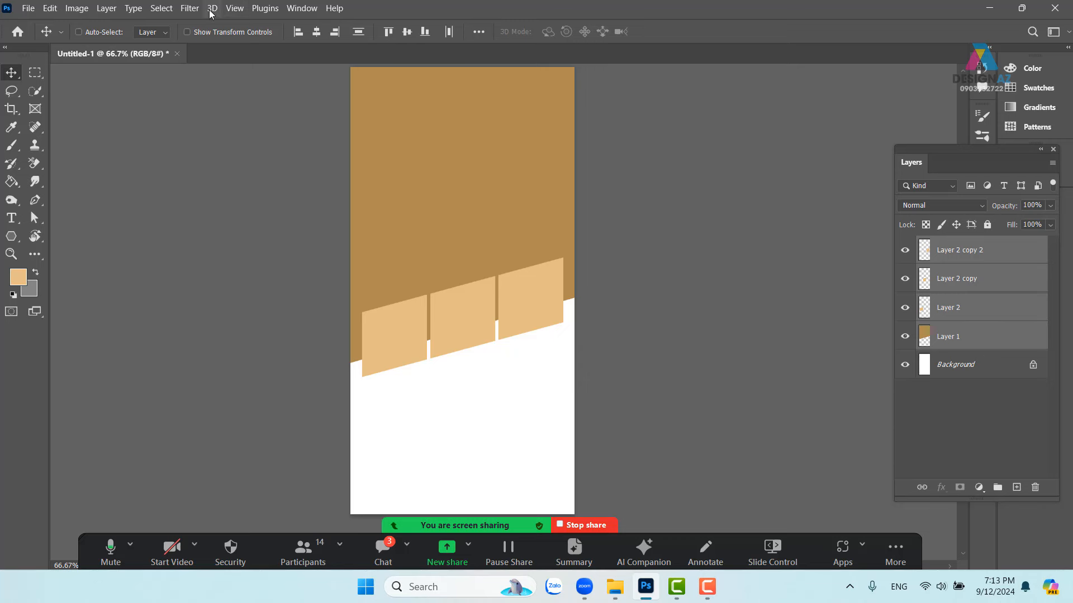
Create a fresh set of guides from the shapes of the selected layers and hide the guides.
left_click(235, 8)
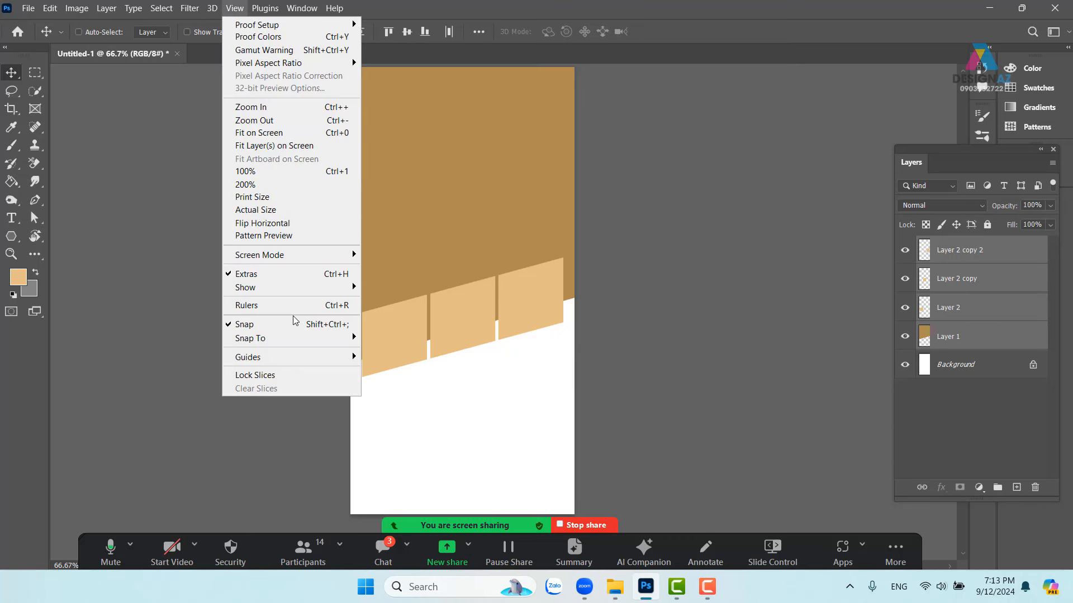
mouse_move(293, 357)
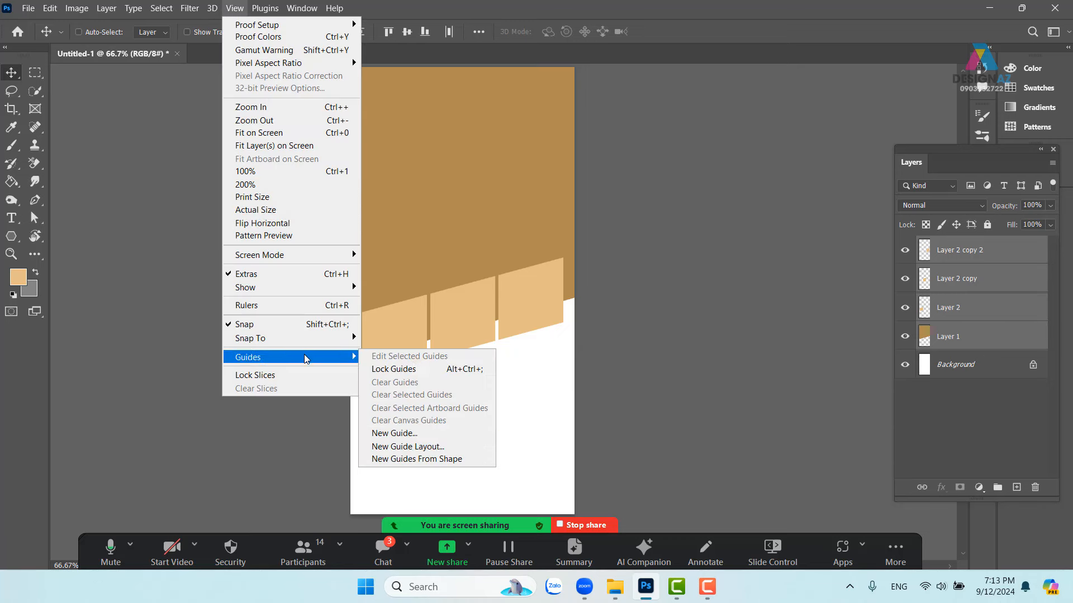
left_click(449, 459)
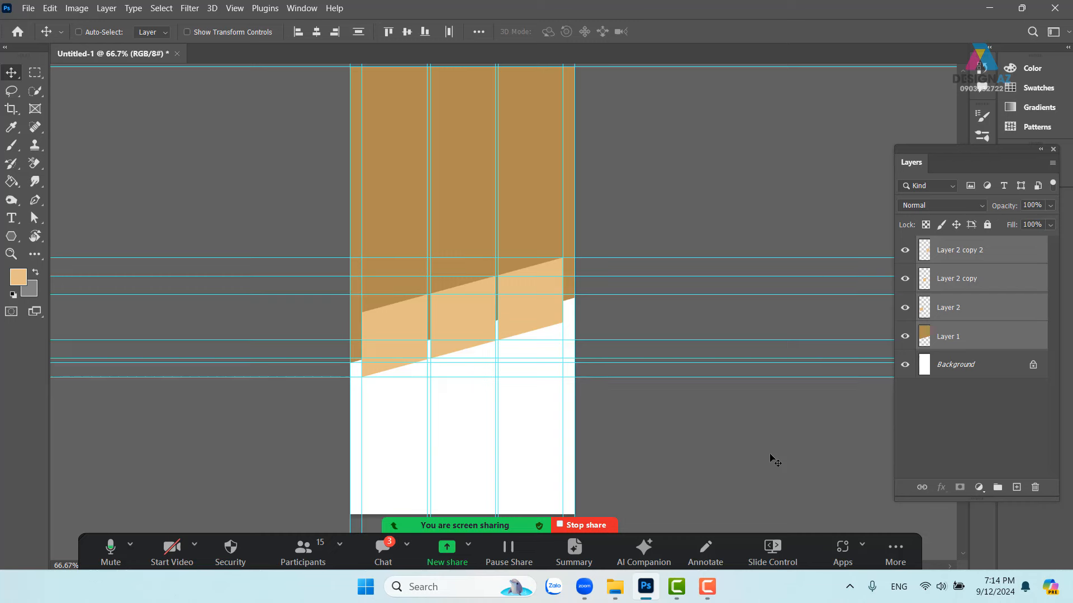
key("ctrl+semicolon")
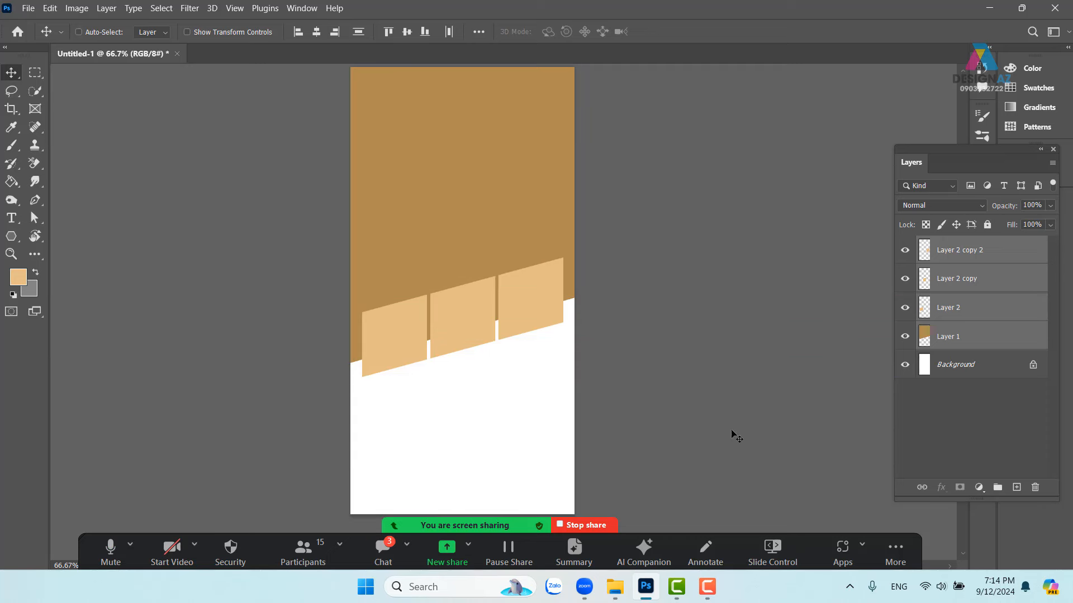
Duplicate the leftmost slanted tile straight up and place the copy near the upper-left corner of the brown block.
left_click_drag(598, 318, 568, 318)
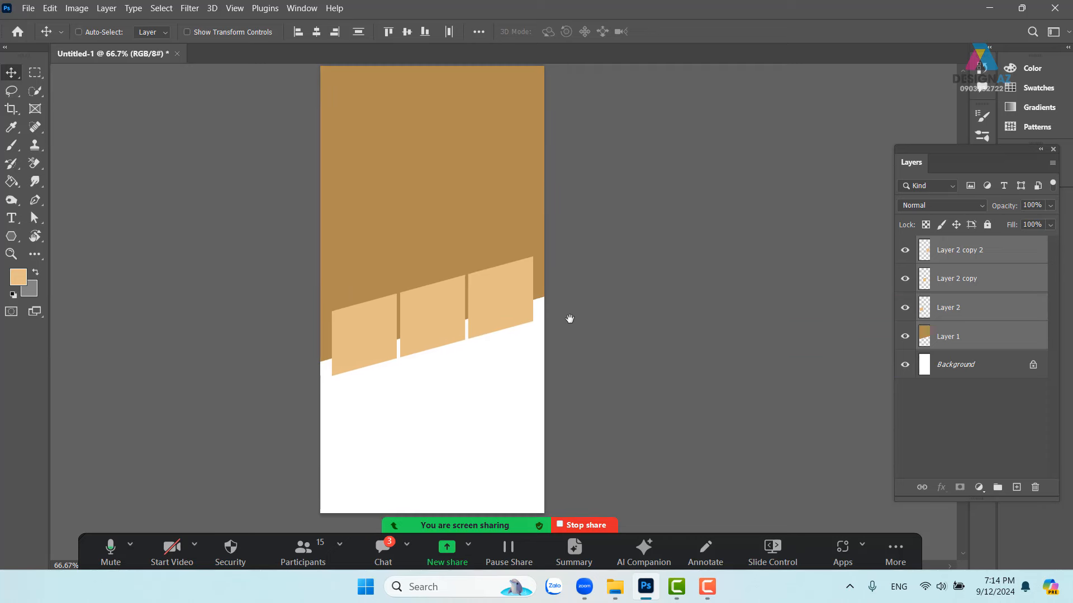
left_click_drag(482, 345, 504, 329)
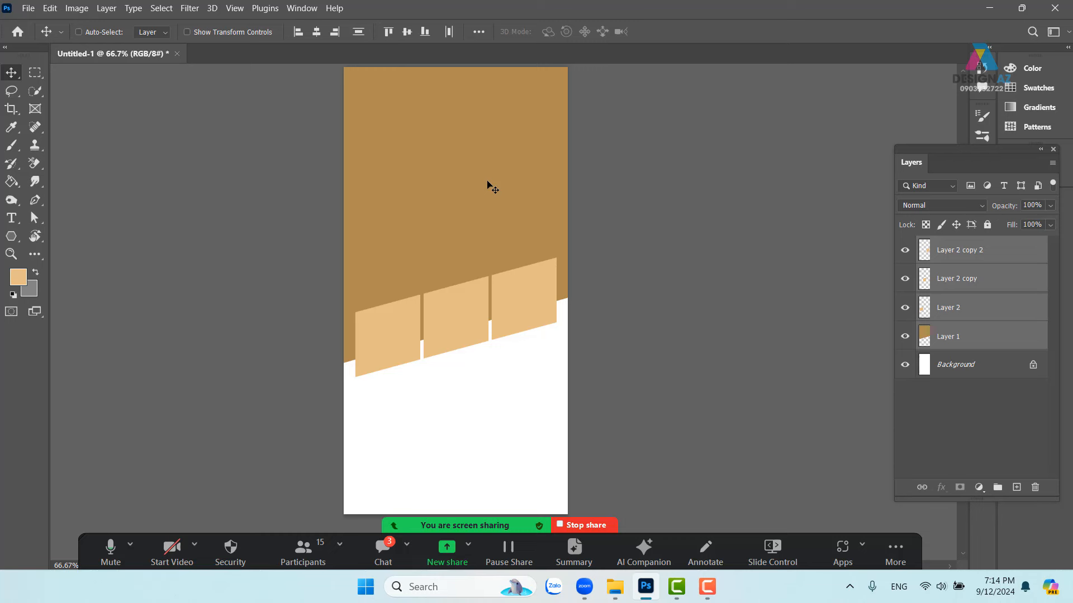
scroll(474, 216, "up", 2)
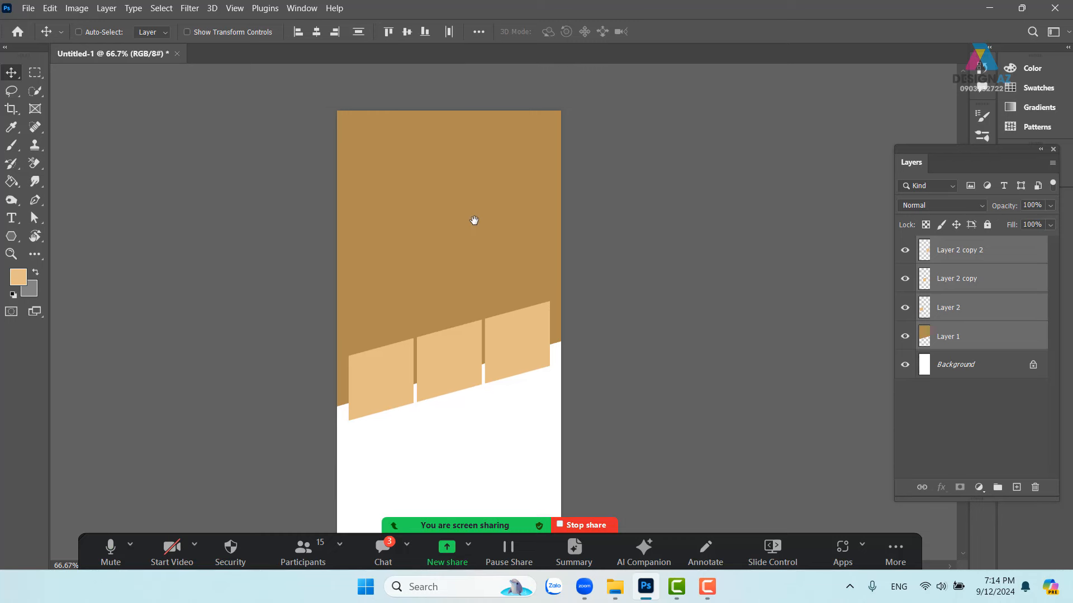
right_click(399, 366)
left_click(406, 352)
left_click_drag(398, 364, 388, 193)
key("ctrl+z")
key("ctrl+z")
key("ctrl+shift+z")
left_click_drag(391, 388, 399, 163)
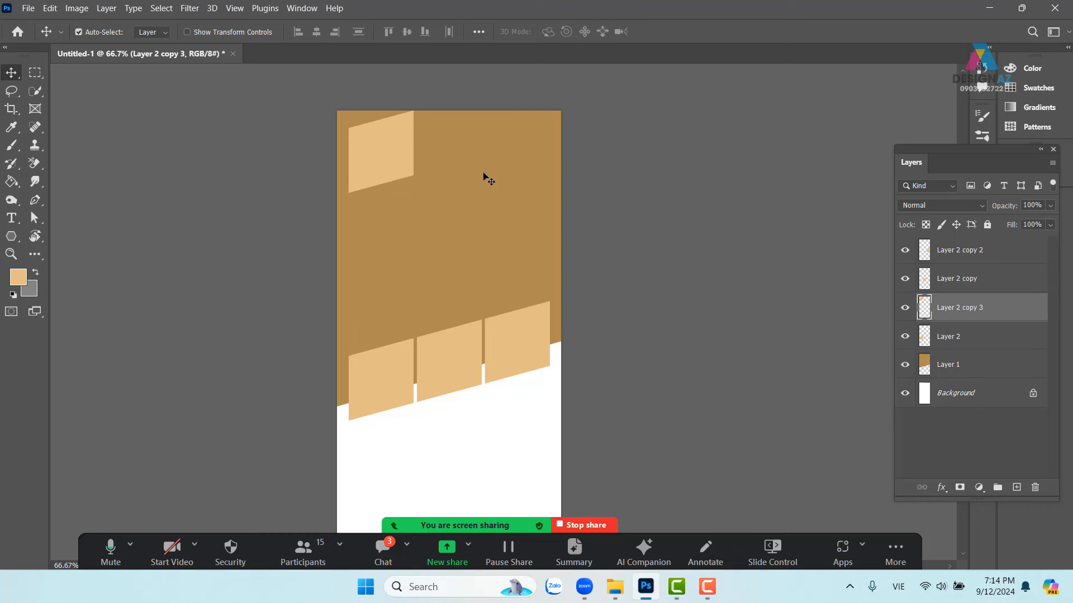
Scale the upper tile copy down proportionally with Free Transform, keeping its lower-left corner in place, and apply it.
key("ctrl+t")
left_click_drag(412, 193, 386, 163)
key("ctrl+z")
key("Return")
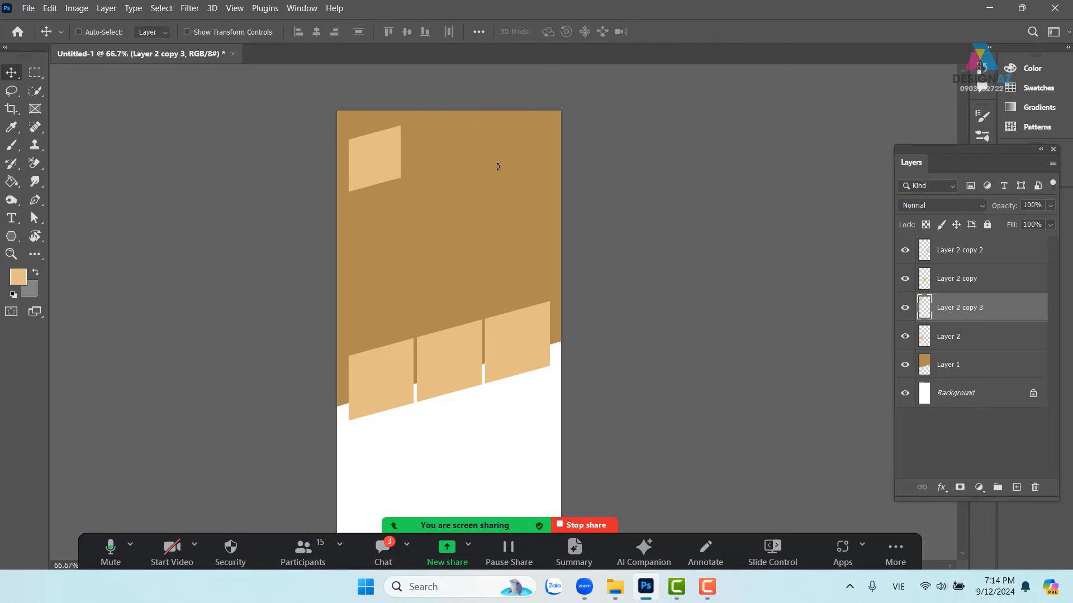
Select a thin strip across the small upper tile, stretch it up past the canvas's top edge with Free Transform, apply it and deselect.
left_click_drag(466, 185, 540, 237)
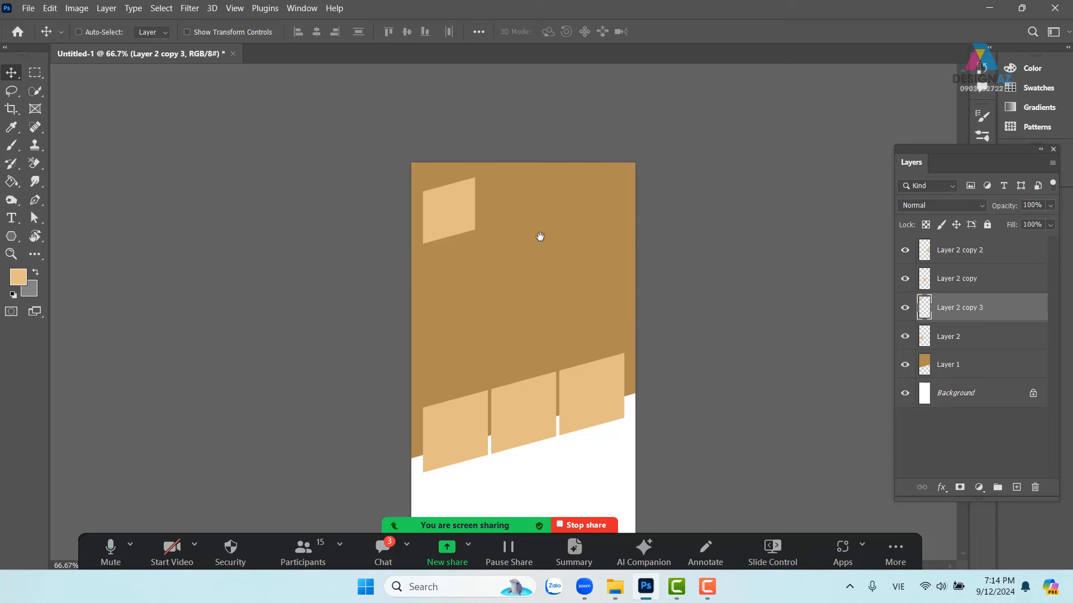
key("alt+shift")
key("ctrl+plus")
left_click_drag(541, 236, 542, 287)
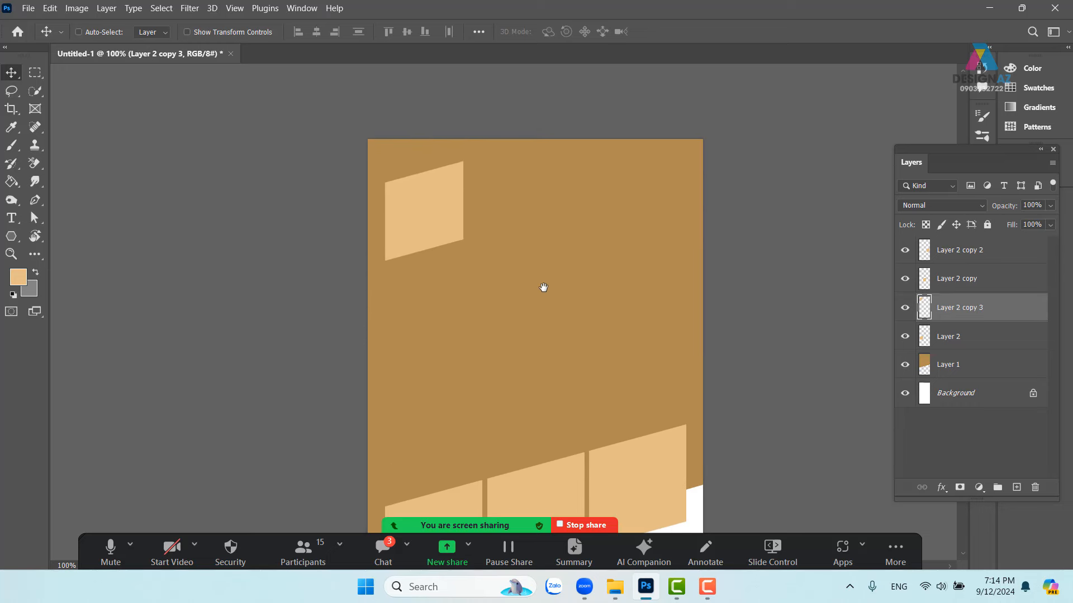
left_click(32, 74)
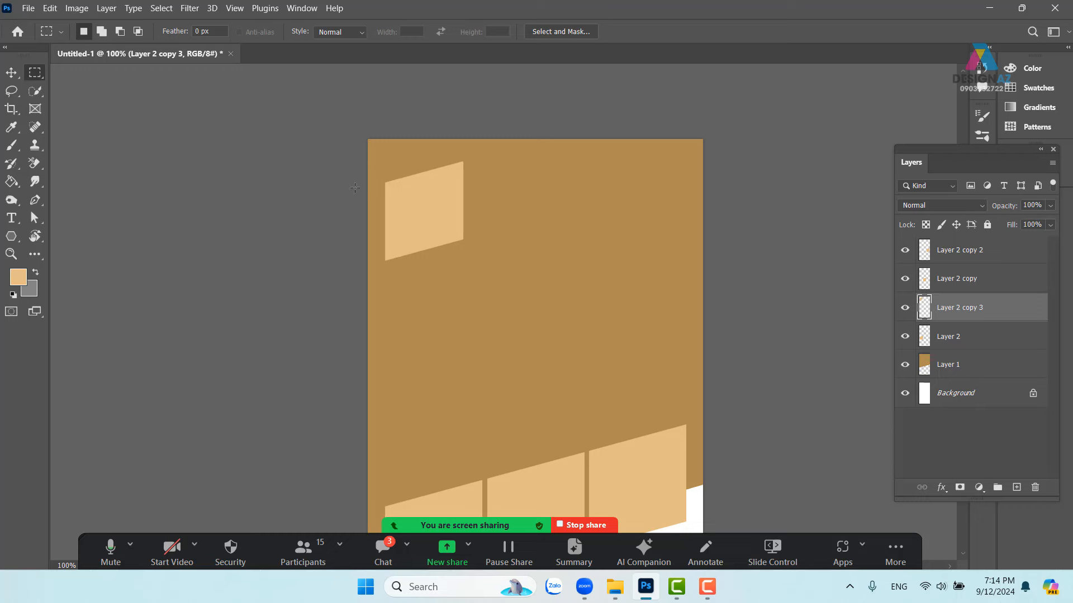
left_click_drag(354, 188, 475, 199)
key("ctrl+t")
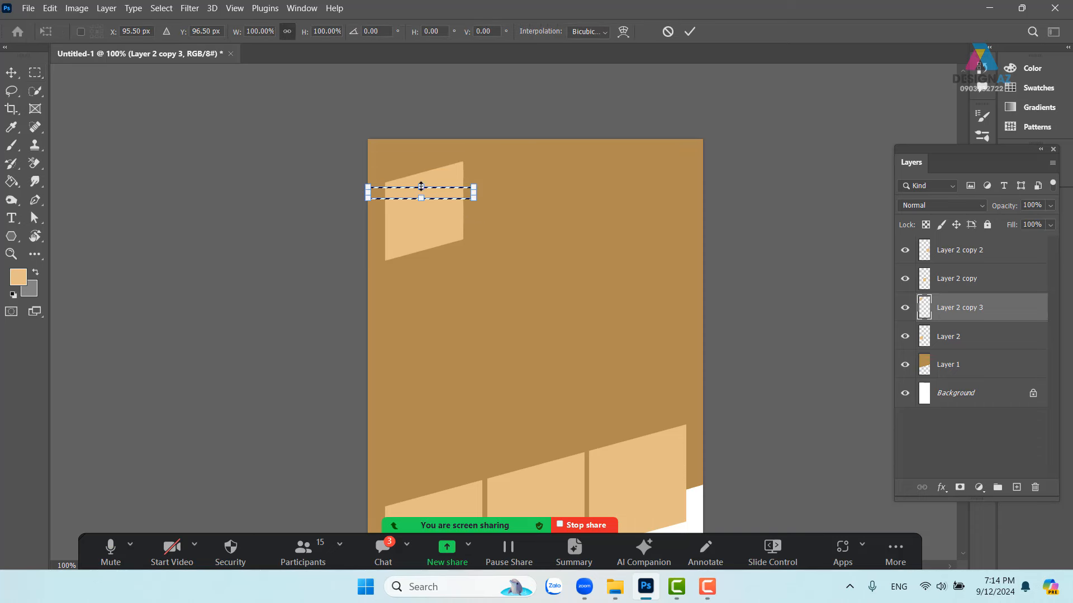
left_click_drag(421, 187, 428, 126)
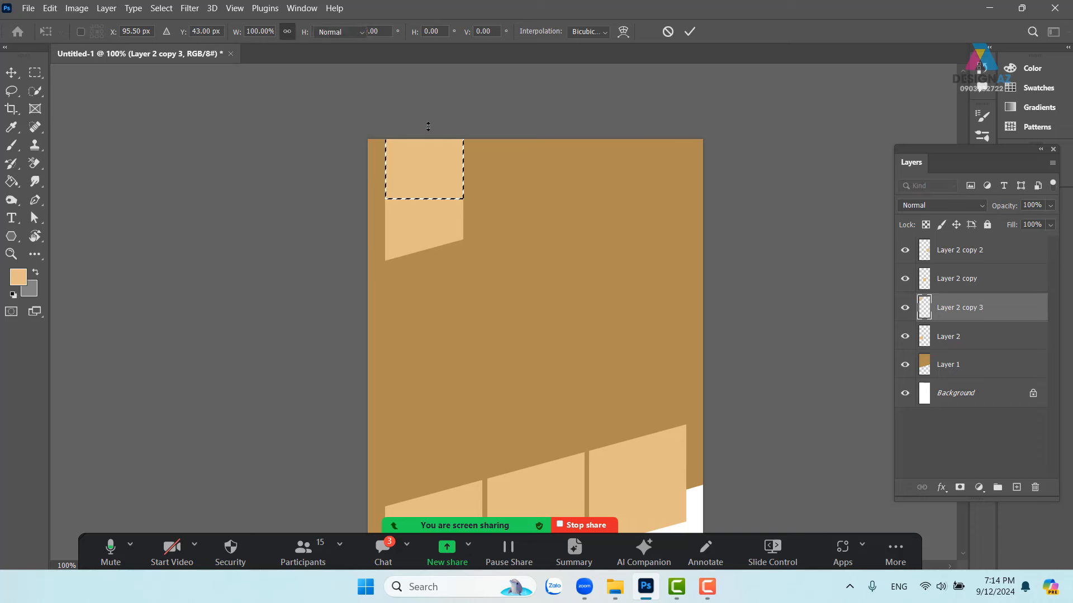
key("Return")
key("v")
key("ctrl+d")
Select the brown background block's layer and set its opacity to 50%.
left_click_drag(515, 253, 519, 176)
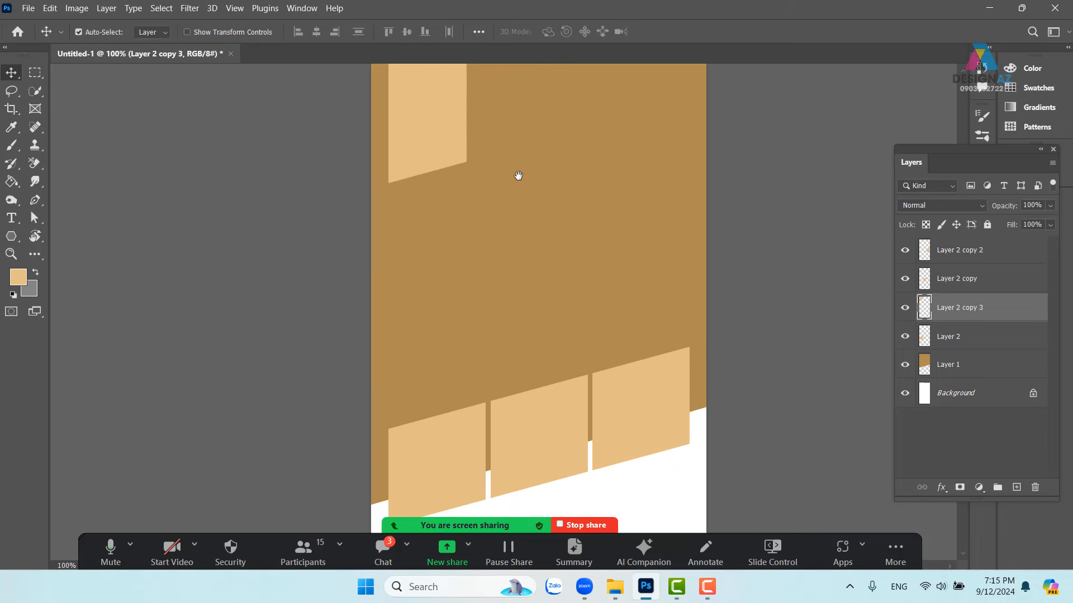
key("ctrl+minus")
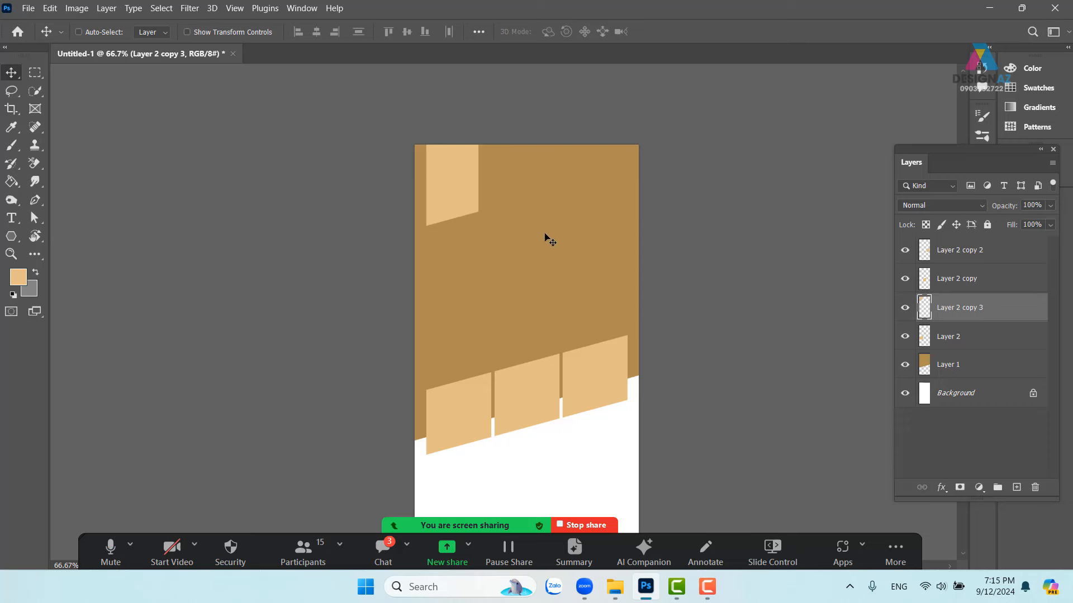
scroll(576, 260, "down", 2)
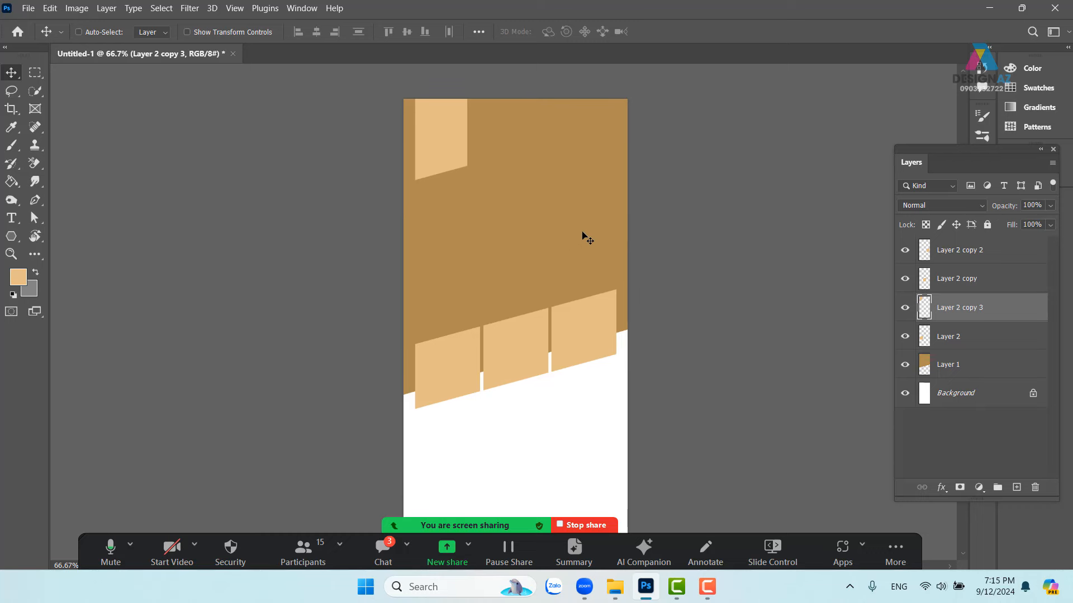
right_click(600, 208)
left_click(622, 214)
left_click_drag(567, 241, 581, 236)
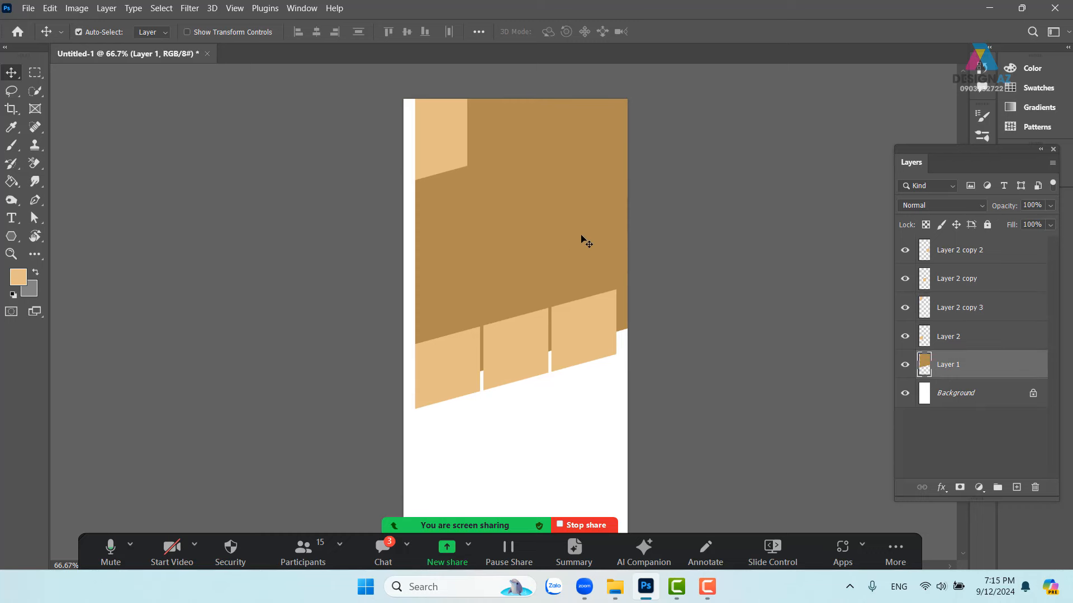
key("ctrl+z")
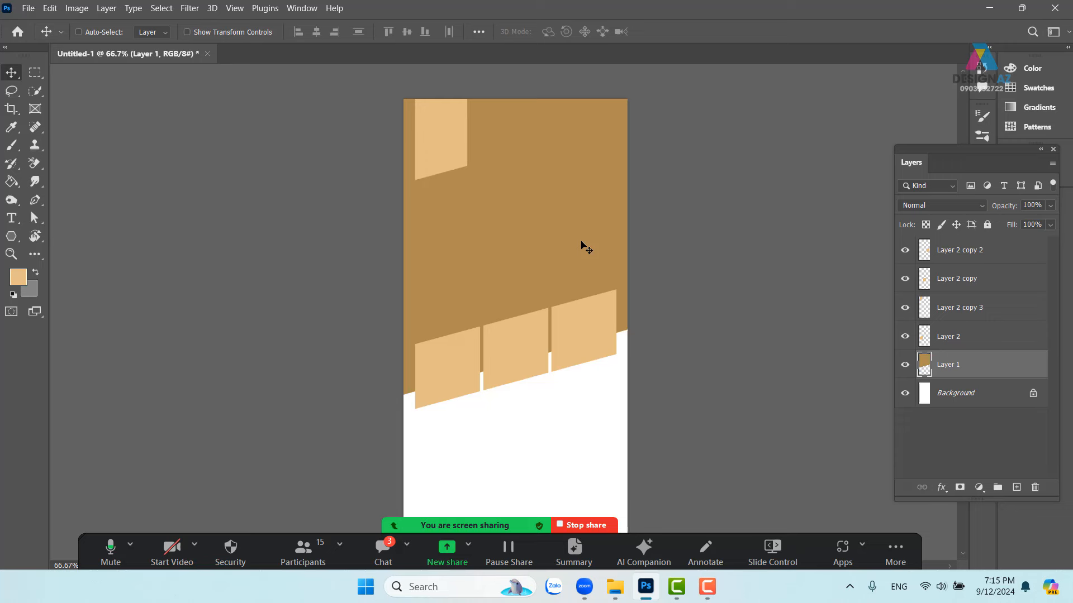
key("5")
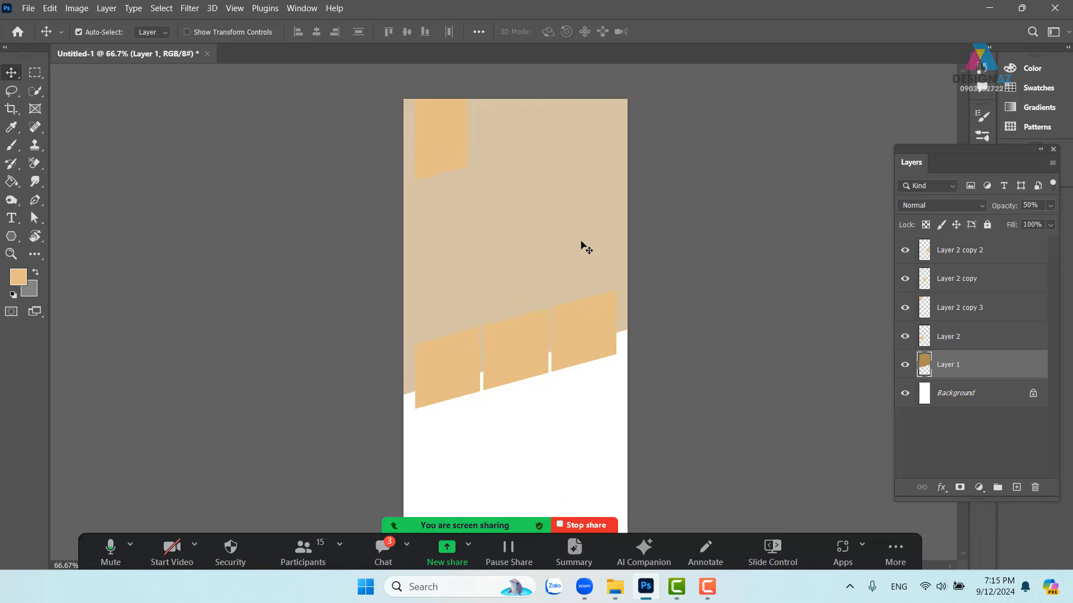
Duplicate the brown block layer, set the copy to 100% opacity and move it slightly up to expose a thin pale strip along the slanted edge.
key("ctrl+j")
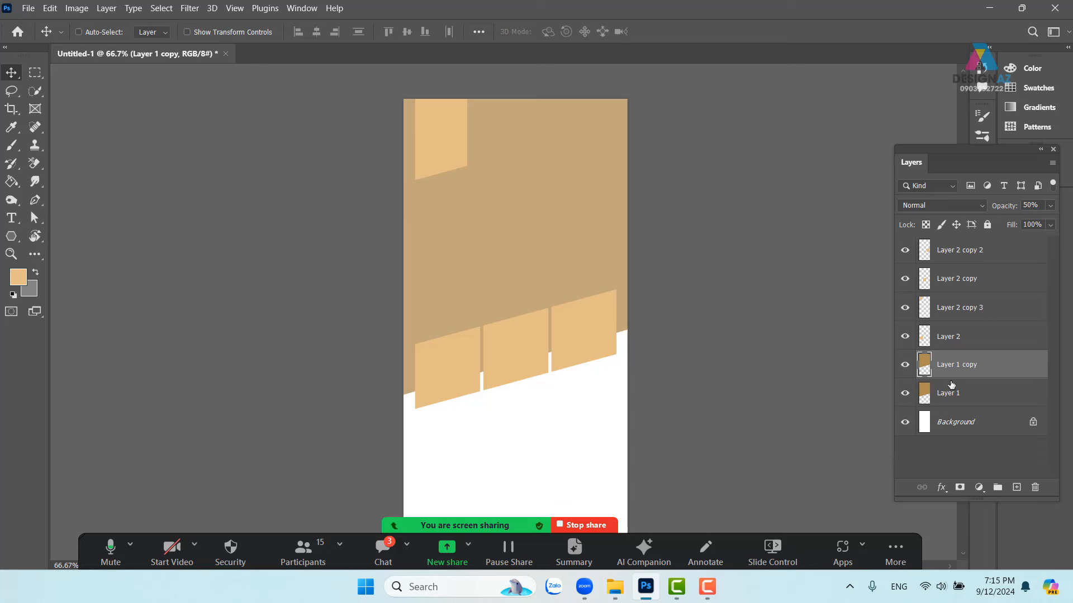
left_click(1052, 205)
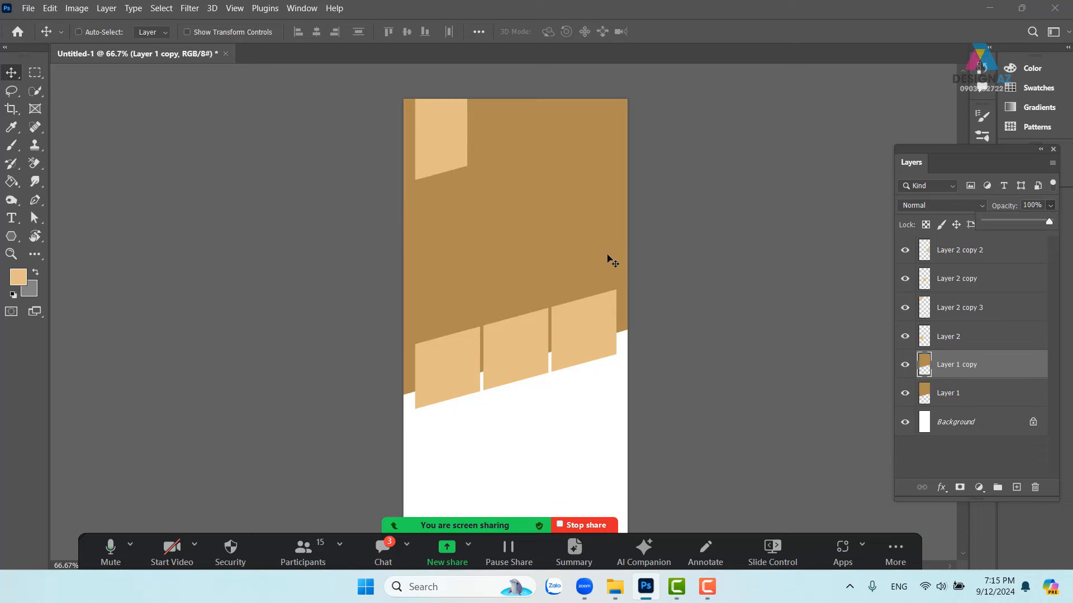
left_click_drag(608, 257, 608, 251)
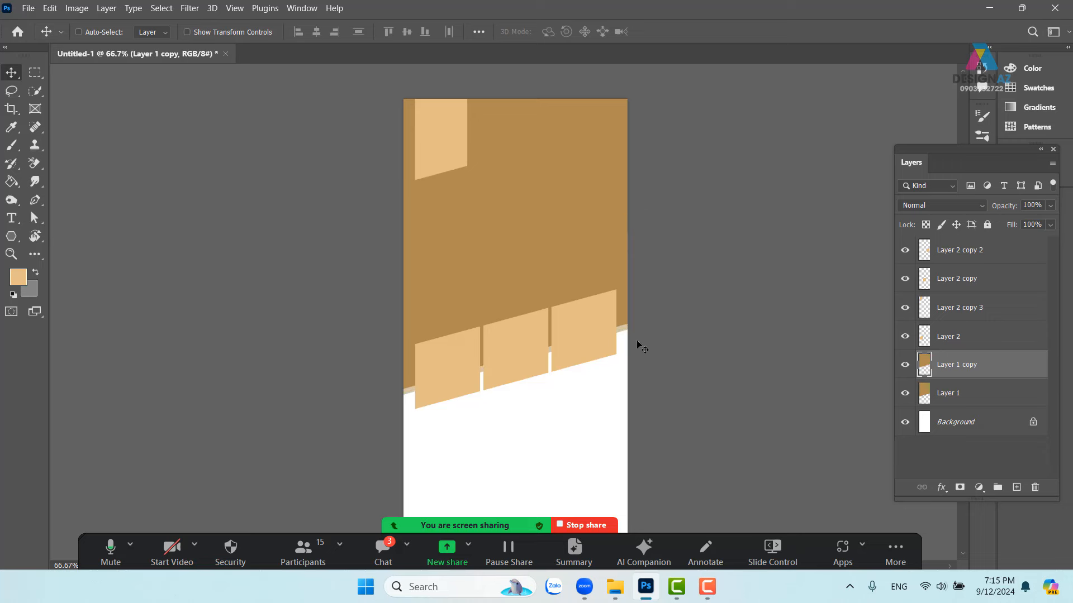
Add a "Lorem Ipsum" placeholder text line in the white area below the tile row.
mouse_move(1011, 4)
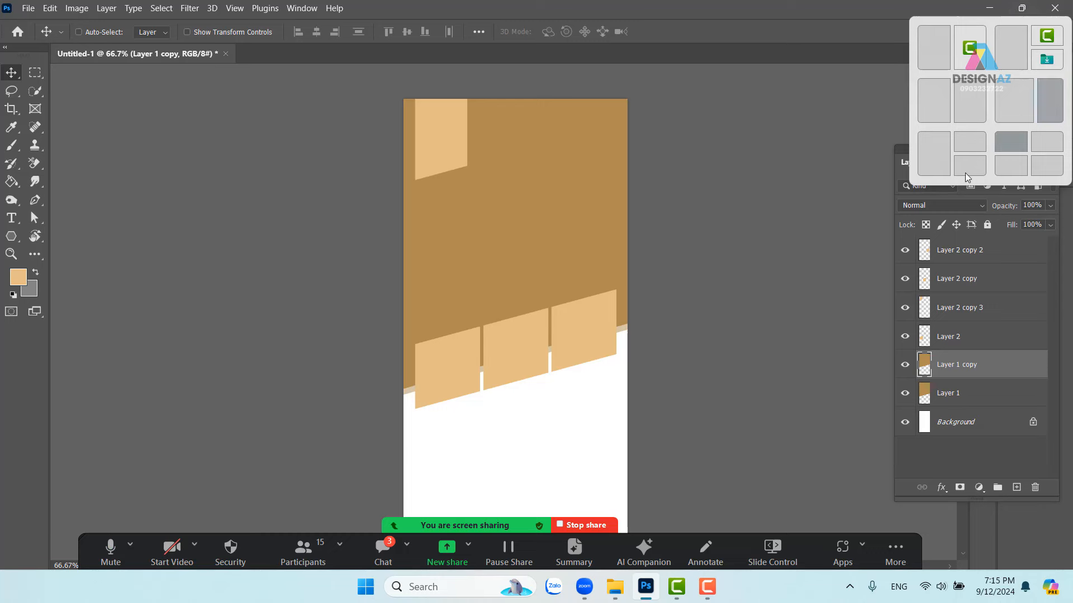
left_click_drag(596, 414, 603, 311)
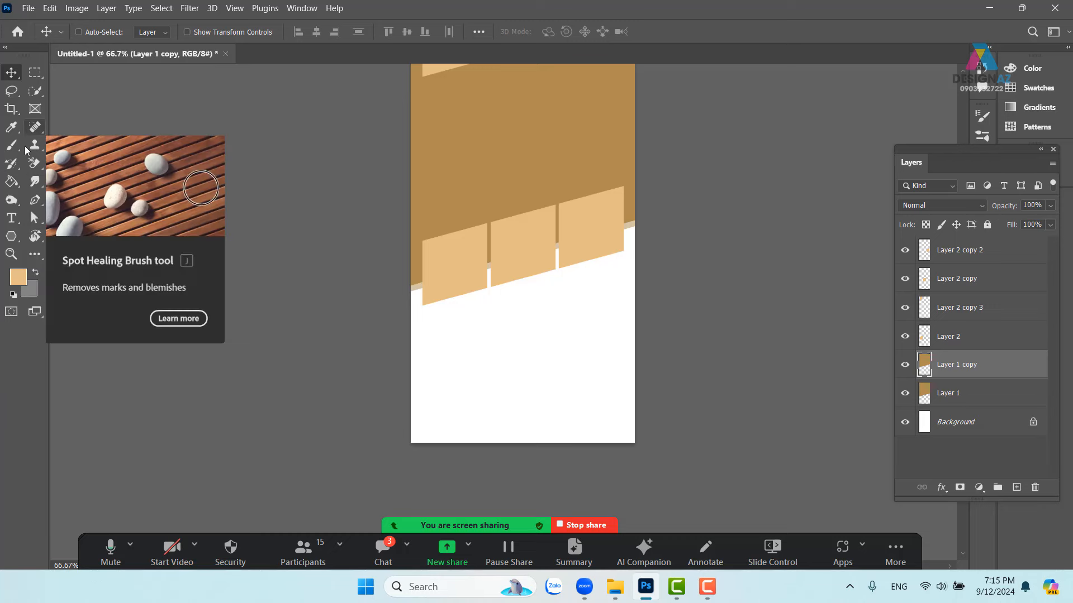
left_click(11, 218)
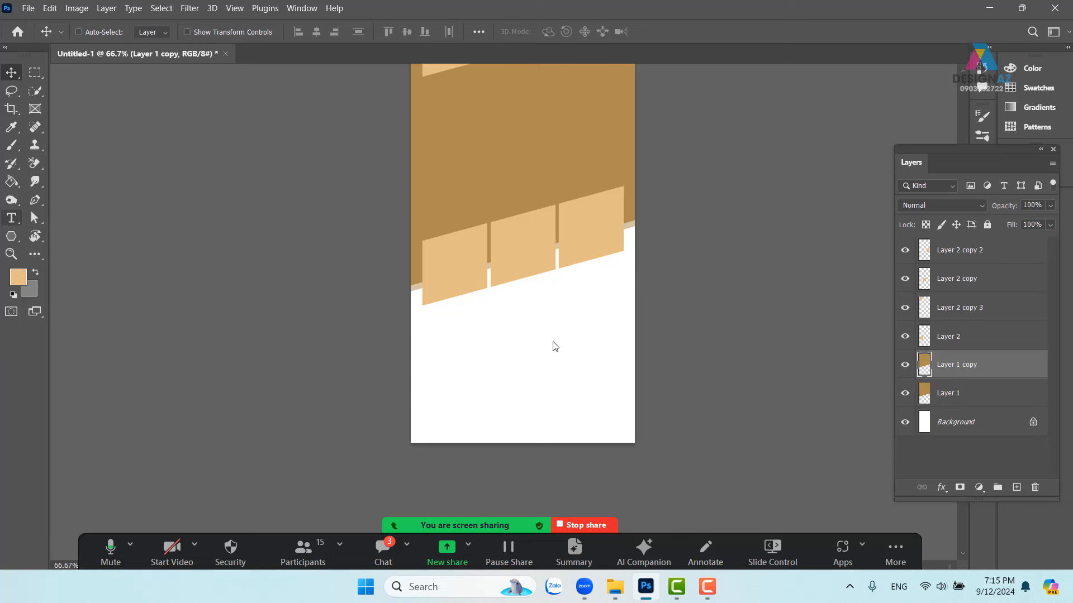
left_click(455, 321)
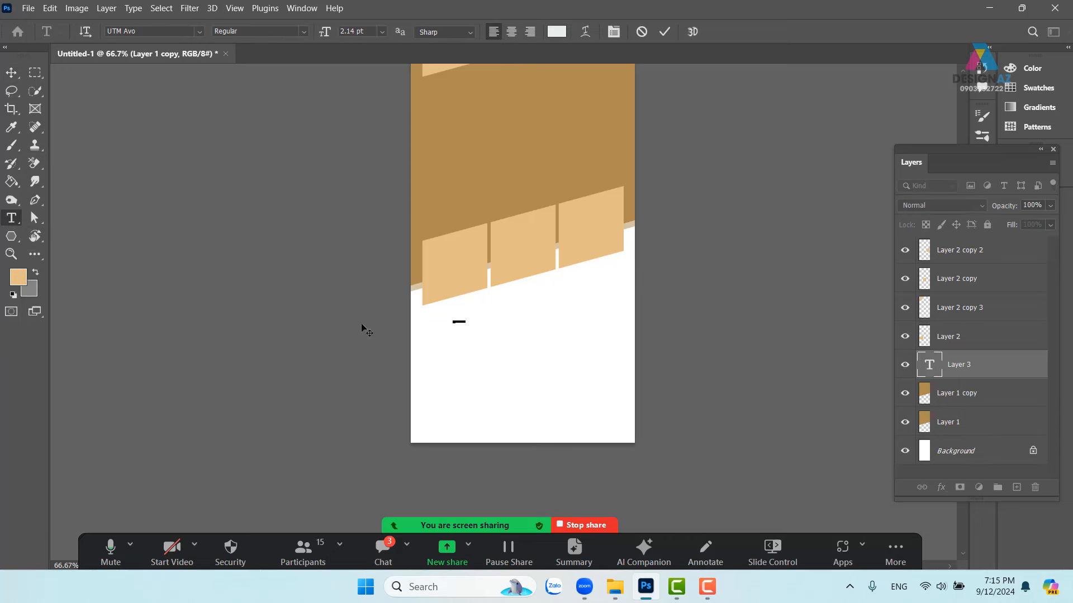
left_click(12, 73)
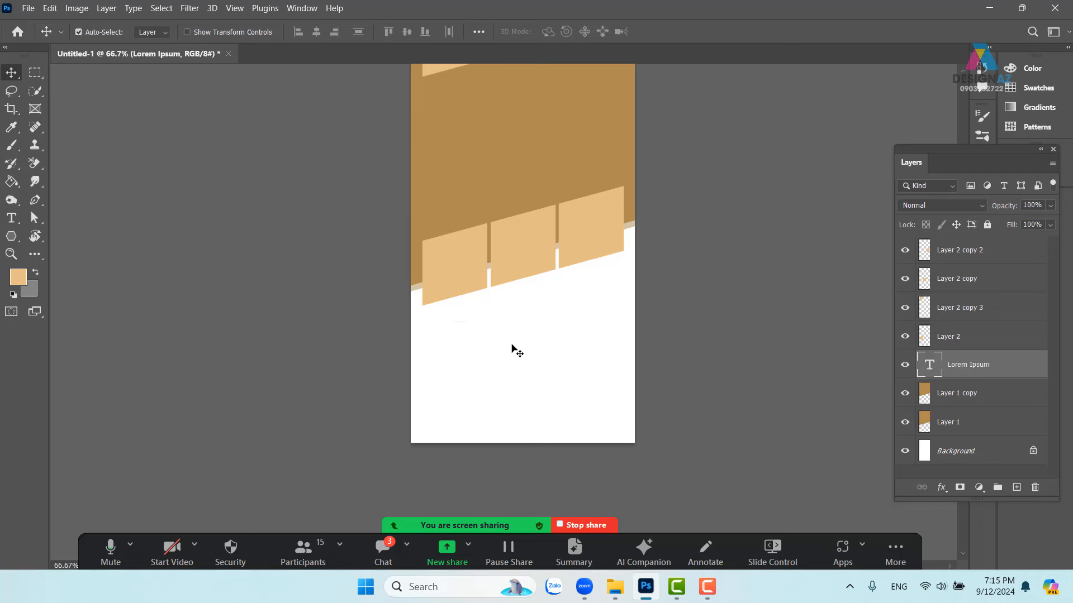
Enlarge the "Lorem Ipsum" text with Free Transform and position it to span the width of the tile row.
key("ctrl+t")
left_click_drag(463, 325, 614, 393)
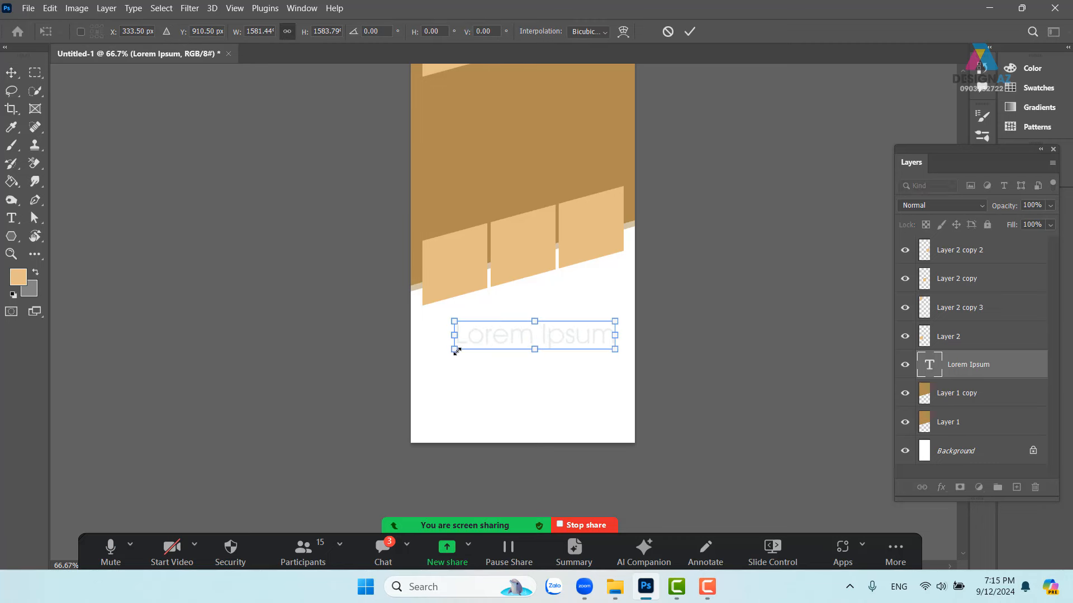
mouse_move(456, 351)
left_mouse_down()
mouse_move(426, 366)
mouse_move(450, 344)
left_mouse_up()
key("Return")
key("ctrl+t")
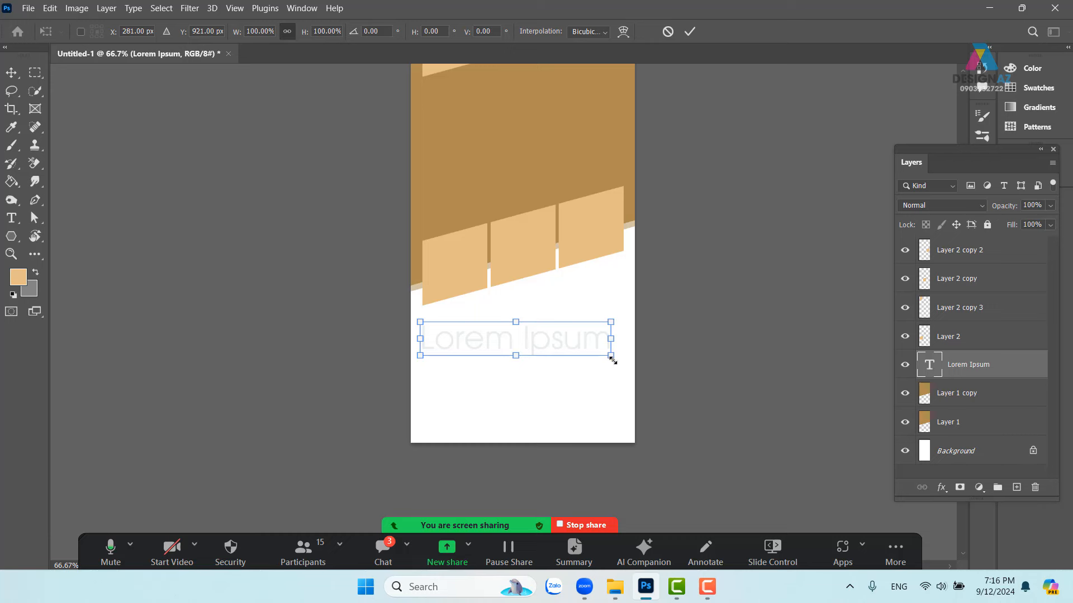
left_click_drag(612, 361, 624, 364)
key("Return")
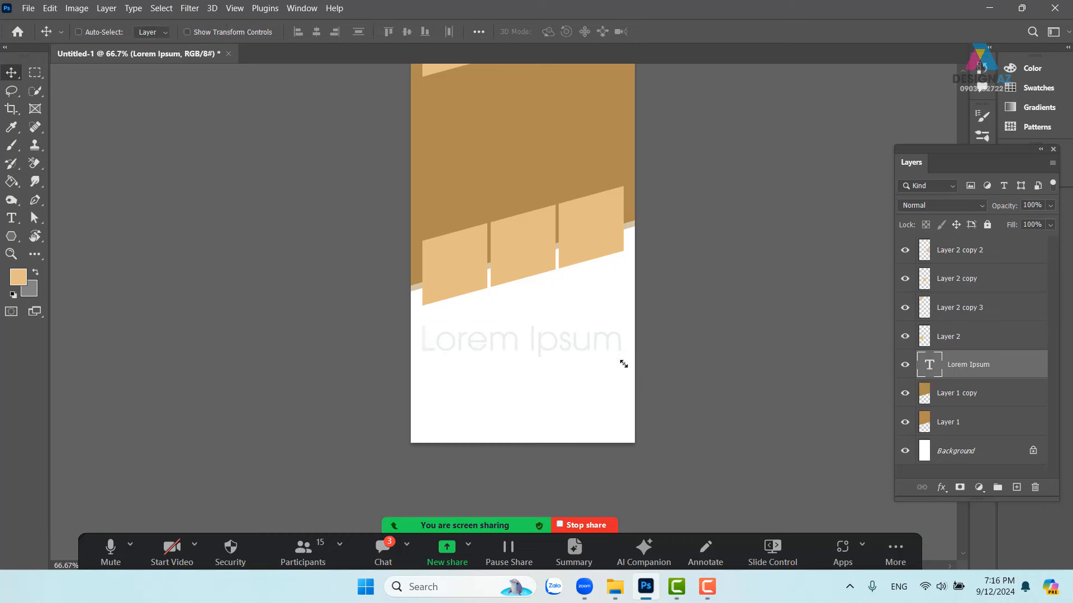
Recolor the "Lorem Ipsum" text to brown b08a4f, sampled from the background block.
key("t")
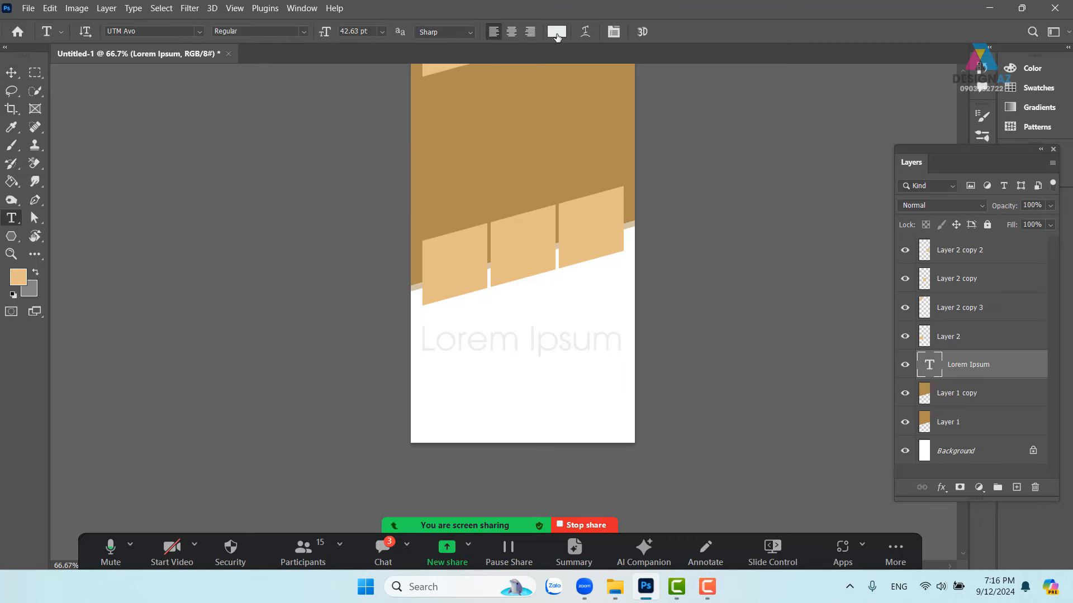
left_click(556, 33)
left_click(552, 132)
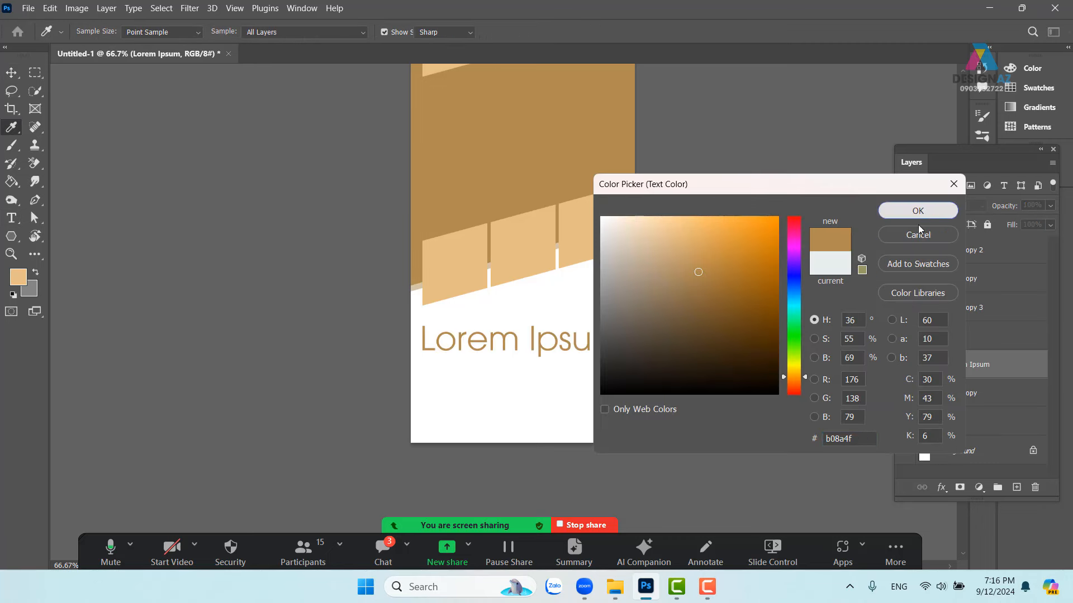
left_click(918, 211)
Change the font of the "Lorem Ipsum" text to UTM Charlotte.
left_click_drag(632, 274, 590, 291)
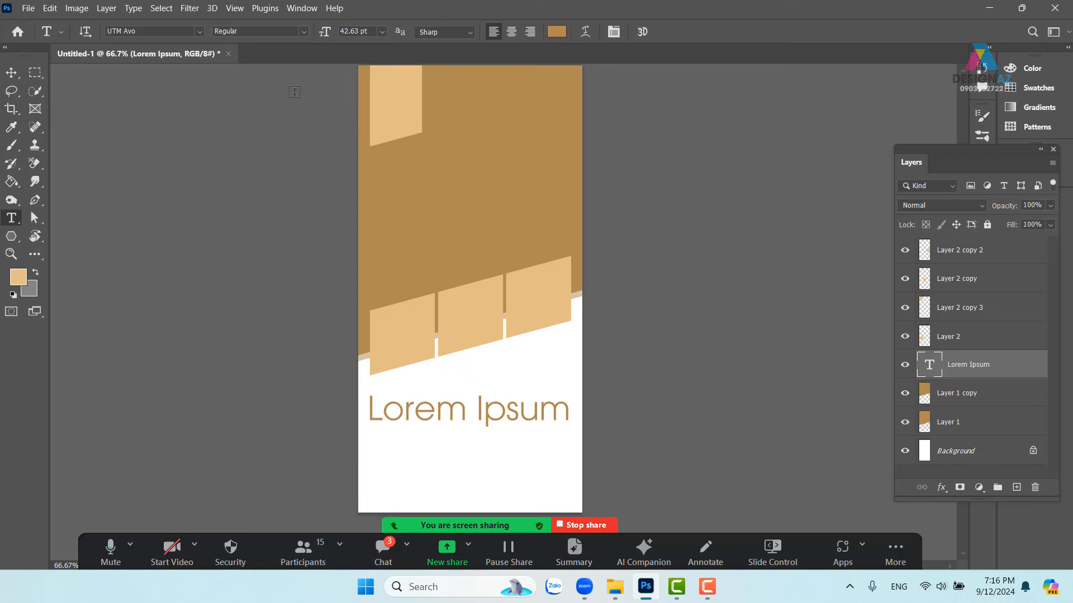
left_click(200, 34)
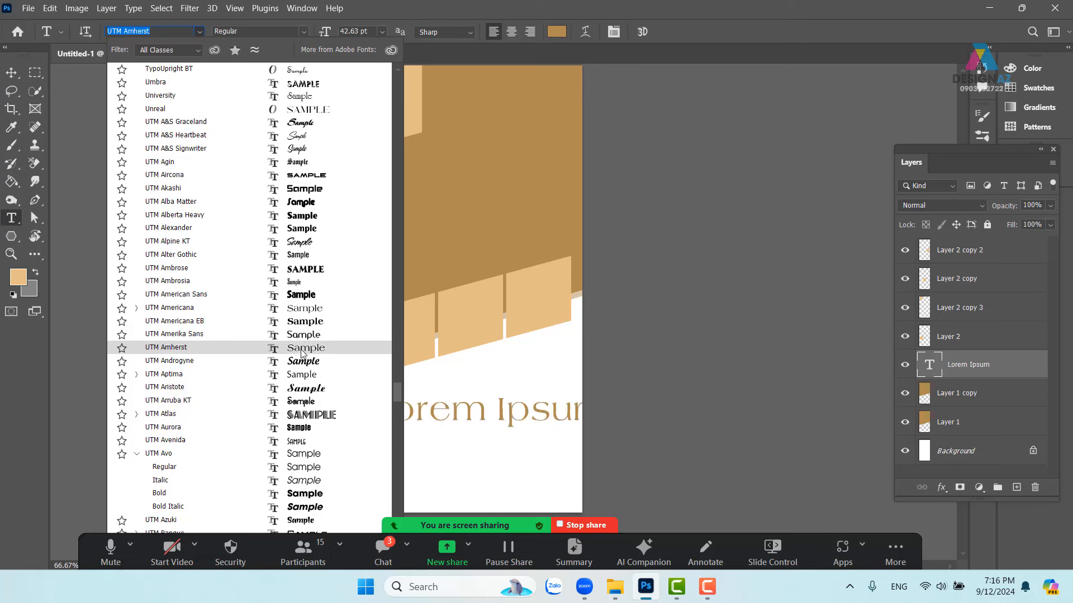
scroll(302, 352, "down", 4)
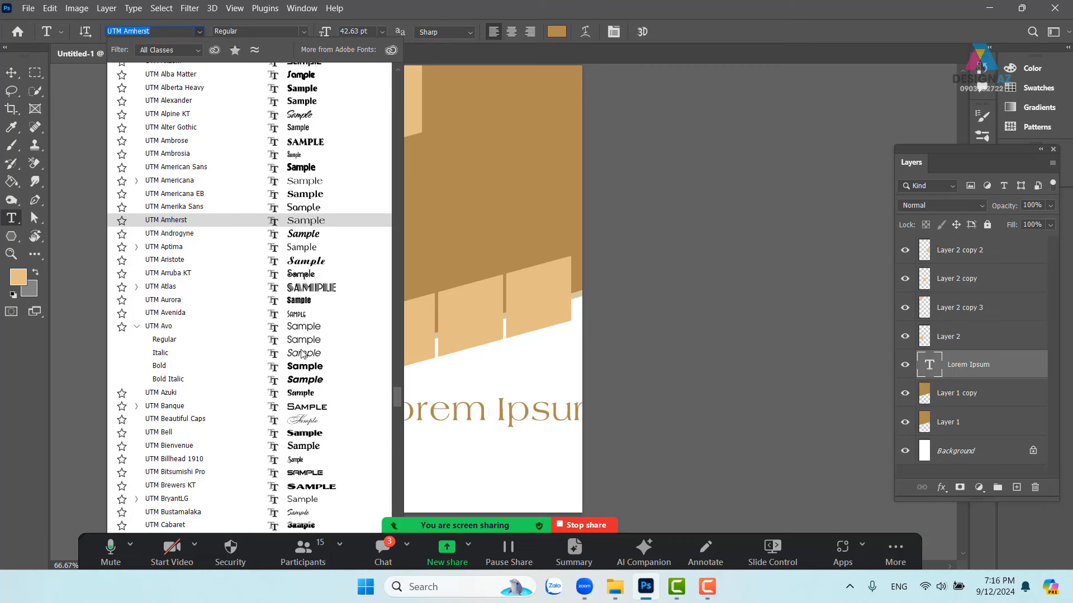
scroll(302, 353, "down", 3)
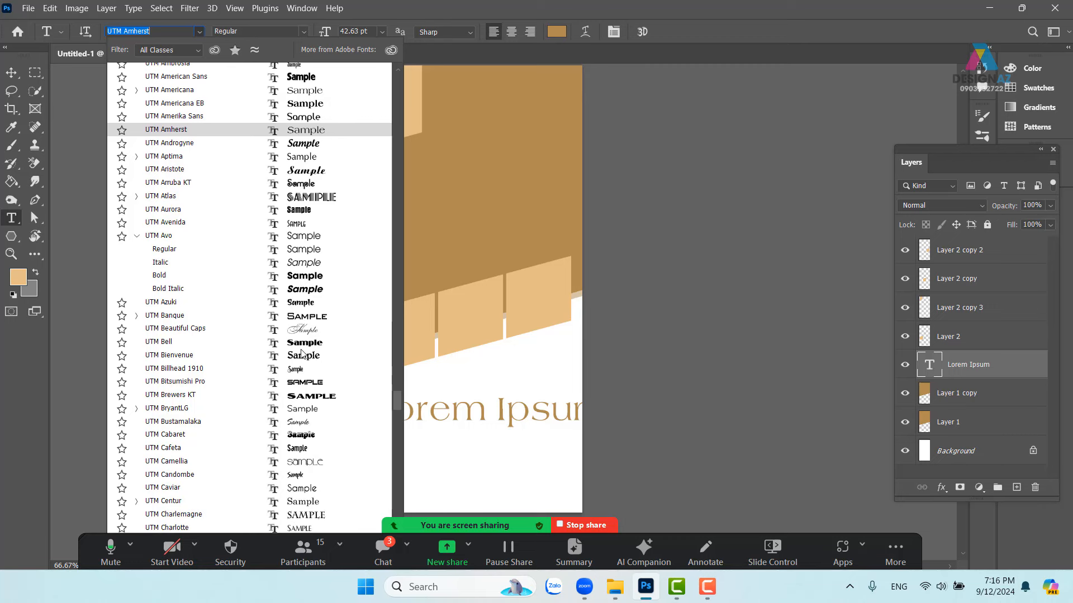
scroll(302, 353, "down", 1)
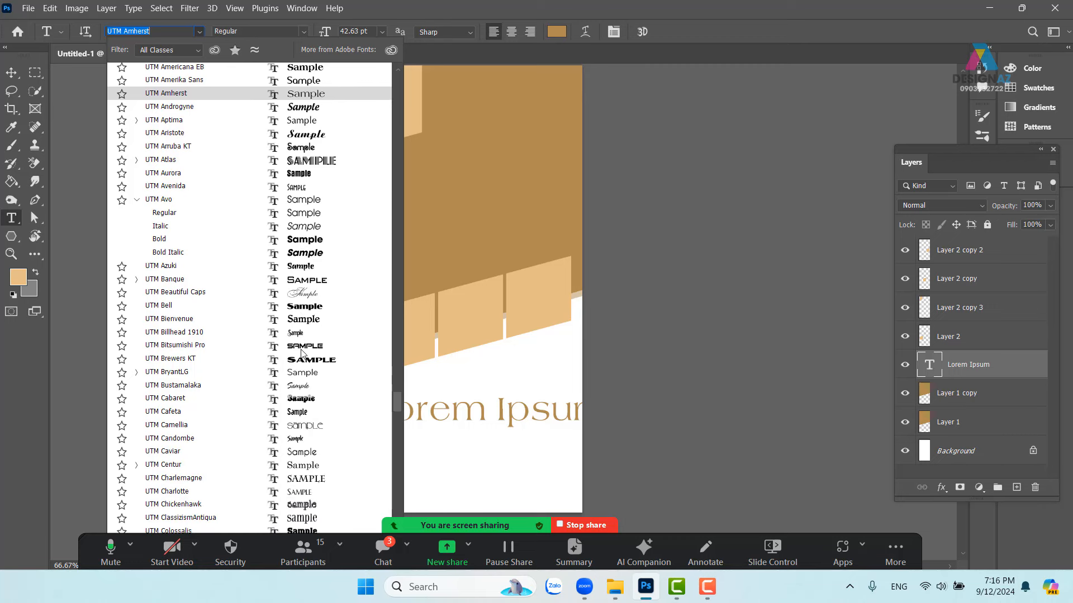
scroll(302, 353, "down", 1)
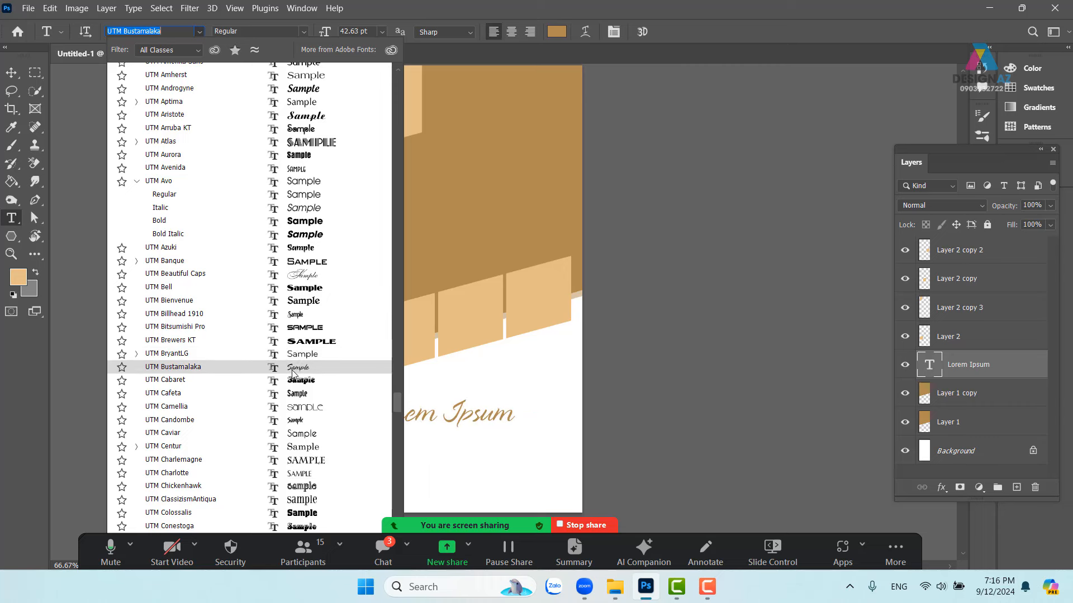
scroll(300, 368, "down", 2)
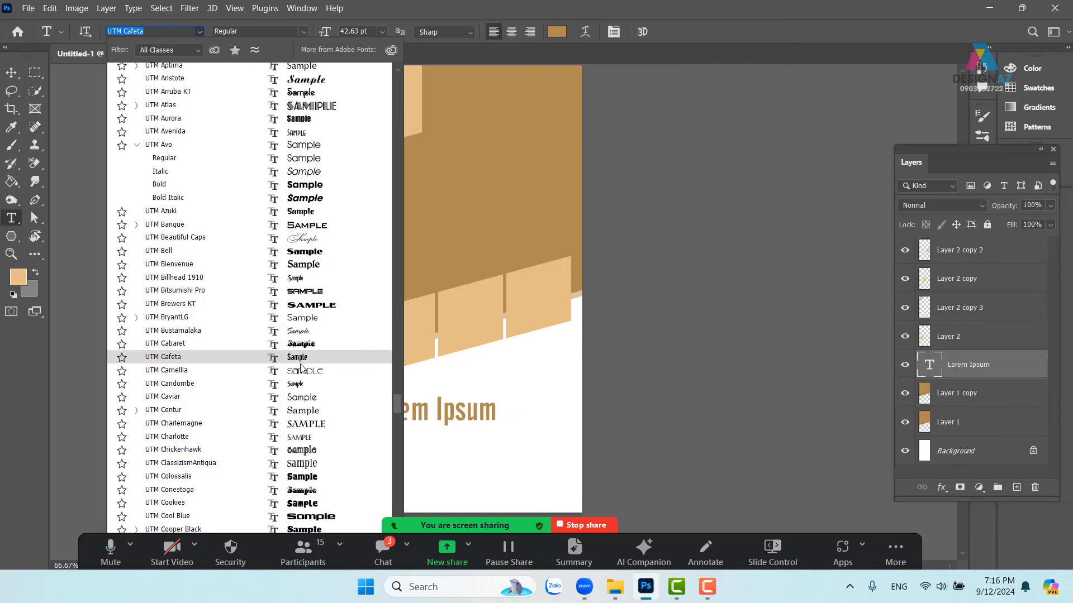
left_click(299, 437)
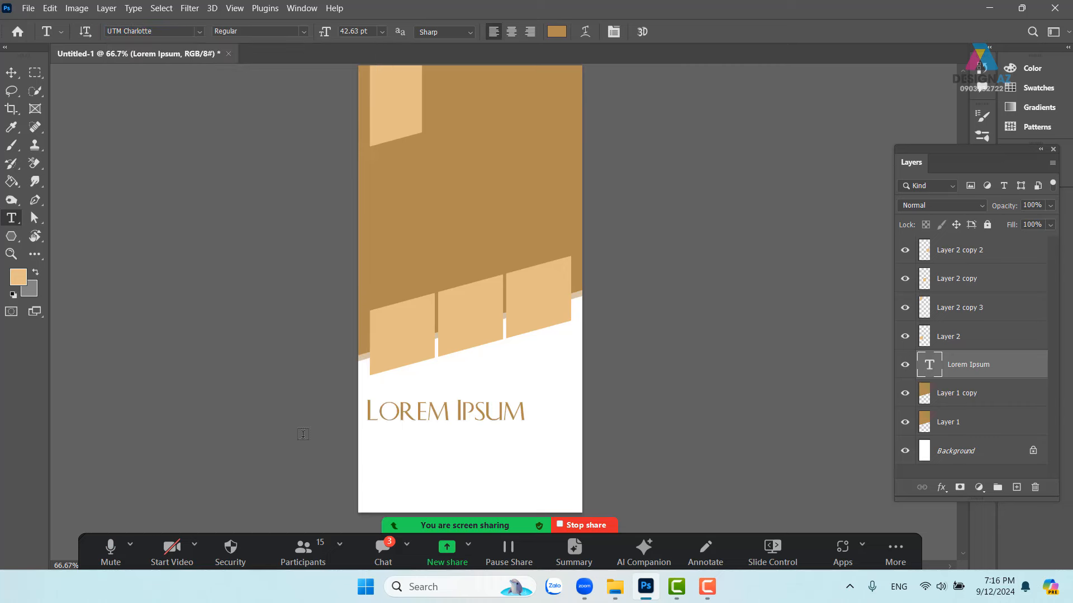
Scale the "Lorem Ipsum" text up to about 124%, shift it about 7 px right to line up with the tile row, and apply it.
left_click(11, 72)
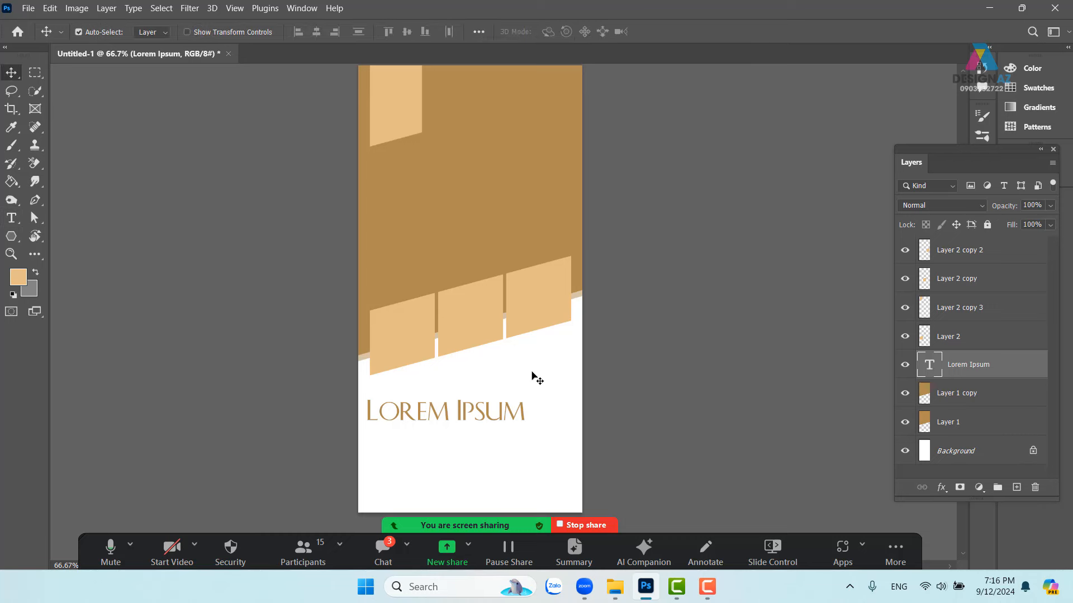
key("ctrl+t")
left_click_drag(532, 391, 563, 368)
left_click_drag(476, 411, 480, 411)
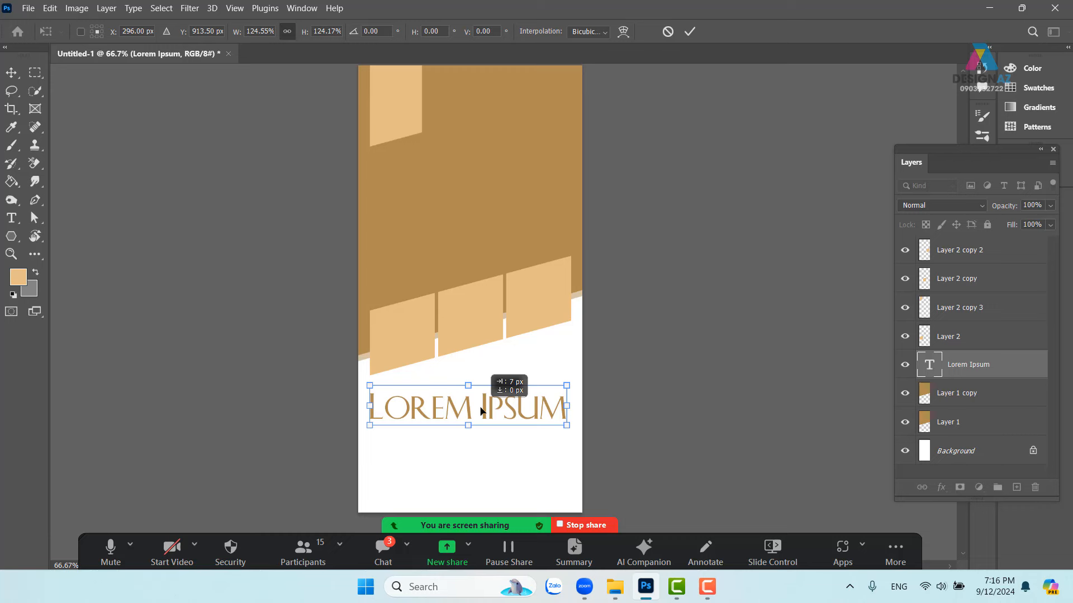
key("Return")
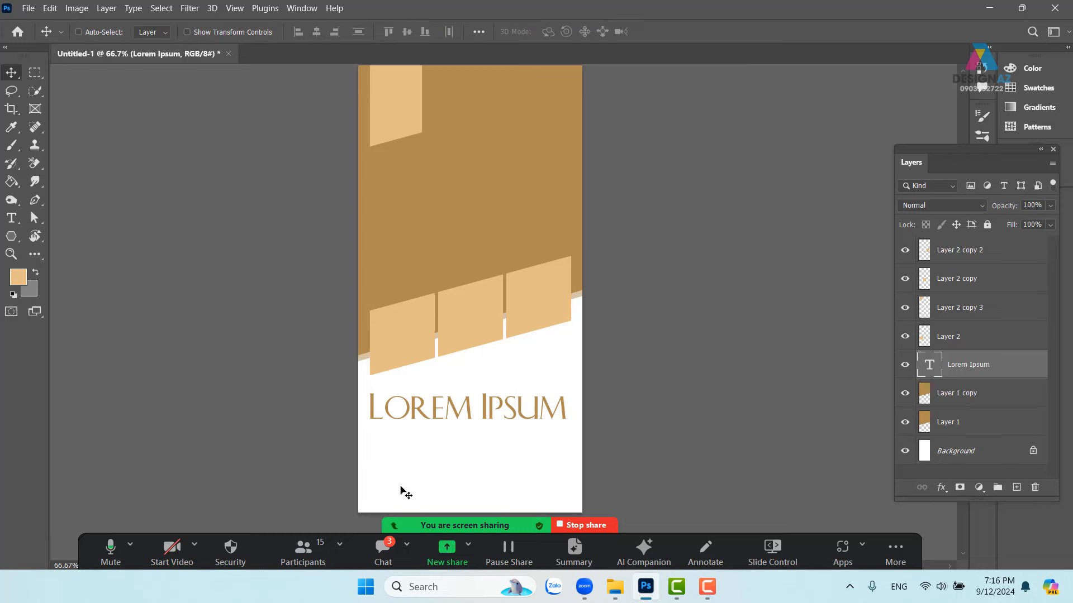
Tighten the kerning between the "L" and "o" of the "Lorem Ipsum" heading and commit the text edit.
key("ctrl+plus")
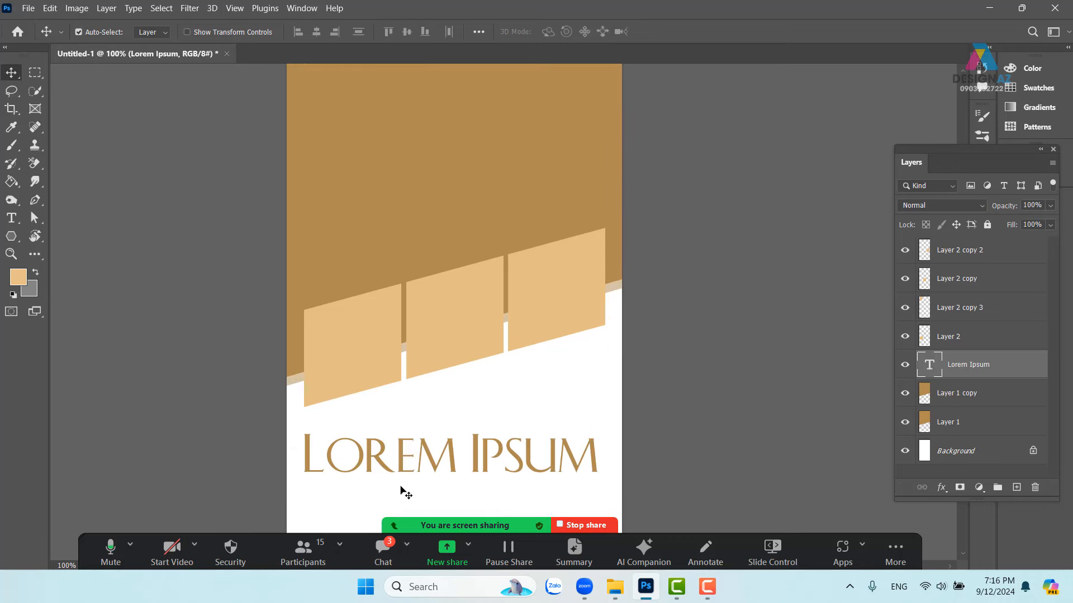
key("ctrl+plus")
left_click_drag(505, 395, 565, 134)
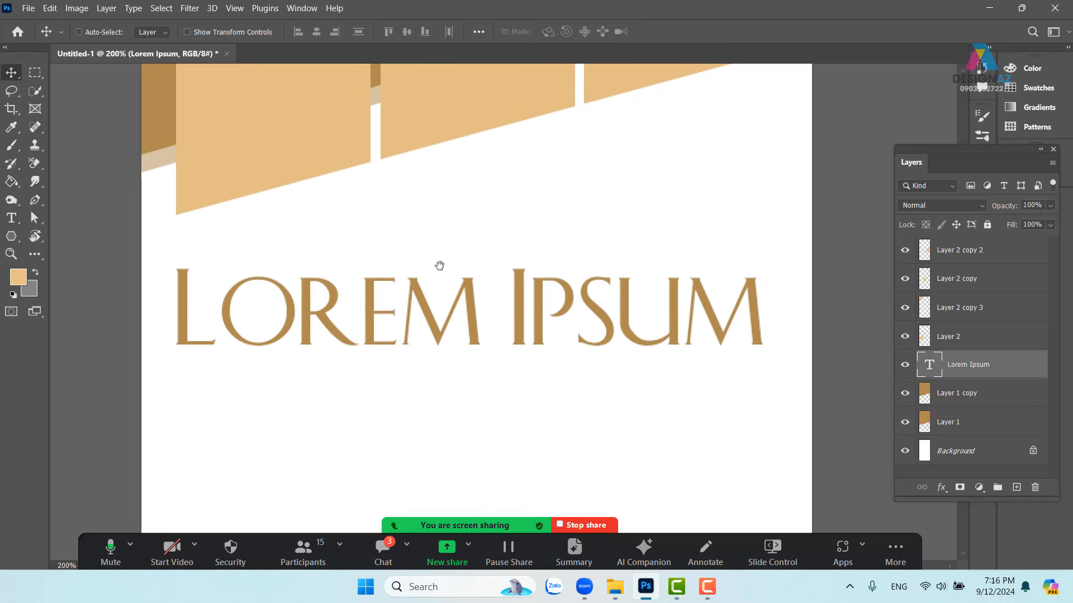
left_click_drag(439, 265, 492, 216)
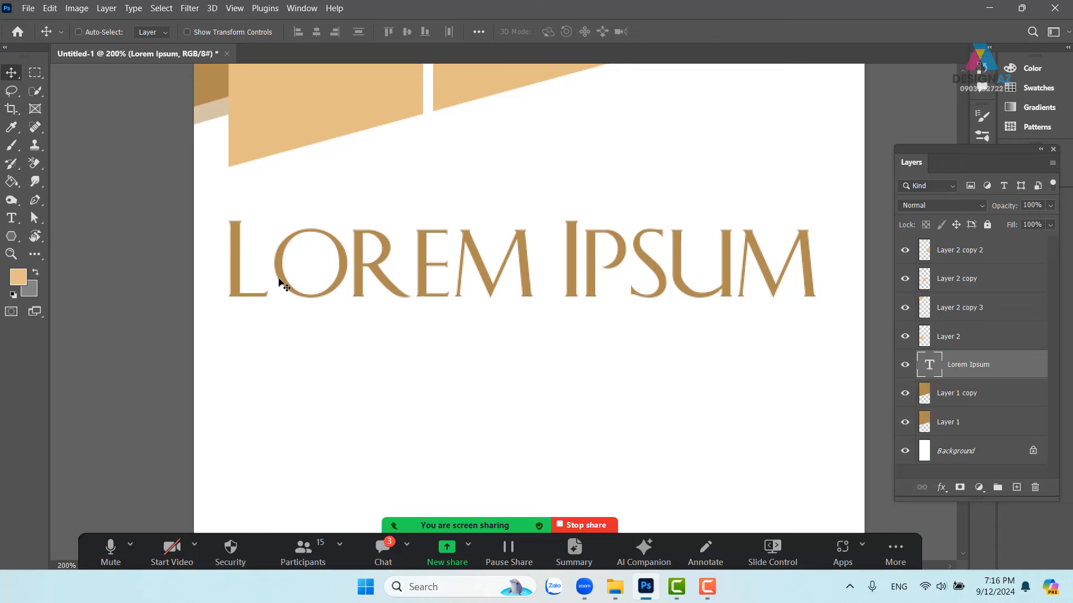
key("t")
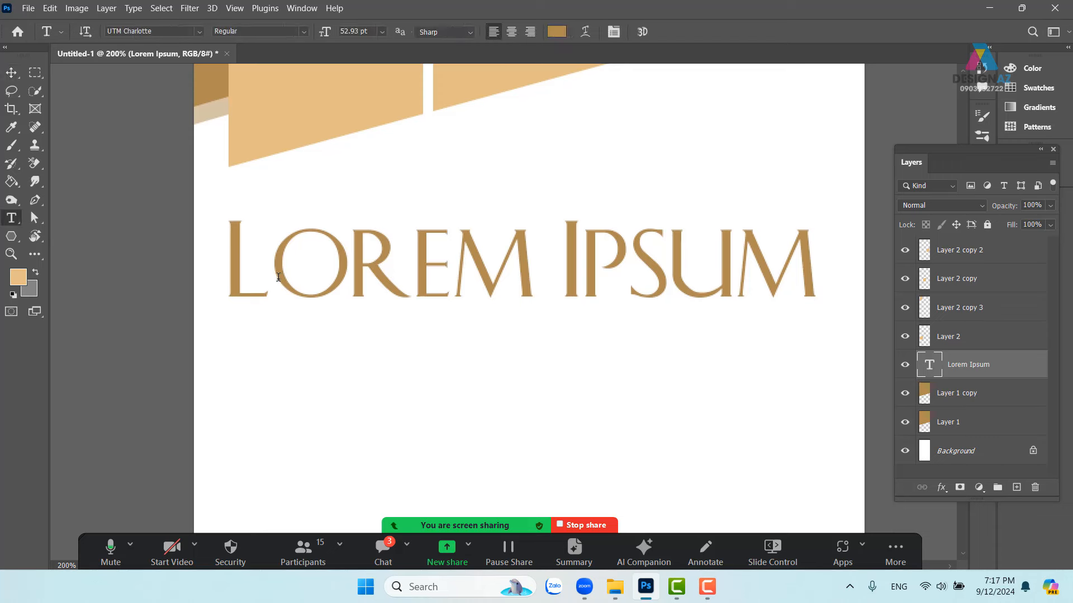
left_click(278, 276)
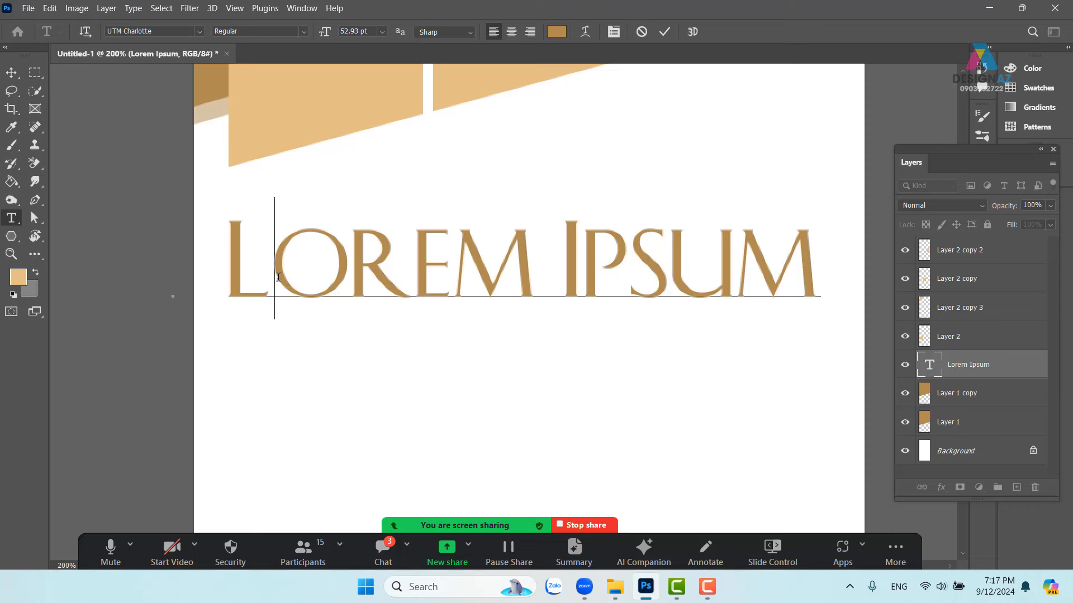
key("alt+Left")
key("alt+Left")
key("alt+Left")
key("alt+Left")
key("alt+Left")
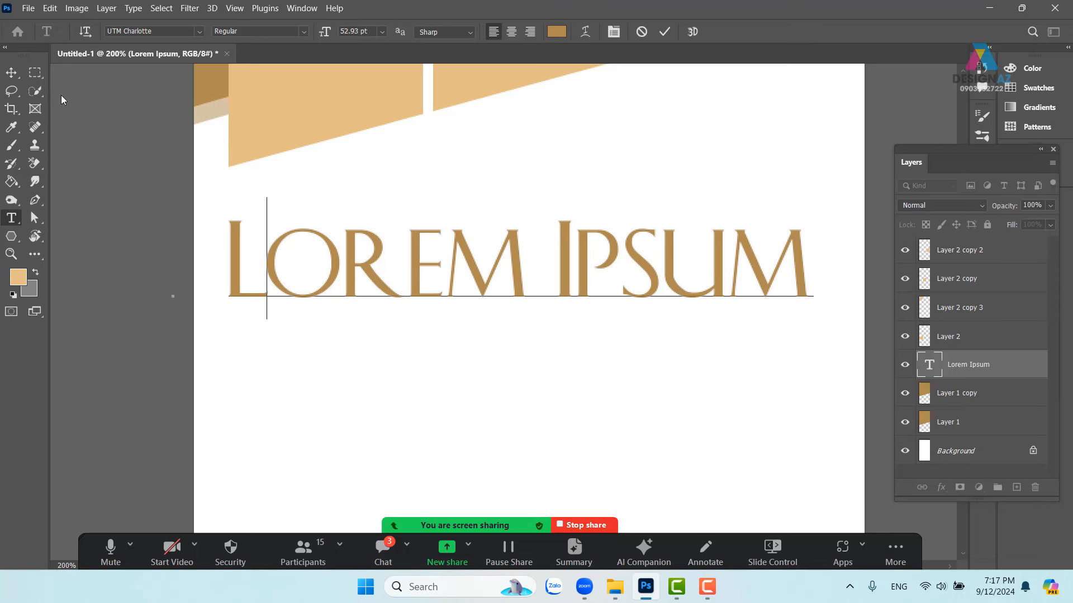
left_click(15, 76)
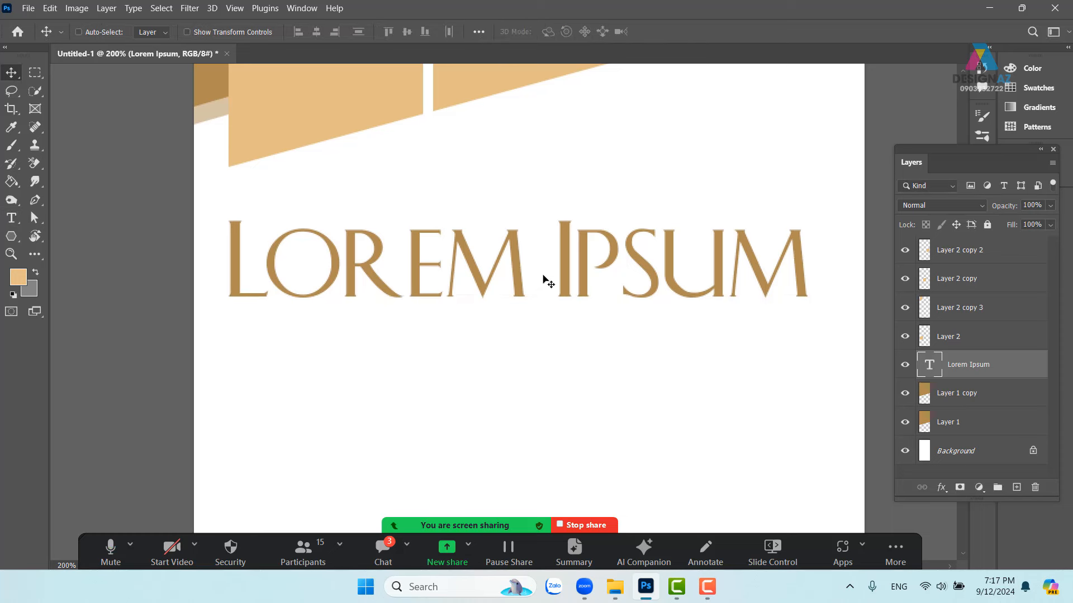
Narrow the gap between the words "Lorem" and "Ipsum" in the heading by tightening the kerning before the "I".
double_click(563, 282)
left_click(564, 302)
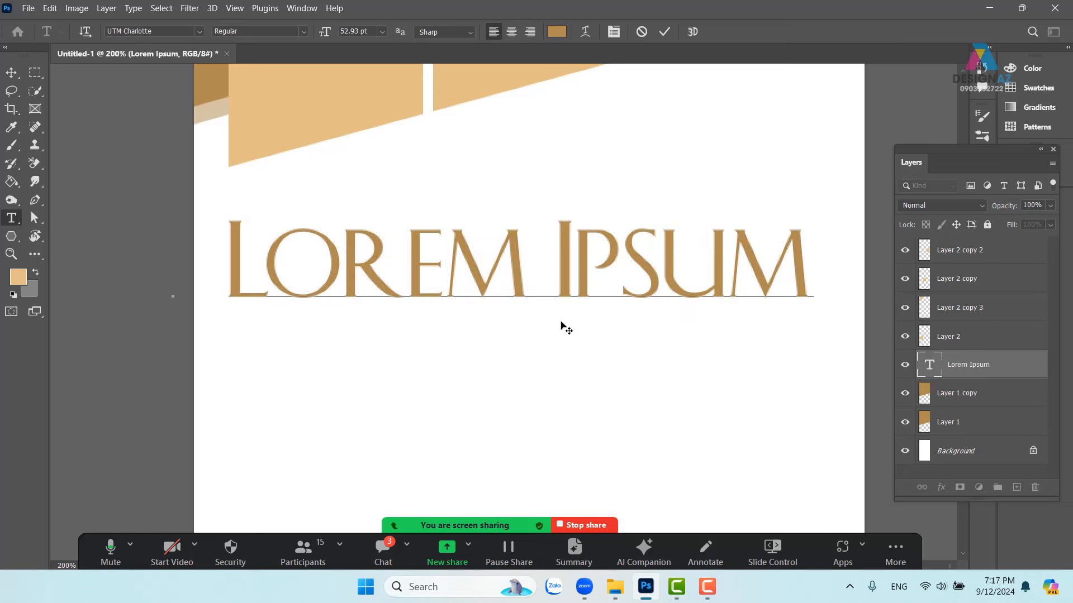
key("alt+Left")
key("alt+Left")
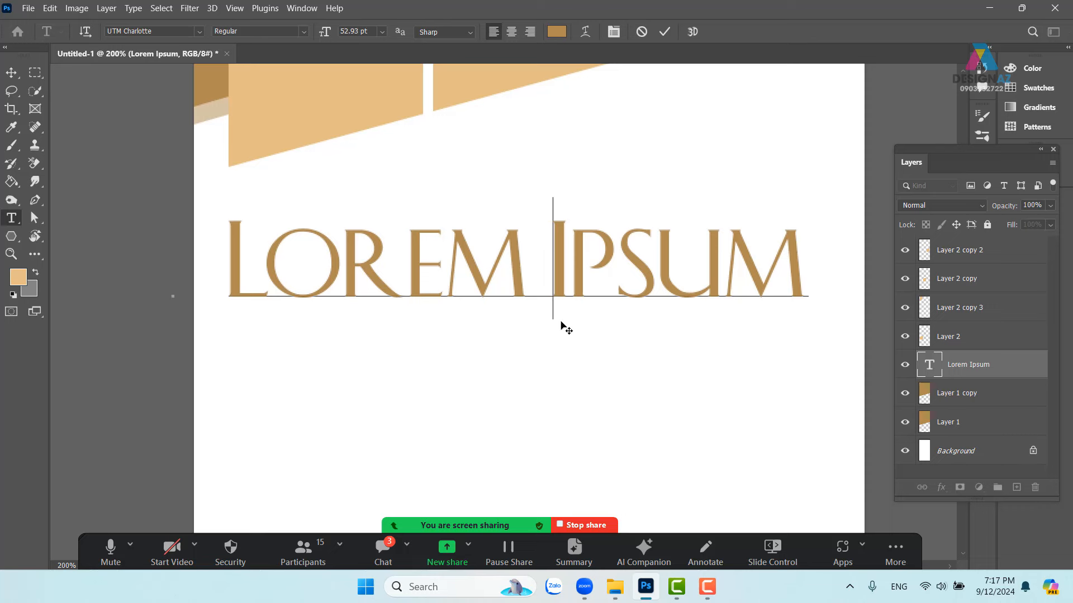
key("alt+Left")
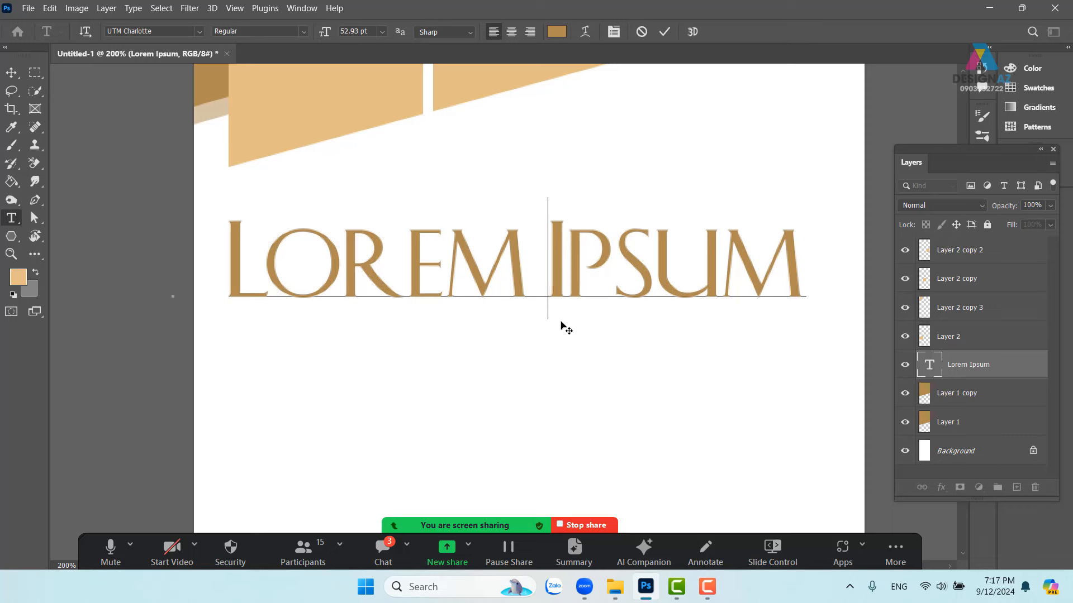
key("alt+Right")
key("alt+Left")
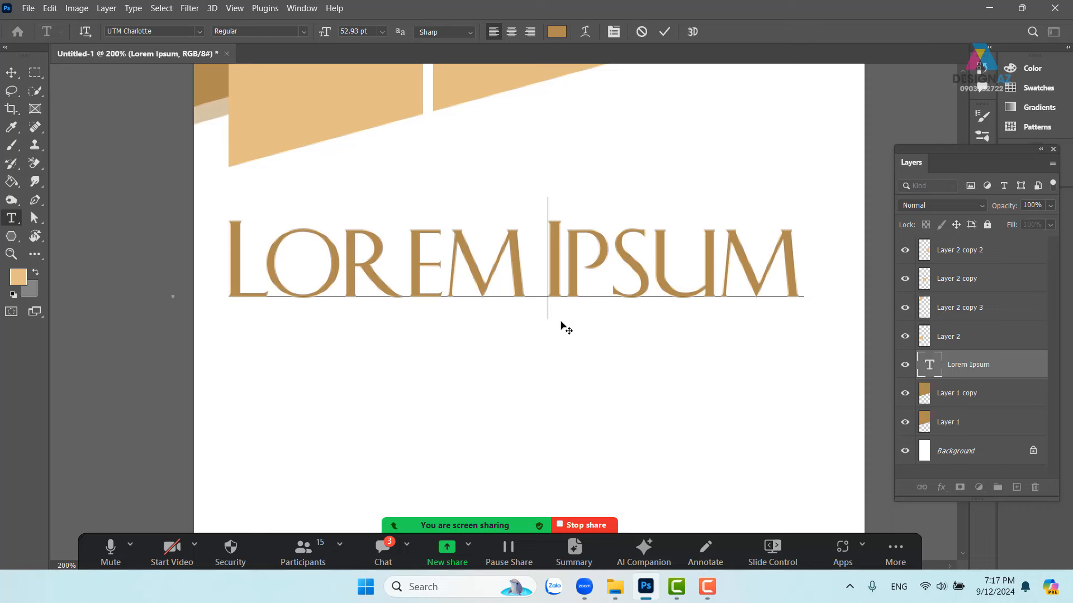
left_click(10, 75)
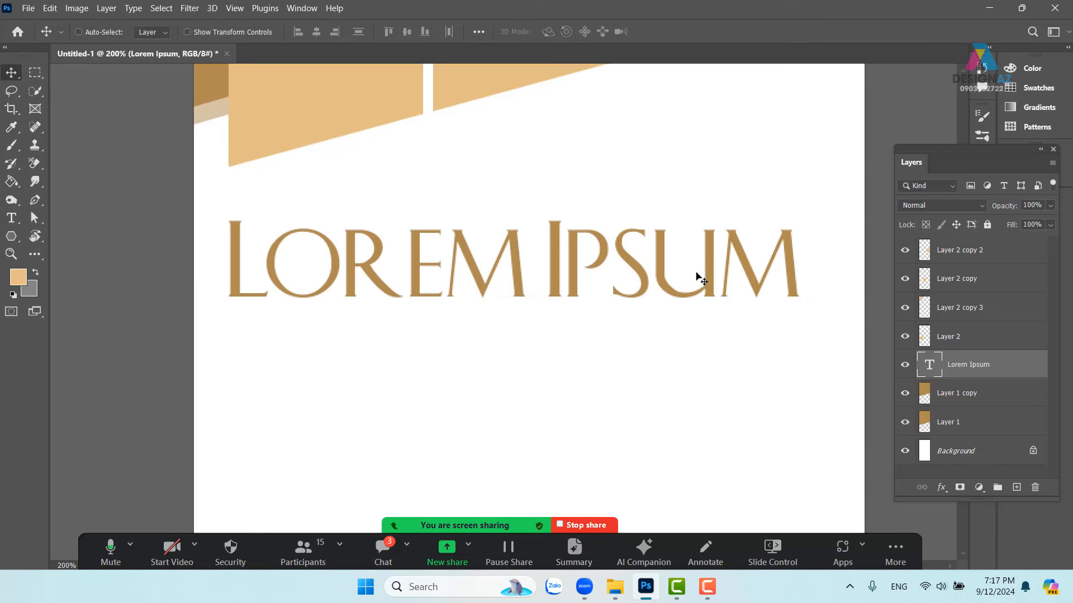
Scale the "Lorem Ipsum" heading up slightly with Free Transform so it spans the width of the tile row.
key("ctrl+t")
left_click_drag(800, 195, 831, 175)
key("Return")
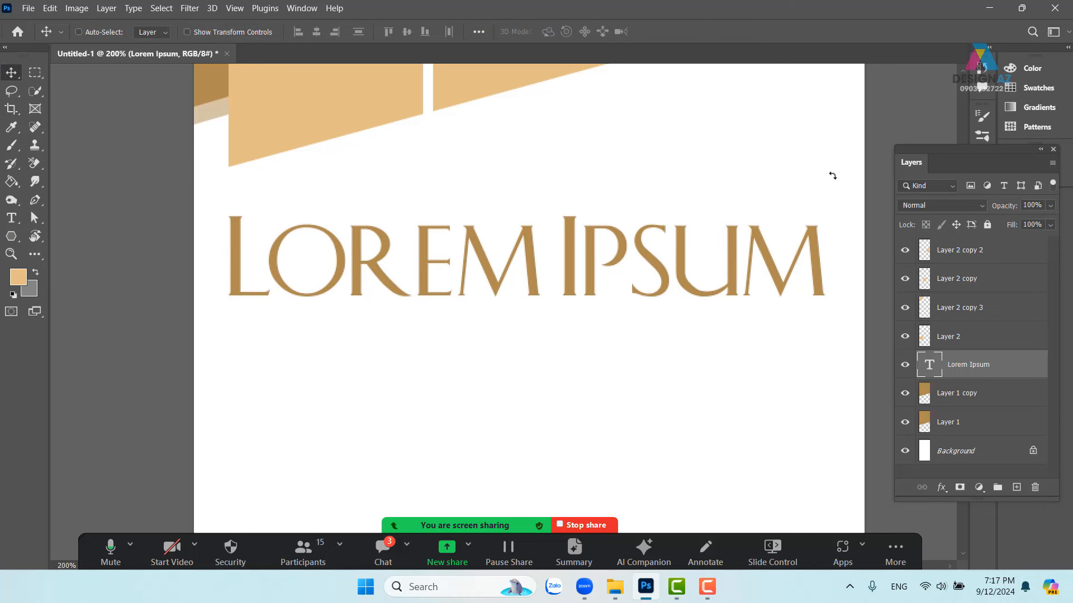
Add a second "Lorem Ipsum" placeholder text in the white area below the heading.
key("ctrl+minus")
key("ctrl+minus")
key("ctrl+minus")
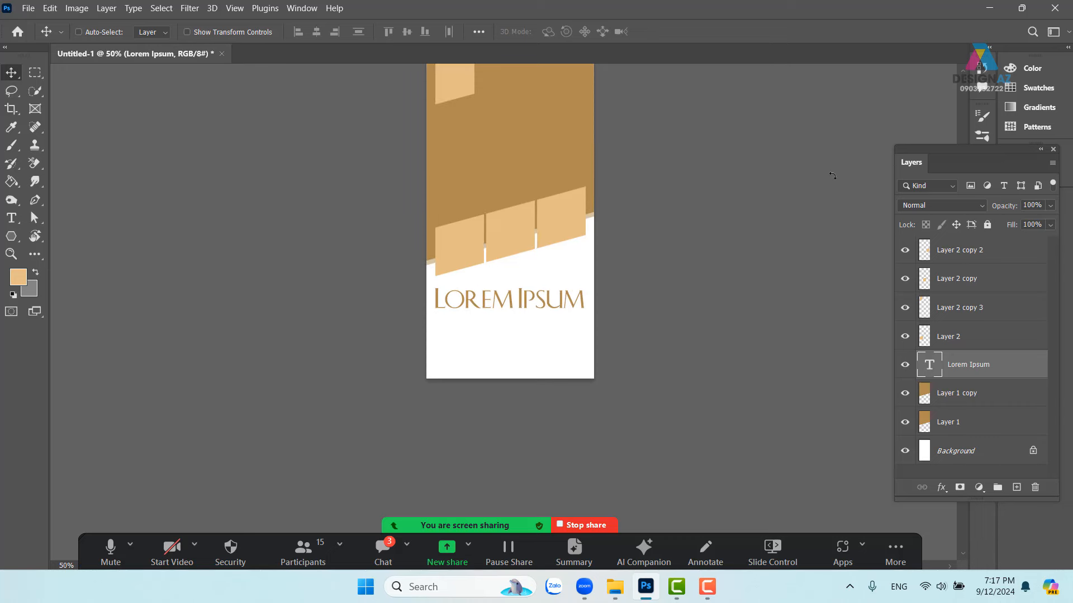
left_click_drag(504, 279, 518, 284)
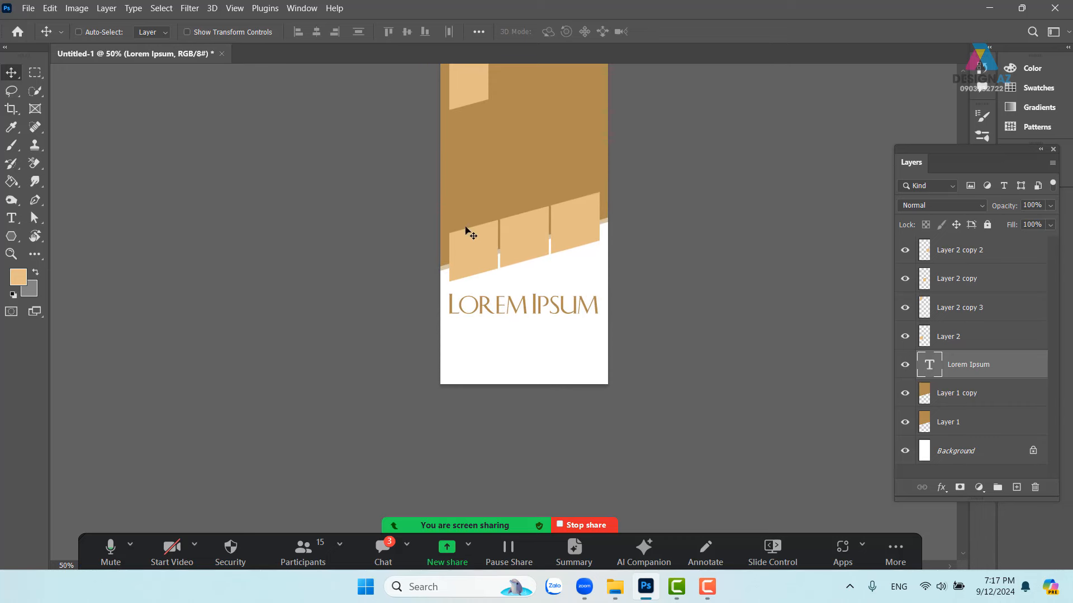
left_click(12, 218)
left_click(499, 339)
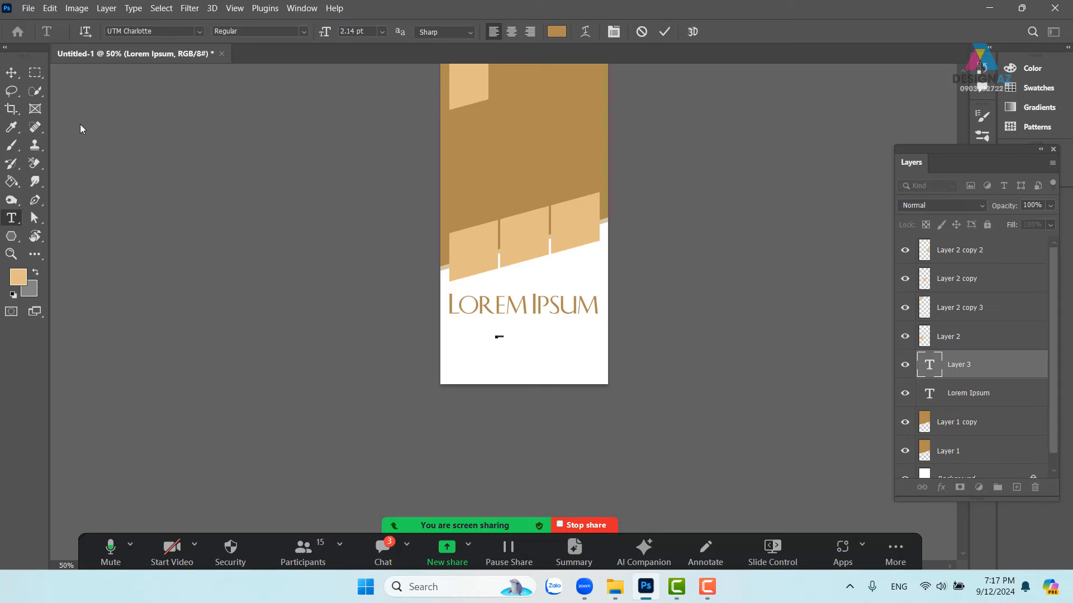
left_click(11, 72)
Enlarge the tiny second "Lorem Ipsum" text with Free Transform to about two fifths of the heading's width.
key("ctrl+plus")
key("ctrl+plus")
key("ctrl+plus")
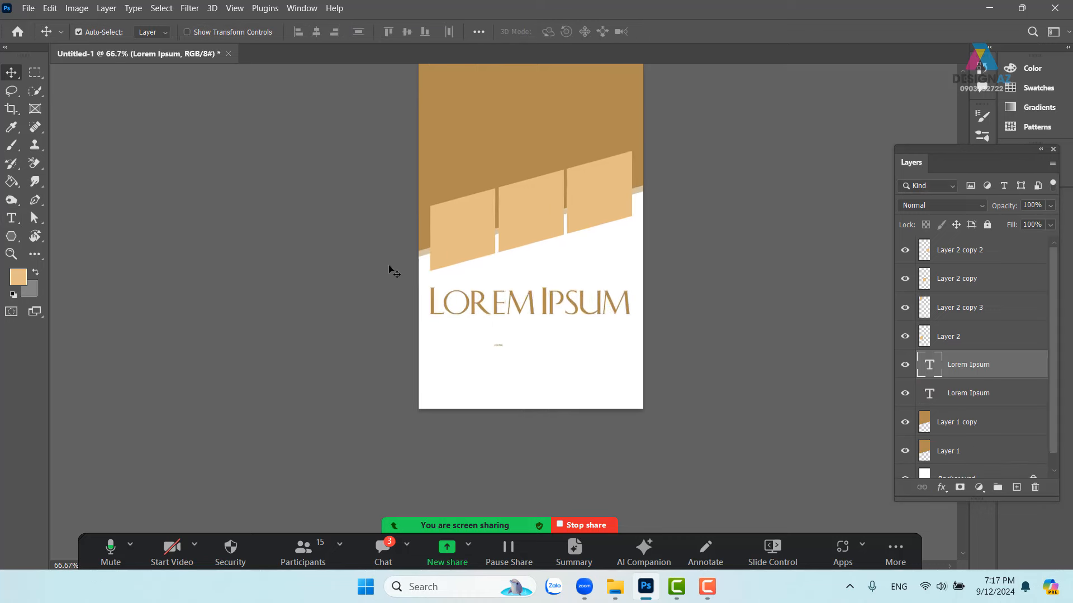
key("ctrl+t")
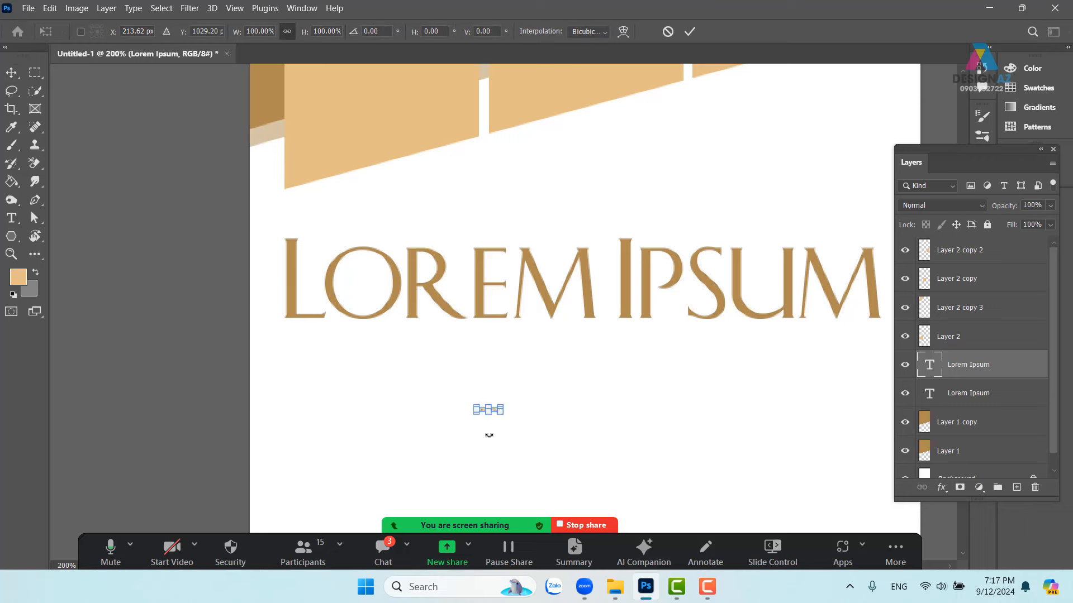
left_click_drag(499, 410, 717, 327)
key("Return")
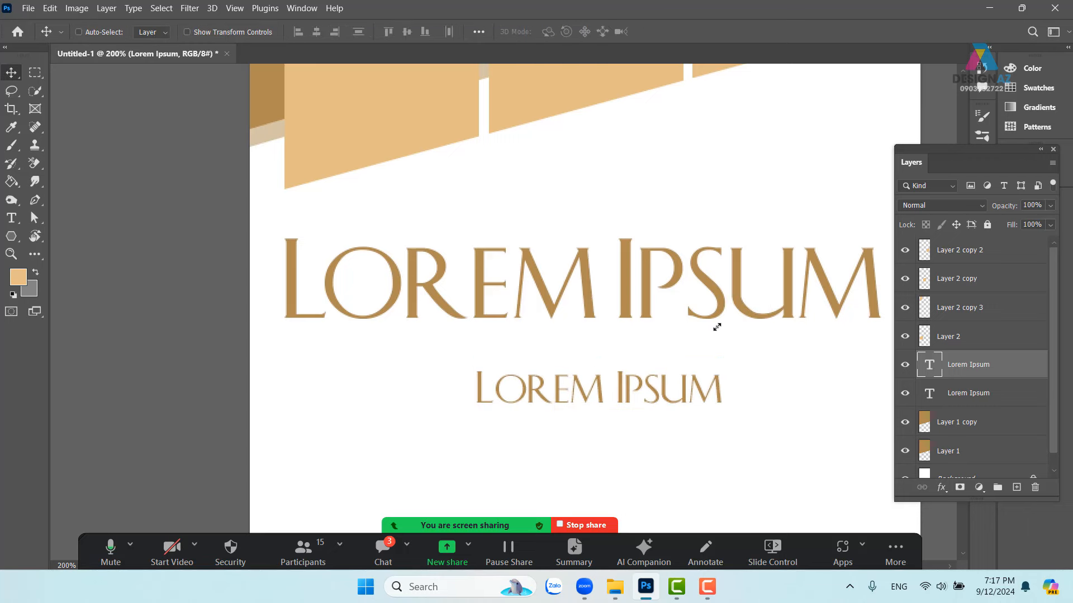
Set the second text layer's opacity to 70% and move it up close beneath the heading.
key("7")
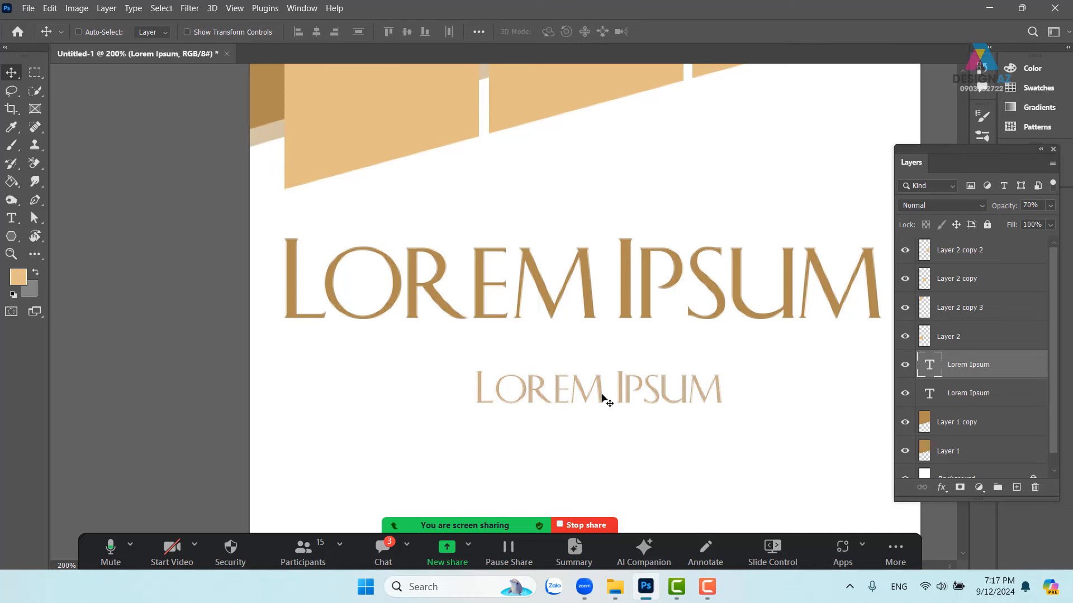
key("ctrl+minus")
left_click_drag(562, 367, 540, 354)
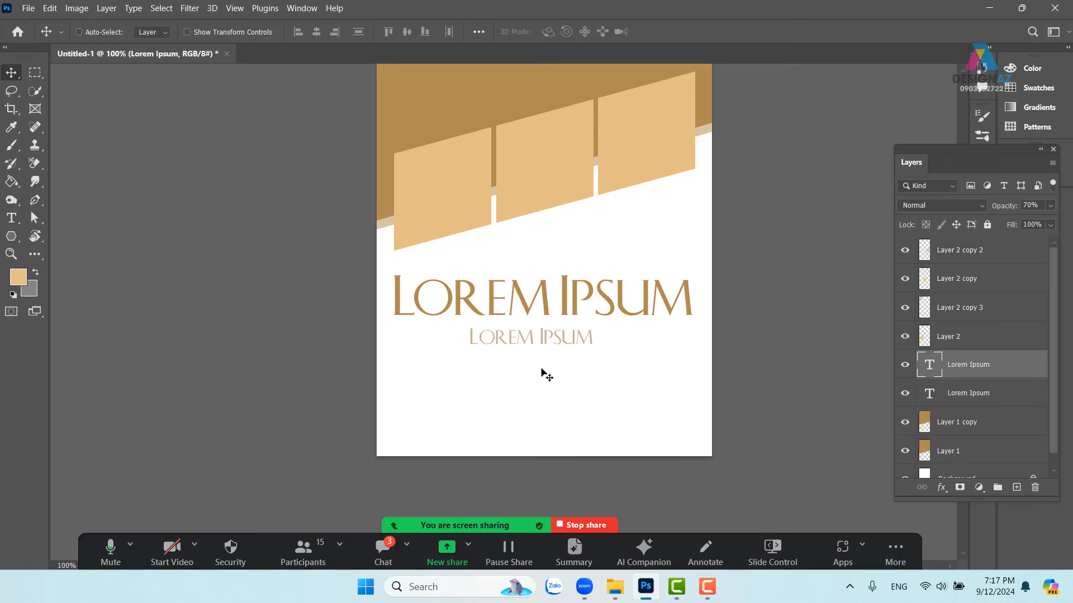
Scale the second "Lorem Ipsum" line up to about 31.6 pt and center it under the heading.
key("ctrl+t")
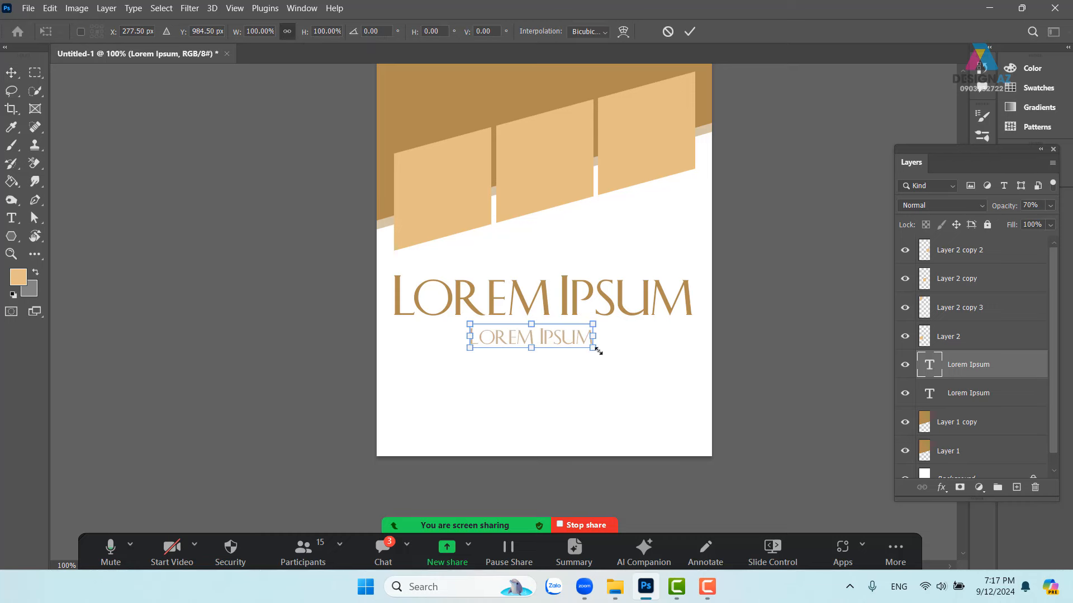
left_click_drag(597, 350, 649, 372)
key("Return")
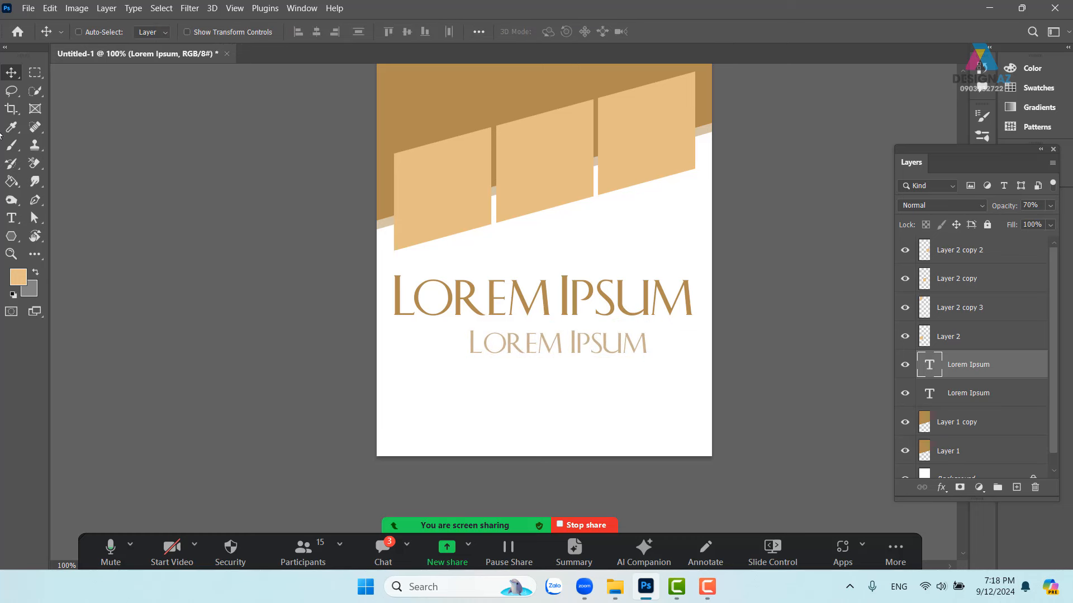
left_click(11, 91)
left_click(11, 72)
left_click_drag(524, 342, 556, 342)
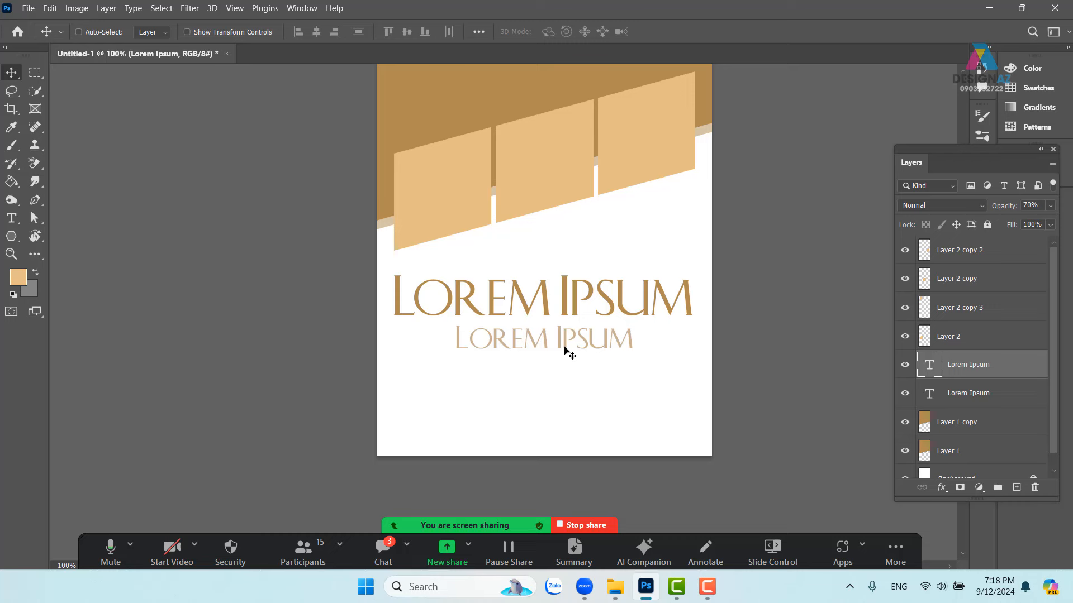
Change the font of the second "Lorem Ipsum" line to Roboto Condensed.
key("t")
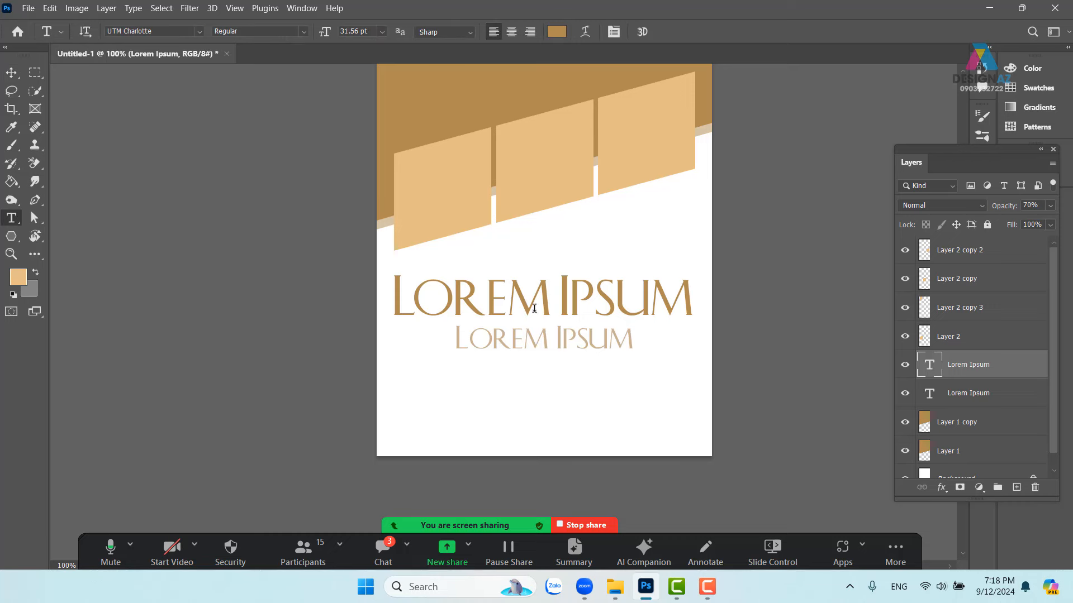
left_click(176, 31)
key("BackSpace")
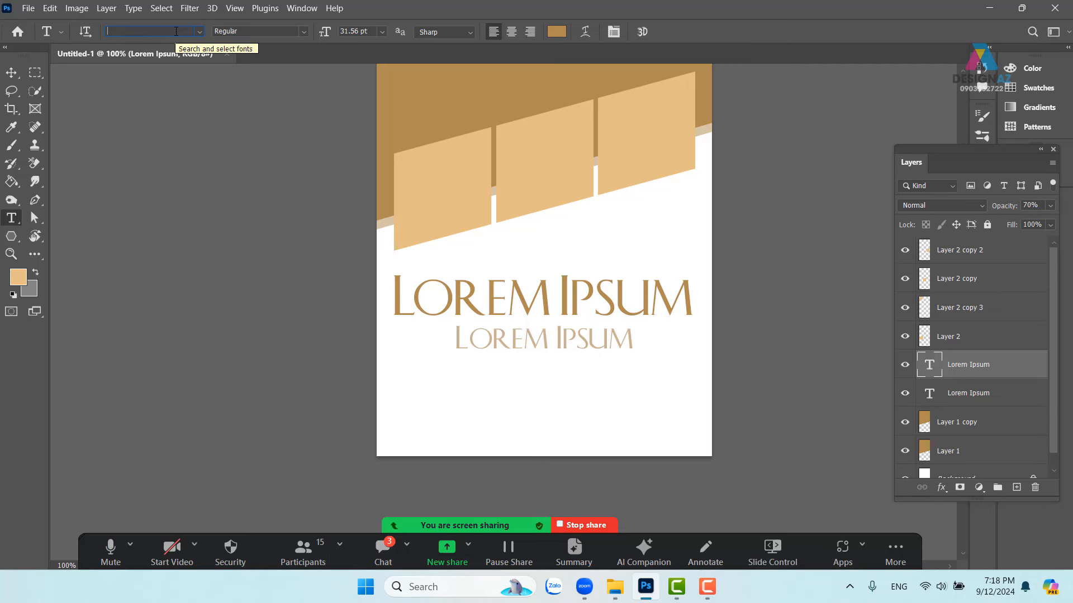
type("robo")
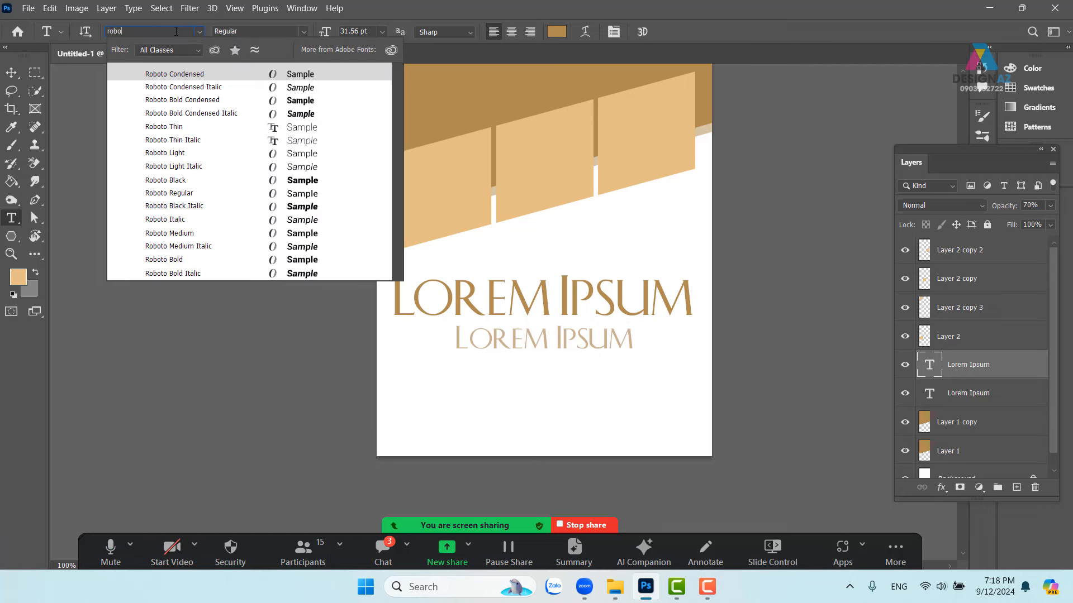
key("Return")
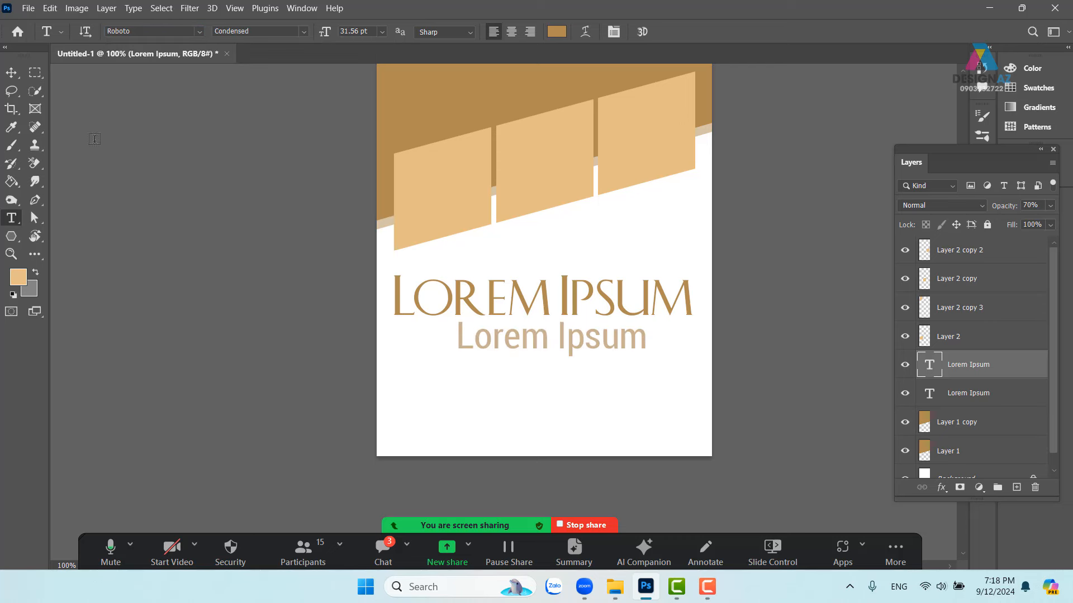
left_click(12, 76)
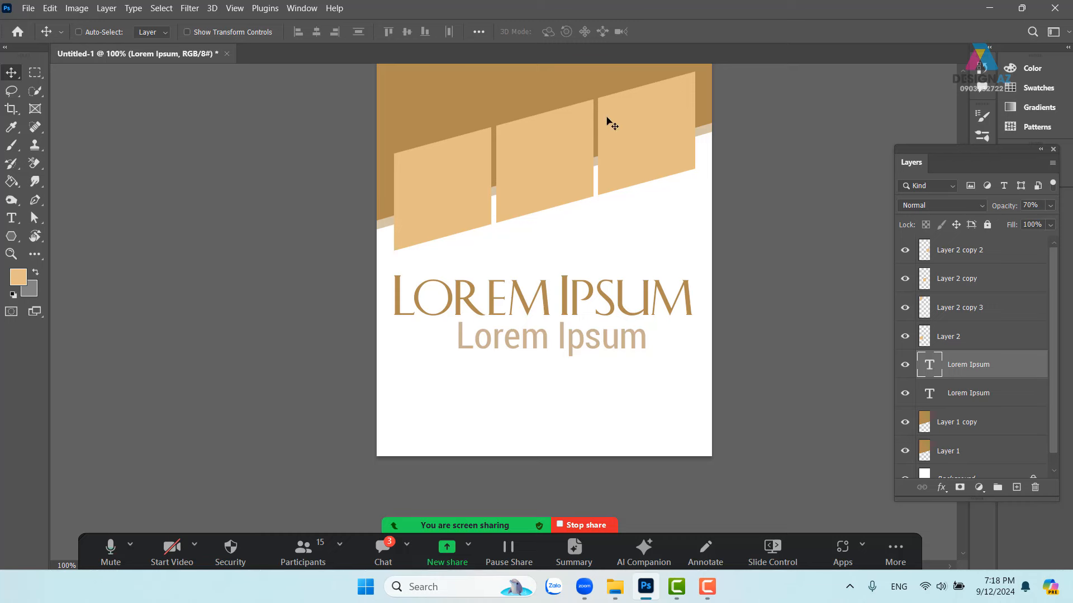
Set the second line's Roboto style to Thin and shift the text left so it is centered under the heading.
key("t")
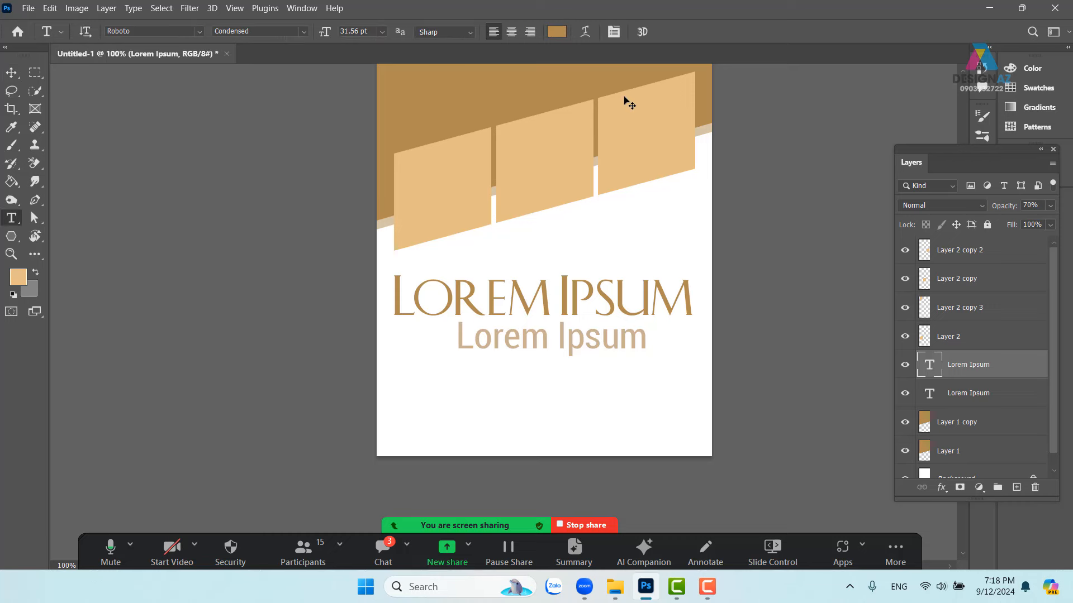
left_click(199, 31)
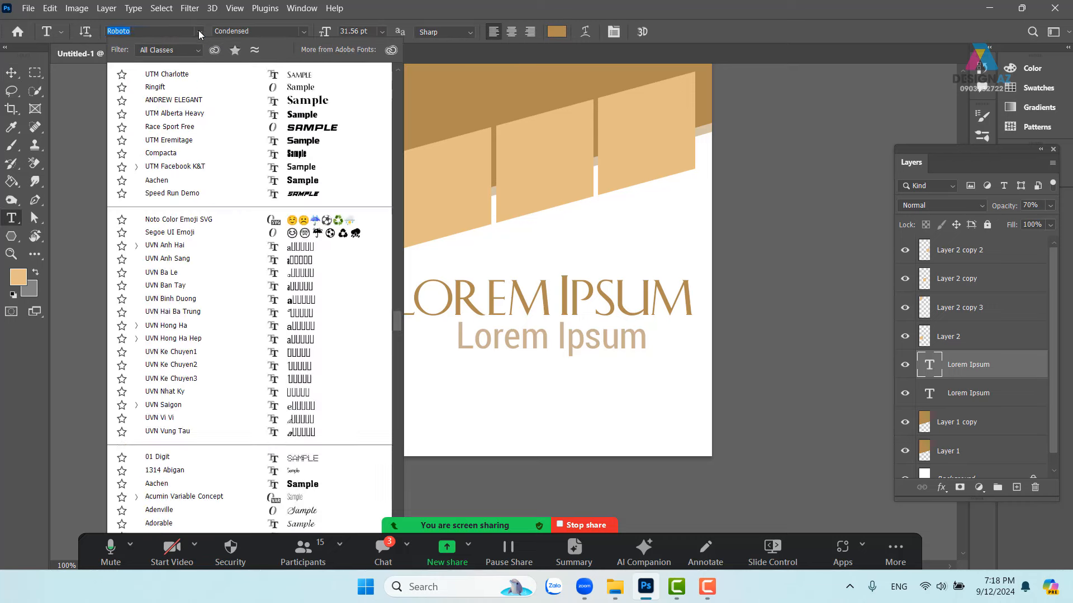
left_click(304, 32)
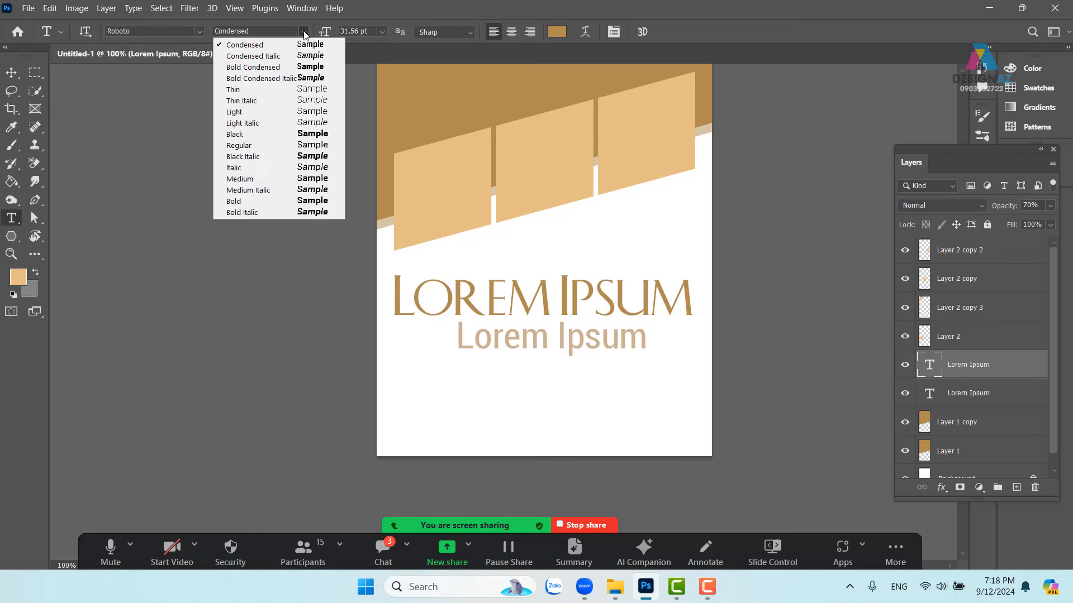
left_click(290, 88)
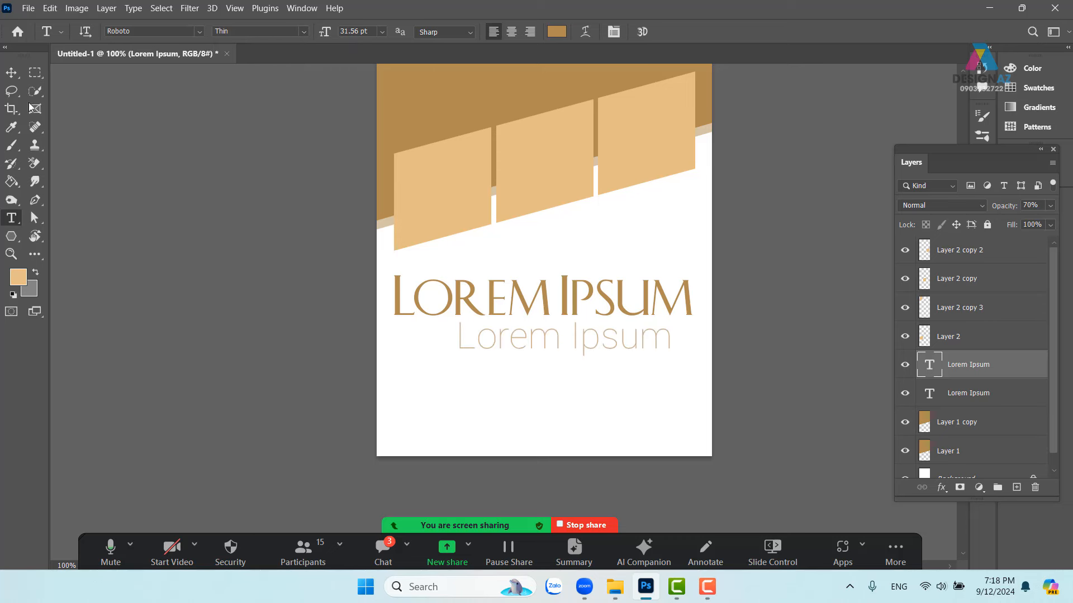
left_click(12, 72)
mouse_move(621, 335)
left_mouse_down()
mouse_move(602, 335)
mouse_move(613, 343)
left_mouse_up()
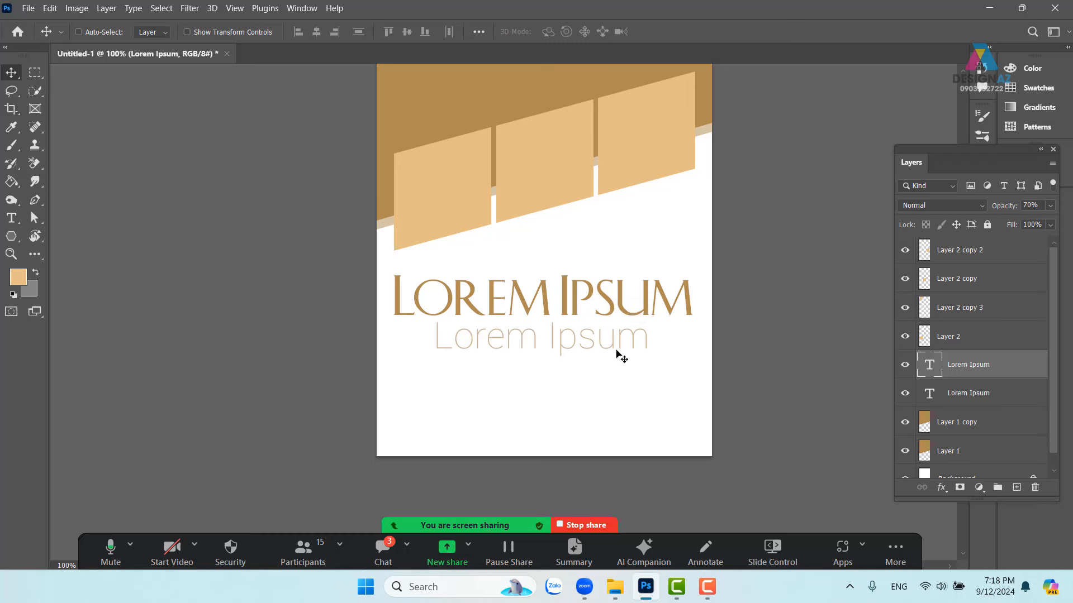
key("ctrl+minus")
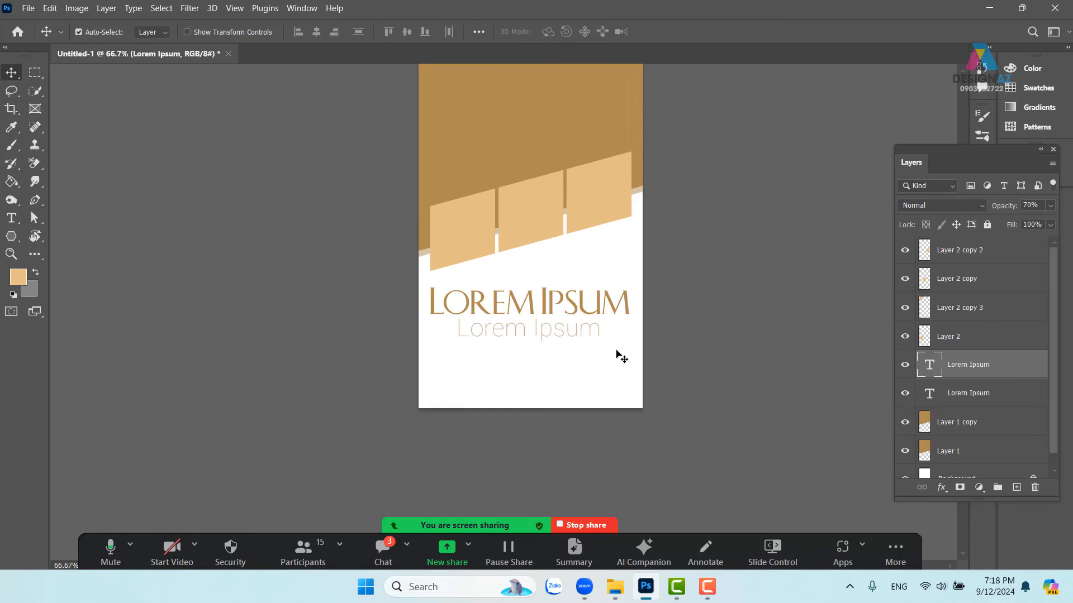
Select both "Lorem Ipsum" text layers and move them down together slightly, away from the tiles.
right_click(593, 311)
left_click(604, 318, "shift")
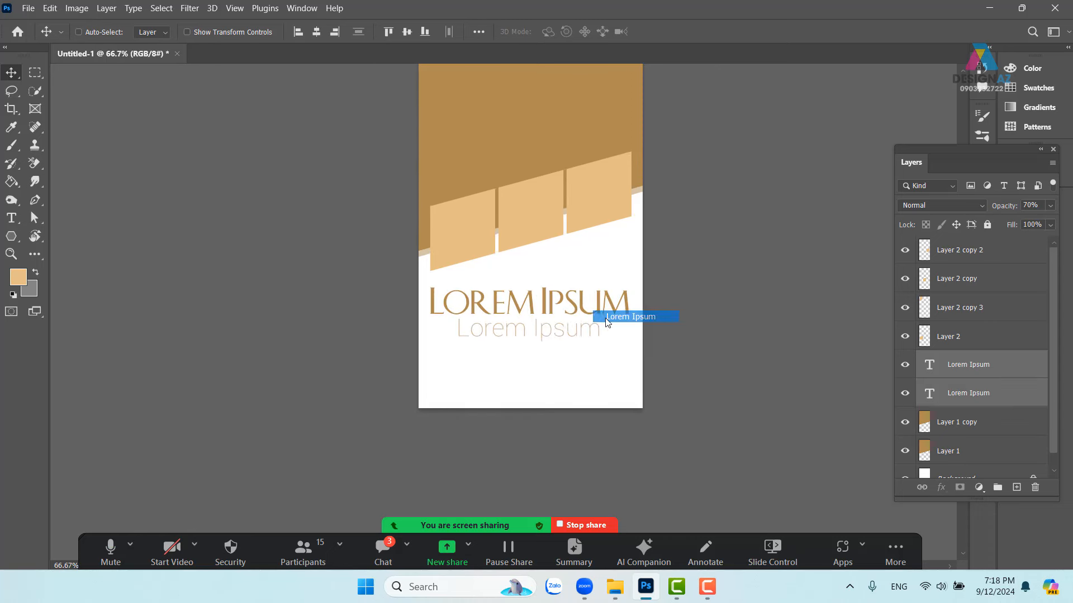
left_click_drag(586, 314, 588, 327)
left_click_drag(704, 359, 572, 419)
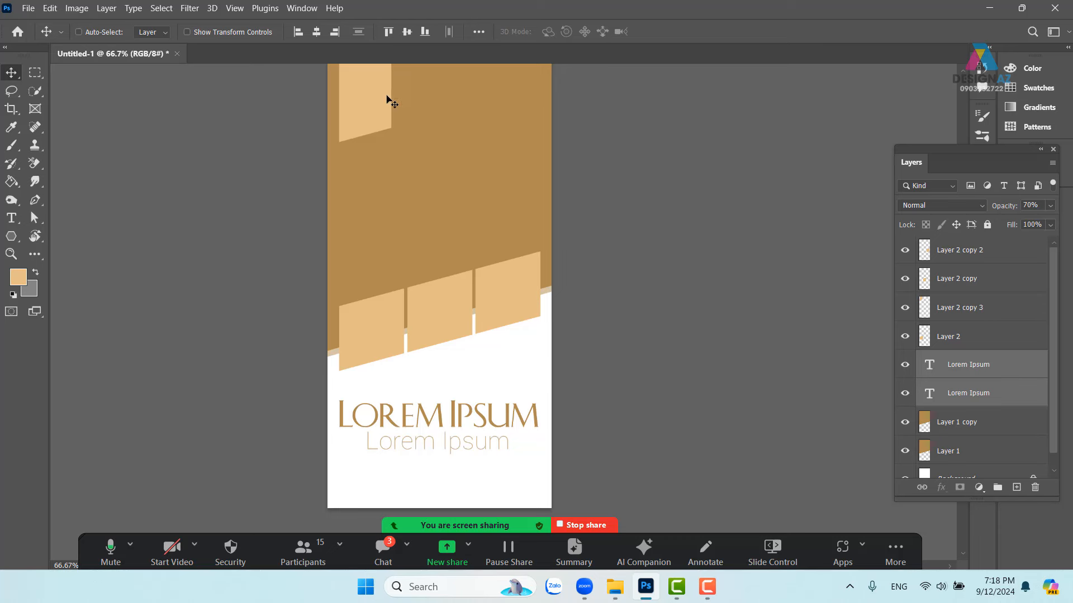
left_click_drag(479, 176, 419, 184)
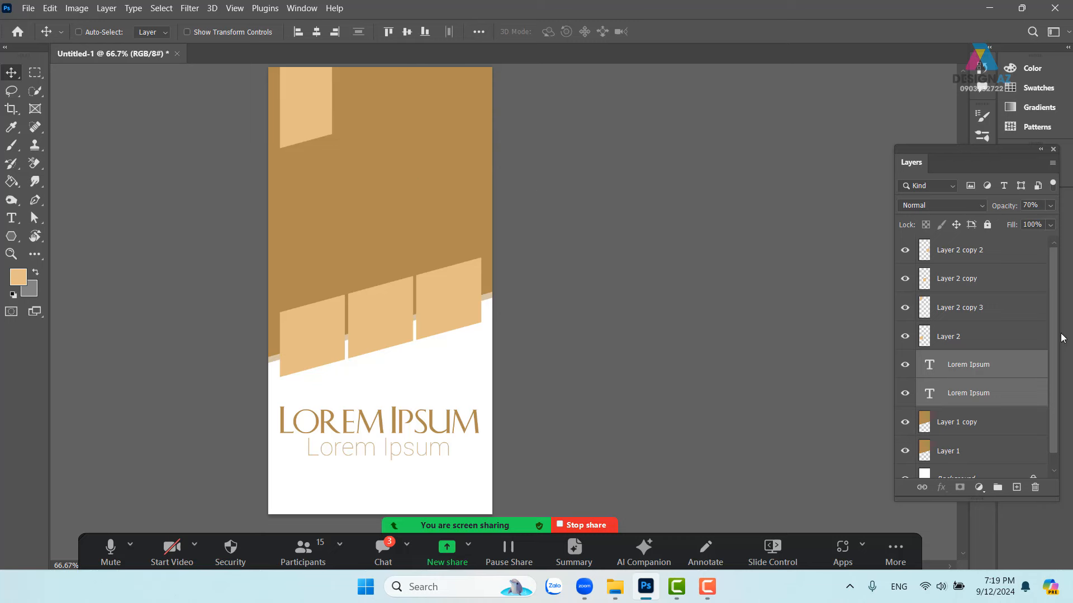
left_click(1012, 254)
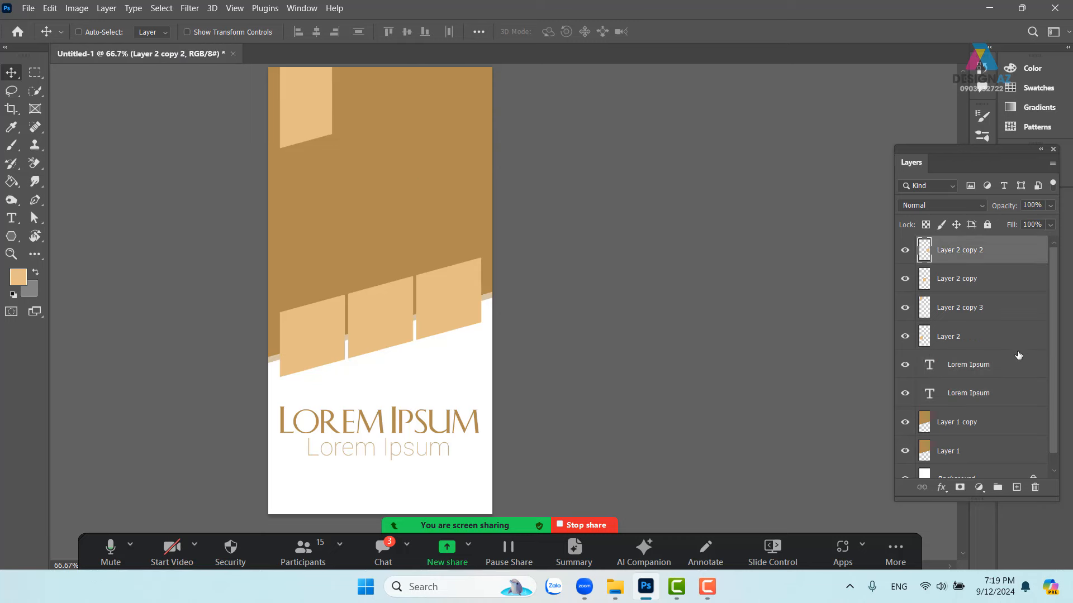
scroll(988, 452, "down", 1)
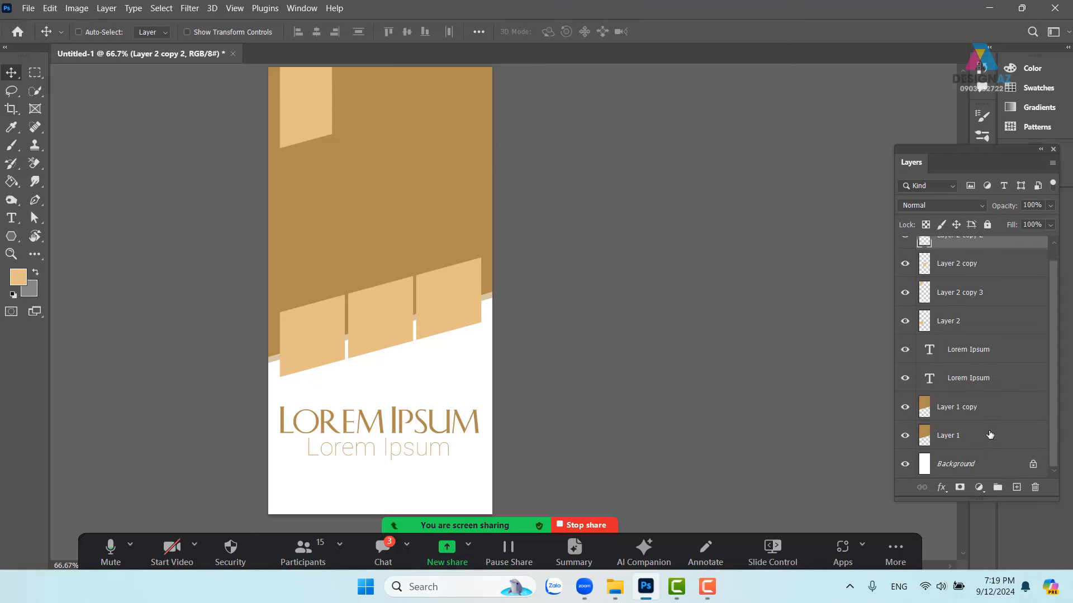
left_click(989, 435, "shift")
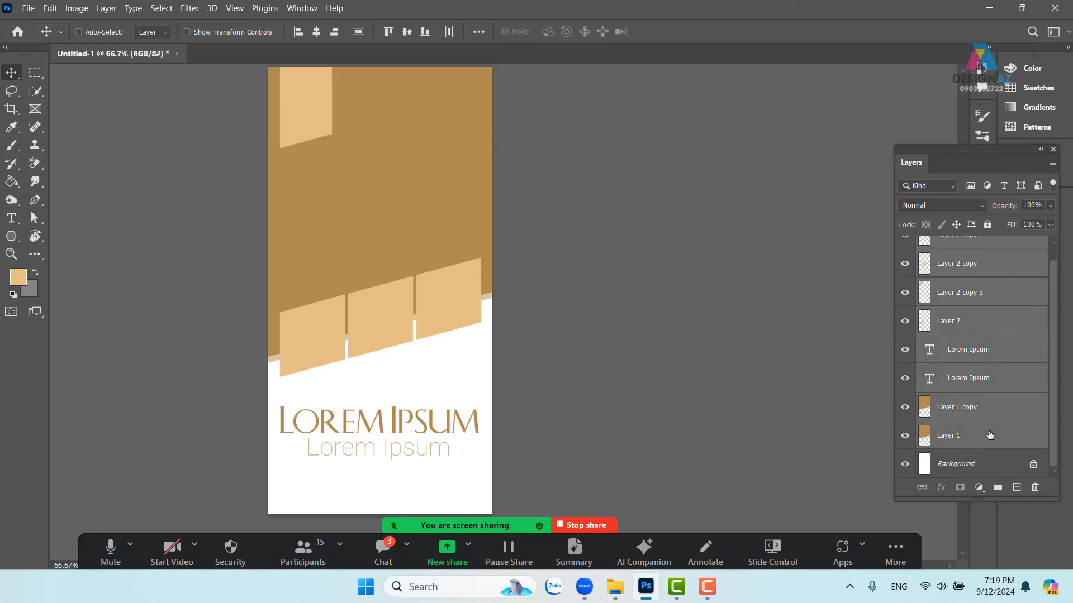
left_click(982, 317)
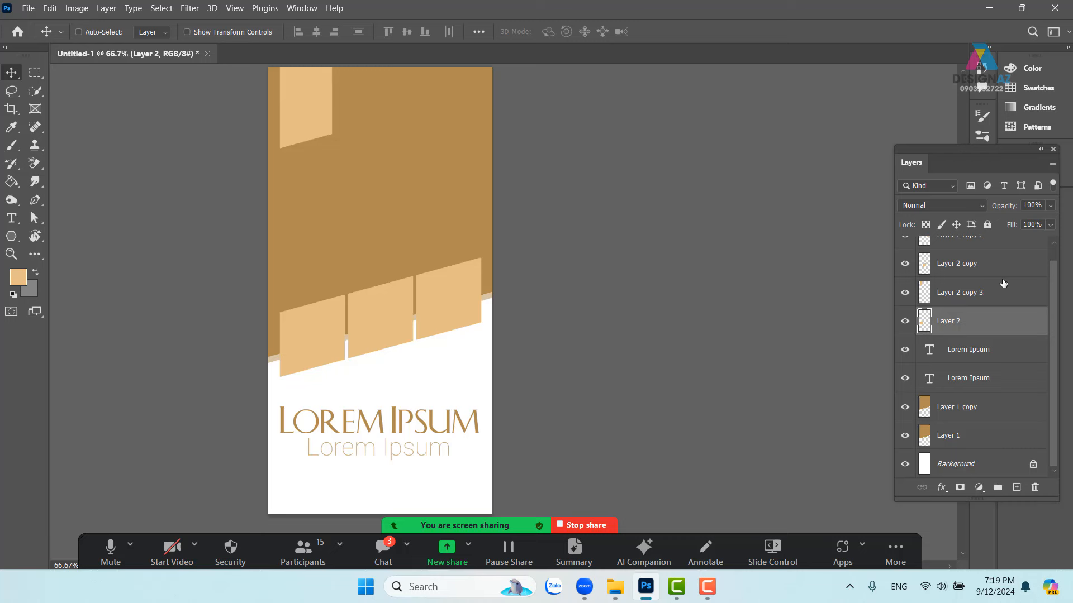
left_click(1000, 247, "shift")
key("Delete")
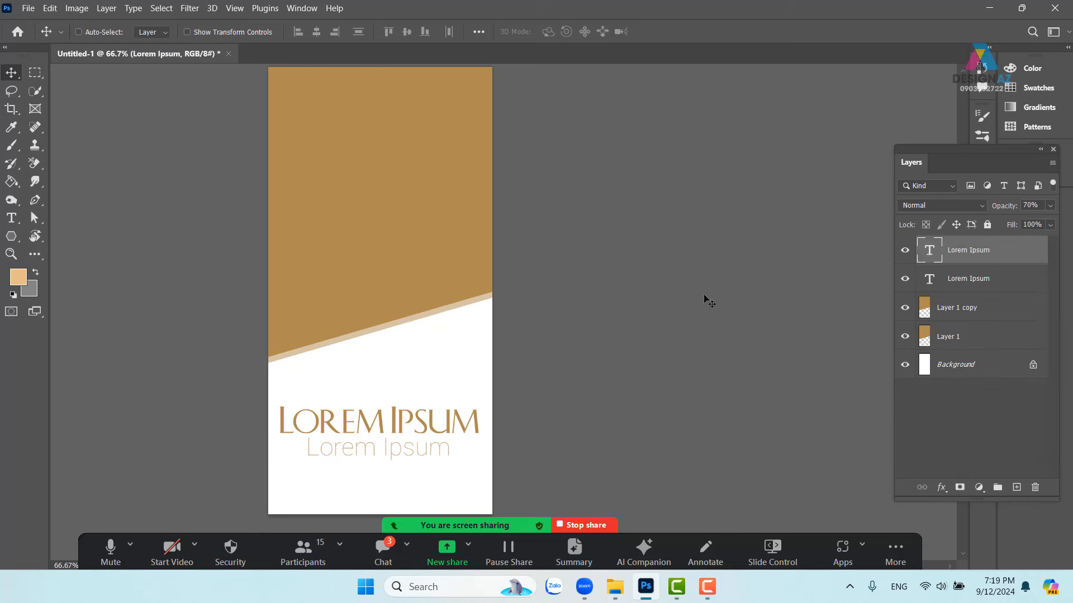
right_click(429, 260)
left_click(454, 269)
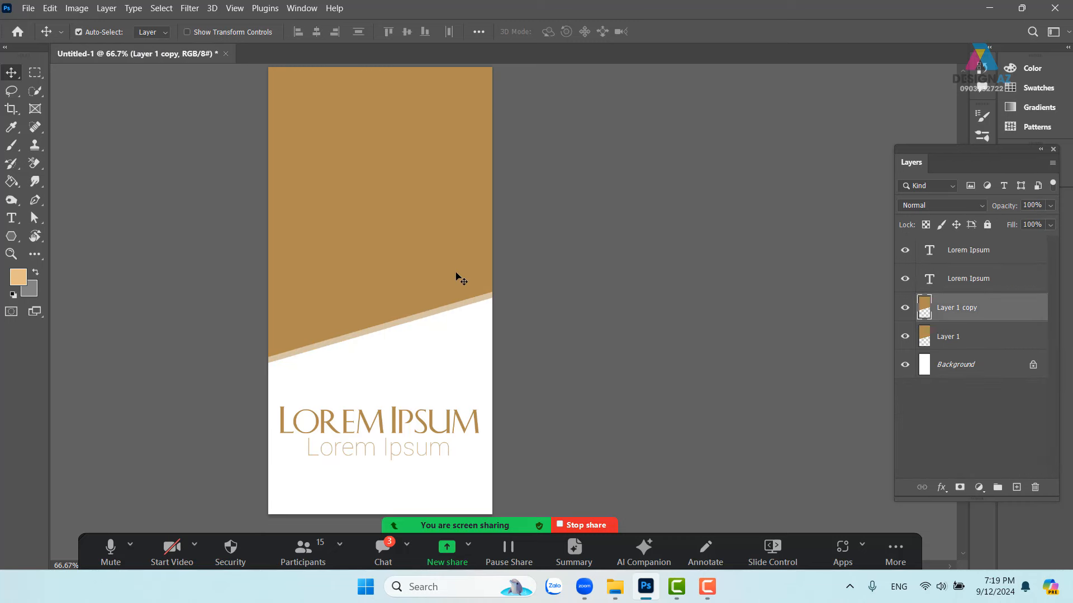
key("ctrl+z")
left_click_drag(464, 248, 492, 246)
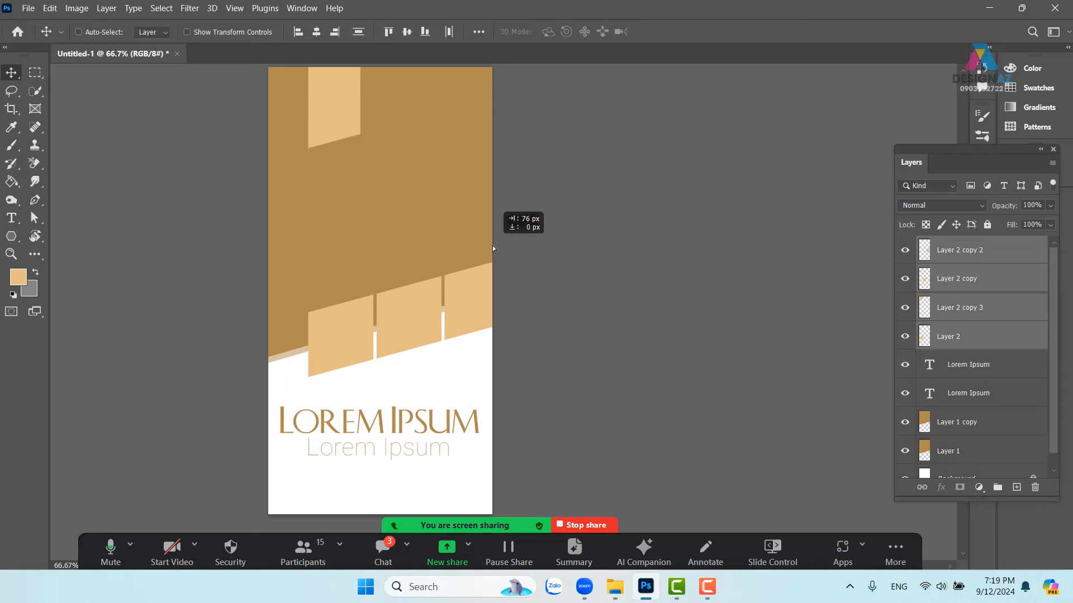
key("ctrl+z")
Delete the solid brown slanted block, Layer 1 copy.
right_click(442, 216)
left_click(462, 218)
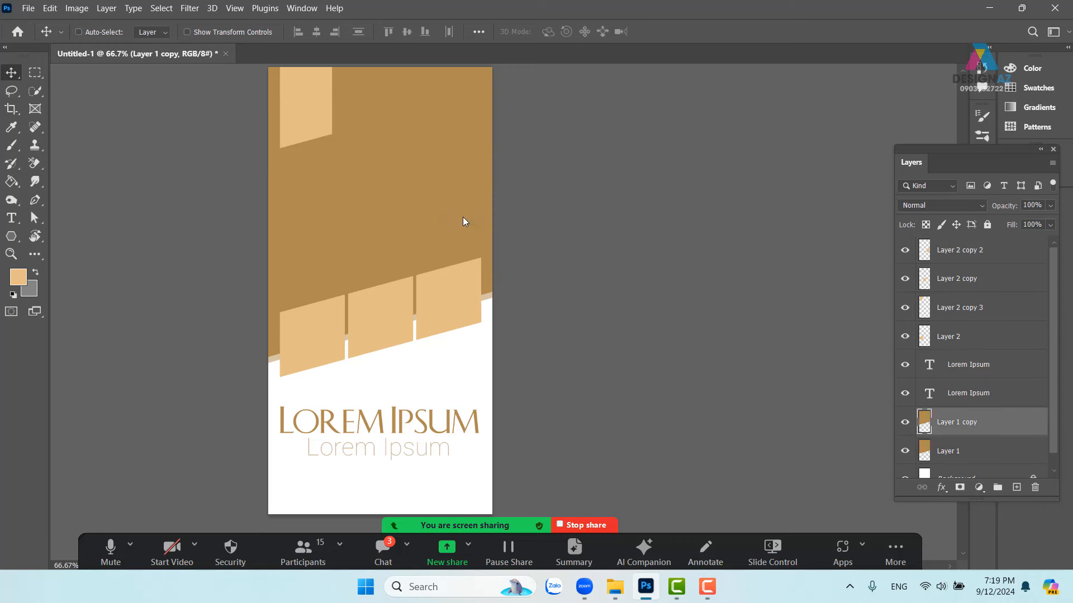
key("Delete")
right_click(448, 312)
key("Escape")
Delete the three skewed tan tiles above the heading one after another.
right_click(463, 302)
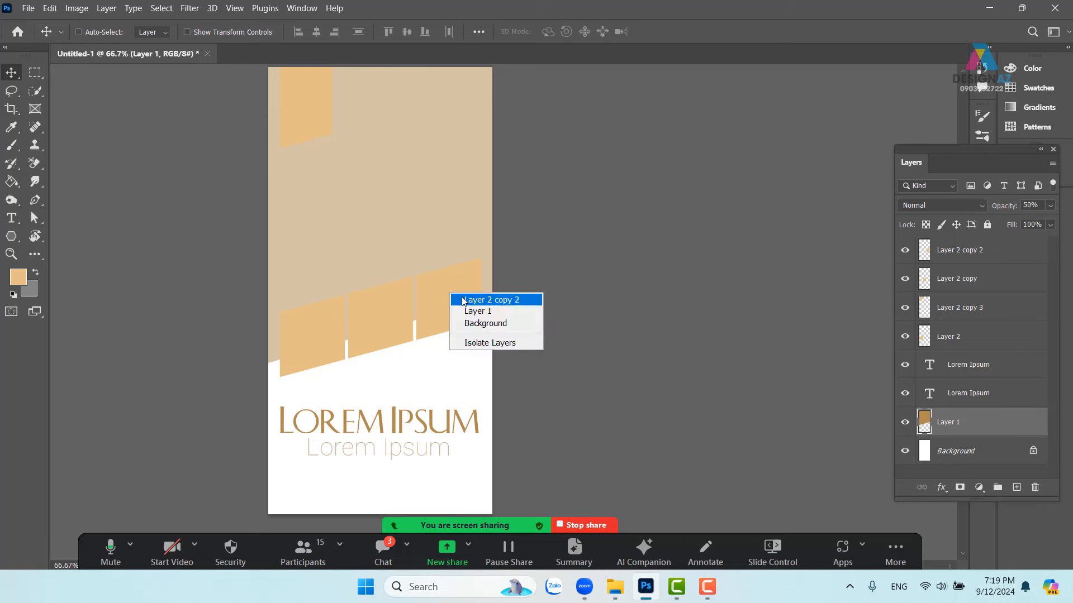
left_click(464, 302)
key("Delete")
right_click(385, 308)
left_click(405, 313)
key("Delete")
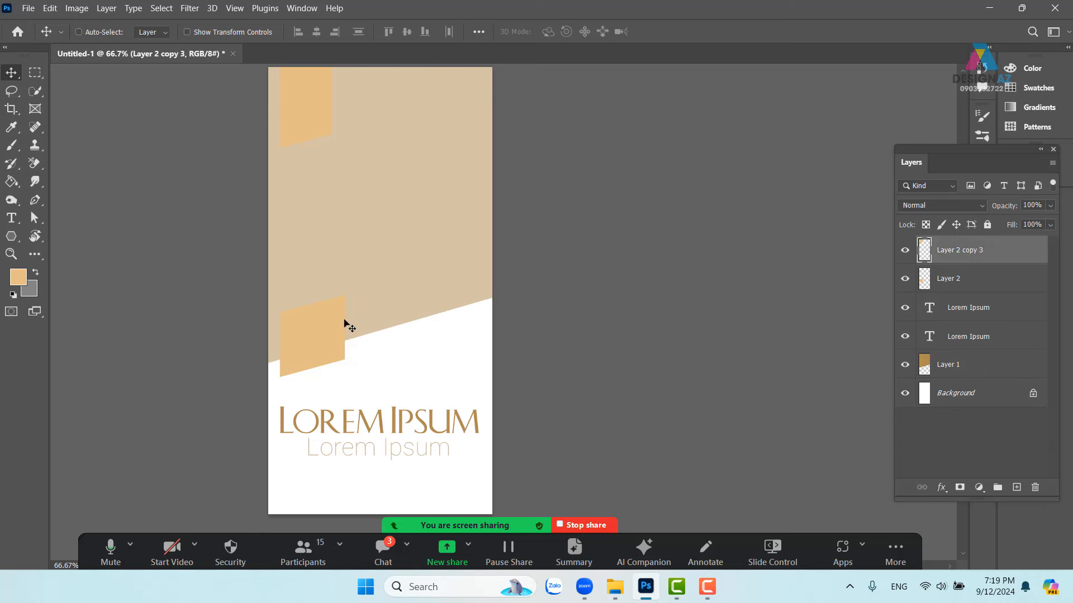
right_click(311, 325)
left_click(331, 333)
key("Delete")
Delete the tan top tab and the remaining semi-transparent slanted block, leaving only the text above the background.
right_click(306, 99)
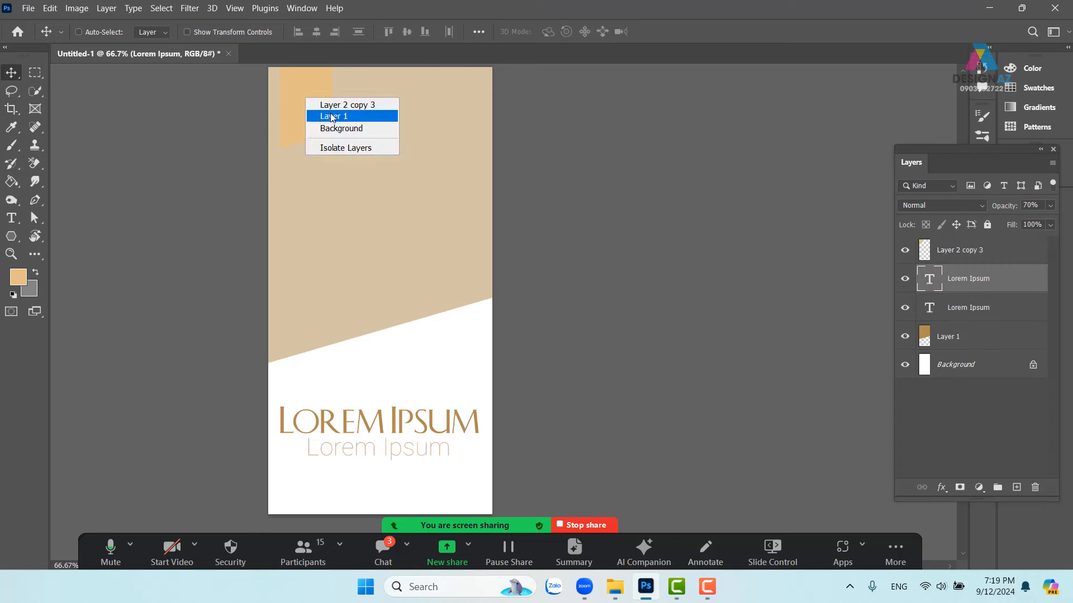
left_click(335, 106)
key("Delete")
right_click(381, 147)
left_click(399, 155)
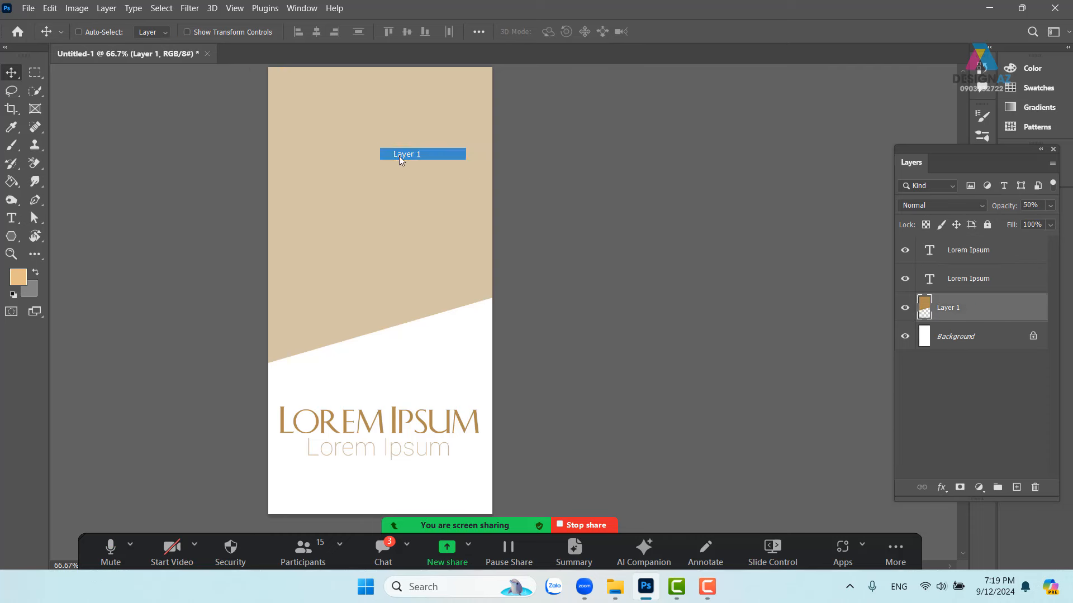
key("Delete")
Show the guides and clear all of them from the canvas.
left_click_drag(425, 265, 460, 271)
key("ctrl+semicolon")
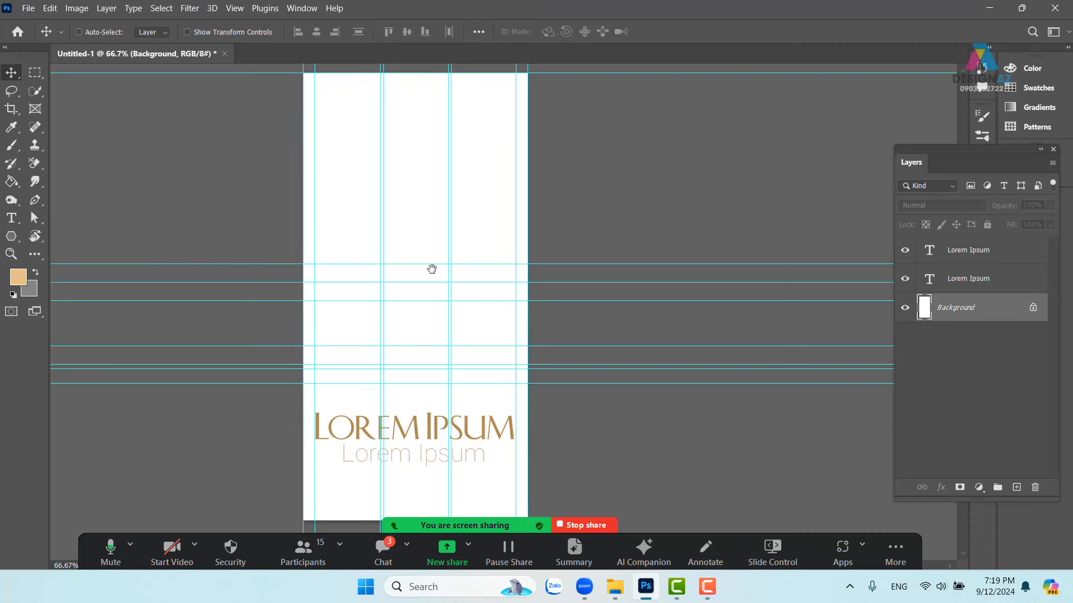
left_click(235, 8)
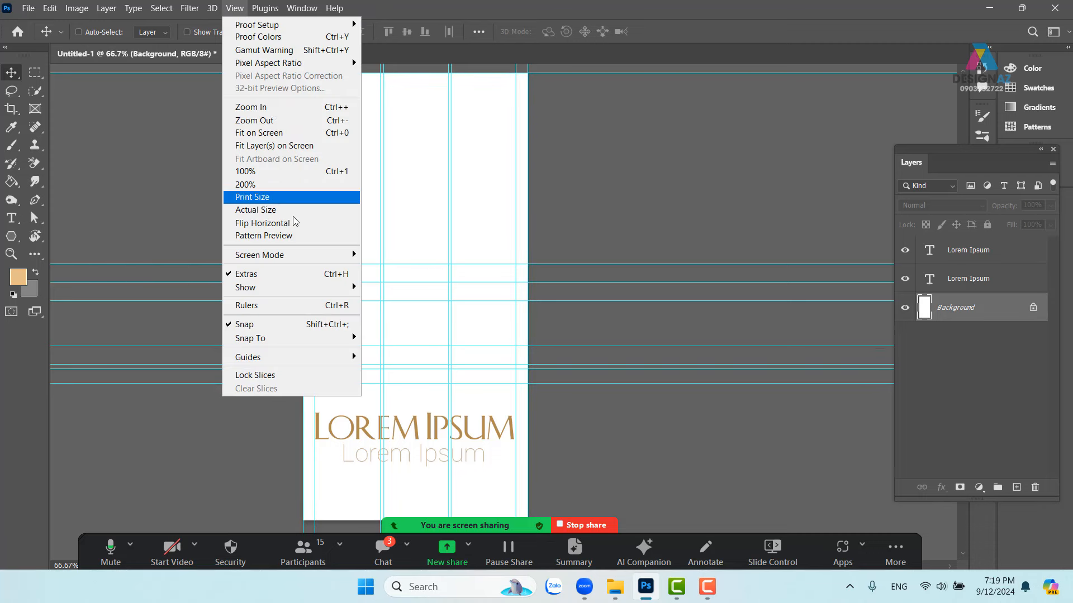
mouse_move(289, 354)
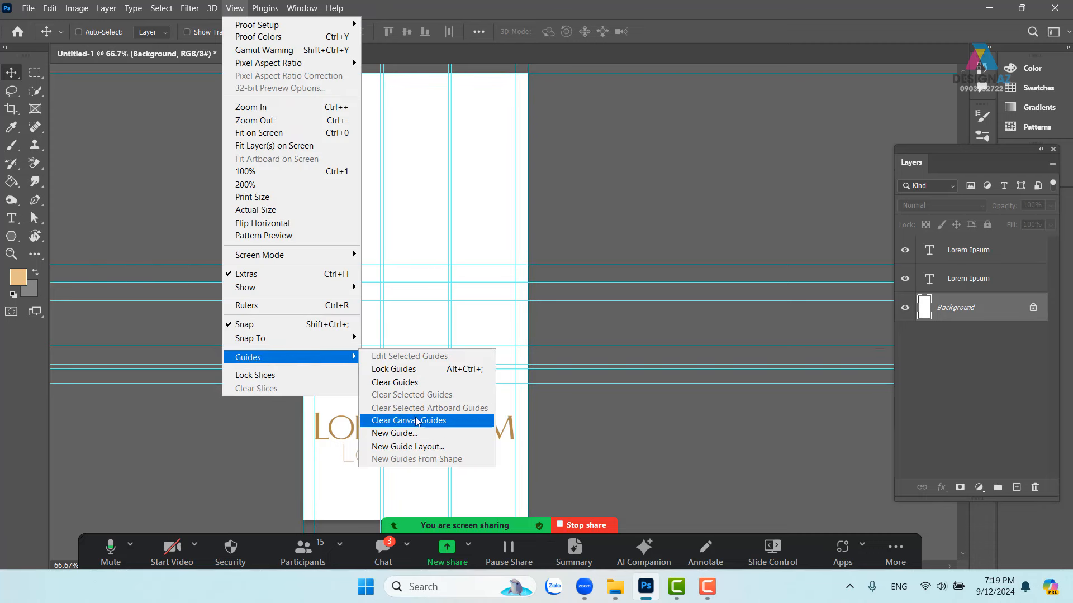
left_click(420, 382)
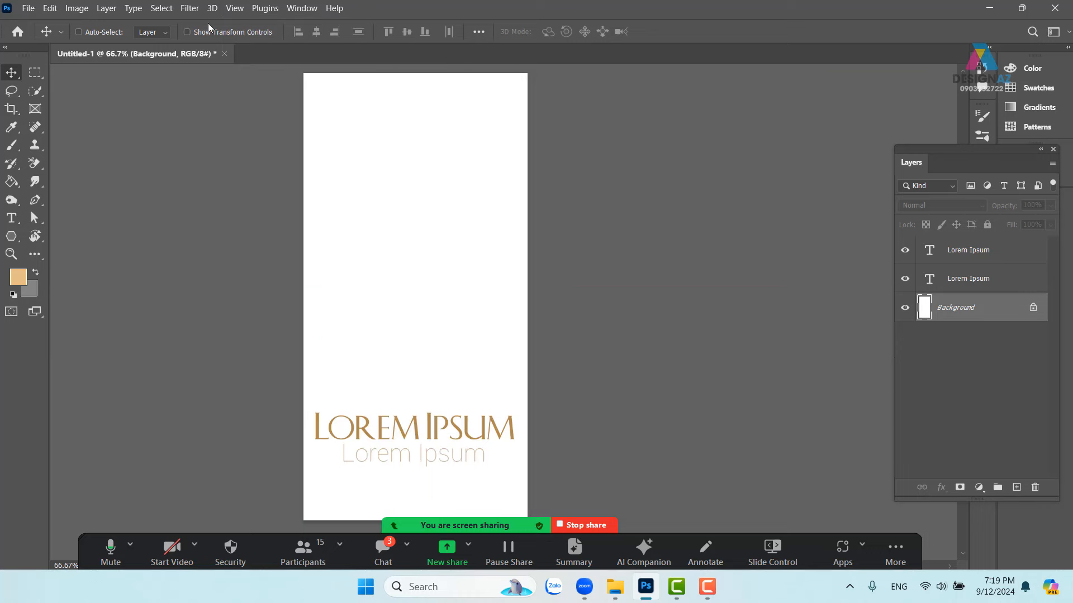
Create a new guide layout with 0 columns, 3 rows and a gutter of 0 px for both.
left_click(234, 8)
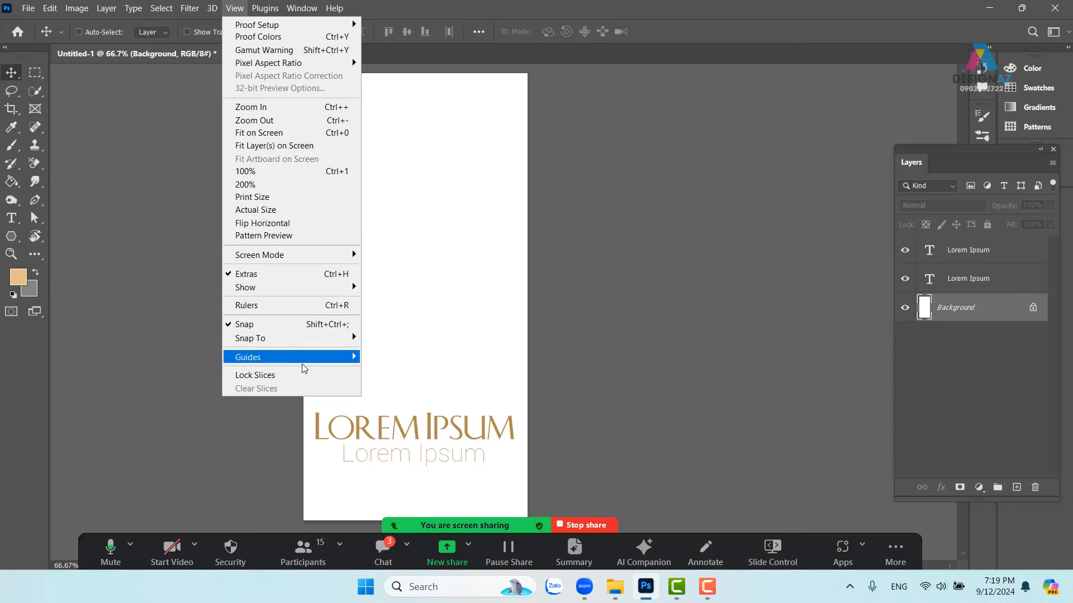
mouse_move(325, 358)
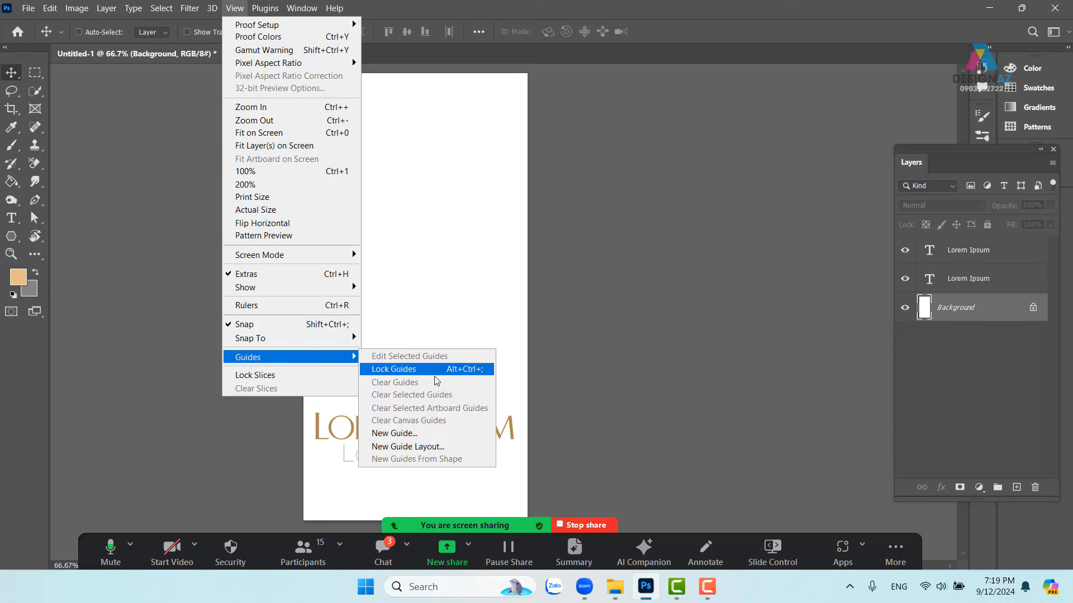
left_click(425, 447)
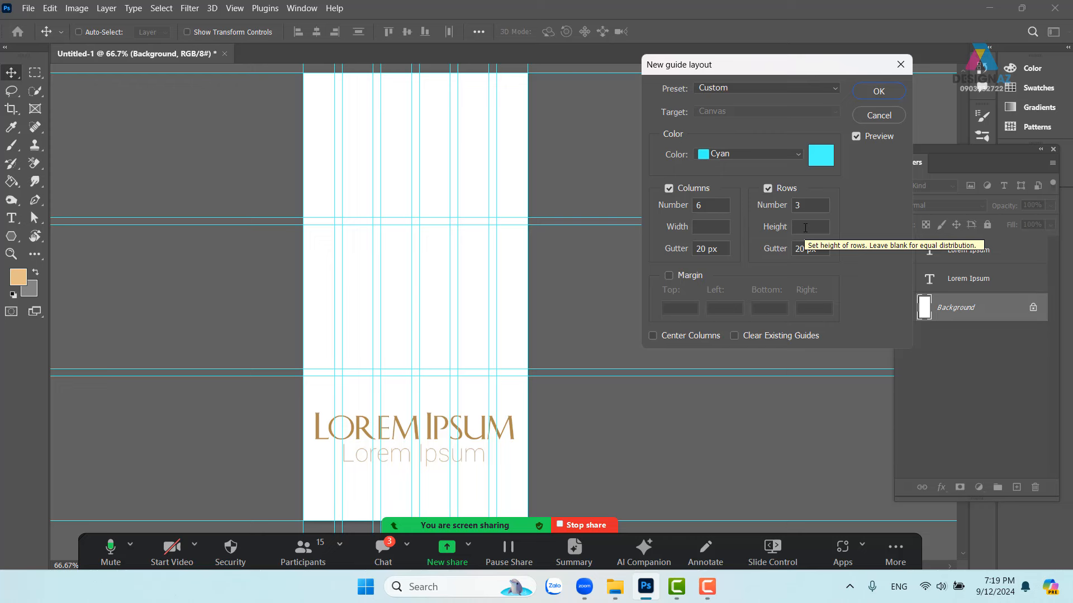
left_click(712, 206)
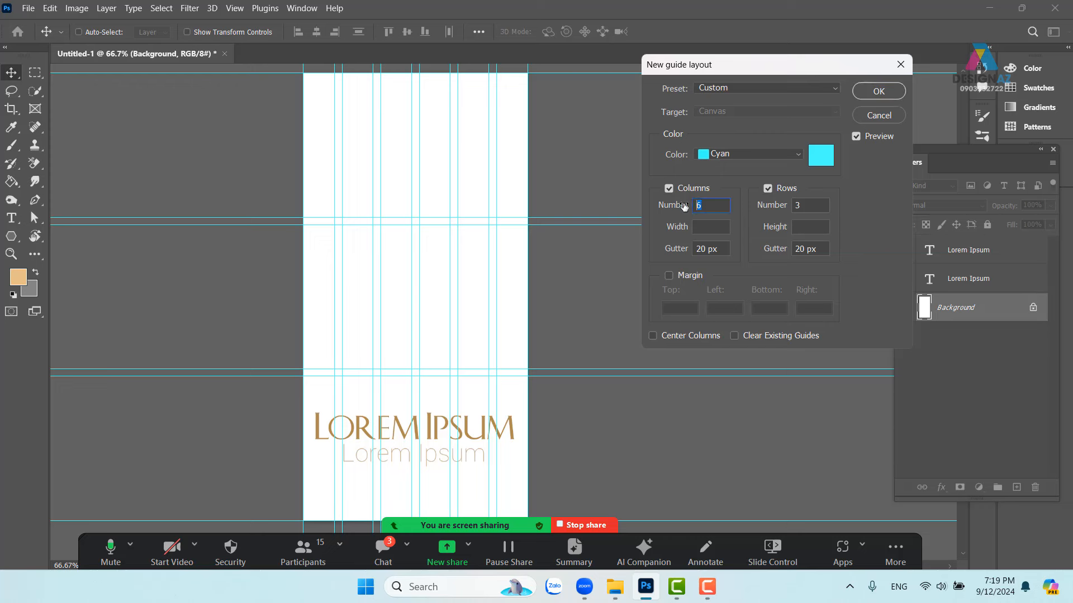
type("0")
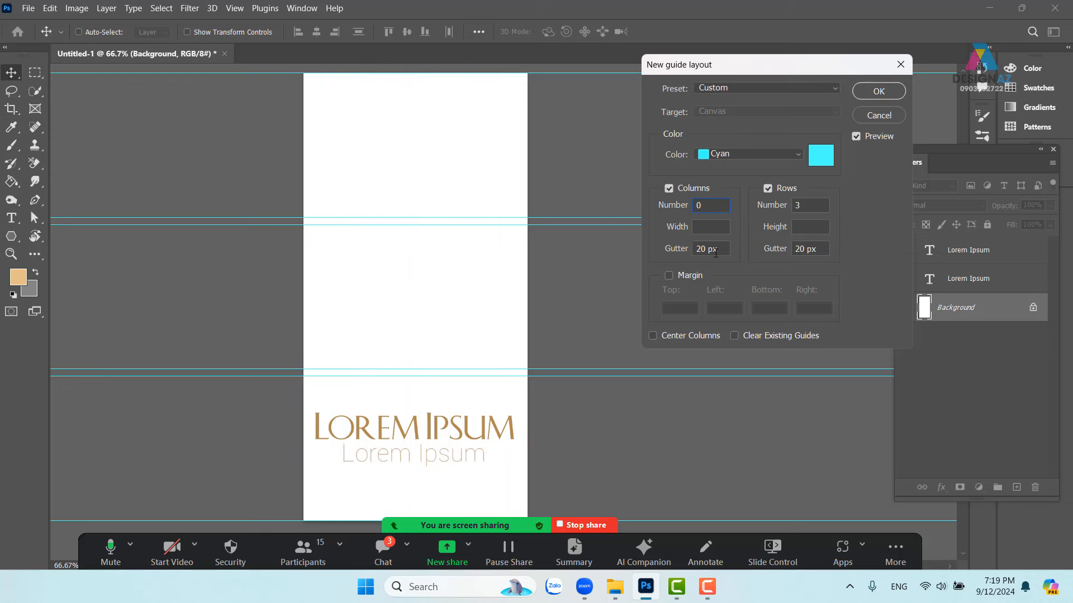
left_click_drag(725, 252, 673, 252)
type("0")
left_click(821, 249)
left_click_drag(820, 250, 774, 251)
type("0")
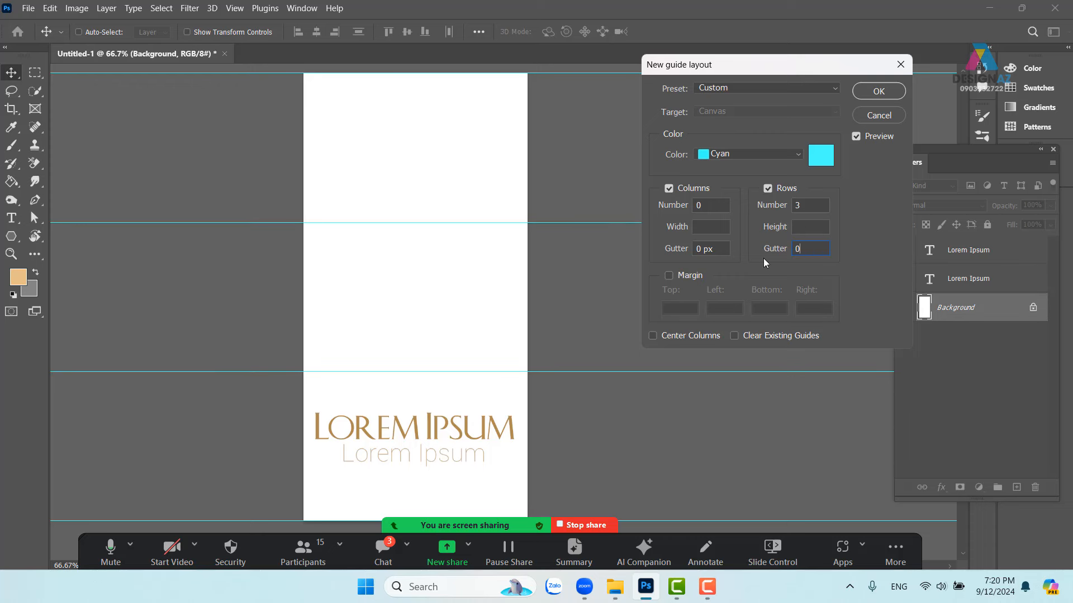
left_click(877, 92)
Marquee-select the upper two row sections across the full canvas width, fill them with the gray background color on a new layer, and deselect.
left_click_drag(471, 229, 480, 251)
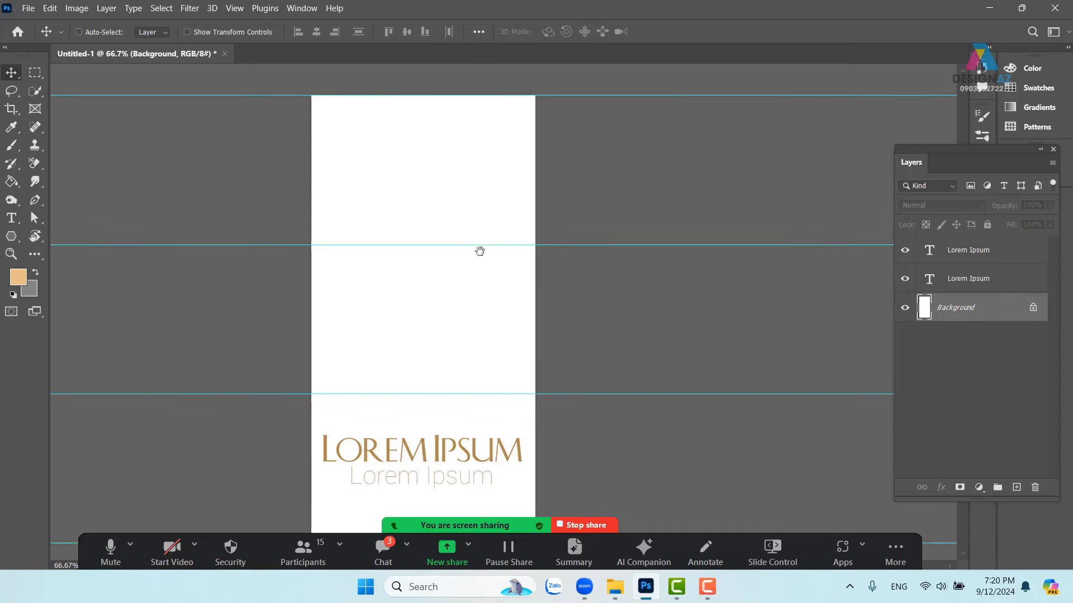
left_click(36, 73)
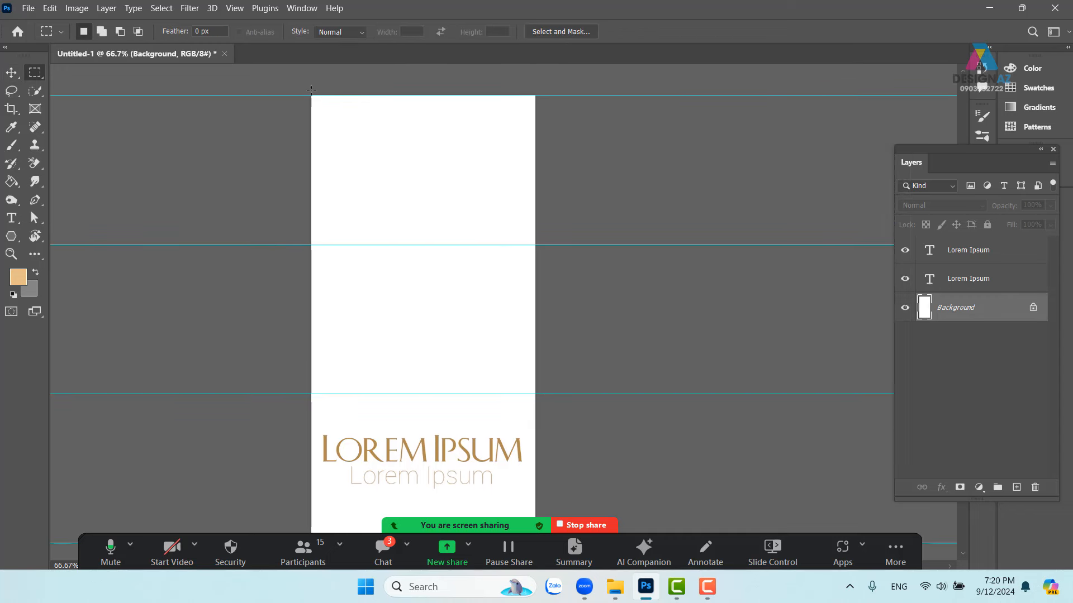
left_click_drag(312, 89, 532, 374)
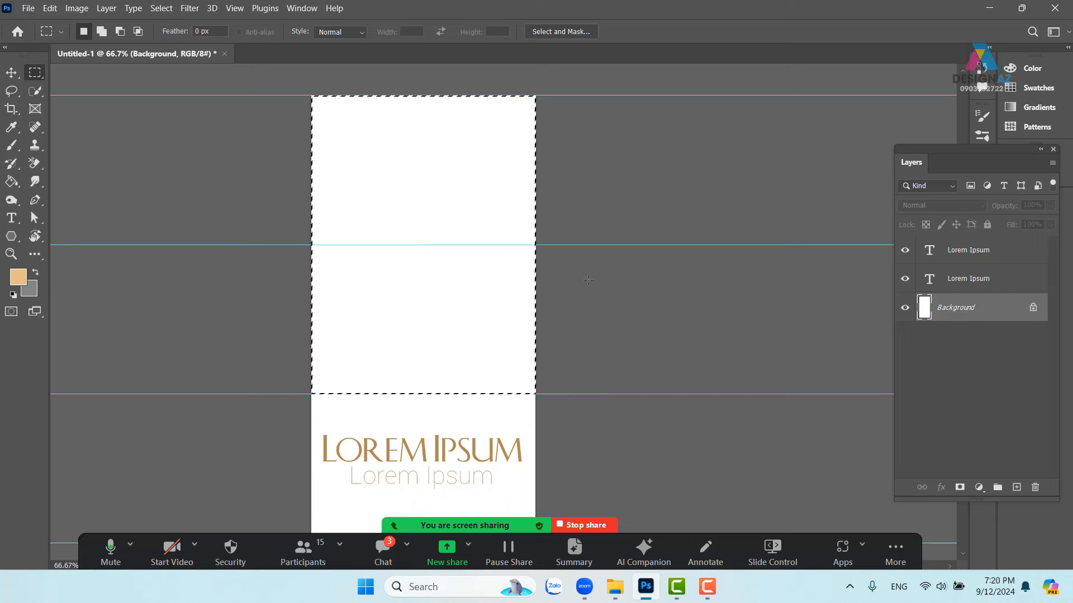
left_click(1013, 487)
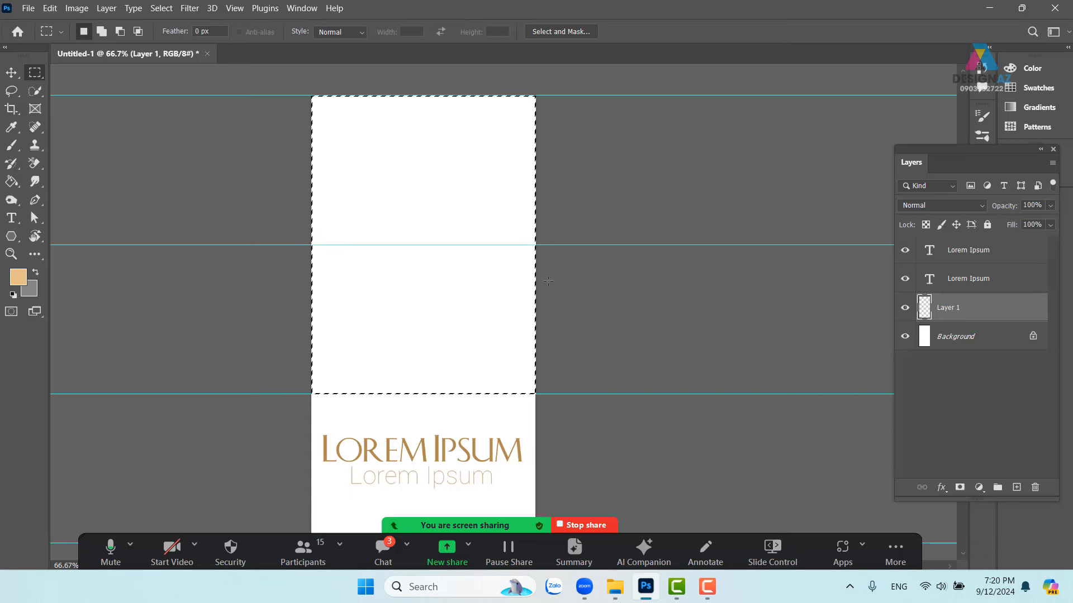
key("ctrl+BackSpace")
key("ctrl+d")
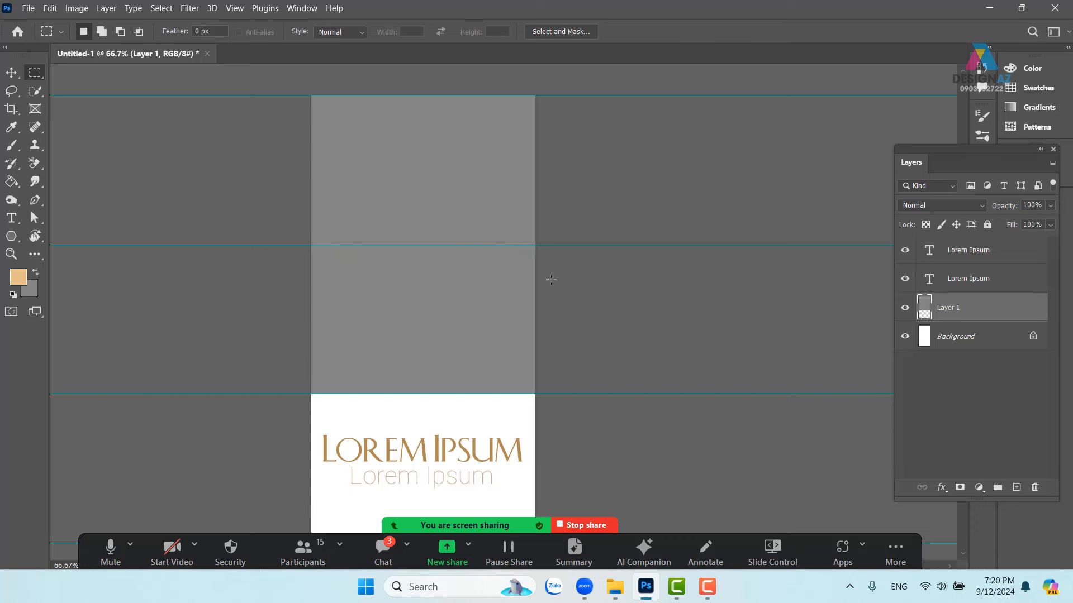
Transform the gray block, narrowing it symmetrically about its center to 63% width and keeping its full height.
left_click_drag(513, 295, 527, 295)
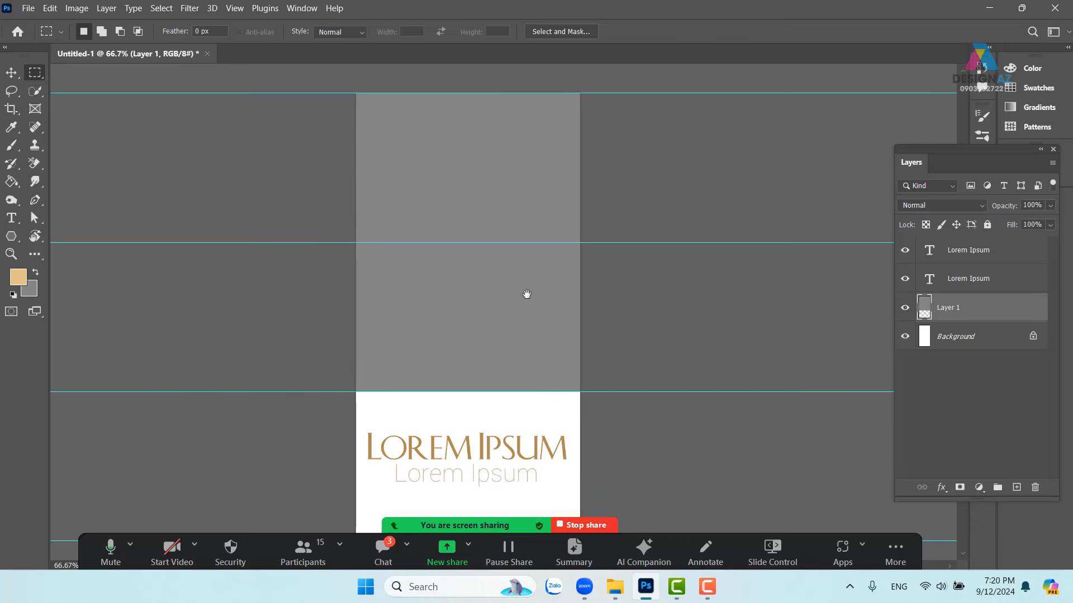
key("ctrl+t")
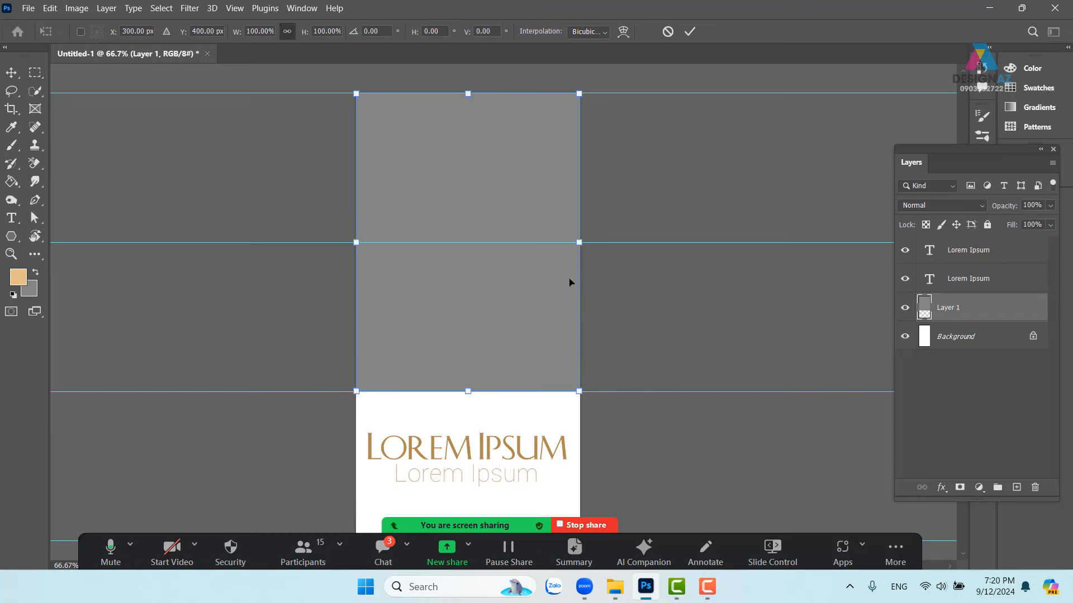
left_click_drag(579, 244, 547, 249)
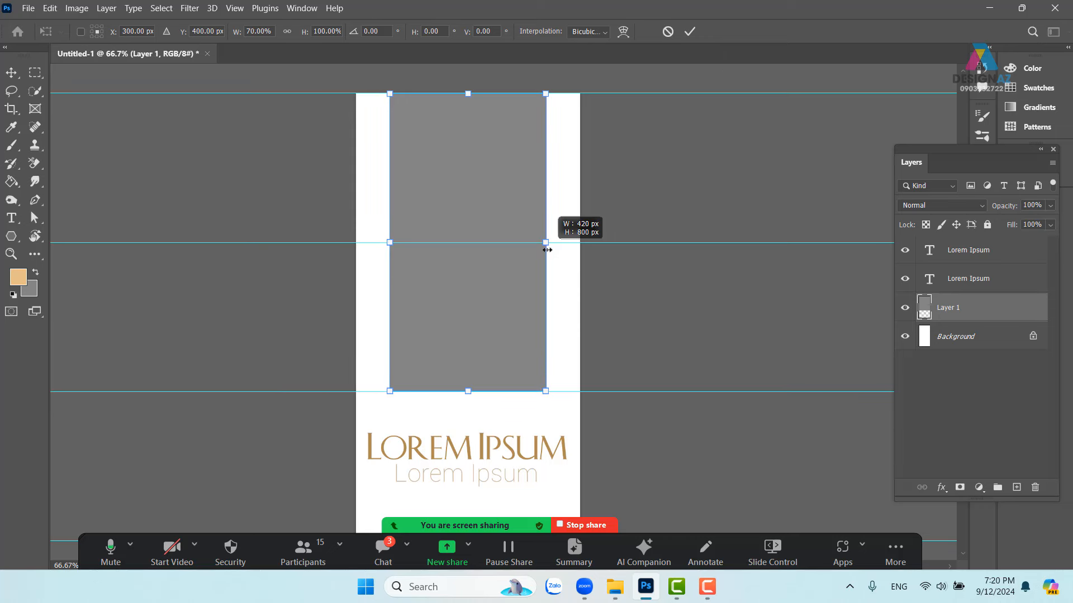
left_click_drag(547, 250, 541, 248)
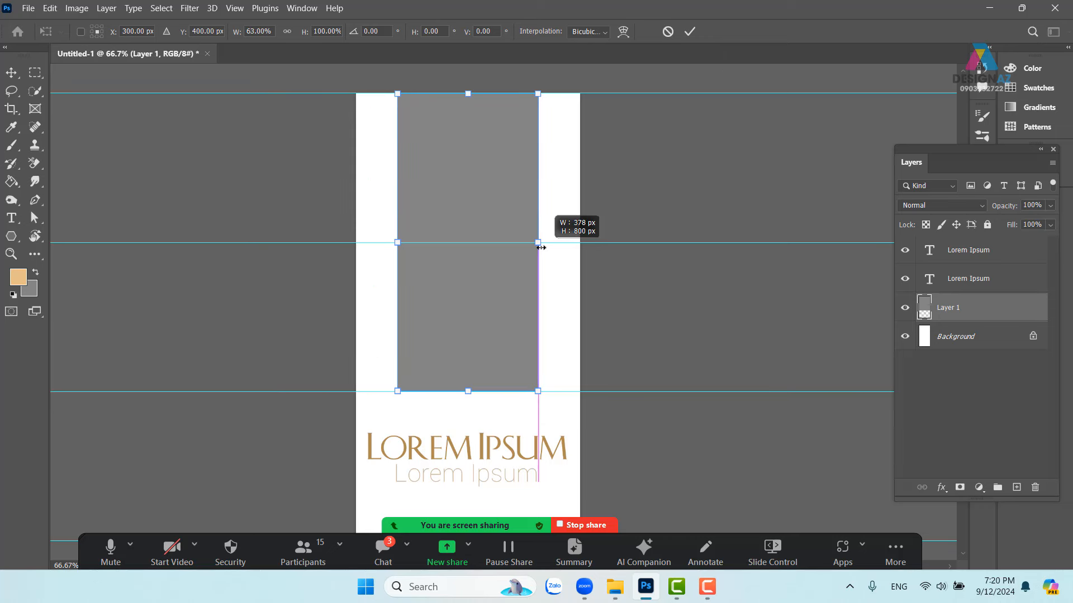
left_click_drag(541, 247, 541, 248)
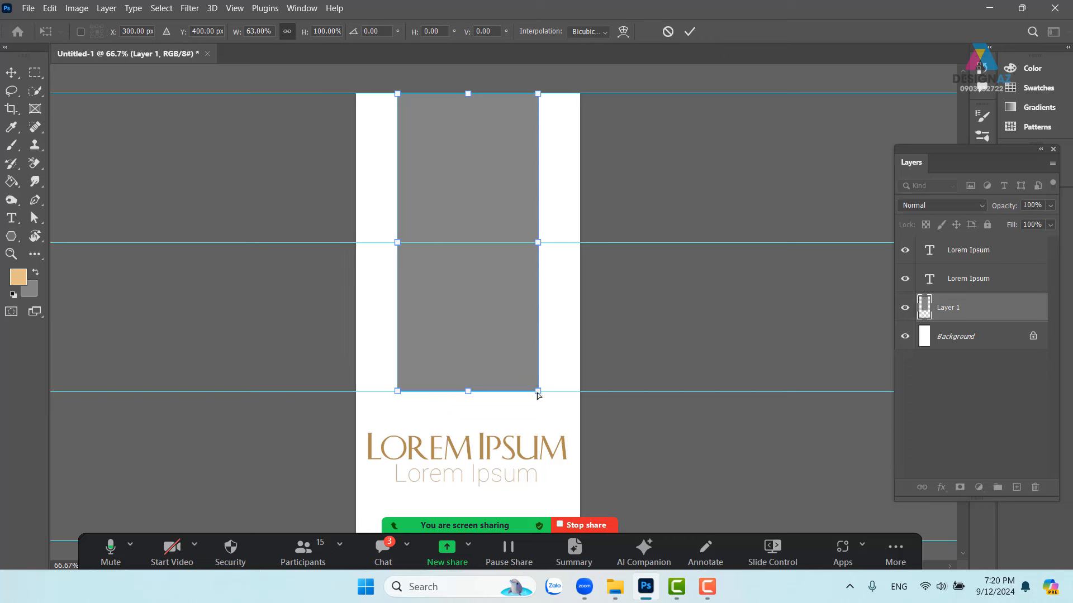
Taper the gray block symmetrically in perspective so its bottom edge narrows, with a horizontal skew of about -6.2°, and apply the transform.
left_click_drag(538, 395, 508, 394)
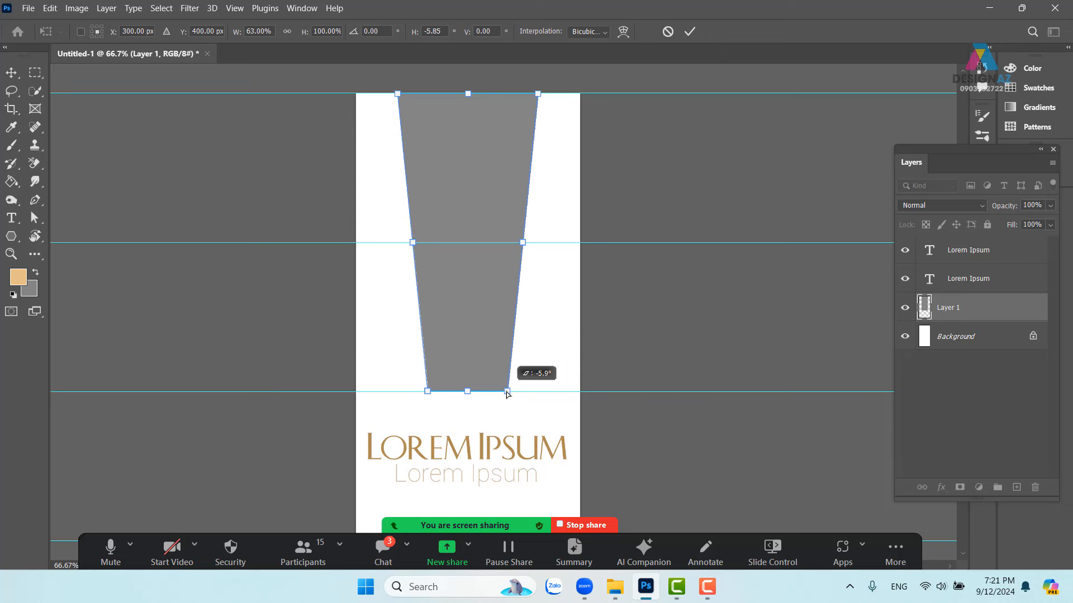
left_click_drag(508, 395, 505, 395)
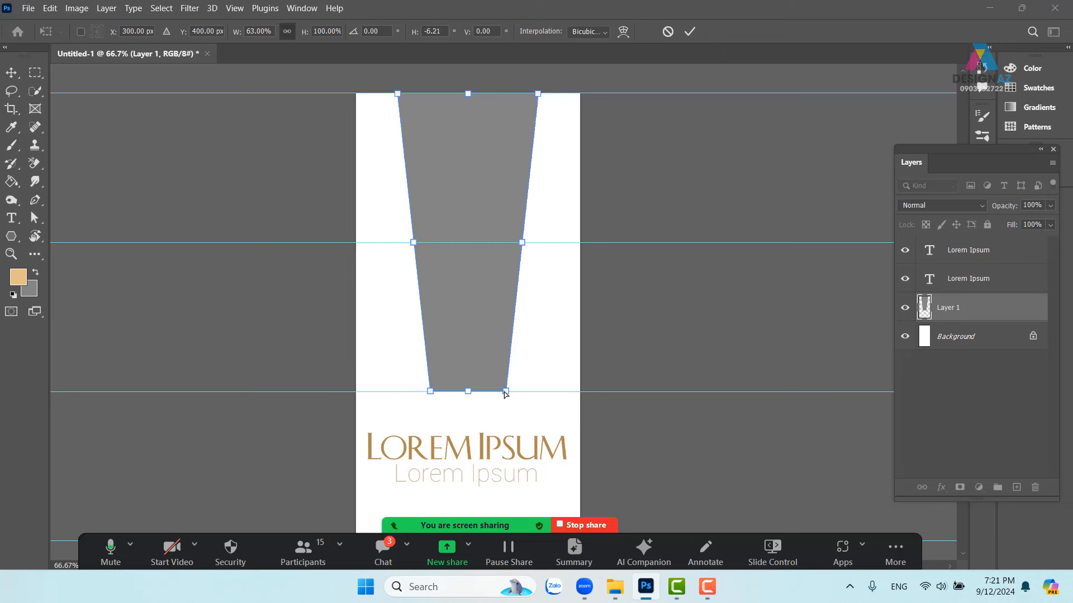
left_click(690, 34)
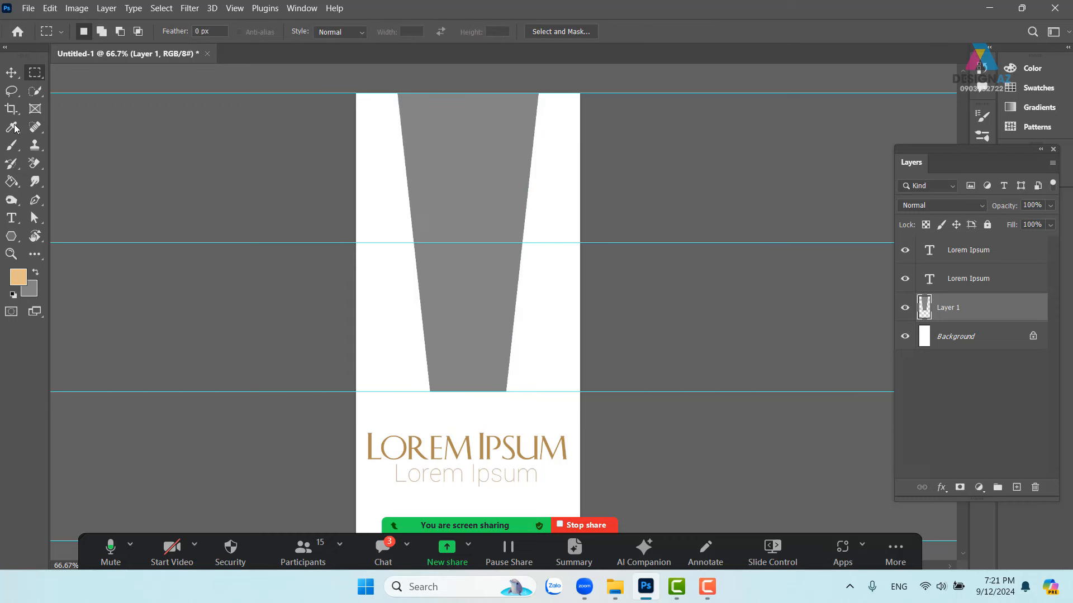
left_click(11, 72)
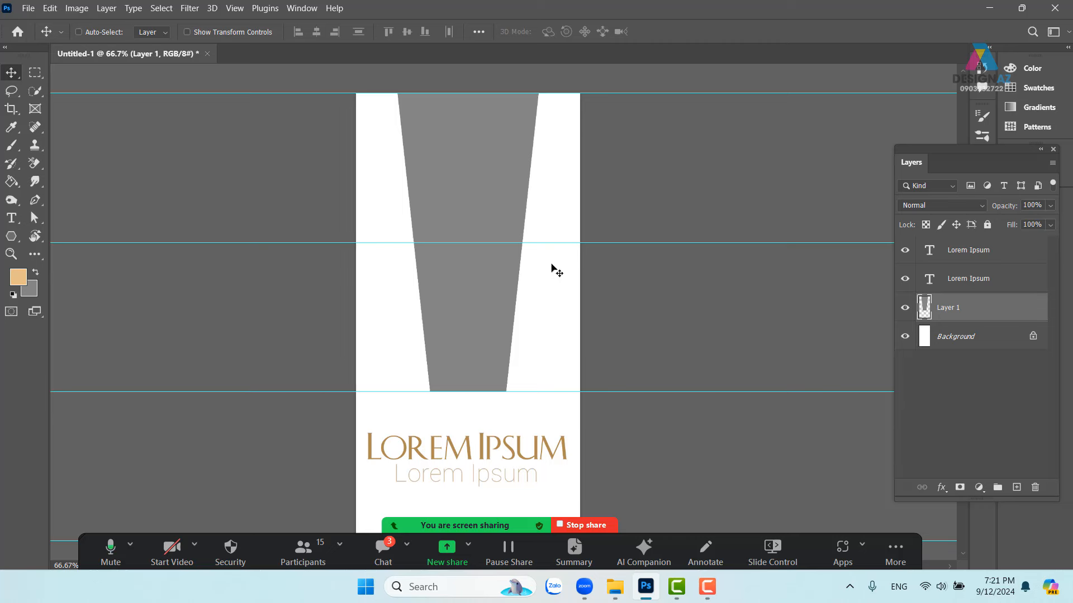
key("ctrl+semicolon")
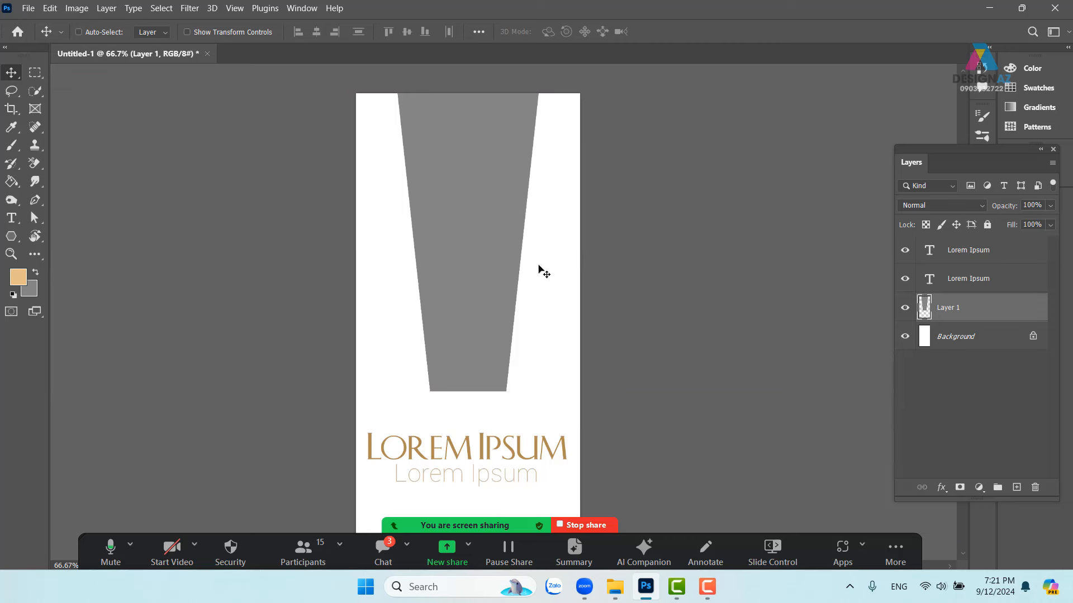
left_click(34, 72)
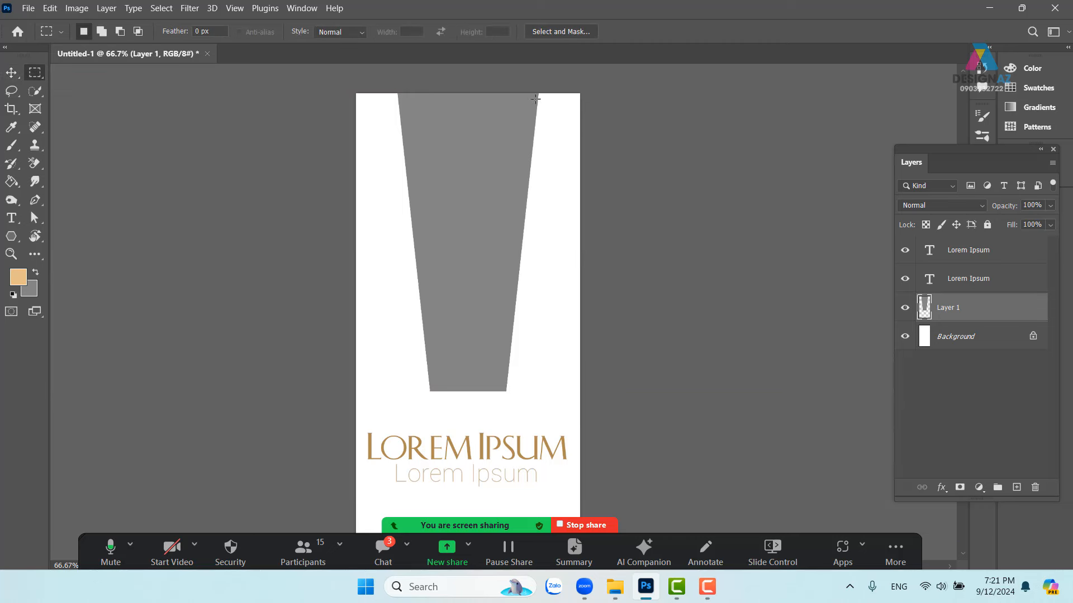
left_click_drag(535, 99, 708, 393)
key("ctrl+d")
key("ctrl+;")
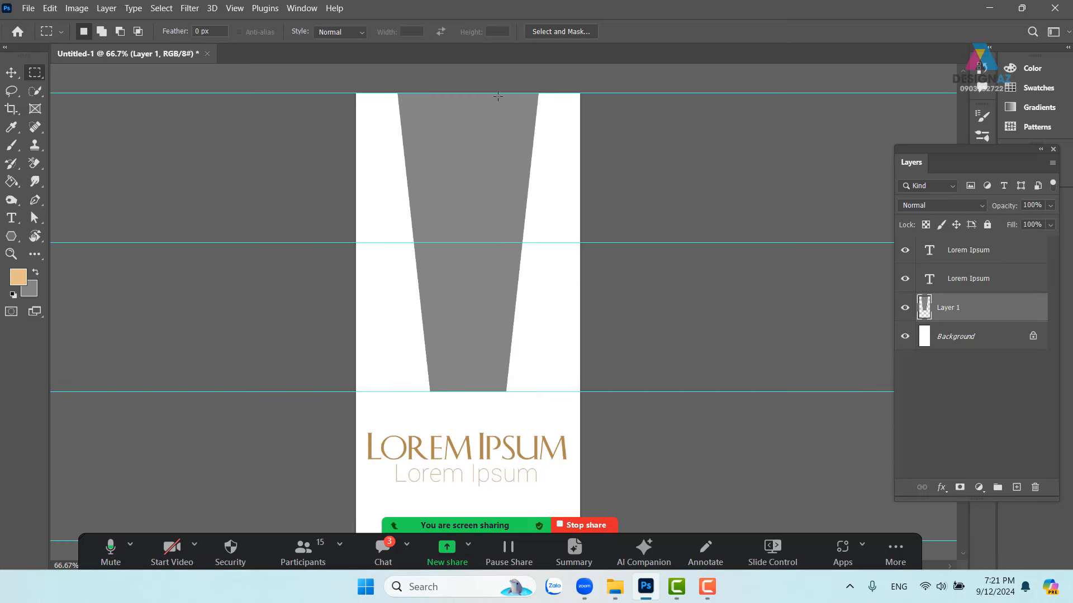
Marquee-select the right part of the upper two rows, overlapping the gray block, fill it with tan #bfa070 on a new layer, and deselect.
left_click_drag(497, 95, 586, 391)
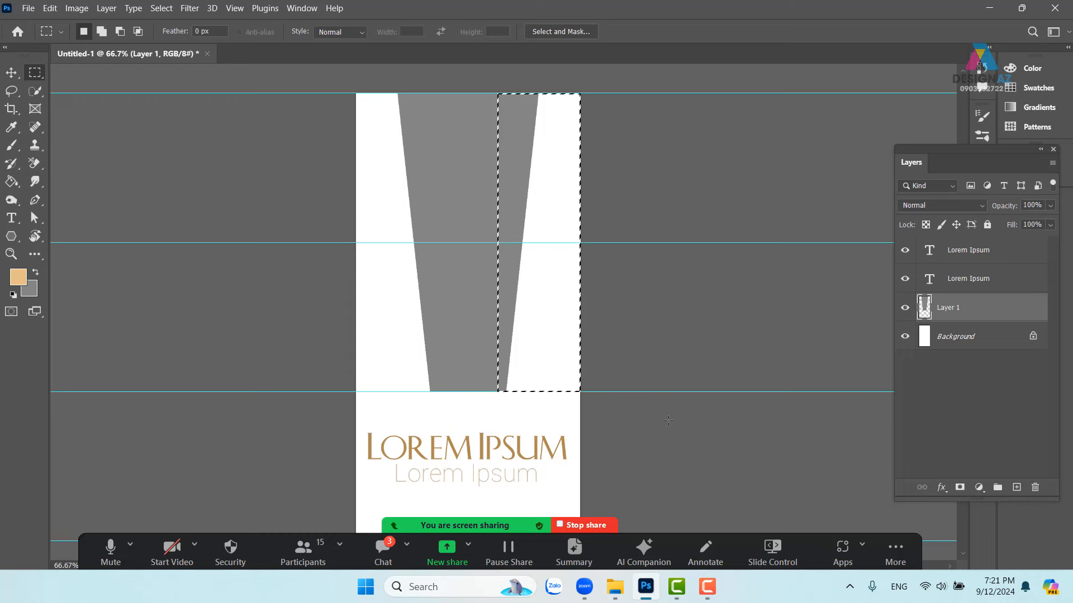
left_click(1016, 487)
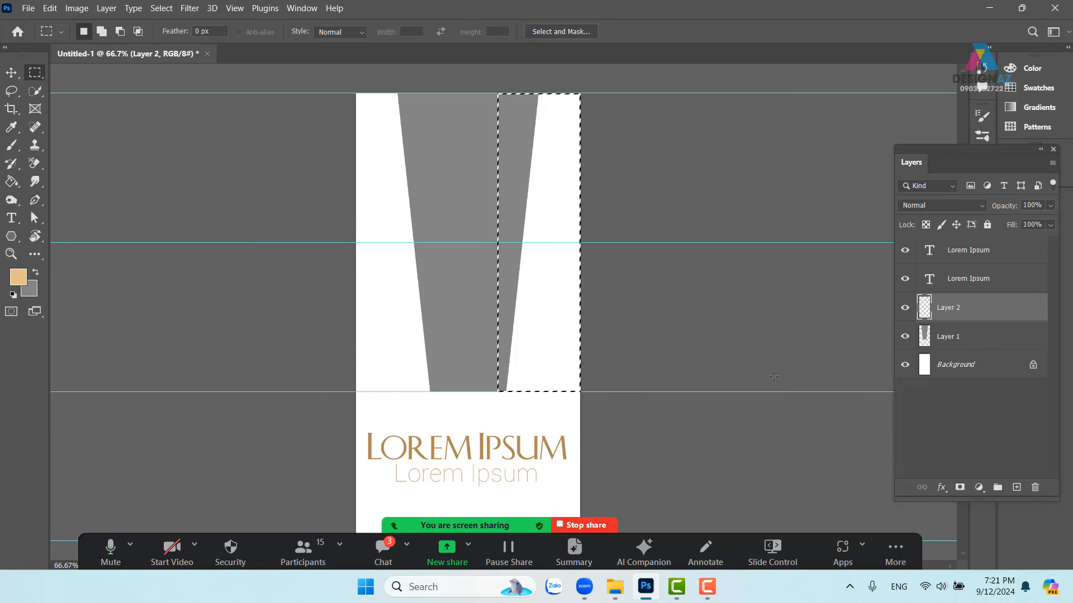
left_click(18, 277)
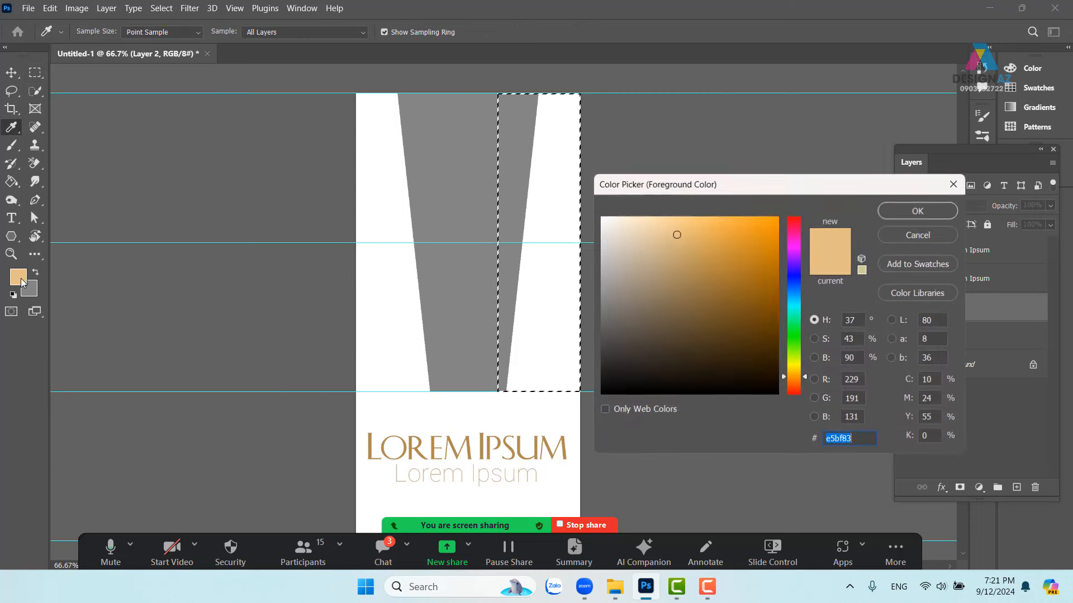
left_click(674, 266)
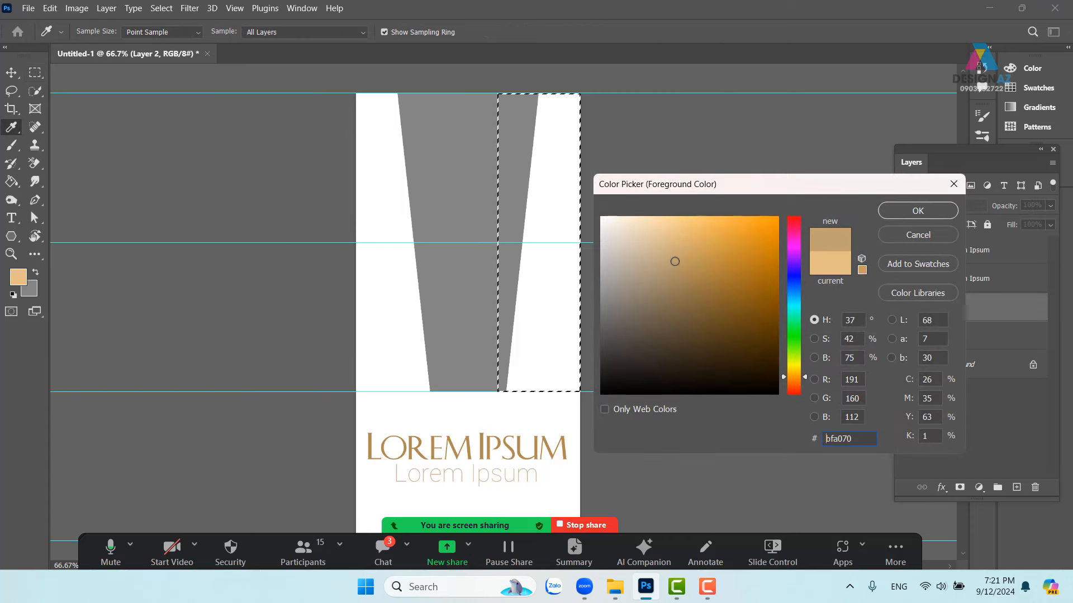
left_click(900, 210)
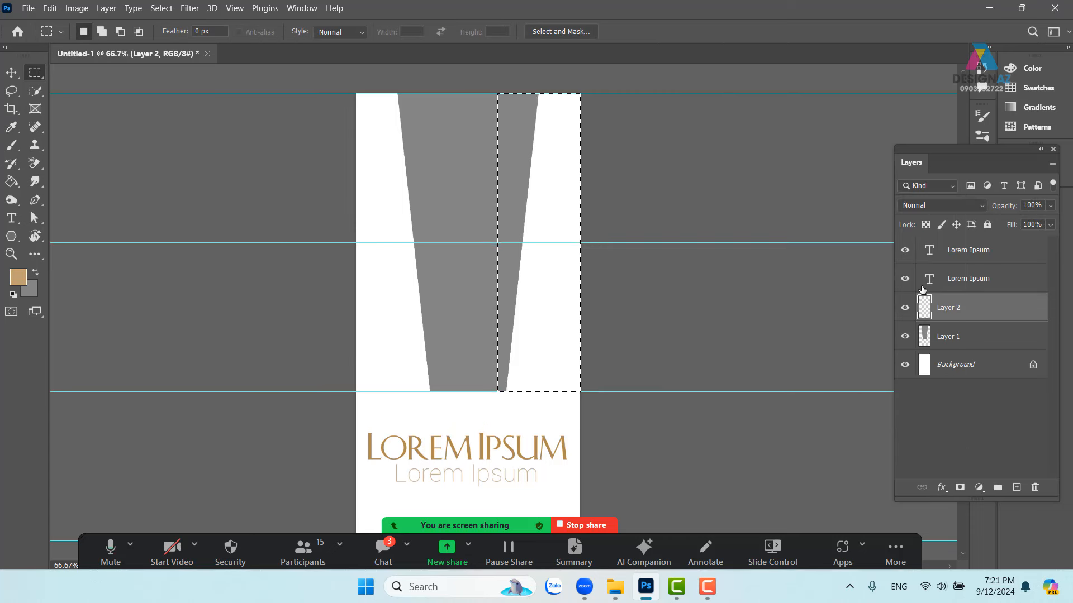
key("alt+BackSpace")
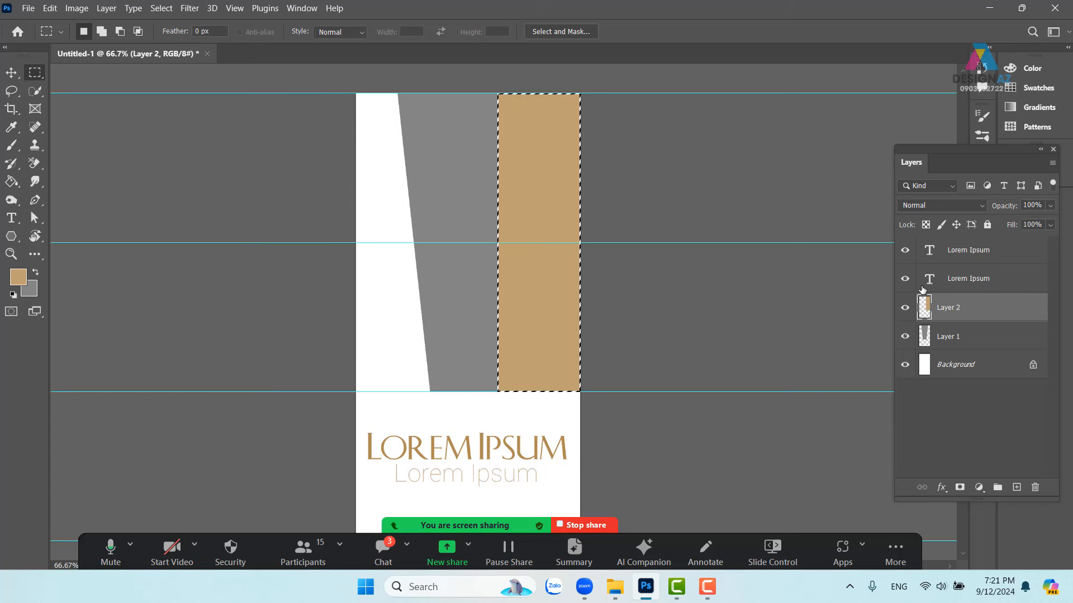
key("v")
key("ctrl+d")
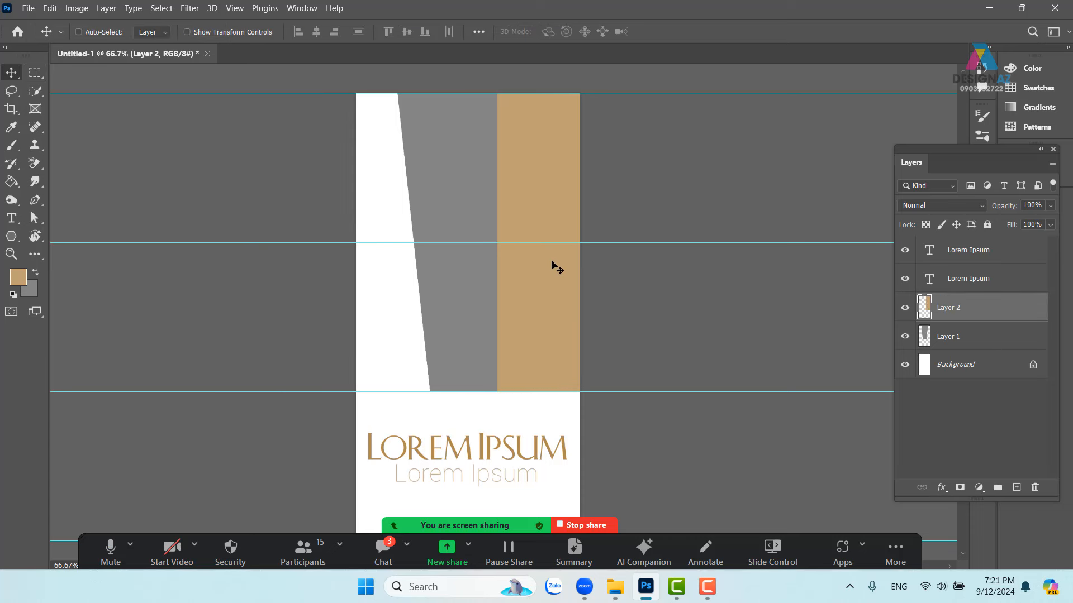
Distort the tan block so its inner edge parallels the gray block with a thin white gap and its outer bottom corner extends downward.
key("ctrl+t")
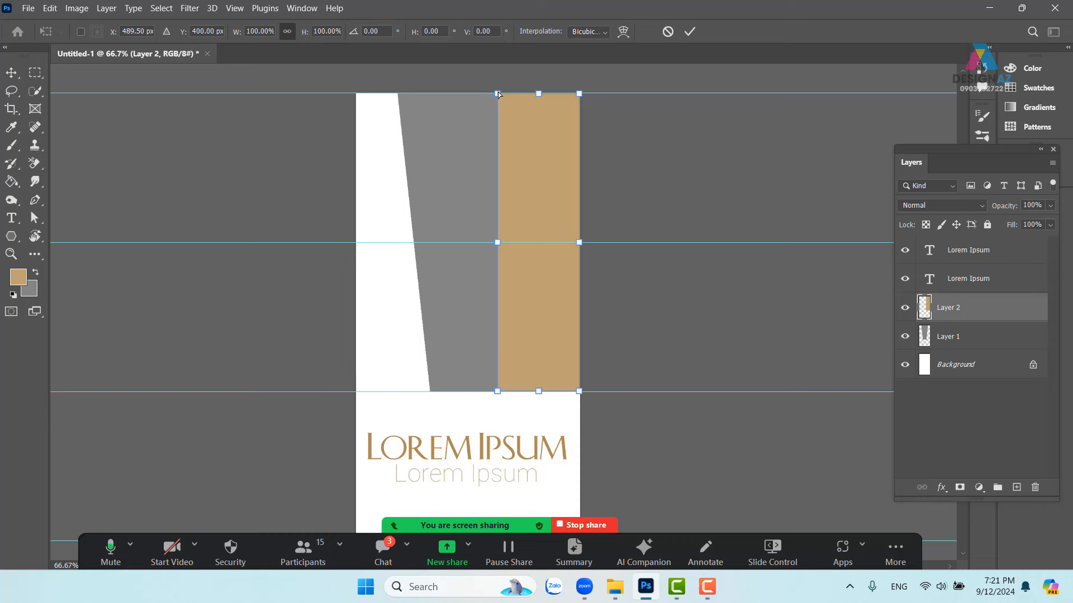
left_click_drag(499, 98, 543, 104)
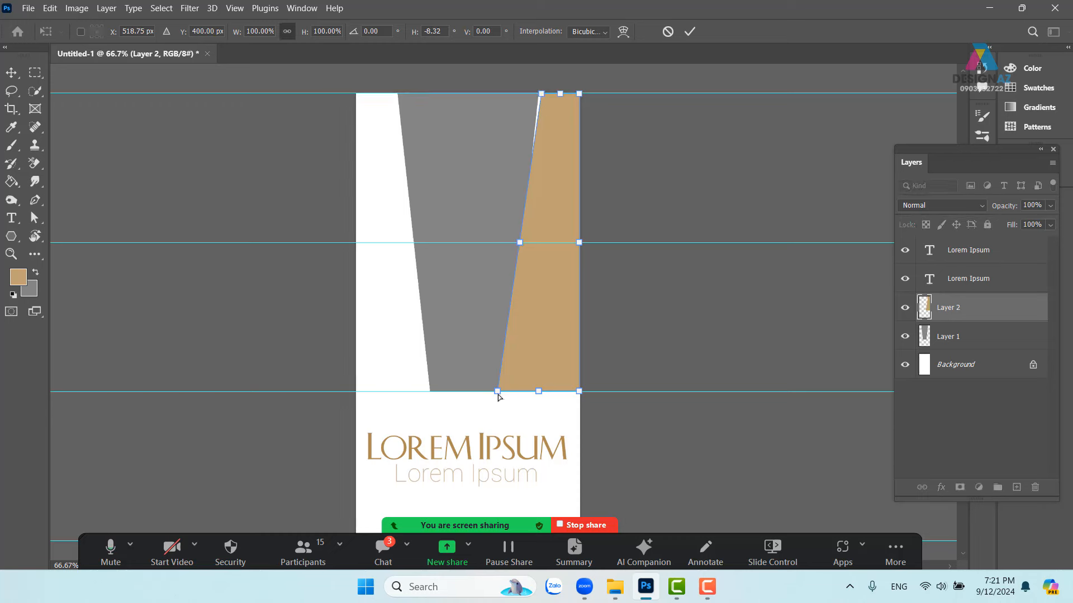
left_click_drag(497, 392, 509, 392)
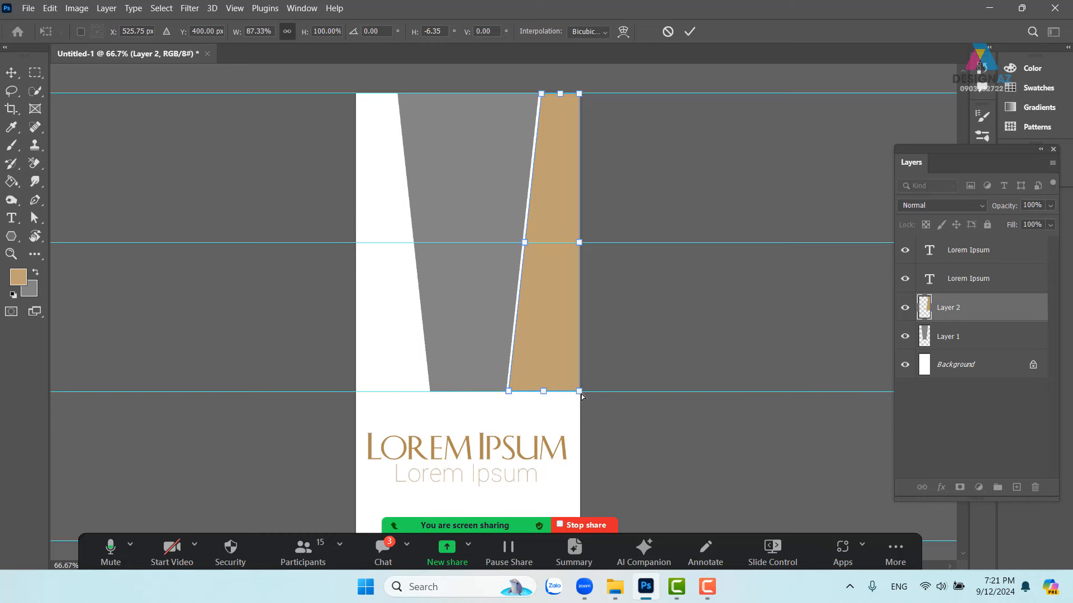
left_click_drag(581, 395, 583, 431)
key("Return")
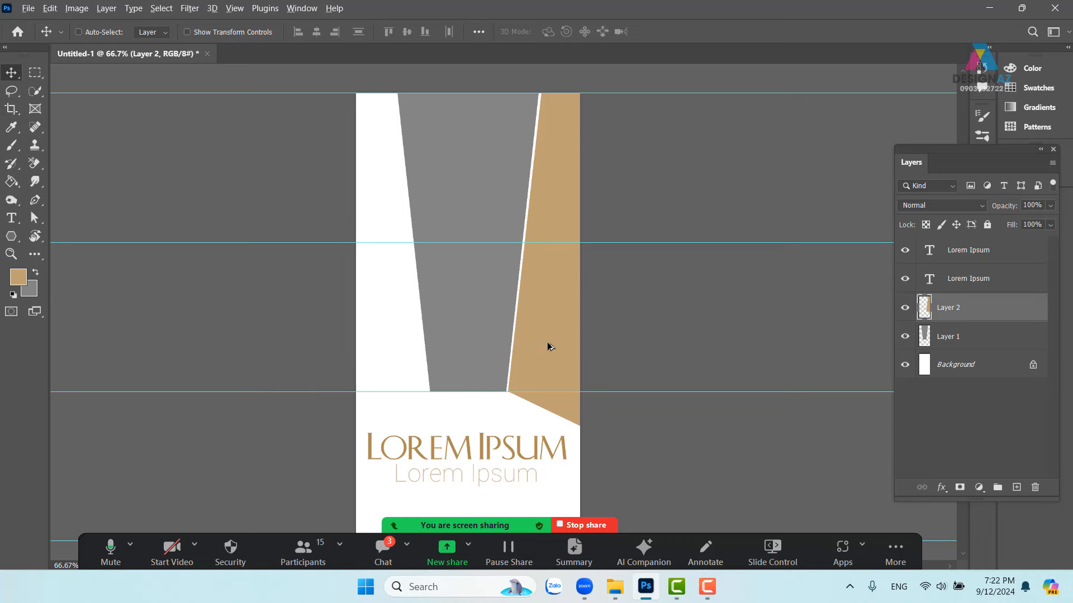
Duplicate the tan block to the canvas's left side, flip it horizontally, and align it beside the gray block with a matching thin gap.
left_click_drag(547, 346, 410, 369)
key("ctrl+t")
right_click(405, 326)
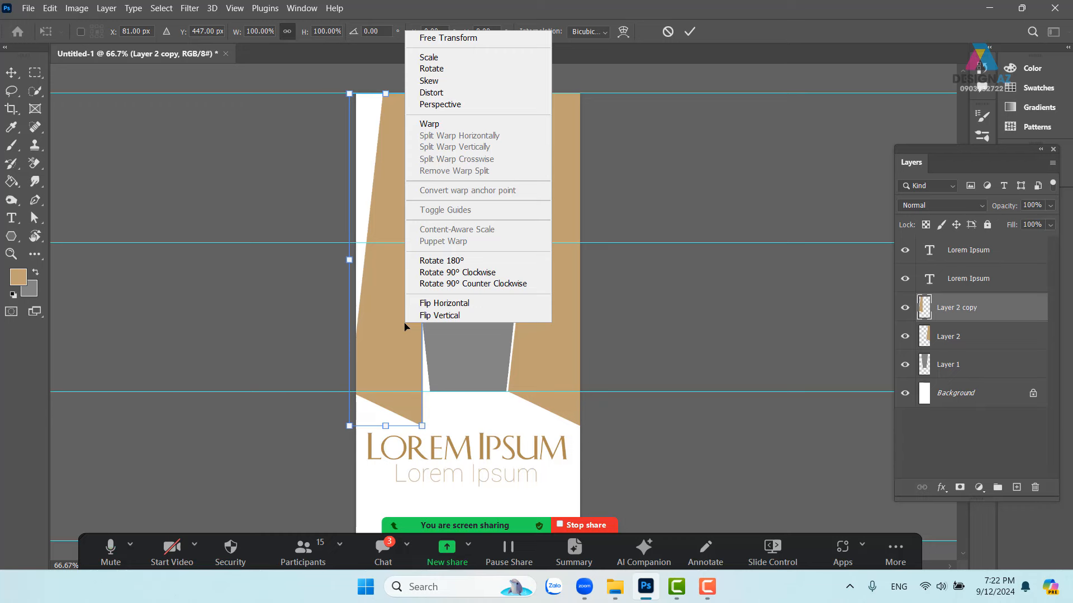
left_click(452, 303)
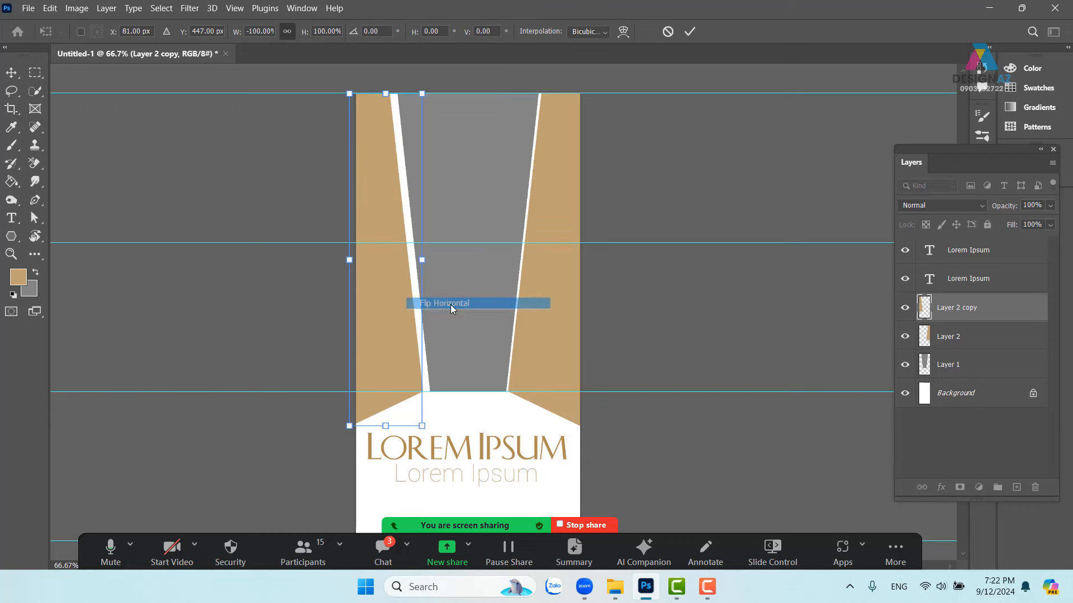
left_click_drag(388, 380, 392, 380)
key("Left")
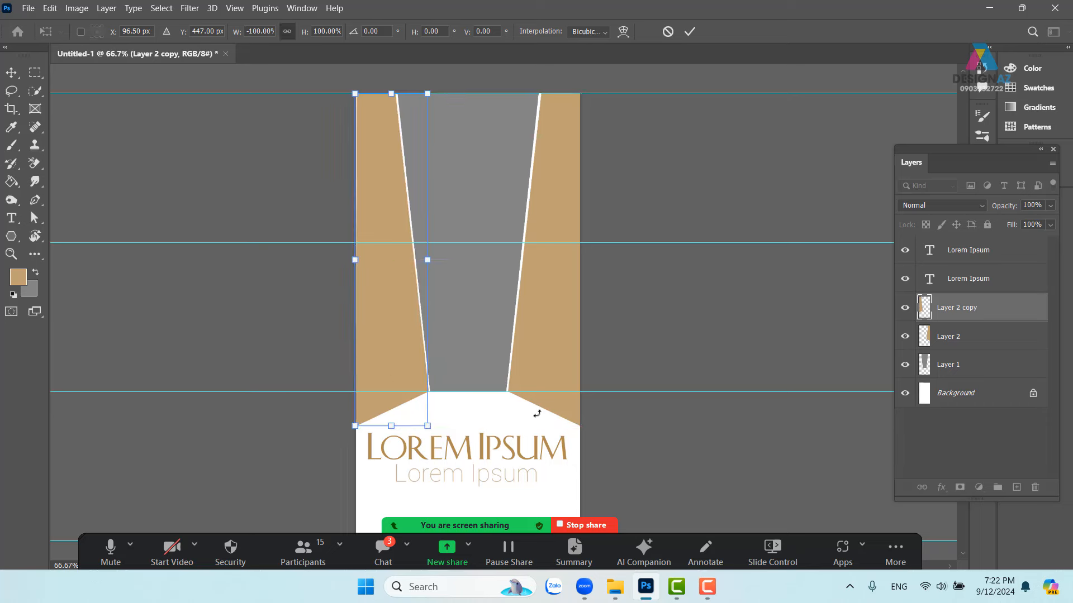
key("Return")
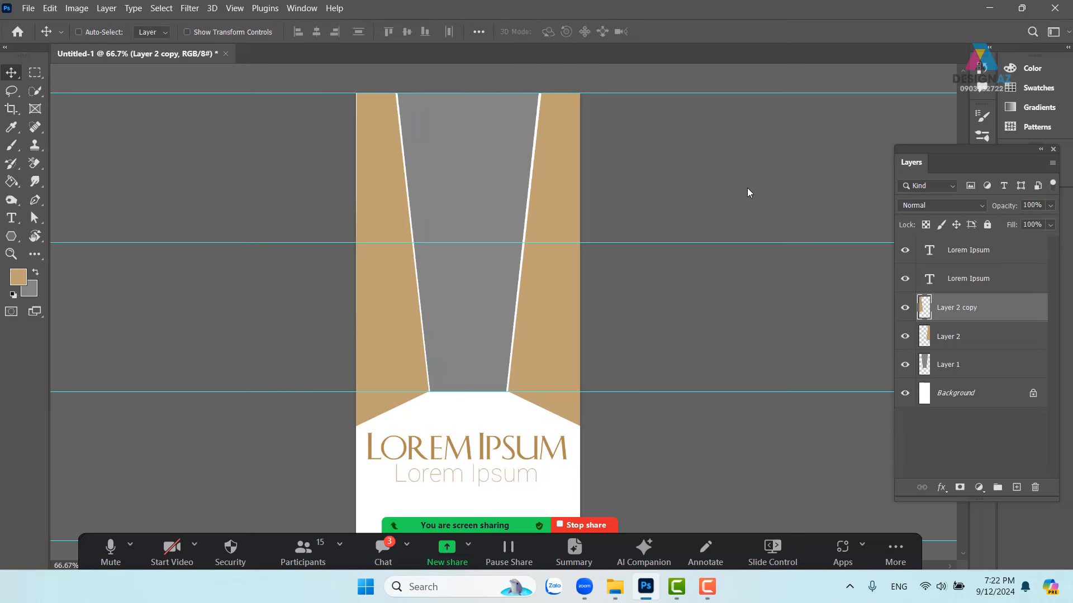
Hide the guides, then select both Lorem Ipsum text layers and move them slightly down in the white area.
key("ctrl+semicolon")
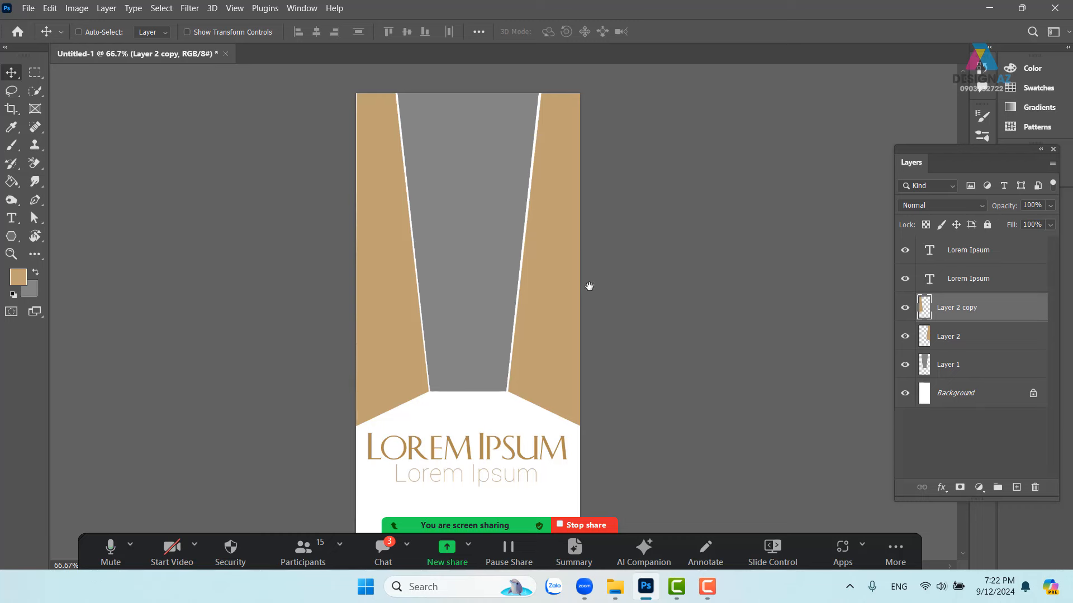
left_click_drag(587, 287, 611, 223)
right_click(527, 390)
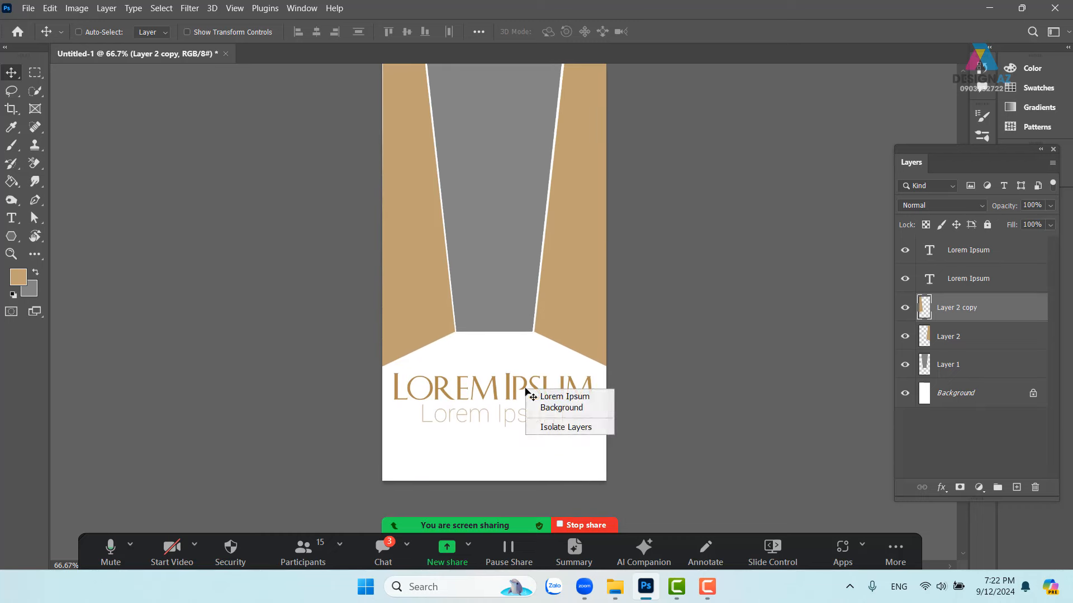
left_click(540, 396)
right_click(518, 423)
left_click(528, 428, "shift")
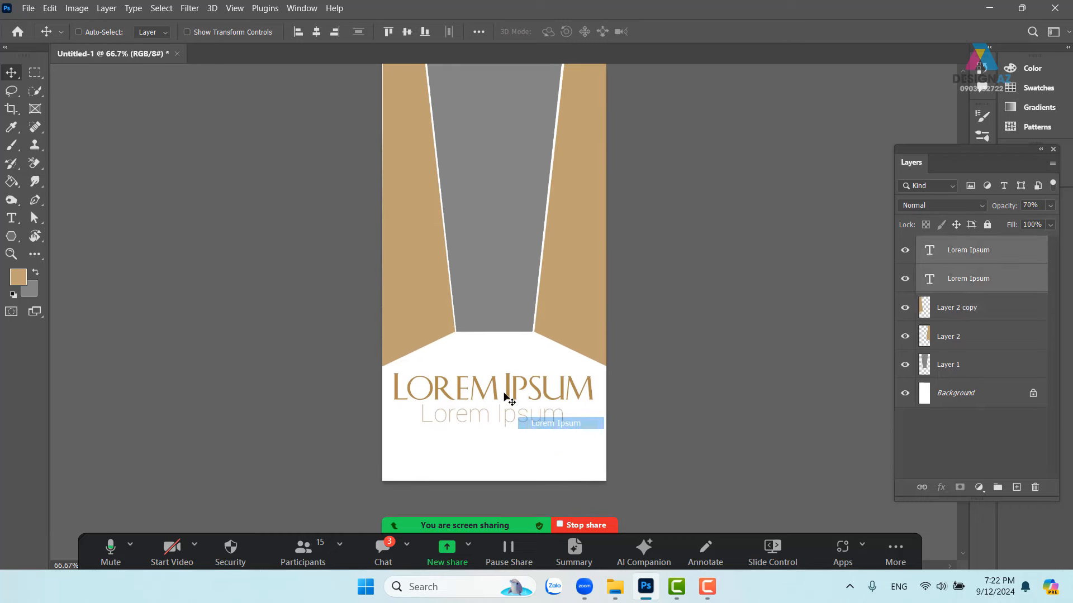
left_click_drag(505, 398, 504, 412)
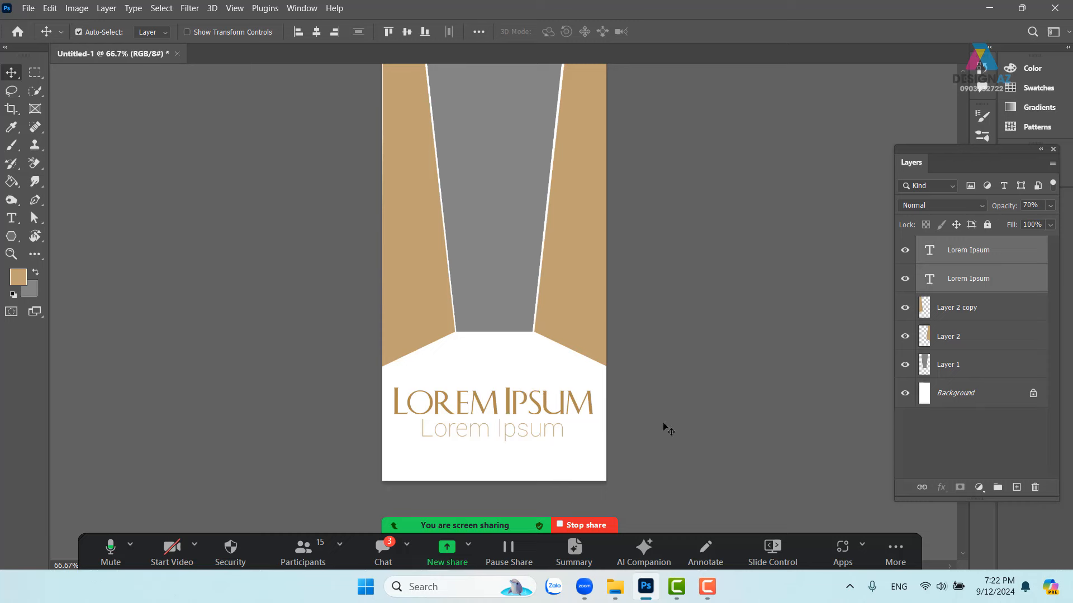
Scale both Lorem Ipsum text layers down slightly about their shared center.
key("ctrl+t")
left_click_drag(592, 387, 582, 390)
key("Return")
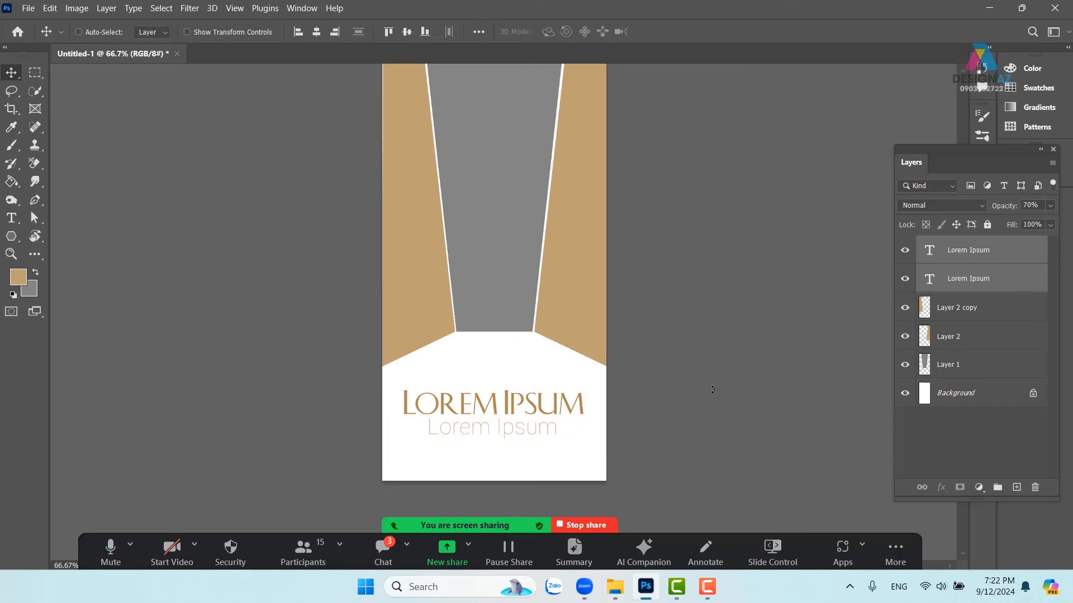
left_click_drag(634, 292, 531, 343)
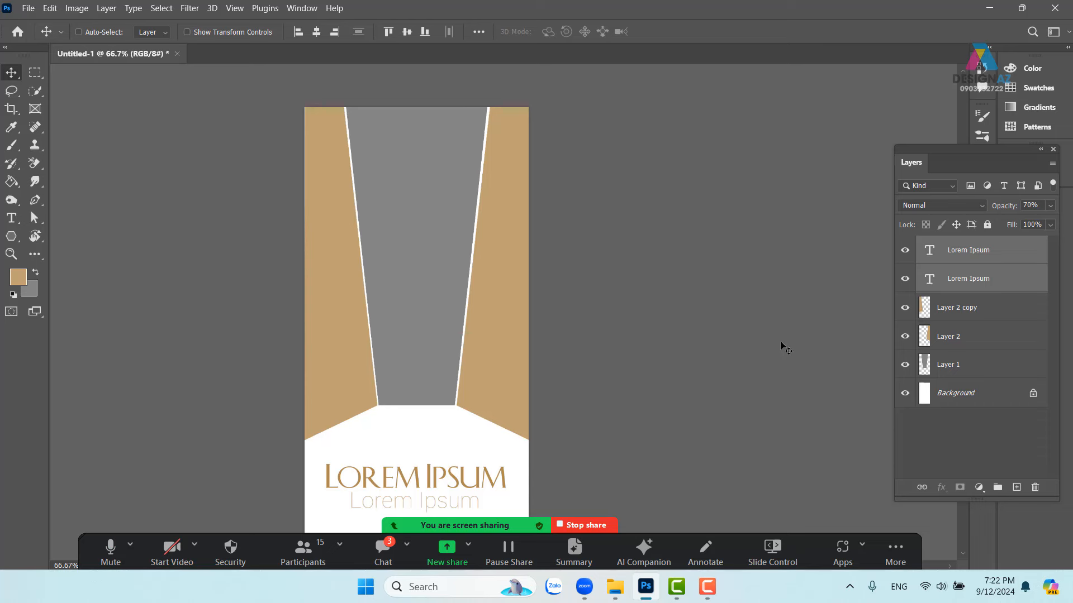
Raise the computer's sound volume to 66.
left_click(948, 585)
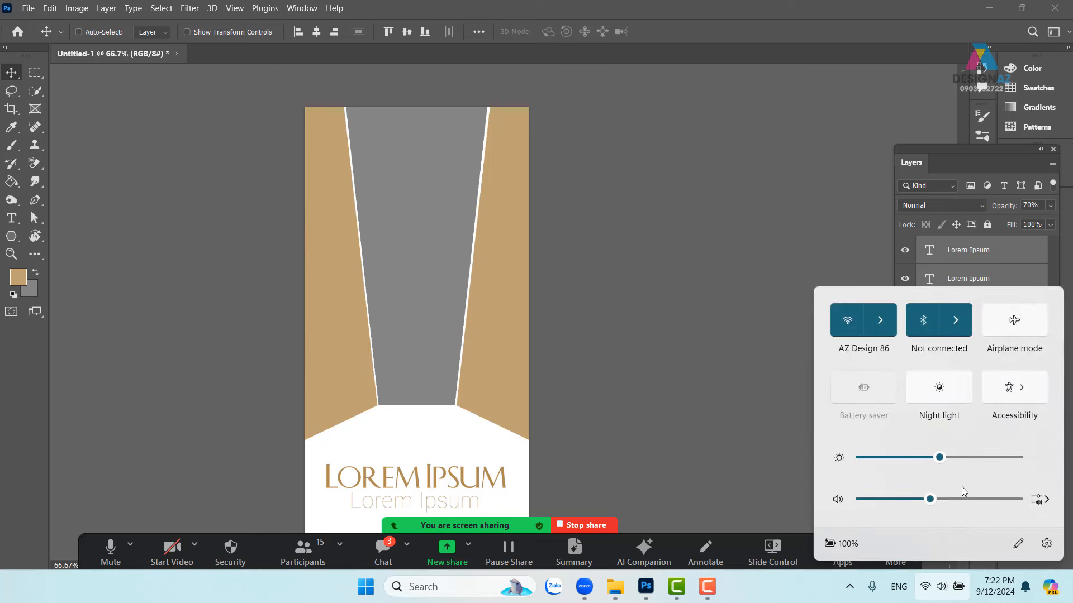
left_click_drag(928, 504, 966, 502)
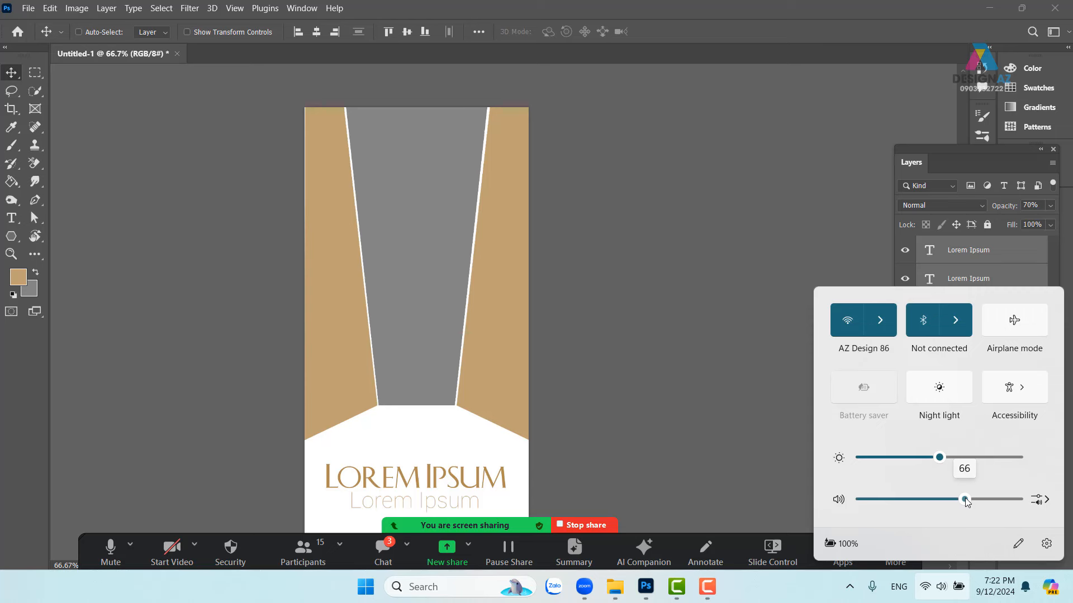
Fine-tune the computer's sound volume and return to the layout canvas.
left_click_drag(970, 497, 968, 498)
left_click(724, 384)
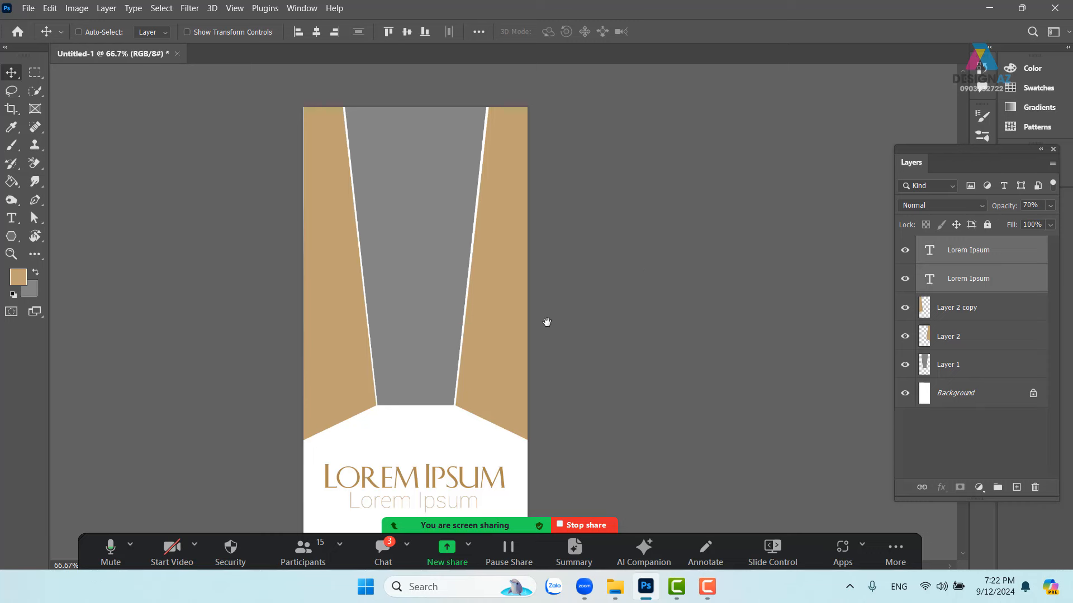
left_click_drag(546, 320, 507, 287)
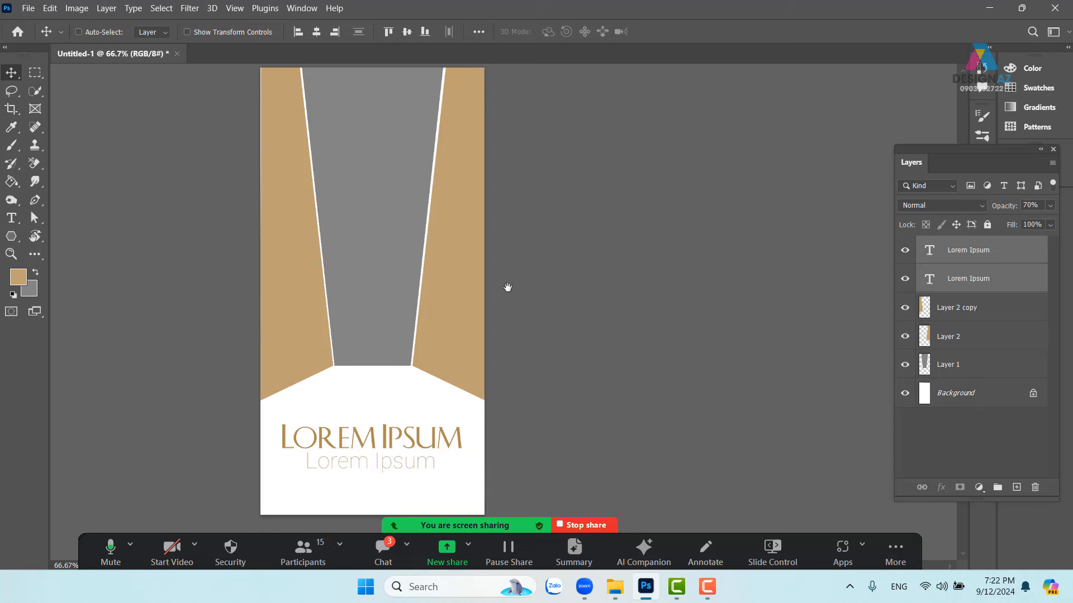
left_click_drag(412, 309, 422, 341)
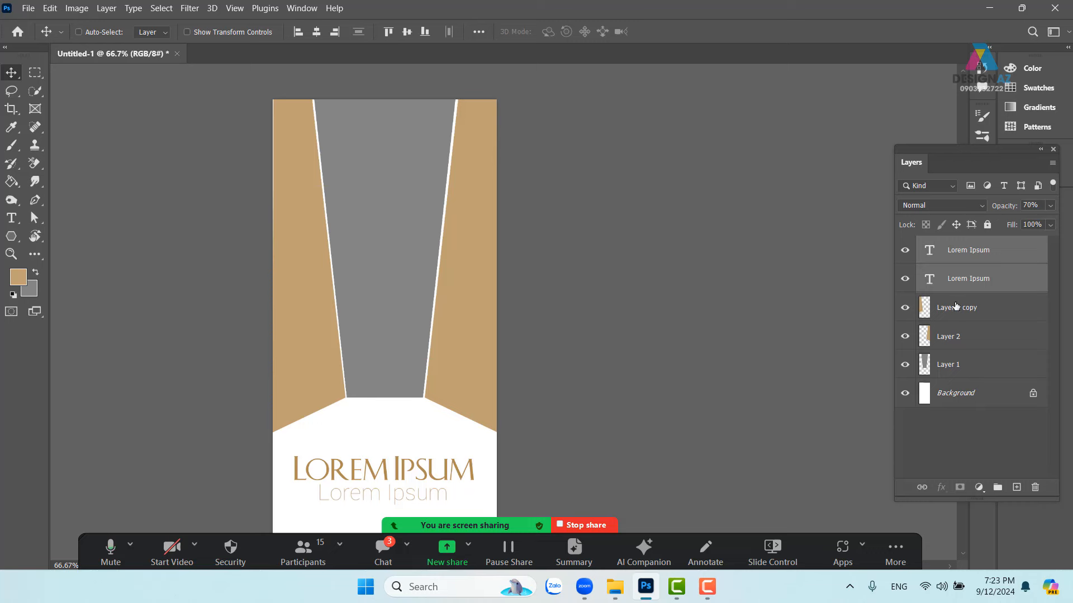
Delete the tapered gray center block and both tan side panel layers.
left_click(992, 314)
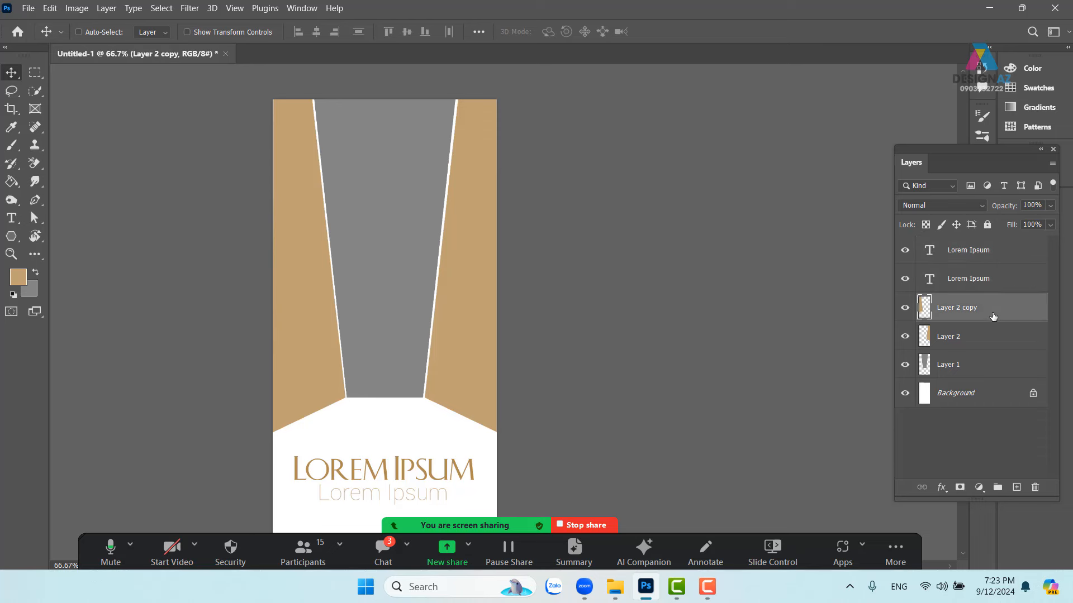
left_click(979, 373, "shift")
key("Delete")
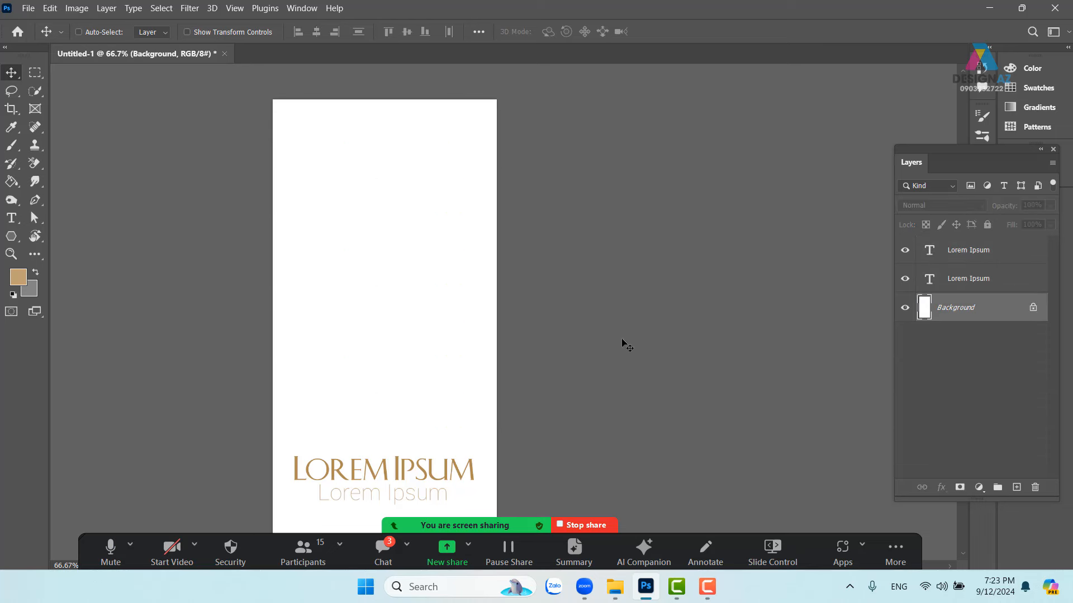
Create a tall tan rectangle on a new layer, centered in the white area above the Lorem Ipsum heading.
left_click_drag(437, 283, 420, 286)
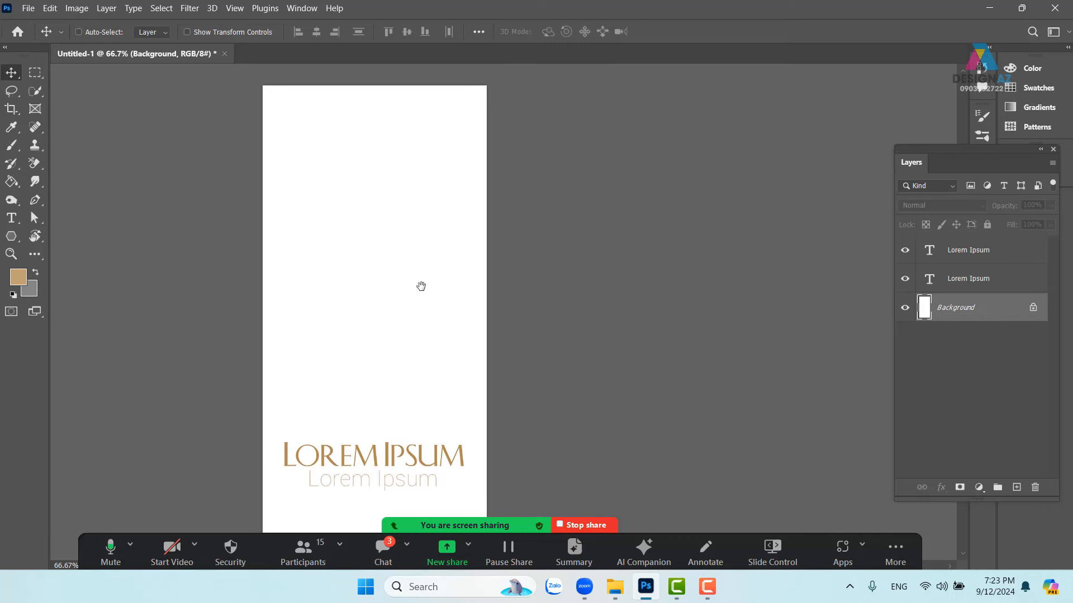
left_click(34, 73)
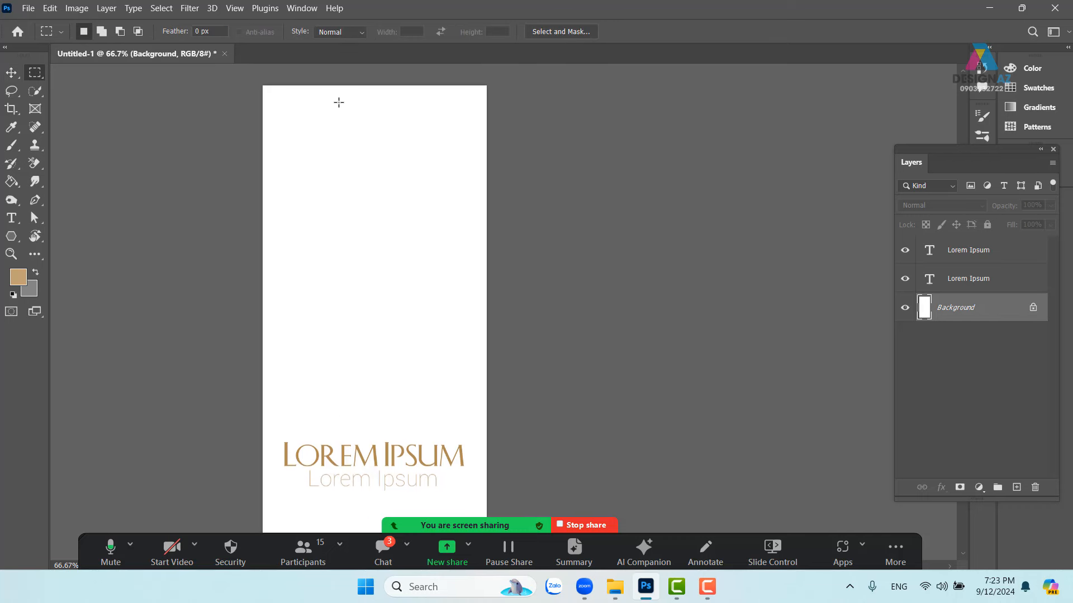
left_click_drag(326, 86, 438, 354)
left_click_drag(410, 277, 406, 311)
left_click(1016, 487)
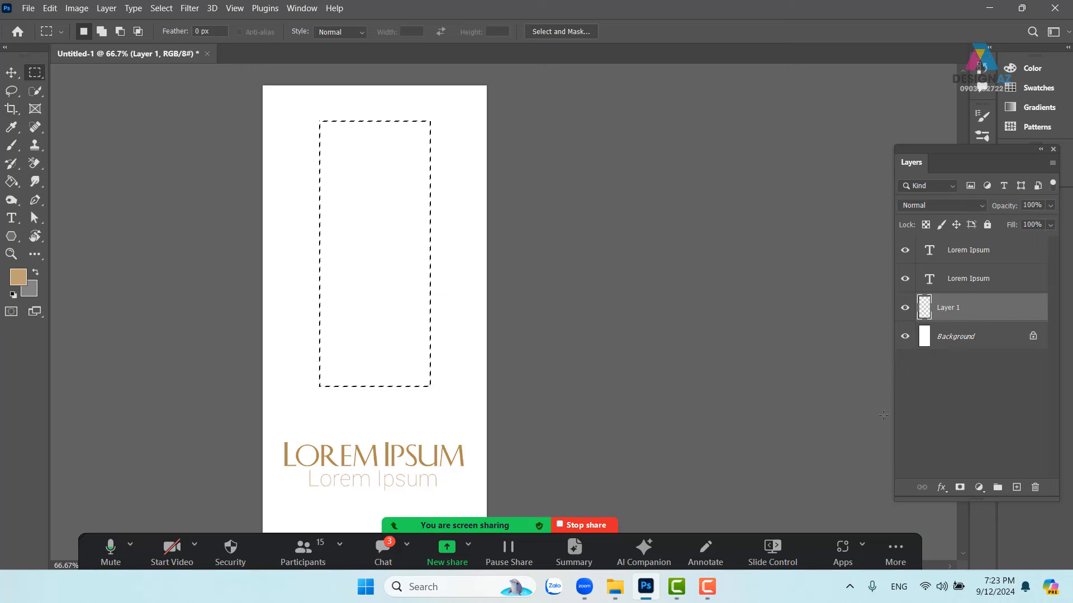
key("alt+BackSpace")
key("v")
key("ctrl+d")
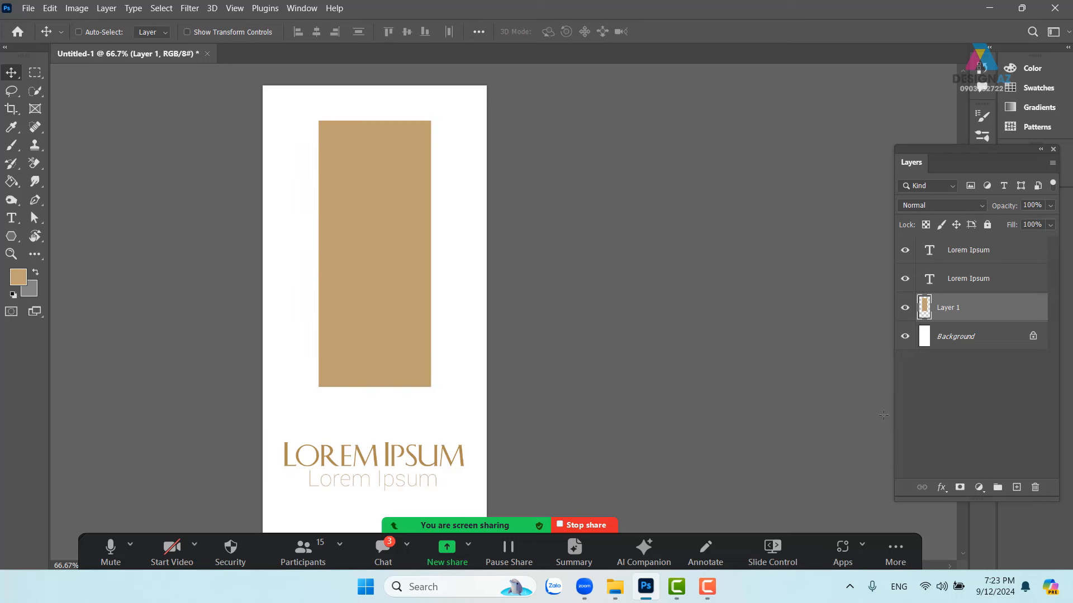
Duplicate the tan rectangle to its right with a thin gap, lock the copy's transparent pixels, and fill it with the gray background color.
right_click(403, 226)
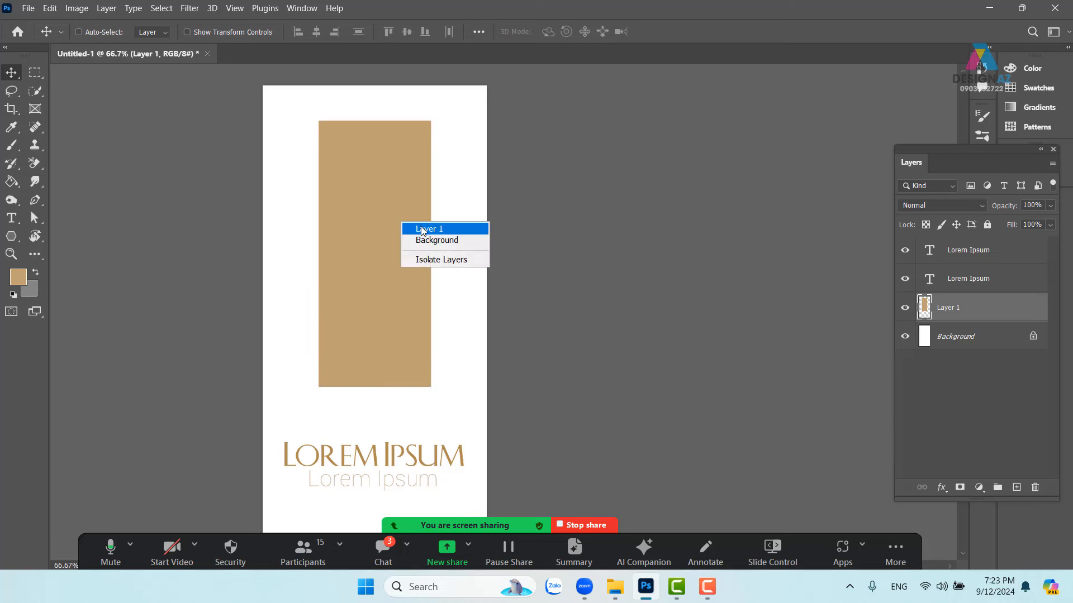
left_click(413, 228)
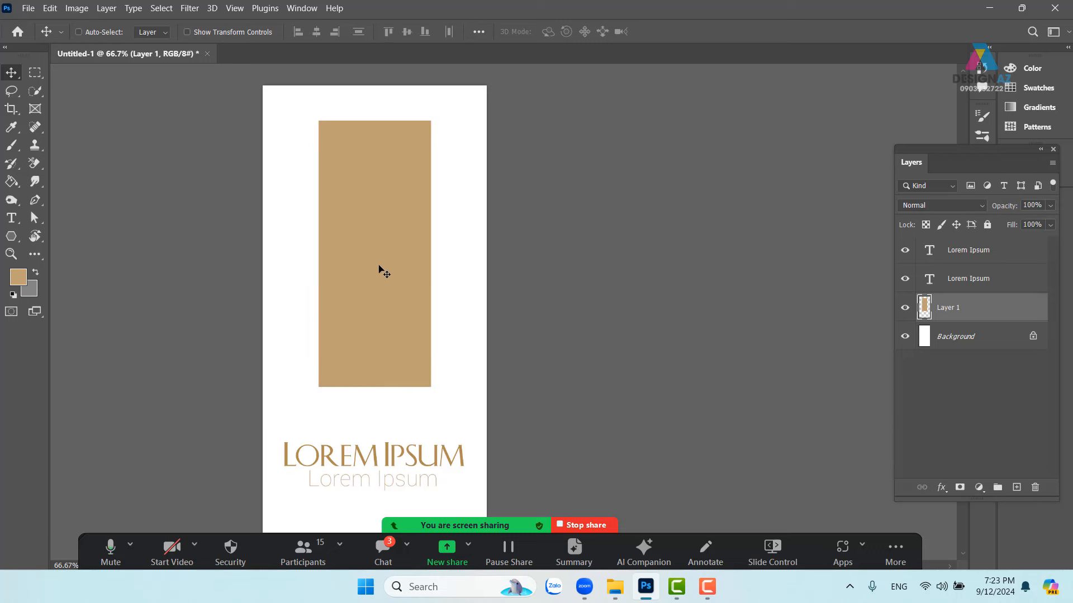
left_click_drag(380, 270, 495, 271, "alt")
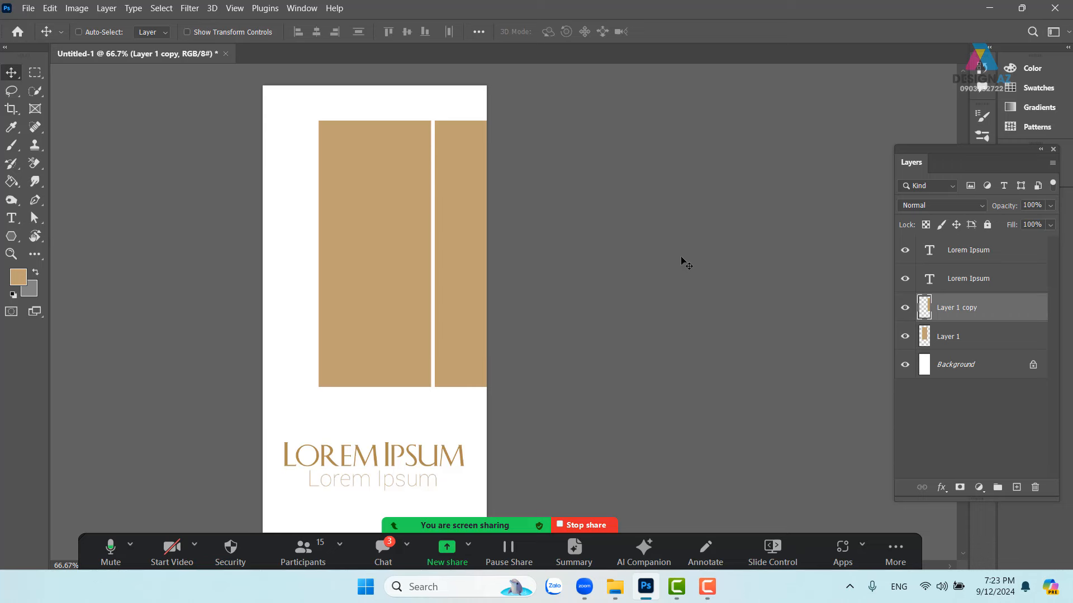
left_click(926, 226)
key("ctrl+BackSpace")
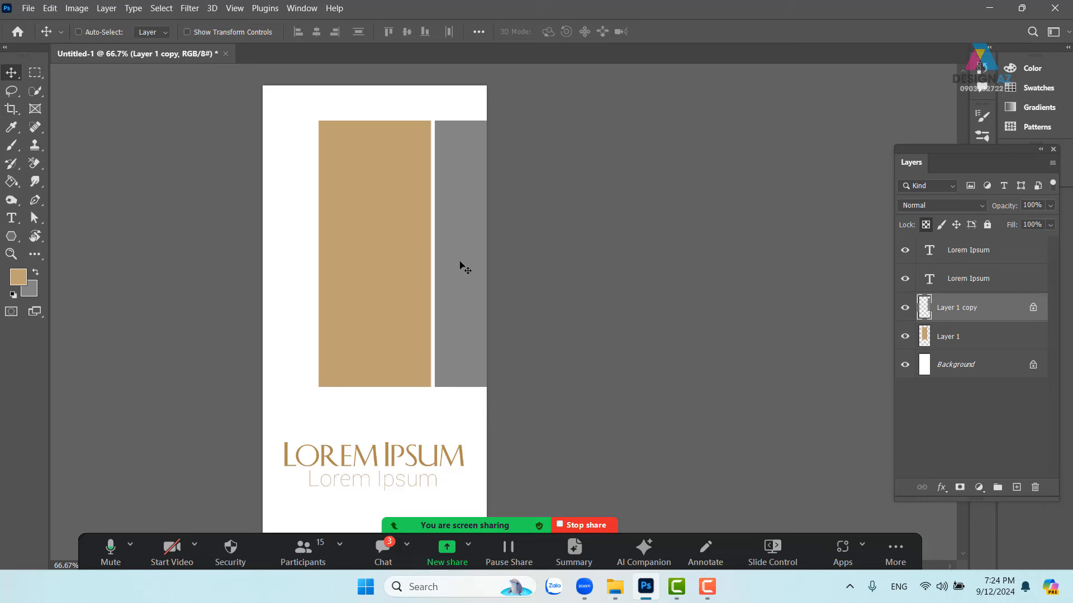
Apply a perspective transform to the gray copy so its left edge is shorter than its right edge.
key("ctrl+t")
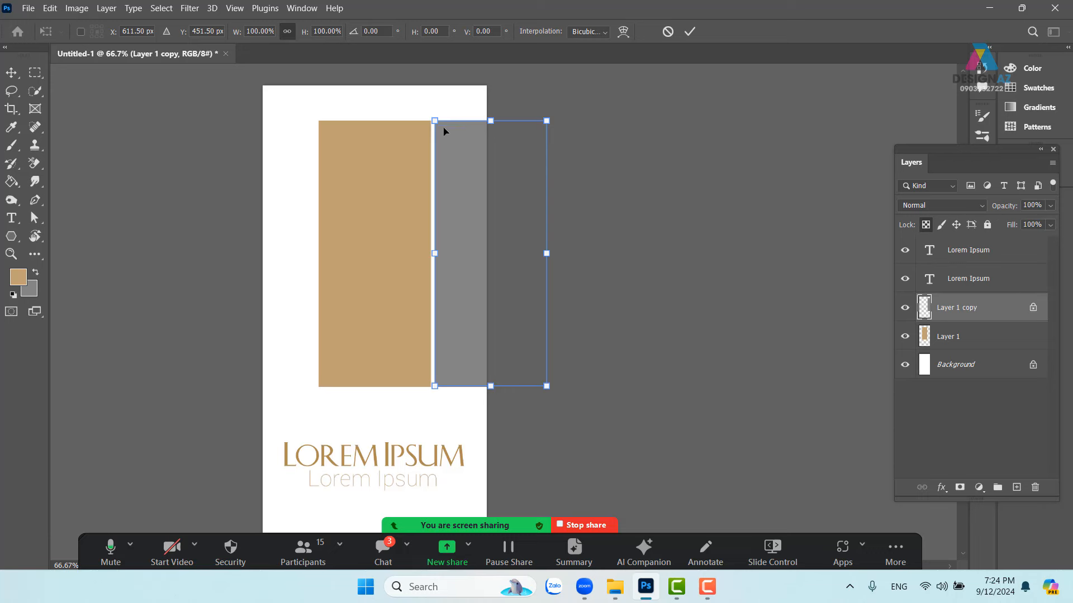
left_click_drag(436, 125, 443, 158)
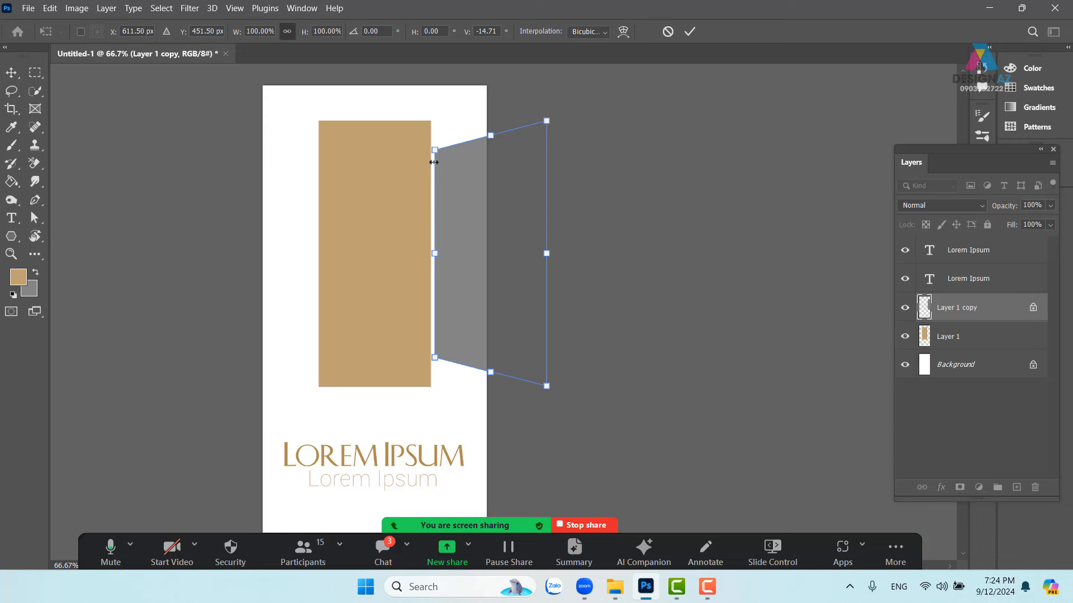
key("alt+shift")
mouse_move(547, 256)
left_mouse_down()
mouse_move(521, 259)
mouse_move(546, 254)
left_mouse_up()
key("ctrl+z")
key("Return")
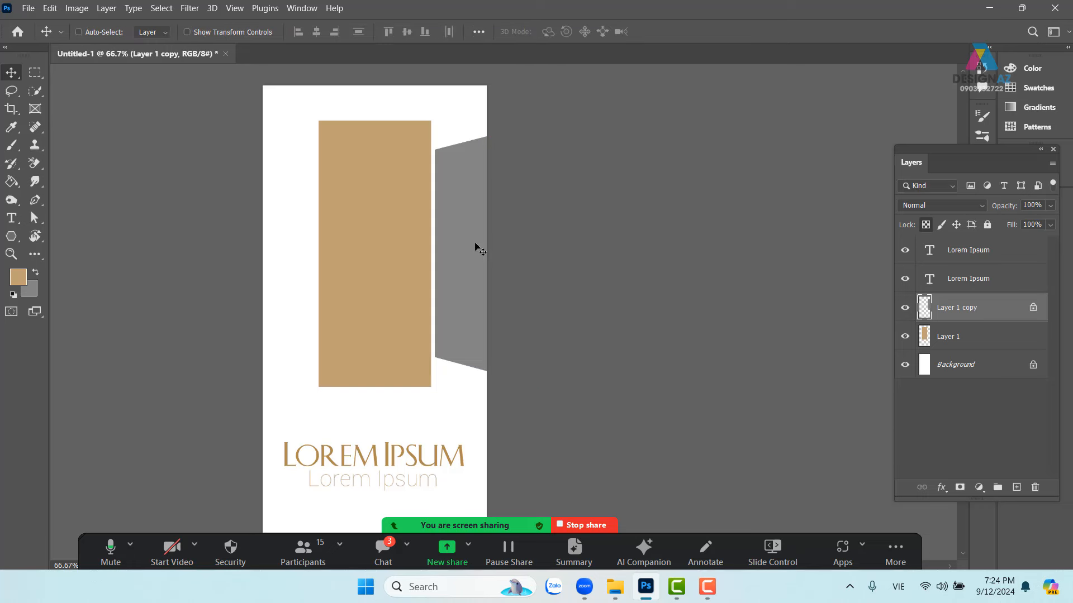
Narrow the gray panel to fit against the canvas's right edge and duplicate it to the left side.
mouse_move(479, 246)
left_mouse_down()
mouse_move(426, 255)
mouse_move(463, 257)
left_mouse_up()
key("ctrl+t")
left_click_drag(546, 254, 321, 277)
key("Return")
Flip the left gray duplicate horizontally and place it flush with the canvas's left edge.
key("ctrl+t")
right_click(320, 271)
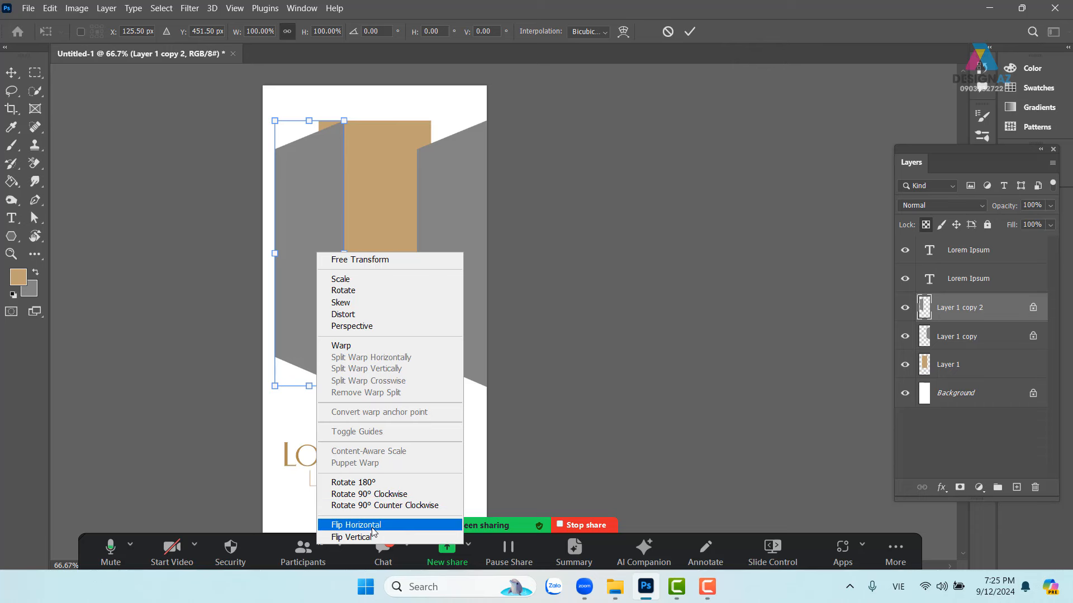
left_click(374, 530)
left_click_drag(335, 339, 312, 342)
key("Return")
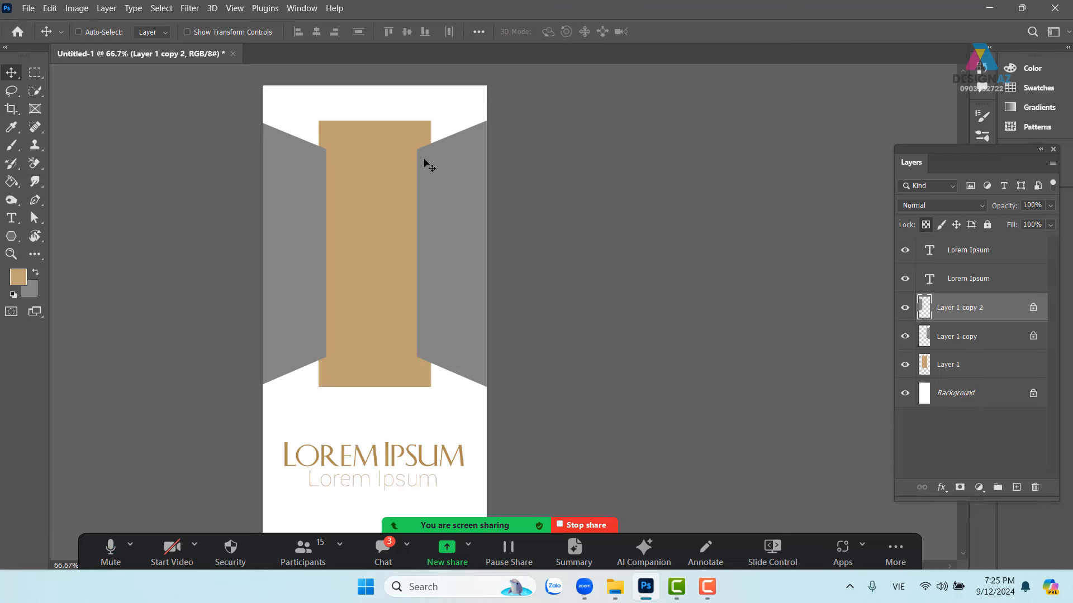
Delete both gray side panels and the tan rectangle between them.
right_click(448, 224)
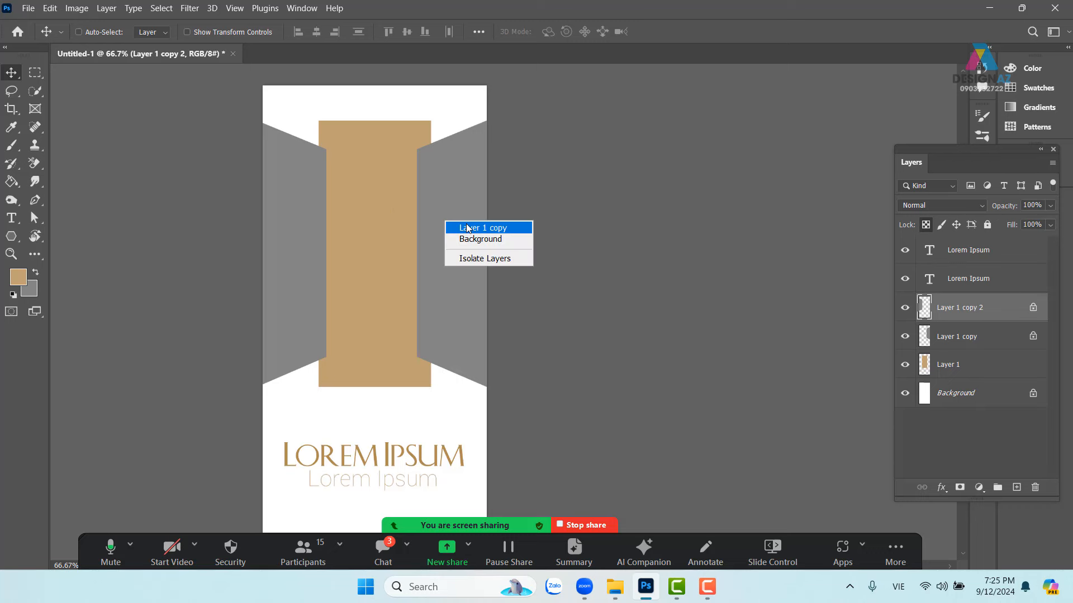
left_click(466, 227)
key("Delete")
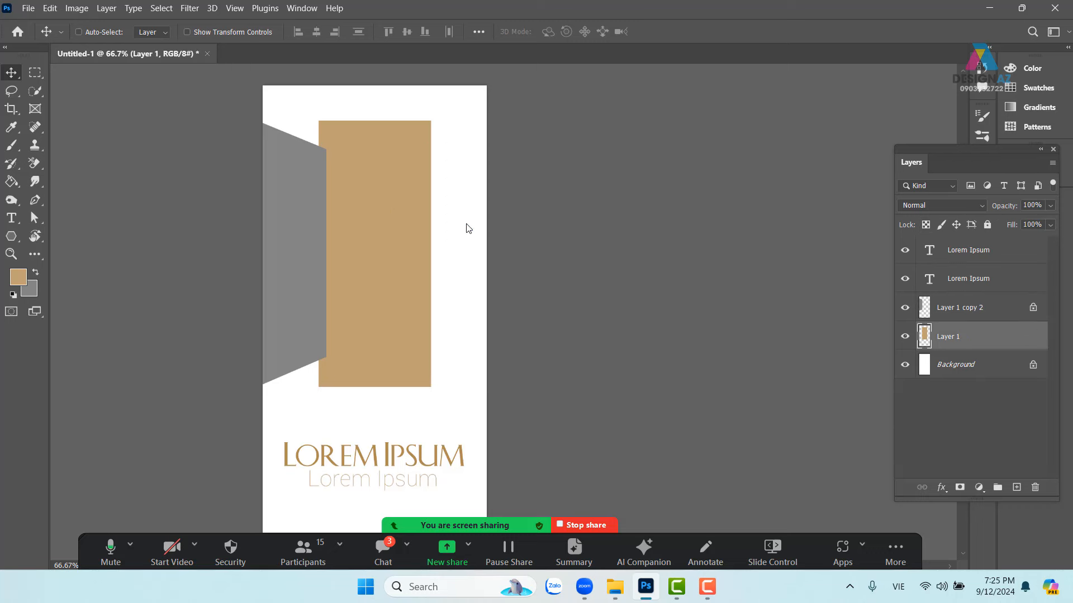
right_click(426, 224)
left_click(441, 228)
key("Delete")
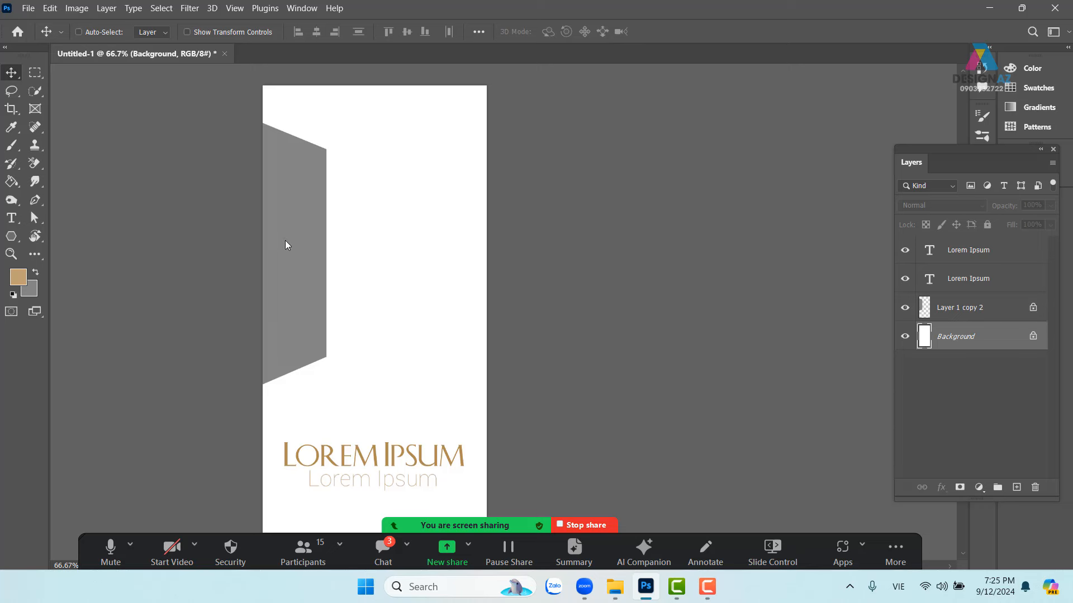
right_click(285, 240)
left_click(313, 244)
key("Delete")
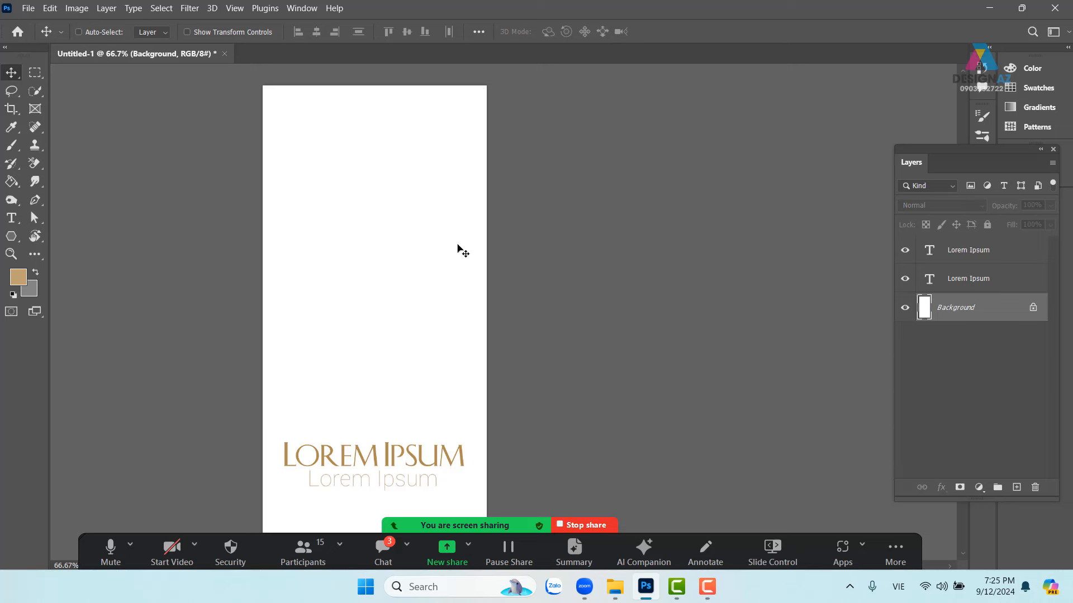
Show the guides and fill the upper two rows with the gray background color on a new layer.
key("ctrl+semicolon")
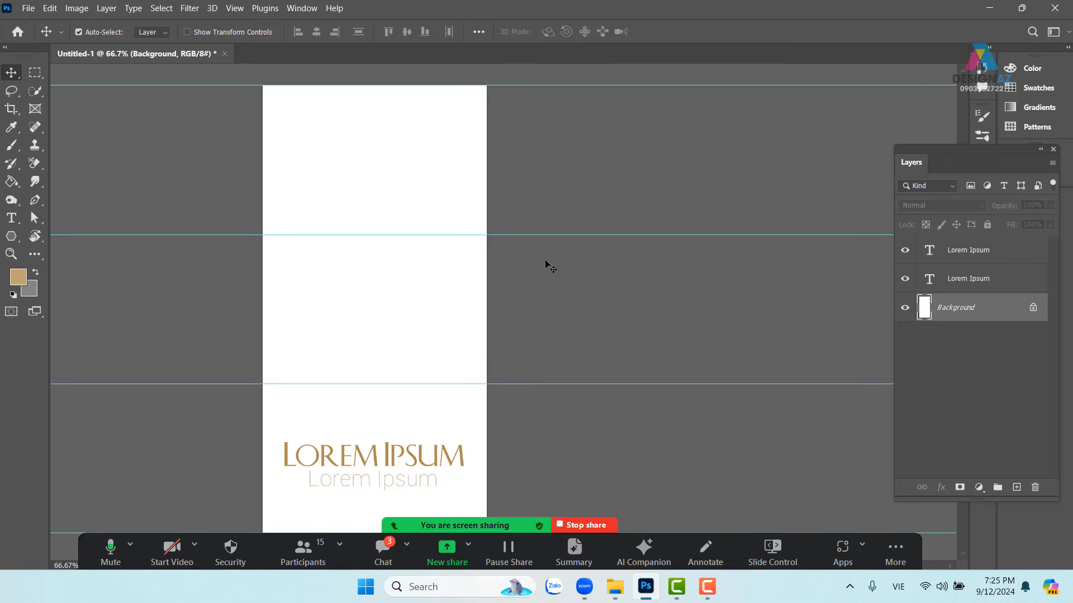
left_click(37, 73)
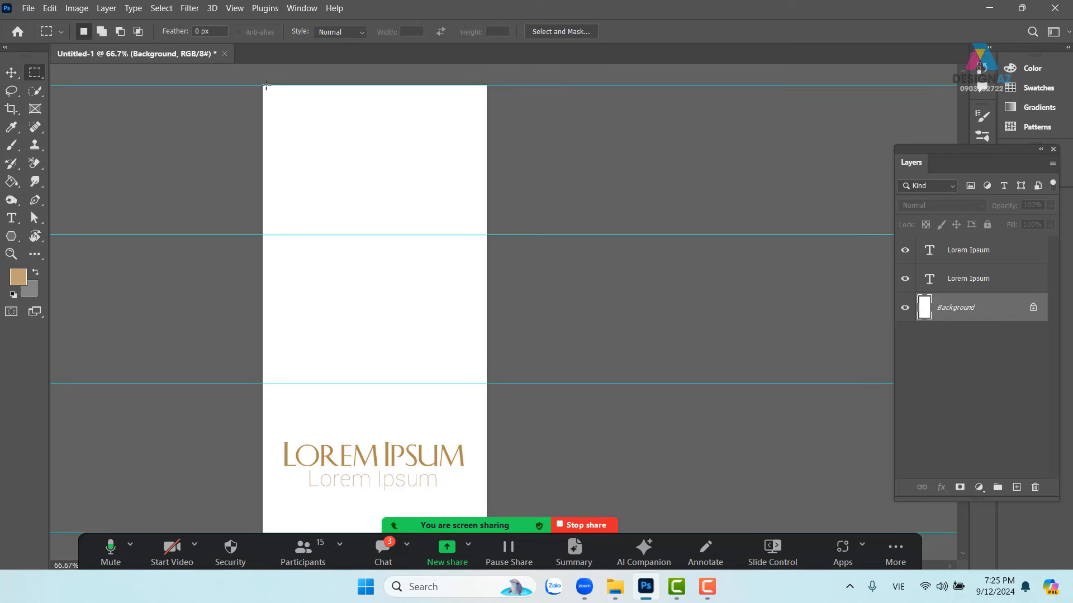
left_click_drag(262, 85, 534, 386)
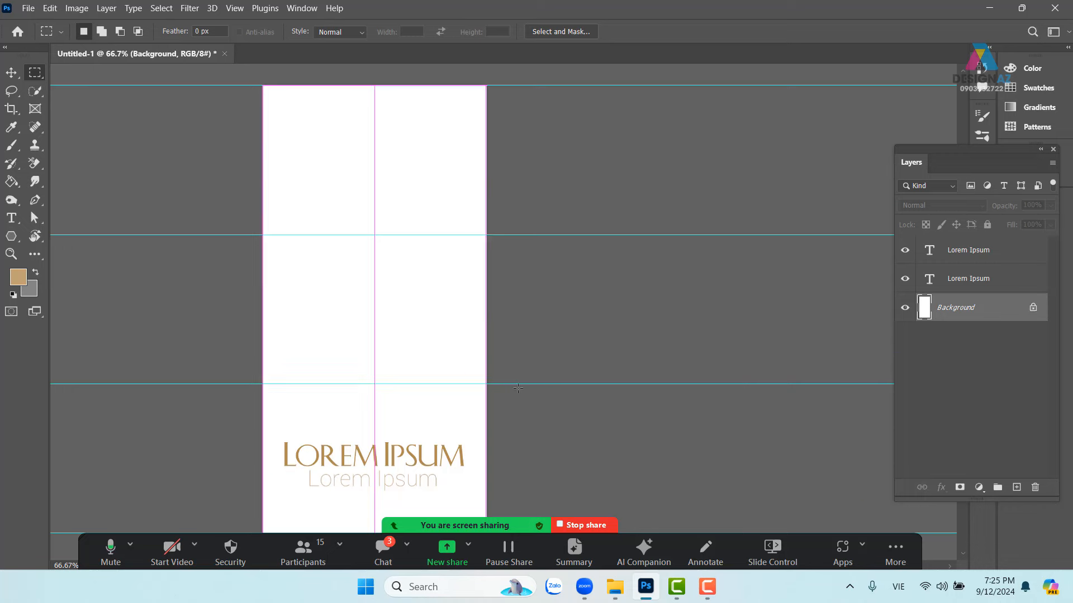
scroll(457, 355, "down", 3)
scroll(382, 330, "up", 3)
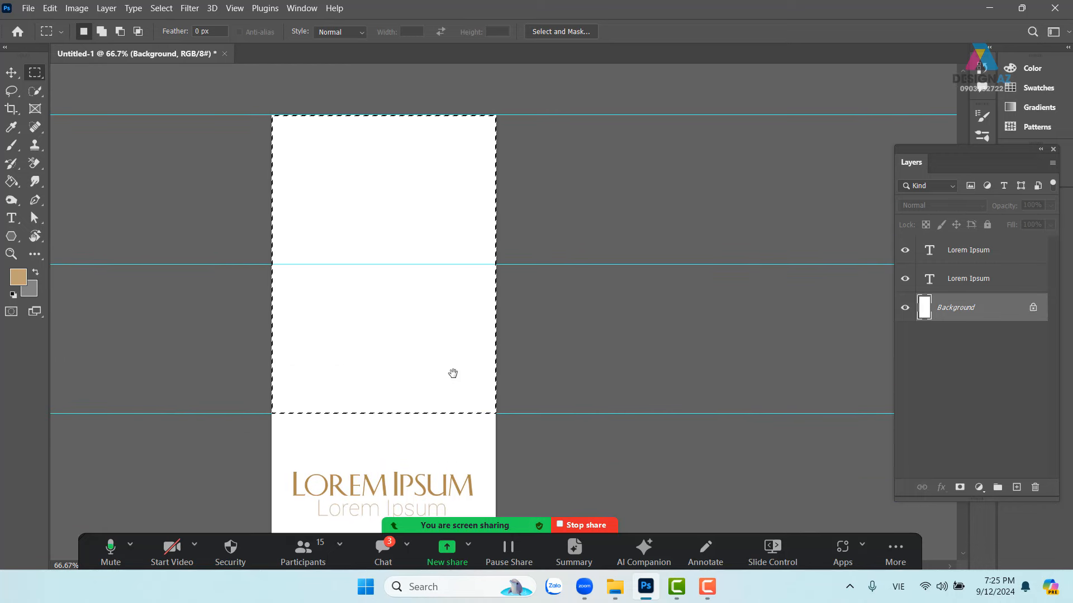
left_click(1016, 487)
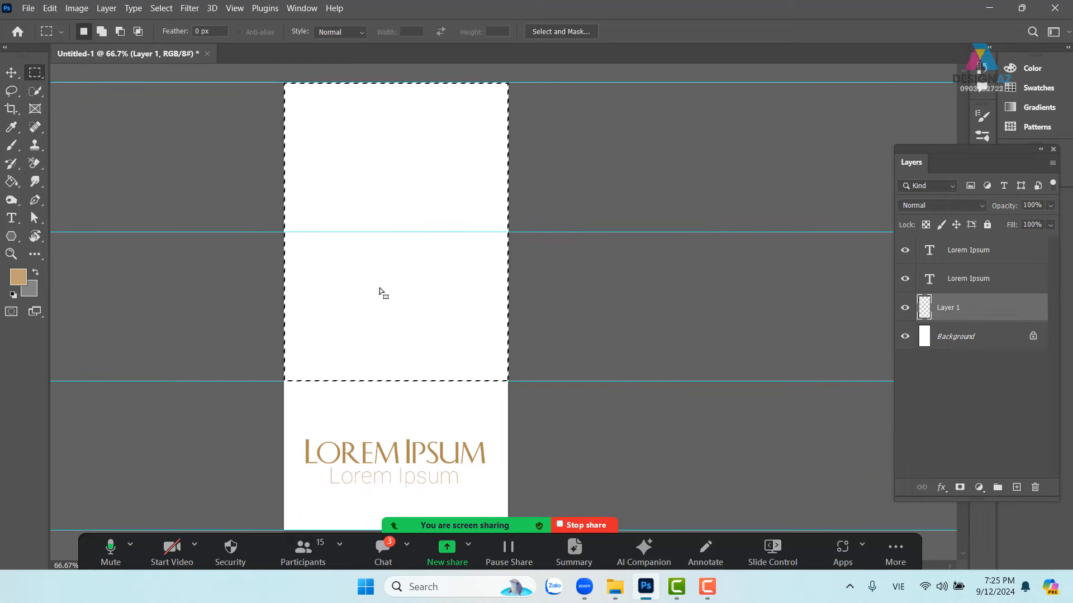
key("ctrl+BackSpace")
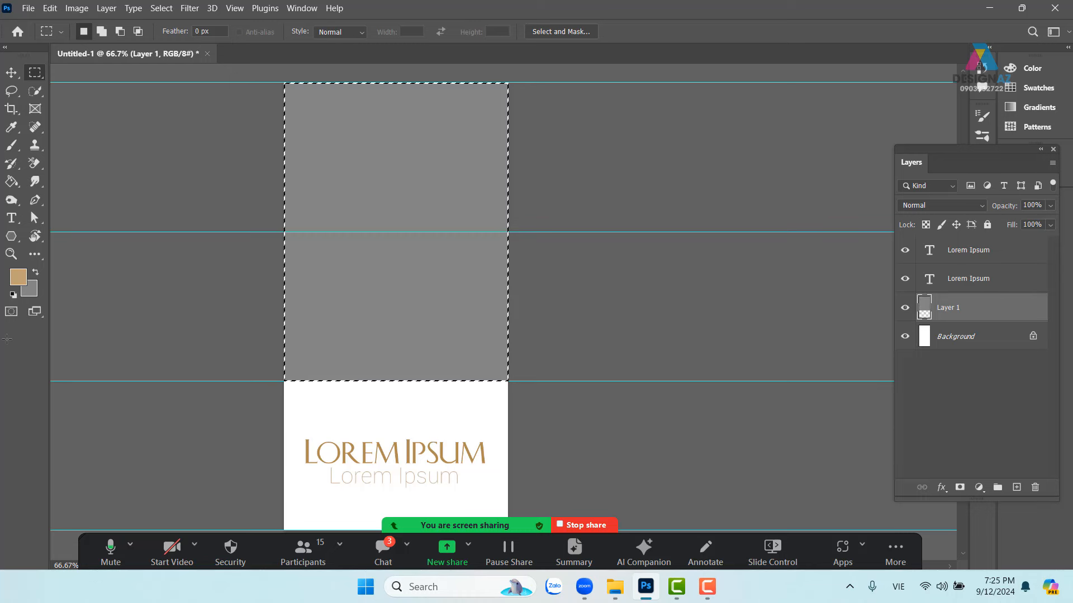
key("ctrl+d")
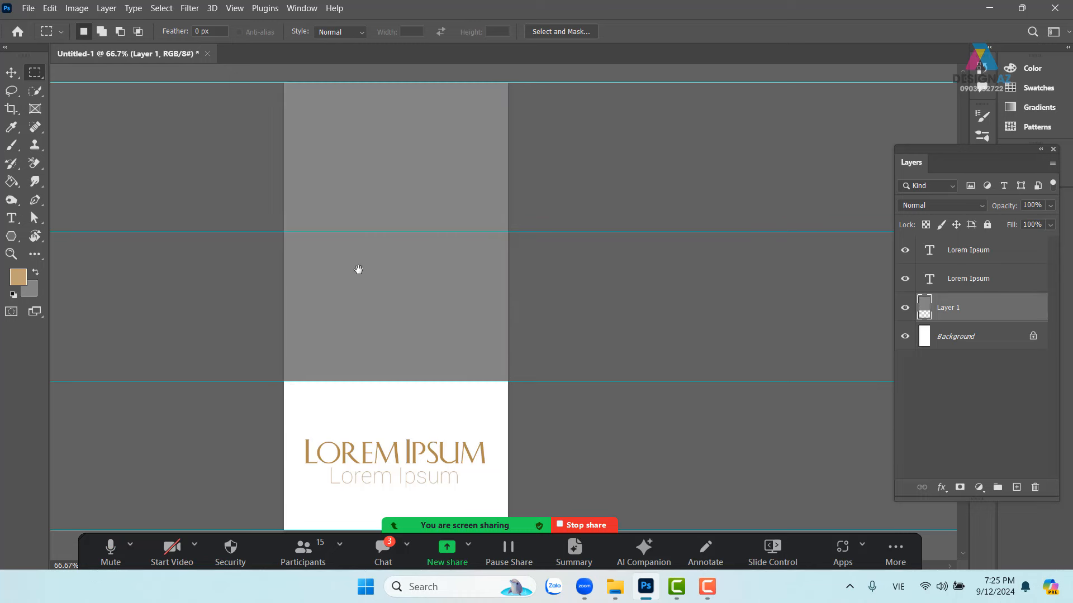
Warp the gray block with the Arch style at a 50% bend to curve its lower edge upward.
left_click_drag(359, 271, 340, 294)
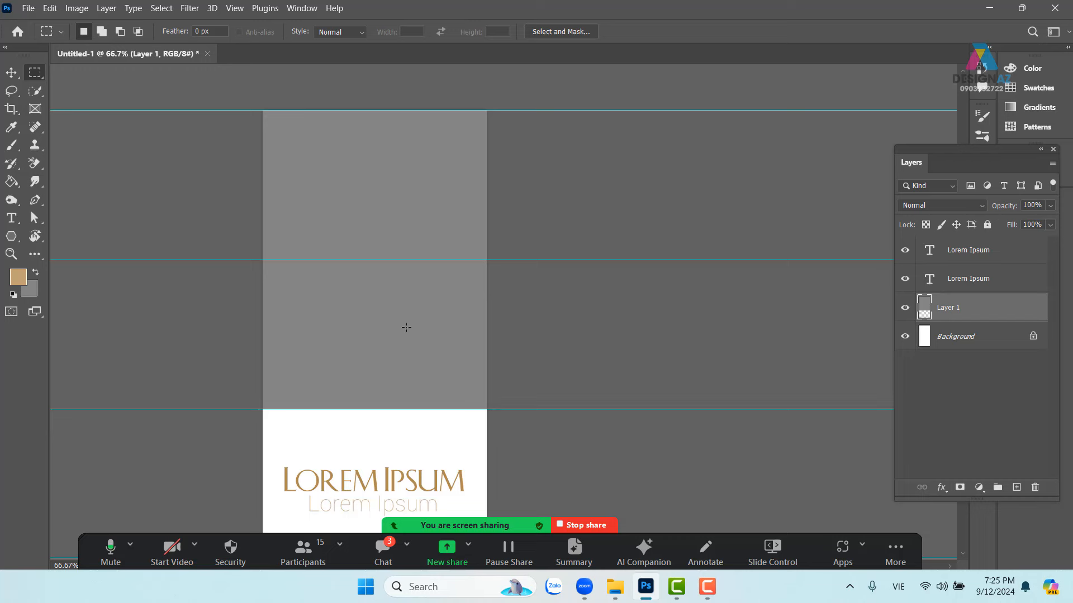
key("ctrl+t")
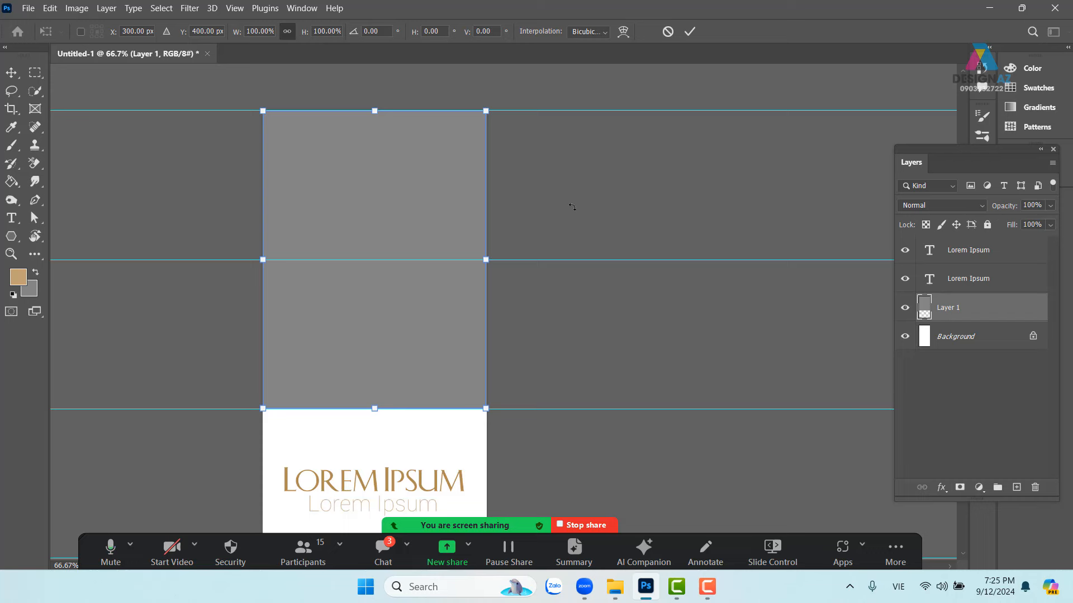
left_click(625, 35)
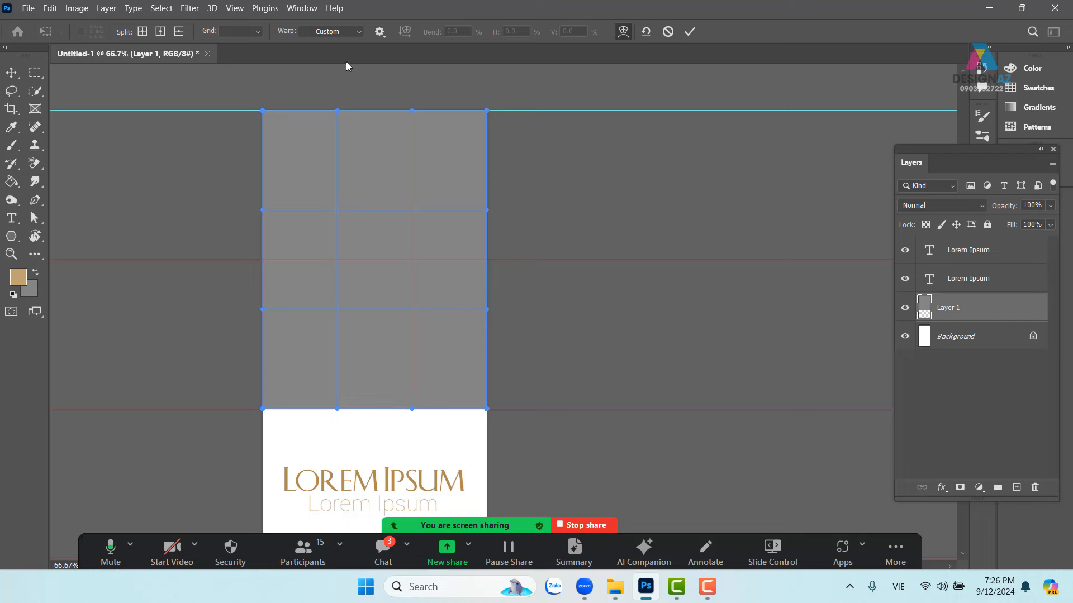
left_click(357, 32)
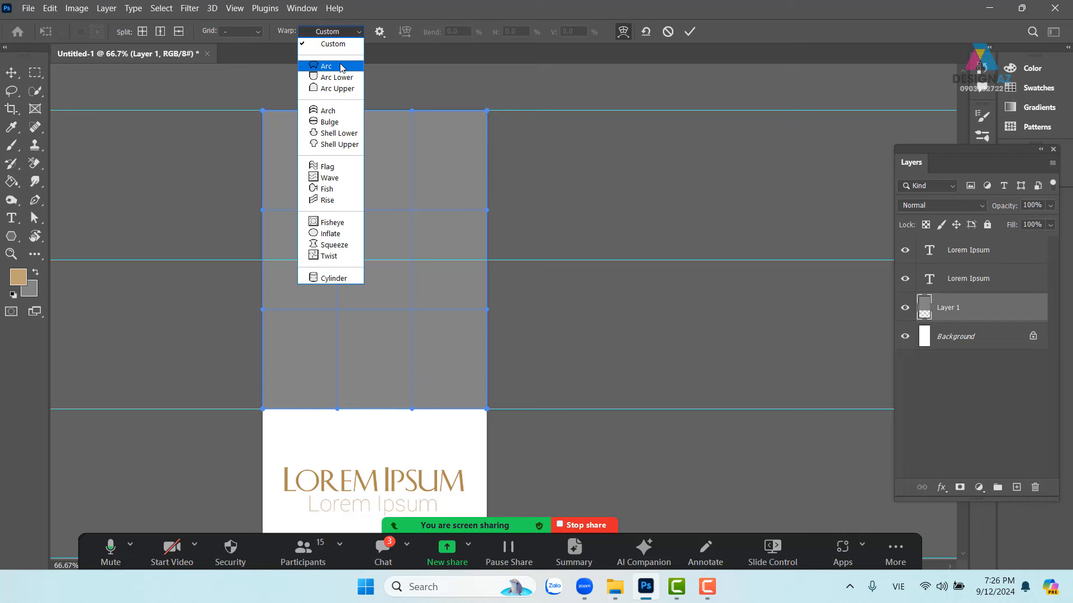
left_click(331, 114)
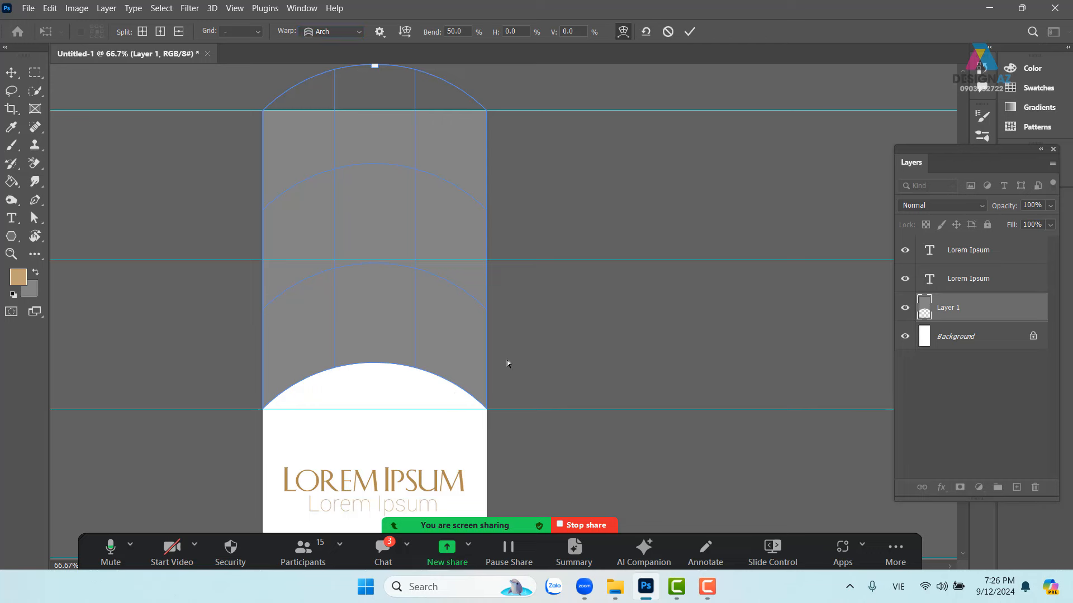
left_click(690, 33)
left_click_drag(549, 305, 553, 259)
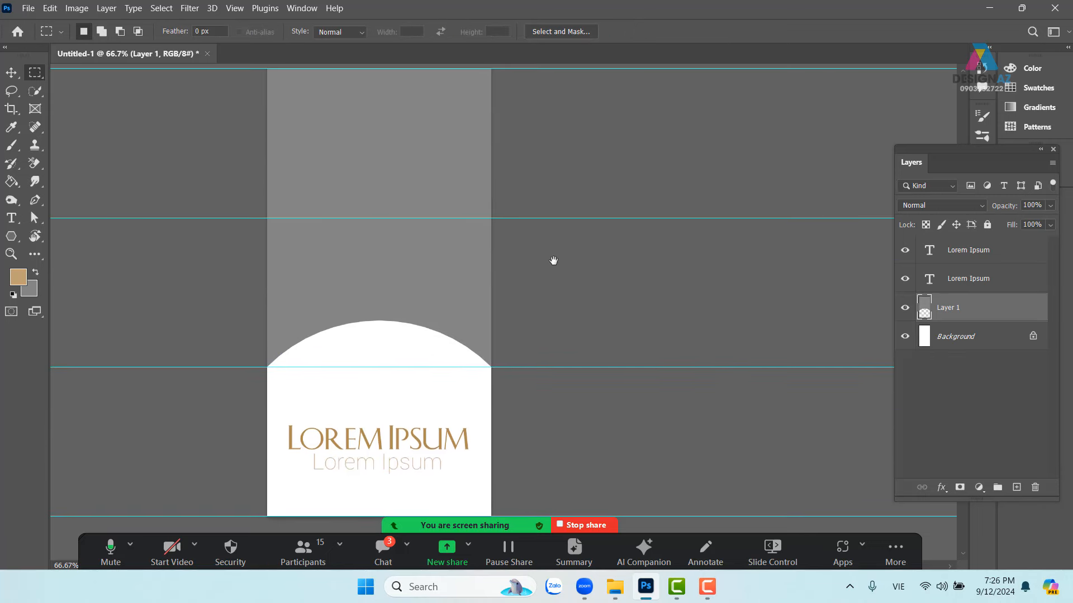
Fill a tan square at the canvas's left edge above the lower guide on a new layer, and duplicate it twice into a row of three.
right_click(37, 78)
left_click(67, 76)
left_click_drag(267, 293, 357, 370)
left_click(1017, 488)
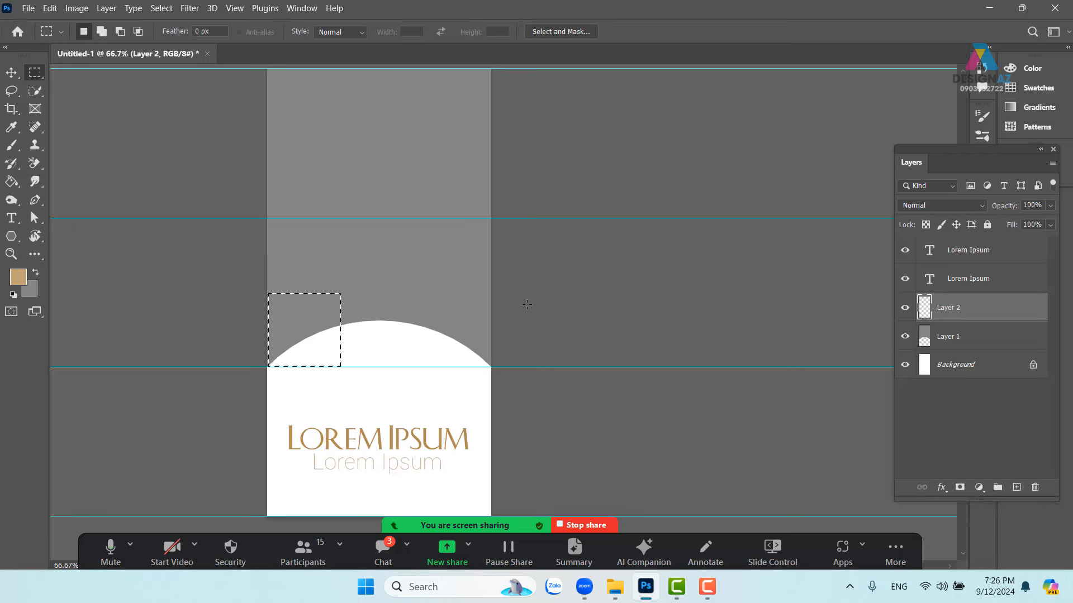
key("alt+BackSpace")
key("ctrl+d")
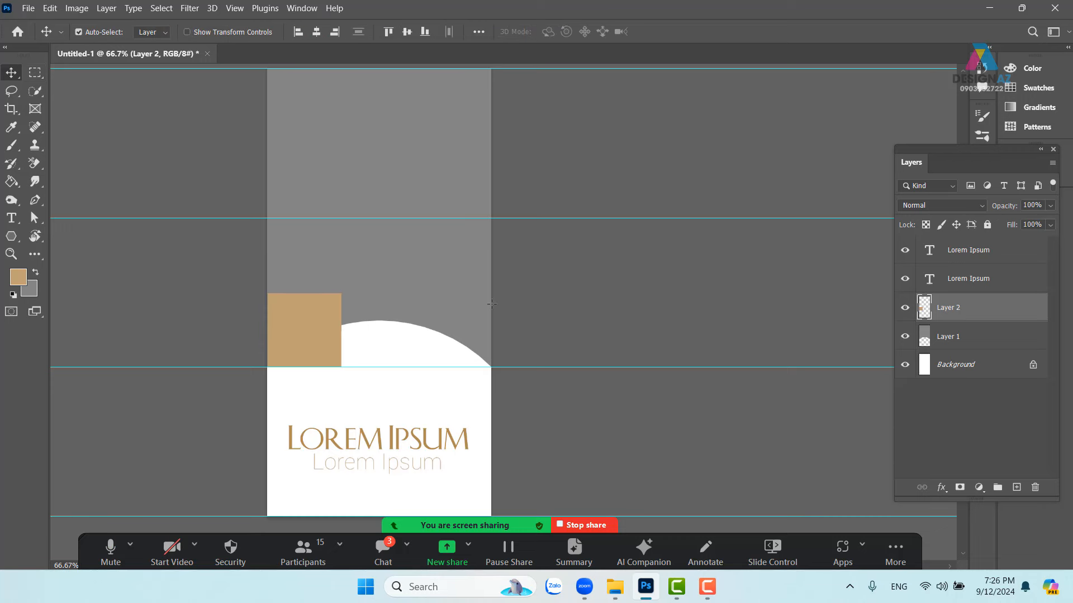
key("v")
left_click_drag(328, 335, 475, 344)
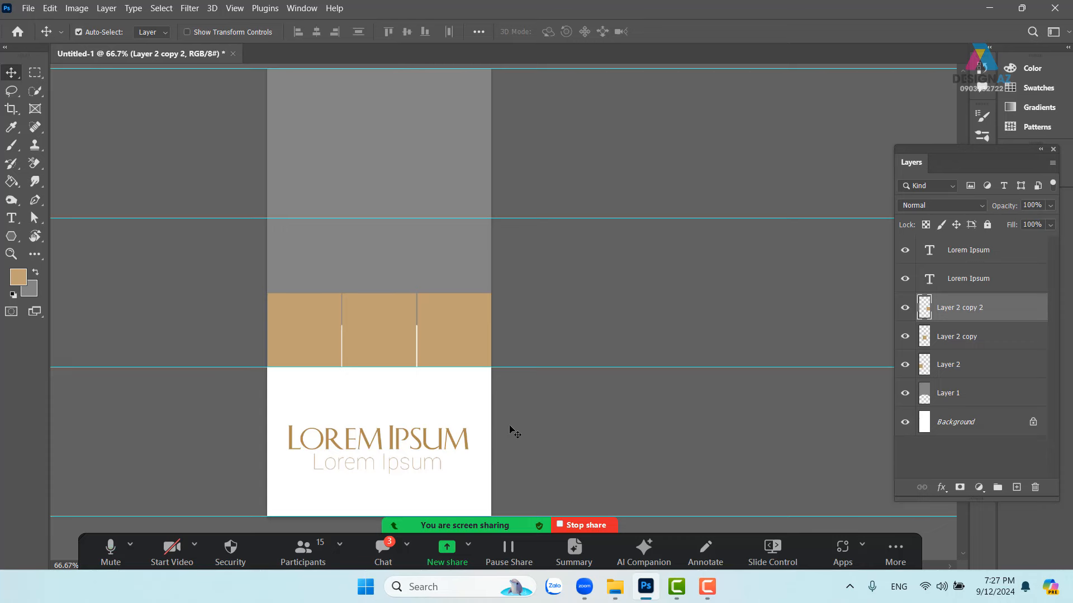
Select the three tan squares together and try a free transform on them.
key("ctrl+plus")
key("ctrl+plus")
left_click_drag(248, 380, 523, 268)
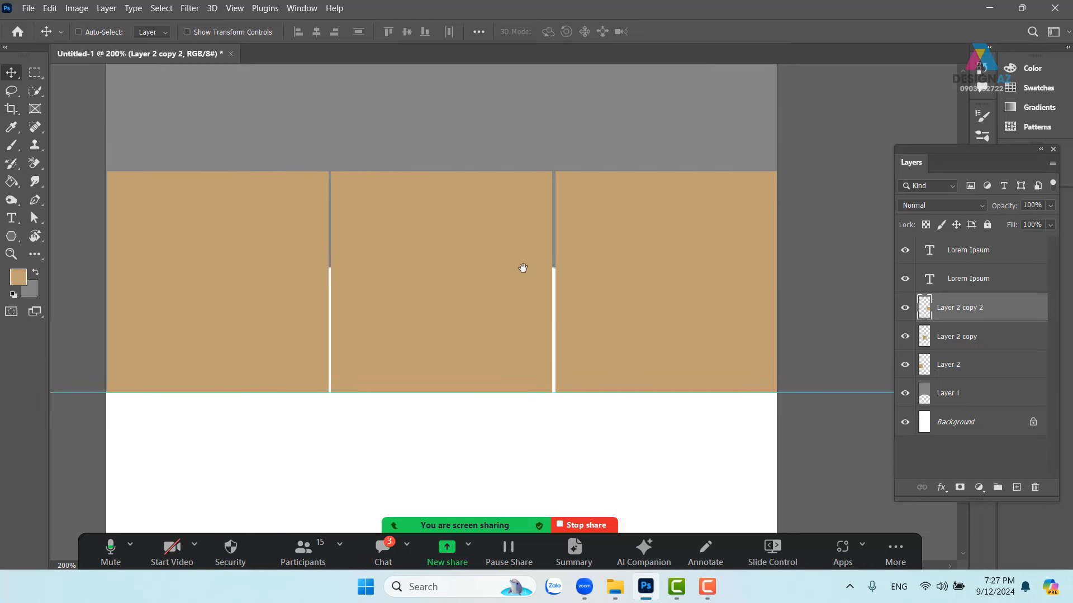
right_click(674, 266)
left_click(687, 271)
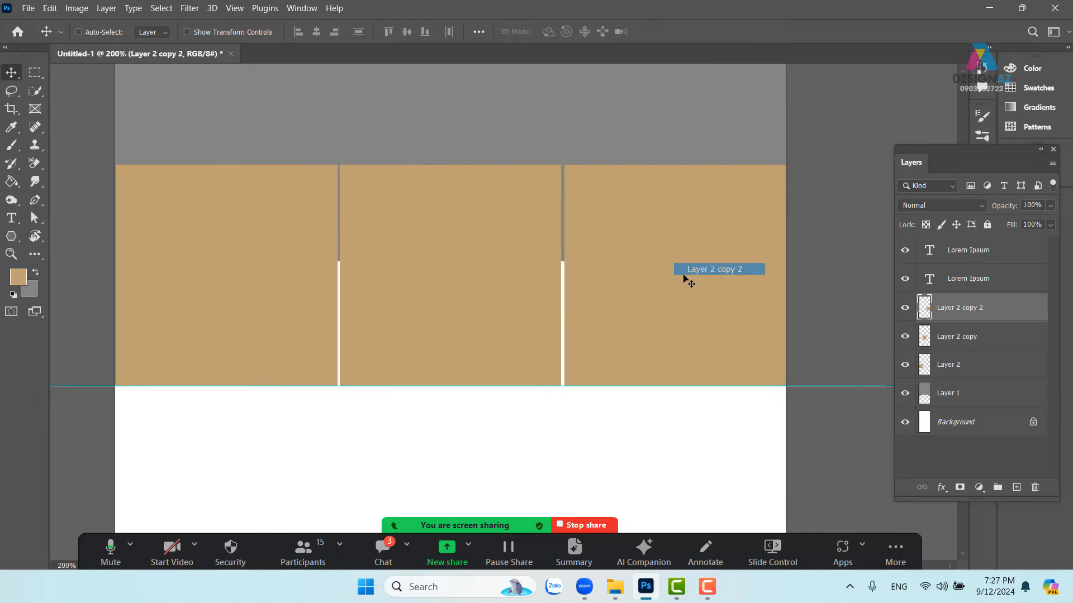
right_click(510, 262)
left_click(525, 267)
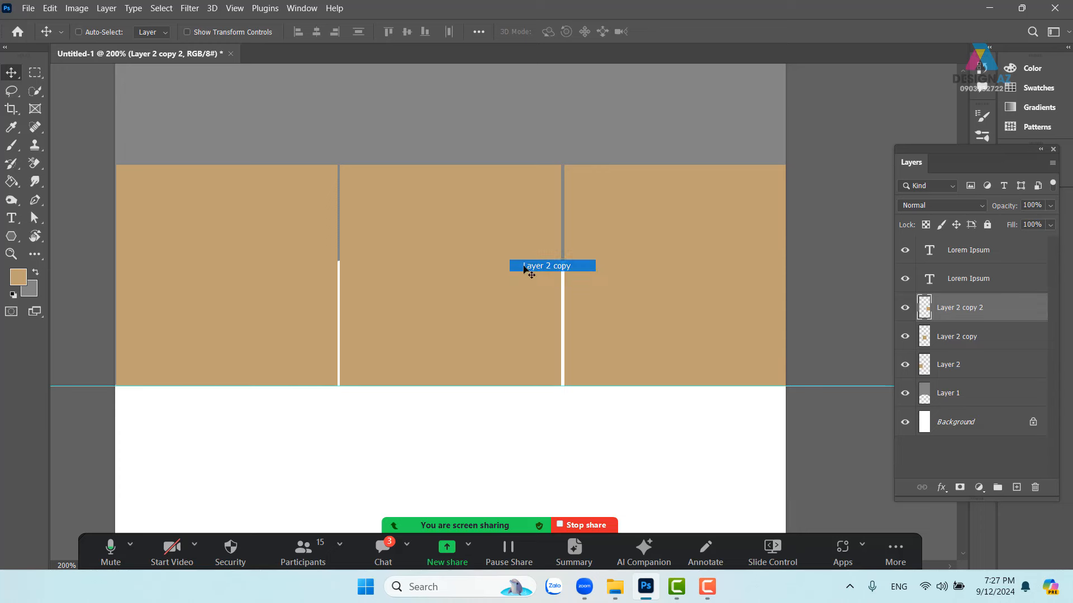
right_click(287, 258)
left_click(297, 262, "shift")
left_click_drag(631, 274, 607, 275)
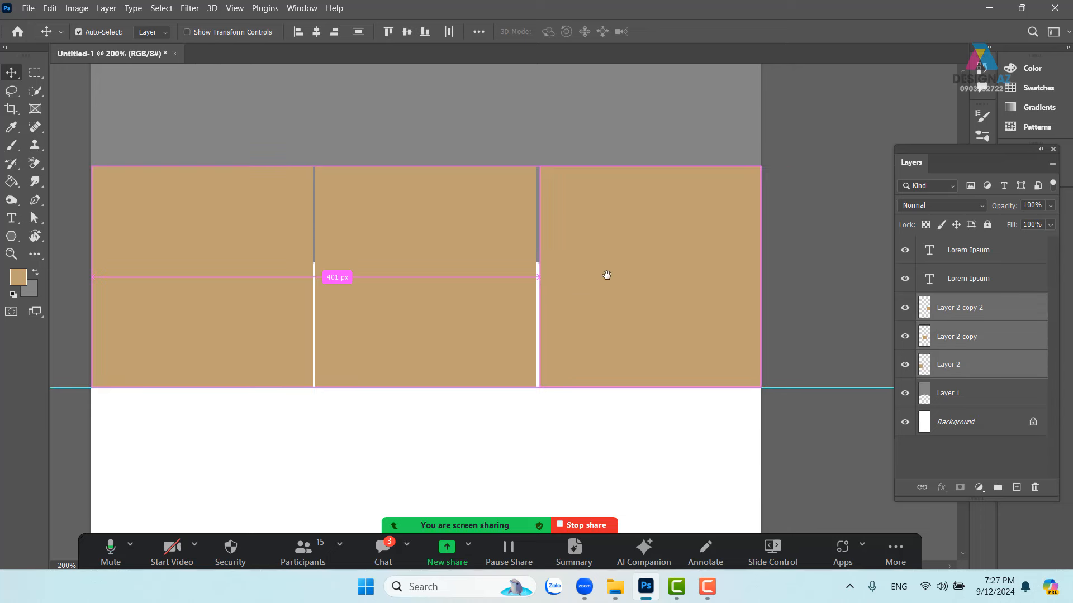
key("ctrl+t")
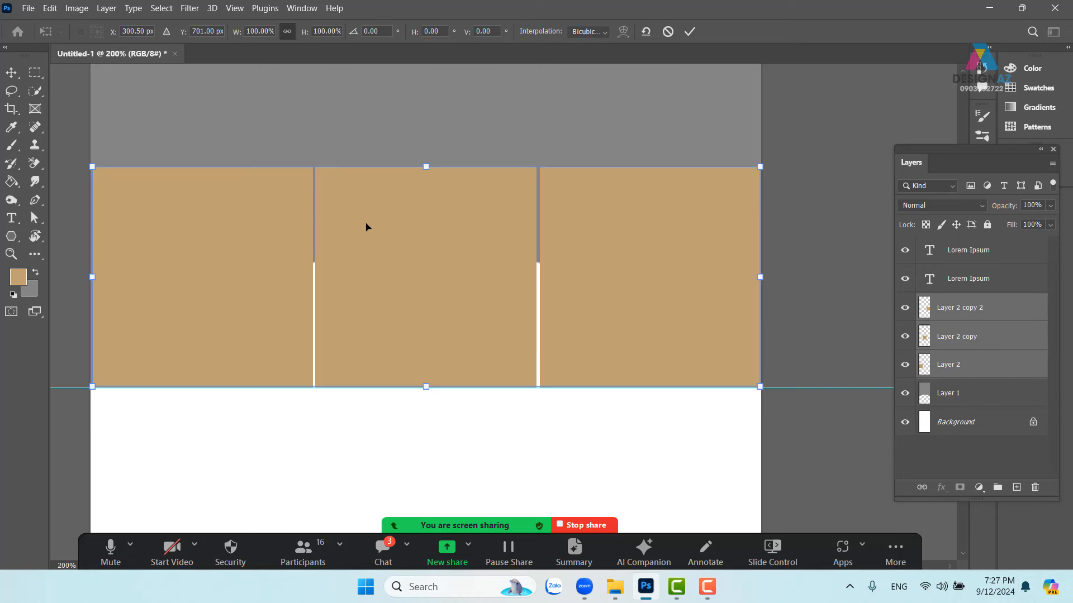
key("Return")
Try grouping the three tan squares for a free transform, and ungroup them.
key("ctrl")
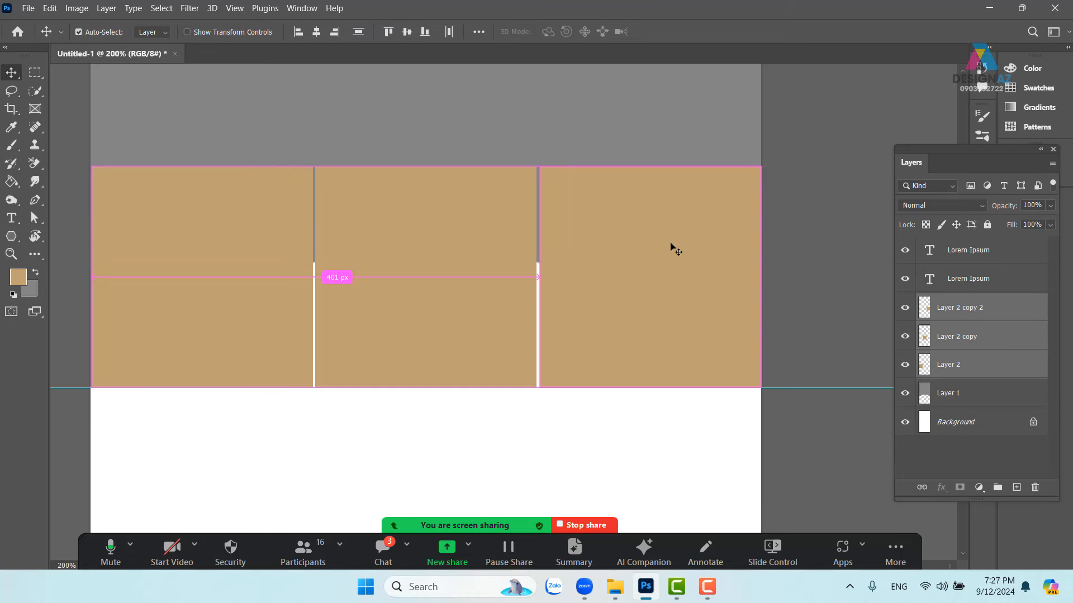
key("ctrl+g")
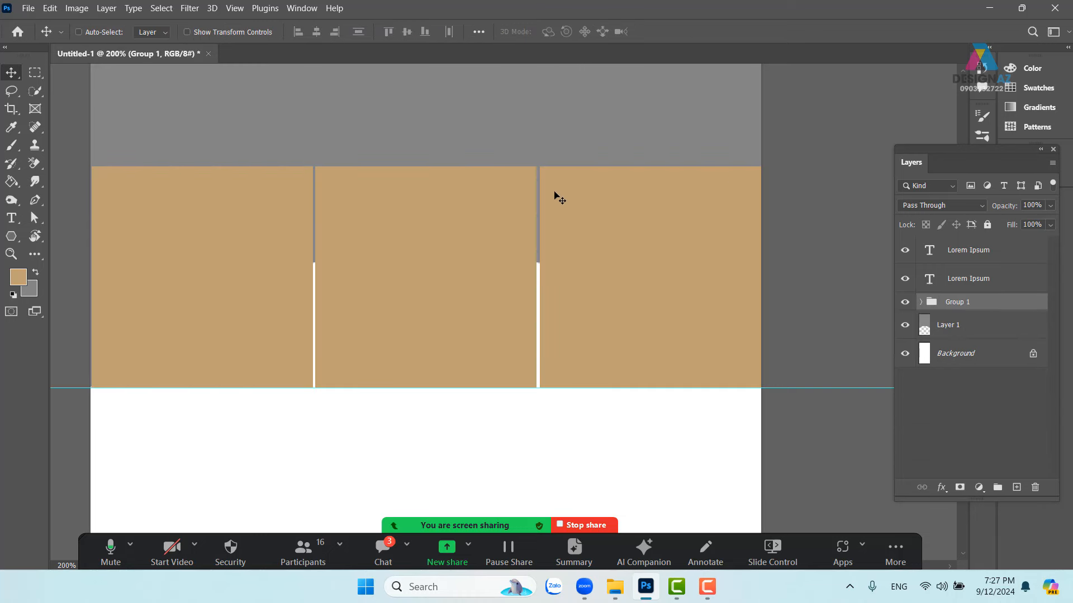
key("ctrl+t")
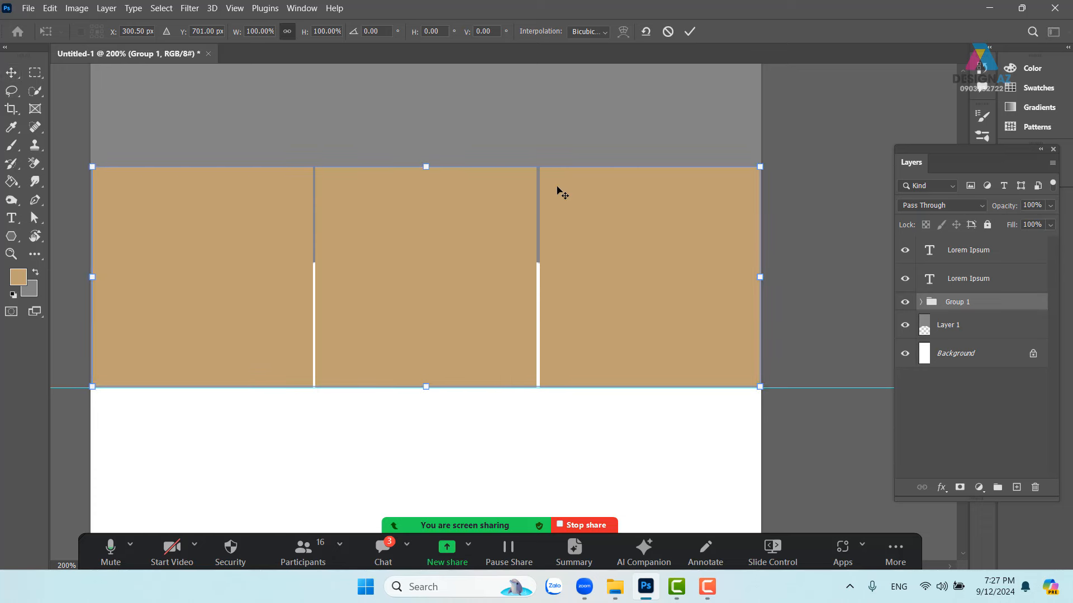
key("Escape")
key("ctrl+shift+g")
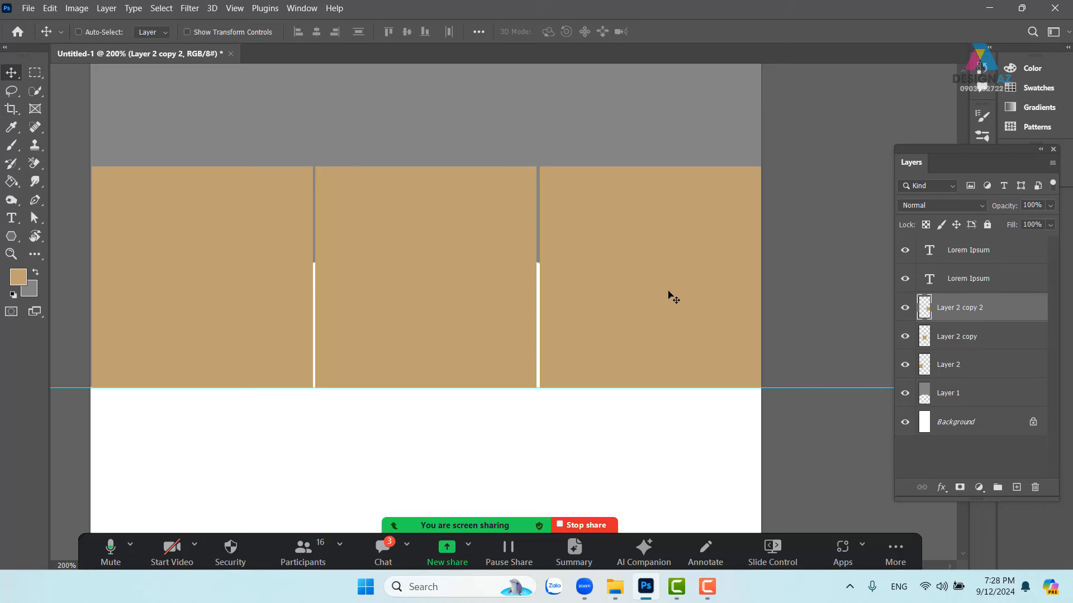
Select all three tan square layers and convert them to one smart object.
right_click(273, 279)
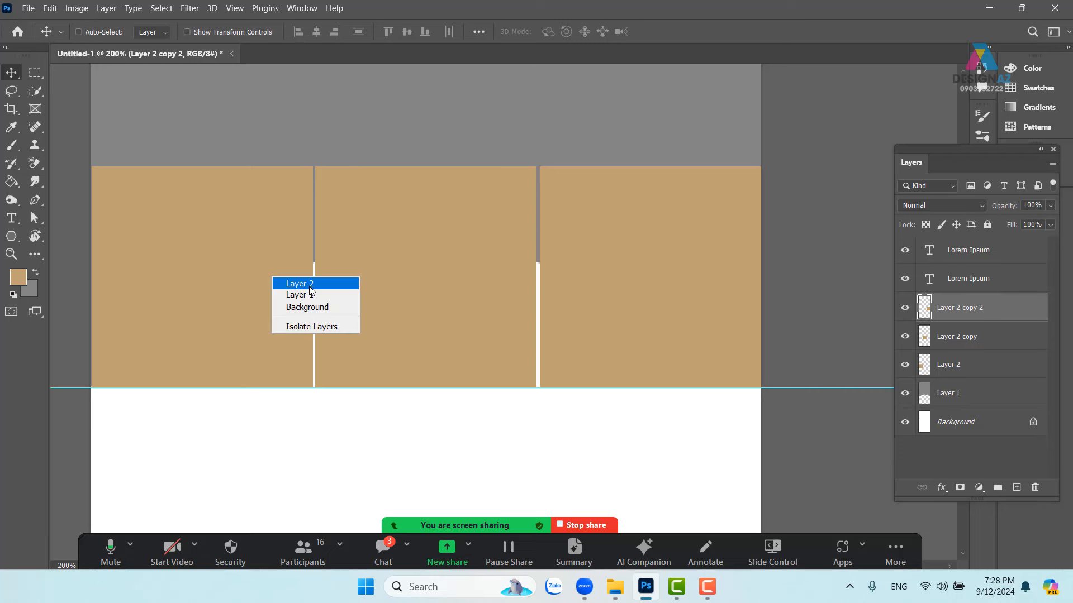
left_click(311, 285)
right_click(407, 273)
left_click(436, 276, "shift")
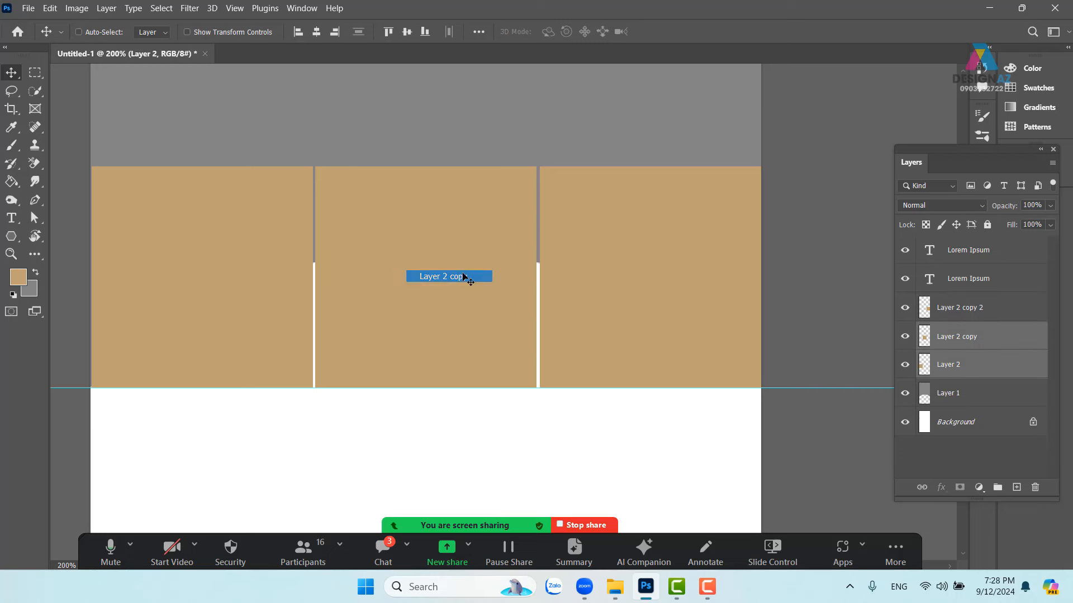
right_click(667, 269)
left_click(687, 270, "shift")
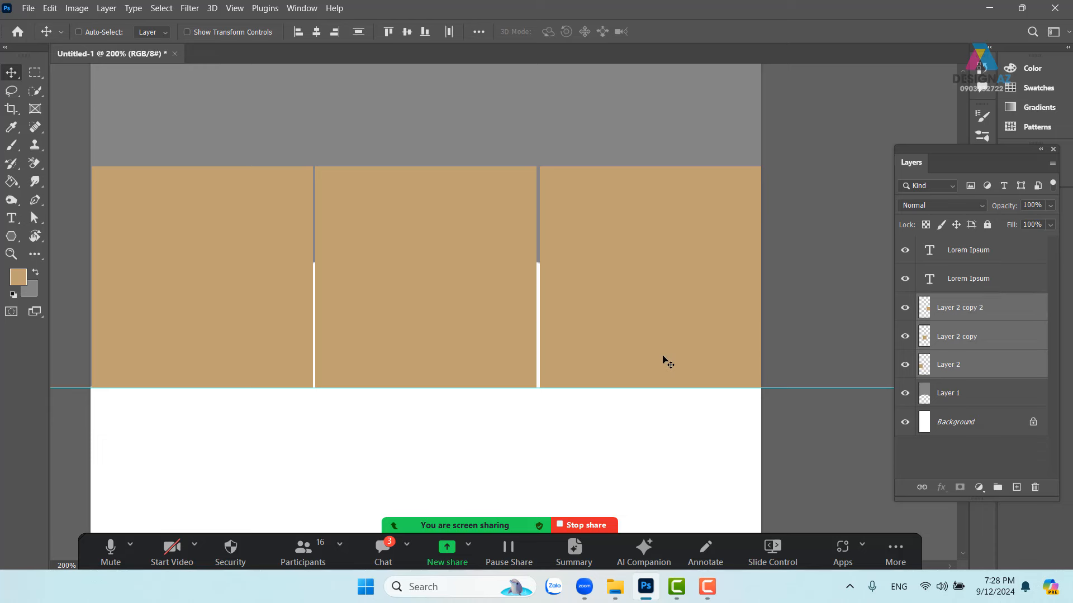
right_click(978, 367)
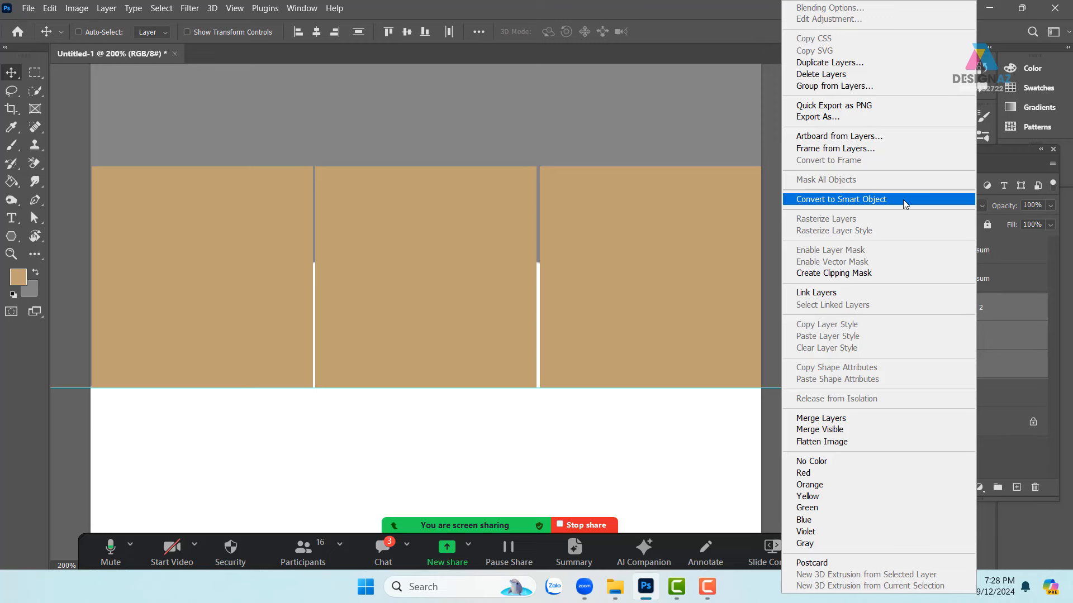
left_click(903, 199)
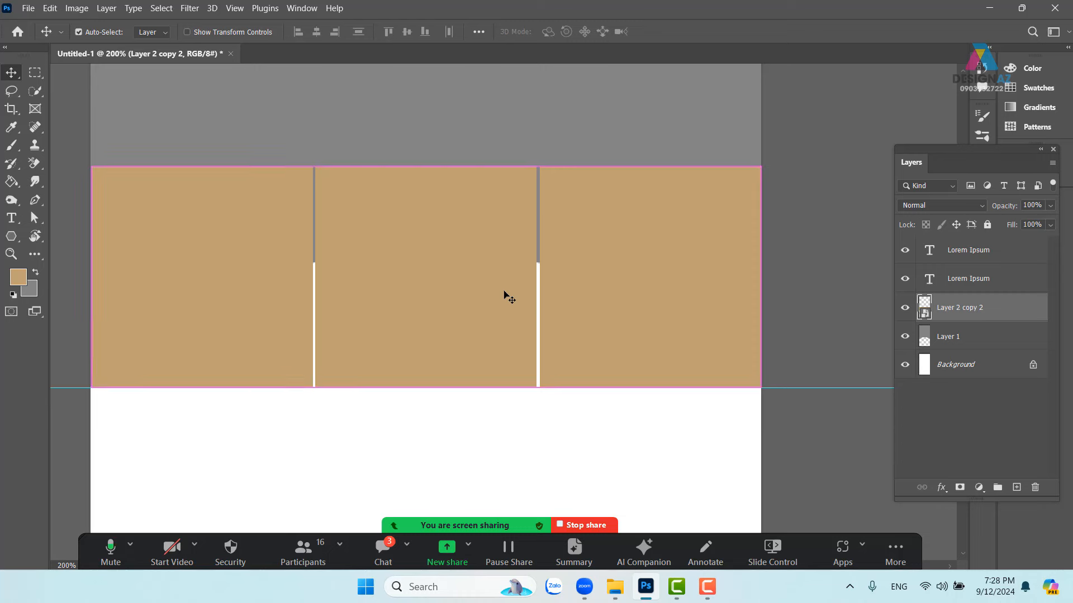
Warp the smart object of tan squares with the Arch style at a 50% bend.
key("ctrl+minus")
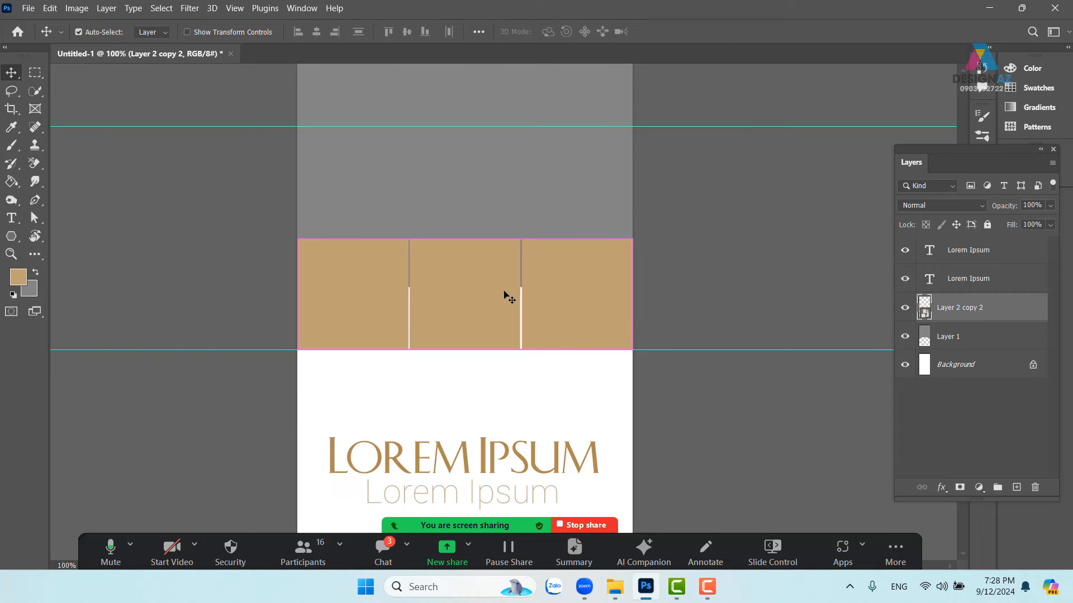
key("ctrl+t")
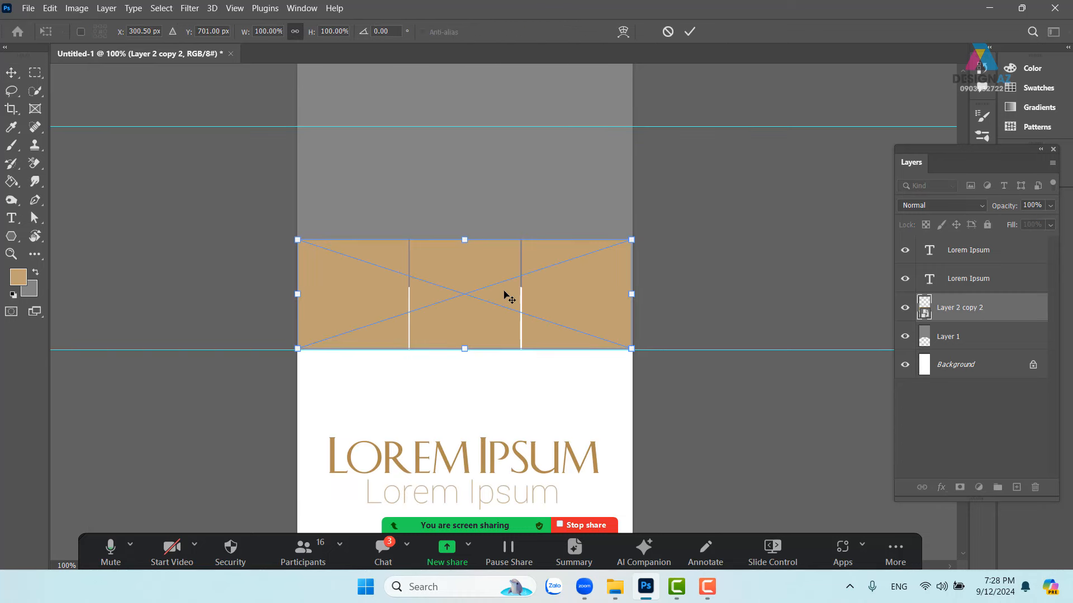
left_click(624, 32)
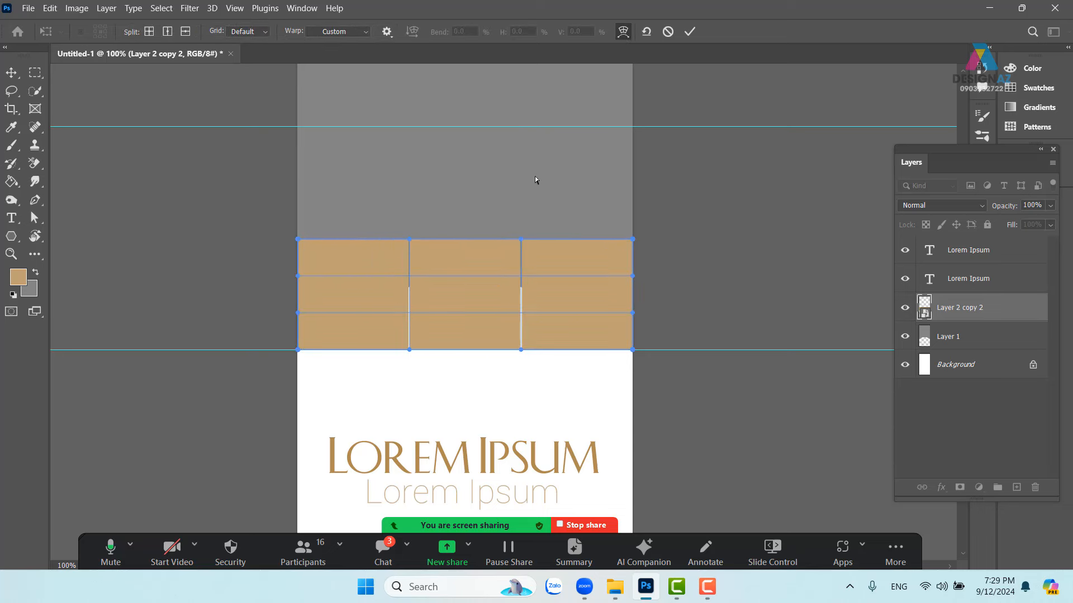
left_click(364, 33)
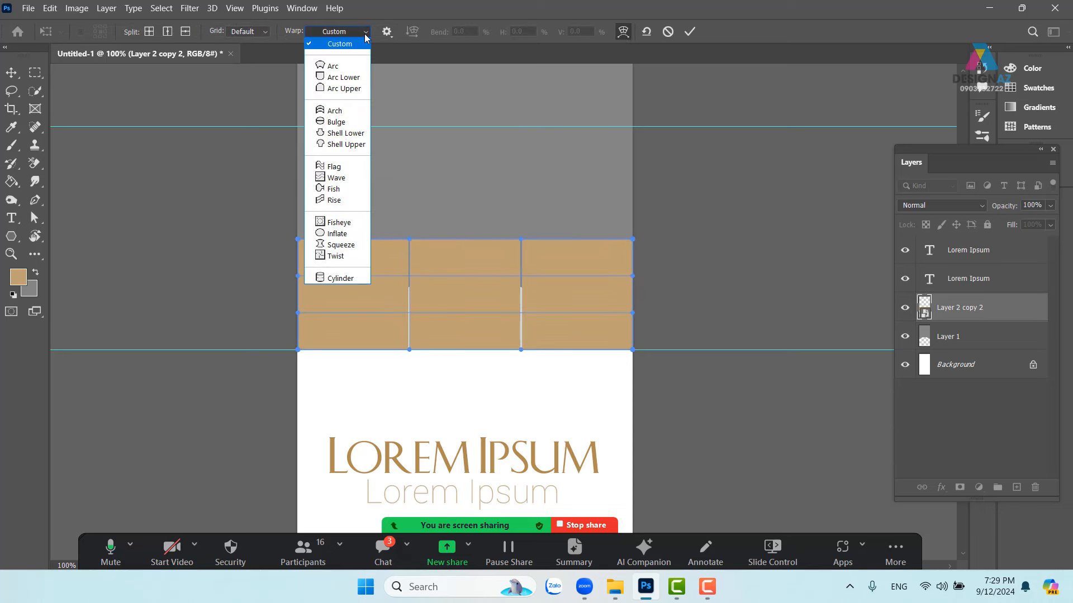
left_click(351, 111)
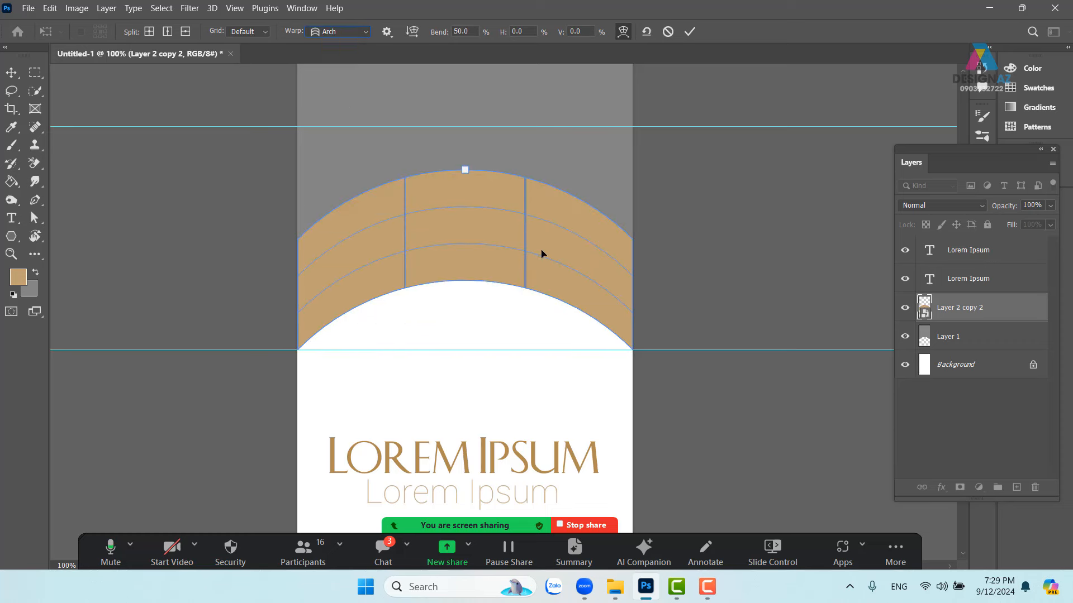
left_click_drag(465, 170, 487, 170)
left_click(685, 35)
left_click_drag(579, 266, 539, 395)
key("ctrl+z")
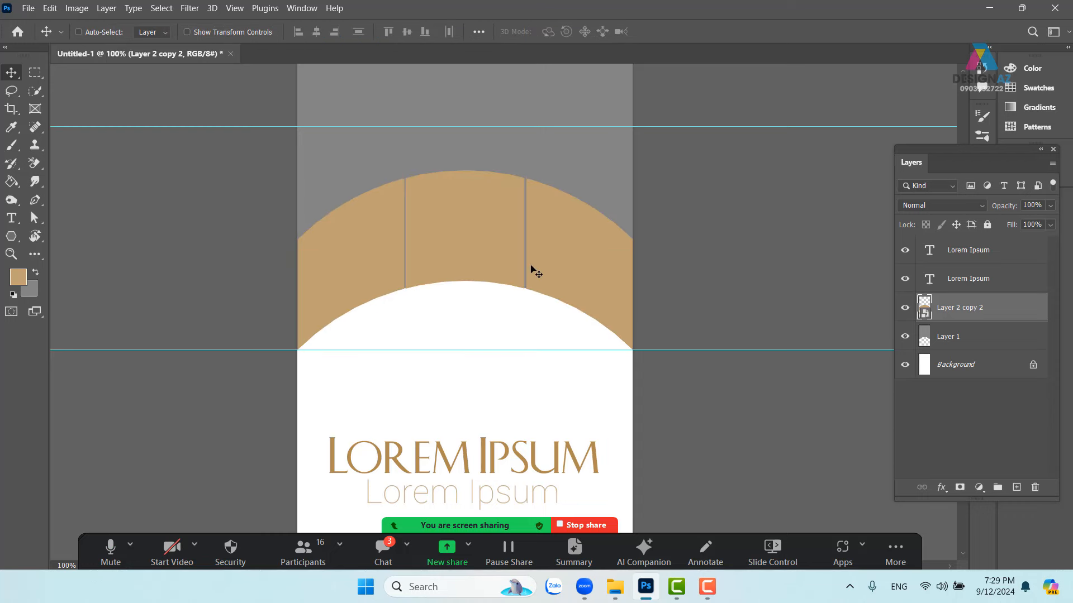
Scale the arched tan strip proportionally to about 80% and position it over the gray block's curved edge.
key("ctrl+t")
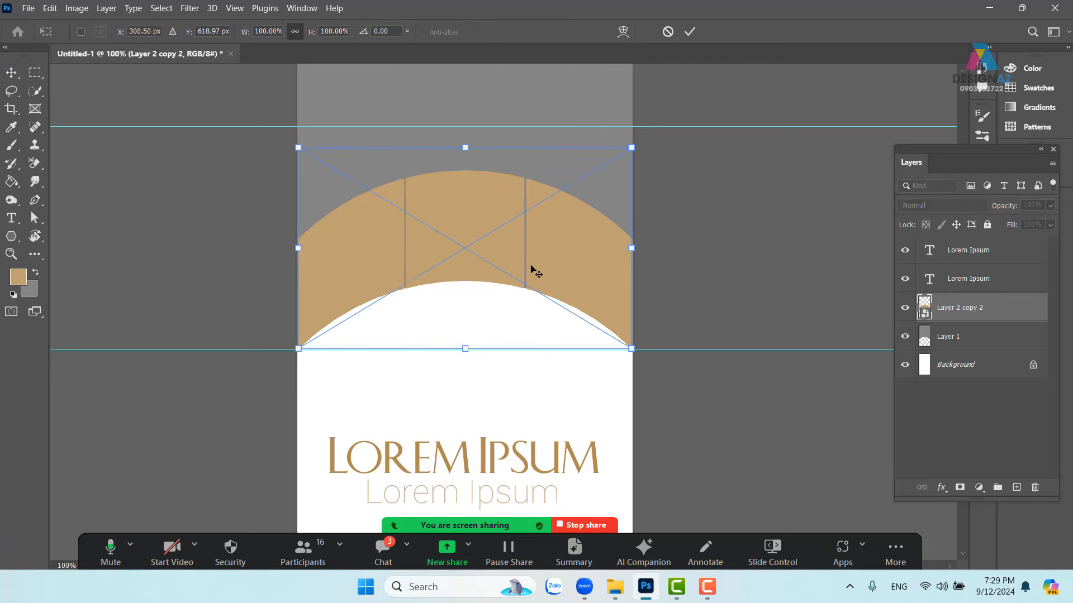
left_click_drag(631, 150, 550, 196)
left_click_drag(503, 259, 534, 275)
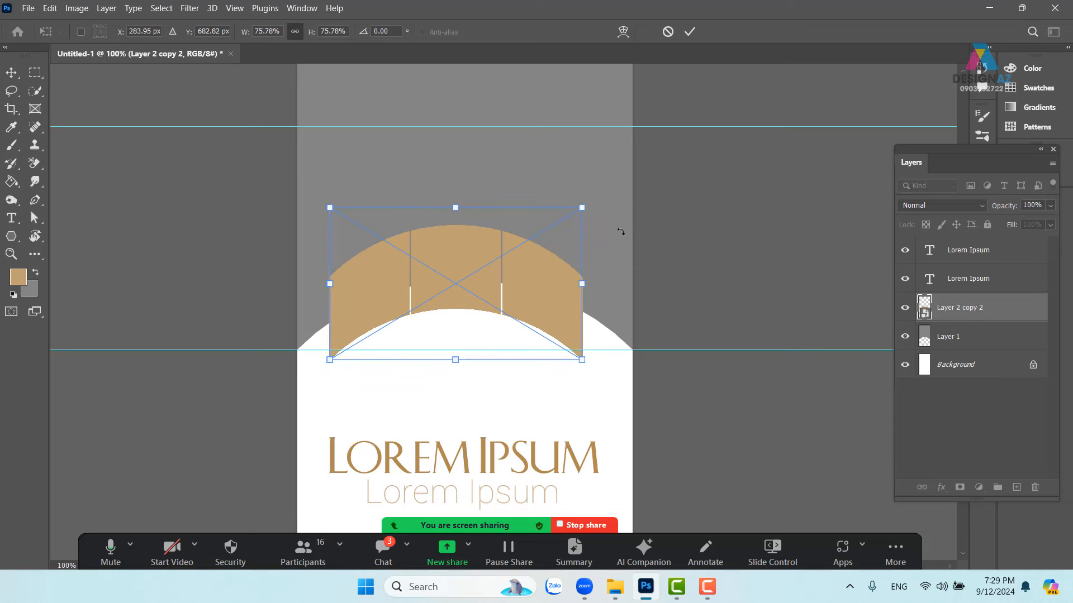
left_click_drag(583, 208, 596, 201)
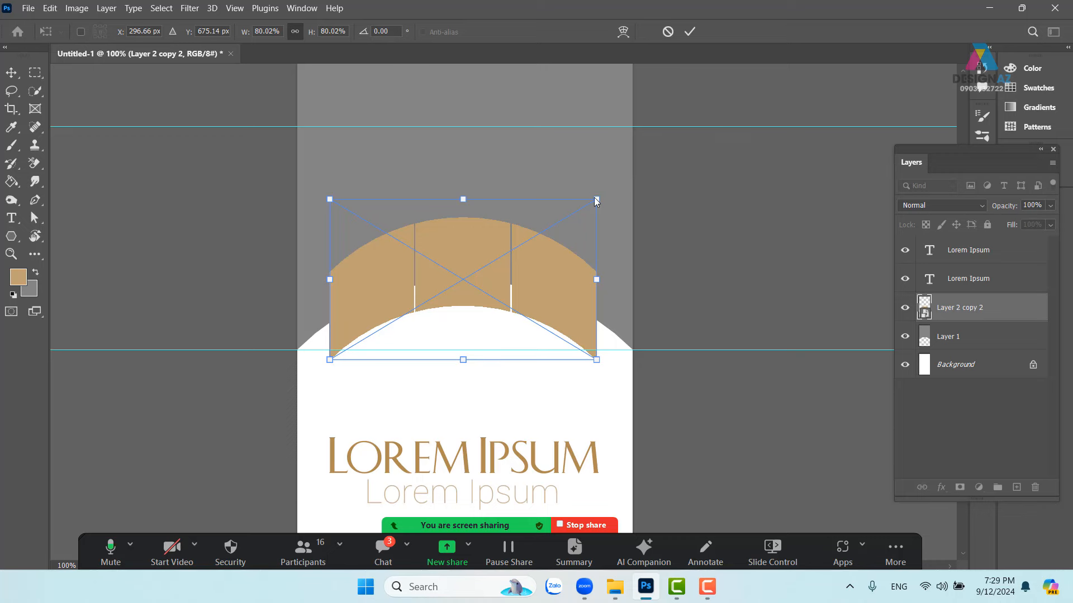
key("Return")
left_click_drag(532, 240, 546, 442)
left_click_drag(501, 274, 550, 109)
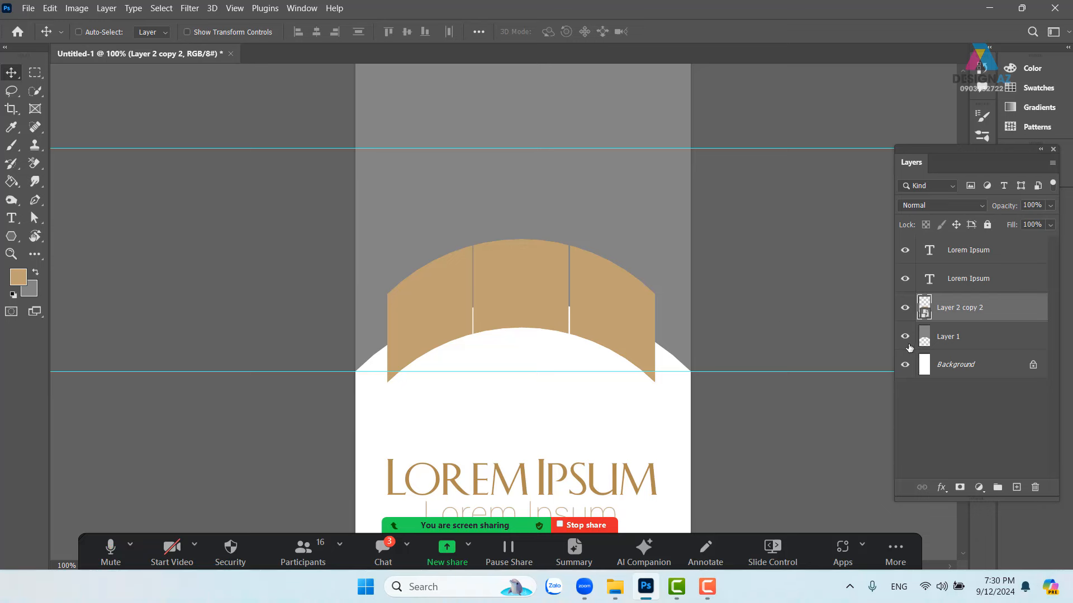
right_click(984, 313)
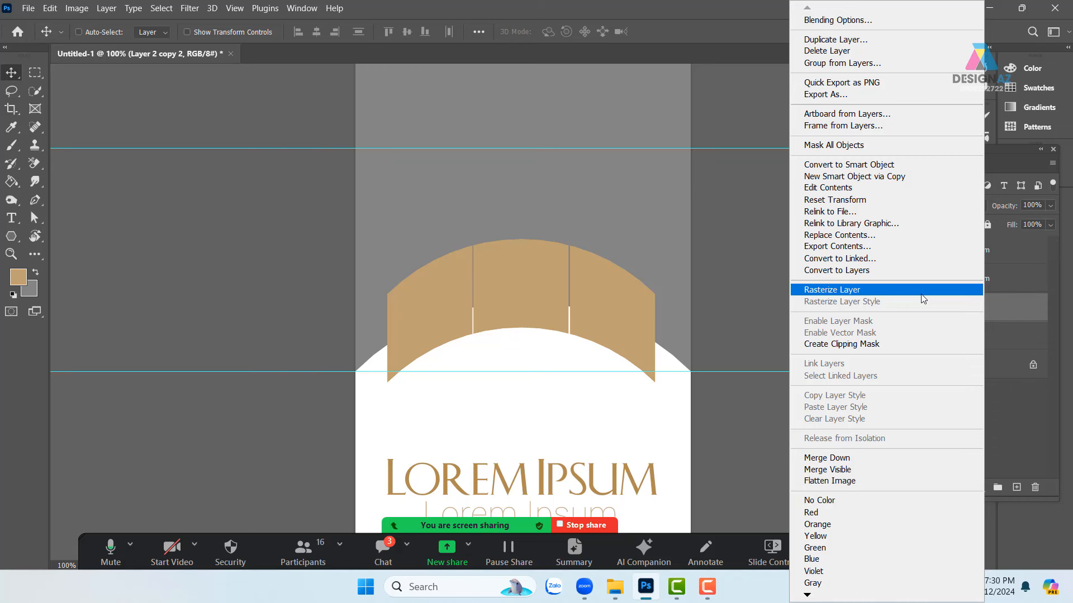
left_click(502, 291)
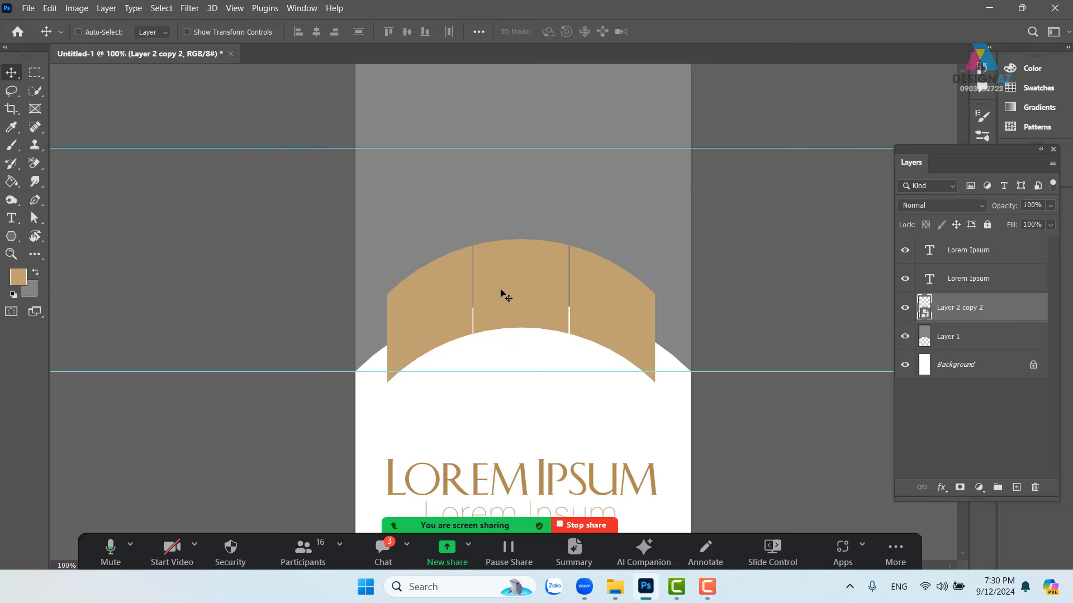
key("ctrl")
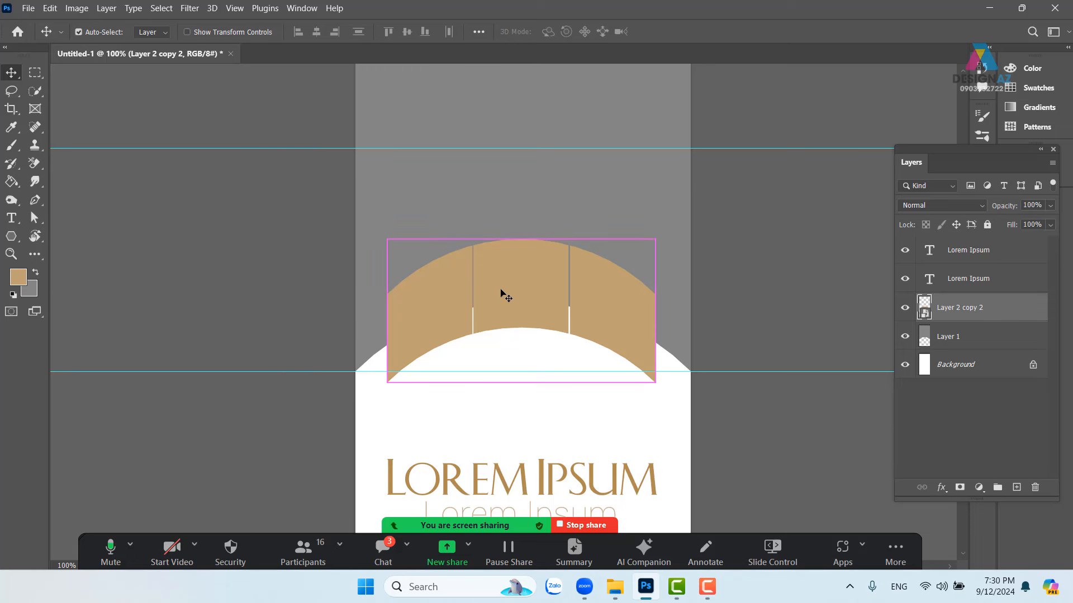
Hide the guides and open the contents of the arched smart object for editing.
key("ctrl+semicolon")
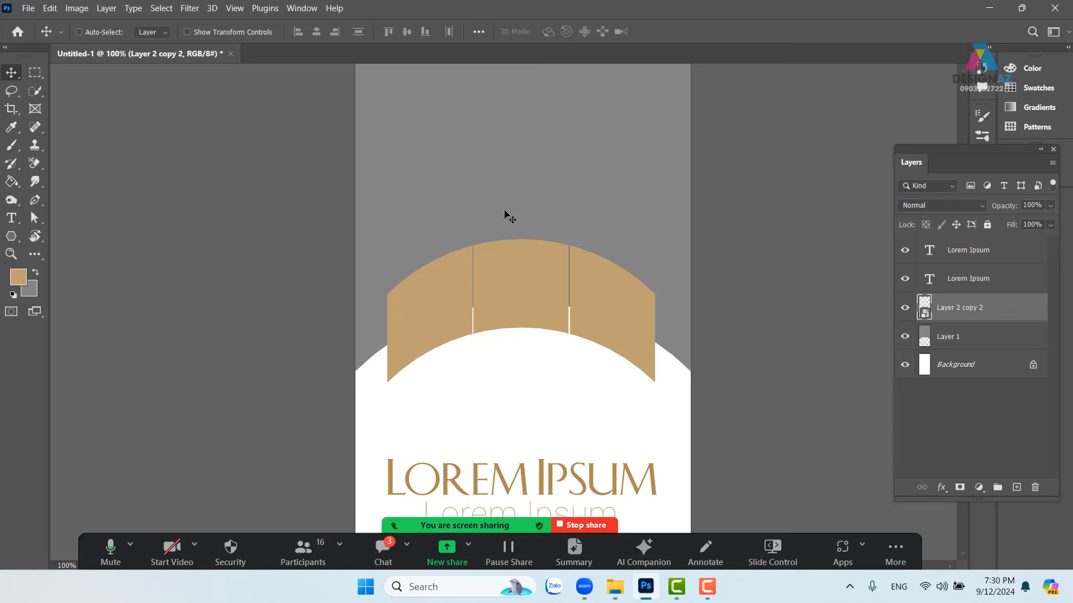
double_click(924, 311)
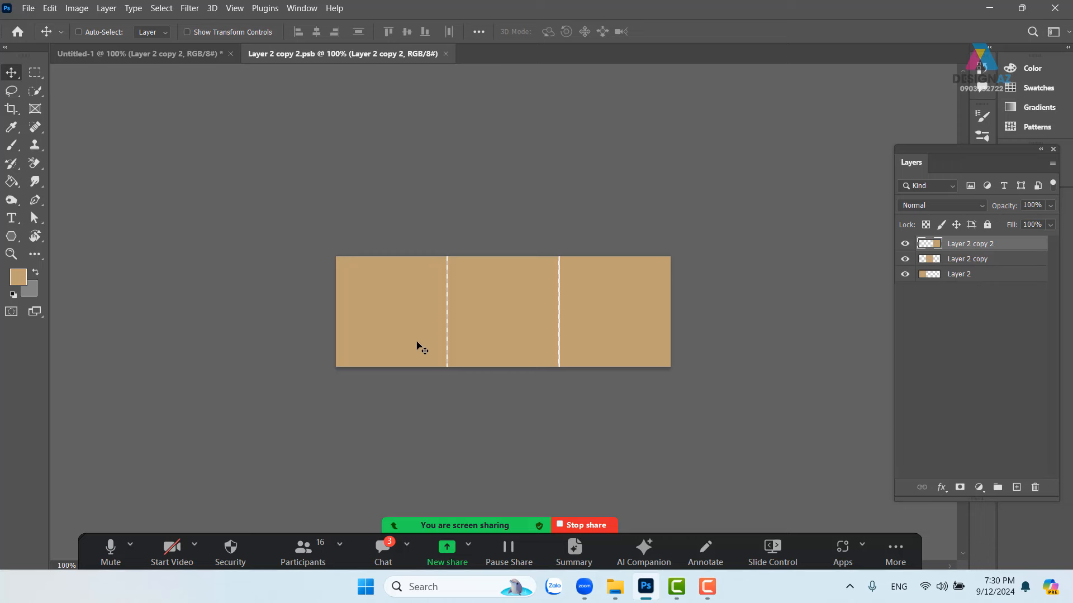
Lock the transparent pixels of the first tan square's layer and fill it with blue #4336a3.
right_click(380, 309)
left_click(408, 315)
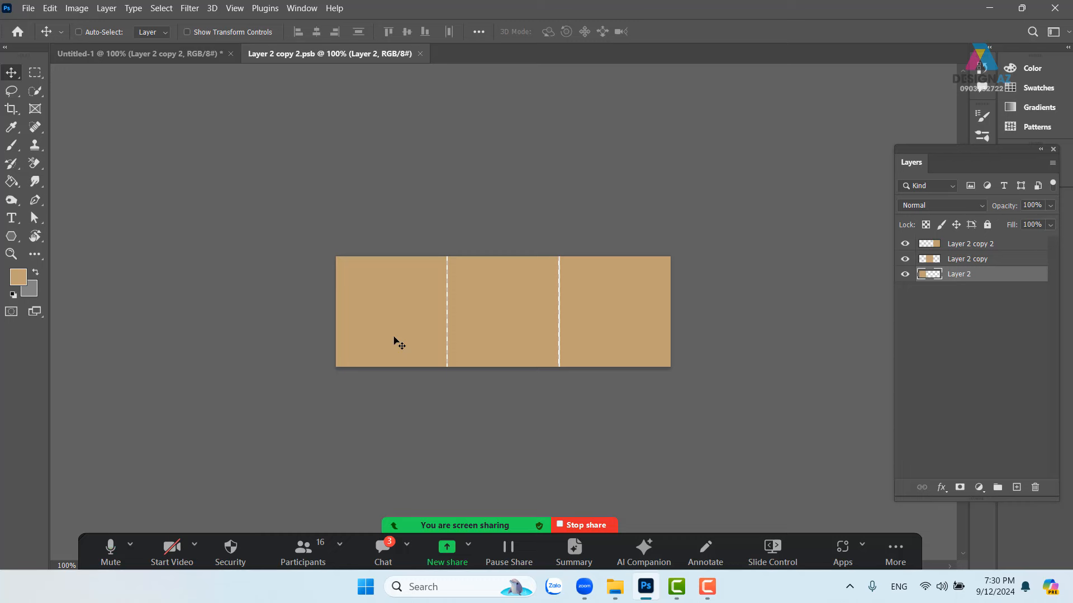
left_click(926, 224)
left_click(19, 278)
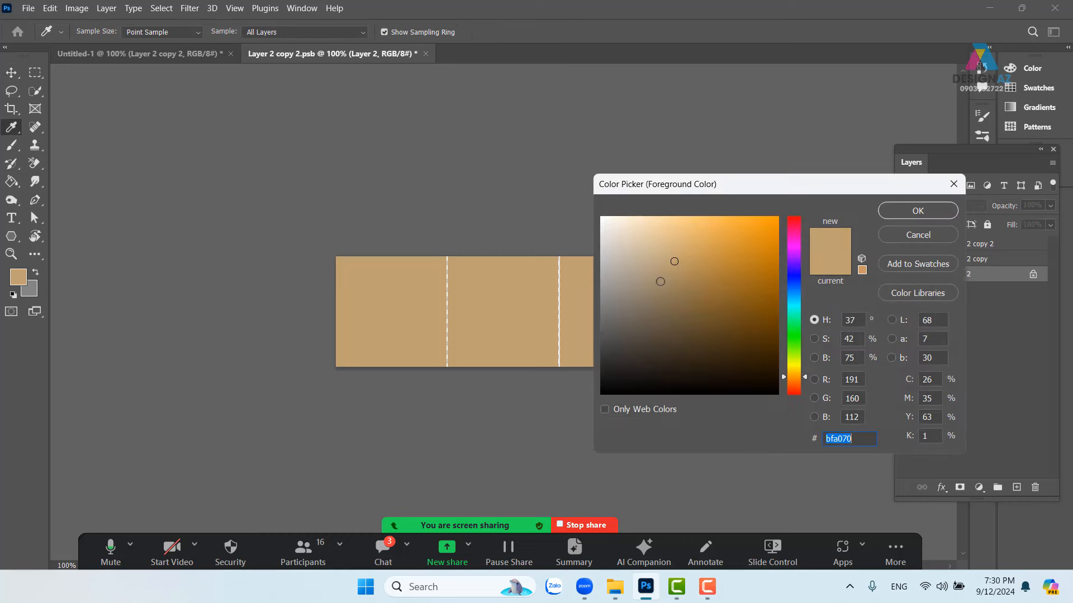
left_click(793, 273)
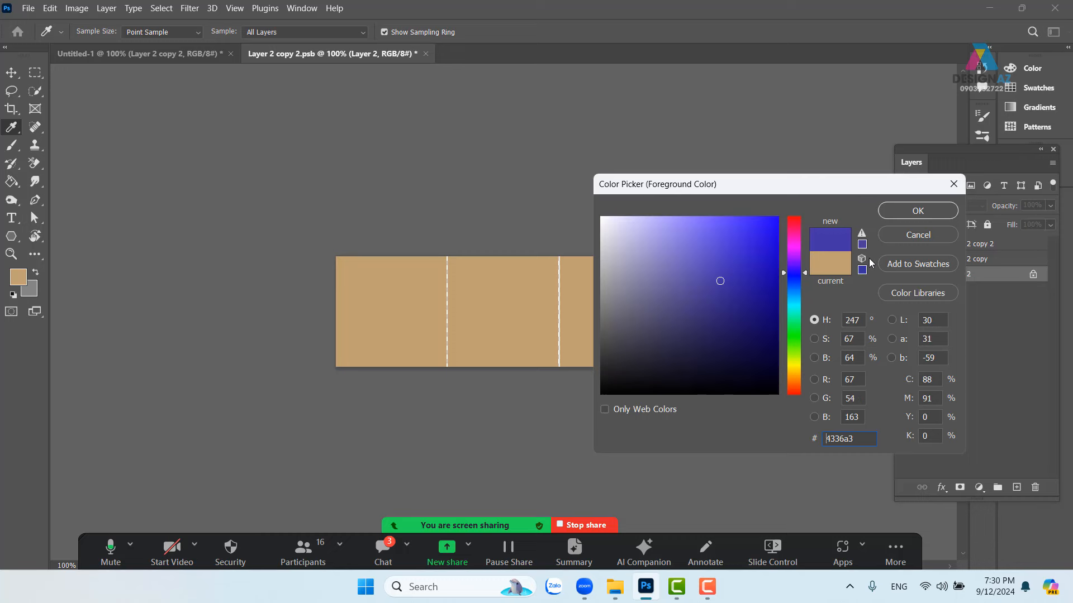
left_click(901, 212)
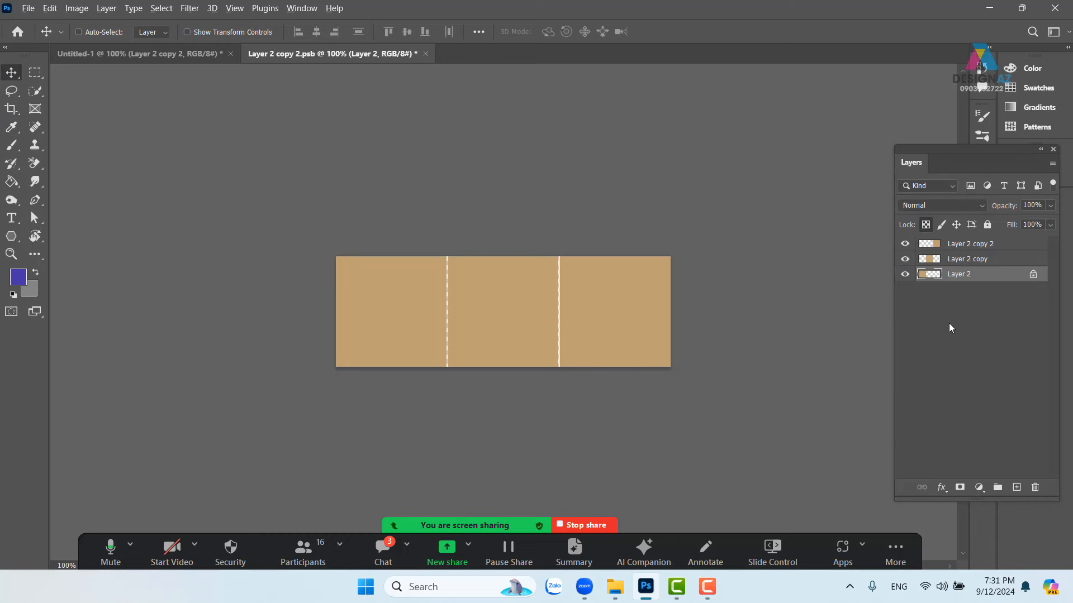
key("alt+BackSpace")
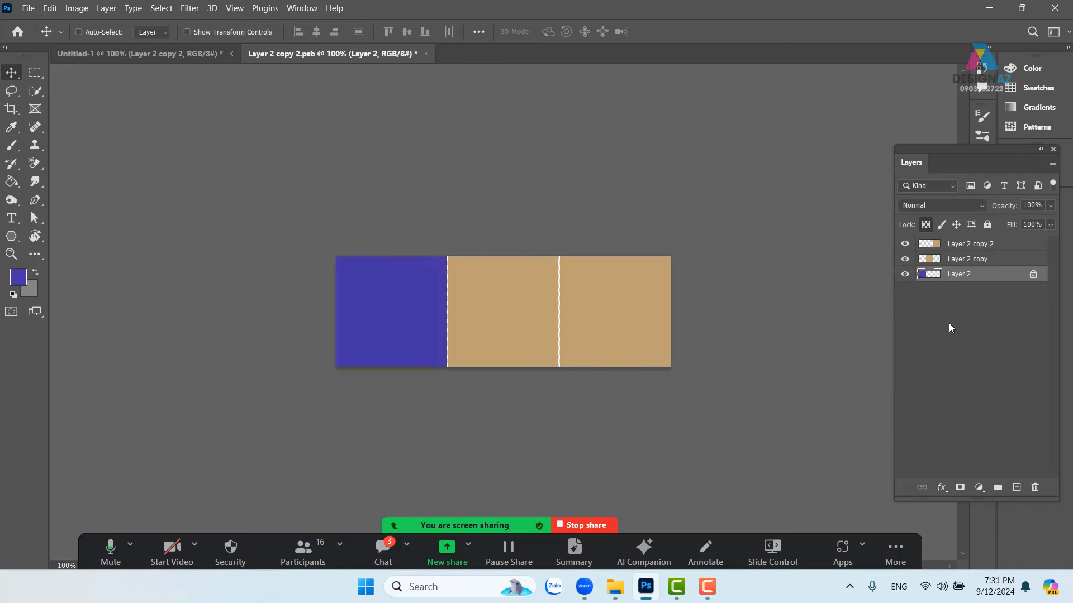
Lock the transparent pixels of the third tan square's layer and fill it with magenta #9b2375.
right_click(637, 279)
left_click(674, 286)
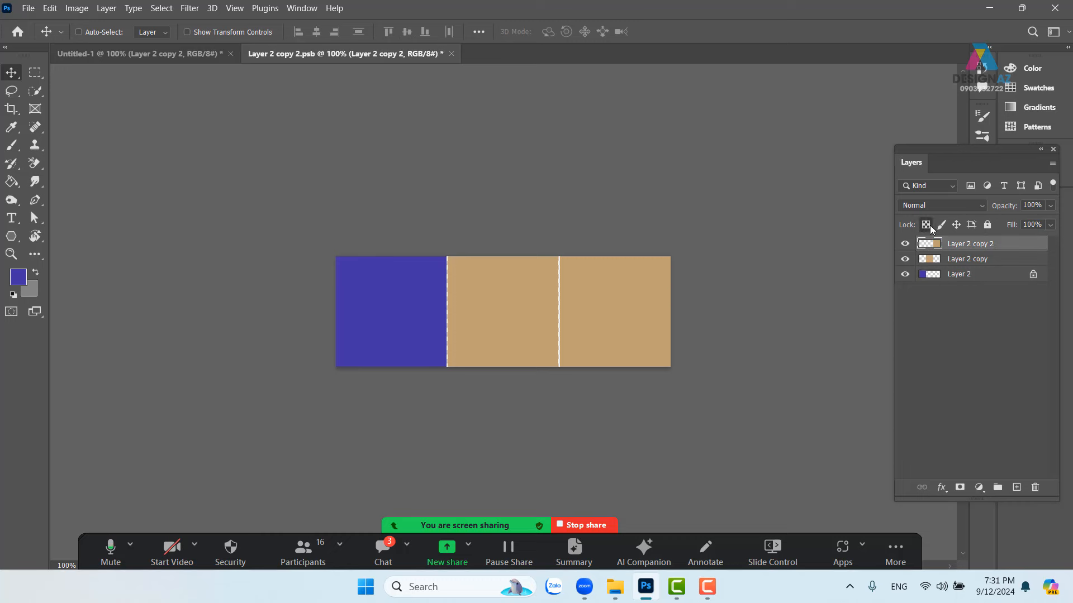
left_click(22, 279)
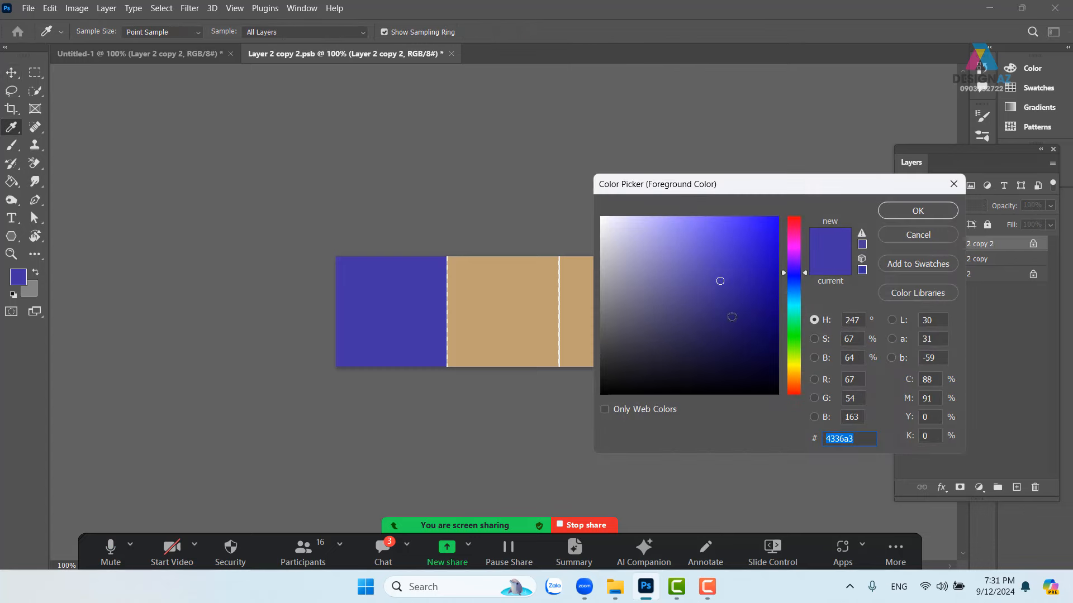
left_click(794, 238)
left_click(740, 286)
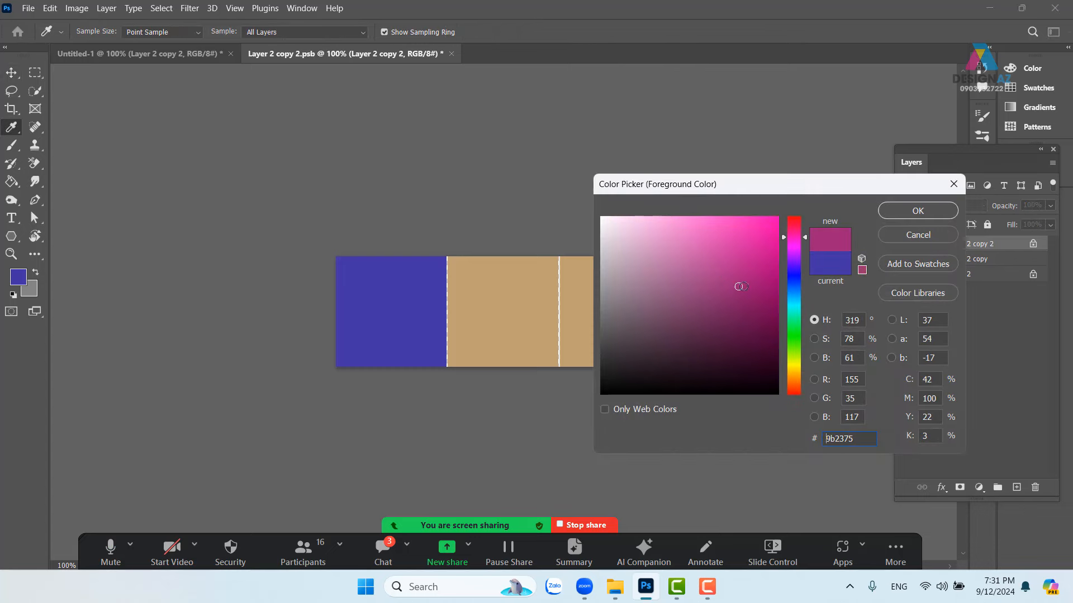
left_click(911, 209)
key("v")
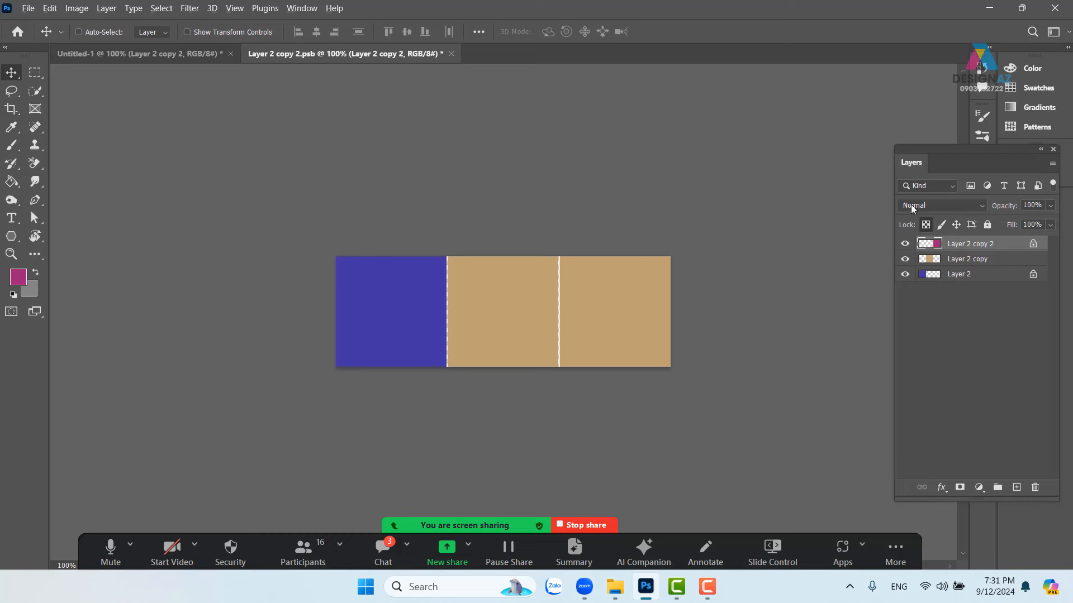
key("alt+BackSpace")
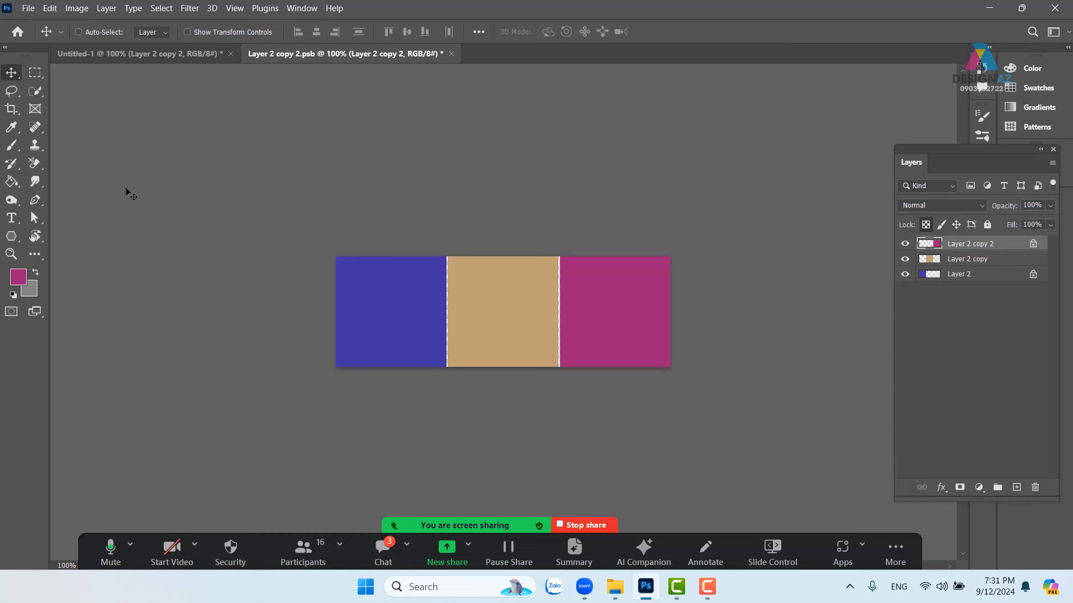
Save the smart object's recolored contents and view the arched strip in the Untitled-1 document.
left_click(29, 9)
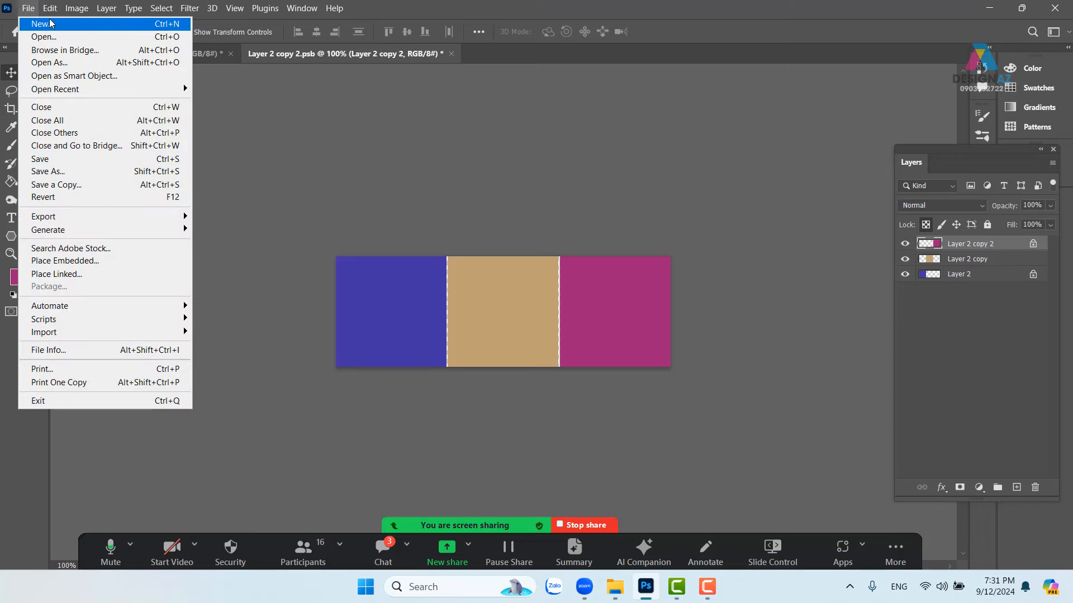
left_click(55, 160)
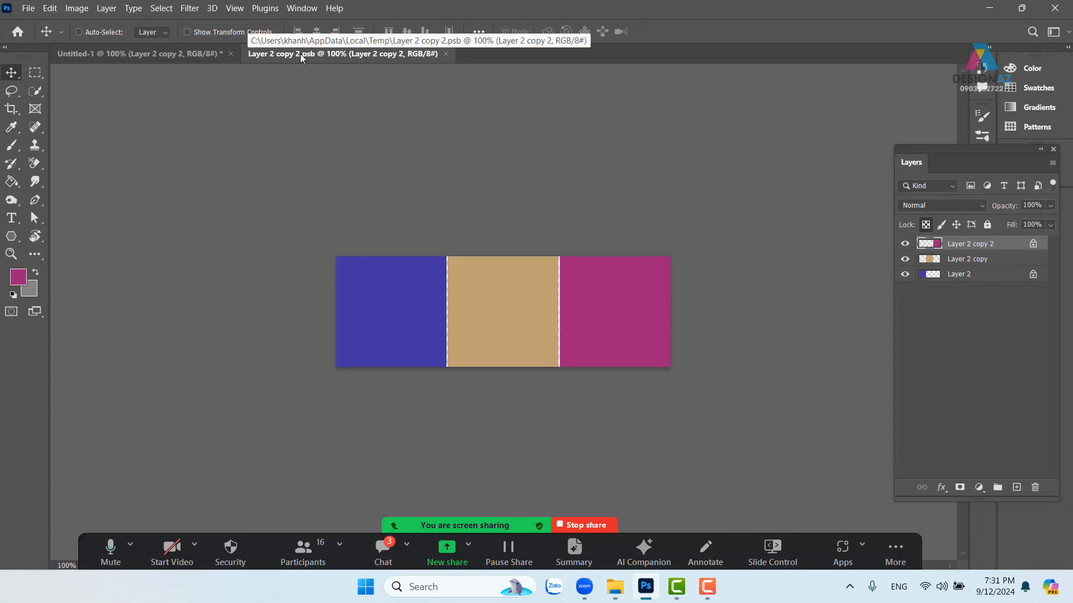
left_click(150, 54)
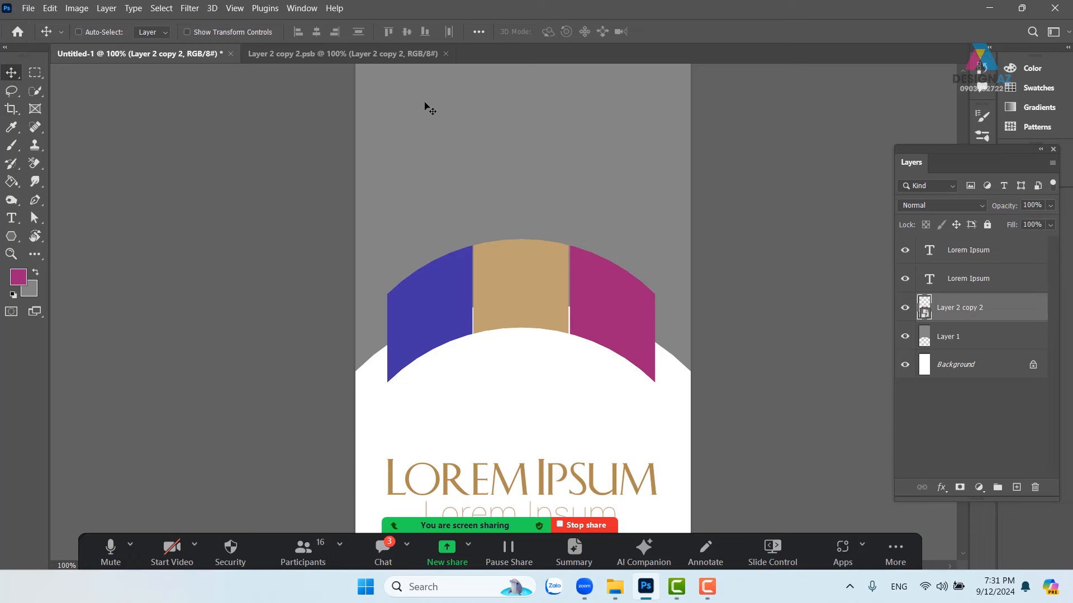
Return to the smart object's contents and open the image fe9715156206457.6362d0ac0cd42 from the NARS ASIA folder in Downloads.
left_click(374, 55)
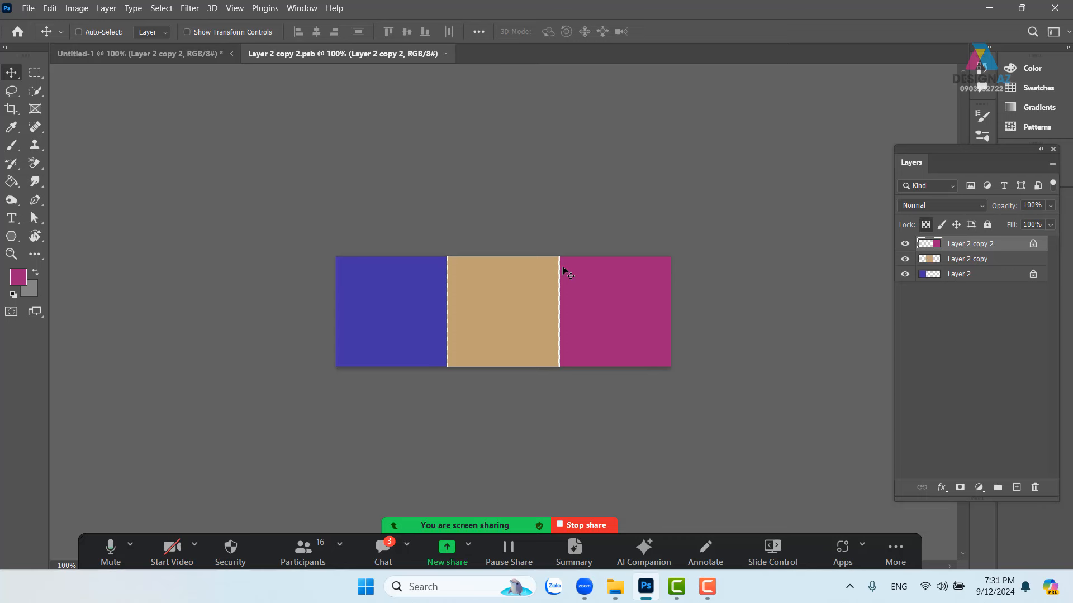
left_click(28, 9)
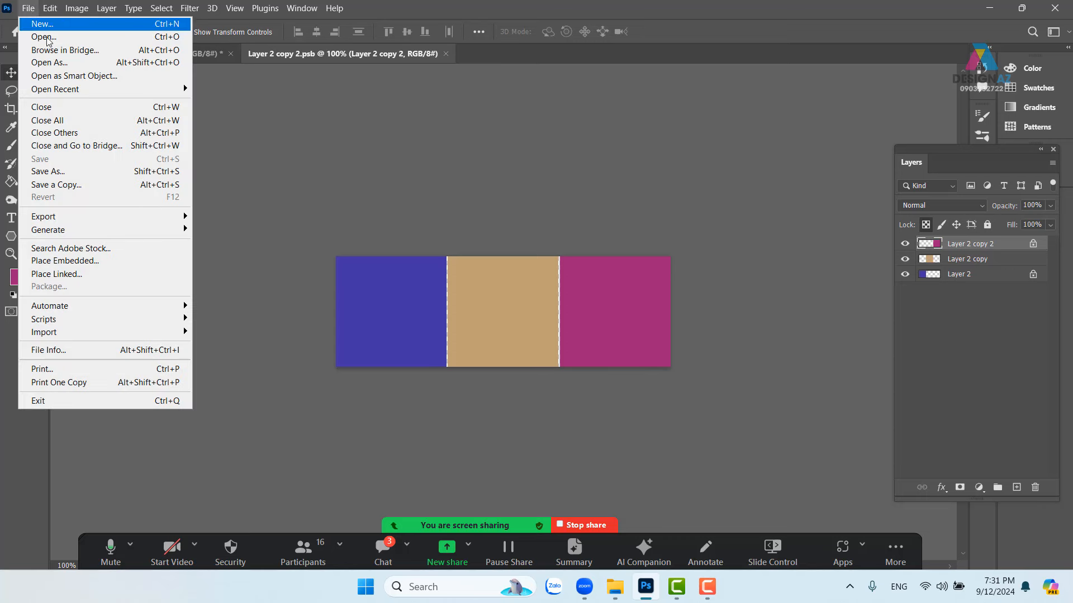
mouse_move(102, 215)
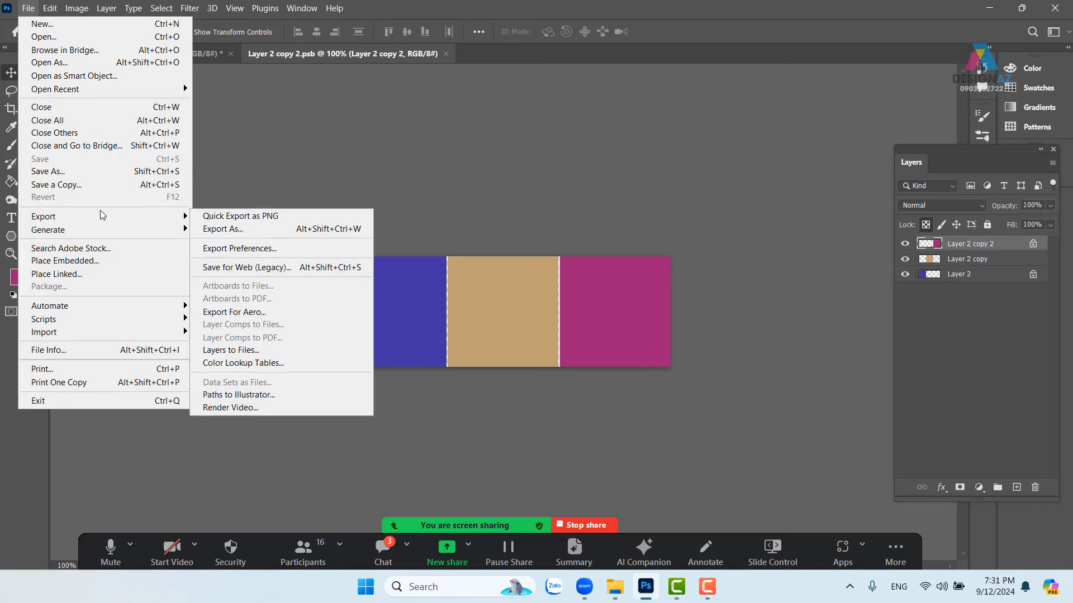
left_click(146, 36)
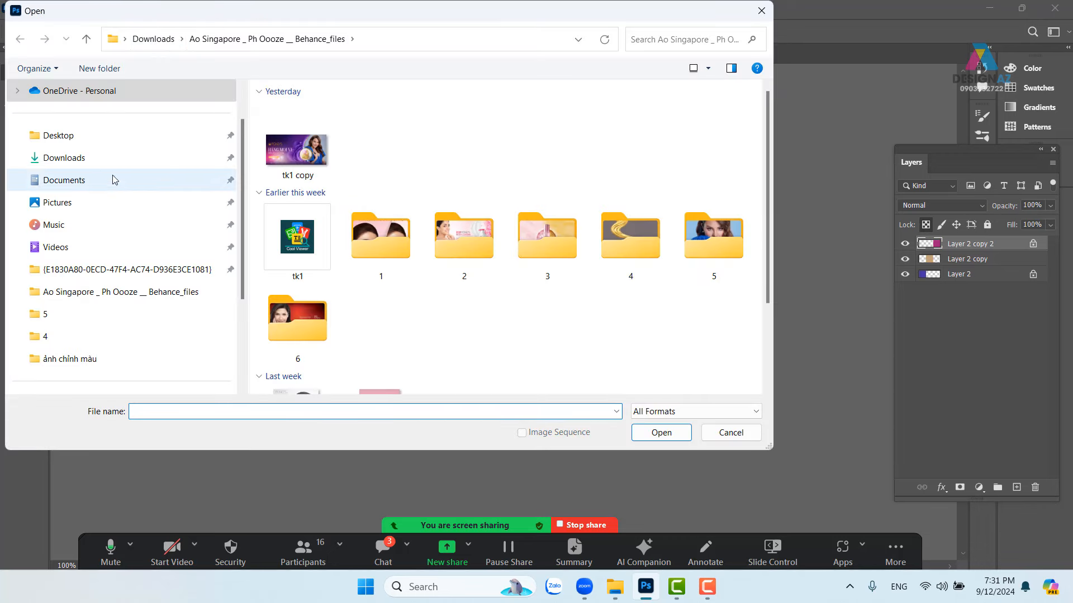
left_click(90, 160)
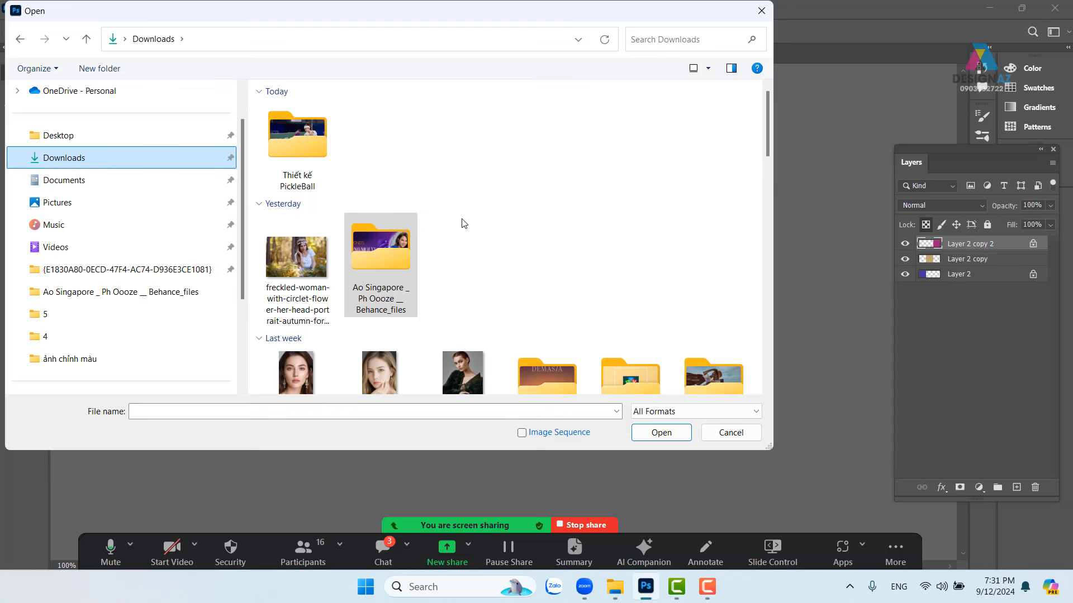
scroll(463, 224, "down", 3)
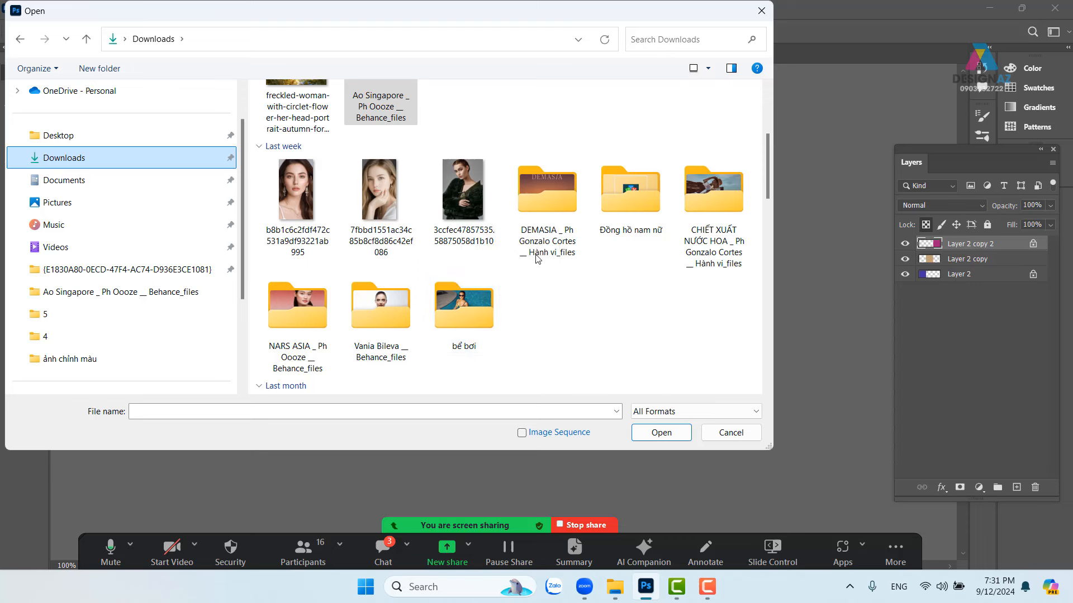
double_click(318, 295)
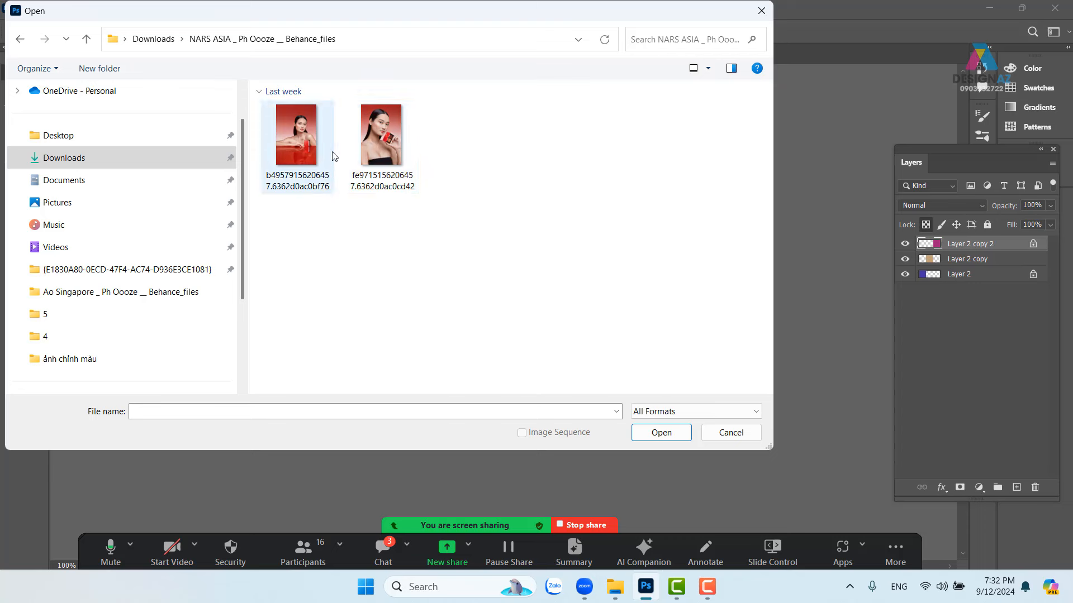
left_click(404, 170)
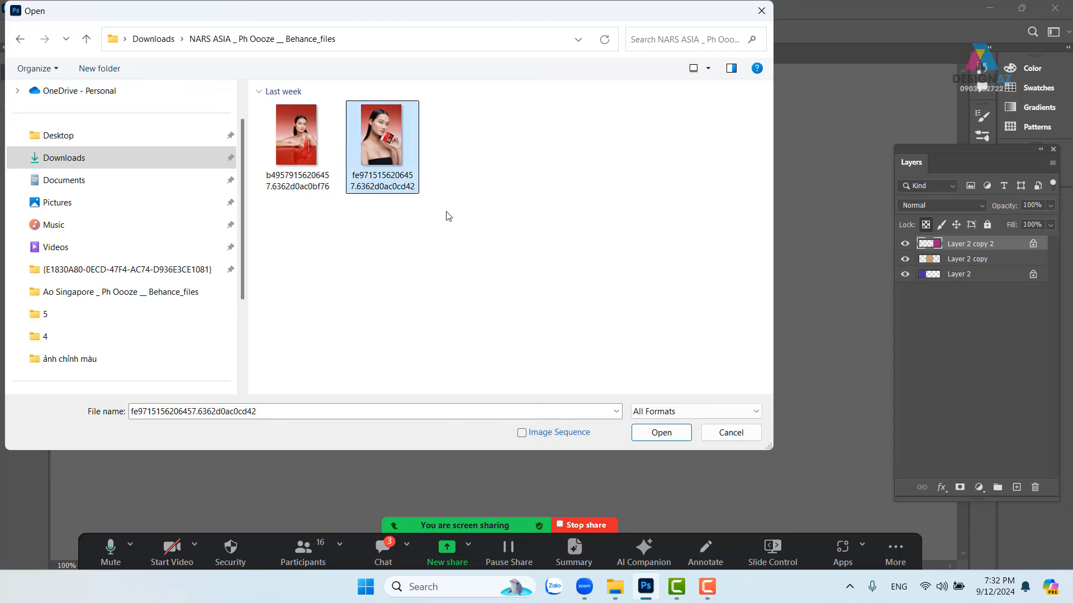
left_click(661, 432)
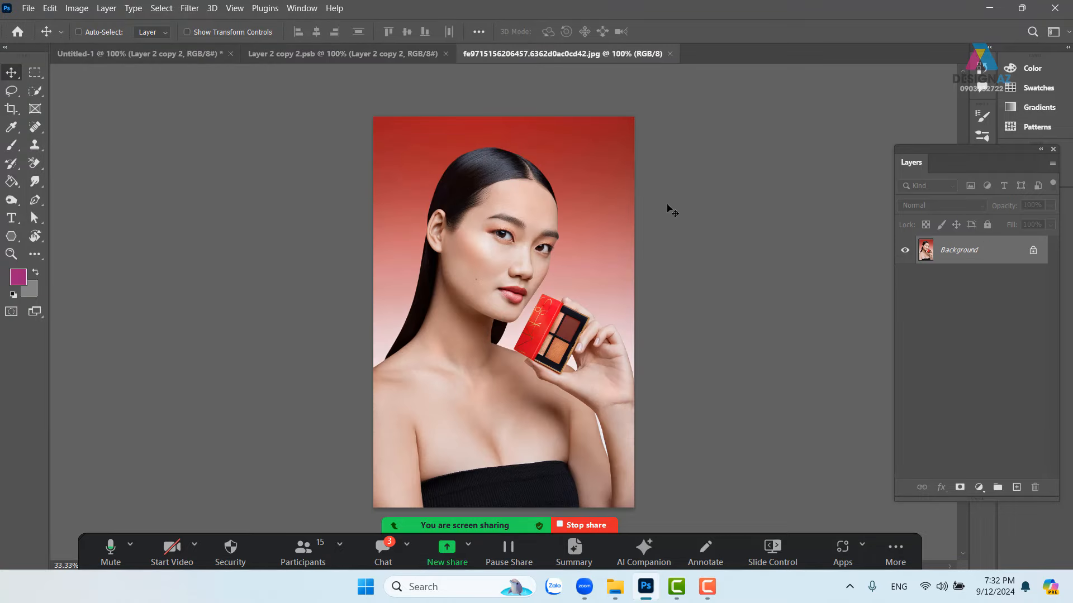
Copy the entire portrait image, close its document, and paste it above the blue square's layer in the smart object's contents.
key("ctrl+a")
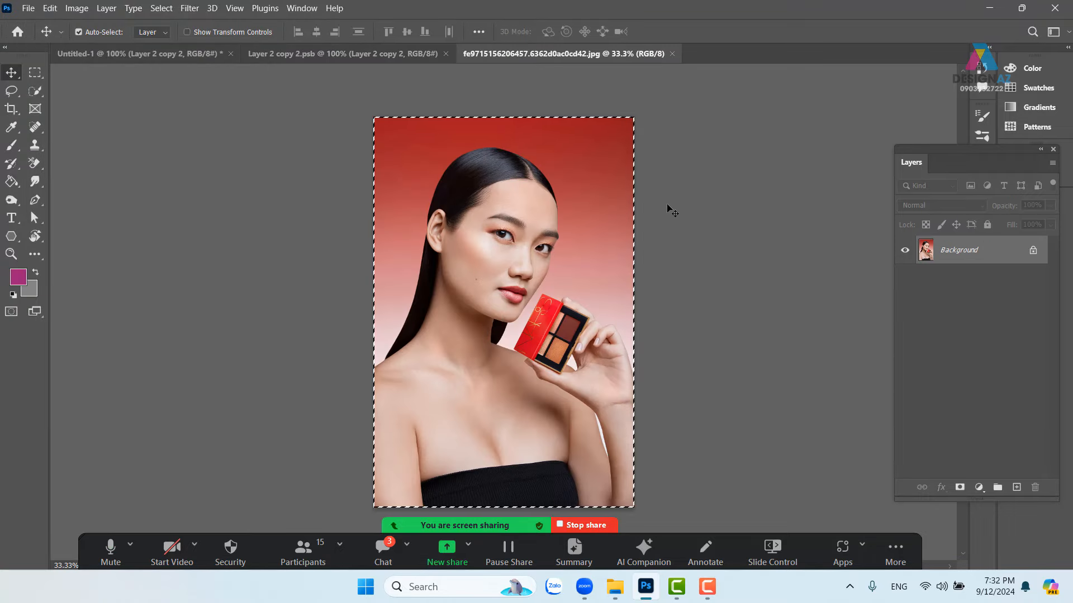
left_click(672, 54)
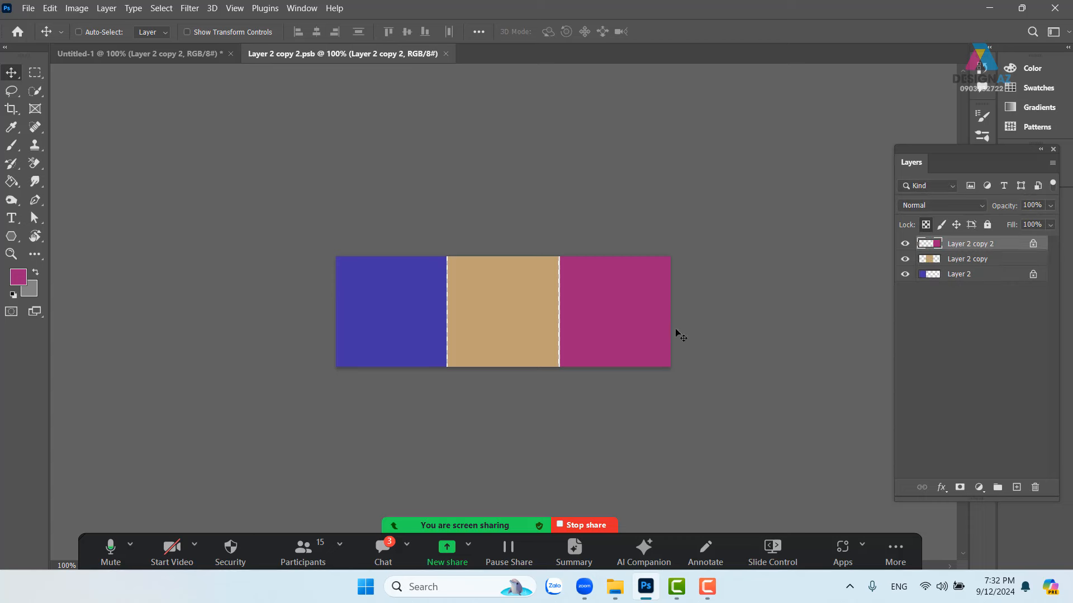
right_click(418, 309)
left_click(440, 317)
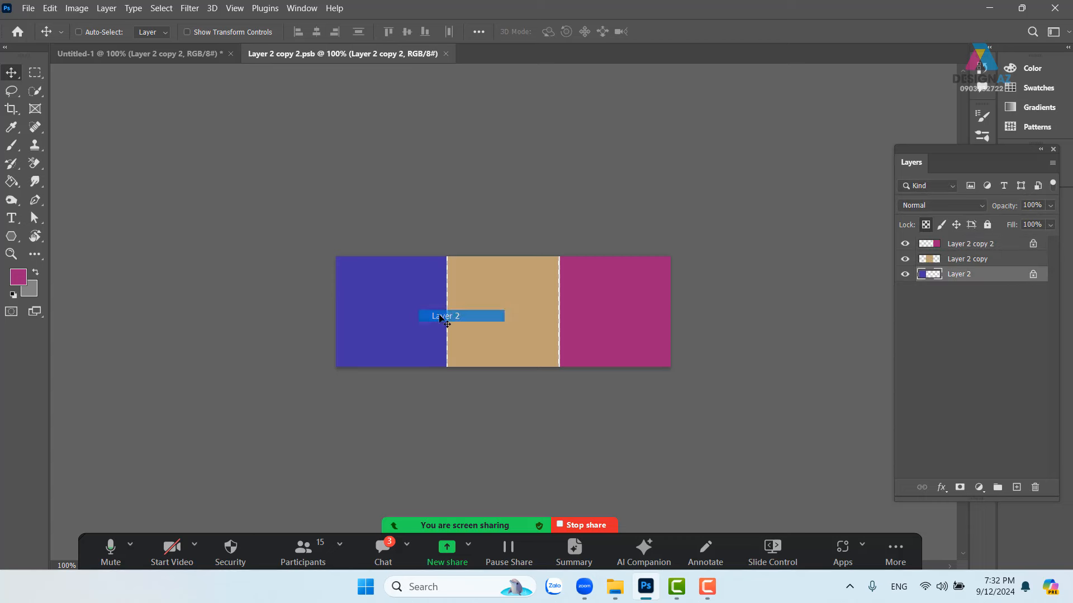
key("ctrl+alt+shift+n")
key("ctrl+v")
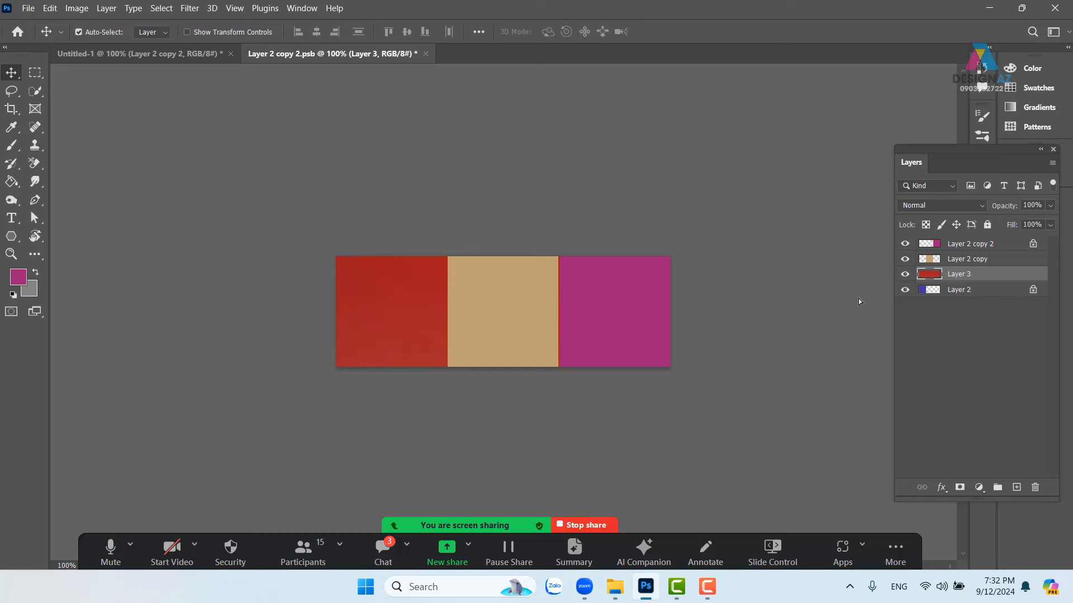
Scale the pasted photo to about 17% and clip it to the blue square's layer, framing the face and makeup palette.
key("ctrl+t")
left_click_drag(336, 256, 545, 380)
left_click_drag(644, 476, 448, 174)
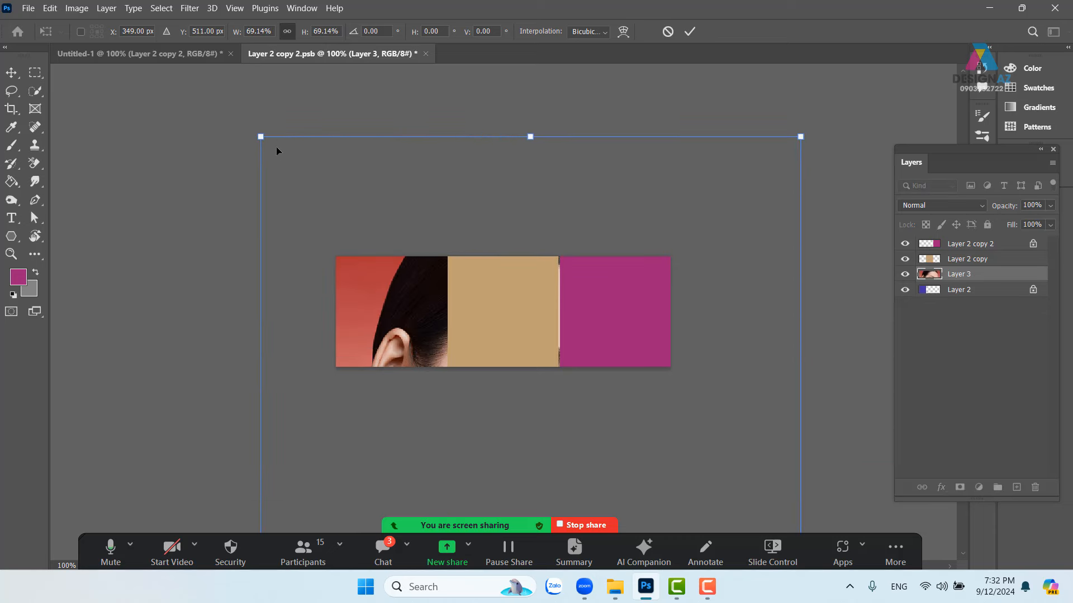
left_click_drag(261, 137, 443, 412)
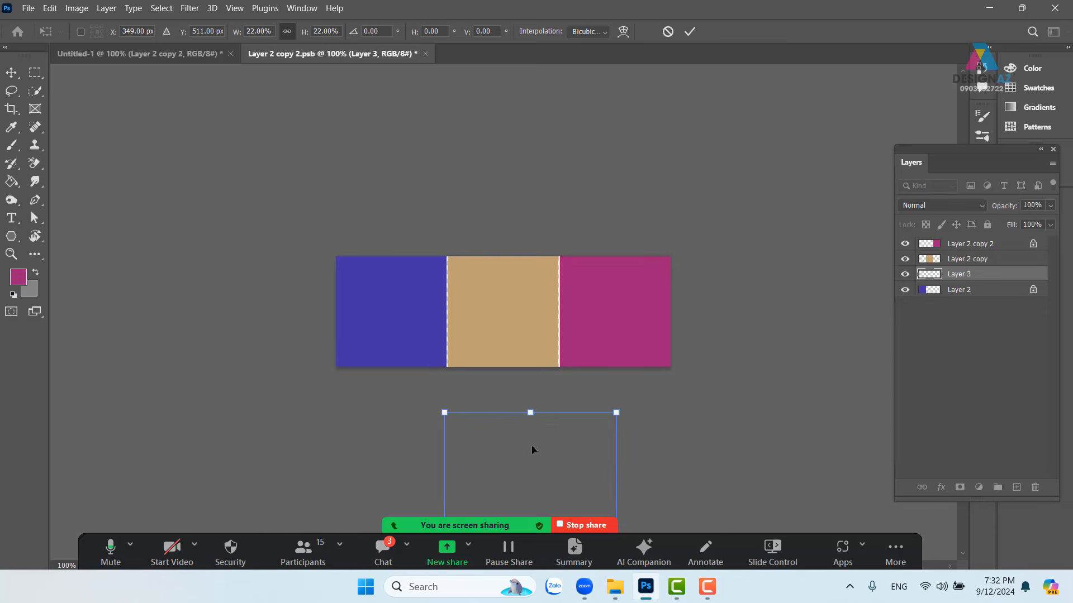
left_click_drag(532, 448, 396, 243)
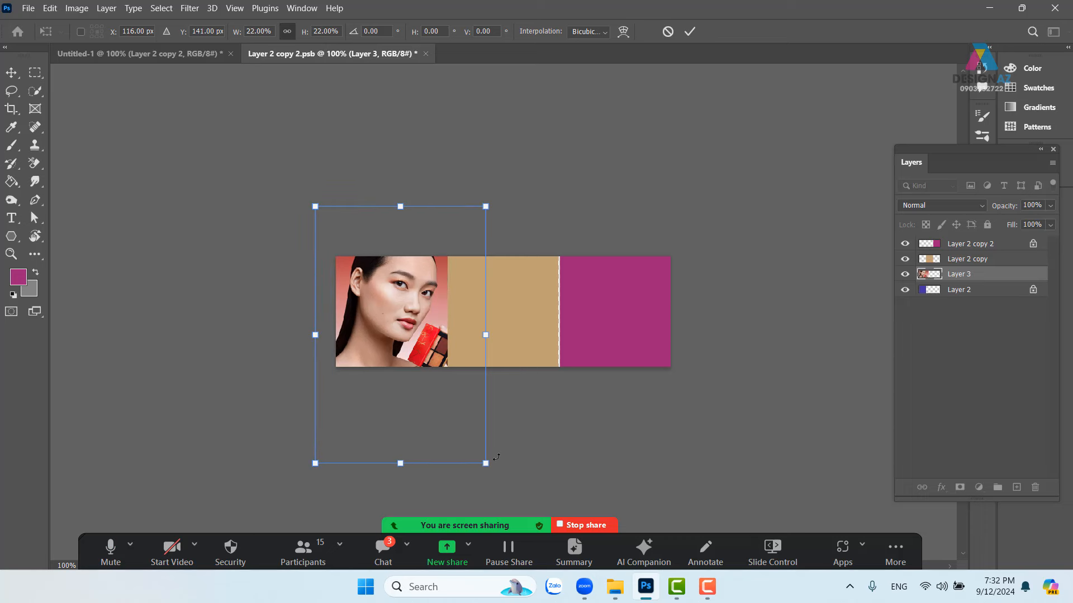
left_click_drag(485, 462, 451, 388)
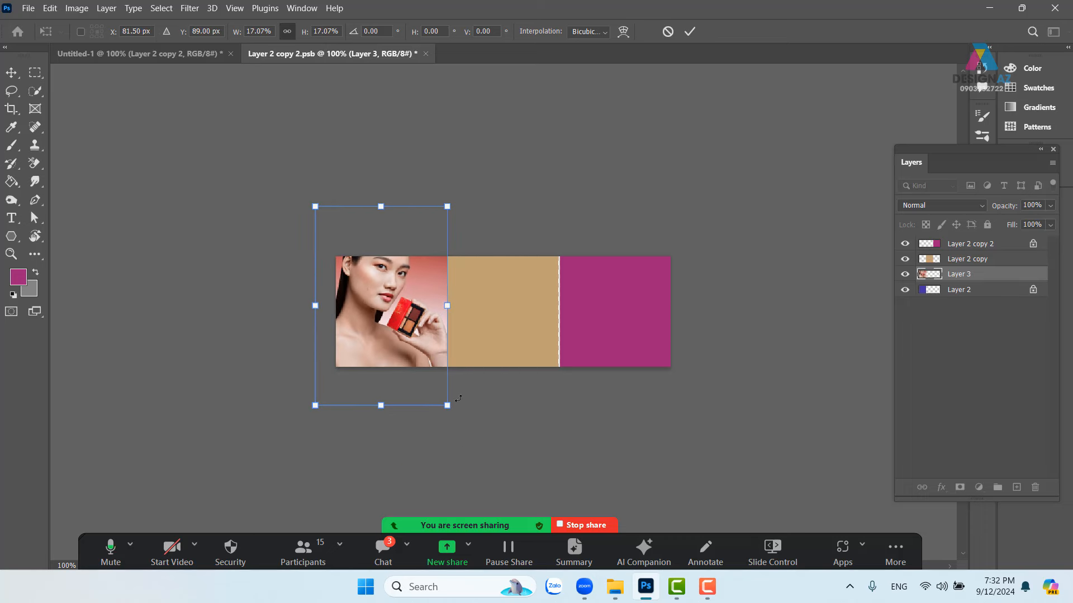
key("Return")
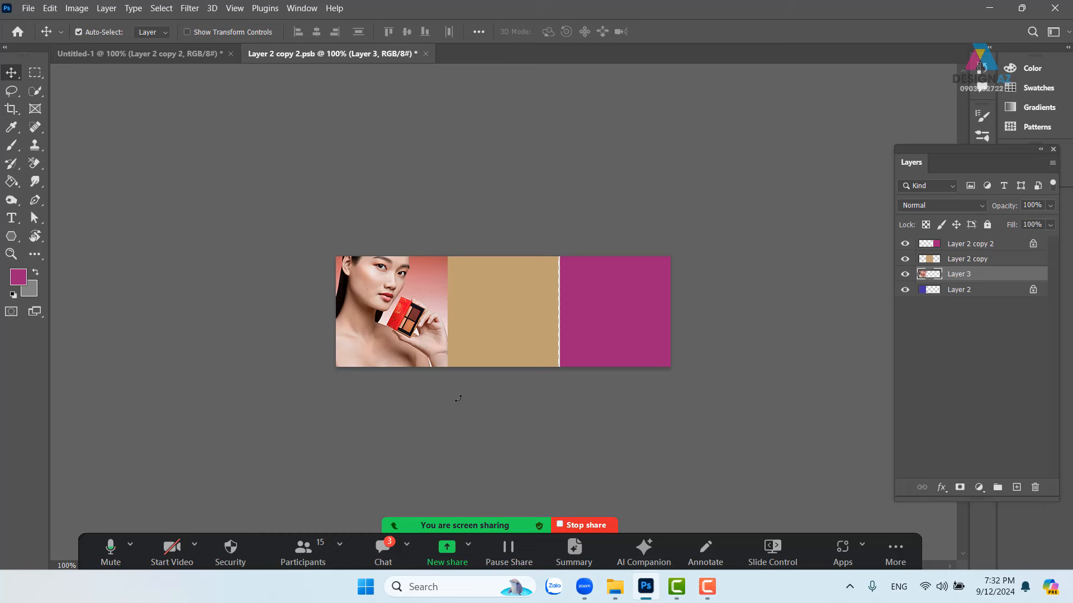
key("ctrl+alt+g")
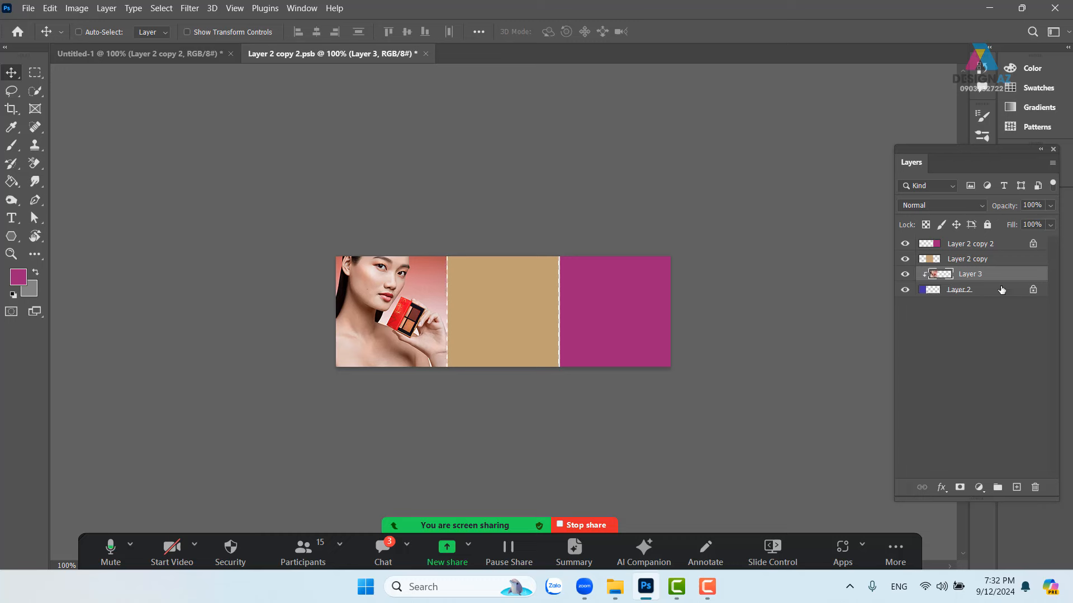
left_click_drag(423, 338, 419, 361)
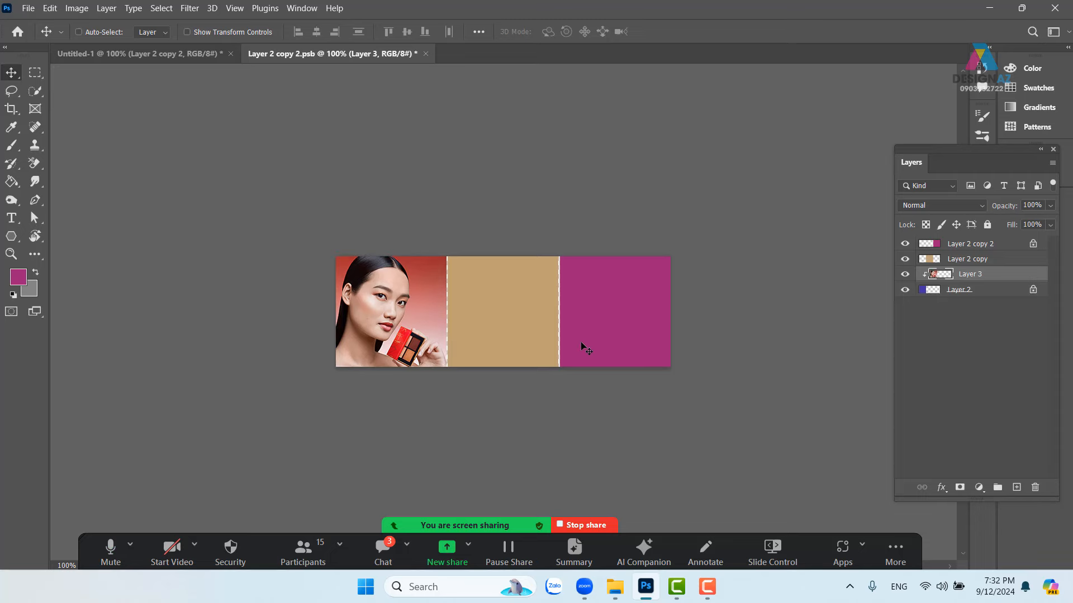
key("ctrl+o")
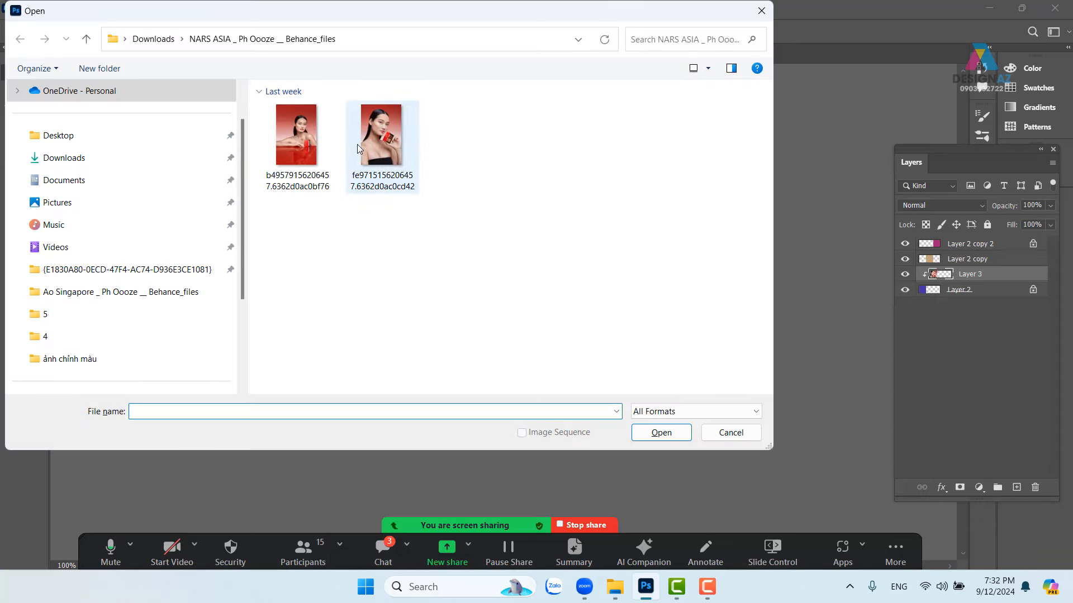
left_click(300, 155)
left_click(688, 437)
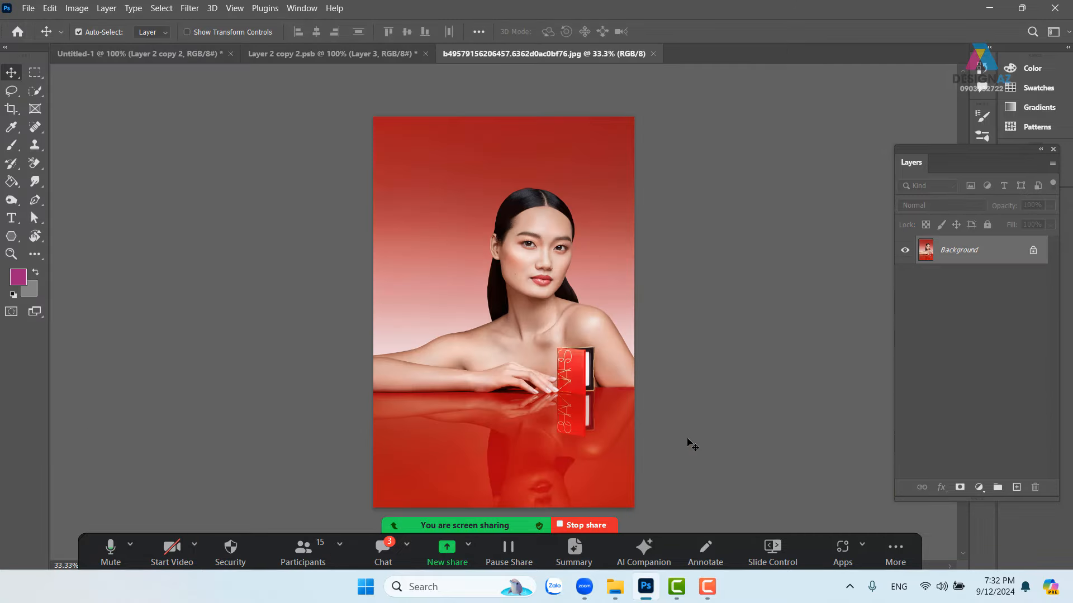
Copy the entire second portrait image, close its document, and paste it above the tan square's layer in the smart object's contents.
key("ctrl+a")
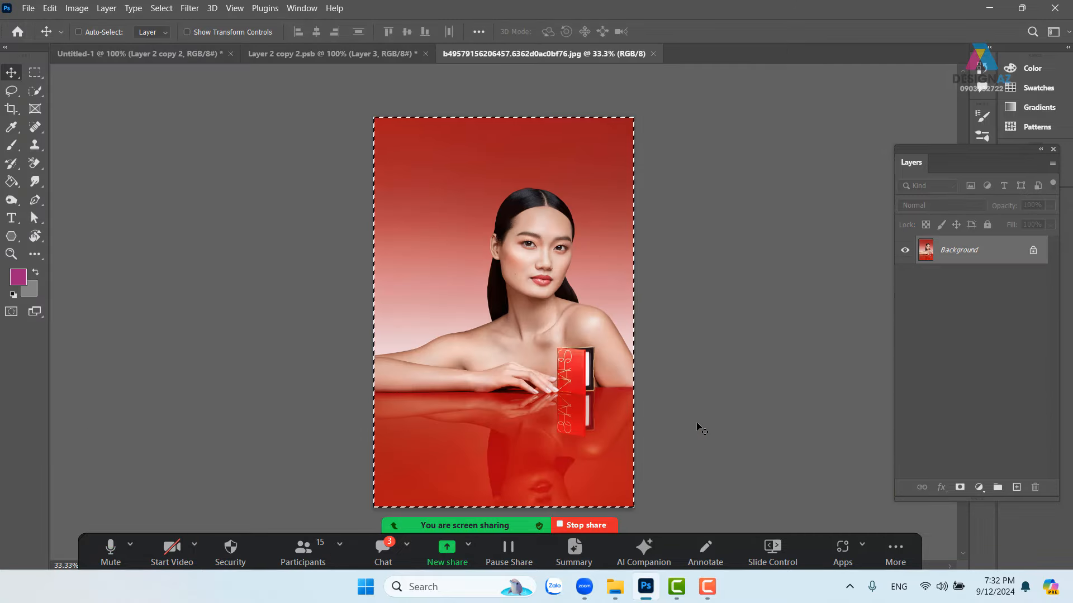
left_click(654, 54)
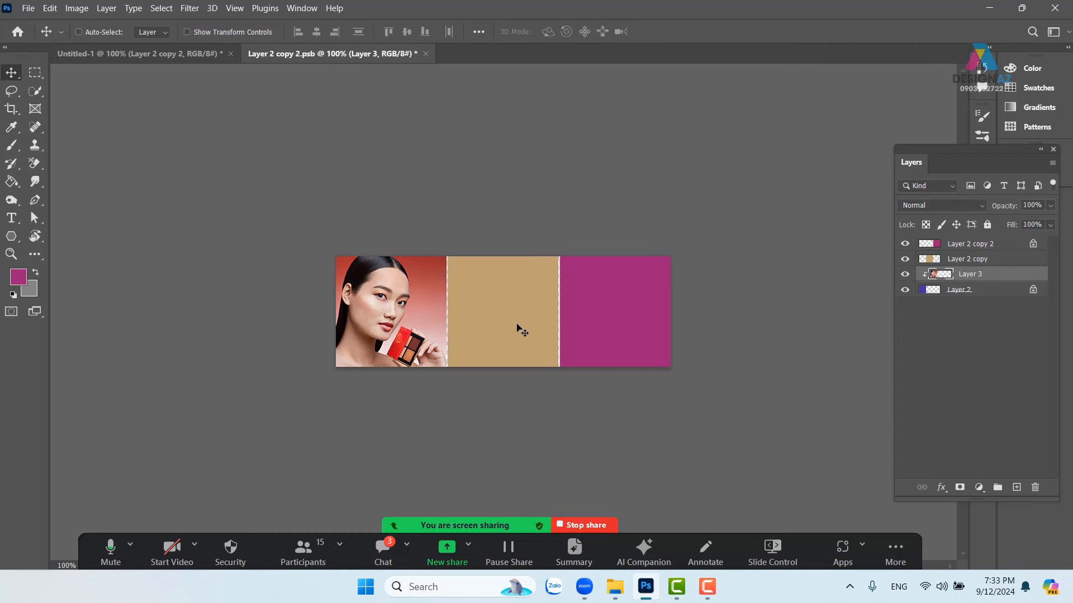
key("ctrl+v")
key("ctrl+z")
right_click(512, 294)
left_click(535, 301)
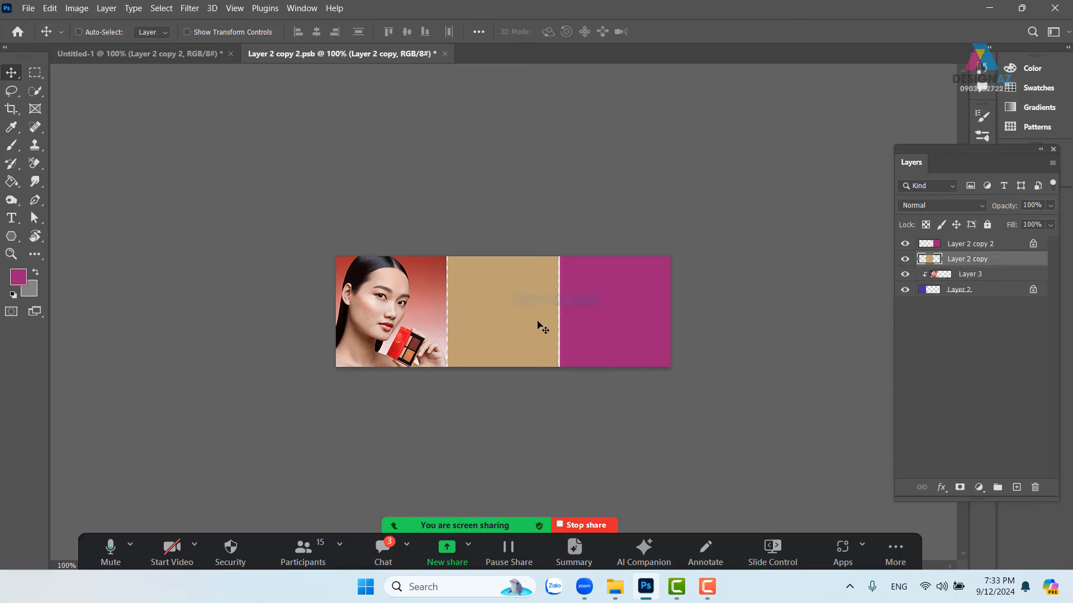
key("shift+Right")
key("shift+Right")
key("shift+Left")
key("shift+Left")
key("ctrl+v")
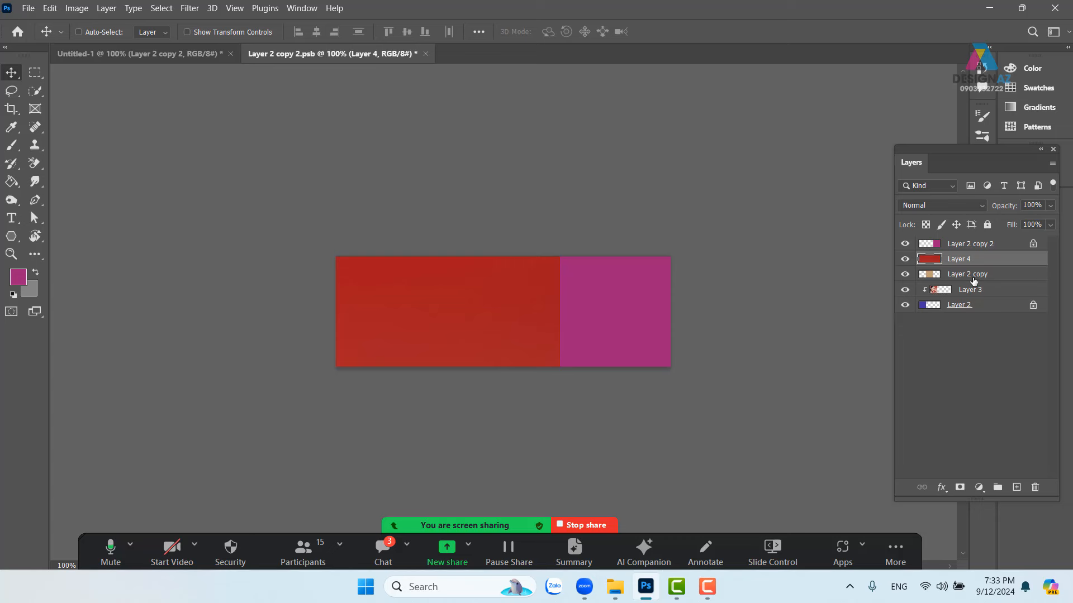
Clip the pasted photo to the tan square's layer and scale it to 17%, framing the woman's face and shoulders.
key("ctrl")
key("ctrl+alt+g")
key("ctrl+t")
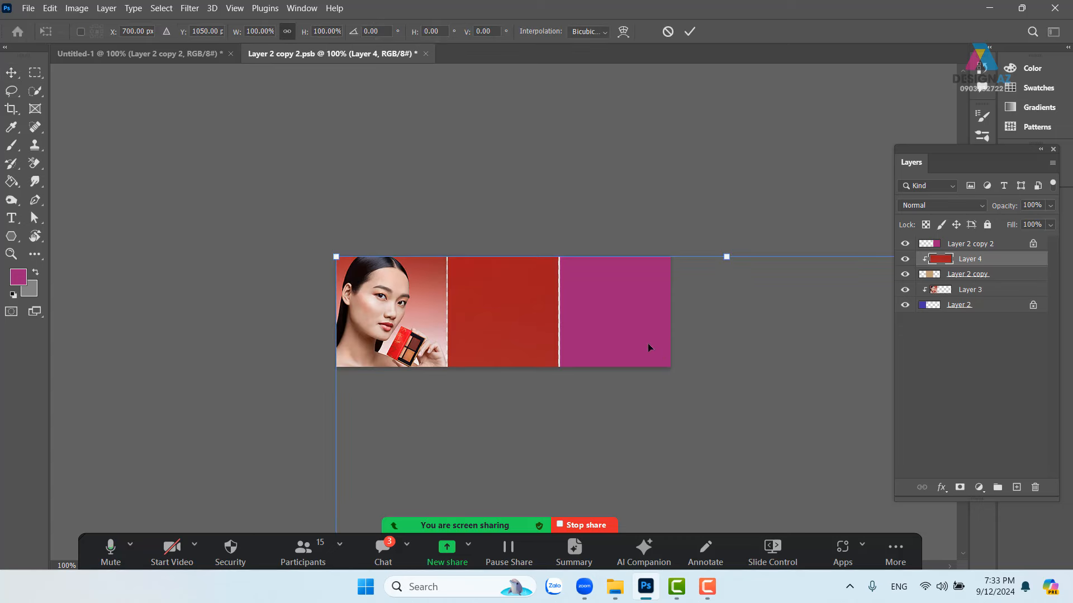
left_click_drag(337, 258, 486, 481)
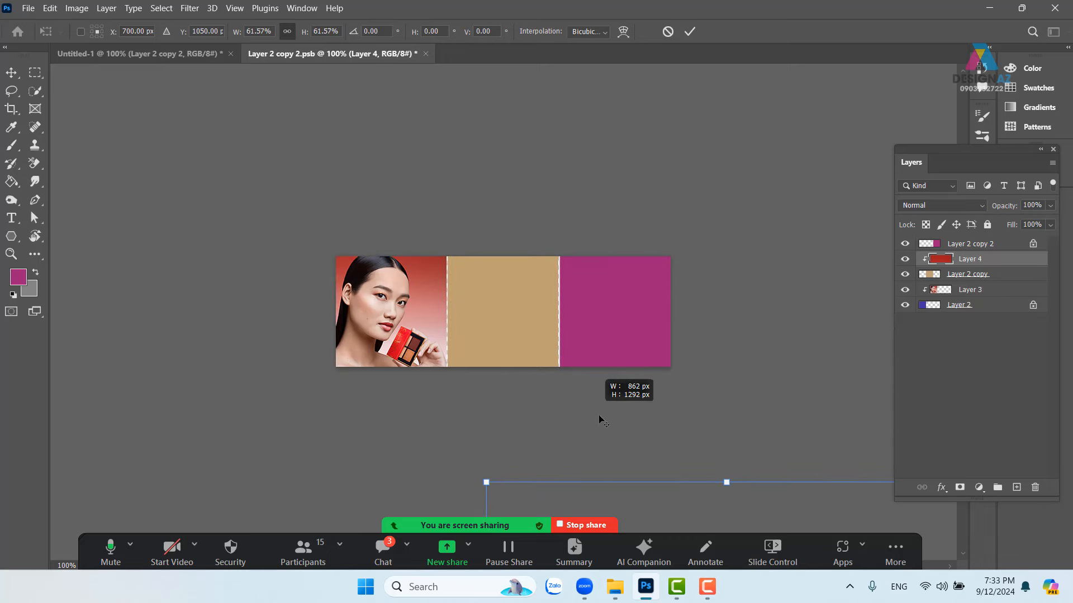
left_click_drag(652, 487, 454, 175)
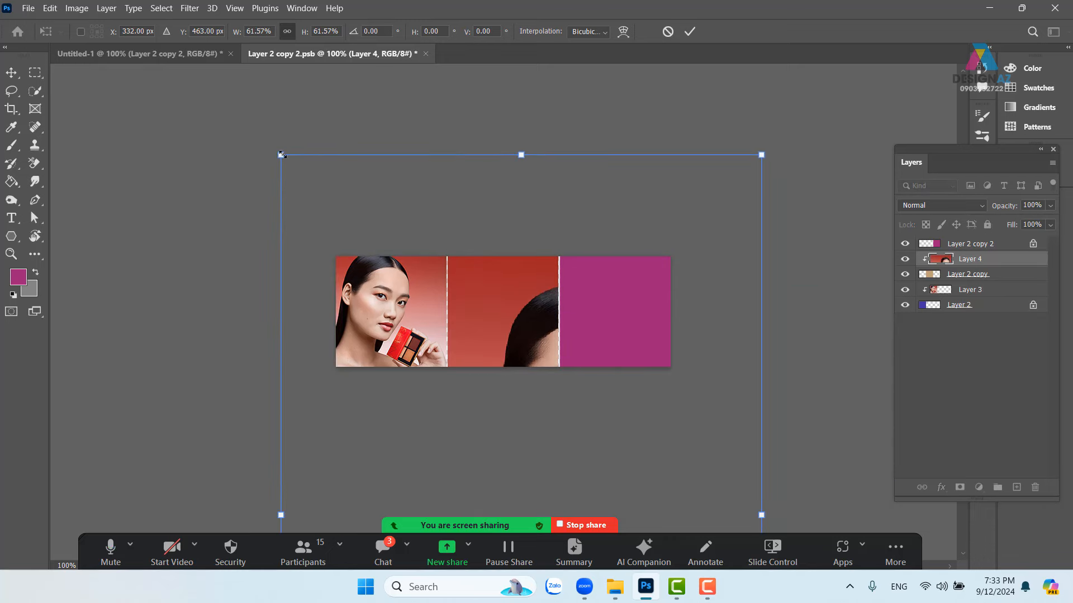
left_click_drag(281, 154, 516, 270)
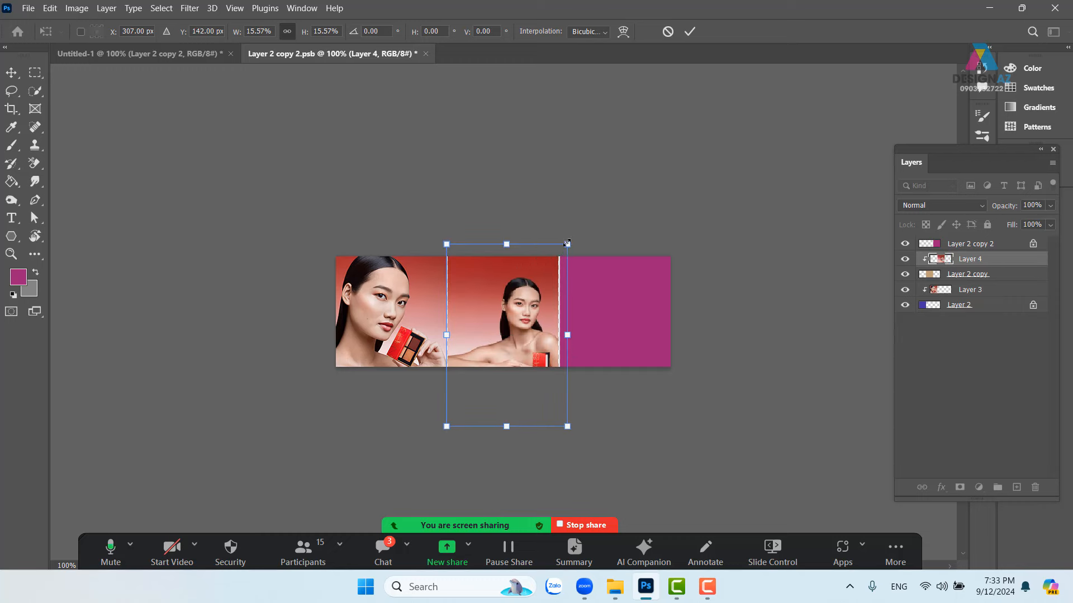
left_click_drag(567, 244, 579, 227)
left_click_drag(504, 294, 494, 294)
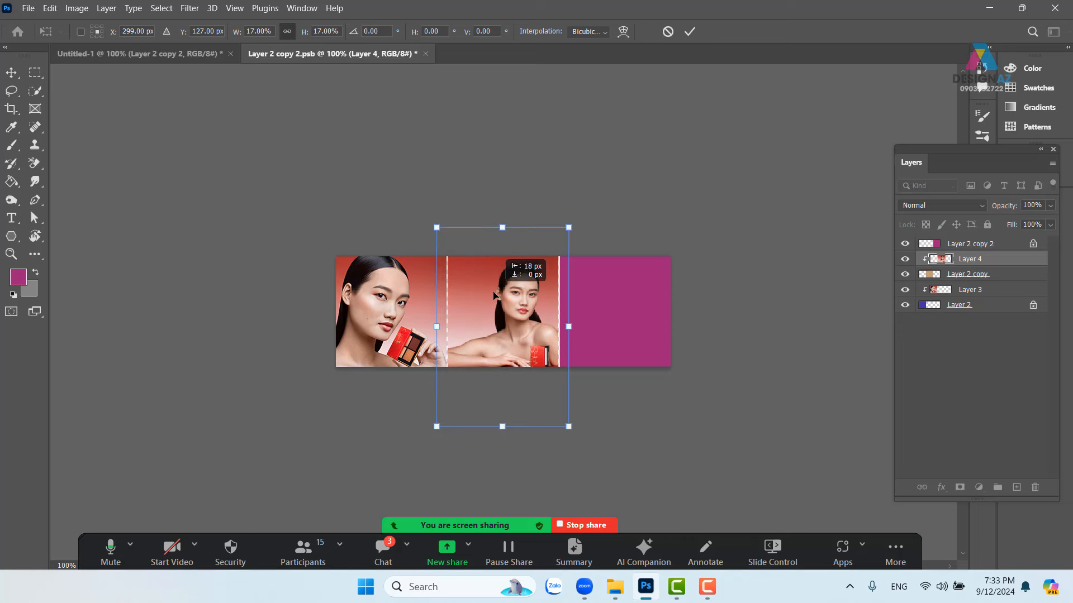
key("Return")
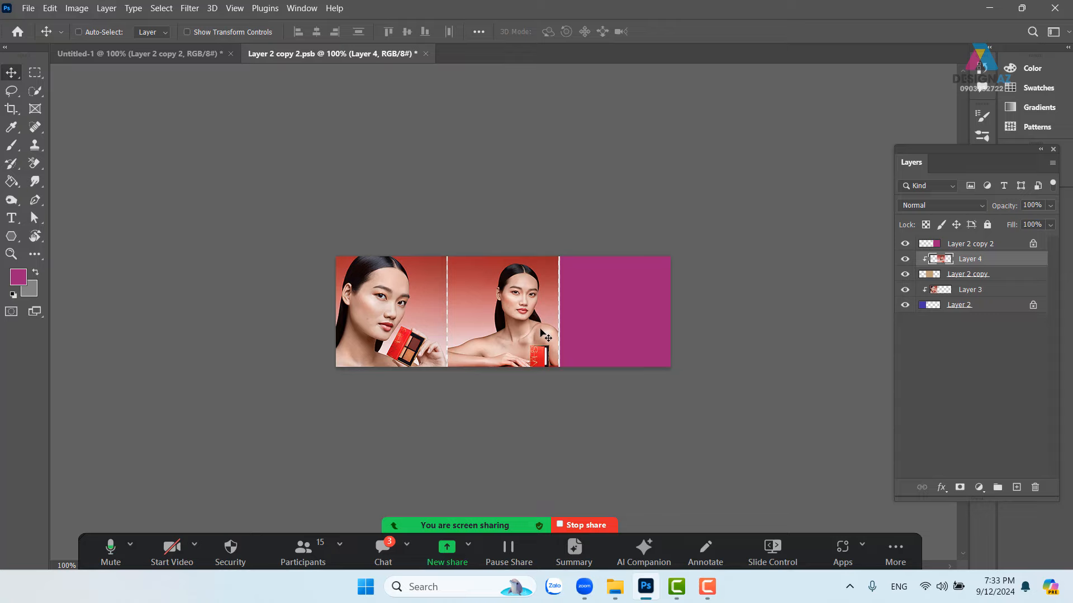
Open the image d8c64847578969.587eacd380fd1 from the Đồng hồ nam nữ folder in Downloads.
key("super+Tab")
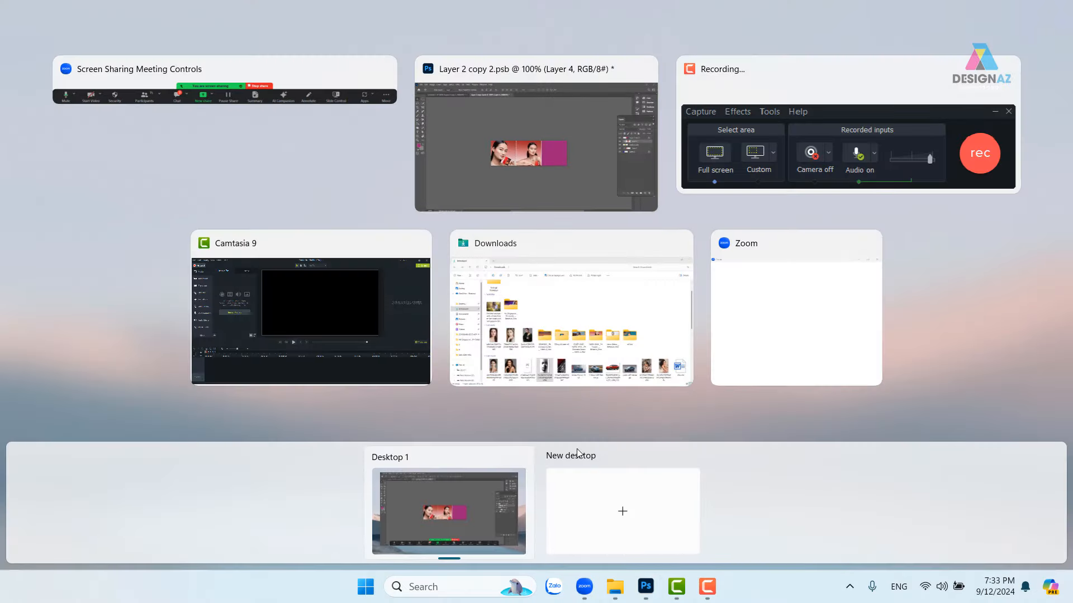
left_click(641, 587)
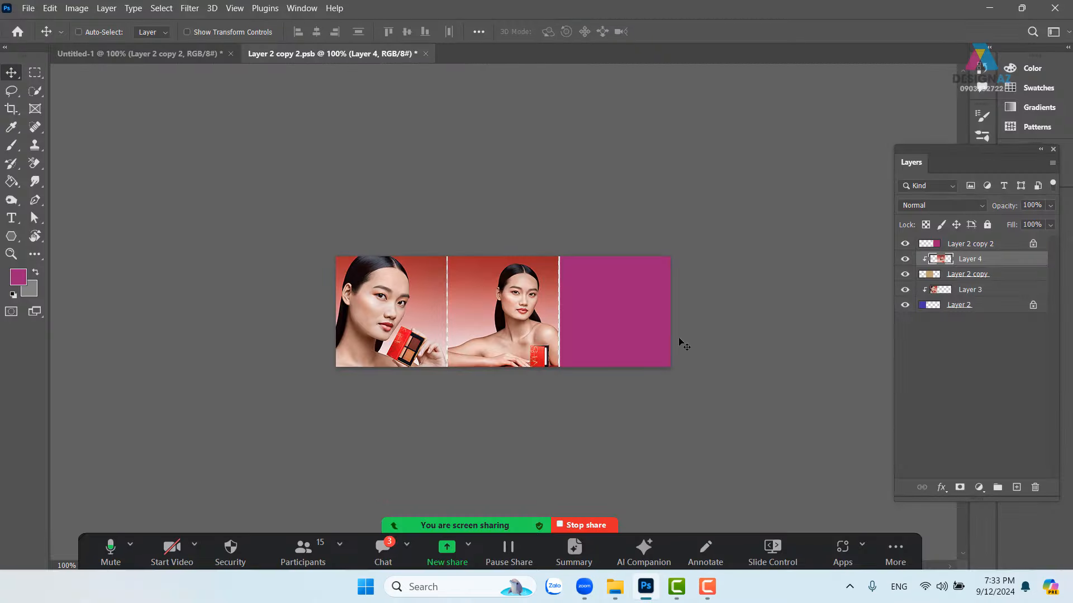
key("ctrl+o")
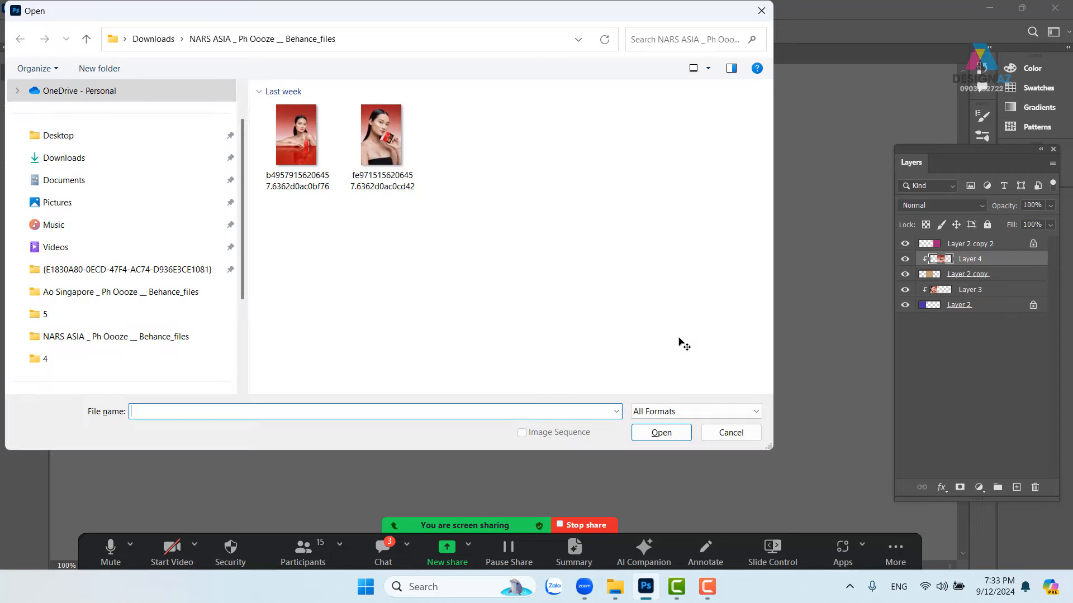
left_click(153, 39)
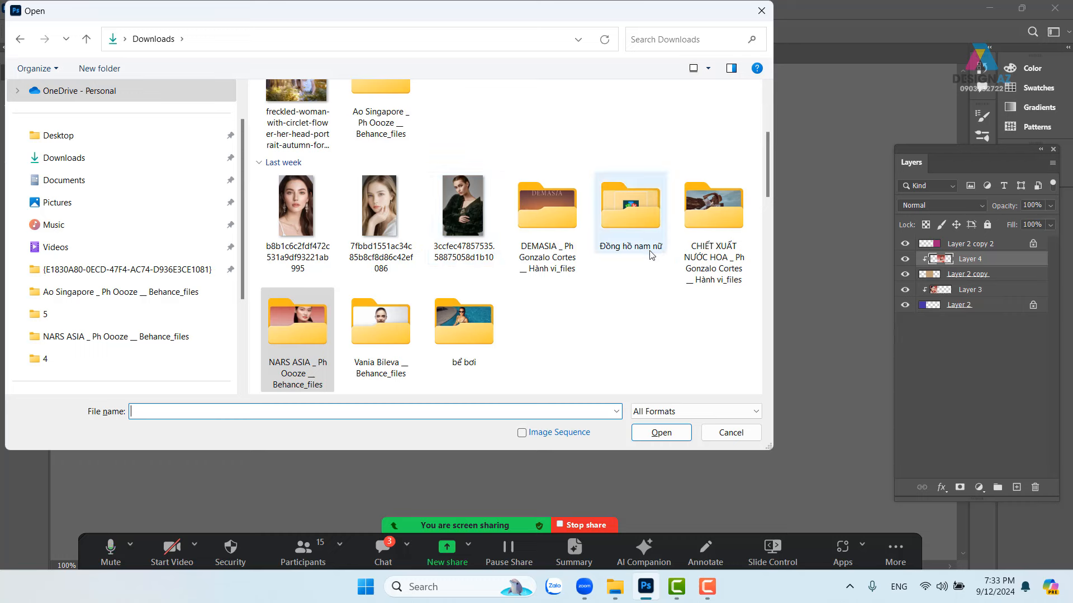
double_click(618, 223)
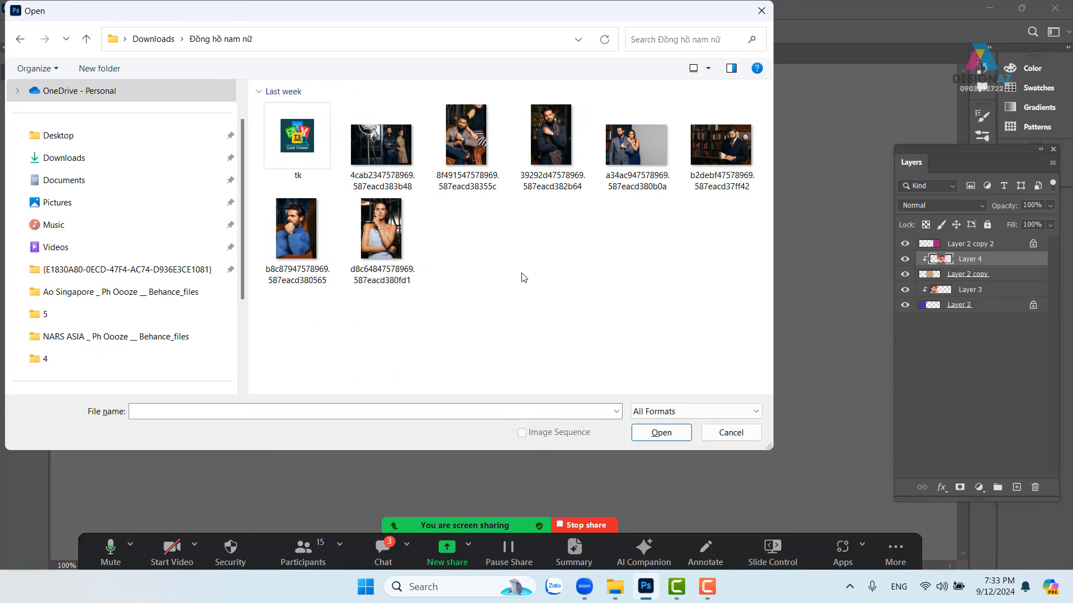
left_click(363, 235)
left_click(651, 430)
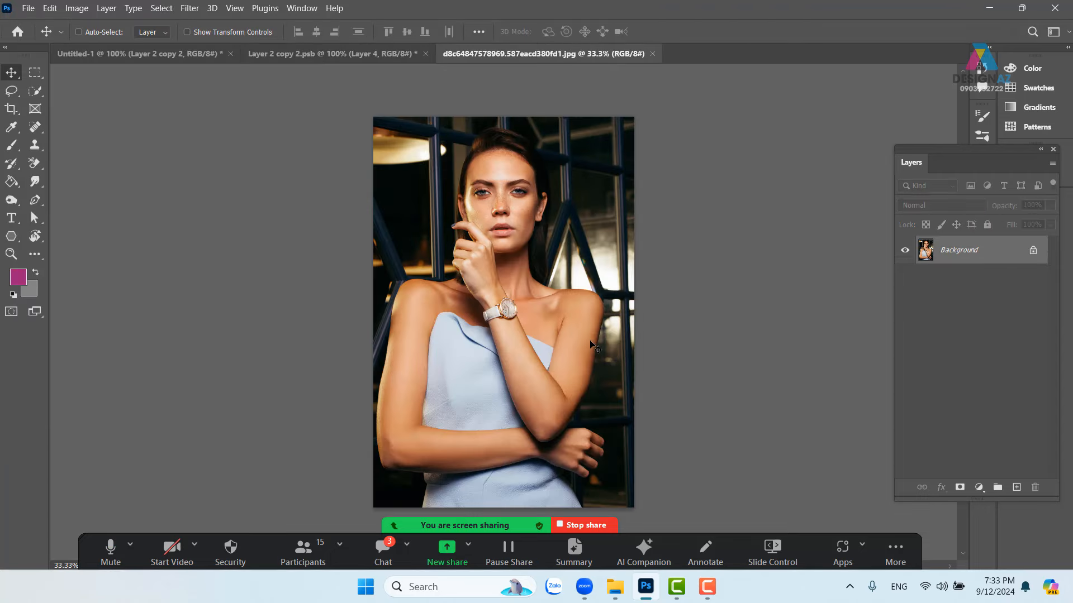
Copy the entire watch portrait and paste it above the magenta square's layer in the smart object's contents.
key("ctrl+a")
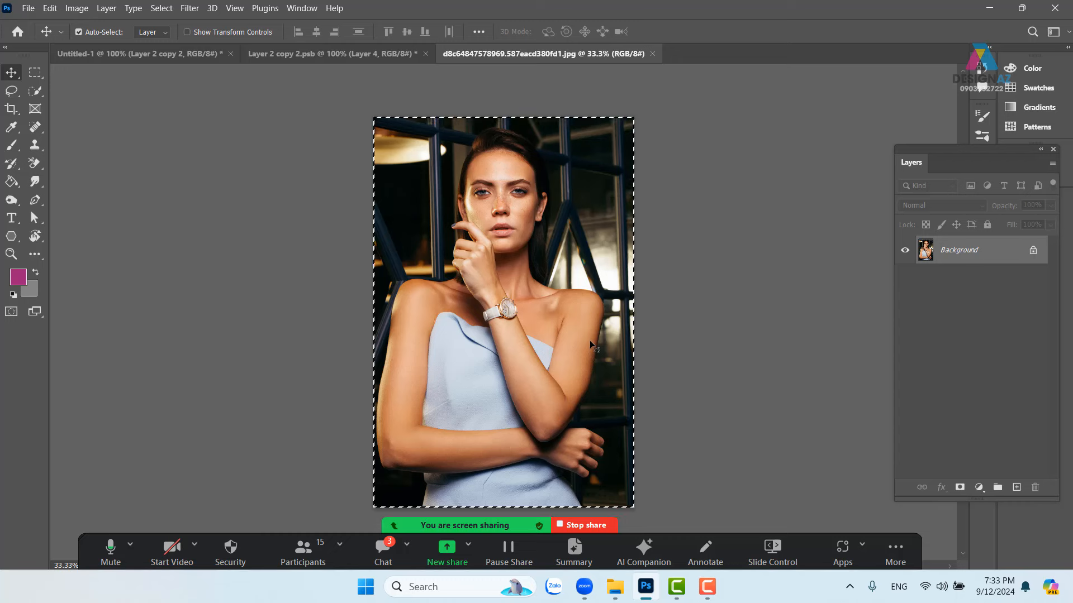
left_click(167, 54)
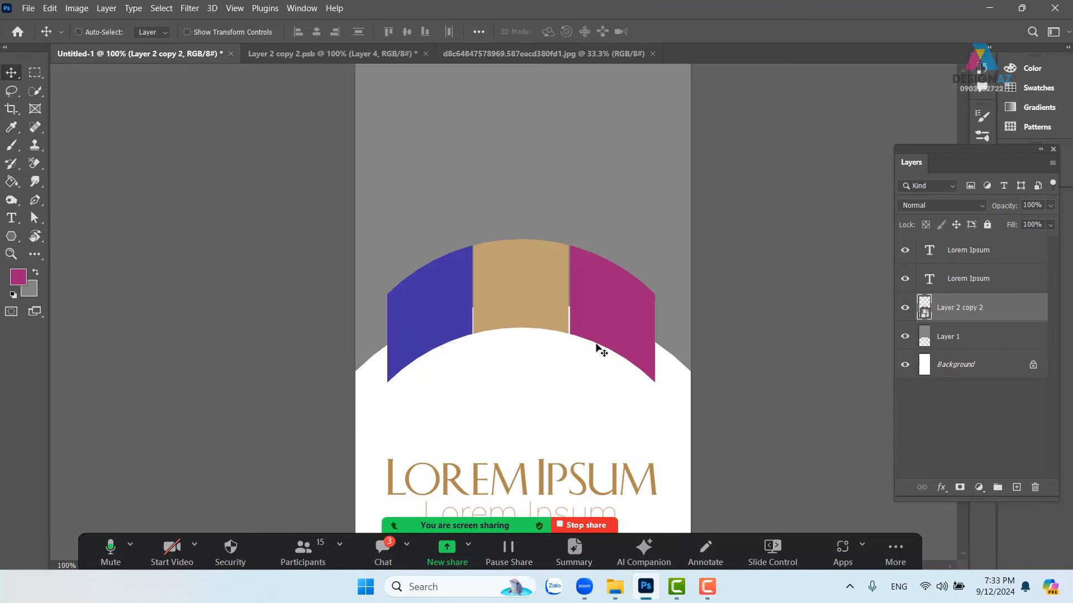
right_click(624, 304)
left_click(656, 354)
left_click(408, 53)
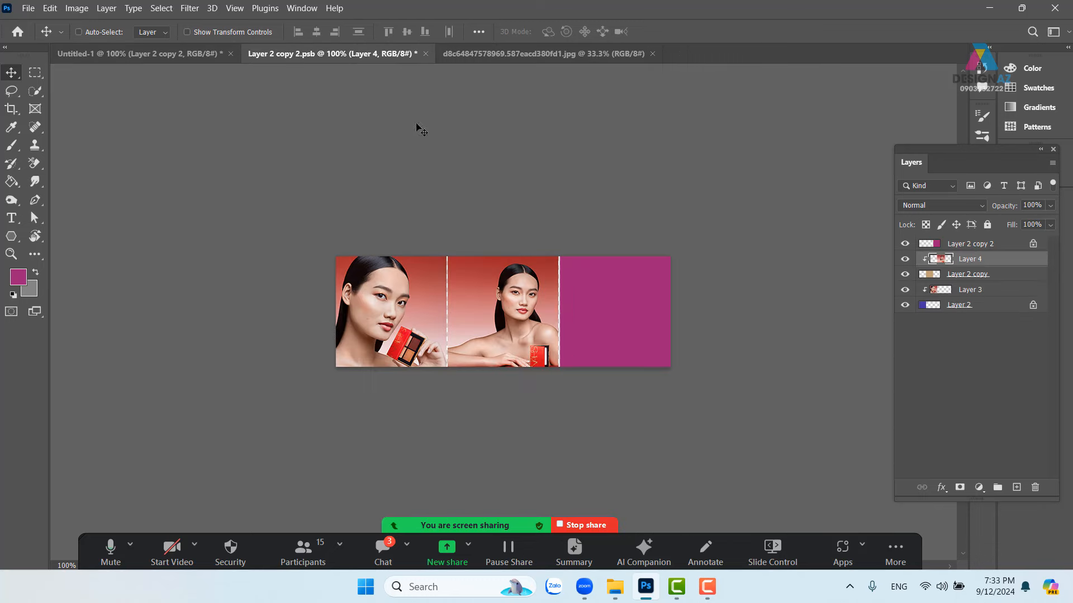
right_click(603, 280)
left_click(618, 288)
left_click_drag(623, 323, 651, 303)
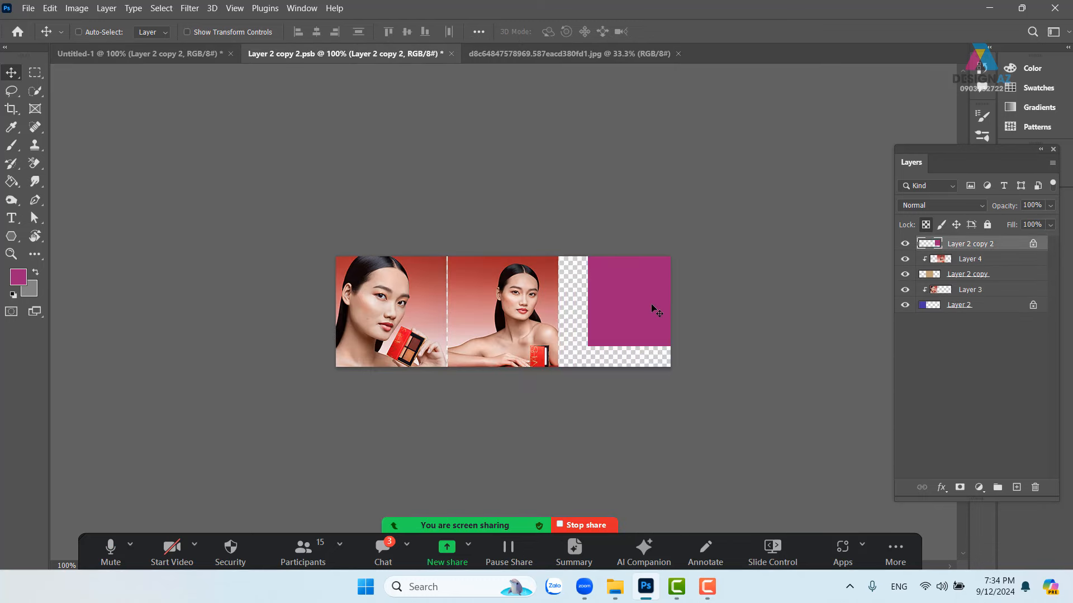
key("ctrl+z")
key("ctrl+v")
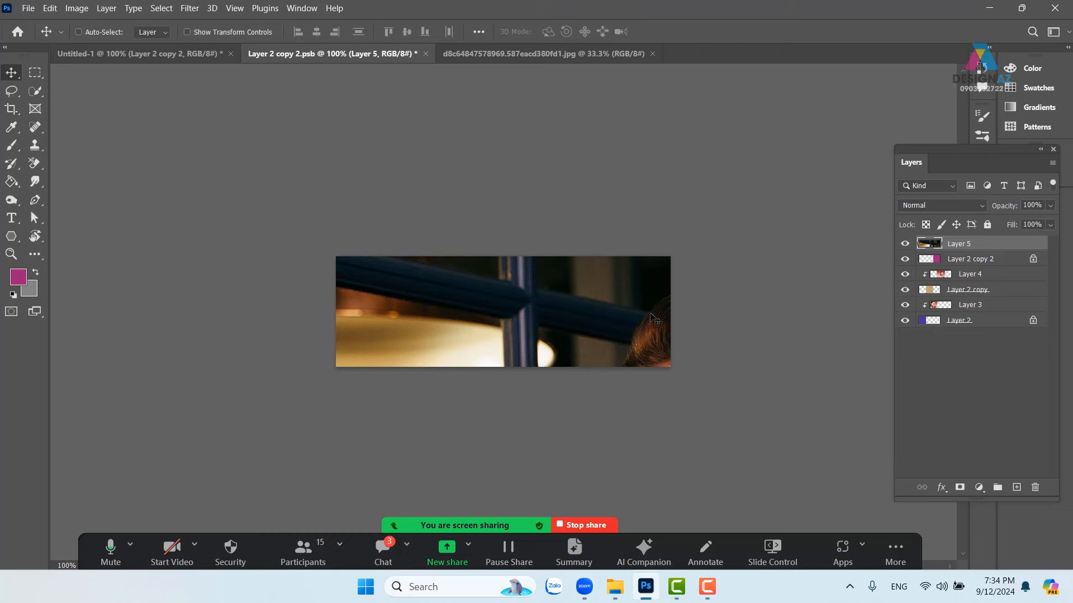
Scale the watch portrait to about 16.86%, position it over the magenta square, and clip it to that square's layer.
key("ctrl+t")
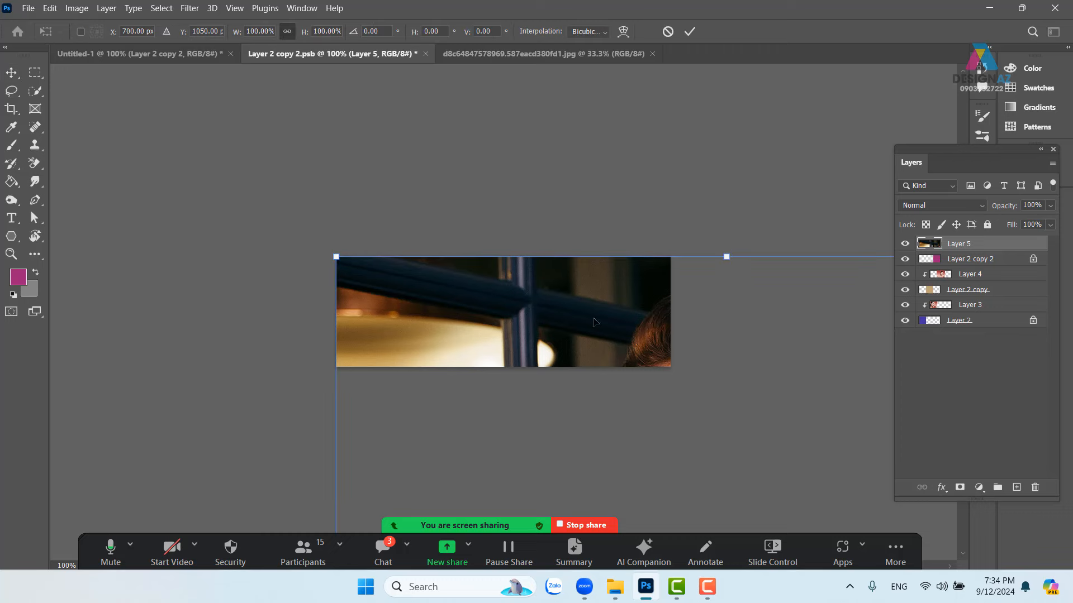
left_click_drag(337, 258, 533, 368)
left_click_drag(610, 496, 402, 192)
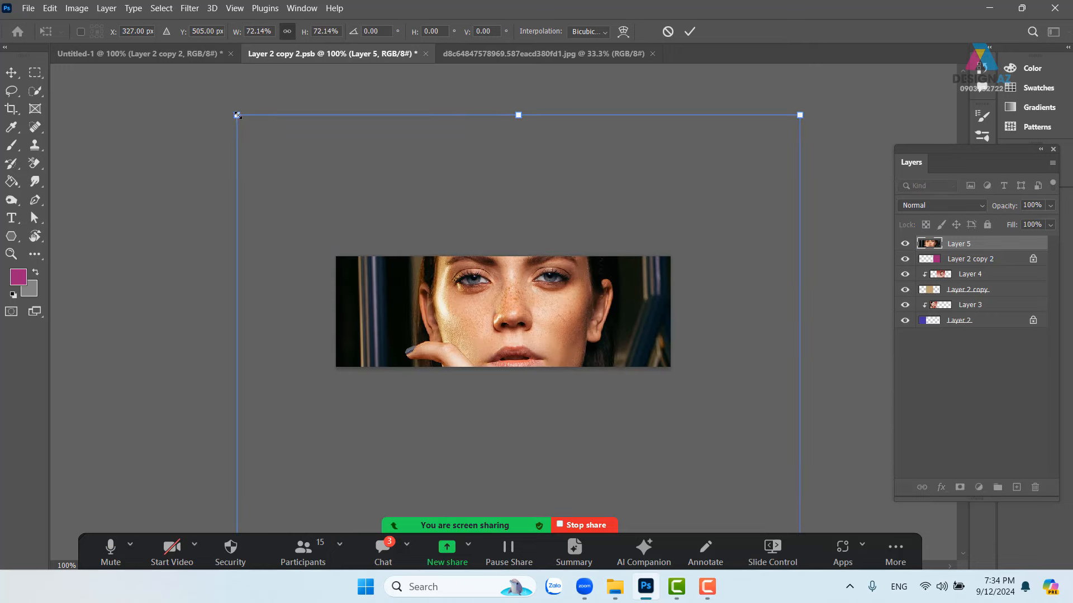
left_click_drag(237, 114, 410, 376)
left_click_drag(540, 437, 672, 288)
left_click_drag(758, 228, 715, 291)
left_click_drag(650, 349, 618, 304)
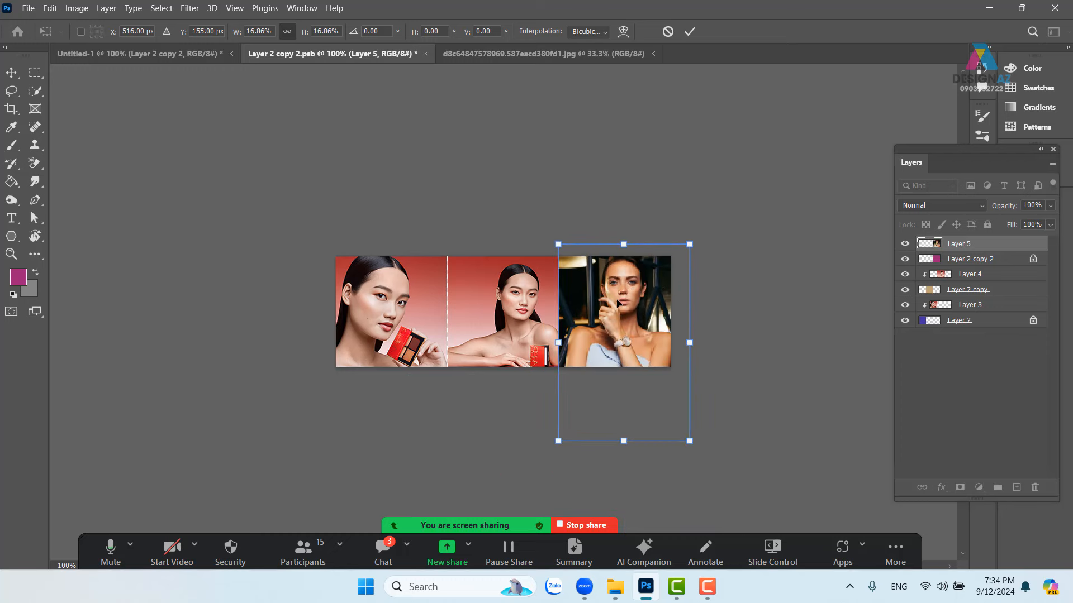
key("Return")
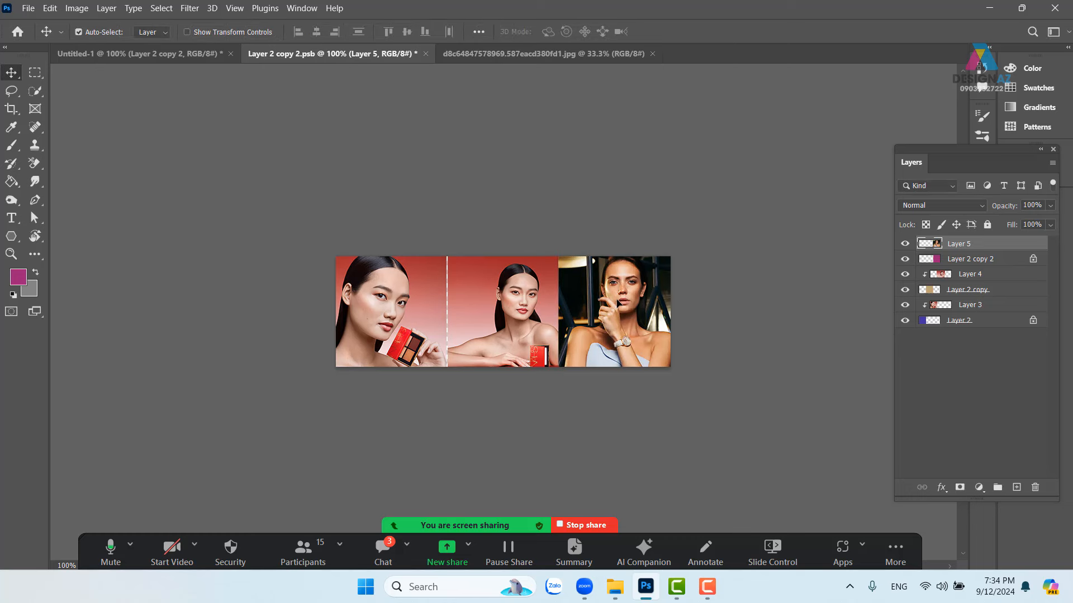
key("ctrl+alt+g")
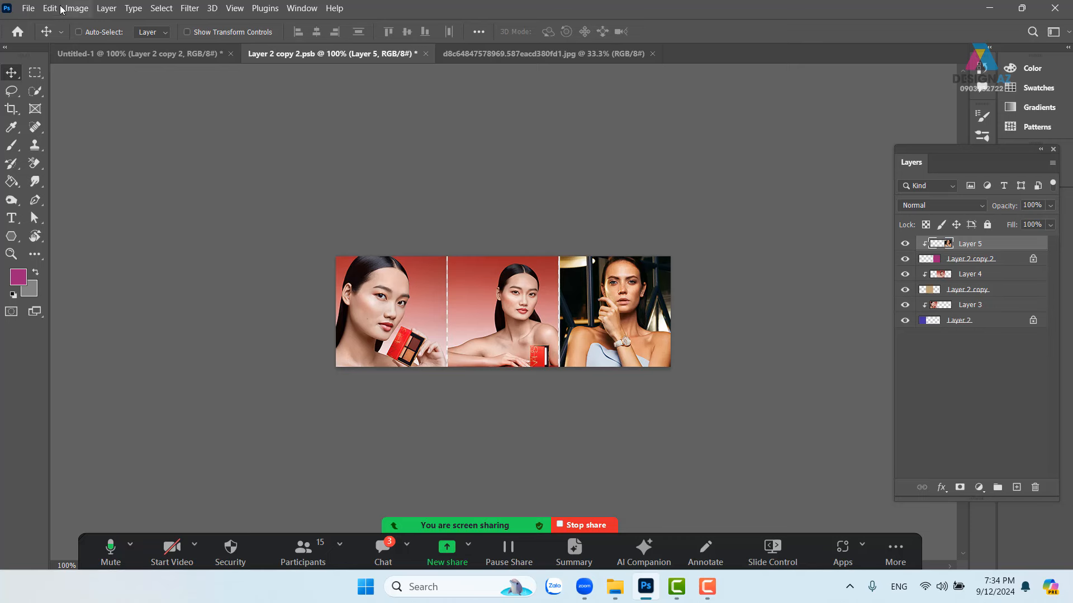
Save the smart object's contents and return to the Untitled-1 document.
left_click(29, 9)
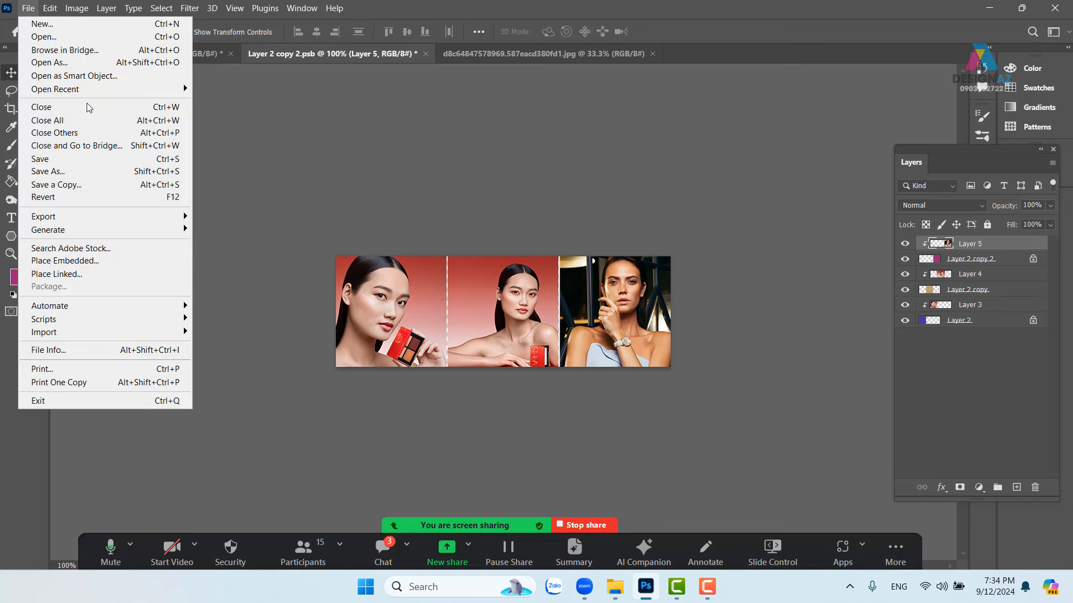
left_click(110, 159)
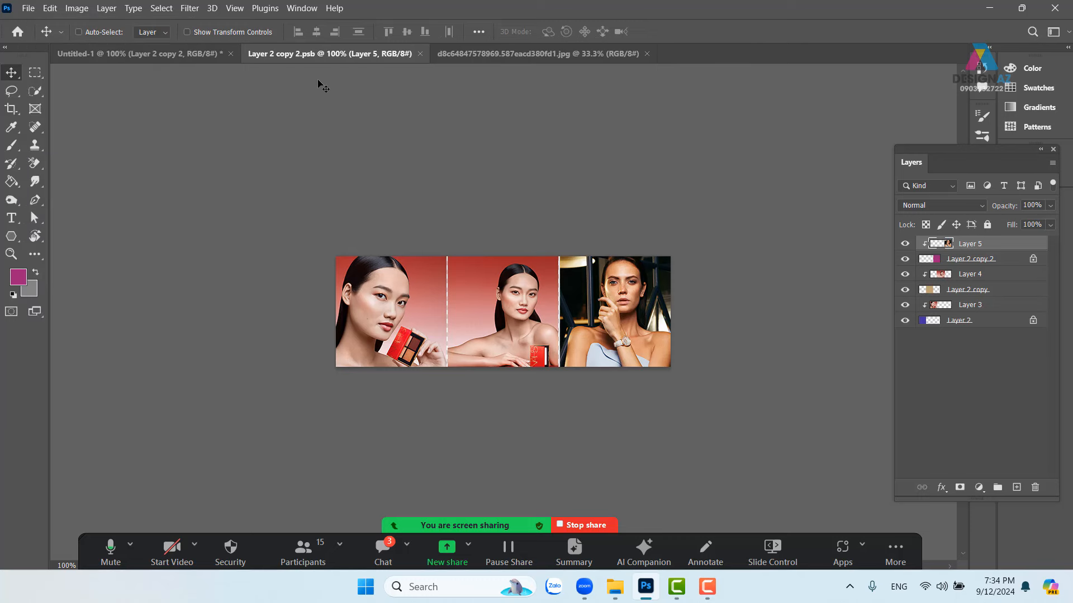
left_click(137, 56)
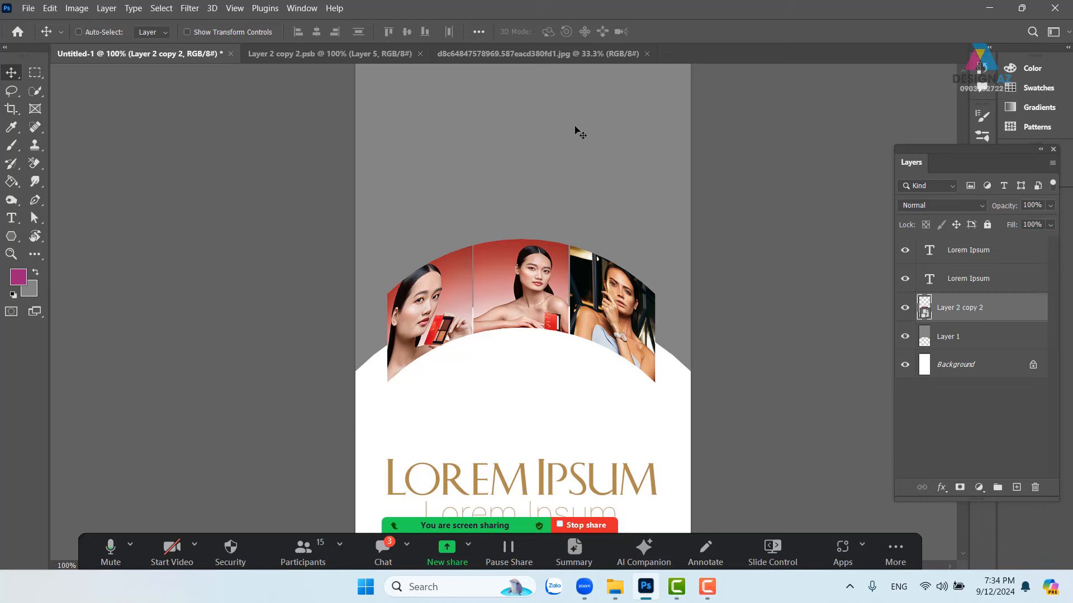
Delete the arched photo strip's layer and the gray curved shape's layer, keeping the two Lorem Ipsum texts.
key("ctrl+minus")
key("ctrl+minus")
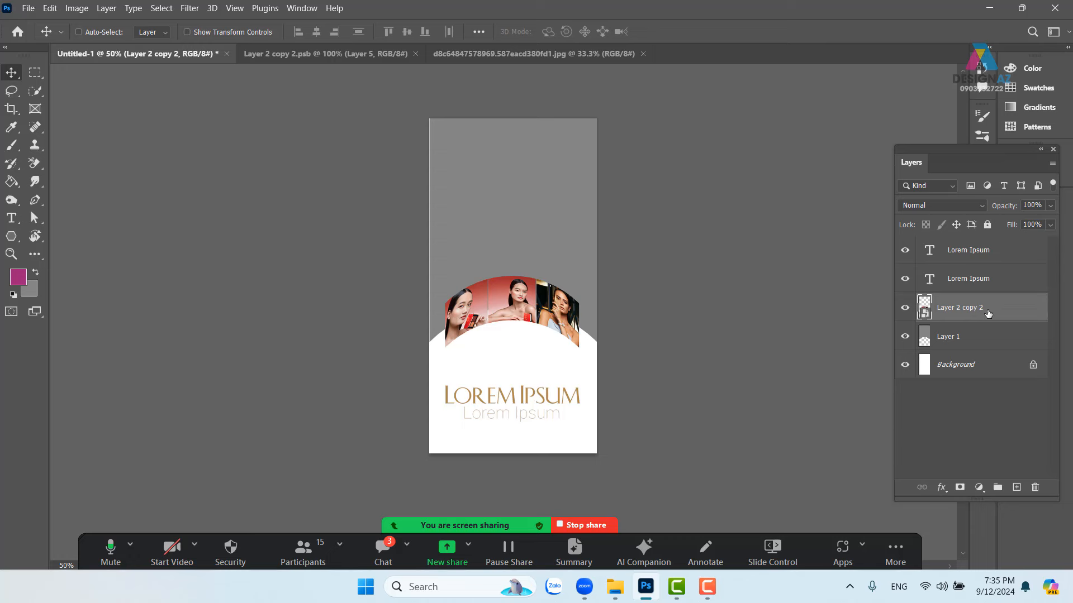
key("Delete")
key("Delete")
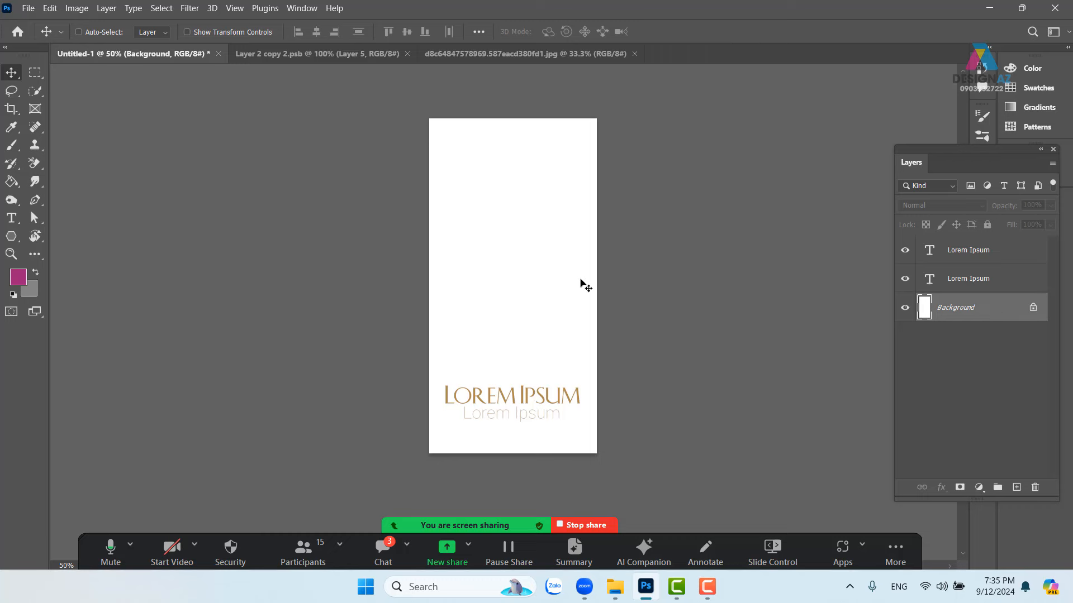
Select a square about a quarter of the page's width in the page's upper-left corner and add a new layer above the background.
left_click(35, 72)
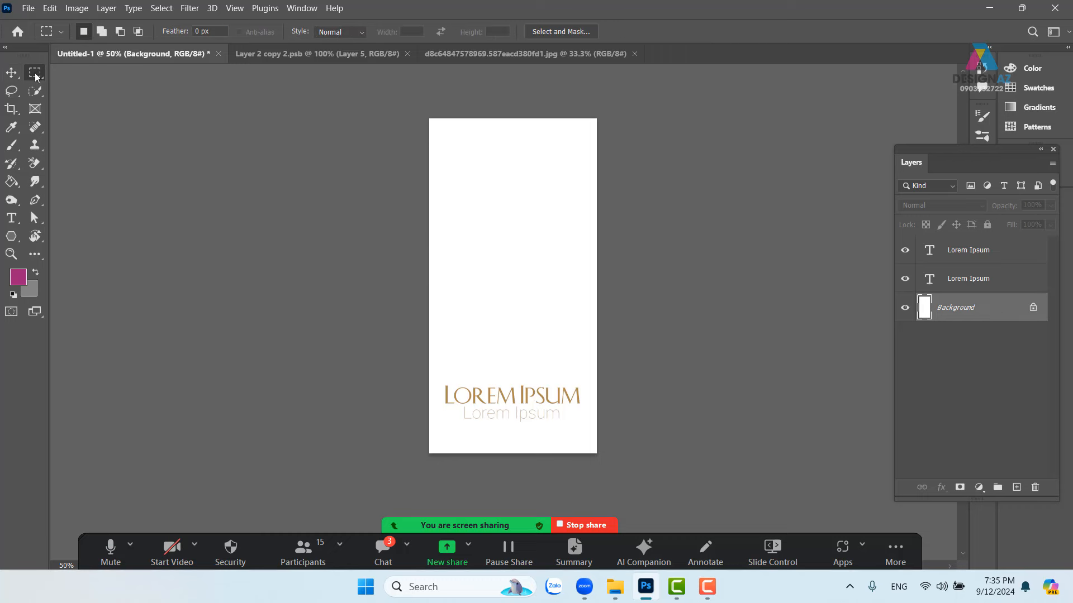
left_click(68, 77)
left_click_drag(430, 117, 476, 162)
key("ctrl+plus")
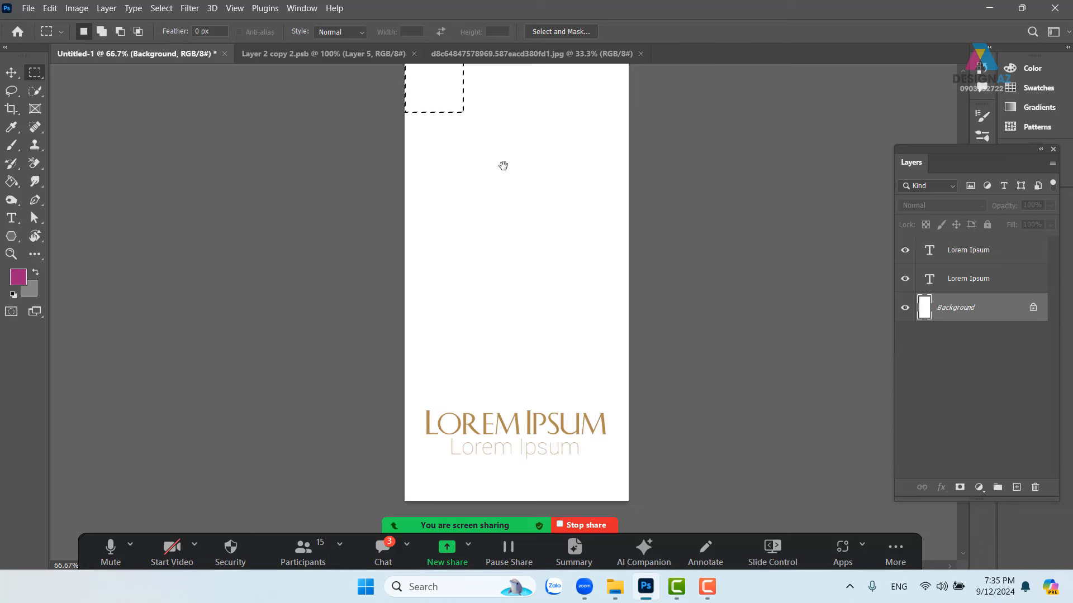
left_click_drag(503, 166, 507, 231)
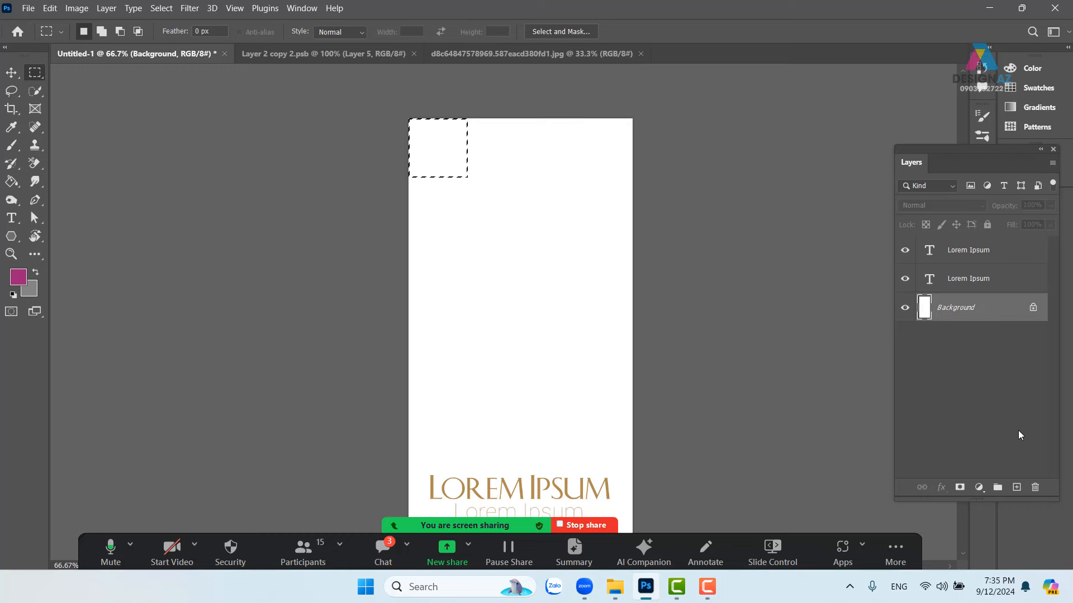
left_click(1016, 487)
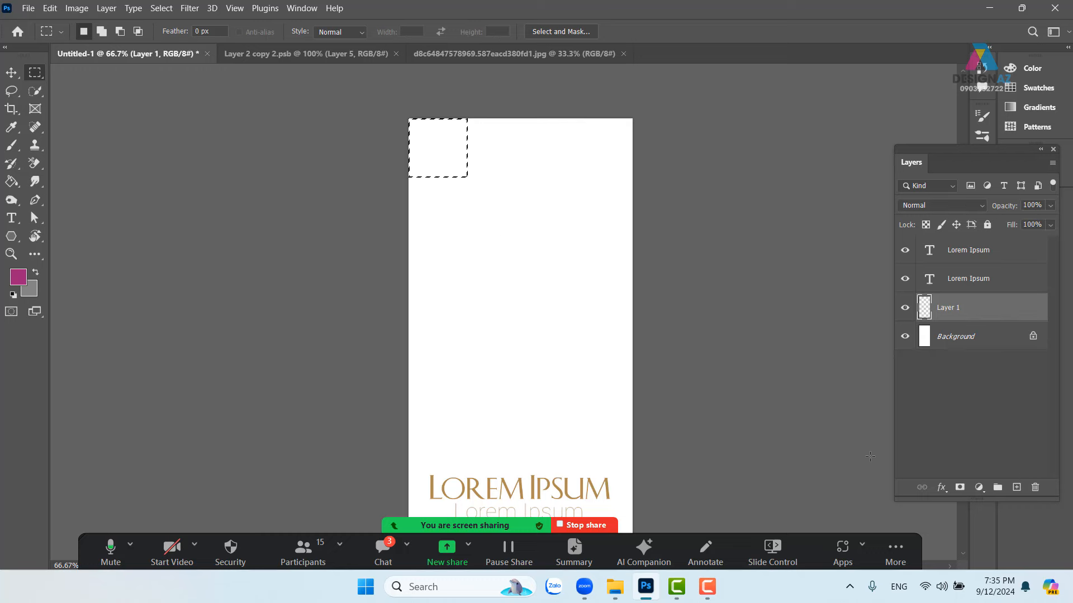
Fill the selected corner square with the magenta foreground colour and clear the selection.
key("alt+BackSpace")
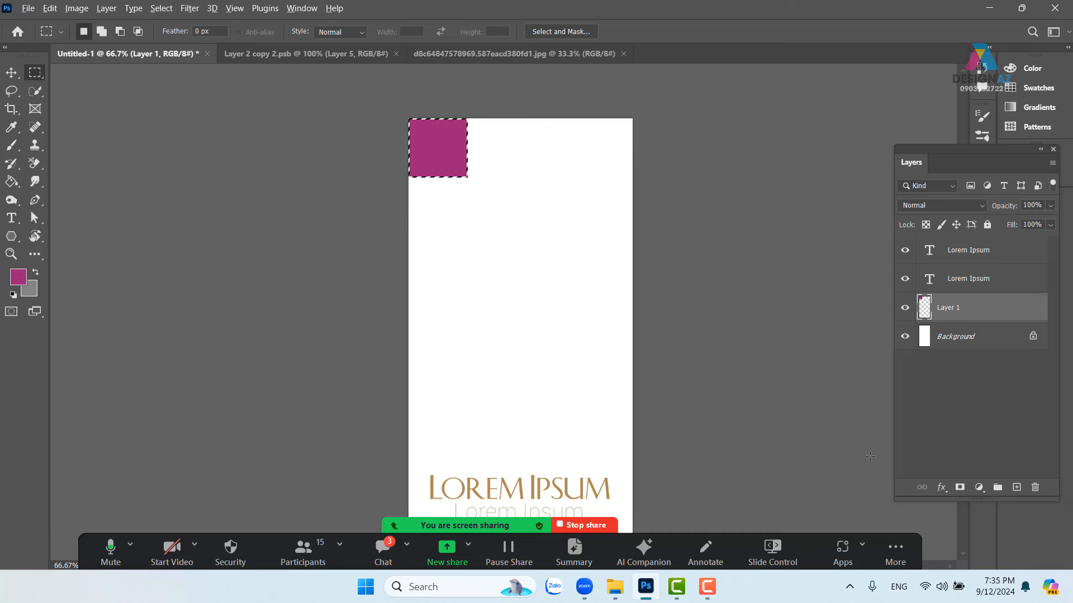
key("v")
key("ctrl+d")
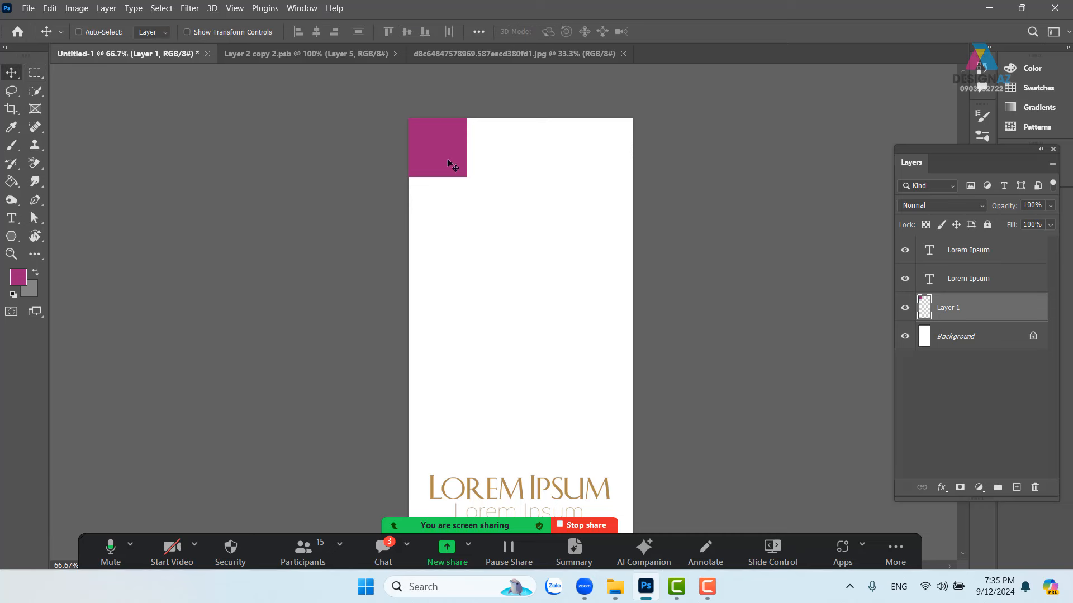
Duplicate the magenta square flush against its right side and set the copy's opacity to 90%.
left_click_drag(451, 163, 508, 173)
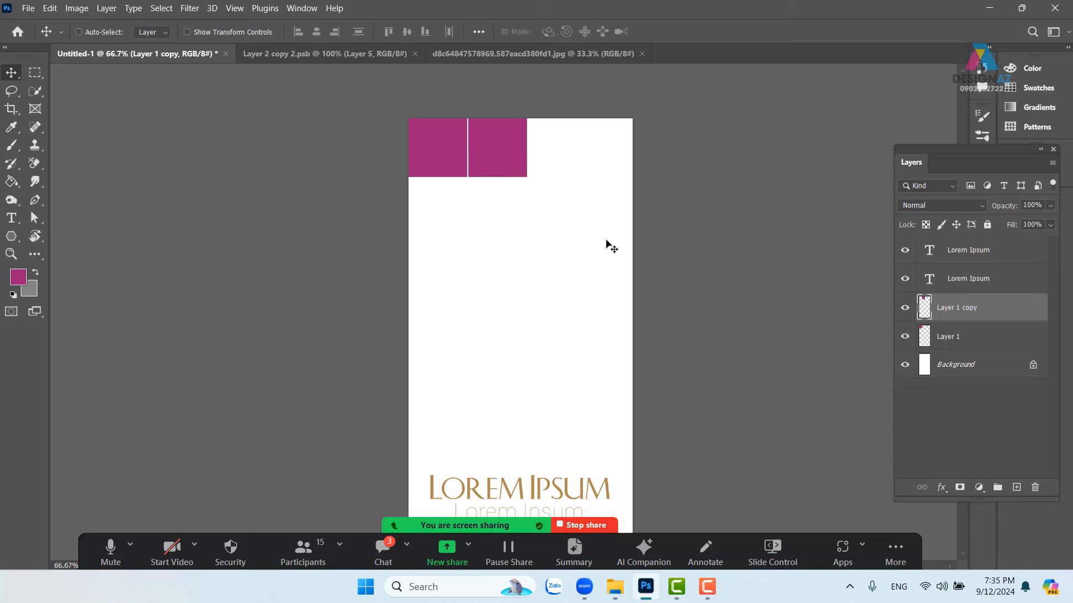
key("Left")
key("Left")
key("Down")
key("Up")
key("9")
Copy the squares along the next two diagonals, with the third diagonal at 80% opacity and the fourth at 70%.
left_click_drag(492, 157, 598, 158)
key("alt+shift")
key("8")
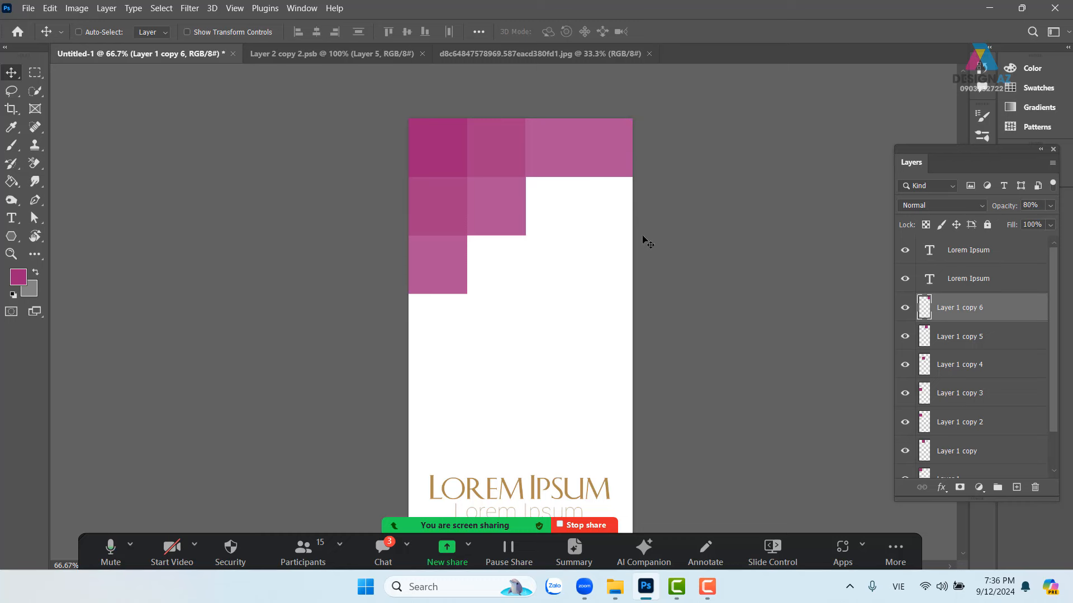
key("7")
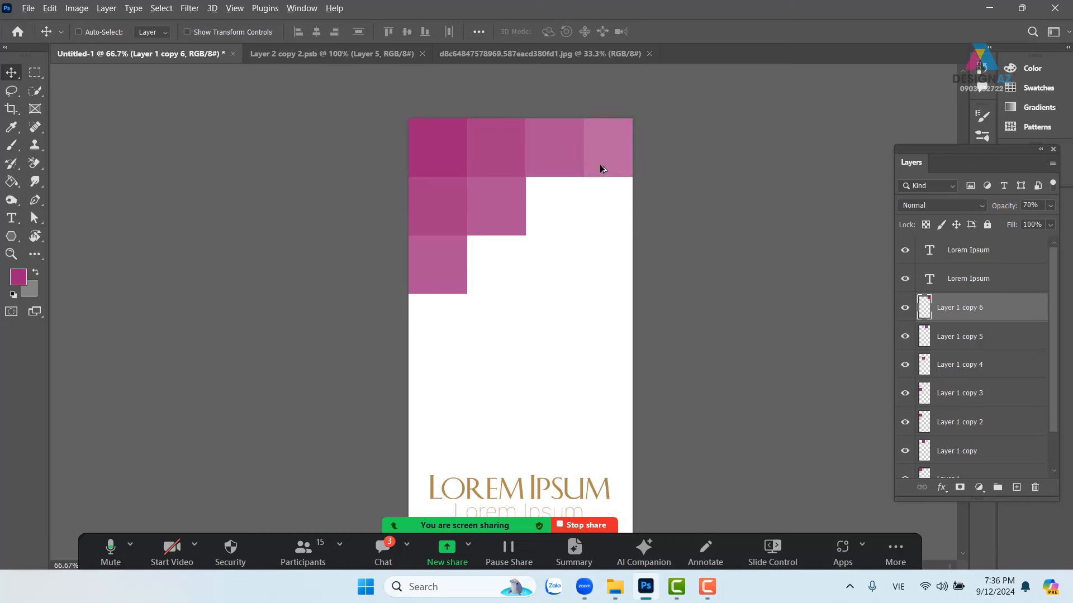
left_click_drag(598, 167, 434, 341)
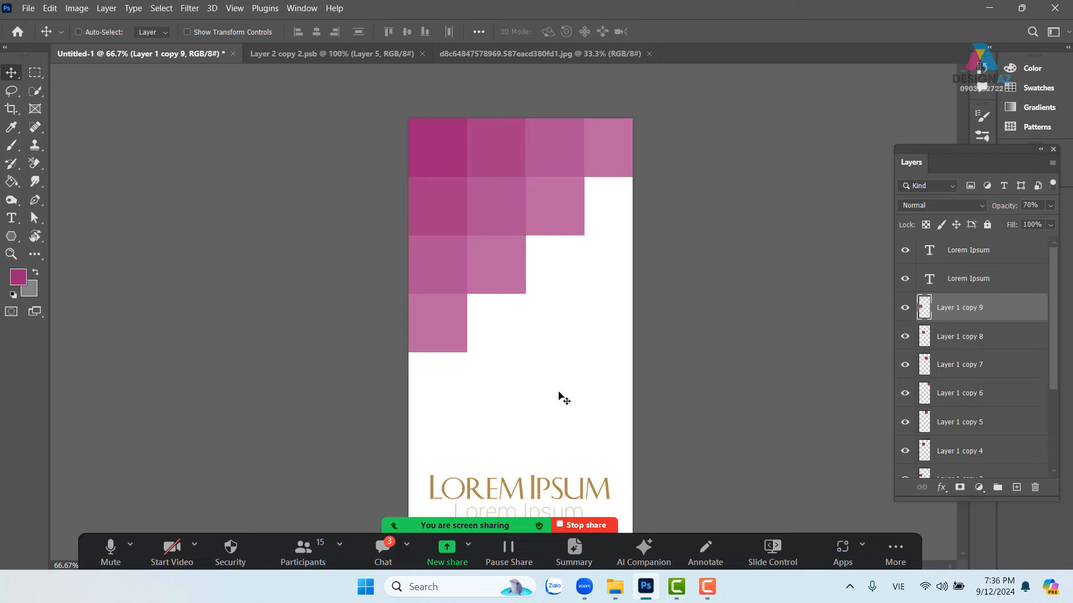
Select all the square layers and scale the stepped block to about 65.23%, anchored at the page's upper-left corner.
left_click_drag(633, 166, 633, 166)
mouse_move(1054, 344)
left_mouse_down()
mouse_move(1066, 430)
mouse_move(1019, 429)
mouse_move(1053, 387)
mouse_move(1055, 343)
left_mouse_up()
left_click(1023, 414, "shift")
left_click(1018, 450)
left_click(1003, 309, "shift")
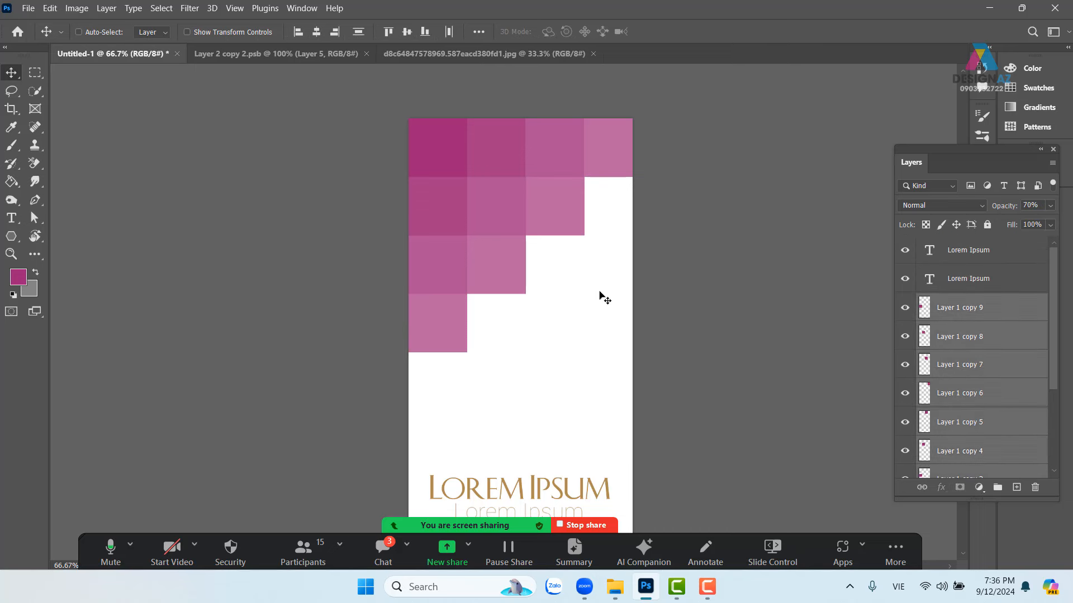
key("ctrl+t")
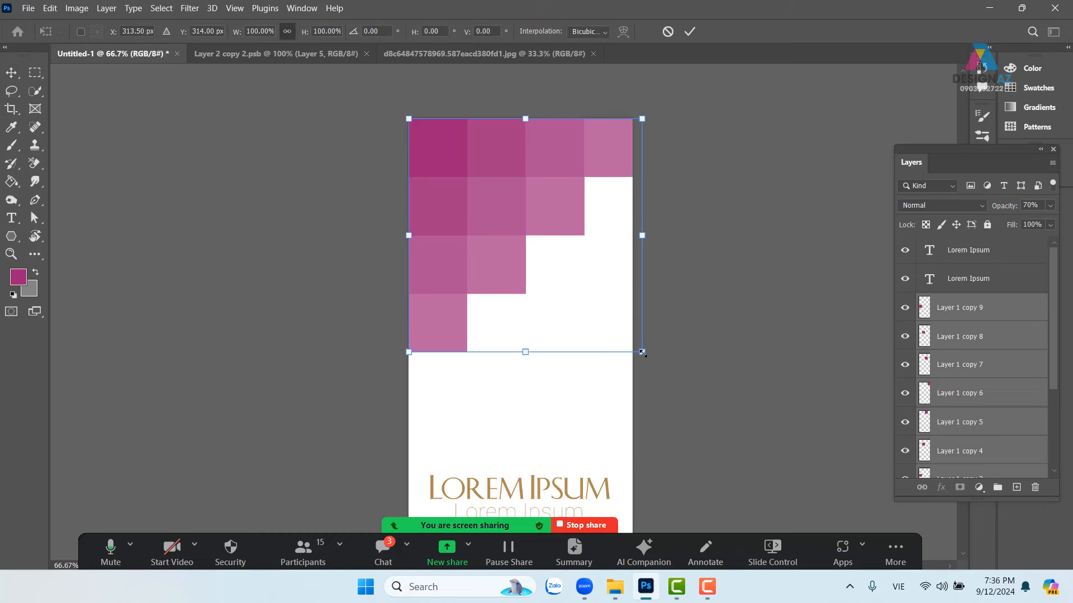
left_click_drag(641, 352, 564, 272)
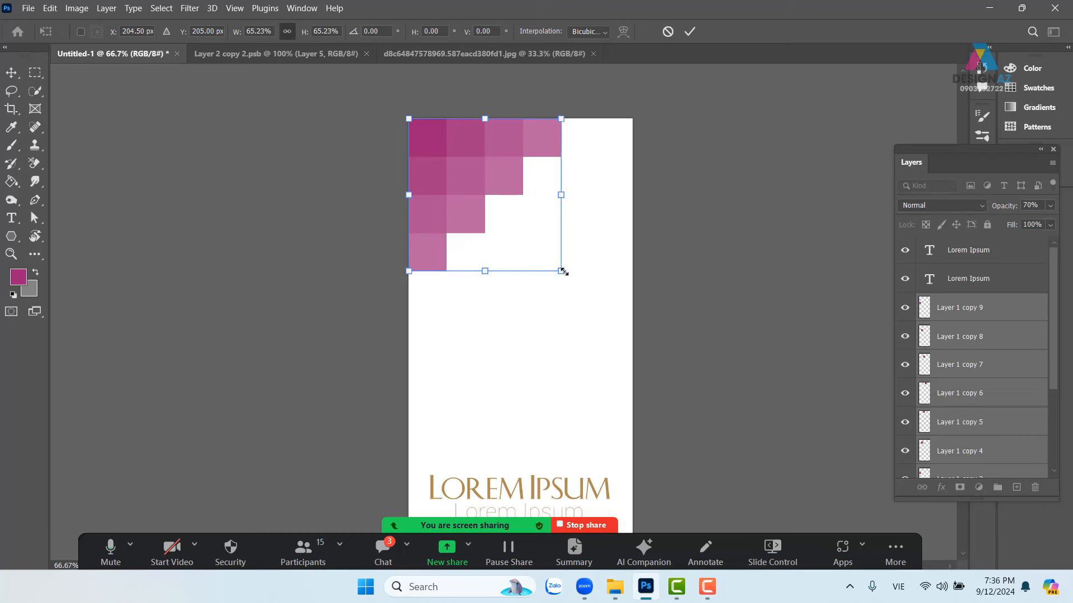
key("Return")
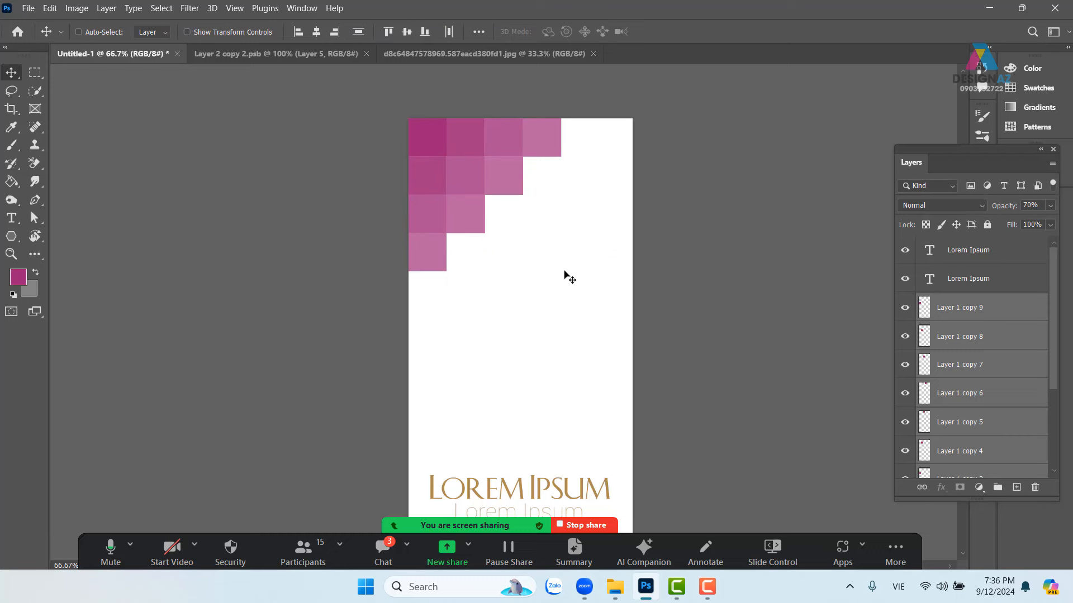
Duplicate the top row's end square beside it at 60% opacity and copy it down the fifth diagonal.
right_click(547, 142)
left_click(564, 147)
left_click_drag(534, 151, 569, 150)
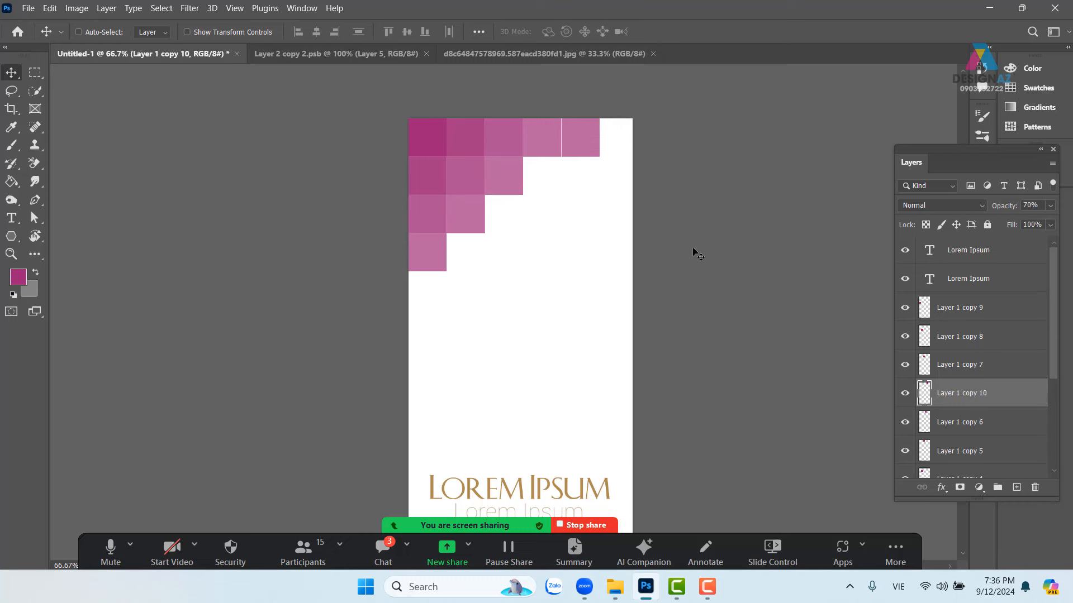
key("Left")
key("Left")
key("6")
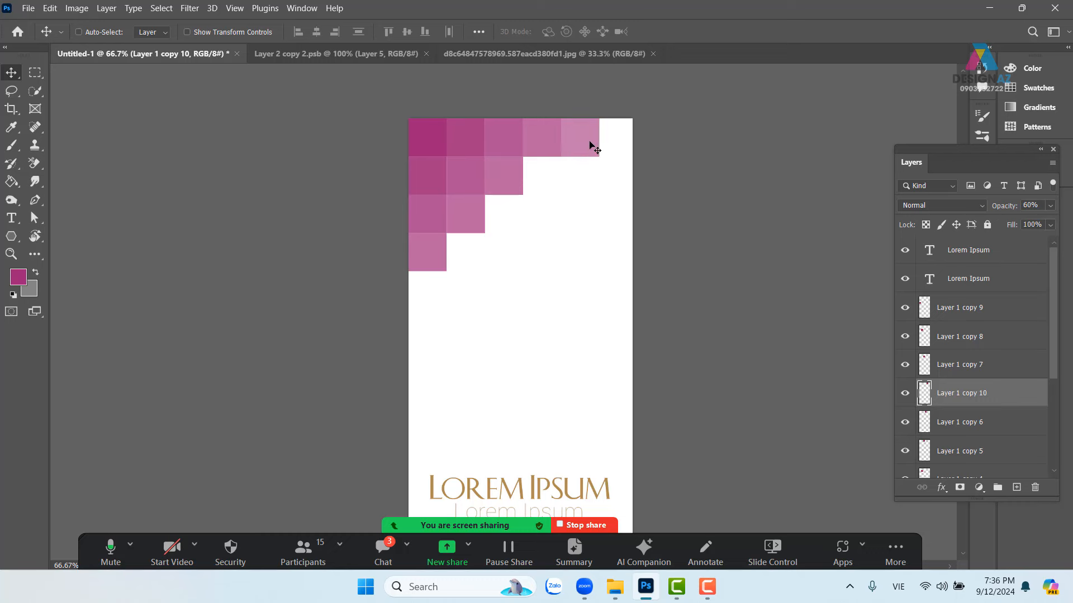
left_click_drag(590, 144, 549, 199)
left_click_drag(548, 199, 474, 260)
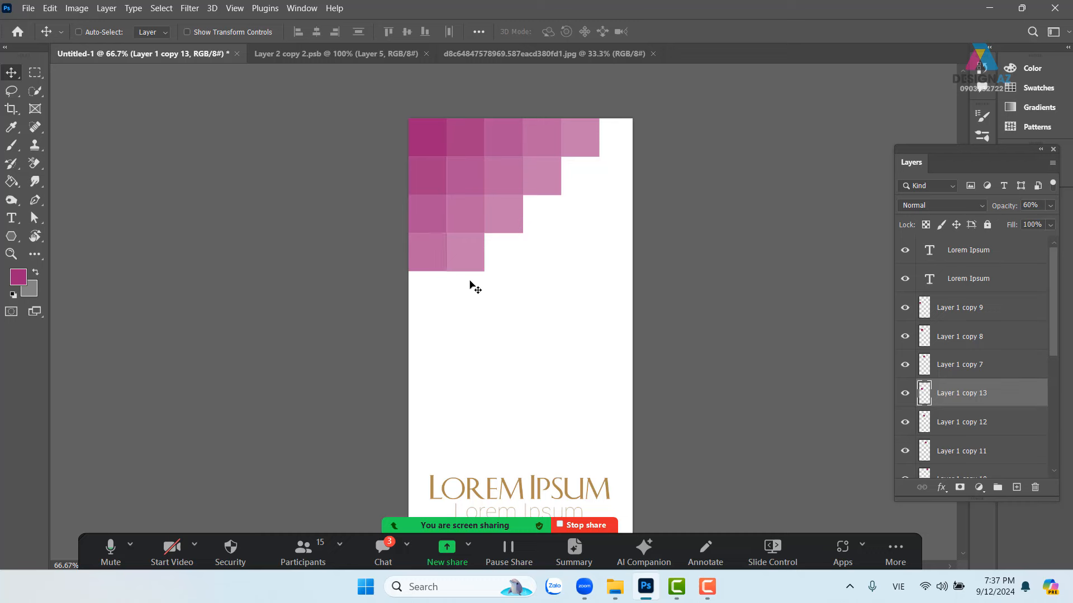
Build a sixth diagonal of square copies at 50% opacity, reaching up to the page's upper-right corner.
left_click_drag(466, 251, 468, 291)
key("5")
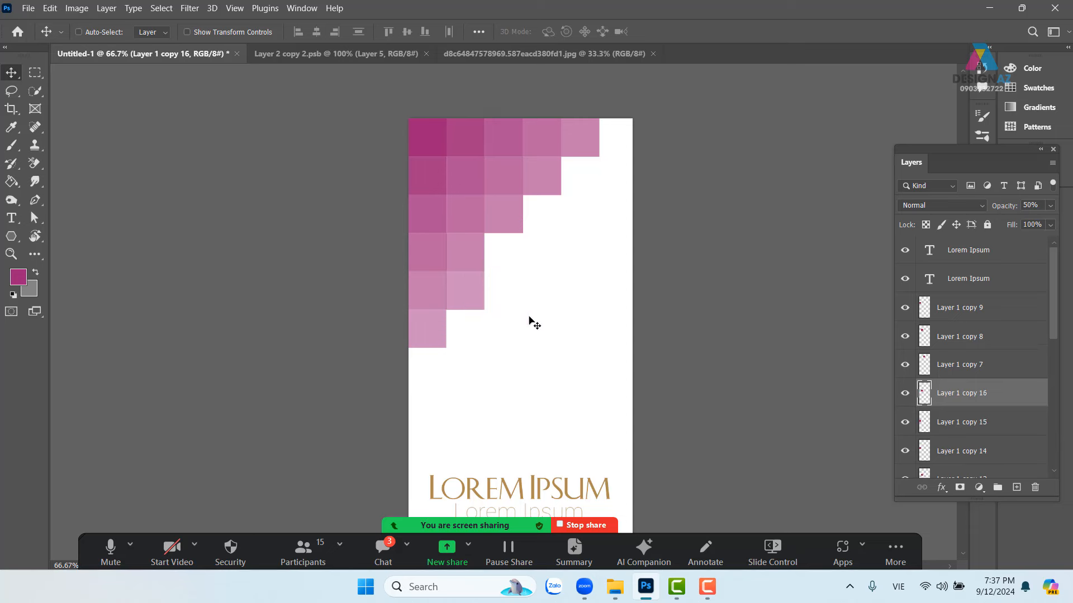
key("Right")
key("Right")
key("Right")
left_click_drag(481, 289, 624, 136)
key("Left")
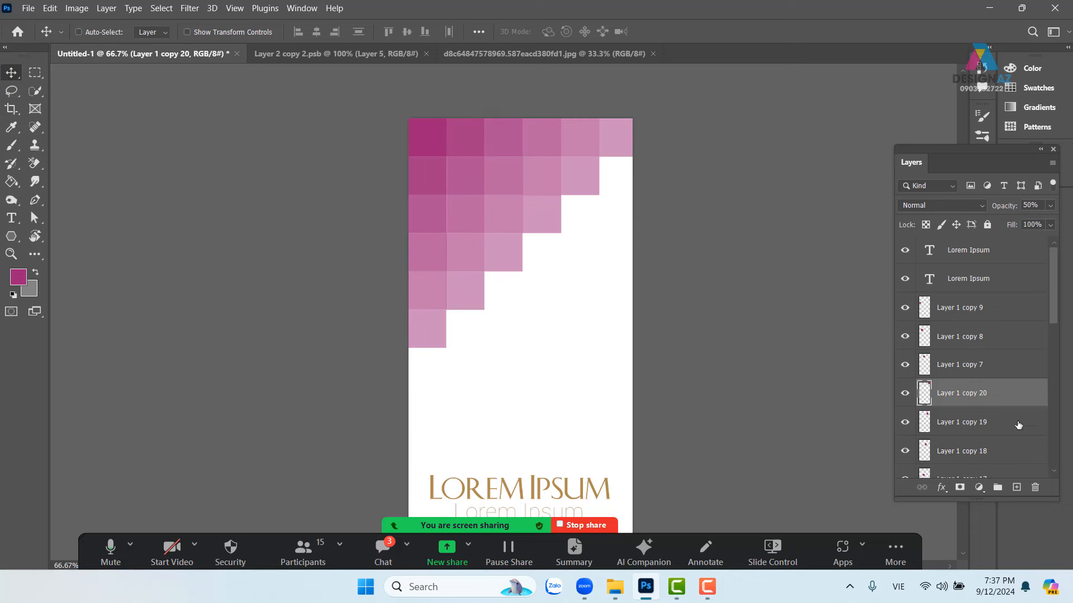
Select all the square layers, shift the stepped block lower and toward the page's right half, and place a duplicate overlapping its left side.
scroll(1060, 314, "down", 1)
scroll(1051, 317, "up", 1)
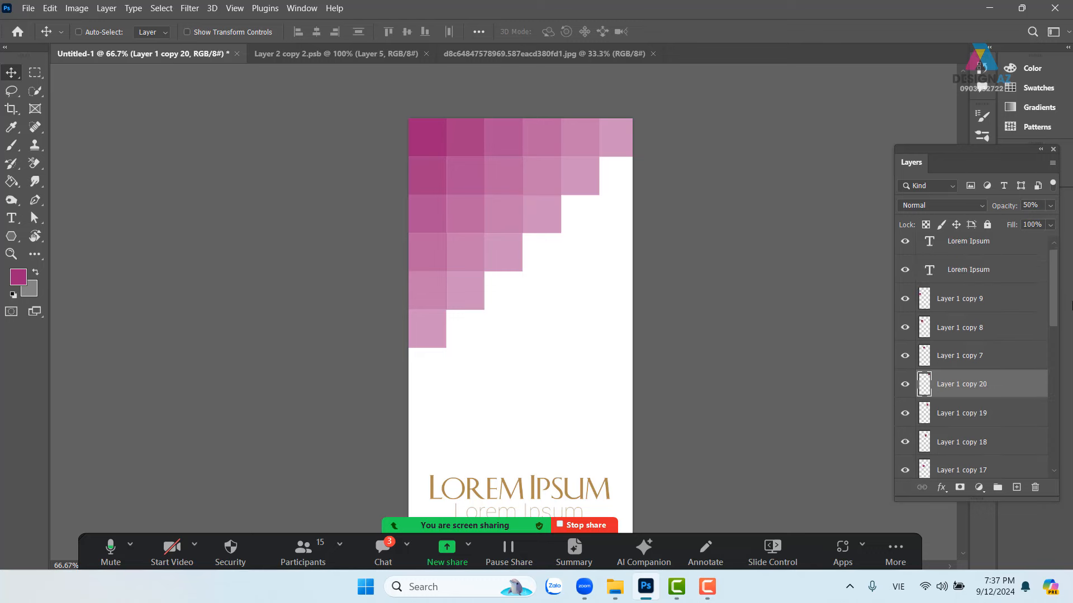
left_click(1016, 314)
scroll(1016, 315, "down", 10)
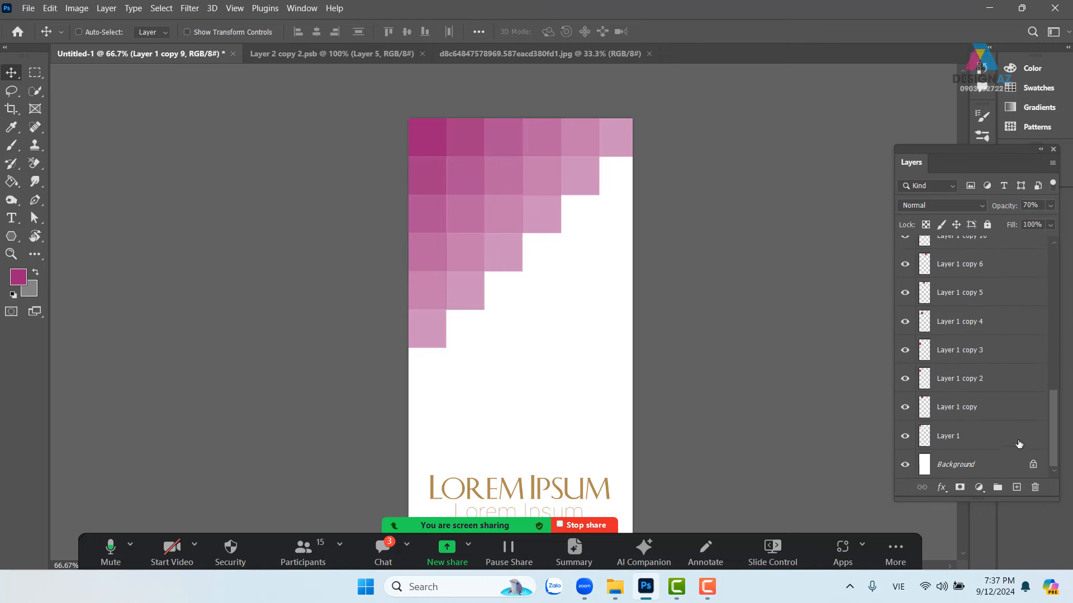
left_click(1018, 443, "shift")
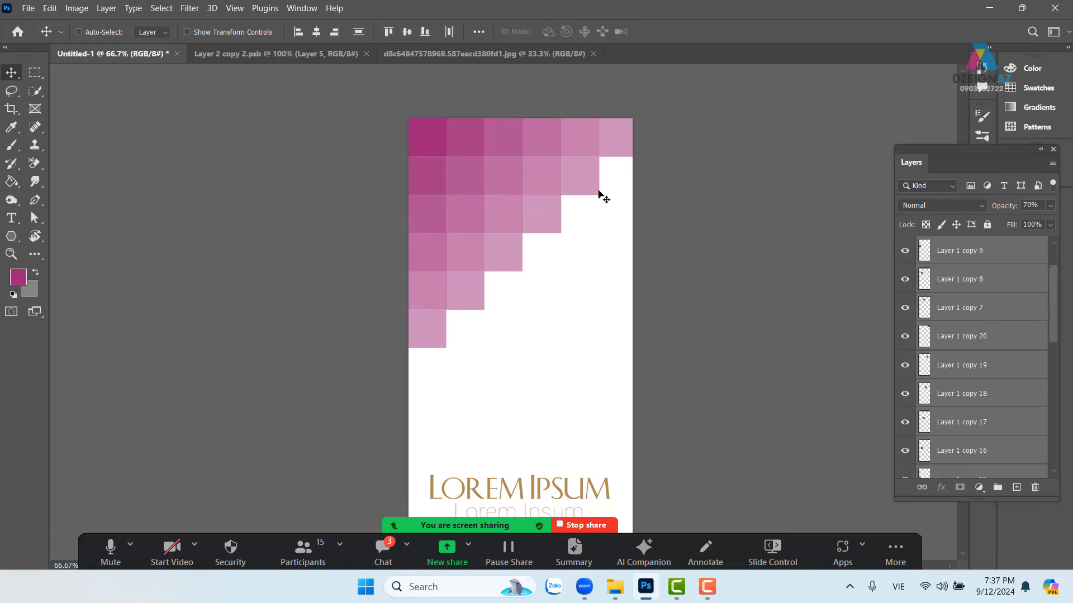
left_click_drag(491, 172, 442, 260)
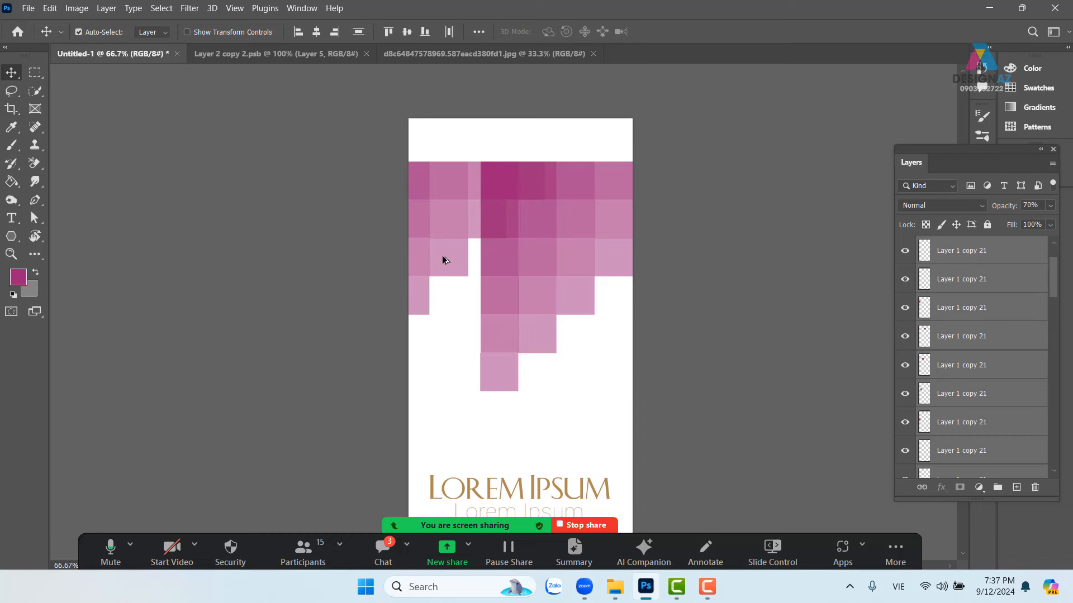
key("ctrl+z")
left_click_drag(589, 223, 412, 242)
Flip the duplicated block horizontally and fit it against the original's left edge, one square higher and without a gap.
key("ctrl+t")
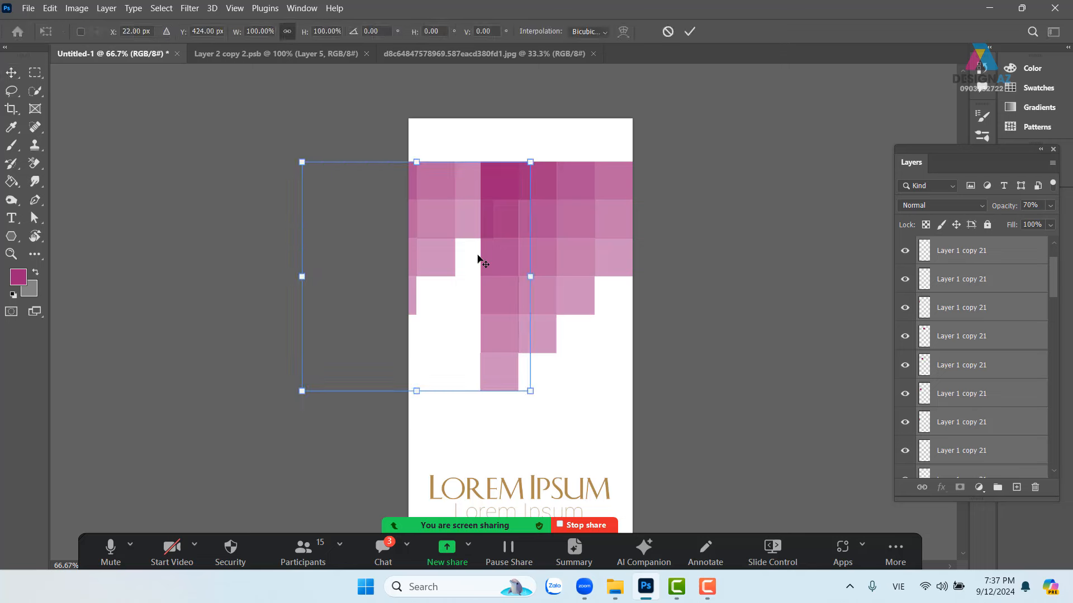
right_click(488, 213)
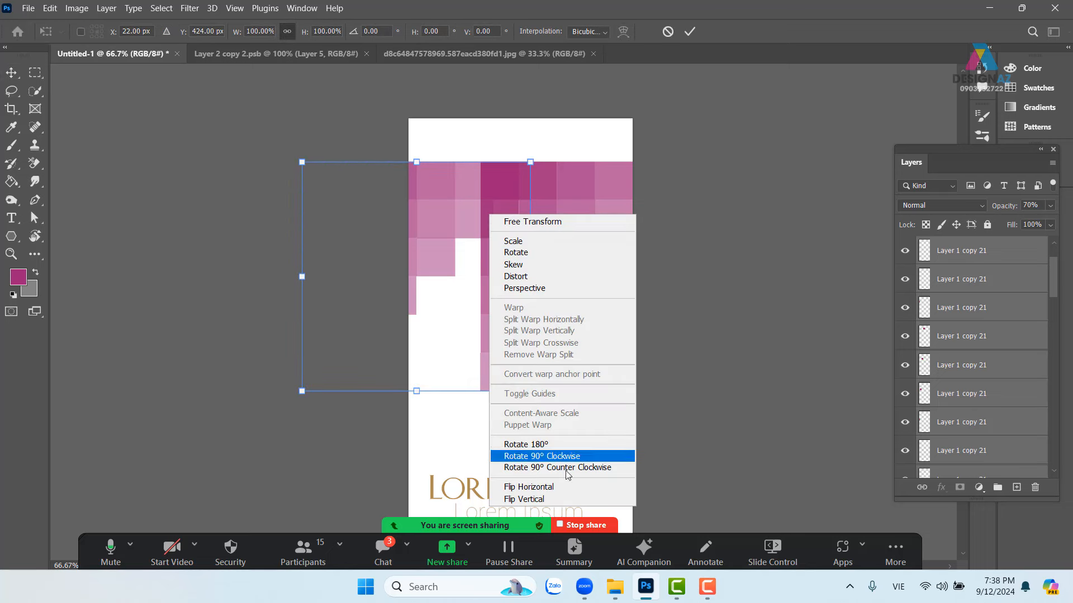
left_click(564, 488)
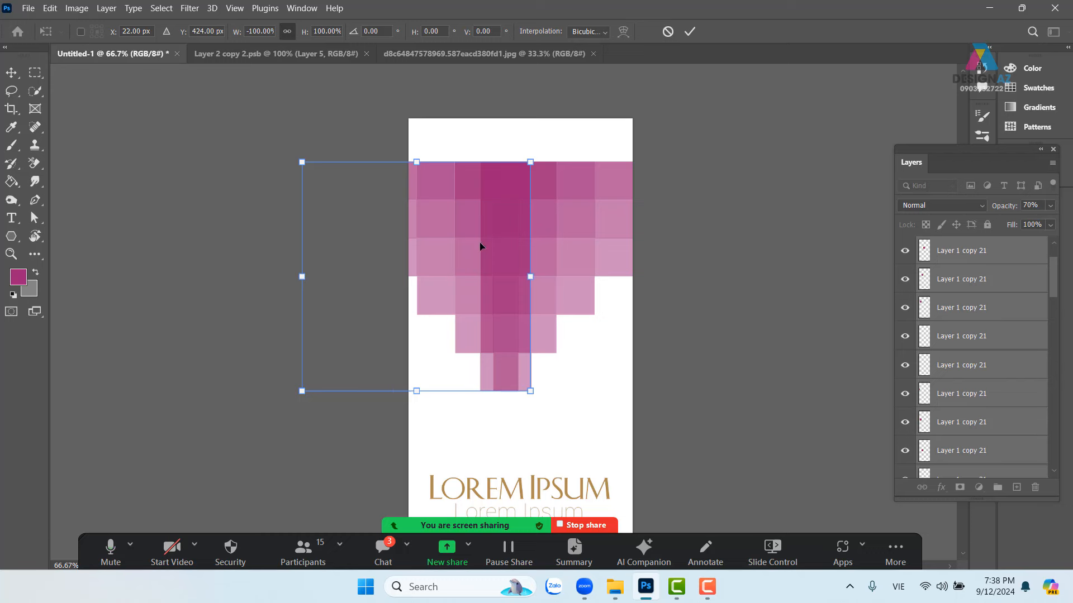
left_click_drag(479, 242, 428, 247)
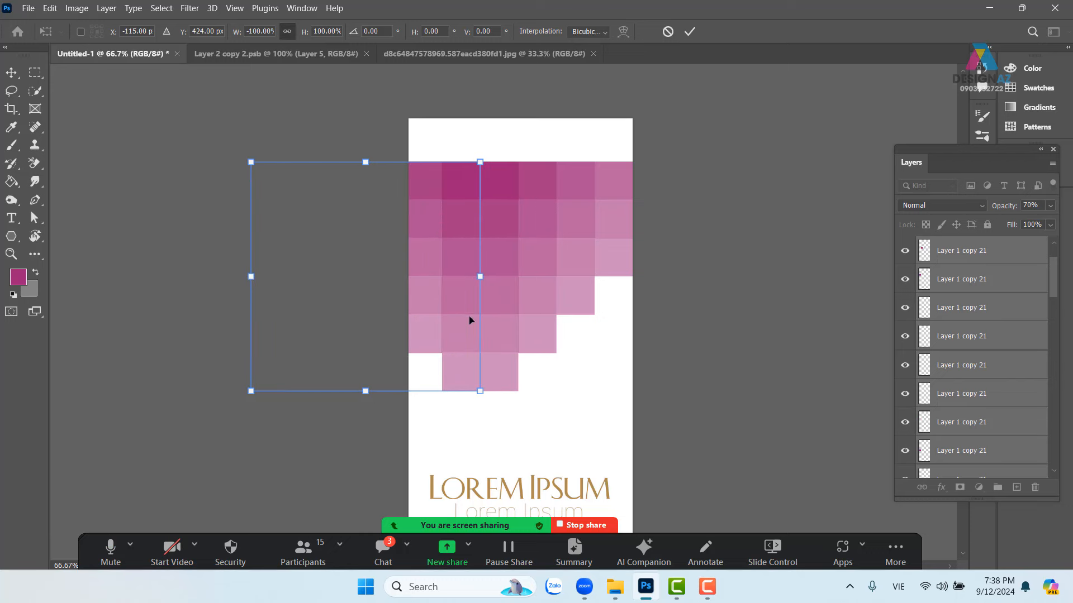
left_click_drag(470, 320, 467, 281)
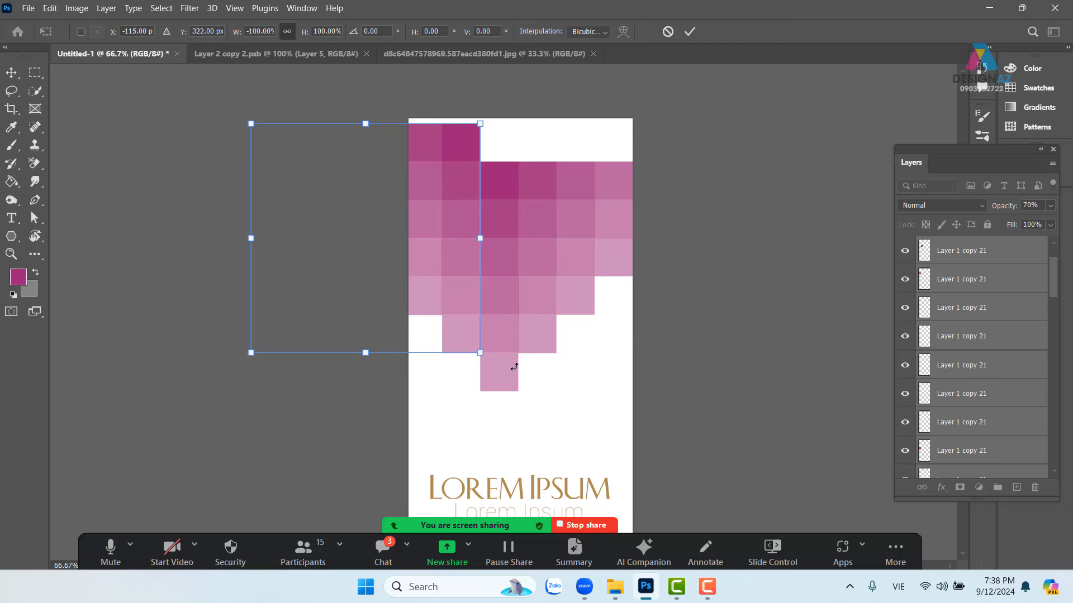
key("Return")
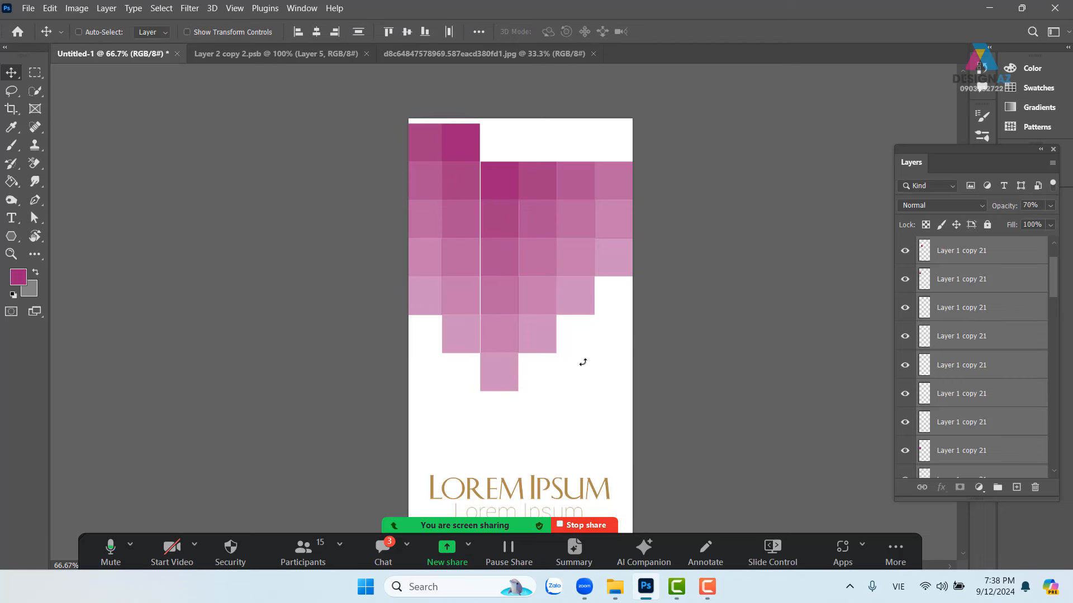
key("Right")
key("Right")
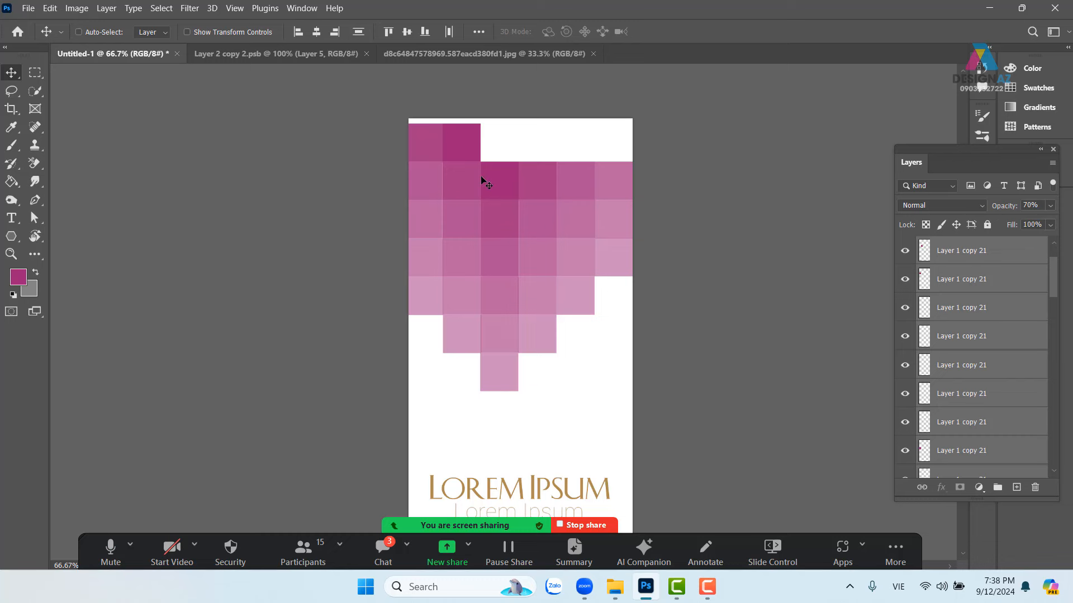
Try filling the empty part of the top row with copies of the raised half's dark magenta square.
left_click(1033, 251)
left_click_drag(1054, 279, 1049, 475)
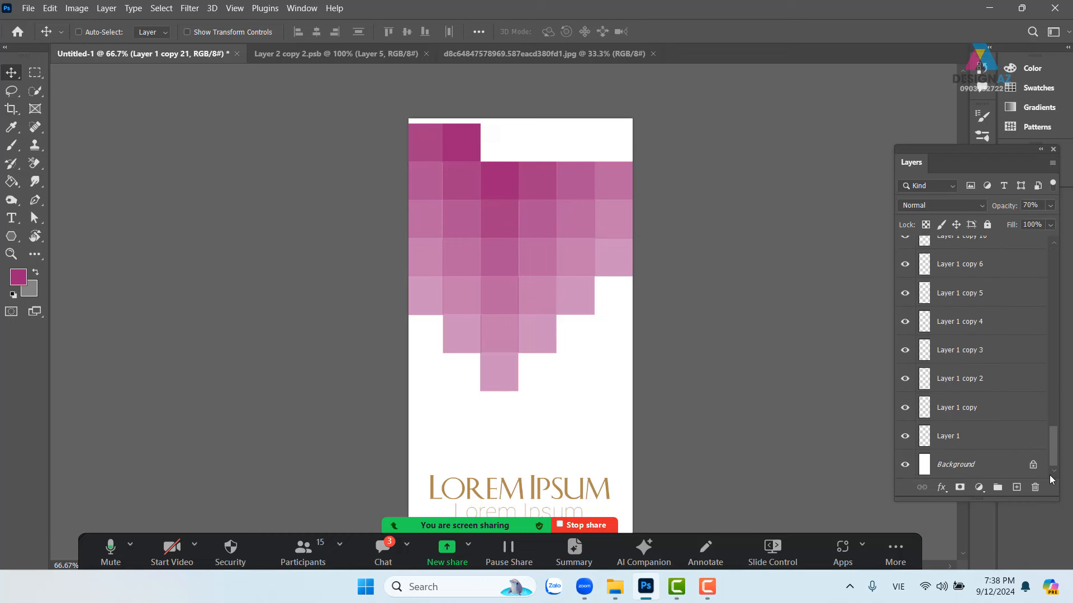
left_click(1006, 441, "shift")
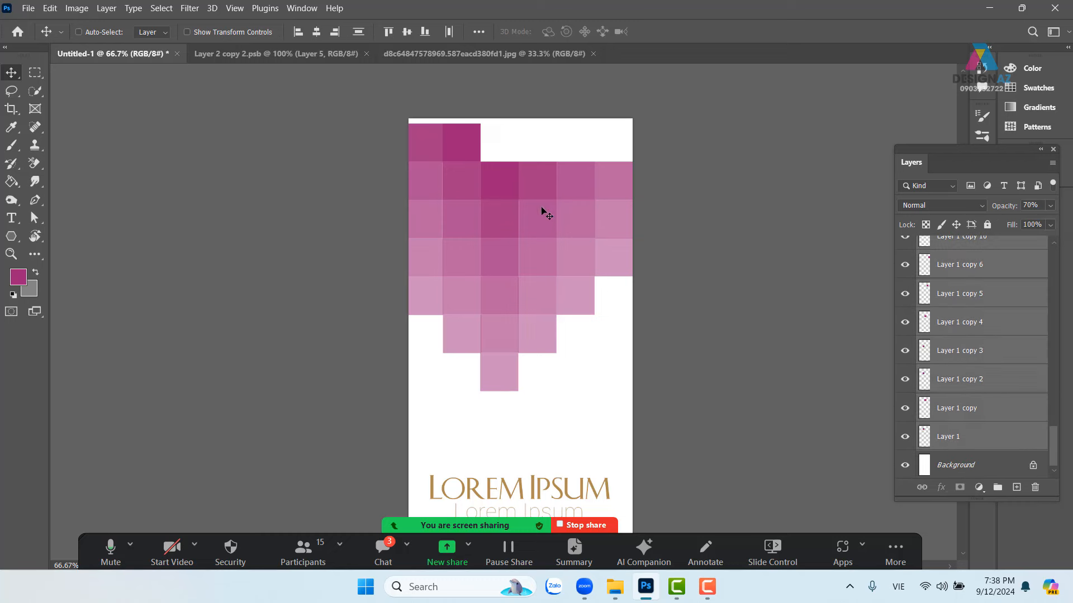
right_click(471, 144)
left_click(488, 149)
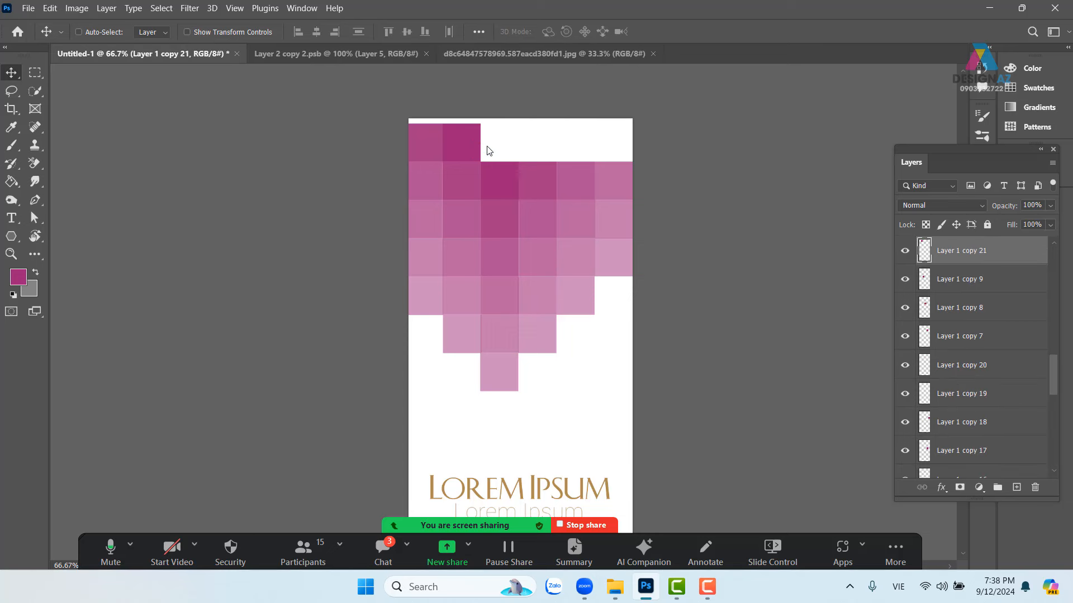
left_click_drag(471, 145, 506, 145)
left_click_drag(508, 151, 625, 155, "alt")
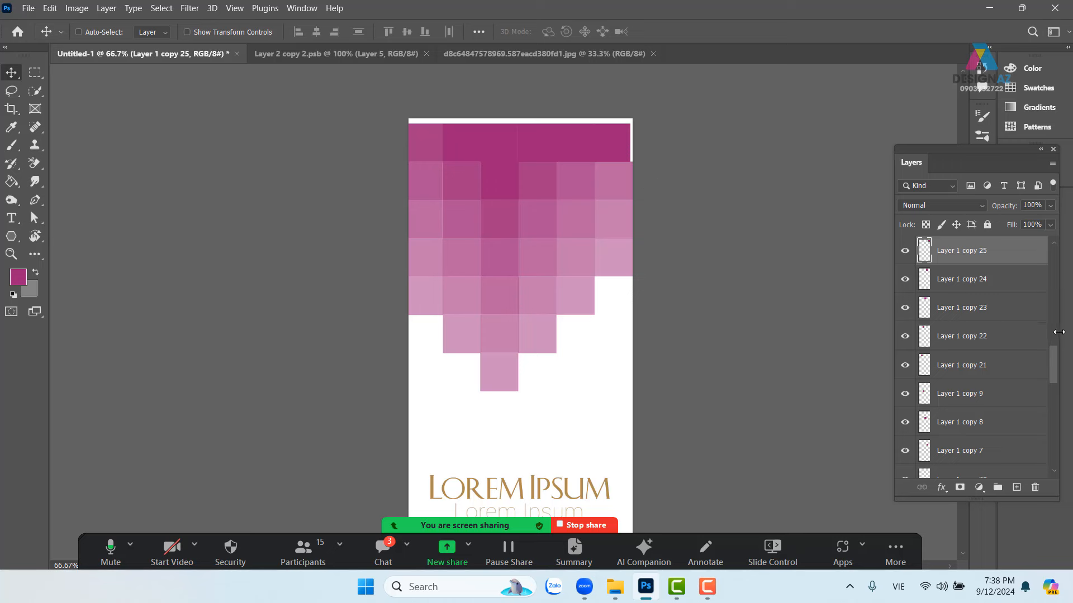
Undo the dark square copies added along the top row.
key("ctrl+z")
key("ctrl+z")
key("ctrl+z")
key("ctrl+z")
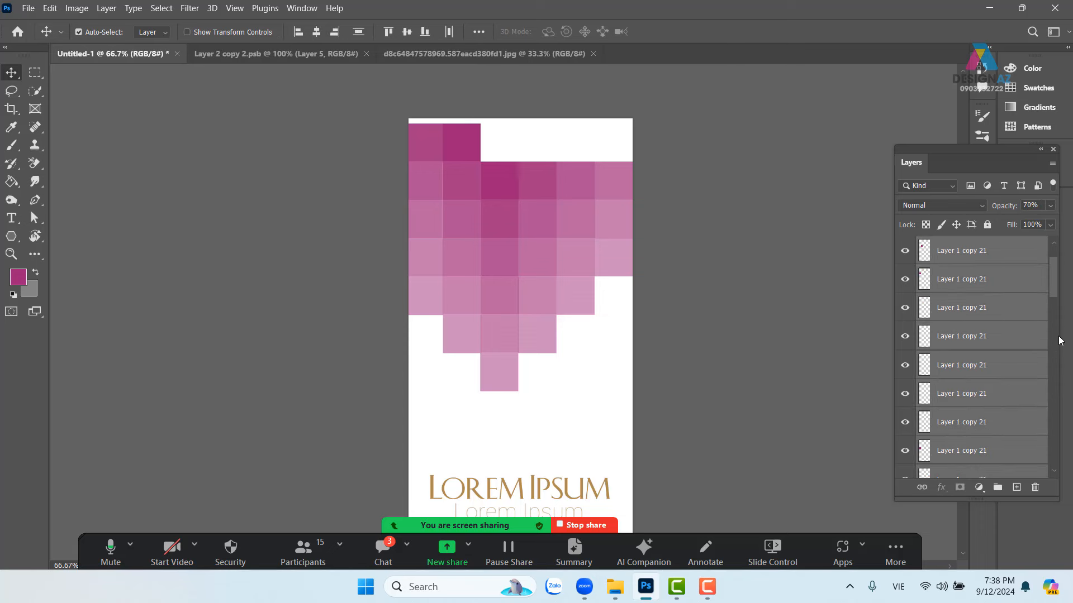
key("ctrl+z")
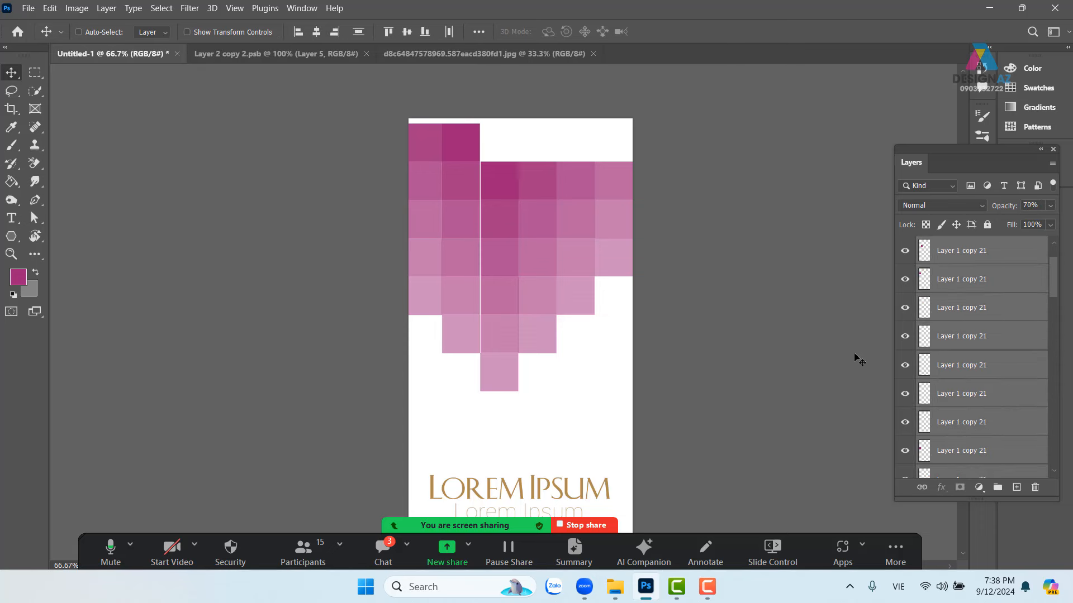
key("ctrl+z")
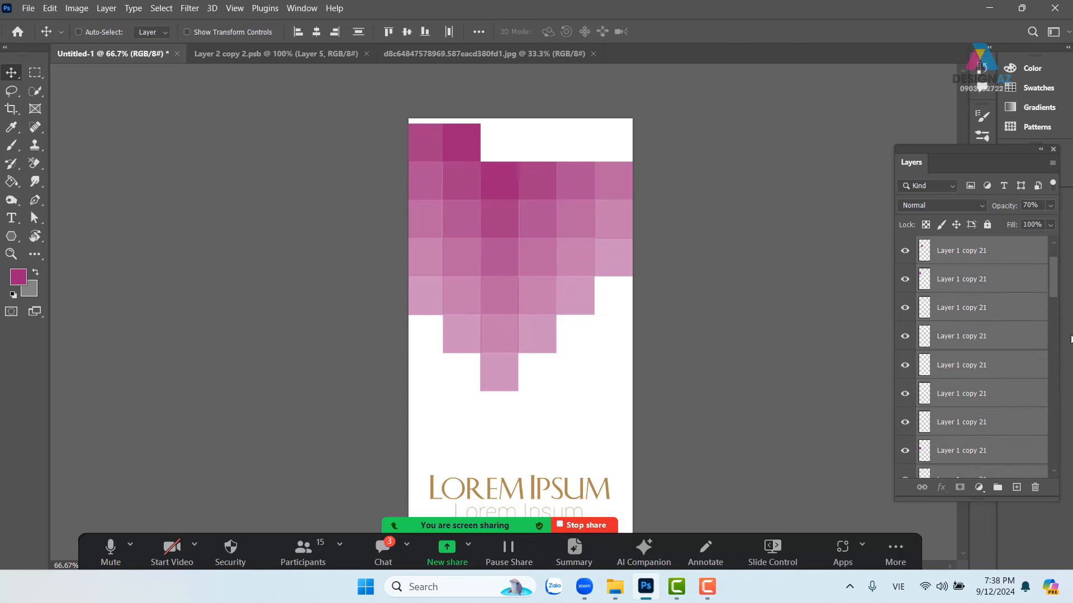
Select every square layer from the upper Layer 1 copy 21 down to Layer 1 and put them in one group.
left_click_drag(1051, 290, 1057, 457)
left_click(1014, 309)
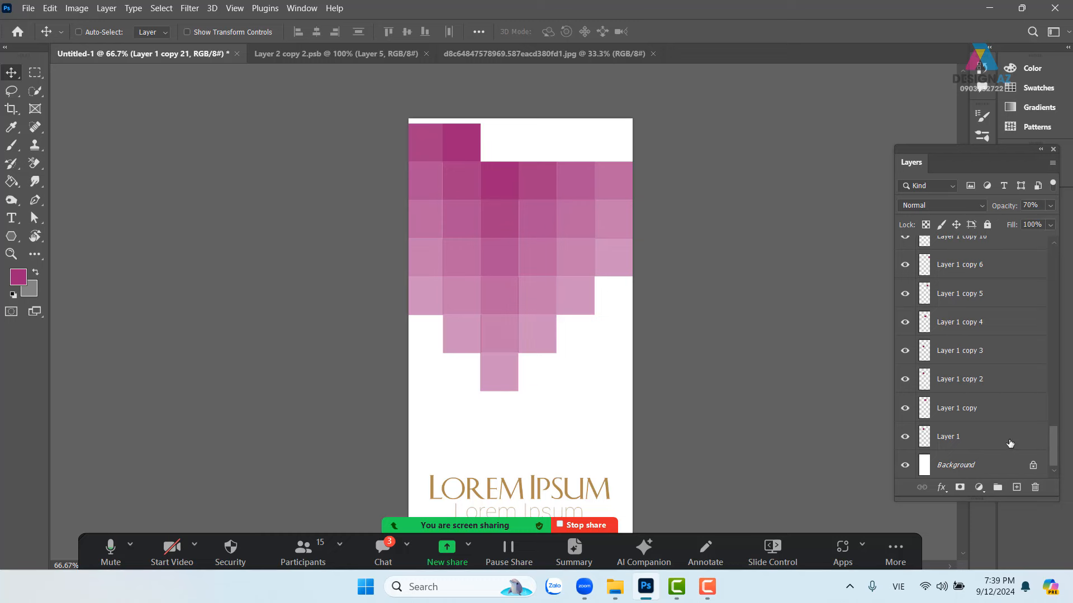
left_click(1010, 443, "shift")
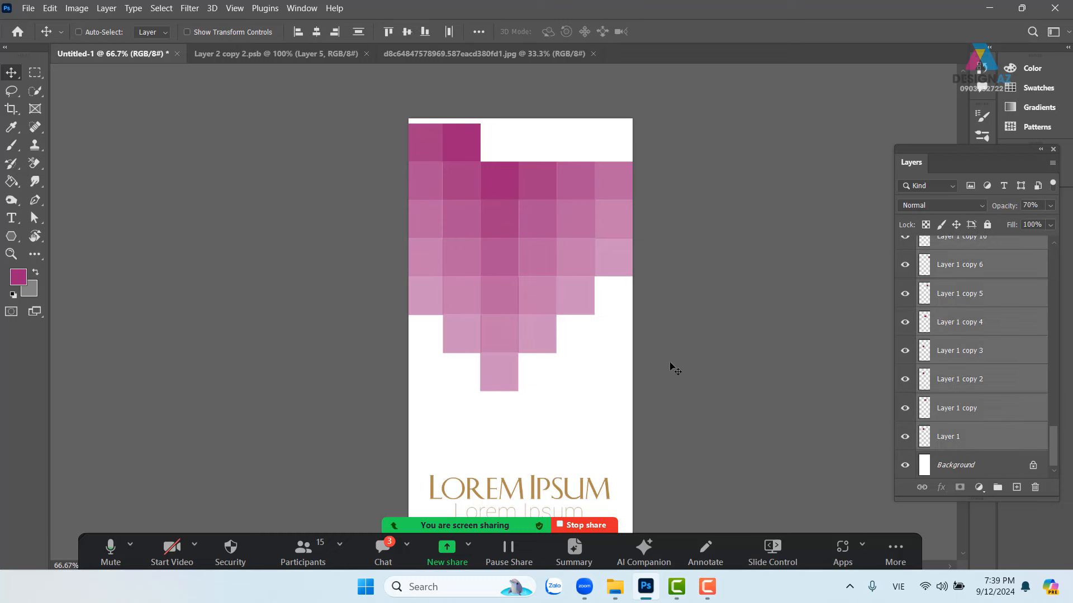
key("ctrl+g")
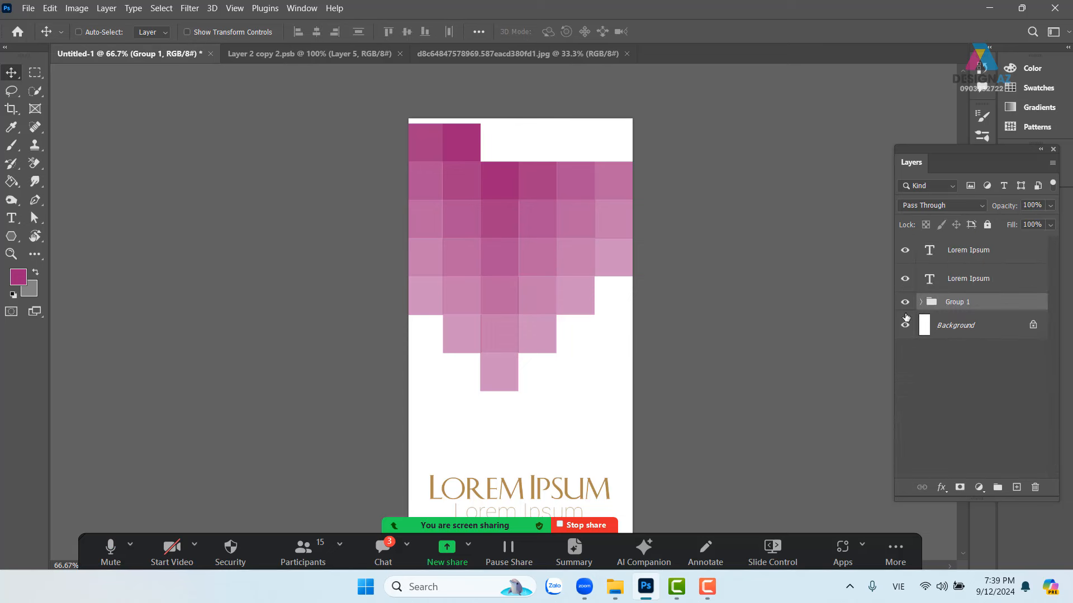
Try moving the group's central dark magenta square, Layer 1, up into the empty top row on its own.
right_click(503, 170)
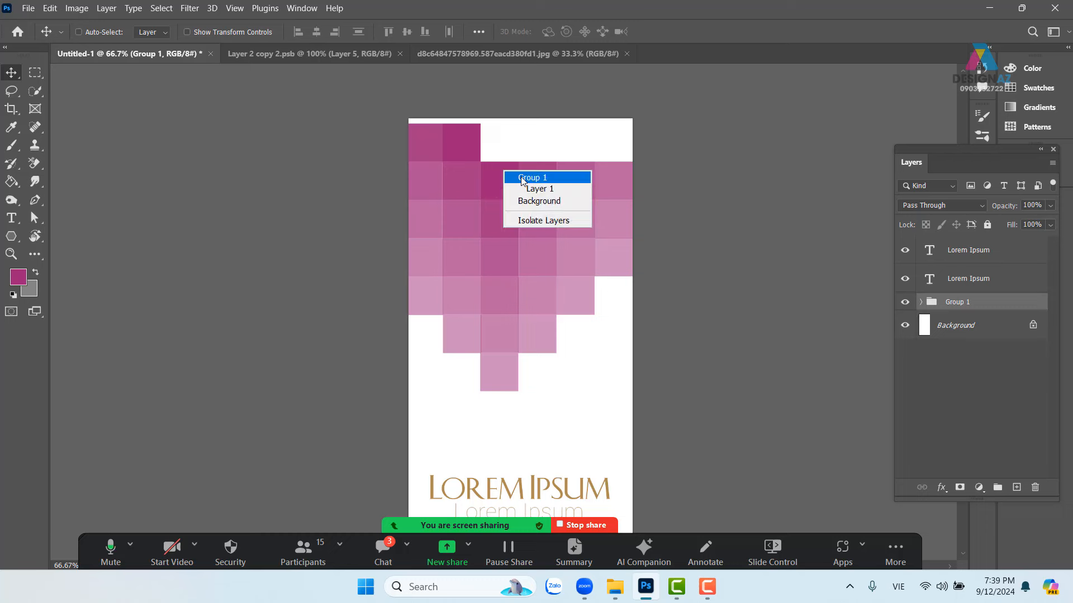
left_click(497, 177)
right_click(497, 178)
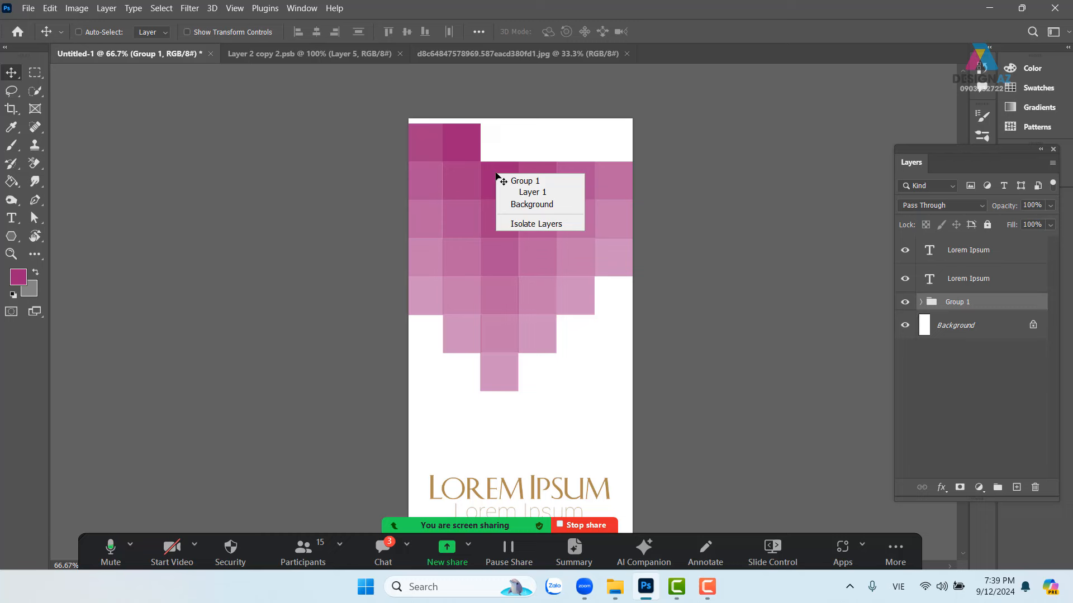
left_click(541, 195)
left_click_drag(509, 181, 512, 143)
key("ctrl+z")
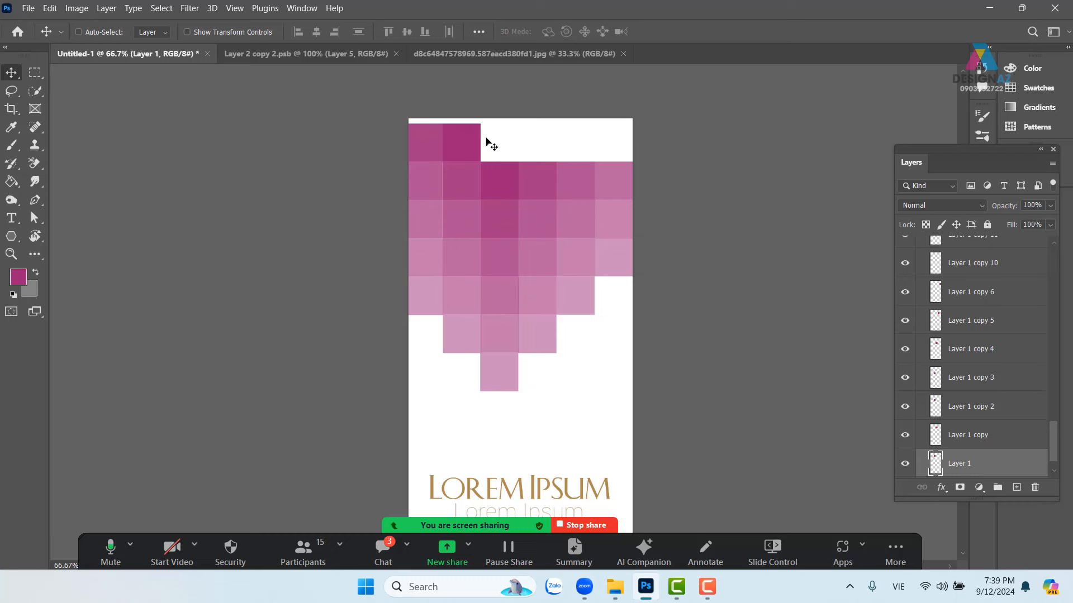
Try shifting the raised half's dark square along the top row, and pick single lighter squares in the second row.
key("ctrl")
left_click_drag(464, 136, 539, 149)
left_click(538, 179, "ctrl")
key("ctrl+z")
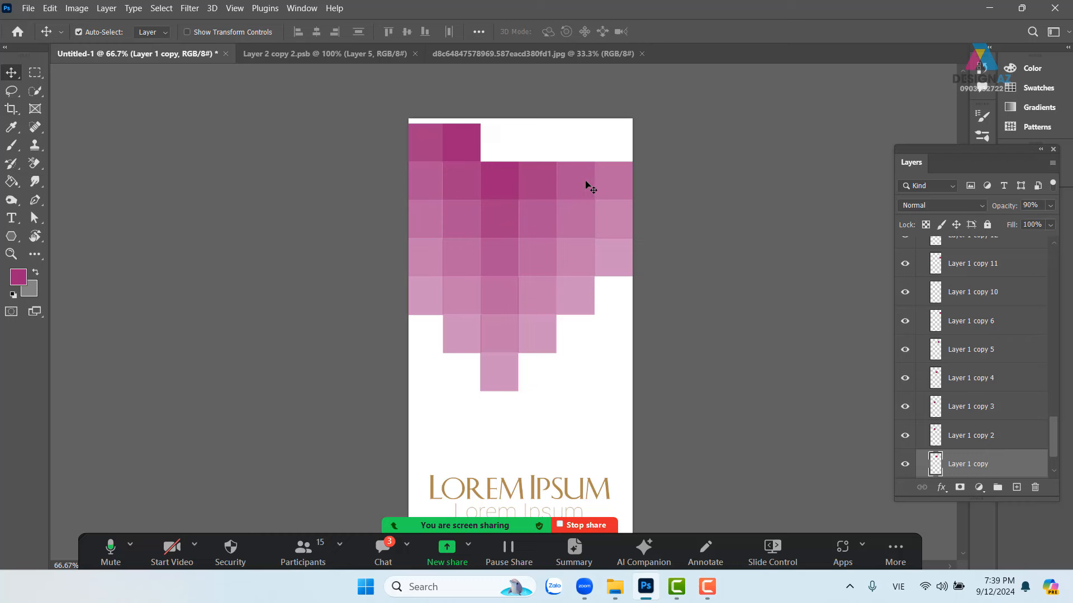
left_click(586, 183, "ctrl")
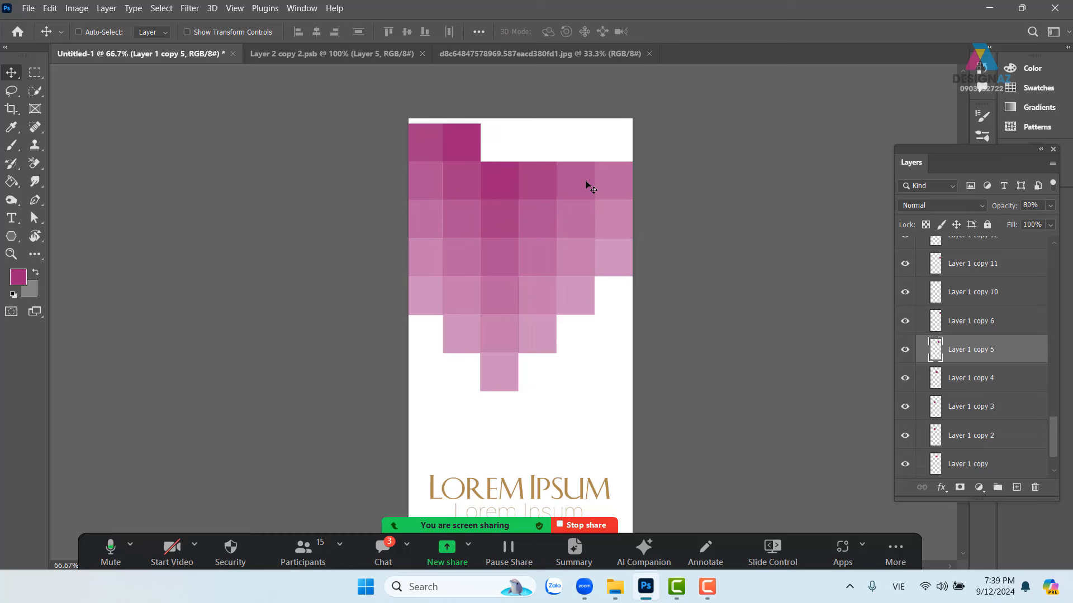
Set the Move tool's auto-select target to Group and move the grouped squares up past the page's top edge.
left_click(155, 35)
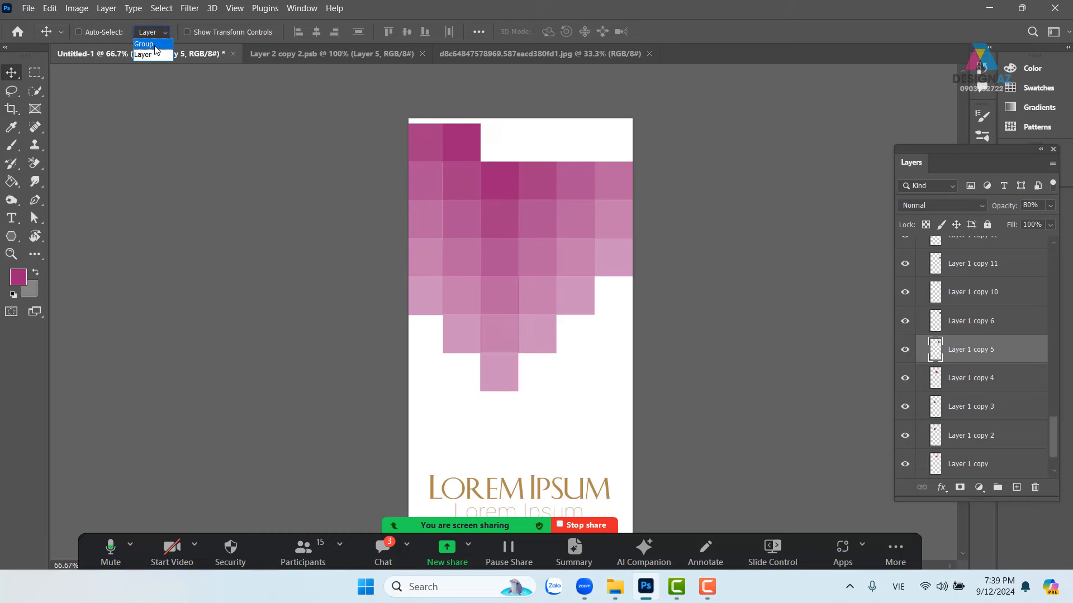
left_click(156, 44)
left_click_drag(506, 204, 515, 184)
key("ctrl+z")
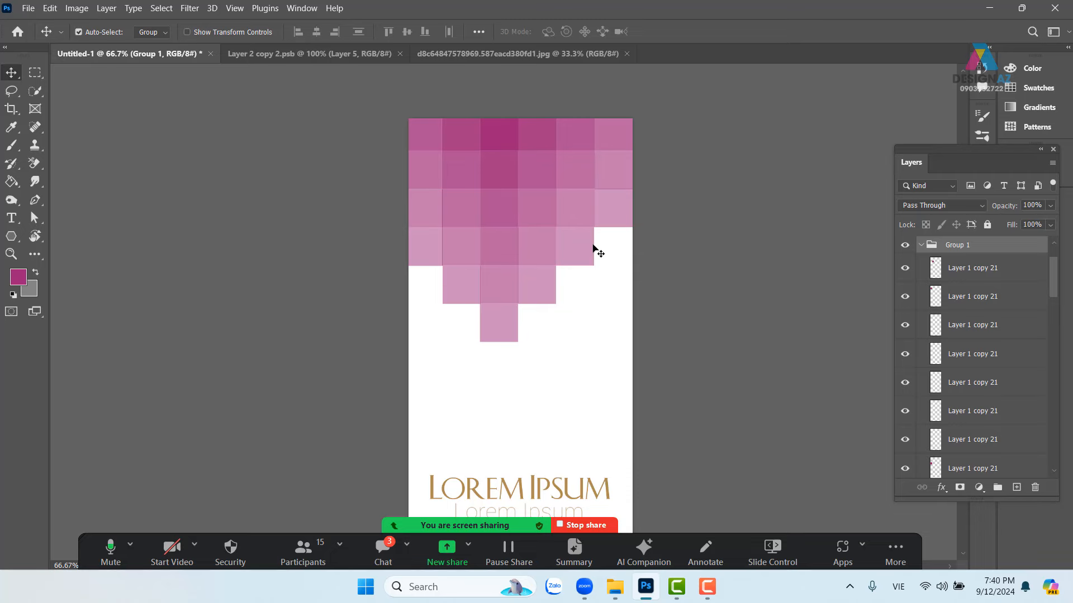
Open the photo 39292d47578969.587eacd382b64 from the Đồng hồ nam nữ folder and copy the whole image.
key("ctrl+o")
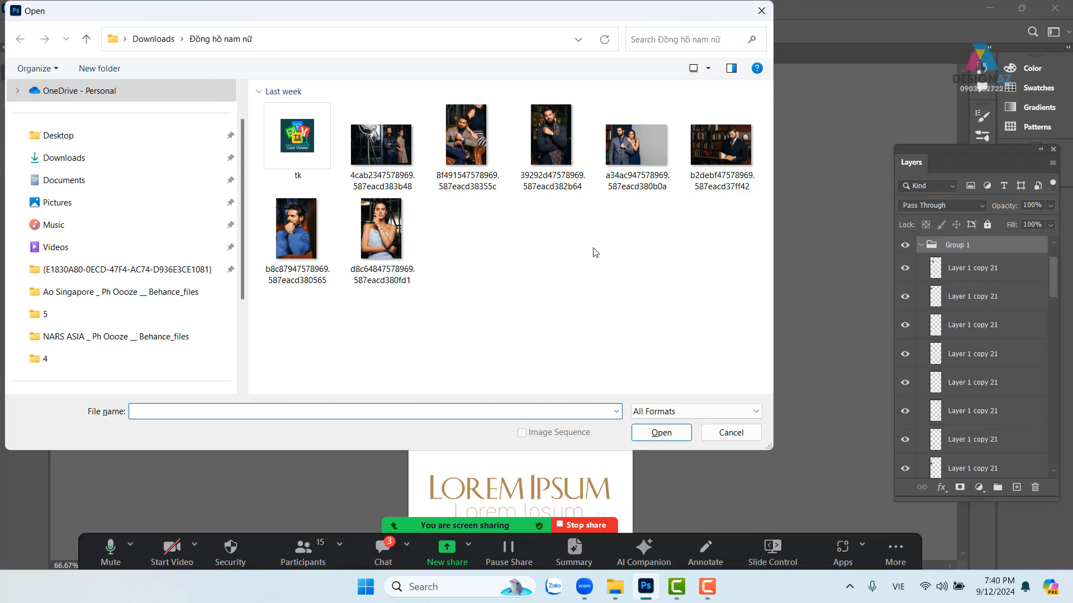
left_click(551, 137)
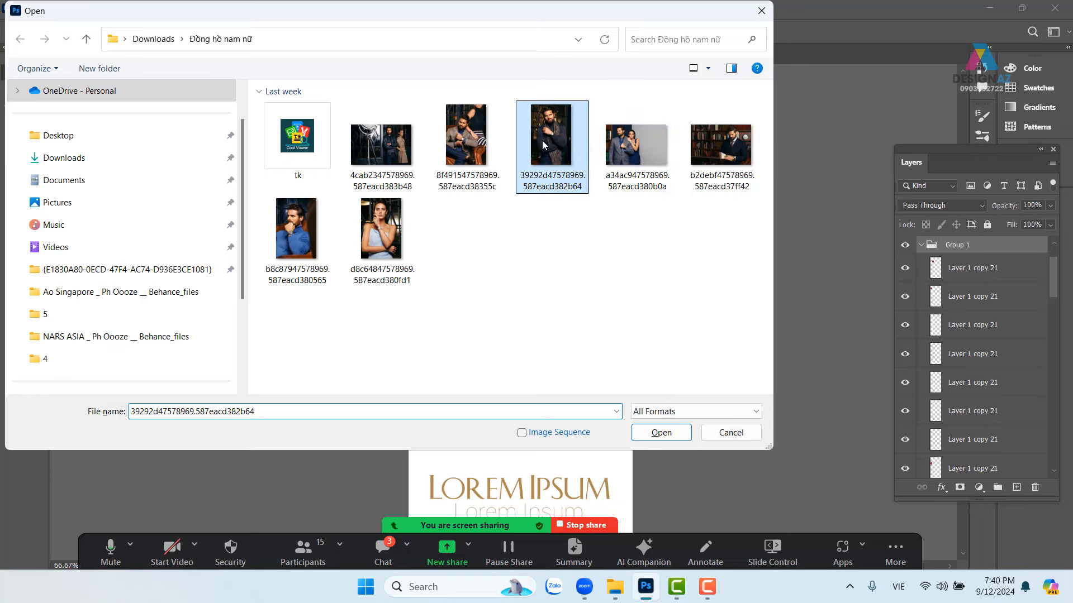
left_click(661, 433)
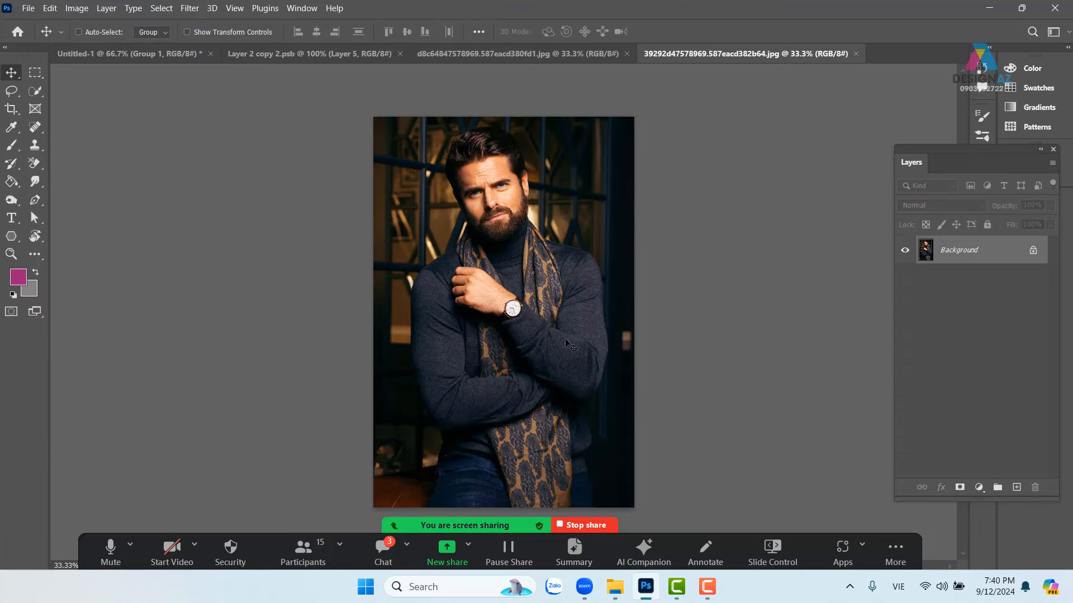
key("ctrl+a")
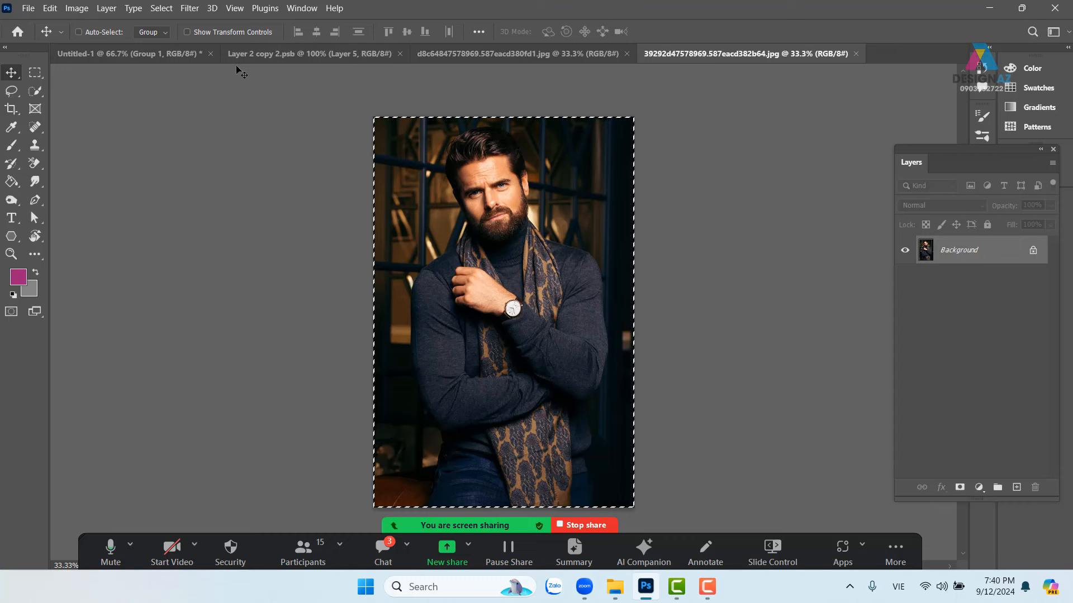
Close the documents Layer 2 copy 2.psb and d8c64847578969.587eacd380fd1.jpg.
left_click(334, 59)
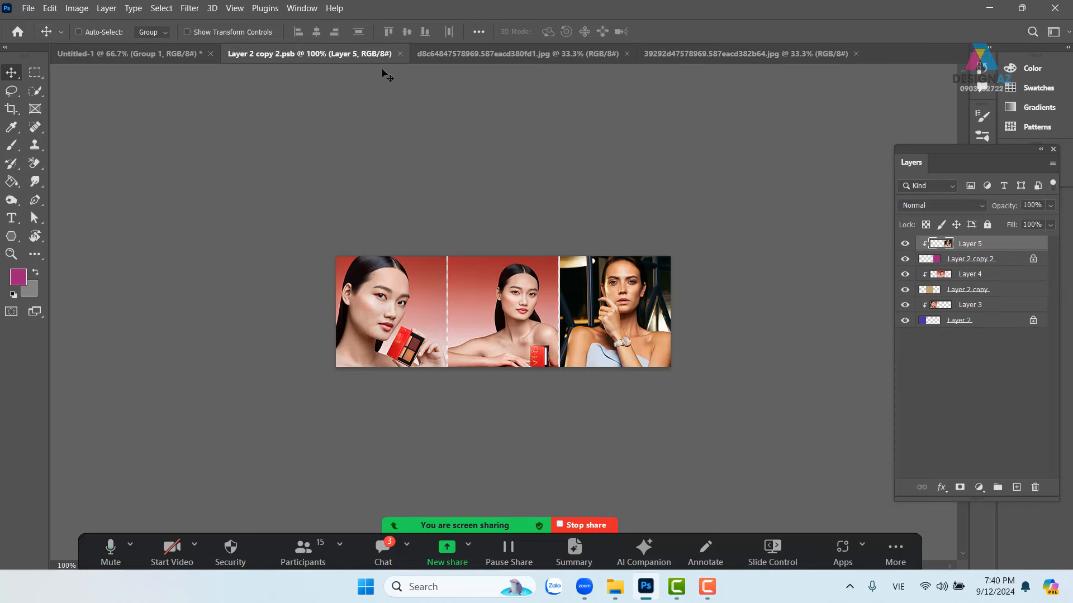
left_click(400, 53)
left_click(414, 56)
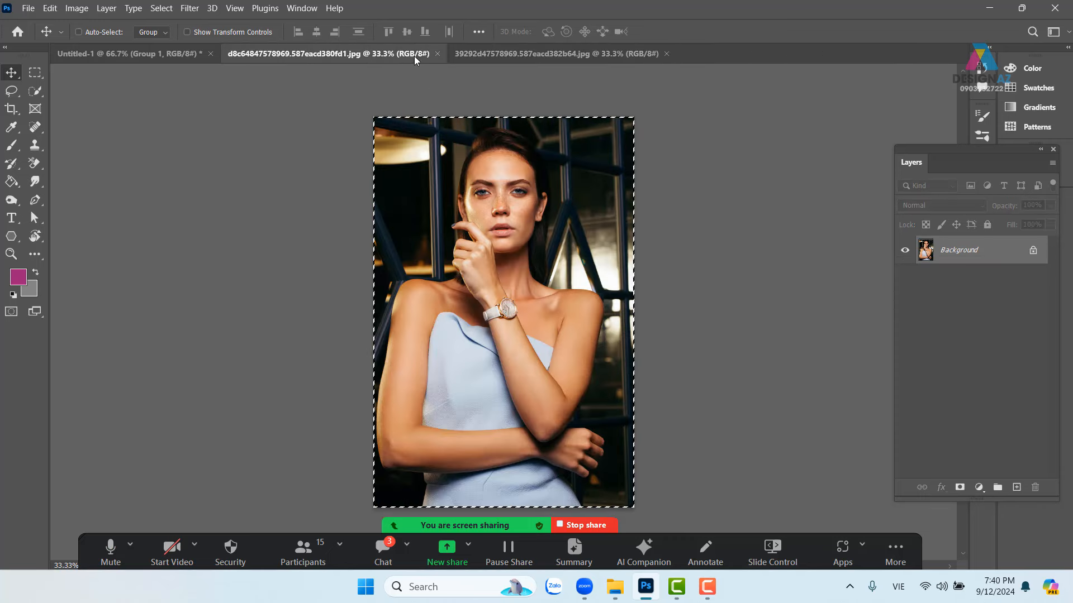
left_click(438, 54)
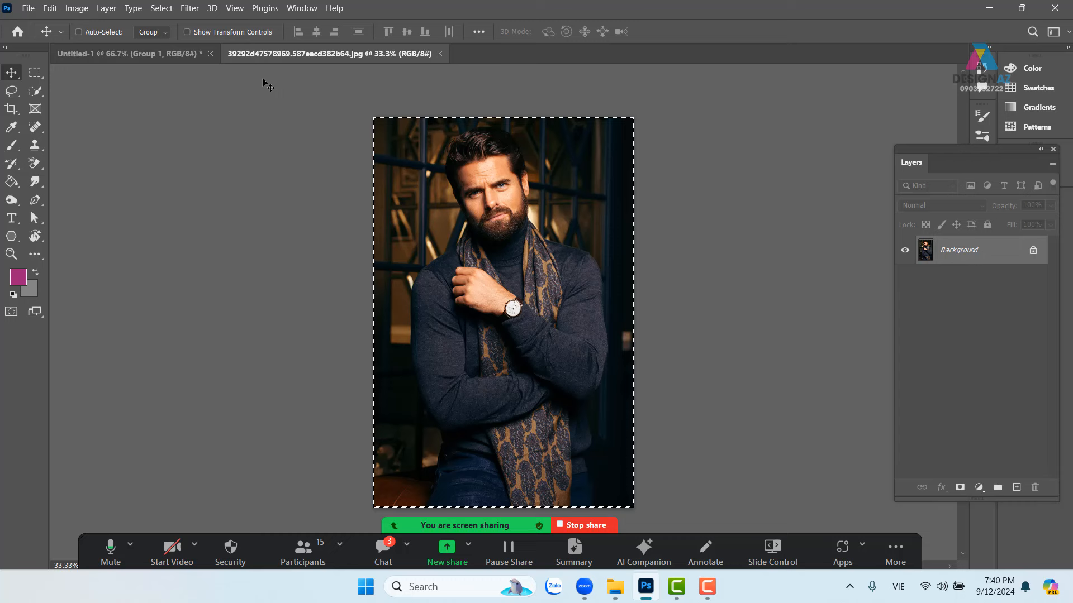
Paste the copied portrait photo into Untitled-1 above the squares.
left_click(111, 53)
key("ctrl+v")
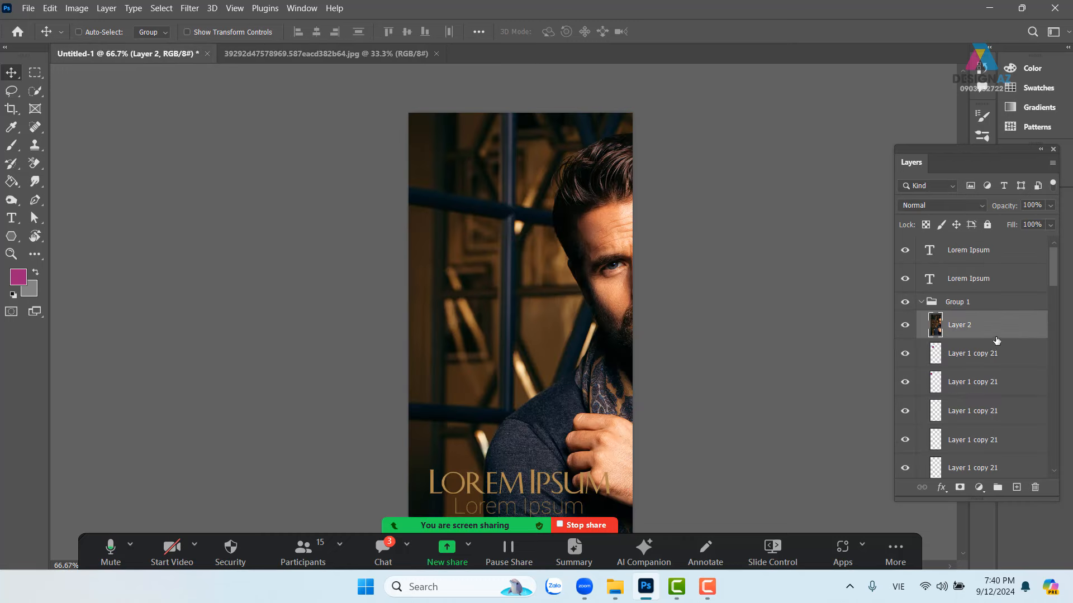
Take the photo layer out of Group 1, collapse the group, and keep the photo directly above it.
key("Delete")
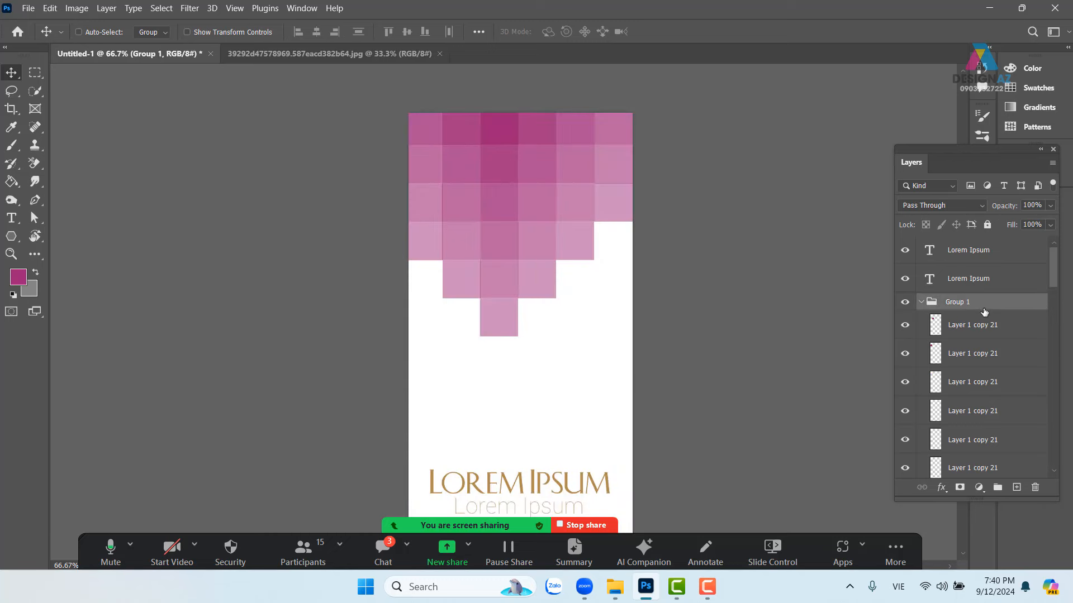
left_click(923, 301)
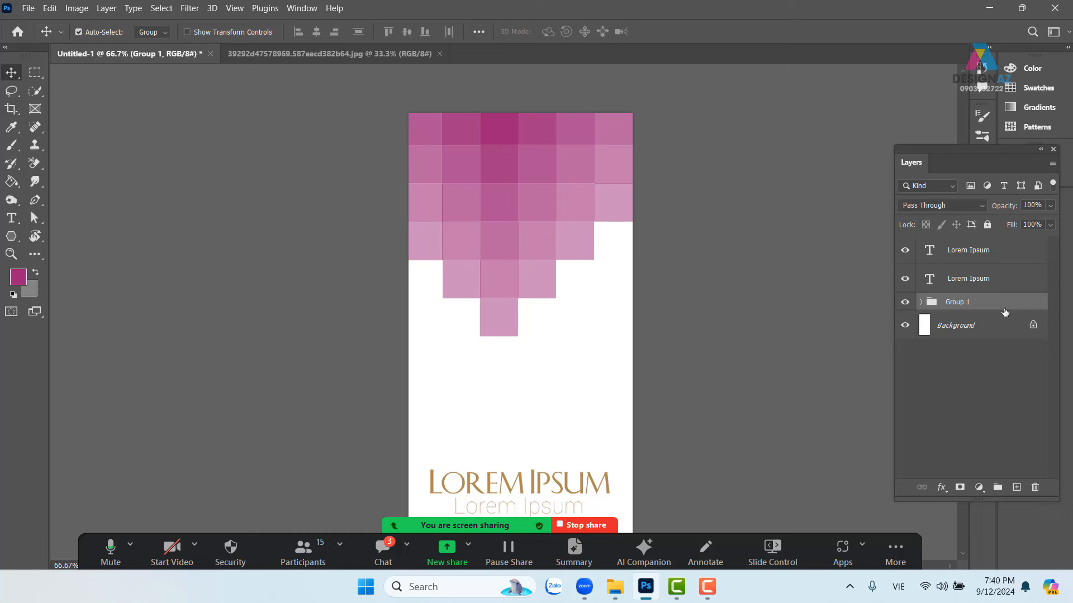
key("ctrl+z")
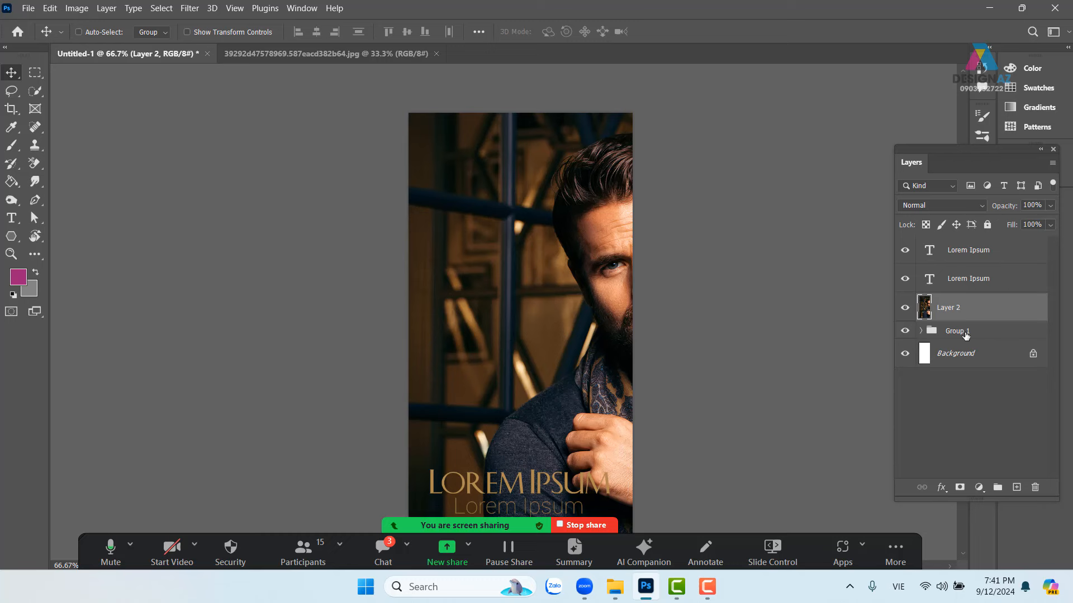
Scale down the photo layer proportionally and reposition it so the man's head, hand and watch fit within the banner.
left_click_drag(620, 314, 558, 303)
key("ctrl+t")
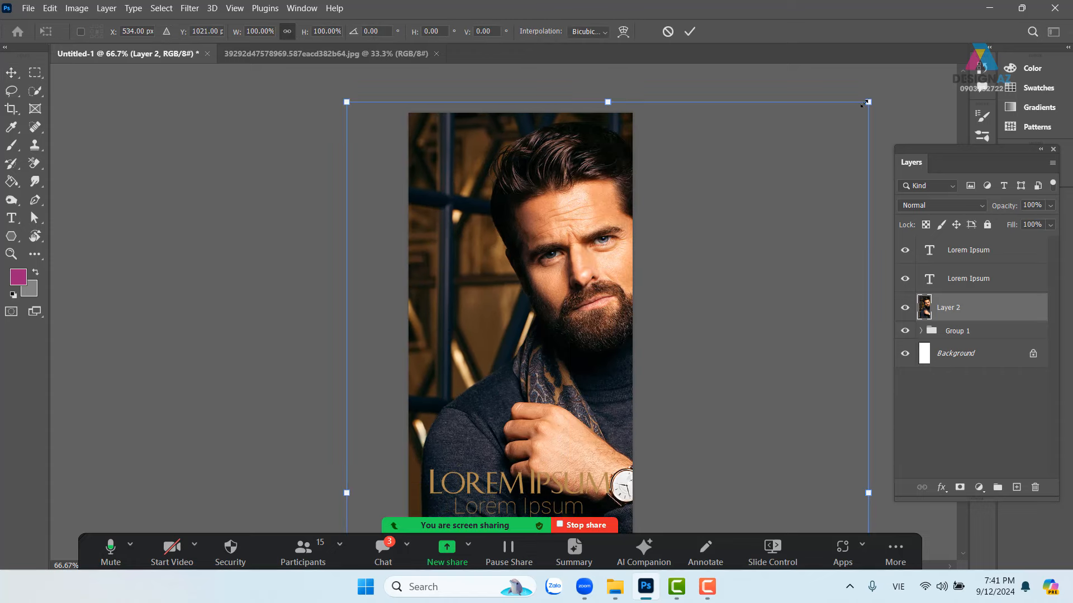
left_click_drag(864, 104, 725, 214)
left_click_drag(650, 318, 651, 201)
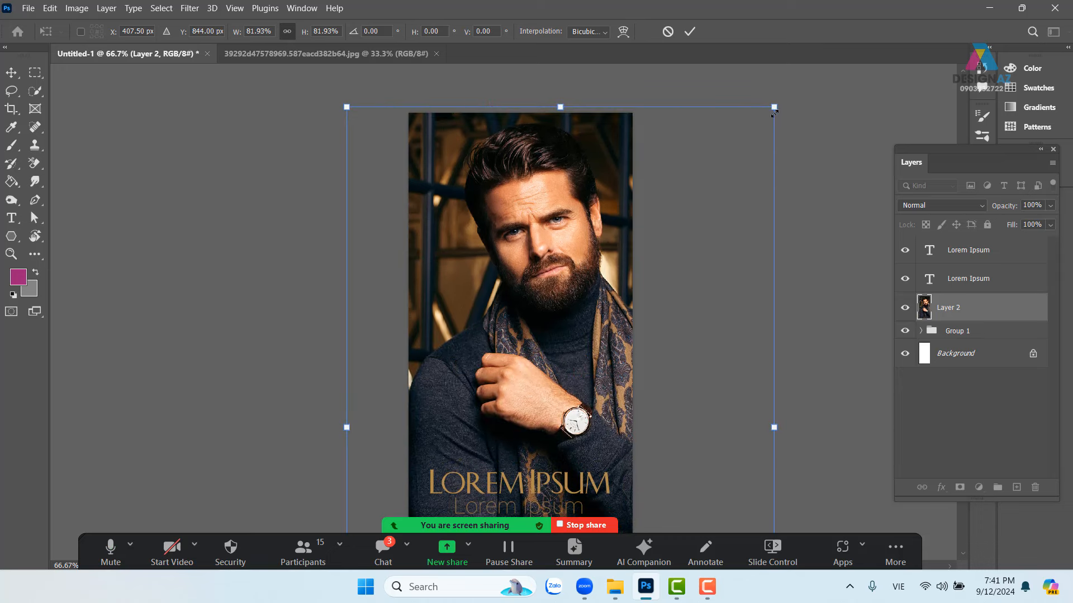
left_click_drag(774, 114, 761, 124)
left_click_drag(629, 212, 625, 197)
key("Return")
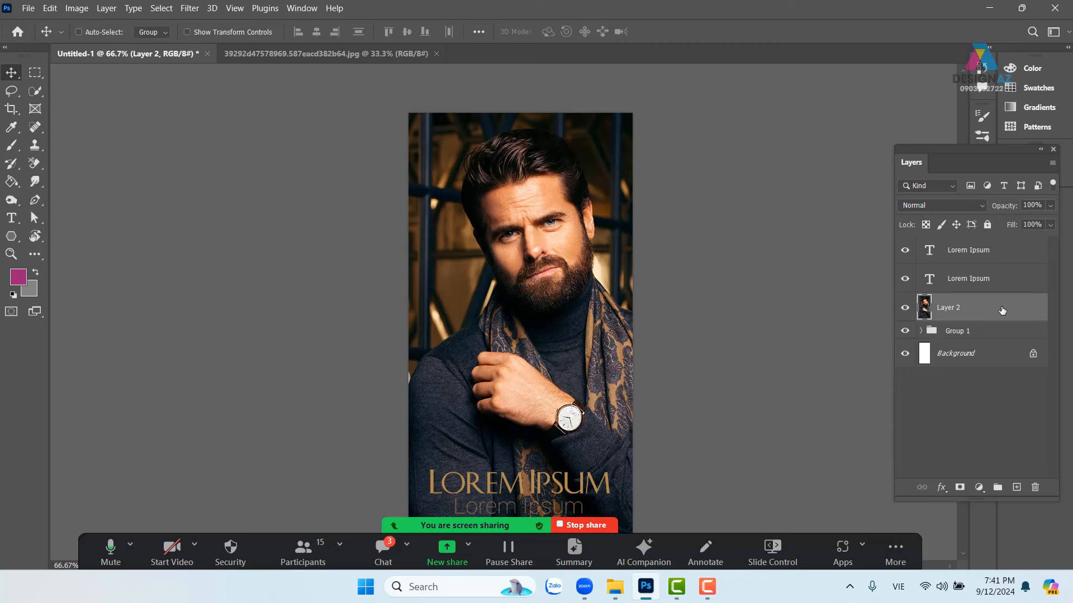
Clip the photo layer to Group 1, expand the group and activate the Rectangular Marquee tool.
key("ctrl+alt+g")
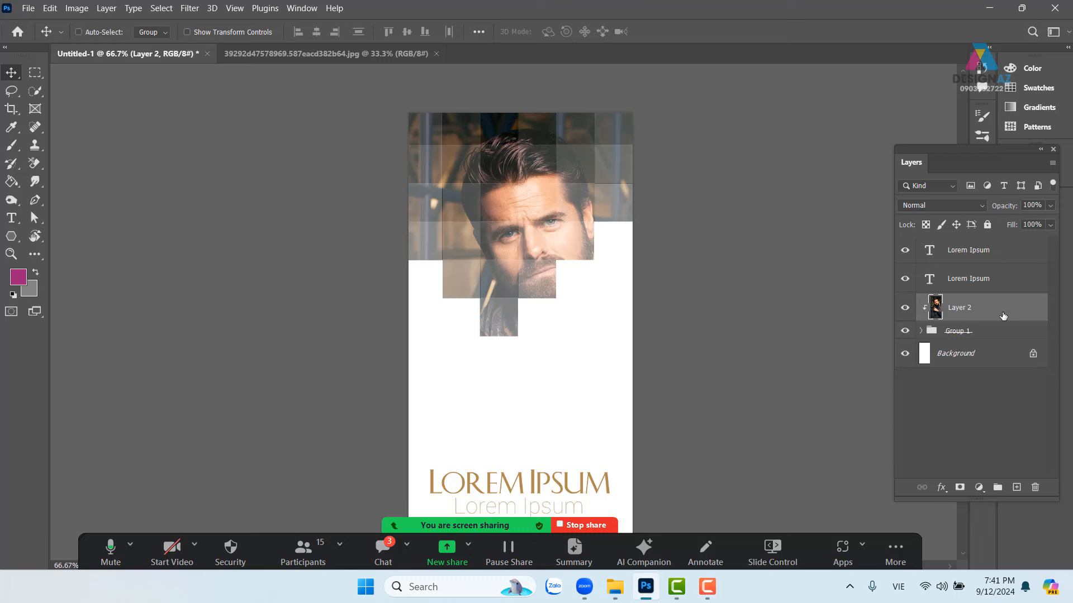
left_click(921, 331)
mouse_move(1055, 275)
left_mouse_down()
mouse_move(1053, 323)
mouse_move(1053, 270)
left_mouse_up()
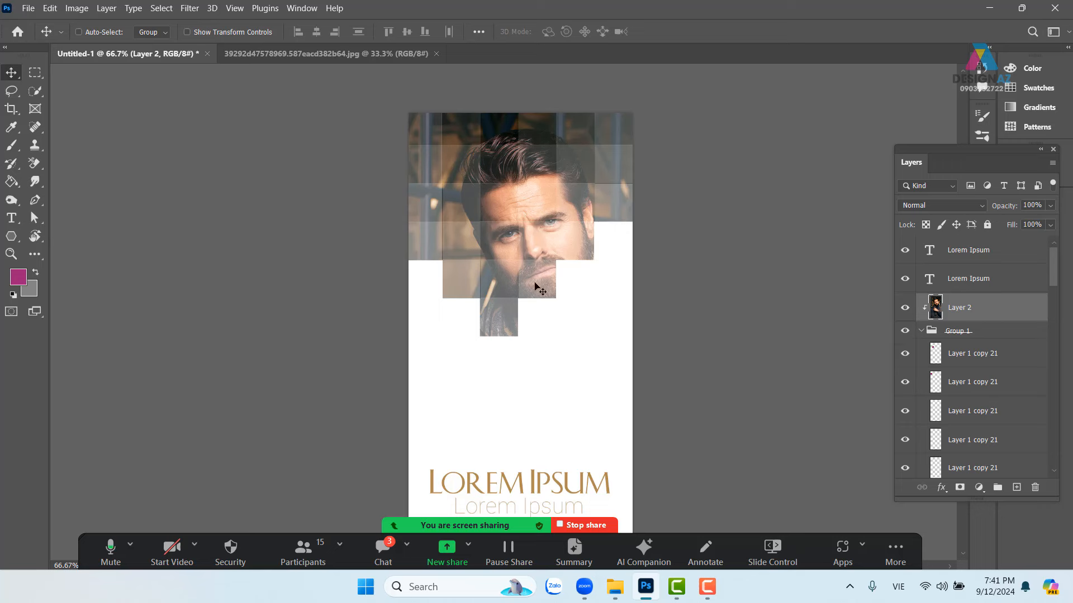
left_click(35, 72)
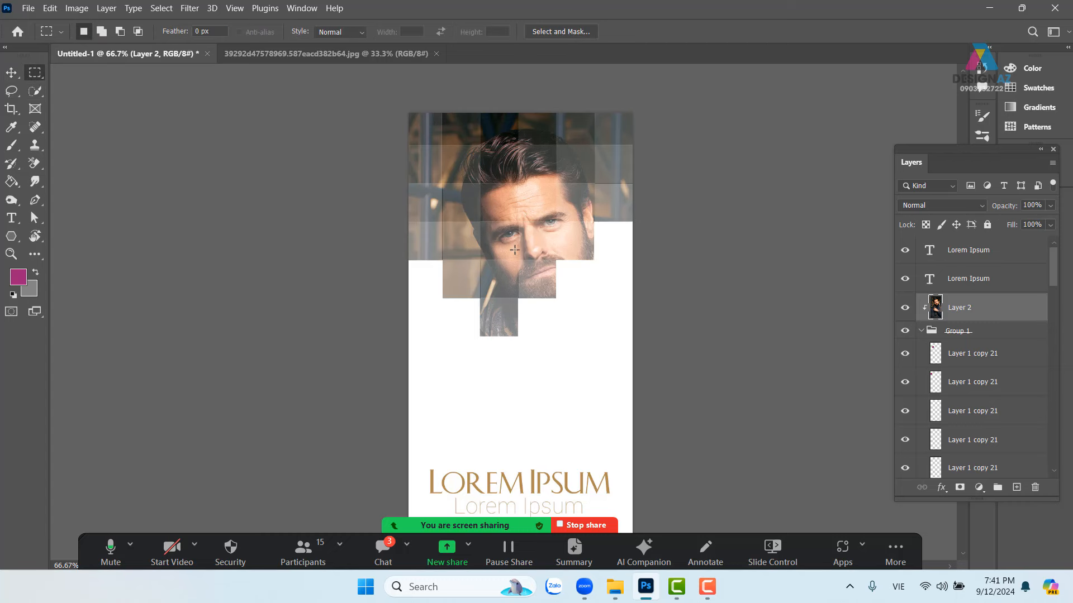
left_click(115, 547)
left_click(705, 587)
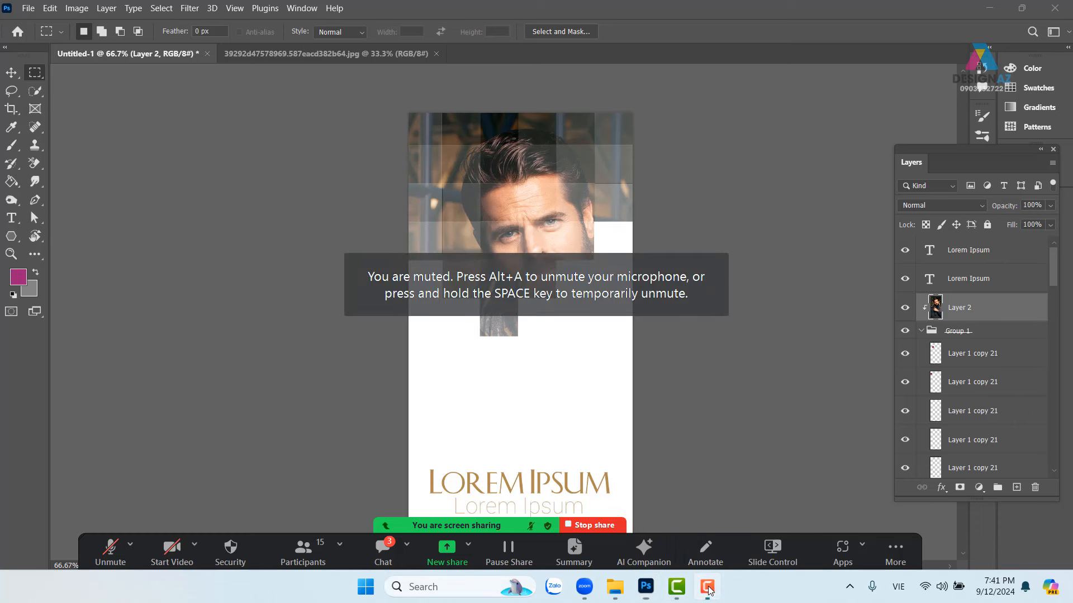
left_click(615, 285)
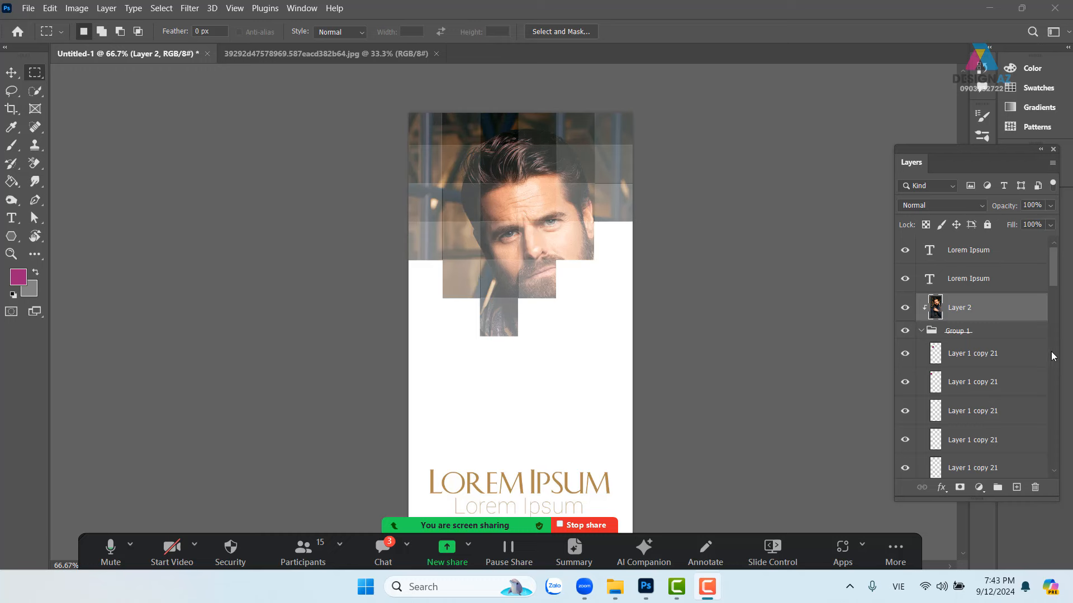
On a new layer above the squares inside Group 1, fill a rectangular selection over the man's face with the foreground colour, then deselect.
left_click(983, 355)
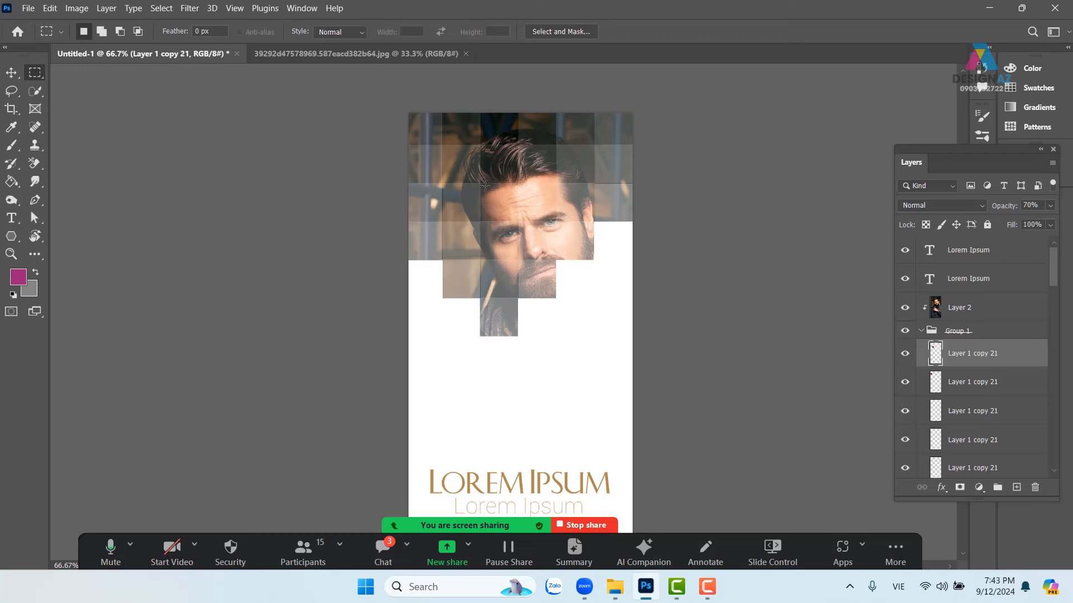
left_click_drag(489, 191, 581, 289)
left_click(1017, 487)
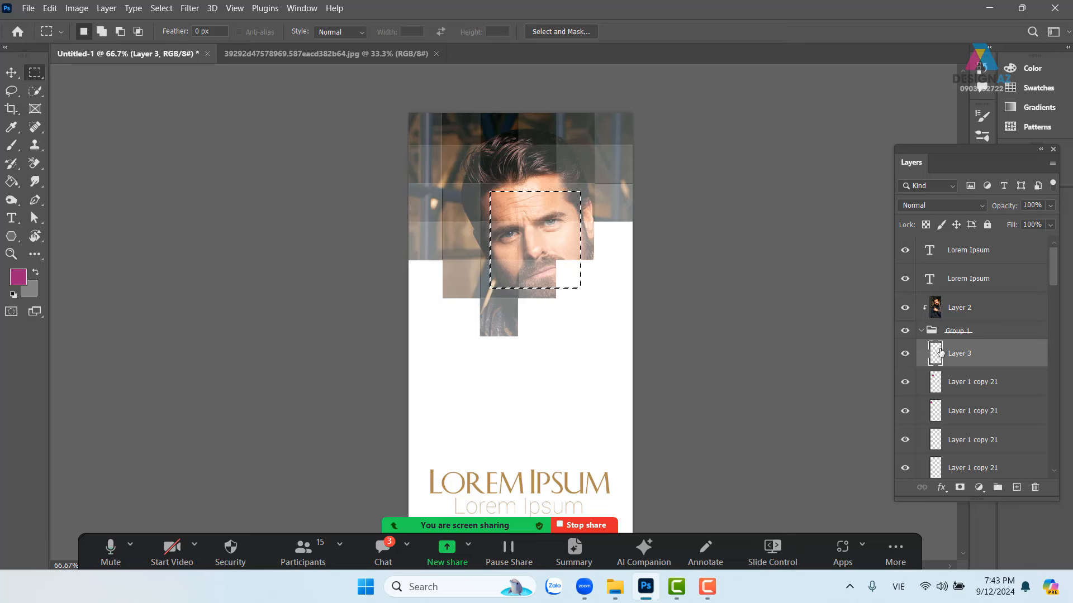
key("alt+BackSpace")
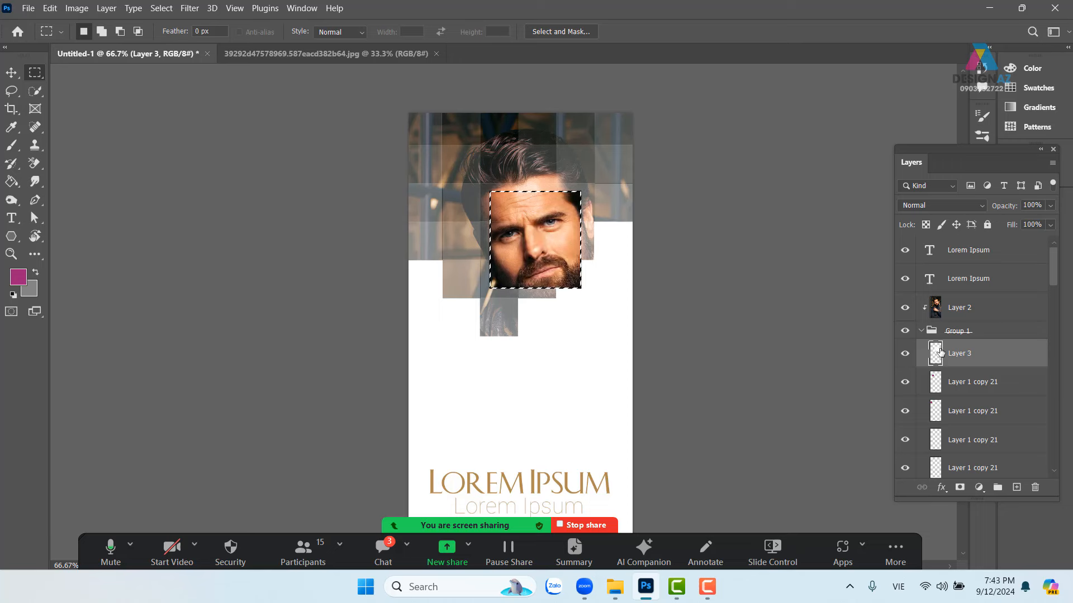
key("v")
key("ctrl+d")
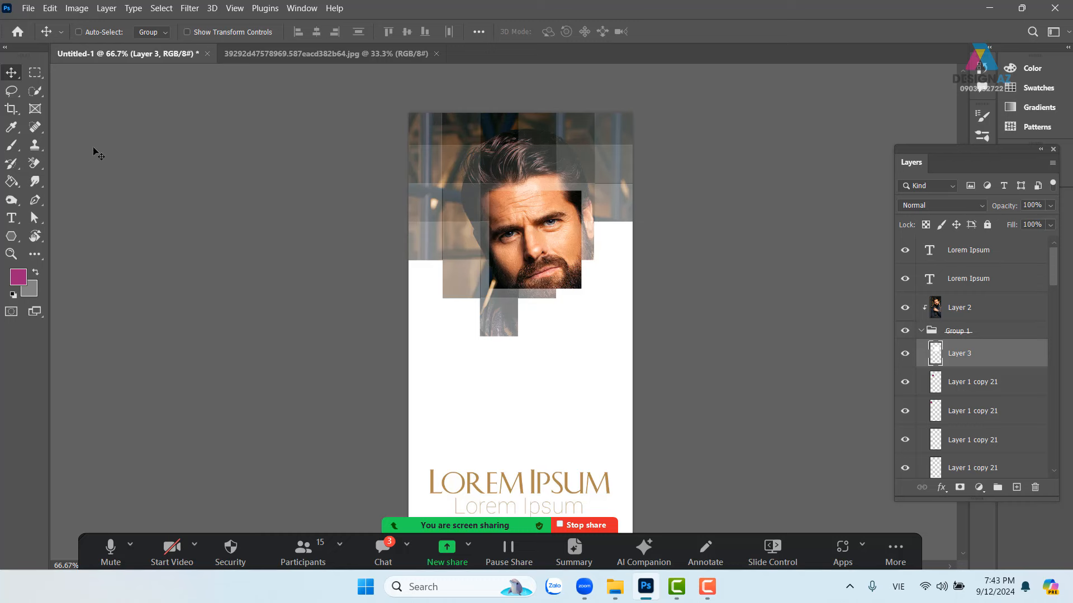
Add a new layer in Group 1 with a tall filled rectangle over the man's chest and watch, then deselect.
left_click(35, 72)
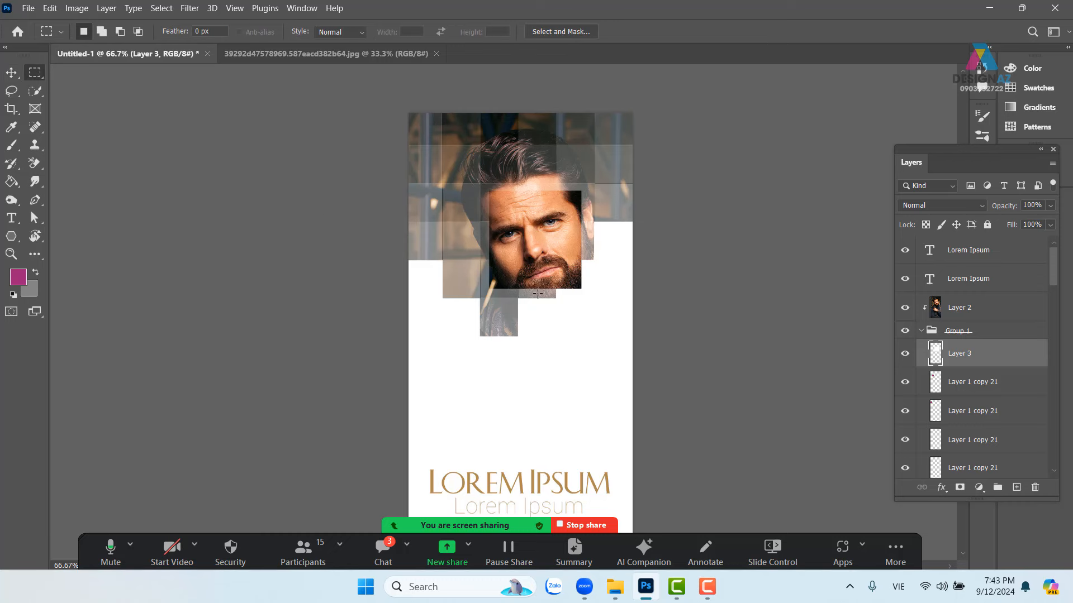
left_click_drag(537, 293, 605, 449)
left_click(1016, 488)
key("alt+BackSpace")
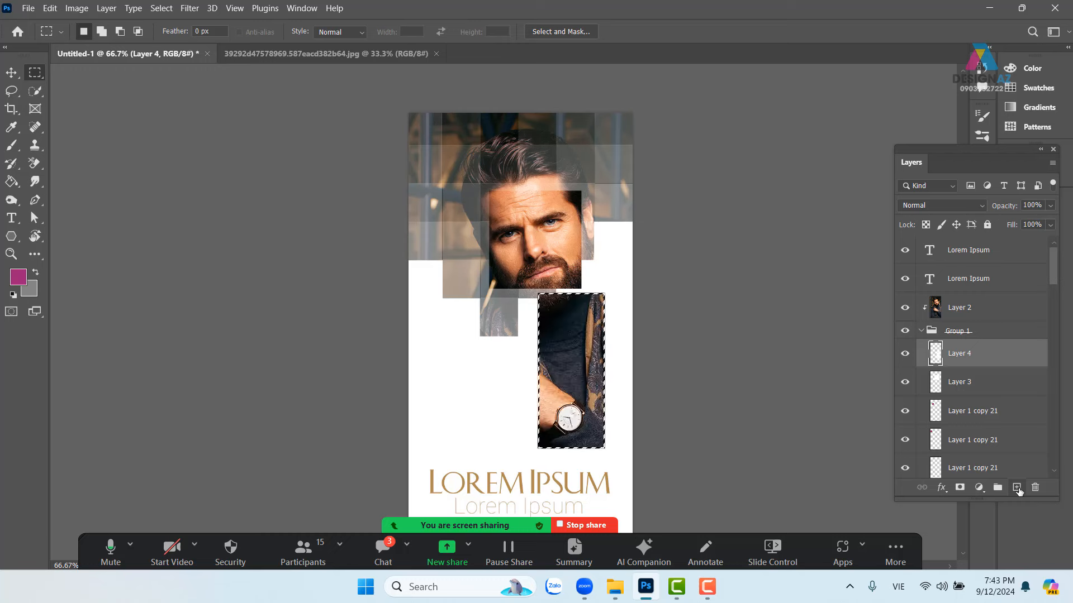
key("v")
key("ctrl+d")
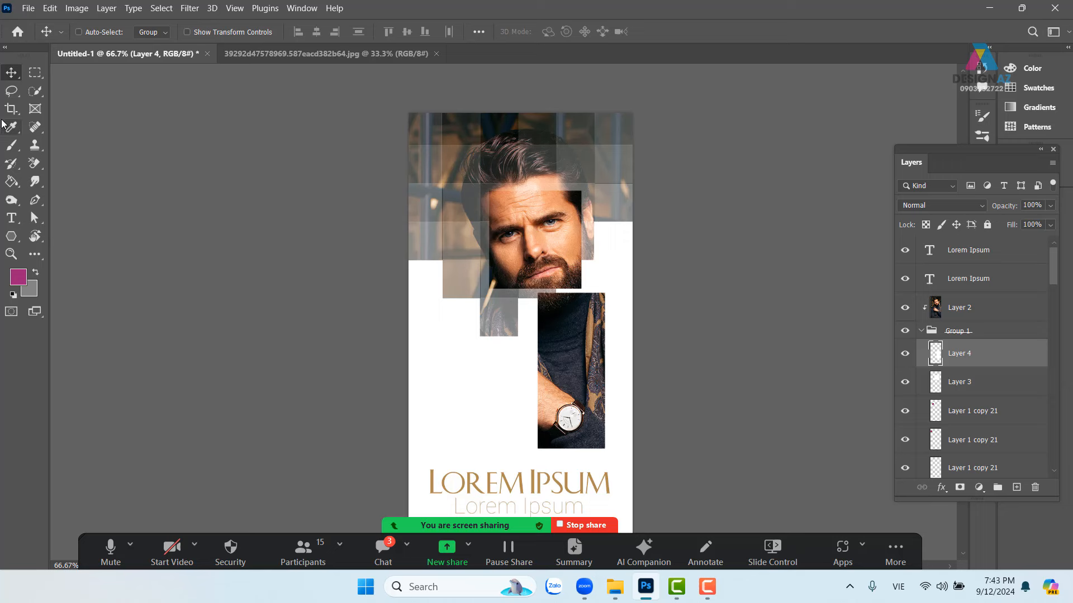
Add a new layer in Group 1 with a narrow vertical filled strip beside the face near the banner's right edge.
left_click(35, 72)
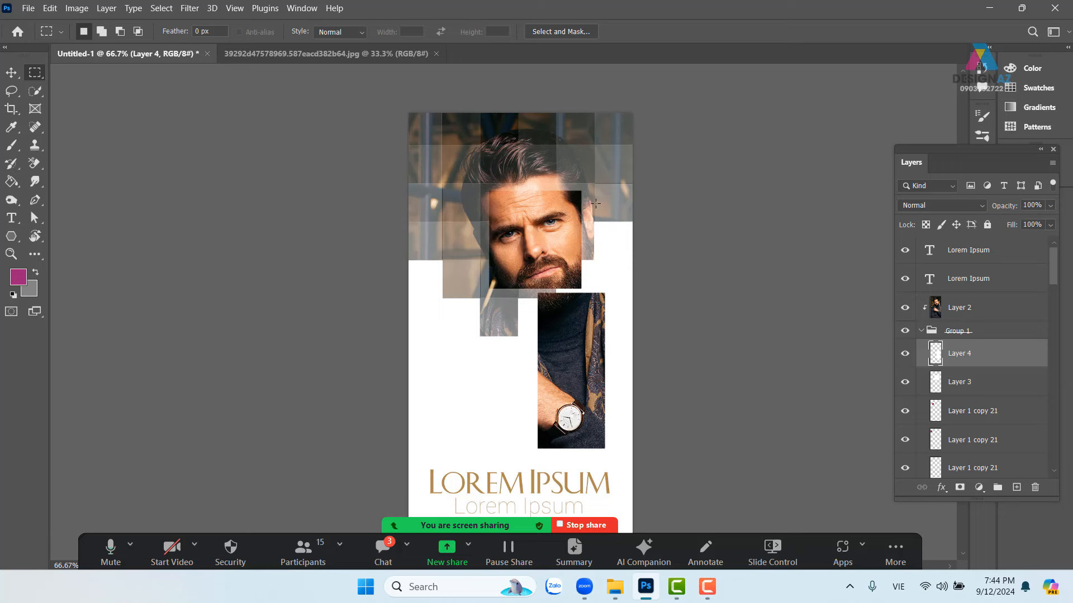
left_click_drag(601, 125, 608, 279)
left_click(1017, 488)
key("alt+Delete")
key("v")
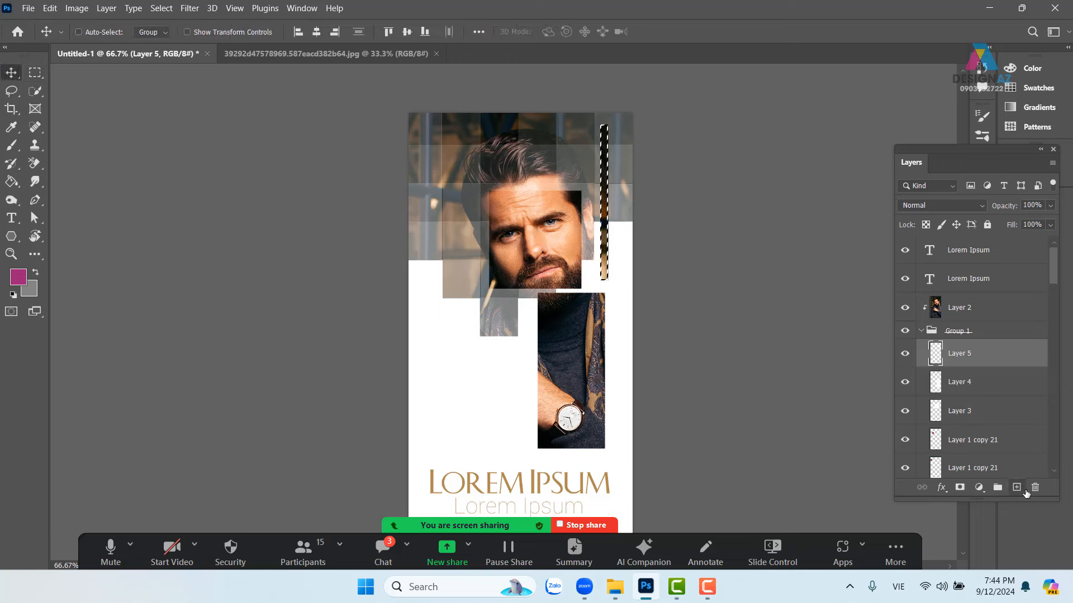
key("ctrl+d")
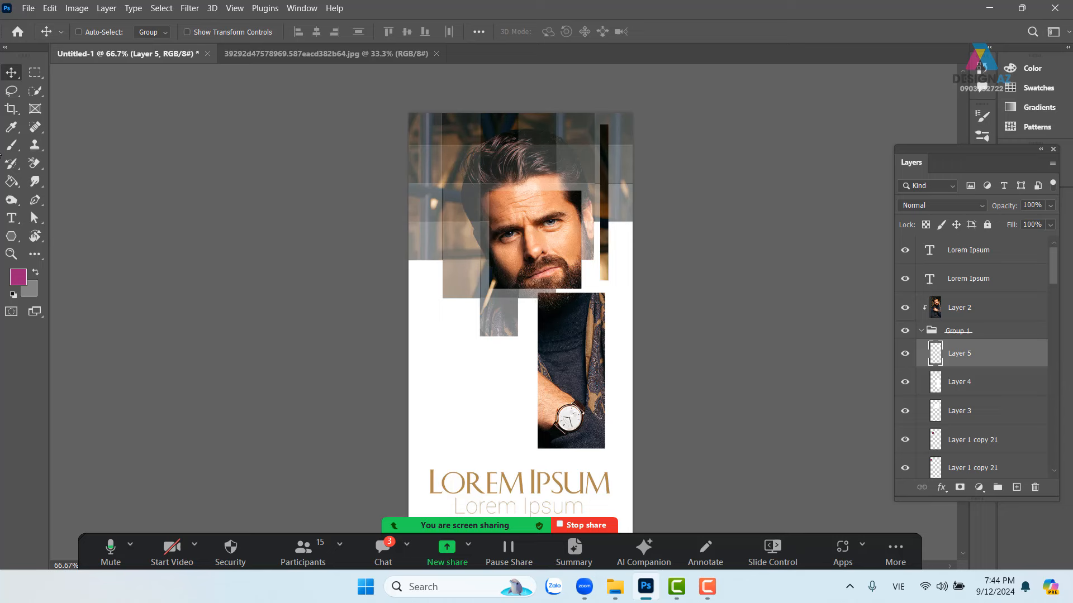
Add a filled square below the beard on a new layer in Group 1 and set its opacity to 70%.
left_click(35, 72)
left_click_drag(505, 323, 548, 316)
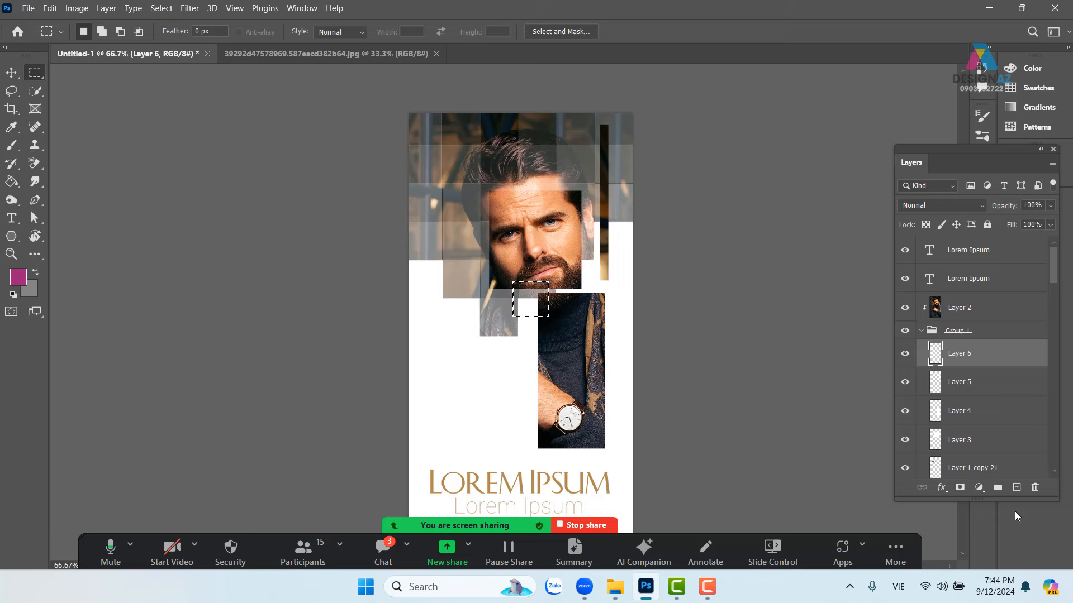
key("alt+BackSpace")
key("v")
key("ctrl+d")
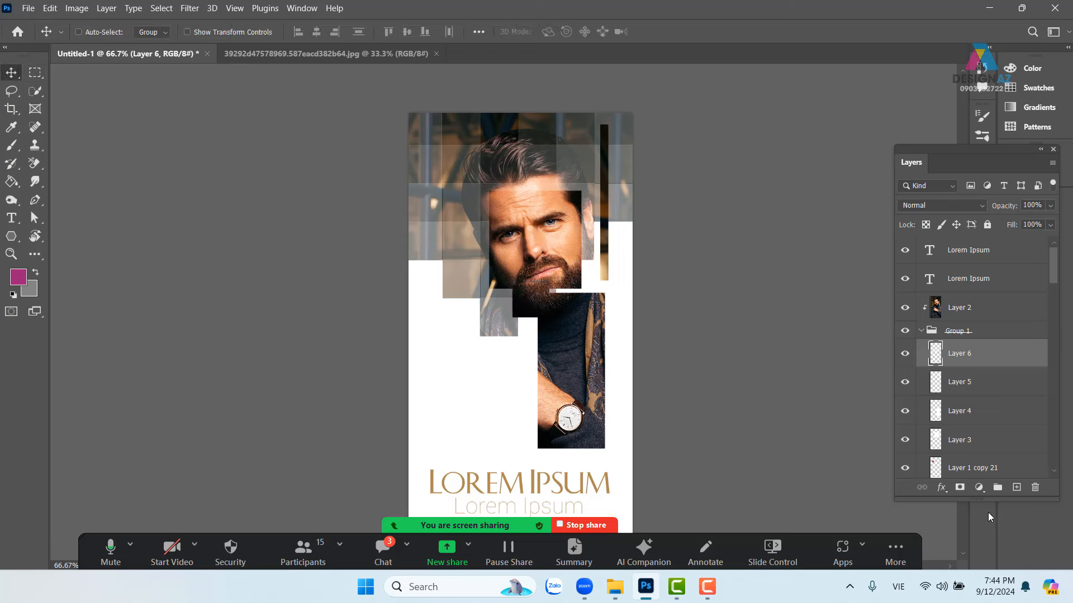
key("7")
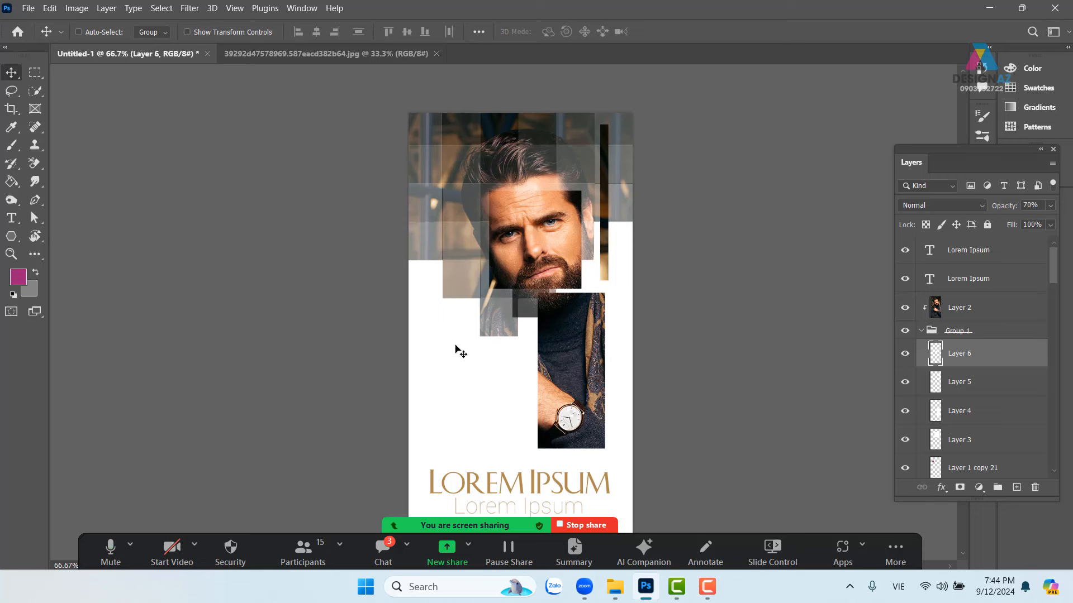
Add a small filled square on a new layer in Group 1, in the white area just below the mosaic's left side.
left_click(34, 72)
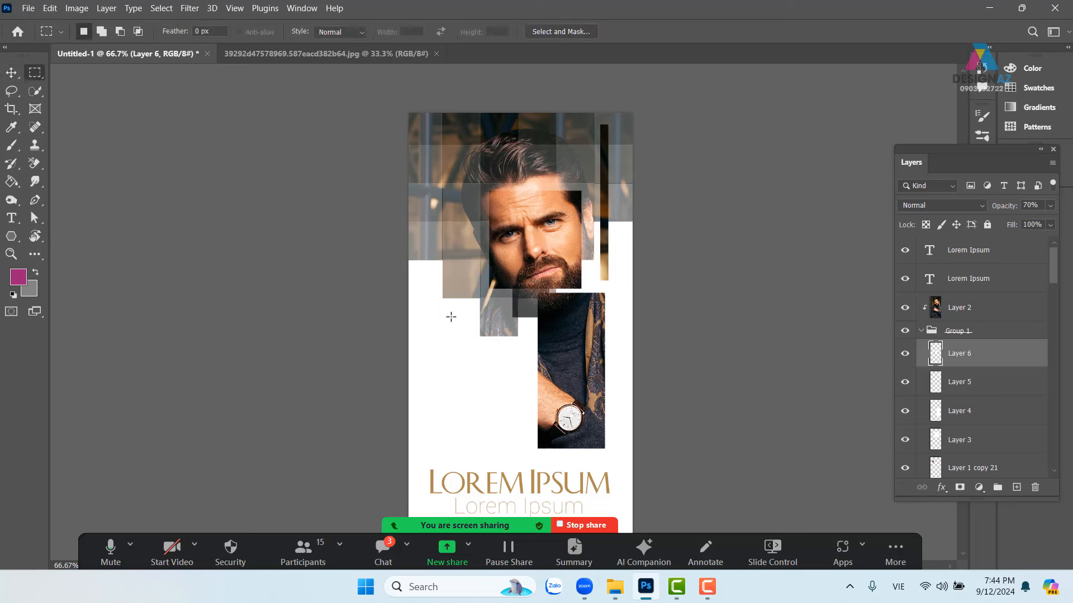
left_click_drag(447, 315, 466, 334)
left_click(1017, 488)
key("alt+BackSpace")
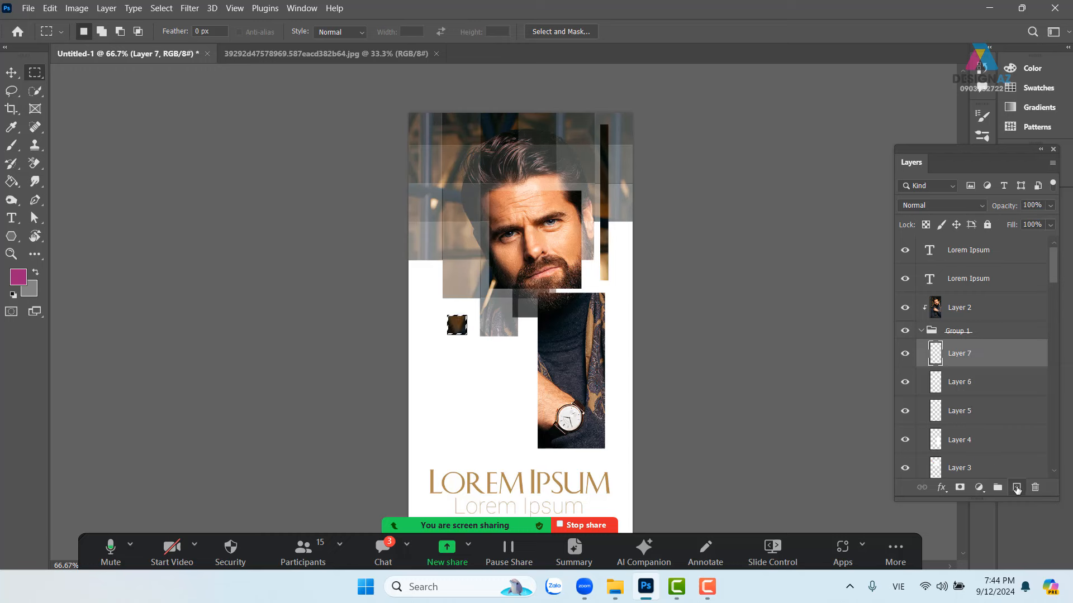
key("v")
key("ctrl+d")
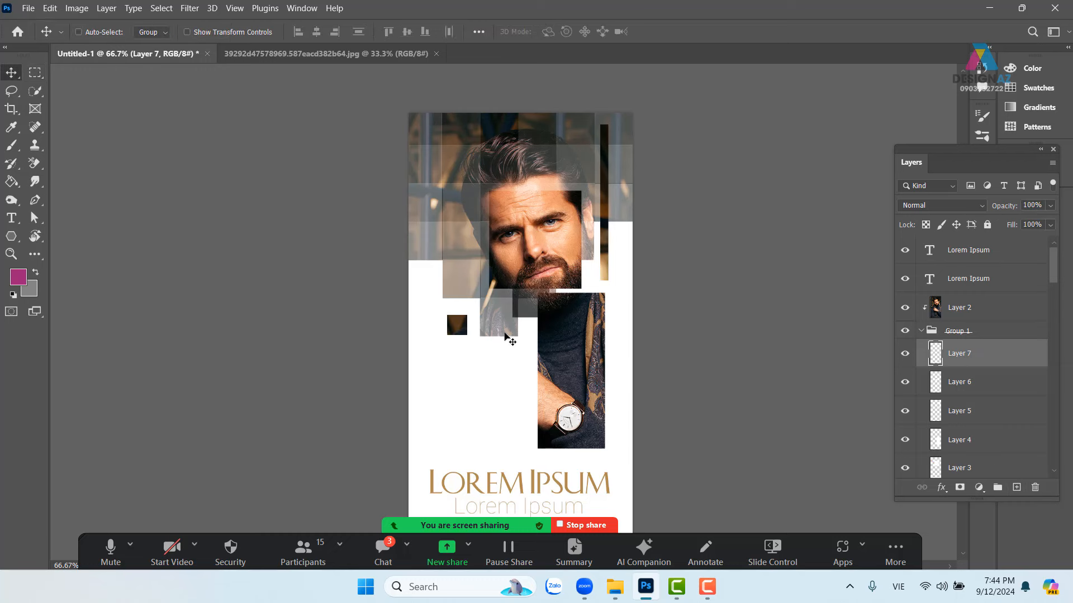
Add a tiny filled square near the banner's left edge on a new layer in Group 1, at 50% opacity.
left_click(35, 72)
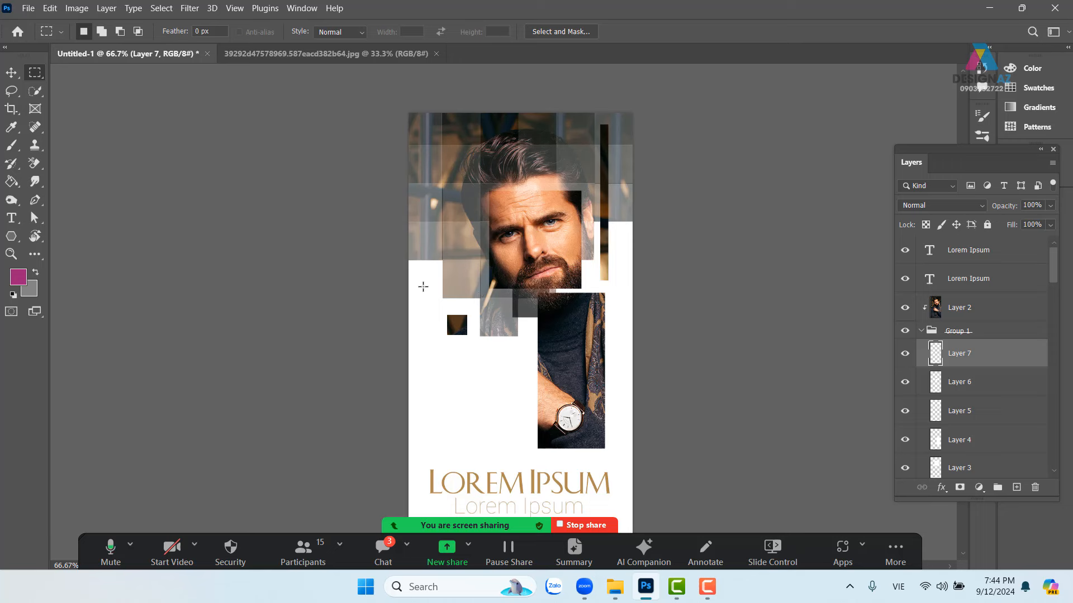
left_click_drag(419, 284, 430, 295)
key("alt+BackSpace")
key("v")
key("ctrl+d")
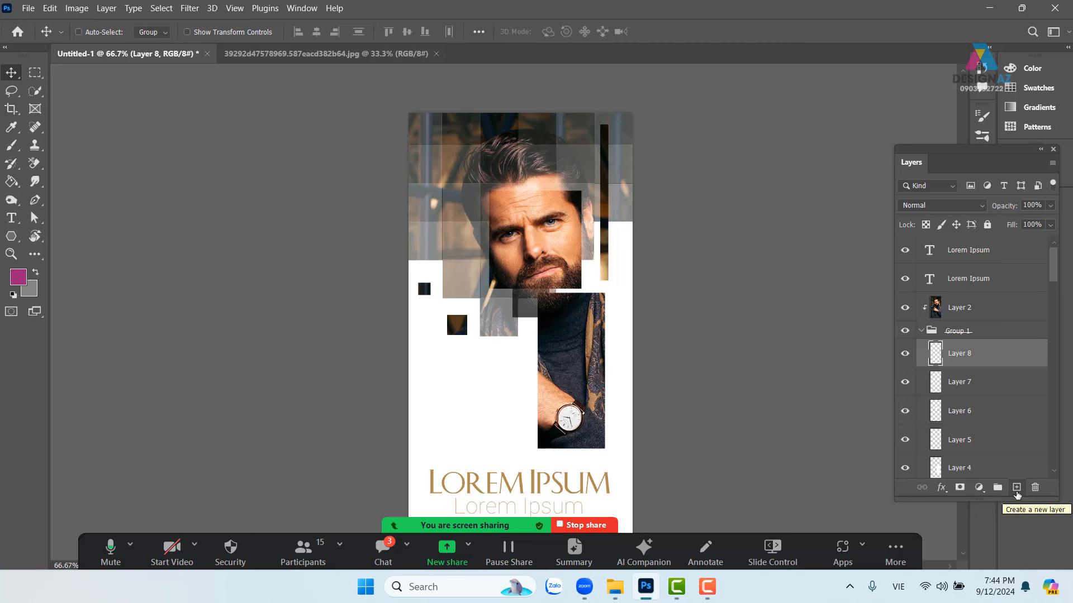
key("5")
Add a thin horizontal filled strip from the banner's left edge below the small squares on a new layer, at 50% opacity.
left_click(34, 73)
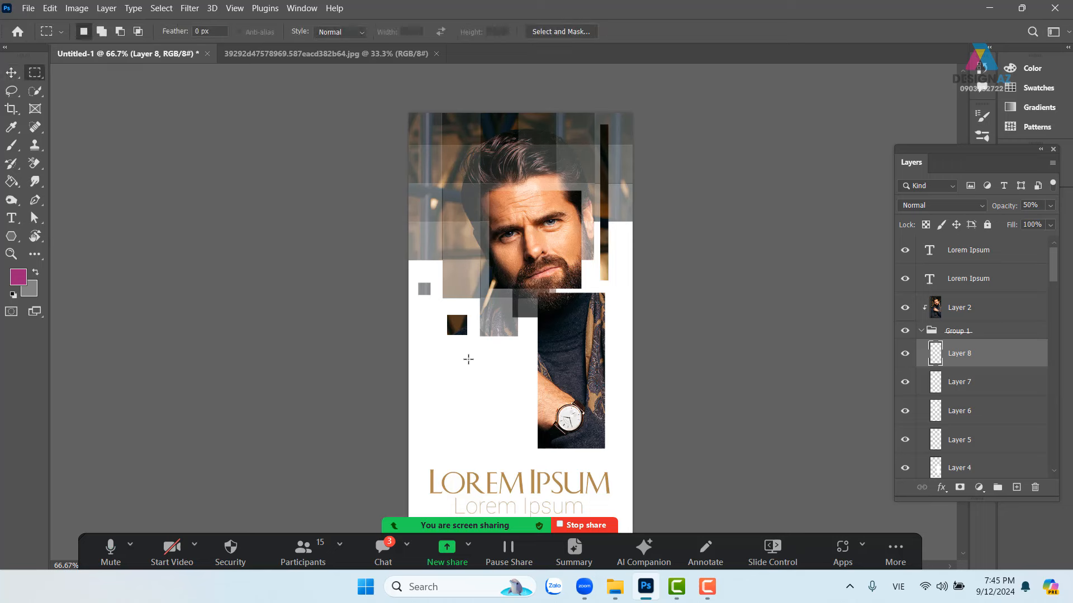
left_click_drag(407, 349, 502, 356)
key("v")
key("ctrl+d")
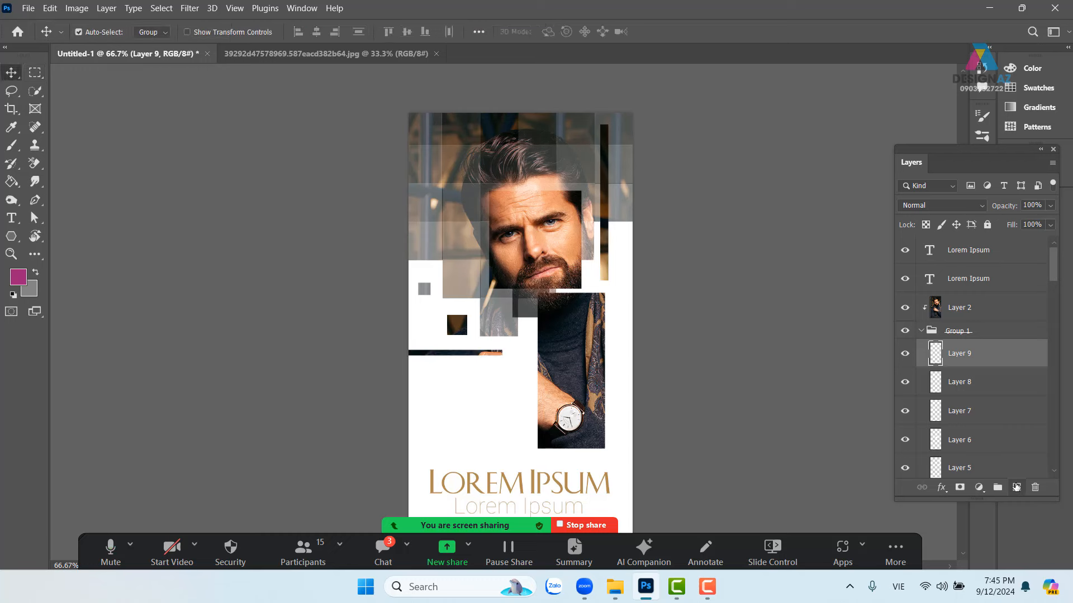
key("5")
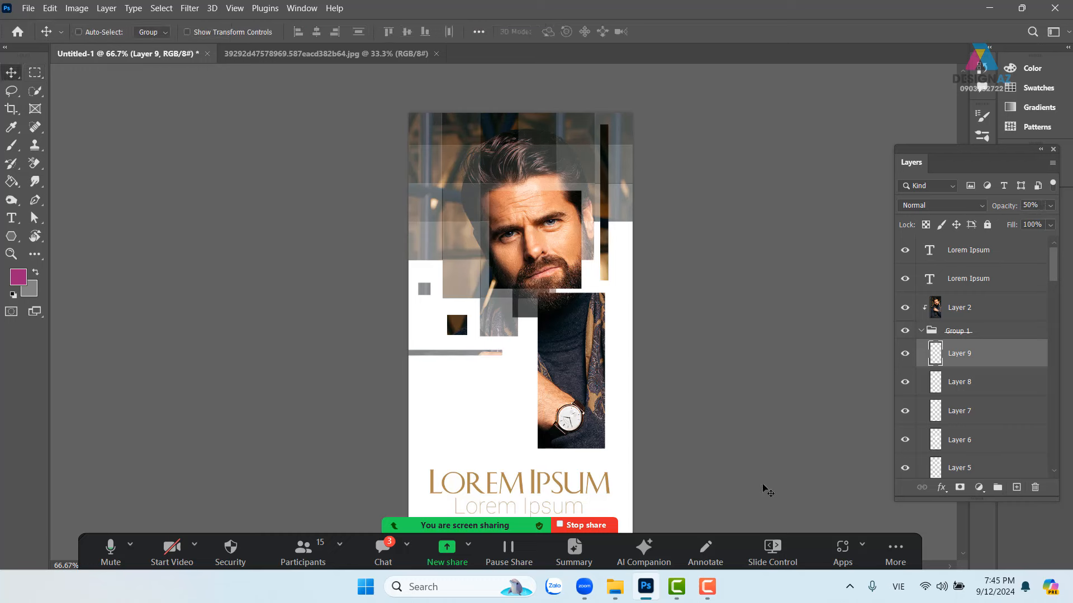
Add a filled square over the man's clenched hand, below the horizontal strip, on a new layer in Group 1.
left_click(34, 73)
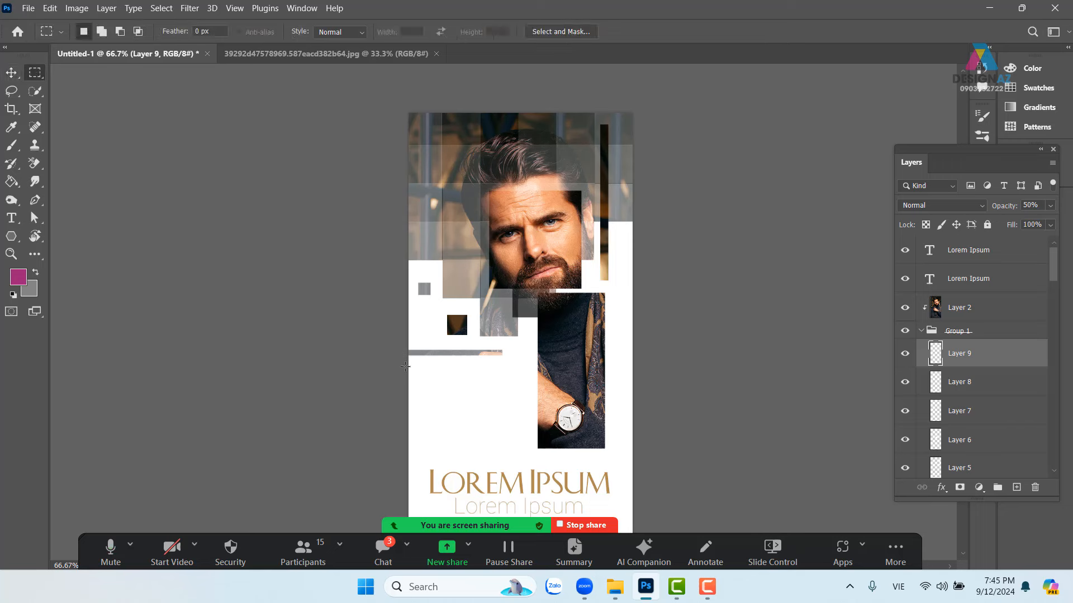
left_click_drag(450, 368, 501, 412)
left_click(1016, 487)
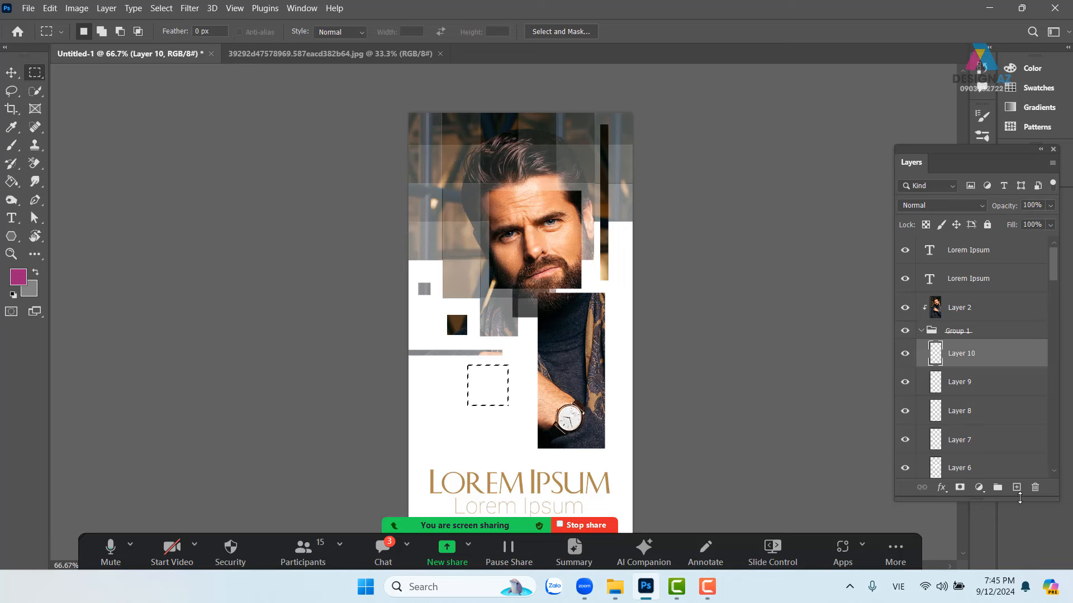
key("alt+BackSpace")
key("v")
key("ctrl+d")
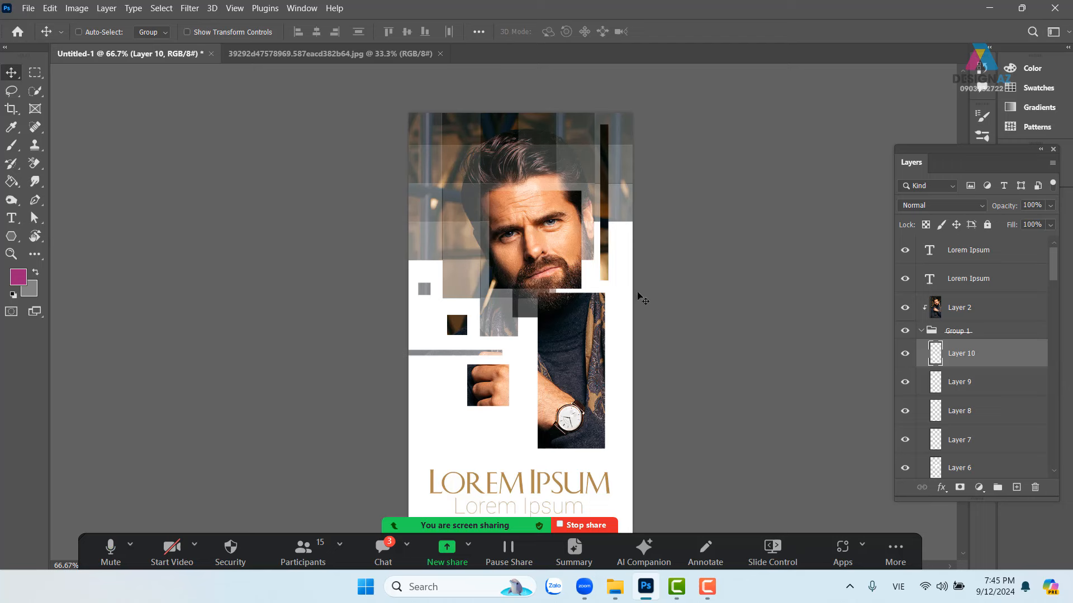
Add a filled square on a new layer in Group 1, over the mosaic to the left of the man's face.
left_click(35, 72)
left_click_drag(432, 207, 459, 236)
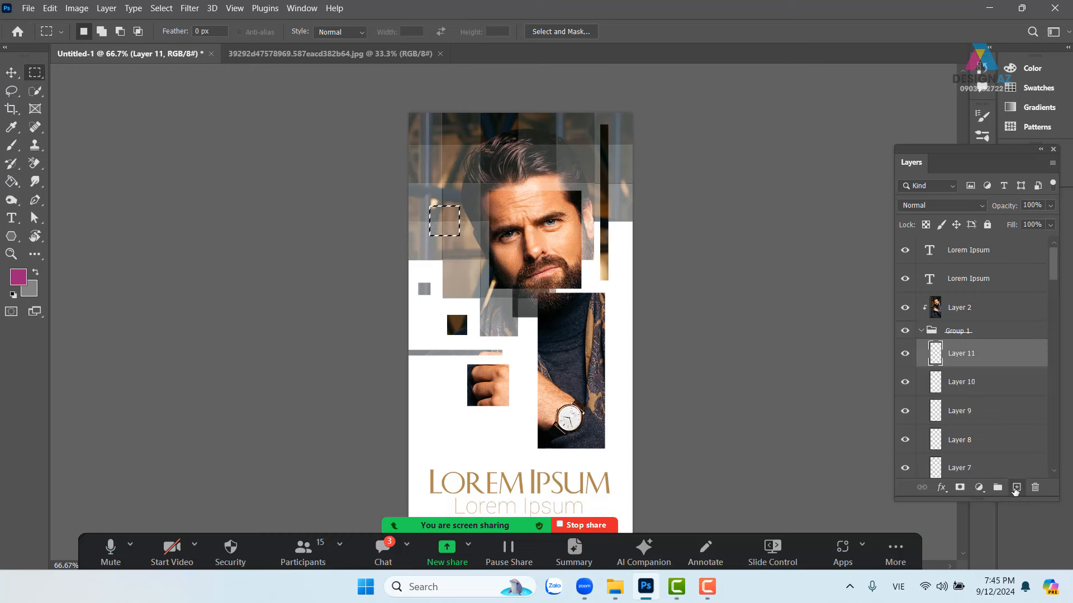
key("ctrl+d")
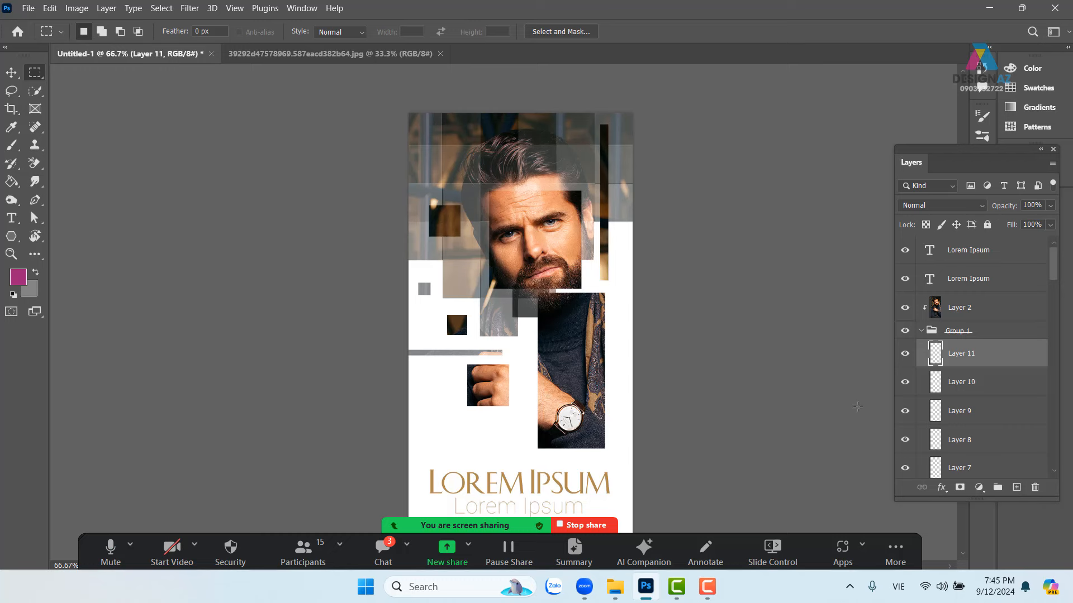
Add a rectangular outline framing the man's face on a new layer in Group 1, using a 2 px centered stroke.
left_click_drag(526, 309, 490, 303)
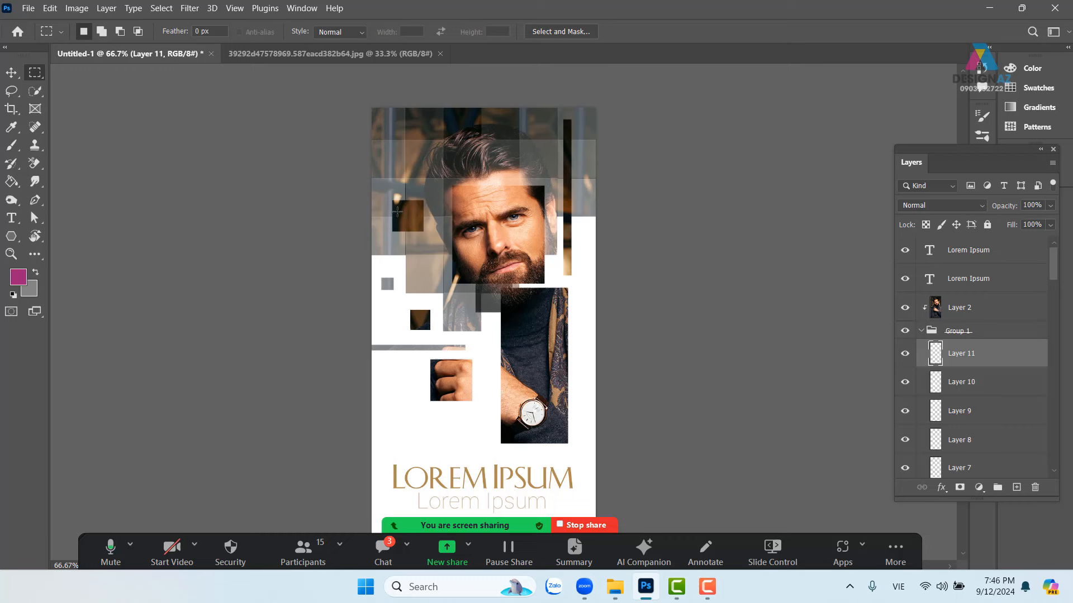
left_click_drag(538, 341, 529, 292)
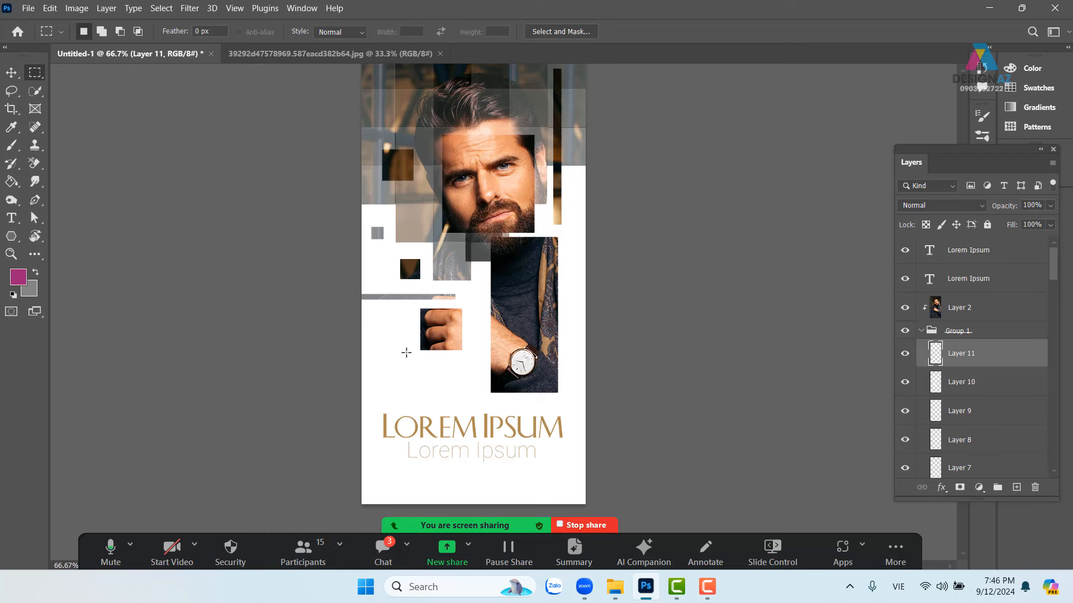
scroll(480, 281, "up", 2)
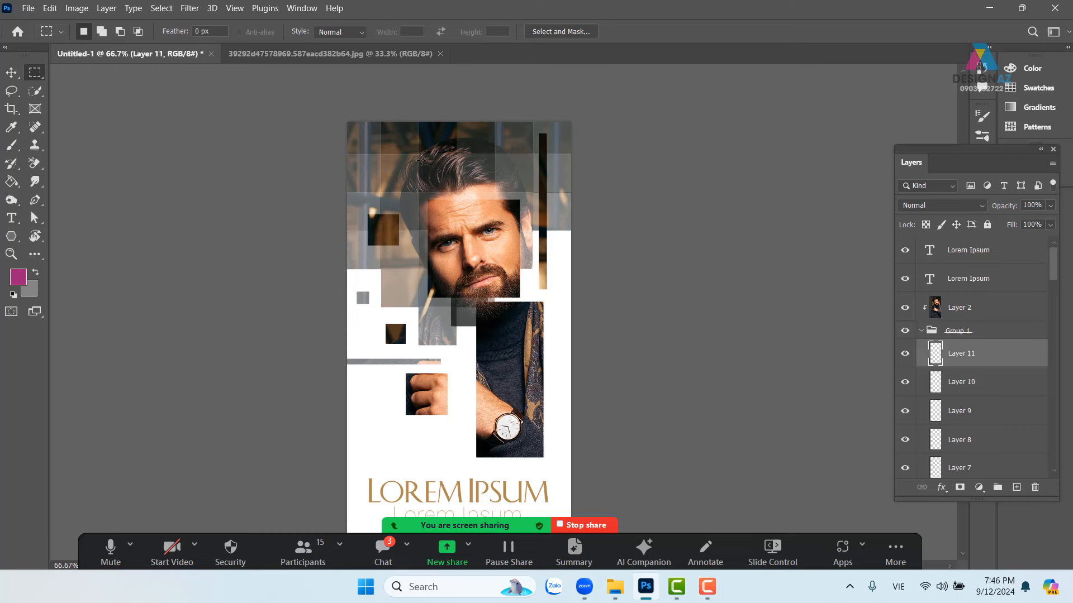
left_click_drag(432, 221, 531, 322)
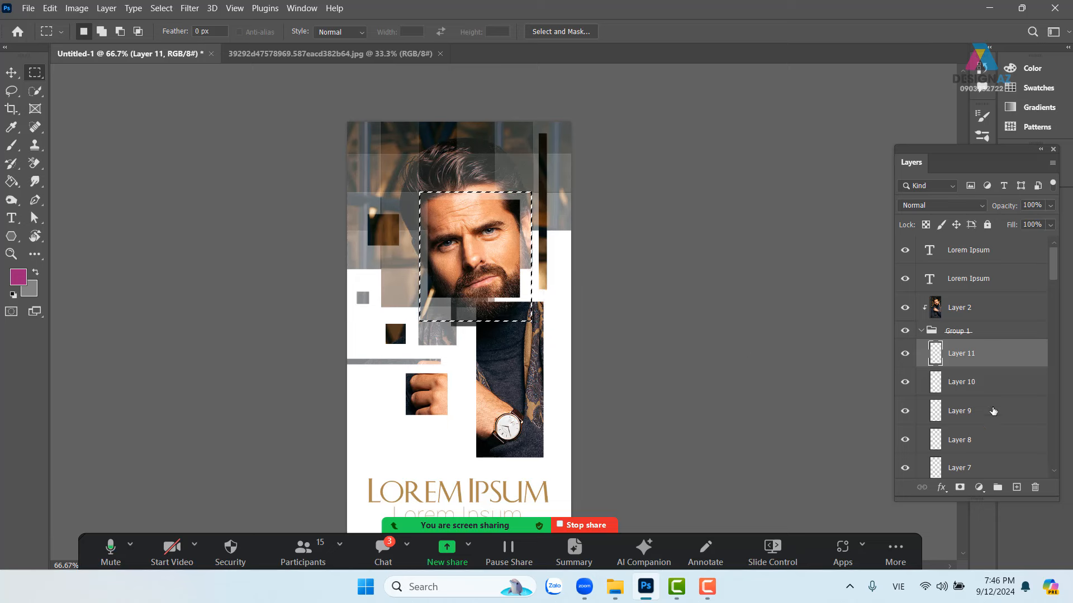
left_click(1016, 488)
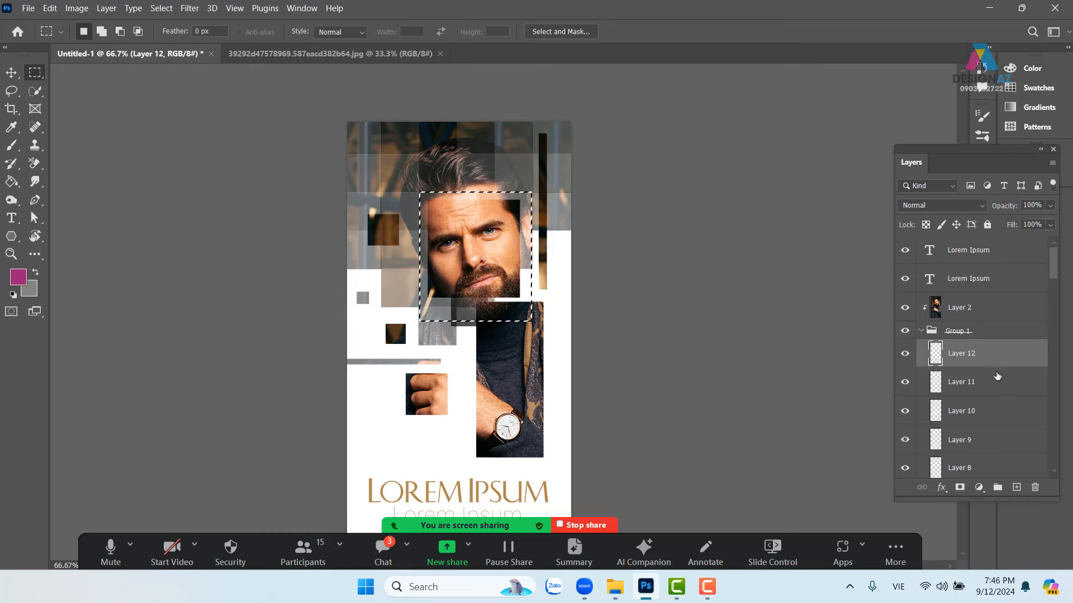
right_click(438, 272)
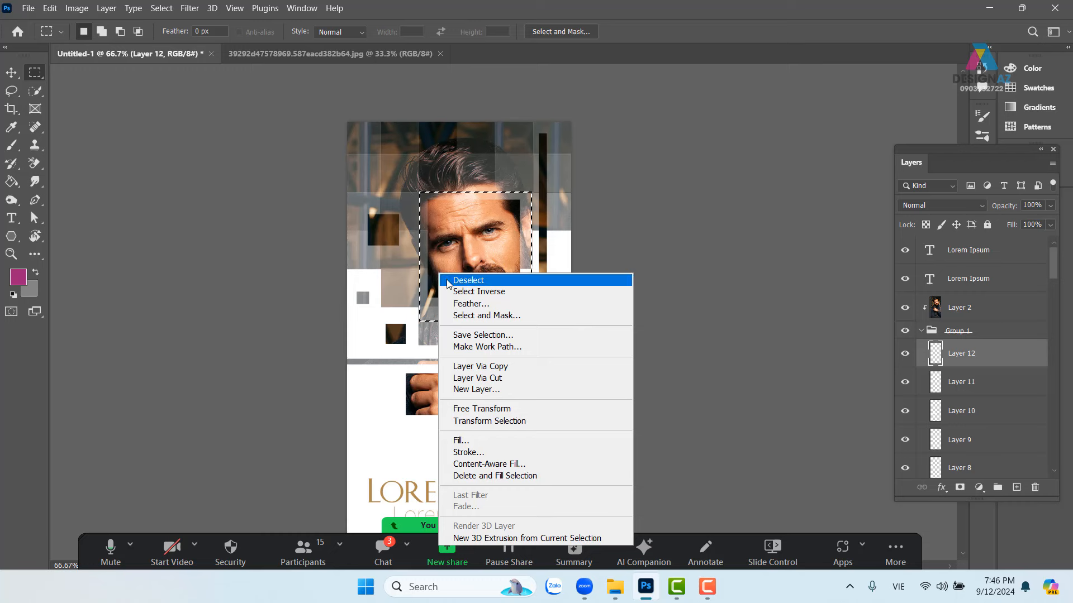
left_click(499, 453)
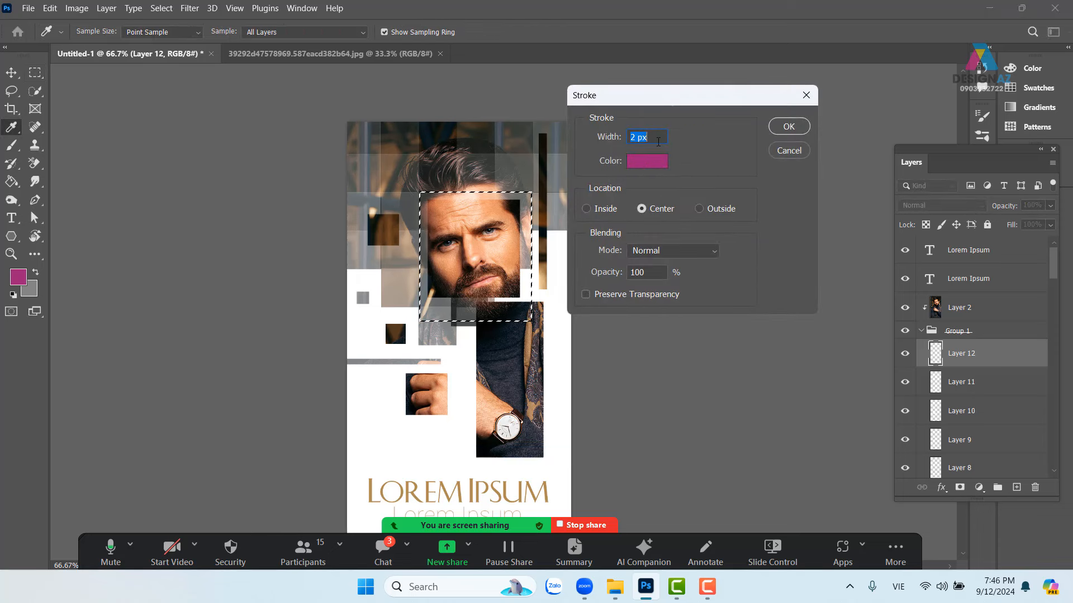
left_click(789, 127)
key("m")
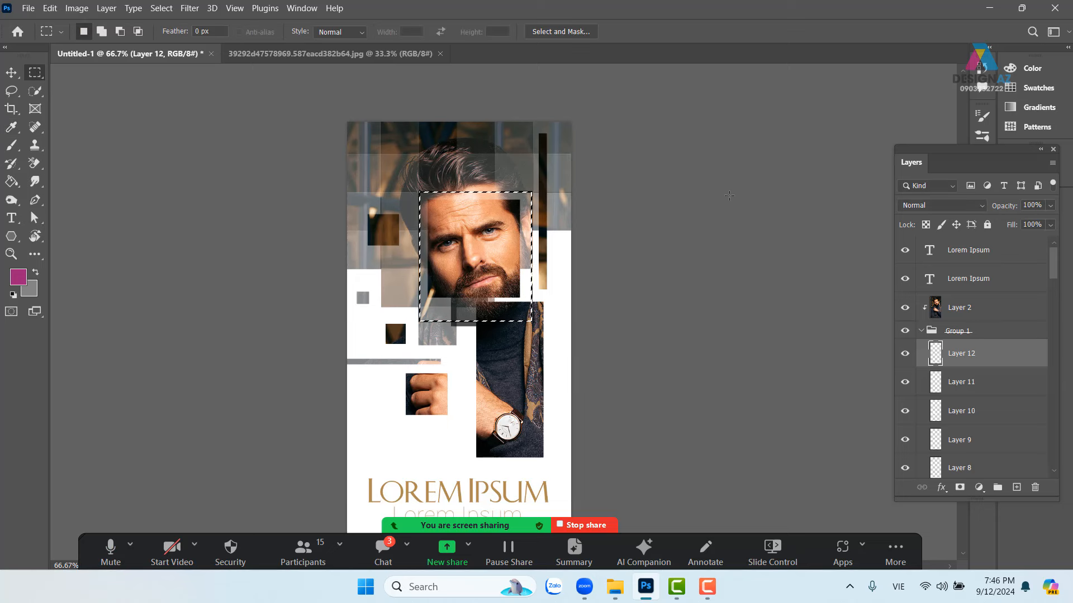
key("ctrl+d")
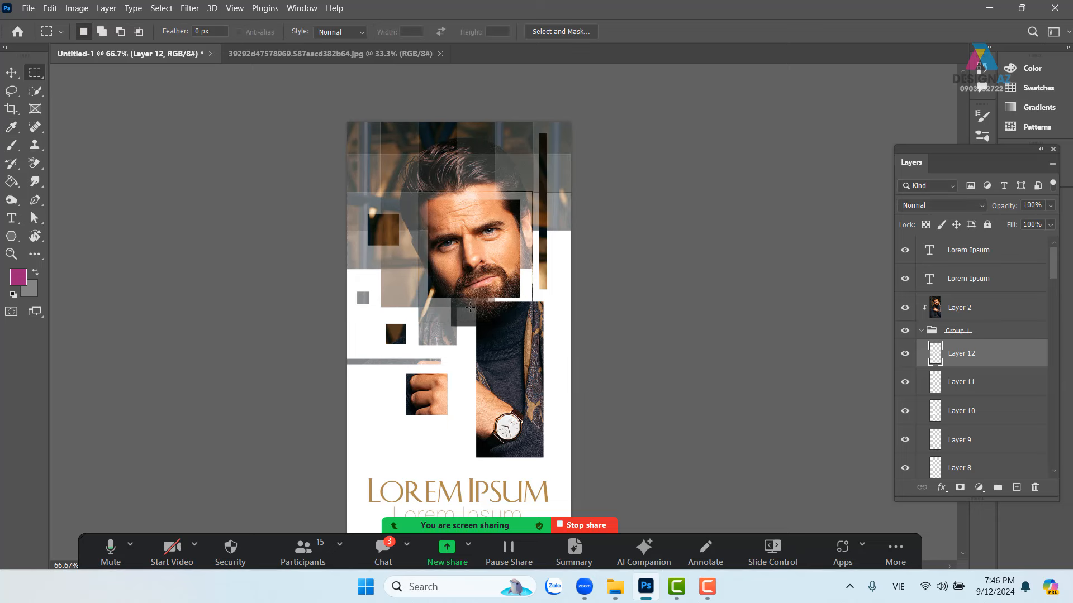
Stroke a small upright rectangle on a new layer, running from the small dark square down to the clenched-hand square.
left_click_drag(440, 363, 444, 330)
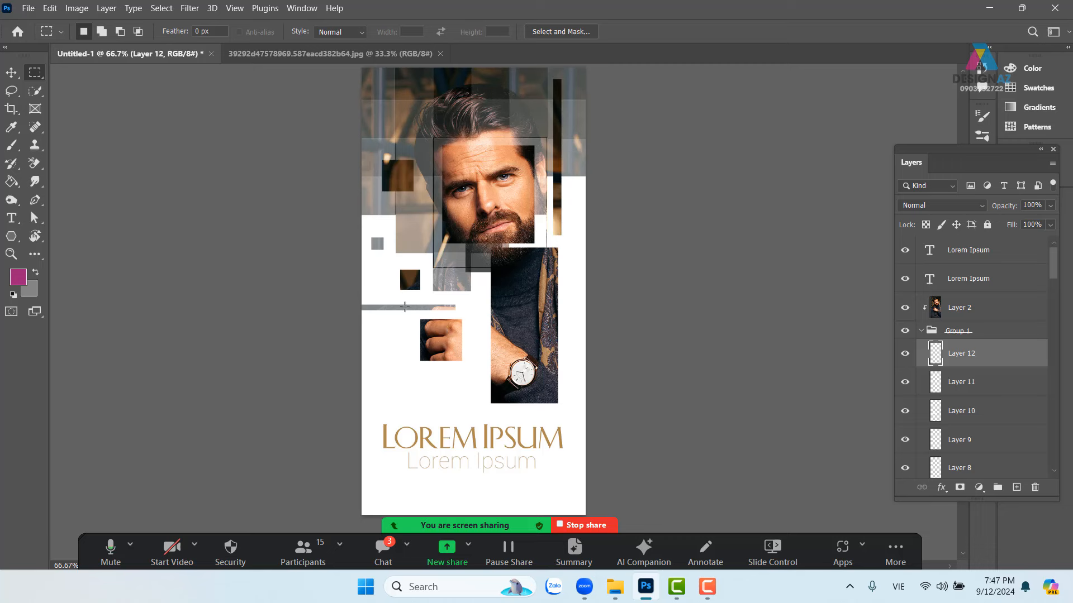
left_click_drag(409, 279, 448, 336)
left_click(1016, 487)
right_click(431, 320)
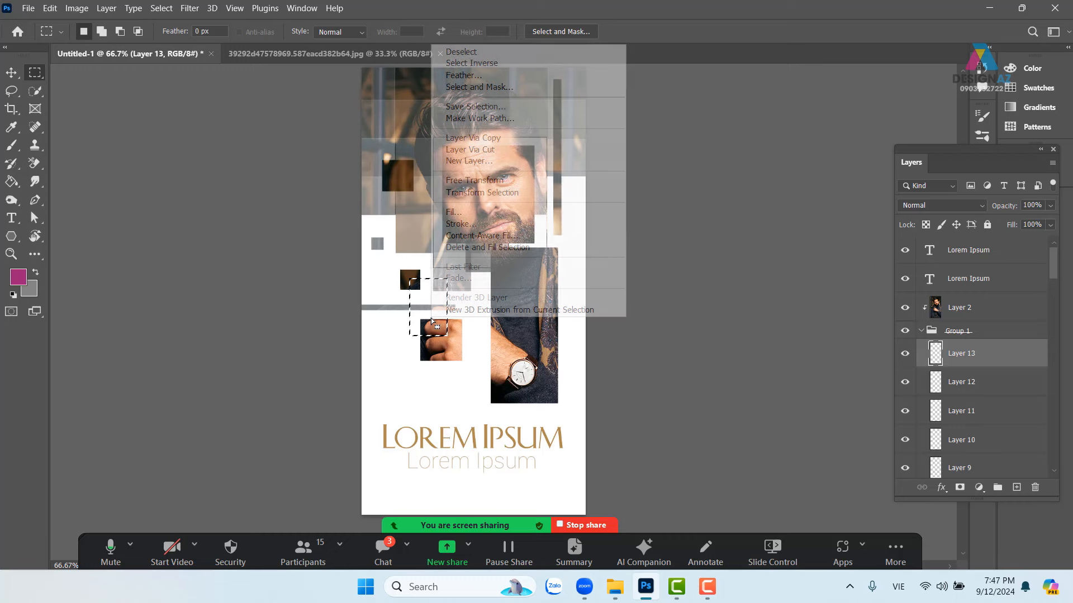
left_click(492, 223)
left_click(789, 127)
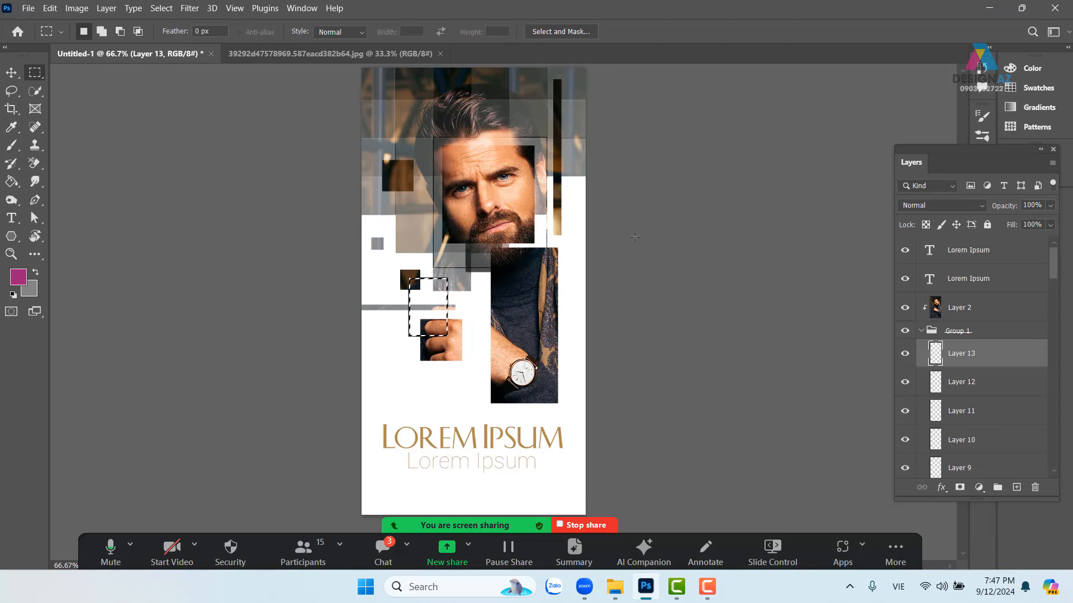
key("ctrl+d")
Add a tall rectangular outline overlapping the left edge of the torso block on a new layer, with a 2 px centered stroke.
mouse_move(507, 322)
left_mouse_down()
mouse_move(446, 358)
mouse_move(446, 294)
left_mouse_up()
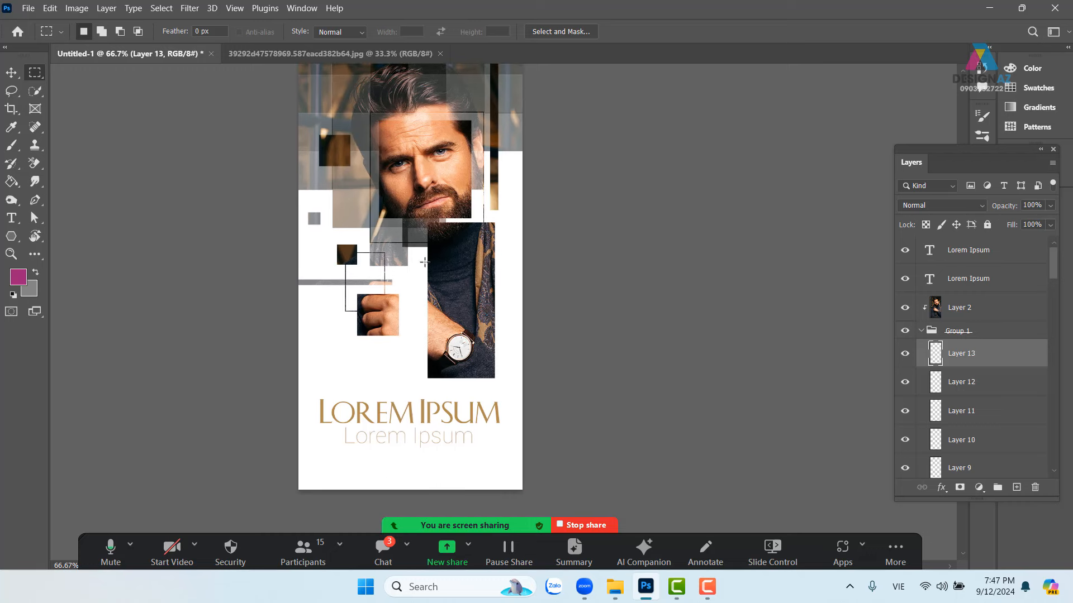
left_click_drag(422, 262, 461, 384)
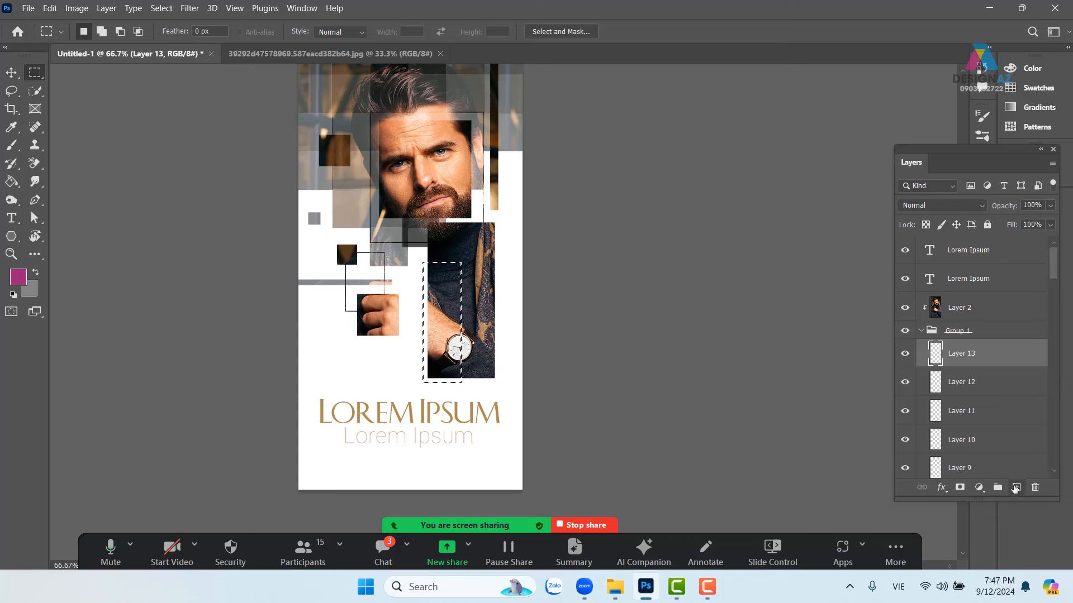
left_click(1016, 487)
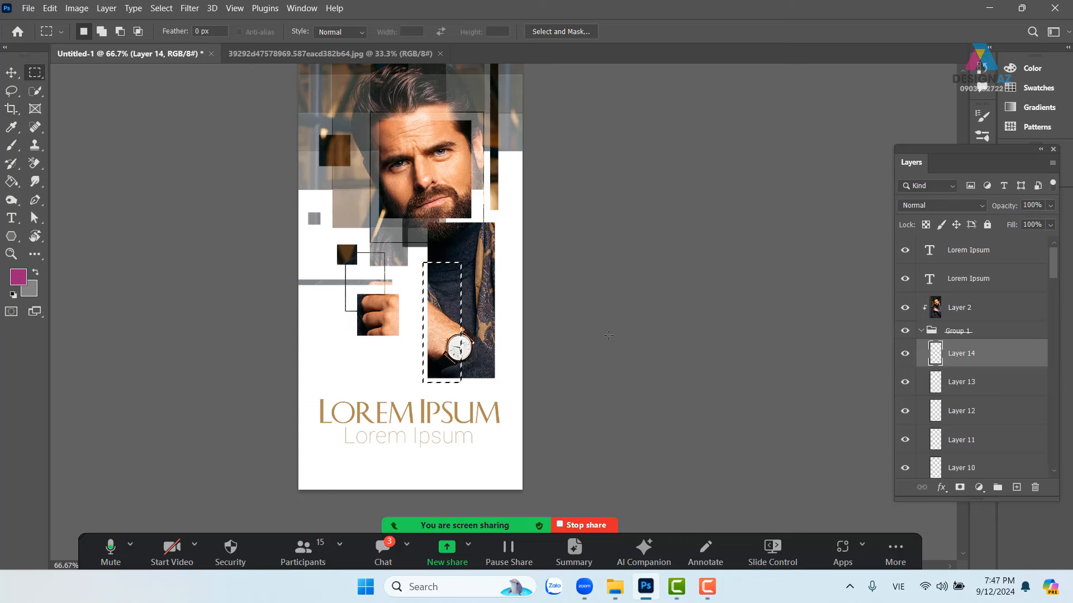
right_click(456, 313)
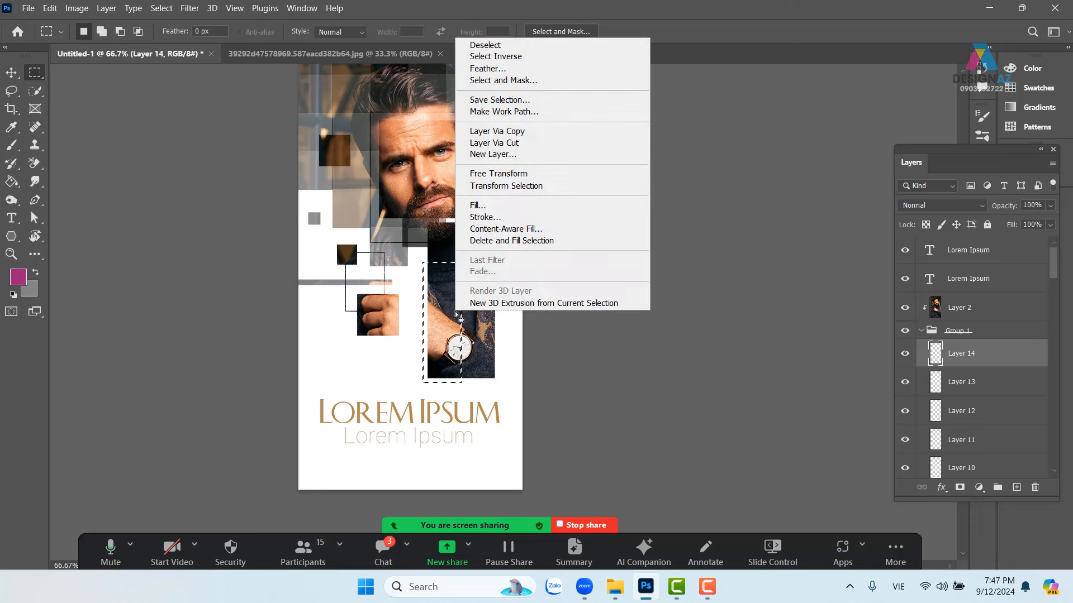
left_click(485, 229)
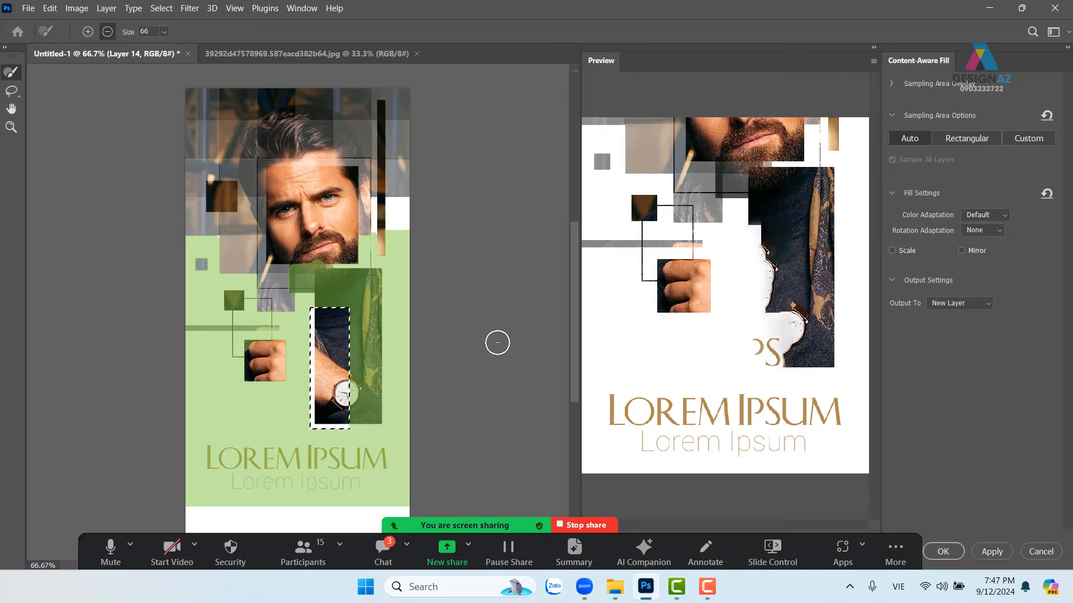
key("Escape")
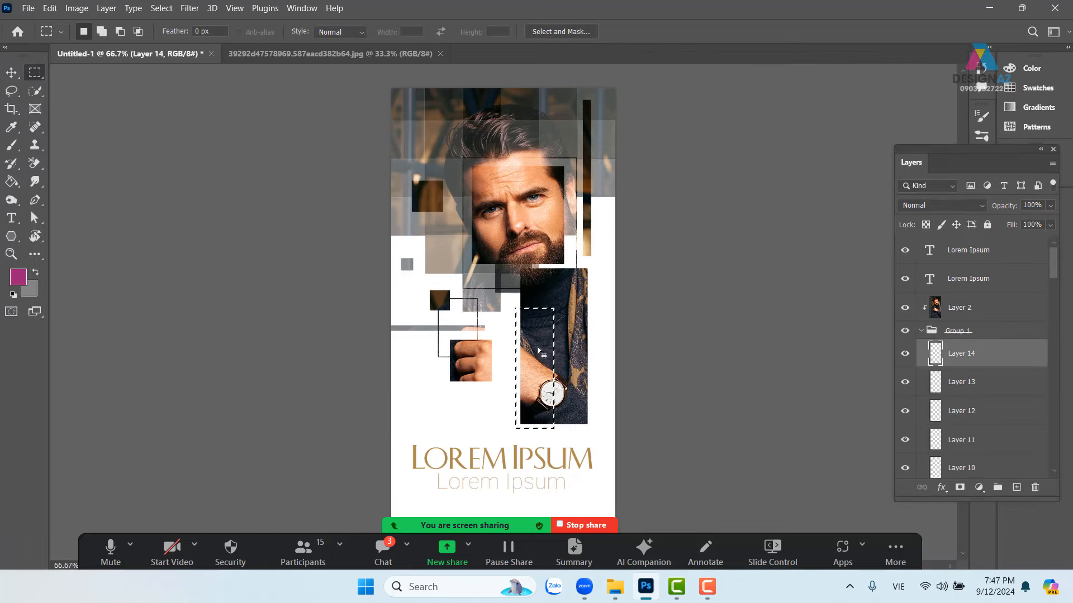
right_click(539, 350)
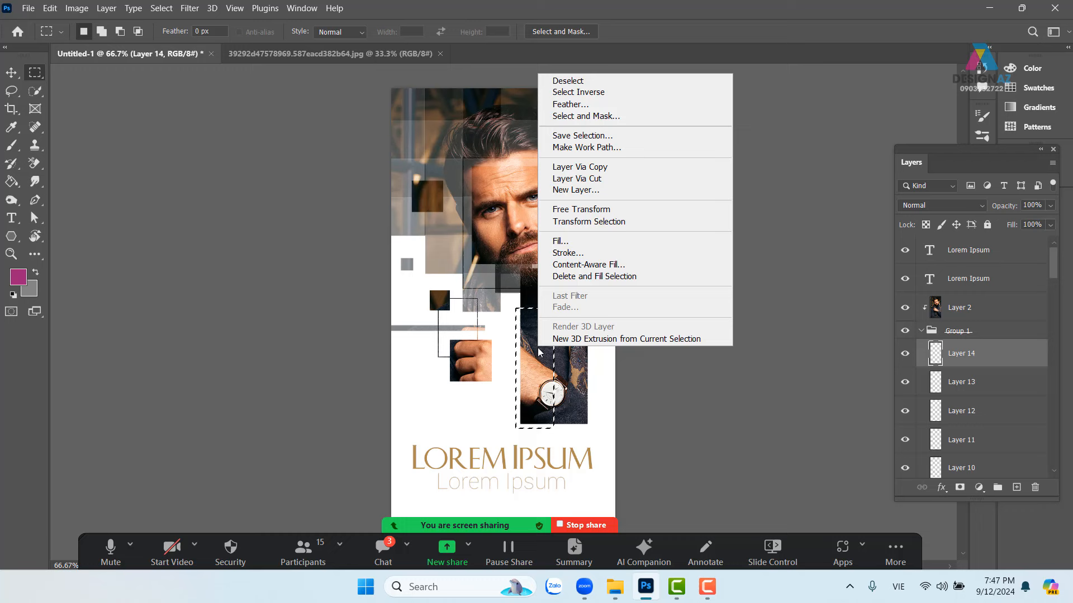
left_click(579, 254)
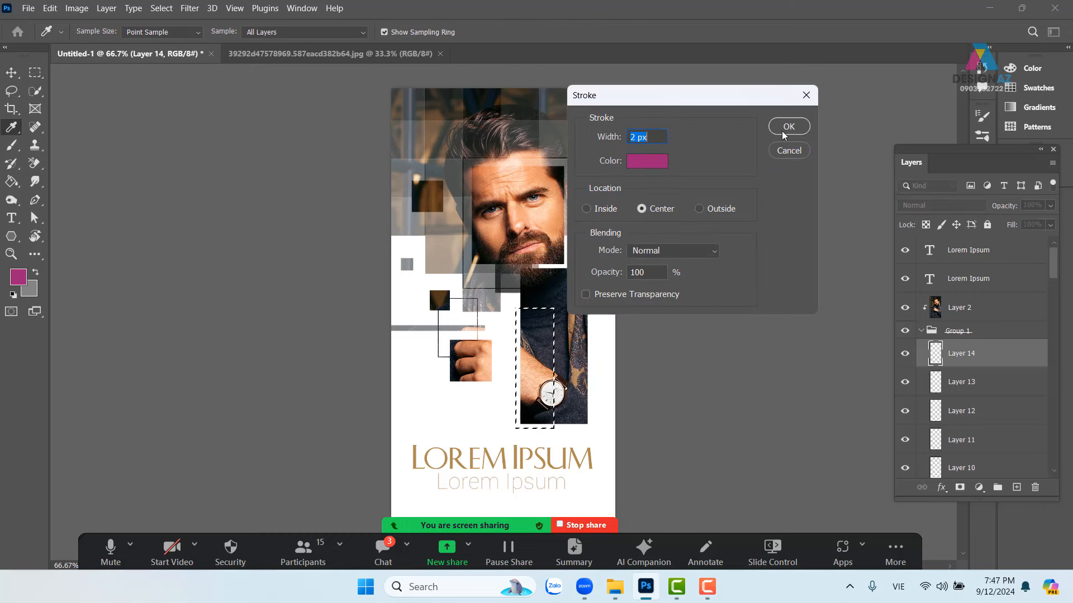
left_click(789, 127)
key("m")
key("ctrl+d")
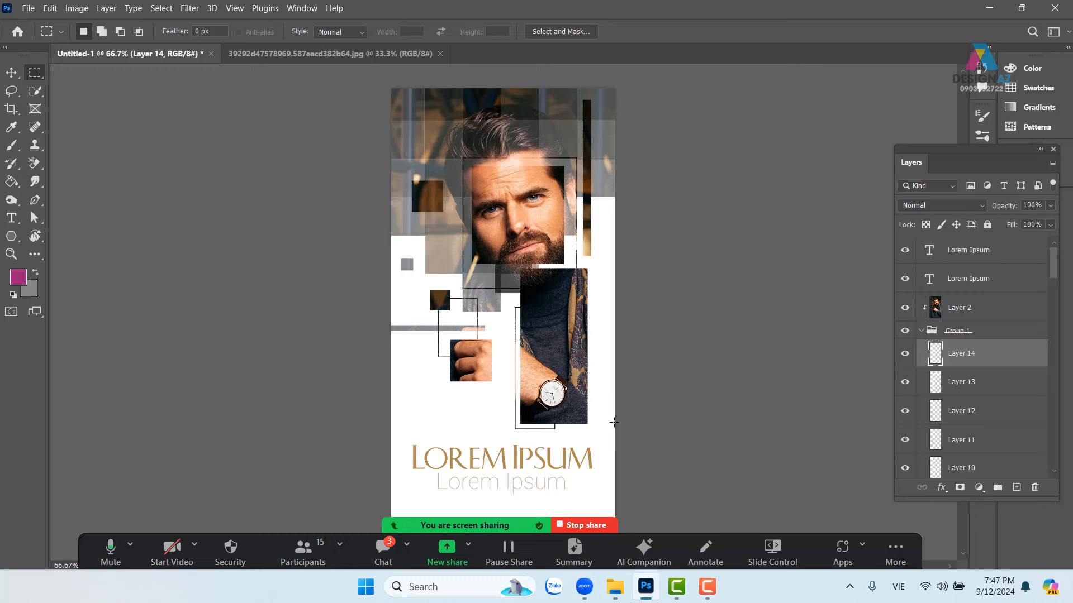
Add a tall rectangular outline around the lower part of the thin vertical bar on a new layer, with a 4 px centered stroke.
left_click_drag(527, 293, 485, 301)
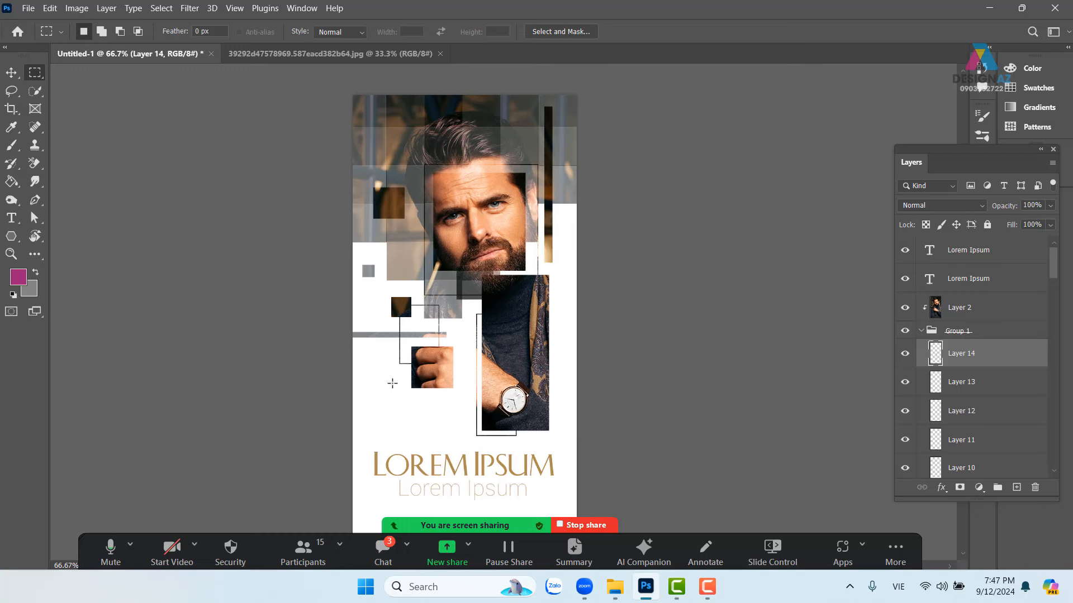
left_click_drag(349, 329, 447, 342)
key("ctrl+d")
left_click_drag(565, 181, 528, 323)
left_click(1016, 487)
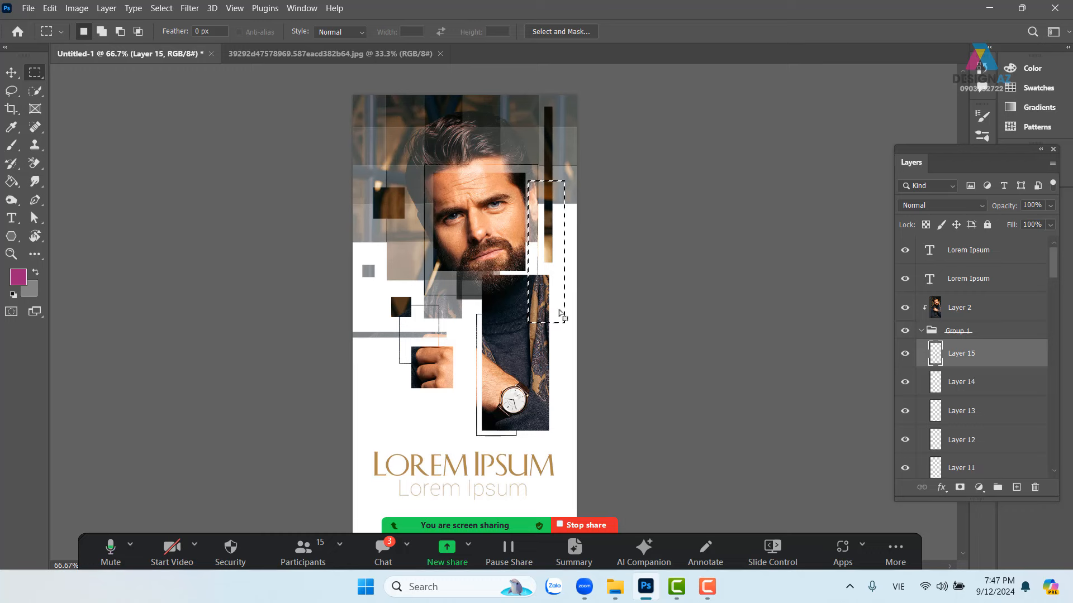
right_click(551, 263)
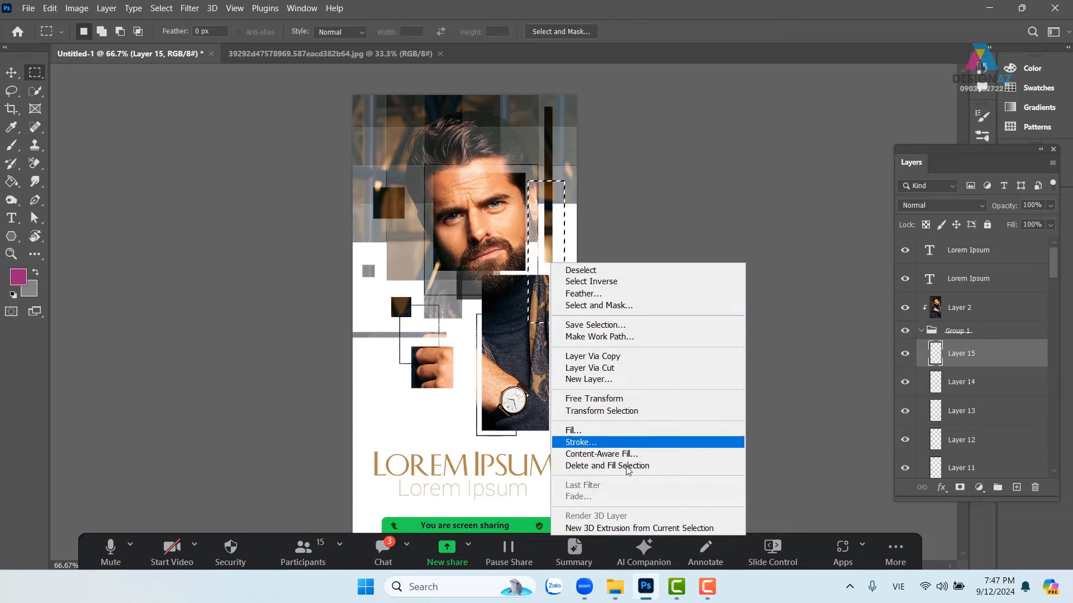
left_click(627, 443)
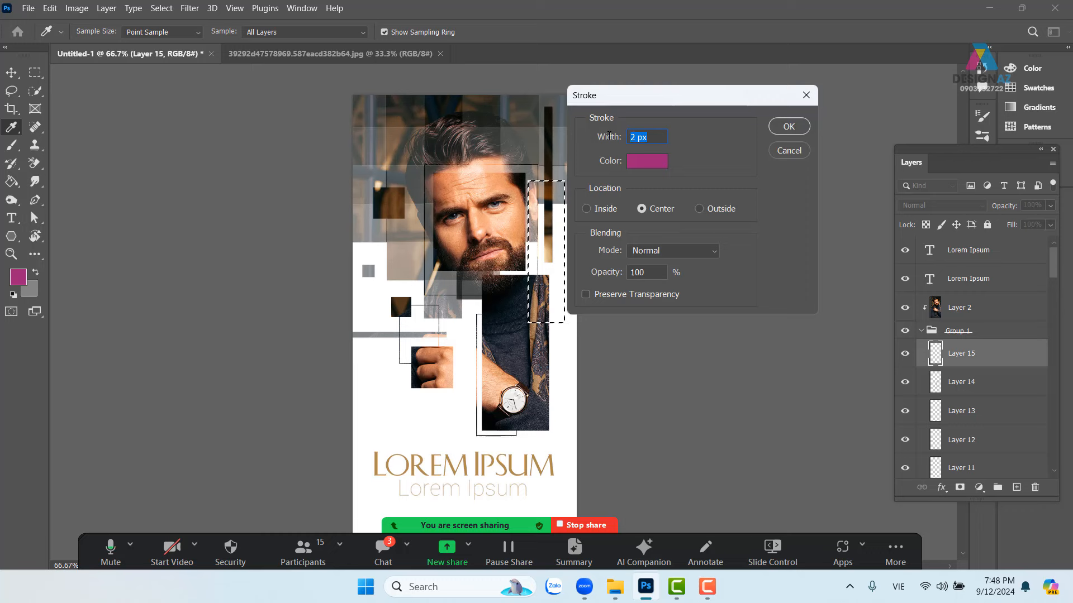
type("4")
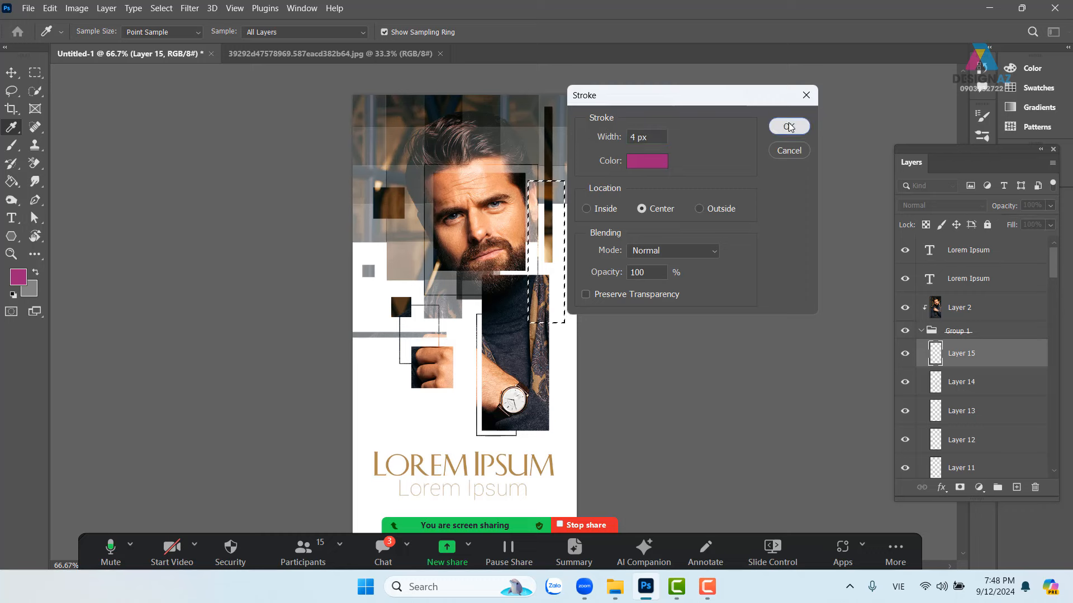
left_click(790, 127)
key("m")
key("ctrl+d")
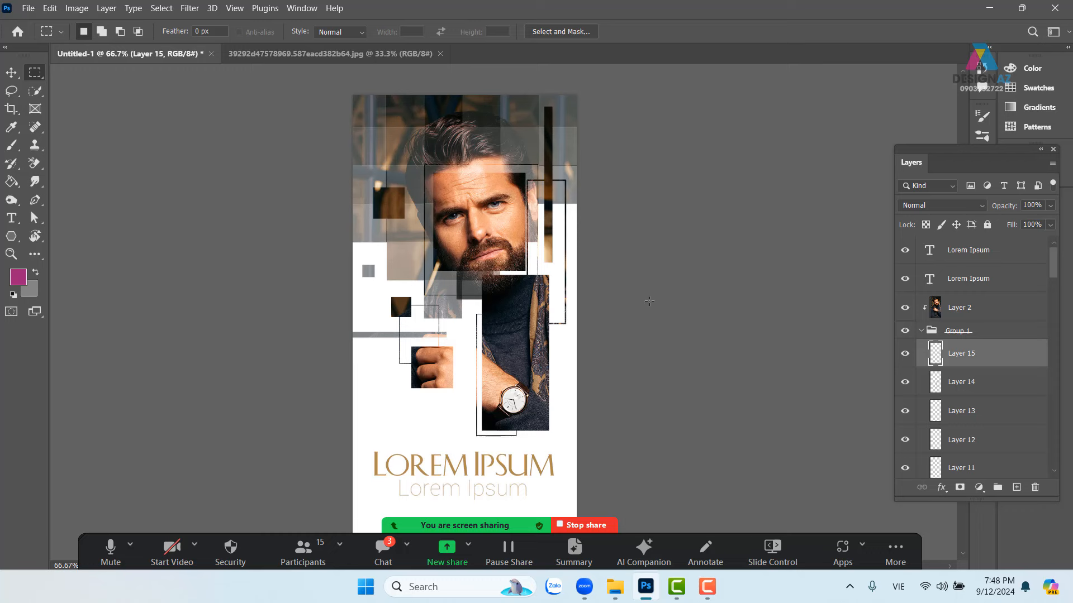
Set the Move tool's Auto-Select target to Layer and select the mosaic's upper-left corner square.
left_click(13, 72)
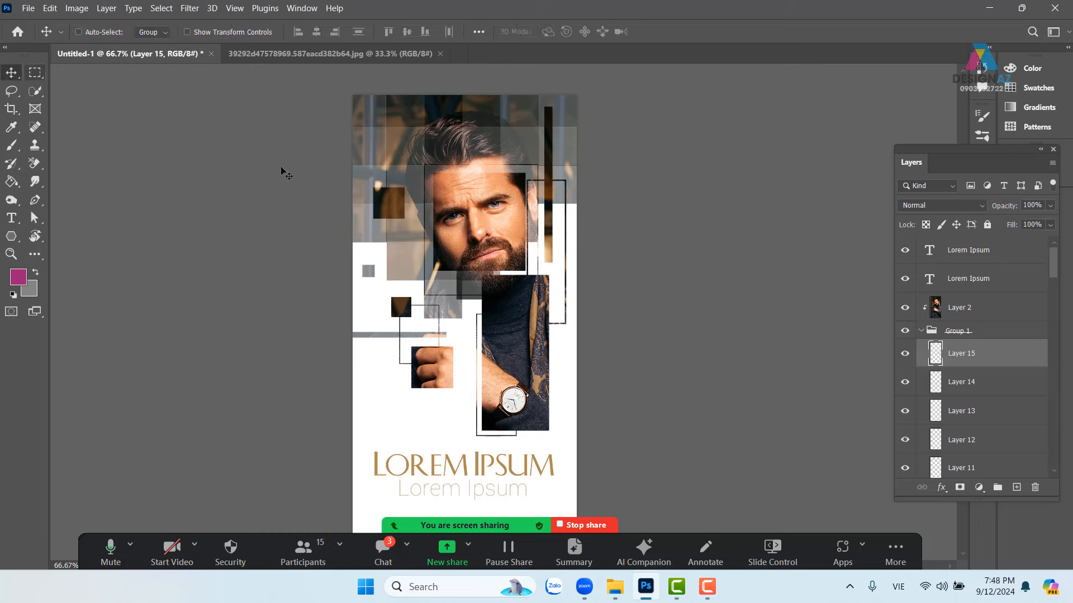
left_click(366, 125)
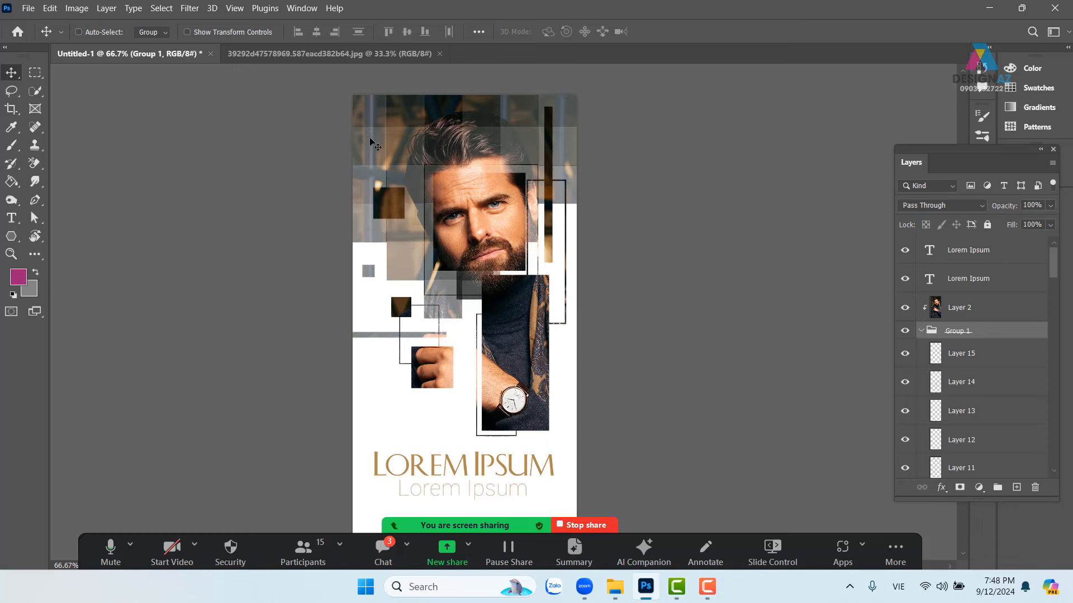
left_click(162, 37)
left_click(157, 57)
left_click(369, 114)
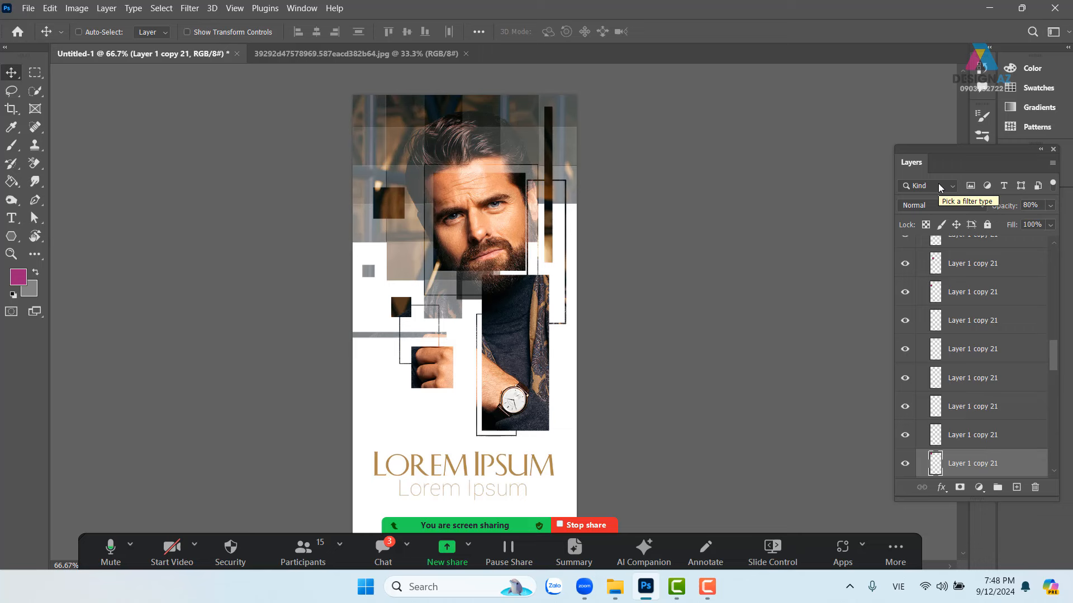
Adjust the opacity of the mosaic's upper-left corner square, trying 30% and 50% before raising it further.
key("3")
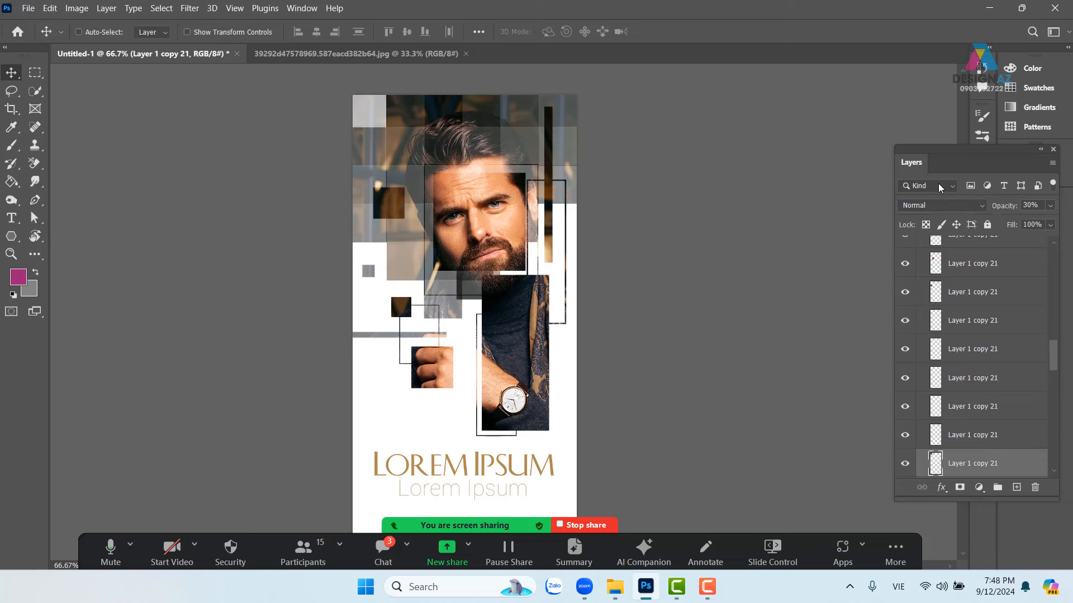
key("5")
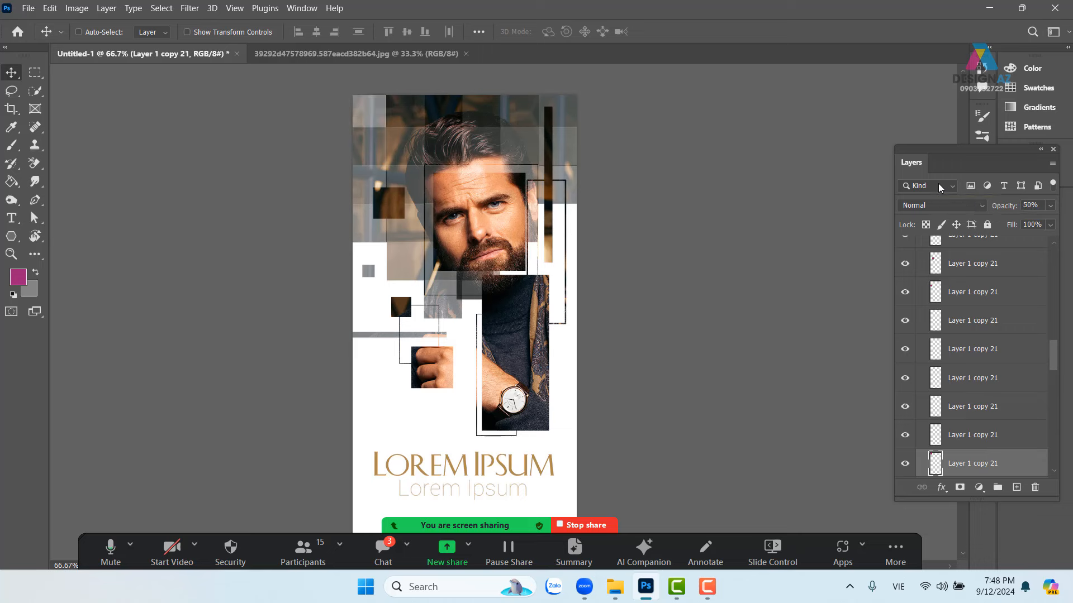
key("ctrl")
key("7")
key("9")
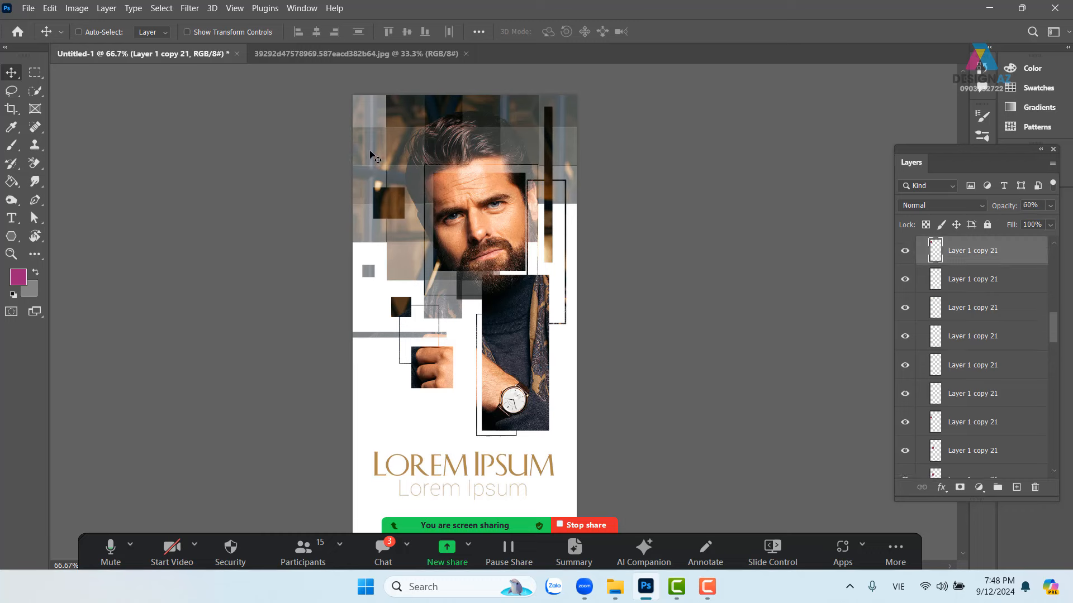
Set the opacity of the top row's second square from the left to 60% and the upper-right corner square to 40%.
left_click(410, 119, "ctrl")
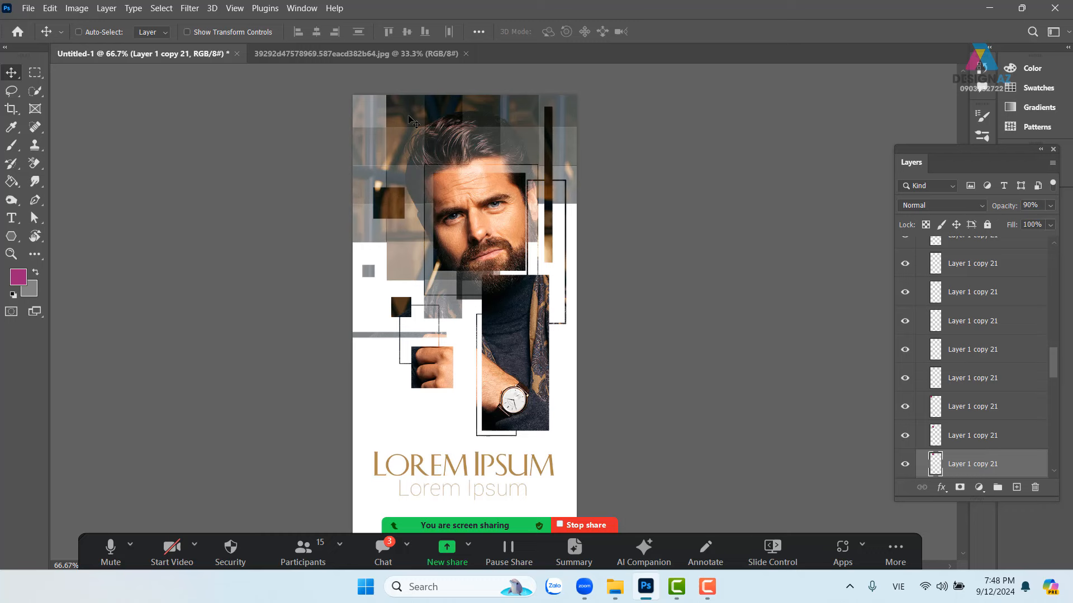
key("6")
key("ctrl")
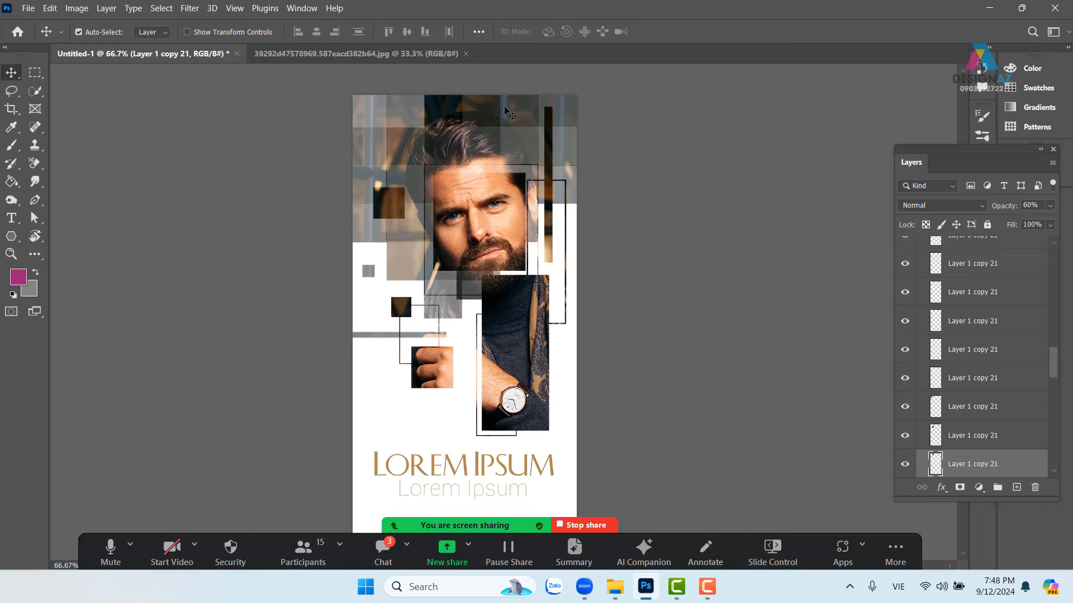
left_click(574, 109, "ctrl")
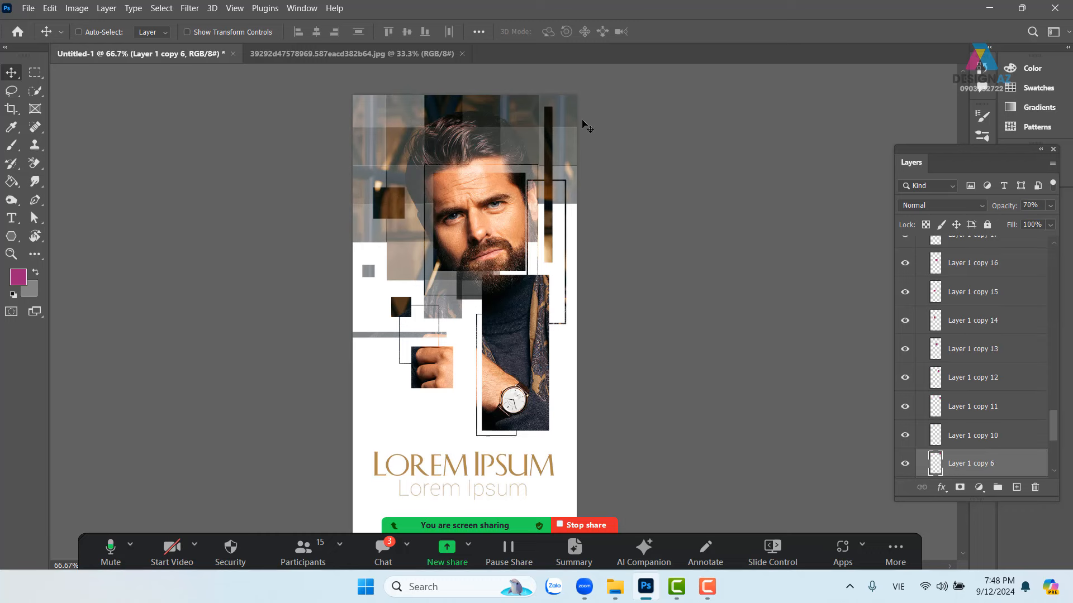
key("4")
key("ctrl")
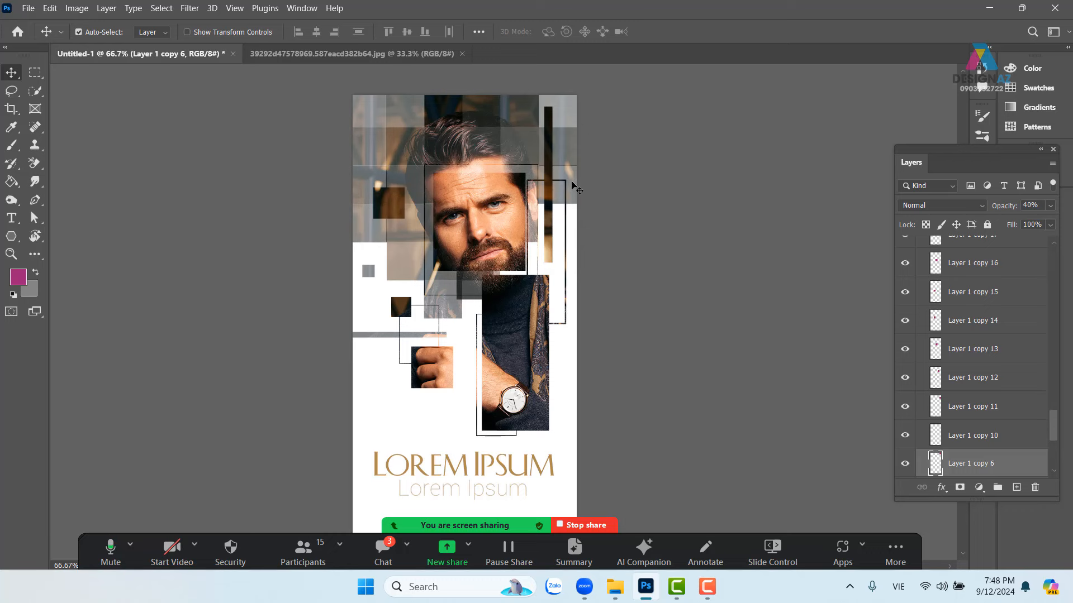
Set opacities of 30% for the right-edge square, 50% and 20% for the two left-edge squares, and 40% for the square above the hand block.
left_click(573, 183, "ctrl")
key("6")
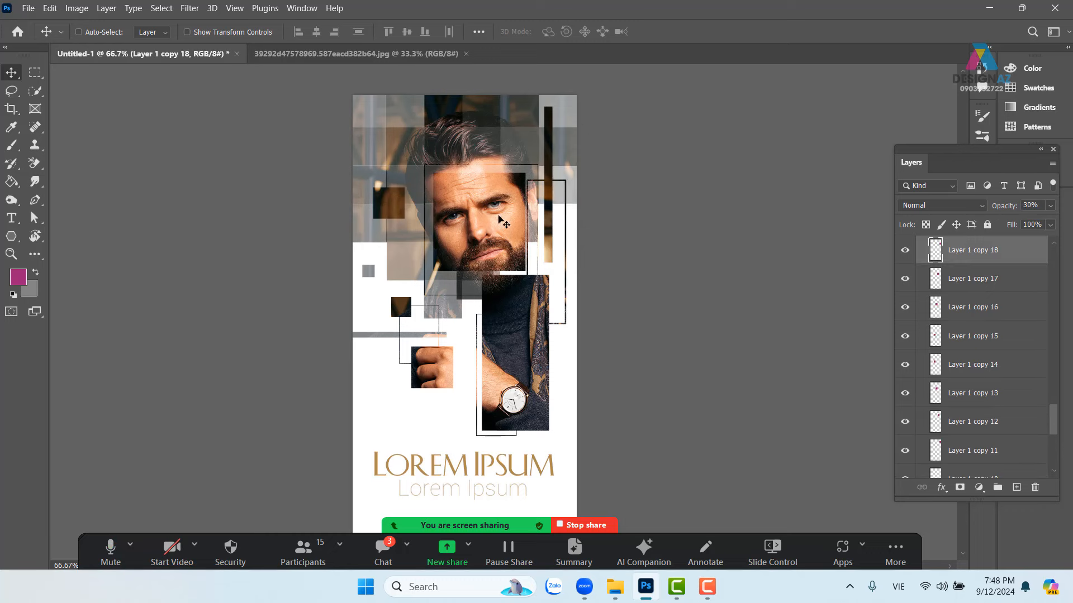
left_click(360, 186, "ctrl")
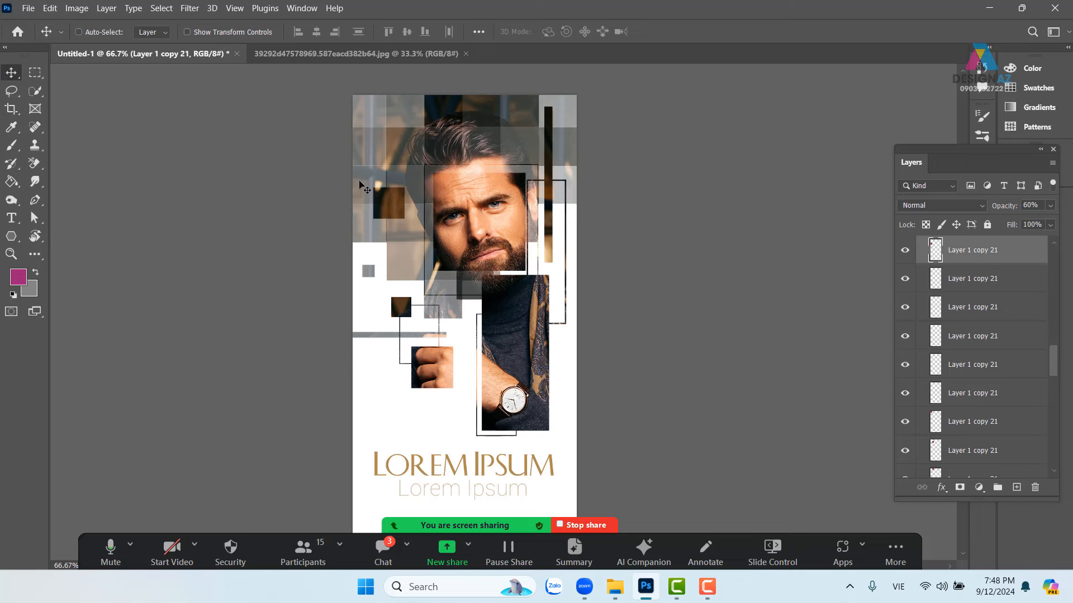
key("5")
left_click(360, 234, "ctrl")
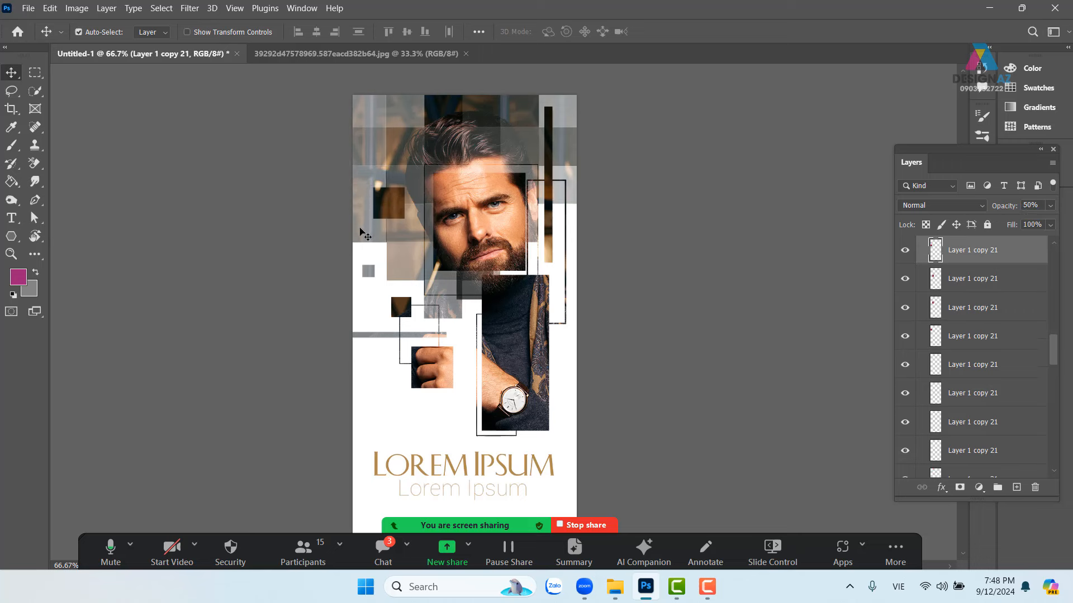
key("2")
left_click(455, 316, "ctrl")
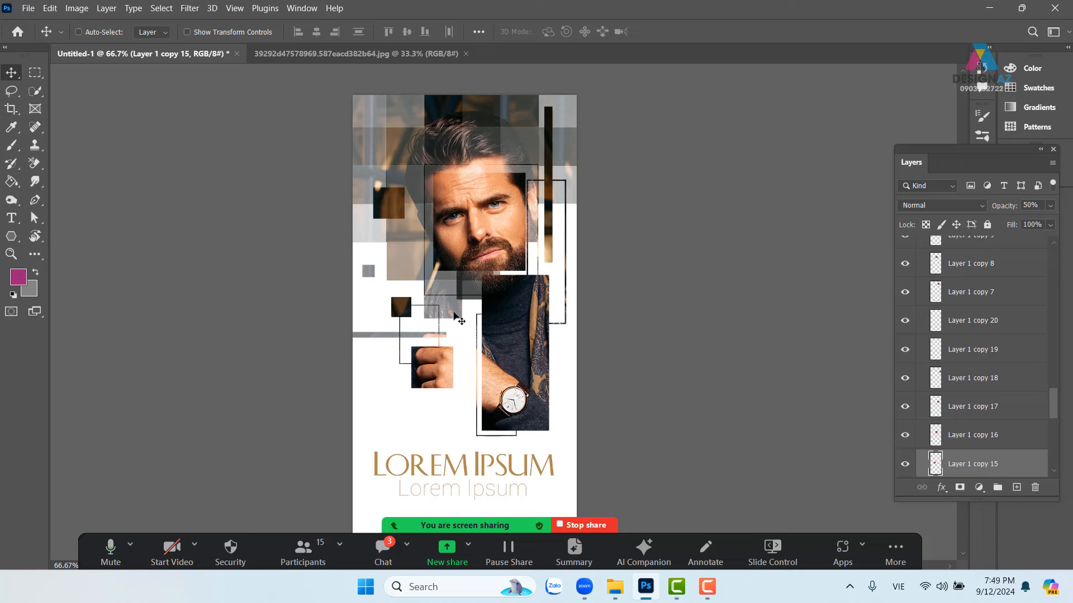
key("4")
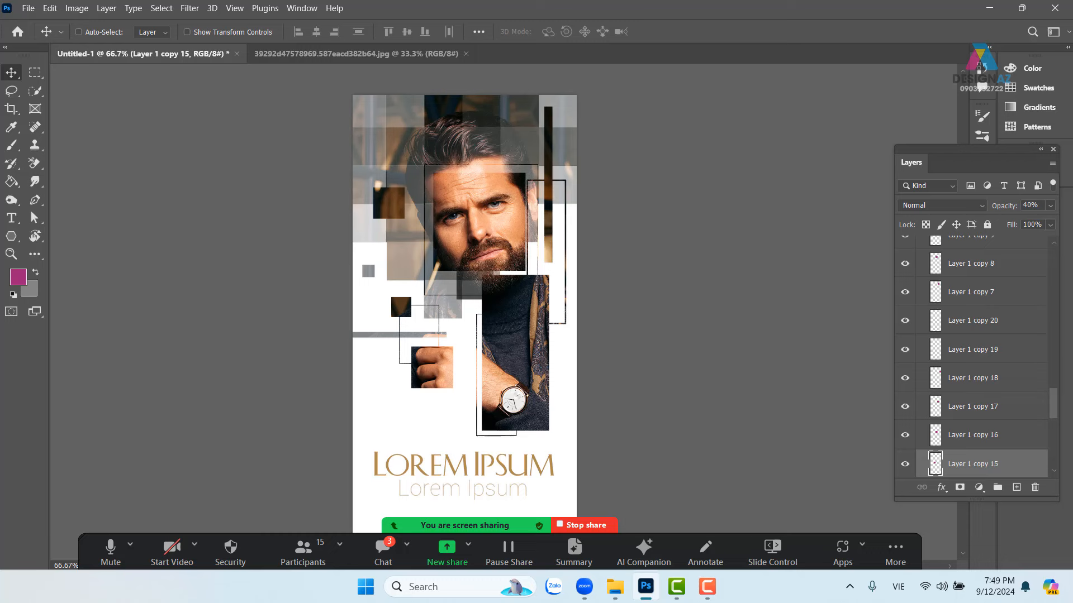
In Zoom, mute all current and new participants, allowing them to unmute themselves, and minimize the participants window.
left_click(301, 550)
left_click(553, 388)
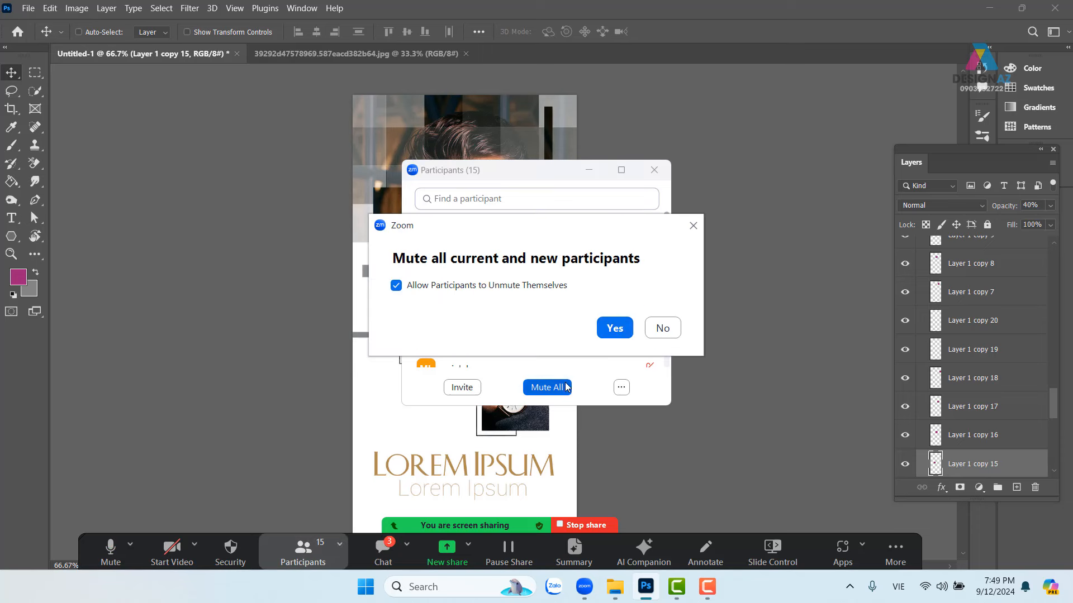
left_click(616, 329)
left_click(589, 170)
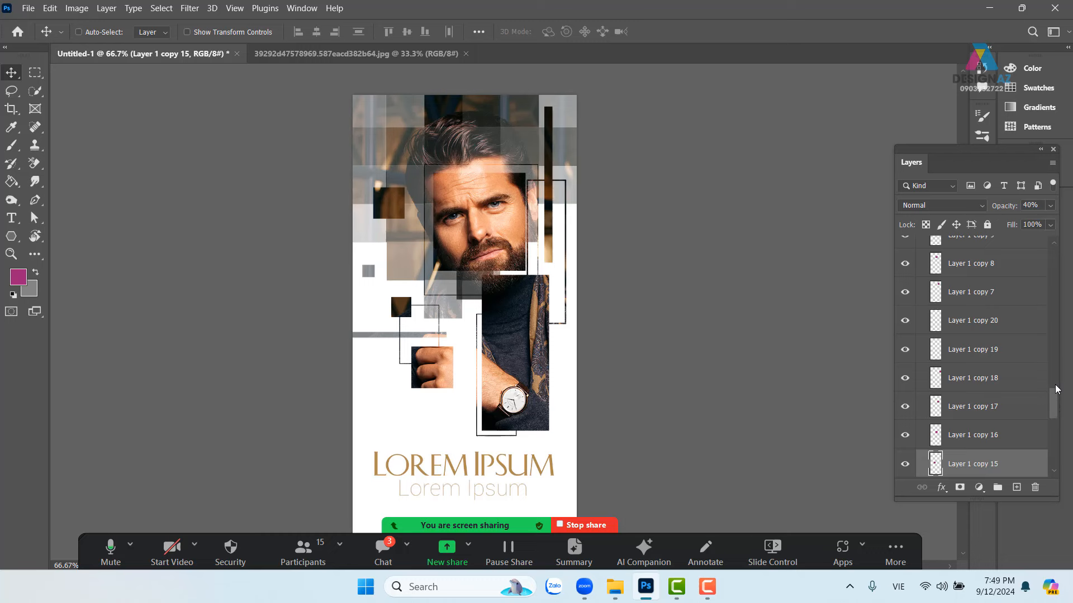
Delete the mosaic group with all its layers, leaving the titles, portrait and background.
left_click_drag(1053, 402, 1065, 257)
left_click(1011, 329)
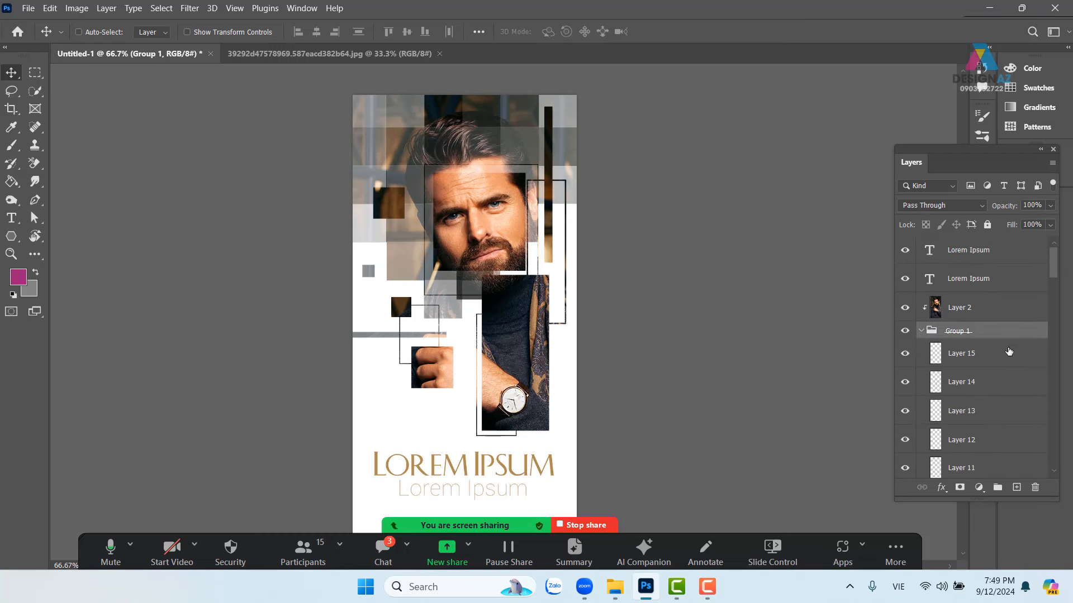
key("Delete")
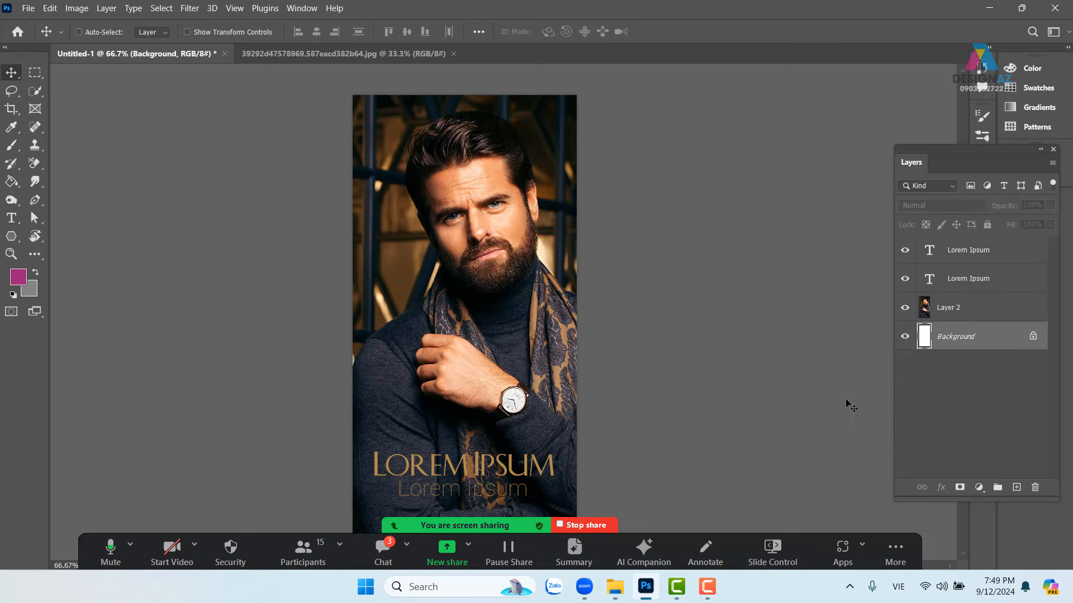
Select a tall rectangle from the banner's top edge to just above the title and fill it with magenta on a new layer.
scroll(665, 300, "down", 1)
left_click_drag(665, 300, 640, 353)
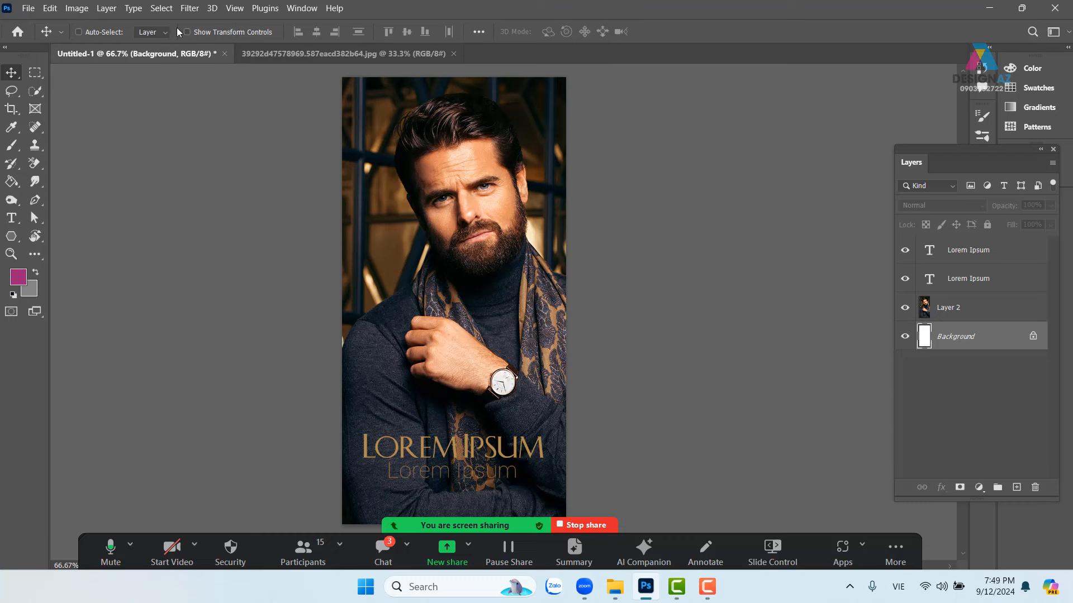
left_click(36, 73)
left_click_drag(421, 74, 477, 419)
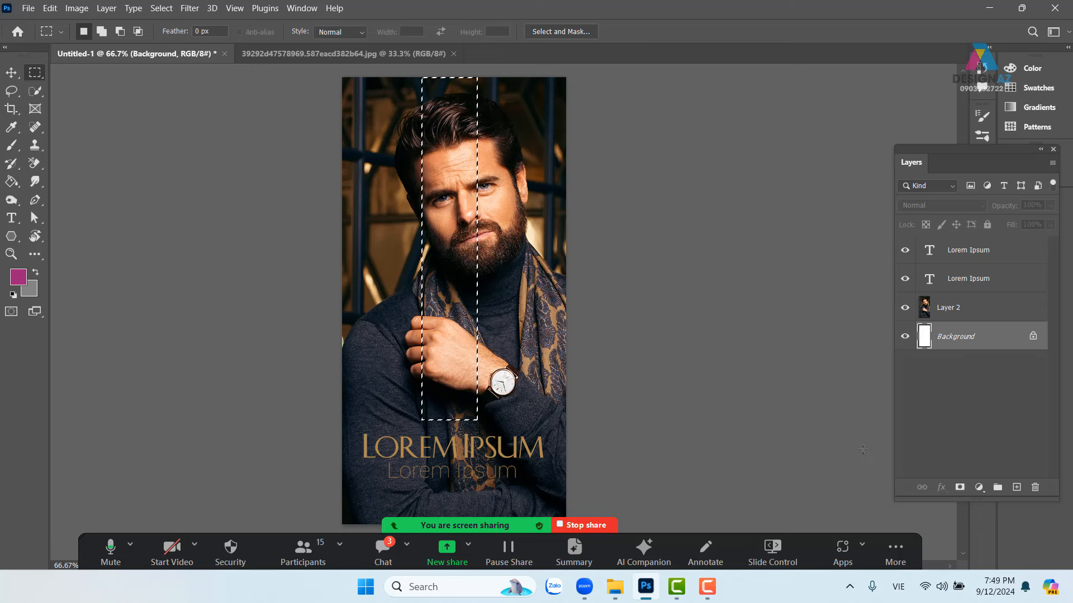
left_click(1017, 488)
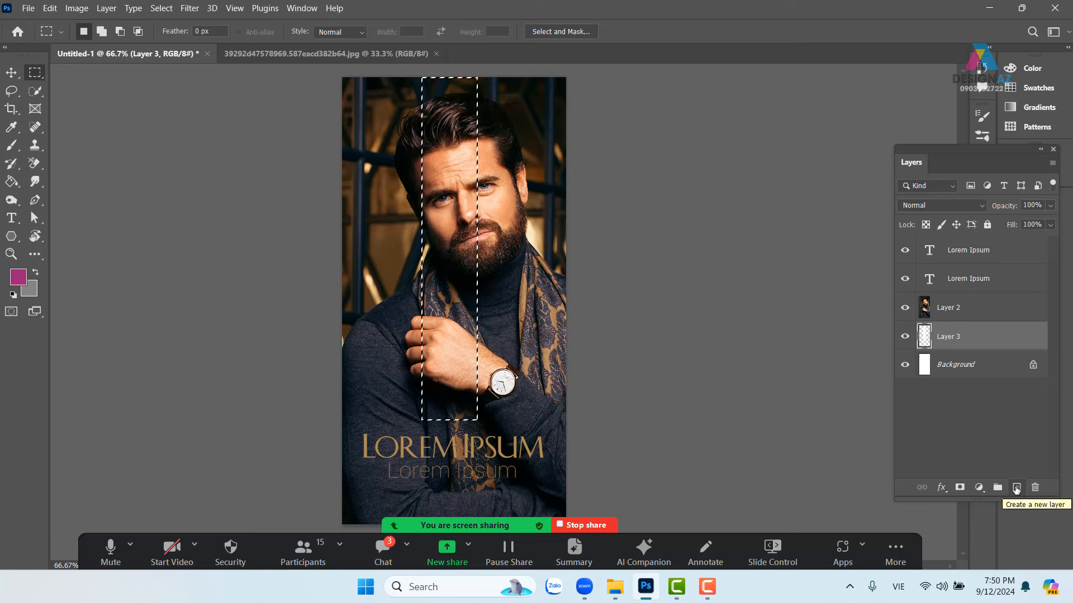
key("alt+shift")
key("alt+BackSpace")
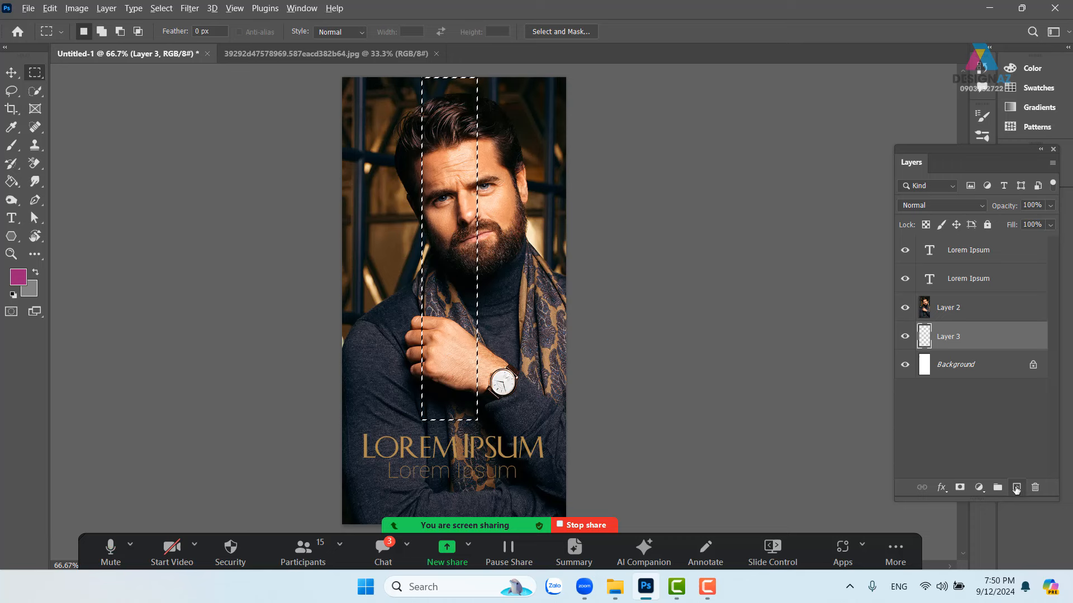
Bring the magenta bar to the top of the layer stack, deselect it and set its opacity to 50%.
key("ctrl+shift+bracketright")
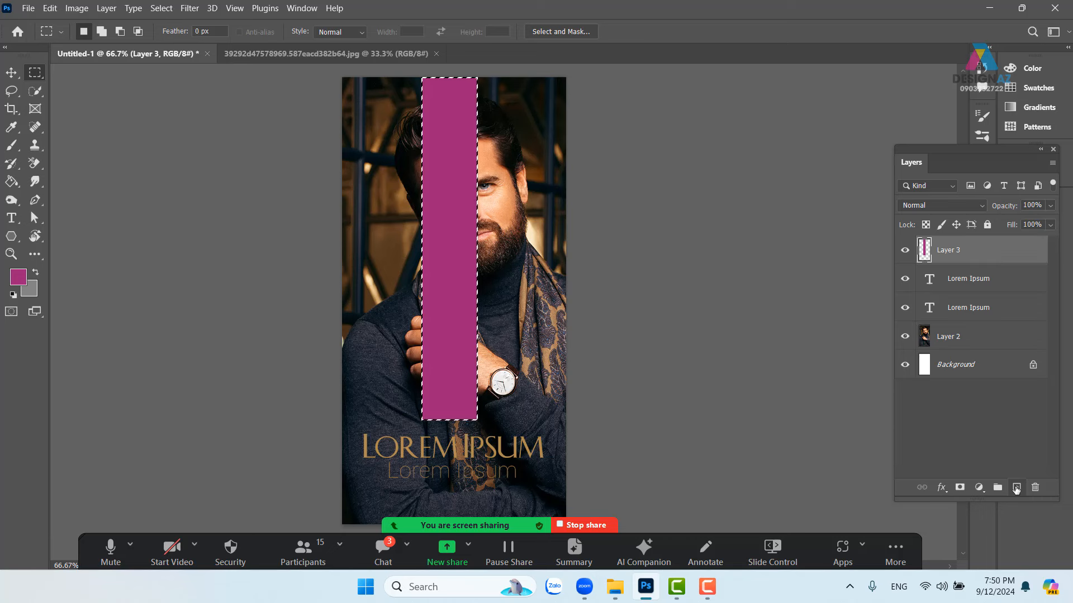
key("ctrl+d")
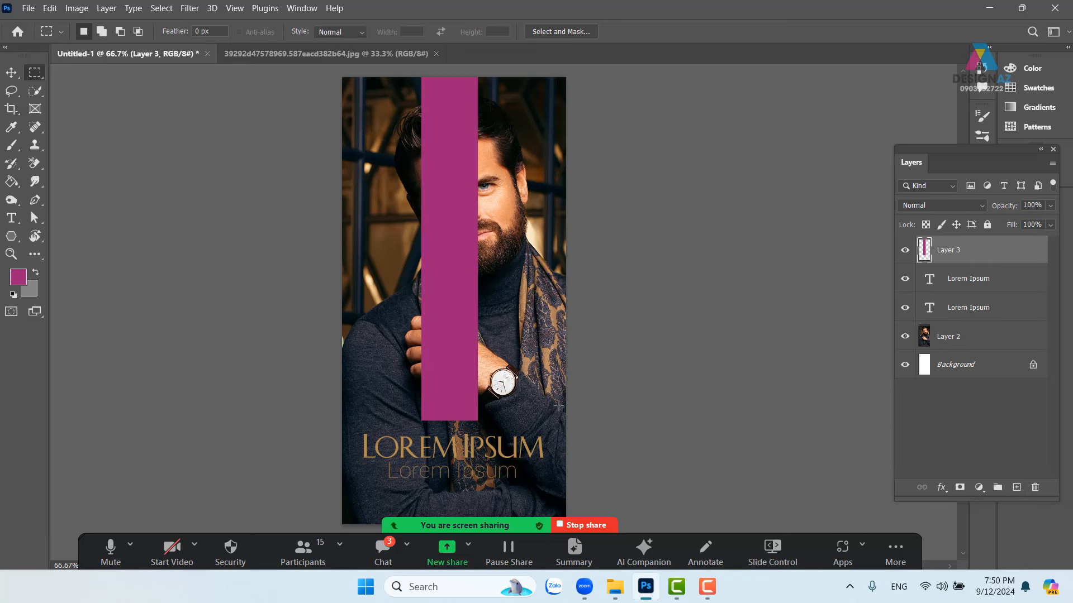
key("5")
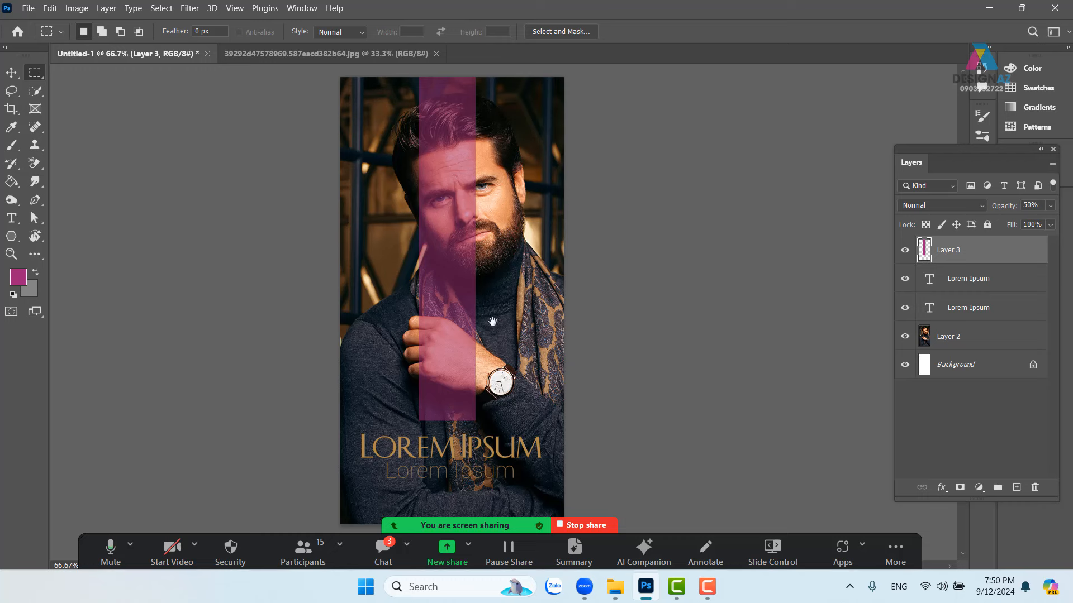
Duplicate the magenta bar to its right, scale the copy to about 83.55% width and 88.50% height, and shift it slightly up.
key("v")
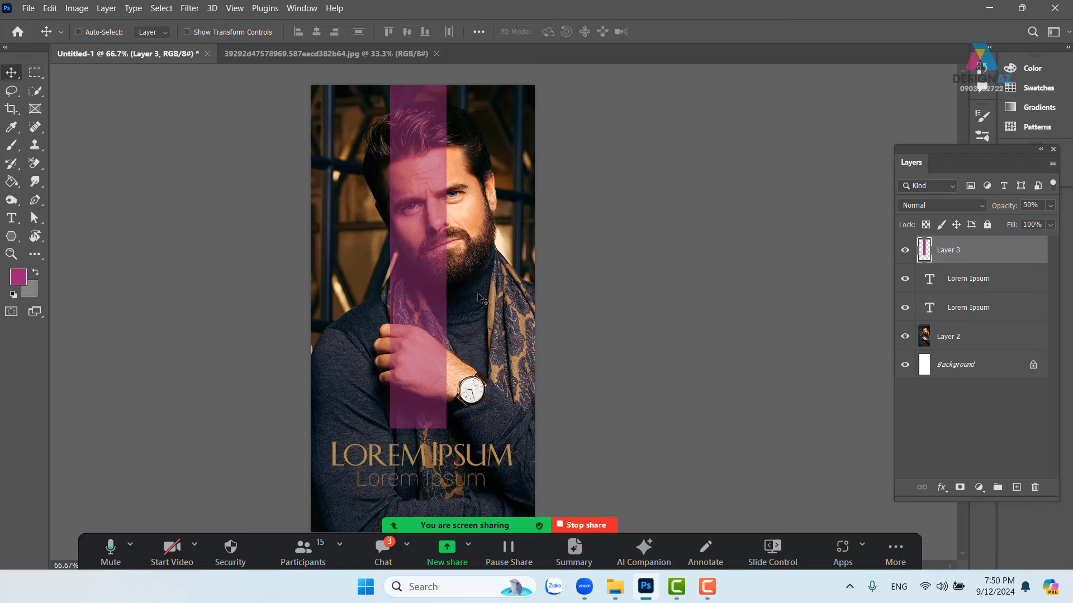
left_click_drag(389, 301, 477, 303)
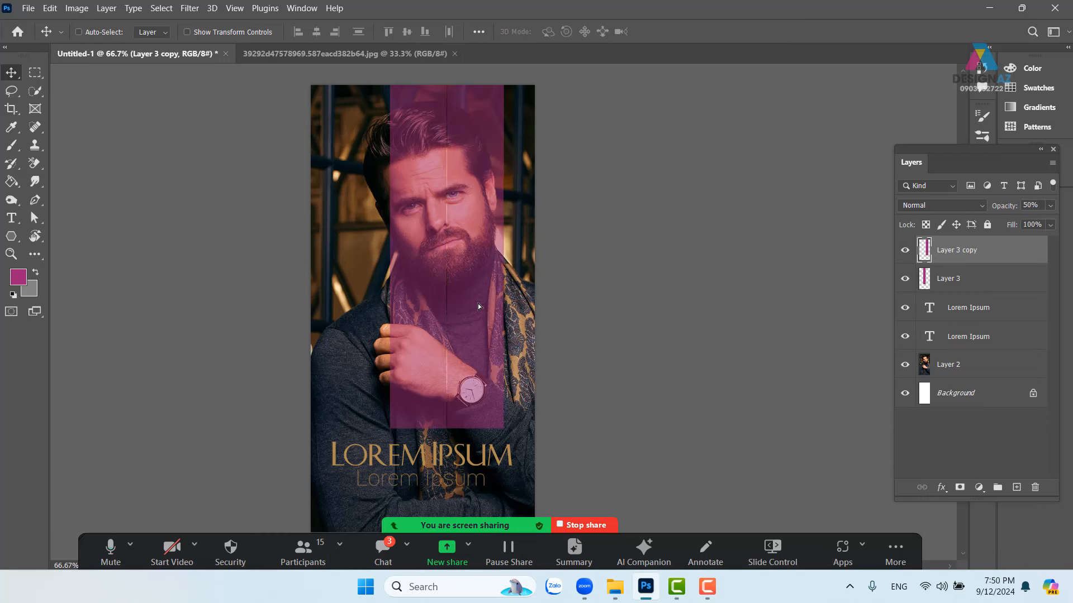
key("ctrl+t")
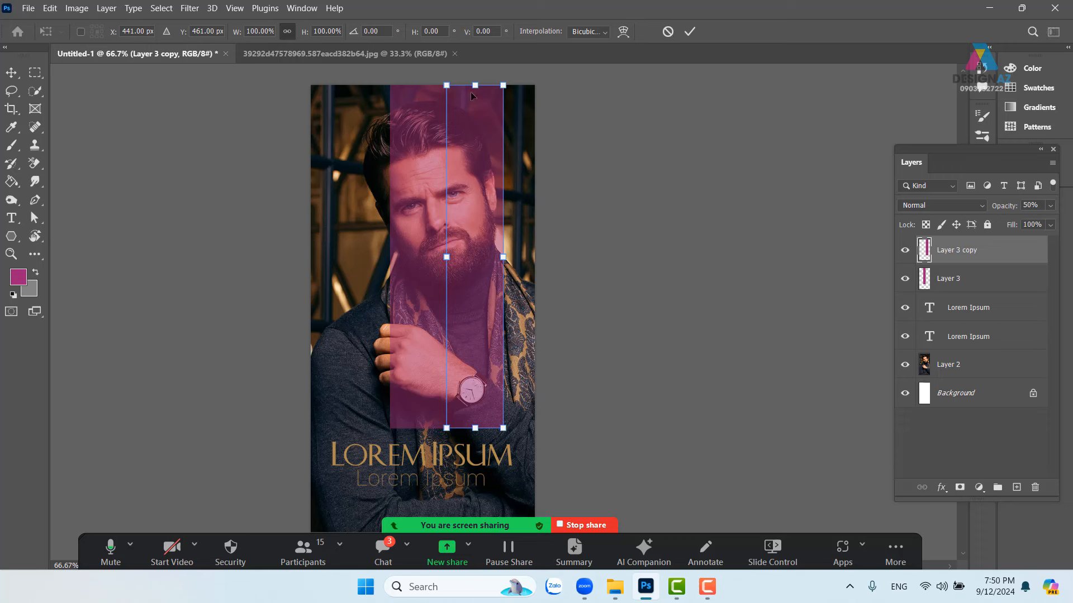
left_click_drag(475, 85, 476, 125)
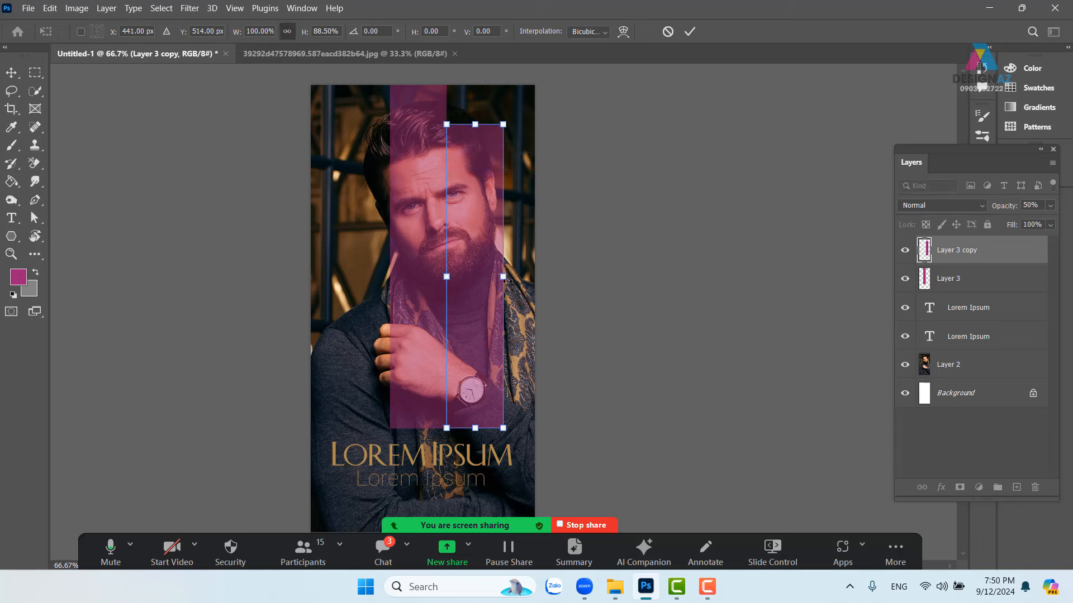
mouse_move(507, 280)
left_mouse_down()
mouse_move(485, 279)
mouse_move(497, 279)
left_mouse_up()
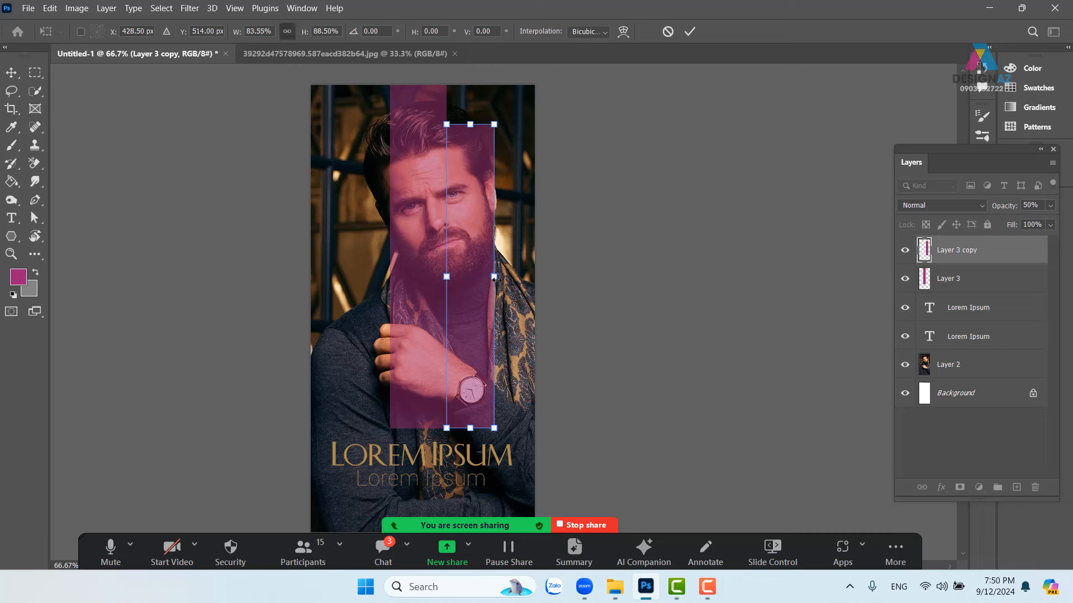
key("Return")
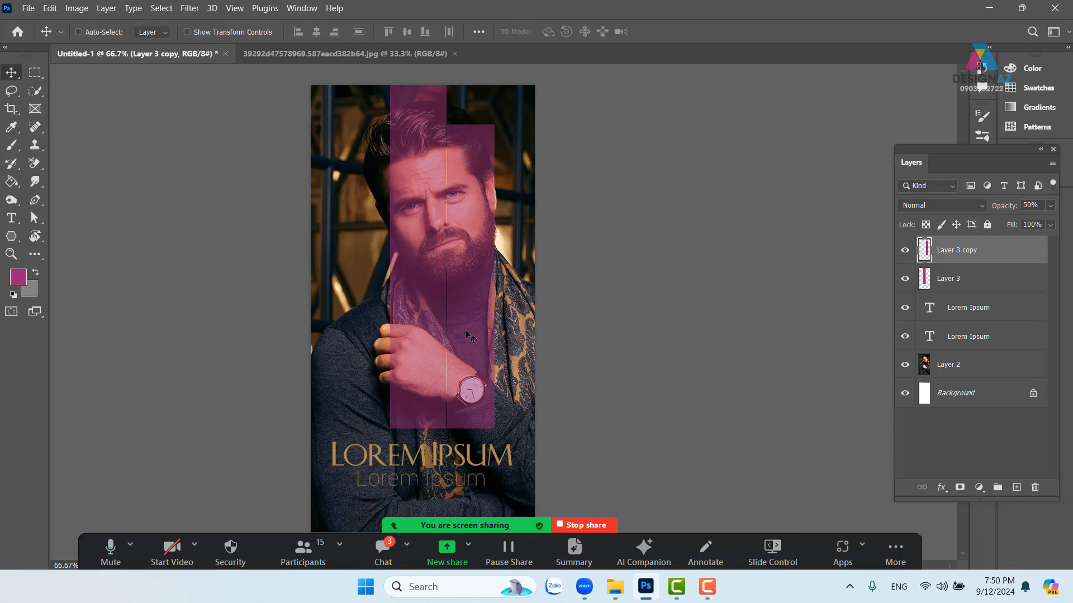
left_click_drag(465, 331, 465, 321)
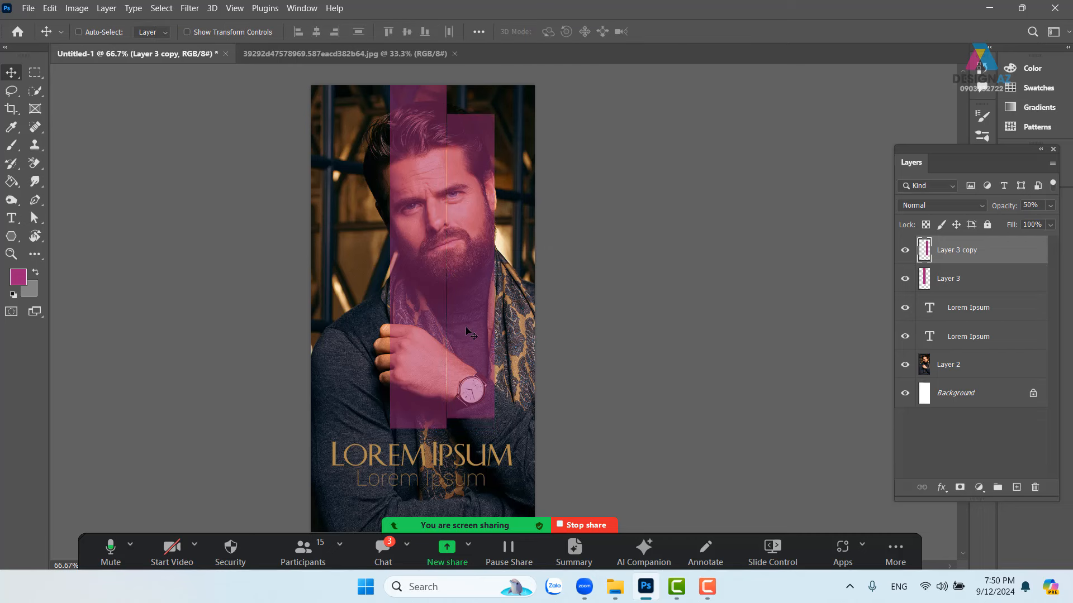
Duplicate the shorter bar to the left side of the central bar and nudge the copy slightly left.
right_click(426, 299)
left_click(447, 303)
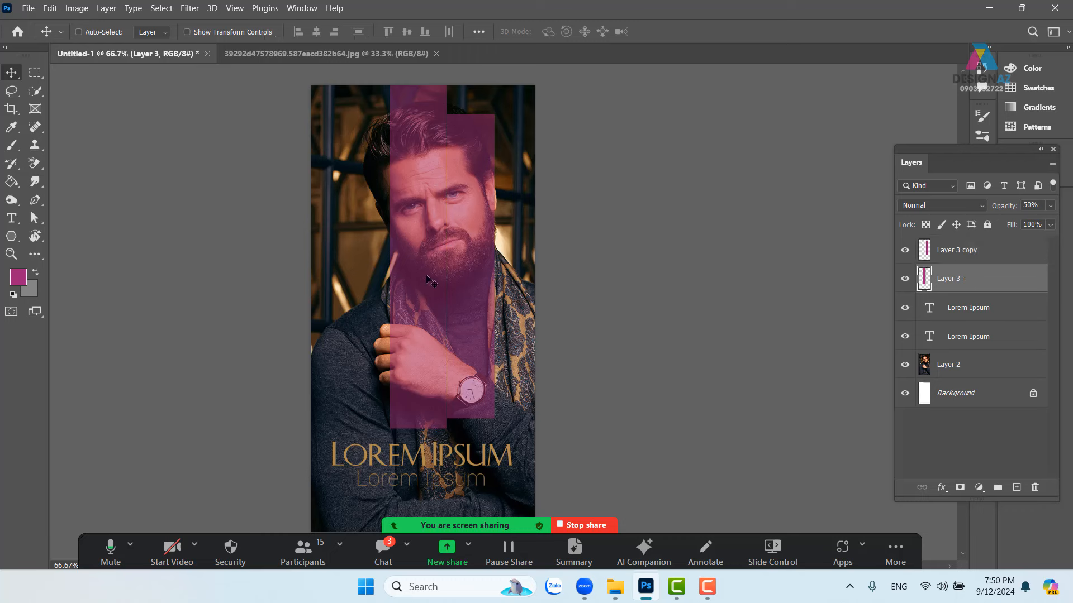
right_click(478, 262)
left_click(500, 270)
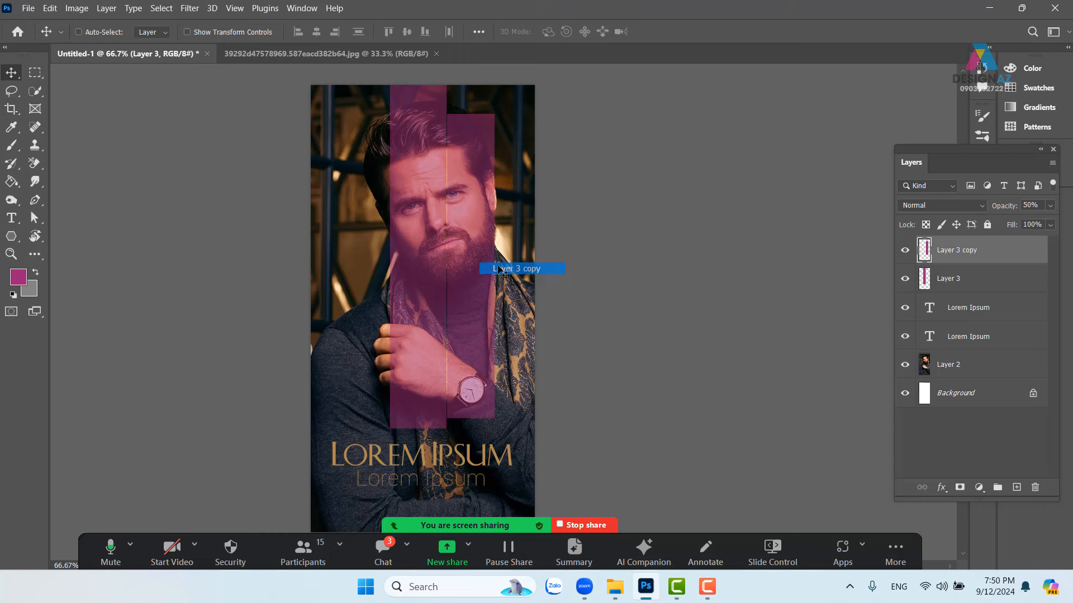
left_click_drag(488, 286, 379, 287)
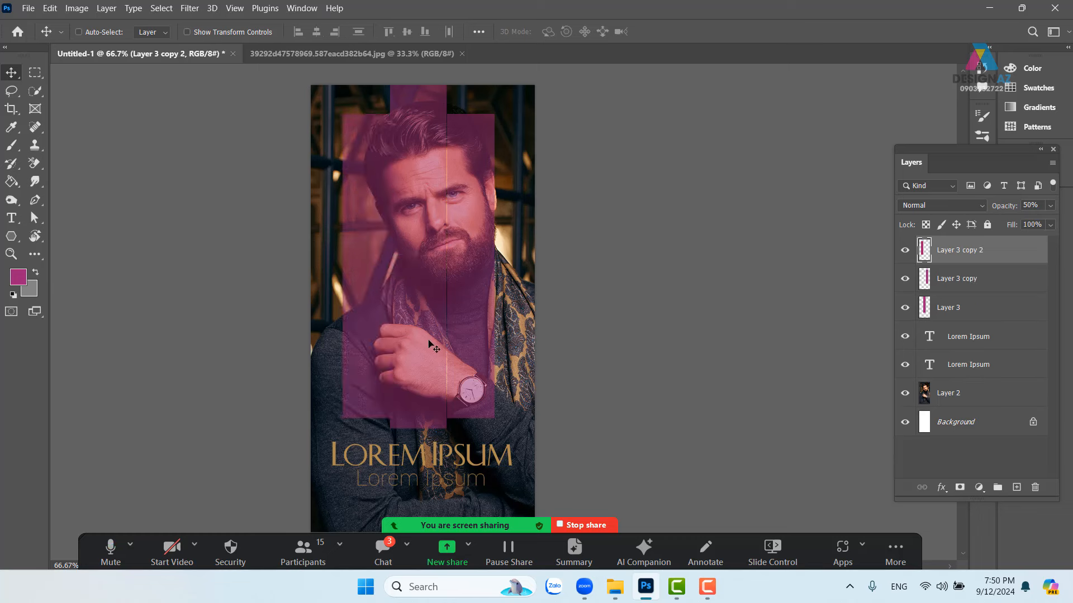
key("Left")
key("Left")
key("Left")
key("Left")
Narrow the left bar from its outer edge and shorten it at both the top and bottom.
key("ctrl+t")
mouse_move(342, 267)
left_mouse_down()
mouse_move(373, 266)
mouse_move(363, 265)
left_mouse_up()
key("Return")
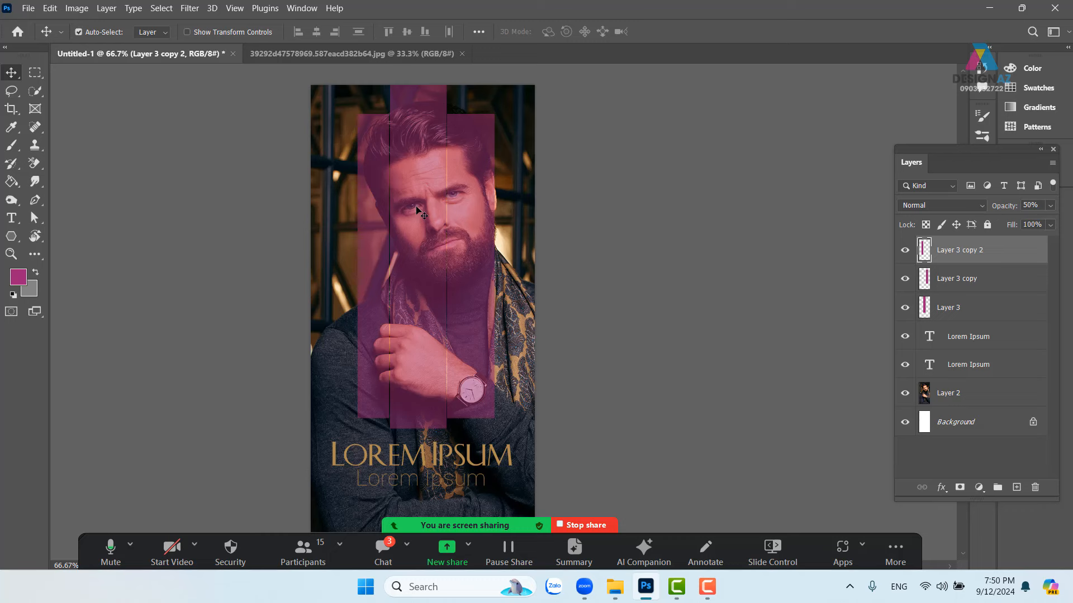
key("ctrl+t")
left_click_drag(374, 114, 373, 135)
left_click_drag(373, 417, 376, 400)
key("Return")
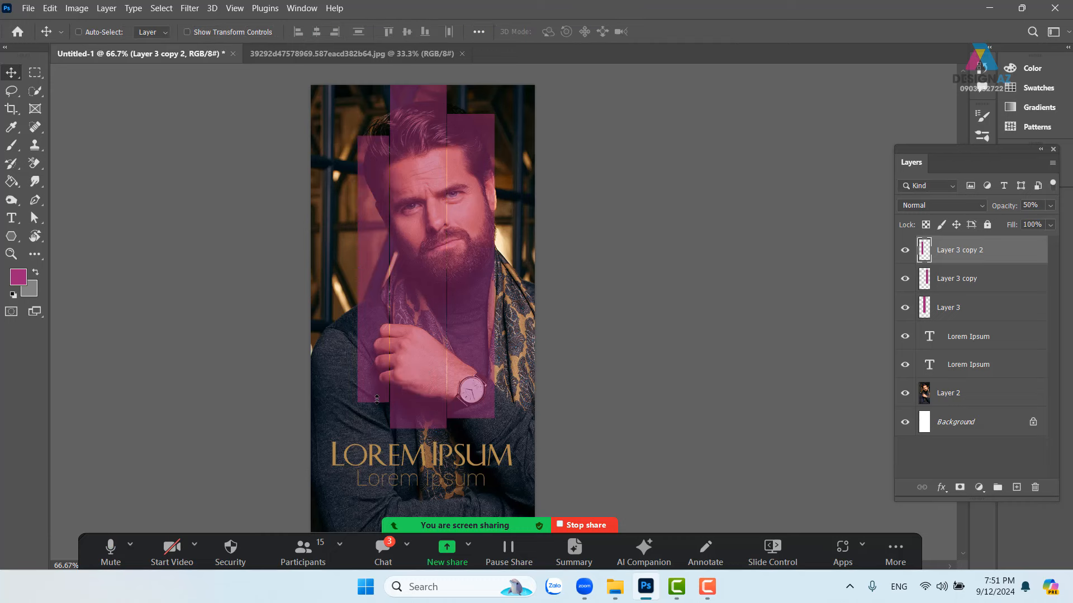
Duplicate the bar to the right of the central bar outward on its right side and narrow the copy from its outer edge.
right_click(491, 200)
left_click(507, 199)
left_click_drag(470, 217, 523, 255)
key("ctrl")
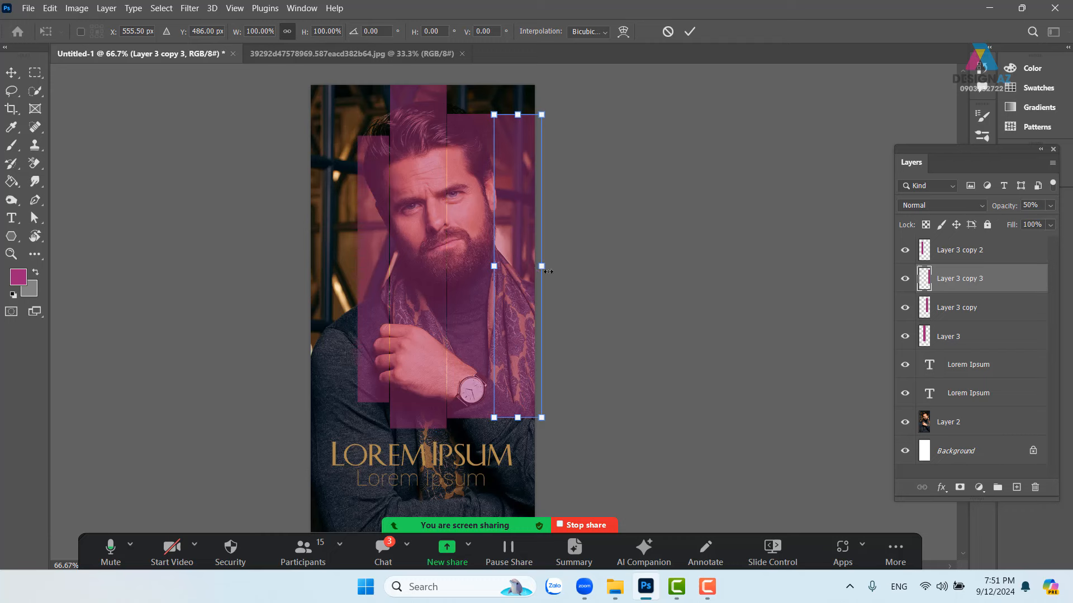
left_click_drag(547, 272, 519, 270)
key("Return")
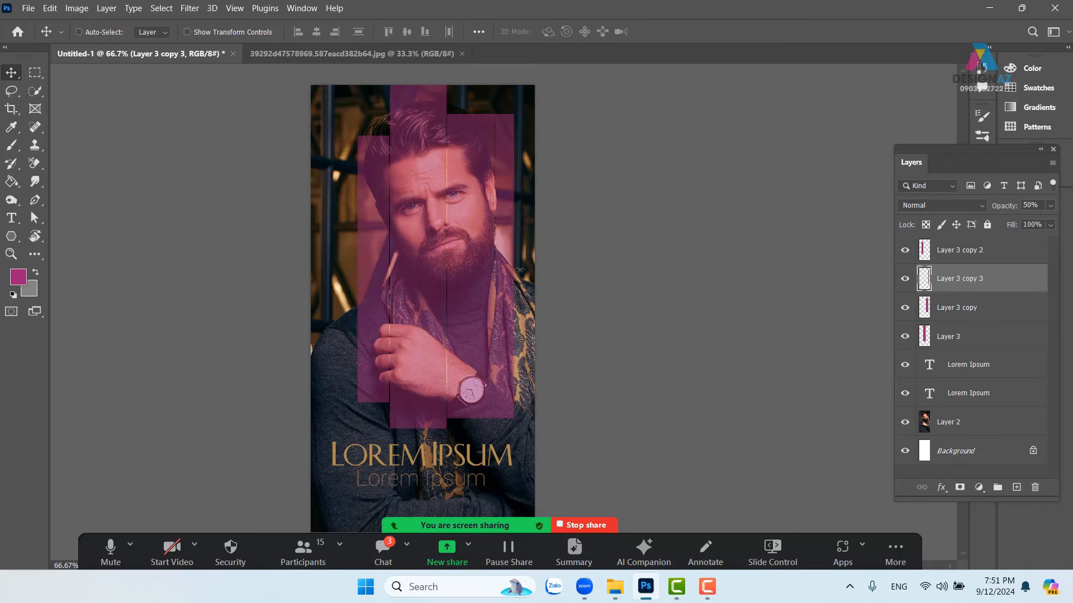
Shorten the outer right bar at both the top and bottom to match the height of the left bar.
key("ctrl+t")
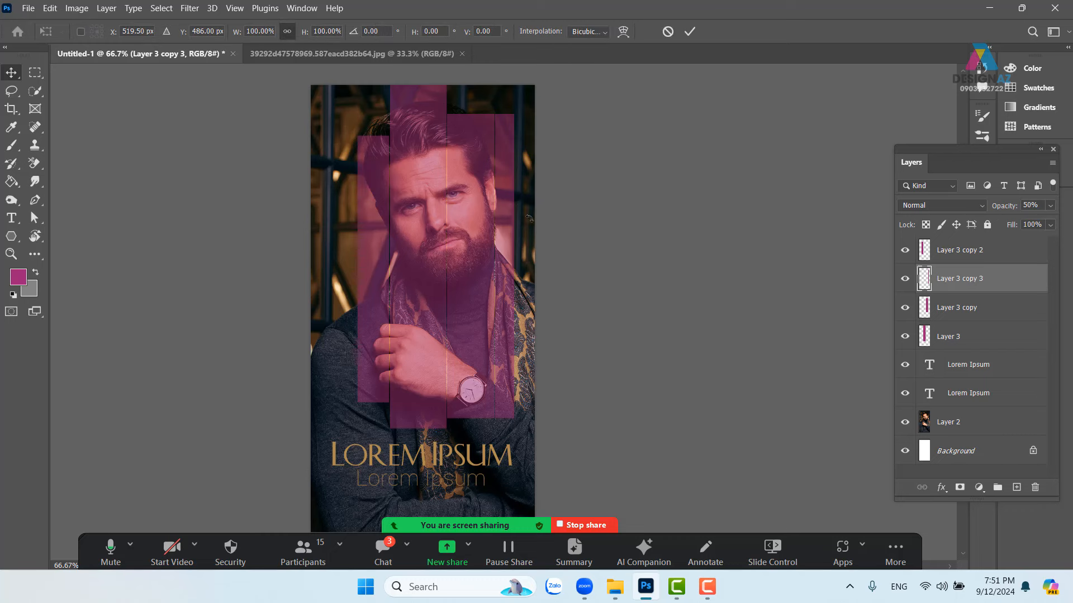
left_click_drag(504, 115, 504, 135)
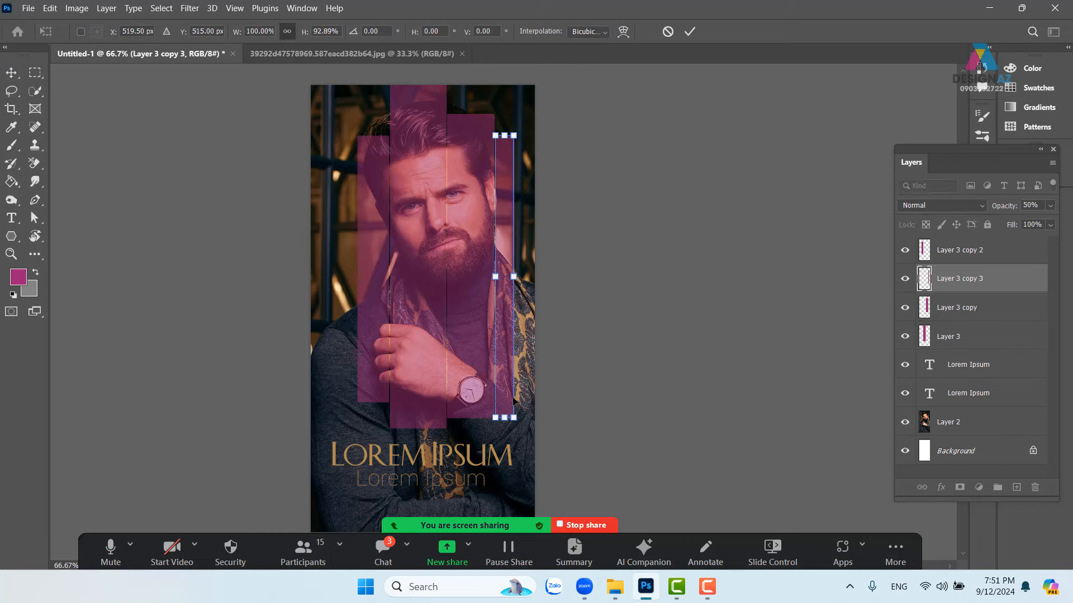
left_click_drag(505, 420, 506, 396)
key("Return")
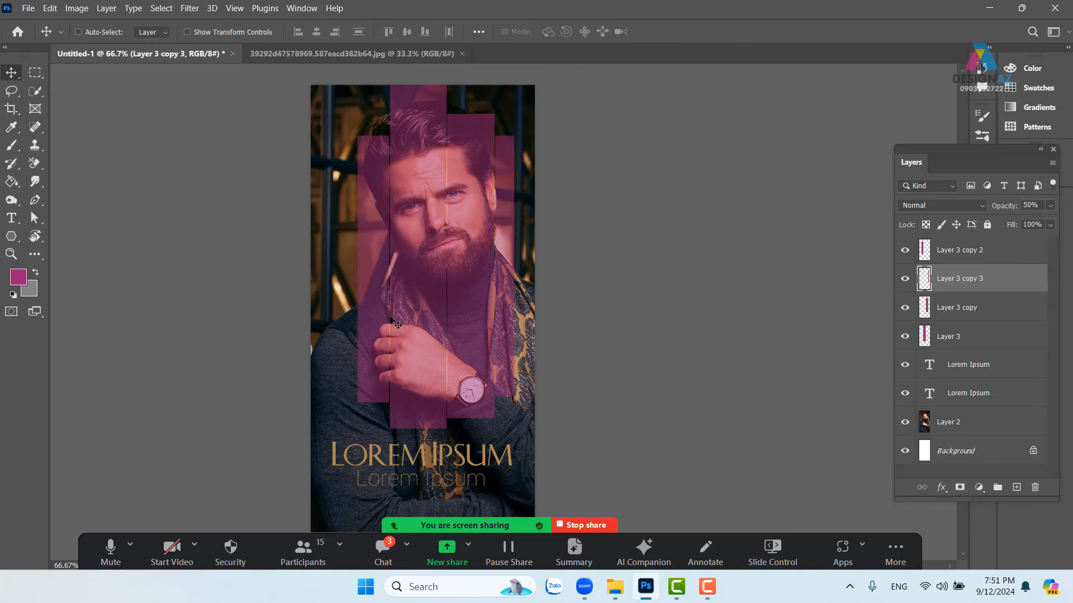
Duplicate the left bar and place the copy directly beside it on its outer side.
right_click(387, 298)
left_click(387, 298)
left_click_drag(388, 298, 347, 297)
key("ctrl+j")
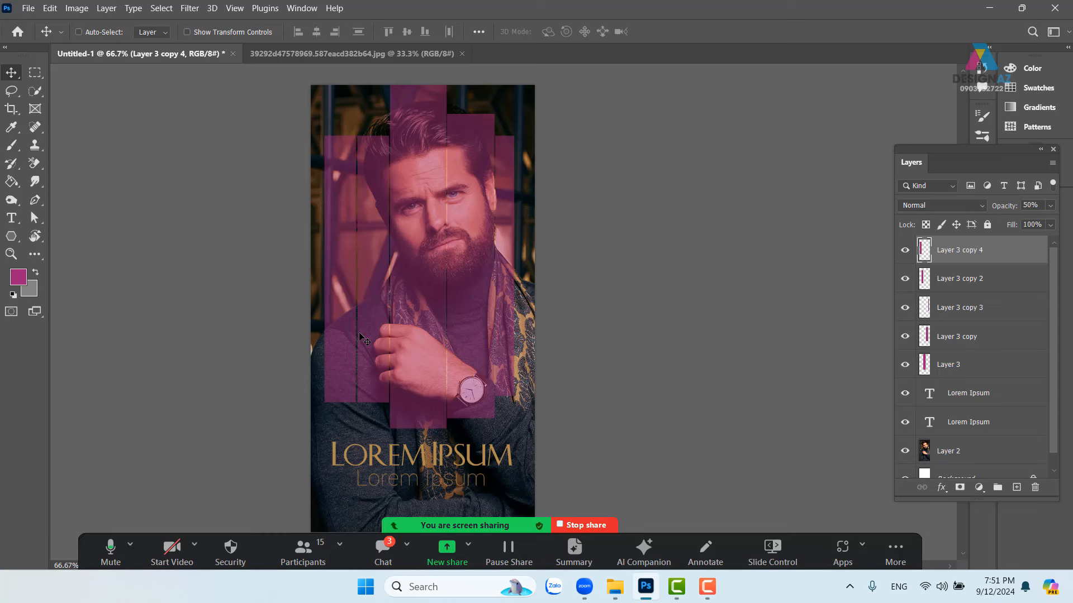
Shorten the outer left copy at both the bottom and top and narrow it from its outer edge.
key("ctrl+t")
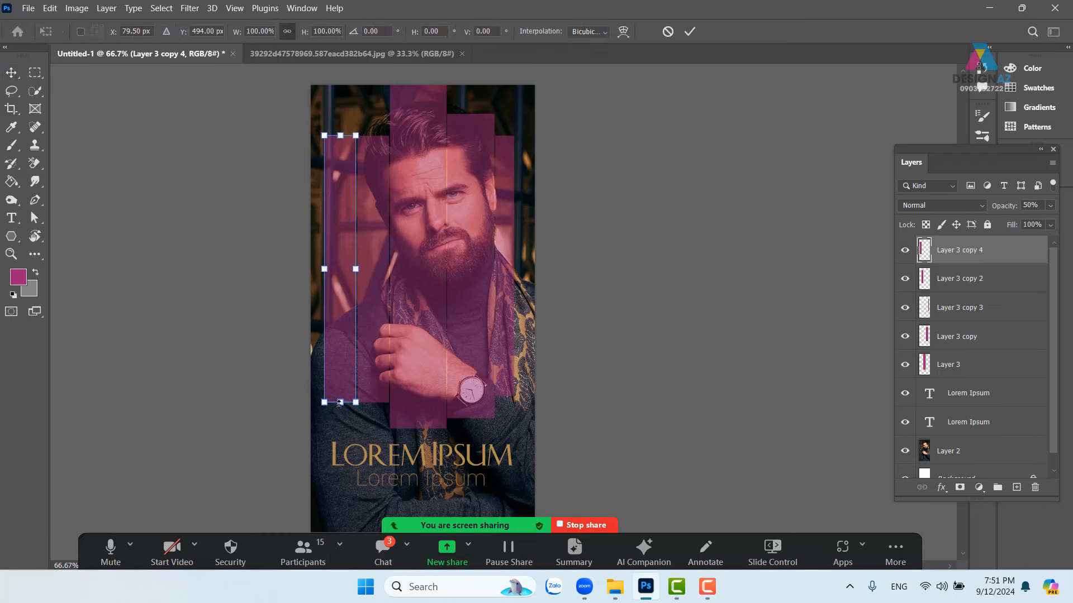
left_click_drag(339, 404, 339, 370)
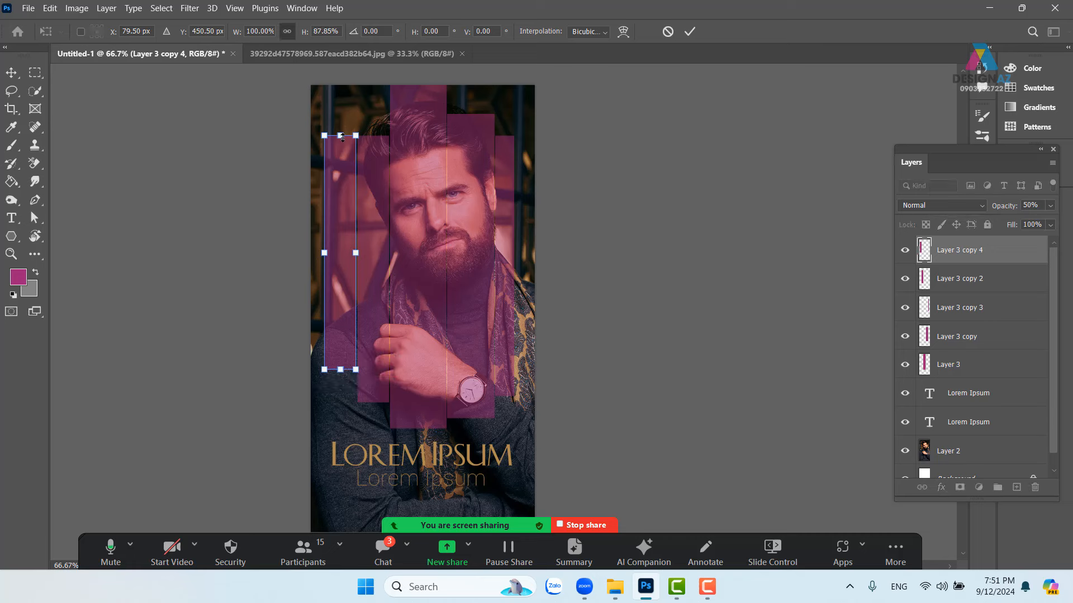
left_click_drag(343, 137, 341, 163)
left_click_drag(325, 267, 330, 293)
key("Return")
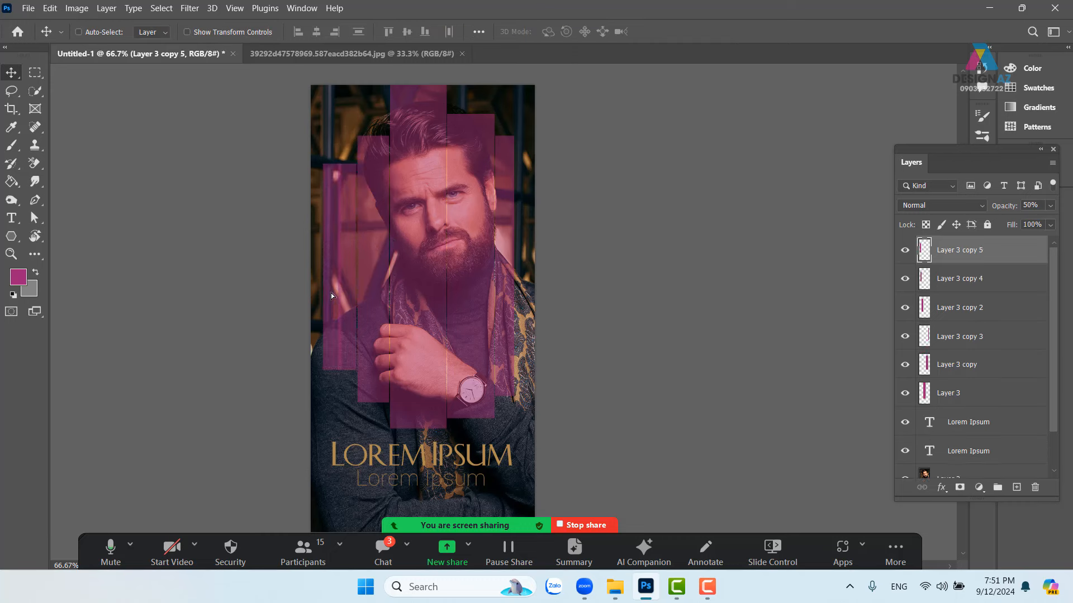
Duplicate the narrow outer left bar and nudge the copy left until it stands beside the original.
key("Left")
key("Left")
key("Left")
key("Left")
key("Left")
key("Left")
key("Left")
key("Left")
key("Left")
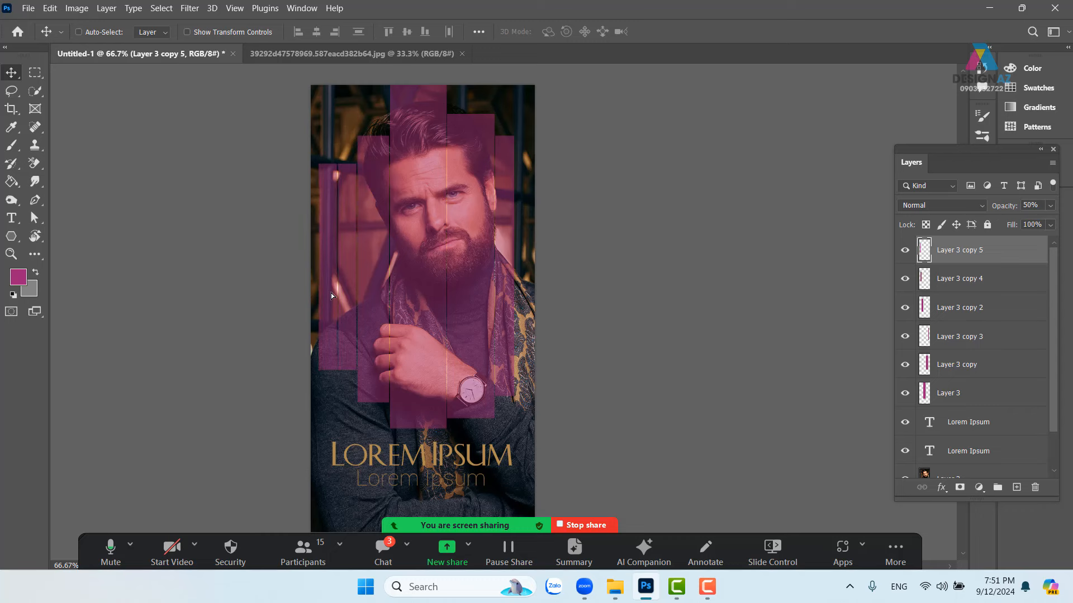
Scale the outermost left bar to about 68.95% height by shortening both ends, and narrow it slightly from its outer edge.
key("ctrl+t")
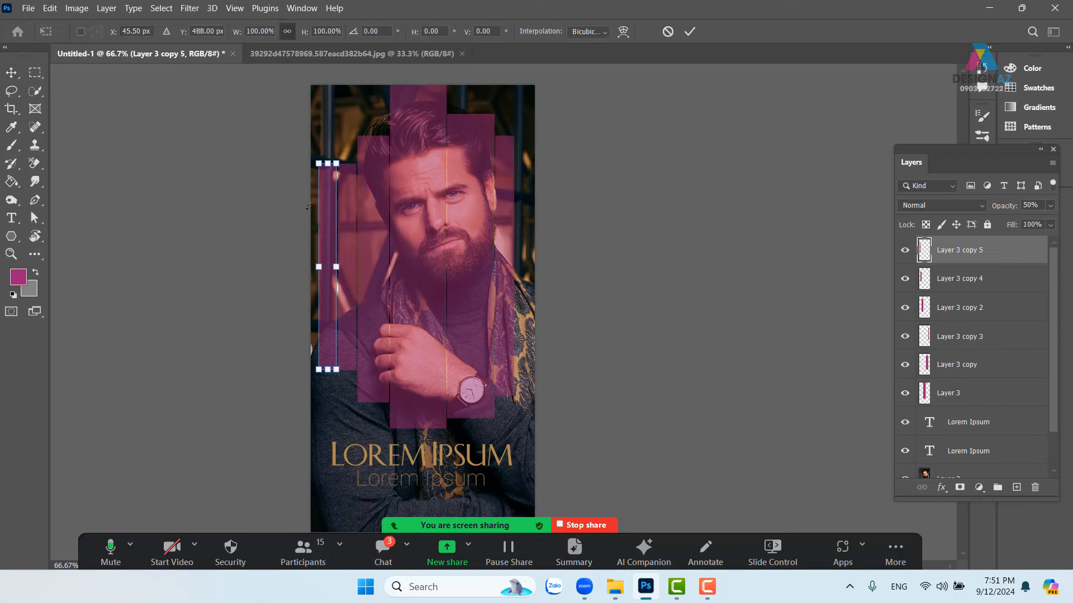
left_click_drag(327, 164, 326, 198)
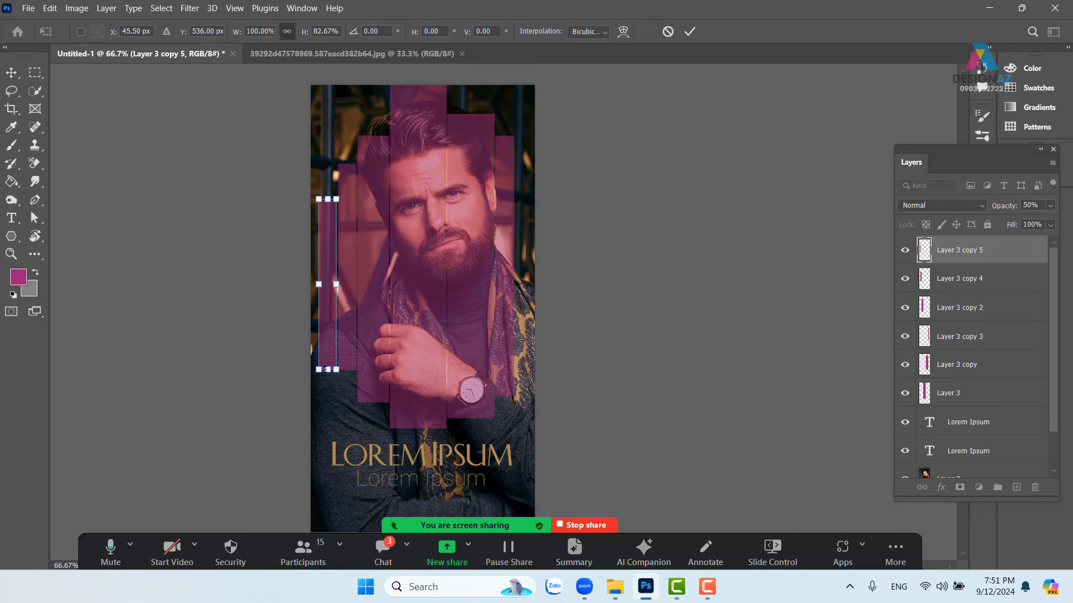
left_click_drag(328, 369, 330, 342)
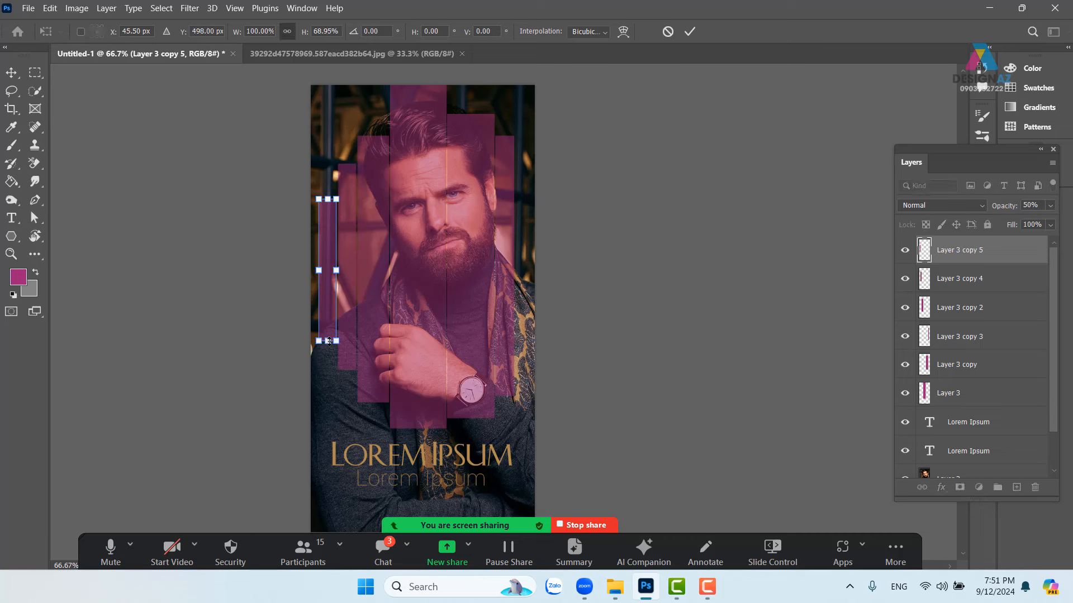
key("Return")
key("ctrl+t")
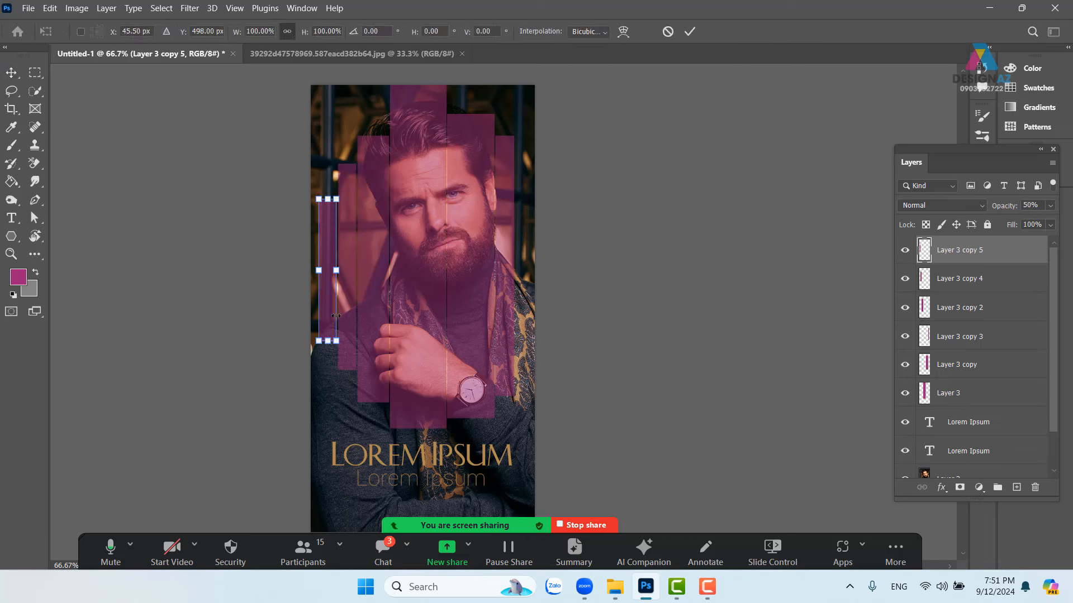
left_click_drag(319, 271, 323, 272)
key("Return")
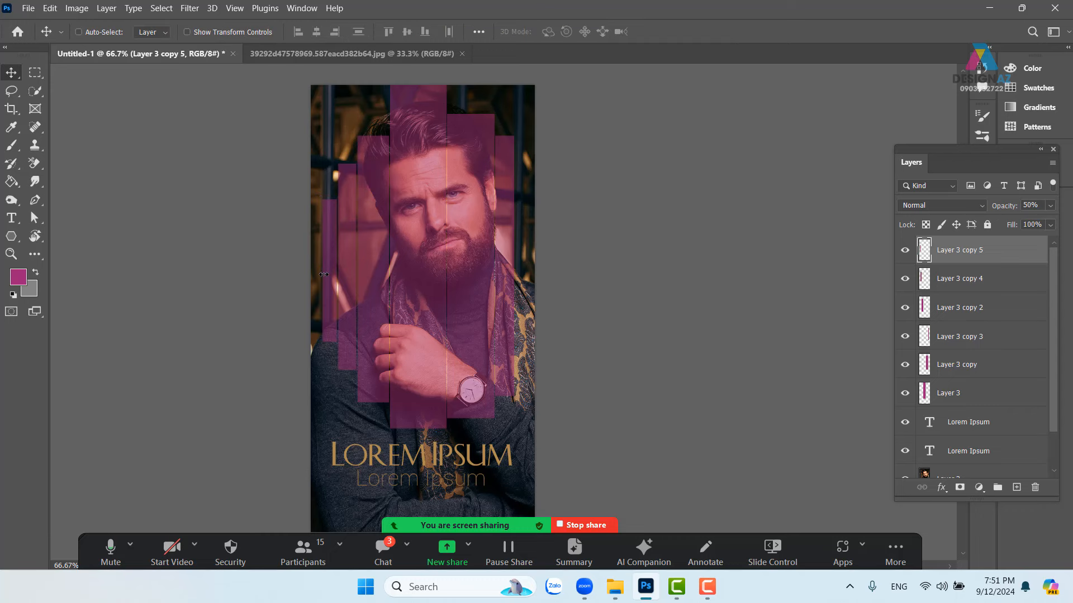
Duplicate the outermost left bar across to the far right end of the row of bars.
left_click_drag(323, 275, 522, 264)
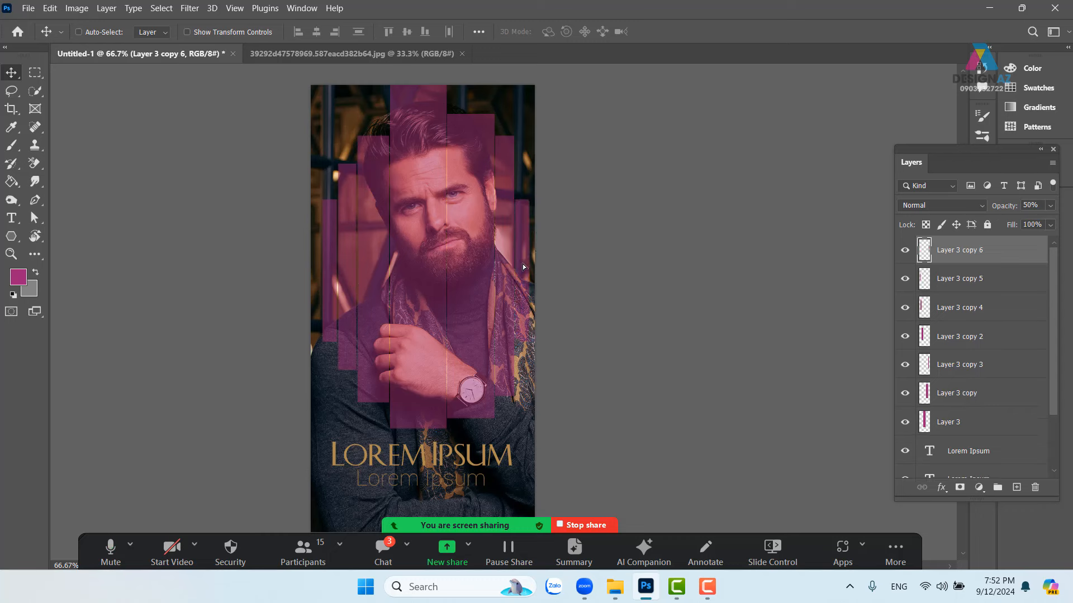
key("ctrl+plus")
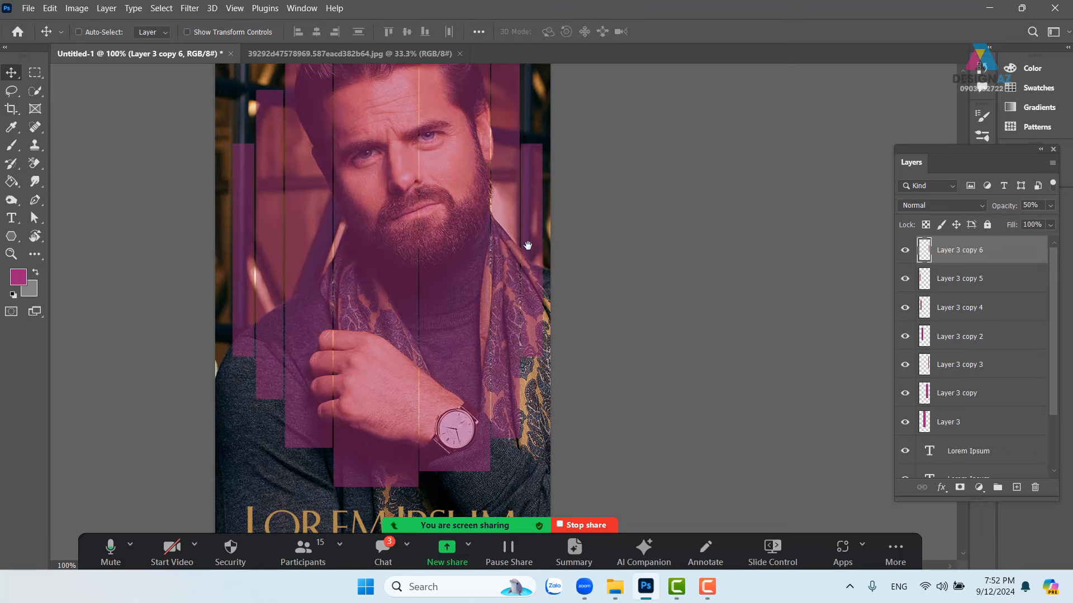
left_click_drag(527, 246, 525, 286)
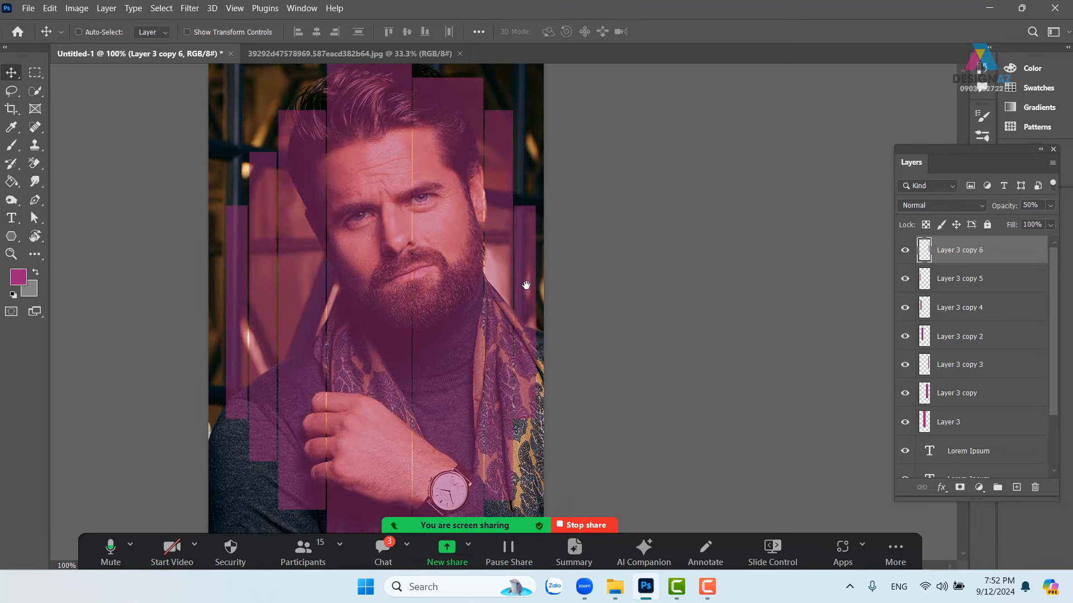
Select all the bar layers from Layer 3 copy 6 down to Layer 3 and set their opacity to 100%.
left_click(1000, 422, "shift")
left_click(1051, 205)
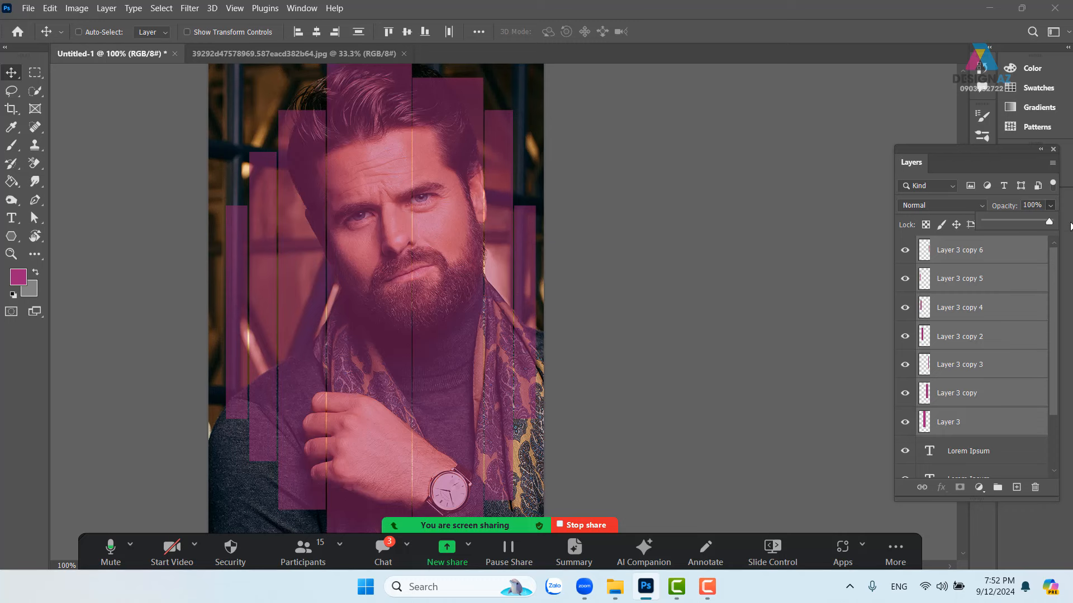
left_click_drag(1016, 222, 1048, 221)
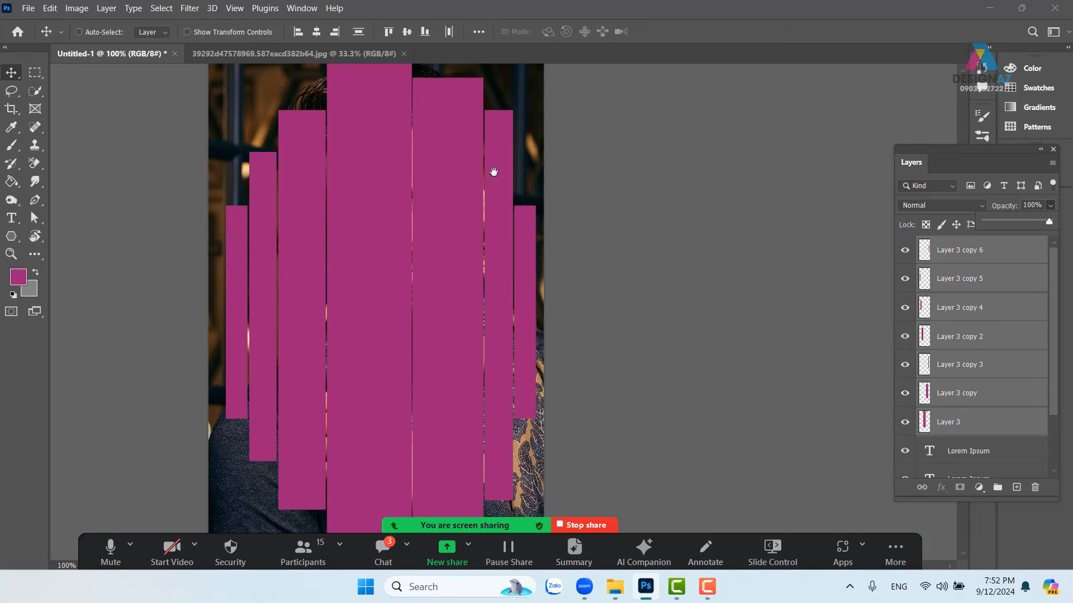
Select the two bars flanking the central bar, Layer 3 copy and Layer 3 copy 2, and set their opacity to 80%.
left_click_drag(494, 172, 564, 328)
right_click(442, 201)
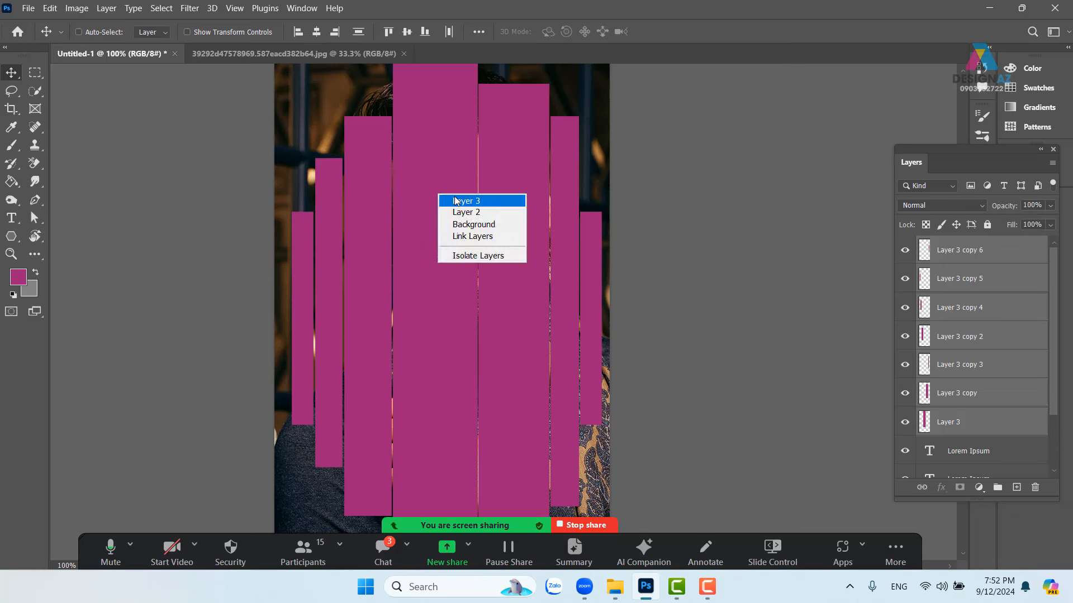
left_click(450, 202)
right_click(520, 178)
left_click(533, 185)
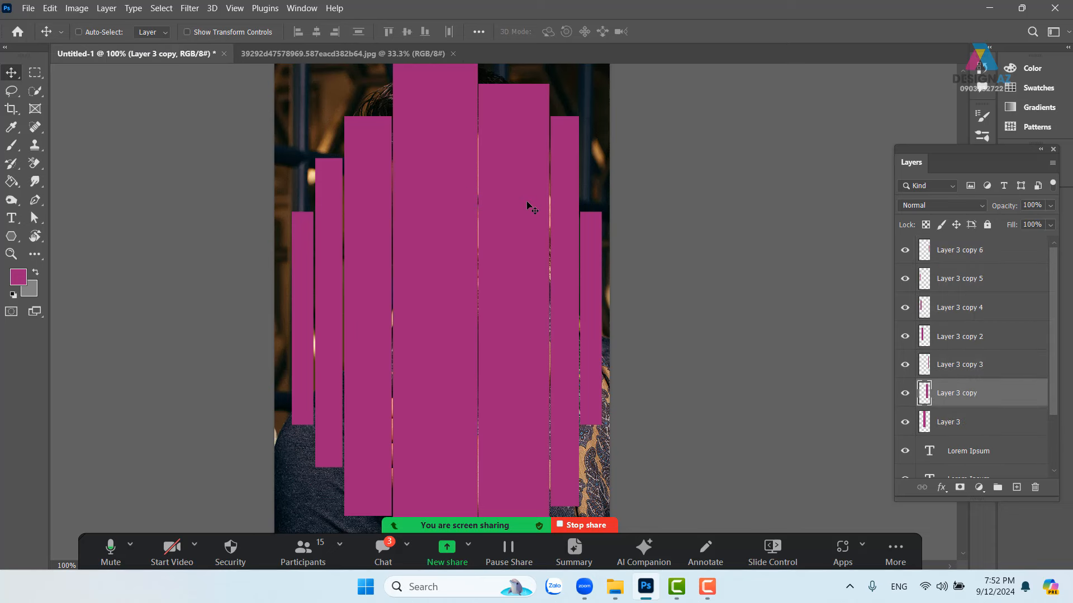
right_click(443, 169)
left_click(457, 177)
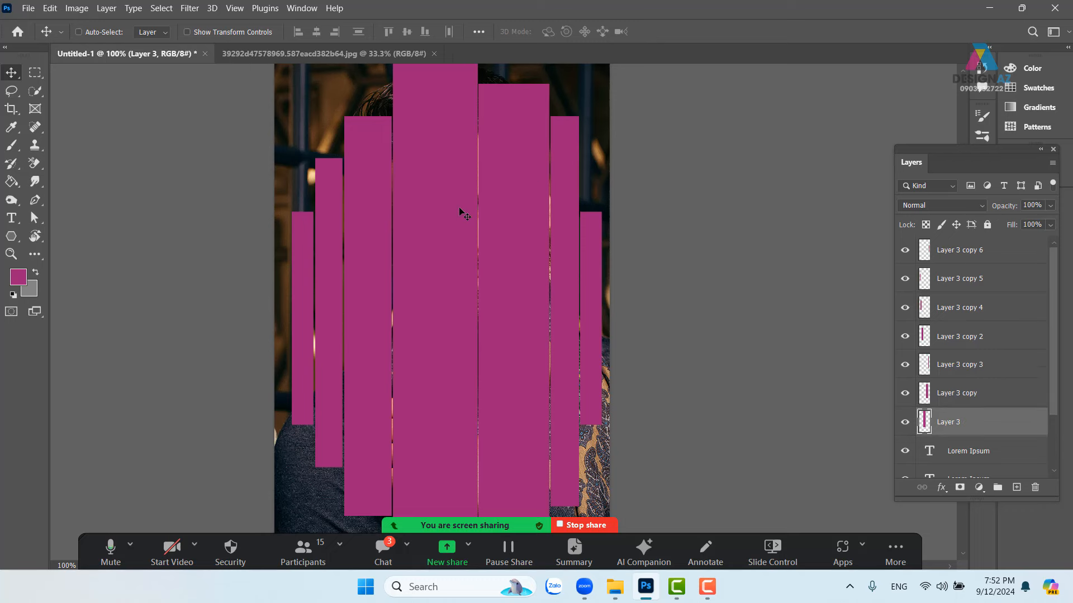
right_click(501, 164)
left_click(528, 169)
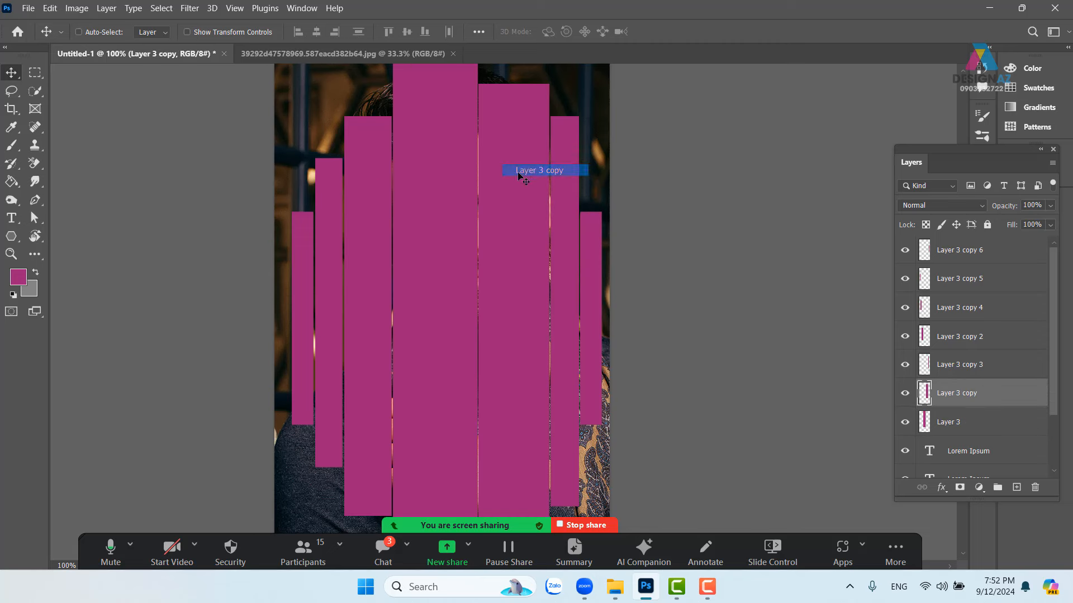
right_click(364, 170)
left_click(386, 173, "shift")
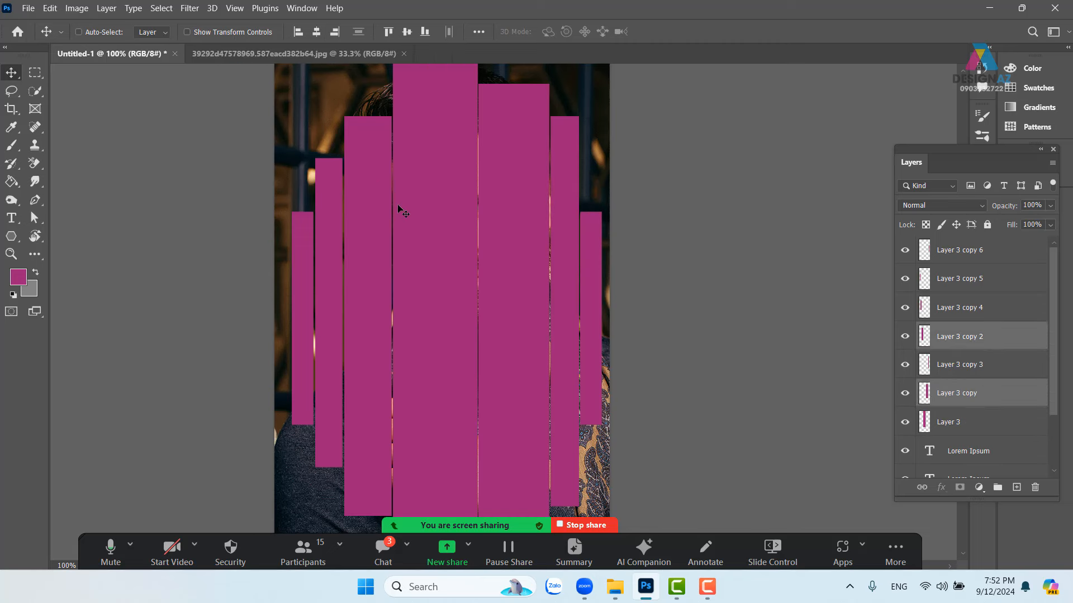
key("8")
Select the next pair of bars outward, Layer 3 copy 3 and Layer 3 copy 4, and set their opacity to 60%.
right_click(558, 175)
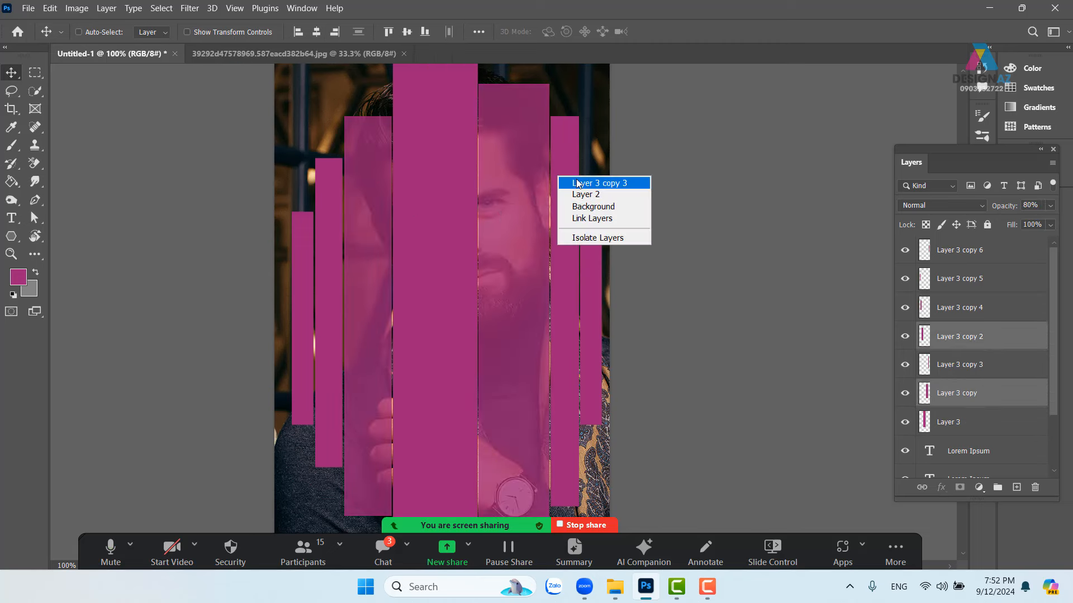
left_click(573, 180)
right_click(326, 239)
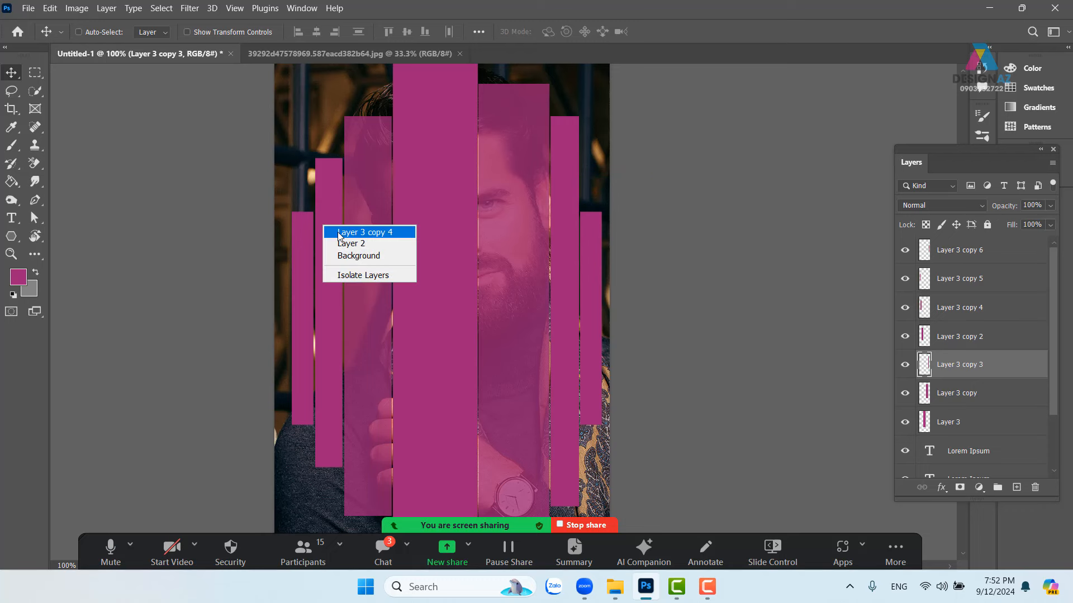
left_click(338, 233, "shift")
mouse_move(327, 242)
left_mouse_down()
mouse_move(329, 213)
mouse_move(327, 245)
left_mouse_up()
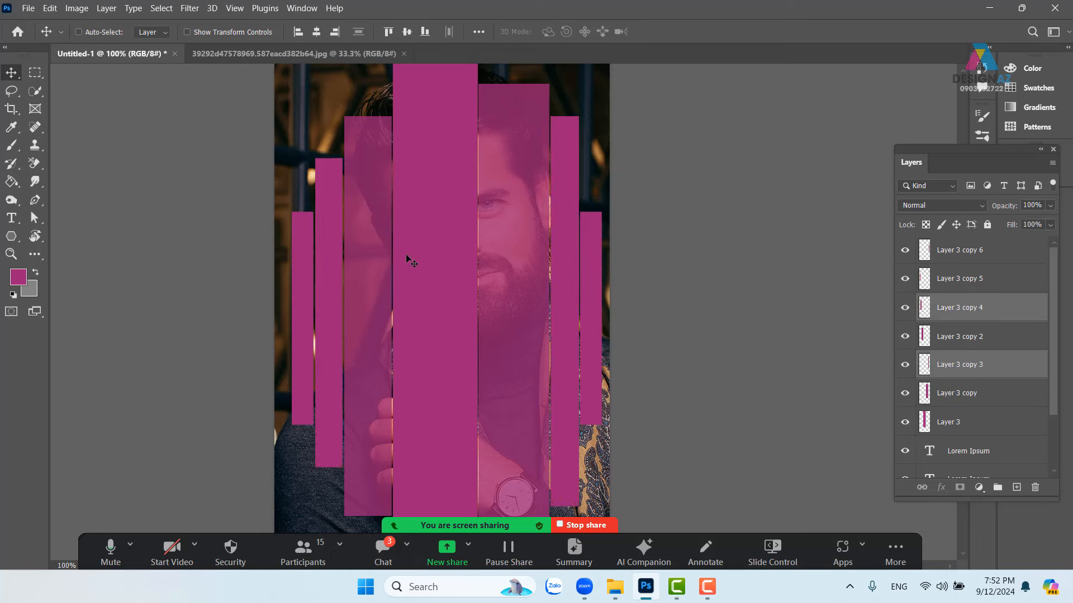
key("6")
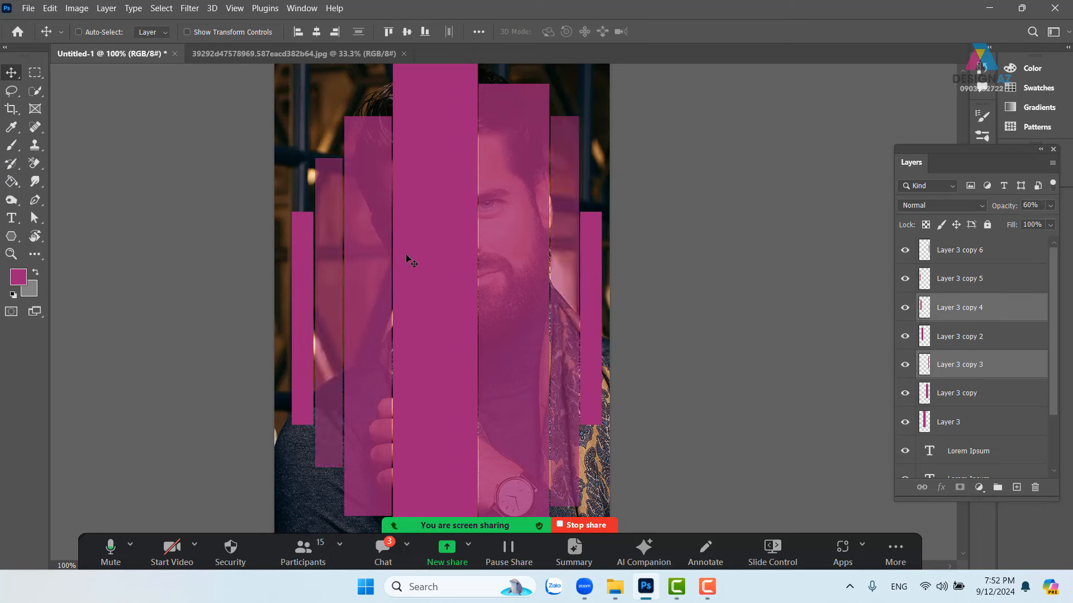
Select the two outermost bars, Layer 3 copy 5 and Layer 3 copy 6, and set their opacity to 40%.
right_click(306, 281)
left_click(321, 286)
right_click(588, 271)
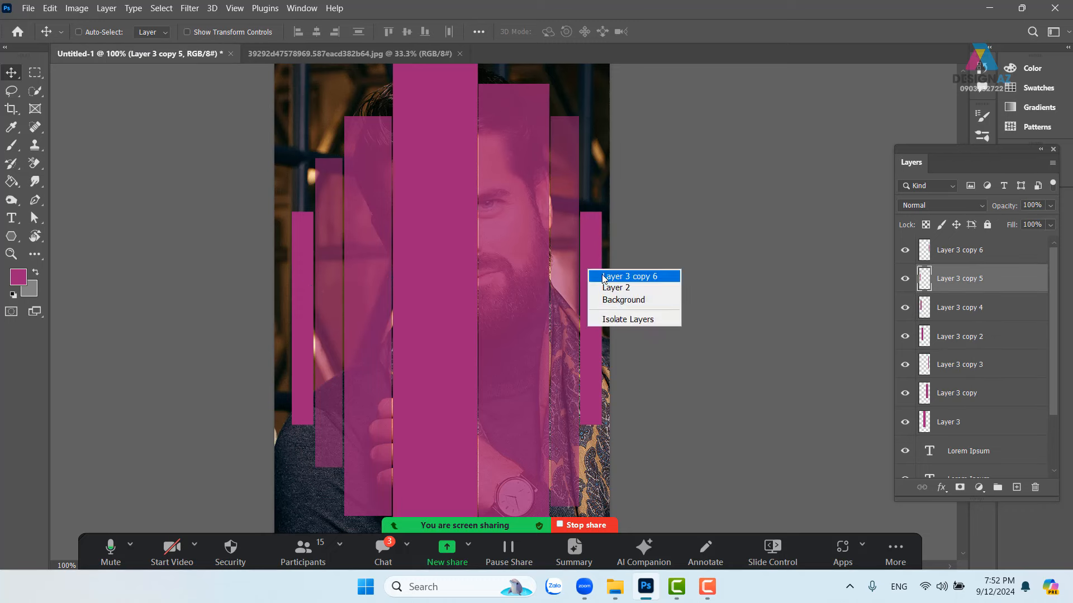
left_click(604, 277, "shift")
key("4")
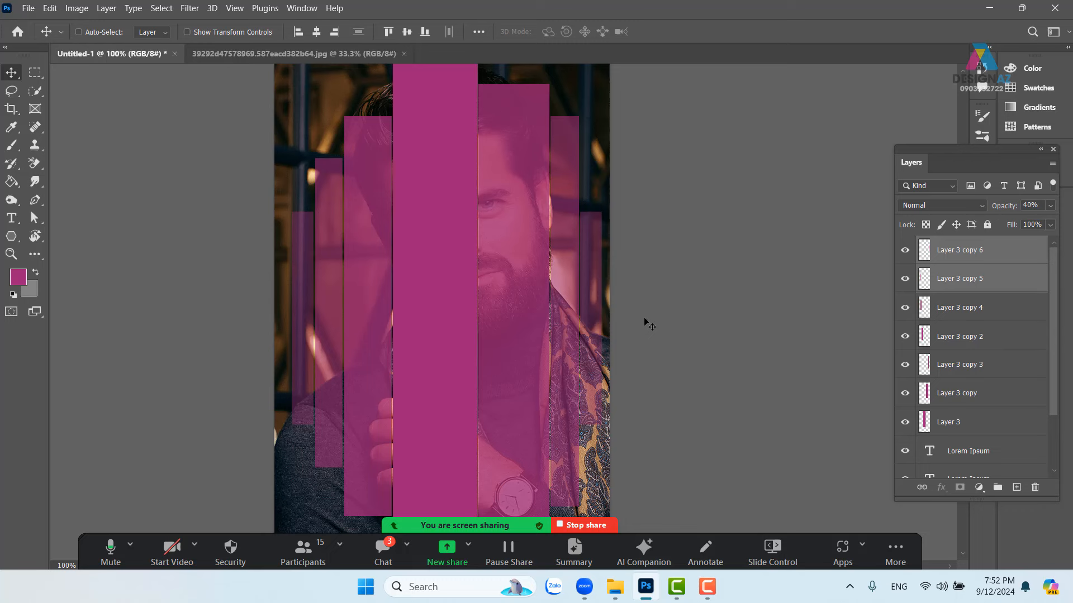
Select all the bar layers from Layer 3 copy 6 down to Layer 3 and put them into one group.
left_click(1006, 426, "shift")
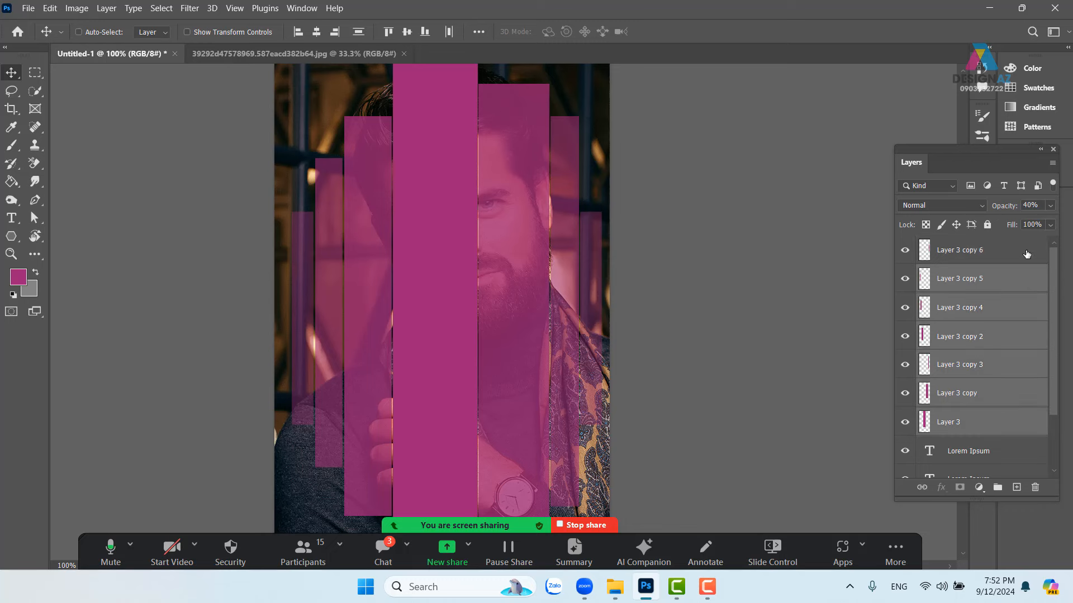
left_click(1027, 253)
left_click(1001, 428, "shift")
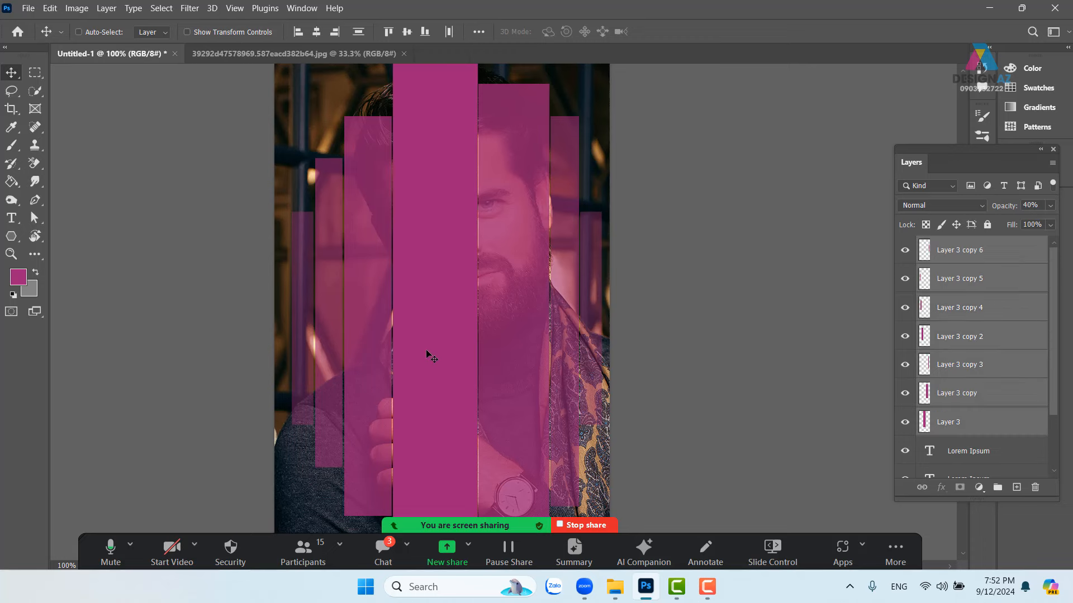
left_click_drag(423, 354, 470, 338)
key("ctrl+z")
mouse_move(548, 200)
left_mouse_down()
mouse_move(551, 294)
mouse_move(541, 306)
mouse_move(565, 195)
left_mouse_up()
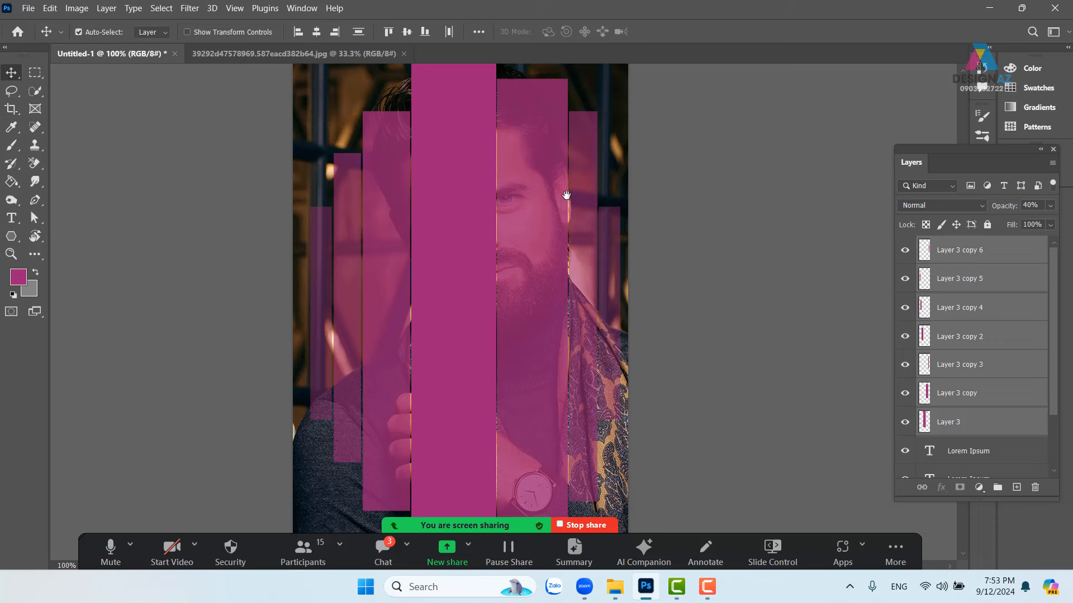
key("ctrl+g")
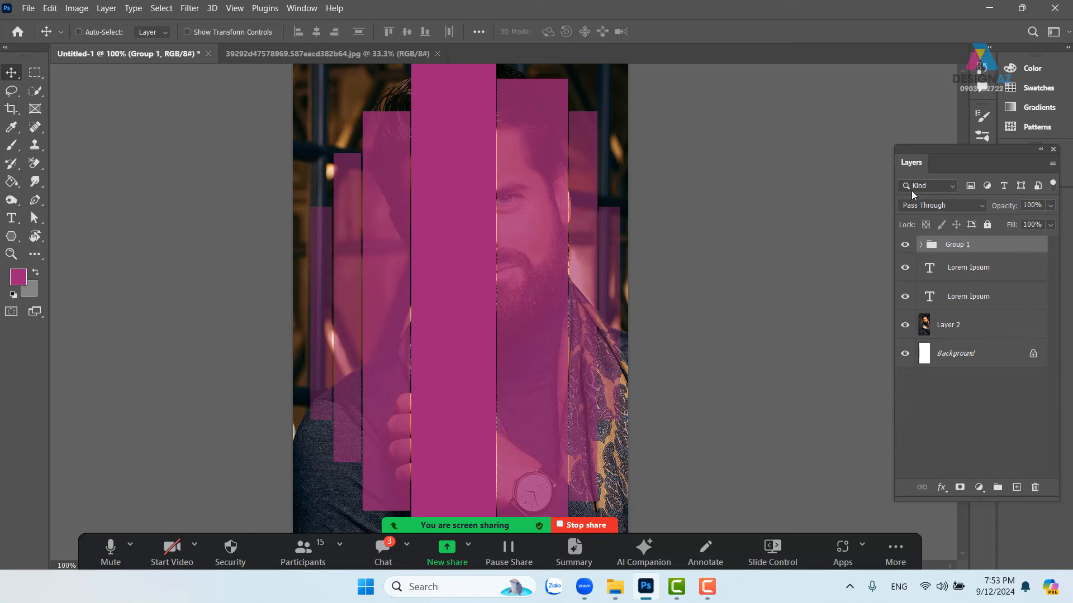
Rename the group holding the bar layers as Khung ảnh.
double_click(956, 244)
key("BackSpace")
type("Khung anhr")
key("Return")
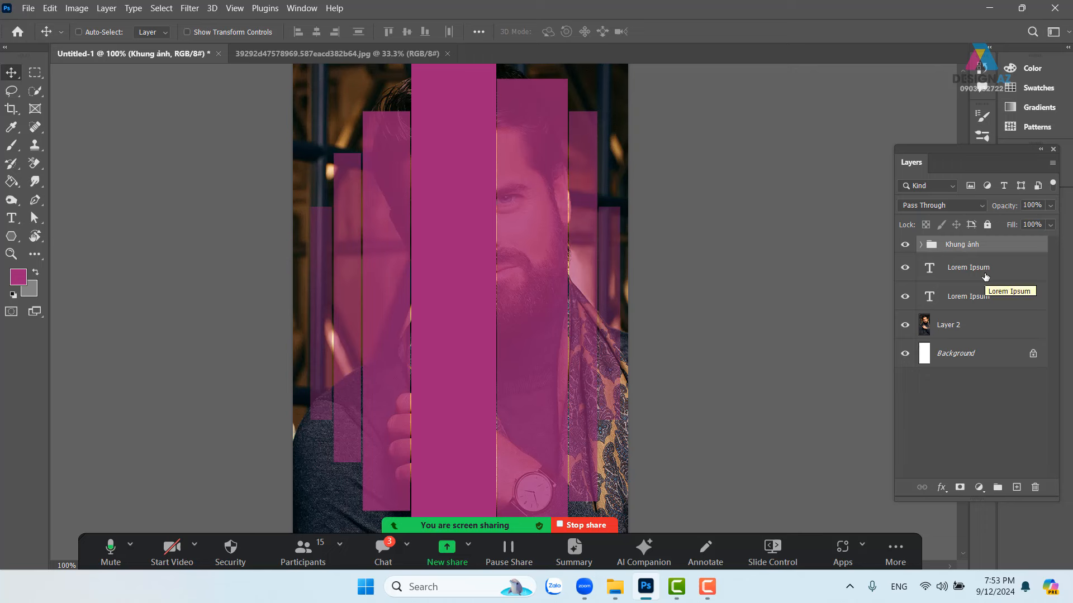
Move the portrait layer, Layer 2, to the top of the layer stack and clip it to the Khung ảnh group.
key("ctrl+minus")
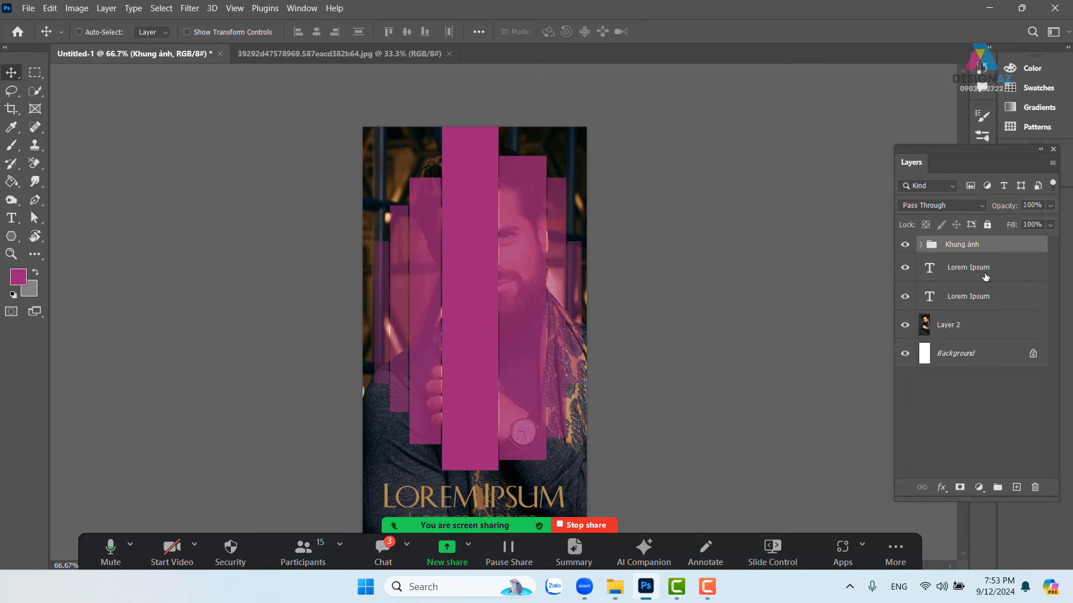
left_click_drag(547, 280, 603, 263)
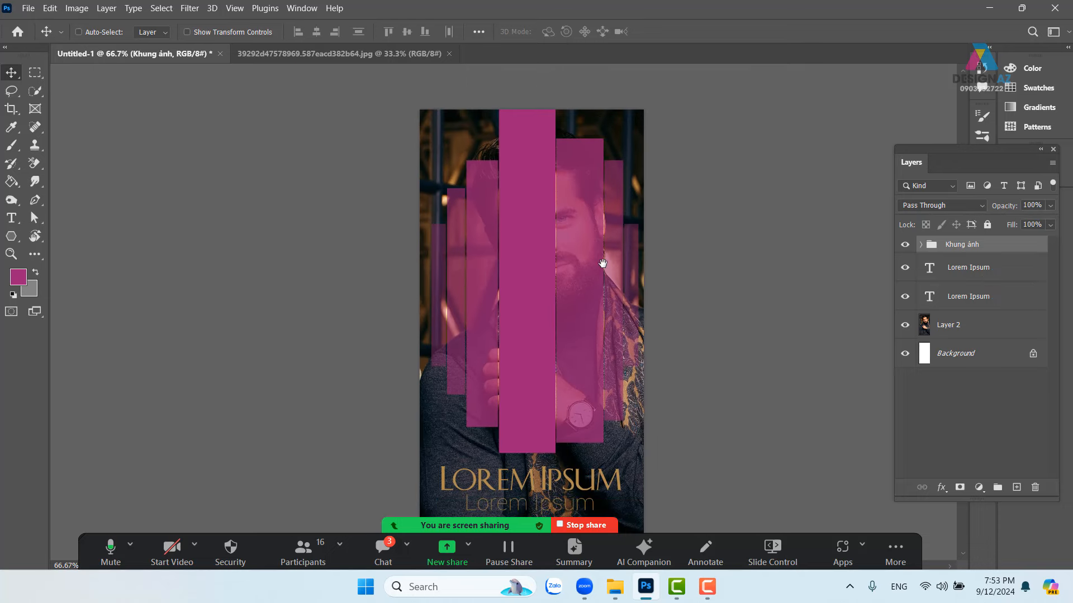
left_click(981, 334)
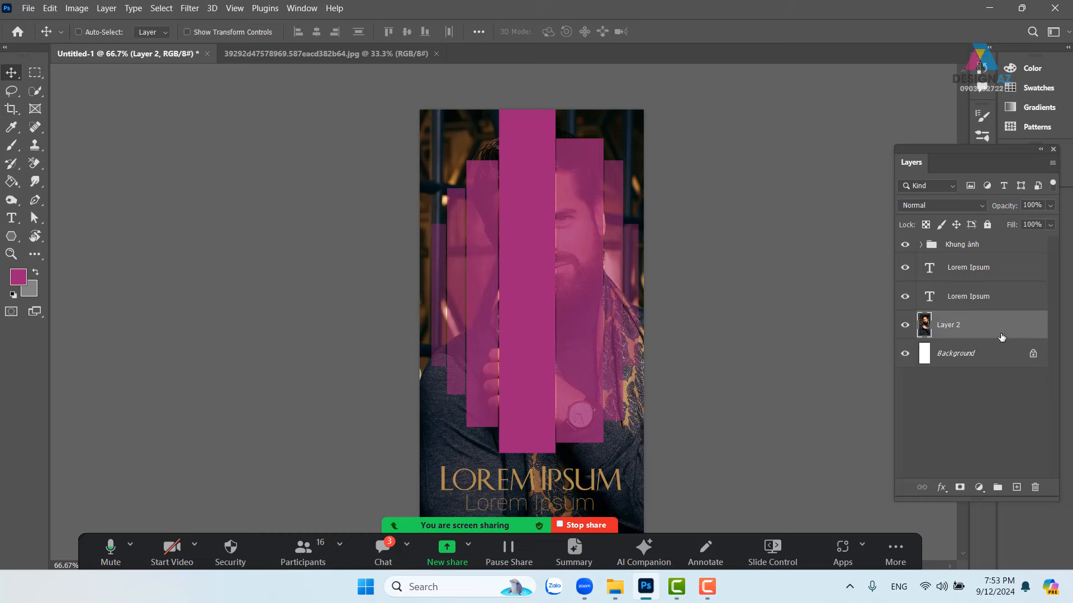
key("ctrl+shift+bracketright")
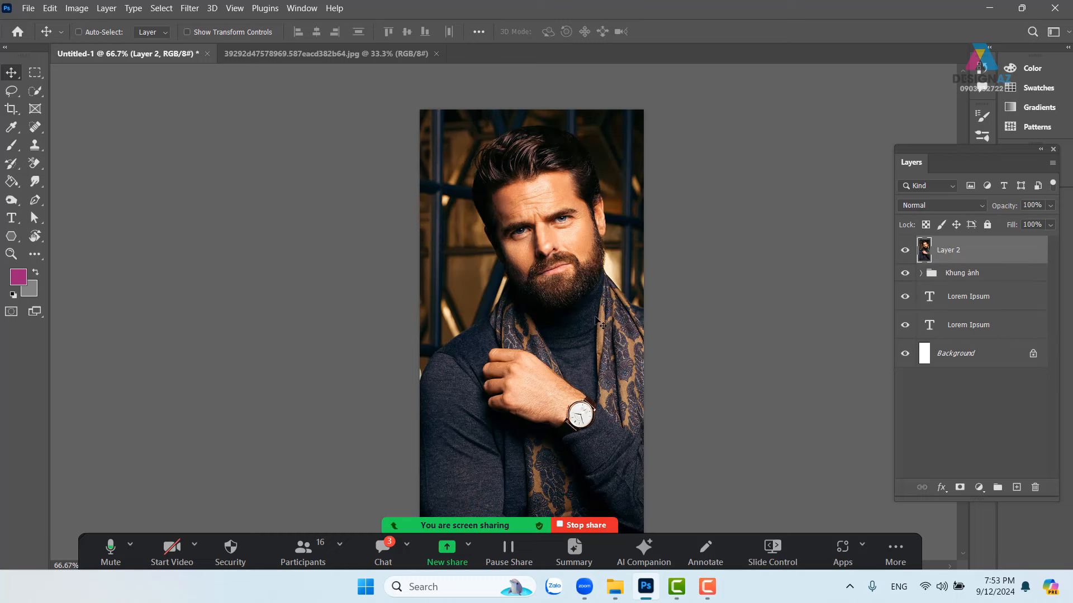
key("ctrl+alt+g")
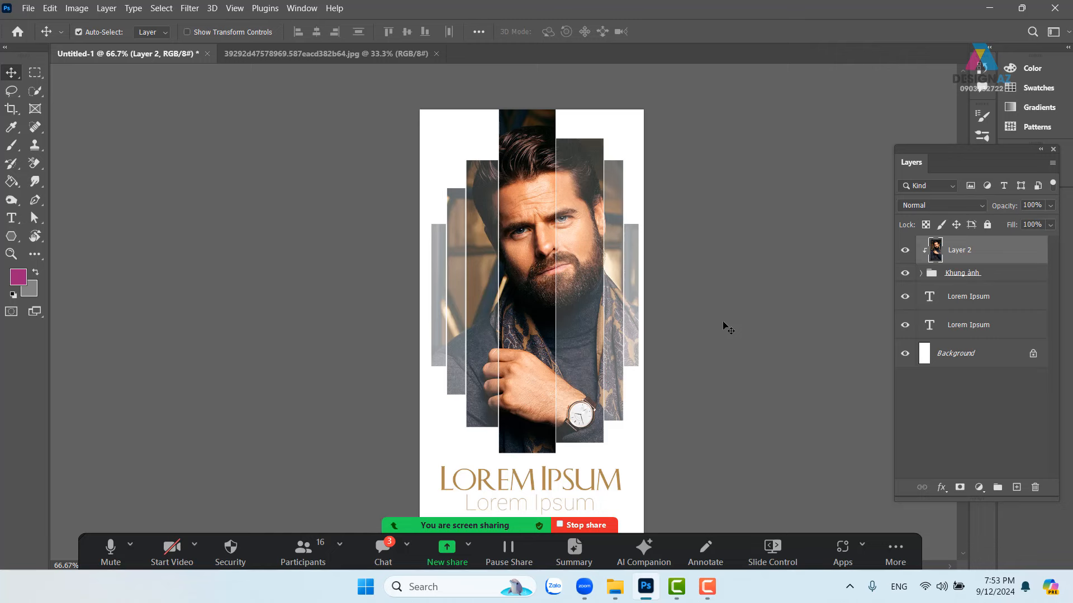
Inside the Khung ảnh group, add a new layer above Layer 3 copy 6 with a filled square around the wristwatch.
key("ctrl+1")
left_click_drag(640, 310, 555, 208)
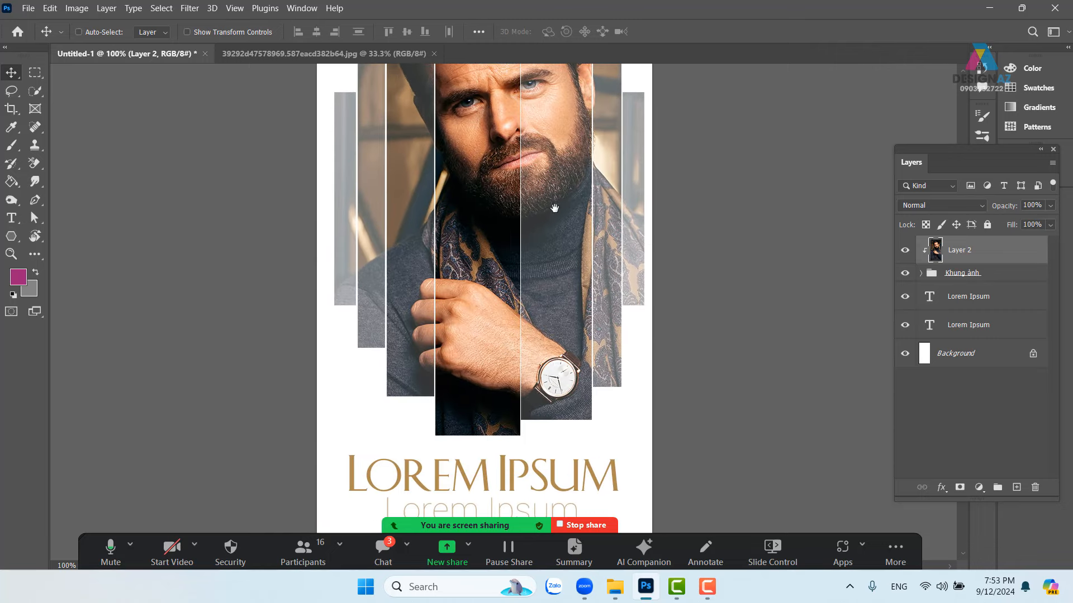
left_click_drag(566, 342, 545, 305)
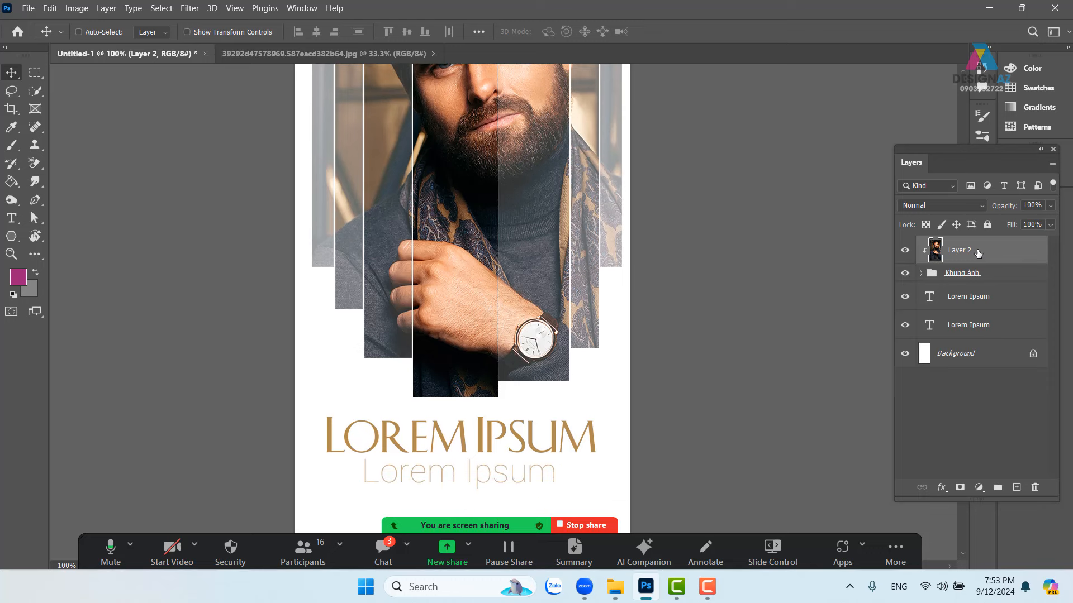
left_click(921, 274)
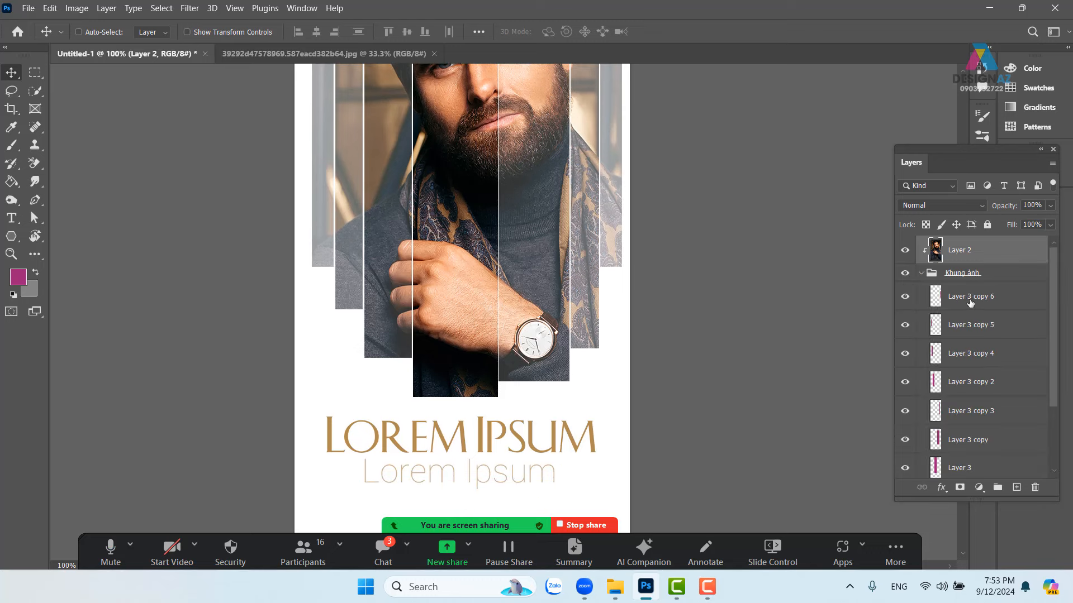
left_click(981, 304)
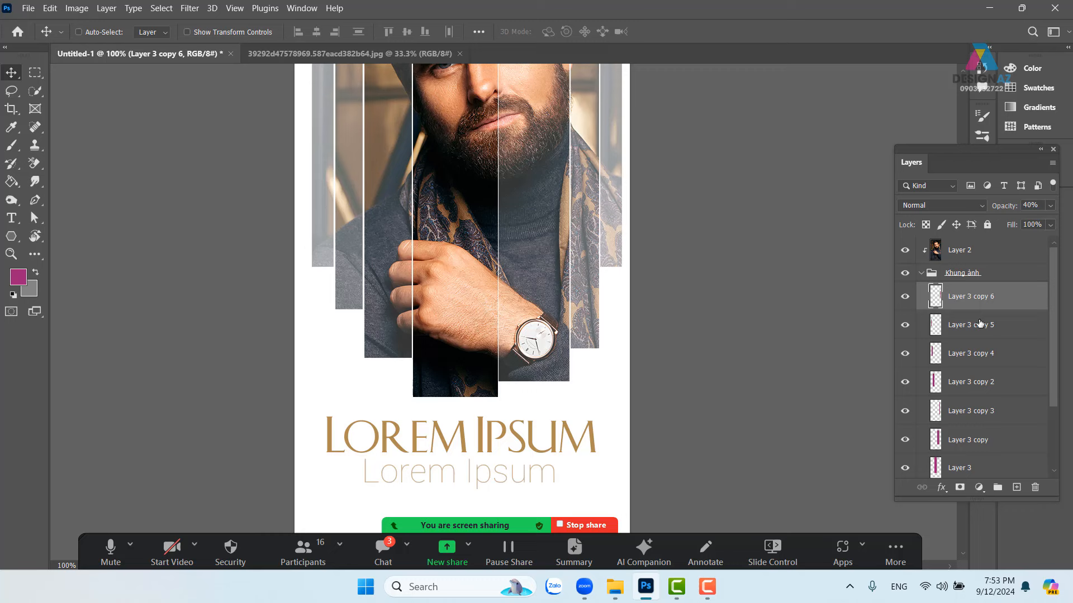
left_click(34, 73)
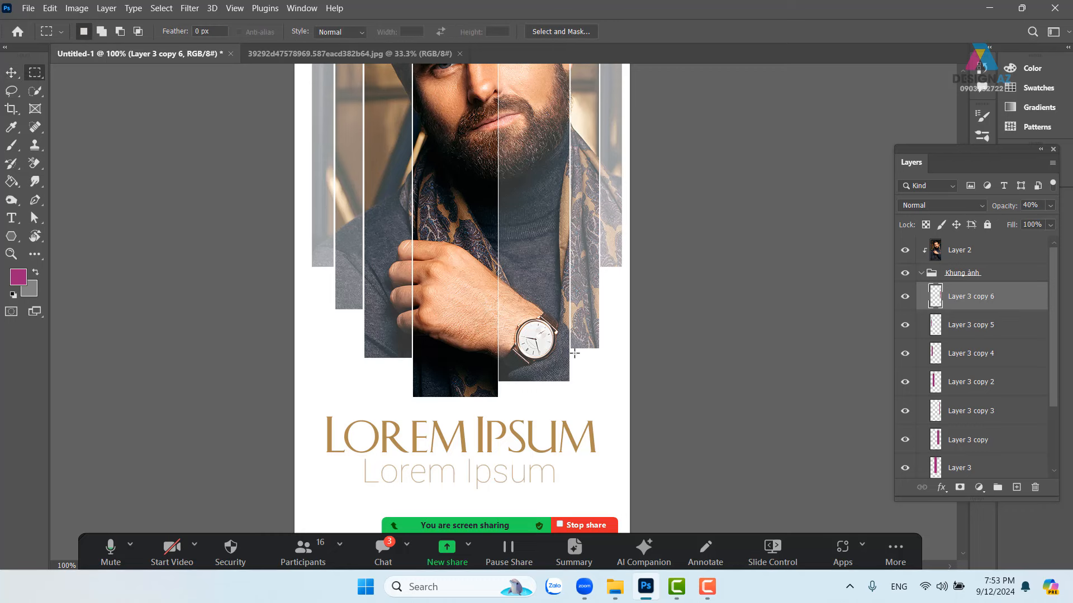
left_click_drag(576, 354, 582, 365)
key("ctrl+d")
left_click_drag(506, 304, 559, 378)
left_click(1016, 487)
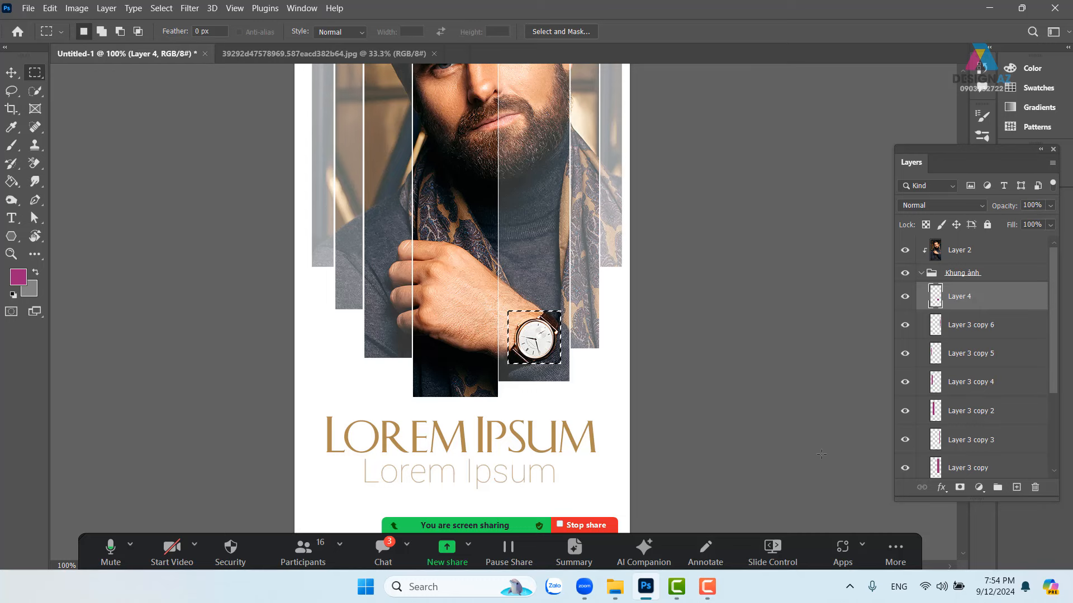
key("ctrl+d")
Select a square around the eye beside the central bar and fill it with the foreground colour on a new layer.
left_click_drag(536, 325, 552, 414)
left_click_drag(560, 286, 554, 302)
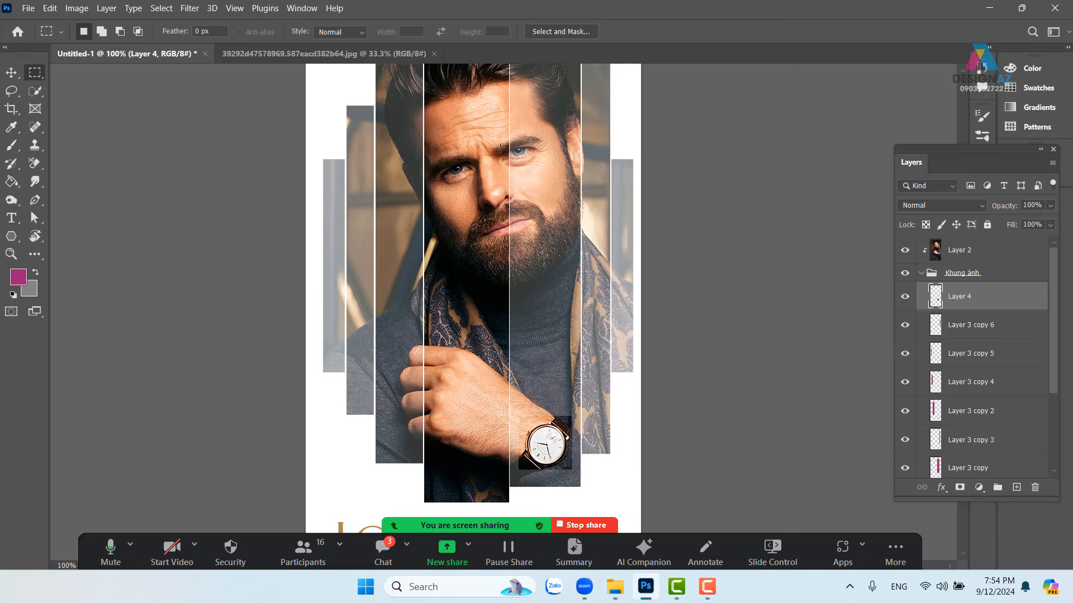
left_click_drag(487, 122, 551, 185)
left_click(1017, 488)
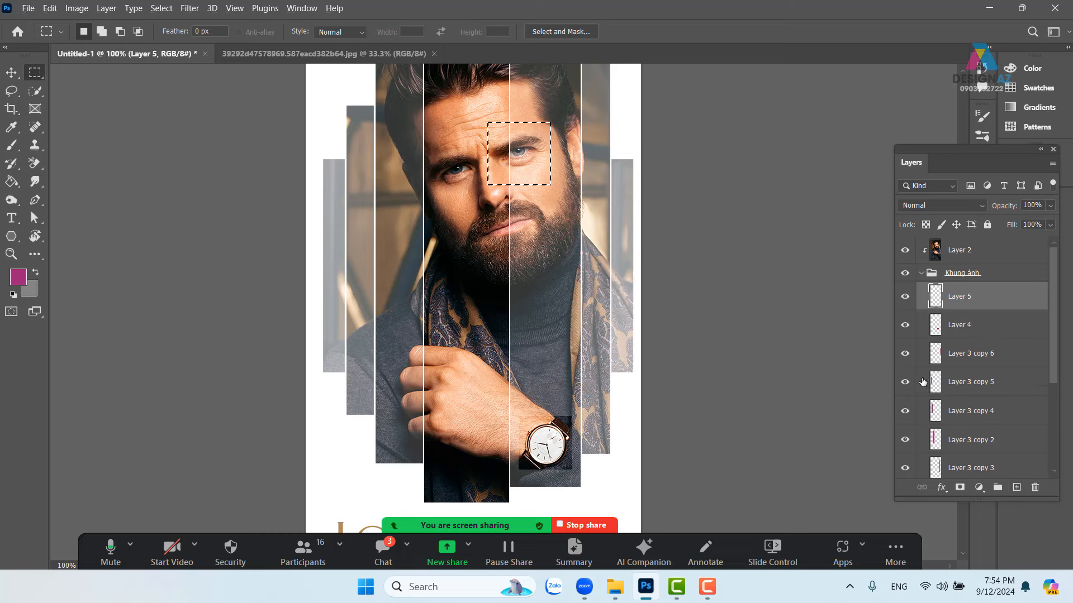
key("alt+Delete")
key("ctrl+d")
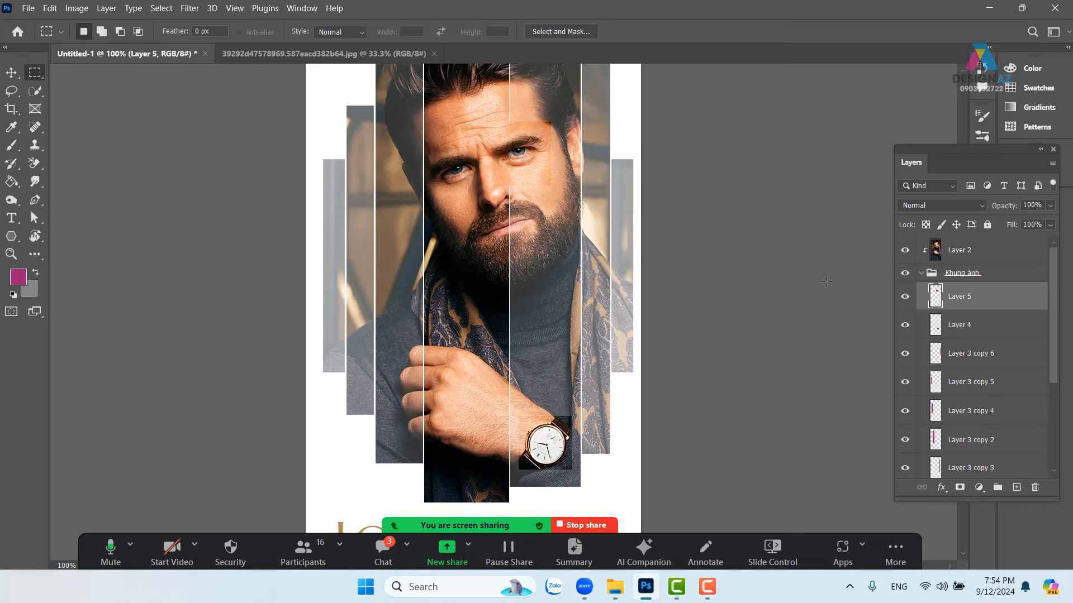
Add a new layer, select a slightly larger square around the same eye and stroke it with a 4 px centred line.
left_click_drag(531, 232, 530, 288)
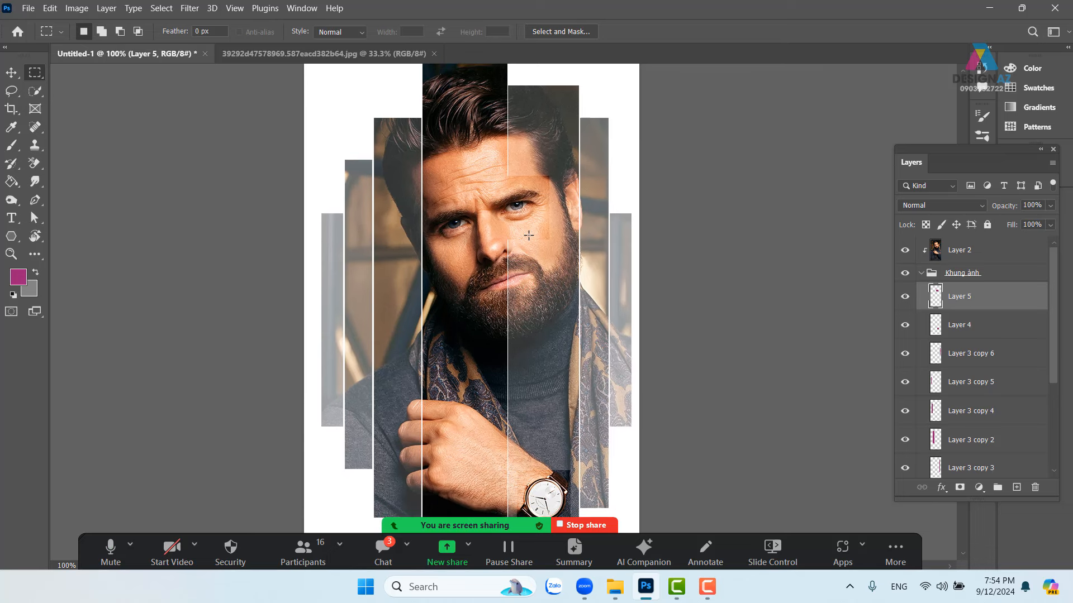
key("ctrl+z")
left_click(1016, 487)
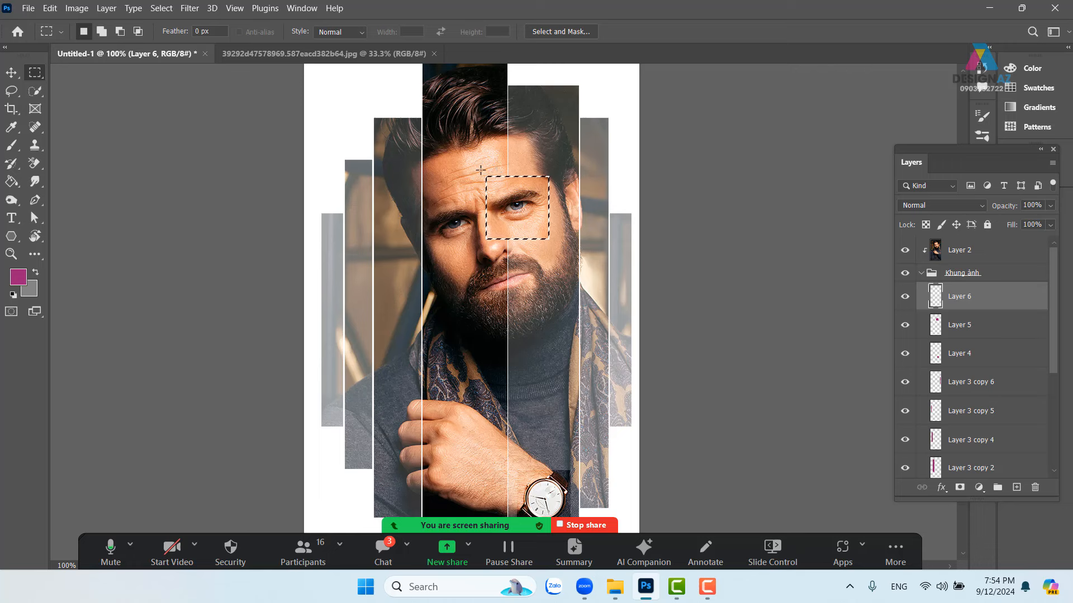
left_click_drag(481, 170, 553, 262)
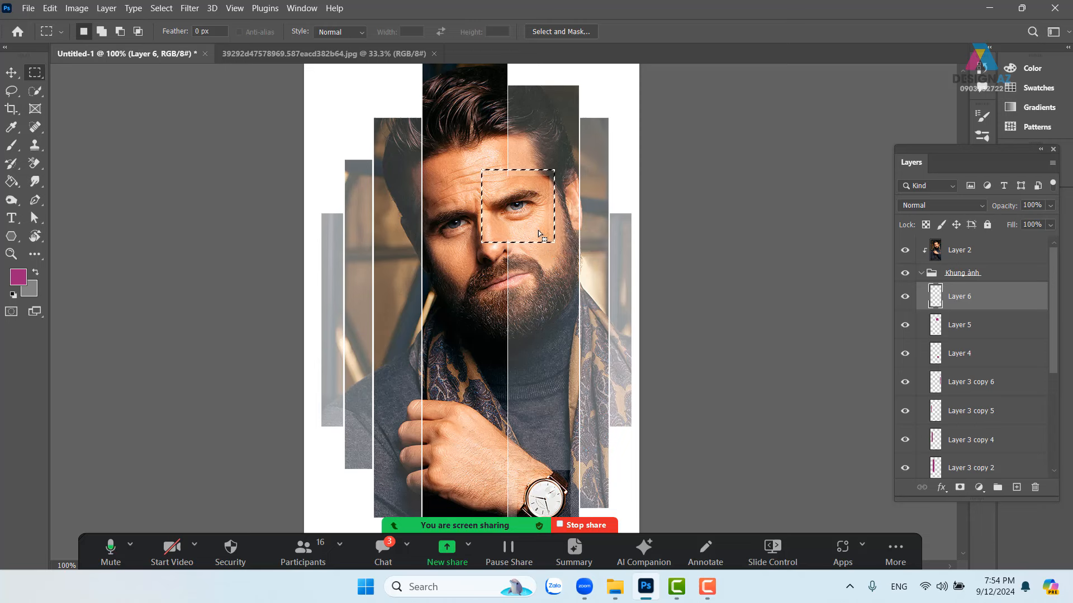
right_click(536, 227)
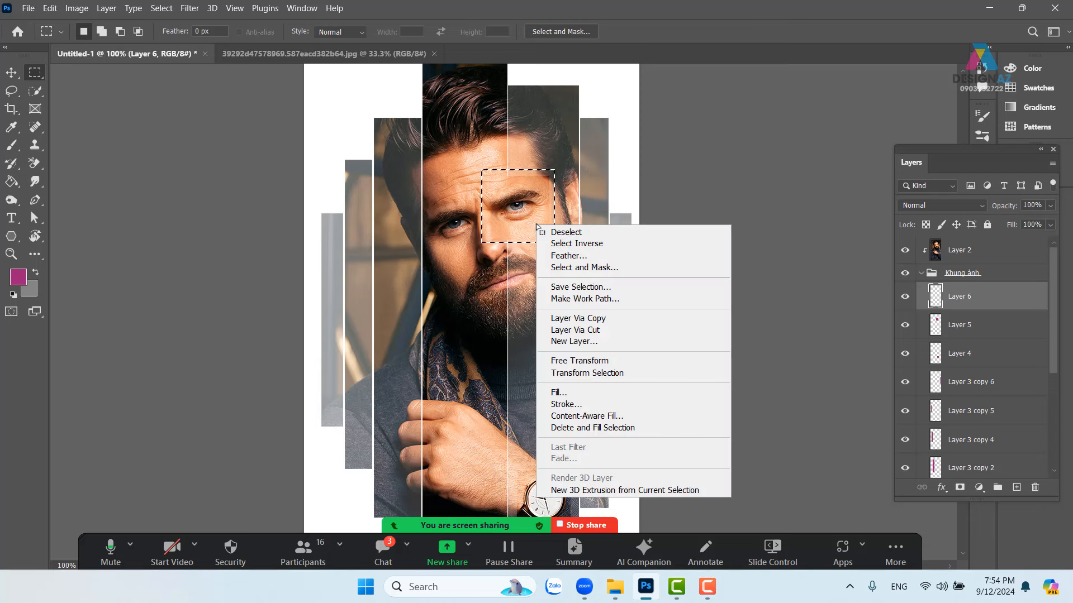
left_click(573, 405)
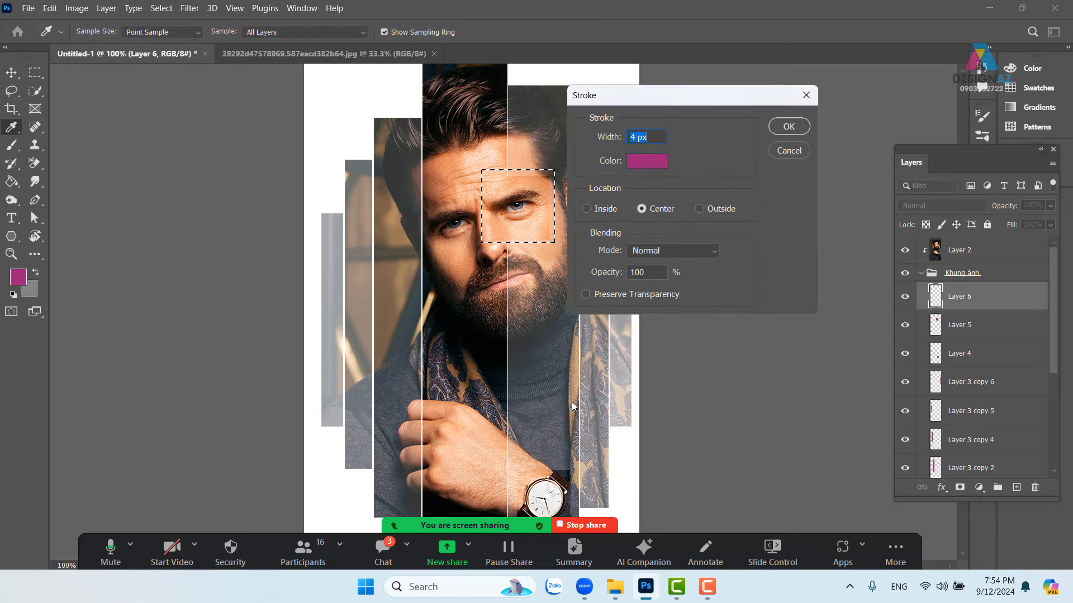
left_click(787, 127)
key("v")
key("ctrl+d")
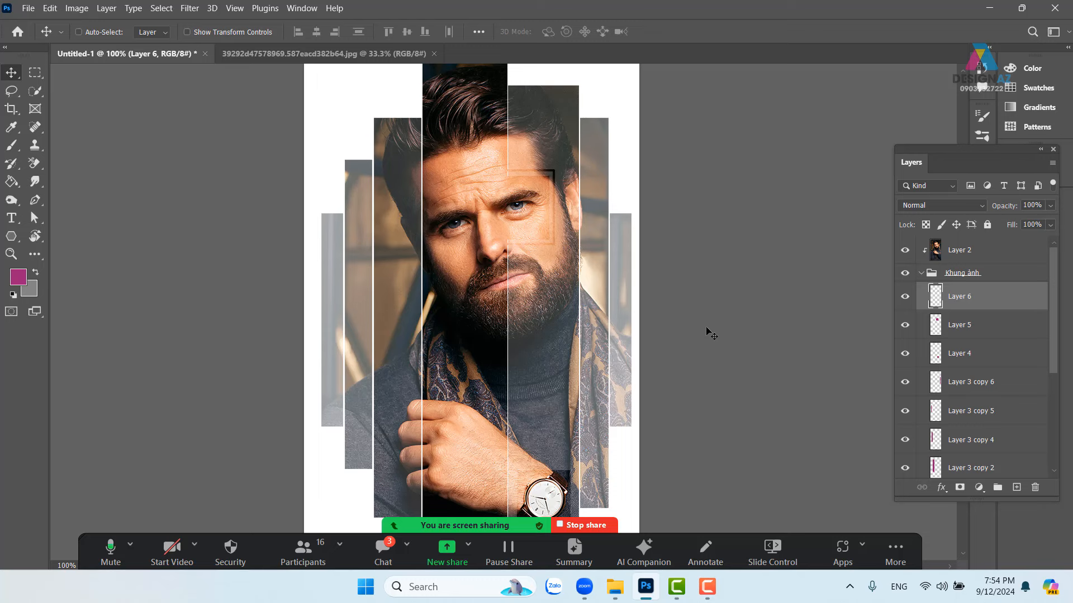
Add a small filled square on a new layer in the group, just above the outermost left bar.
scroll(565, 301, "down", 2)
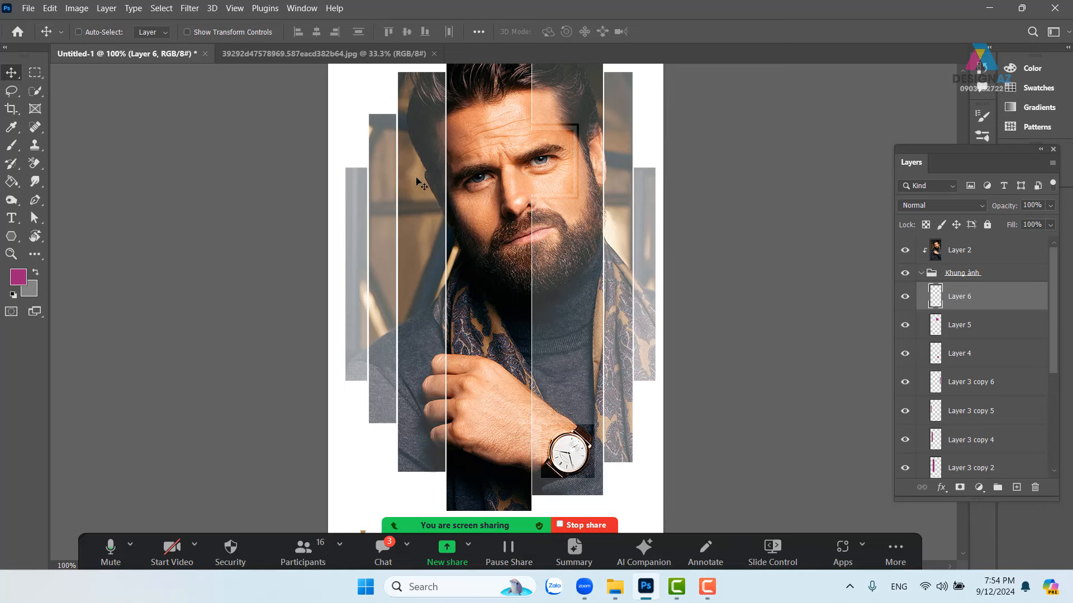
left_click_drag(416, 180, 416, 218)
left_click(35, 72)
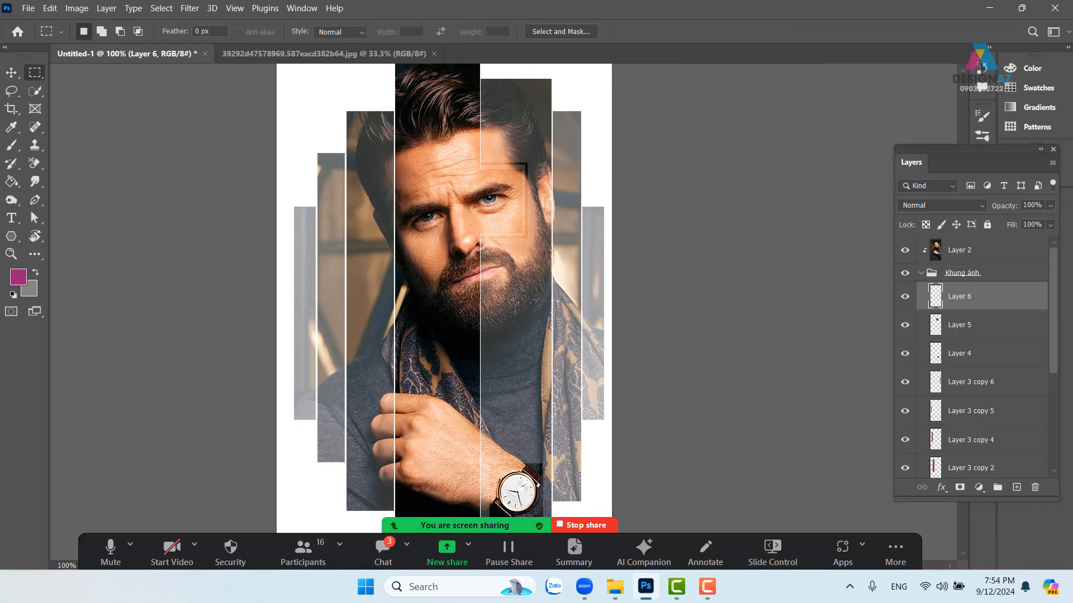
scroll(342, 183, "down", 3)
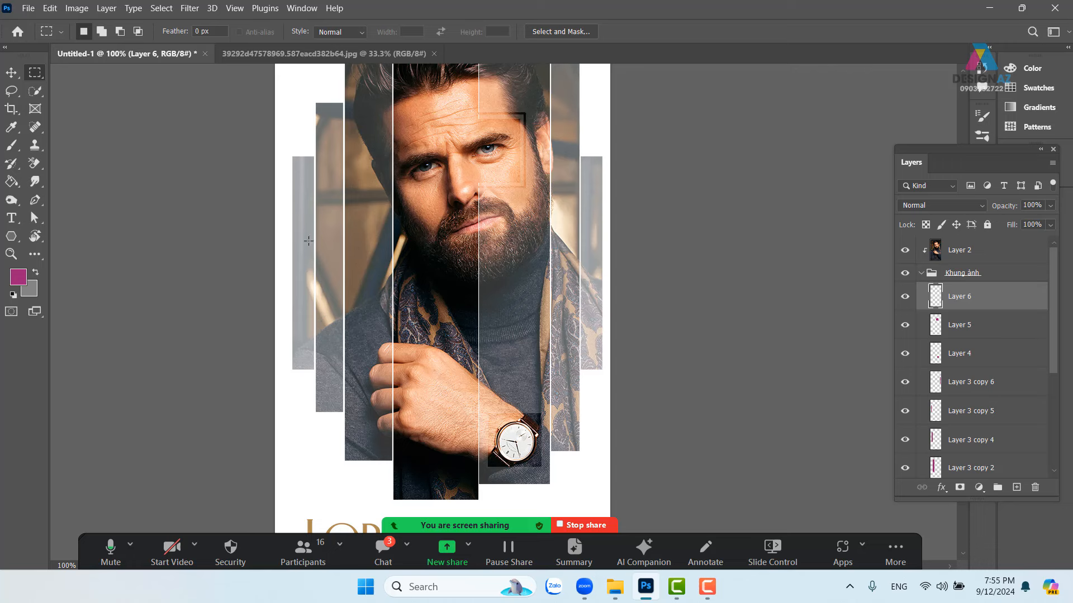
left_click_drag(287, 151, 304, 167)
left_click(1017, 487)
left_click_drag(294, 131, 303, 140)
left_click(1017, 488)
left_click_drag(405, 259, 473, 303)
key("v")
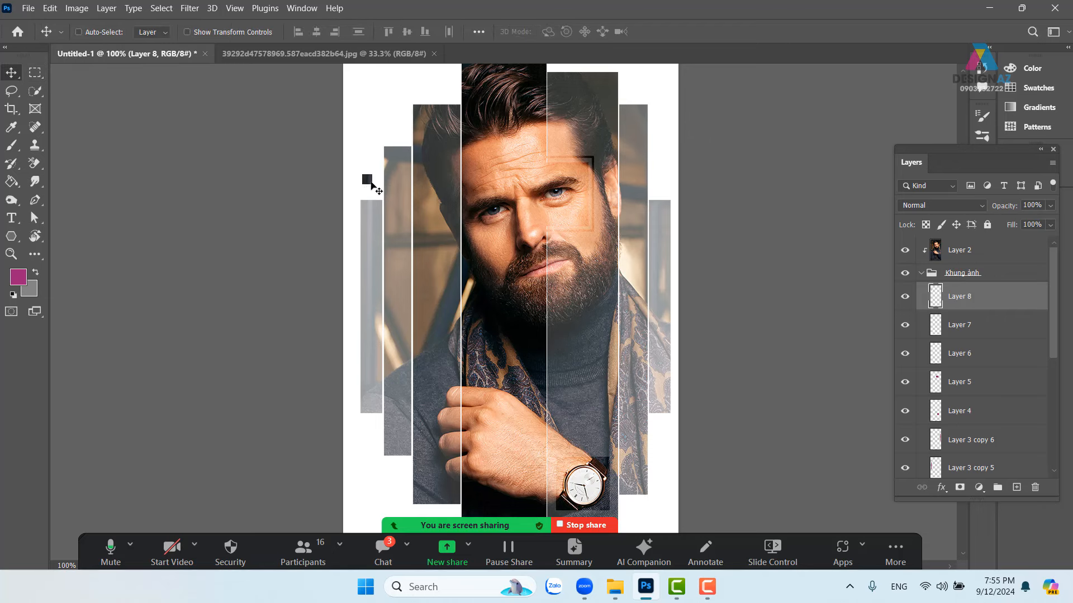
Duplicate the small square below the outermost left bar and below the bar right of centre, with the latter copy at 70% opacity.
left_click_drag(370, 181, 346, 460)
left_click_drag(522, 424, 457, 337)
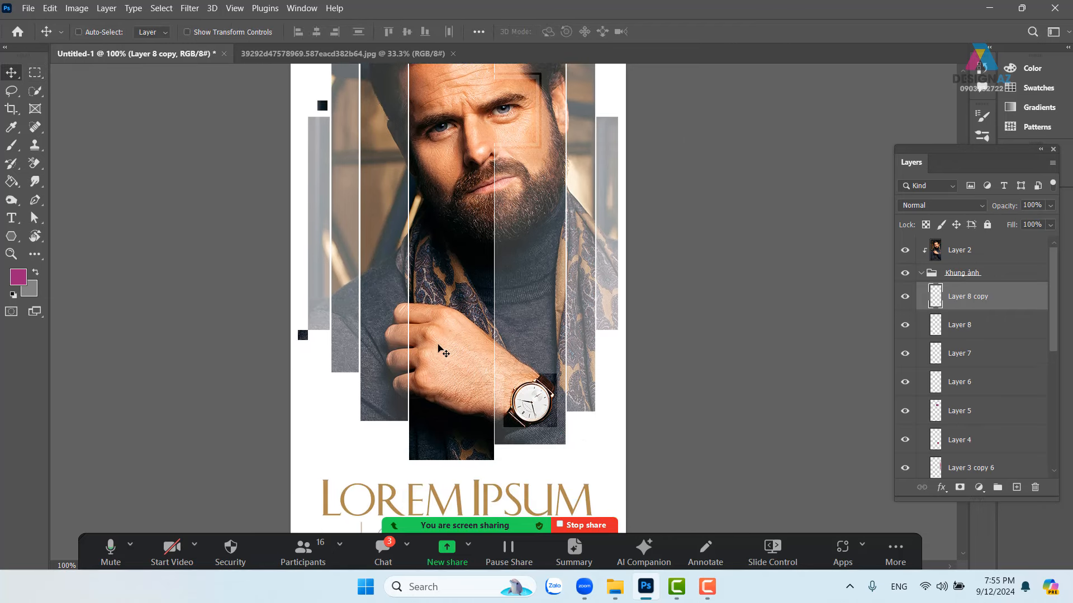
key("5")
left_click_drag(598, 430, 615, 461)
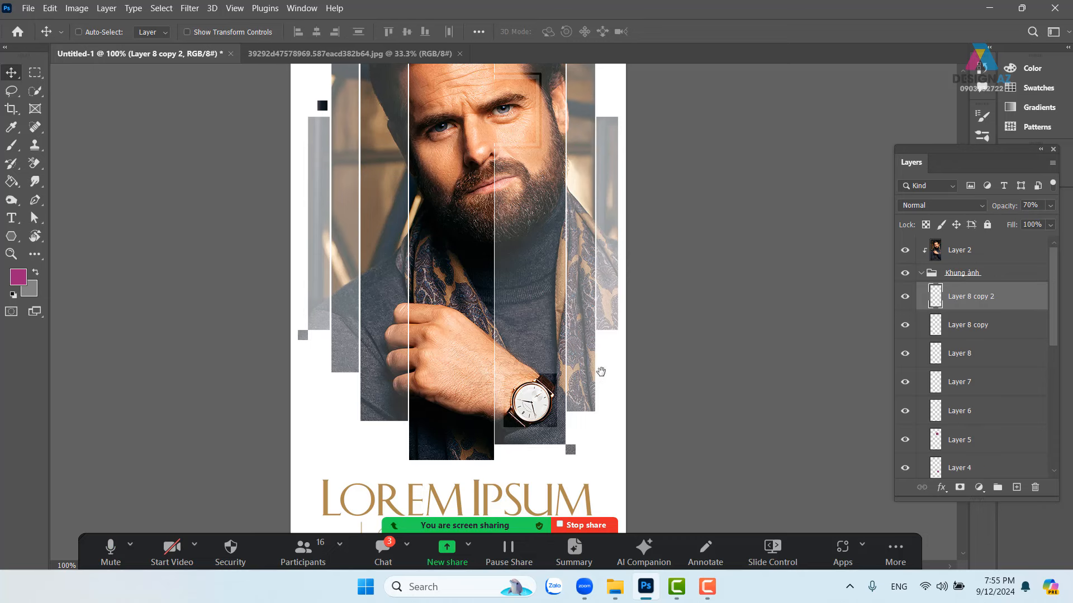
left_click_drag(599, 372, 544, 425)
Duplicate the small square above the outermost right bar and set this copy's opacity to 30%.
left_click_drag(523, 496, 559, 155)
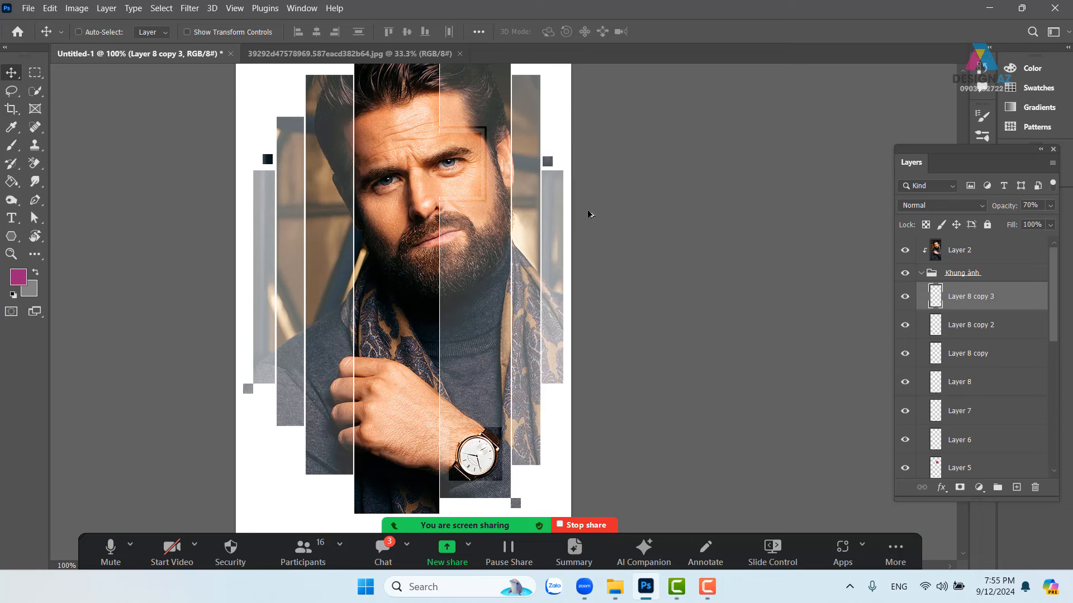
key("Page_Down")
left_click_drag(531, 239, 544, 404)
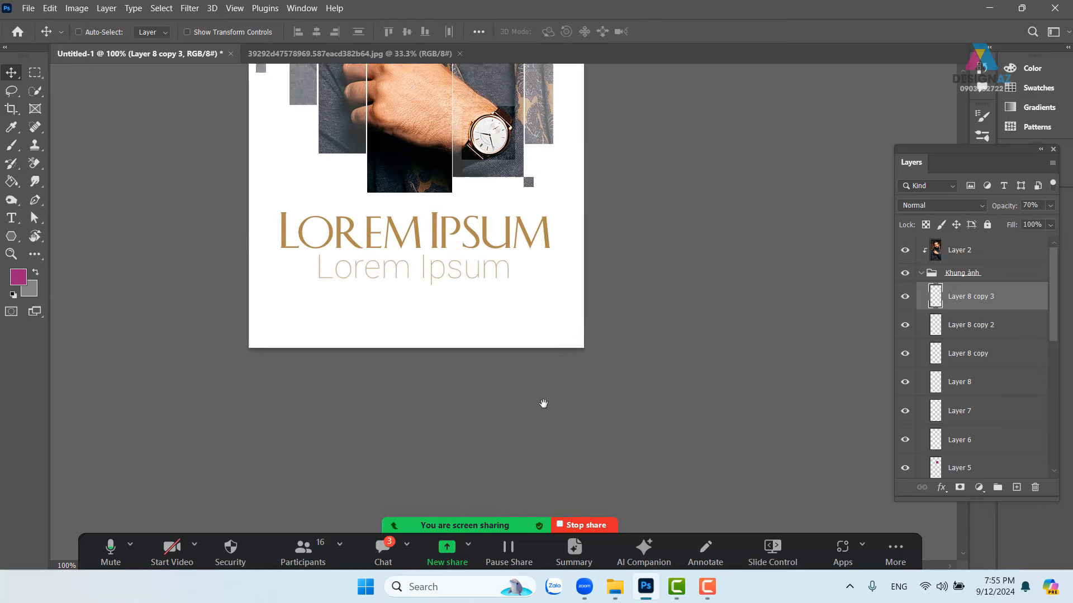
left_click_drag(559, 114, 509, 387)
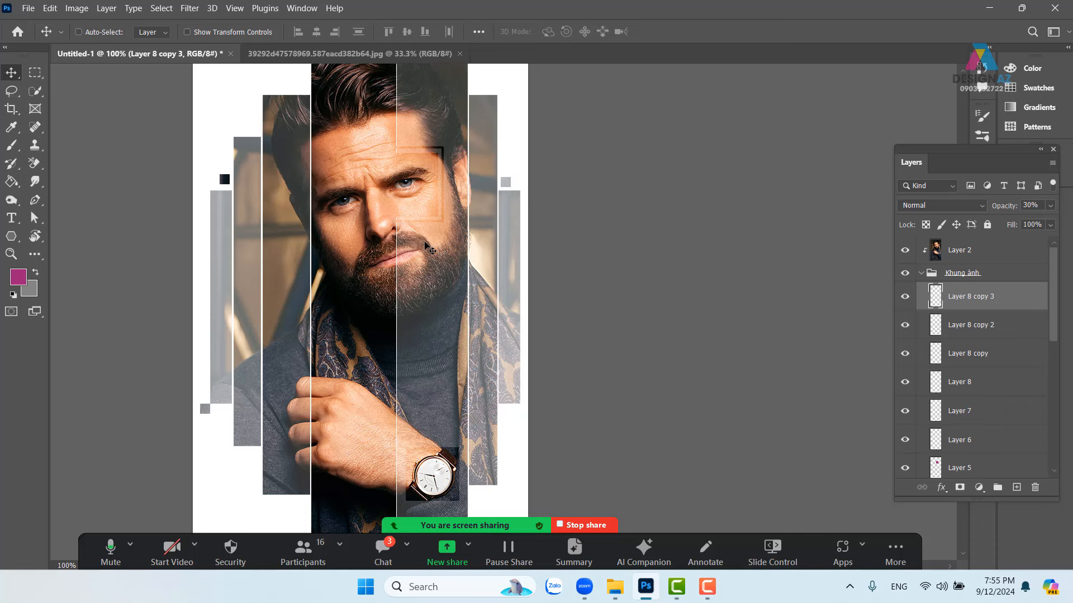
Make a thin vertical filled strip on a new layer in the group, from the canvas's upper edge down to the bar left of centre.
key("ctrl+minus")
scroll(433, 248, "down", 1)
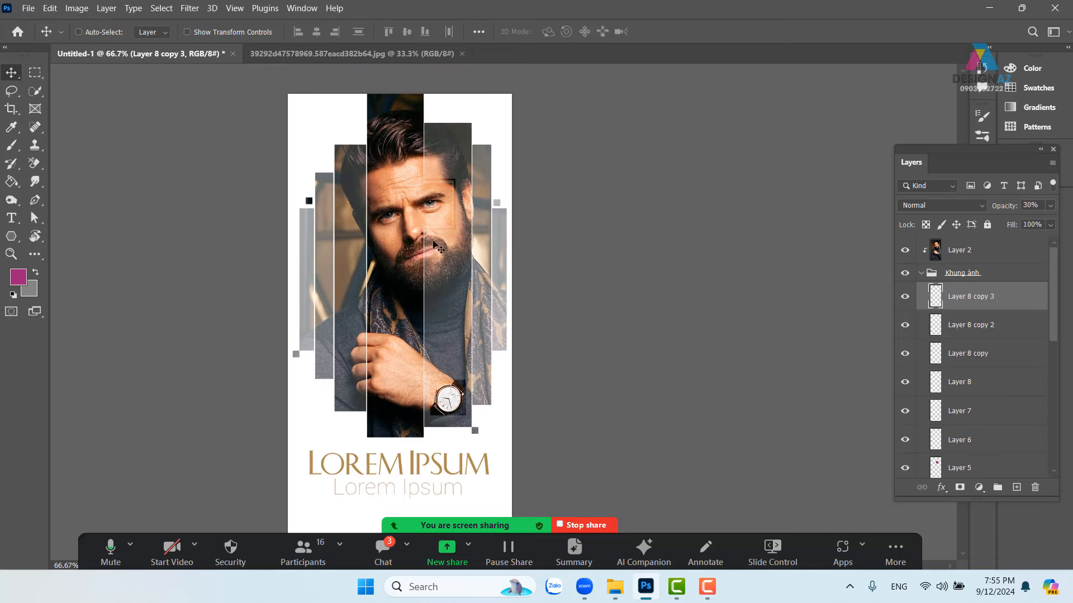
key("ctrl+plus")
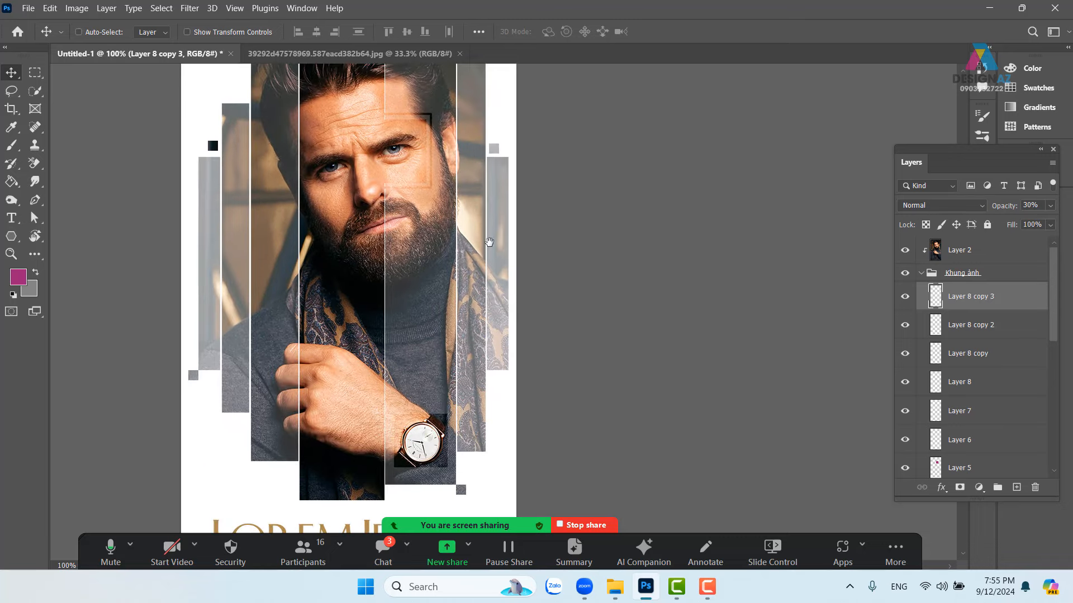
scroll(486, 298, "up", 1)
scroll(240, 326, "up", 2)
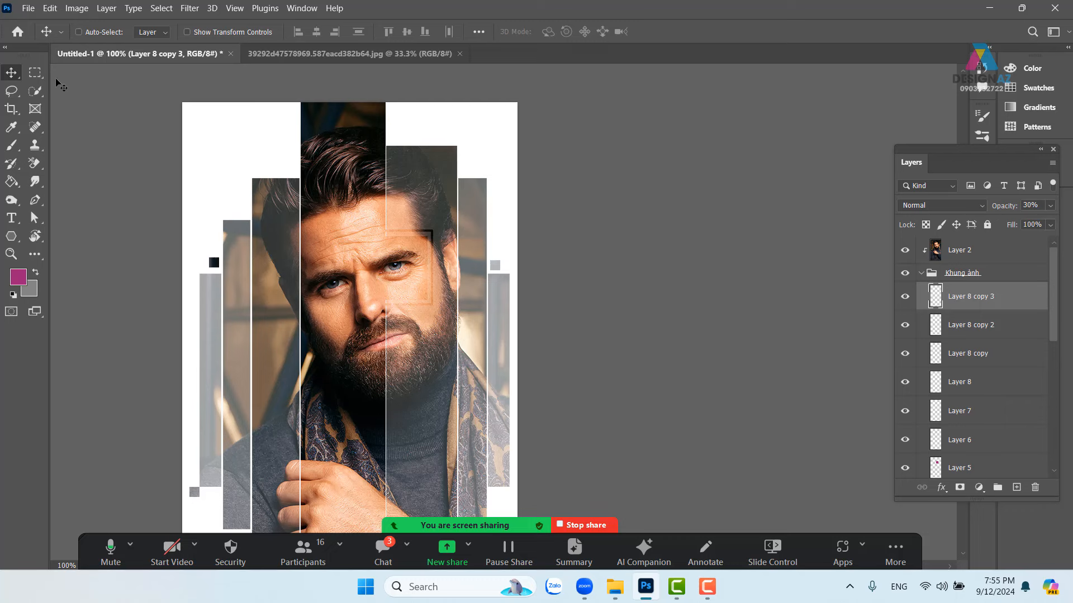
left_click(35, 73)
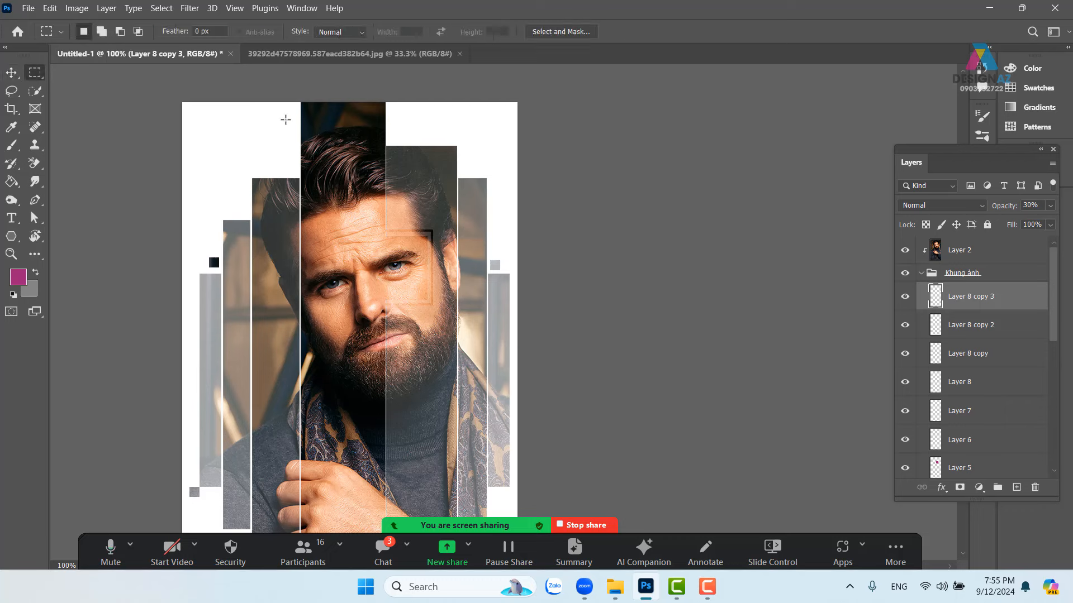
left_click_drag(266, 100, 263, 180)
left_click(1016, 487)
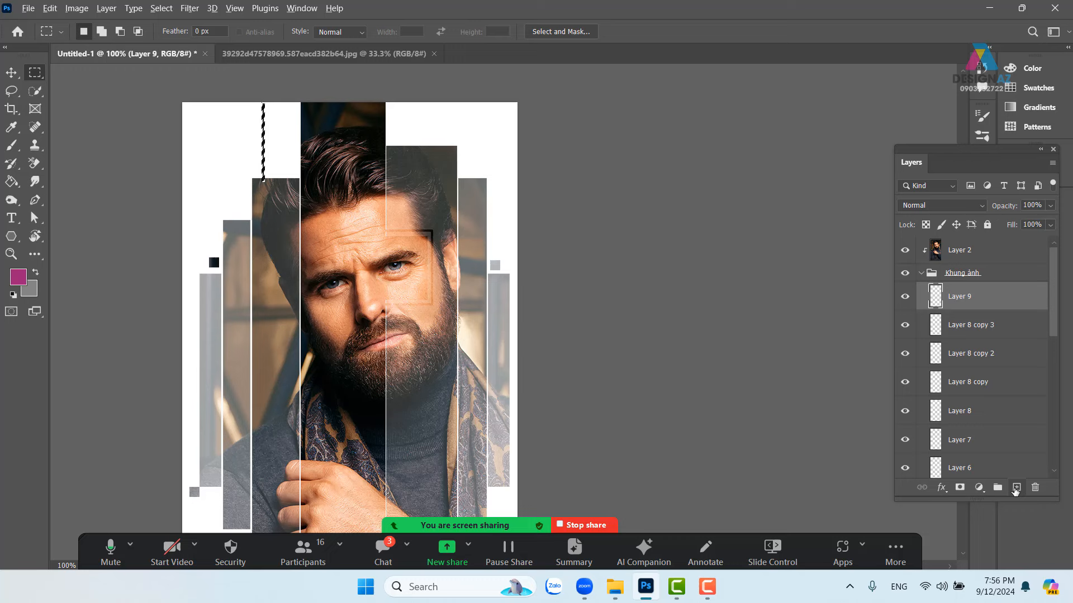
key("ctrl+d")
Duplicate the thin strip five times side by side, filling the space above the bar left of centre.
key("v")
left_click_drag(266, 164, 300, 171)
left_click_drag(371, 238, 404, 219)
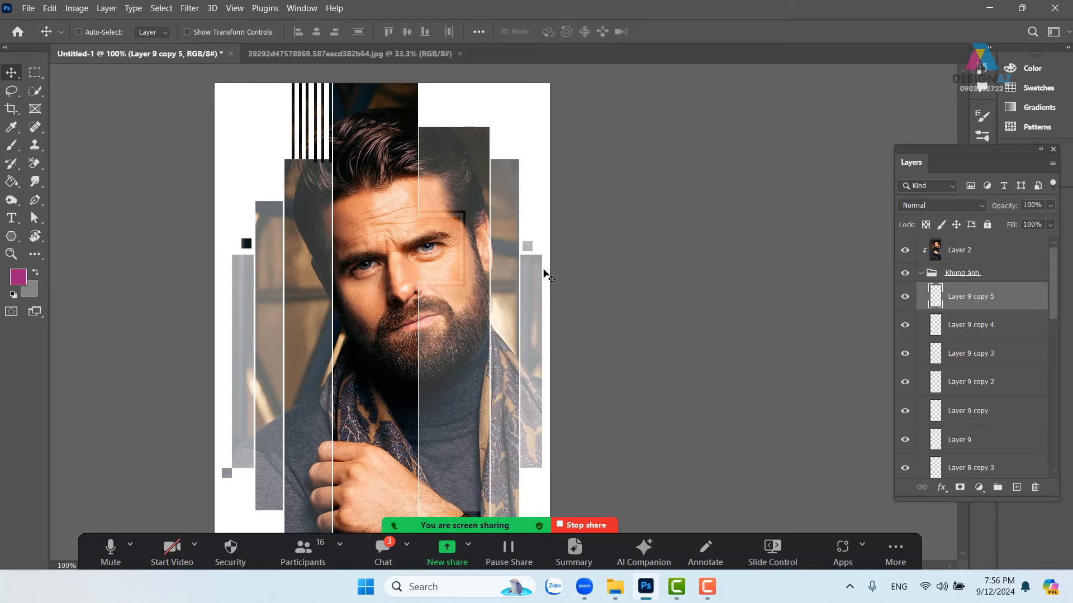
Adjust the positions of the individual thin strips so they are evenly spaced and end at the bar's upper edge.
key("ctrl+plus")
key("ctrl+plus")
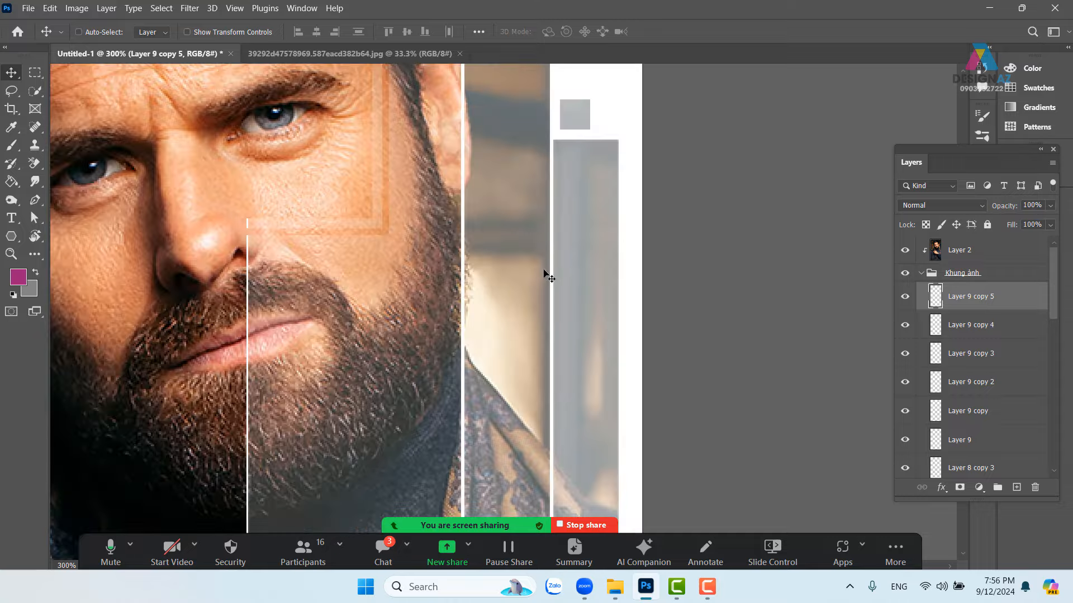
left_click_drag(379, 187, 676, 381)
left_click_drag(325, 189, 495, 468)
left_click_drag(486, 335, 485, 321)
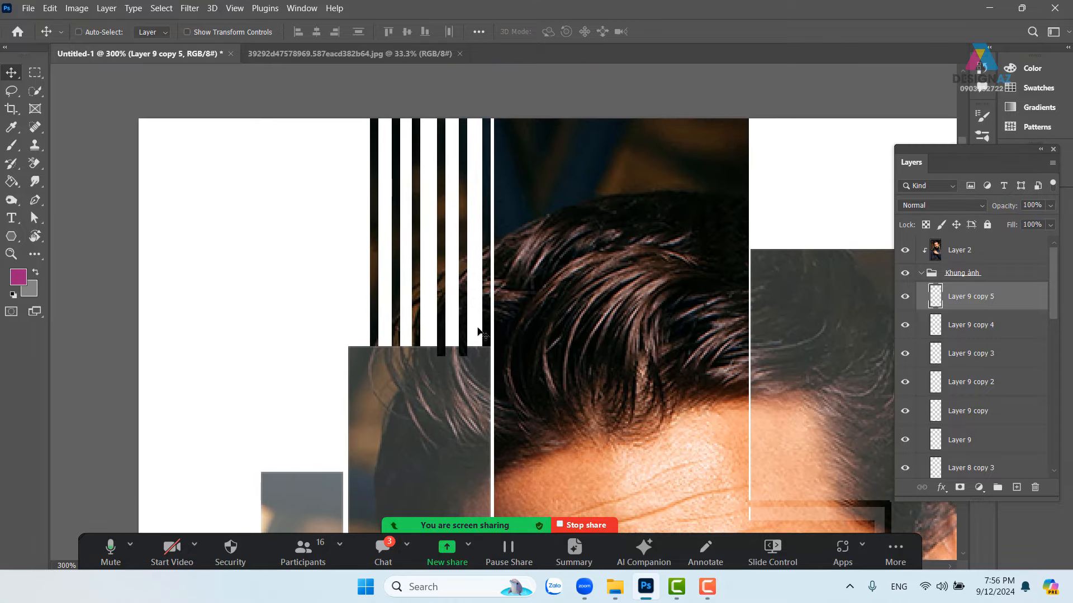
right_click(476, 307)
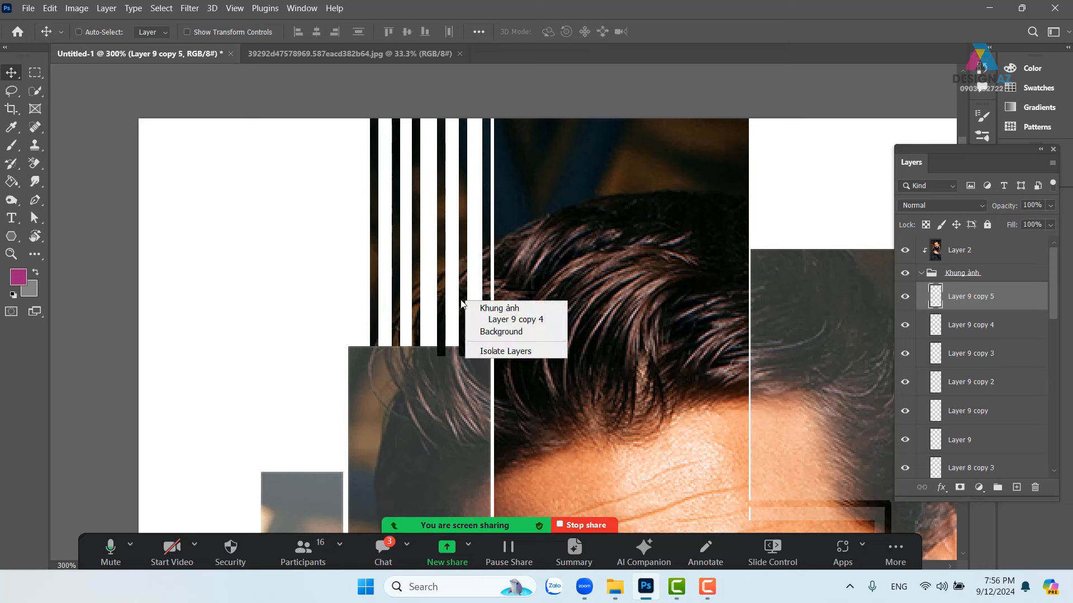
left_click(475, 319)
left_click_drag(467, 306, 395, 327)
left_click(377, 318, "ctrl")
key("ctrl+minus")
key("ctrl+minus")
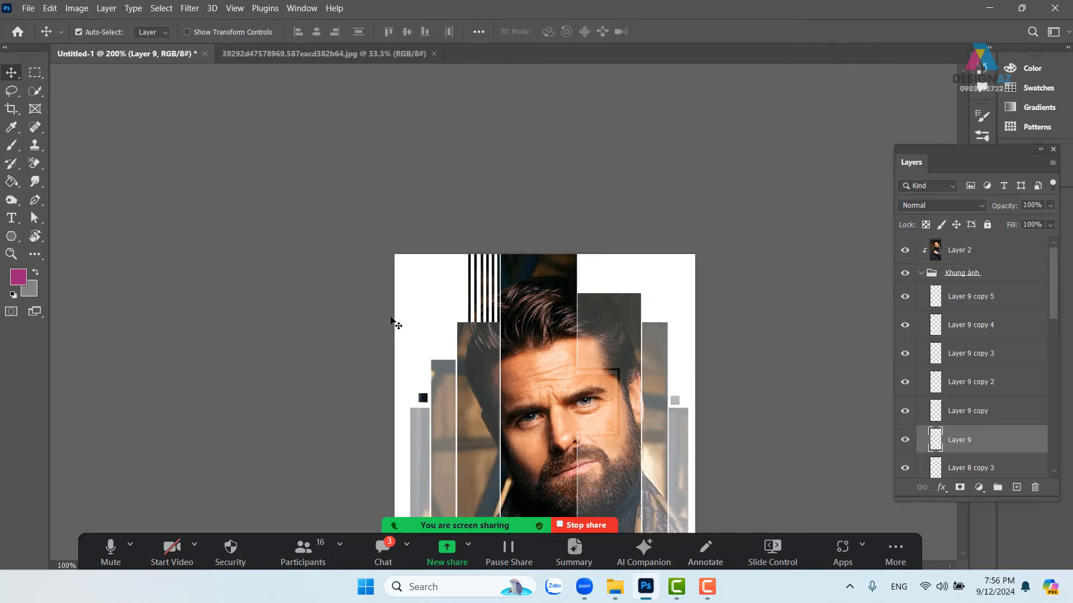
Delete the Khung ảnh group with all its mask shapes, keeping the portrait and the text layers.
key("ctrl+minus")
key("ctrl+minus")
left_click_drag(682, 391, 623, 250)
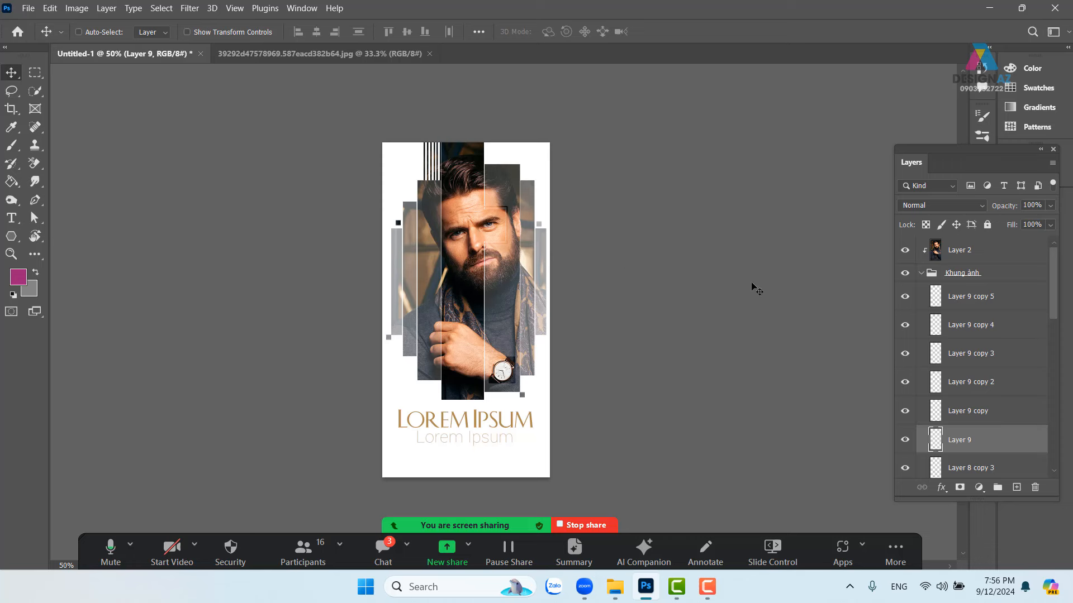
left_click(978, 277)
key("Delete")
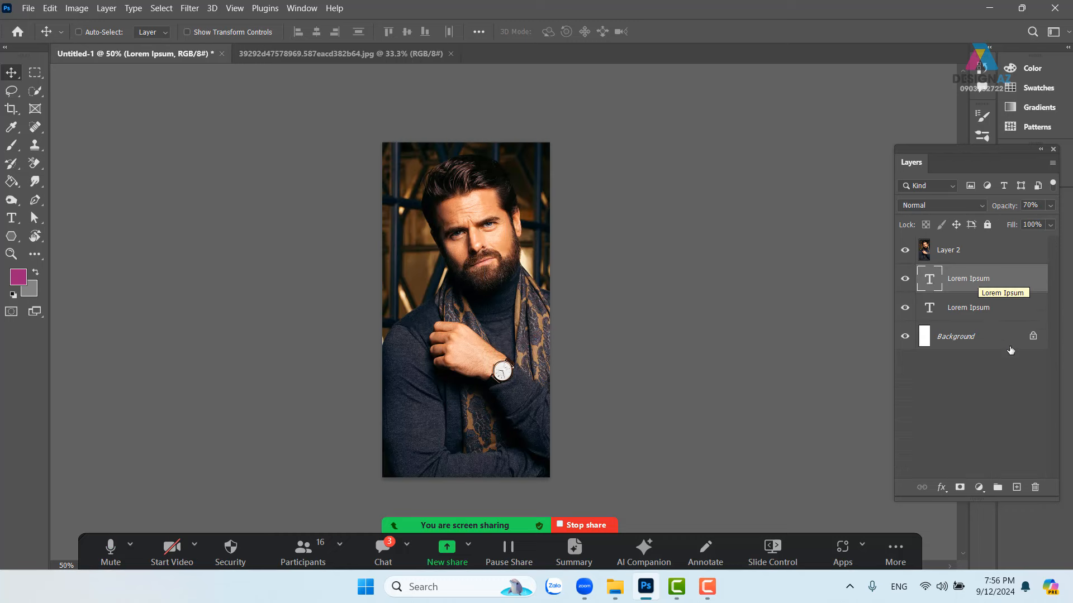
Fill a tall central rectangle with magenta on a new layer above the portrait, from the canvas's upper edge to below the watch.
key("ctrl+plus")
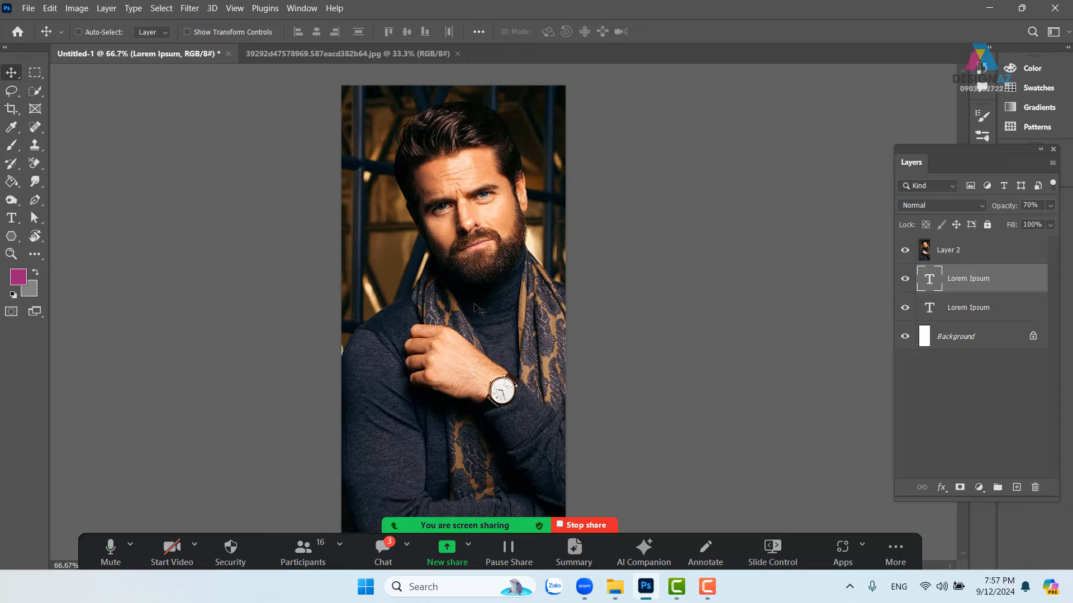
left_click_drag(460, 267, 435, 240)
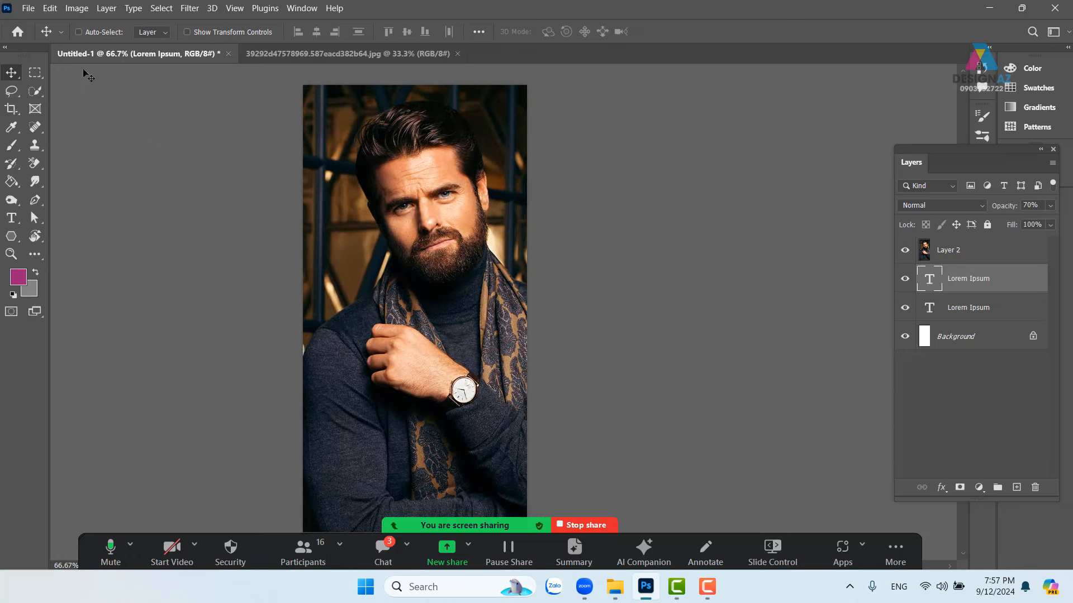
key("m")
left_click_drag(342, 84, 484, 419)
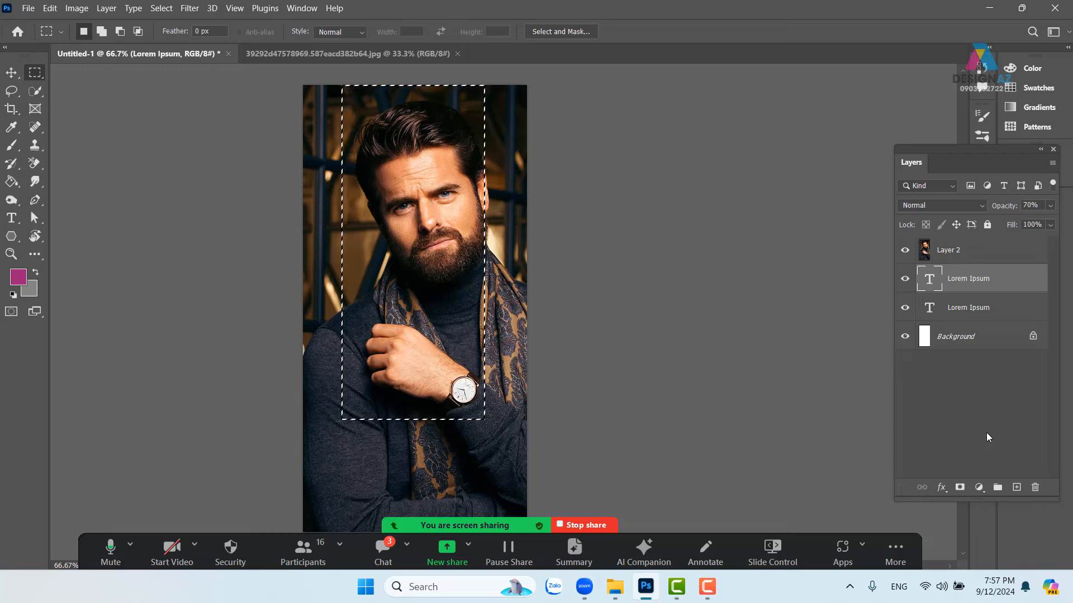
left_click(1016, 487)
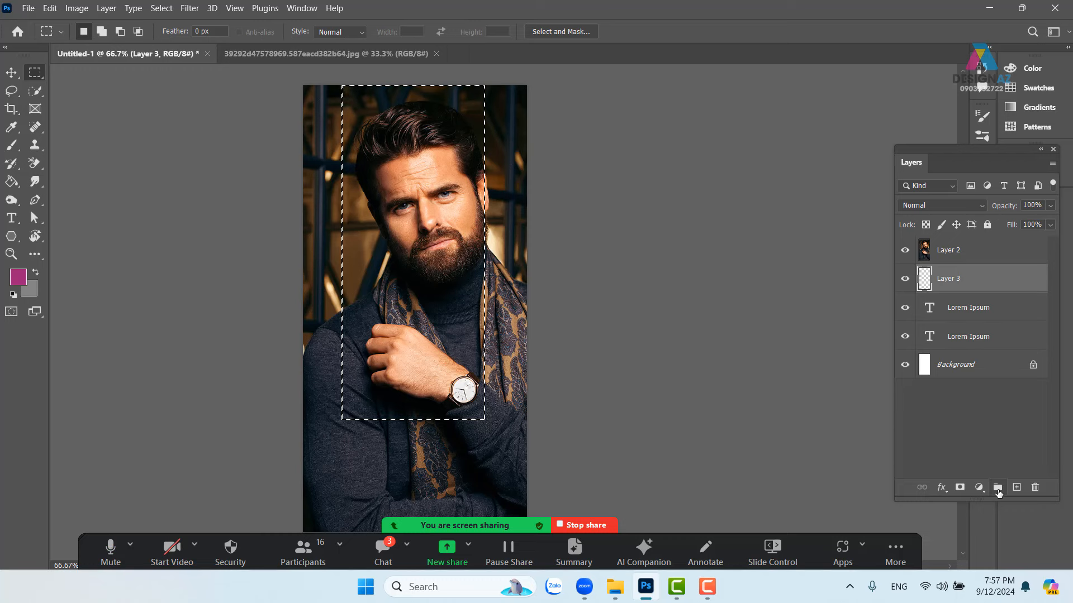
key("alt+BackSpace")
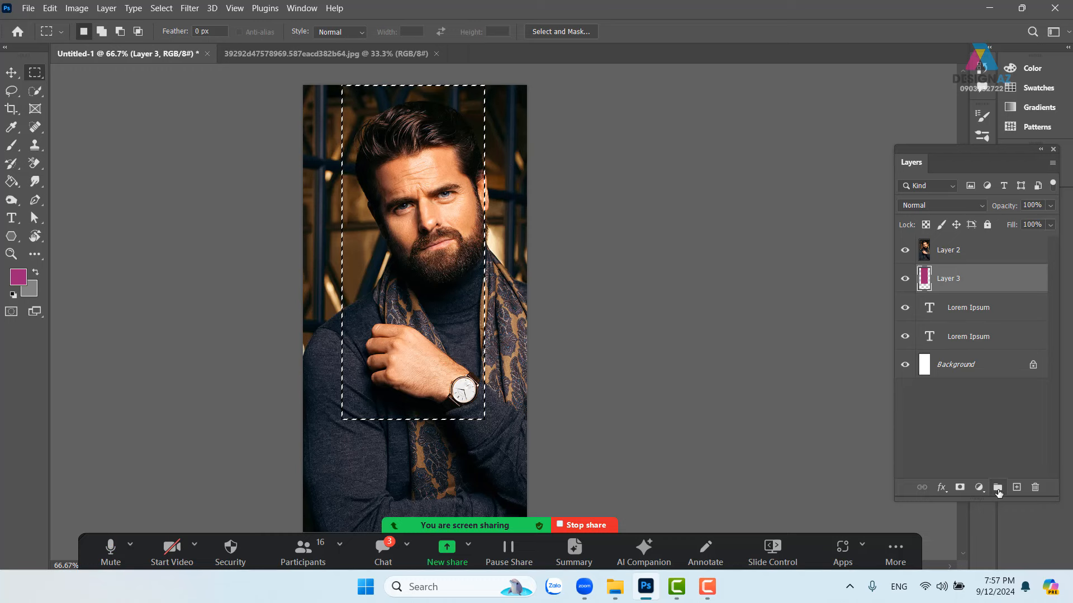
key("ctrl+bracketright")
key("v")
key("ctrl+d")
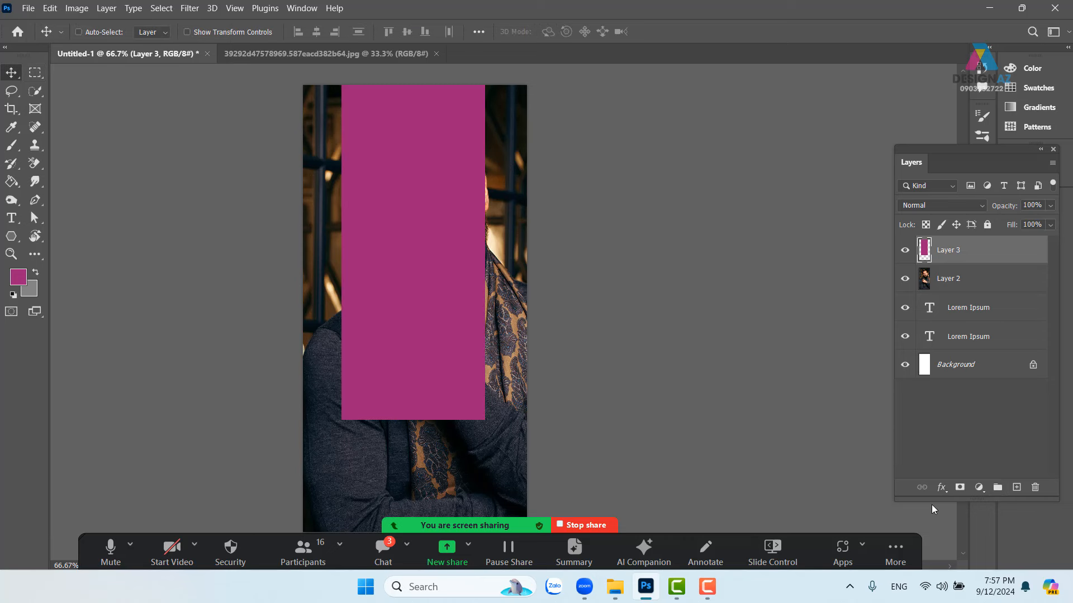
Set the tall magenta rectangle to 60% opacity and skew its left side down by about -14° to slant the lower edge.
key("5")
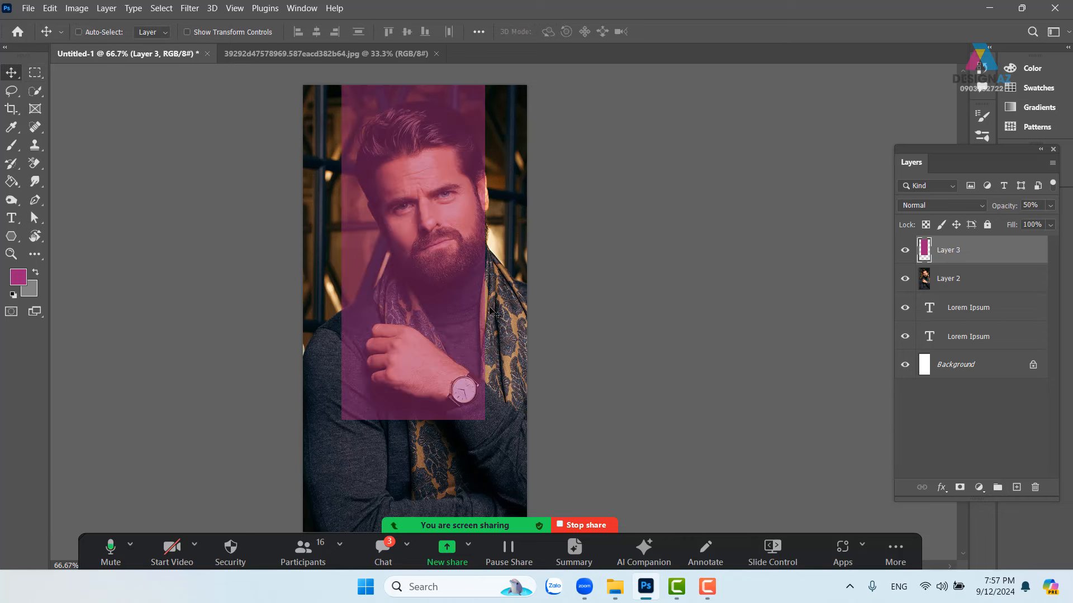
key("6")
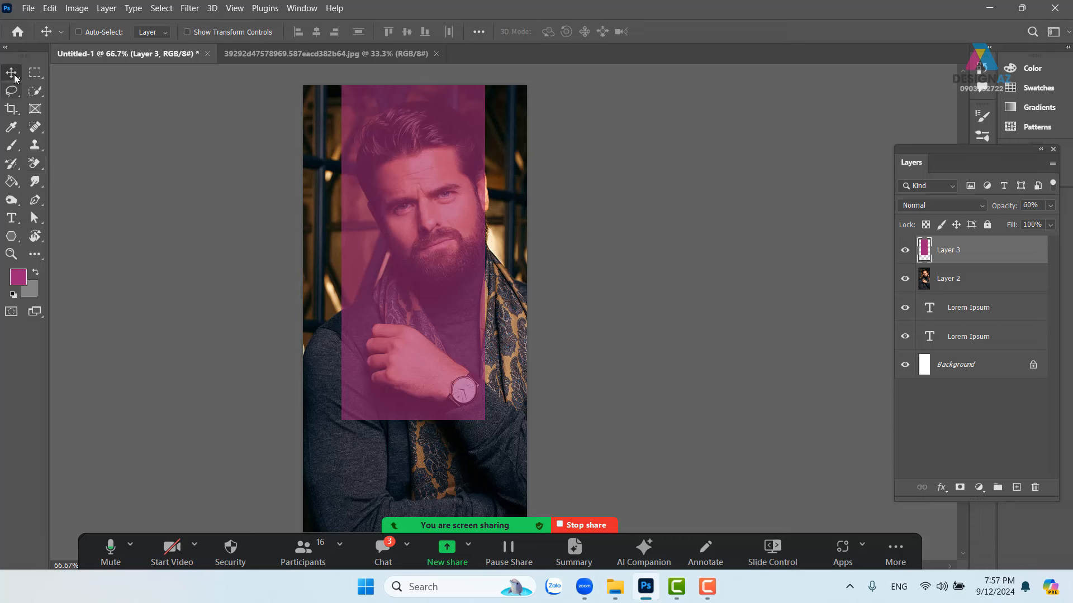
key("ctrl+t")
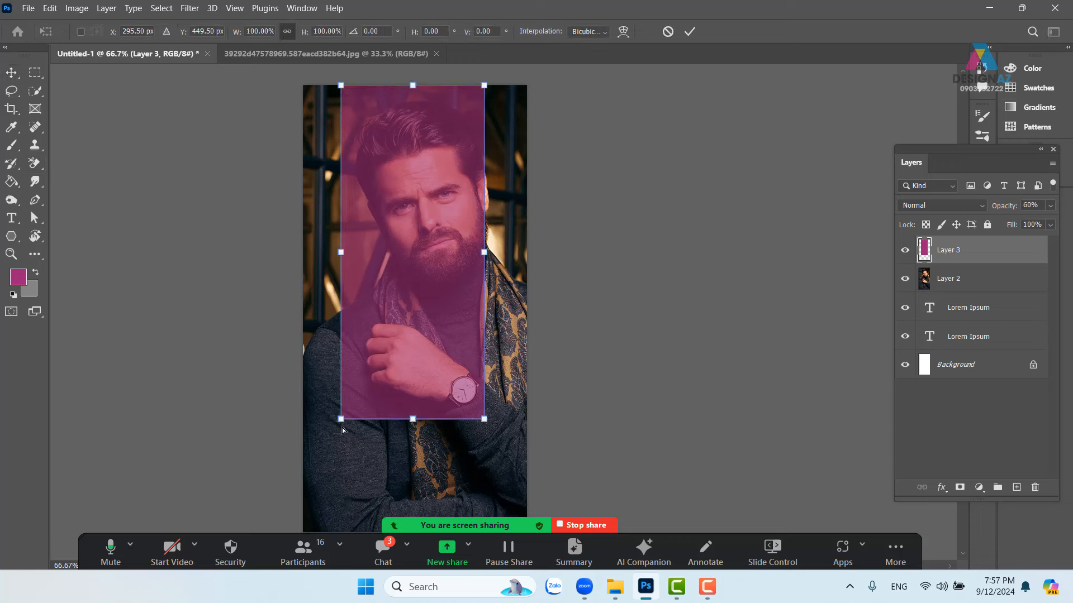
left_click_drag(343, 430, 339, 460)
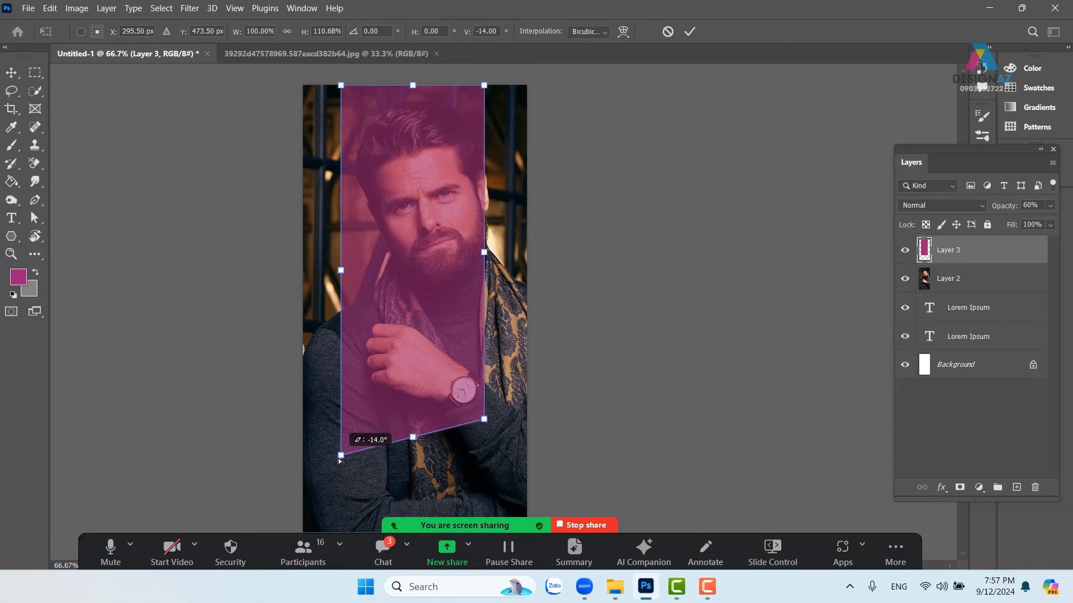
key("Return")
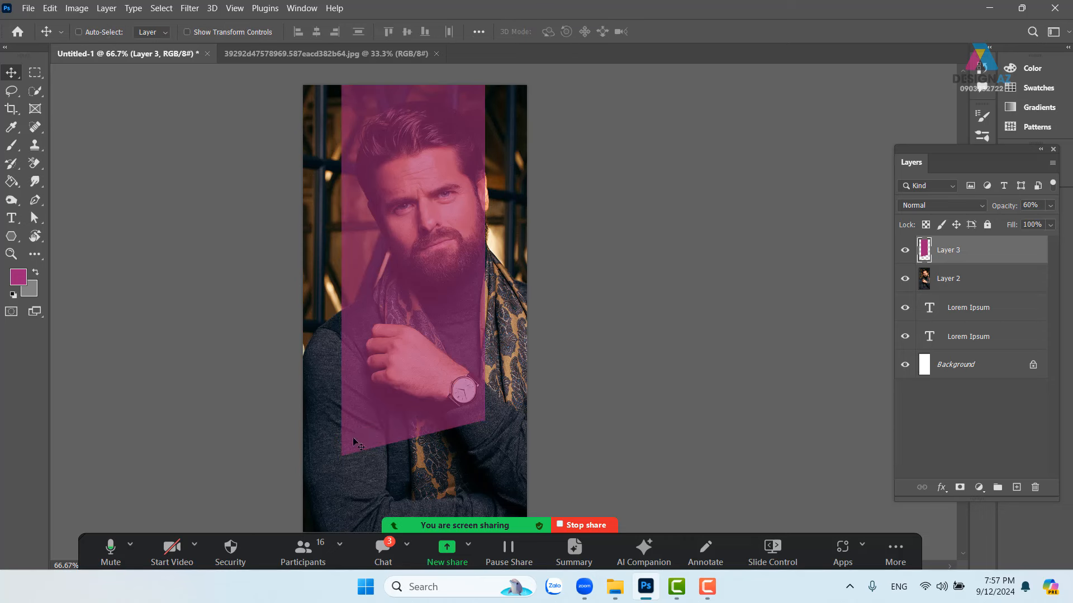
Fill a narrower upright rectangle with magenta on a new layer, overlapping the right edge of the large shape beside the face.
left_click_drag(397, 304, 398, 313)
key("ctrl+plus")
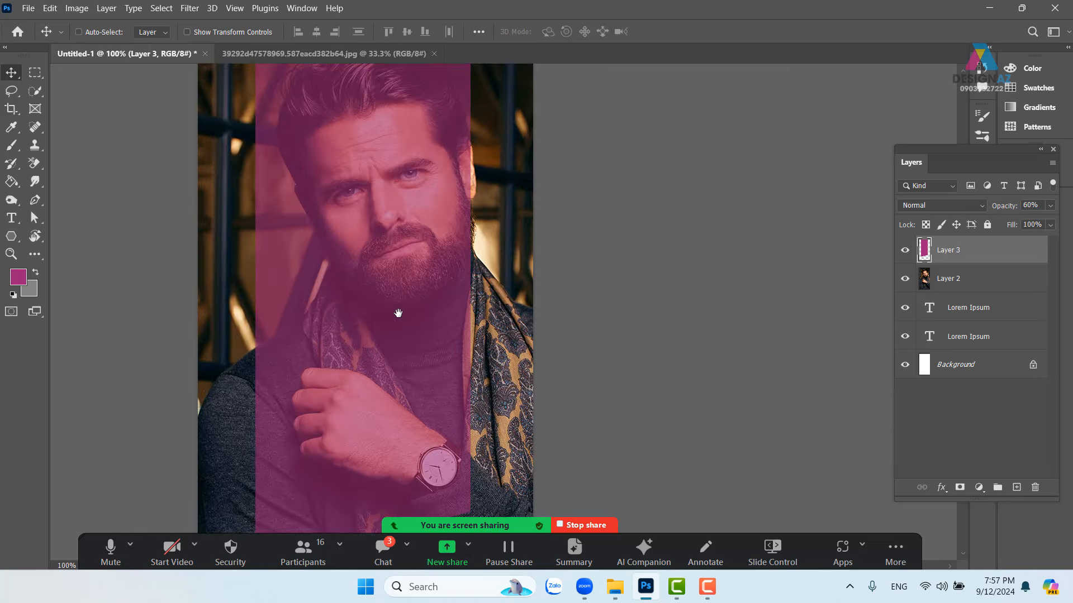
left_click_drag(446, 205, 383, 166)
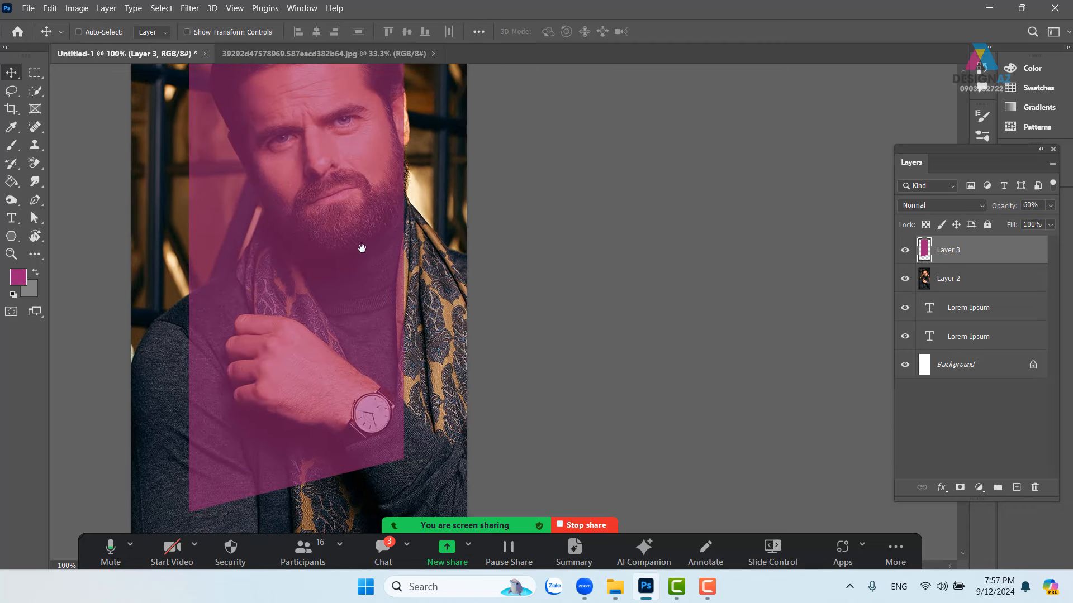
left_click(42, 77)
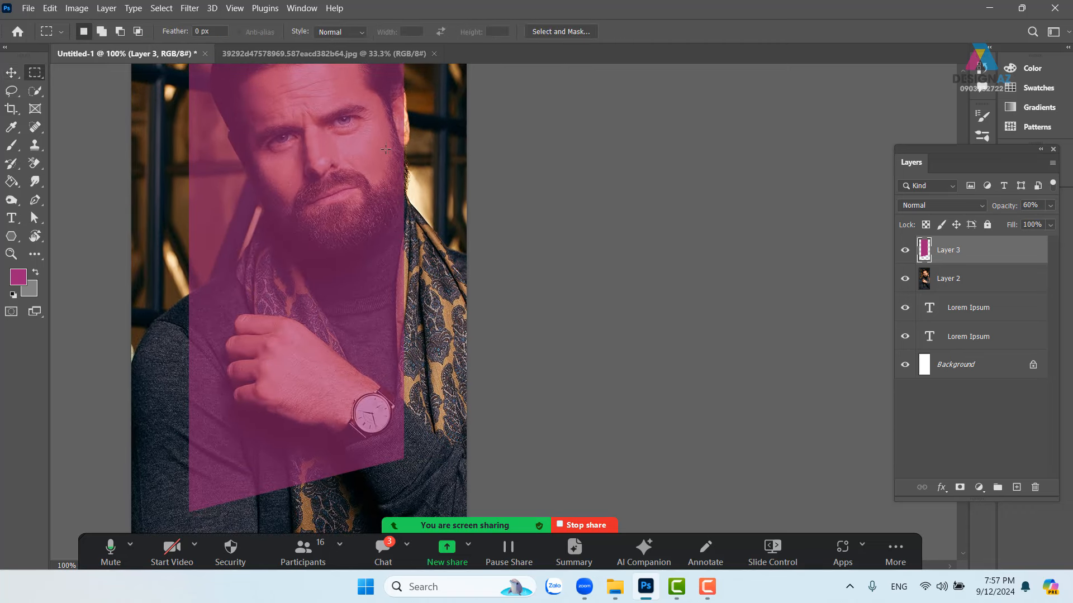
left_click_drag(327, 103, 442, 355)
left_click_drag(408, 274, 389, 338)
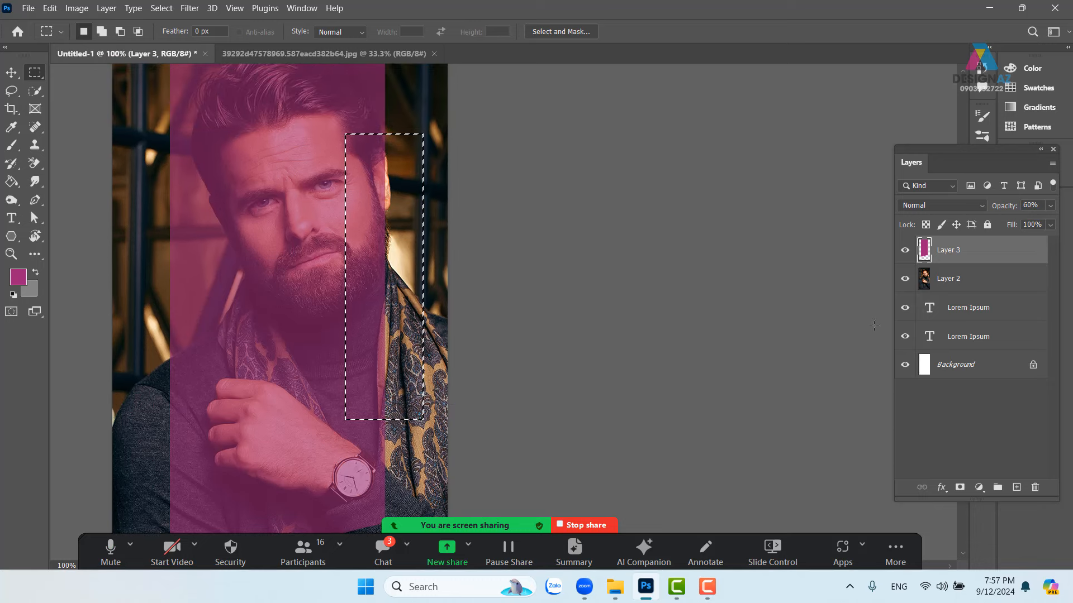
left_click(1017, 488)
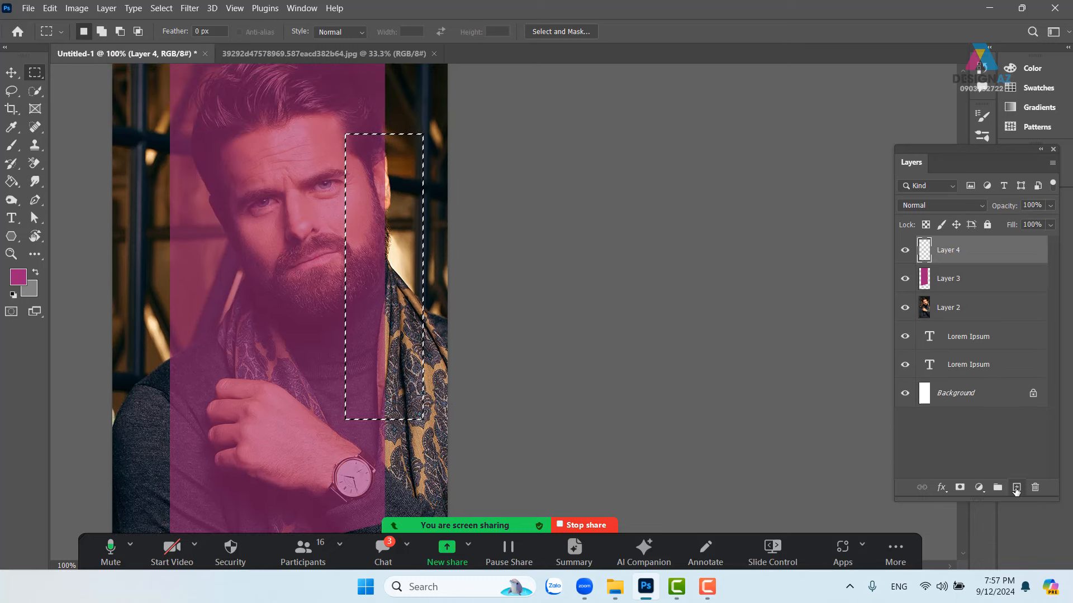
key("alt+BackSpace")
key("v")
key("ctrl+d")
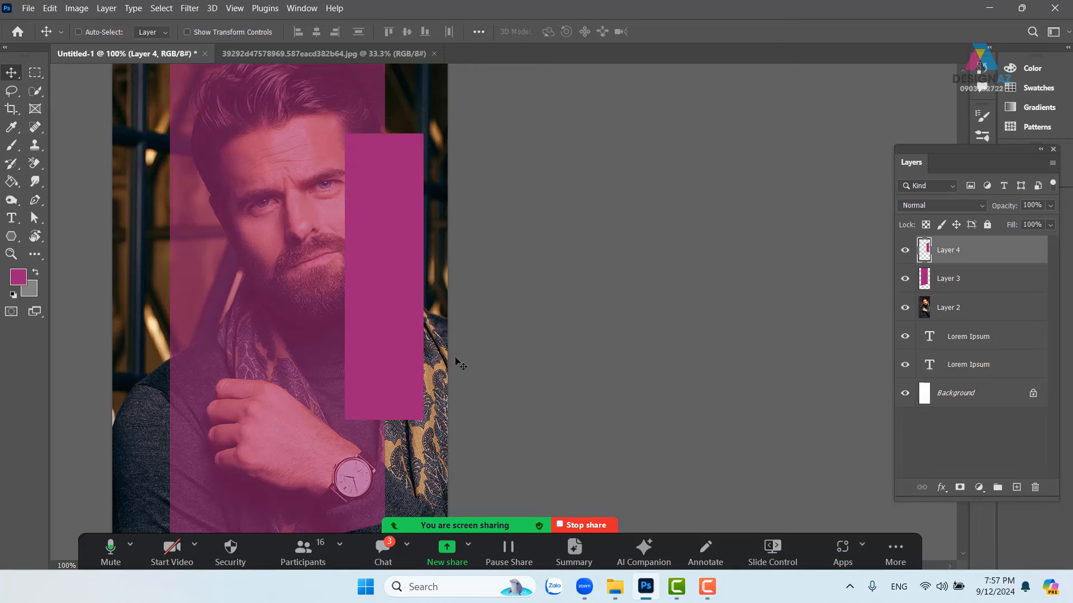
Skew the narrow magenta rectangle vertically so its upper and lower edges slant upward to the right, matching the large shape.
left_click_drag(400, 333, 436, 288)
key("ctrl+t")
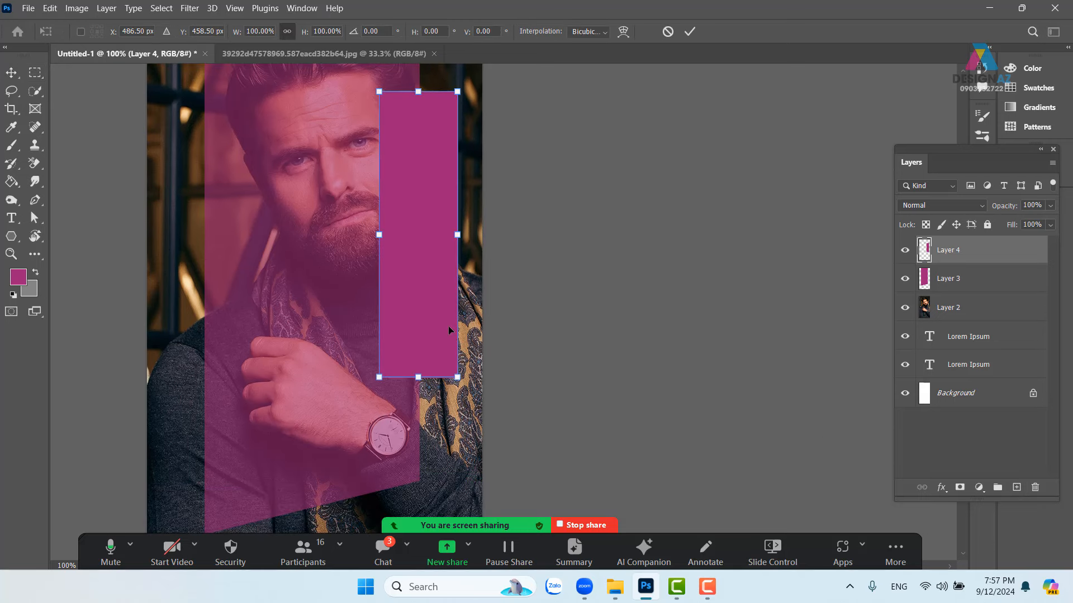
left_click_drag(380, 240, 426, 251)
key("Return")
left_click_drag(424, 252, 496, 290)
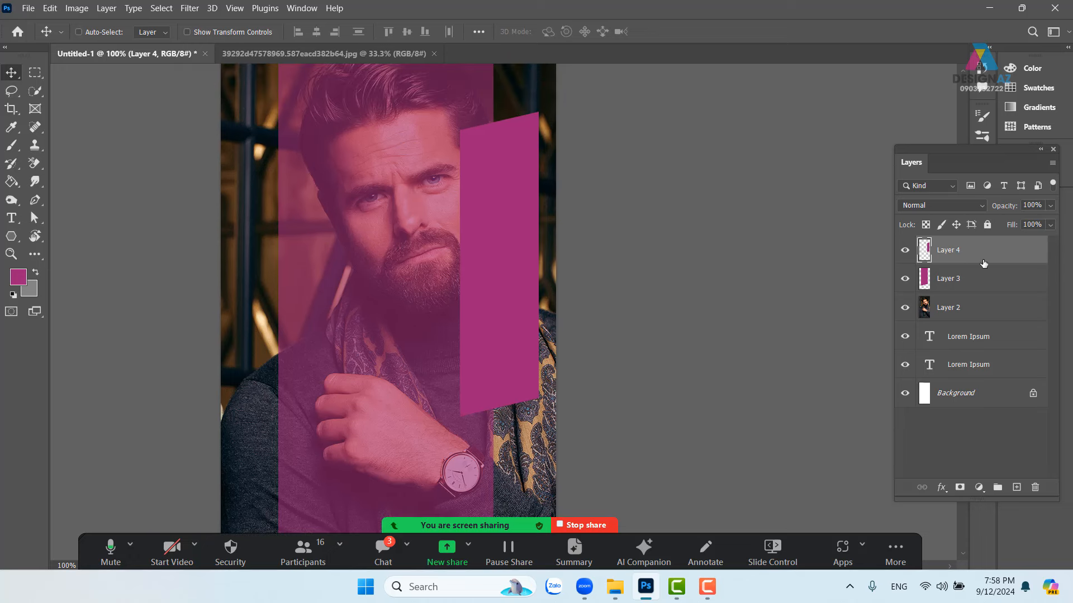
Load the narrow slanted shape's outline as a selection and expand it slightly beyond the shape's edges.
left_click(926, 260, "ctrl")
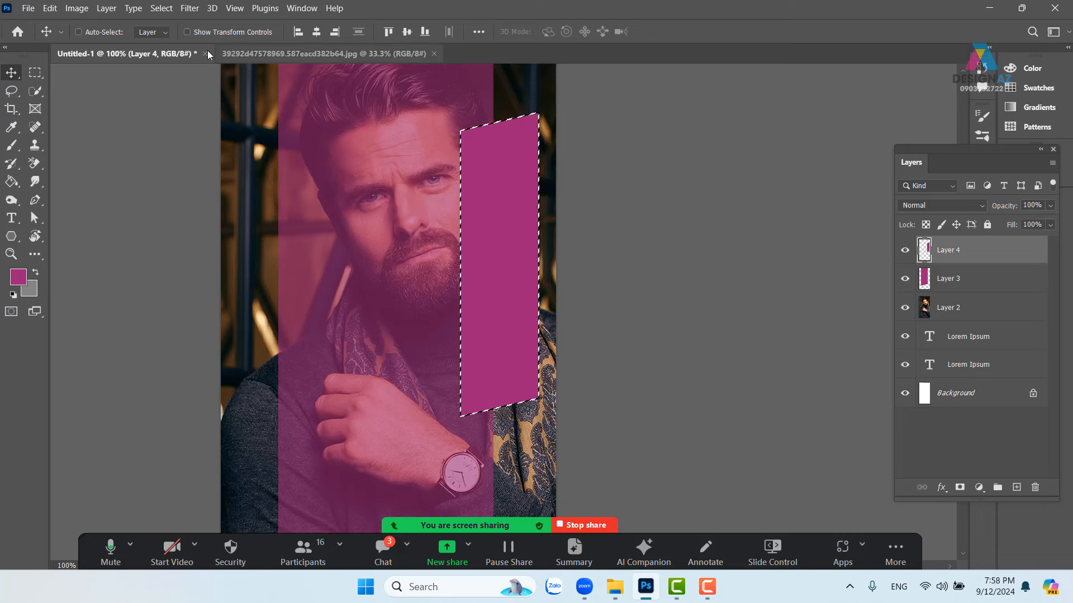
left_click(167, 9)
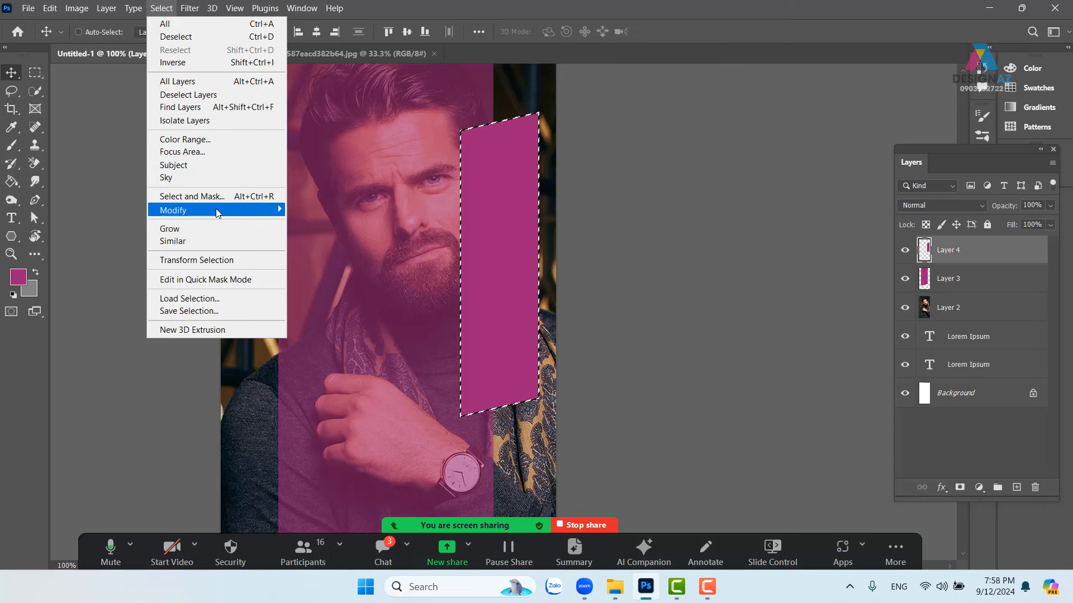
mouse_move(216, 209)
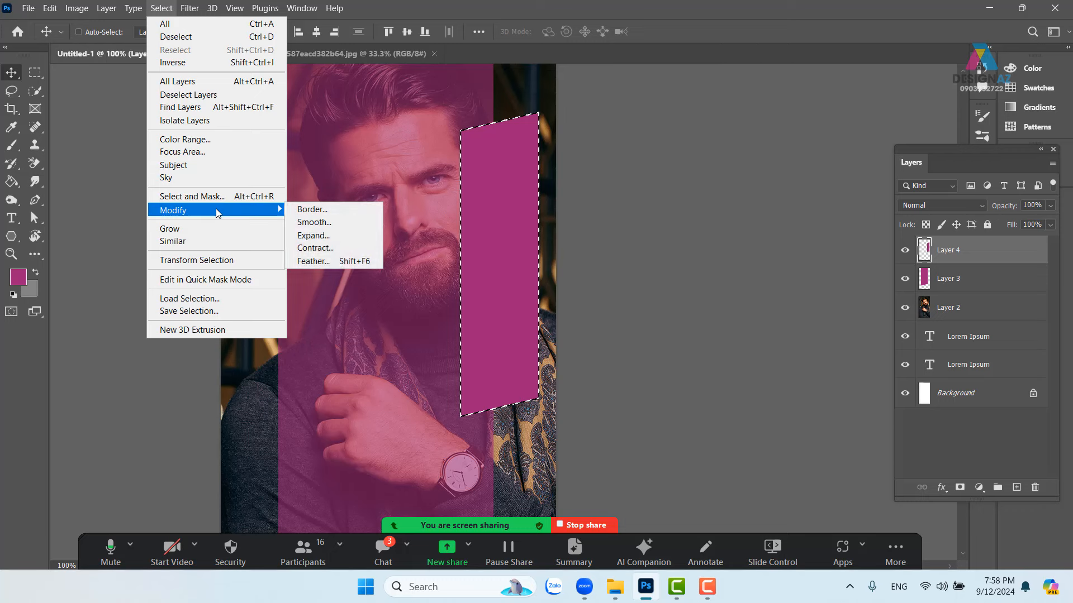
left_click(337, 241)
key("Return")
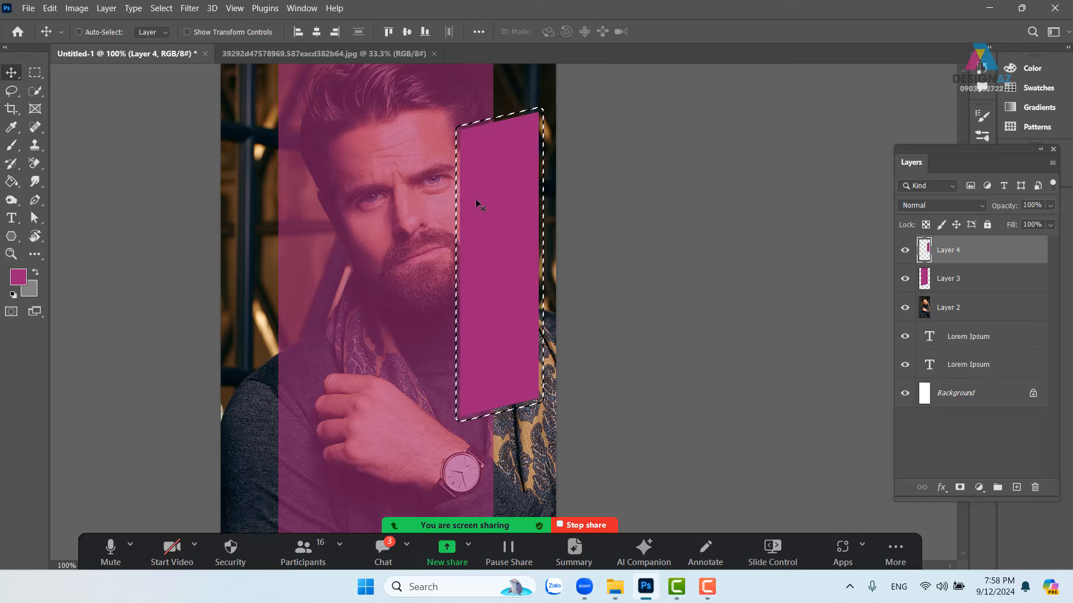
Cut the expanded selection out of the large slanted magenta shape to leave a gap around the narrow panel, and deselect.
right_click(383, 219)
left_click(385, 228)
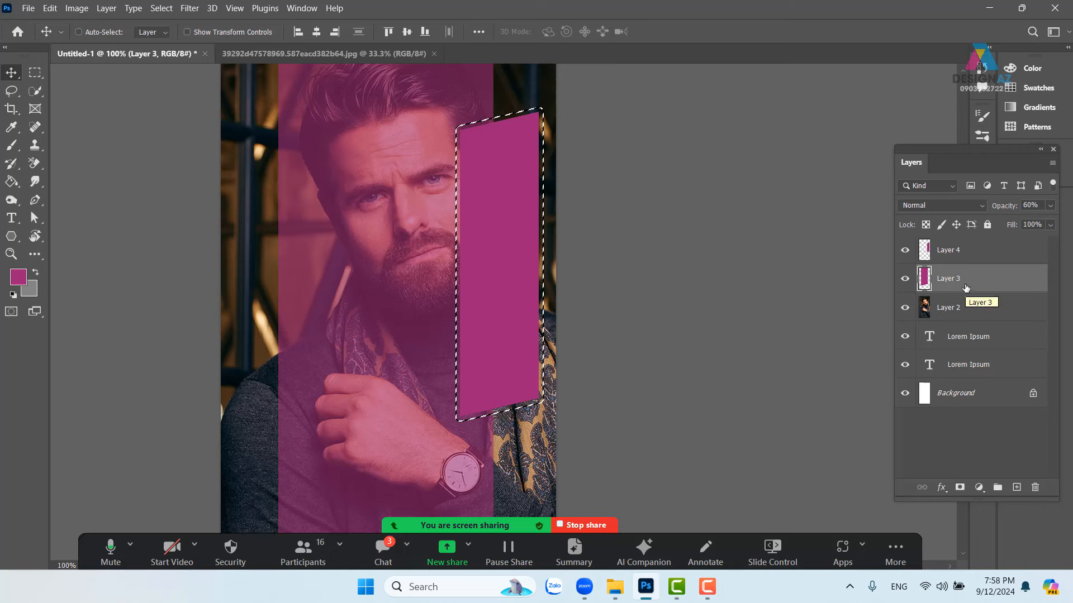
key("ctrl+d")
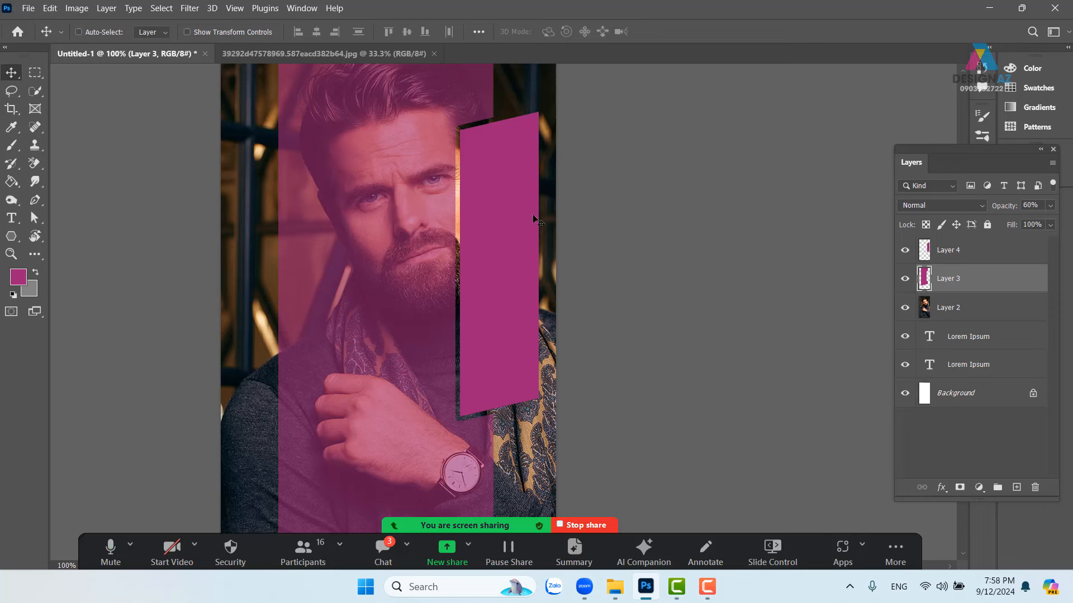
Duplicate the narrow slanted panel onto the large shape's lower left edge and scale the copy down to about 70%.
right_click(499, 204)
left_click(510, 208)
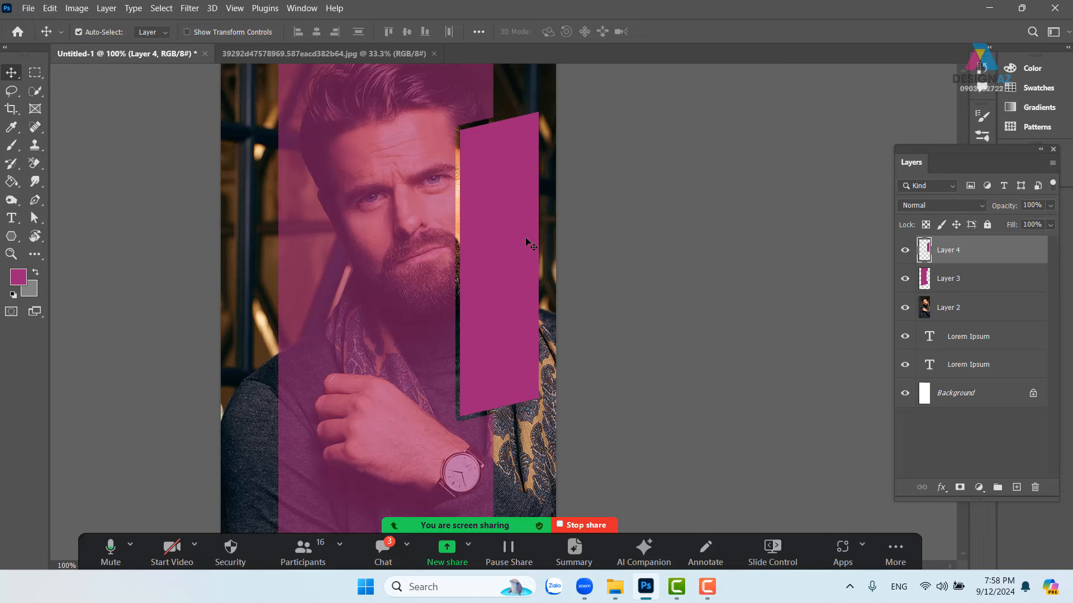
key("ctrl+minus")
scroll(478, 258, "down", 1)
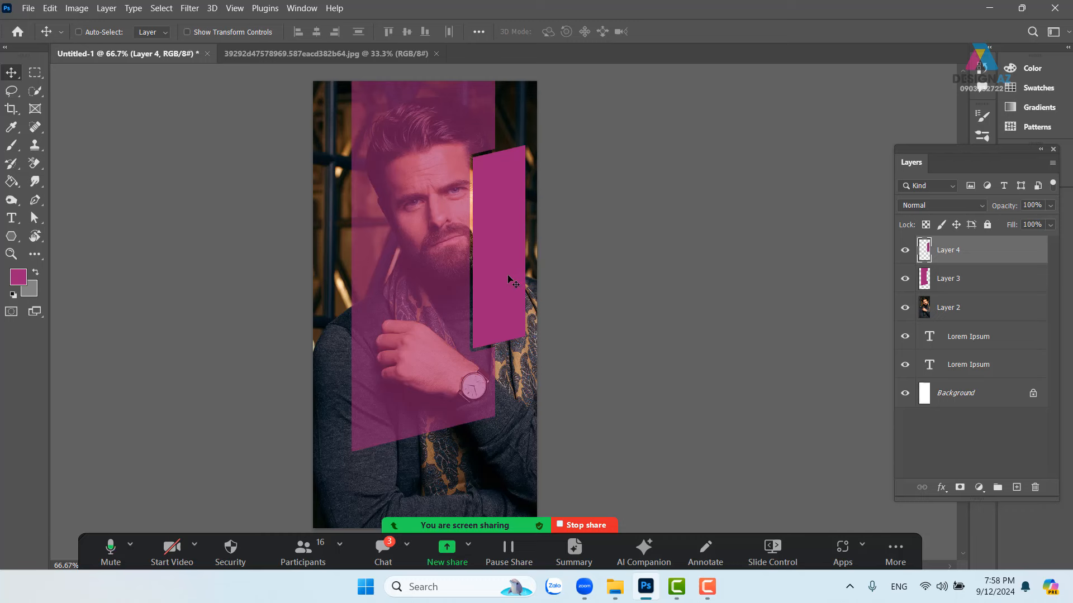
left_click_drag(509, 277, 361, 361)
key("ctrl+t")
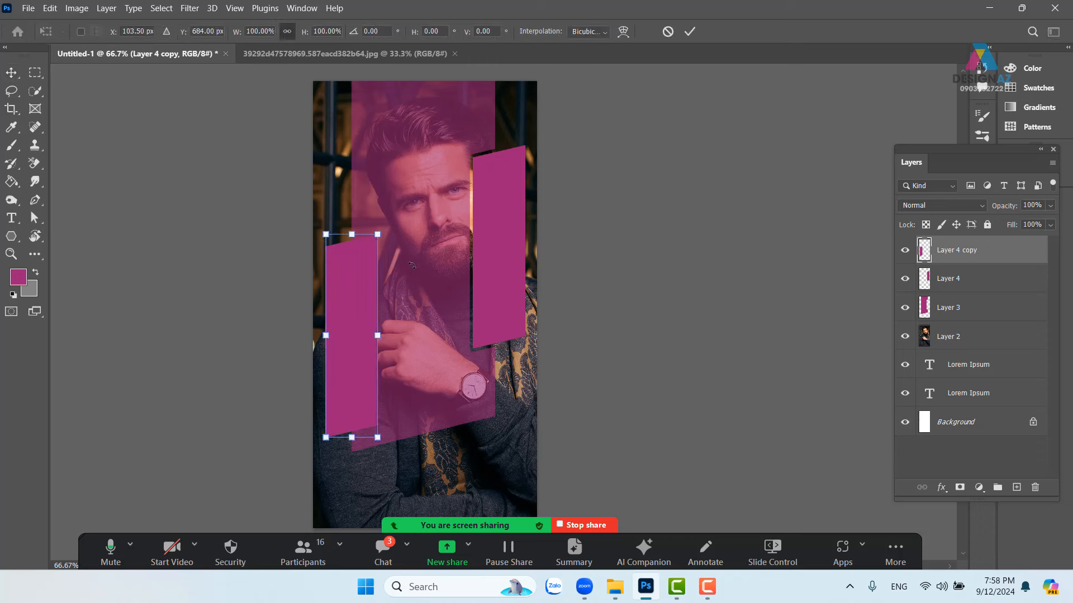
left_click_drag(378, 234, 362, 295)
mouse_move(344, 380)
left_mouse_down()
mouse_move(345, 390)
mouse_move(353, 368)
left_mouse_up()
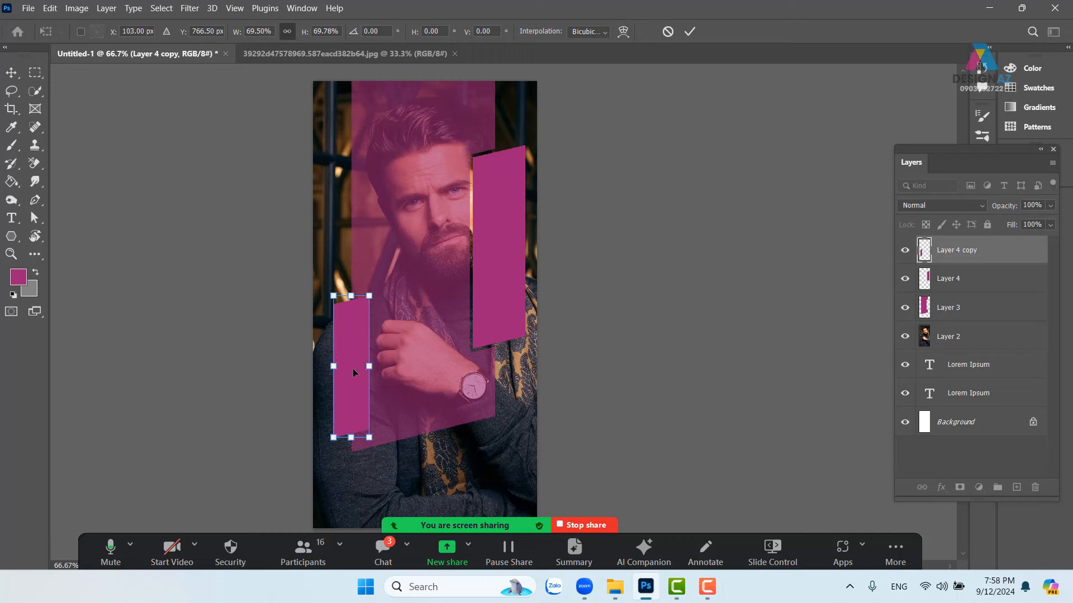
key("Return")
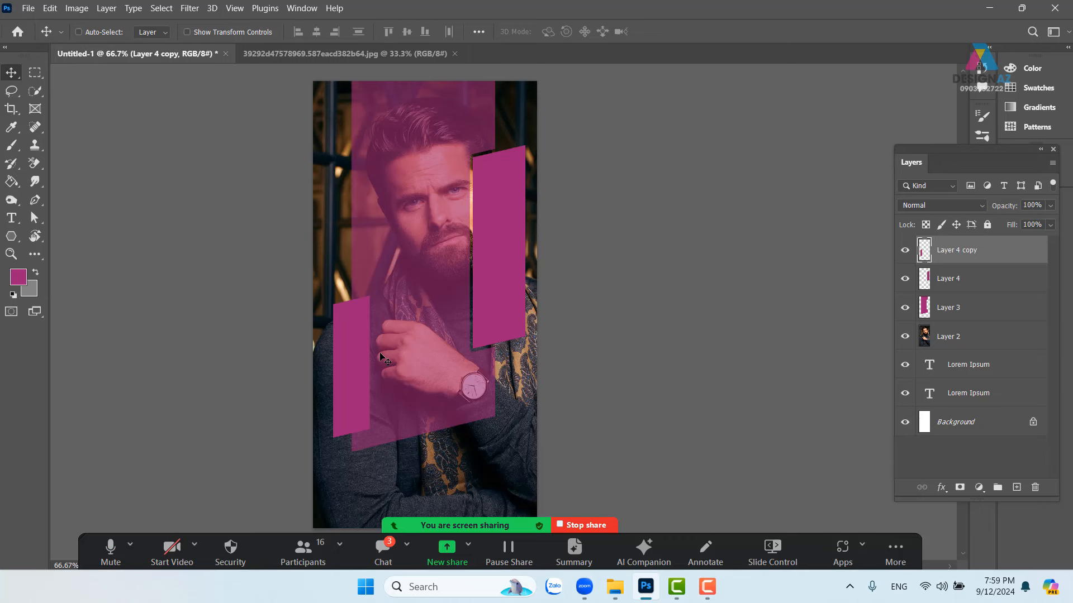
Load the small left panel's outline as a selection and expand it by 8 pixels.
key("ctrl+plus")
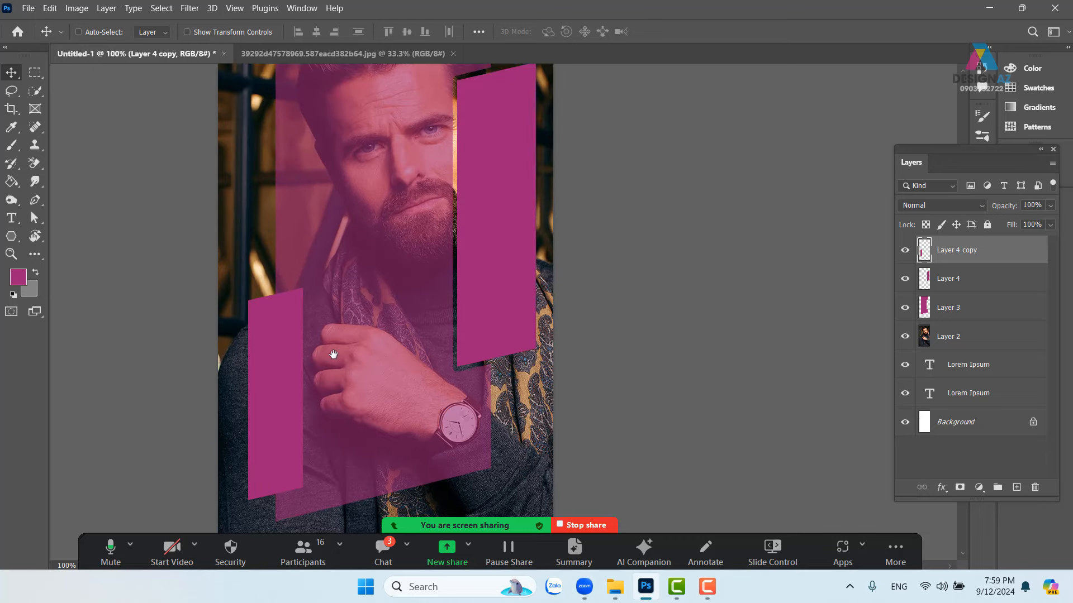
left_click_drag(333, 354, 373, 338)
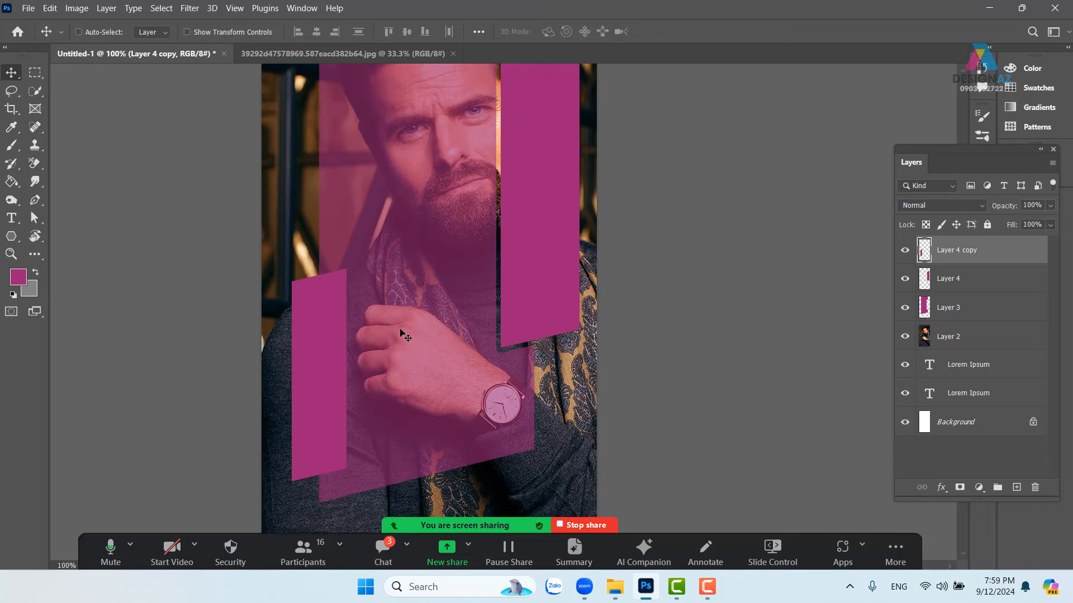
left_click(924, 250, "ctrl")
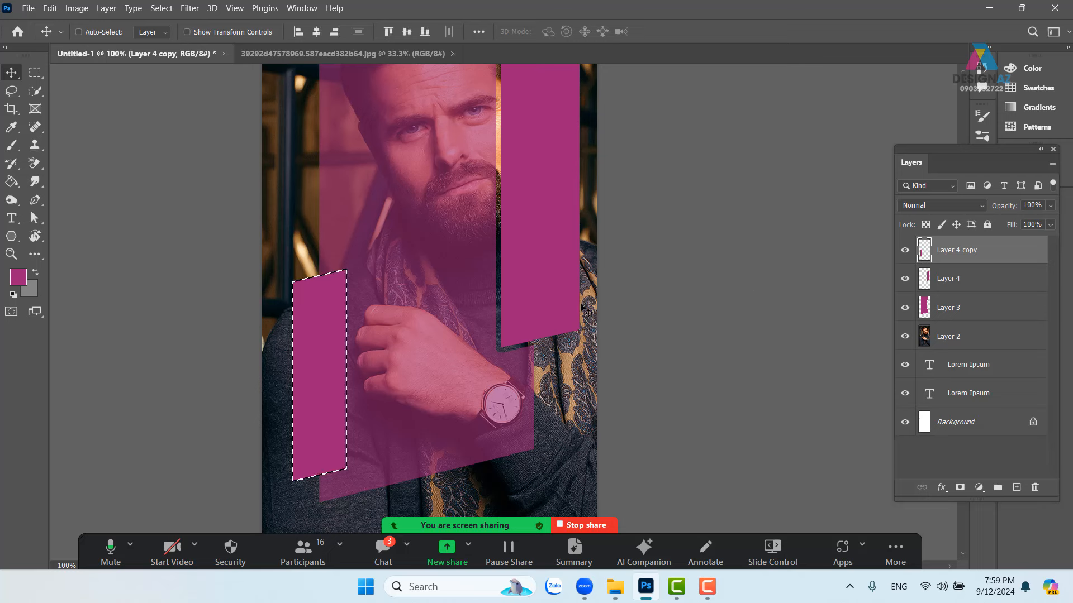
left_click(161, 8)
mouse_move(207, 211)
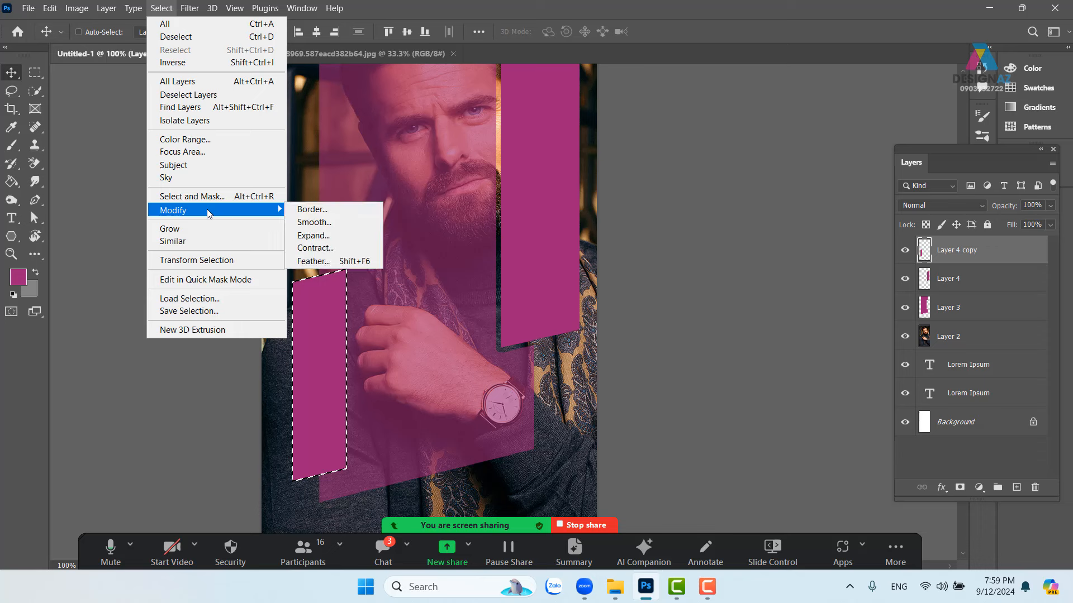
left_click(313, 235)
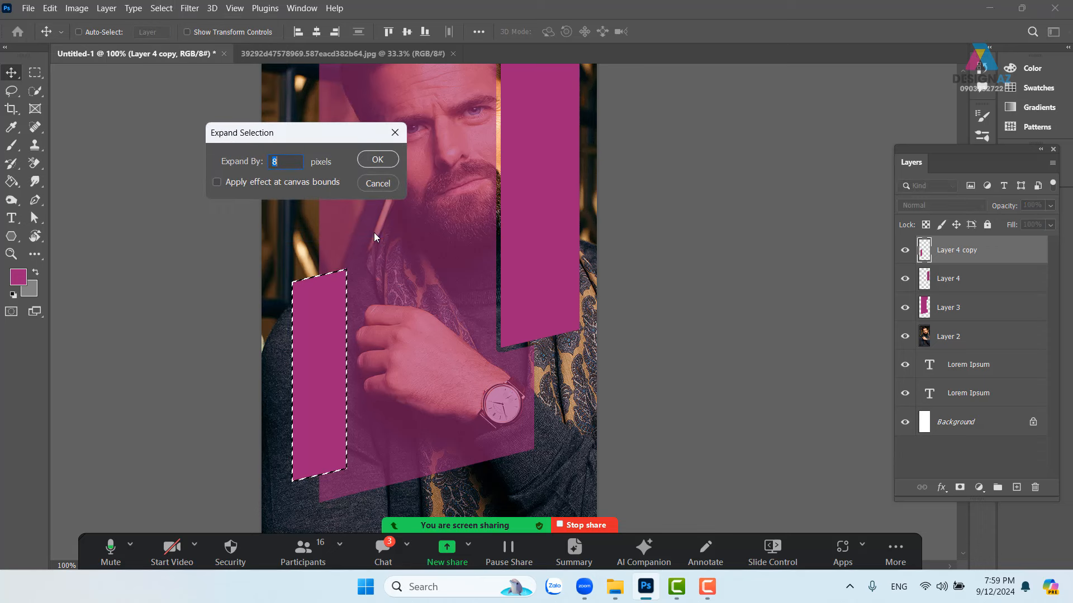
left_click(377, 160)
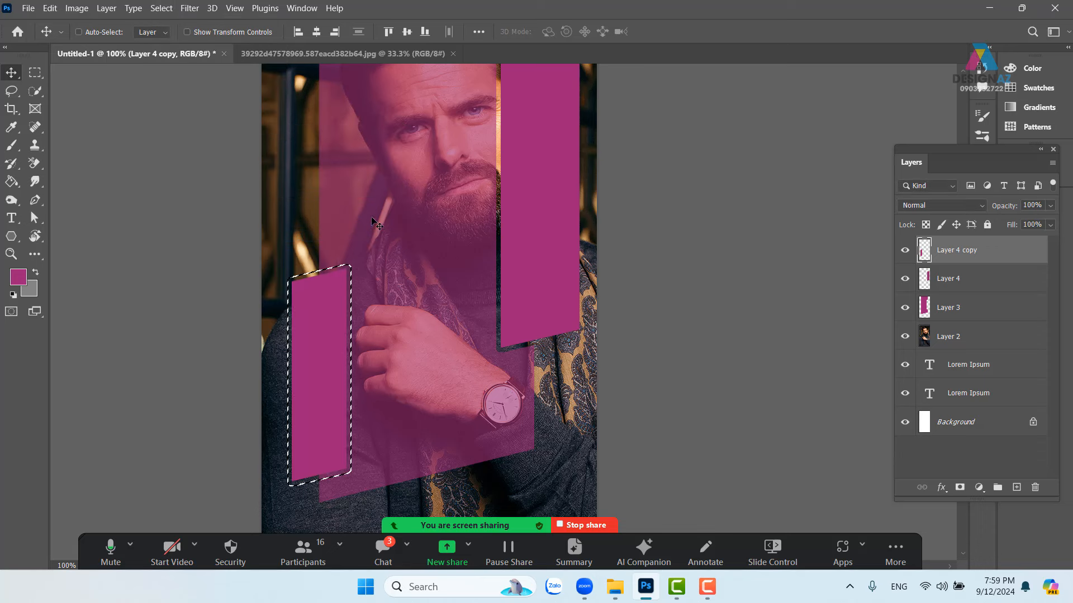
Delete the selected area around the small left panel from the large magenta shape and deselect.
right_click(382, 223)
left_click(390, 223)
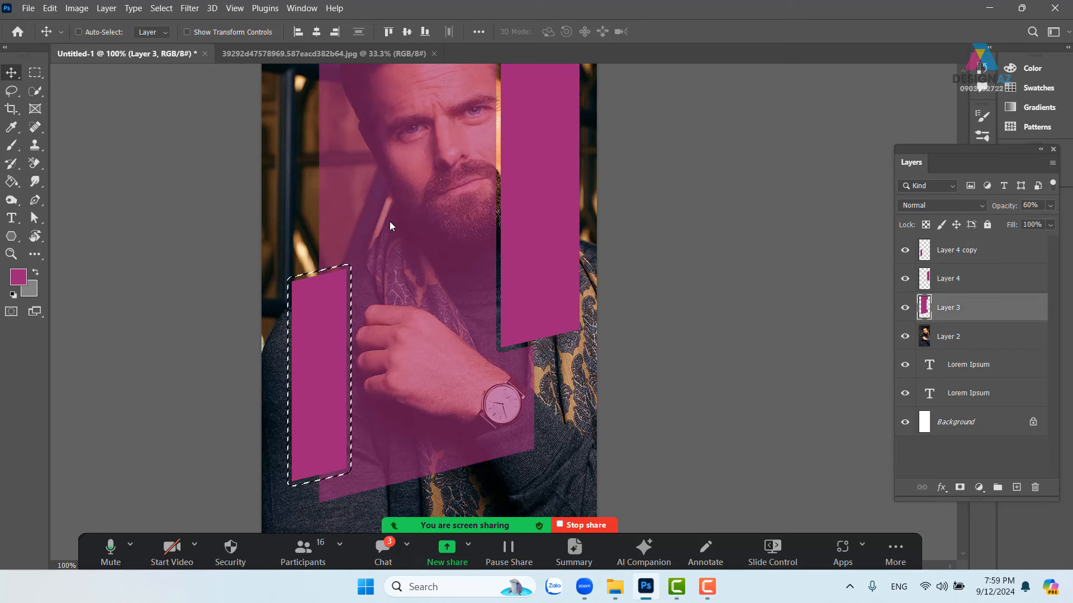
key("Delete")
key("ctrl+d")
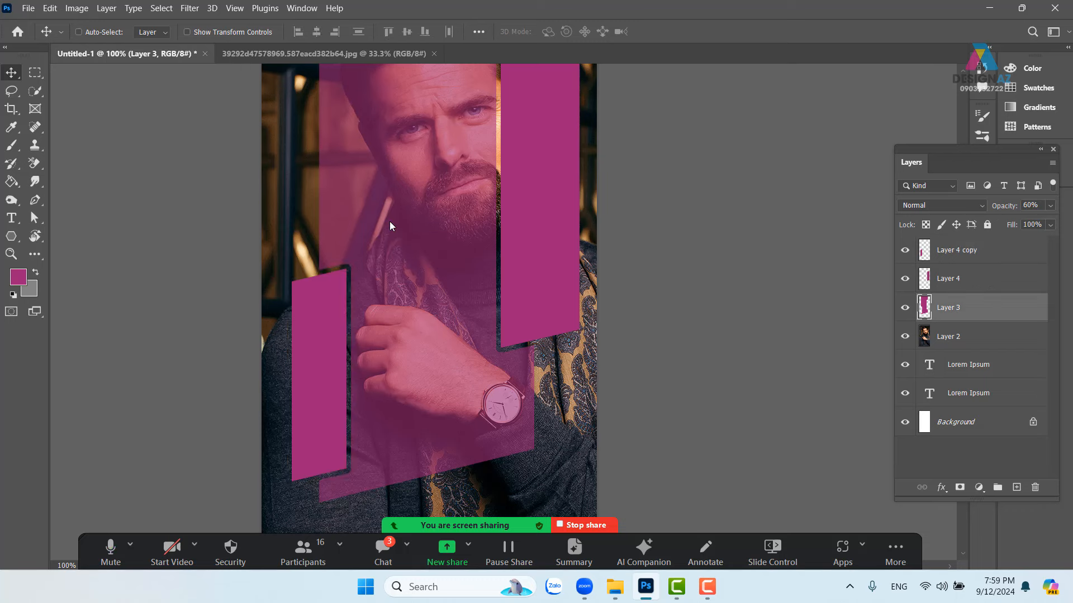
Set the large magenta shape's opacity to 100%.
left_click_drag(424, 243, 419, 280)
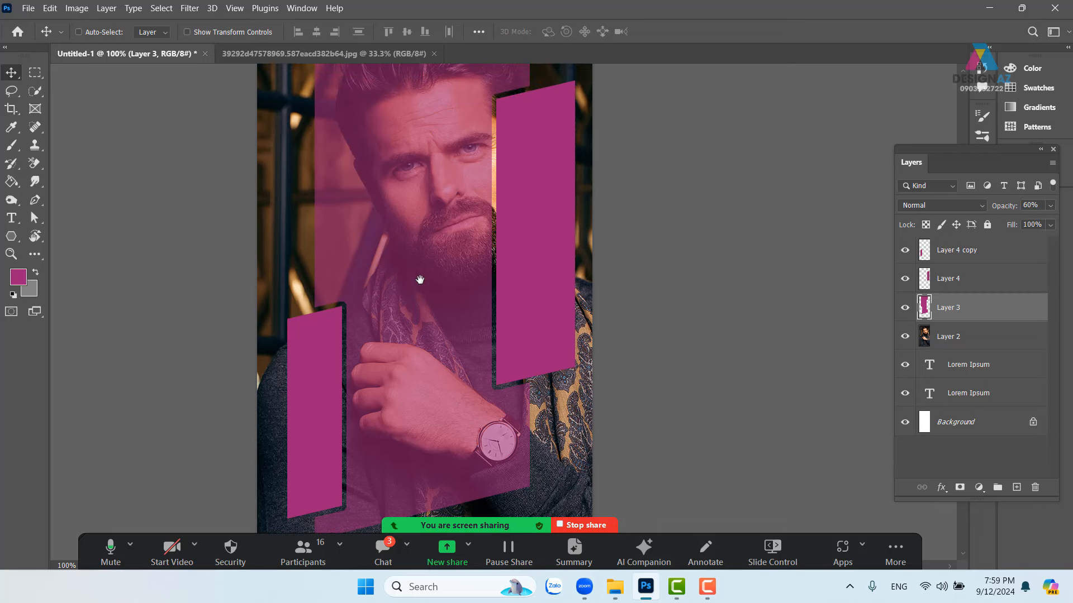
right_click(471, 206)
left_click(495, 210)
key("0")
key("0")
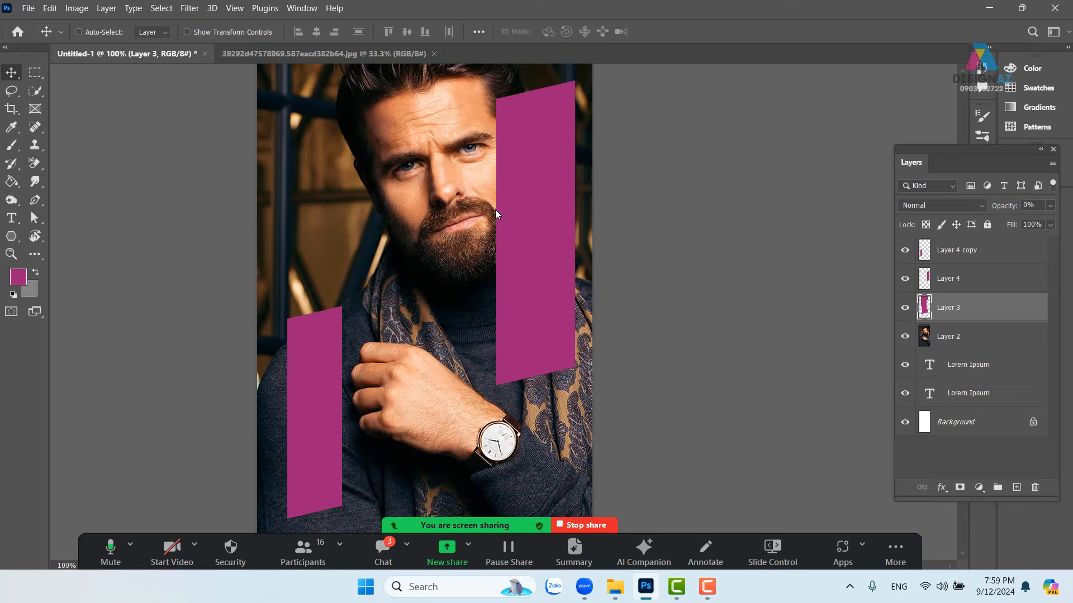
left_click(1050, 206)
left_click_drag(1032, 222, 1050, 222)
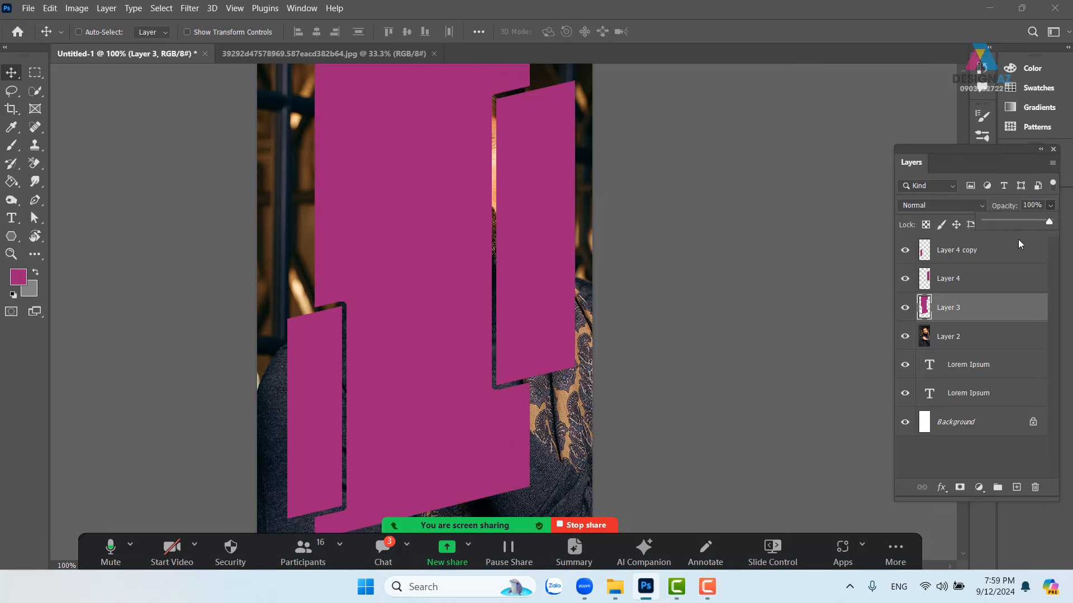
Set both narrow slanted panels, right and left, to 80% opacity.
right_click(516, 217)
left_click(537, 224)
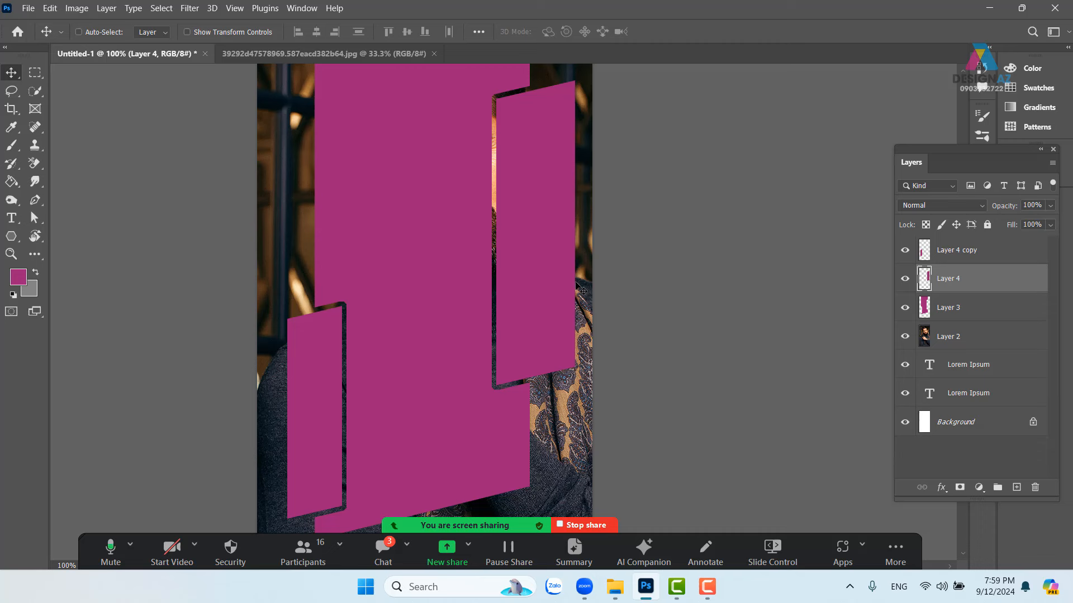
key("8")
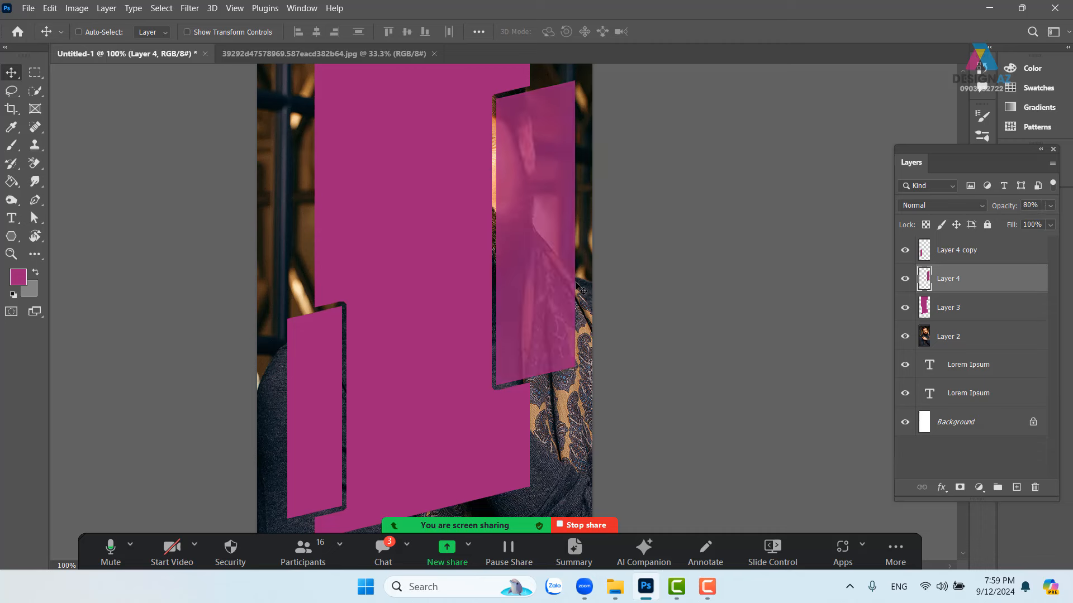
right_click(324, 374)
left_click(341, 378)
key("8")
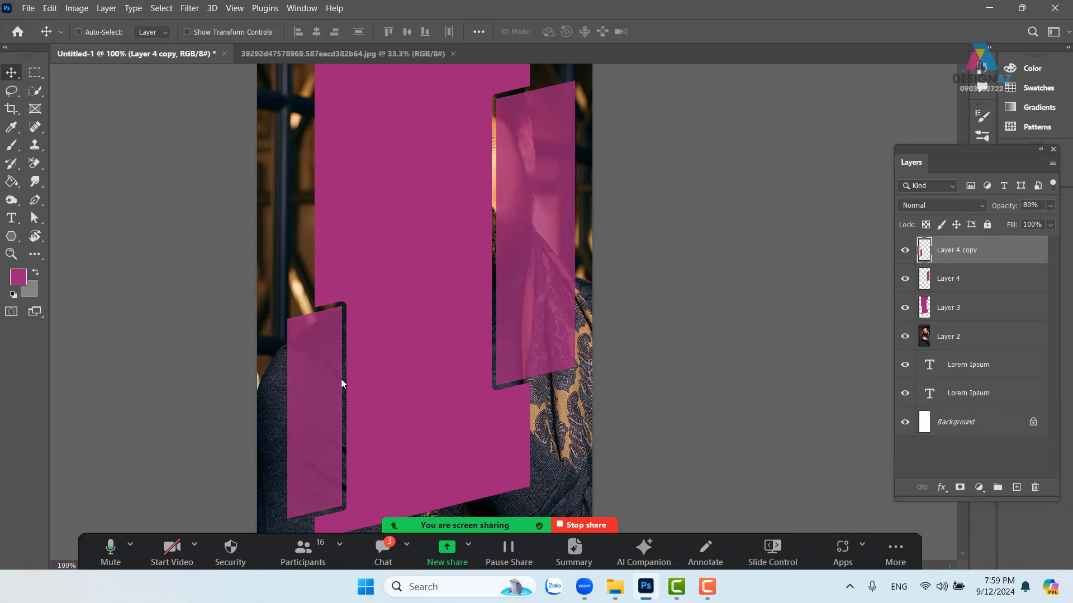
Group the three magenta shape layers and name the group "Khung ảnh".
left_click(990, 309, "shift")
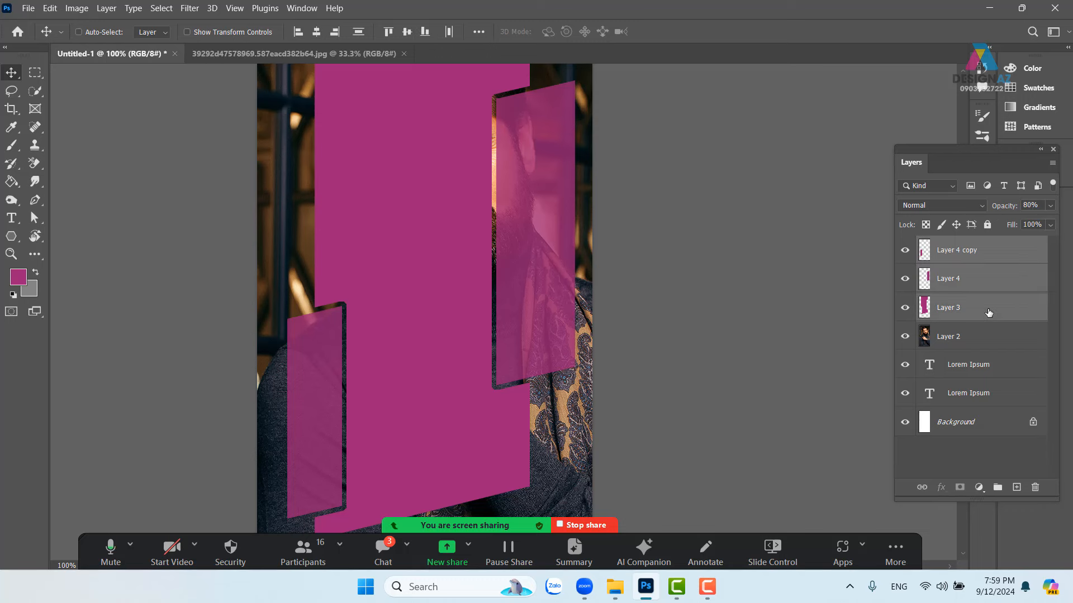
key("ctrl+g")
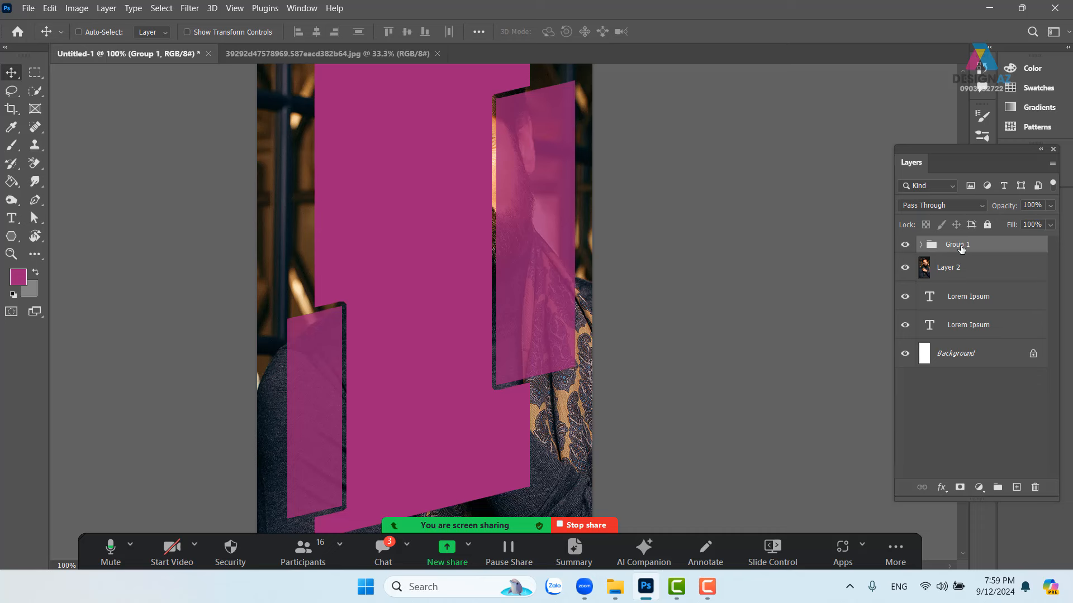
double_click(959, 245)
key("BackSpace")
key("Return")
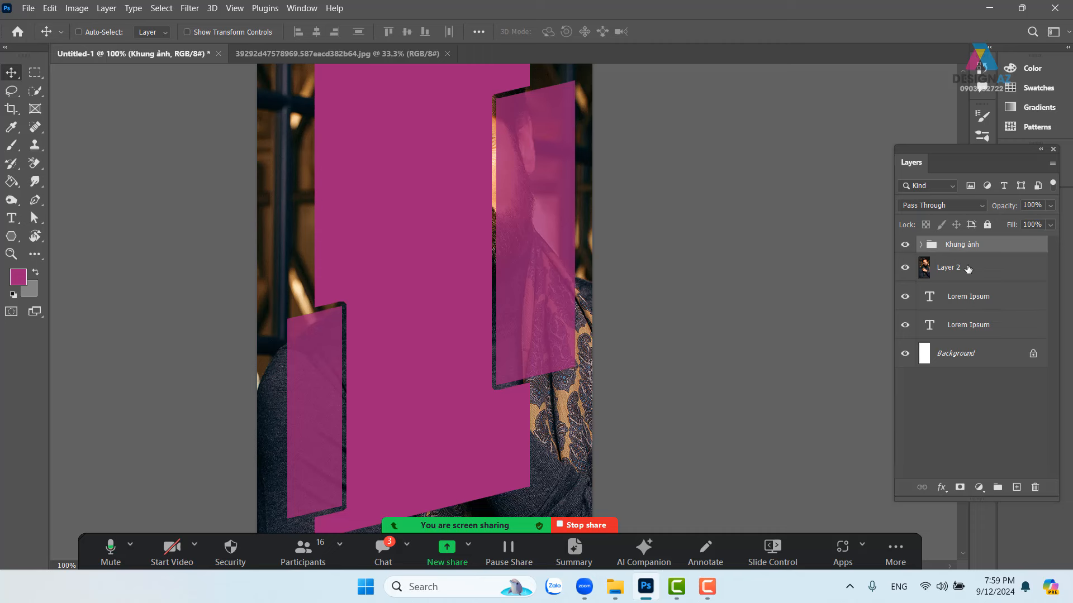
Move the portrait layer above the "Khung ảnh" group and clip it to the group.
left_click_drag(969, 273, 981, 244)
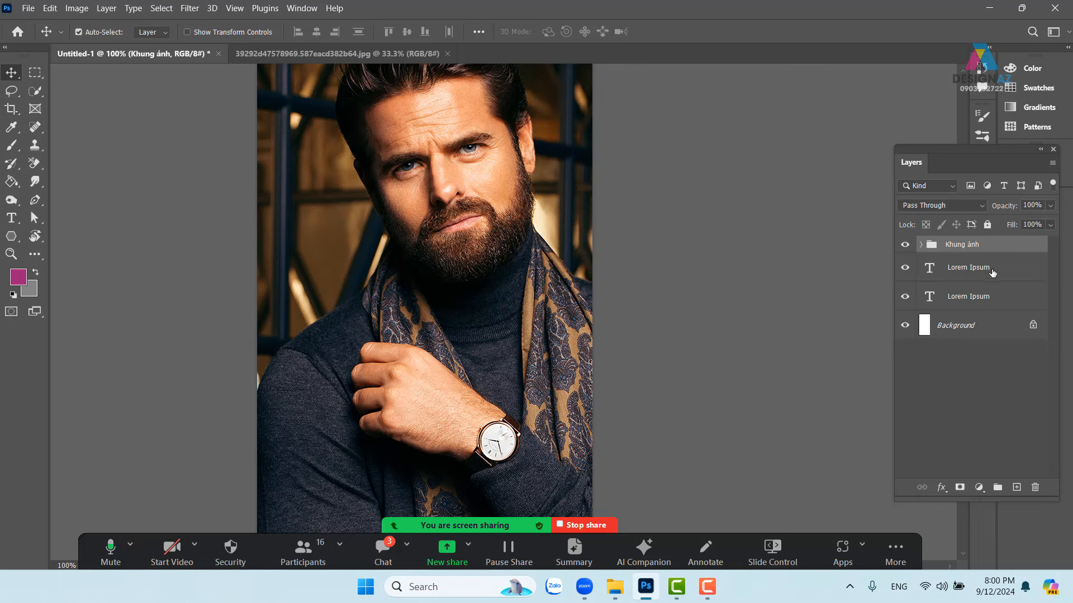
key("ctrl+z")
left_click_drag(979, 276, 986, 238)
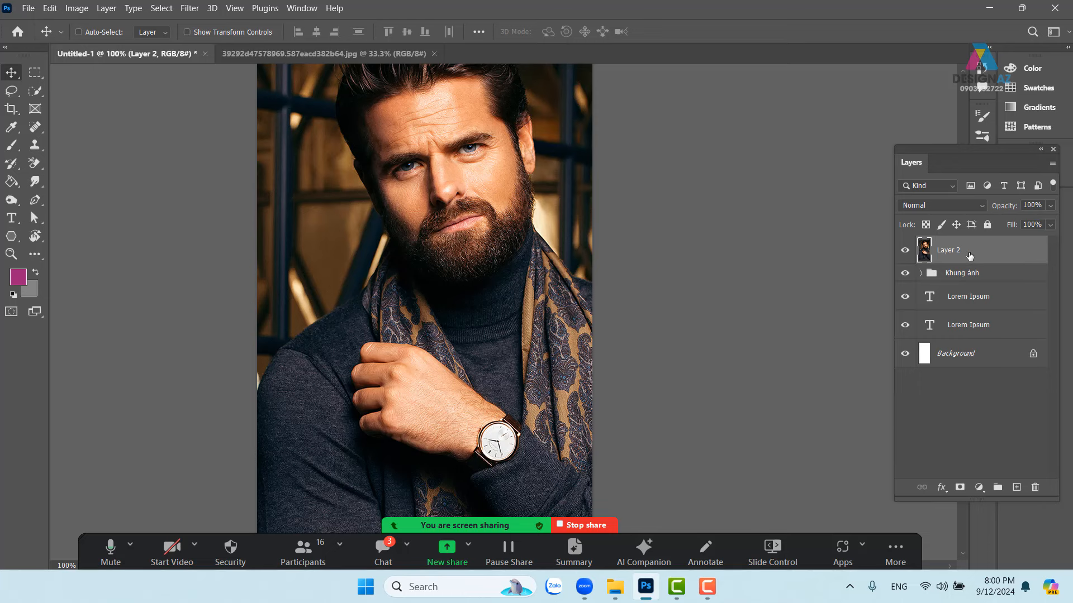
key("ctrl+alt+g")
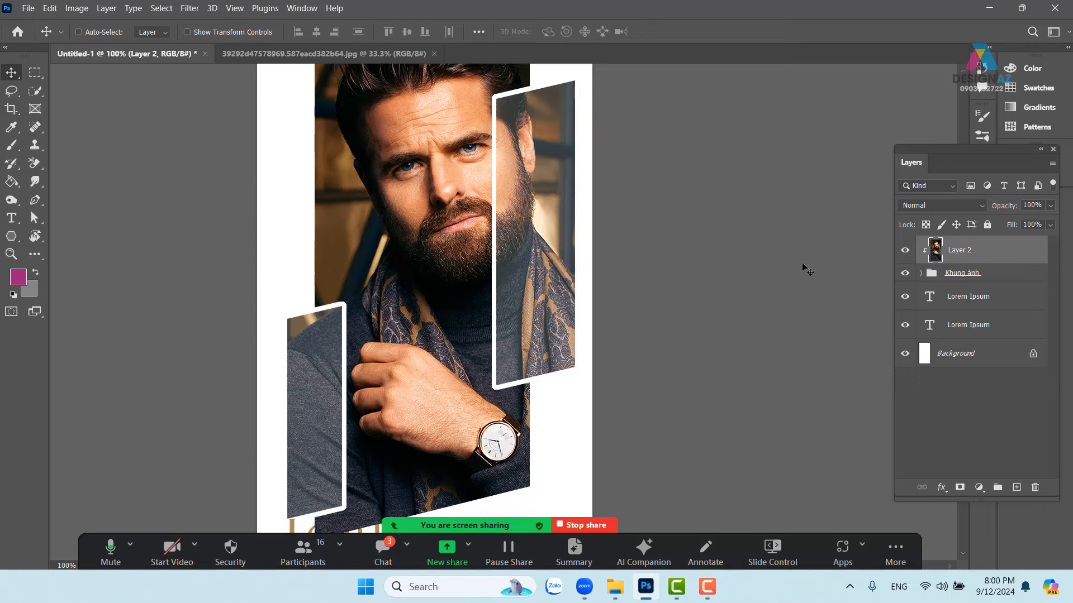
Select both Lorem Ipsum text lines and move them down clear of the photo's slanted lower edge.
key("ctrl+minus")
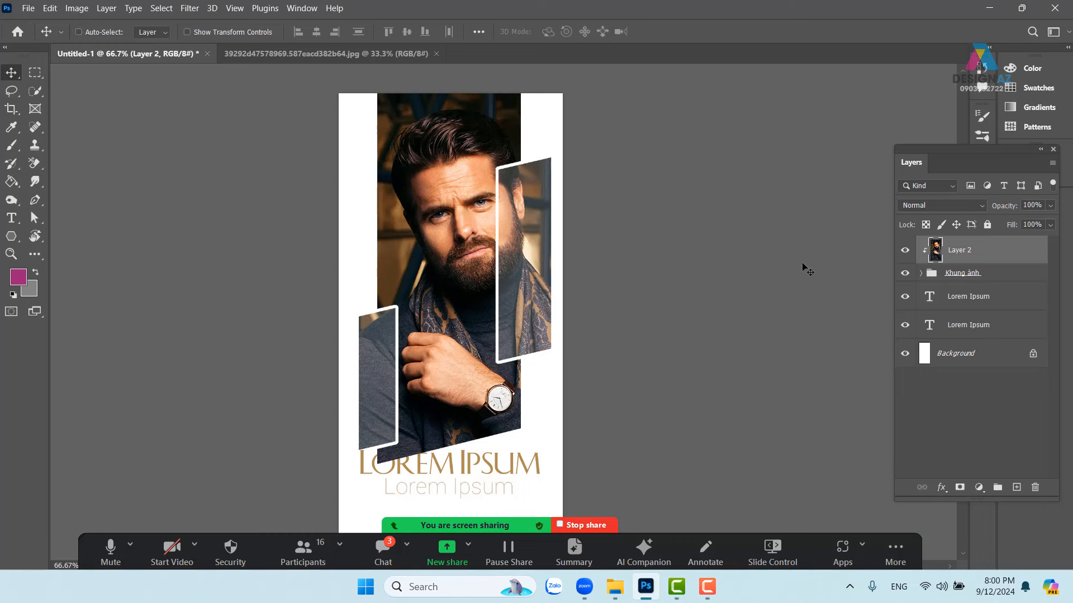
scroll(499, 354, "down", 3)
right_click(511, 365)
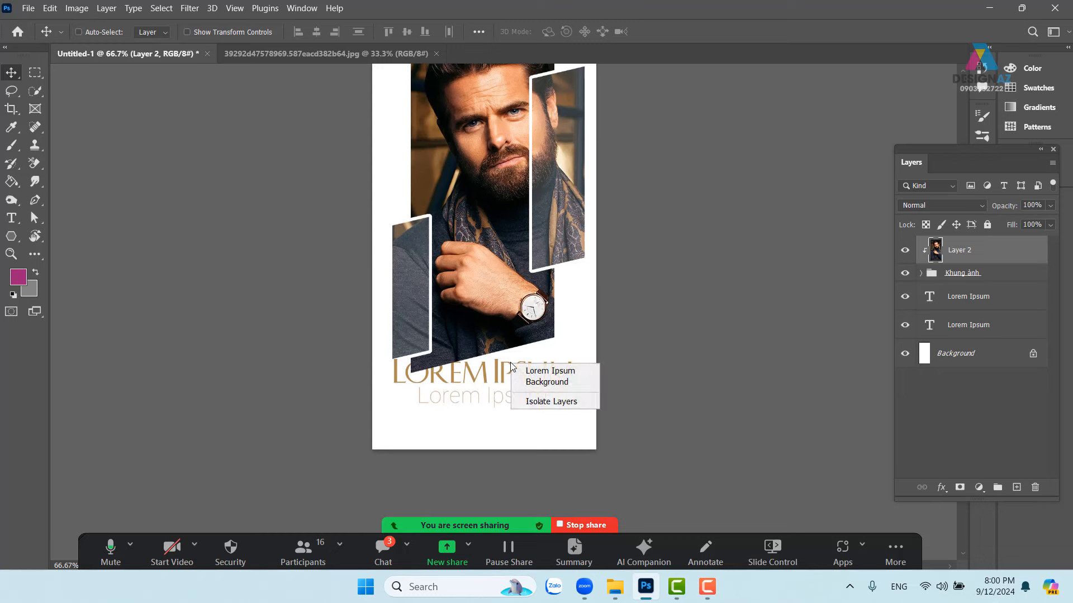
left_click(548, 371)
right_click(506, 396)
left_click(511, 403, "shift")
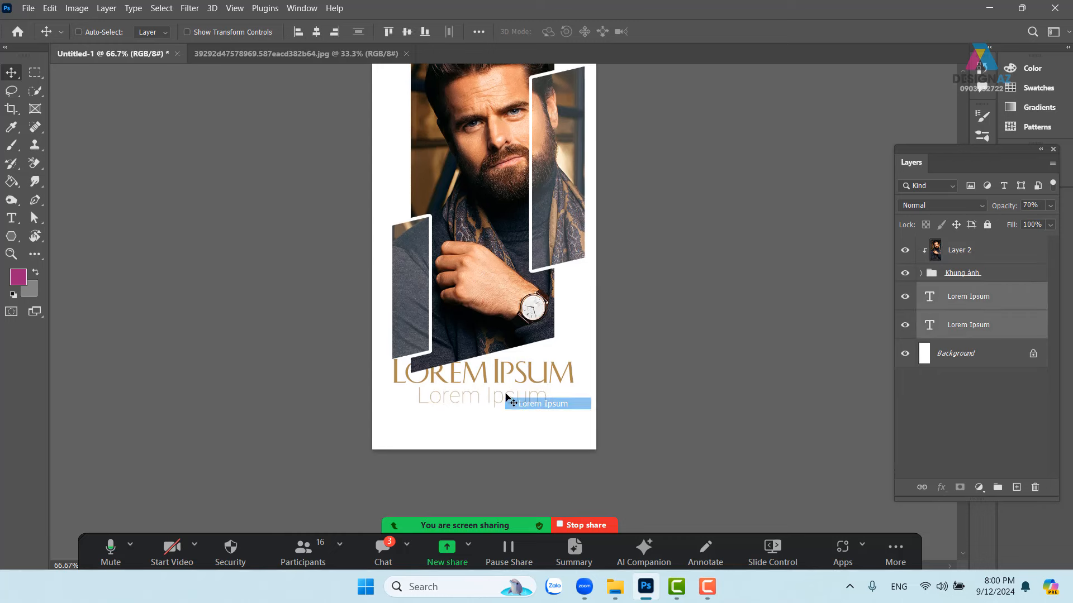
left_click_drag(498, 396, 499, 418)
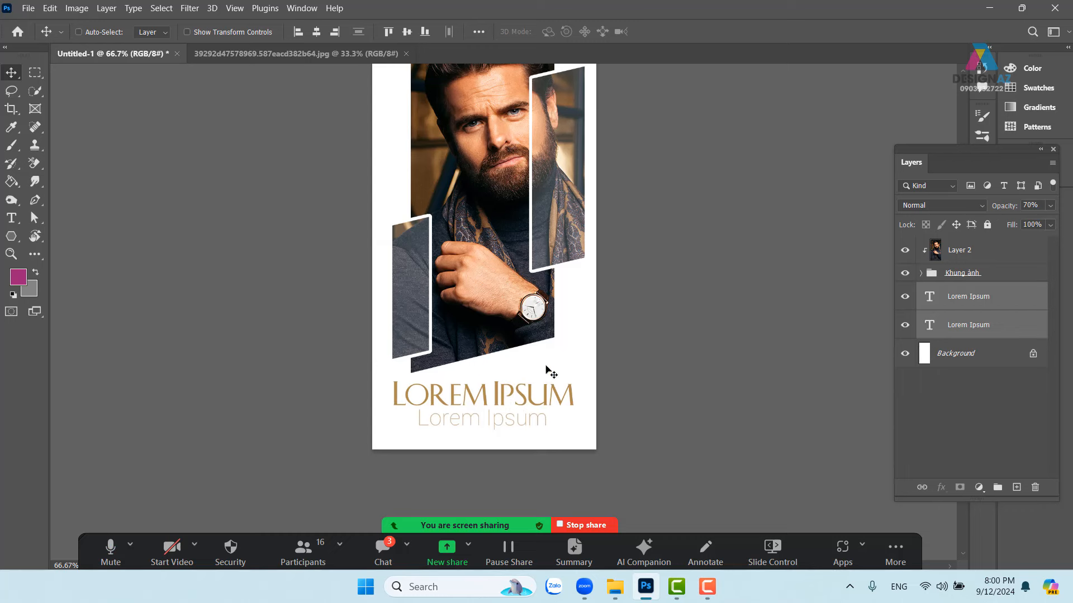
Load the right slanted panel's outline as a selection and shift it down and left so it surrounds the watch.
scroll(550, 371, "up", 3)
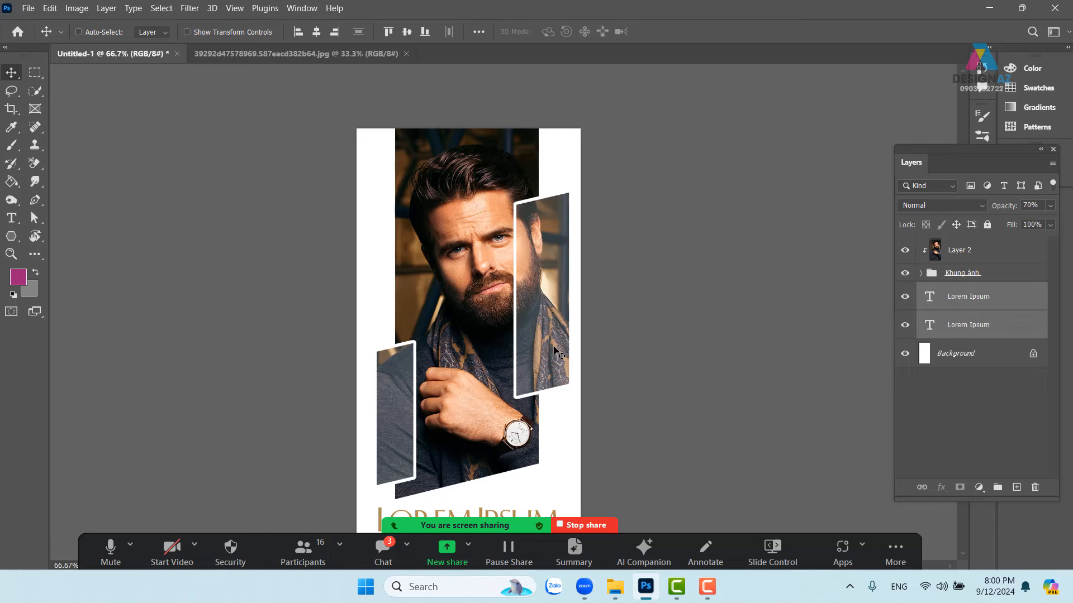
key("ctrl+plus")
left_click_drag(518, 312, 541, 207)
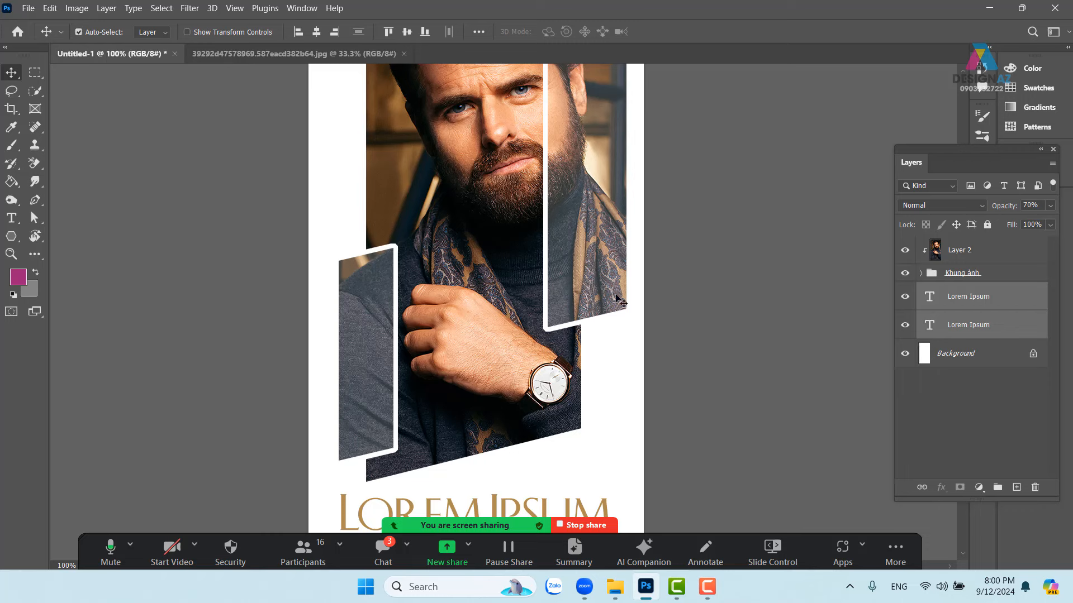
left_click_drag(623, 297, 614, 304)
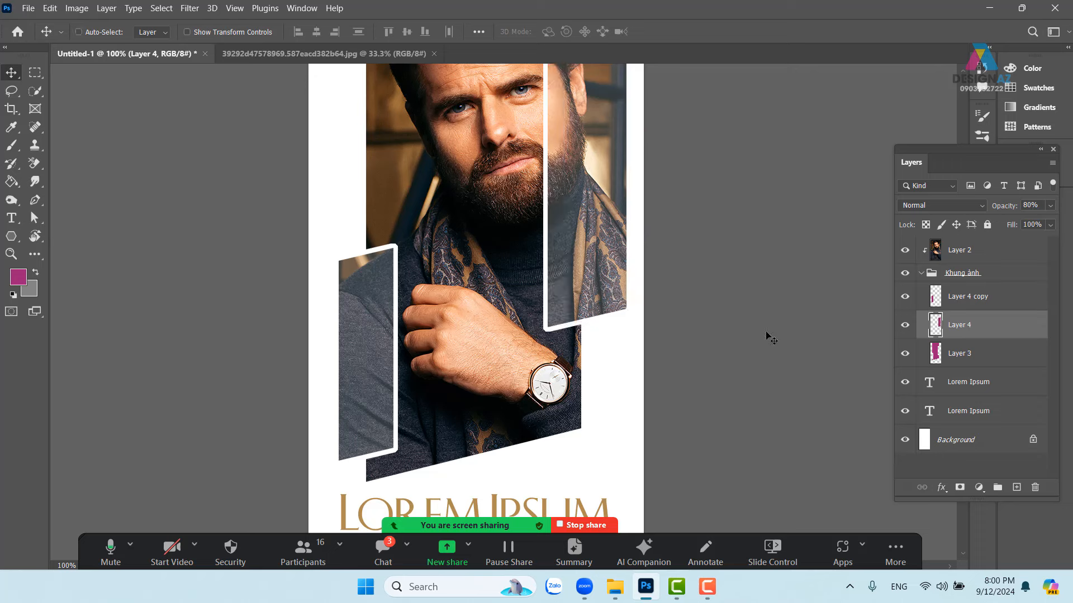
left_click(939, 330, "ctrl")
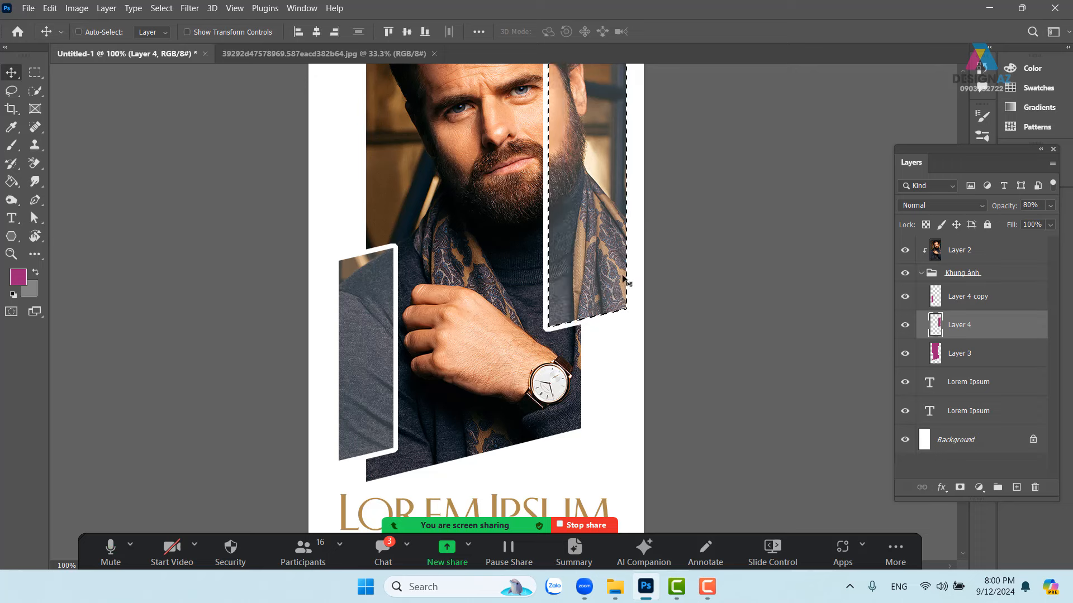
key("m")
left_click_drag(609, 301, 578, 414)
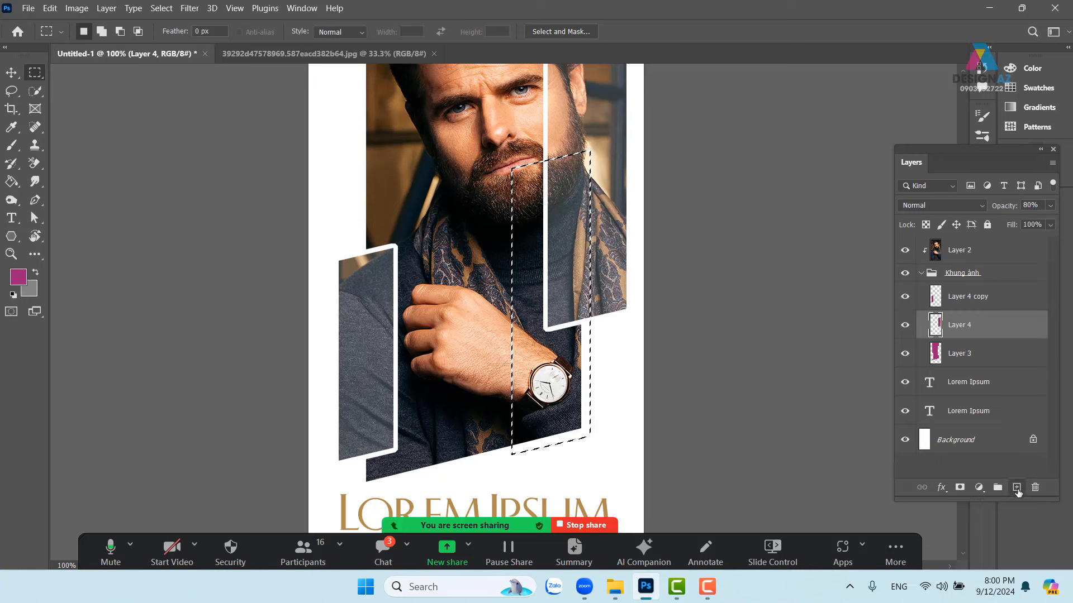
Stroke the shifted selection on a new layer with a 3 px centered outline, then deselect.
left_click(1018, 489)
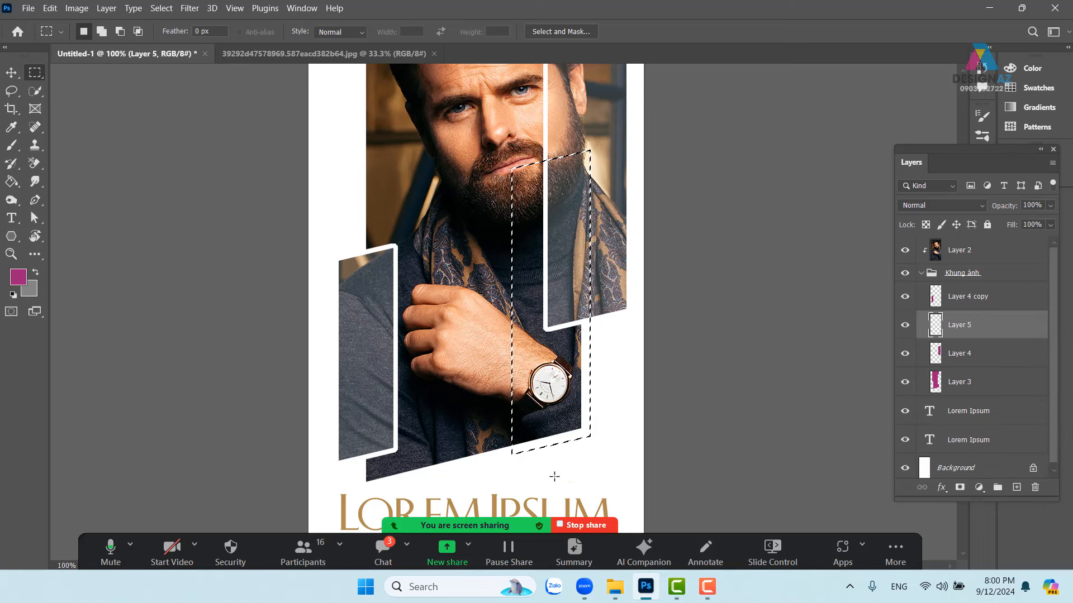
right_click(576, 439)
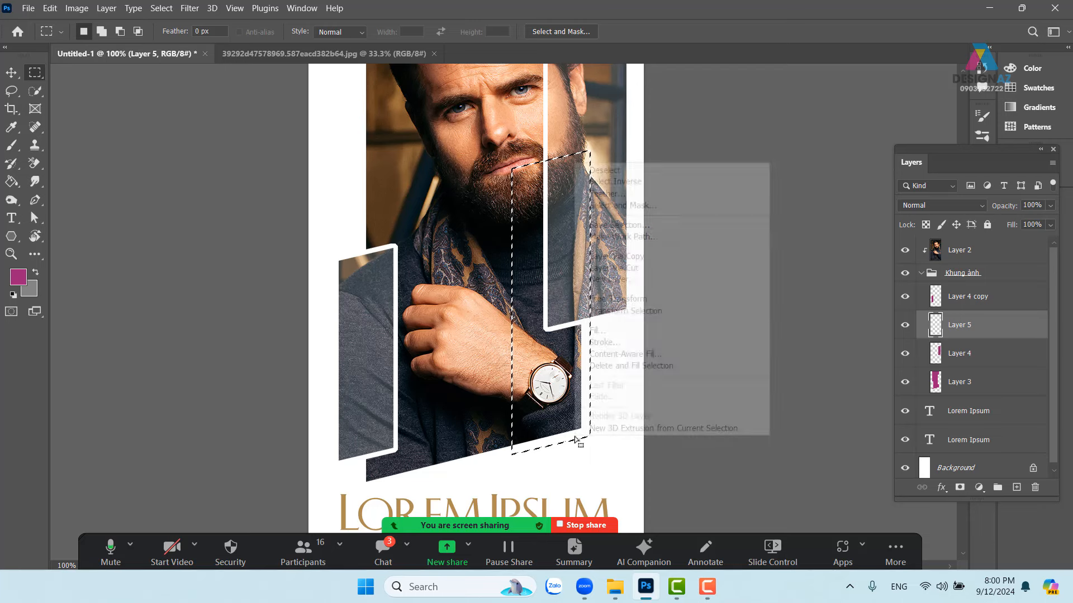
left_click(614, 342)
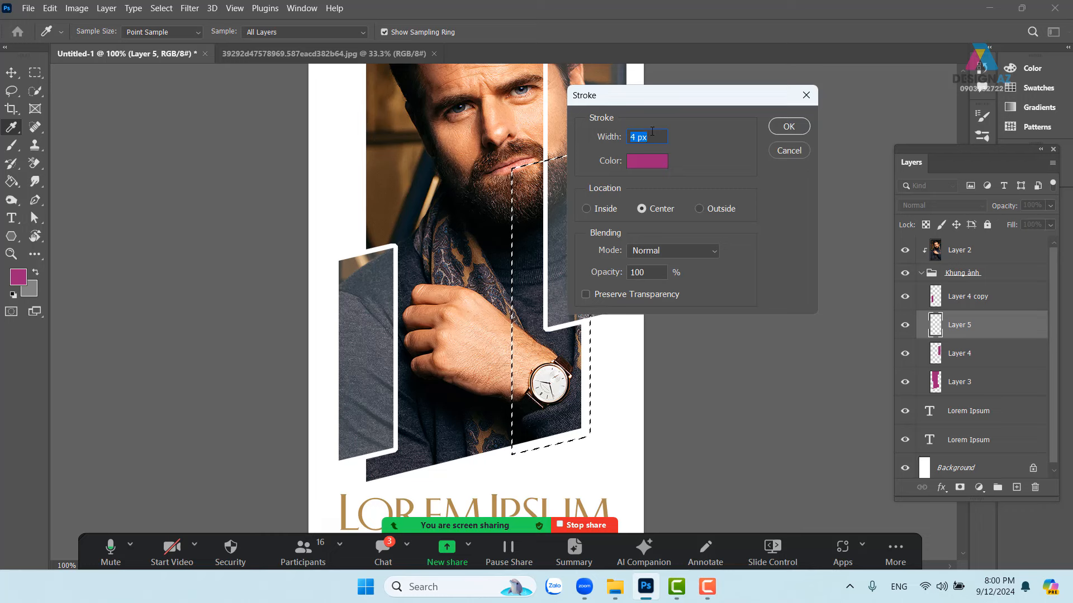
type("1")
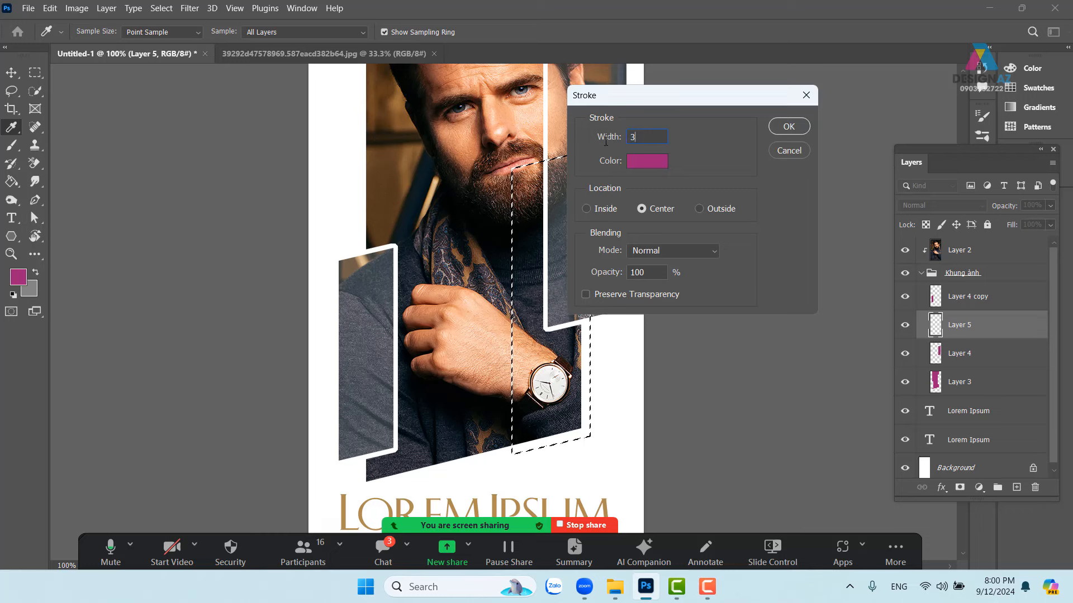
left_click(789, 126)
key("v")
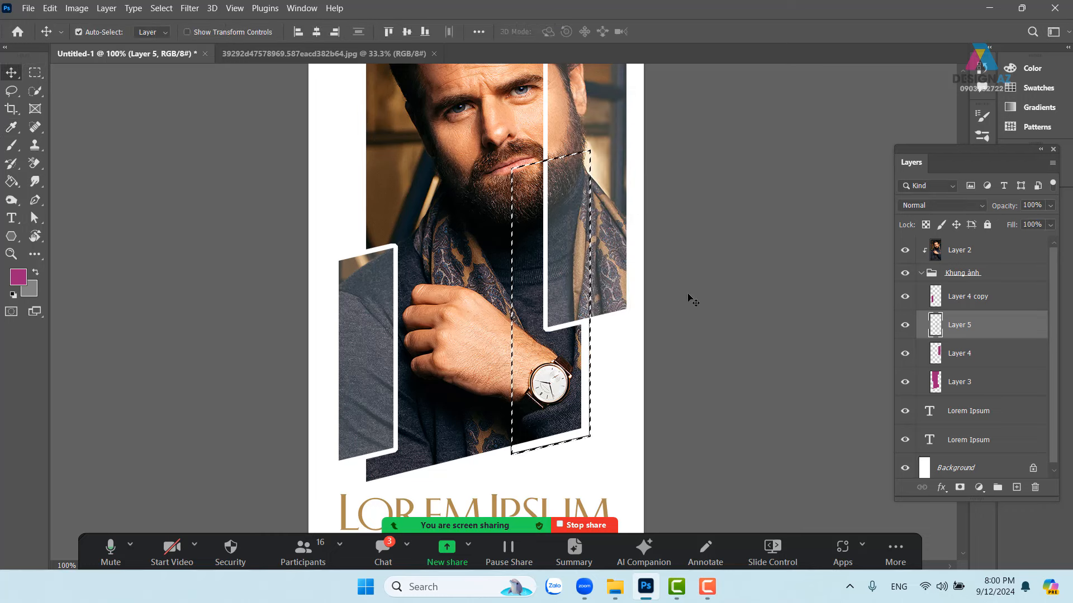
key("ctrl+d")
Duplicate the thin slanted outline twice beside the photo's left edge, offsetting the second copy slightly up and left.
mouse_move(598, 388)
left_mouse_down()
mouse_move(580, 440)
mouse_move(616, 400)
left_mouse_up()
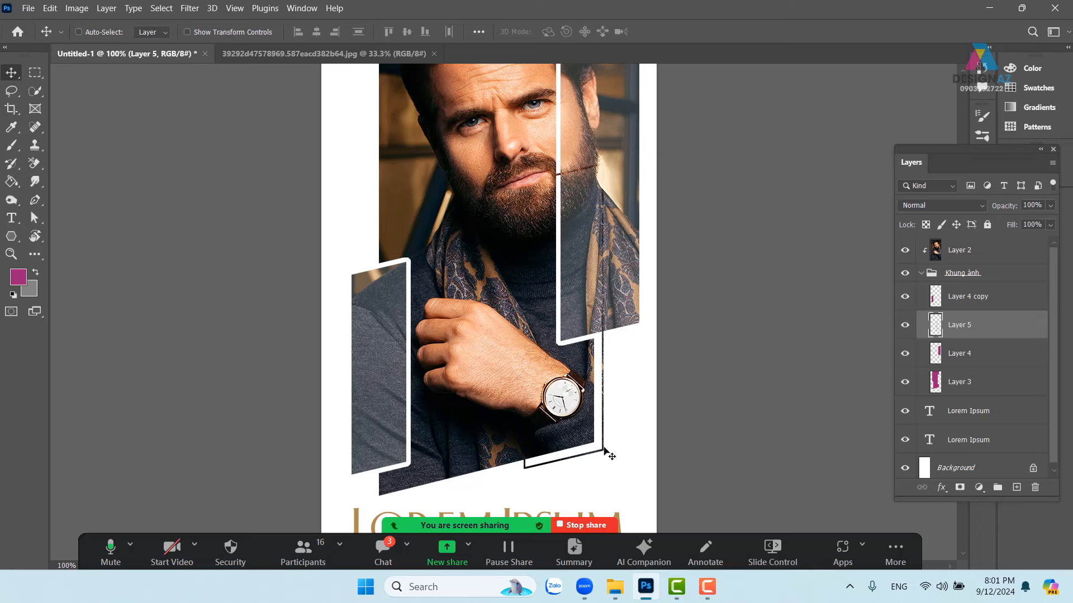
left_click_drag(604, 448, 428, 366)
key("ctrl+z")
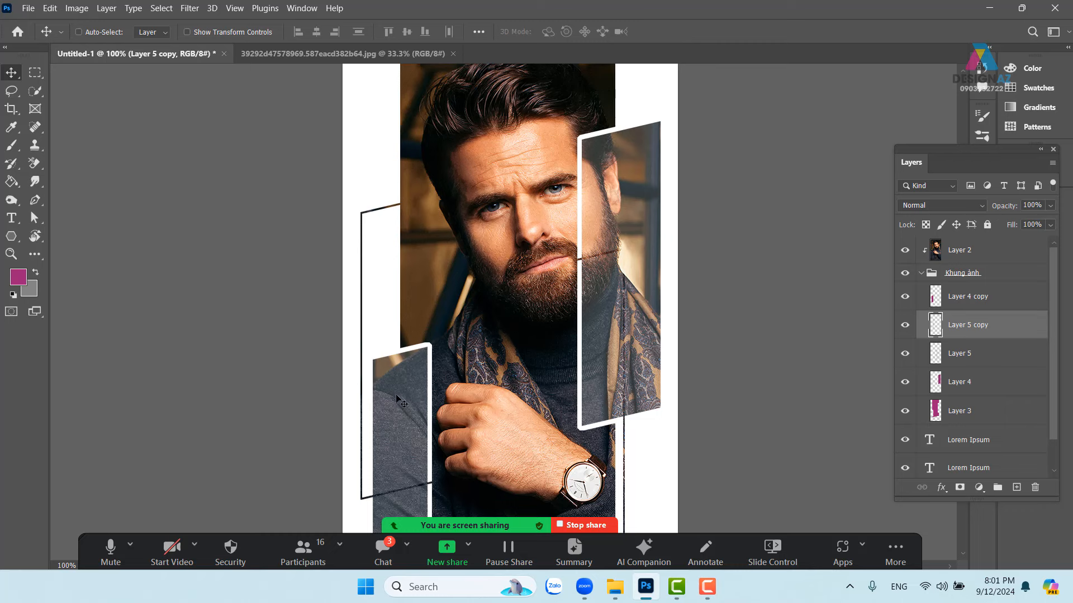
left_click_drag(390, 399, 378, 391)
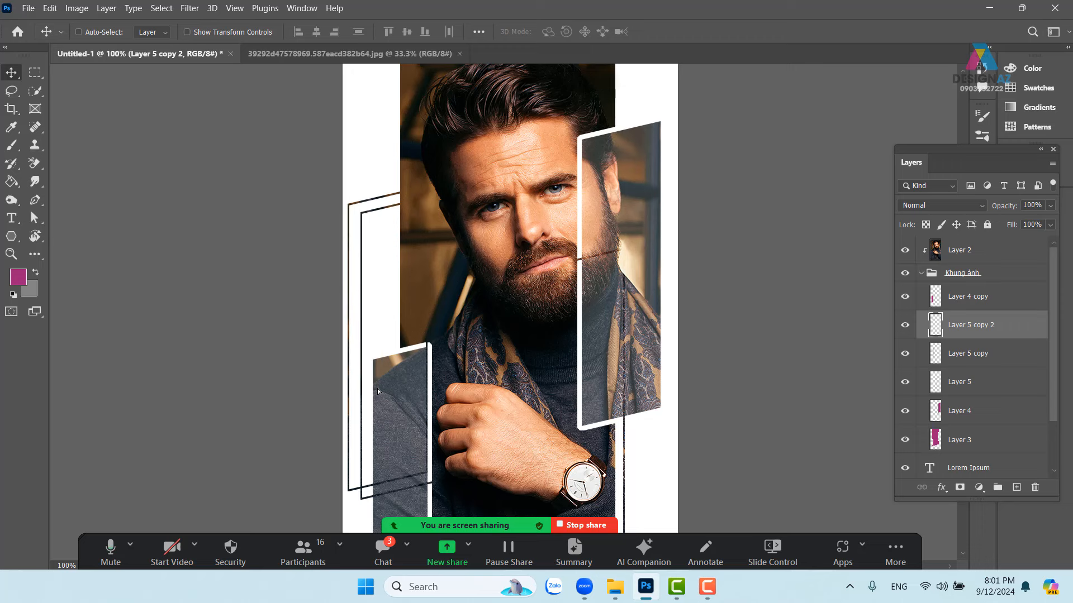
Set the outer left outline to 30% opacity and the inner left outline to 50% opacity.
key("3")
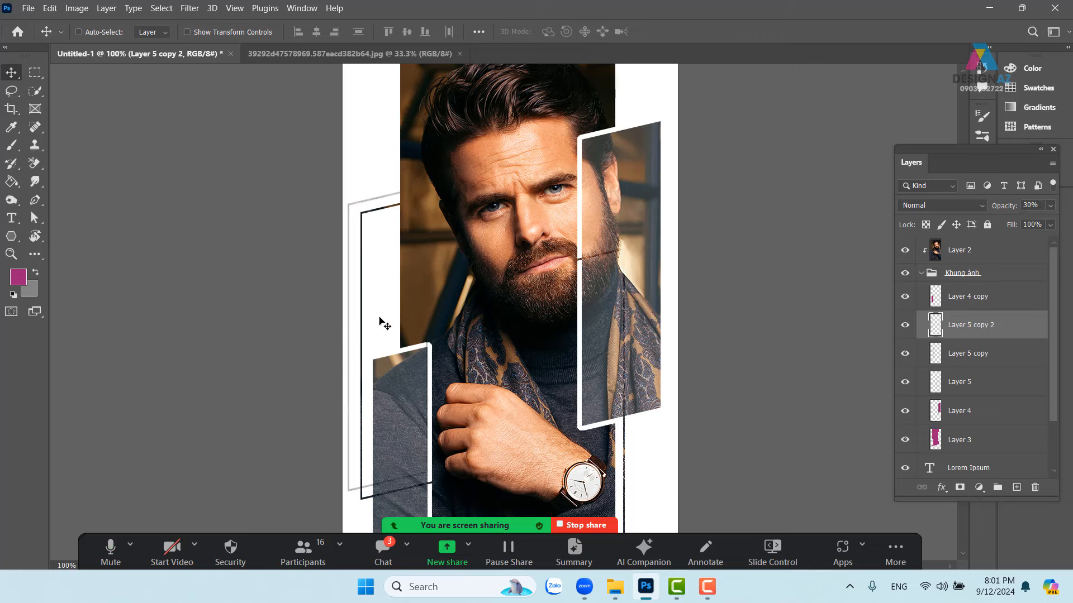
right_click(361, 306)
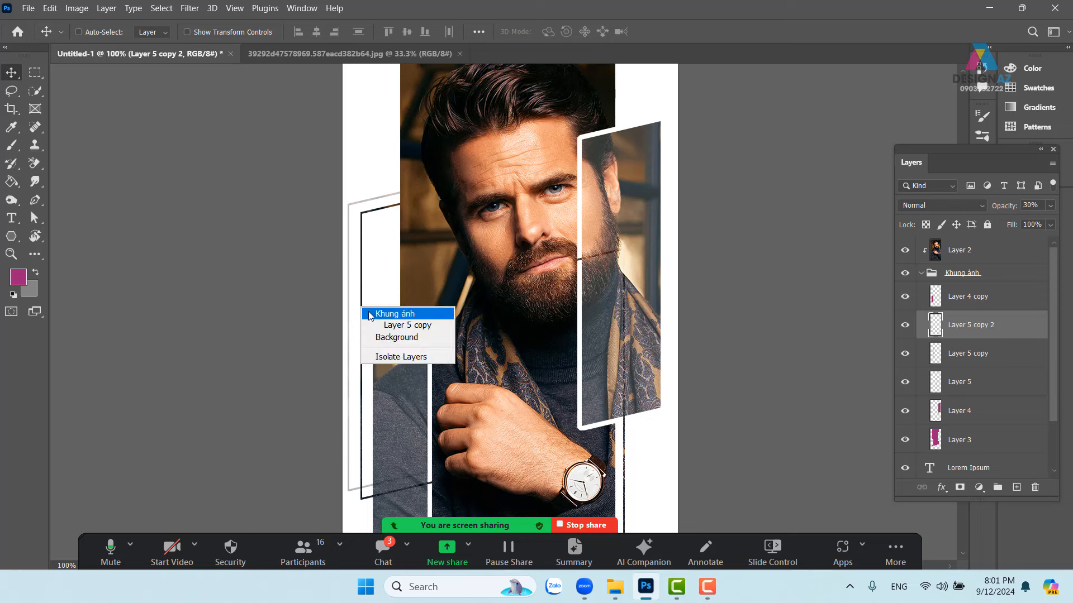
left_click(362, 304)
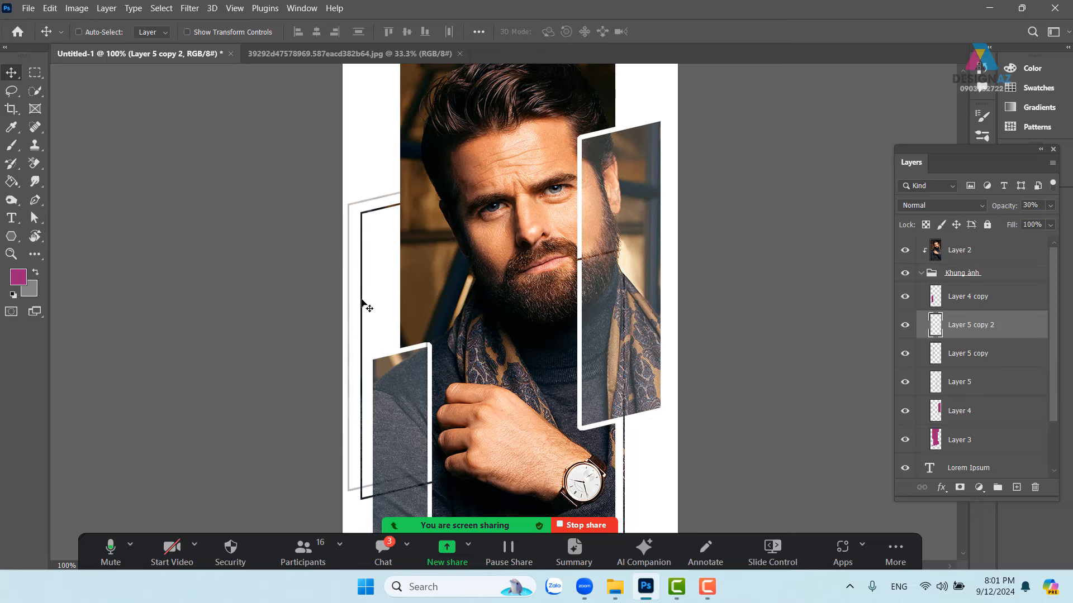
left_click(362, 300, "ctrl")
left_click_drag(363, 302, 372, 306)
key("ctrl+z")
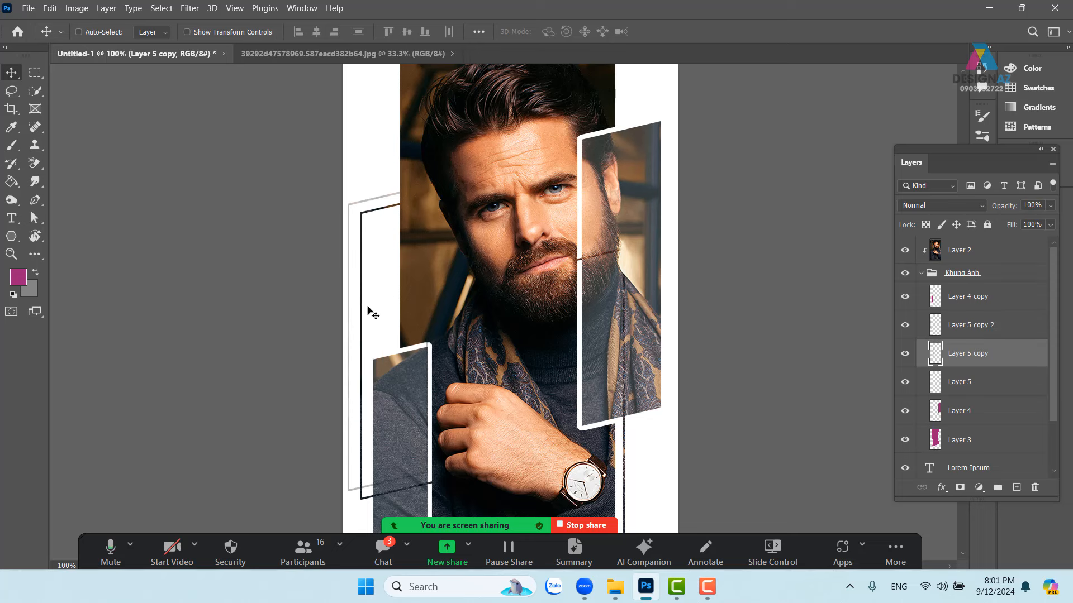
key("5")
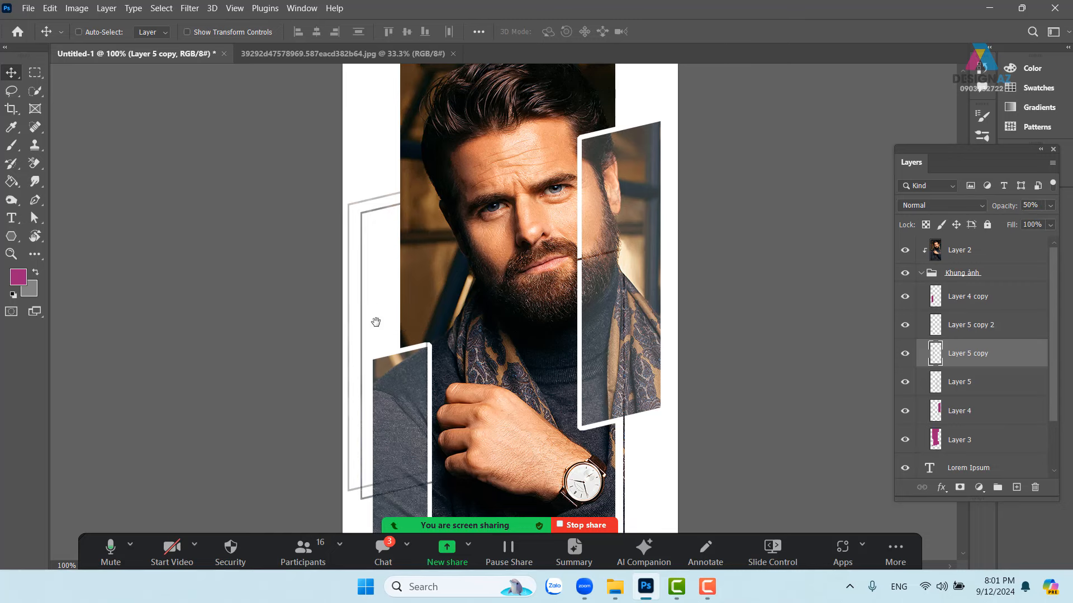
Add a new Lorem Ipsum text line over the portrait's face and scale it up to about 1335%.
left_click_drag(494, 419, 485, 387)
key("ctrl+minus")
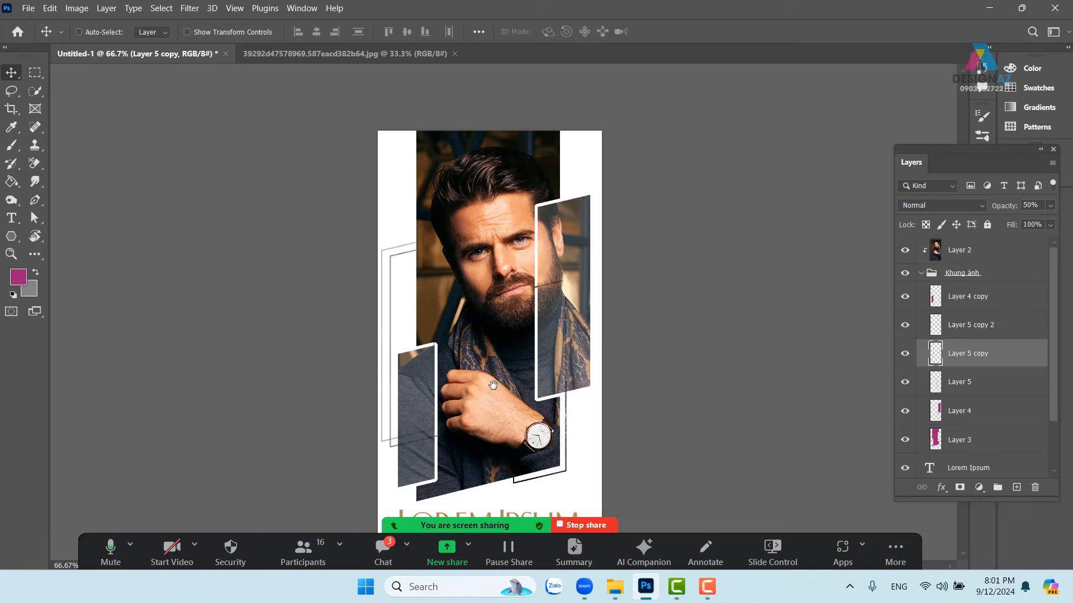
left_click_drag(577, 389, 588, 329)
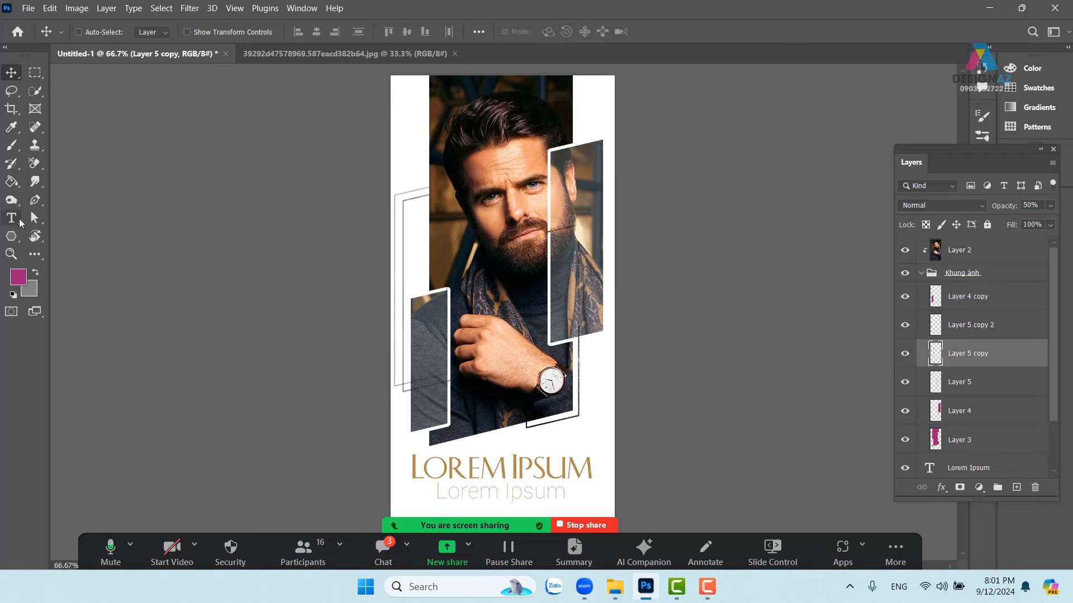
left_click(20, 222)
left_click(442, 200)
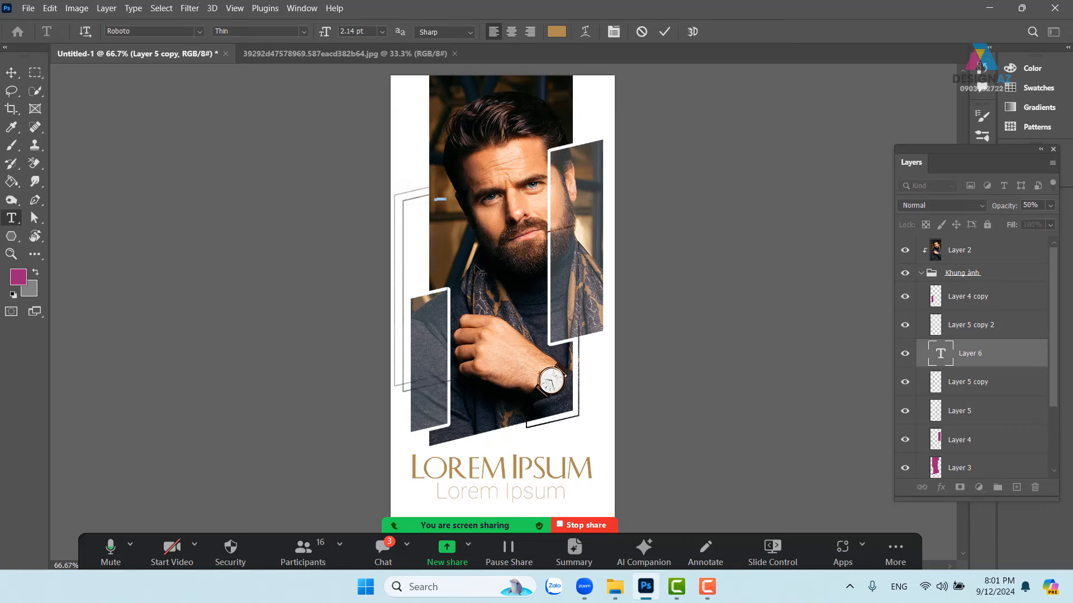
left_click(13, 72)
key("ctrl+t")
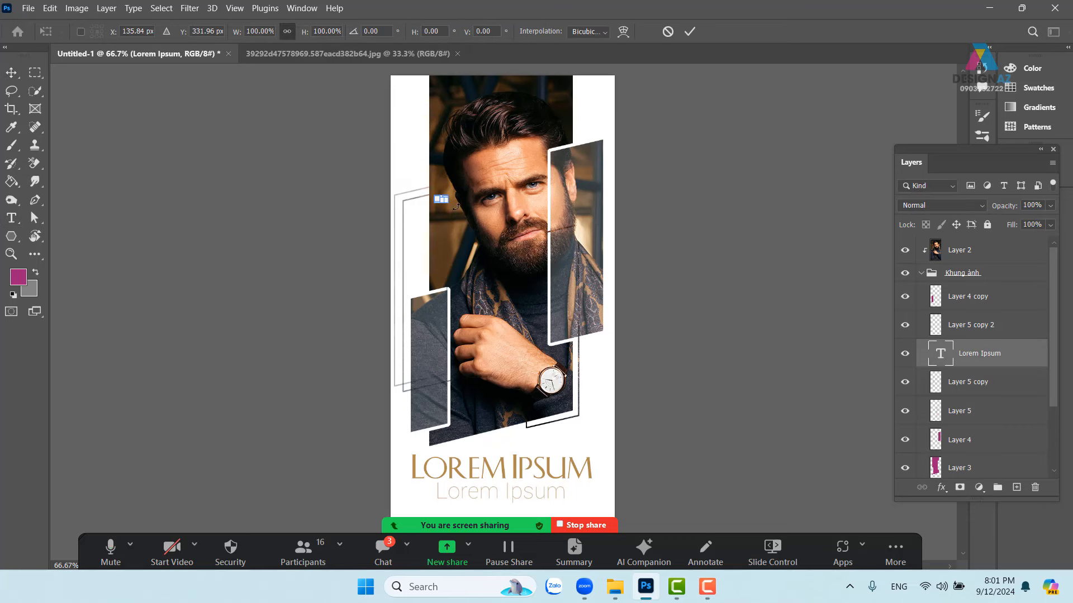
left_click_drag(453, 203, 565, 222)
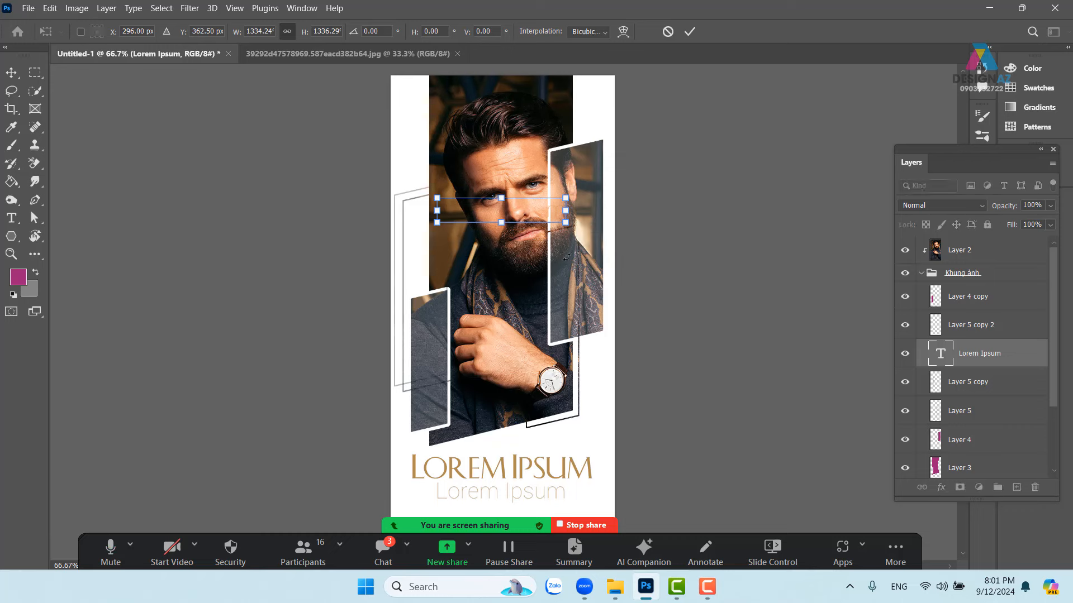
key("Return")
Bring the new Lorem Ipsum text above the portrait layer and shift it slightly up and left.
key("ctrl+shift+bracketright")
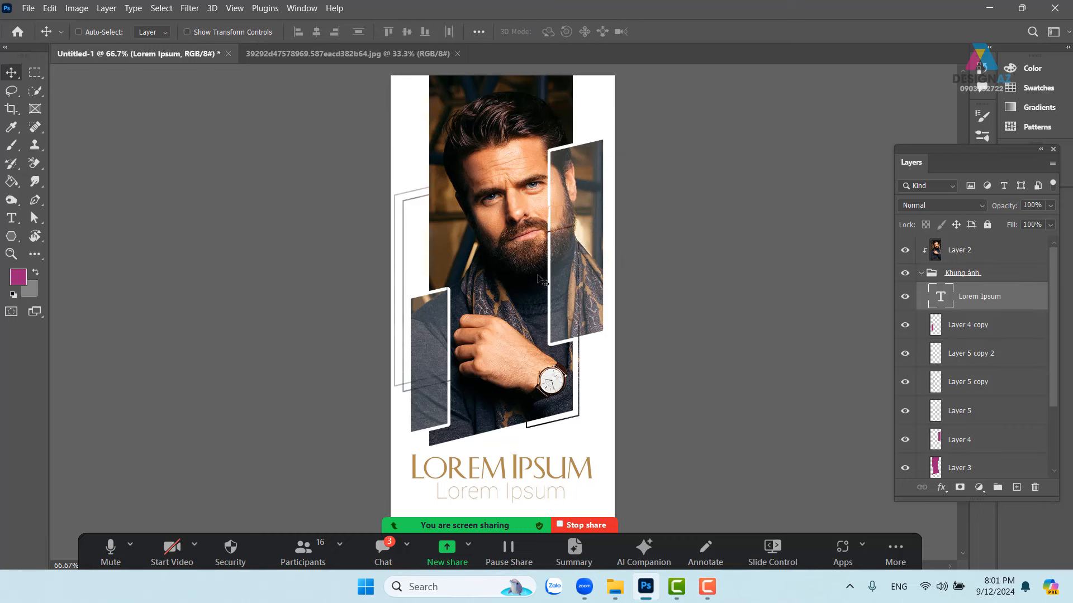
left_click_drag(516, 245, 503, 221)
key("ctrl+shift+bracketright")
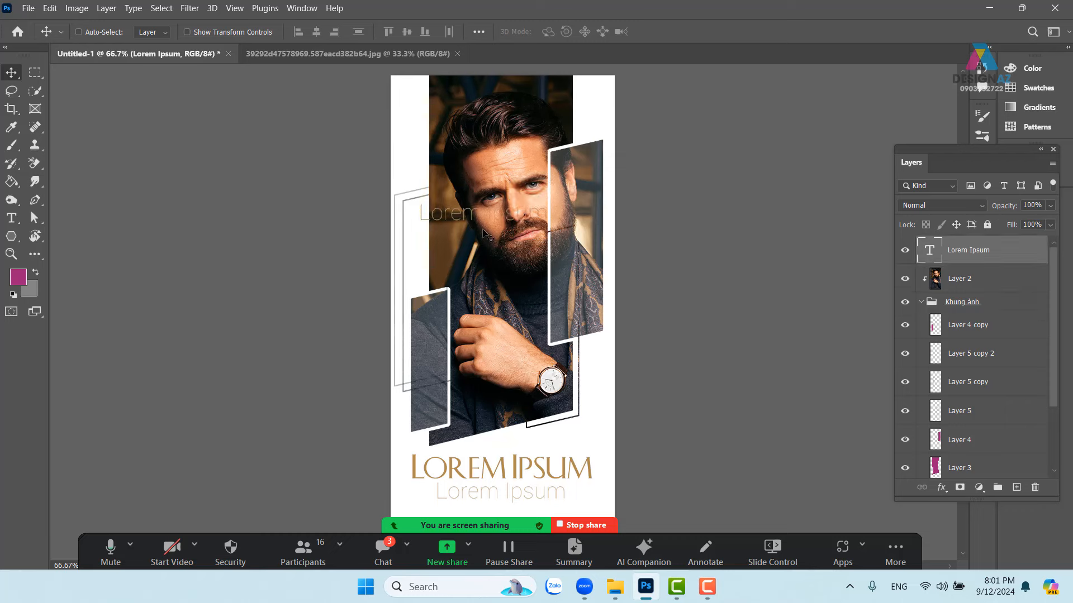
Recolor the new Lorem Ipsum text from gold to a light cream.
key("t")
left_click(560, 32)
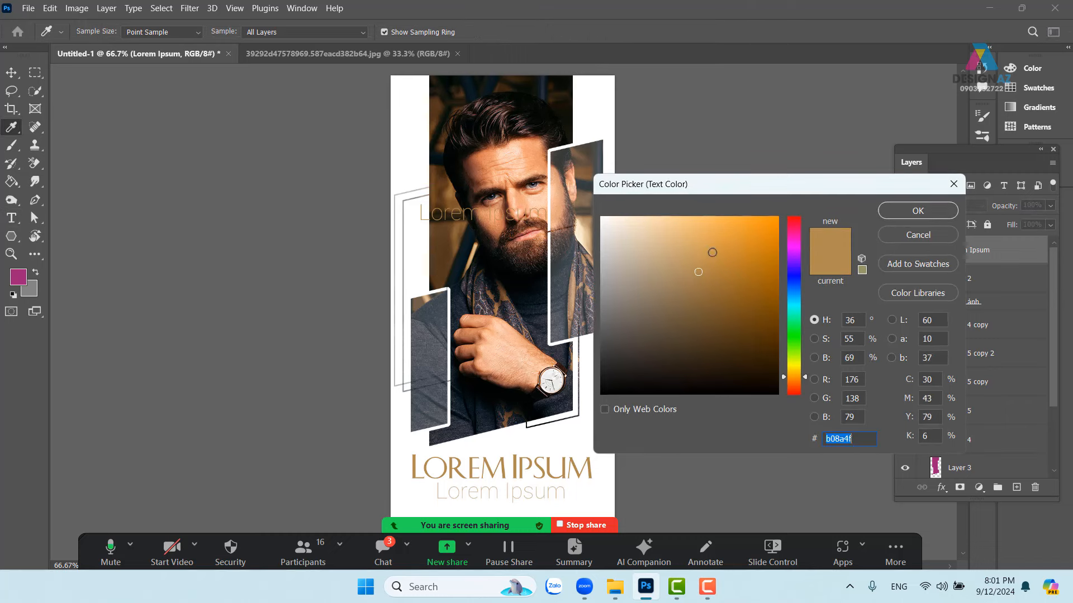
left_click_drag(713, 253, 653, 221)
left_click(918, 211)
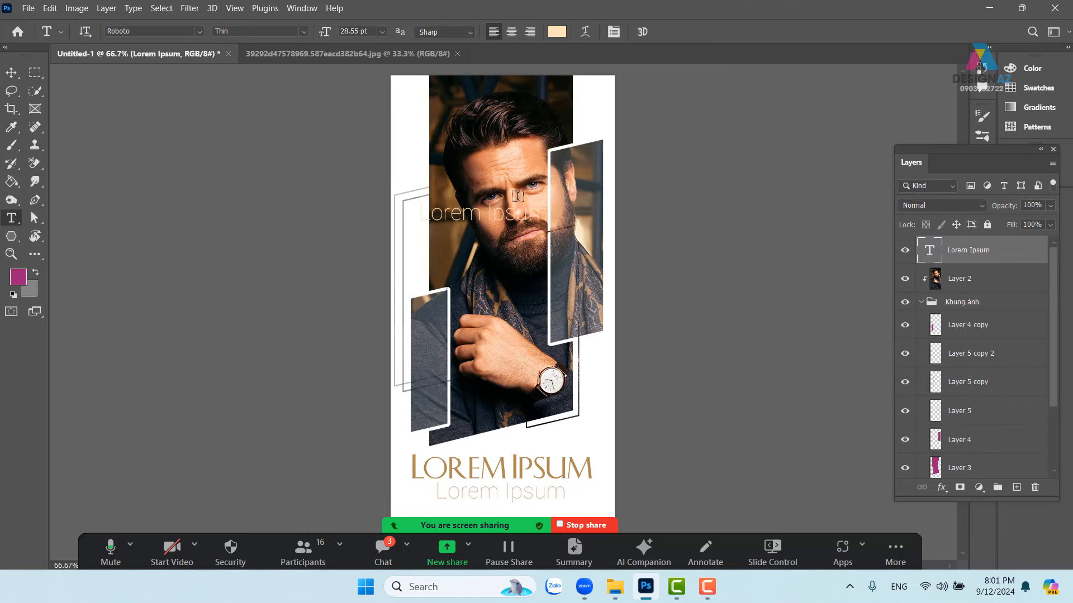
Rotate the cream Lorem Ipsum text by -90° and place it vertically along the photo's left edge.
key("v")
key("ctrl+t")
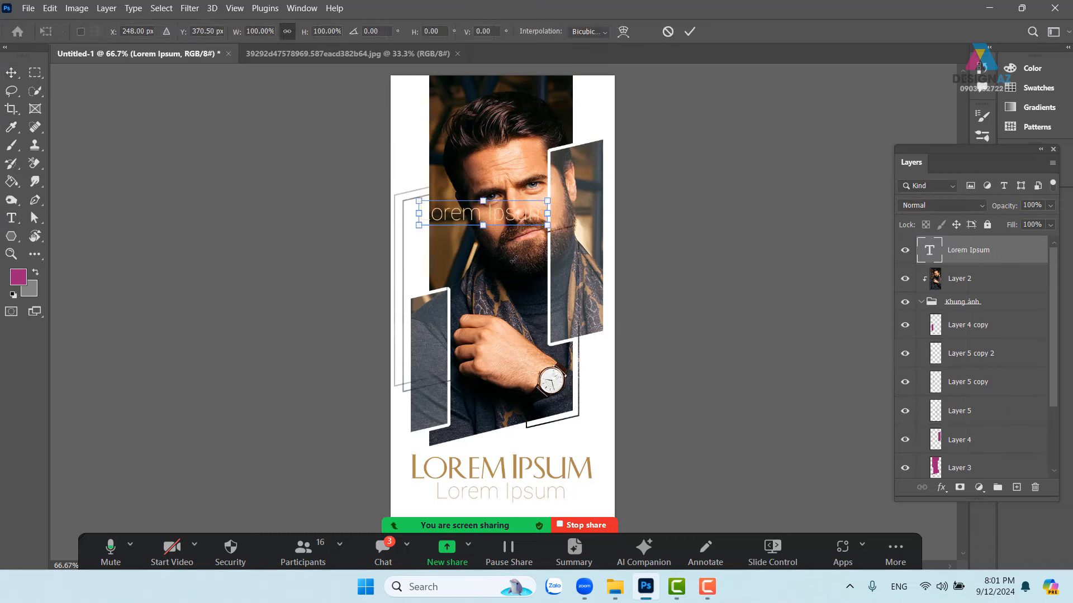
left_click_drag(513, 259, 483, 170)
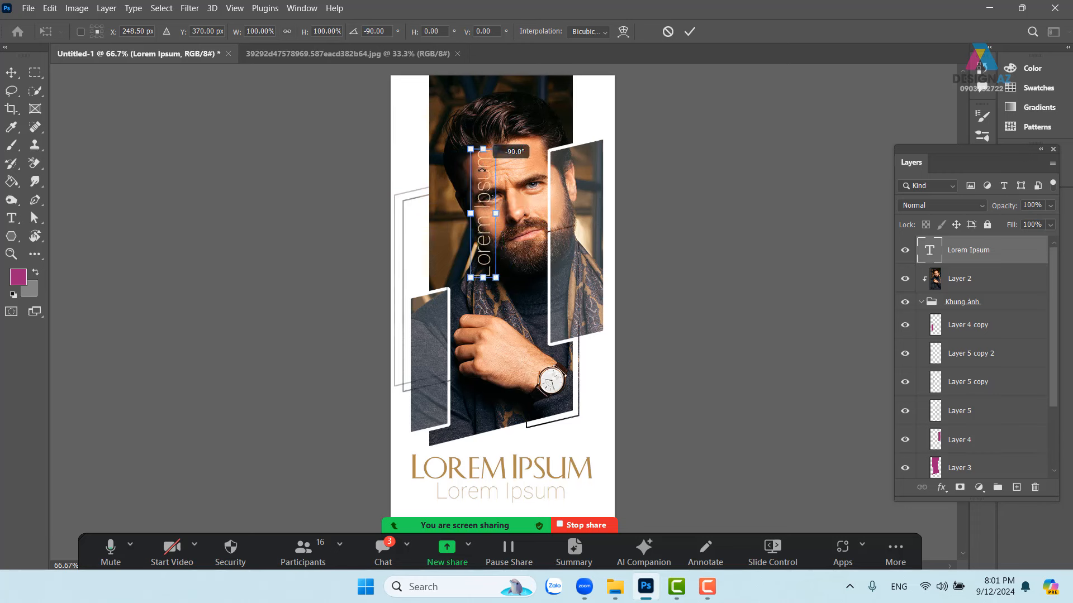
left_click_drag(483, 226, 403, 219)
key("Return")
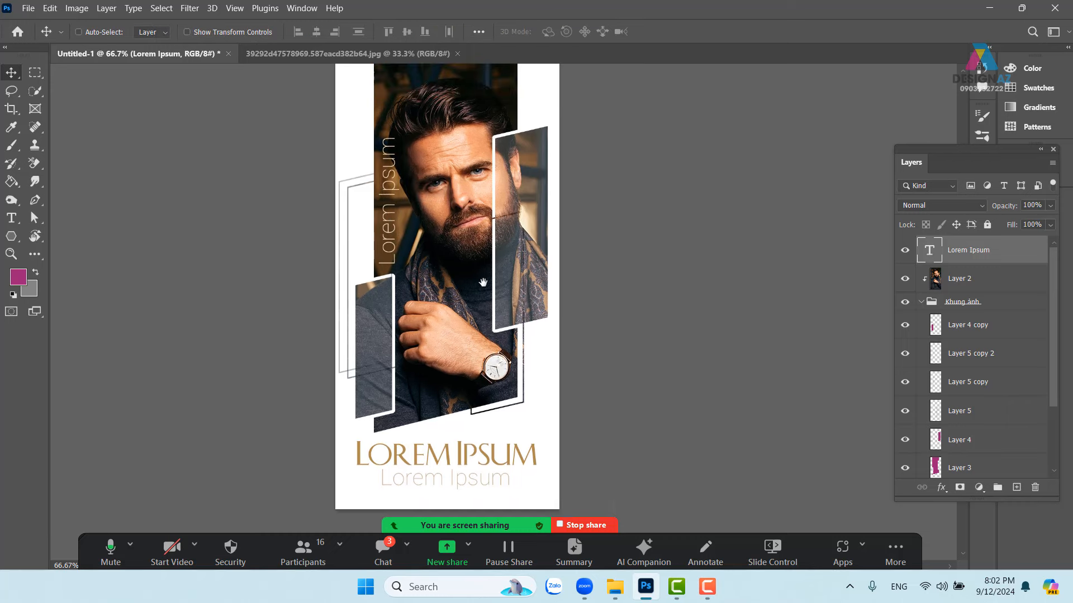
Delete the vertical Lorem Ipsum text and the "Khung ảnh" group with its contents, leaving the portrait unclipped.
left_click_drag(488, 268, 485, 278)
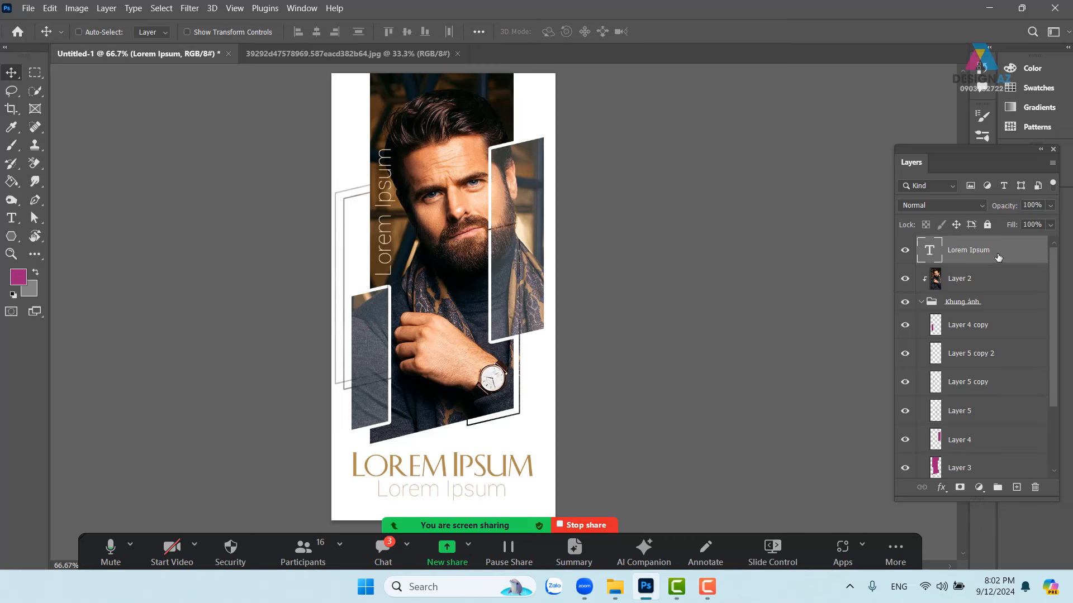
key("Delete")
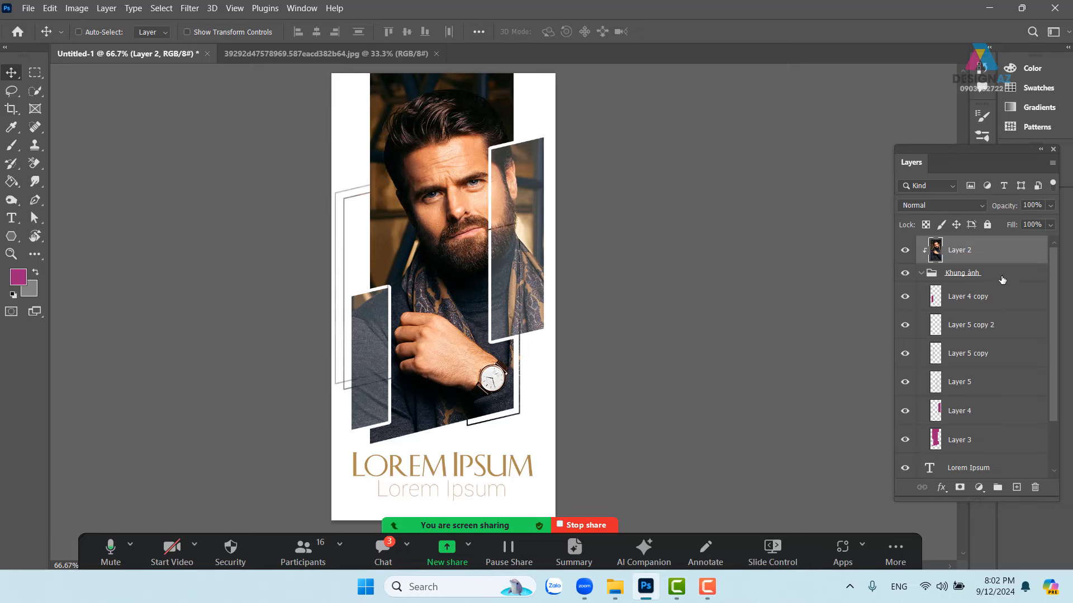
left_click(1000, 277)
key("Delete")
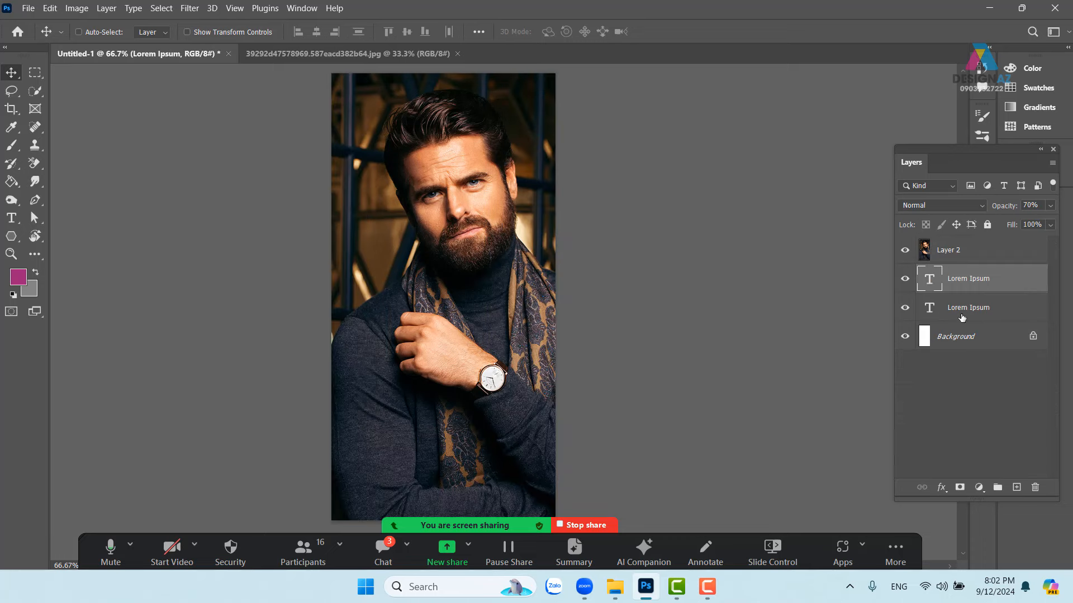
Draw a narrow vertical rectangle from the photo's top edge and fill it magenta on a new layer above the portrait, without a remaining selection.
left_click_drag(517, 386, 567, 429)
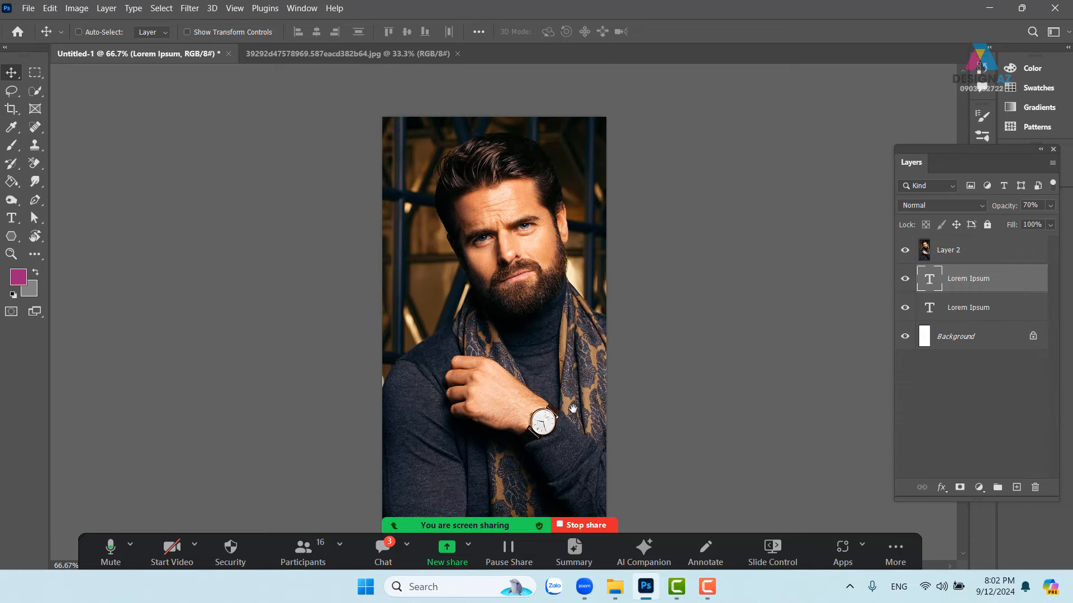
left_click(35, 72)
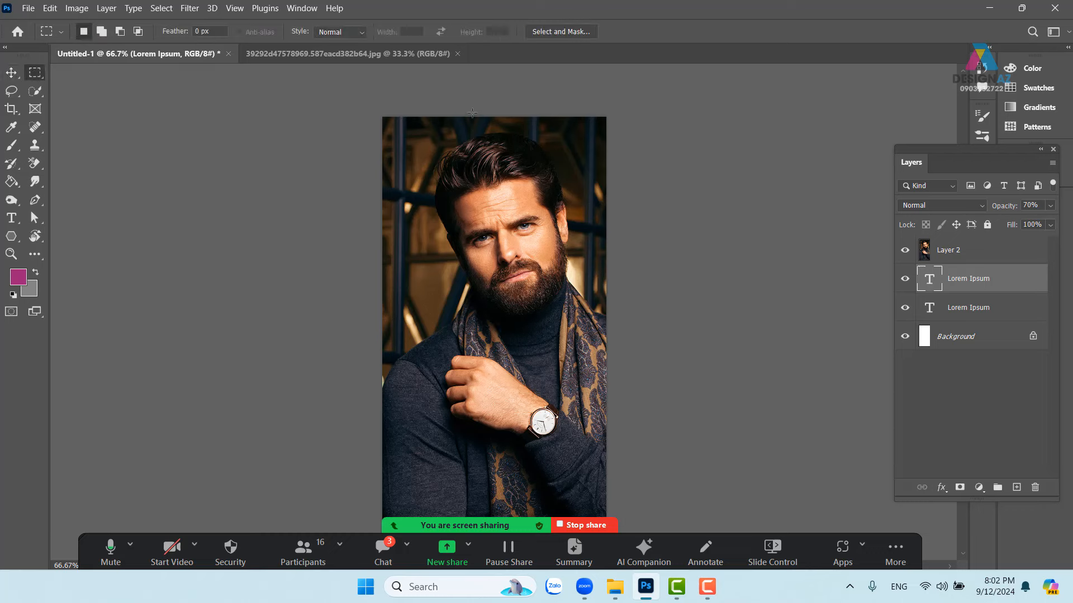
left_click_drag(472, 113, 509, 250)
key("Return")
left_click(1000, 251)
left_click(1016, 487)
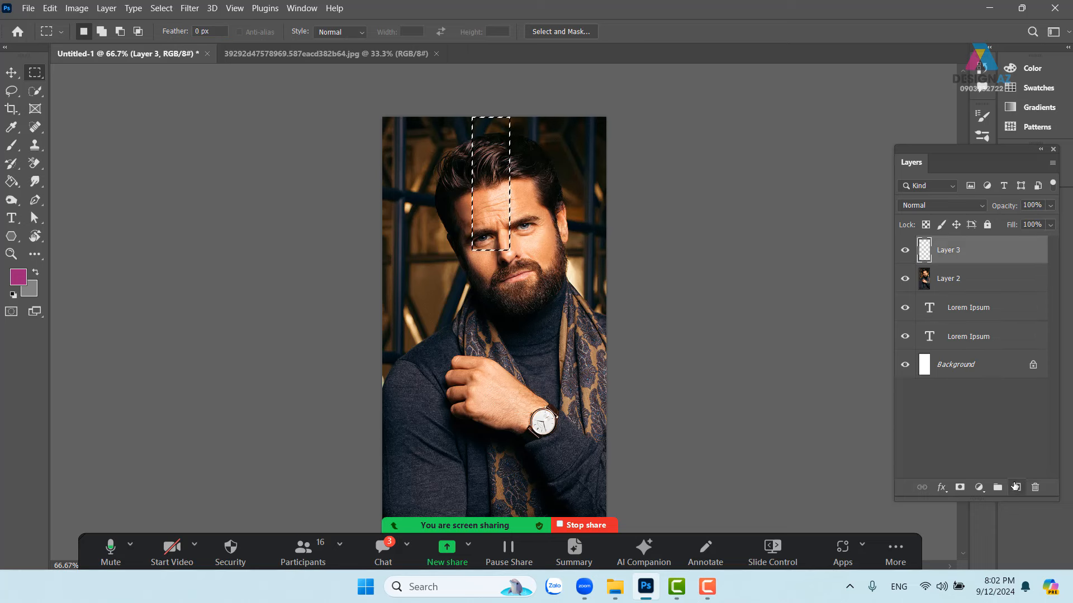
key("alt+BackSpace")
key("v")
key("ctrl+d")
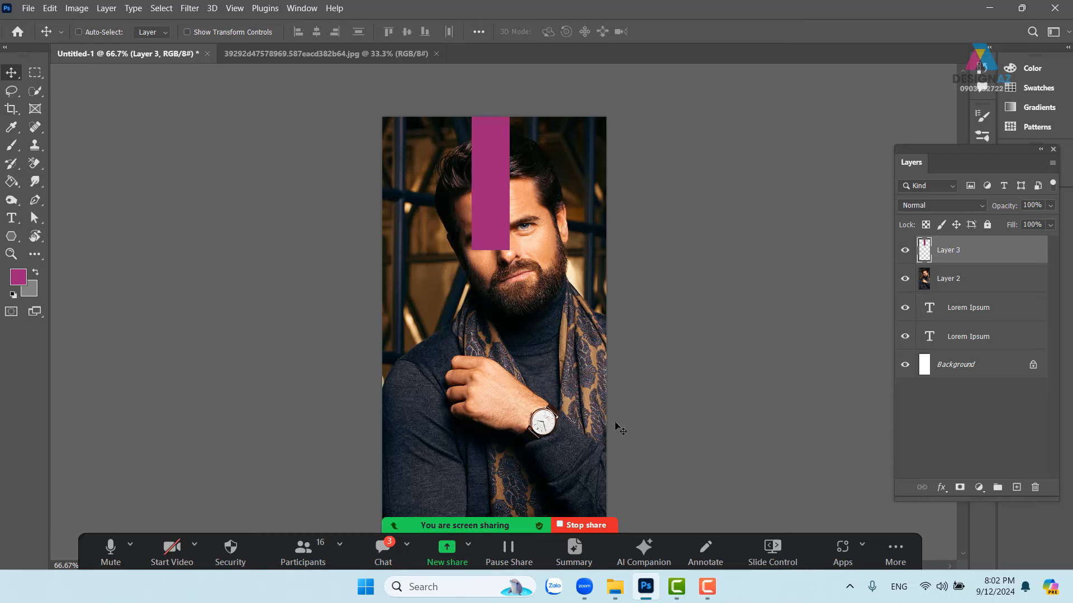
Duplicate the magenta rectangle twice downward to form a column of three, separated by thin gaps.
left_click_drag(494, 206, 513, 373)
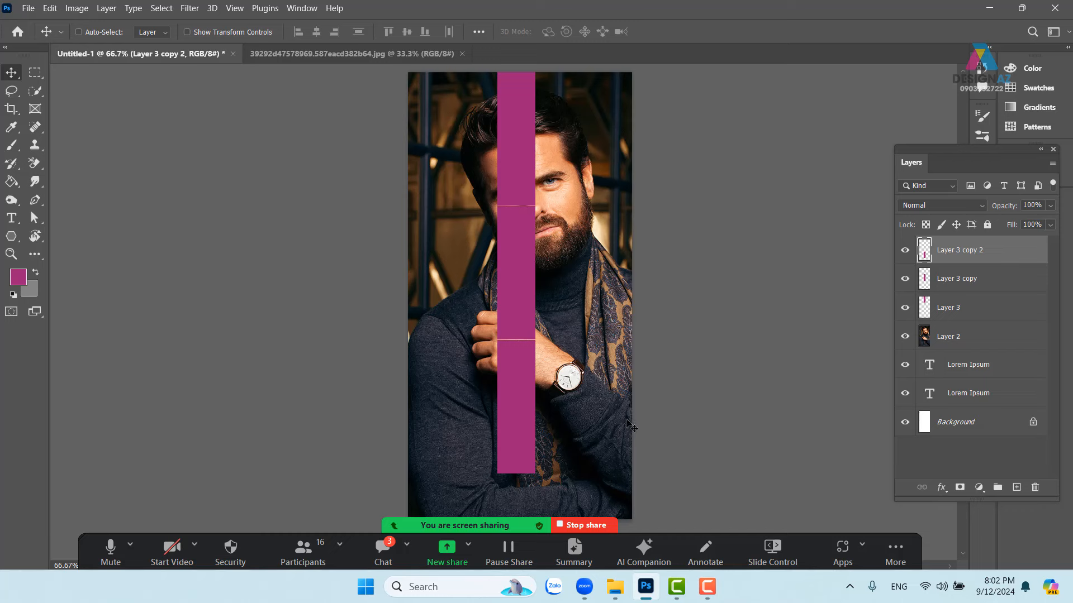
key("Up")
key("Up")
Duplicate the three-rectangle column once on each side of the original, leaving thin gaps between the columns.
left_click(1005, 311, "shift")
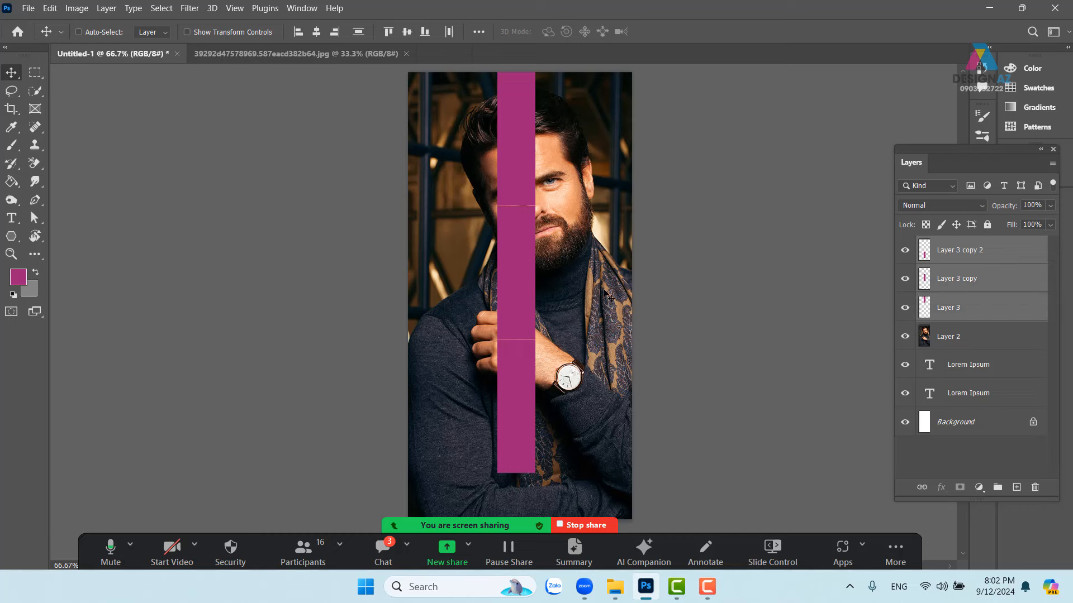
left_click_drag(547, 292, 578, 314)
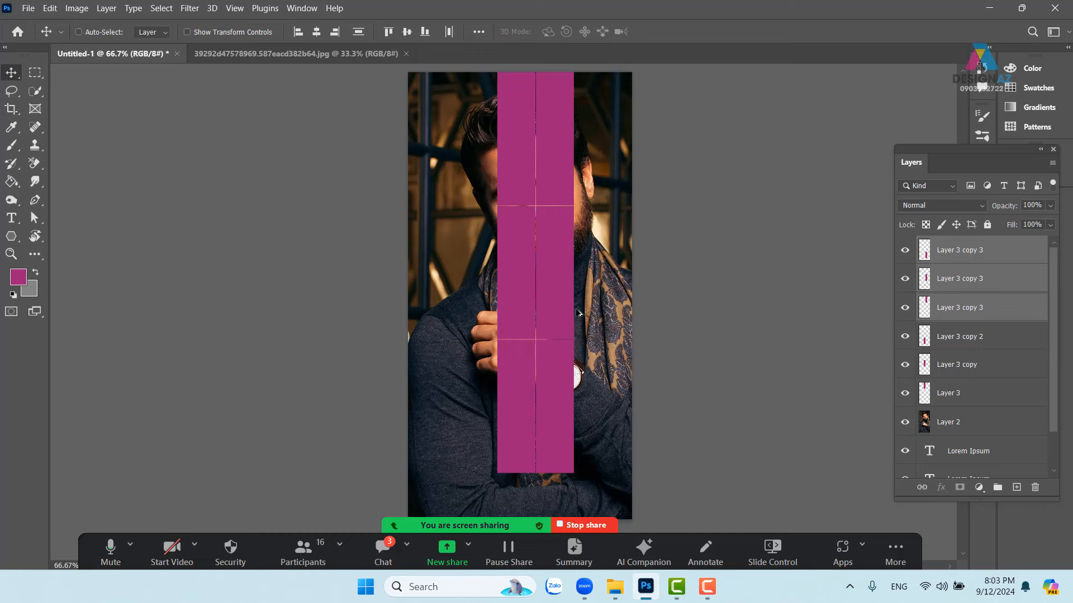
left_click_drag(560, 276, 485, 286)
key("Left")
key("Left")
key("Left")
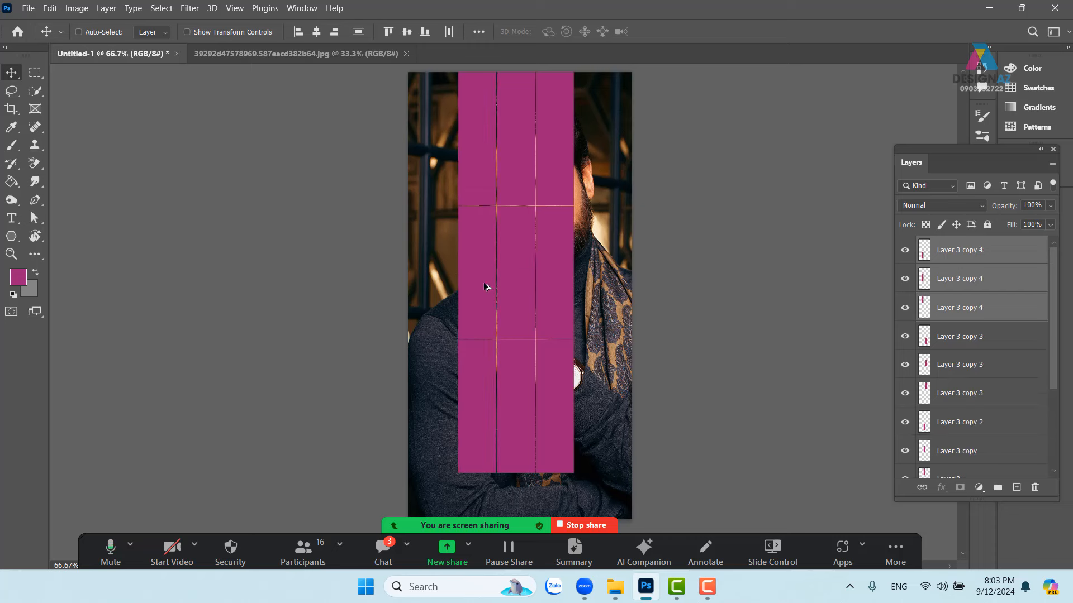
key("Right")
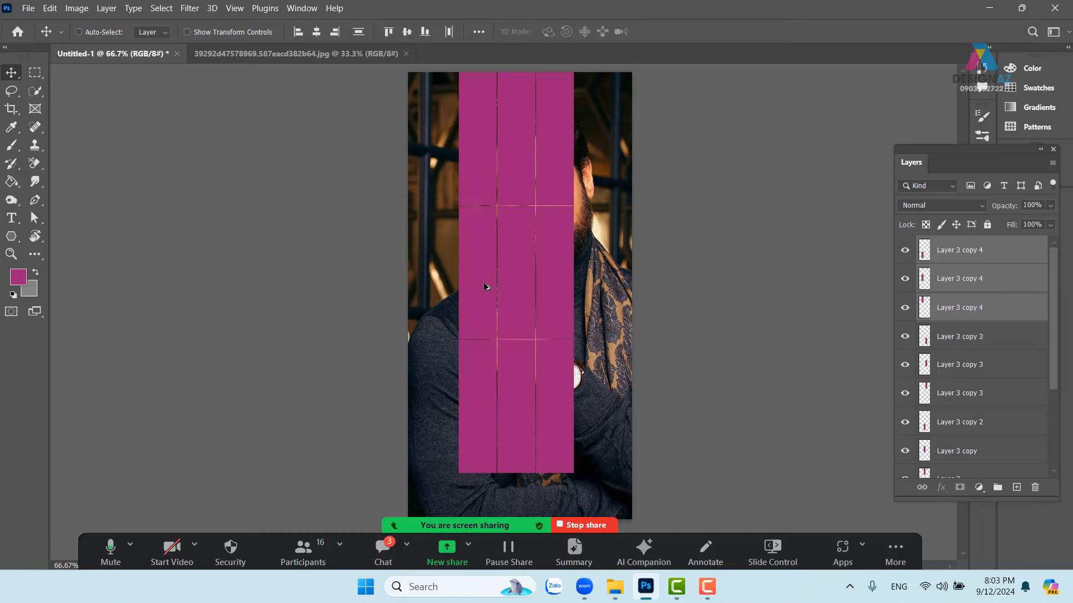
Add another copy of the column to the left of the grid and nudge it to leave a thin gap.
left_click_drag(493, 285, 451, 284)
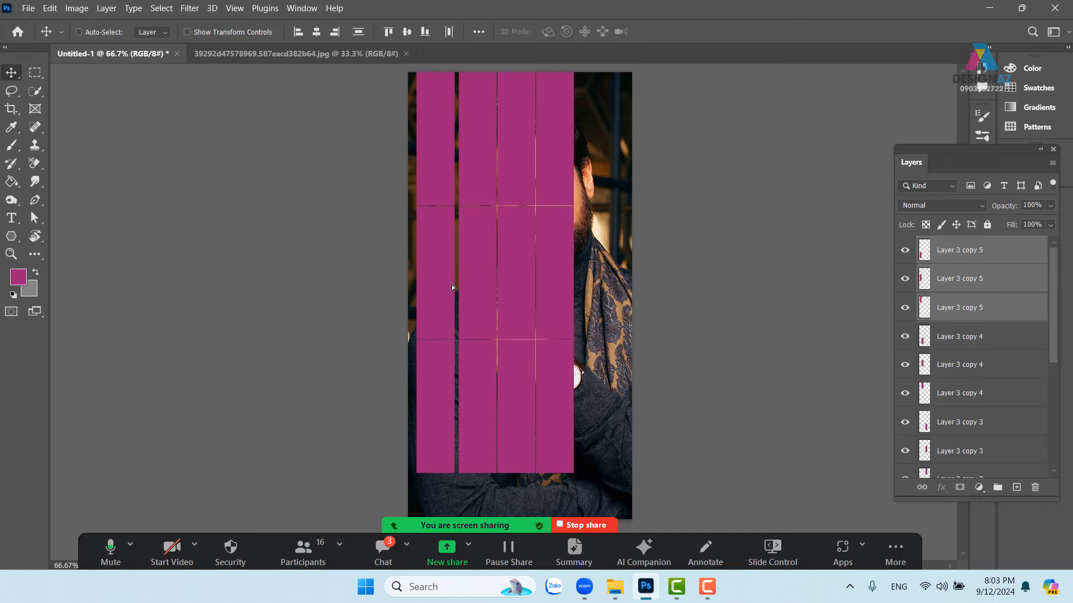
key("Right")
key("Right")
key("Right")
key("Right")
key("Right")
key("Right")
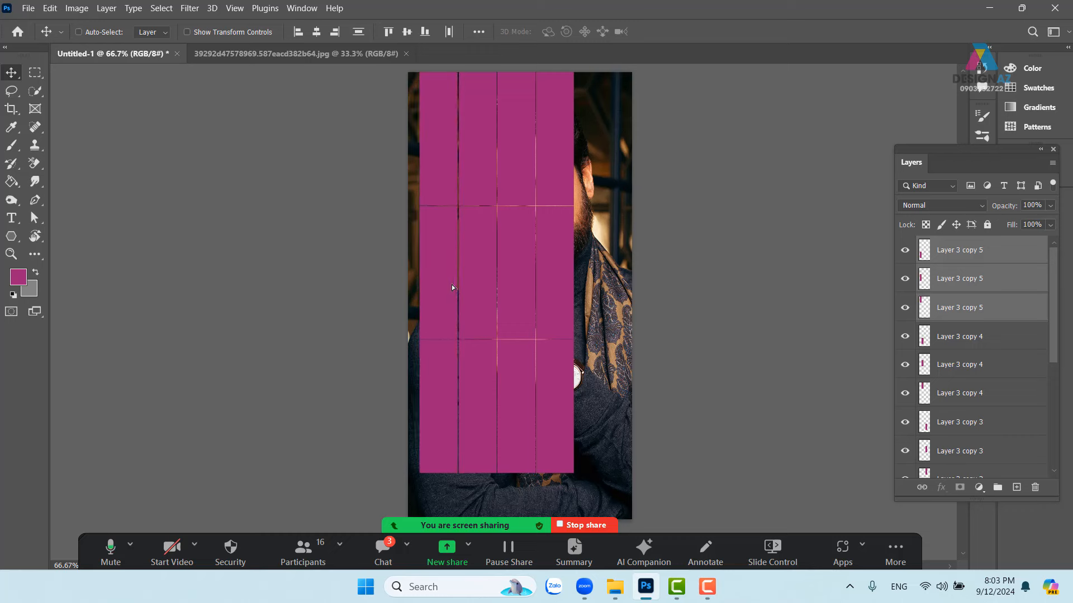
Add two more columns to cover the photo's right side and one overlapping its left edge, spaced with thin gaps.
left_click_drag(452, 287, 627, 290)
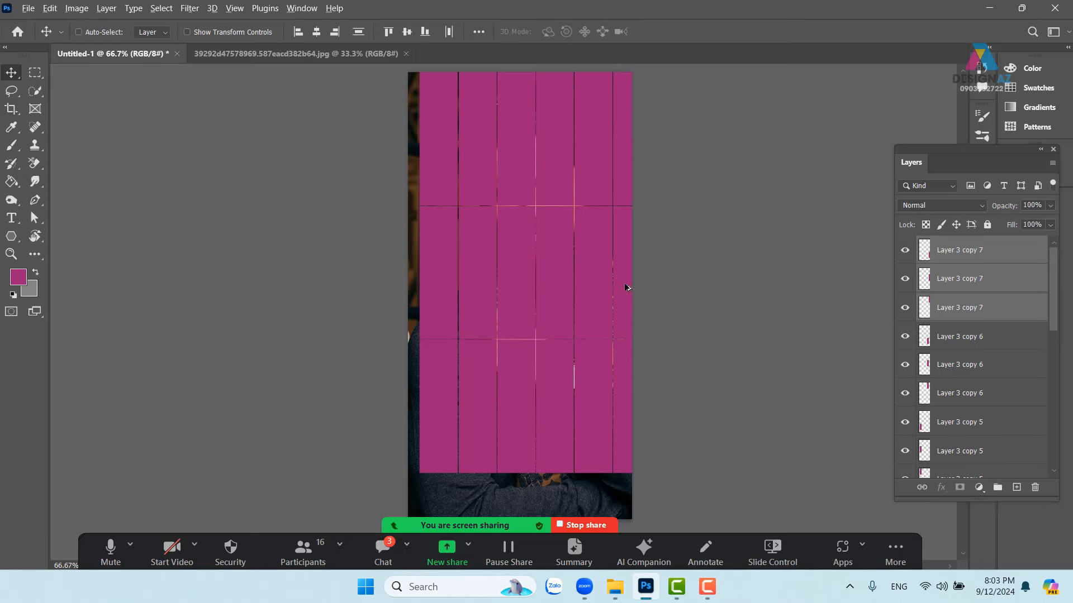
left_click_drag(627, 290, 387, 294)
key("Right")
key("Right")
key("Right")
key("Right")
key("Right")
key("Right")
key("Right")
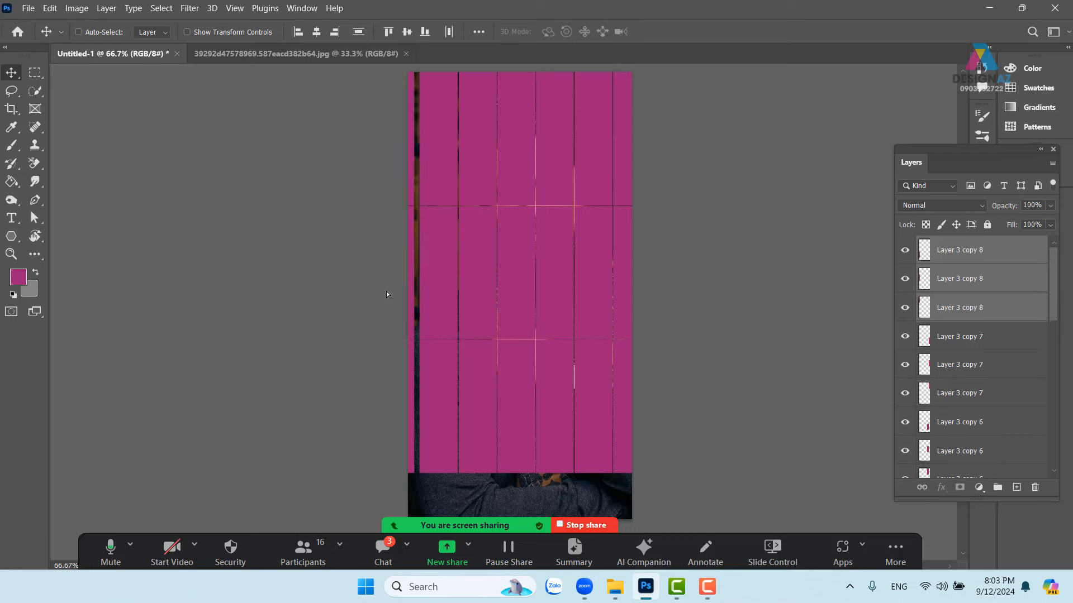
key("Right")
key("Right")
key("Right")
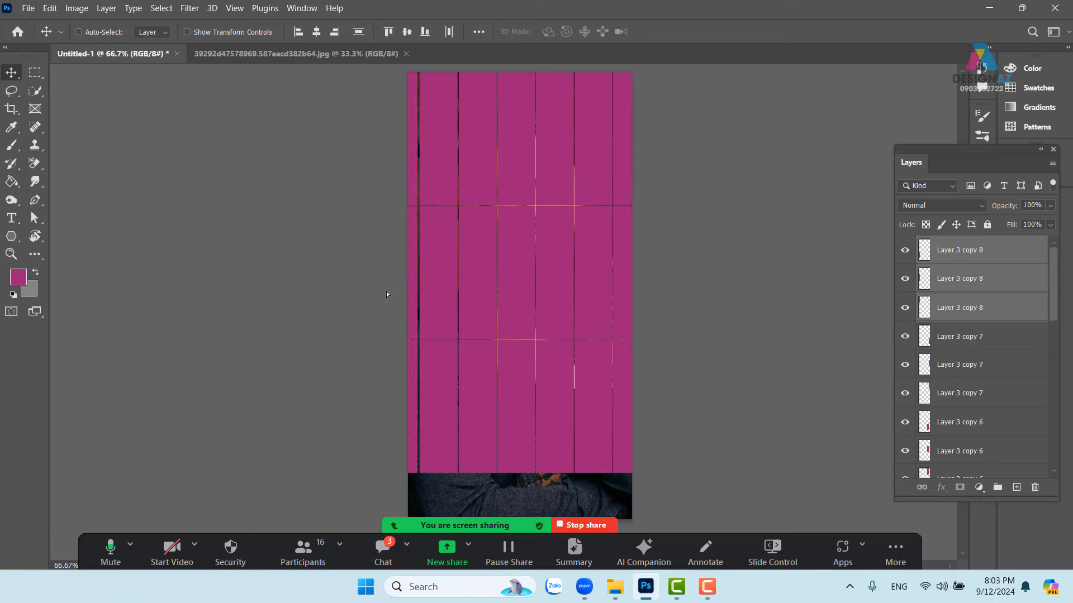
key("Right")
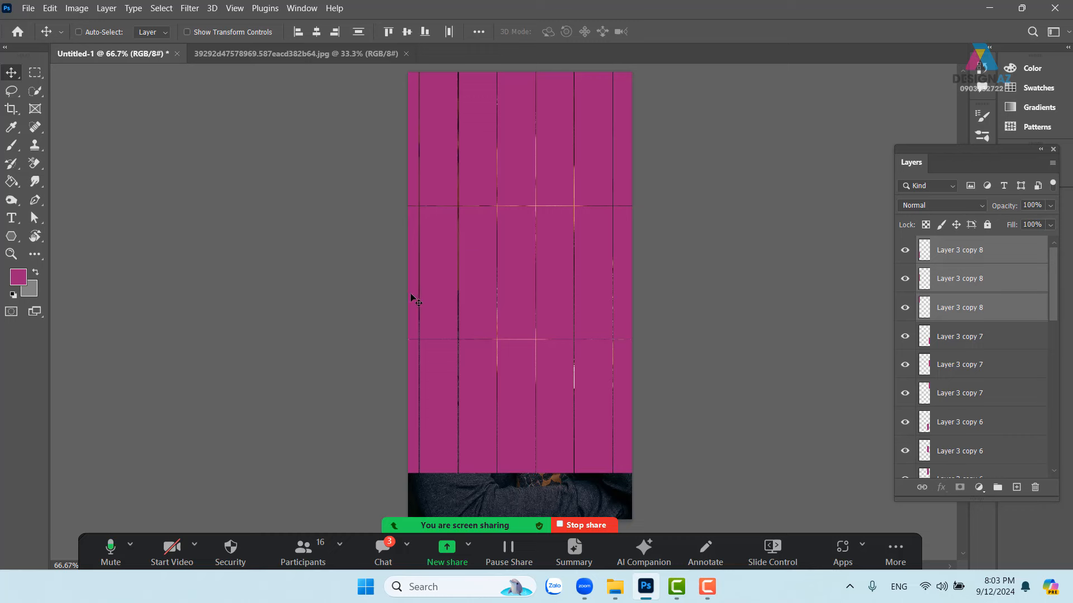
left_click_drag(1056, 297, 1055, 430)
left_click(1024, 387, "shift")
scroll(1047, 290, "up", 3)
left_click(1010, 255)
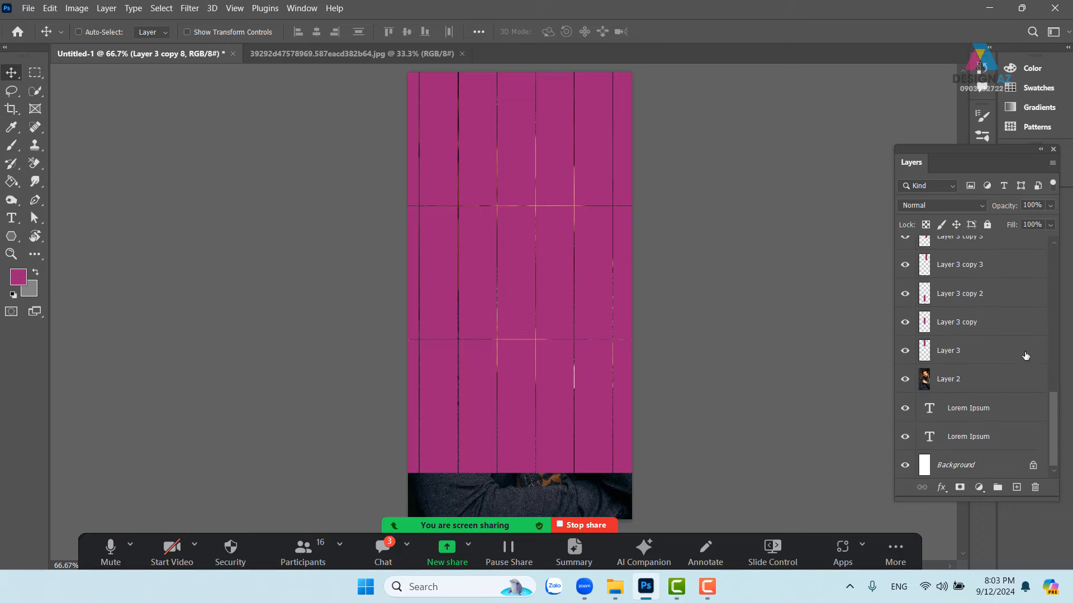
left_click(1025, 351, "shift")
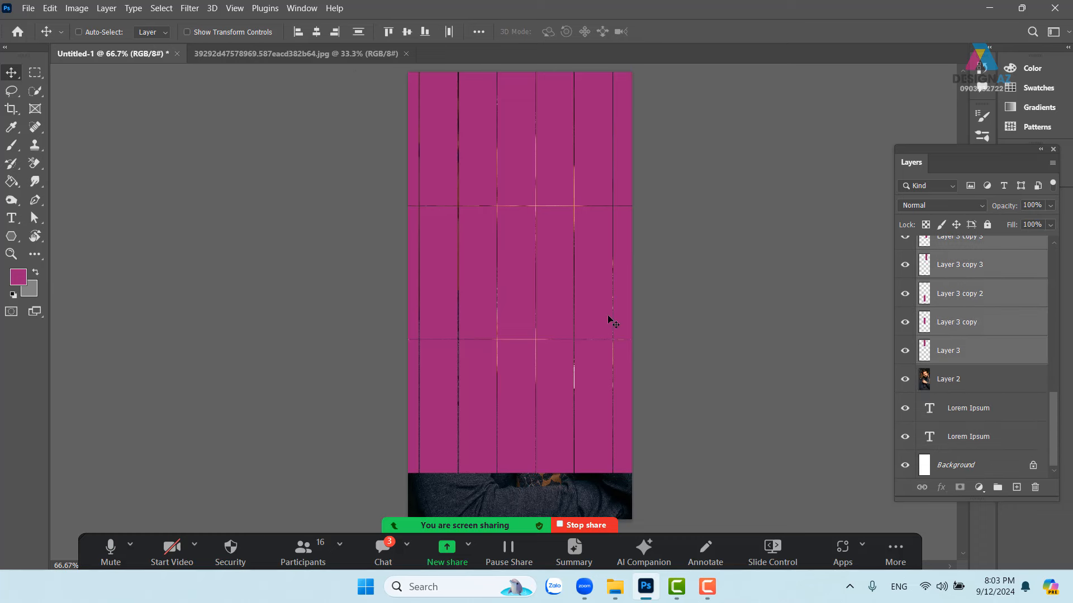
key("ctrl+t")
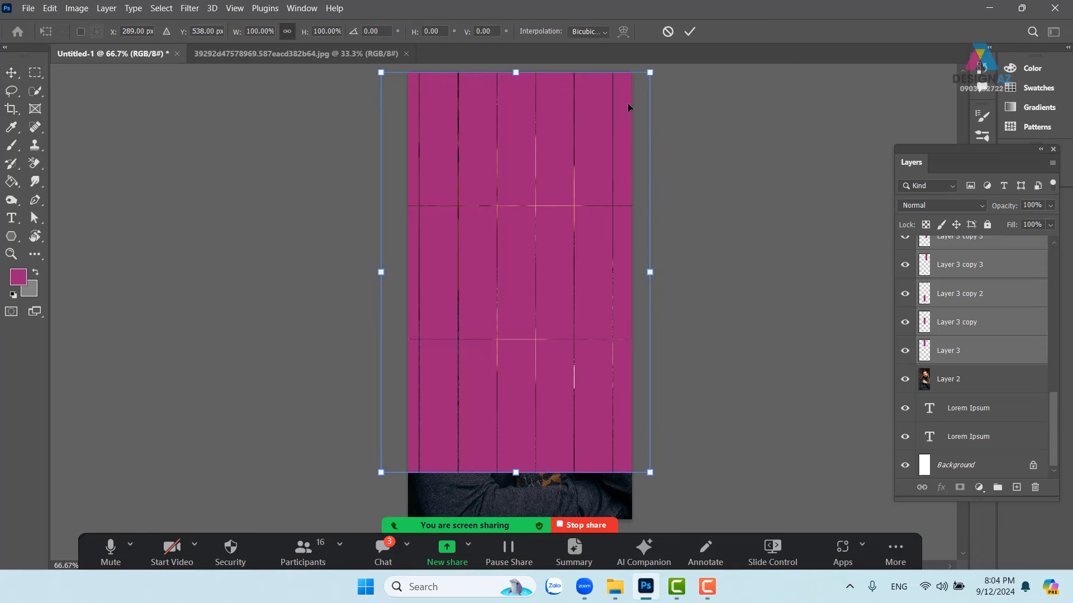
Convert all the magenta rectangle layers, from Layer 3 through its last copies, into a single smart object.
left_click(986, 351)
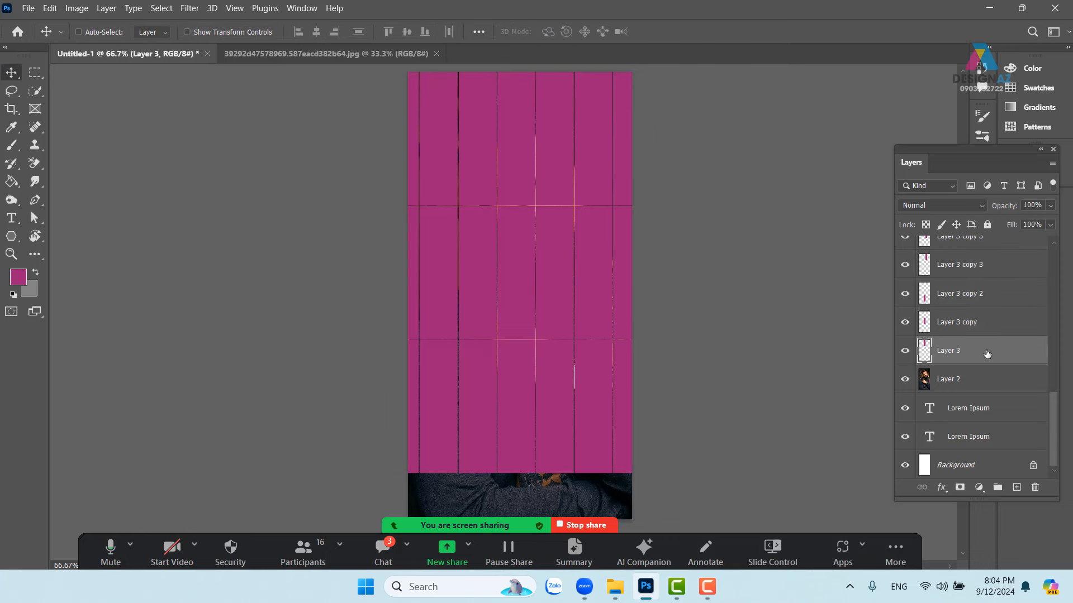
left_click_drag(1052, 428, 1070, 232)
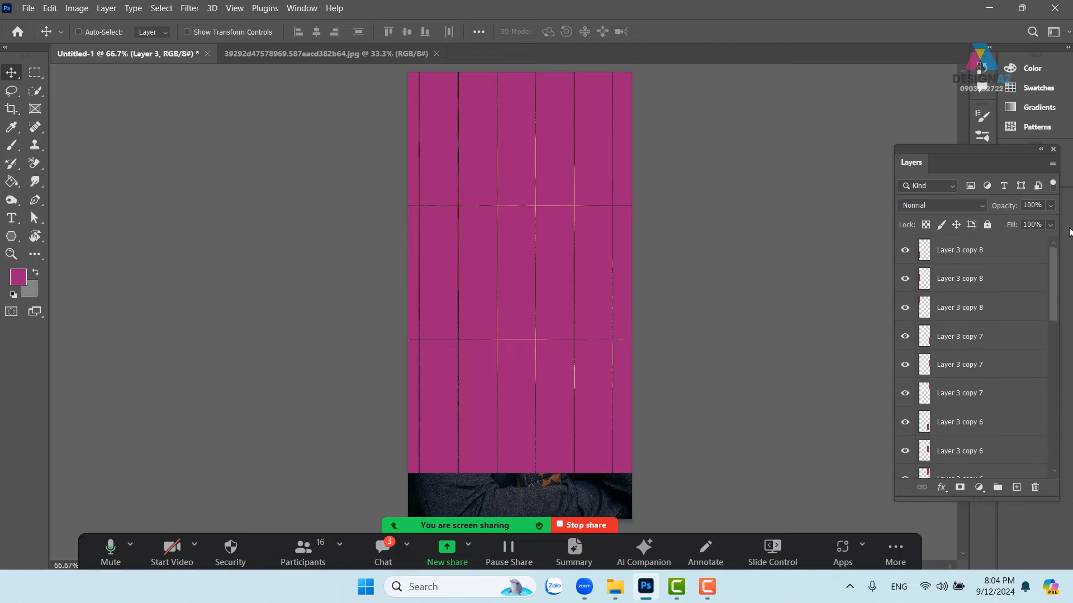
left_click(1022, 250, "shift")
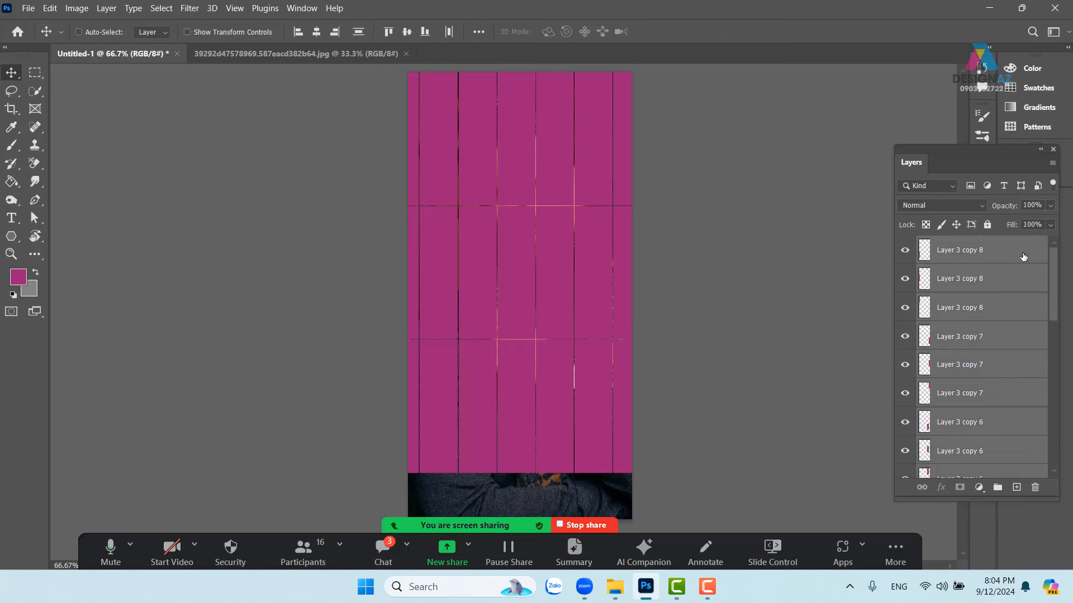
right_click(1022, 254)
left_click(900, 199)
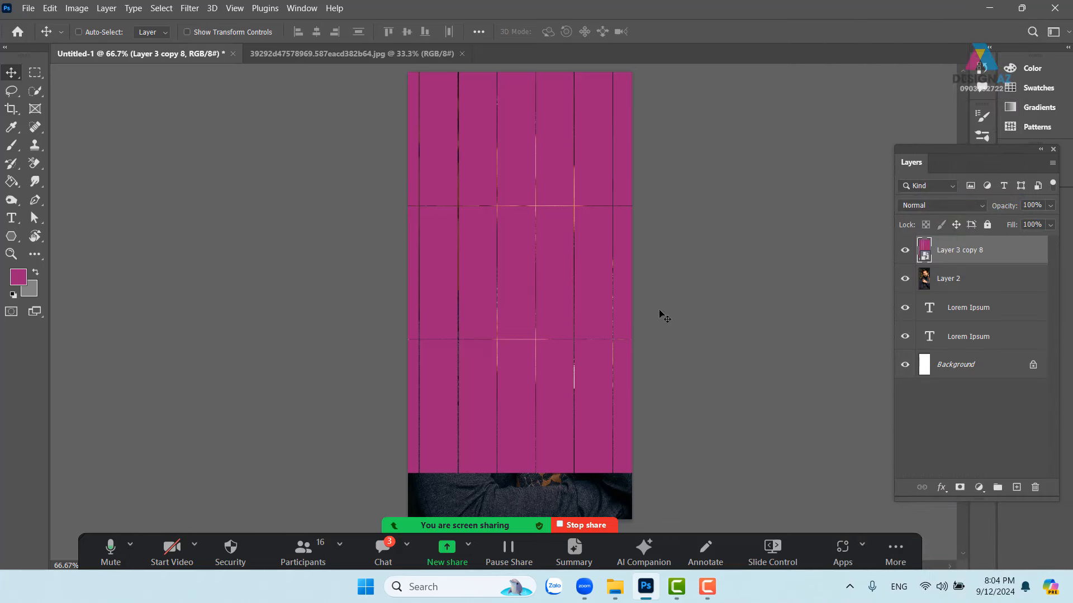
Warp the magenta grid with the Bulge style at a bend of about -52.4%, curving its upper and lower edges inward.
key("ctrl+t")
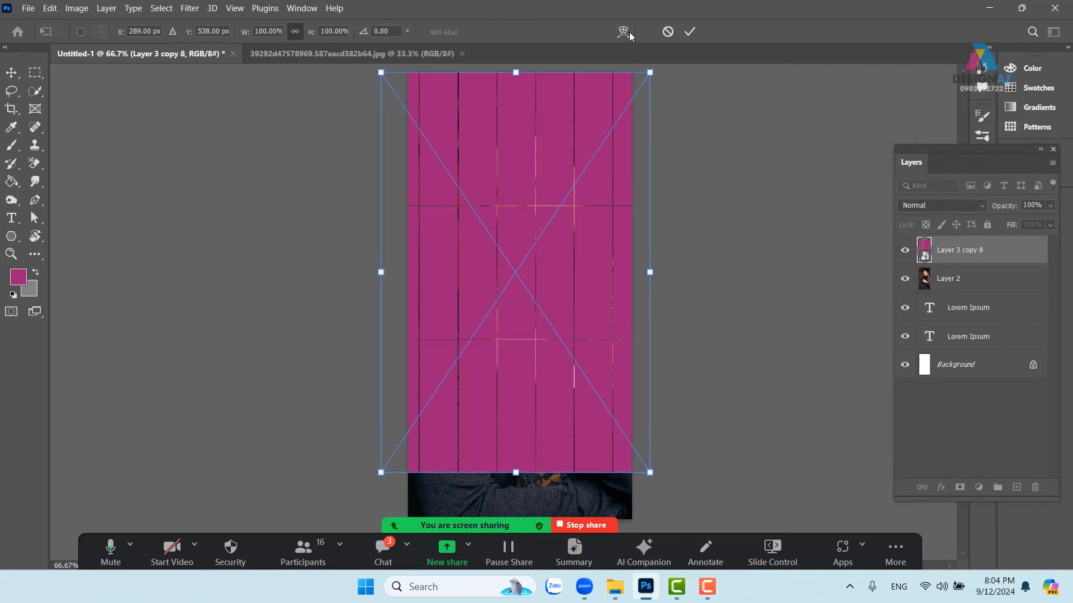
left_click(623, 32)
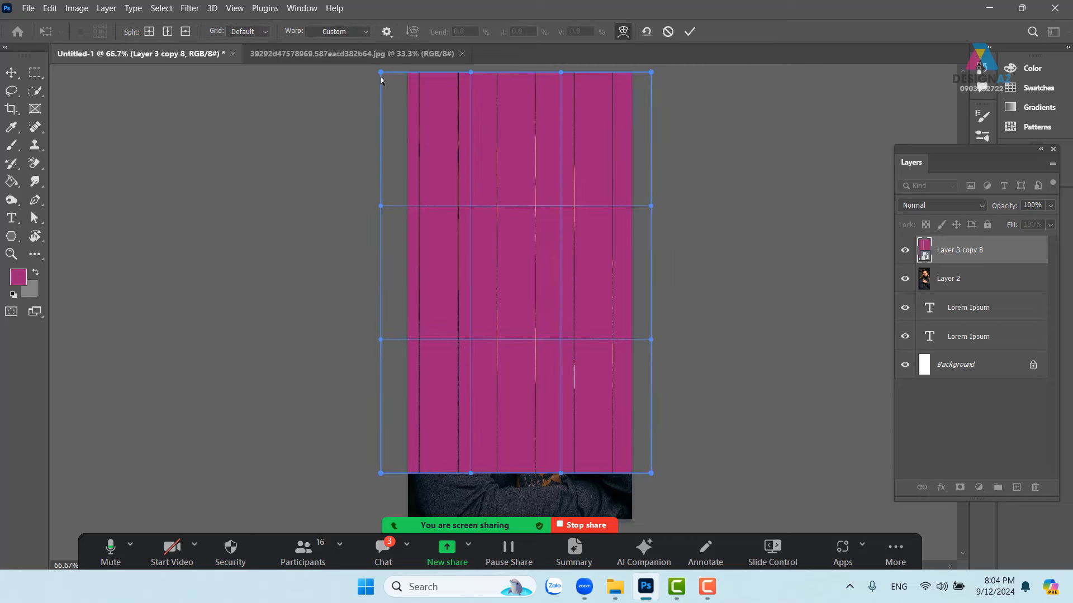
left_click(366, 32)
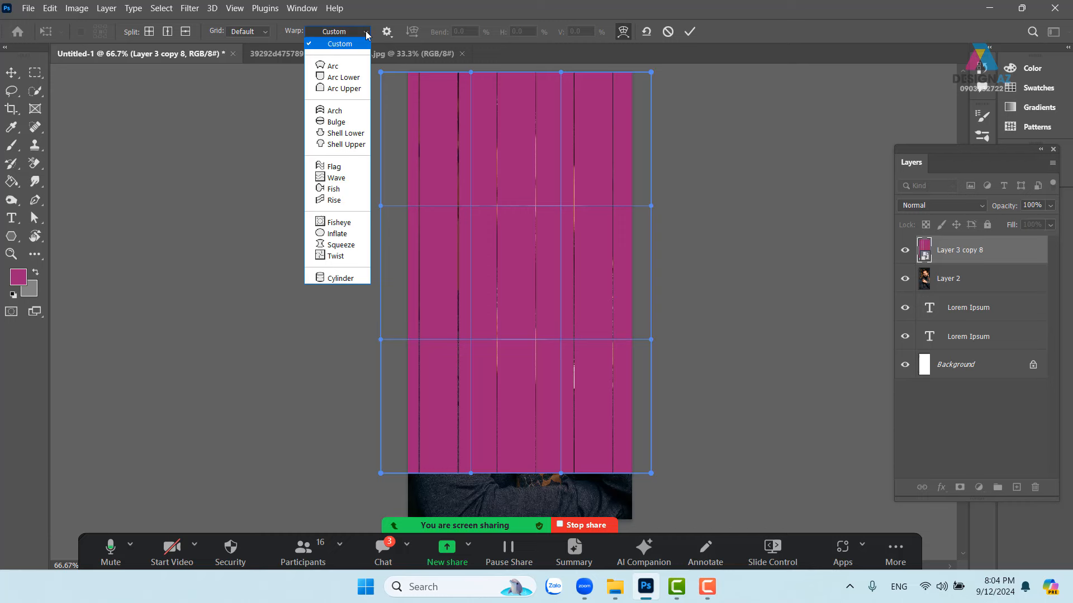
left_click(338, 122)
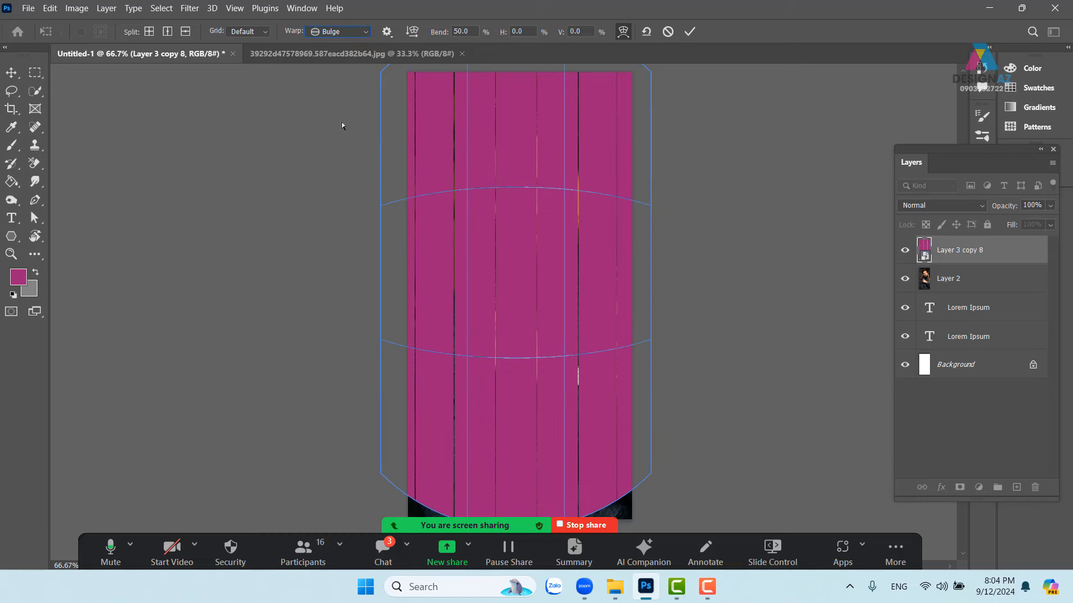
left_click_drag(594, 175, 574, 242)
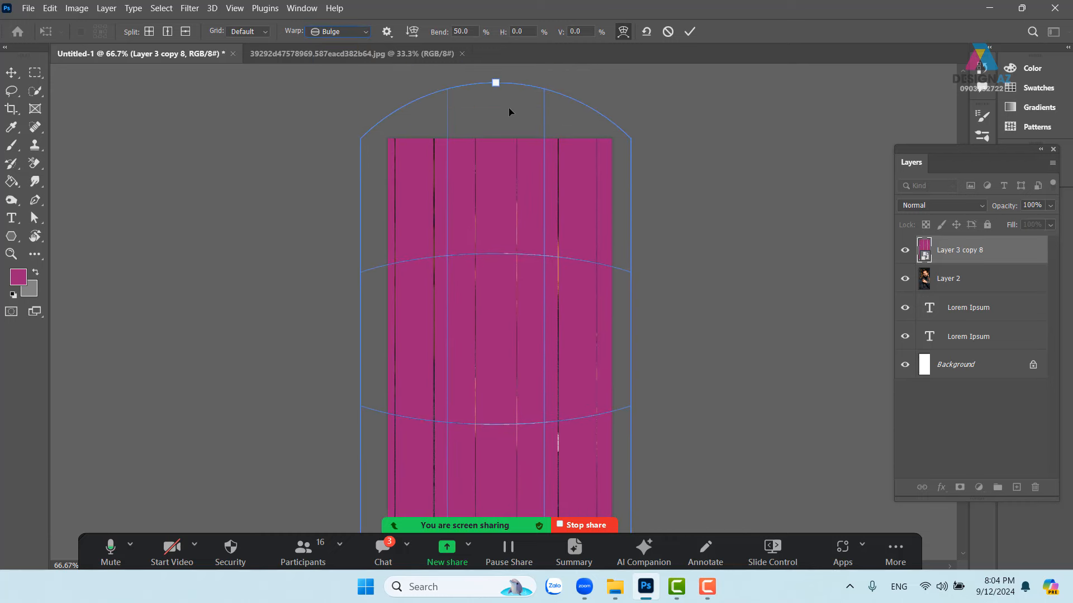
left_click_drag(496, 83, 504, 208)
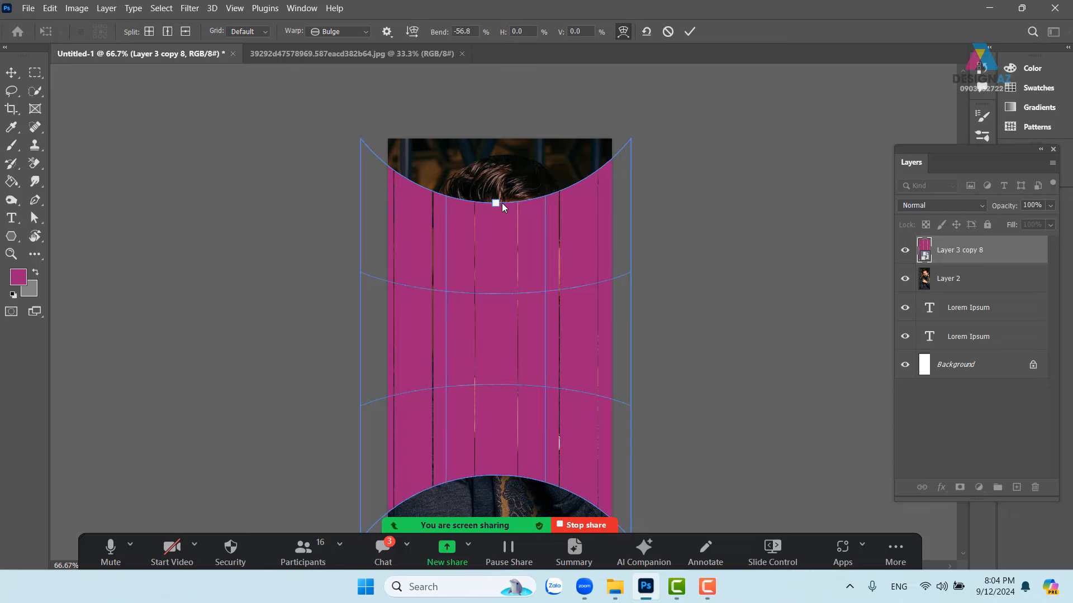
left_click_drag(508, 271, 555, 252)
left_click_drag(526, 180, 525, 174)
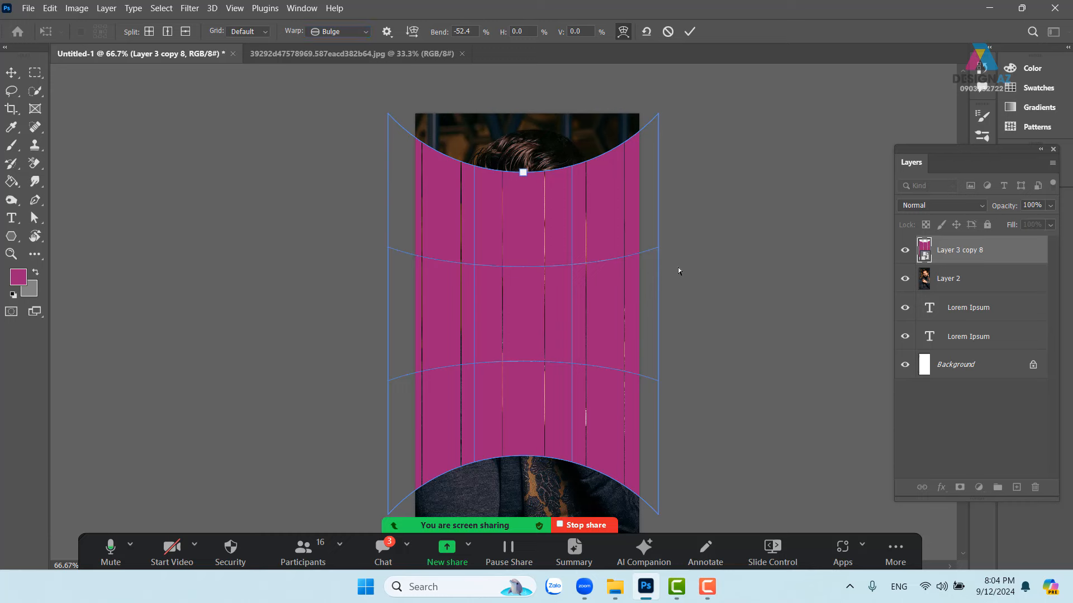
left_click(688, 34)
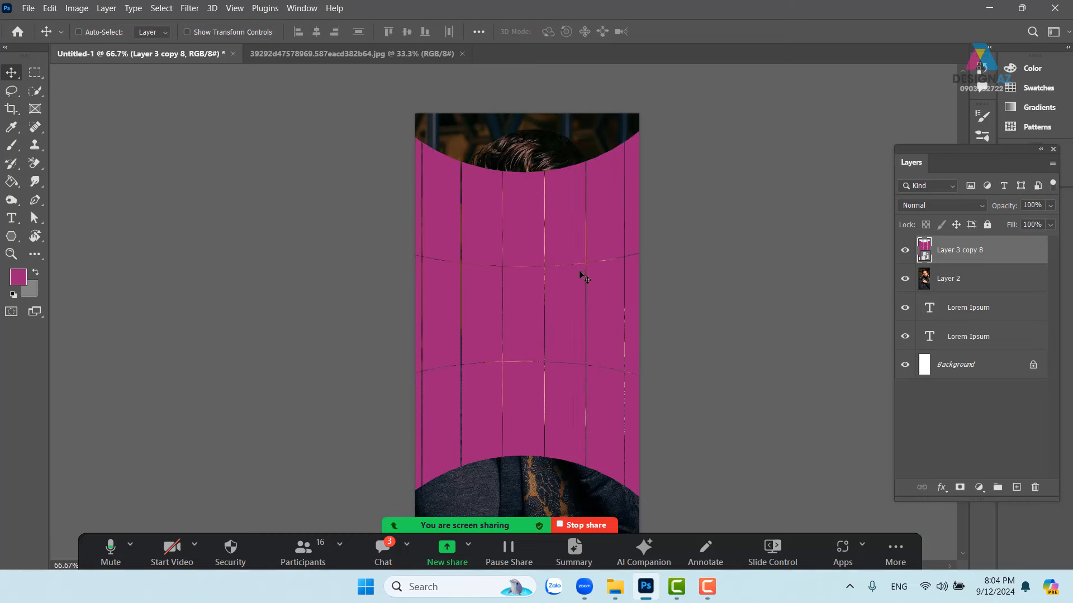
Narrow the warped grid from both sides with Free Transform to match the canvas width.
key("ctrl+t")
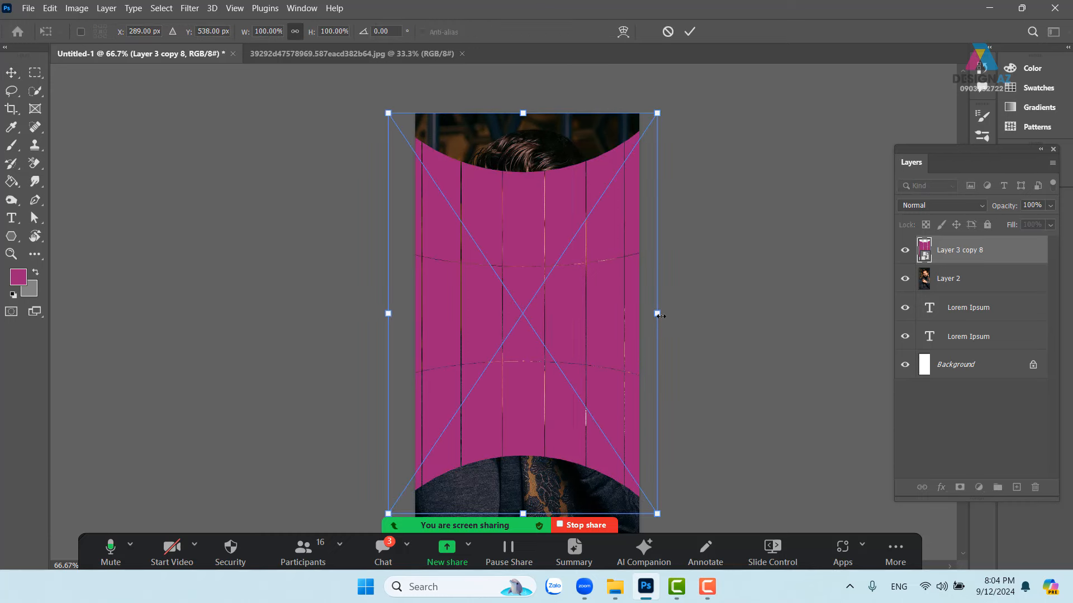
left_click_drag(659, 316, 639, 315)
left_click_drag(389, 314, 418, 312)
key("Return")
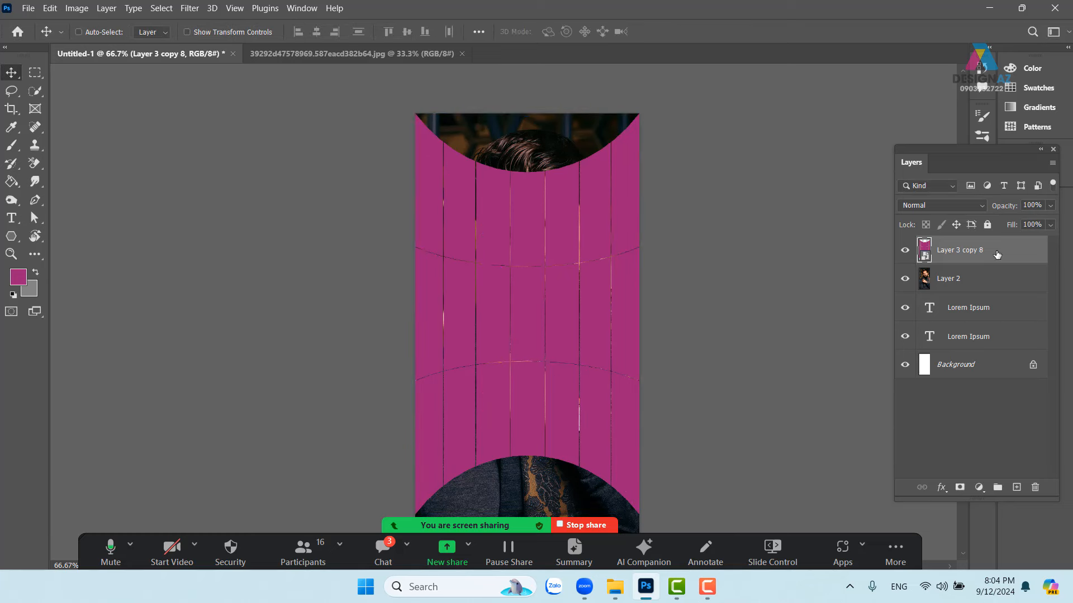
Move the warped grid below the portrait layer and clip the portrait to it.
left_click_drag(988, 260, 990, 292)
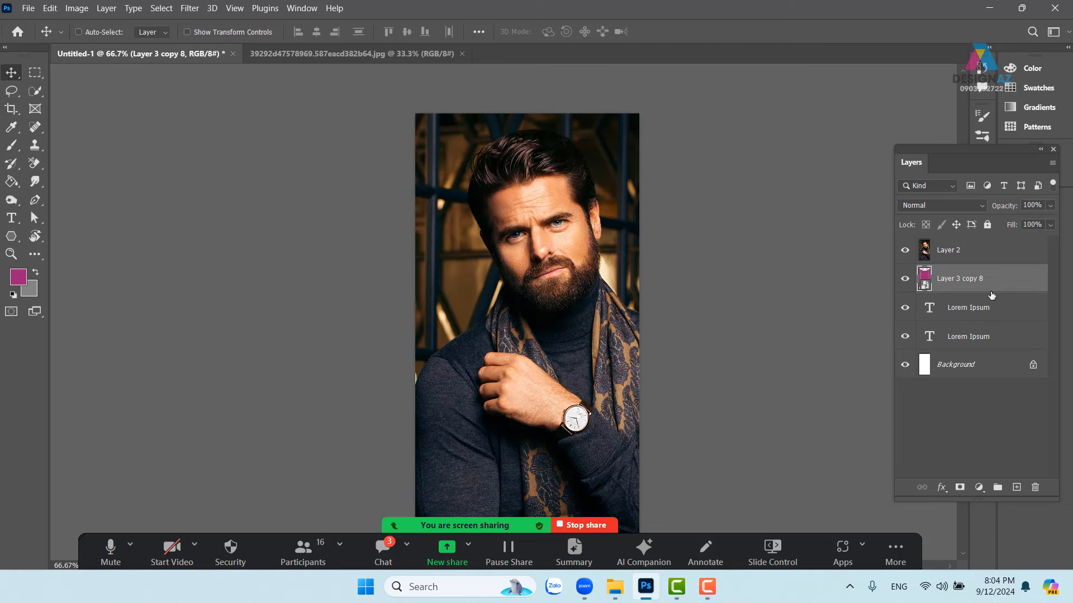
left_click(995, 252)
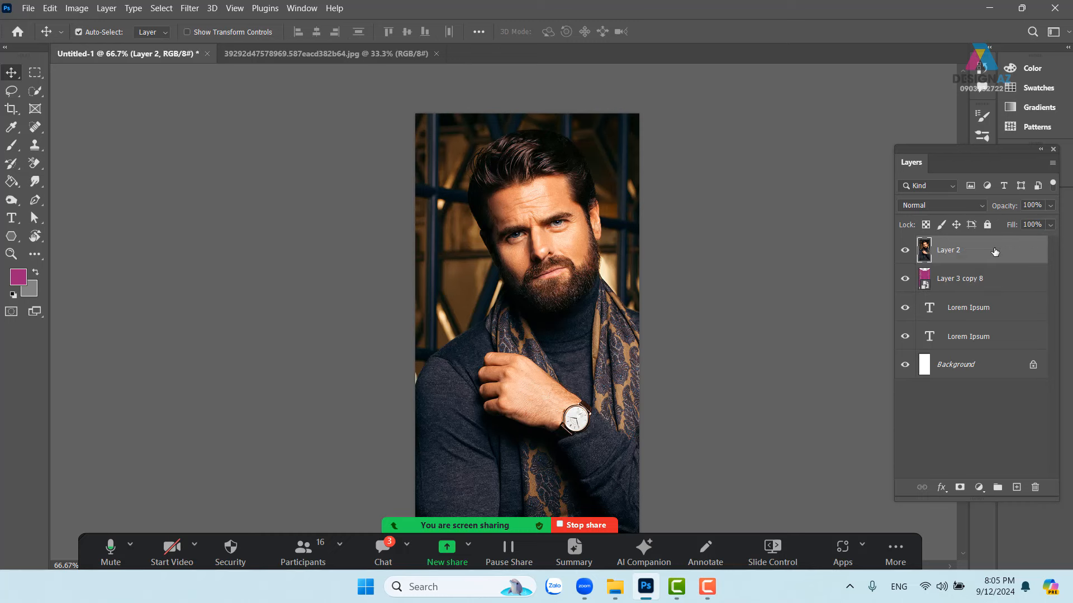
key("ctrl+alt+g")
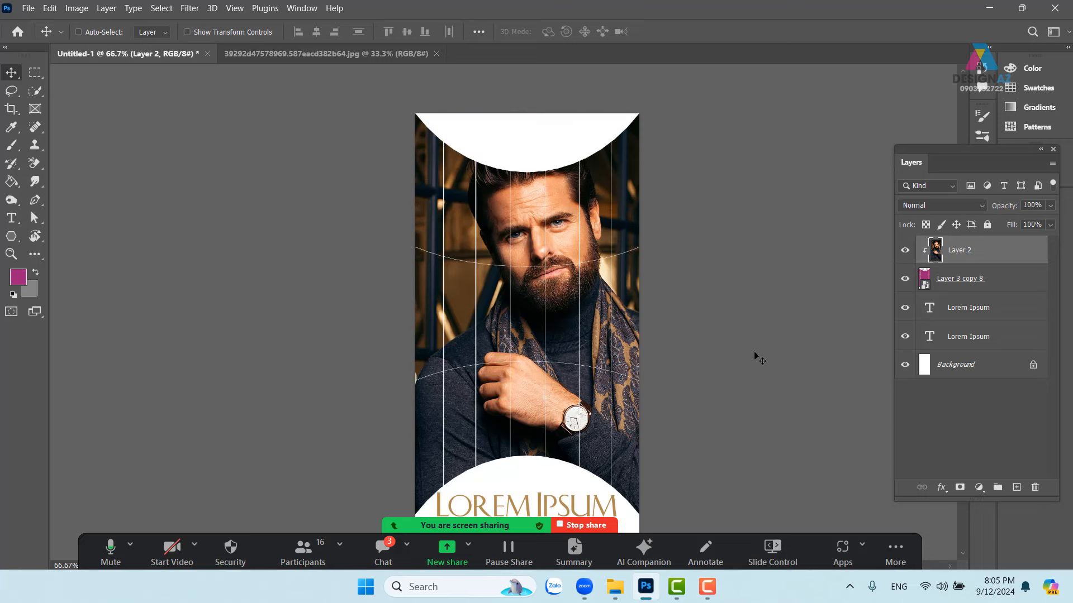
Reduce the Bulge warp on the magenta grid smart object to a bend of about -32.2%.
left_click_drag(642, 314, 563, 304)
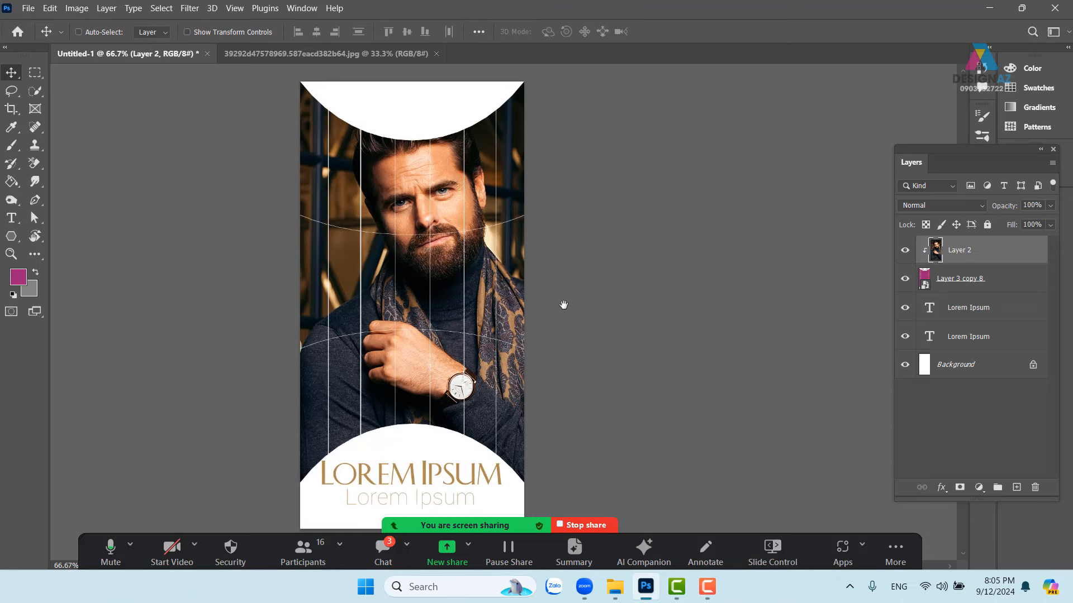
left_click(924, 279)
key("ctrl+t")
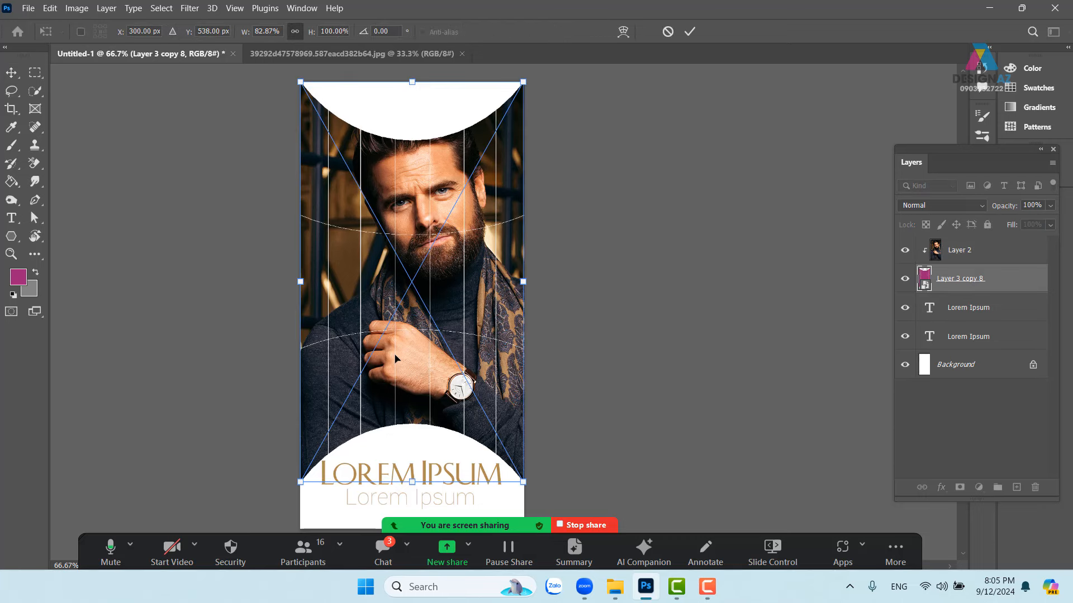
left_click(623, 31)
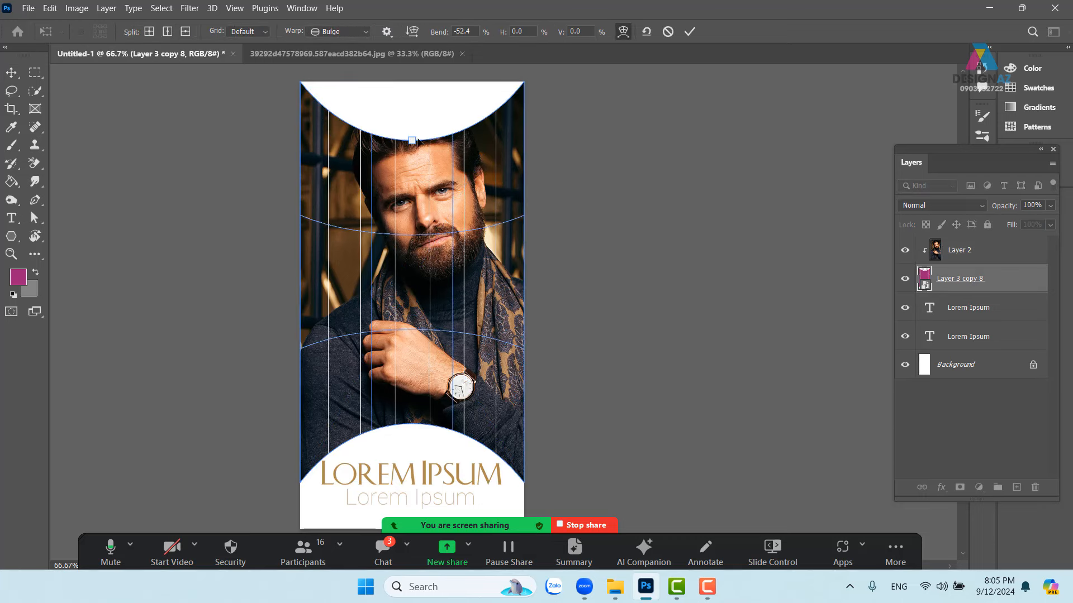
left_click_drag(412, 141, 413, 117)
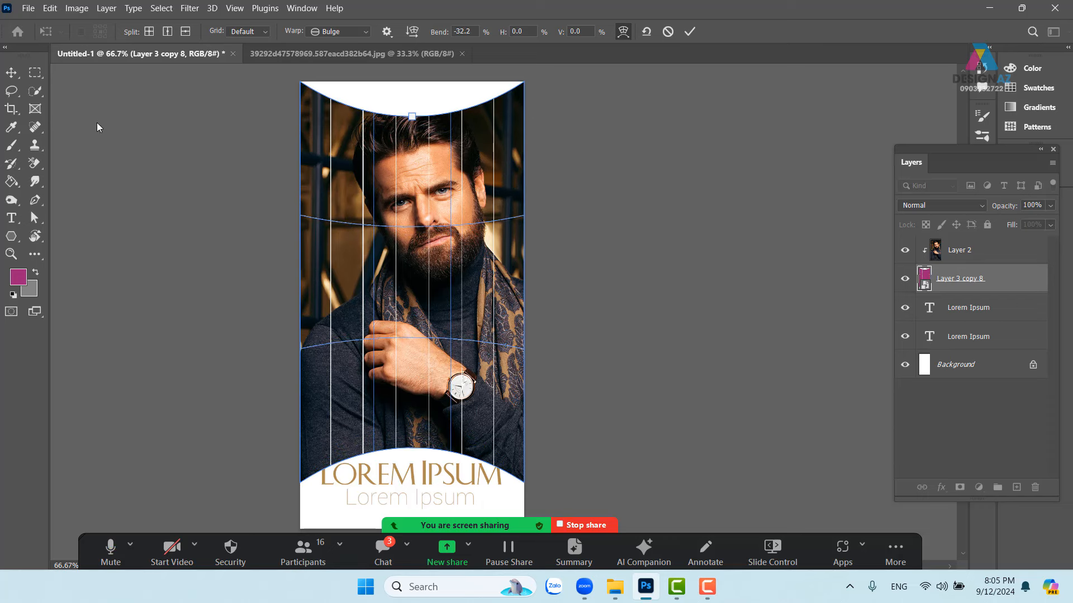
left_click(11, 73)
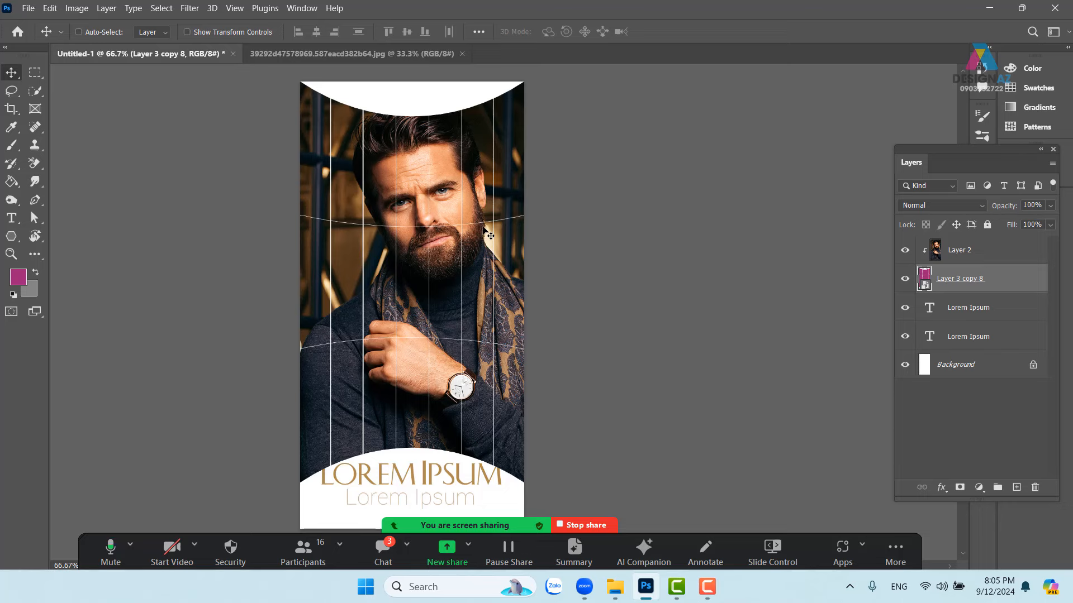
Shorten the warped grid to about 86.9% height with Free Transform and move it up clear of the title text.
key("ctrl+t")
left_click_drag(414, 83, 412, 137)
left_click_drag(441, 277, 445, 243)
key("Return")
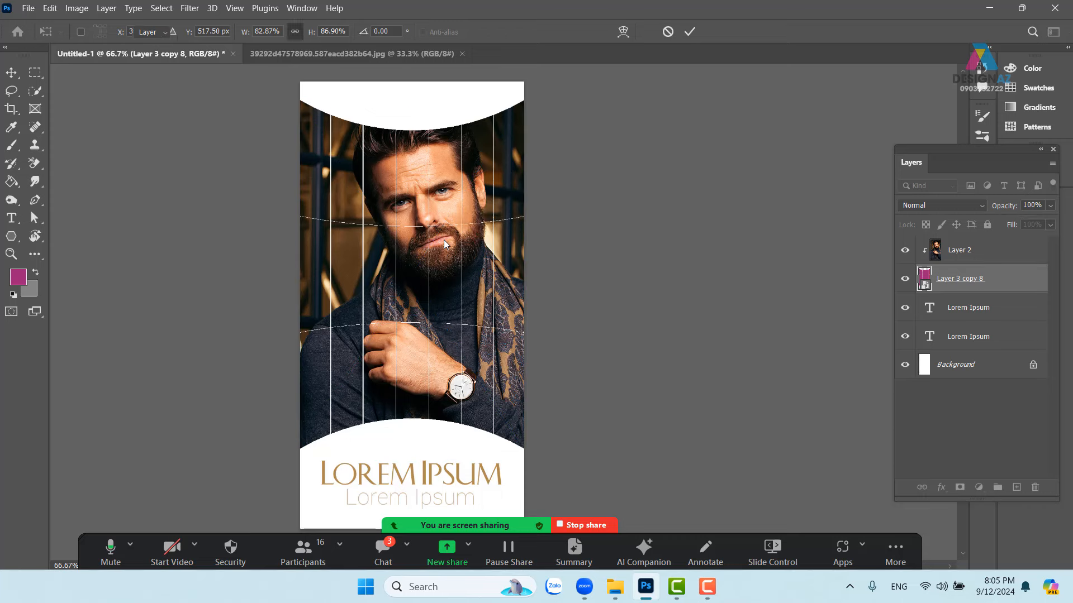
Open the contents of the grid smart object and close the source portrait photo document.
left_click_drag(439, 286, 514, 303)
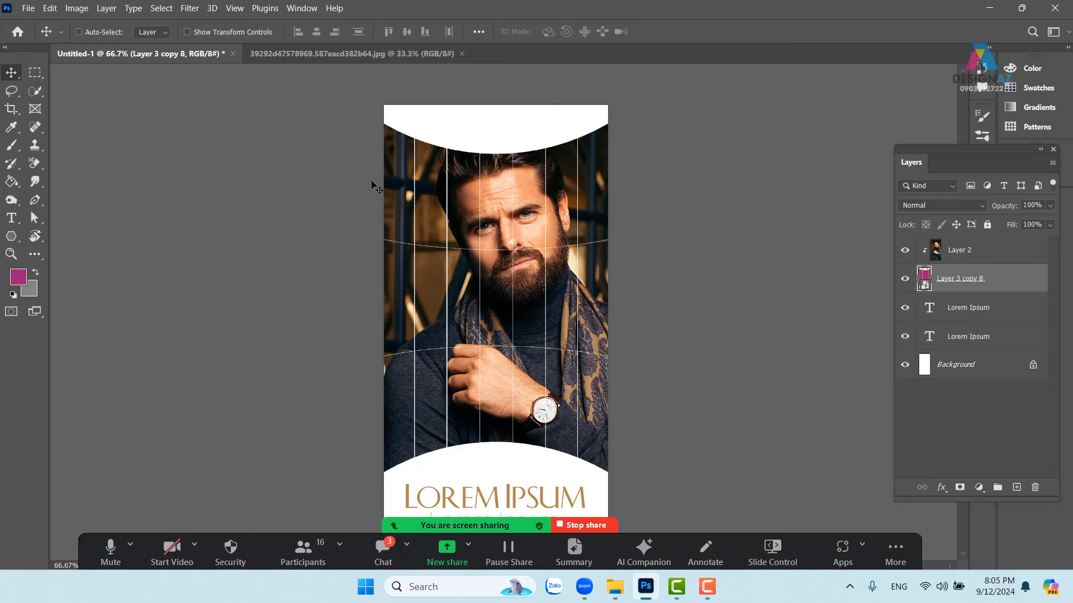
double_click(923, 281)
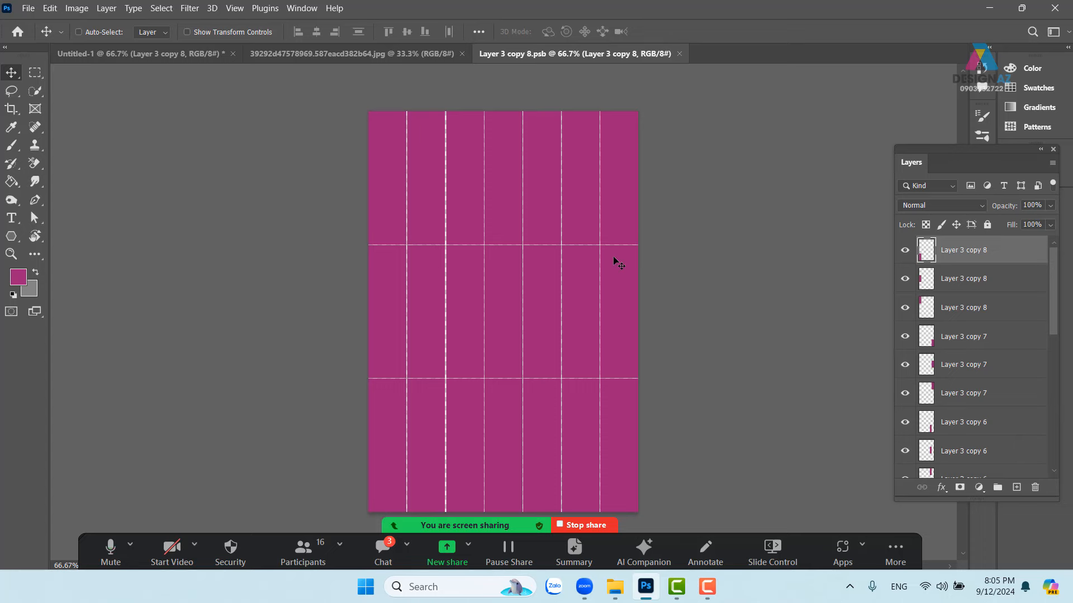
left_click(176, 56)
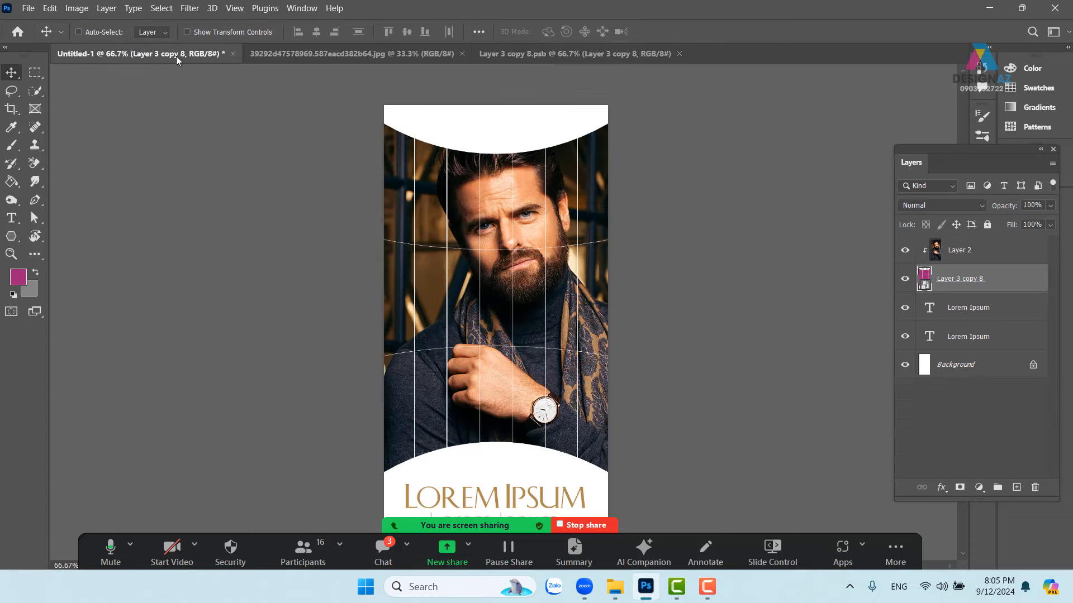
left_click(288, 59)
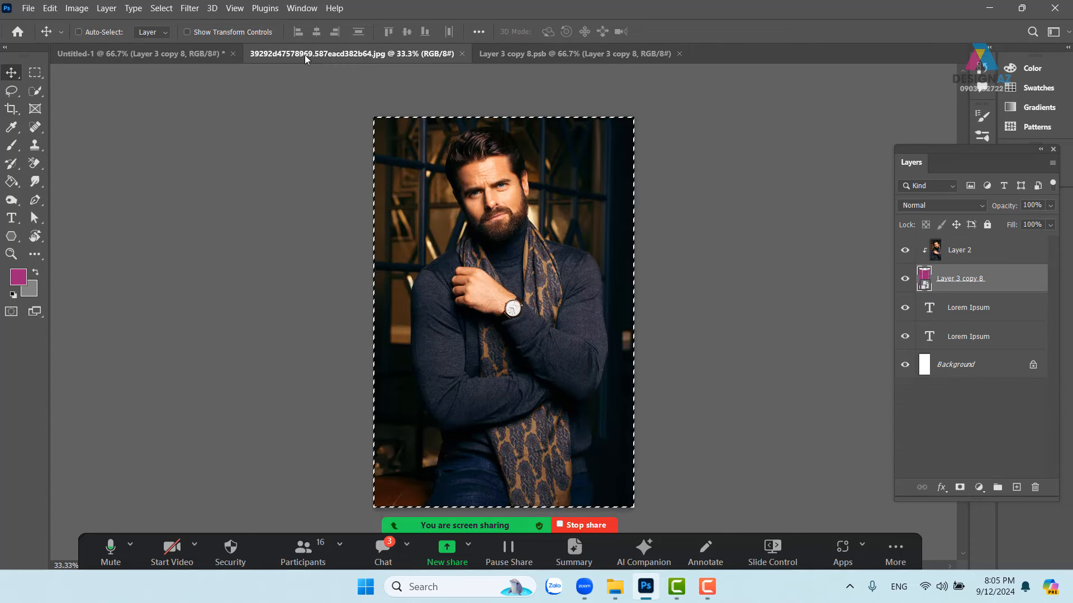
left_click(461, 54)
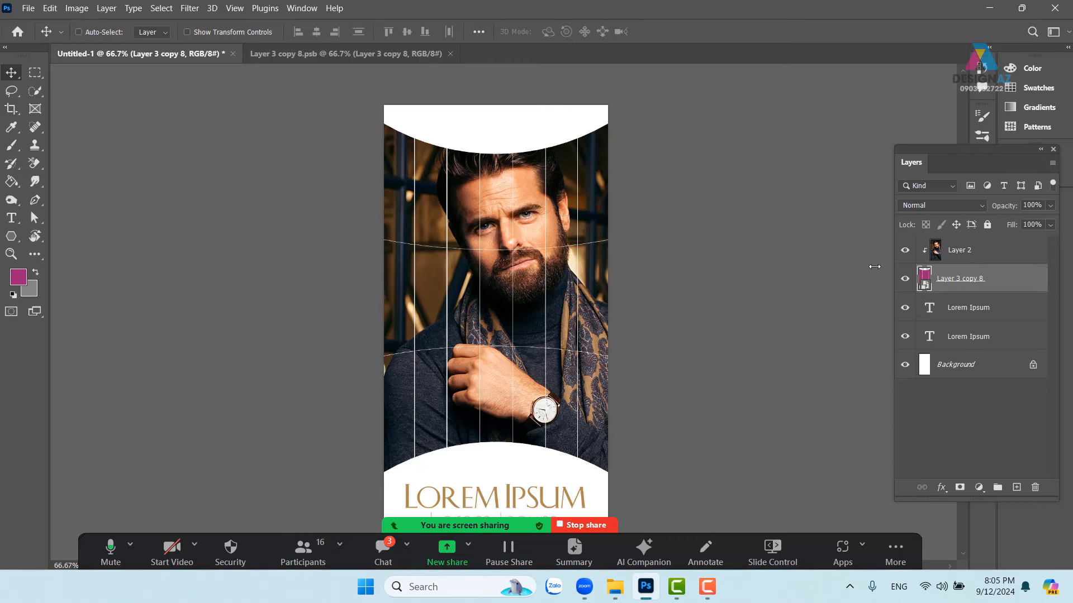
Arrange the smart object contents and the banner document side by side in a 2-up Vertical layout.
left_click(353, 56)
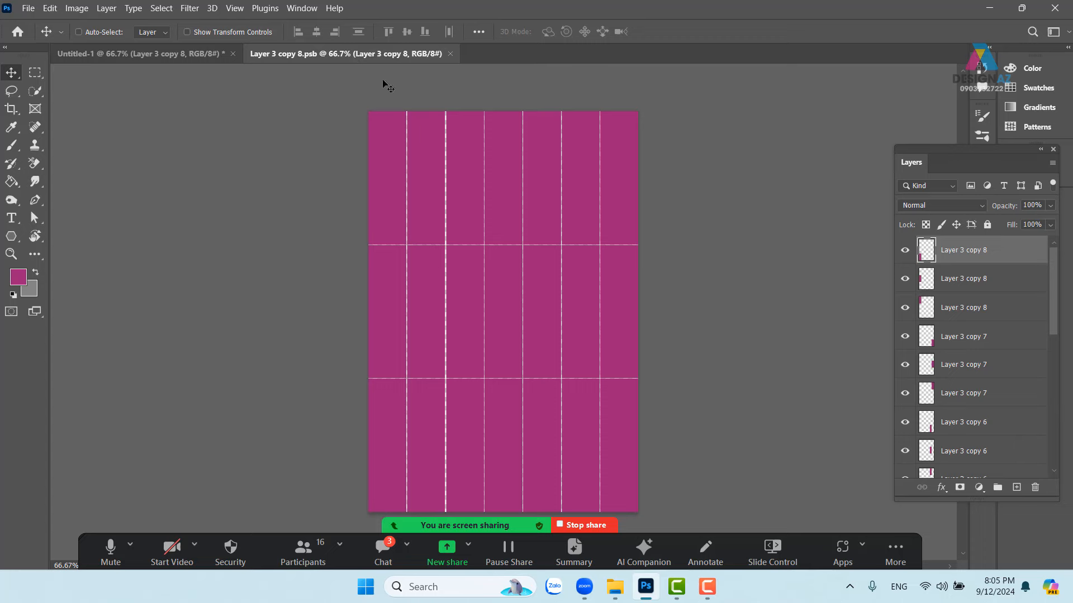
left_click(302, 8)
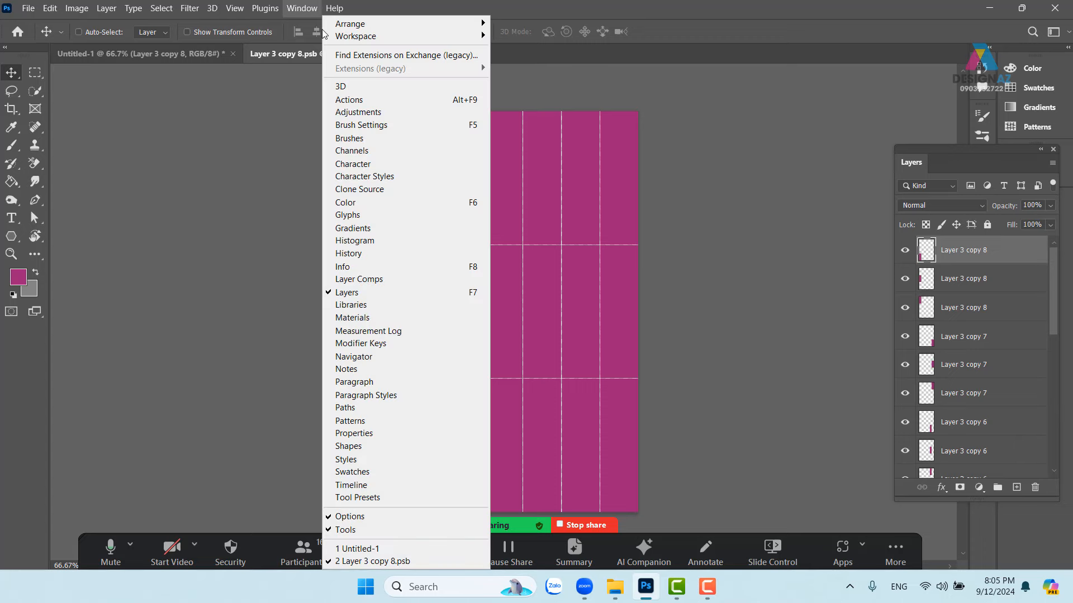
mouse_move(334, 39)
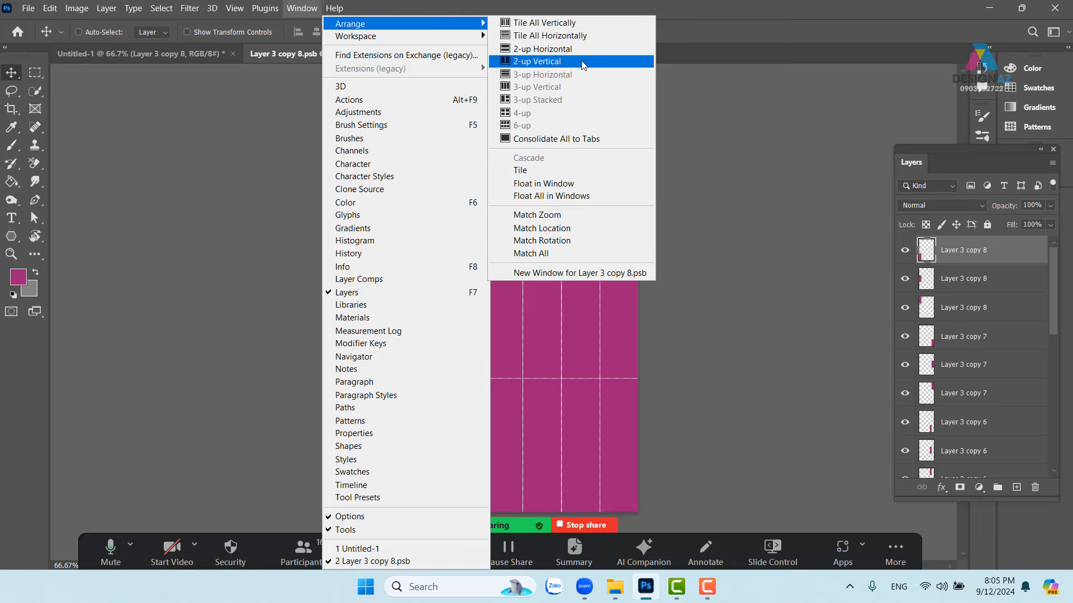
left_click(581, 62)
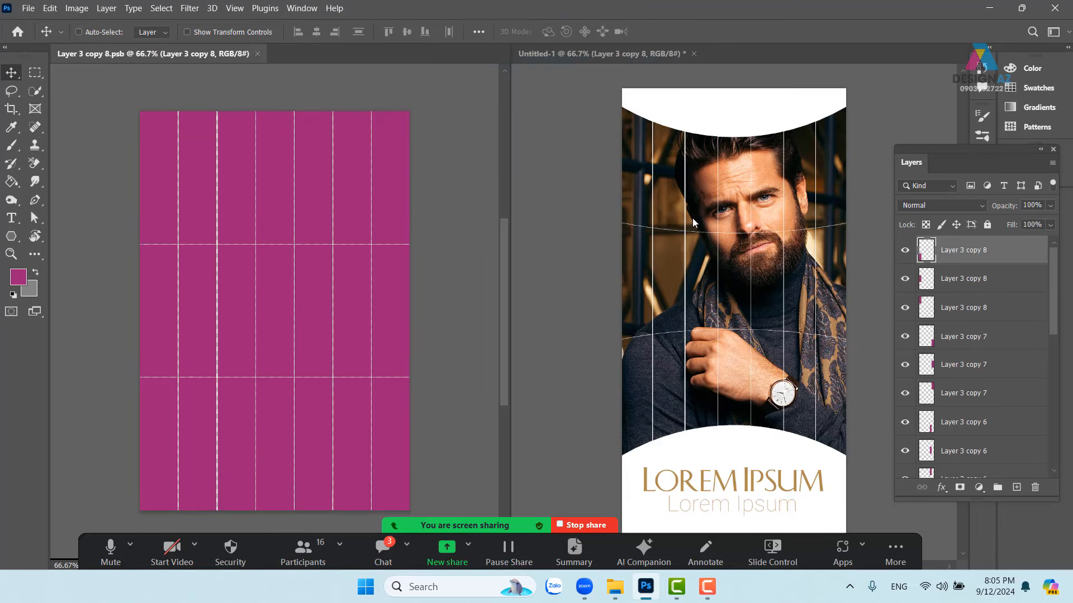
Fade the grid's top-right rectangle, trying 30% and settling on 50% opacity, saving the smart object each time to update the banner.
right_click(390, 198)
left_click(430, 200)
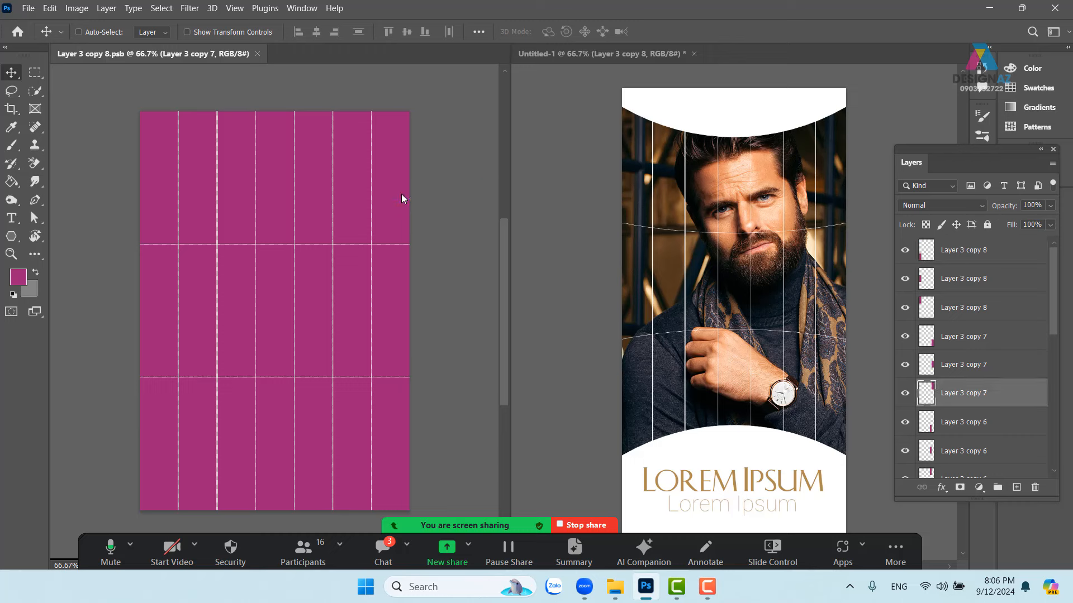
key("3")
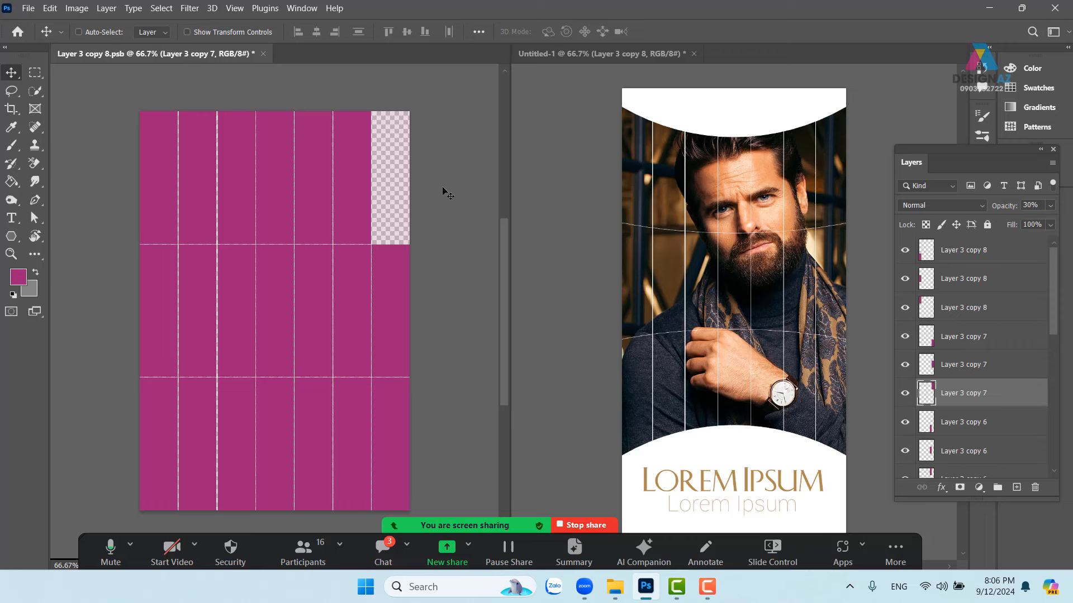
key("ctrl+s")
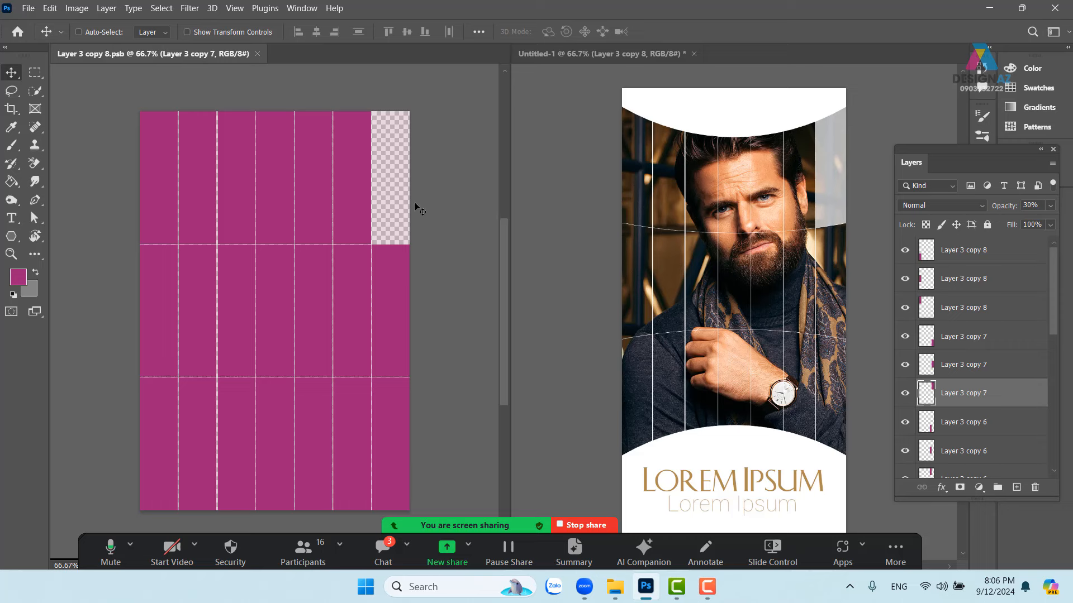
key("5")
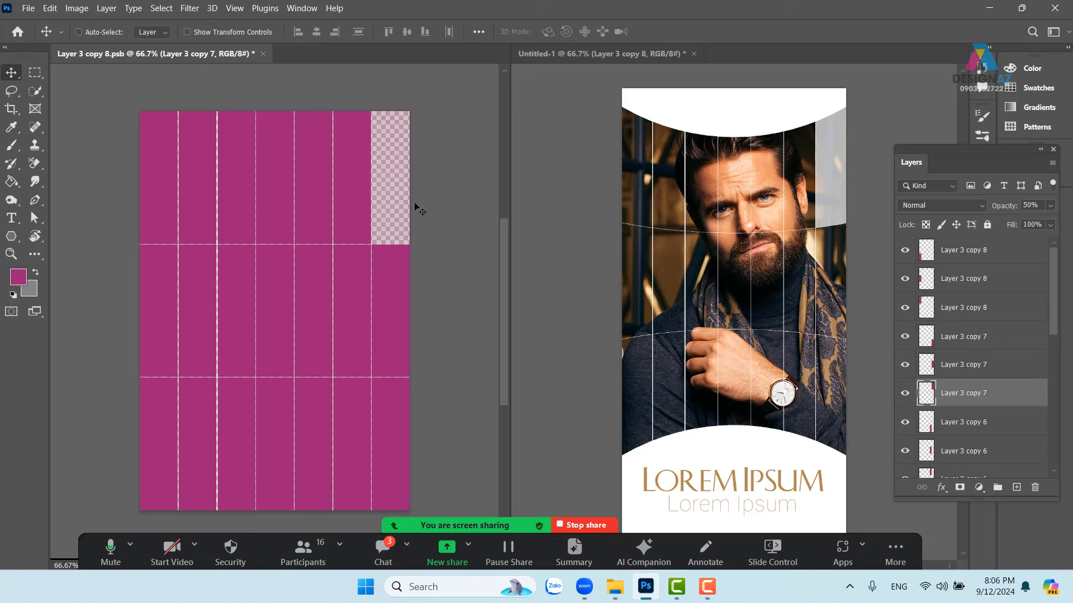
key("ctrl+s")
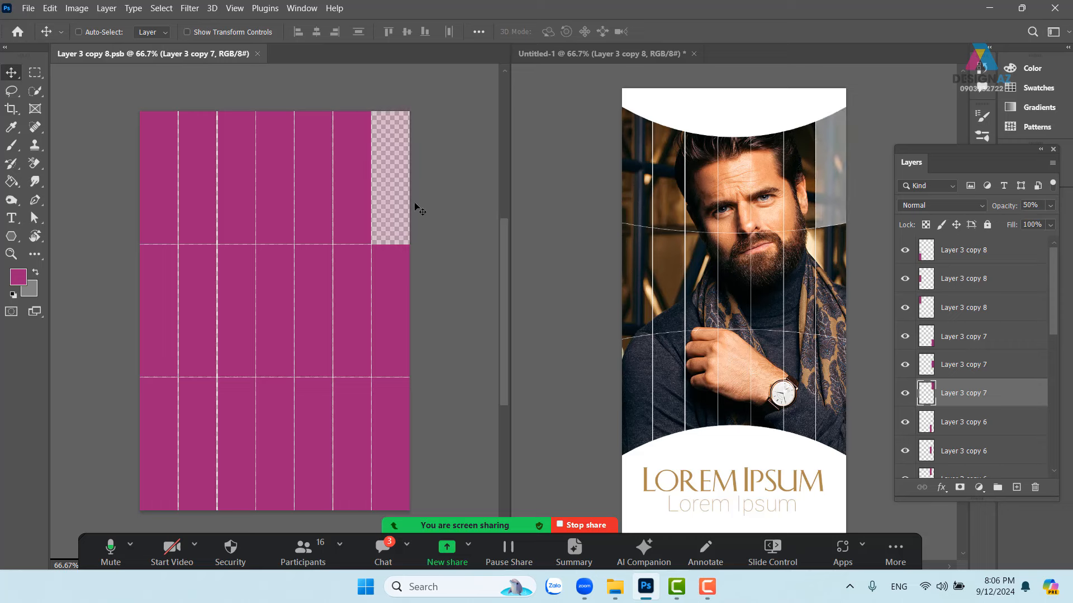
Set the other three corner rectangles of the grid, top-left, bottom-right and bottom-left, to 50% opacity.
right_click(352, 149)
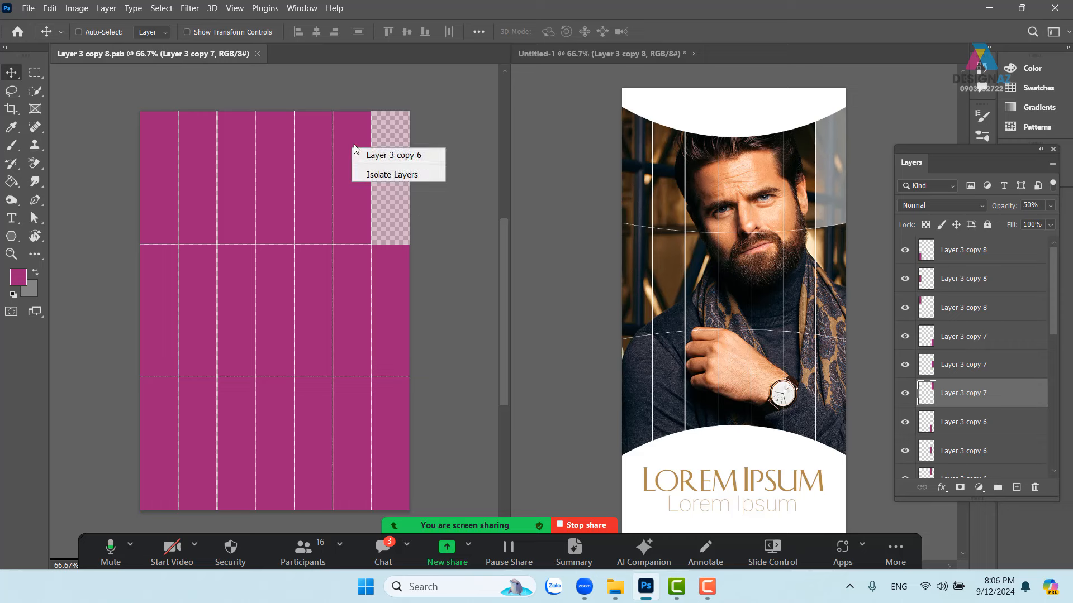
right_click(166, 171)
left_click(195, 176)
key("Delete")
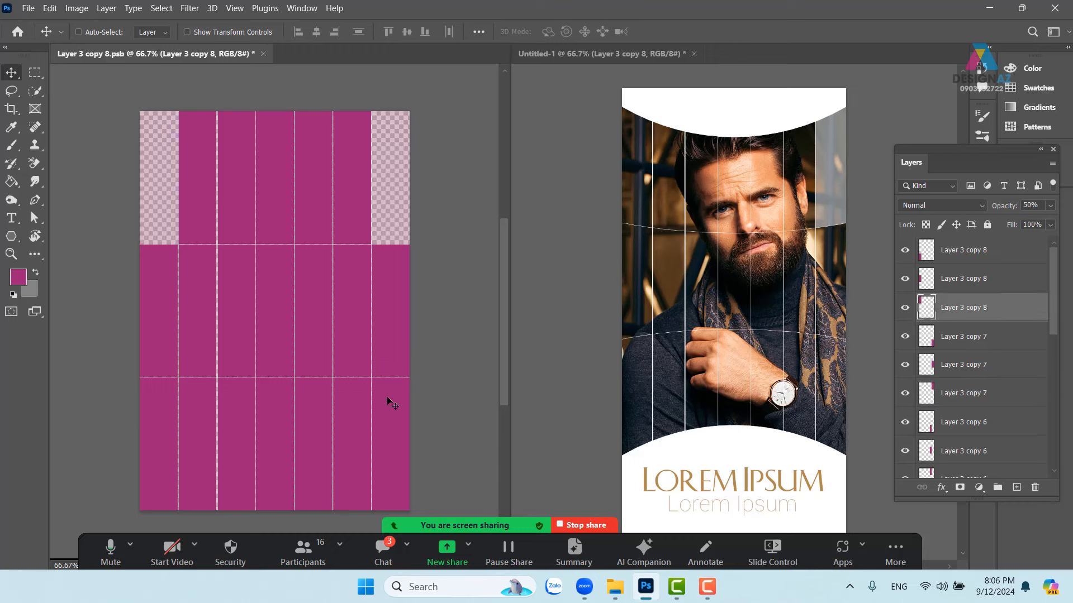
right_click(389, 440)
left_click(409, 444)
key("Delete")
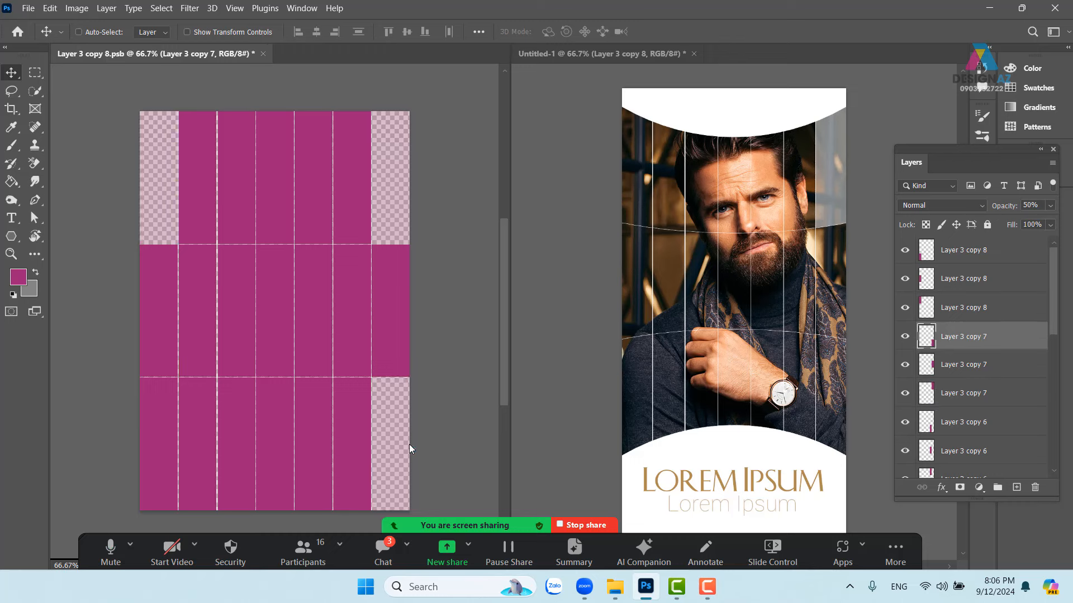
right_click(153, 431)
left_click(185, 438)
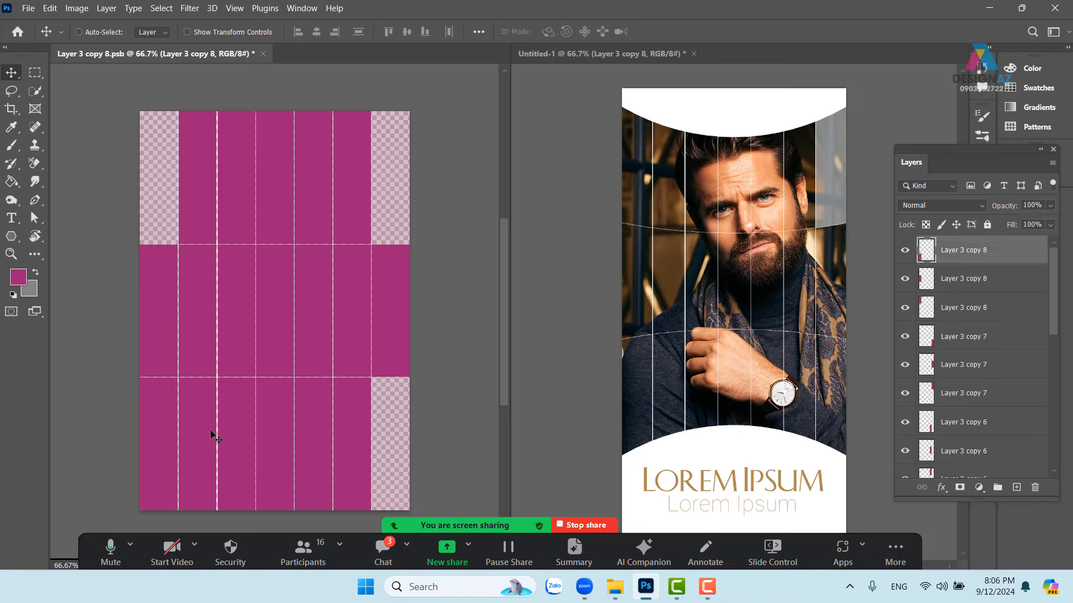
key("Delete")
Set the second and sixth rectangles of the grid's bottom row to 70% opacity.
right_click(354, 437)
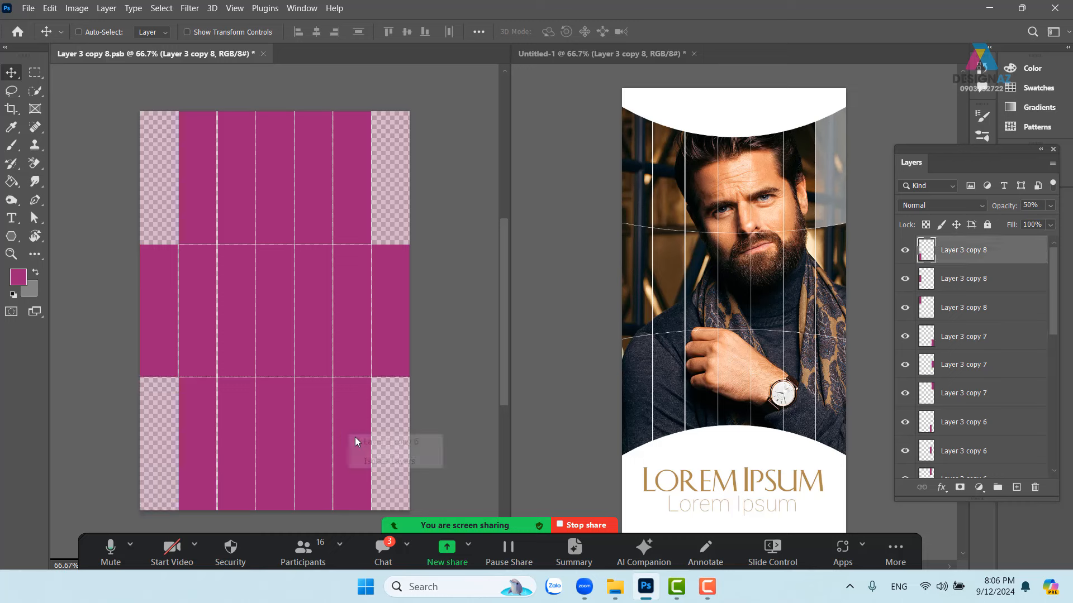
left_click(367, 444)
key("7")
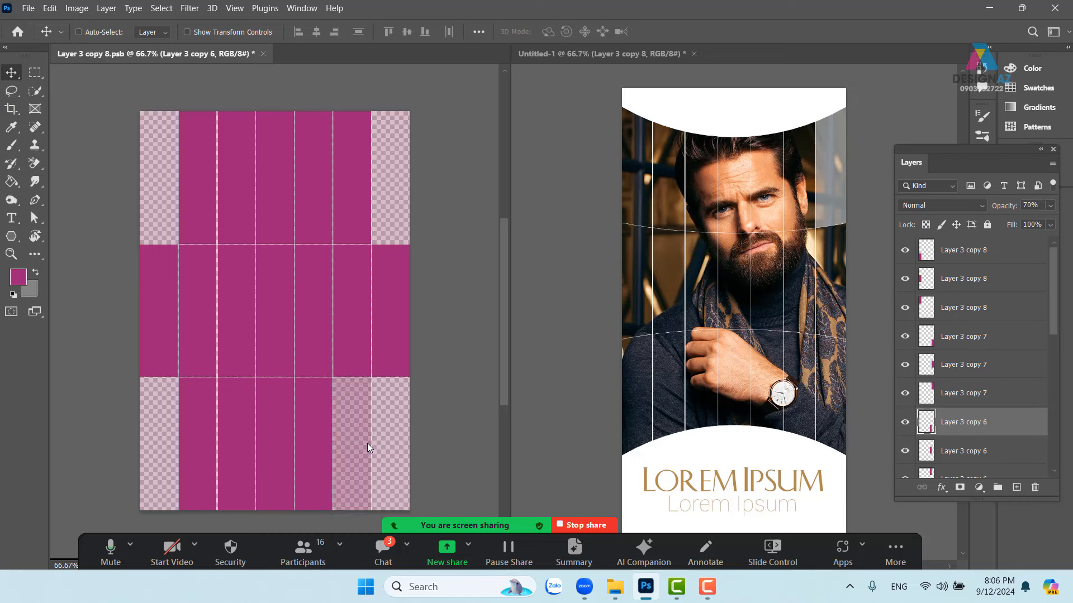
right_click(358, 195)
left_click(378, 202)
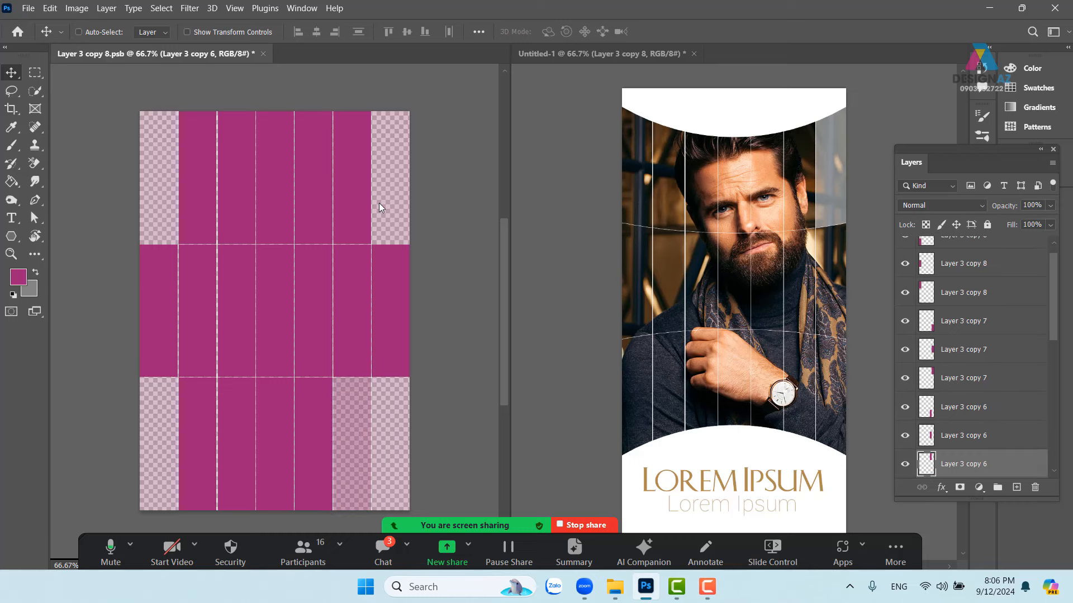
right_click(205, 422)
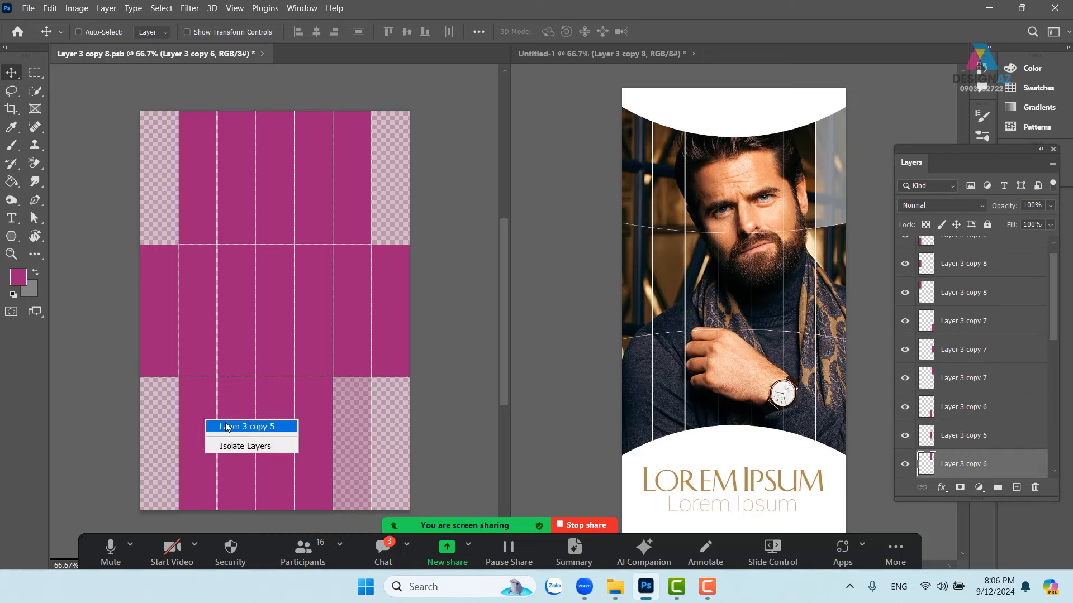
left_click(226, 428)
key("7")
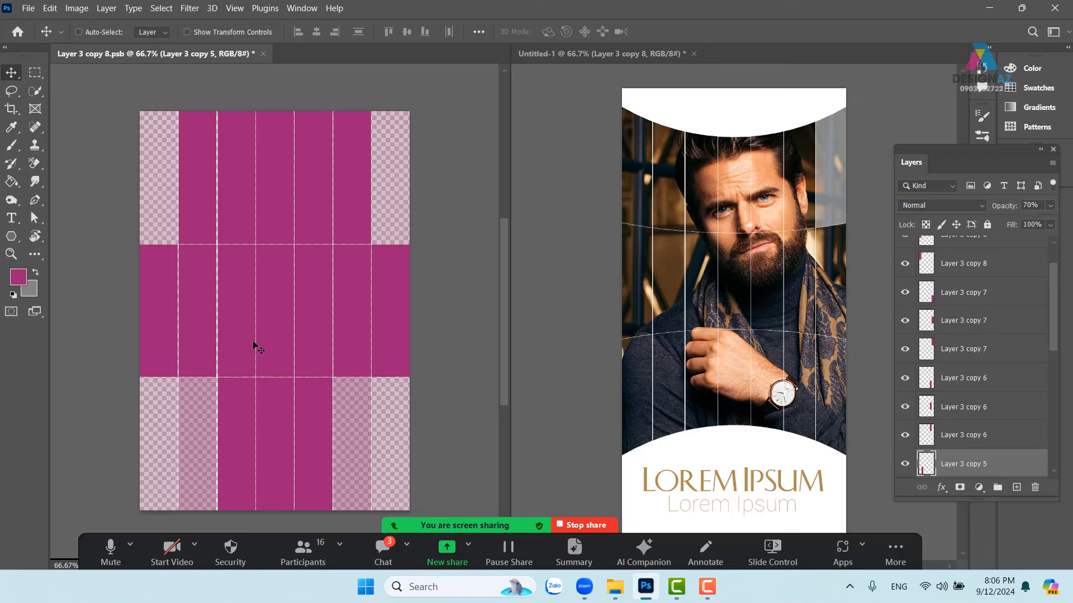
Set the second and sixth rectangles of the grid's top row to 70% opacity.
right_click(210, 188)
left_click(232, 193)
key("7")
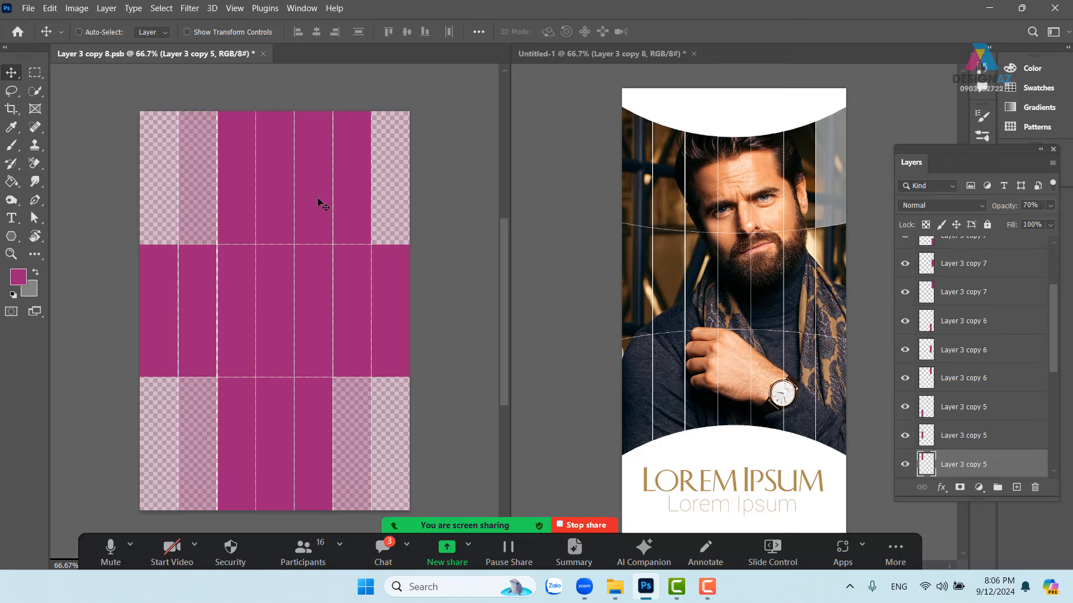
right_click(357, 180)
left_click(370, 185)
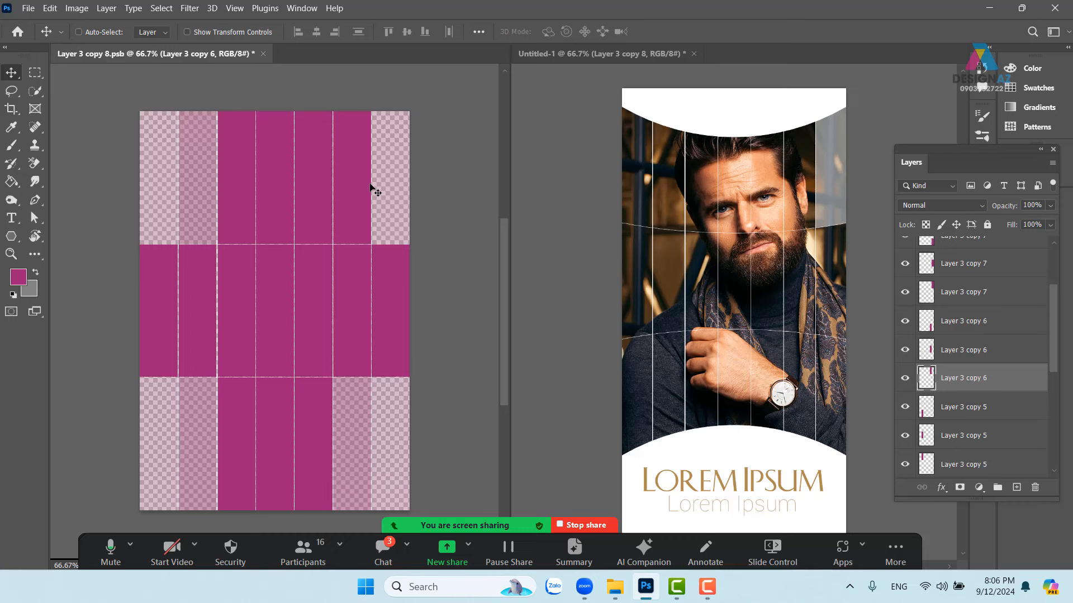
key("7")
Set the third and fifth rectangles of the grid's top row to 90% opacity.
right_click(315, 207)
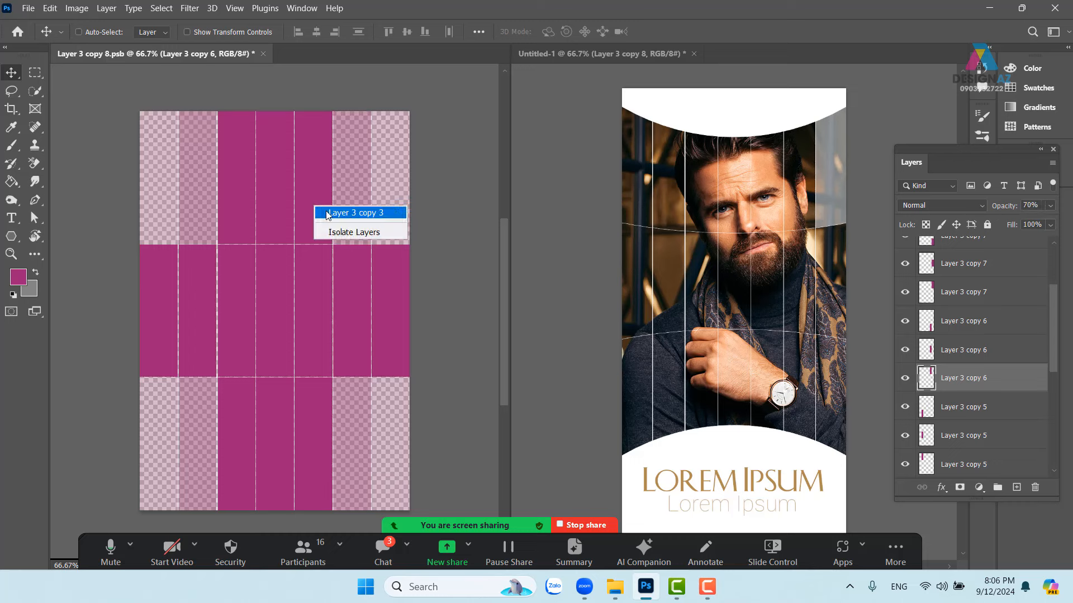
left_click(328, 214)
key("9")
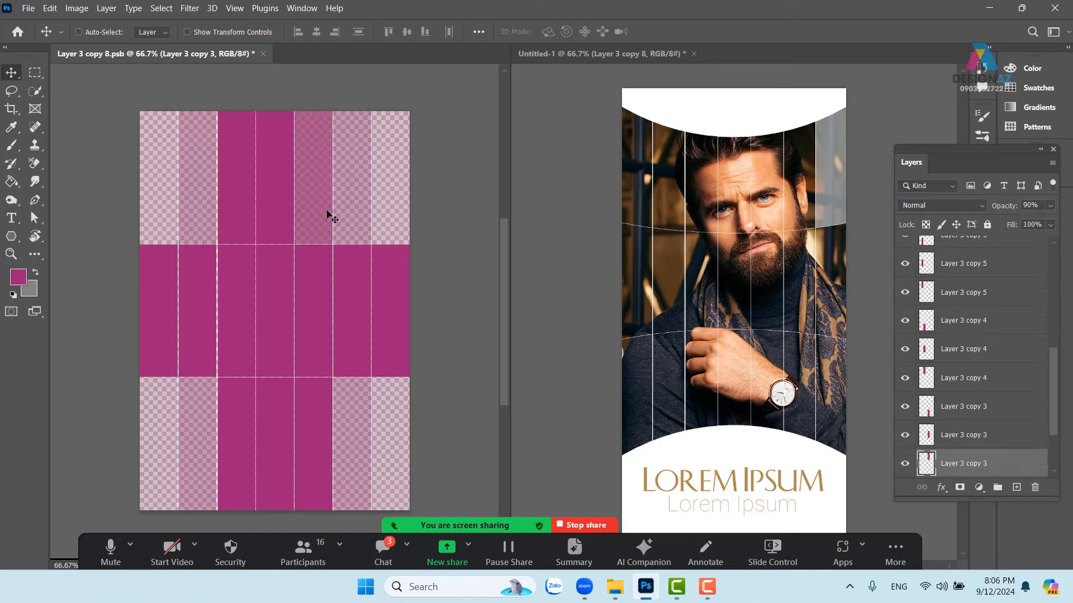
right_click(236, 175)
left_click(256, 184)
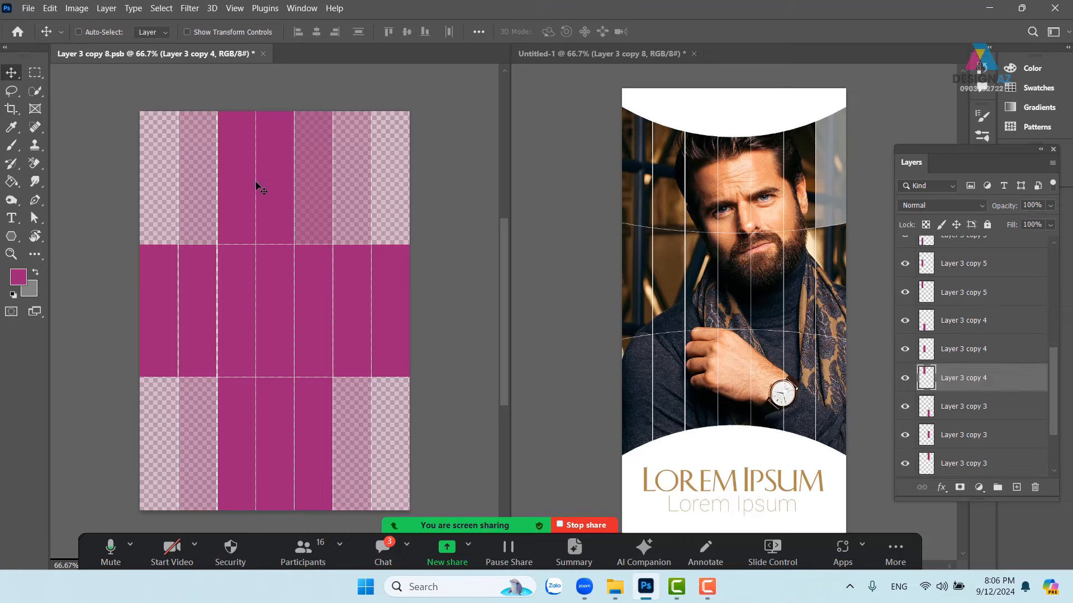
key("9")
Set the third and fifth rectangles of the grid's bottom row to 90% opacity.
right_click(331, 467)
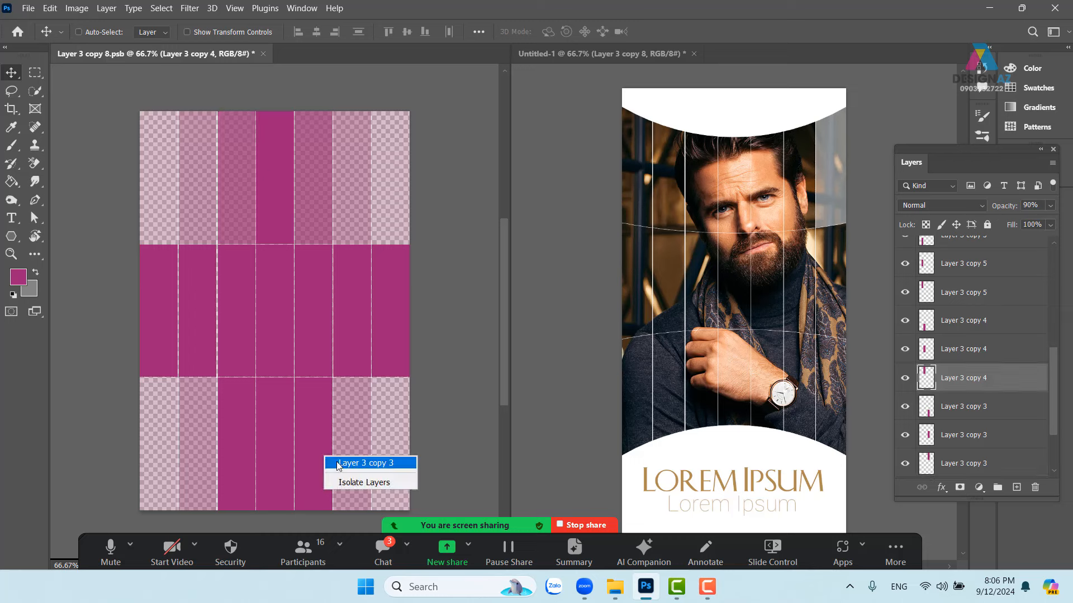
left_click(337, 462)
key("9")
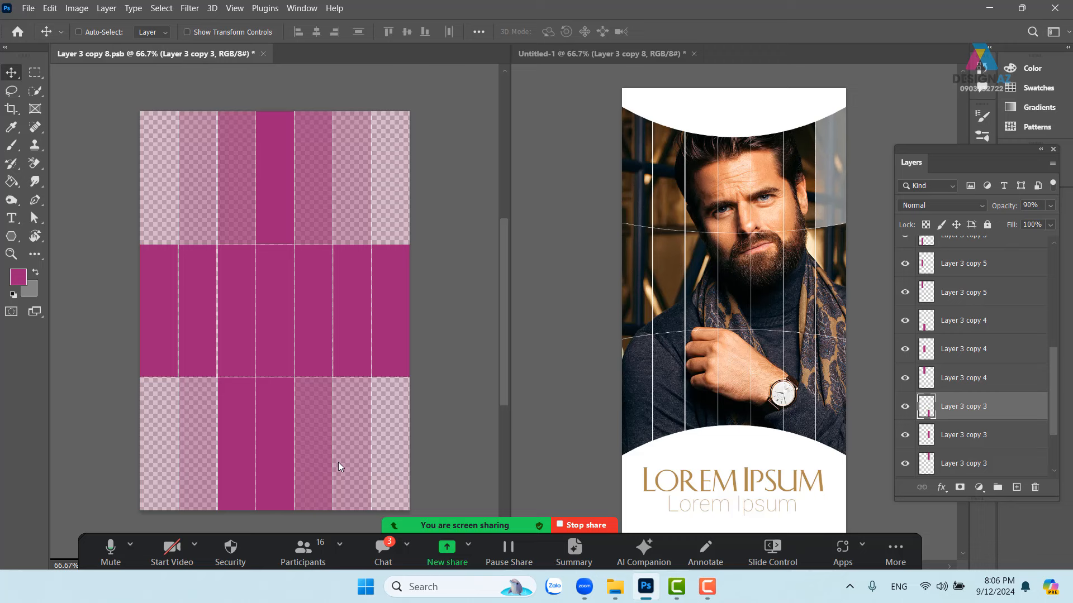
right_click(236, 463)
left_click(267, 472)
key("9")
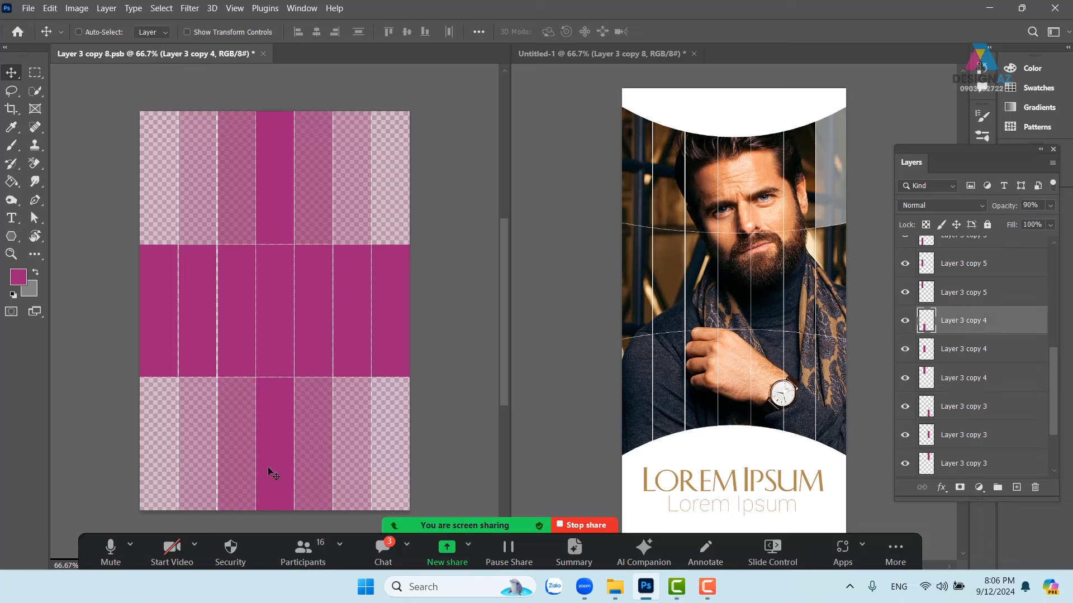
Set the first and last rectangles of the grid's middle row to 70% opacity.
right_click(388, 313)
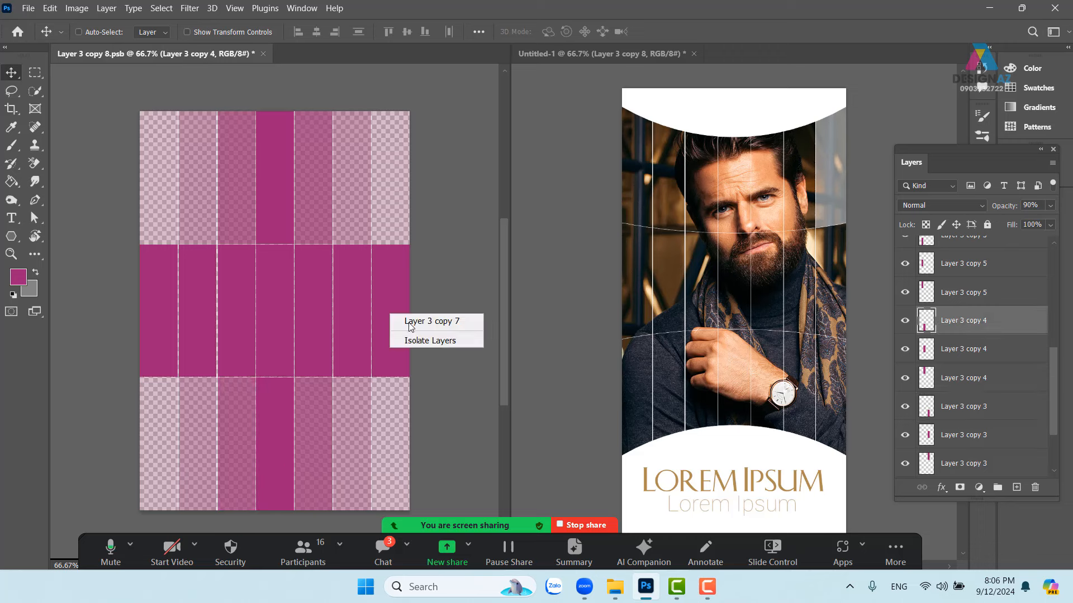
left_click(414, 321)
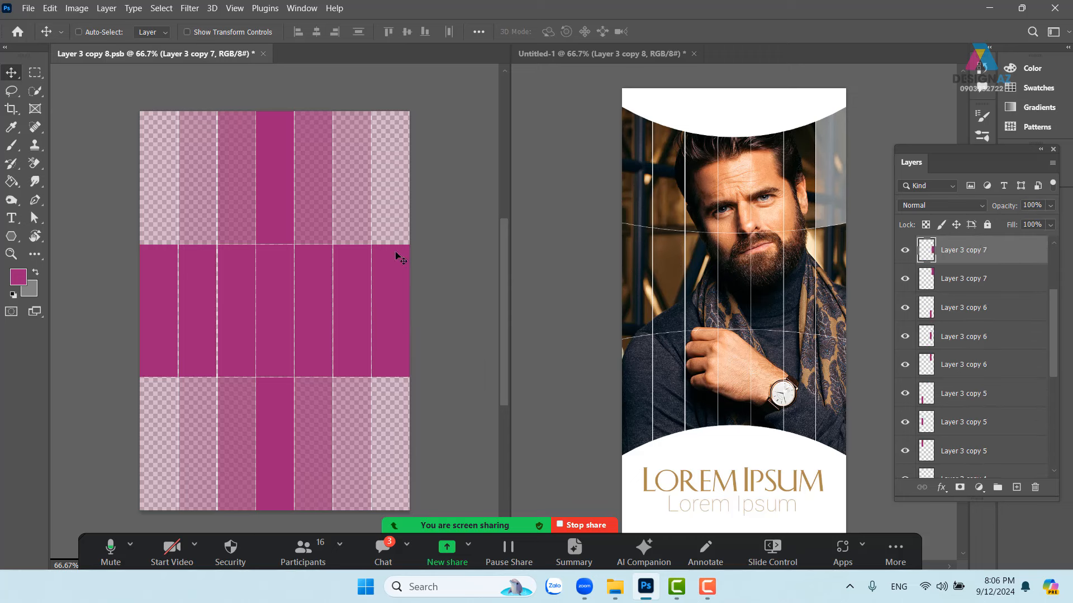
right_click(391, 306)
left_click(409, 312)
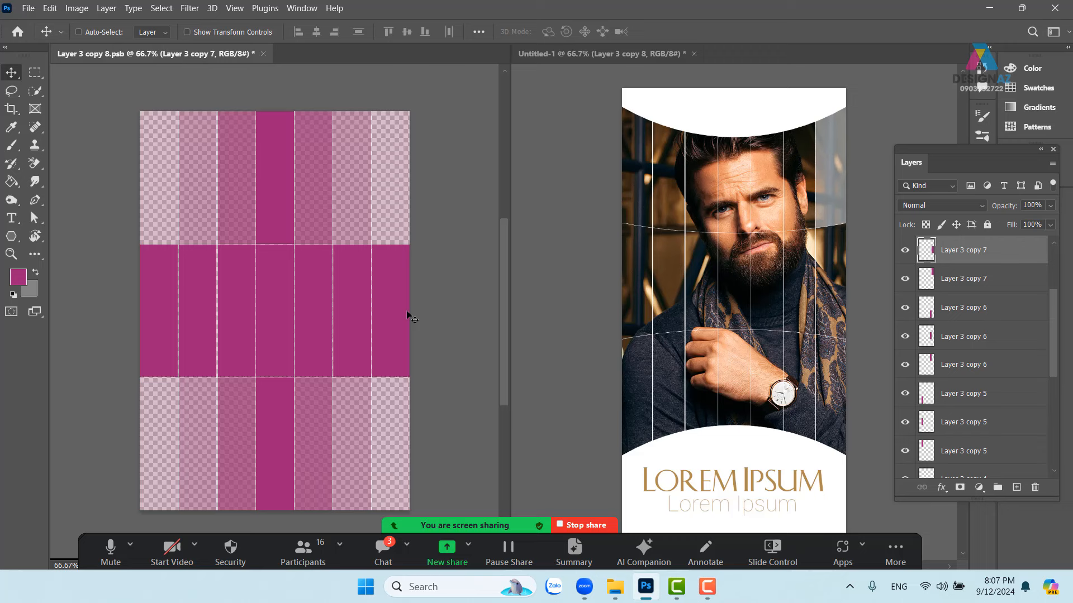
right_click(383, 283)
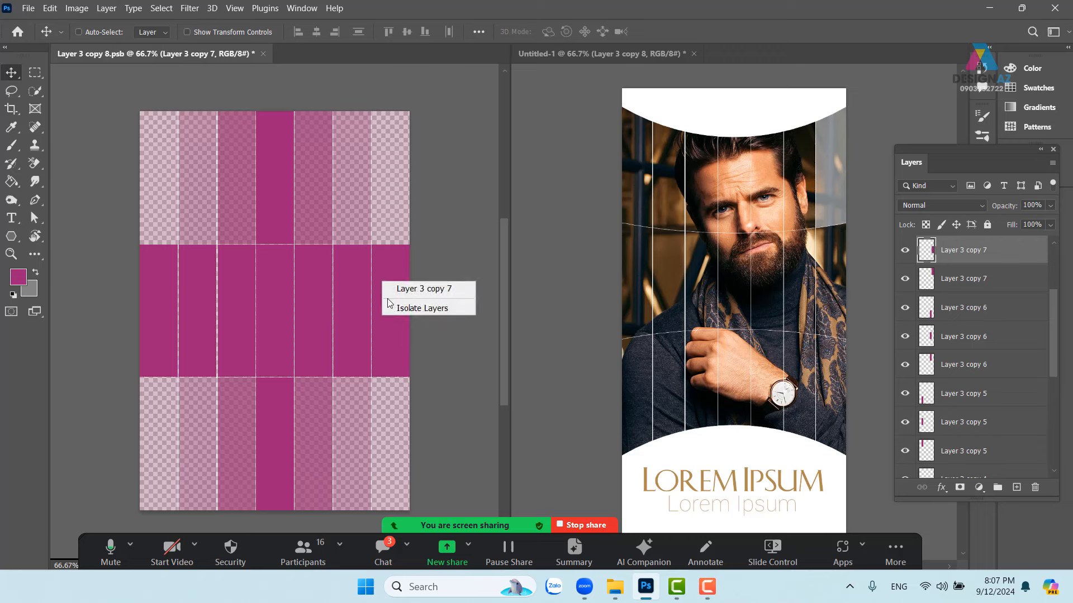
left_click(393, 289)
right_click(395, 267)
left_click(405, 276)
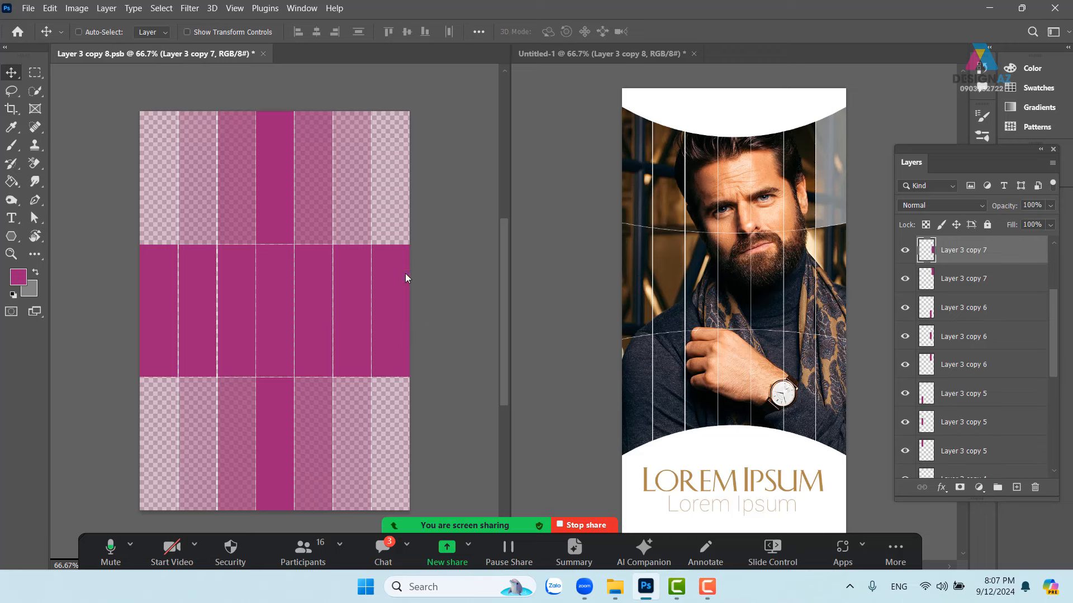
key("7")
right_click(157, 294)
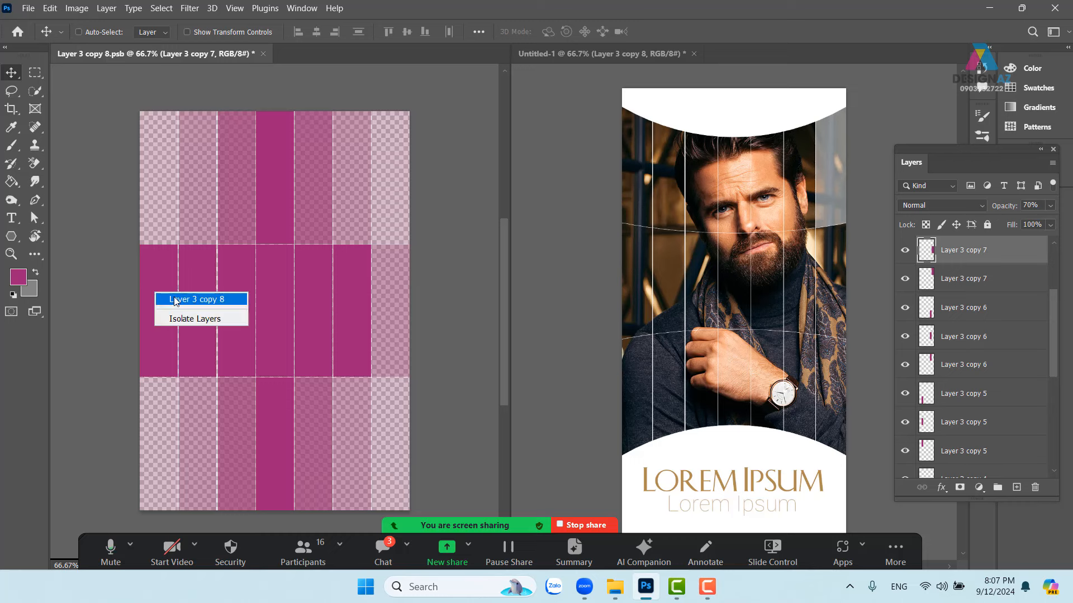
left_click(175, 300)
key("7")
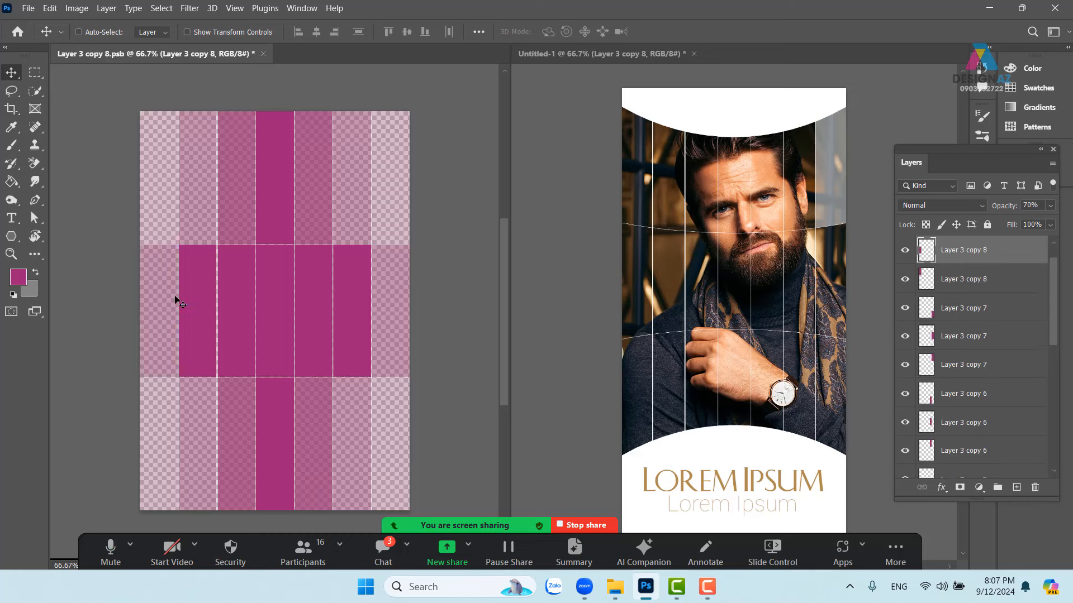
Set the middle row's second and sixth rectangles to 90% opacity and save the smart object to update the banner.
right_click(191, 279)
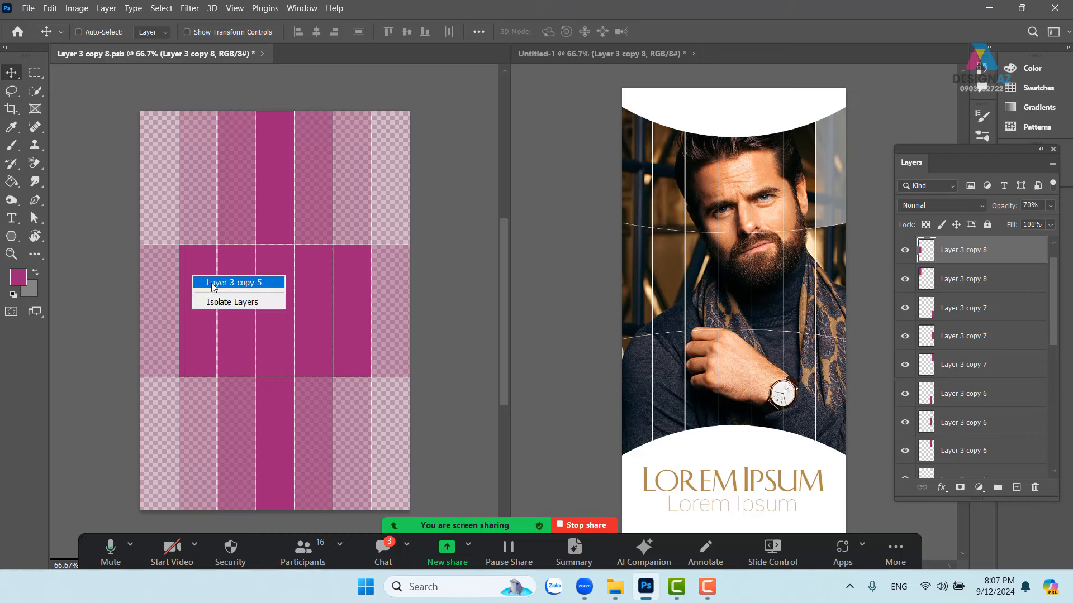
left_click(219, 295)
key("9")
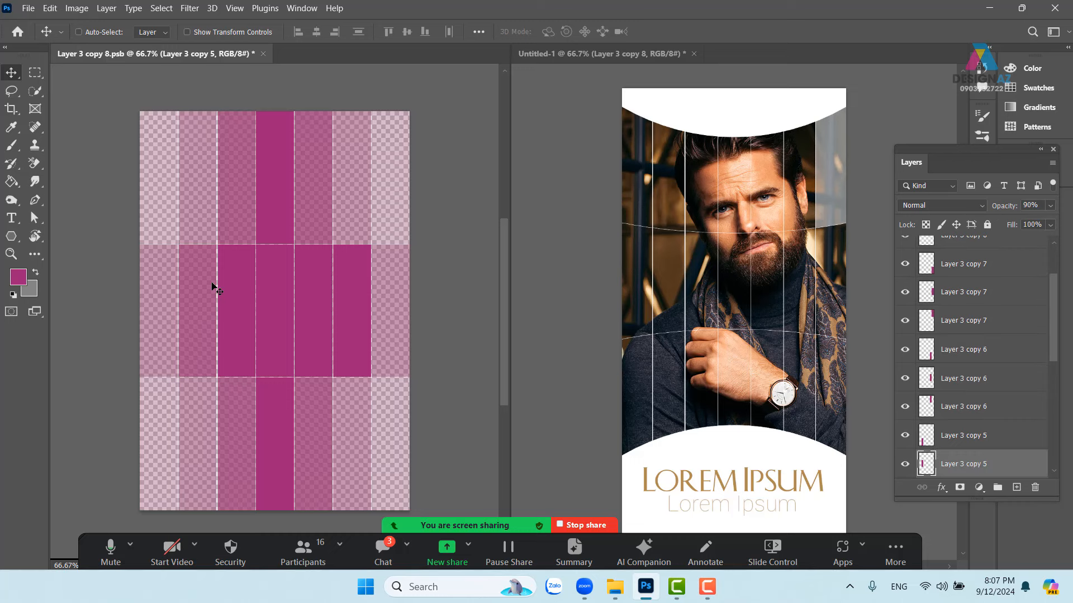
right_click(355, 319)
left_click(369, 320)
key("9")
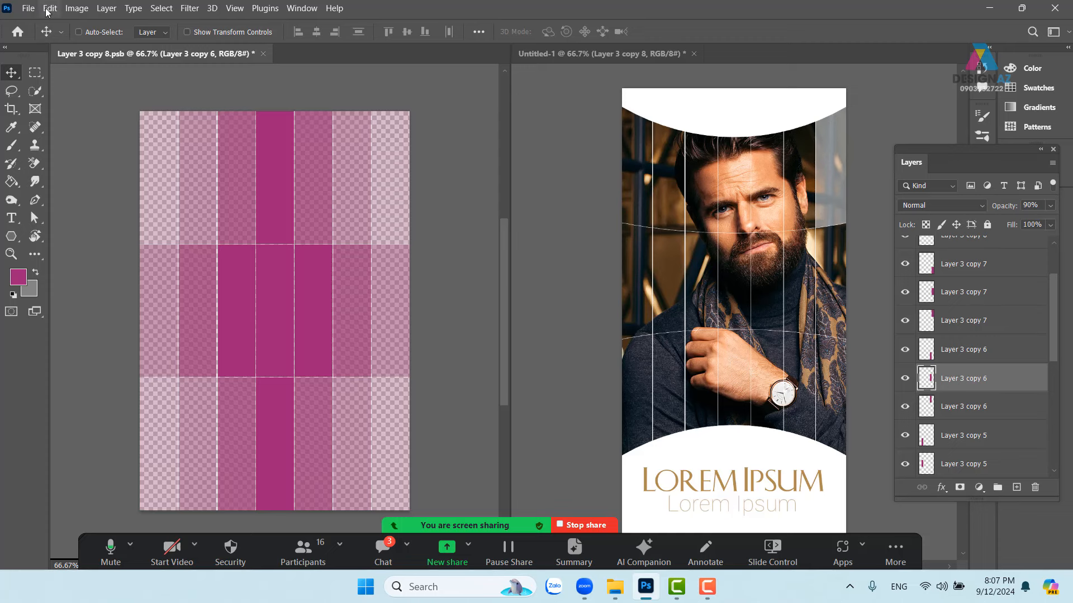
left_click(28, 8)
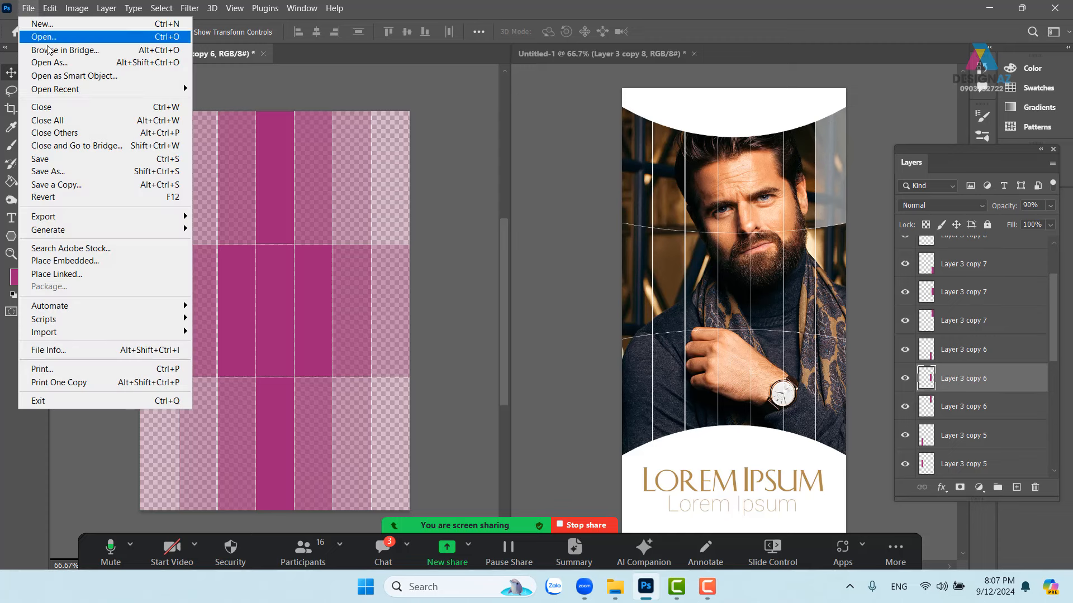
left_click(90, 159)
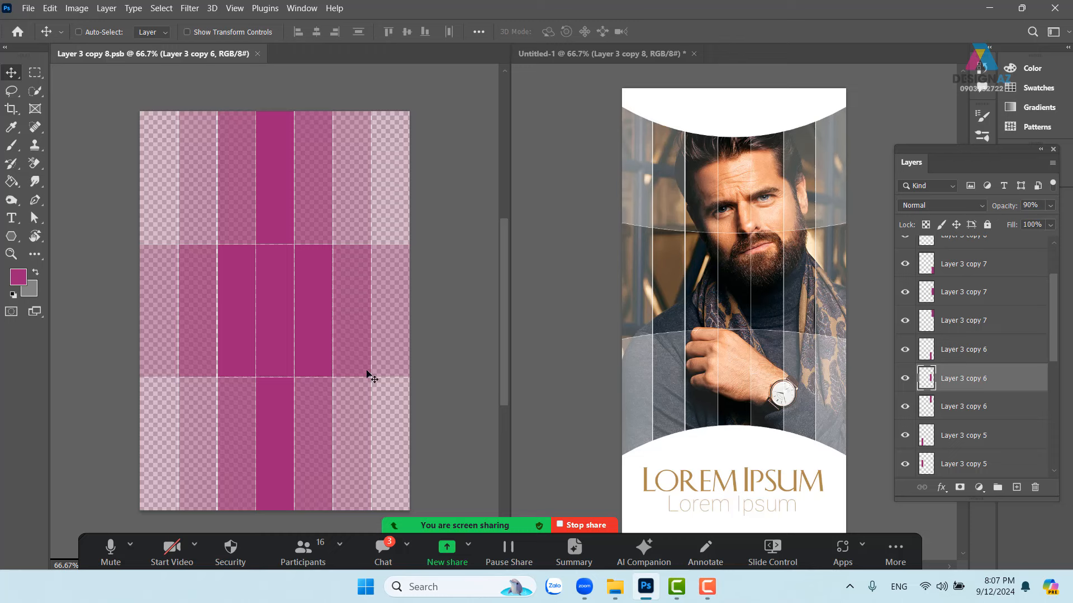
Extend the smart object's canvas above and below the grid with the Crop tool, leaving an equal transparent band at both ends.
key("ctrl+minus")
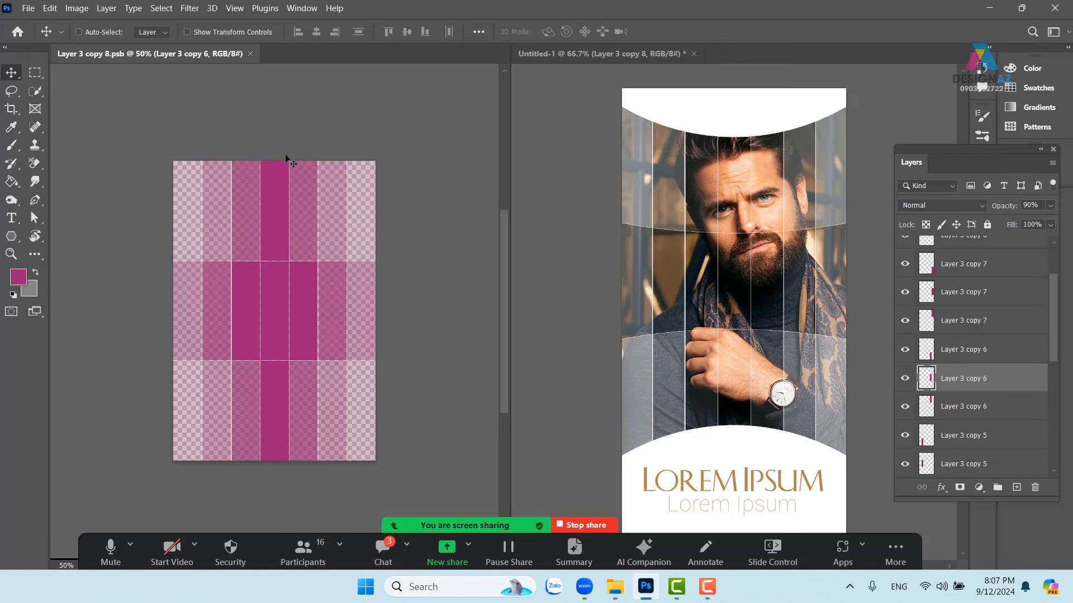
key("c")
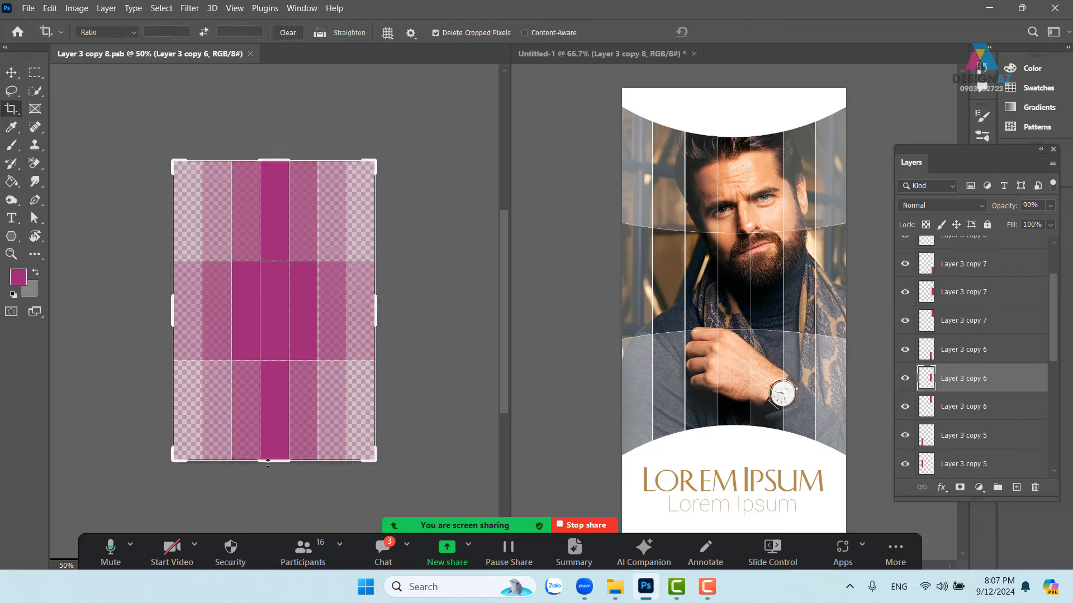
left_click_drag(268, 463, 267, 481)
left_click_drag(269, 143, 270, 129)
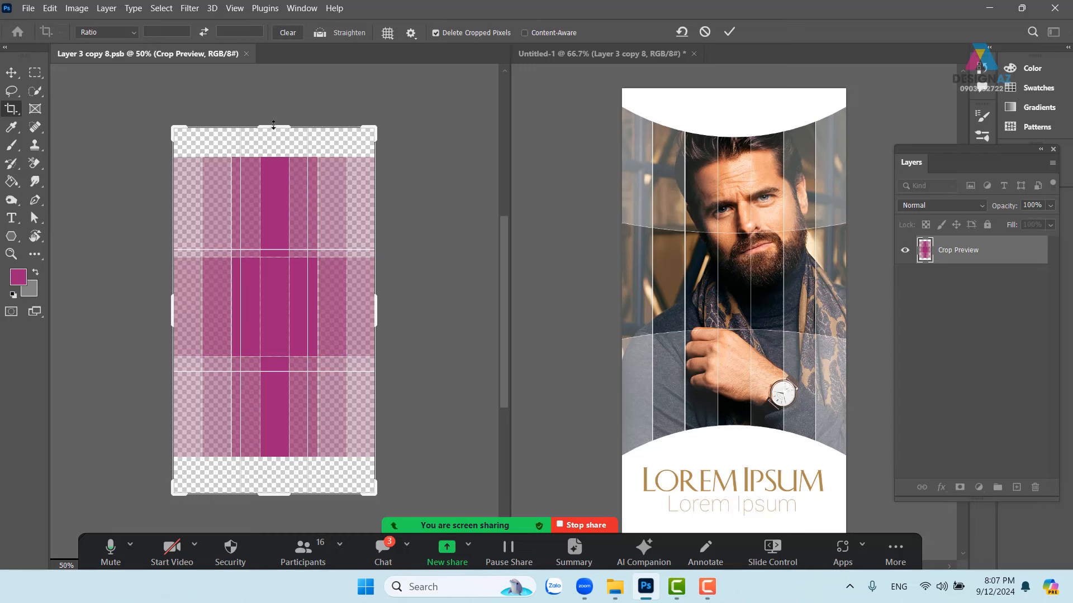
mouse_move(273, 124)
left_mouse_down()
mouse_move(273, 93)
mouse_move(276, 124)
left_mouse_up()
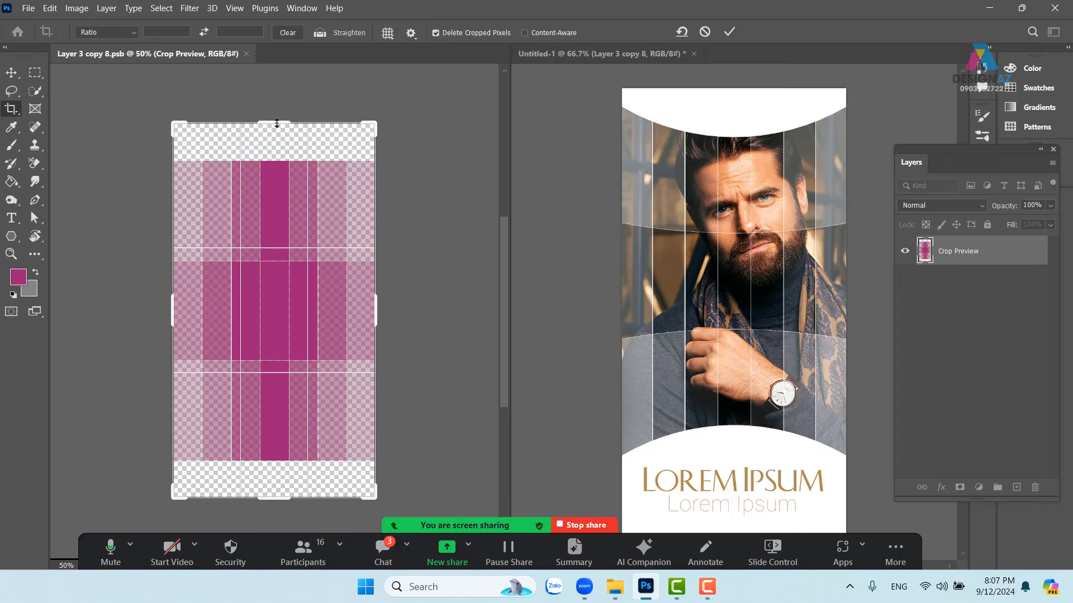
key("Return")
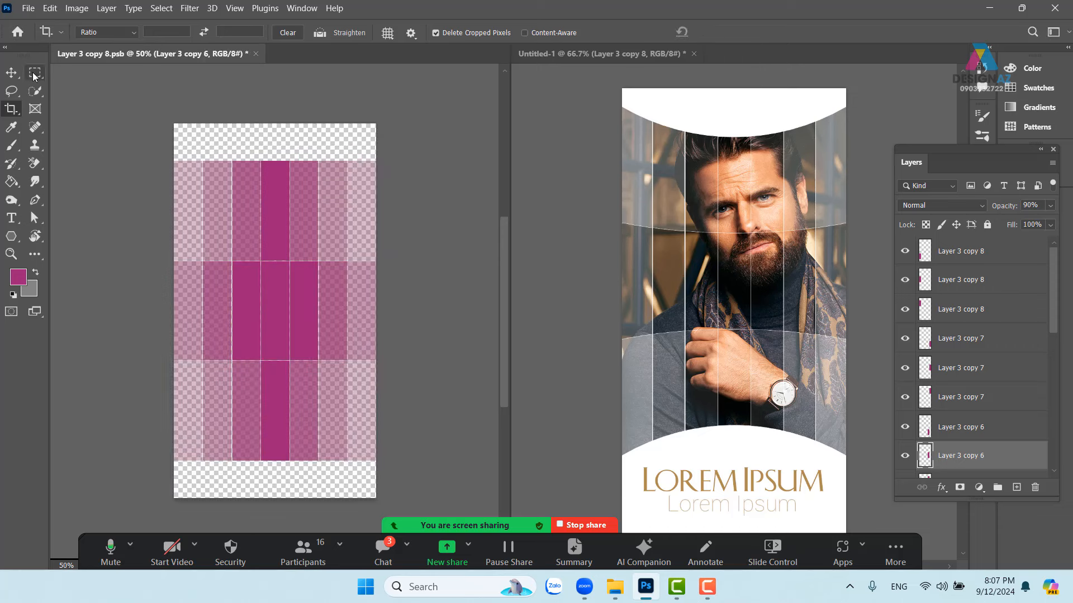
Marquee a thin full-width strip just above the grid and fill it with the magenta foreground colour on a new layer.
left_click(34, 75)
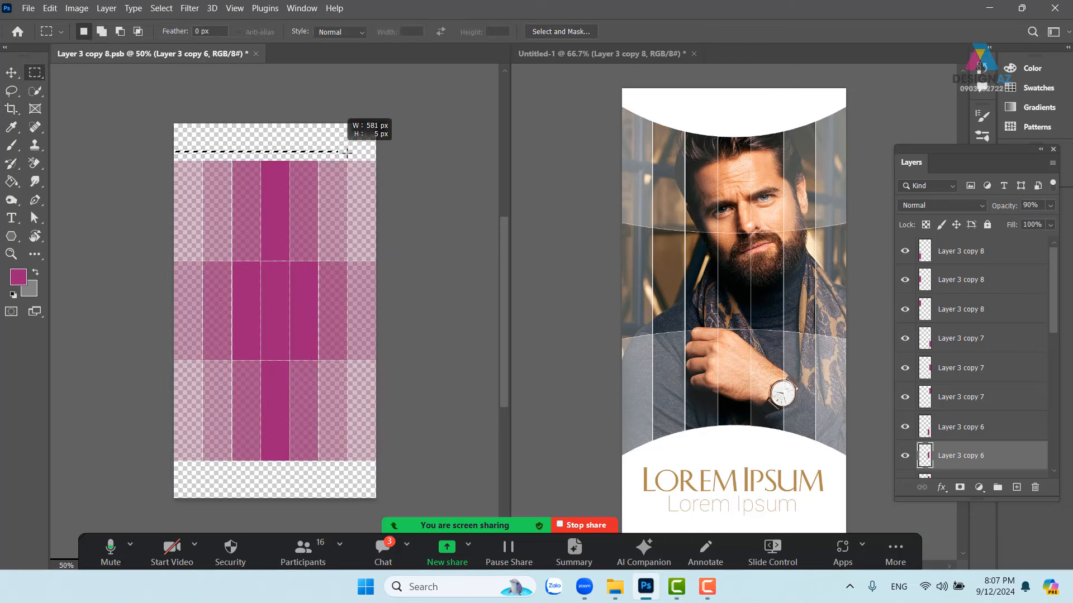
left_click_drag(347, 152, 388, 154)
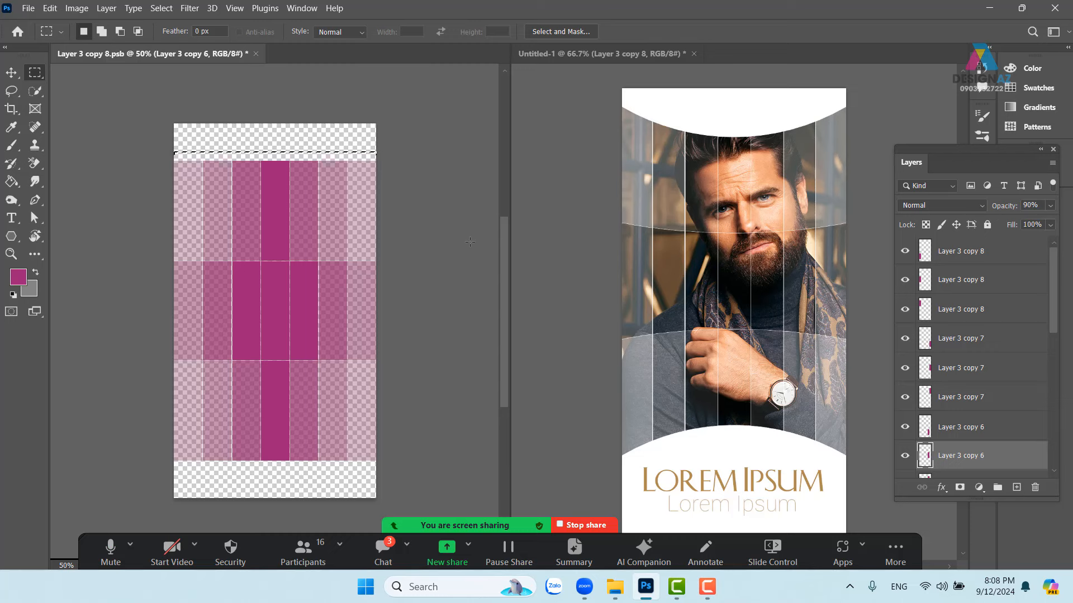
left_click_drag(265, 161, 381, 152)
left_click_drag(159, 147, 418, 152)
key("ctrl+plus")
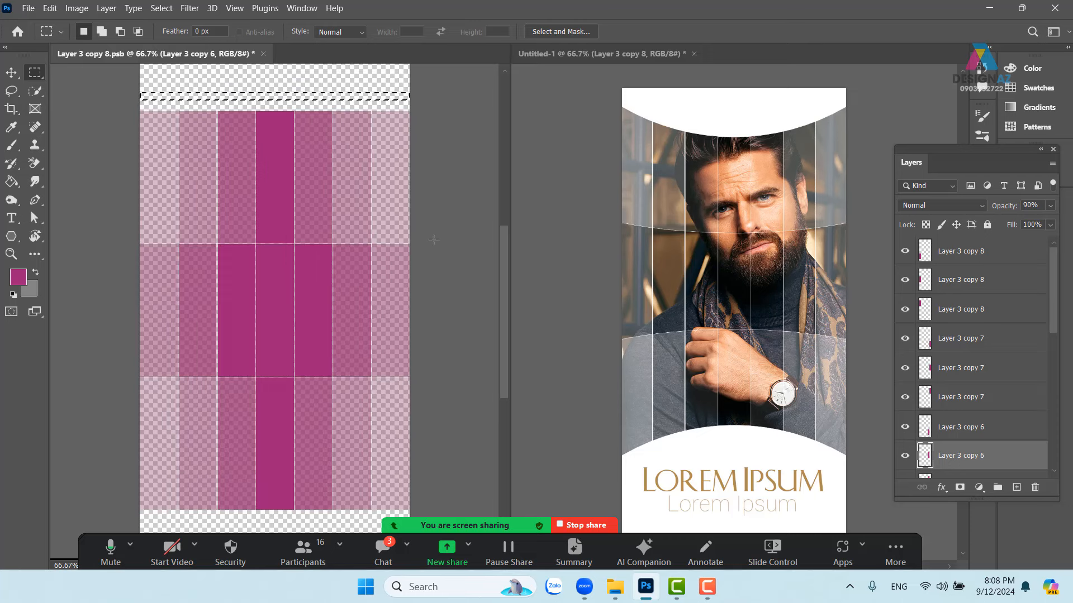
left_click_drag(271, 149, 297, 224)
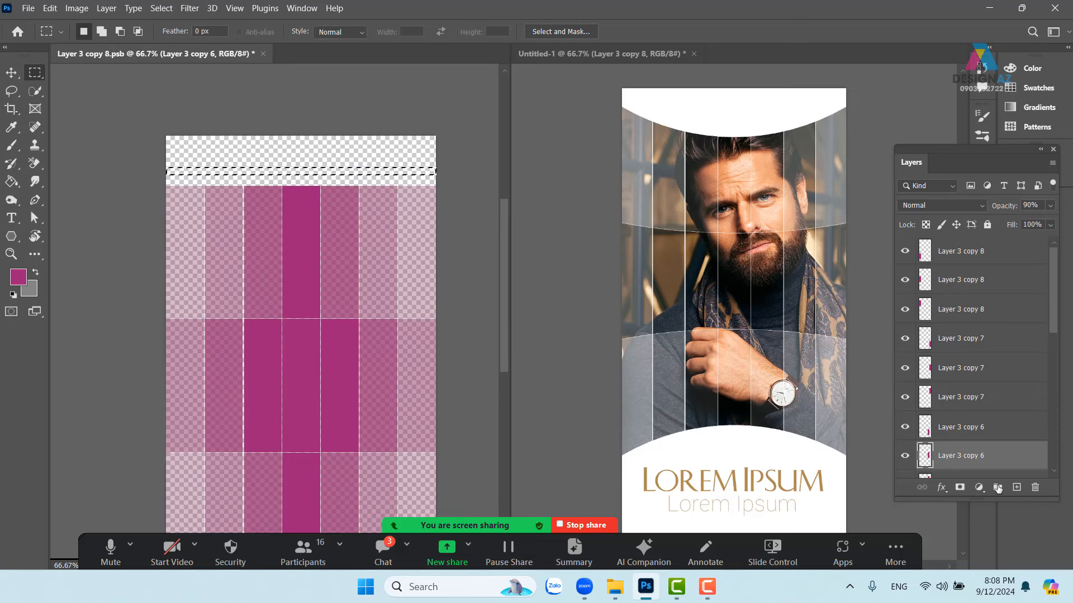
left_click(1016, 488)
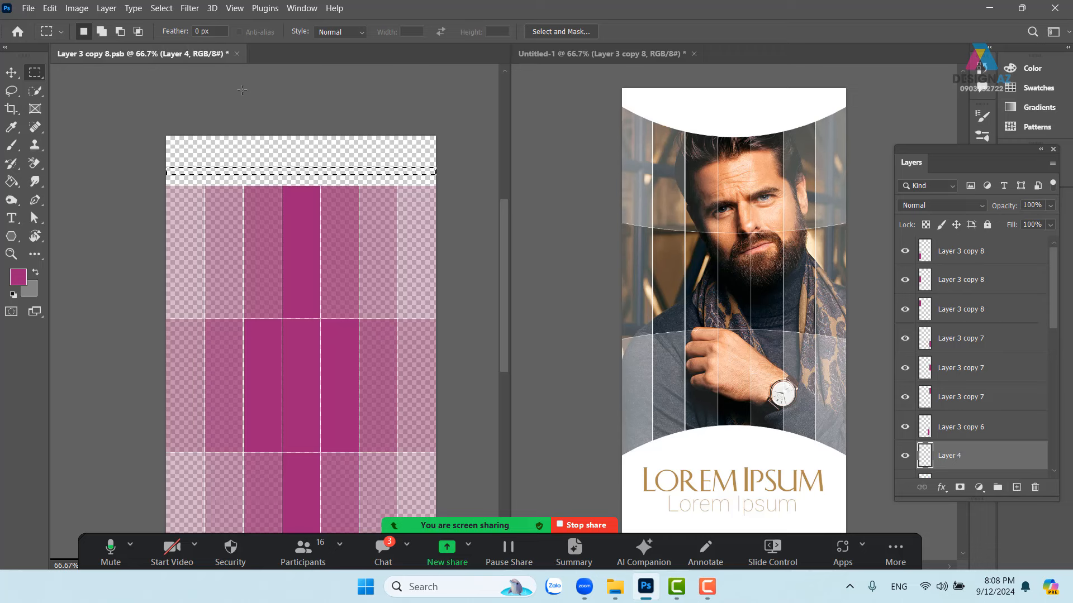
key("alt+BackSpace")
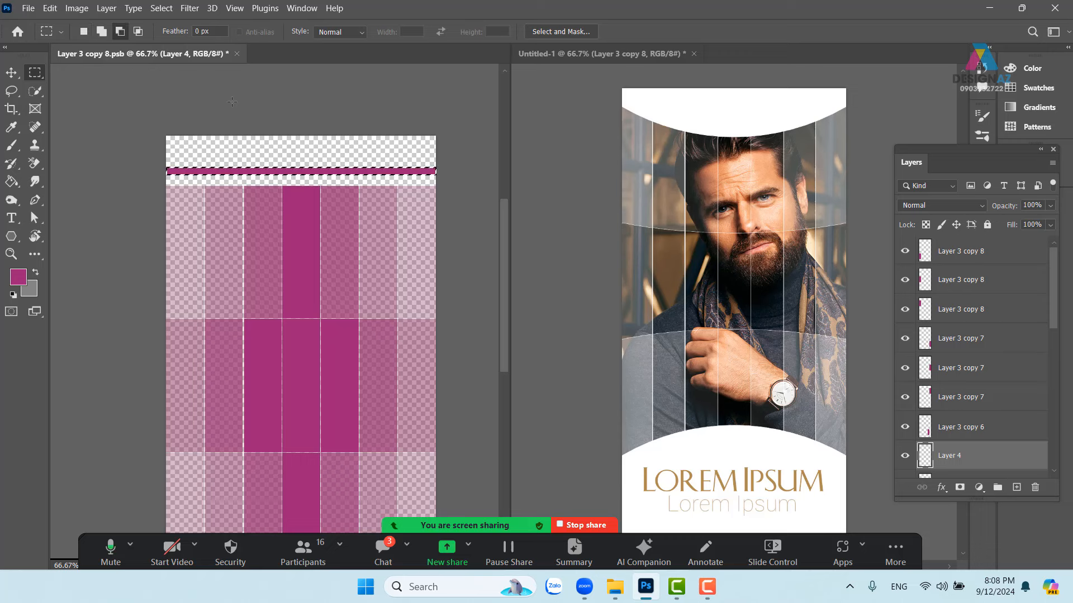
Duplicate the magenta strip twice upward with small gaps, setting the first copy to 50% opacity and the second to 30%.
key("v")
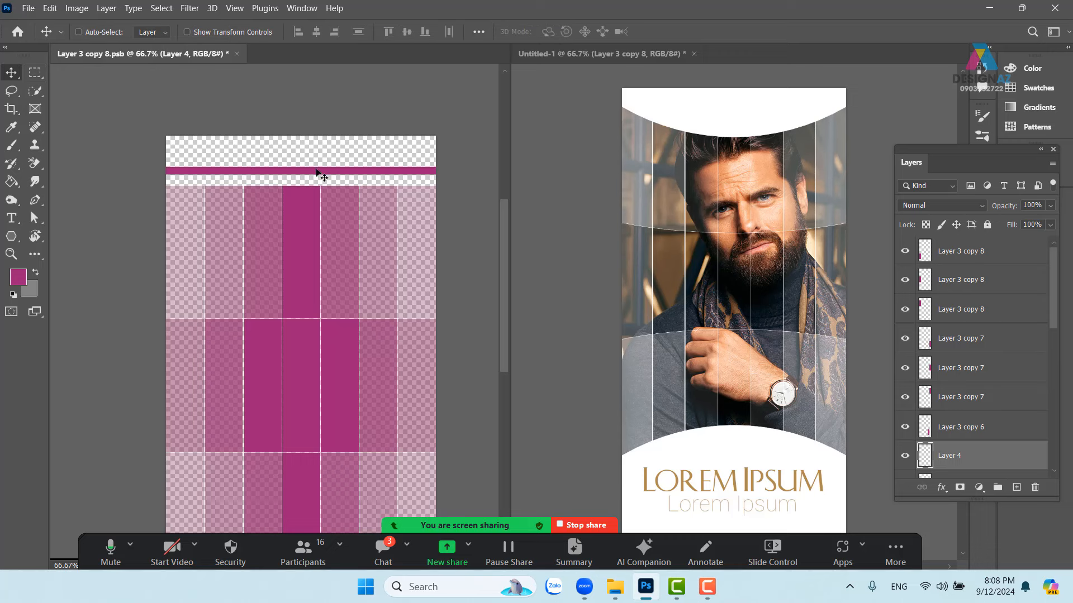
left_click_drag(321, 172, 318, 162)
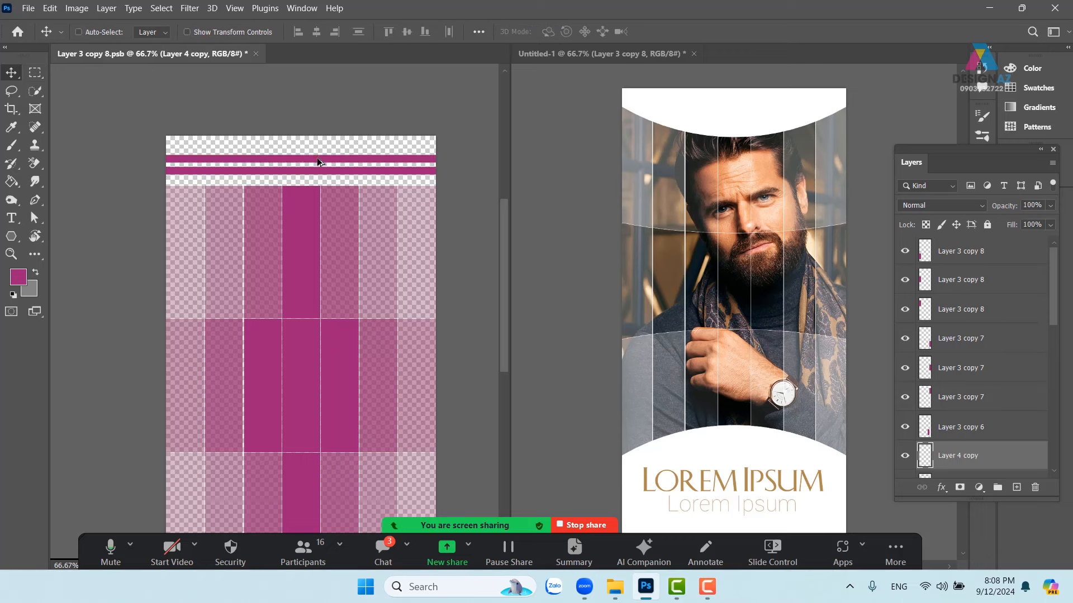
key("5")
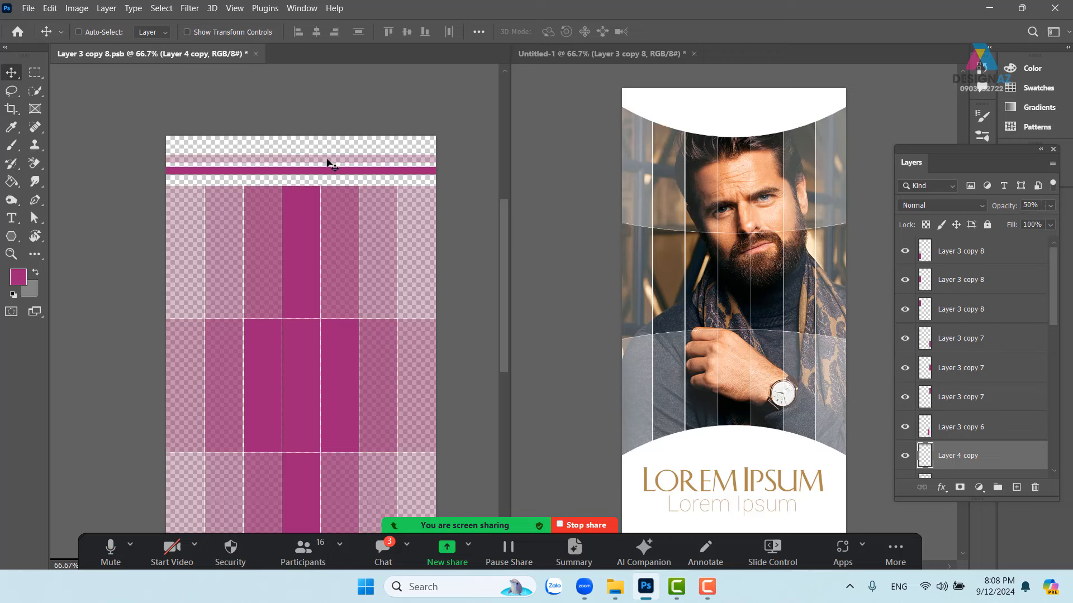
left_click_drag(330, 155, 330, 147)
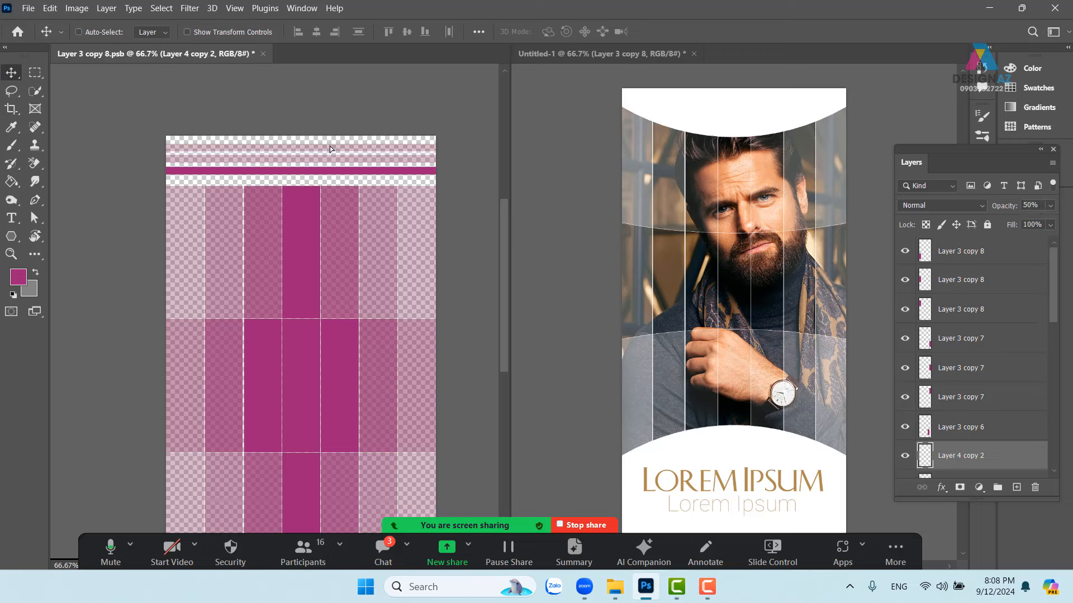
key("3")
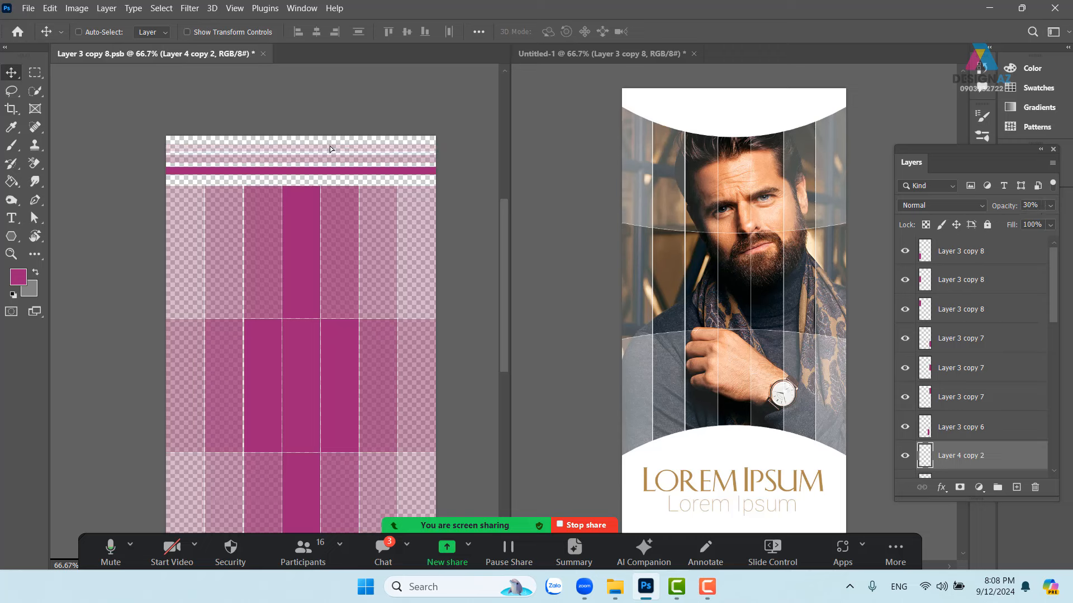
Set the magenta strip nearest the grid's upper edge to 80% opacity.
right_click(371, 172)
left_click(390, 180)
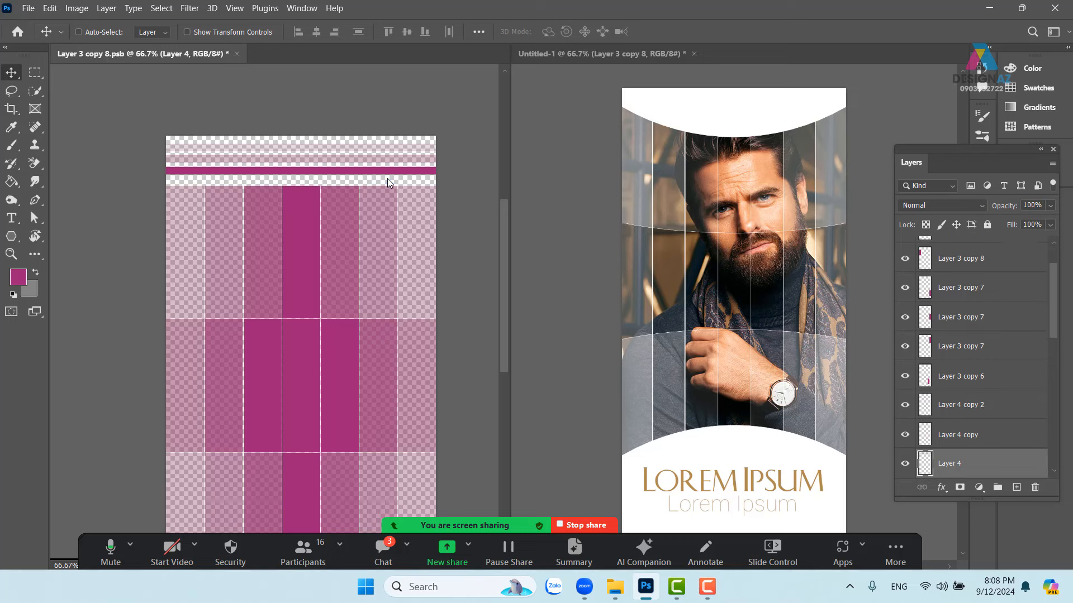
key("8")
right_click(402, 162)
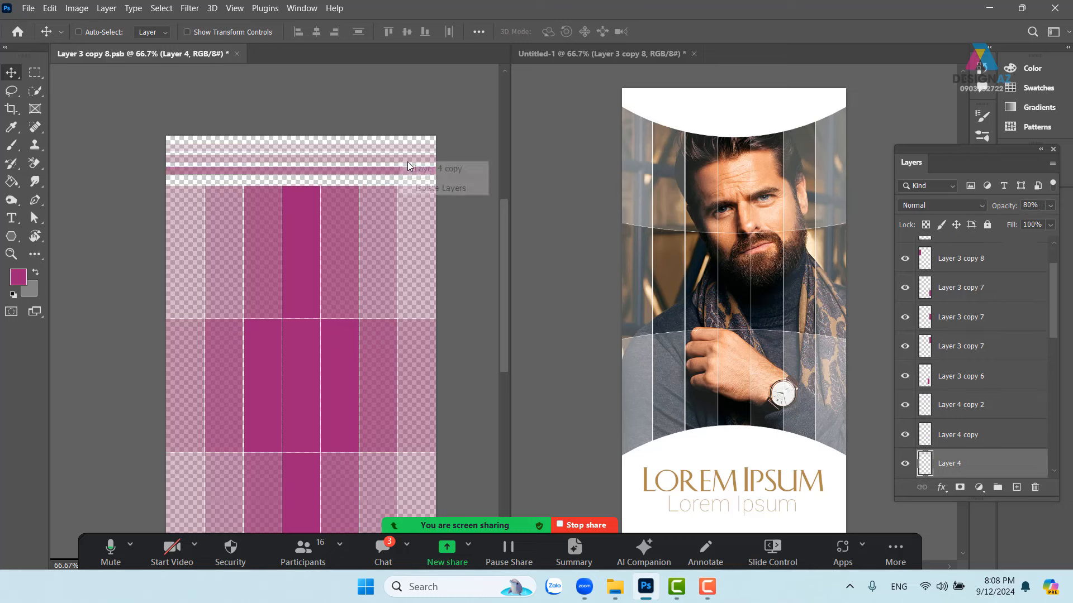
left_click(416, 168, "shift")
right_click(413, 146)
left_click(395, 164)
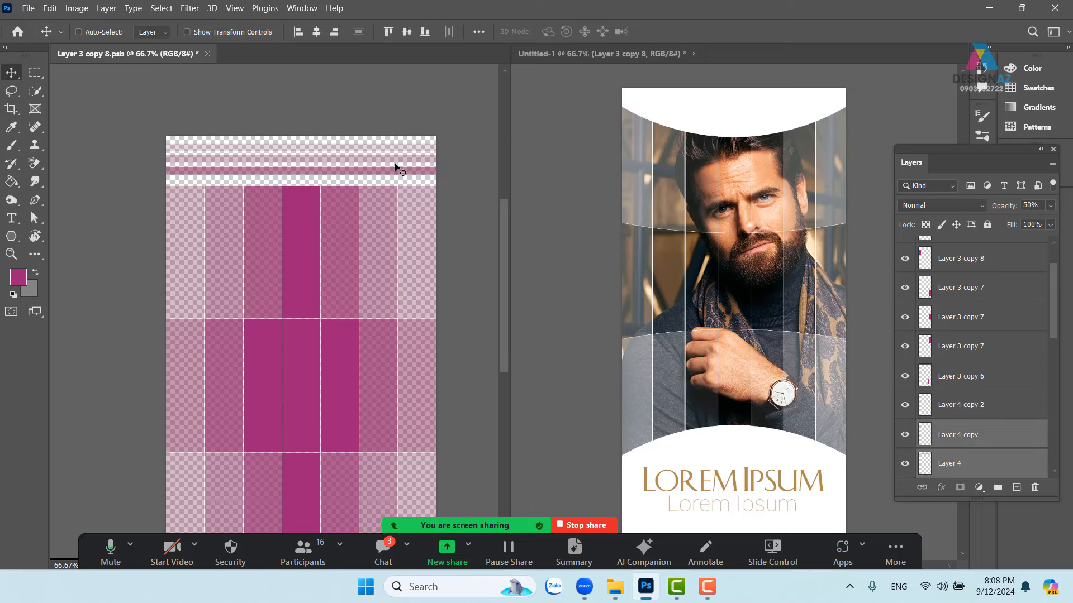
left_click_drag(390, 162, 399, 142)
key("ctrl+z")
Select all three strips above the grid and duplicate them into the transparent band directly below the grid.
right_click(393, 149)
left_click(399, 153)
right_click(398, 163)
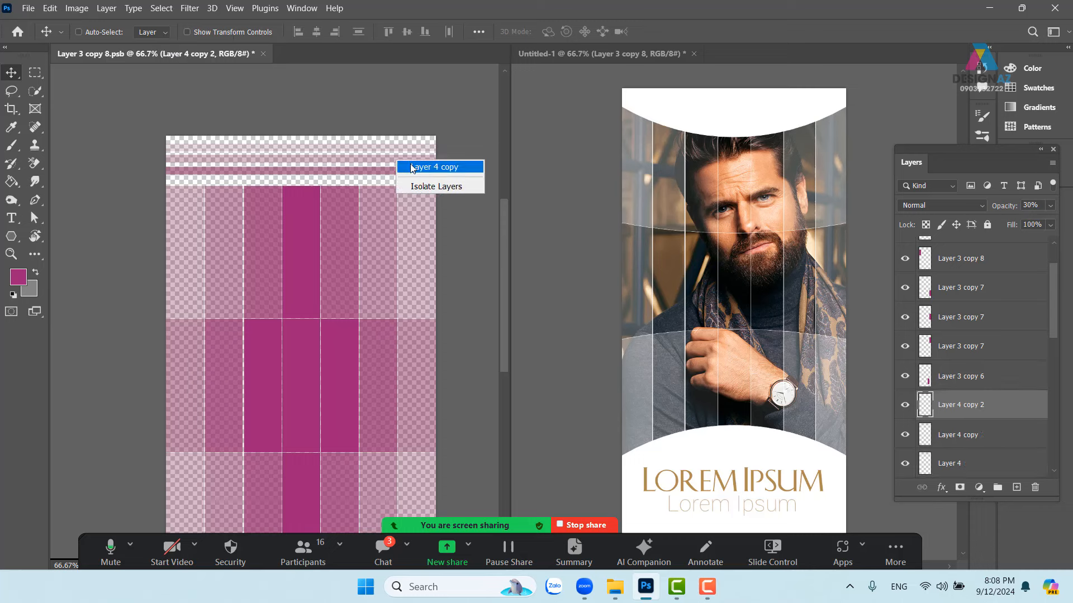
left_click(406, 167, "shift")
right_click(395, 171)
left_click(412, 180, "shift")
left_click_drag(387, 171, 363, 382)
key("ctrl+z")
left_click_drag(341, 394, 348, 368)
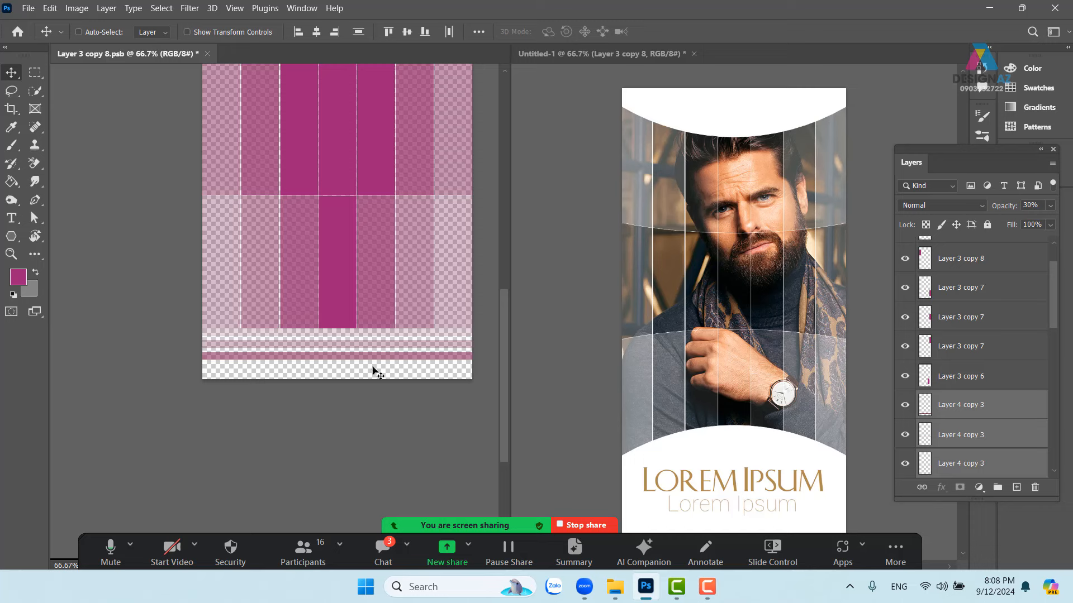
Flip the duplicated strips vertically and shift them slightly down to leave a small gap below the grid.
key("ctrl+t")
right_click(383, 358)
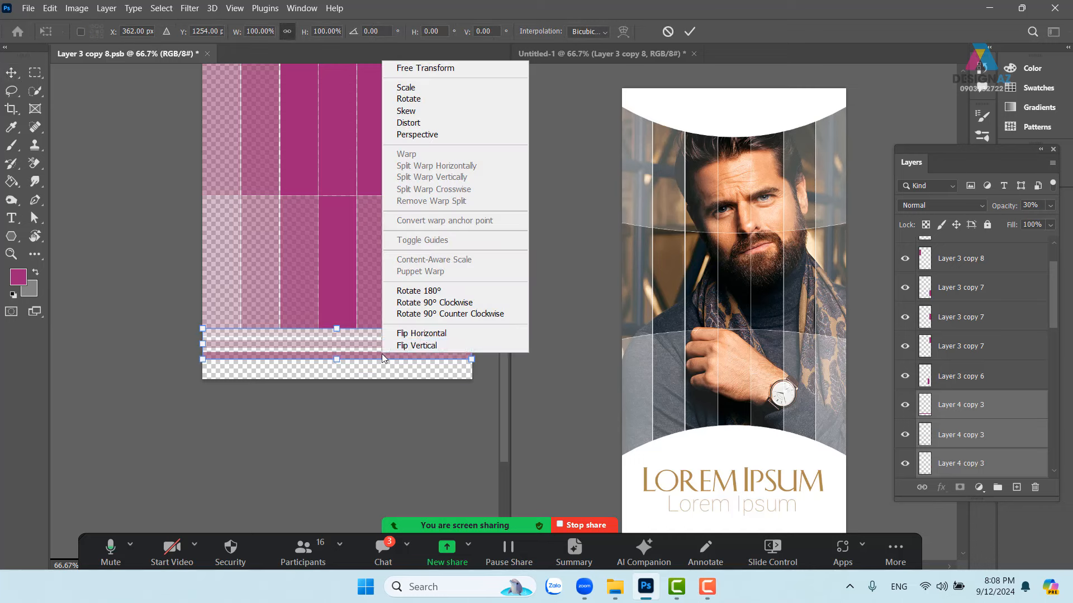
left_click(422, 348)
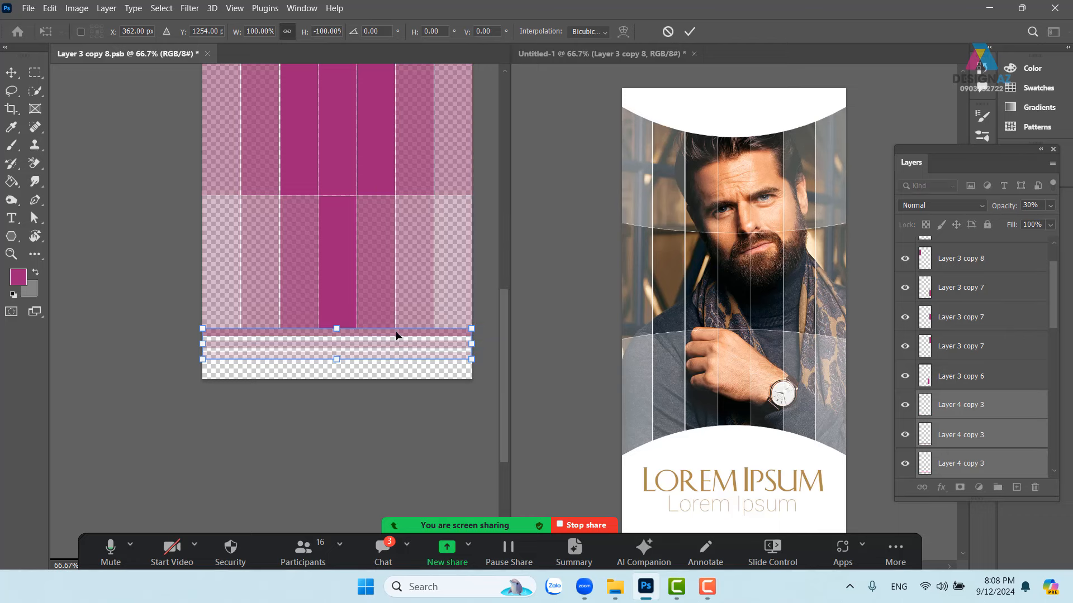
mouse_move(398, 335)
left_mouse_down()
mouse_move(393, 348)
mouse_move(396, 339)
left_mouse_up()
Save the smart object, applying the pending transformation, to update the banner with both sets of strips.
scroll(357, 223, "up", 10)
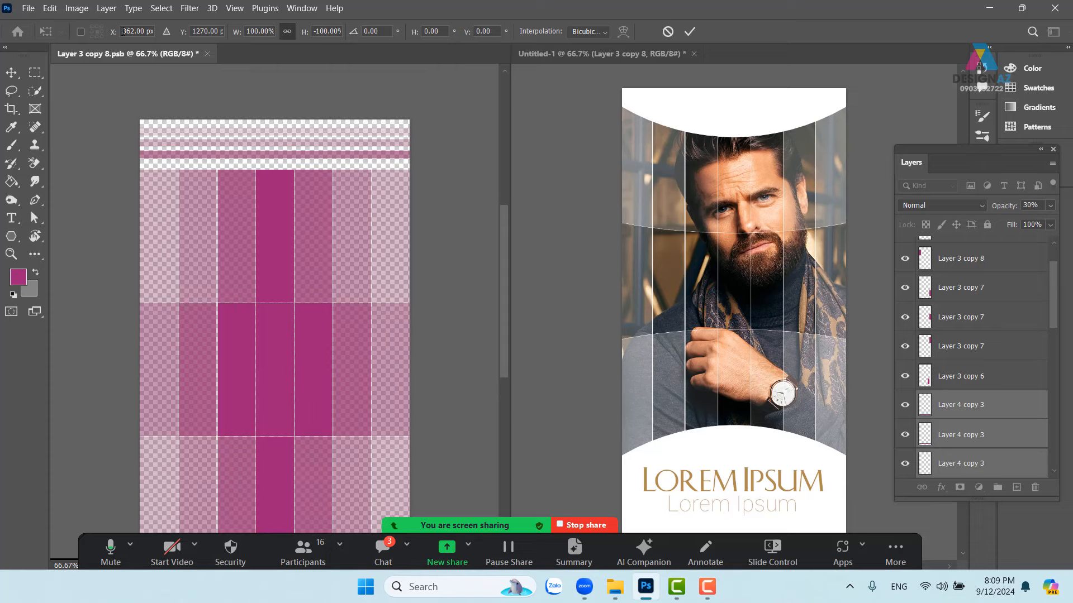
left_click(29, 8)
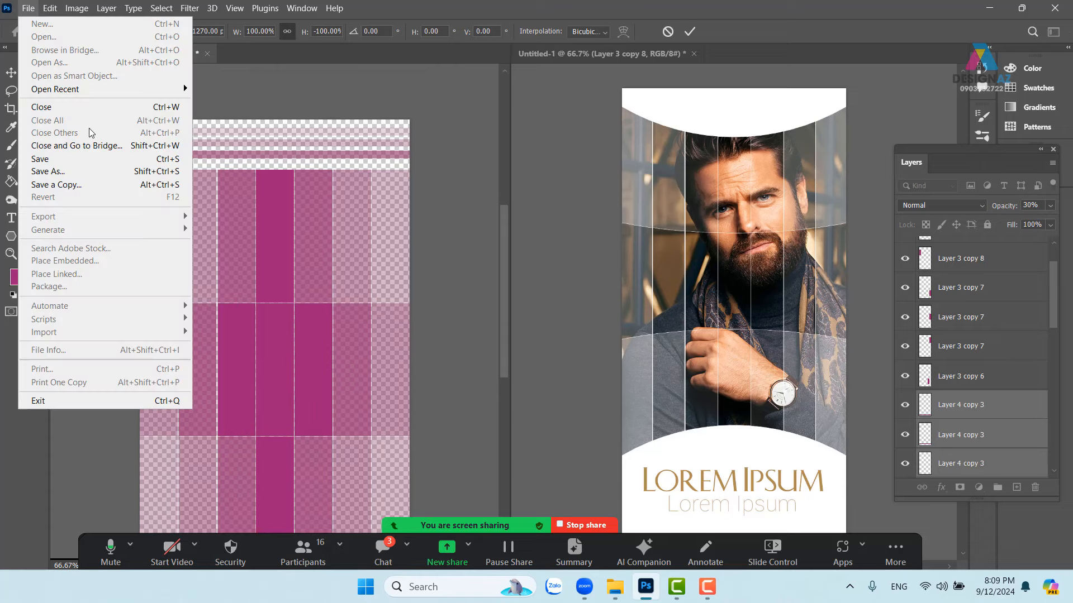
left_click(115, 160)
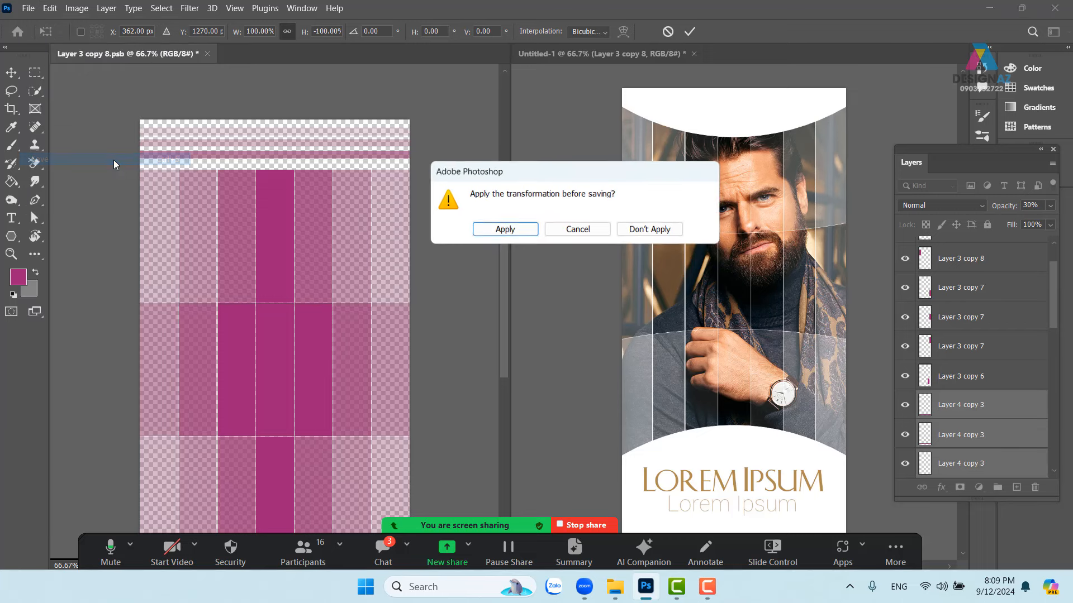
left_click(519, 229)
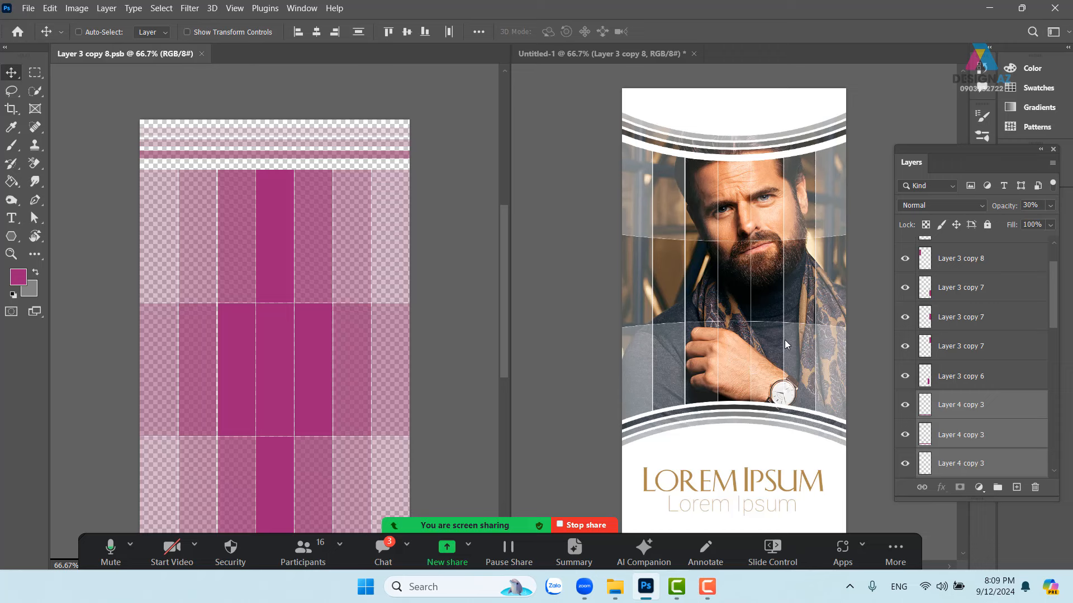
Narrow the uppermost strip evenly from both ends to about the width of the grid's middle five columns.
right_click(354, 132)
left_click(361, 138)
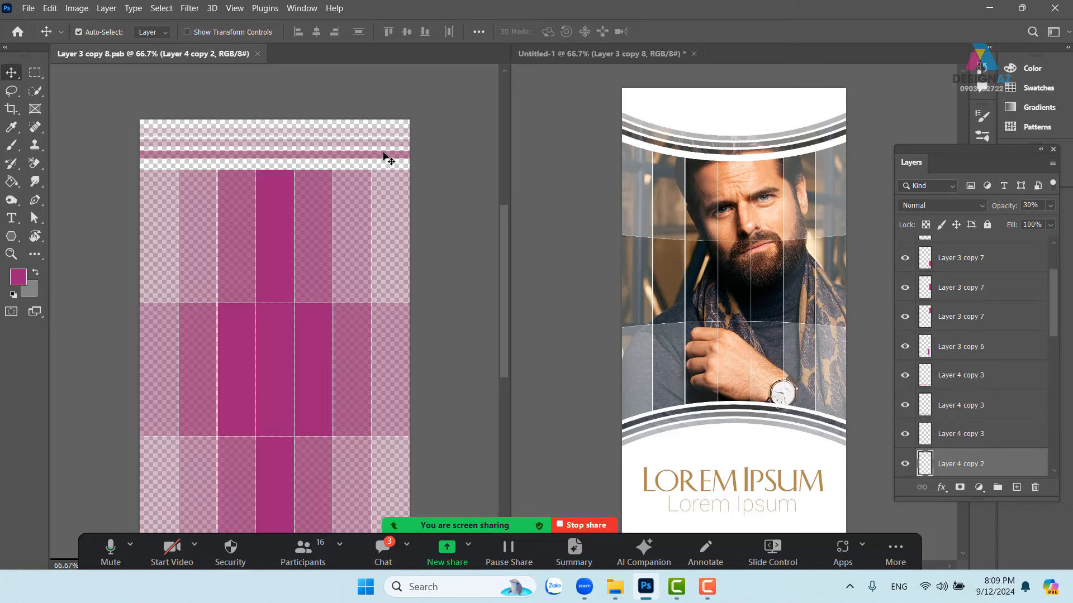
key("ctrl+t")
left_click_drag(411, 133, 372, 129)
key("Return")
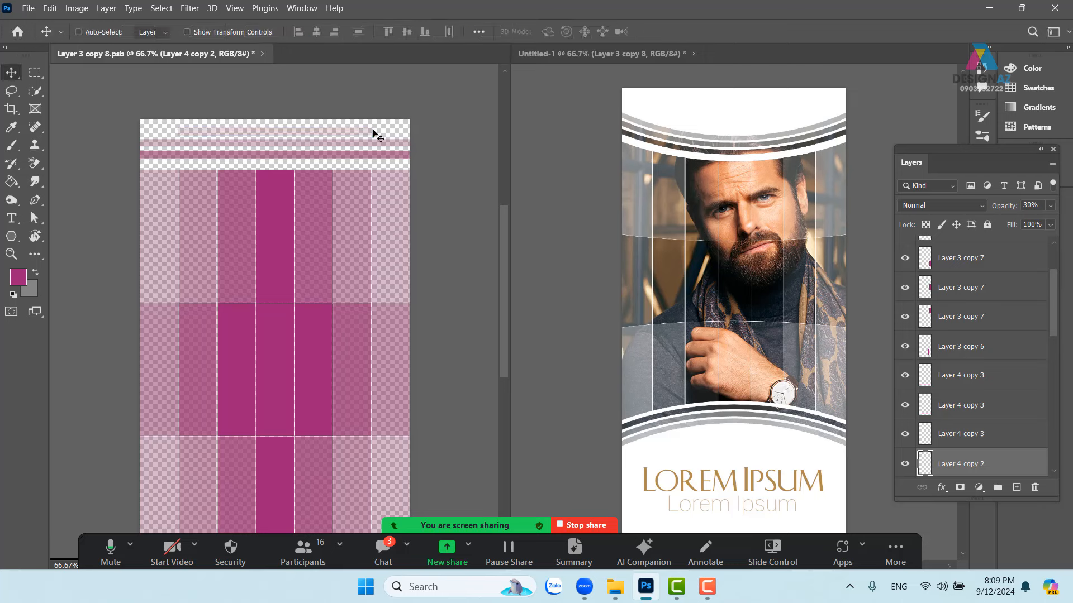
Narrow the 50% opacity strip above the grid evenly from both ends to about 622 px wide.
right_click(396, 148)
left_click(416, 151)
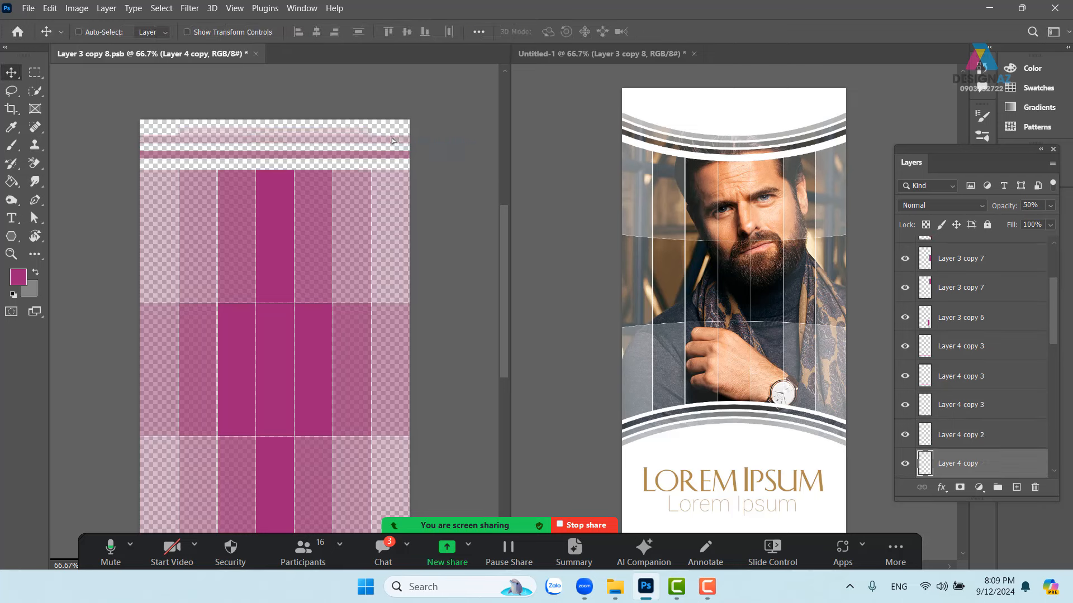
key("ctrl+r")
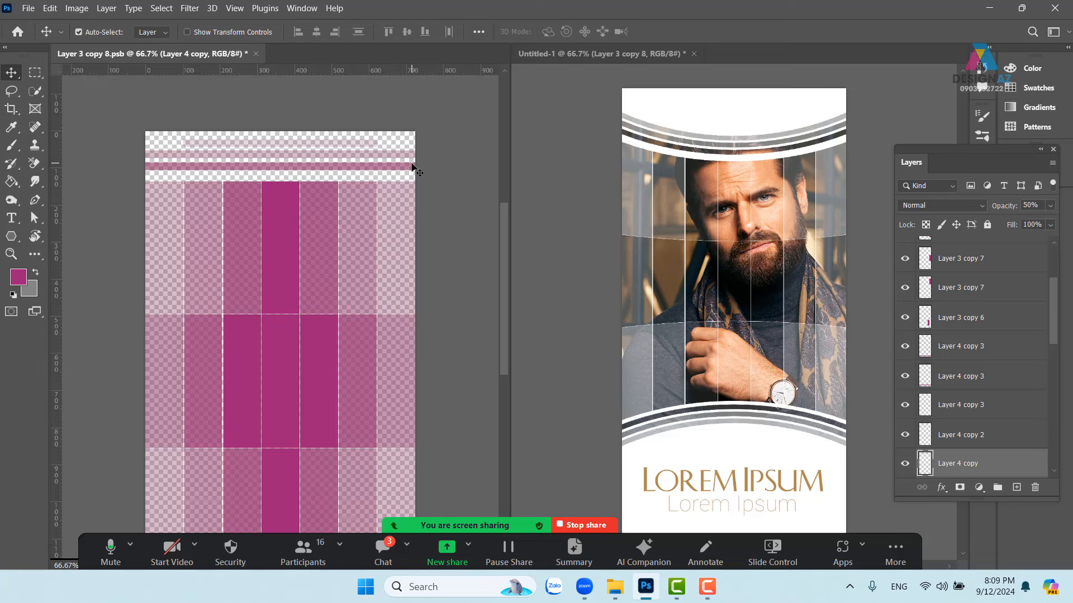
key("ctrl+r")
key("ctrl+t")
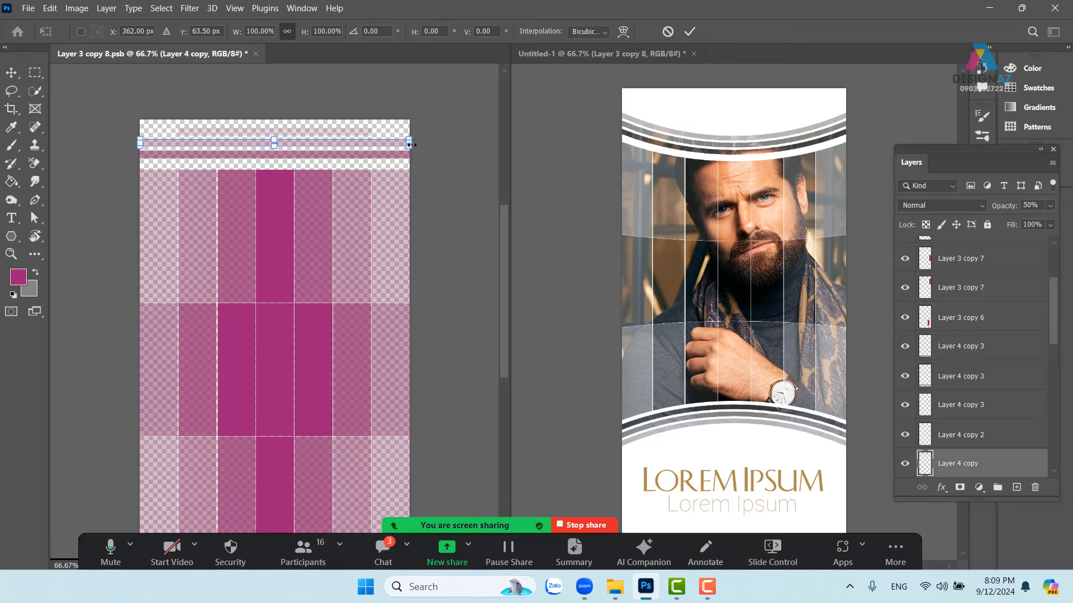
left_click_drag(409, 144, 395, 145)
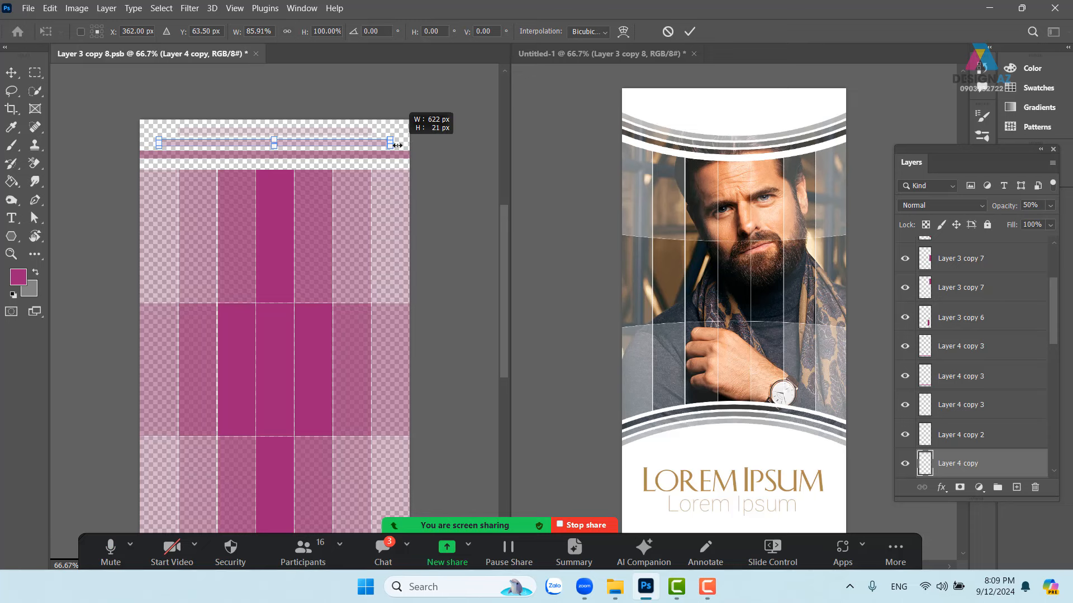
key("Return")
Narrow the 50% opacity strip below the grid evenly from both ends to match its counterpart above the grid.
left_click_drag(404, 281, 394, 121)
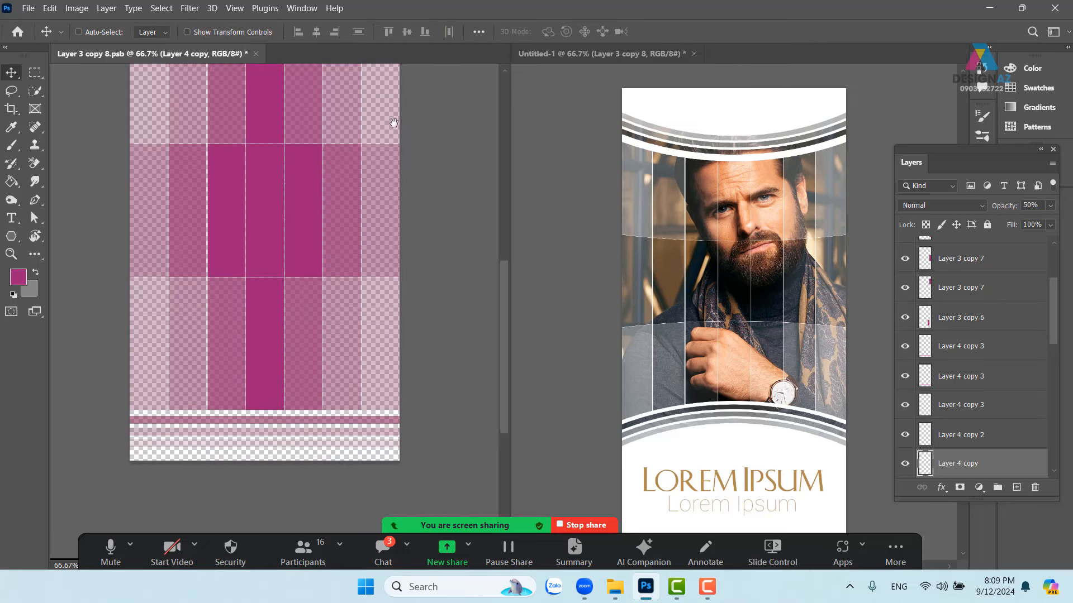
right_click(406, 360)
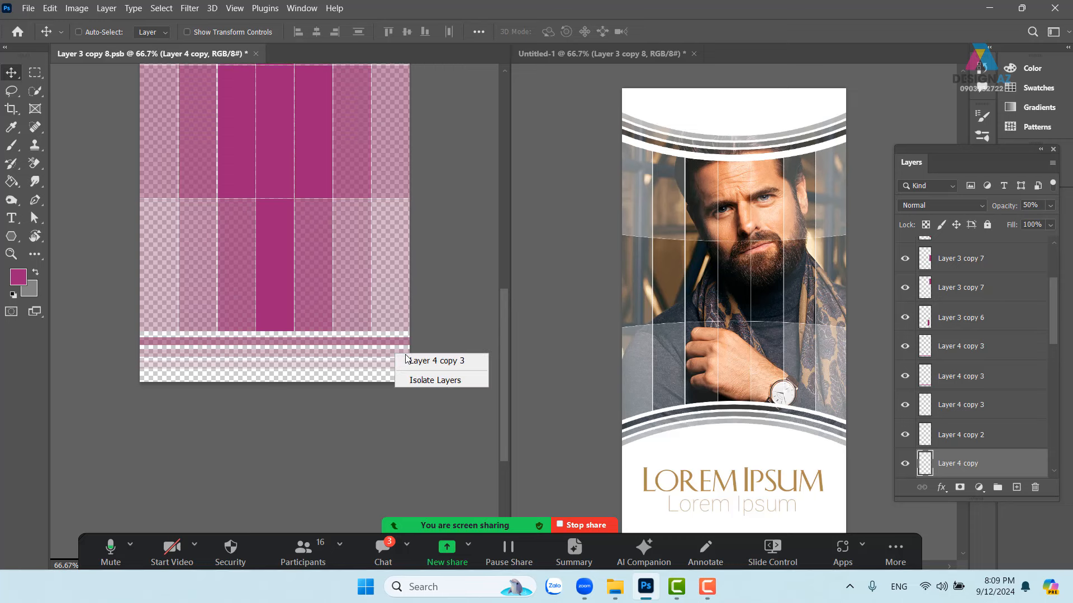
left_click(418, 363)
mouse_move(377, 352)
left_mouse_down()
mouse_move(374, 332)
mouse_move(394, 357)
left_mouse_up()
key("ctrl+z")
key("ctrl+t")
key("Return")
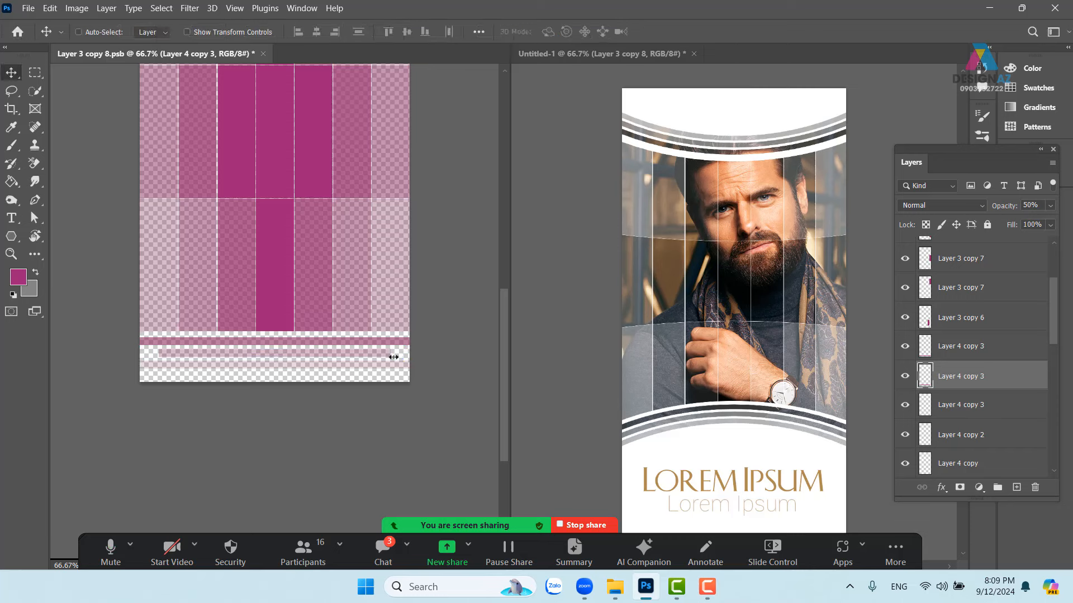
Narrow the lowest strip evenly to about 67% of its width and save the smart object to update the banner.
right_click(390, 363)
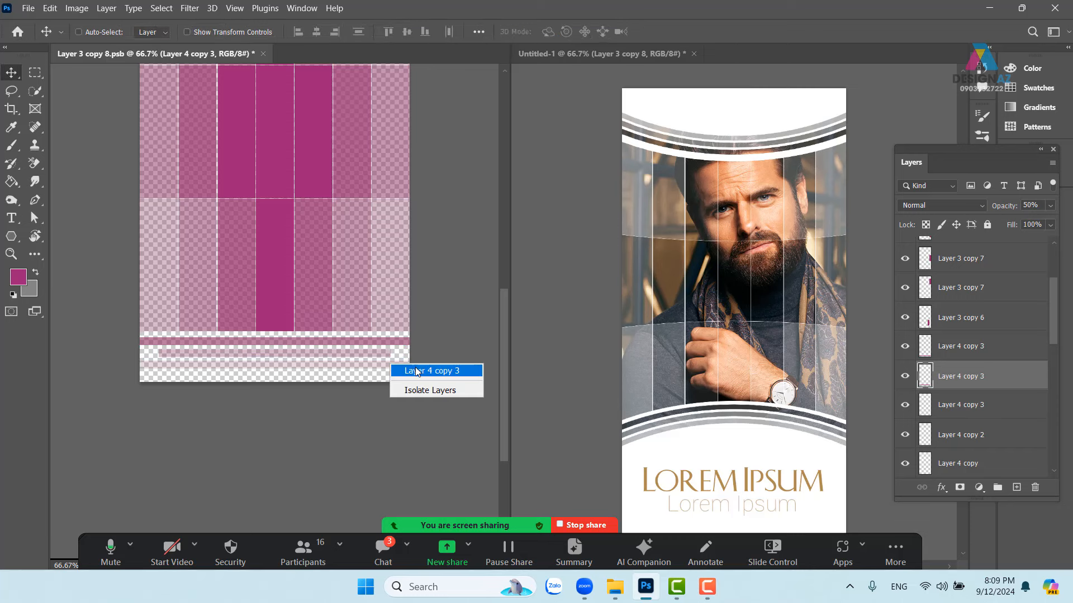
left_click(416, 371)
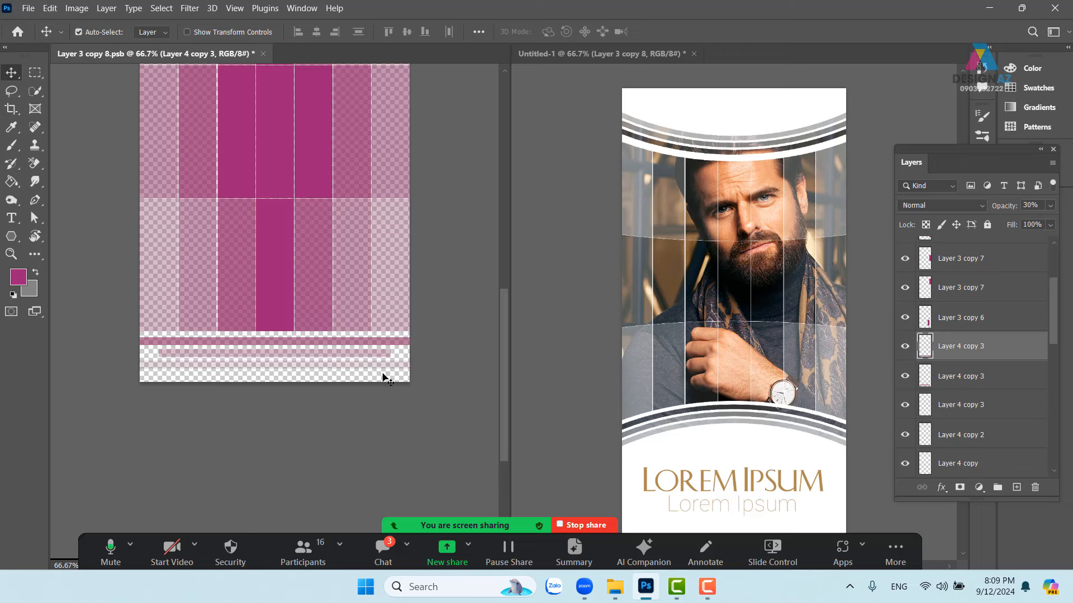
key("ctrl+t")
left_click_drag(409, 364, 368, 364)
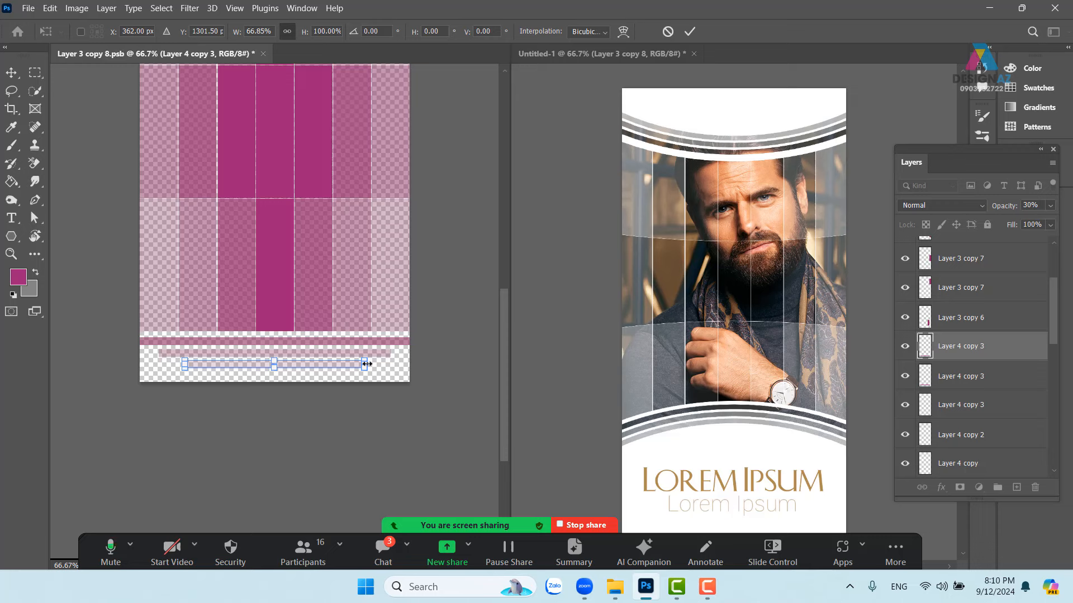
key("Return")
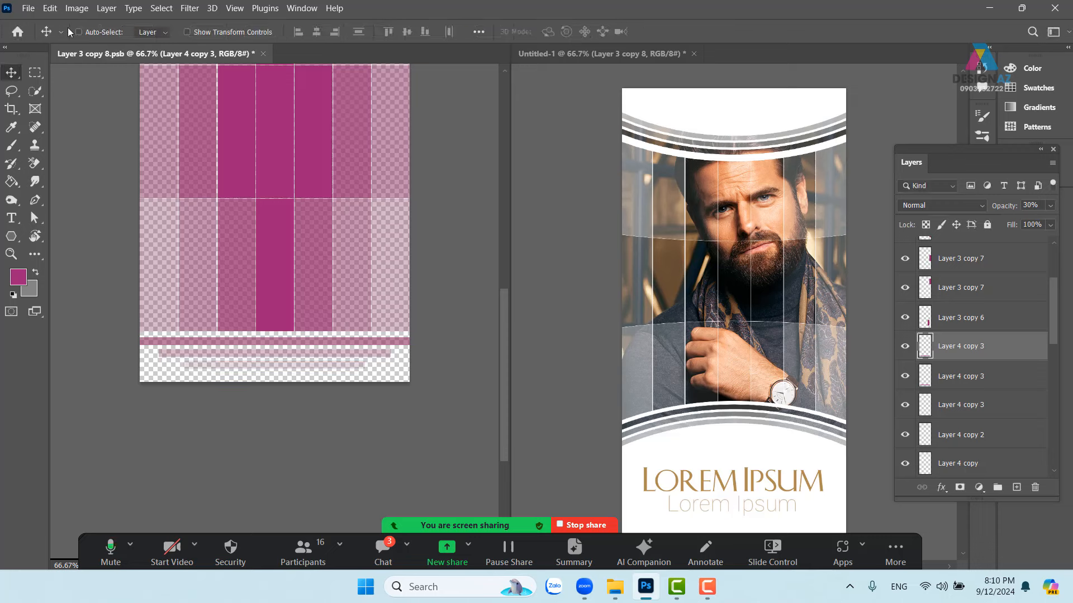
left_click(29, 10)
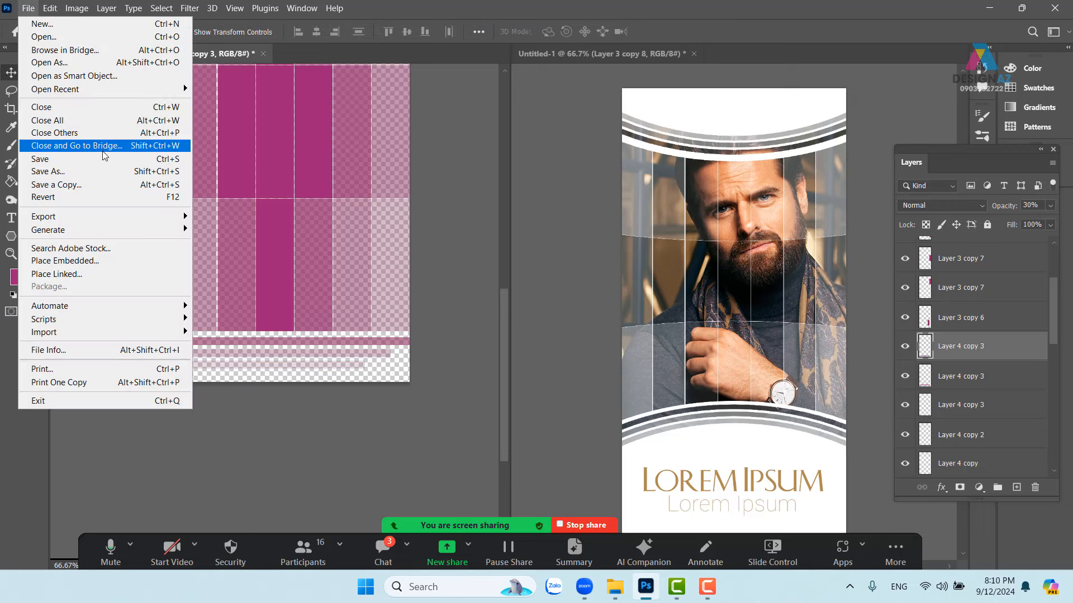
left_click(113, 160)
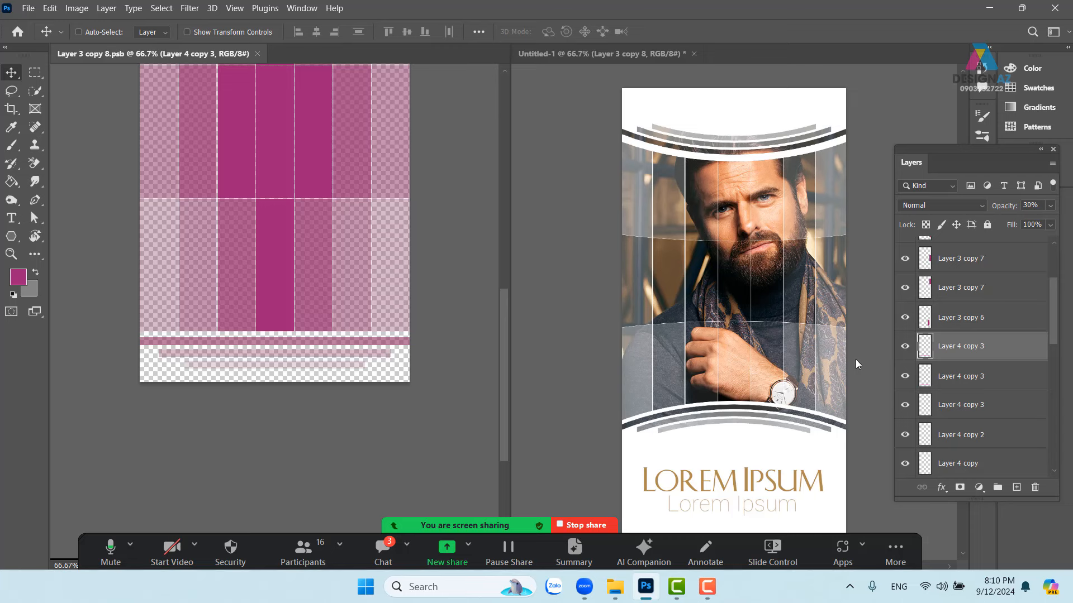
Examine the panel shapes inside the Layer 3 copy 8 smart object, reopening its contents from Untitled-1 and closing them again.
left_click_drag(454, 215, 472, 306)
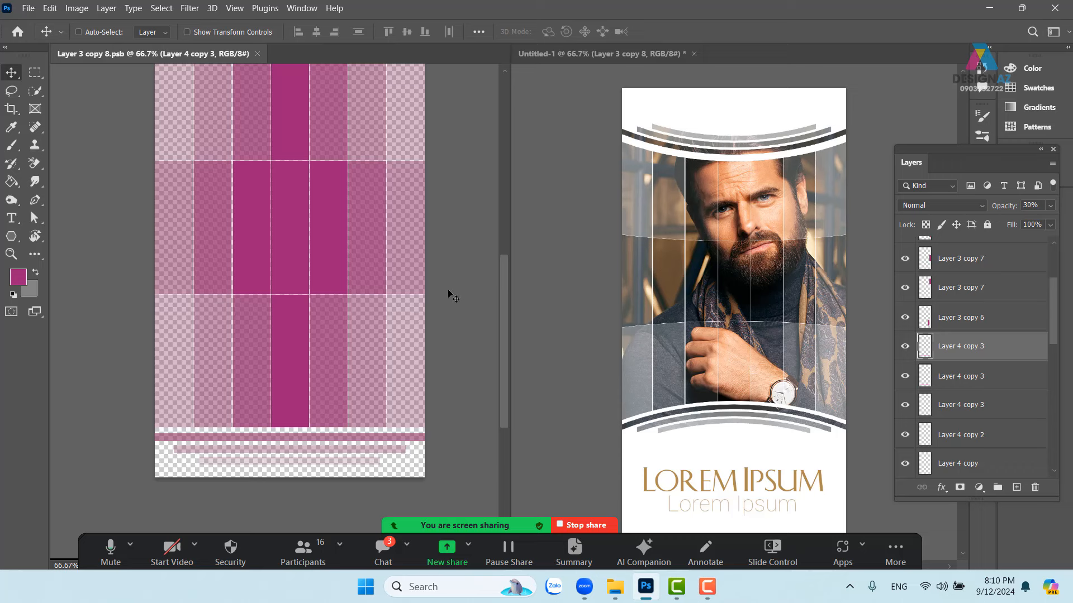
left_click(258, 54)
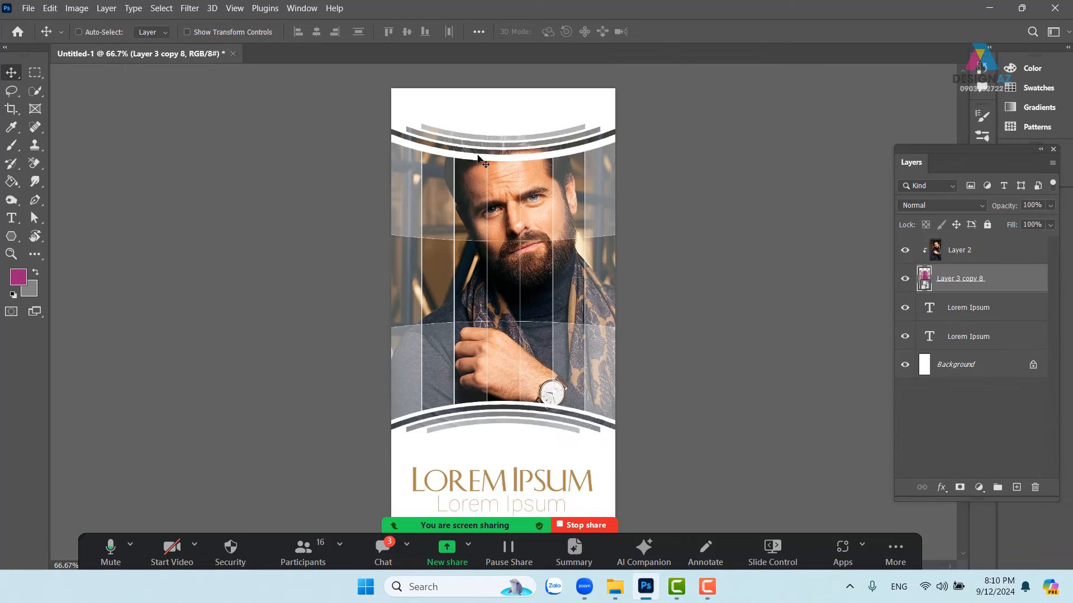
double_click(925, 280)
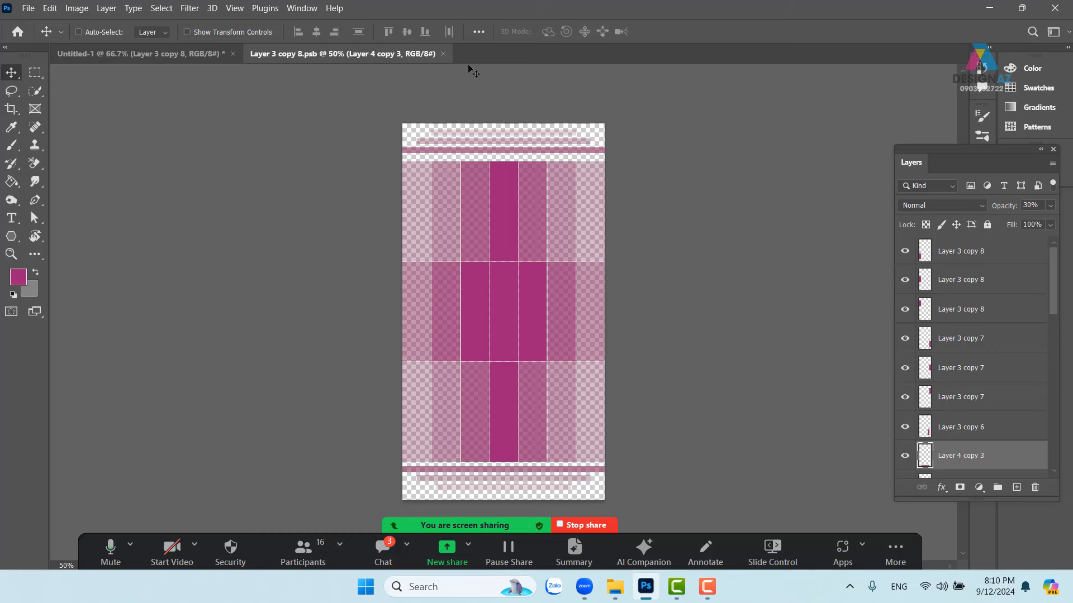
left_click(443, 53)
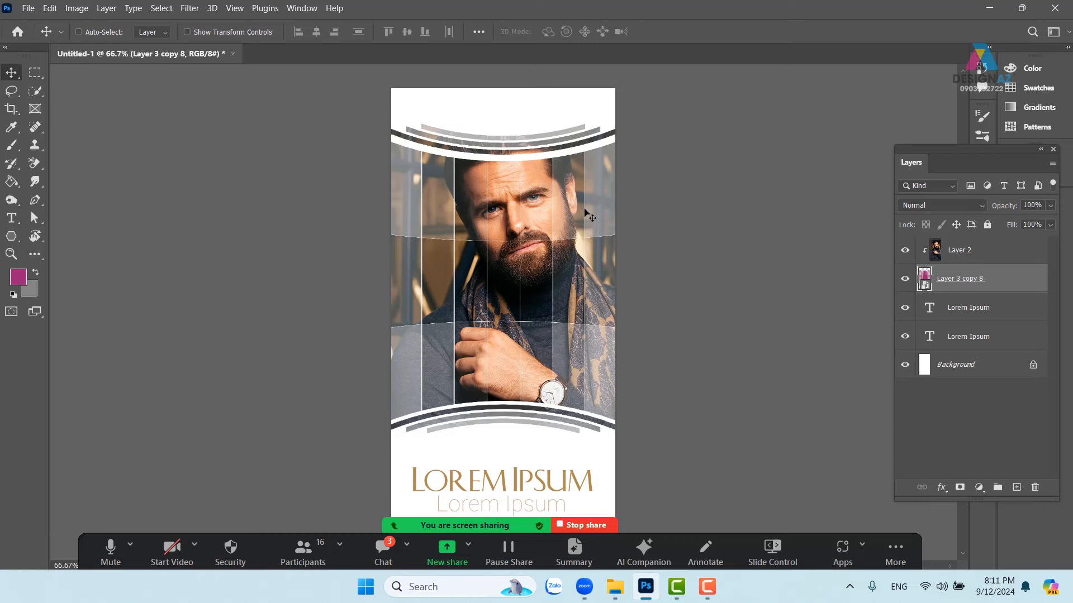
Move the clipped photo on Layer 2 up about 36 px and convert the layer to a smart object.
left_click(939, 255)
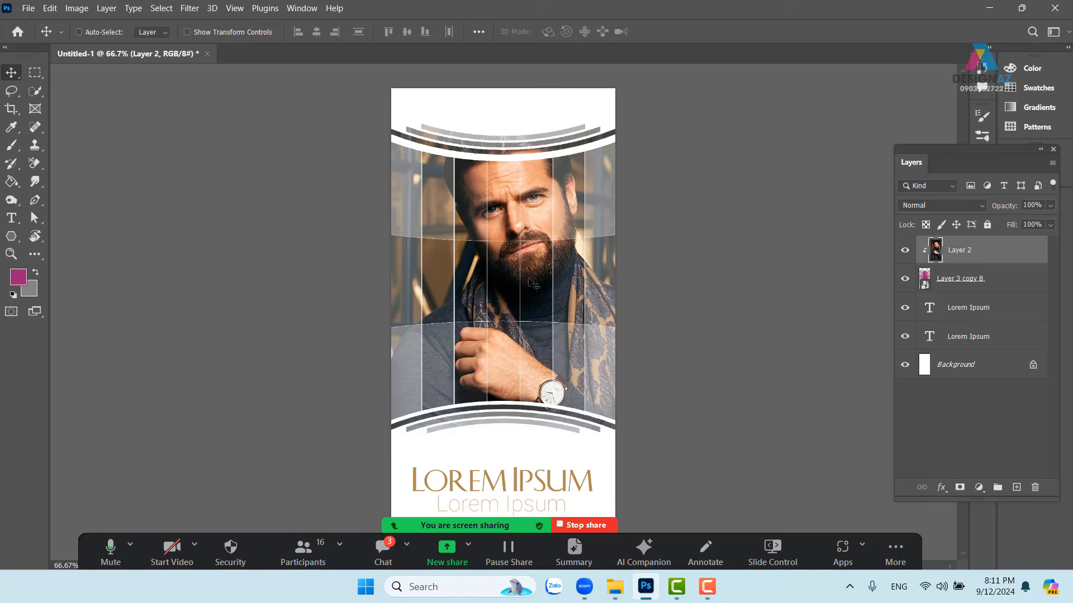
left_click_drag(534, 283, 531, 269)
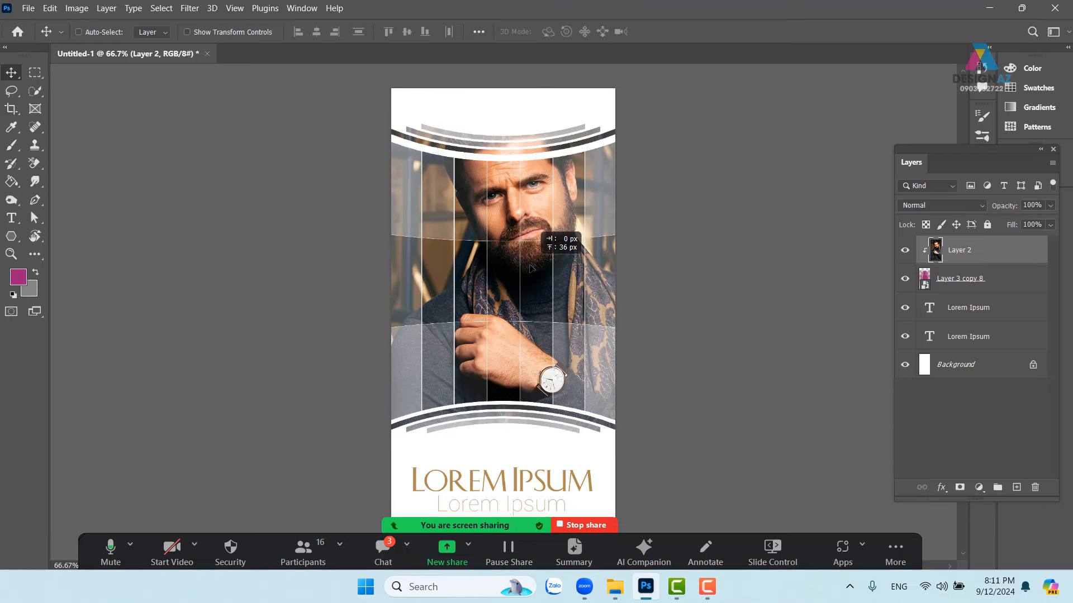
right_click(953, 253)
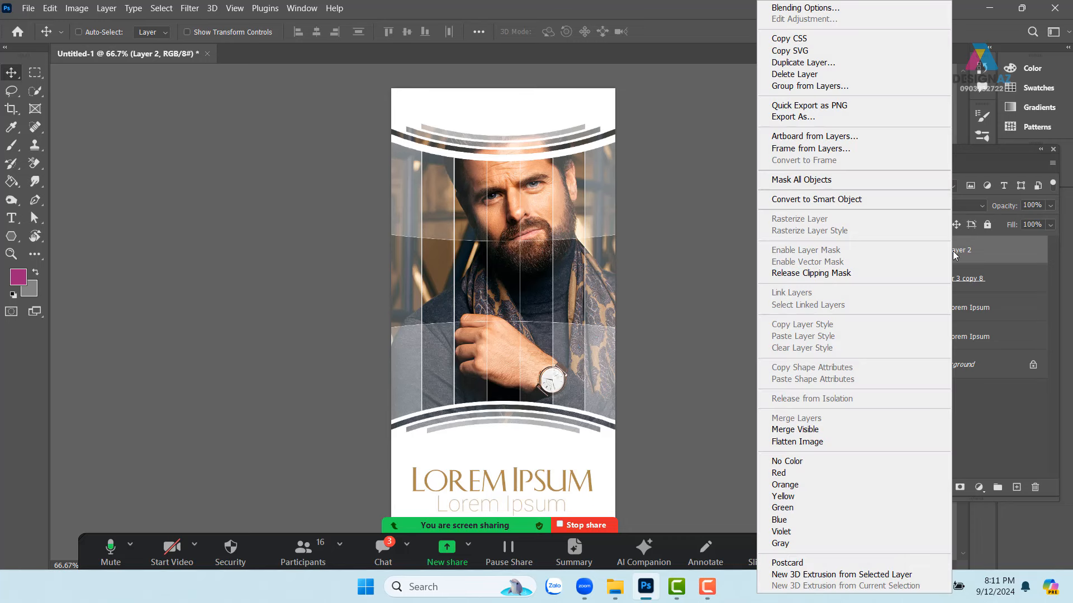
left_click(854, 200)
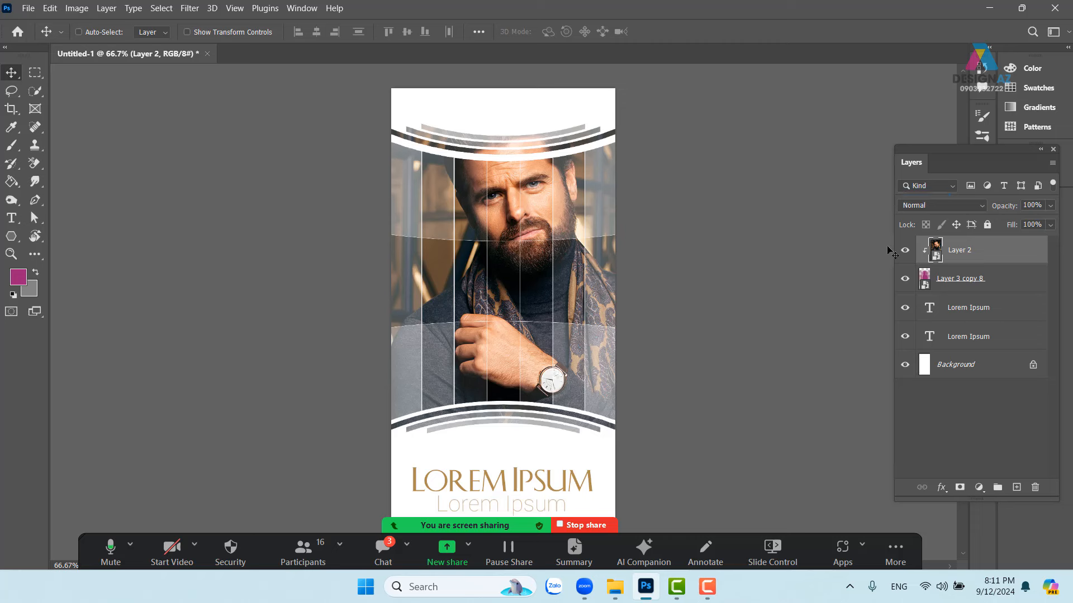
Open the Layer 2 smart object's contents and the image 8f491547578969.587eacd38355c from the Đồng hồ nam nữ folder.
double_click(936, 252)
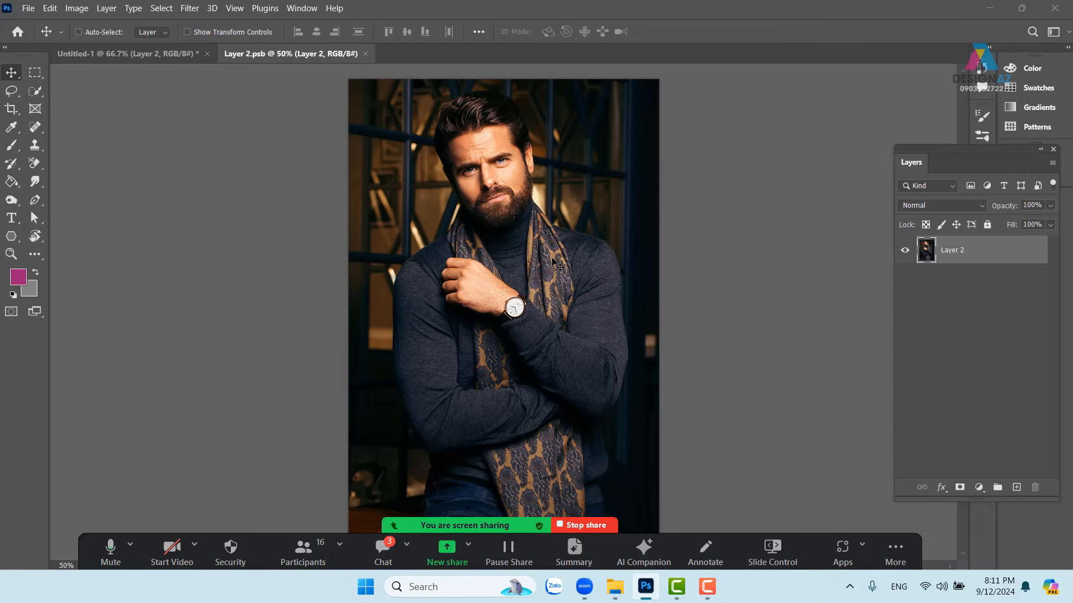
key("ctrl+o")
left_click(486, 187)
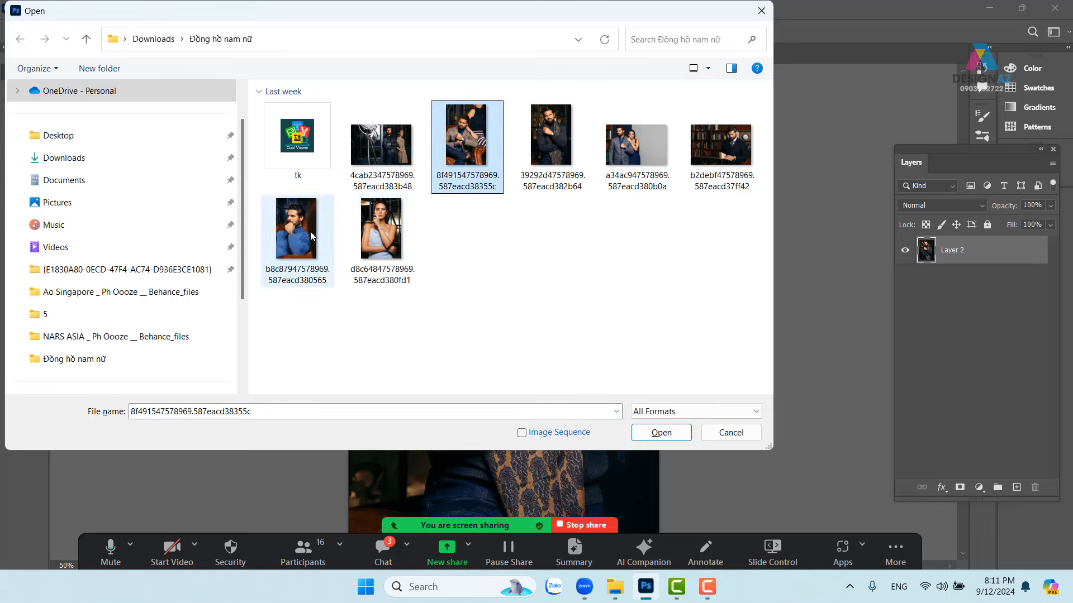
left_click(661, 432)
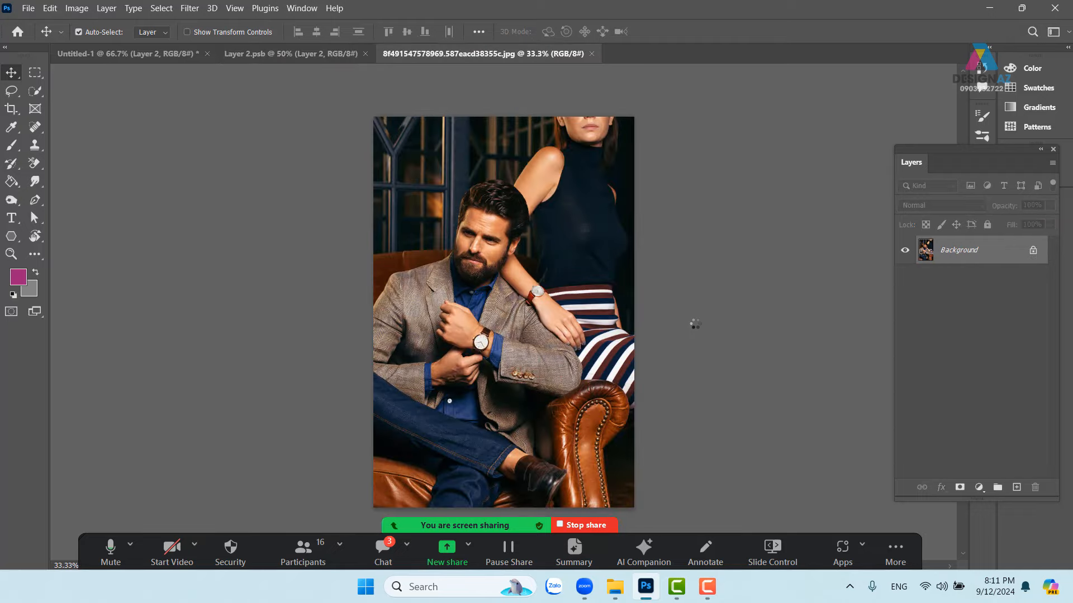
Copy the entire opened image into Layer 2.psb as a new layer and close the source image.
key("ctrl+a")
key("ctrl+c")
left_click(291, 53)
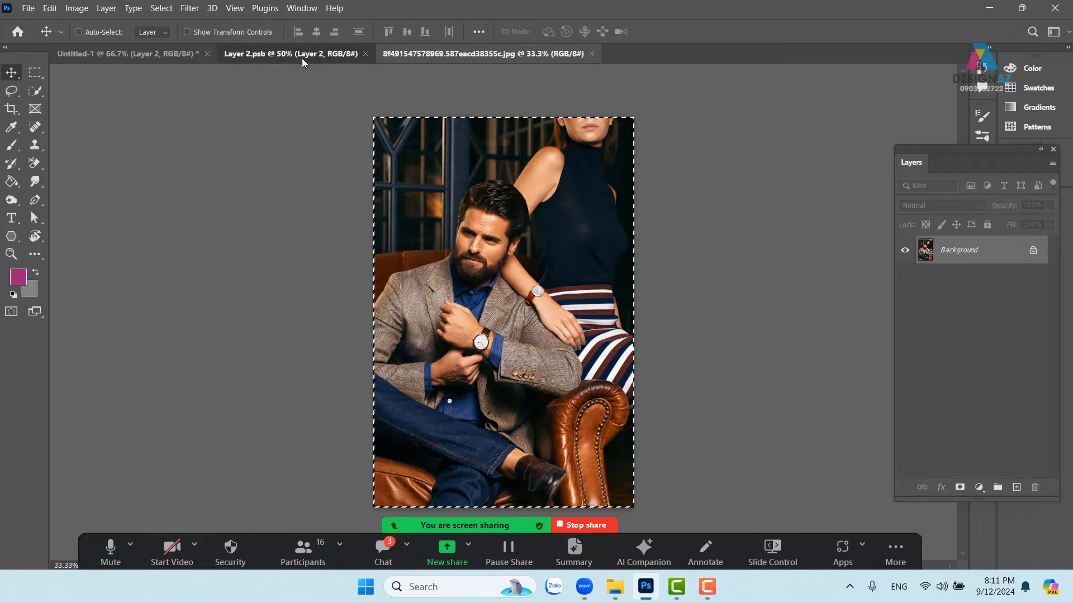
key("ctrl+v")
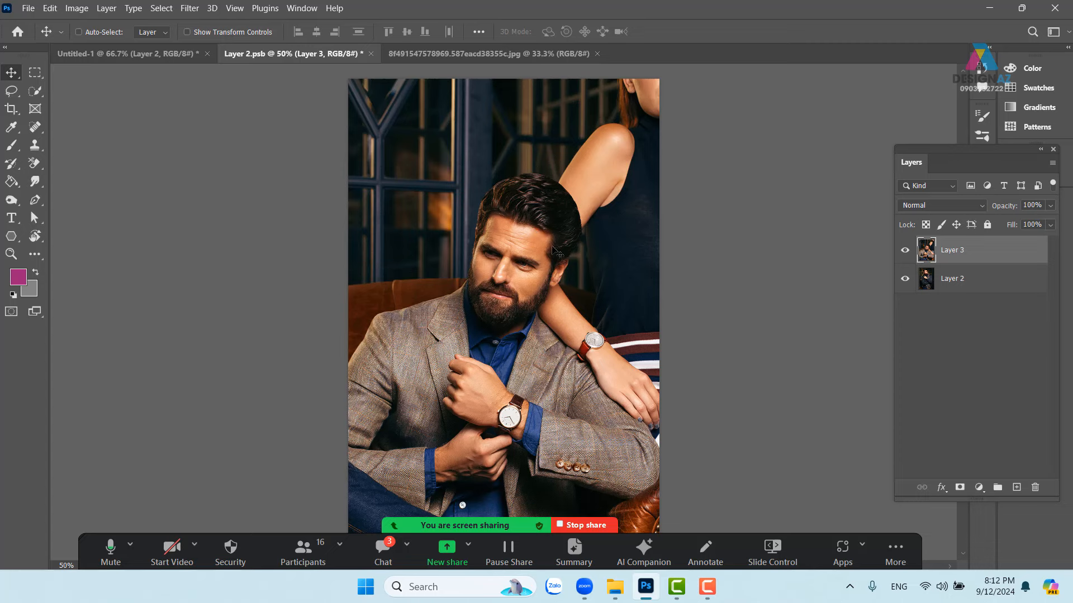
left_click(501, 54)
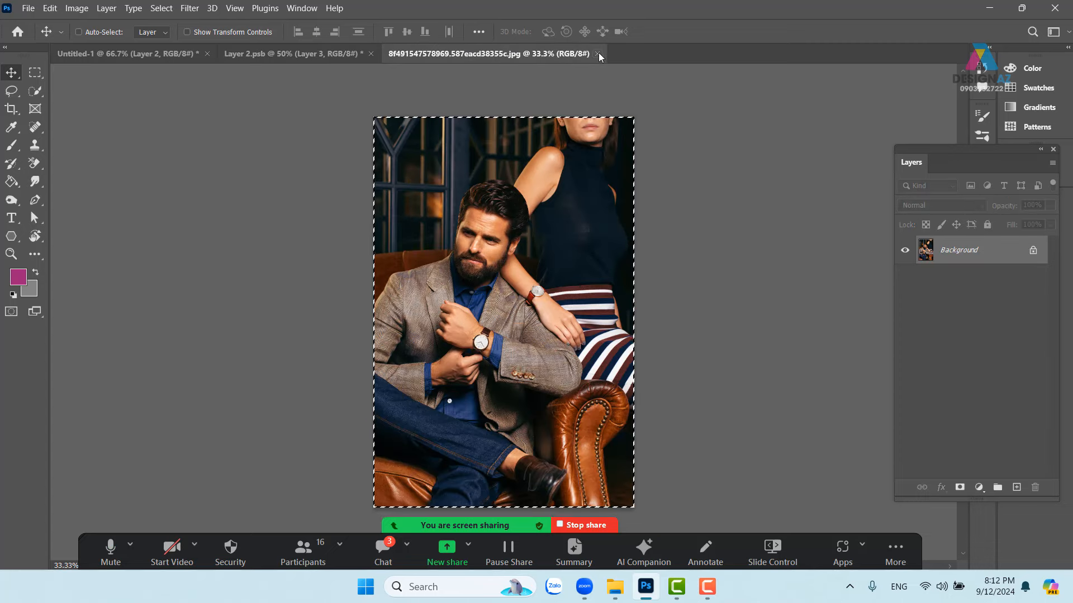
left_click(597, 53)
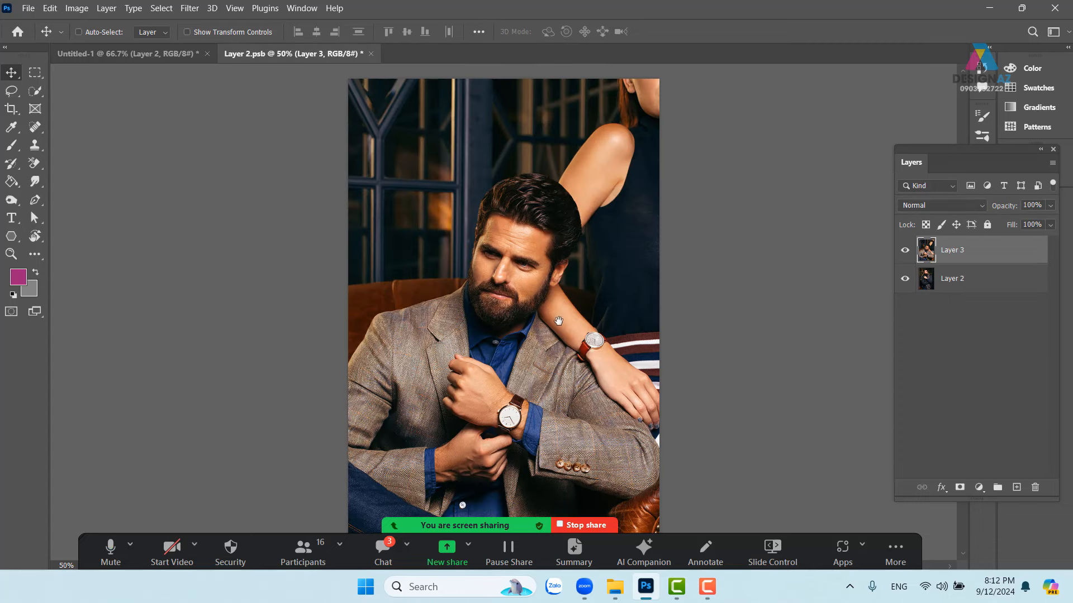
Save Layer 2.psb and move the updated photo up in Untitled-1 so the man's face sits in the upper panels.
left_click_drag(552, 280, 559, 257)
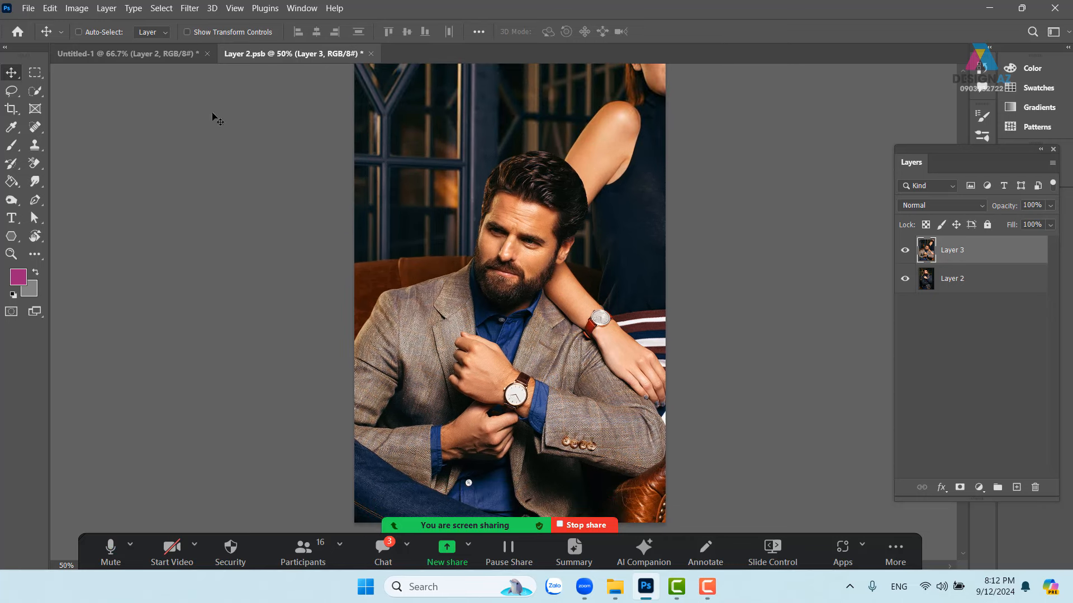
left_click(29, 8)
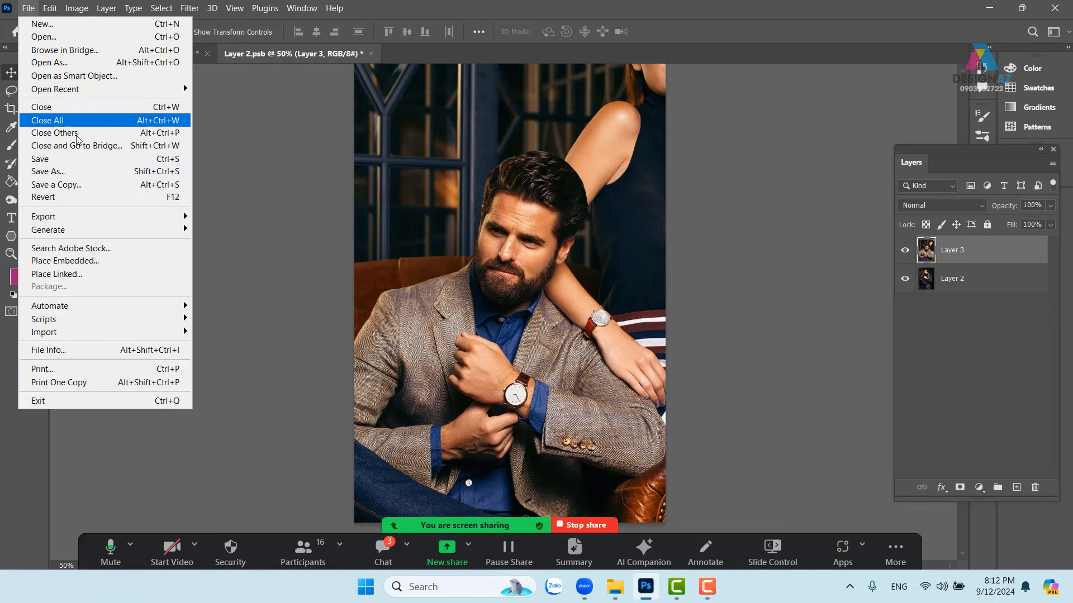
left_click(84, 159)
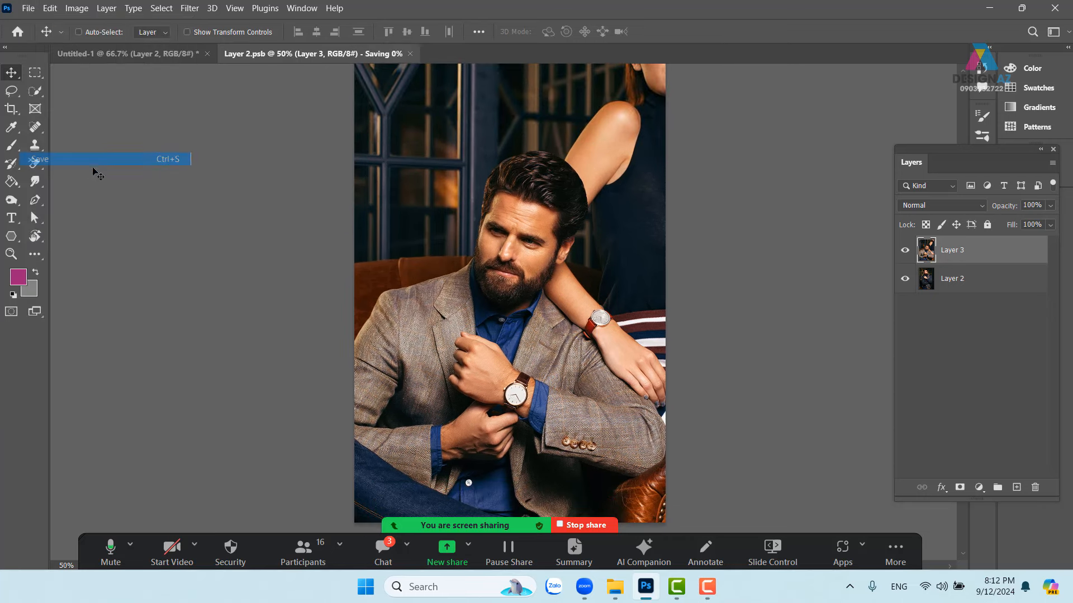
left_click(154, 55)
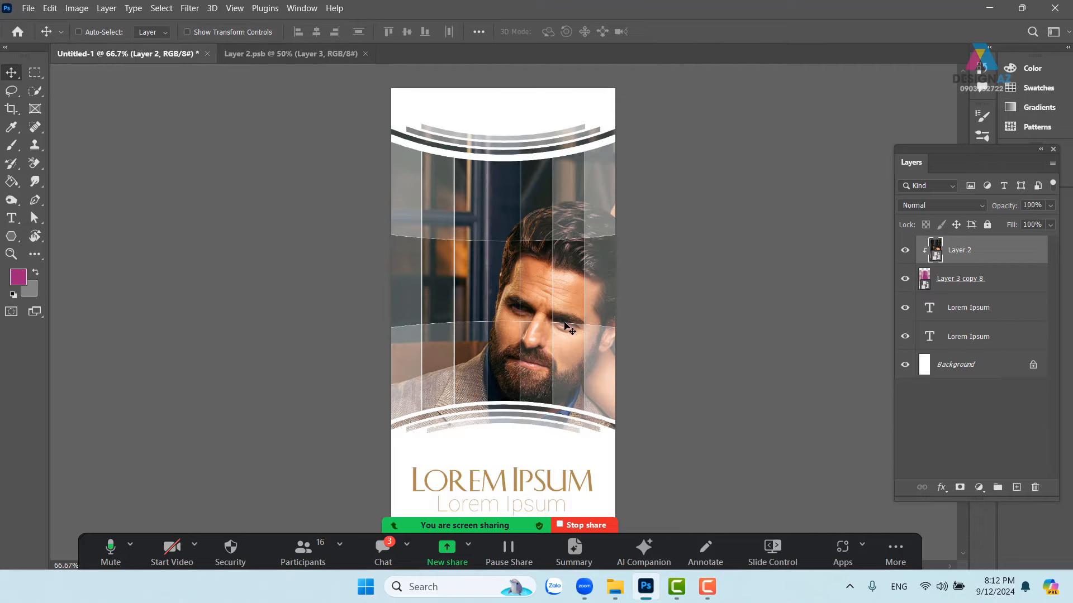
left_click_drag(564, 322, 553, 192)
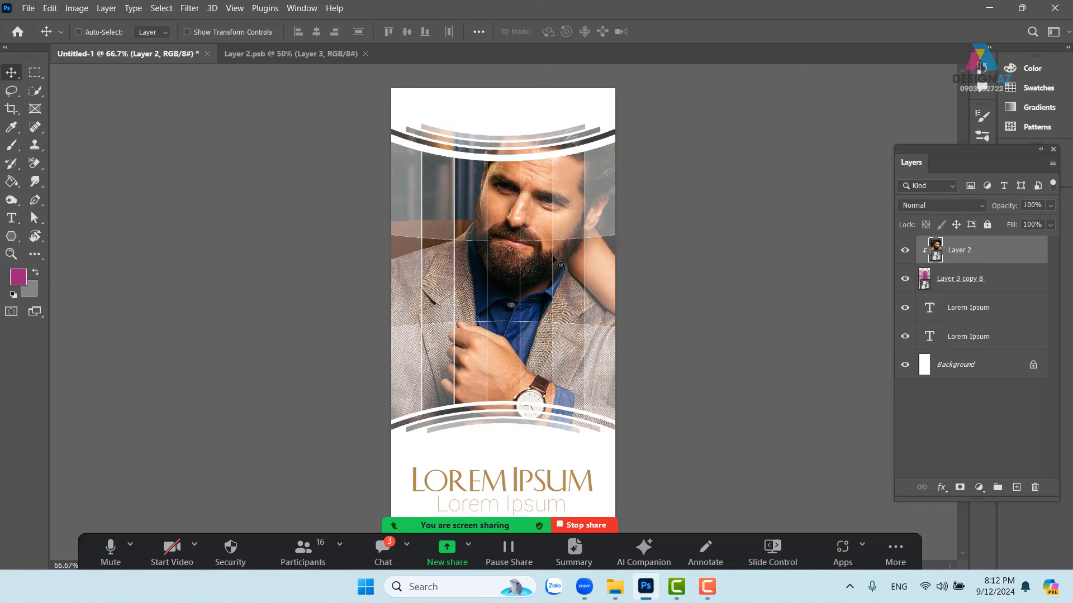
left_click_drag(558, 262, 552, 259)
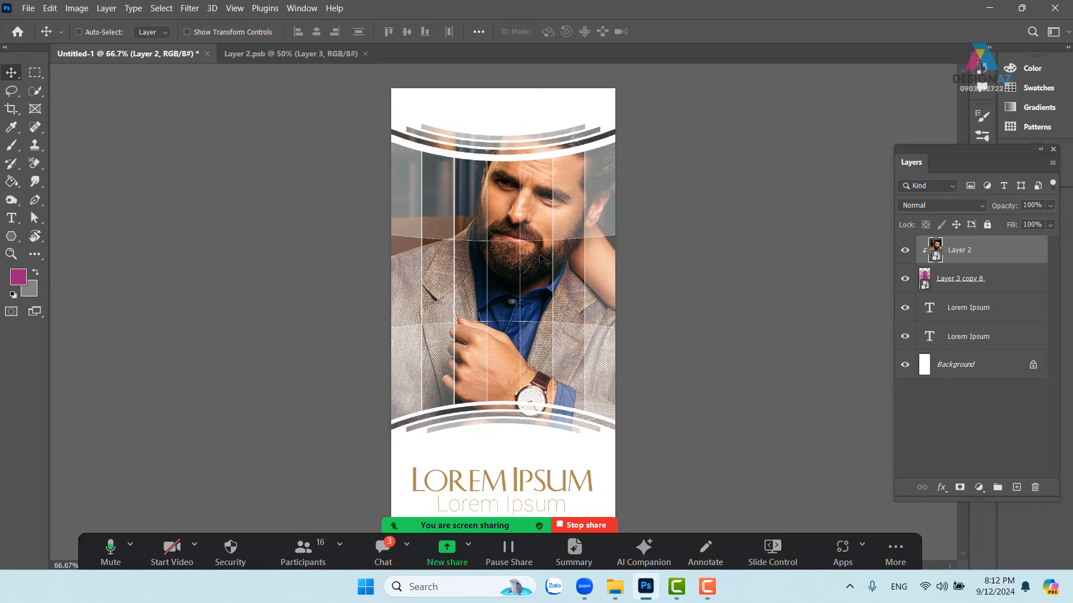
Scale down the pasted photo on Layer 3 in Layer 2.psb proportionally so it fits the canvas.
key("ctrl")
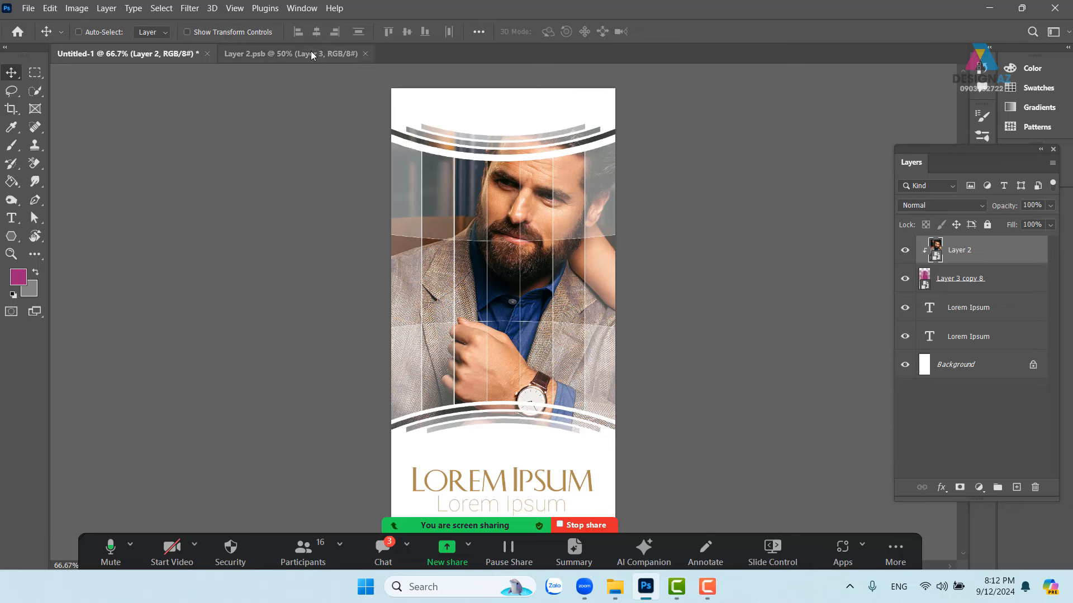
left_click(312, 54)
key("ctrl+t")
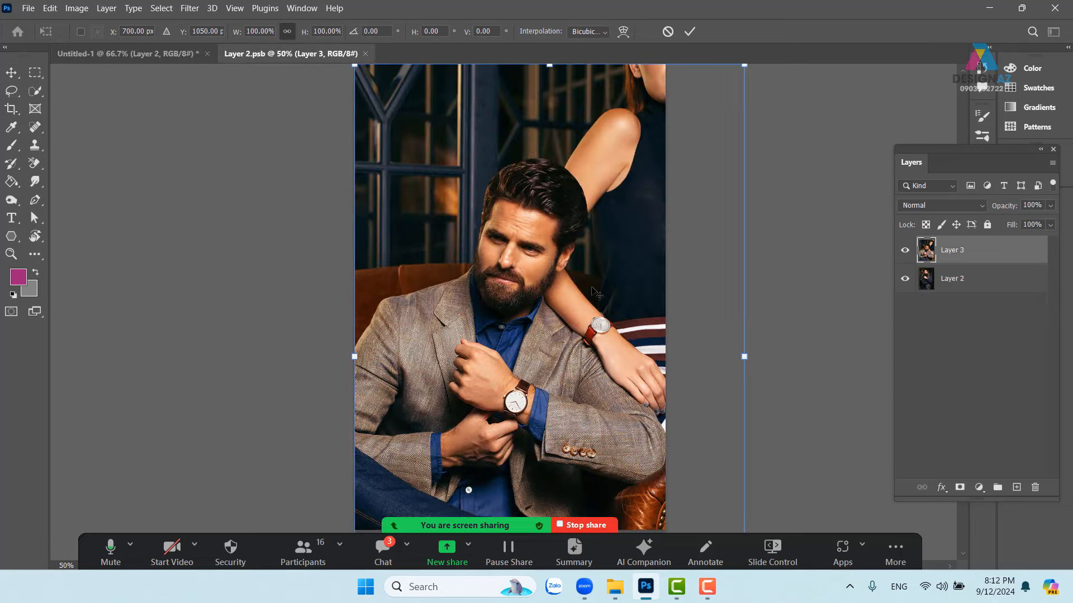
key("ctrl+minus")
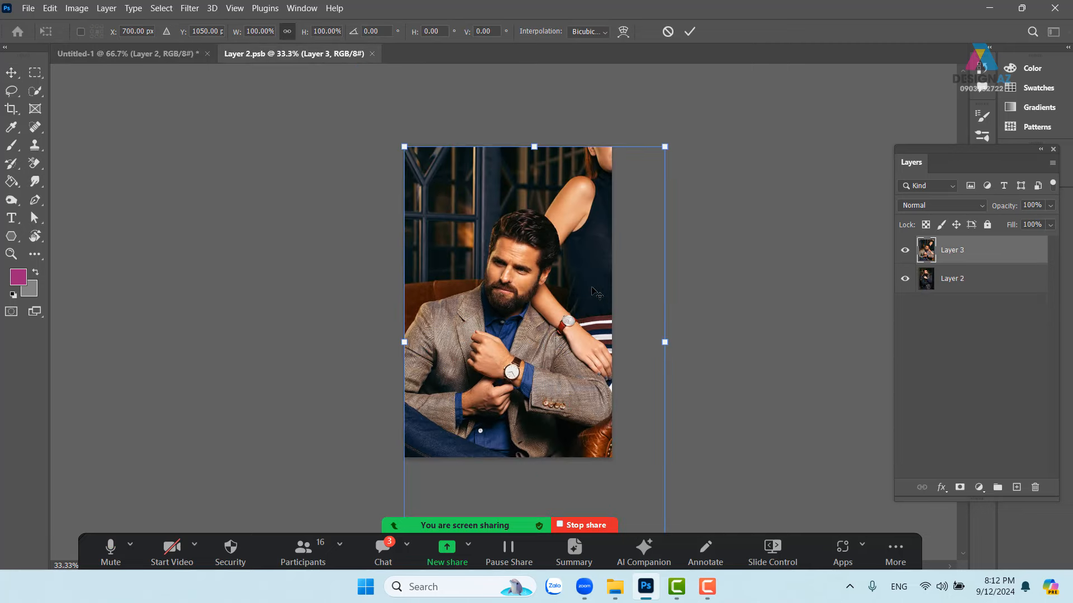
left_click_drag(565, 367, 536, 227)
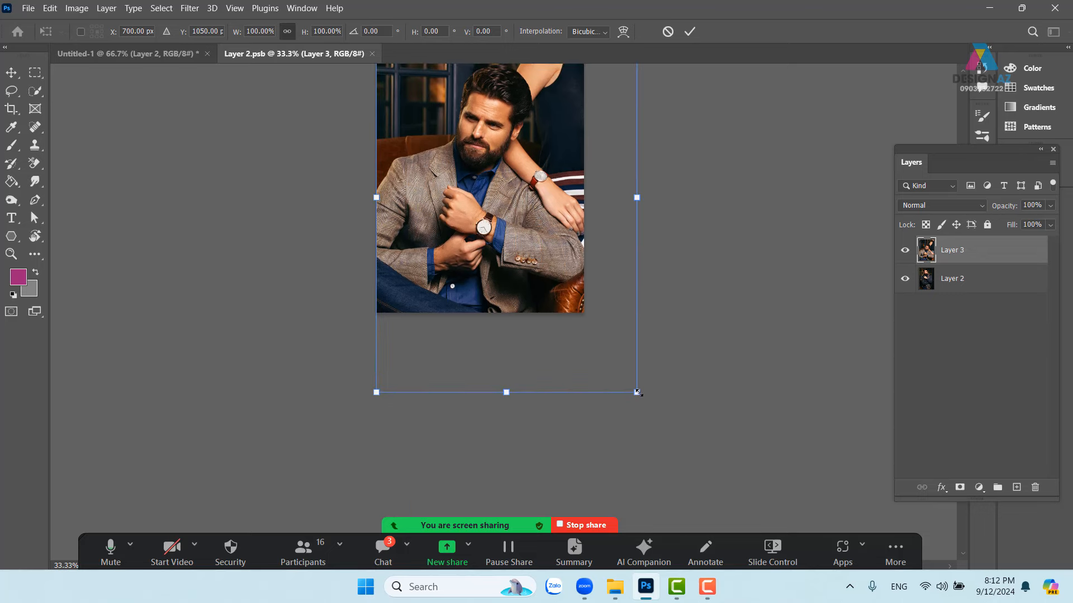
left_click_drag(639, 396, 594, 308)
left_click_drag(497, 178, 512, 319)
key("Return")
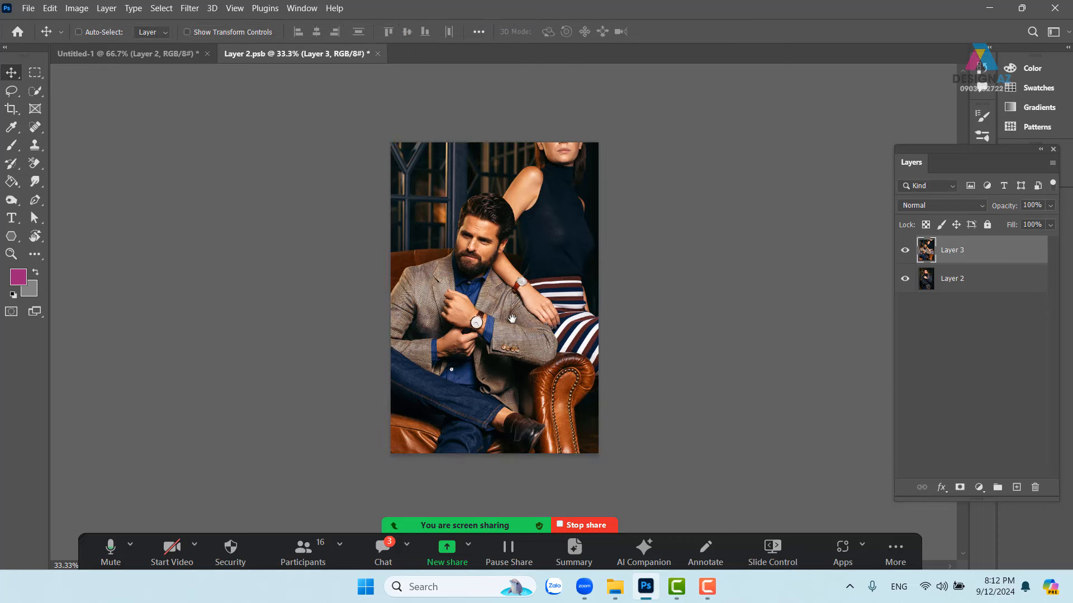
Save the rescaled photo in Layer 2.psb and reposition it within the curved panels of Untitled-1.
left_click(28, 8)
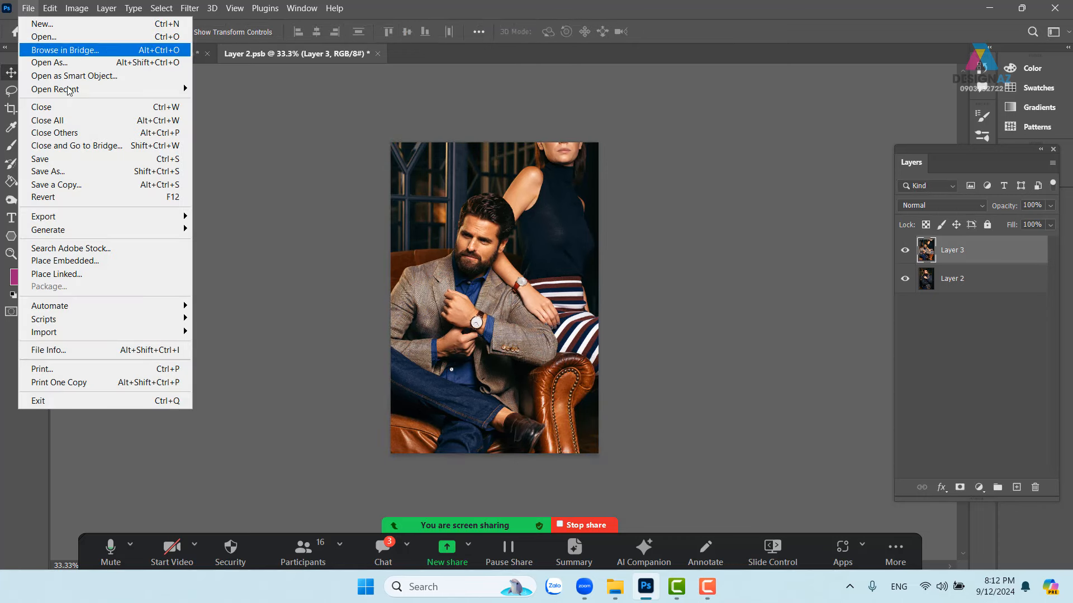
left_click(106, 160)
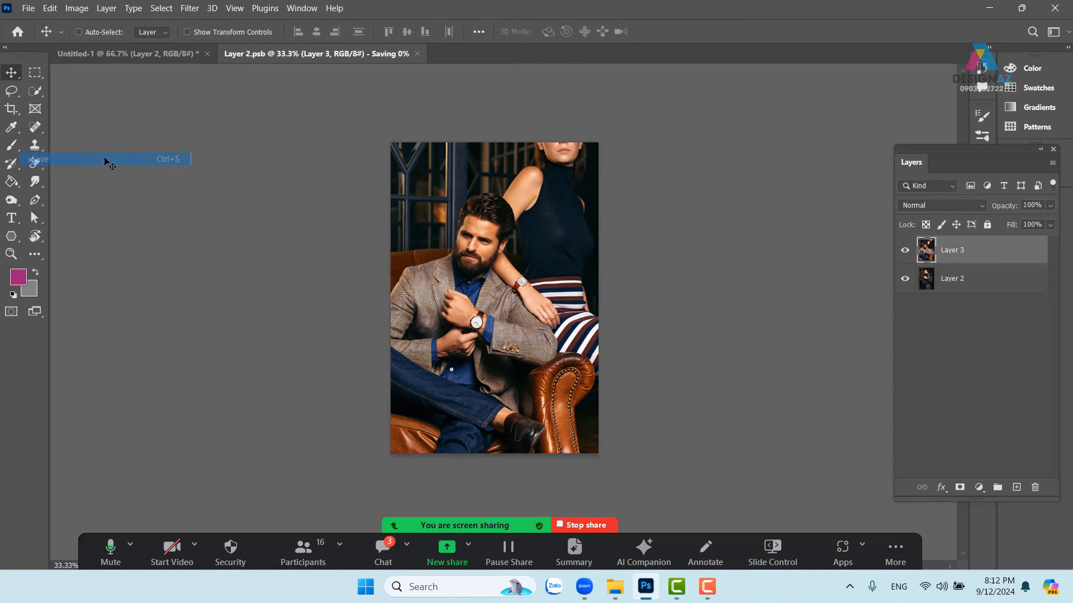
left_click(146, 55)
left_click_drag(540, 239, 545, 245)
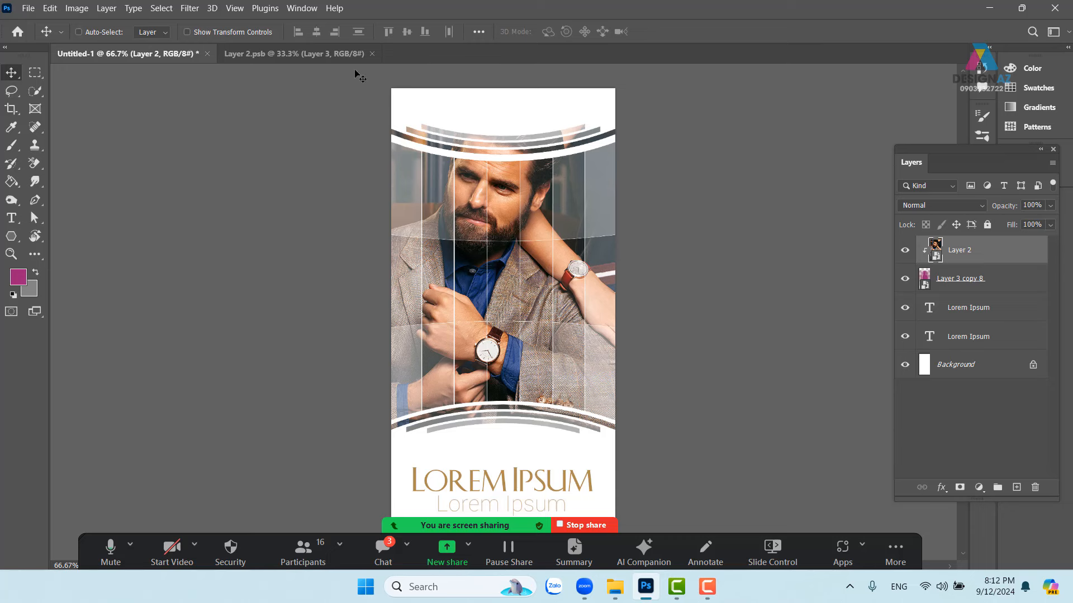
Delete Layer 3 with the seated man's photo from Layer 2.psb.
left_click(332, 54)
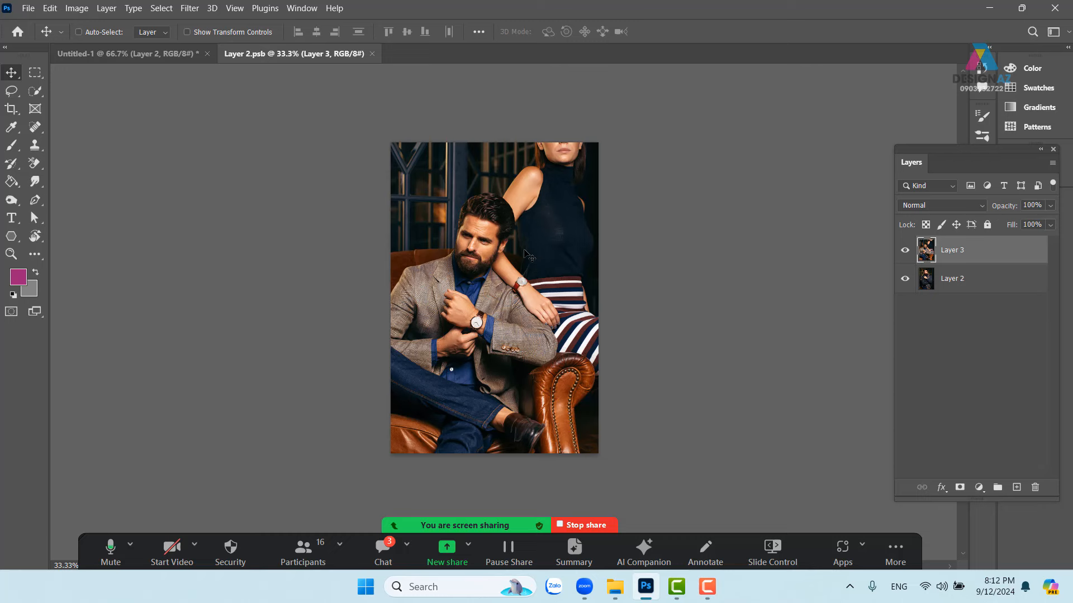
key("Delete")
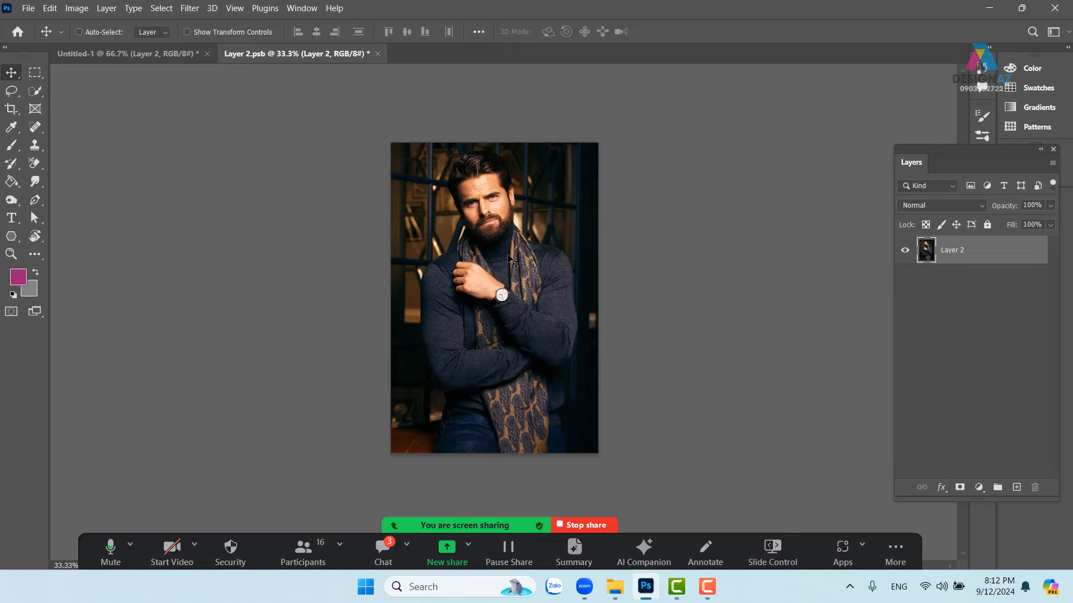
Browse the Downloads folder and its Đồng hồ nam nữ subfolder for a replacement image to open.
key("ctrl+o")
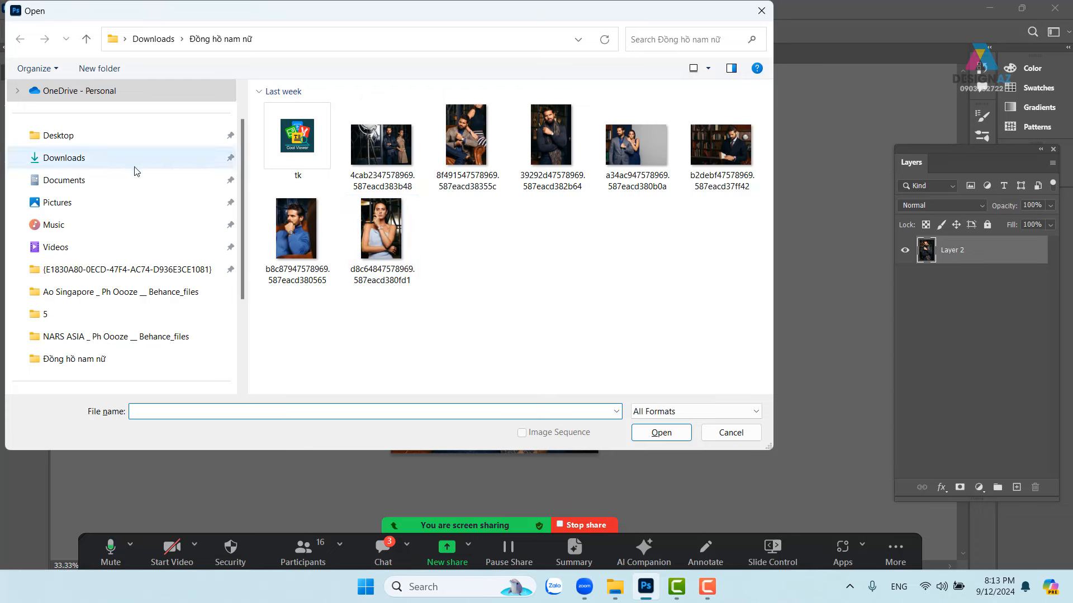
left_click(112, 159)
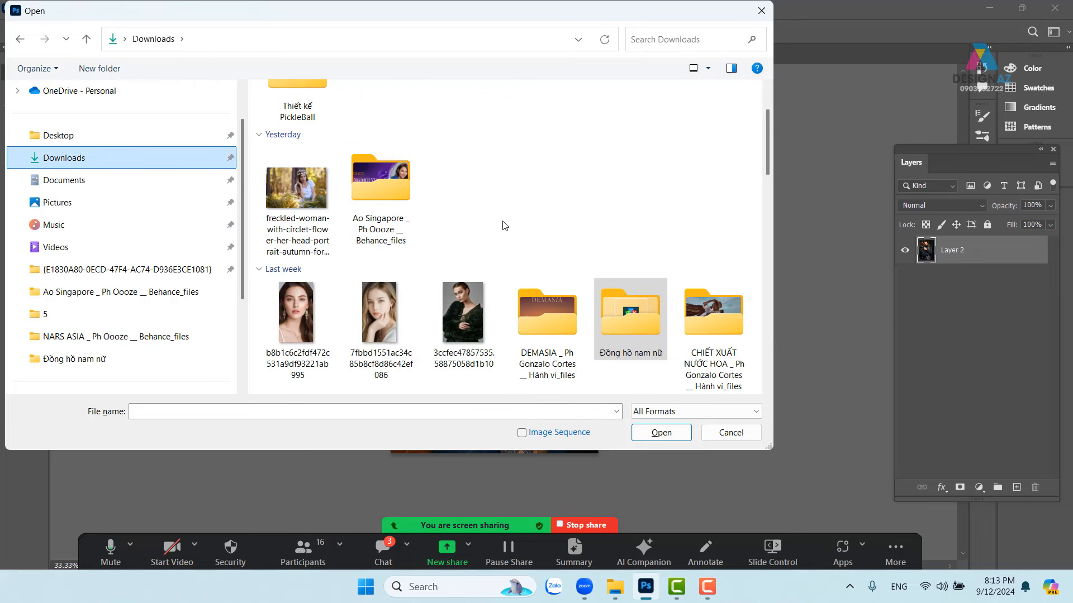
scroll(504, 225, "down", 2)
left_click(462, 193)
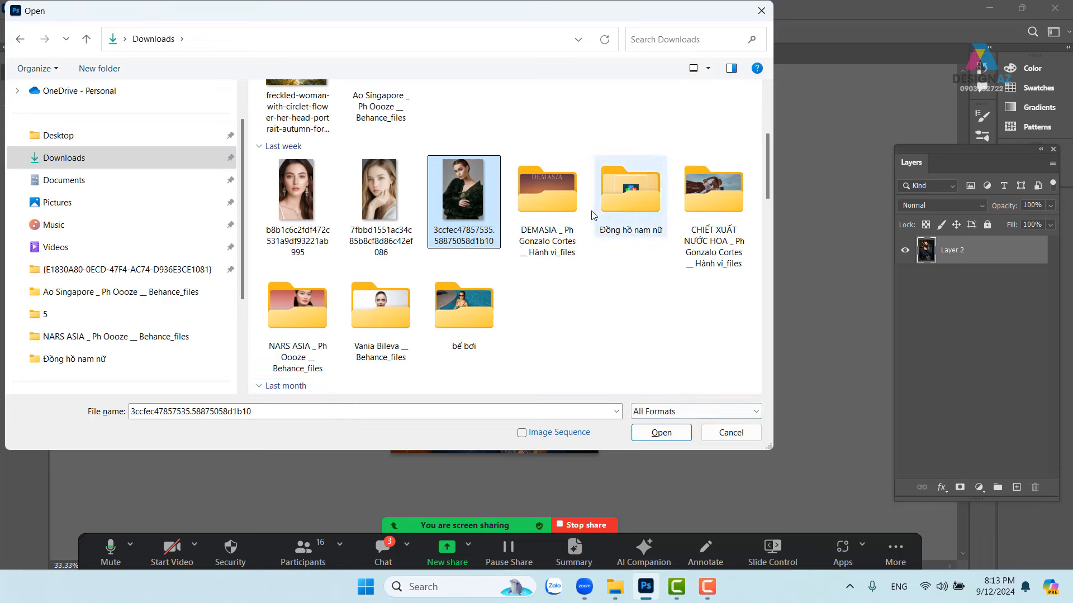
left_click(618, 200)
double_click(618, 200)
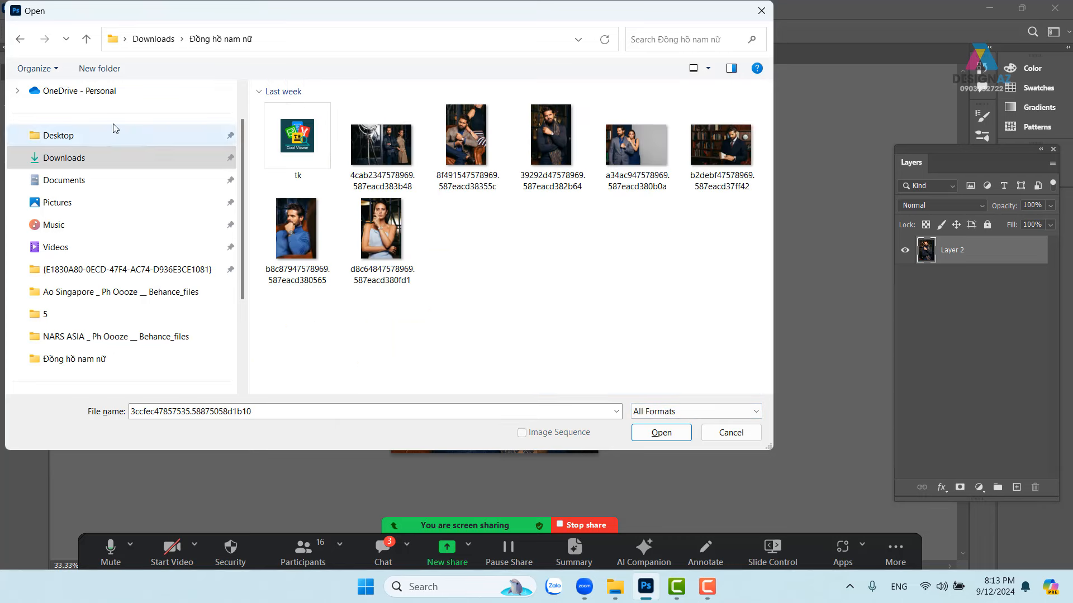
left_click(20, 38)
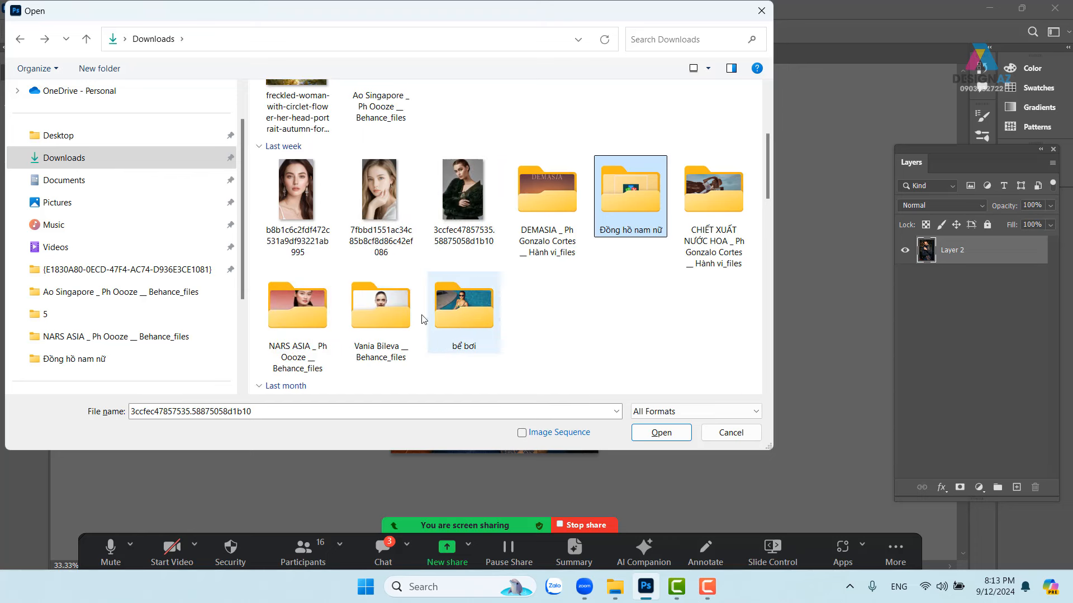
scroll(407, 311, "up", 3)
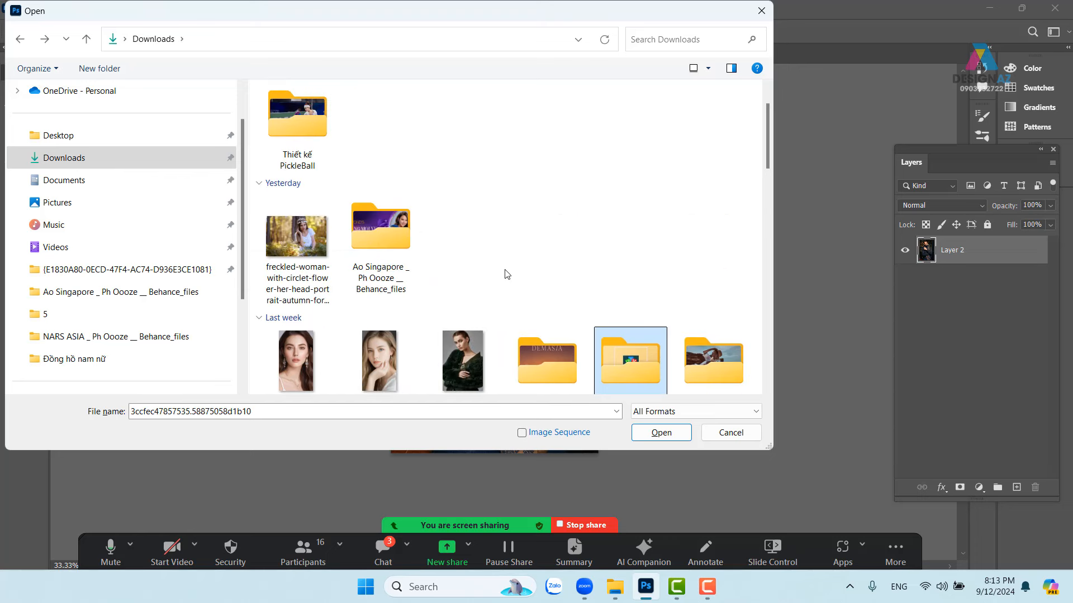
double_click(394, 238)
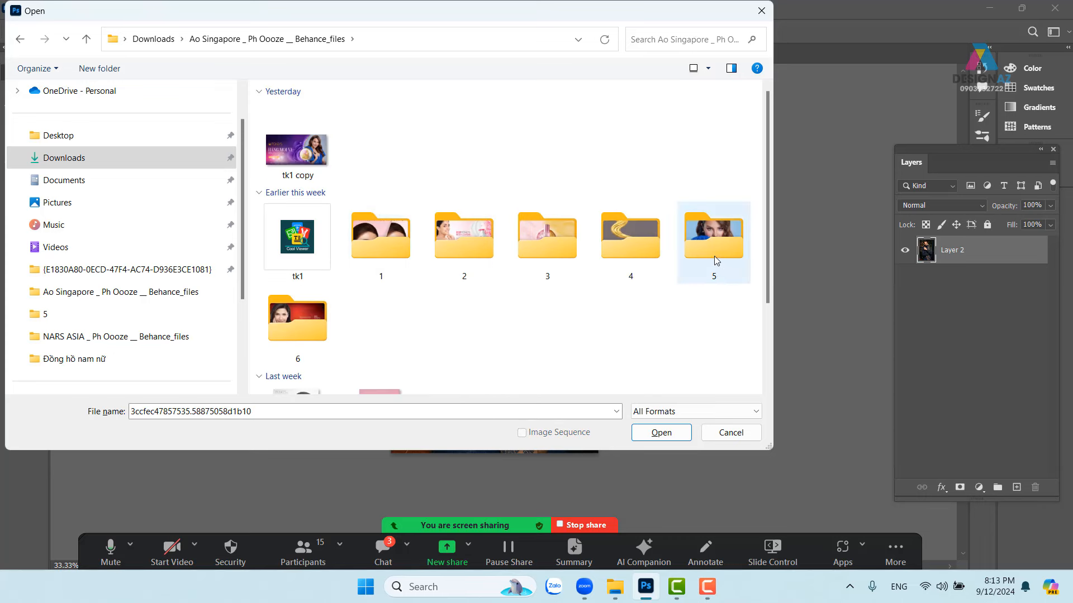
double_click(296, 319)
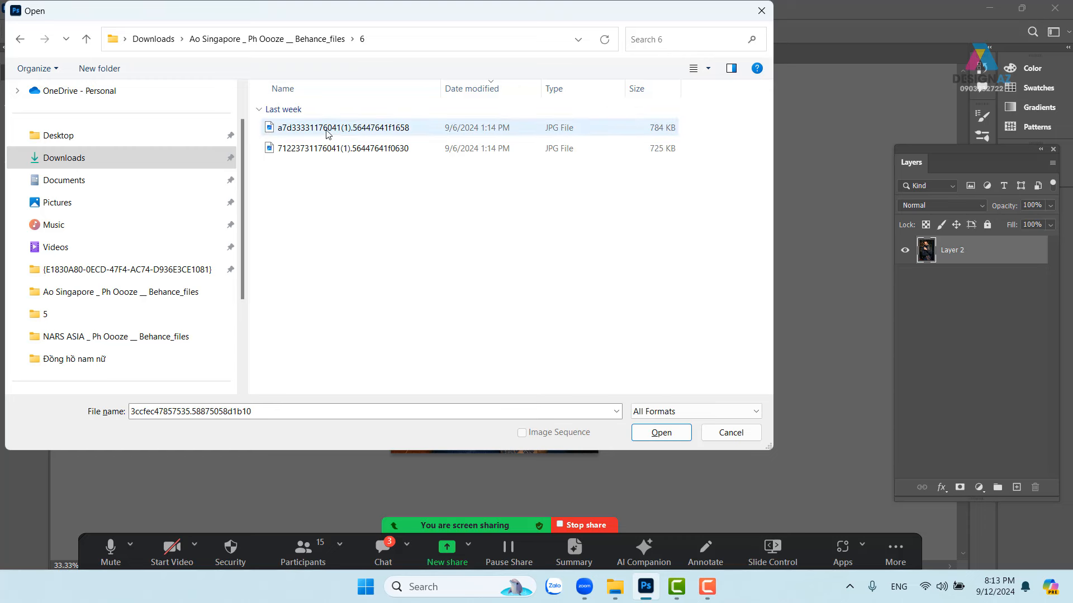
left_click(708, 68)
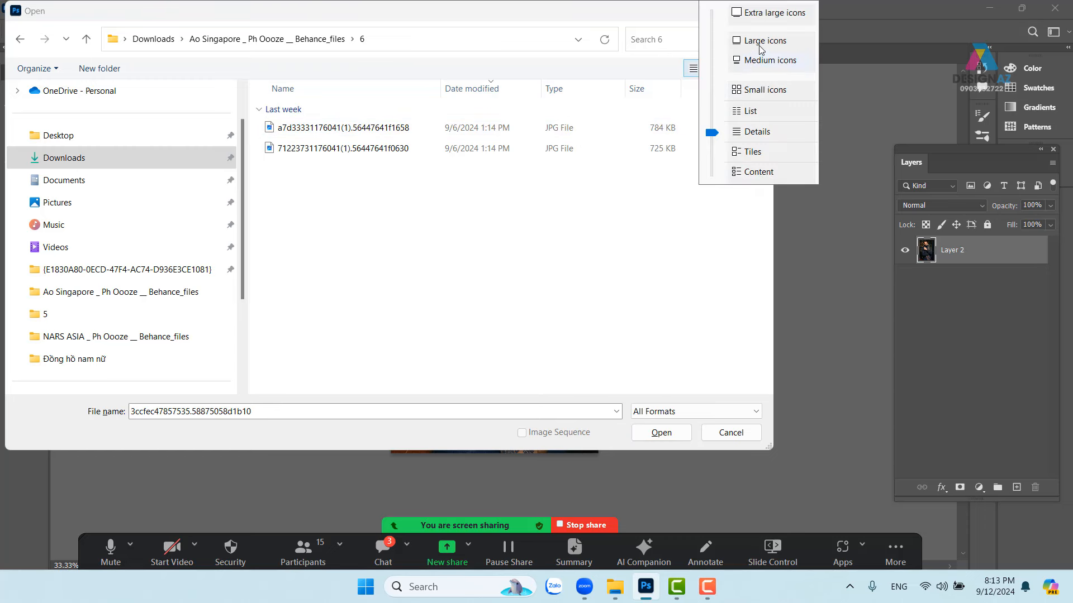
left_click(726, 39)
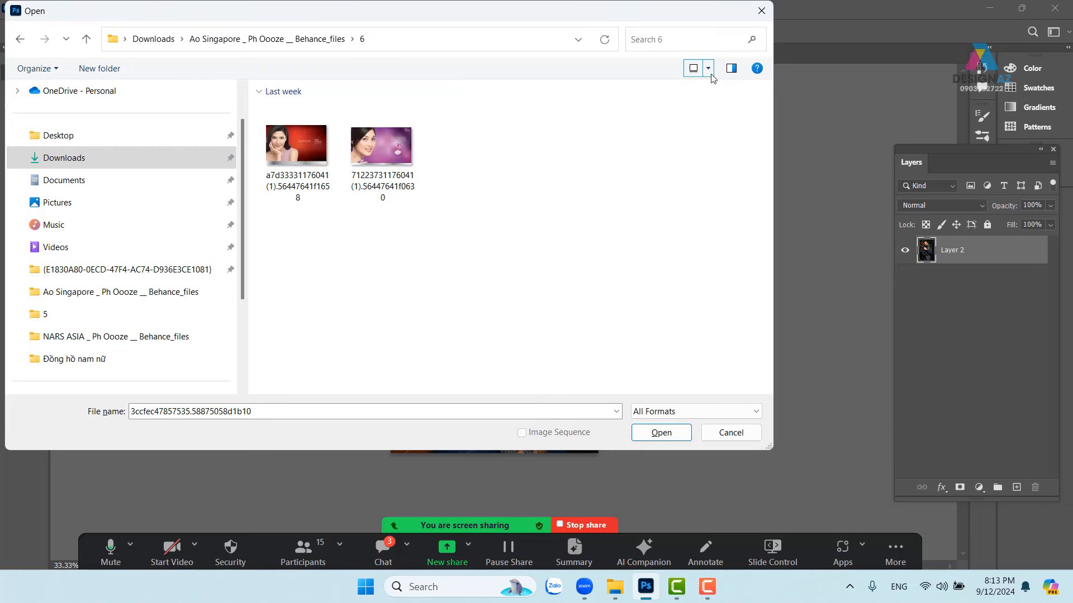
left_click(376, 146)
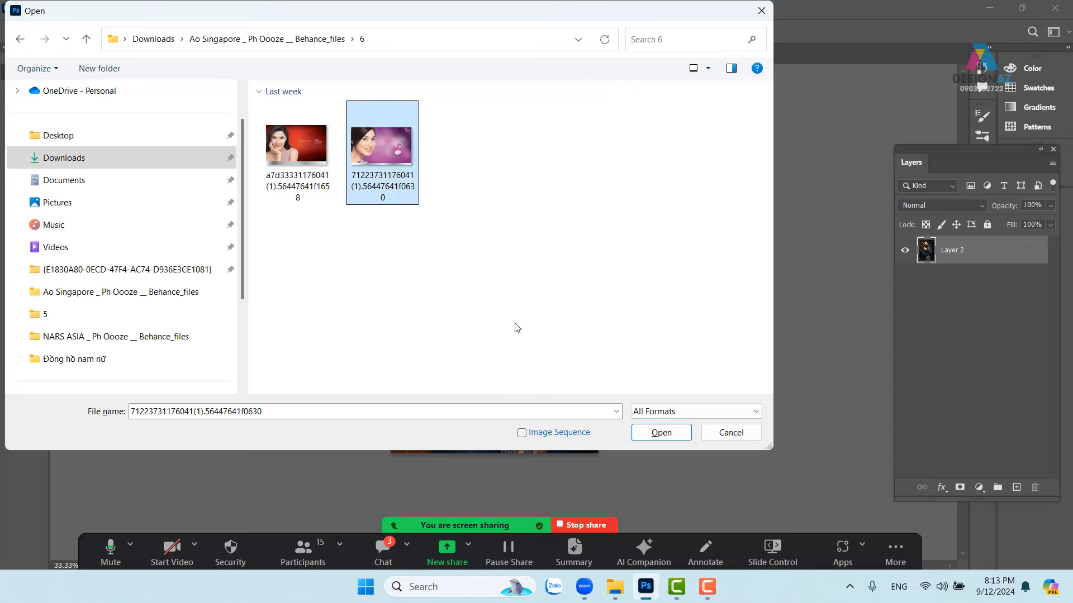
left_click(657, 431)
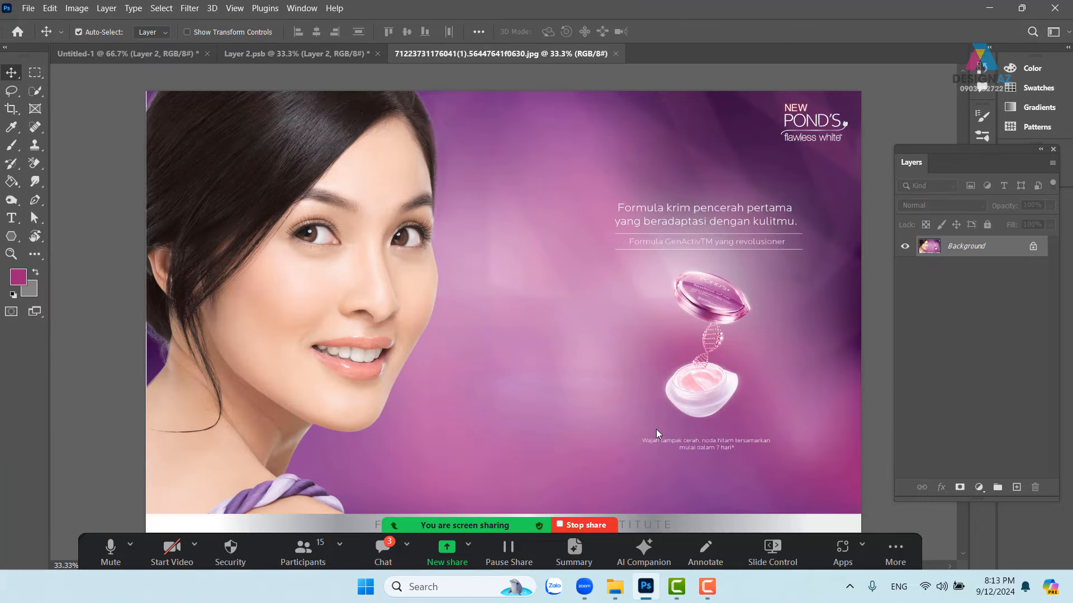
Copy the entire opened image into Layer 2.psb as a new layer and close the source image.
key("ctrl+a")
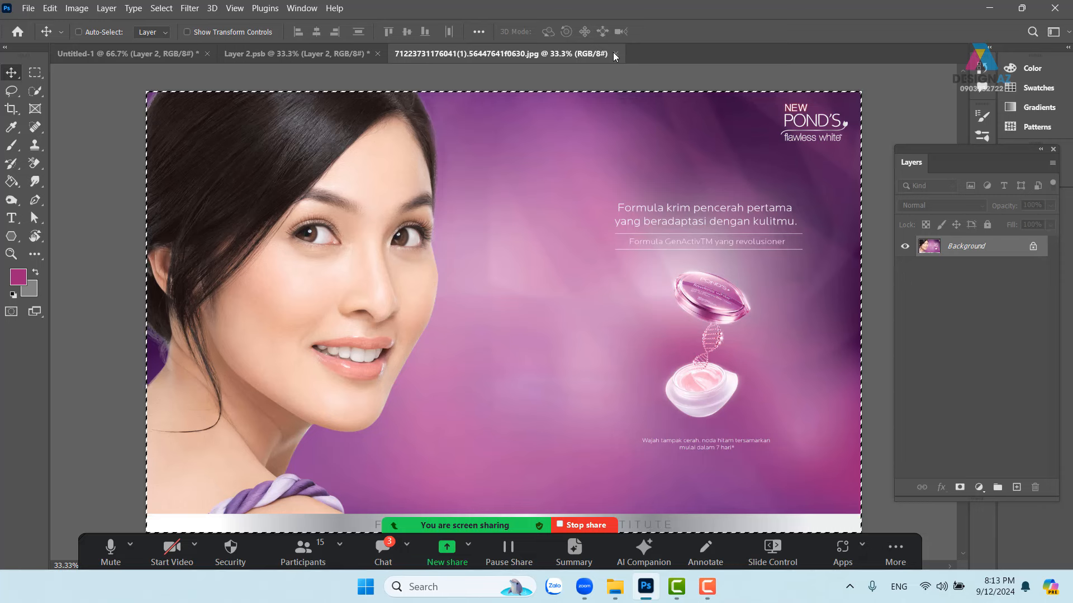
left_click(615, 53)
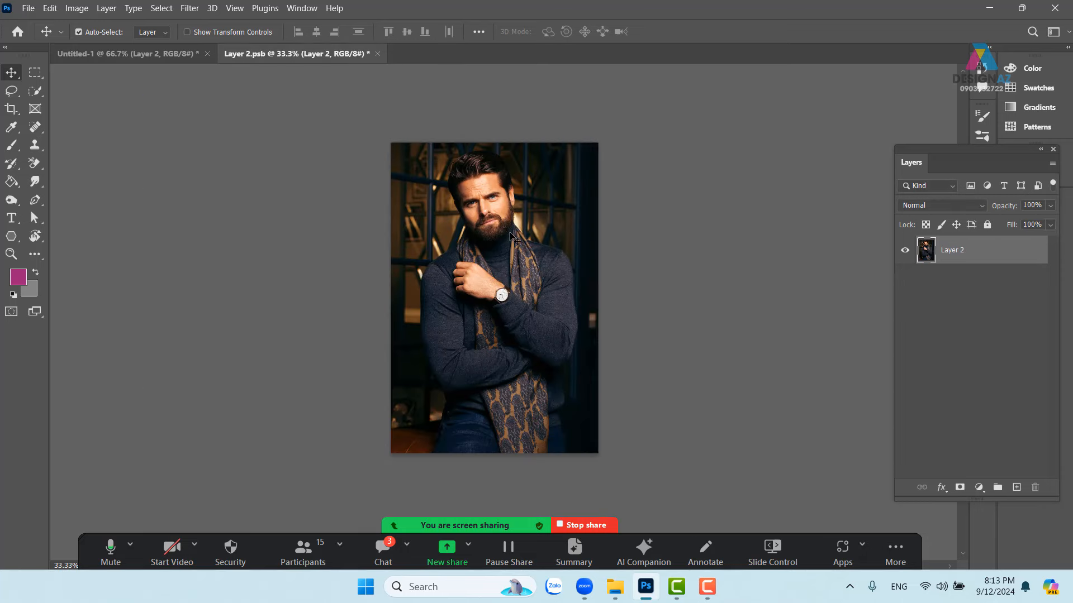
key("ctrl+v")
left_click_drag(543, 291, 532, 290)
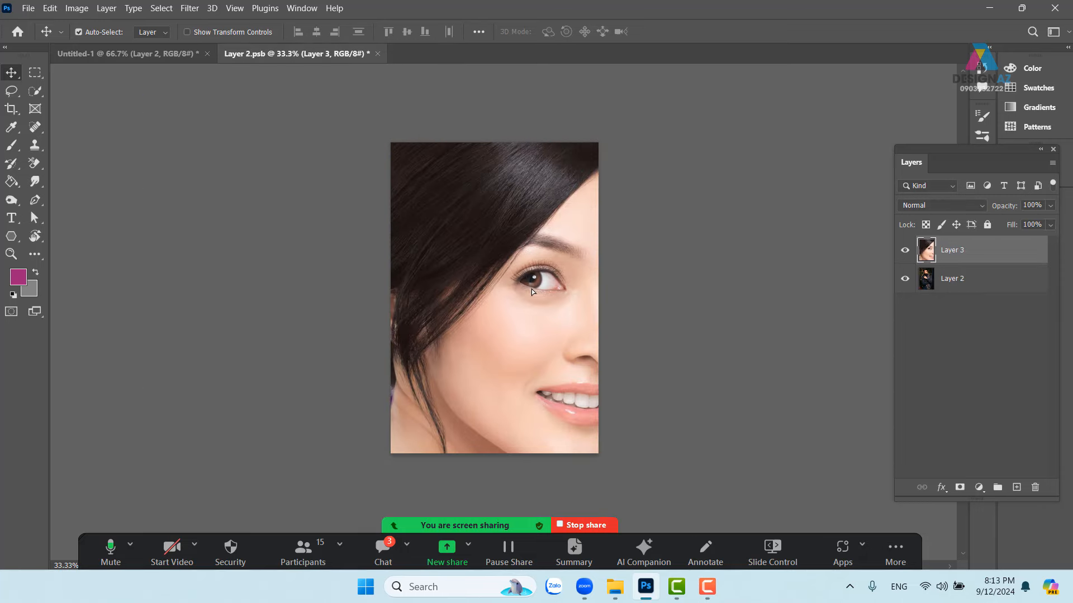
Scale down the pasted image on Layer 3 proportionally and position it so the woman's face fills the Layer 2.psb canvas.
key("ctrl+t")
left_click_drag(370, 137, 664, 317)
left_click_drag(762, 397, 465, 221)
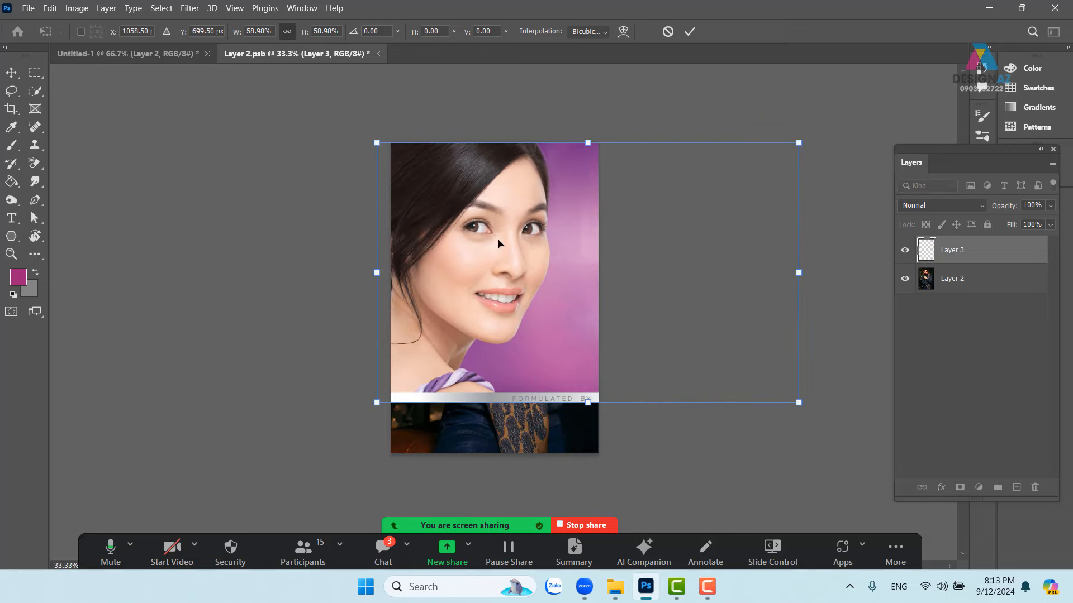
left_click_drag(798, 406, 919, 441)
key("Return")
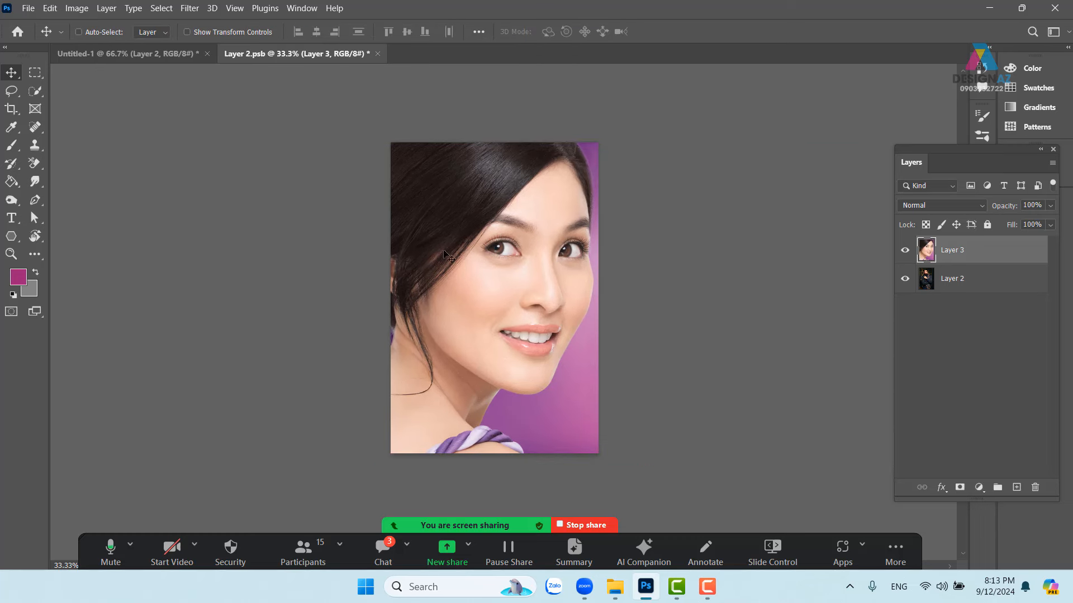
Save the woman's portrait in Layer 2.psb, and try shifting the updated photo within the curved panels of Untitled-1.
left_click(29, 9)
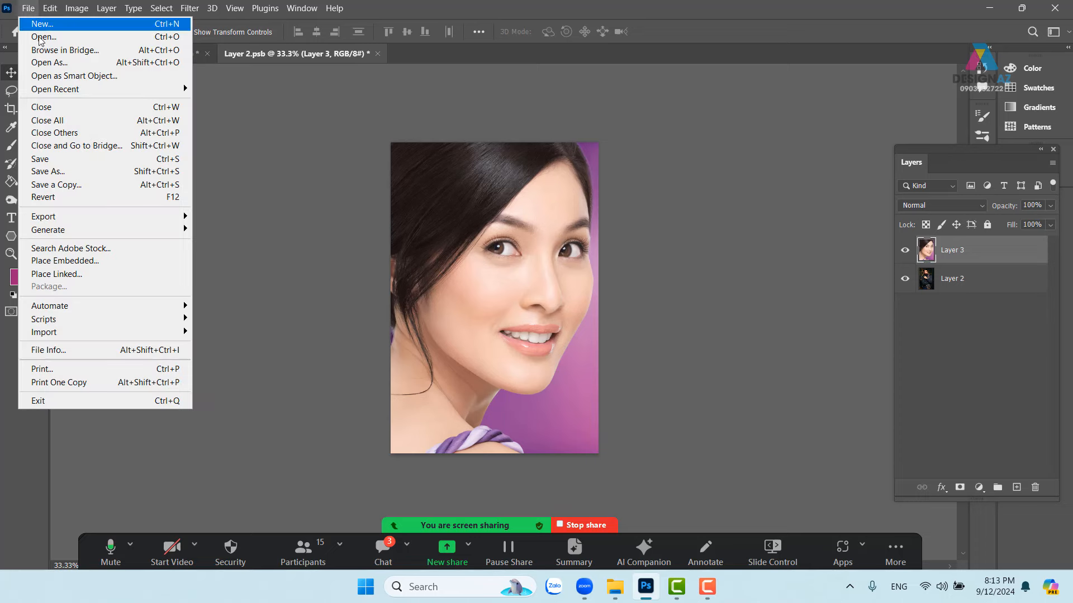
left_click(90, 159)
left_click(142, 53)
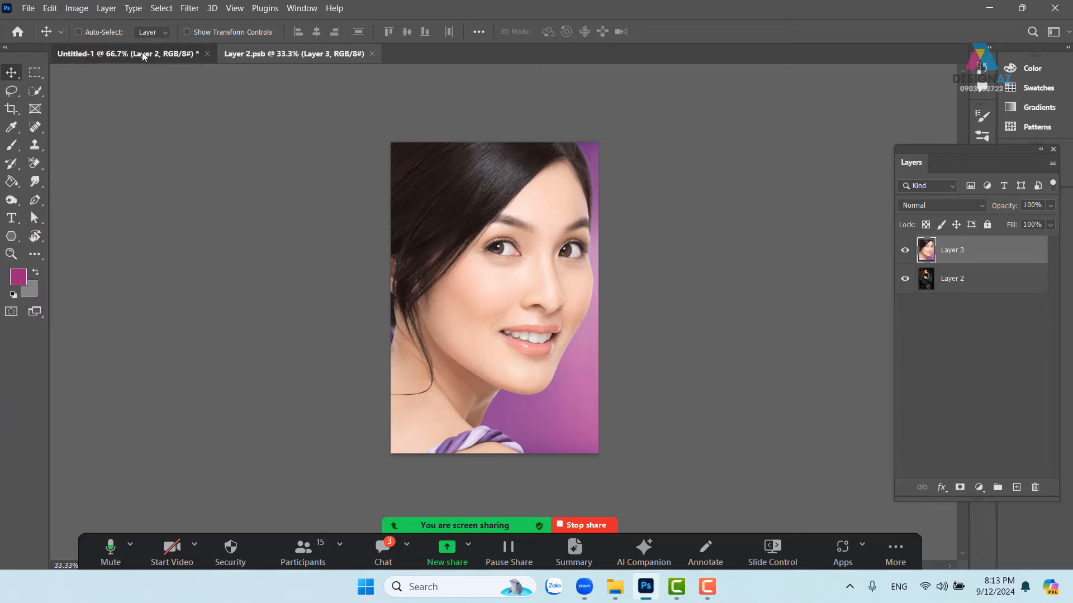
left_click_drag(563, 287, 462, 270)
key("ctrl+z")
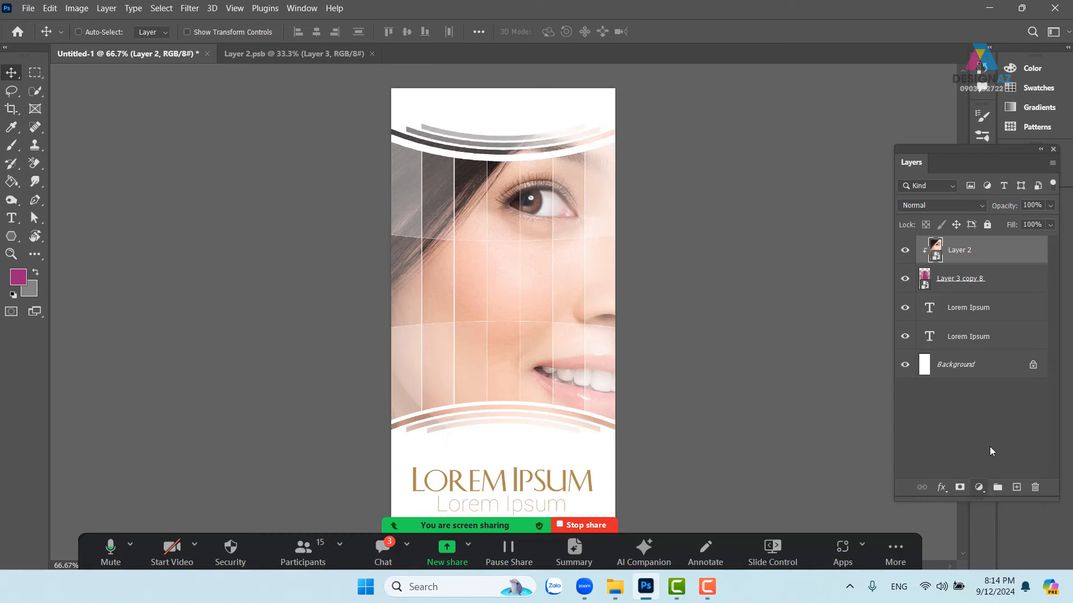
Delete the clipped photo on Layer 2 together with the curved-panel layer Layer 3 copy 8 from Untitled-1.
left_click(966, 285, "shift")
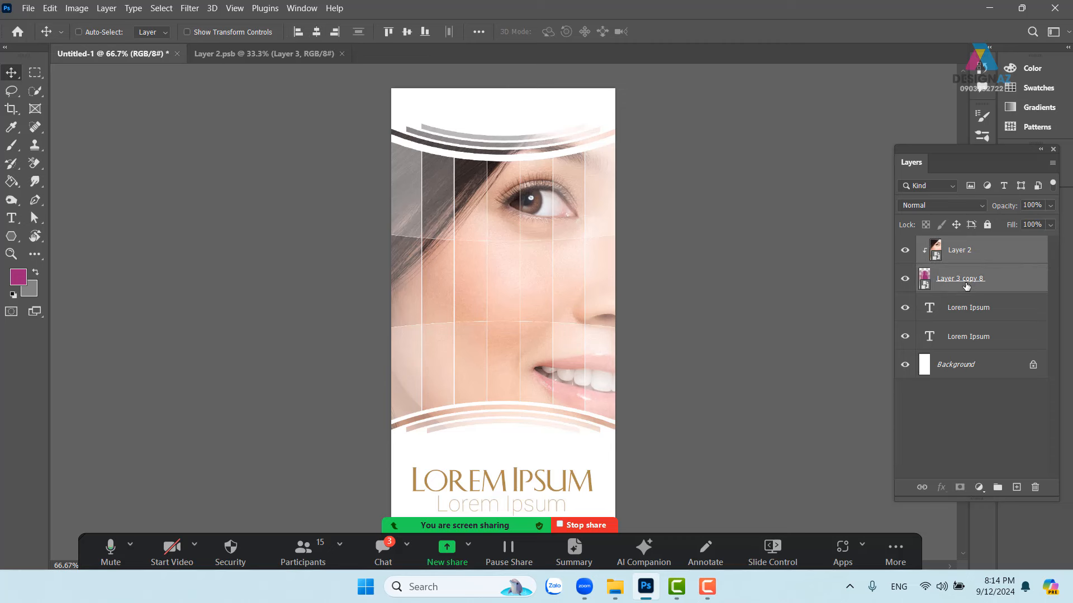
key("Delete")
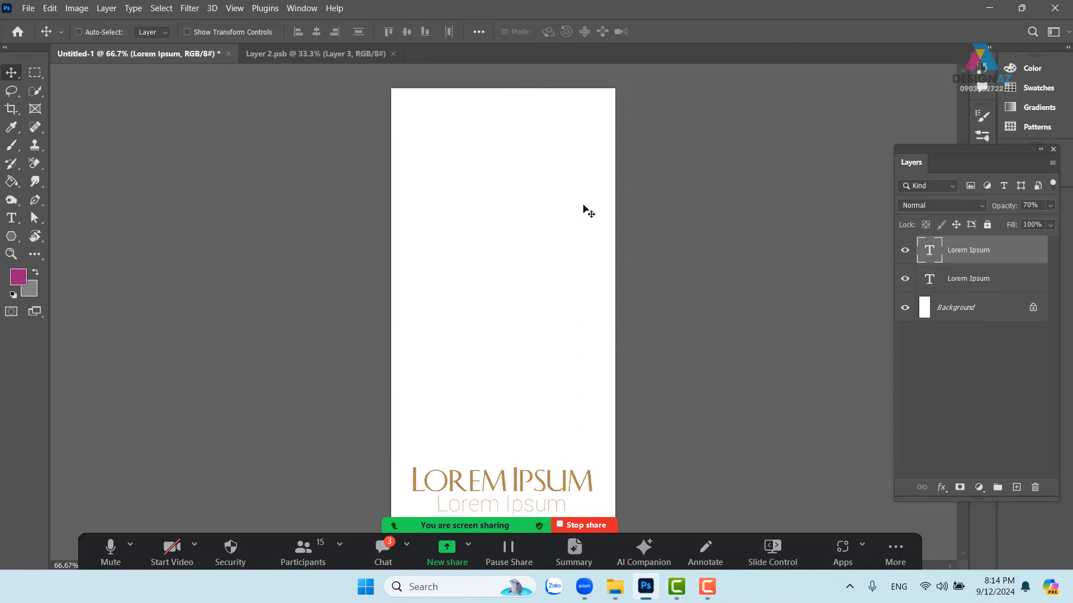
Fill a large elliptical selection over the banner's upper part with the magenta foreground colour on a new layer, and deselect.
left_click(35, 72)
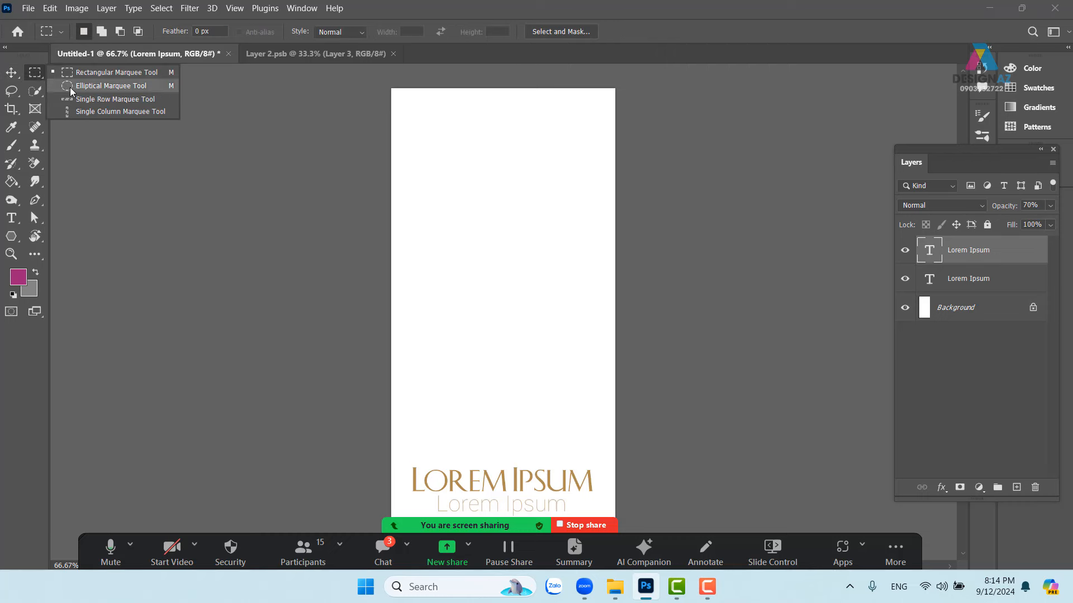
left_click(69, 87)
left_click_drag(285, 61, 680, 381)
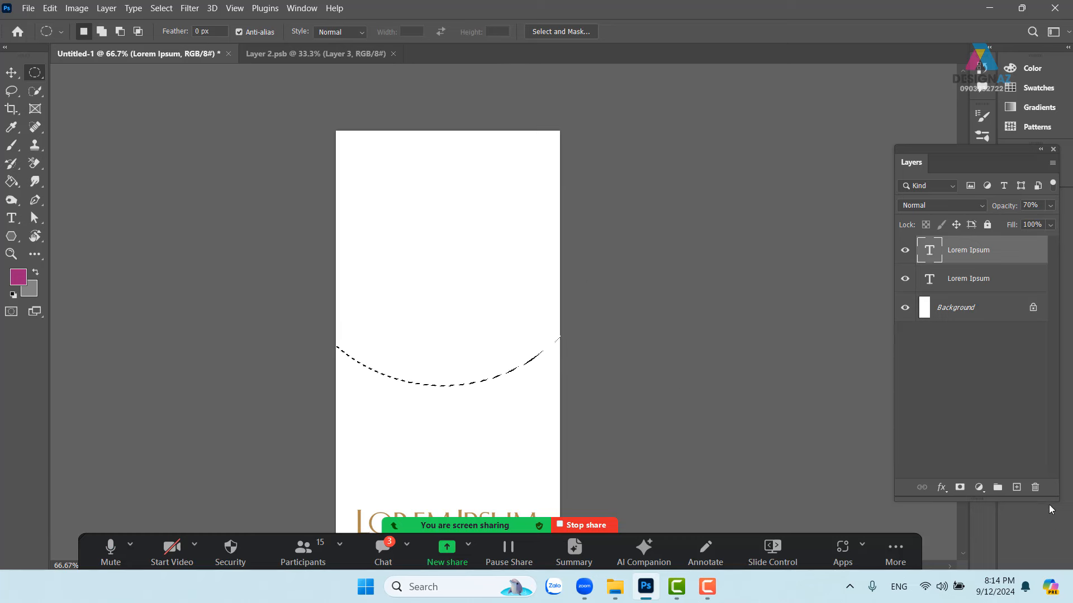
left_click(1016, 487)
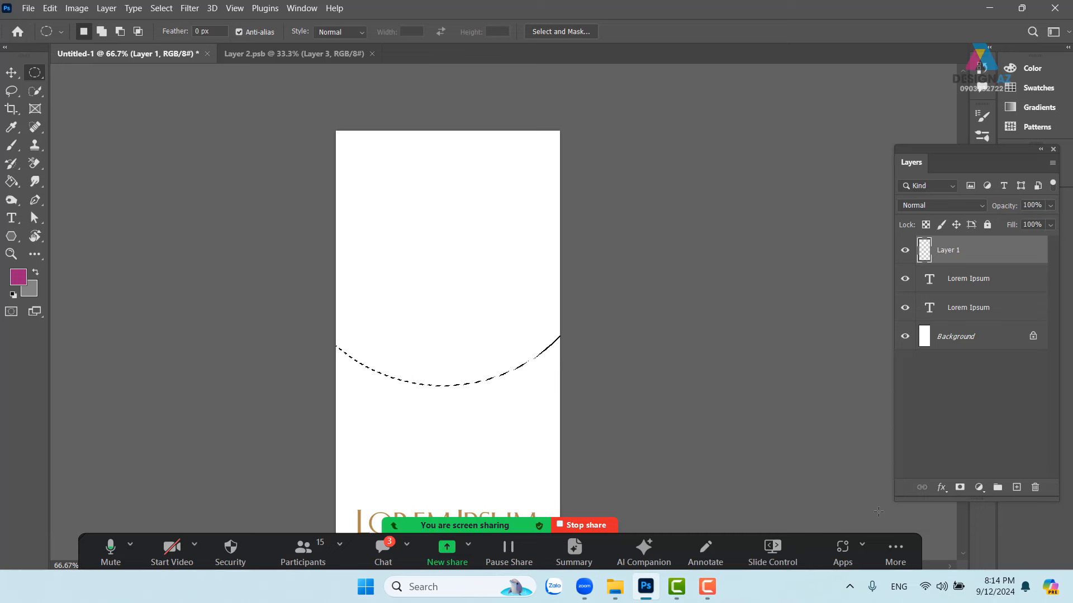
key("alt+BackSpace")
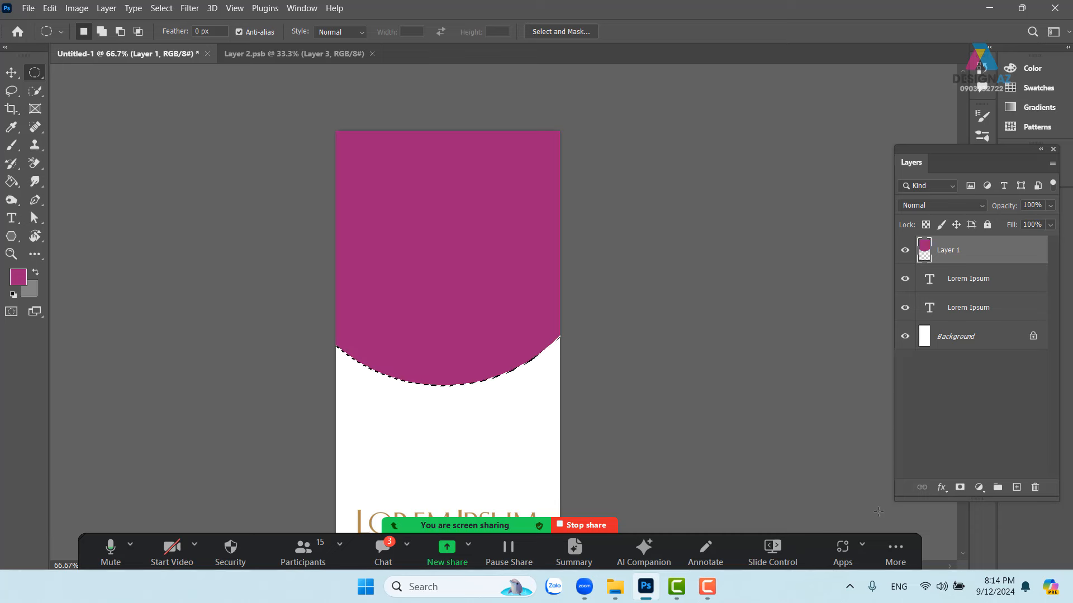
key("v")
key("ctrl+d")
Make a wide elliptical selection over the magenta shape's lower part and align its upper arc with the shape's lower side corners.
key("m")
left_click_drag(447, 383, 501, 351)
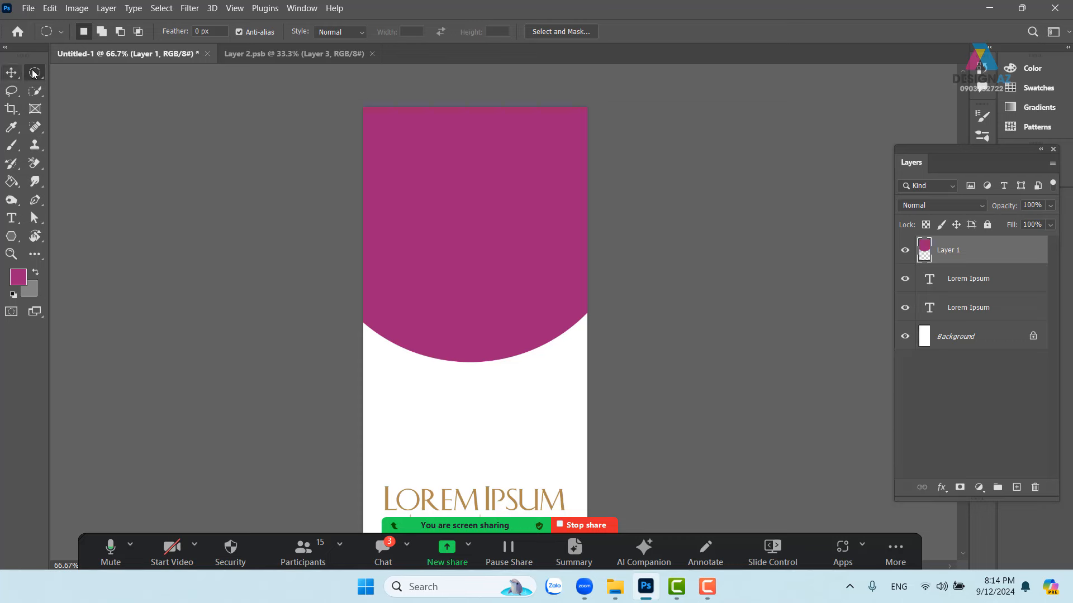
left_click_drag(314, 290, 625, 288)
scroll(737, 446, "down", 5)
left_click_drag(531, 106, 541, 437)
scroll(541, 438, "up", 3)
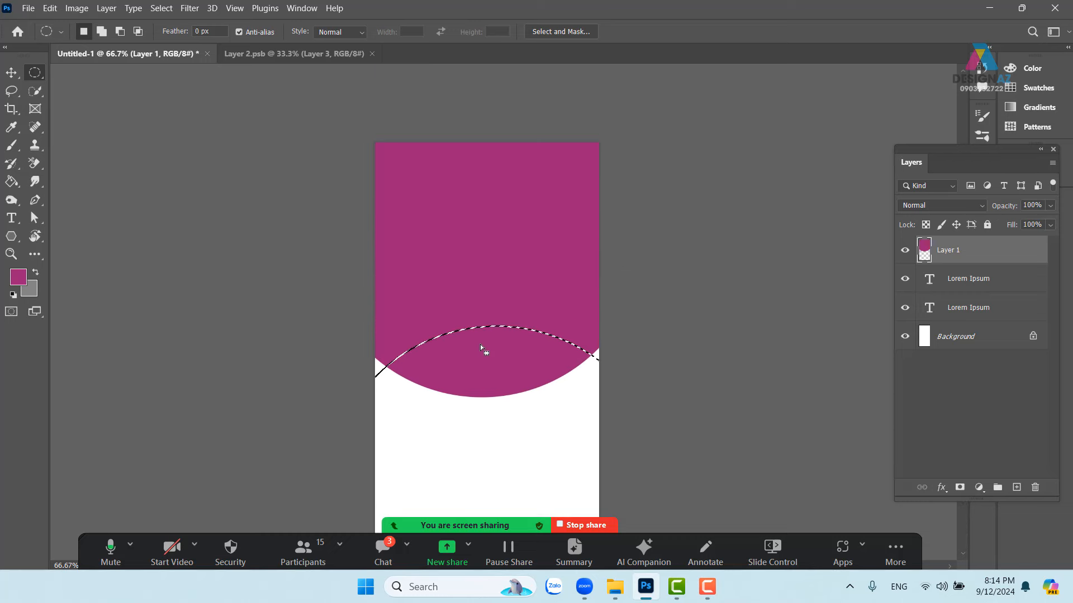
left_click_drag(480, 362, 476, 341)
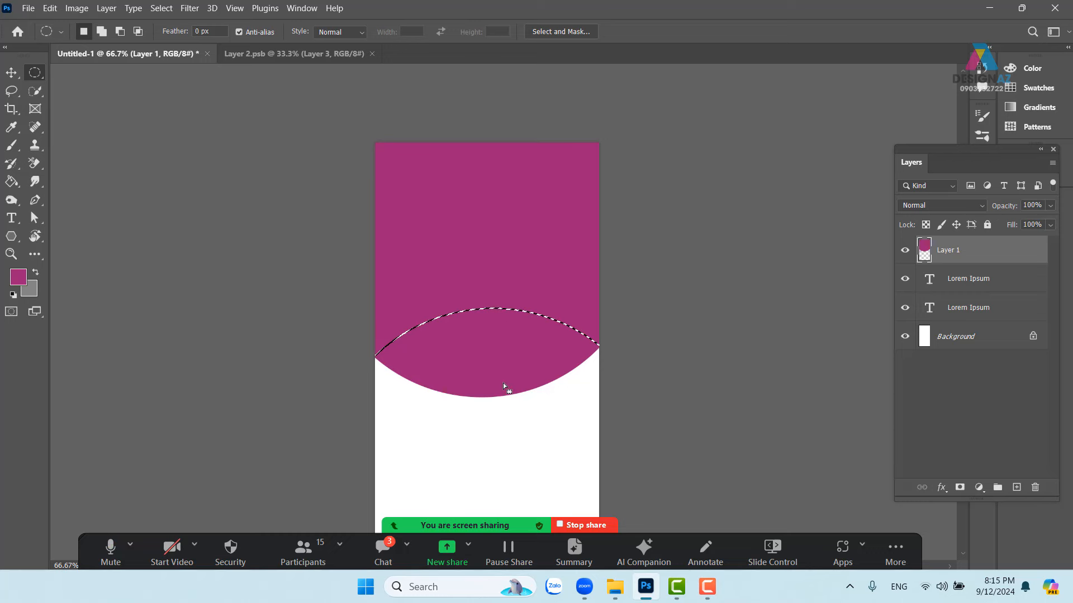
Copy the selected lower part of Layer 1 to a new layer, and try moving the copy down.
key("v")
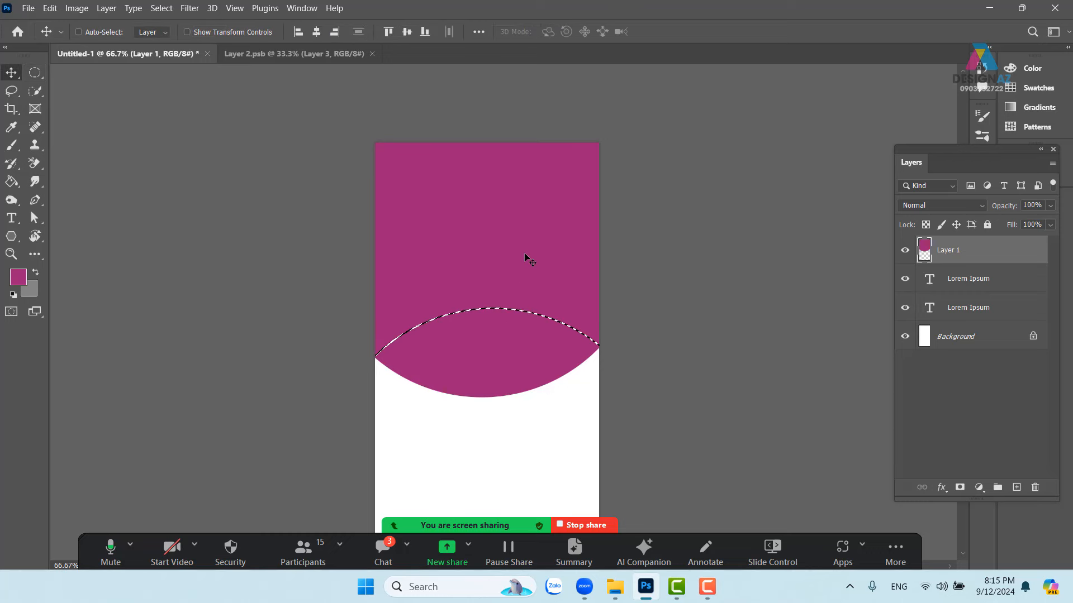
right_click(526, 256)
left_click(543, 263)
key("ctrl+j")
left_click_drag(568, 360, 532, 444)
key("ctrl+z")
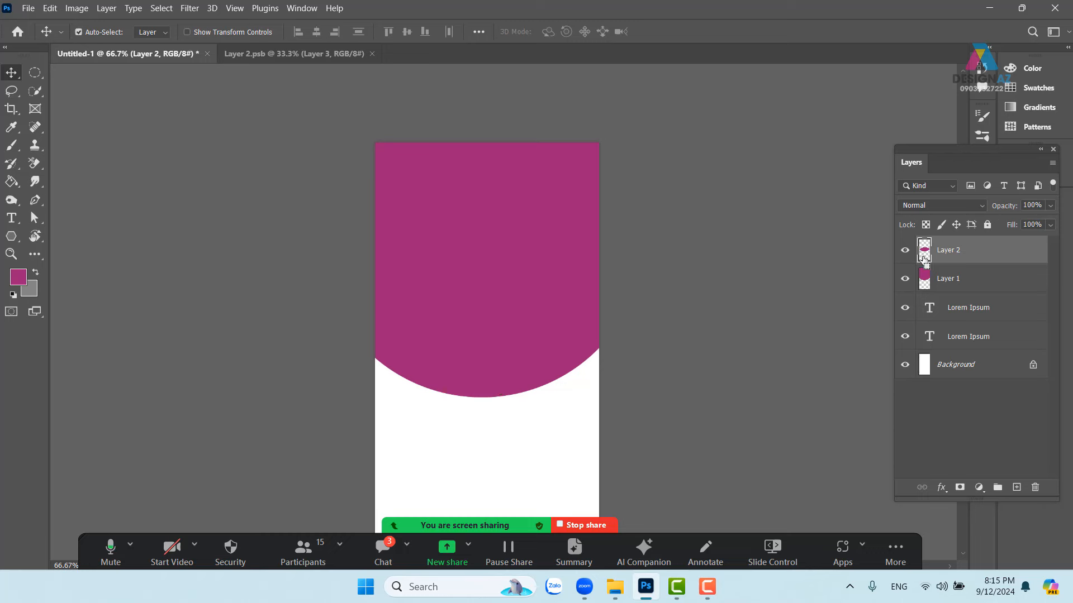
Load the outline of the lens shape on Layer 2 as a selection and expand it by 8 pixels.
left_click(924, 257, "ctrl")
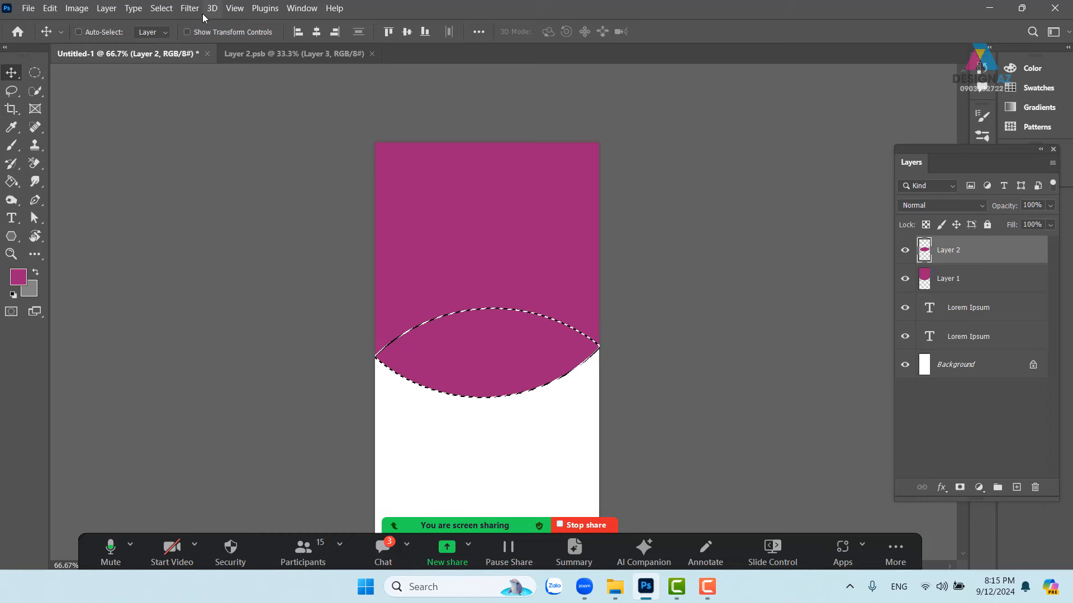
left_click(161, 9)
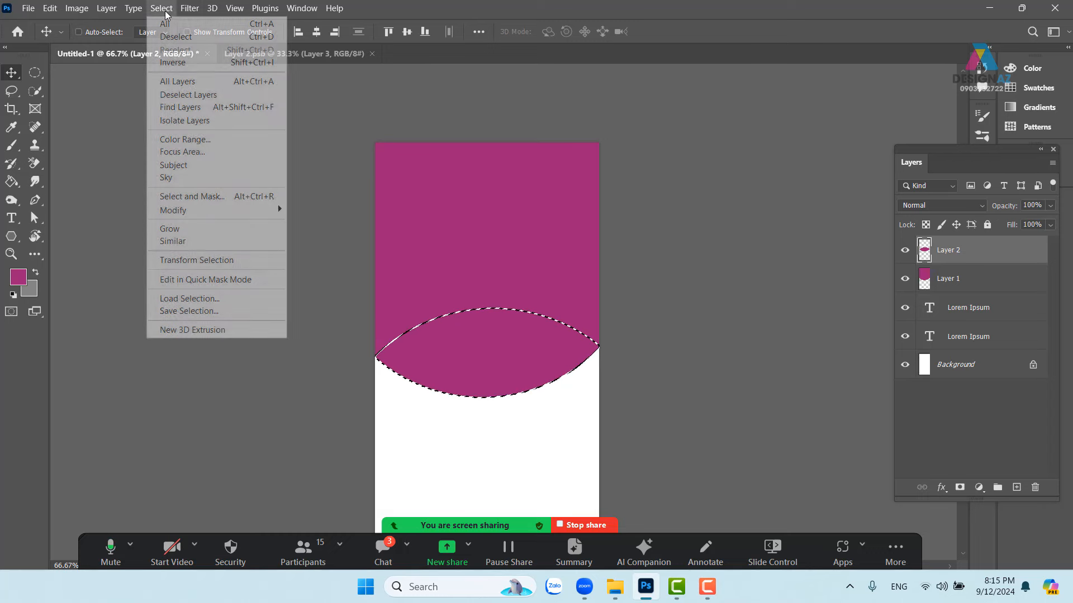
mouse_move(227, 208)
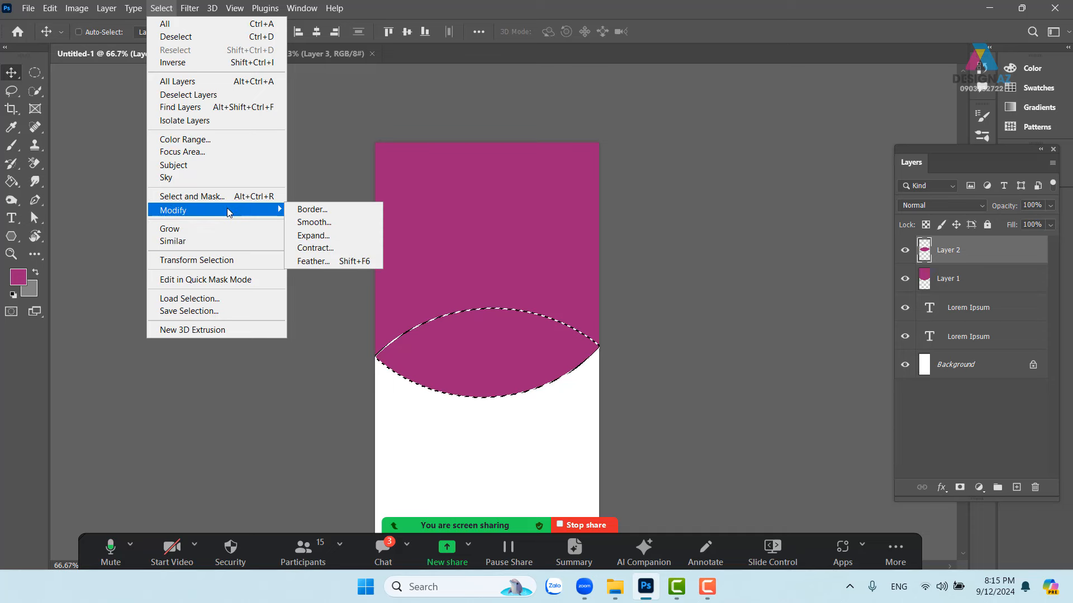
left_click(340, 236)
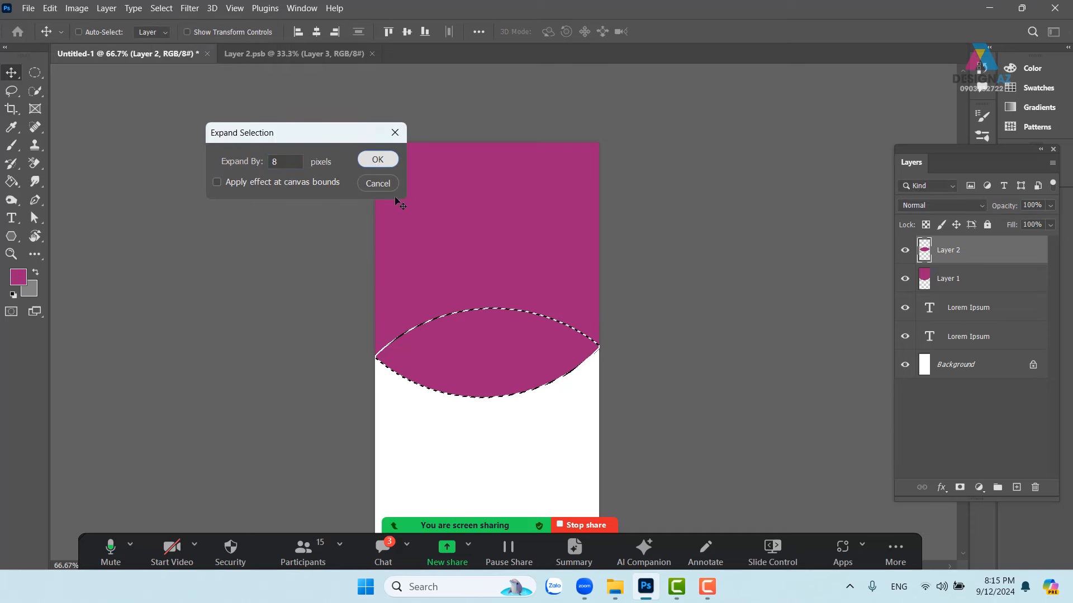
left_click(373, 159)
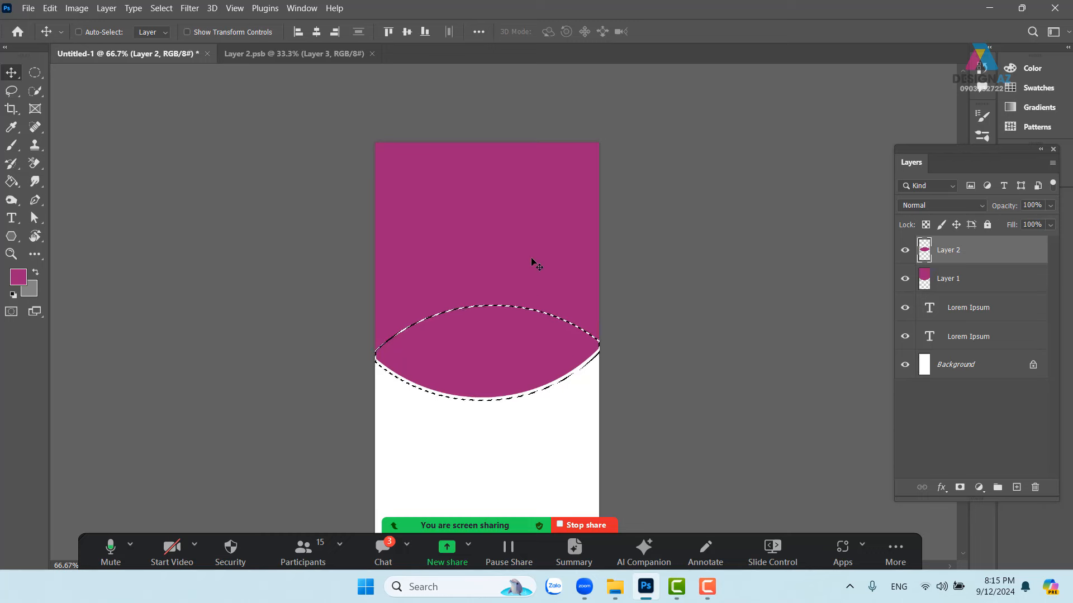
Delete the expanded selection area from Layer 1 to leave a gap along the upper arc, and deselect.
right_click(591, 275)
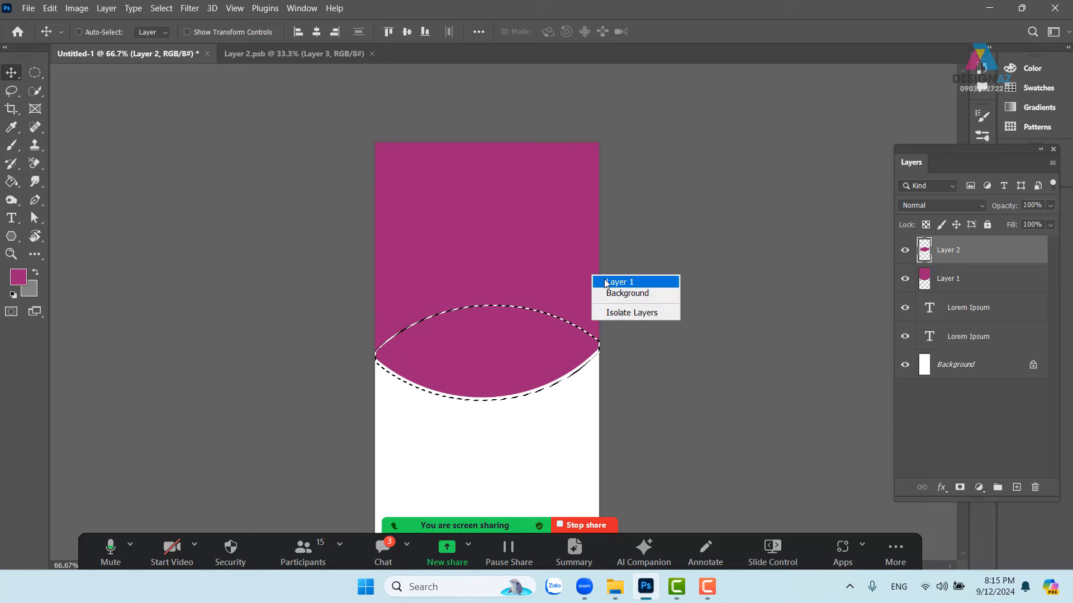
left_click(618, 282)
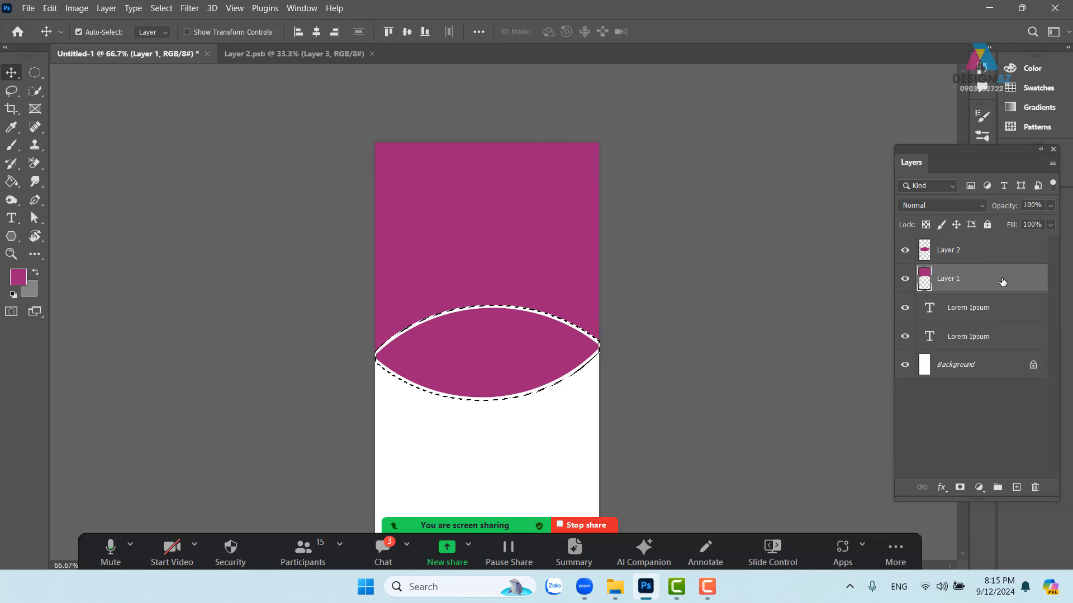
key("ctrl+d")
right_click(561, 236)
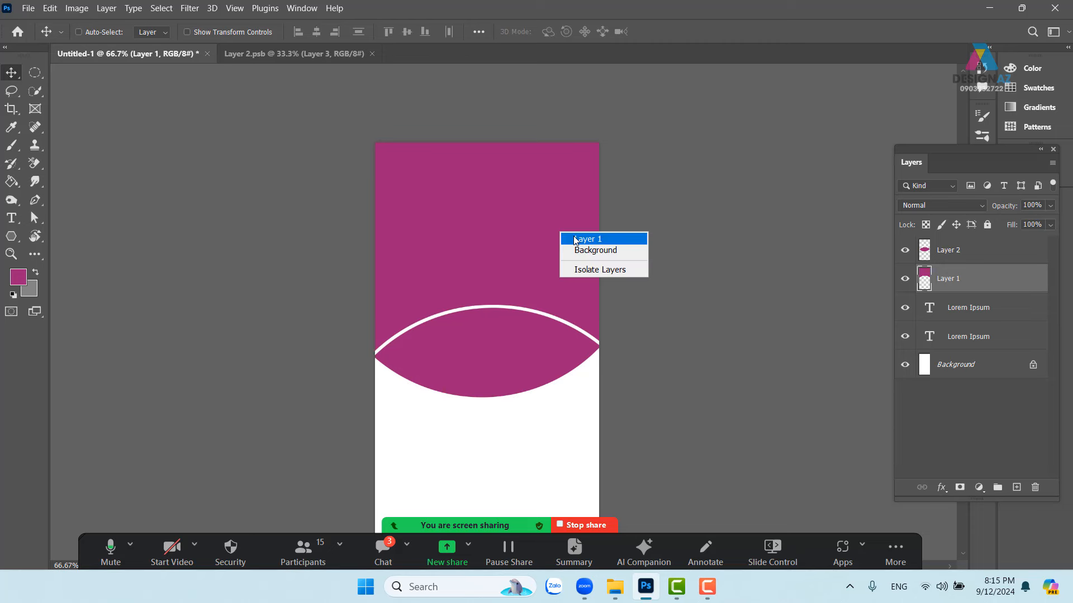
left_click(573, 239)
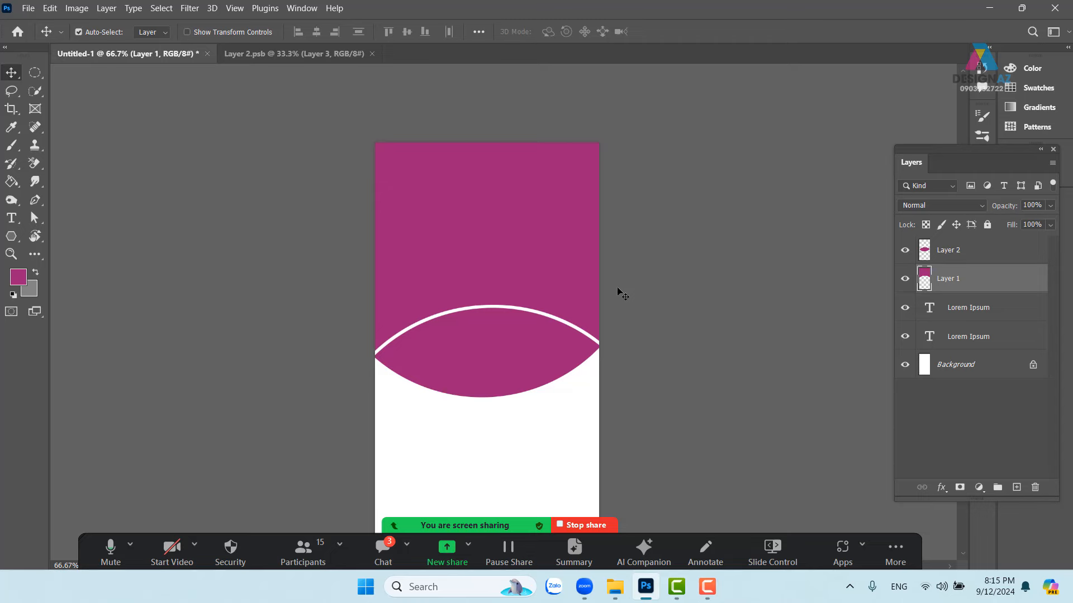
Browse to the Food folder inside thuvienanh on New Volume (E:) for opening an image.
key("ctrl+o")
scroll(162, 336, "down", 2)
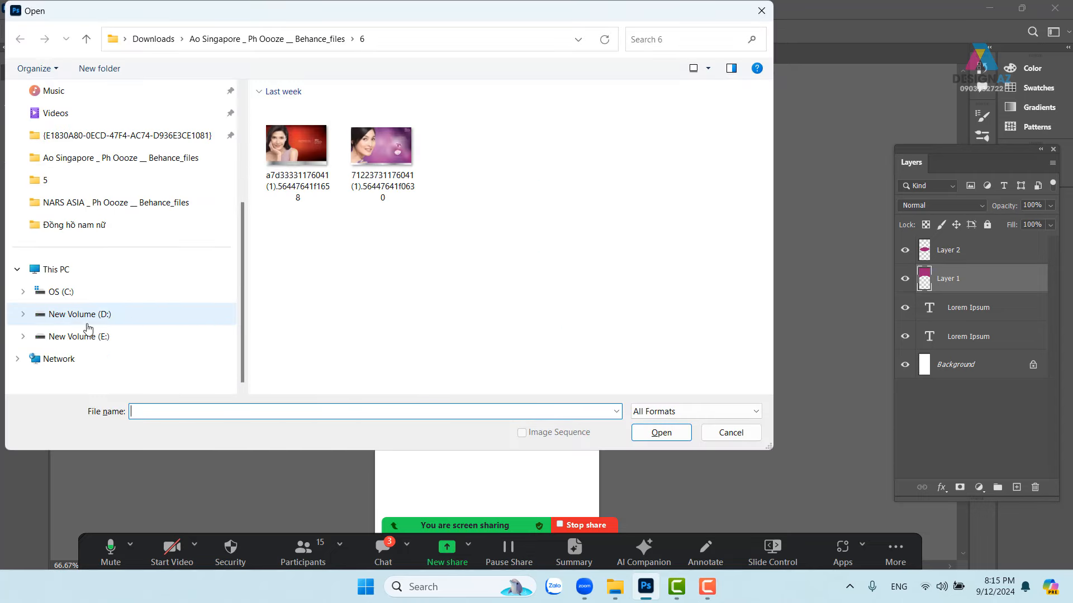
left_click(79, 342)
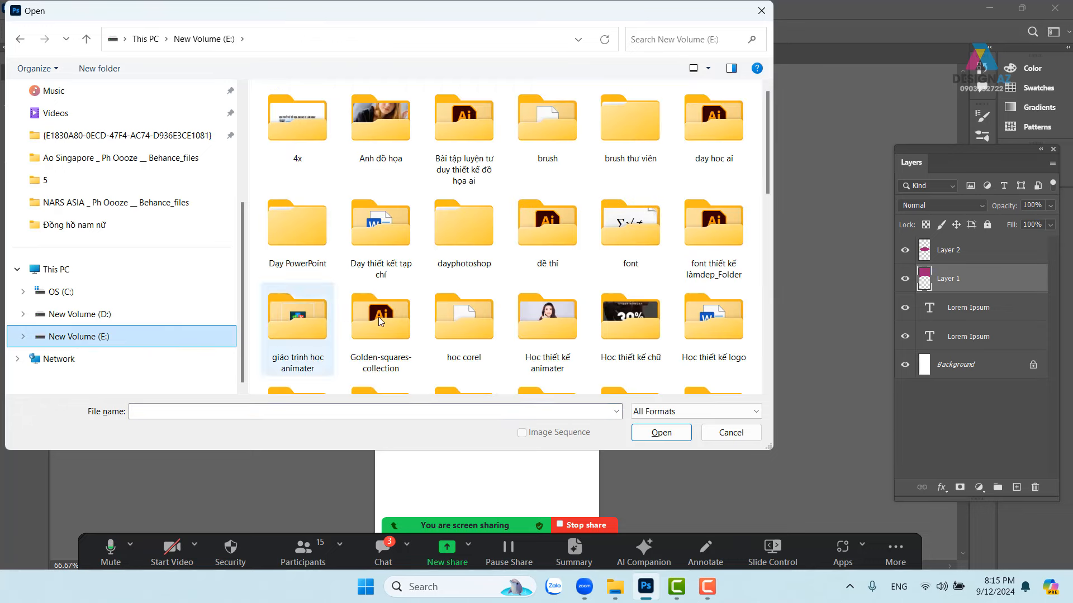
double_click(547, 226)
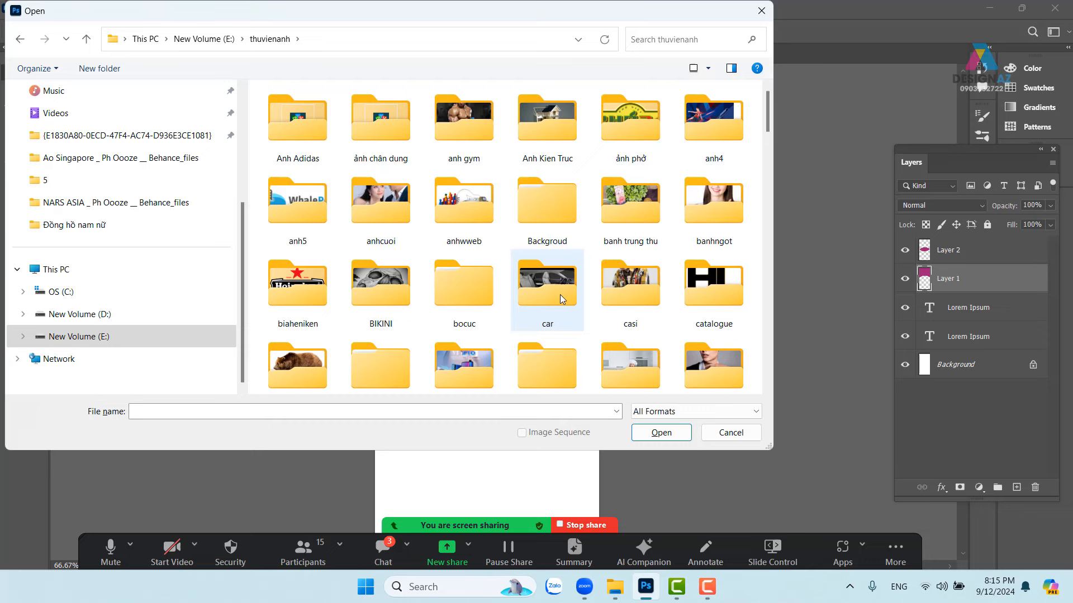
left_click(560, 227)
key("f")
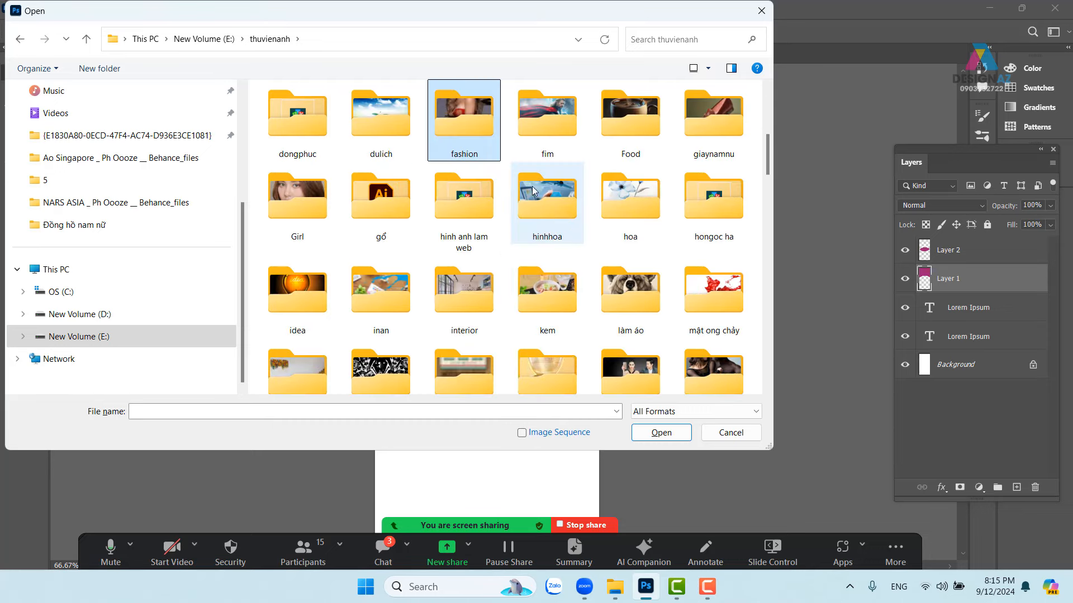
double_click(631, 120)
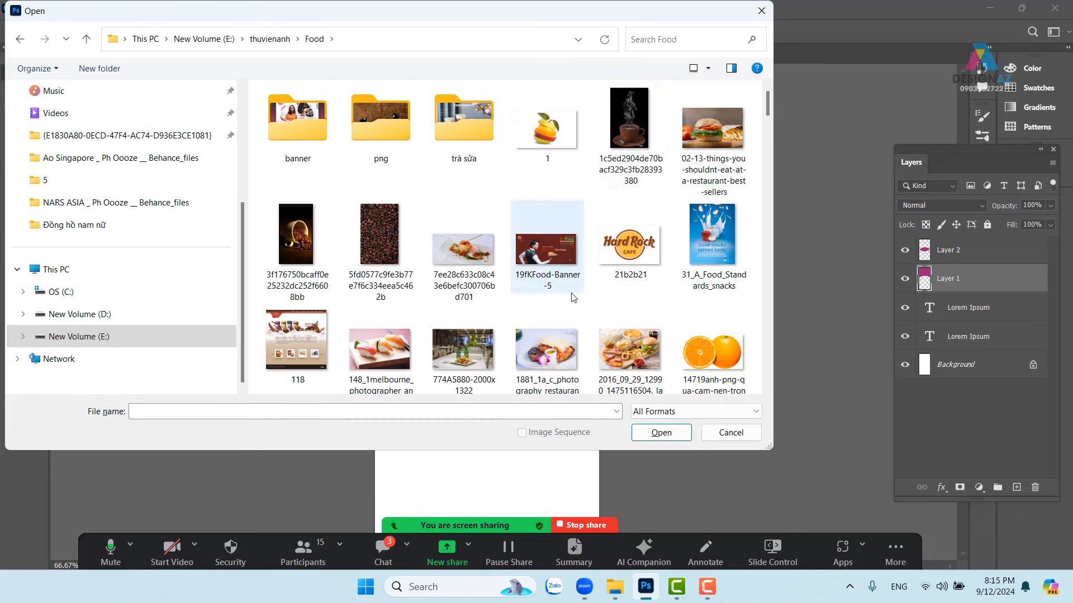
Open the image Food-for-Thought-Organic-Food-Restaurant-Cafe-Dubai-1 from the Food folder.
scroll(575, 297, "down", 6)
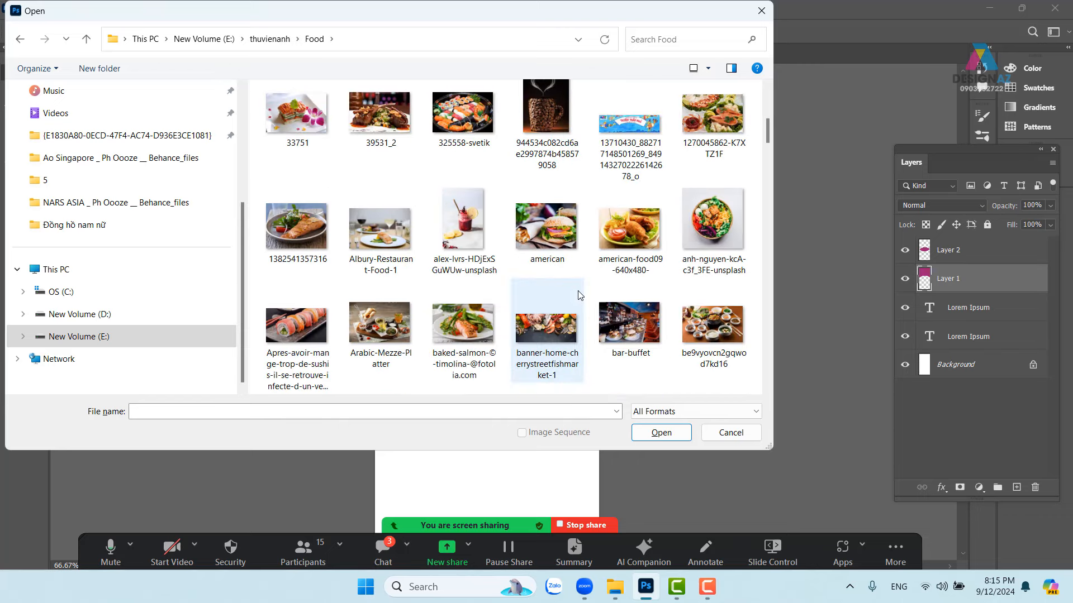
scroll(580, 295, "down", 4)
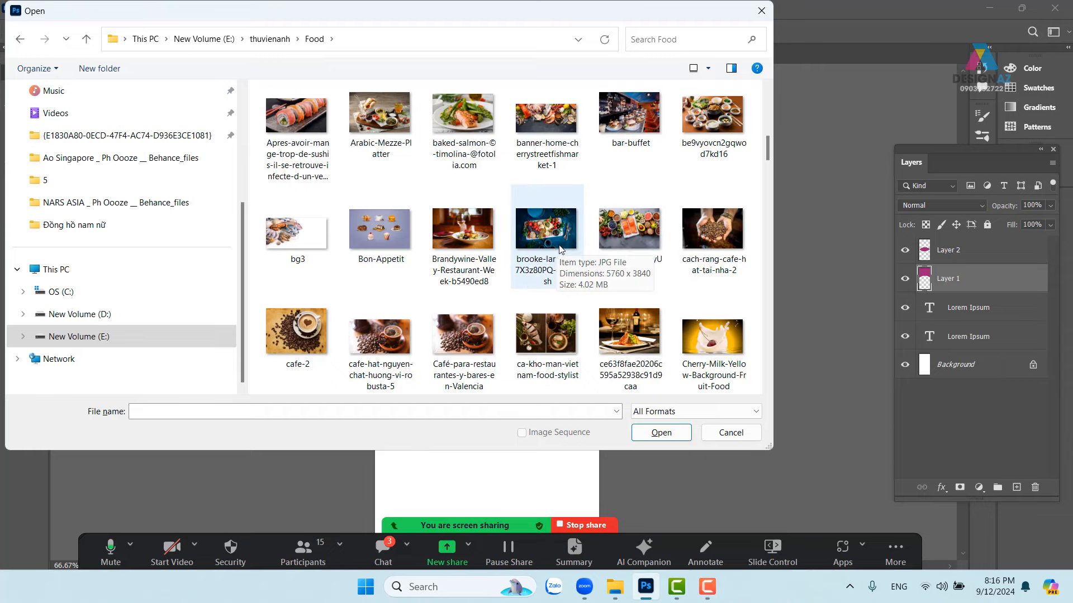
scroll(558, 250, "down", 4)
scroll(563, 251, "down", 9)
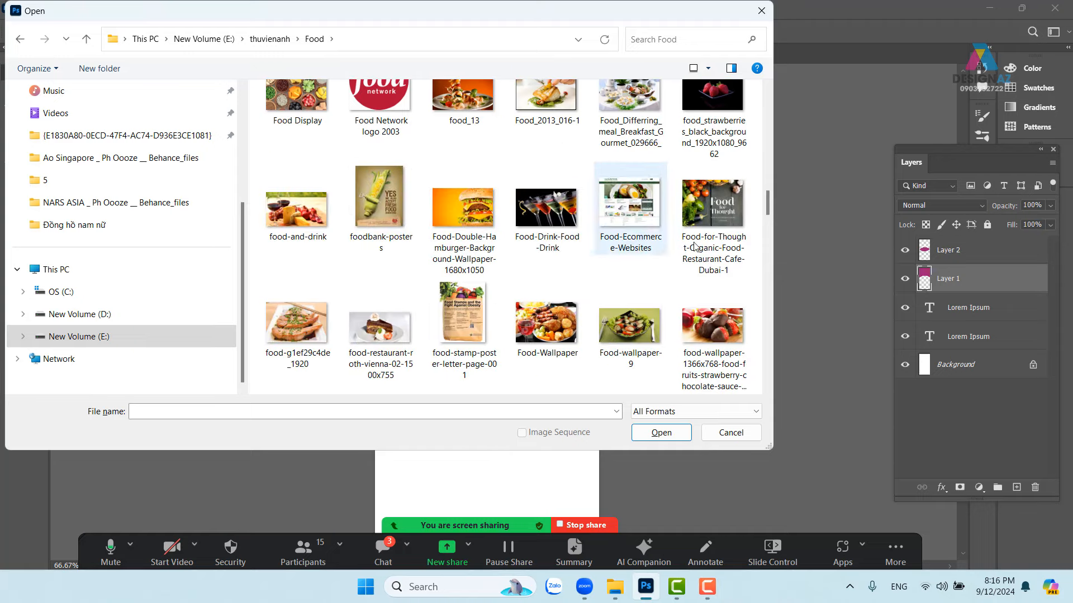
left_click(716, 235)
left_click(689, 433)
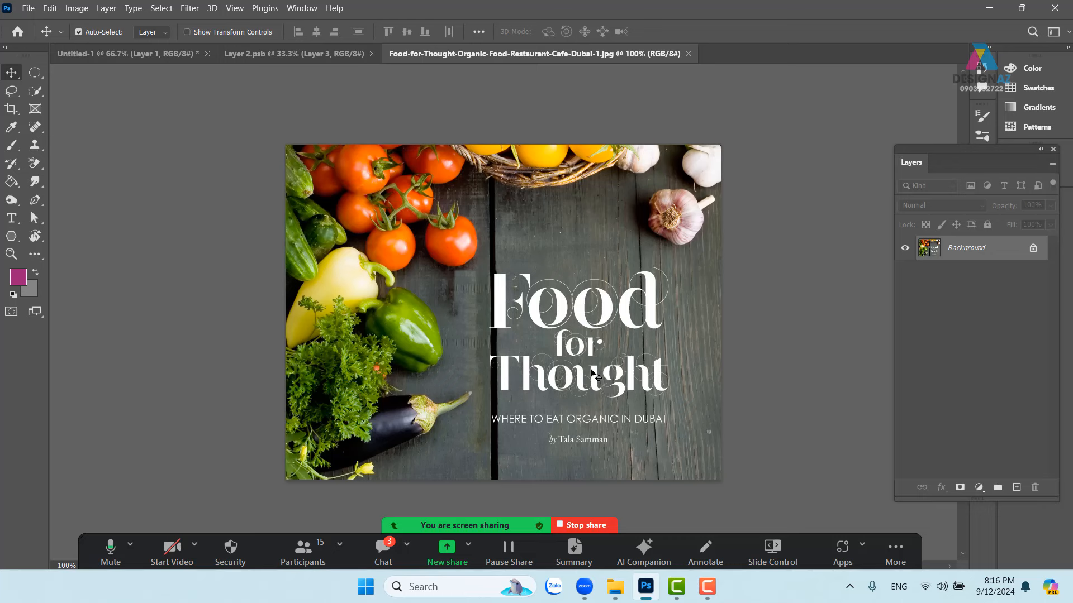
Copy the whole vegetable photo into Untitled-1 above Layer 1, clipped to it and positioned to cover the banner's upper panel.
key("ctrl+a")
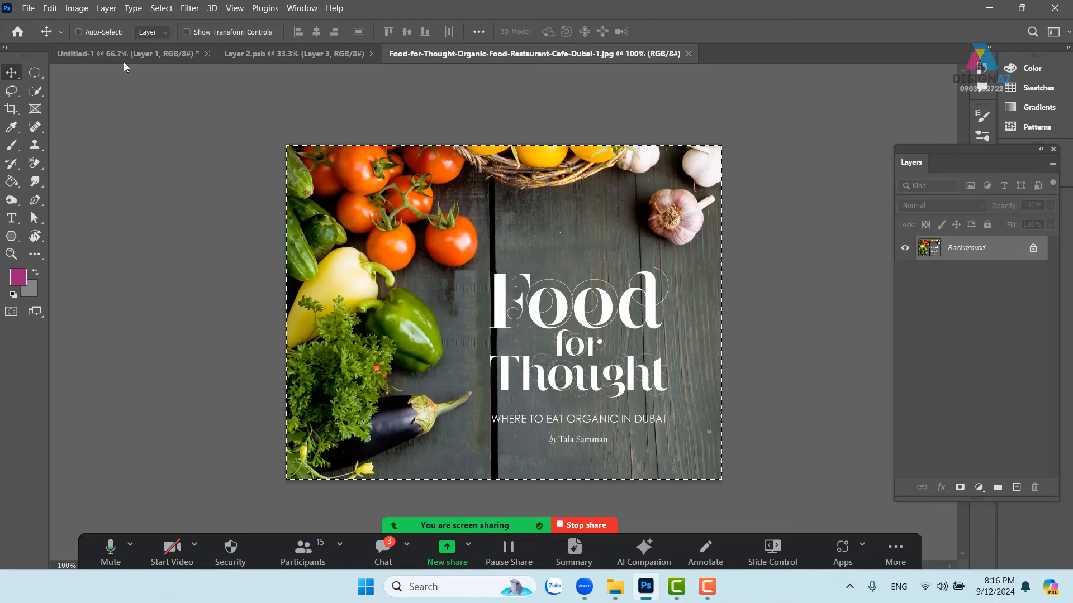
left_click(124, 59)
right_click(474, 204)
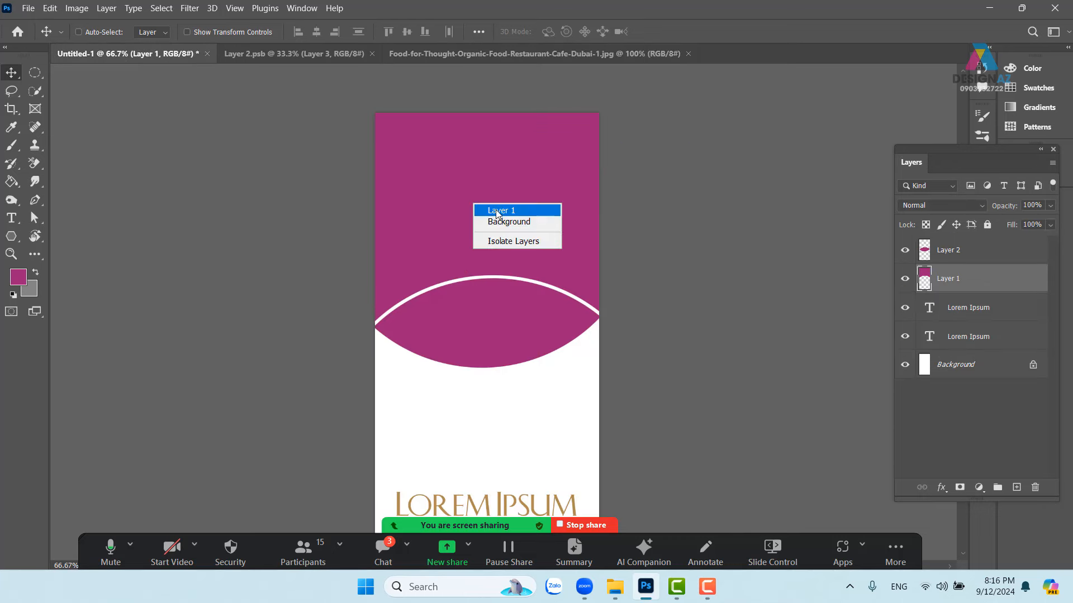
left_click(497, 211)
key("ctrl+v")
key("ctrl+alt+g")
left_click_drag(546, 270, 546, 159)
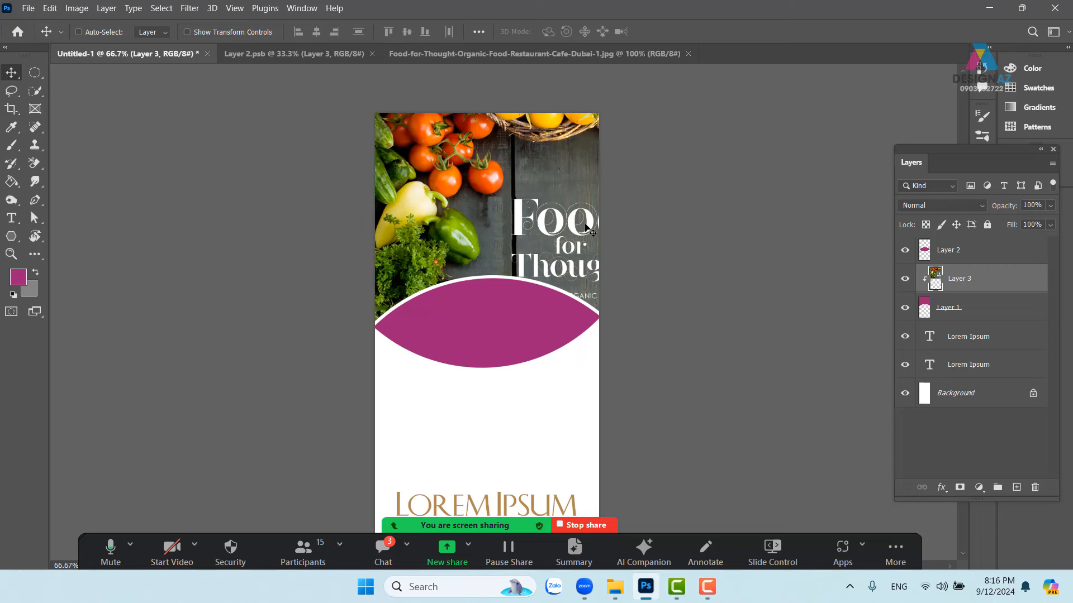
right_click(517, 310)
left_click(538, 317)
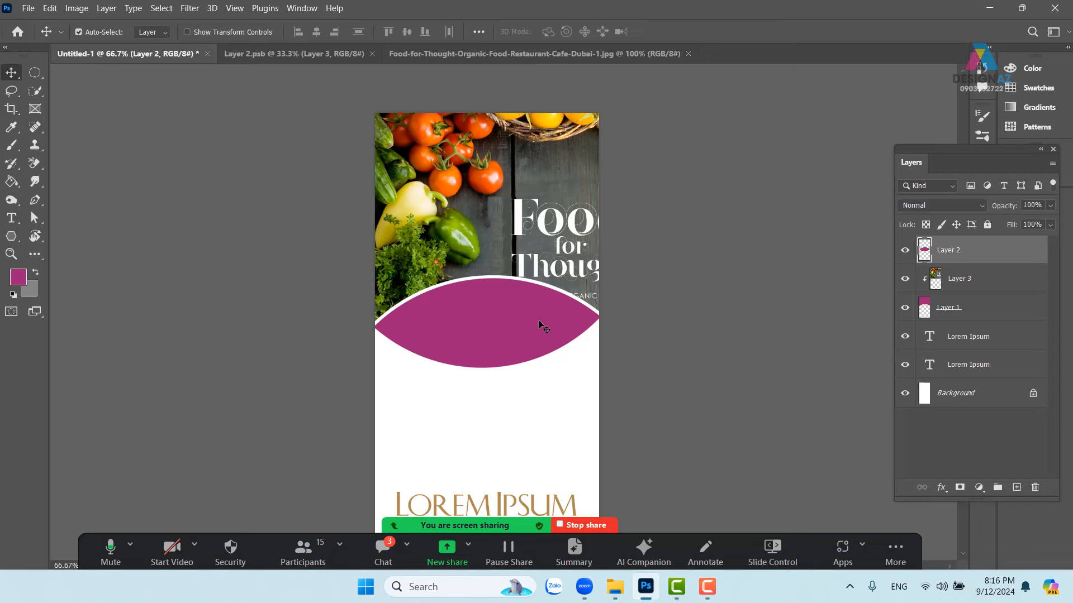
key("ctrl+o")
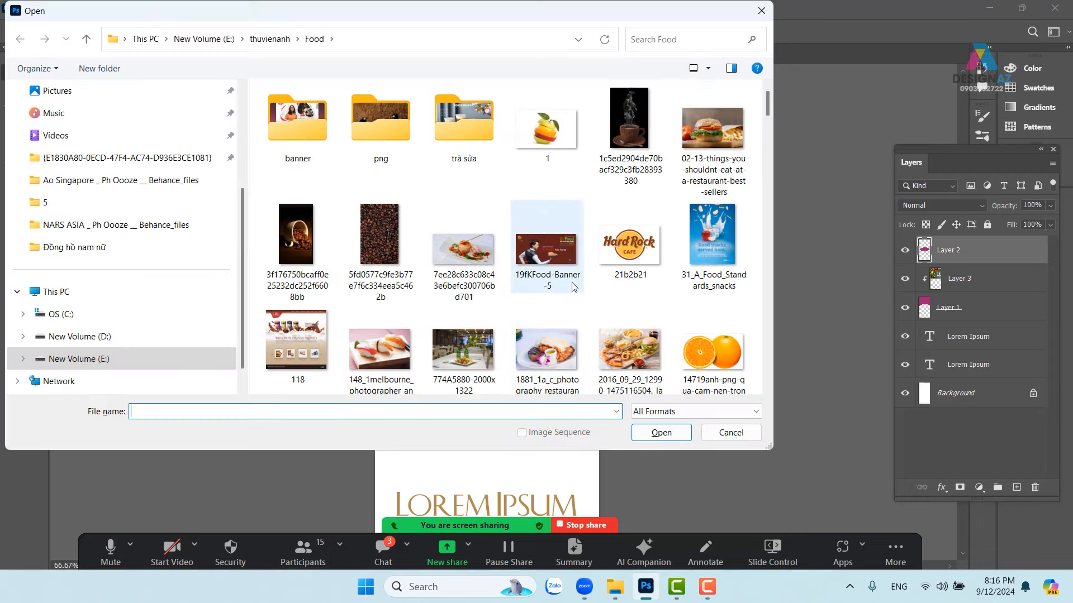
scroll(572, 288, "down", 2)
scroll(573, 287, "down", 2)
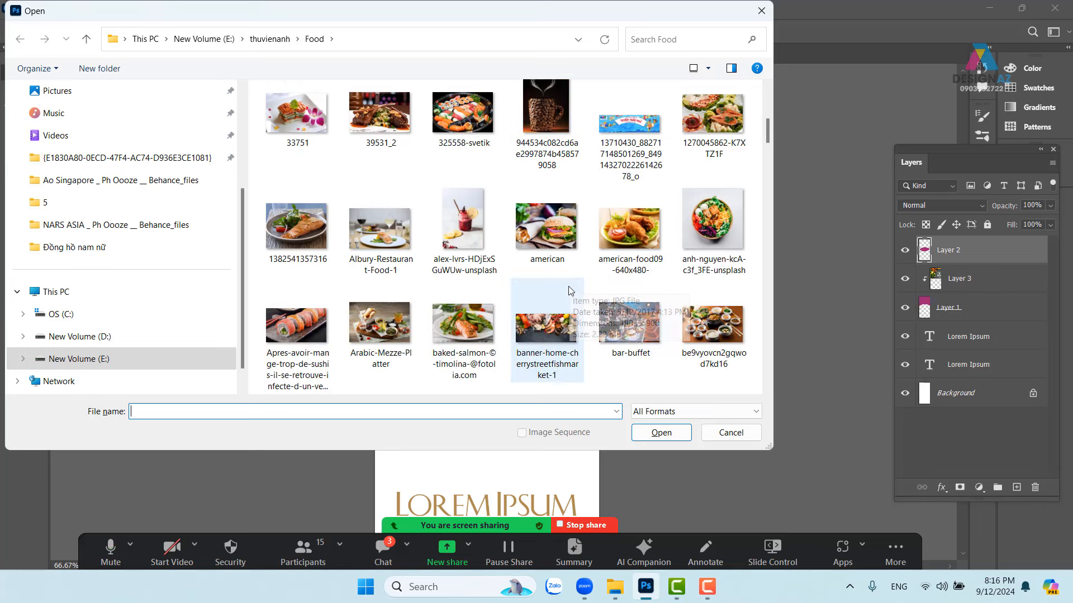
scroll(571, 287, "down", 4)
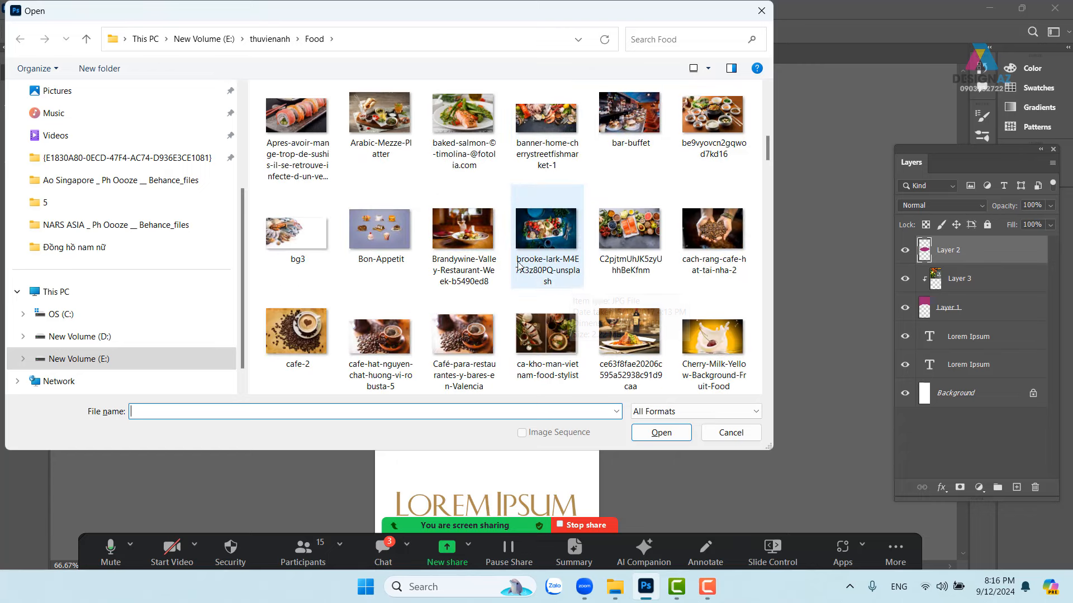
scroll(559, 219, "down", 2)
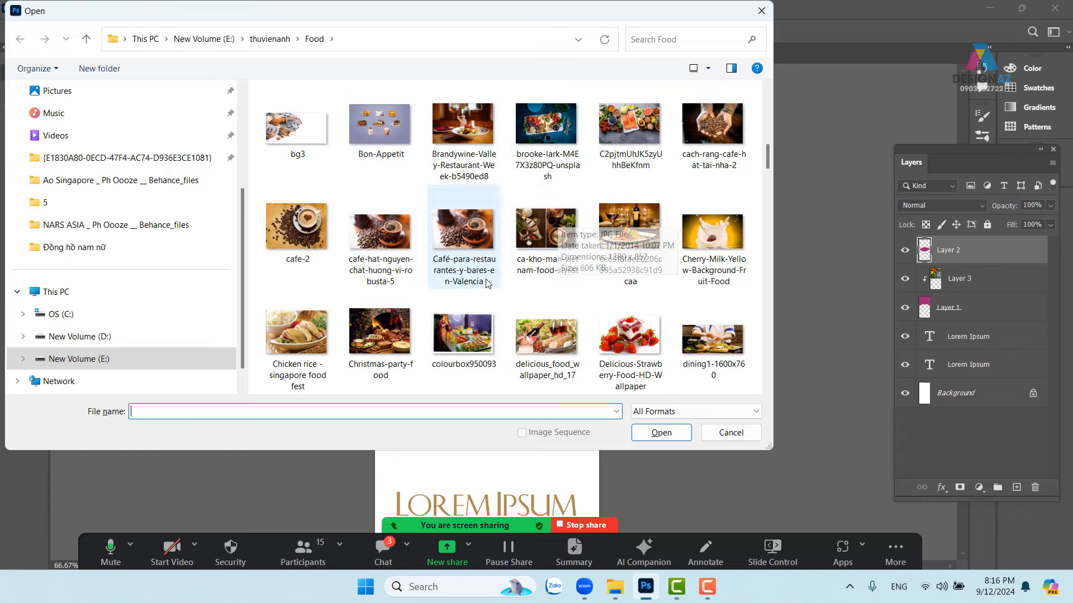
scroll(492, 268, "down", 4)
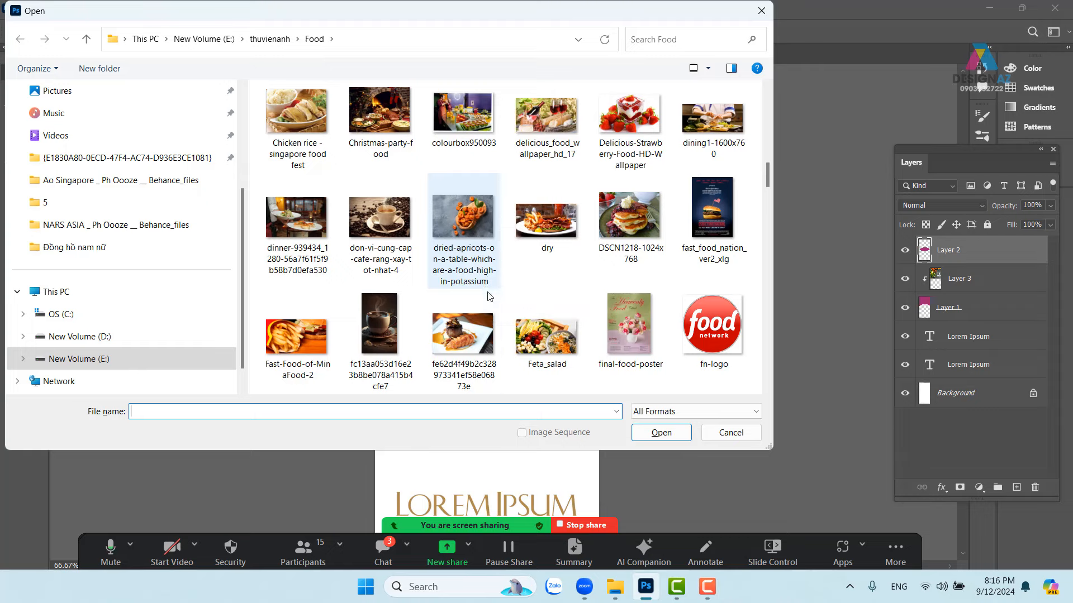
scroll(490, 296, "down", 2)
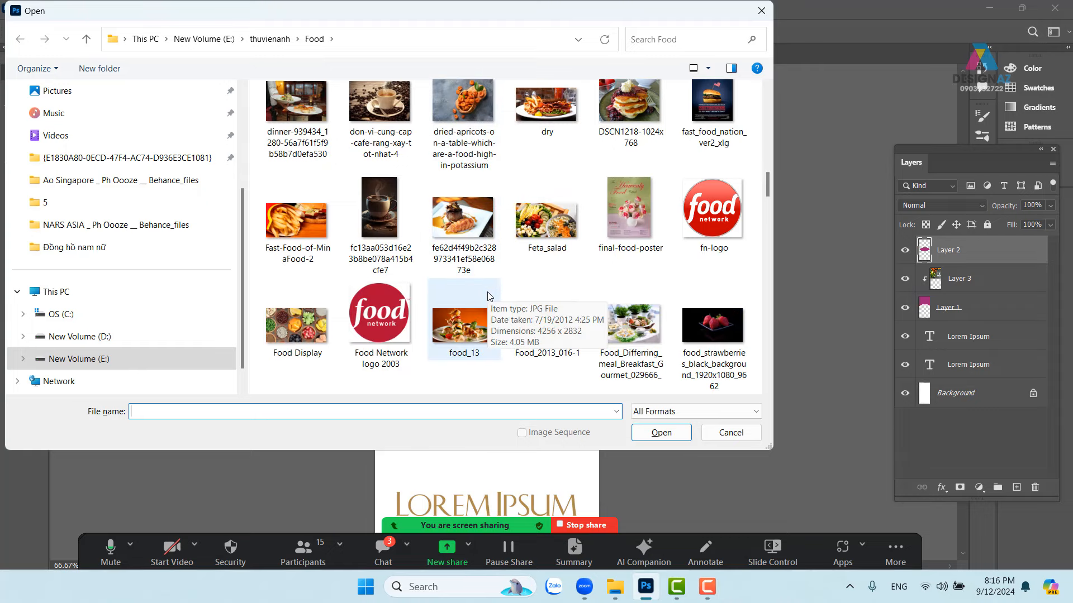
scroll(490, 296, "down", 6)
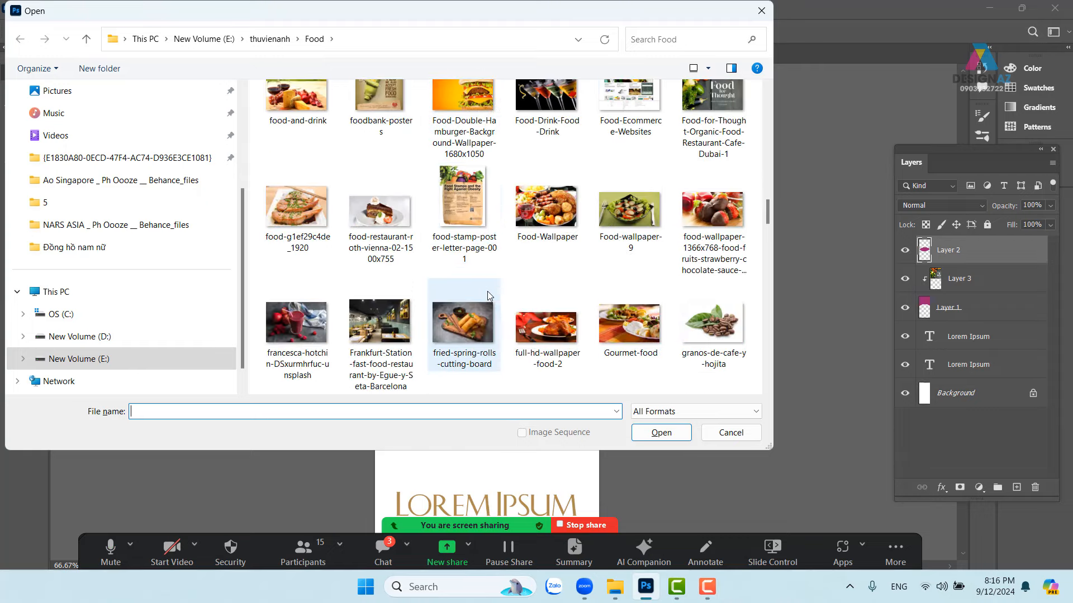
scroll(488, 295, "down", 4)
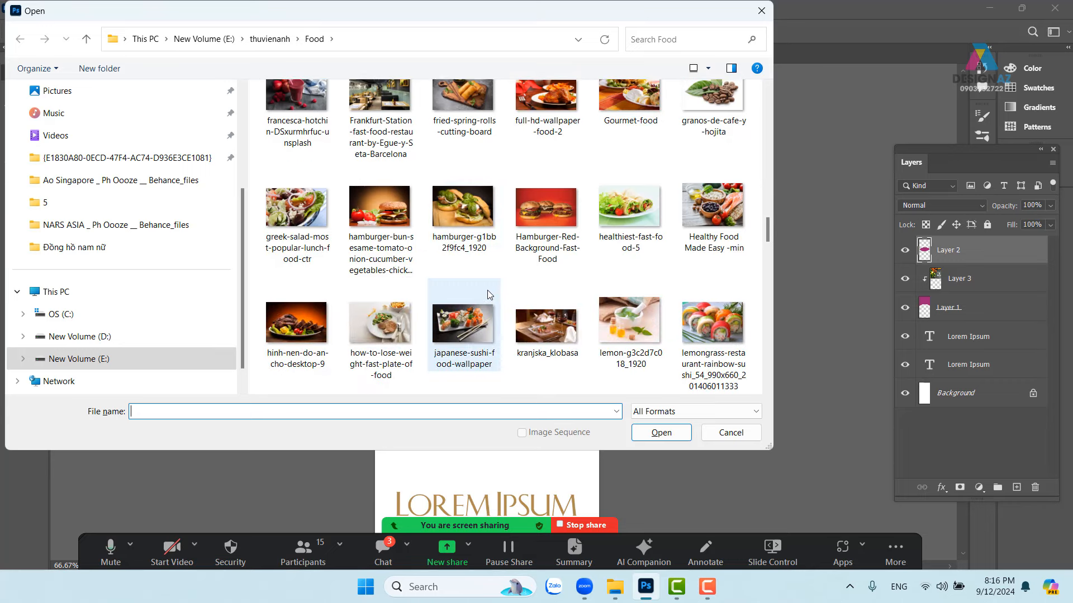
scroll(487, 290, "down", 2)
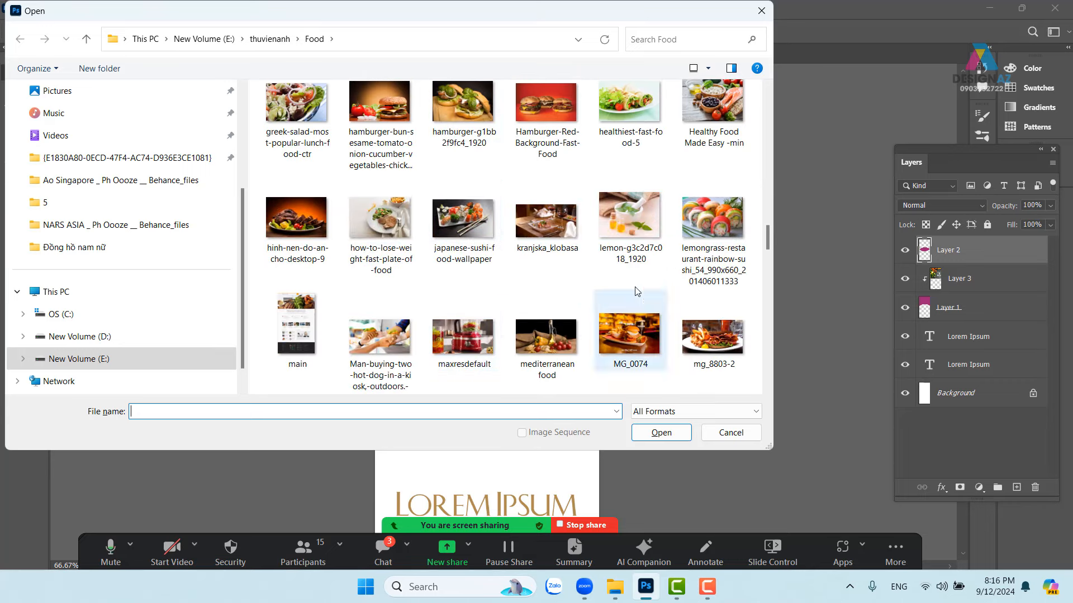
left_click(707, 226)
left_click(661, 433)
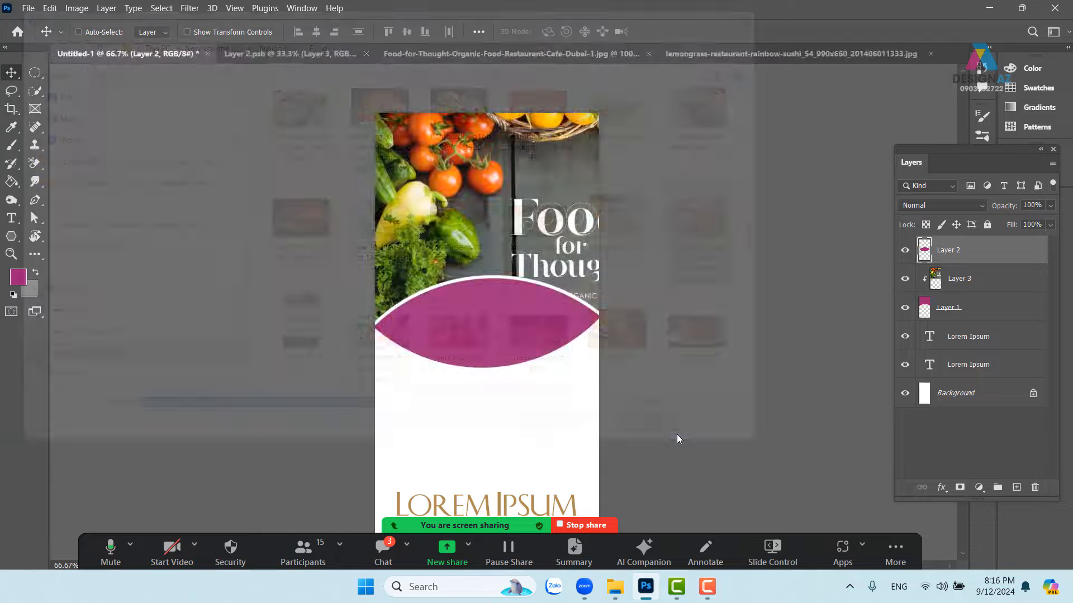
Select the entire sushi photo, and return to Untitled-1 after closing the Food-for-Thought image and Layer 2.psb.
key("ctrl+a")
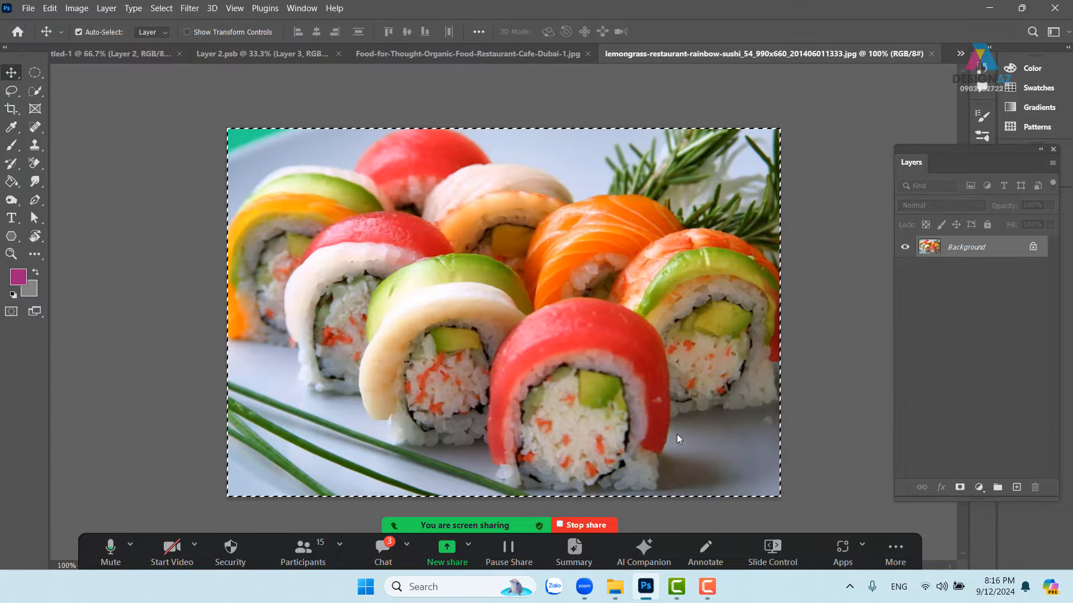
left_click_drag(676, 434, 372, 59)
left_click(677, 54)
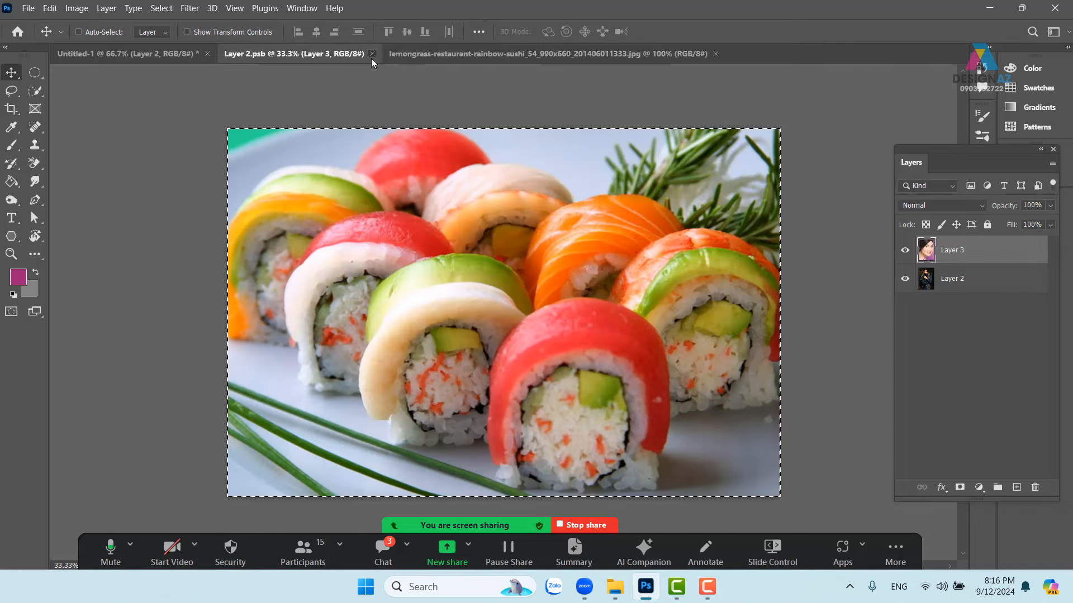
left_click(372, 53)
left_click(146, 53)
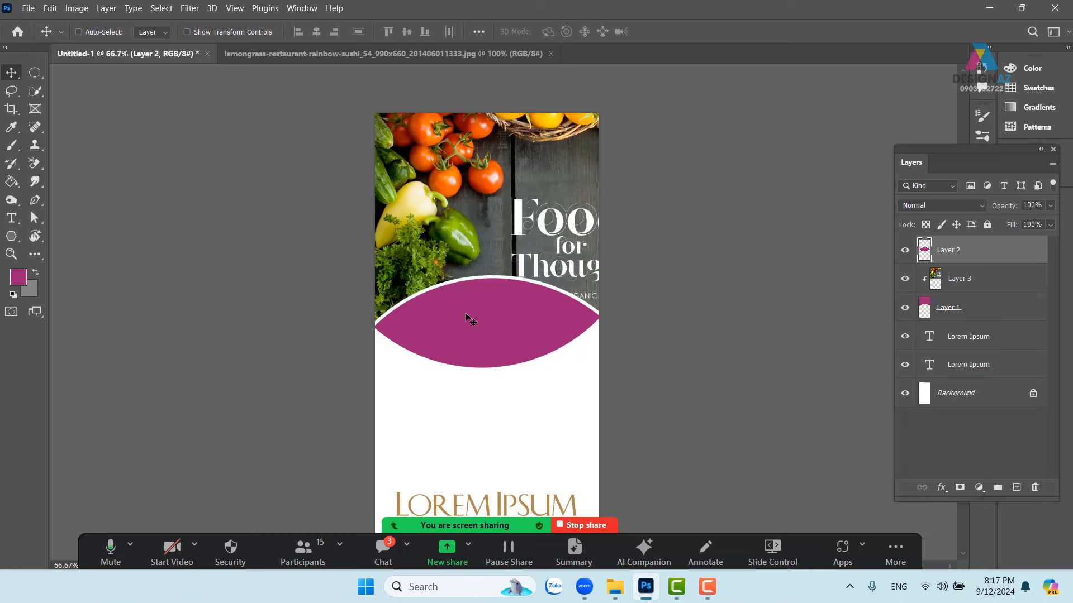
Paste the copied sushi photo above Layer 2 and clip it to that layer's curved panel.
right_click(466, 314)
key("Escape")
key("ctrl+v")
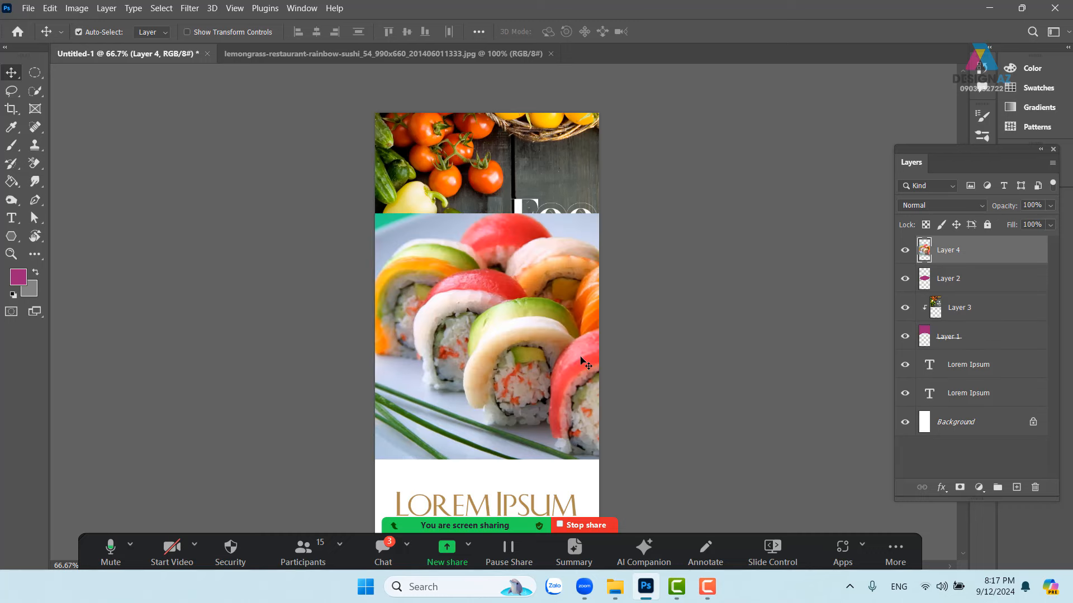
key("ctrl+alt+g")
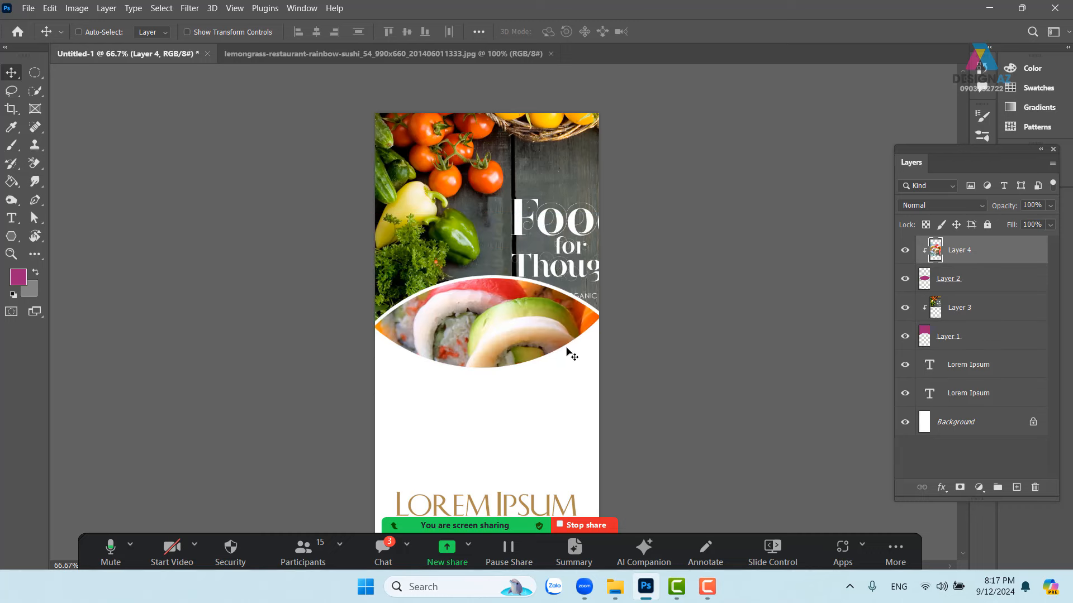
Scale the sushi photo to about 61% and position it so the rolls fill the curved middle panel.
key("ctrl+t")
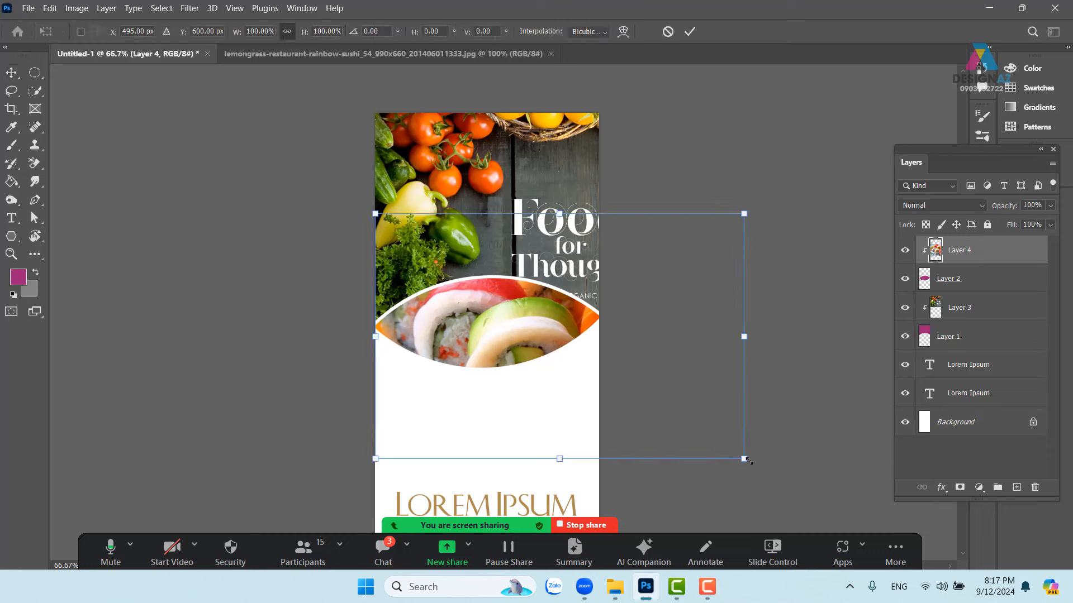
left_click_drag(743, 459, 613, 371)
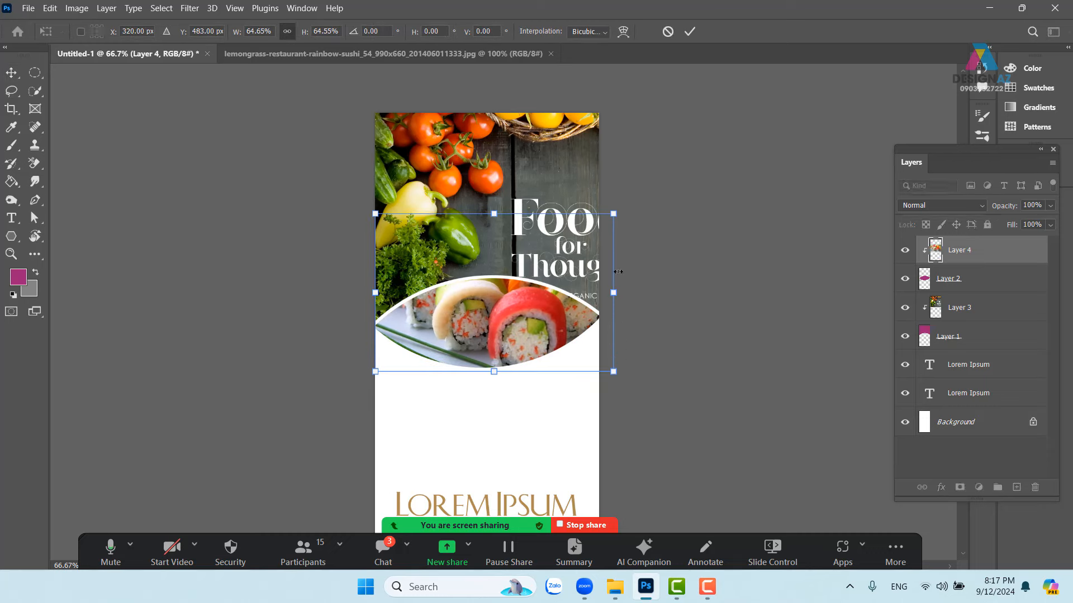
left_click_drag(613, 212, 600, 222)
left_click_drag(536, 255, 538, 278)
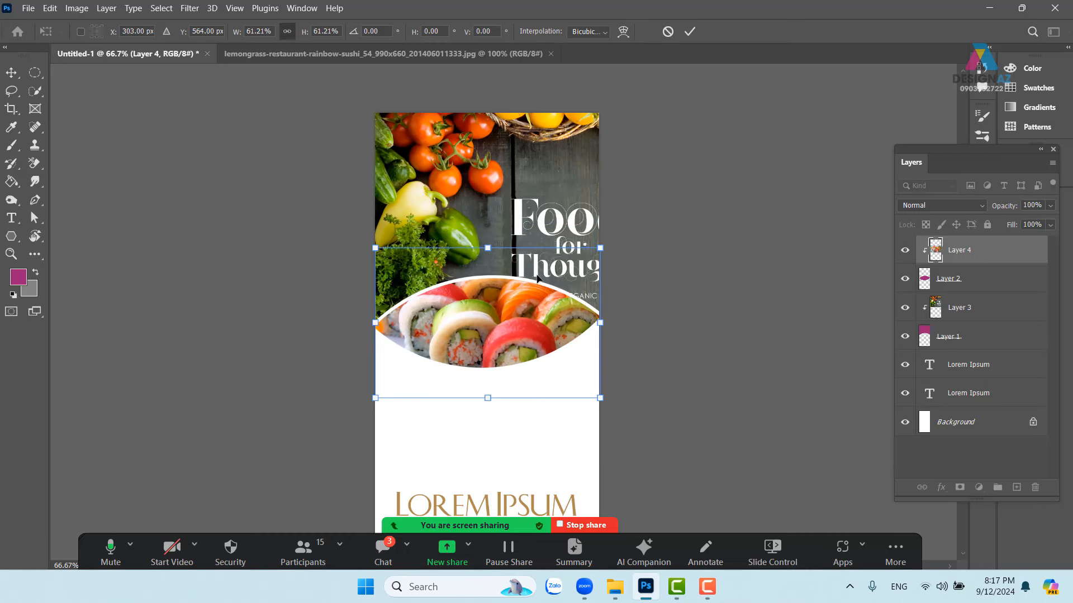
key("Return")
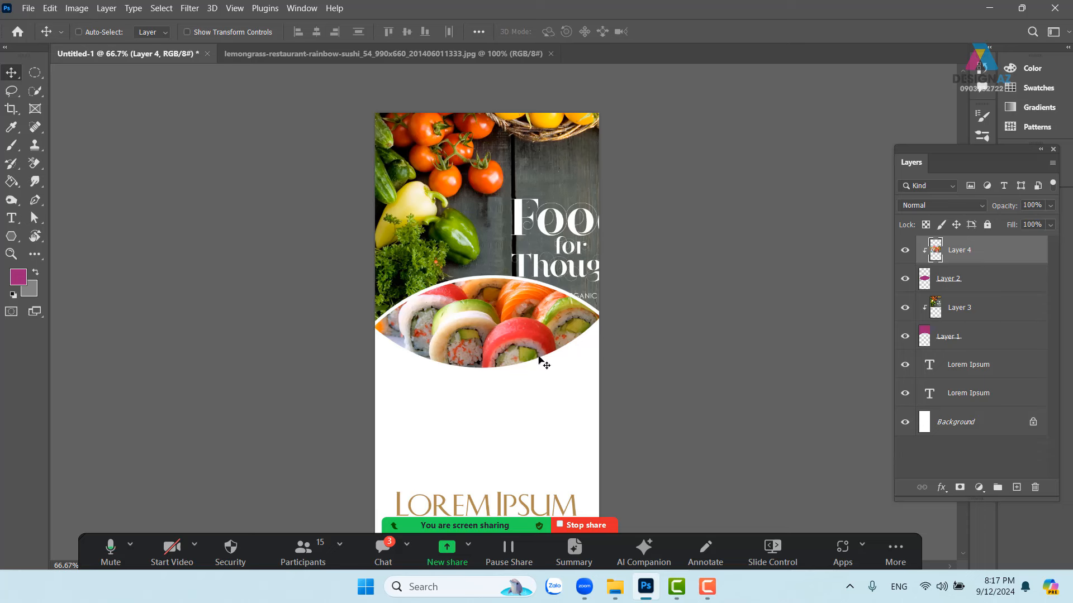
Try shifting the vegetable photo on Layer 3 to show the full Food for Thought title, and undo the moves.
mouse_move(539, 360)
left_mouse_down()
mouse_move(551, 247)
mouse_move(531, 342)
left_mouse_up()
right_click(557, 224)
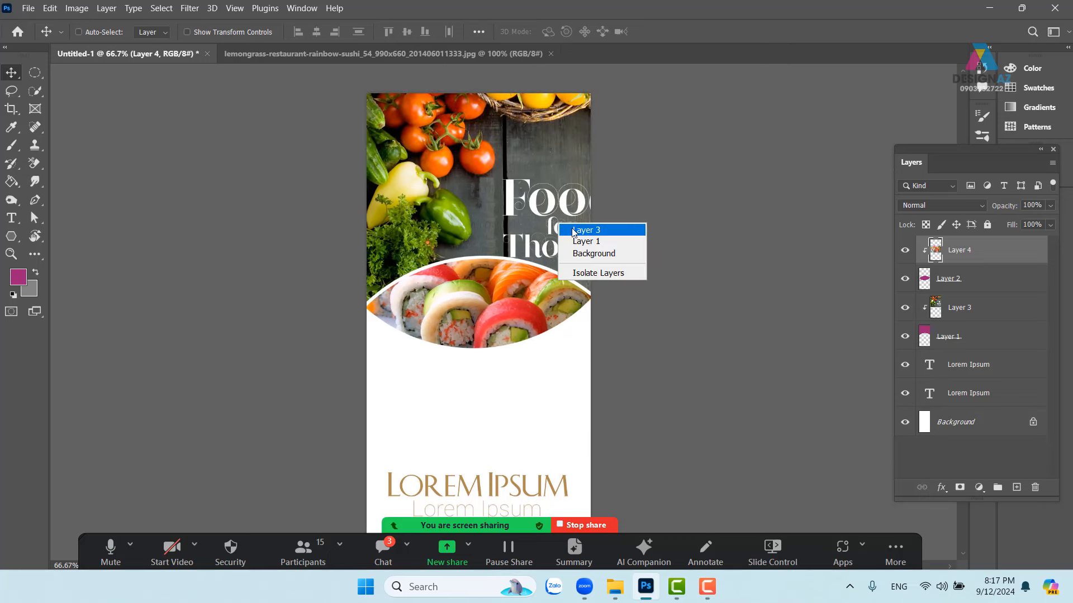
left_click(571, 233)
left_click_drag(572, 234, 477, 217)
key("ctrl+z")
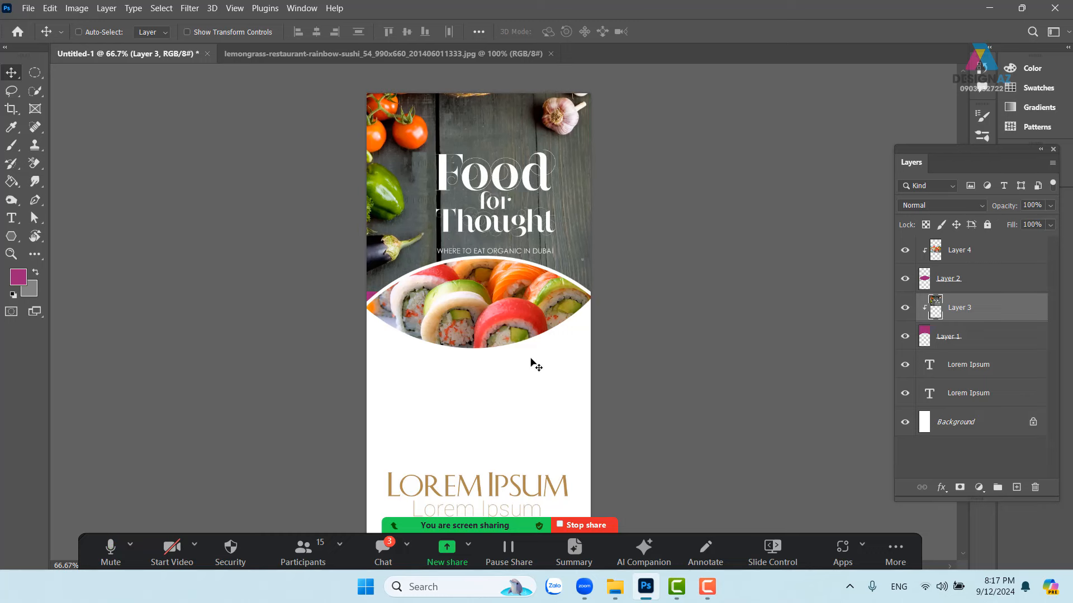
left_click_drag(528, 273, 526, 267)
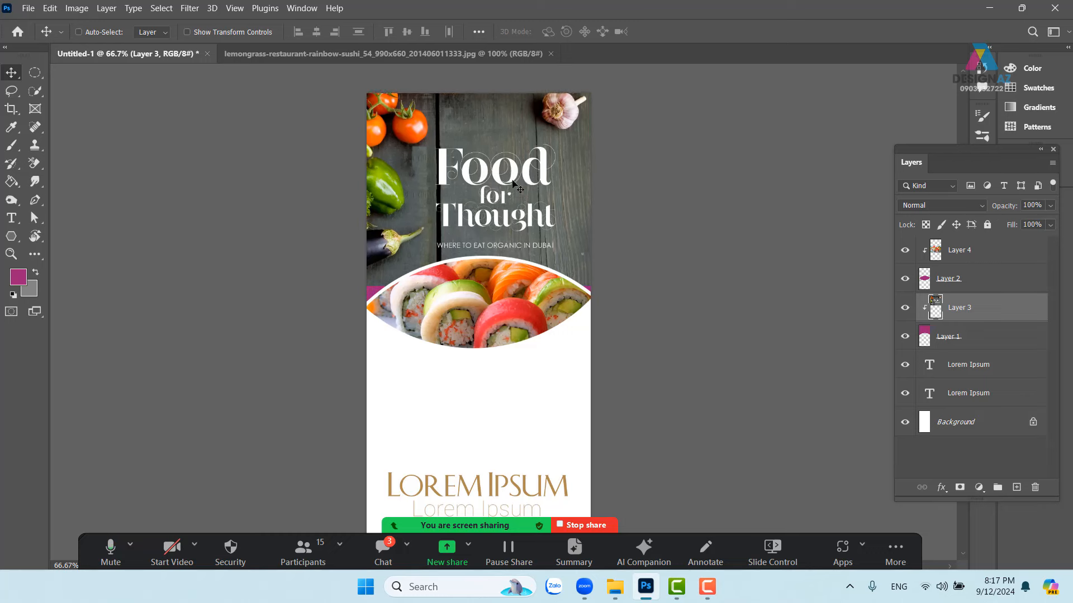
key("ctrl+z")
key("ctrl+z")
key("ctrl+z")
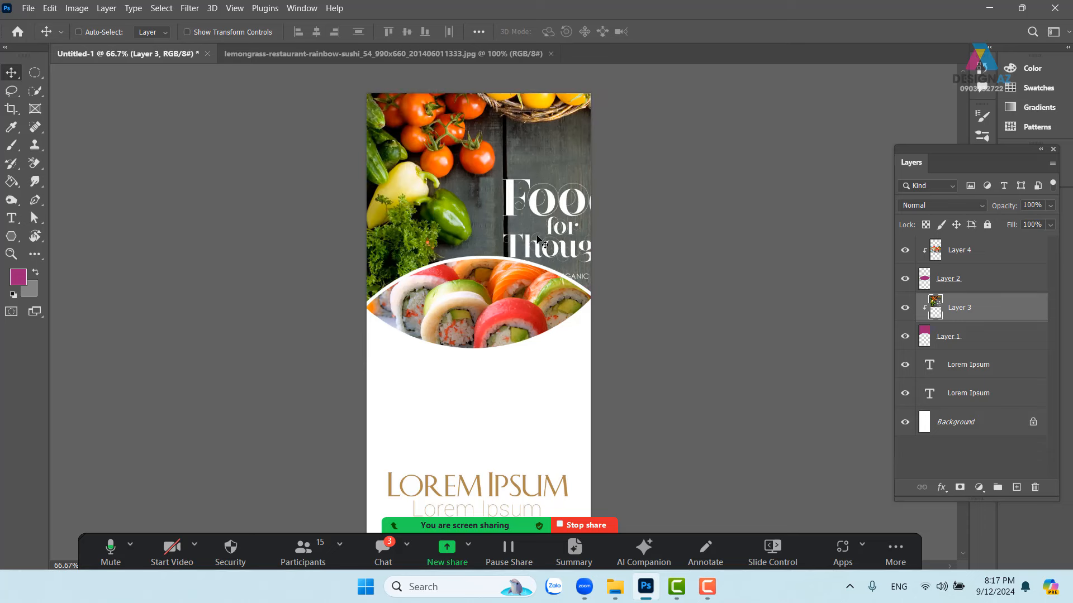
Select both Lorem Ipsum text layers and move them up together into the white area below the sushi panel.
left_click_drag(537, 238, 537, 230)
left_click_drag(525, 446, 524, 387)
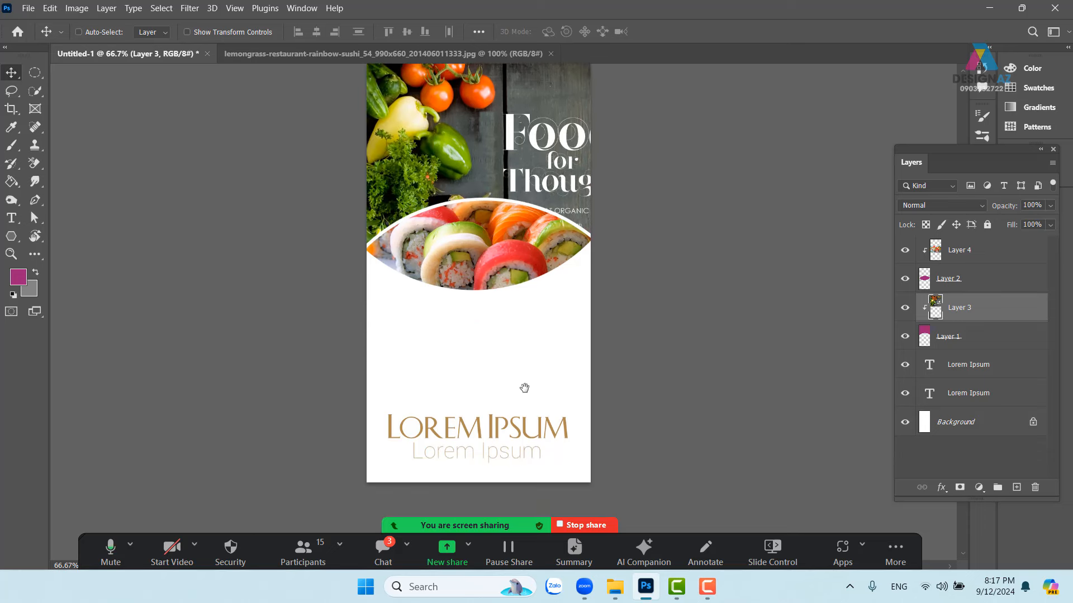
right_click(517, 436)
left_click(535, 440)
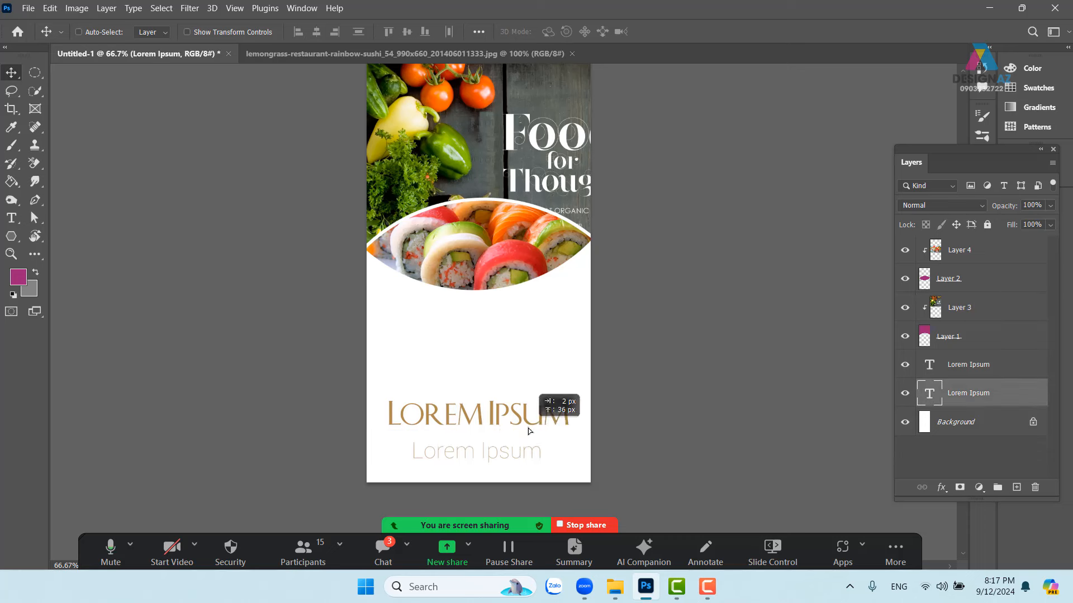
right_click(520, 454)
left_click(528, 462, "shift")
left_click_drag(528, 463, 513, 384)
Recolour the large Lorem Ipsum headline light green (afd284), sampled from the green pepper in the photo.
left_click_drag(580, 338, 565, 390)
right_click(501, 414)
left_click(525, 416)
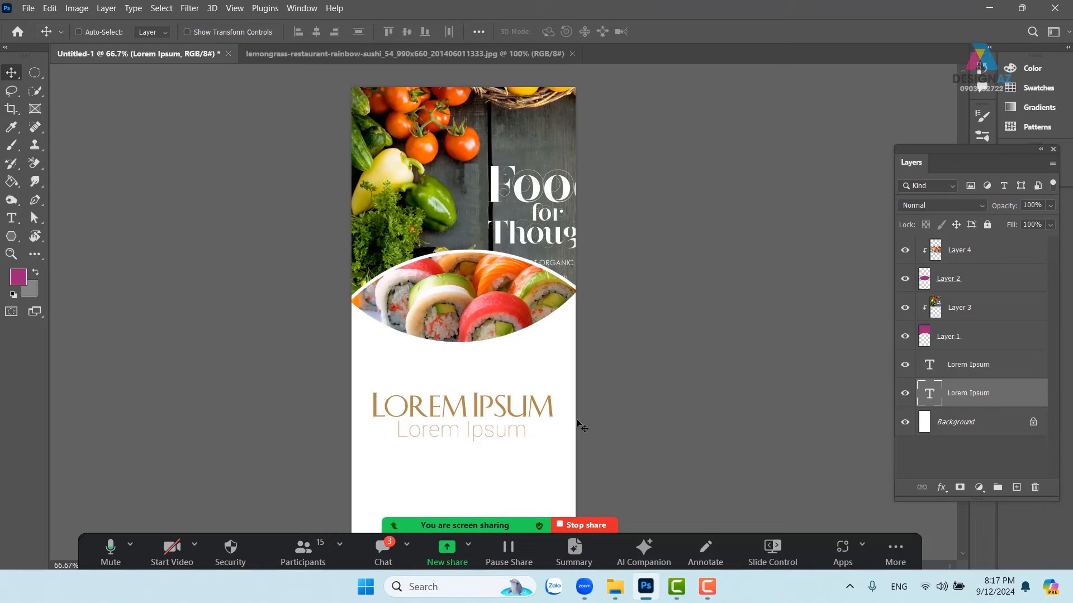
key("t")
left_click(556, 32)
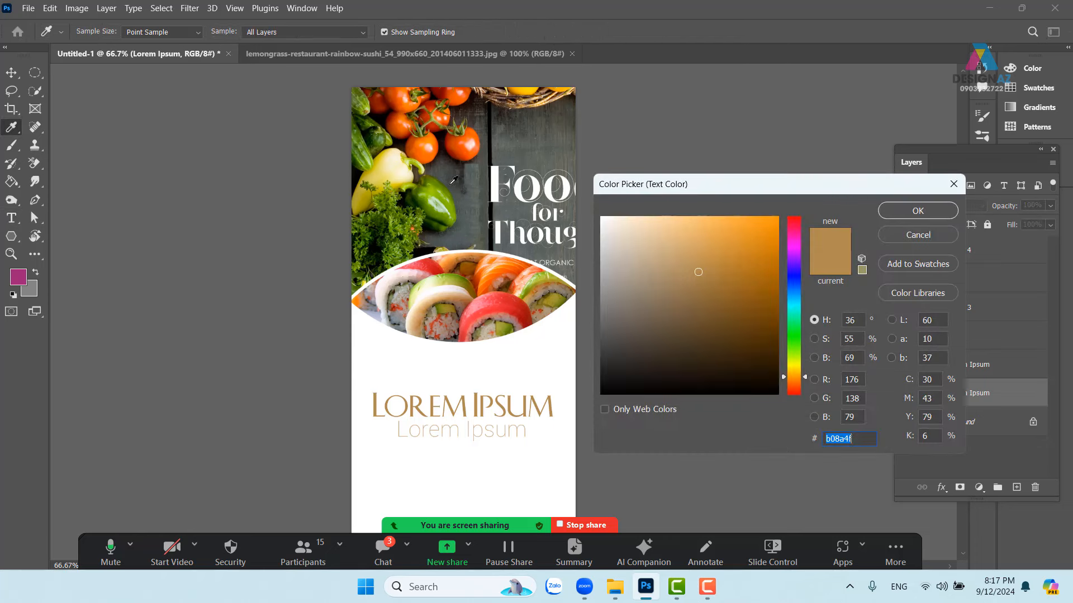
left_click(440, 190)
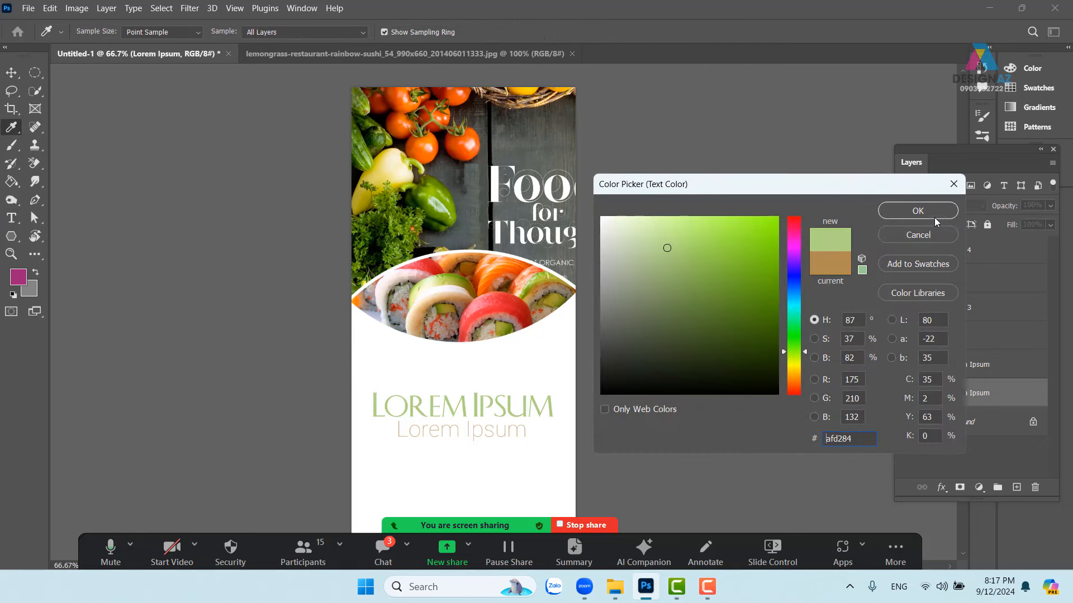
left_click(918, 211)
left_click(12, 73)
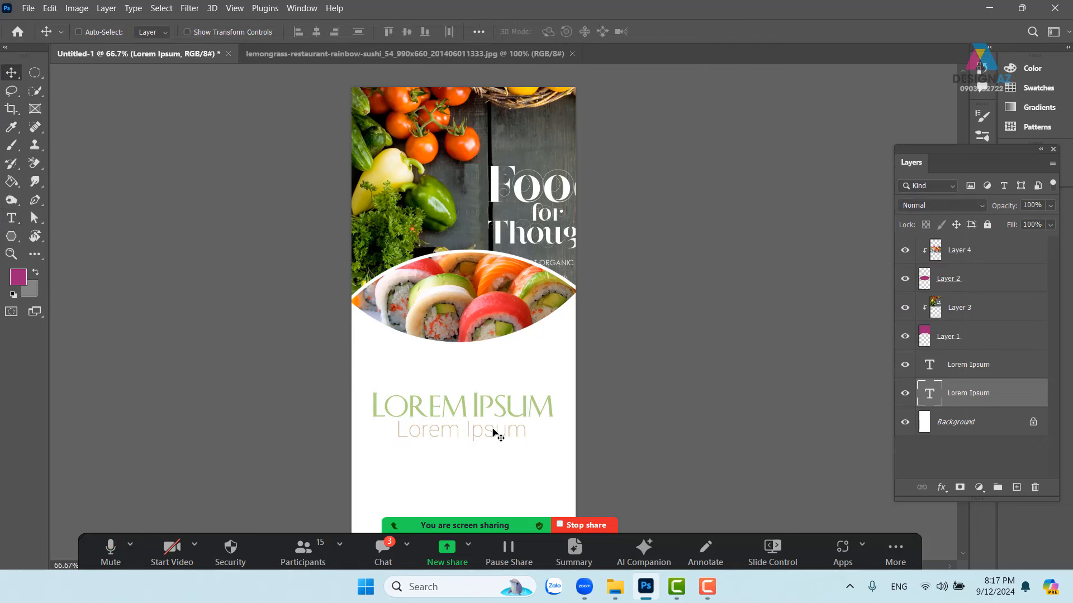
Recolour the thin Lorem Ipsum subtitle orange-red (eb4601), sampled from a tomato in the photo.
right_click(482, 435)
left_click(517, 441)
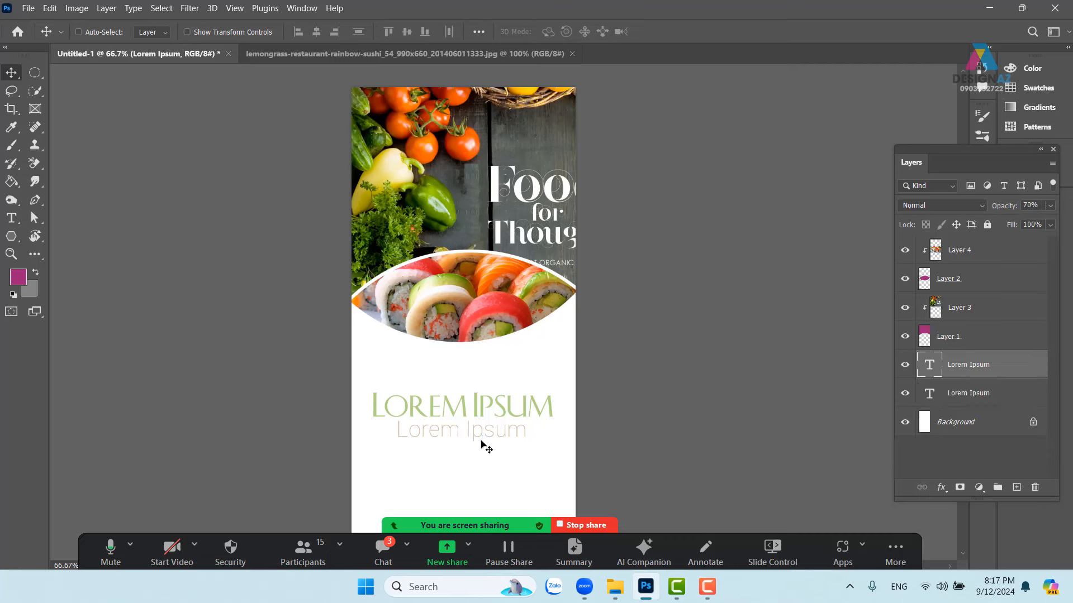
key("t")
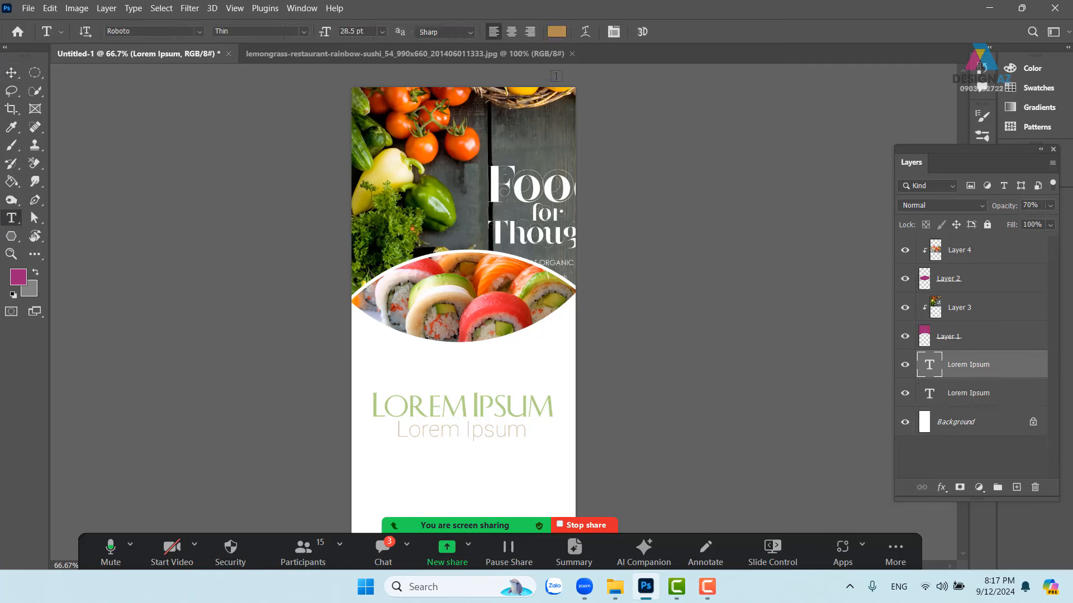
left_click(561, 33)
left_click(461, 154)
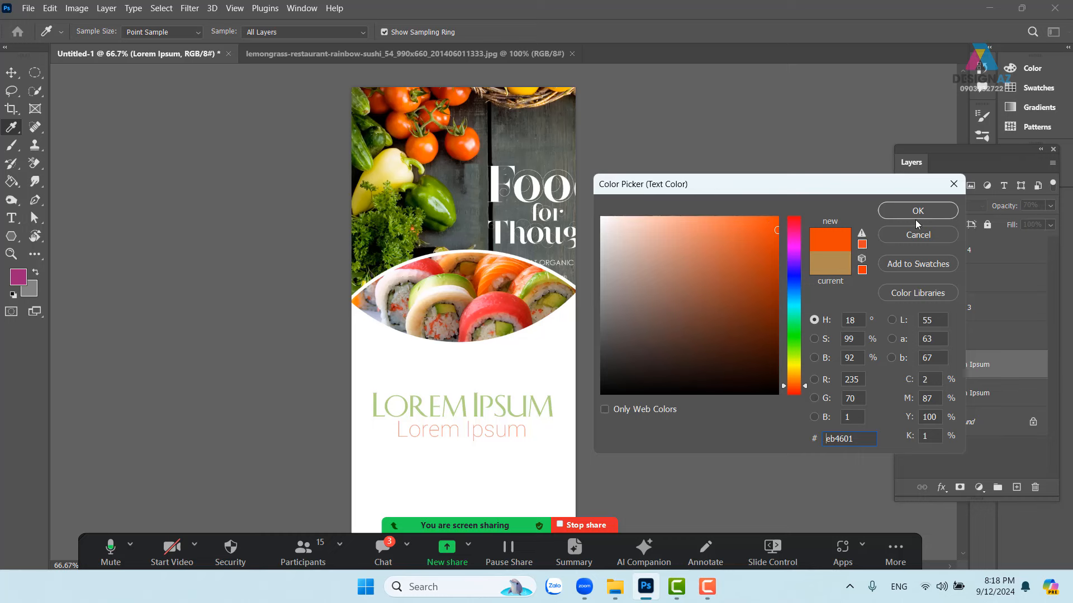
left_click(918, 215)
key("v")
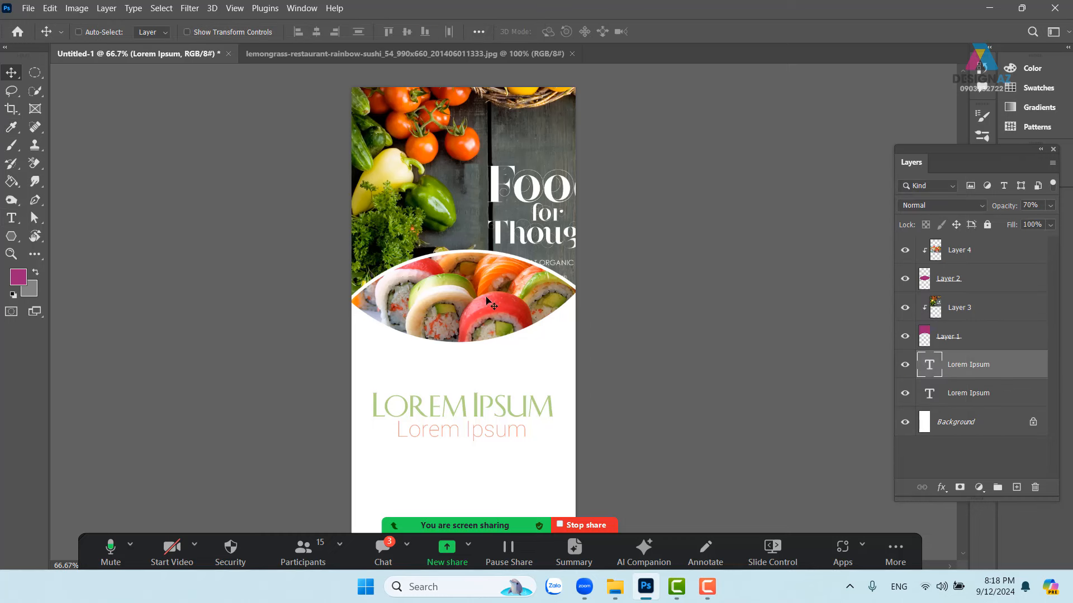
Delete the sushi photo on Layer 4 and its curved panel shape on Layer 2.
left_click_drag(572, 331, 530, 325)
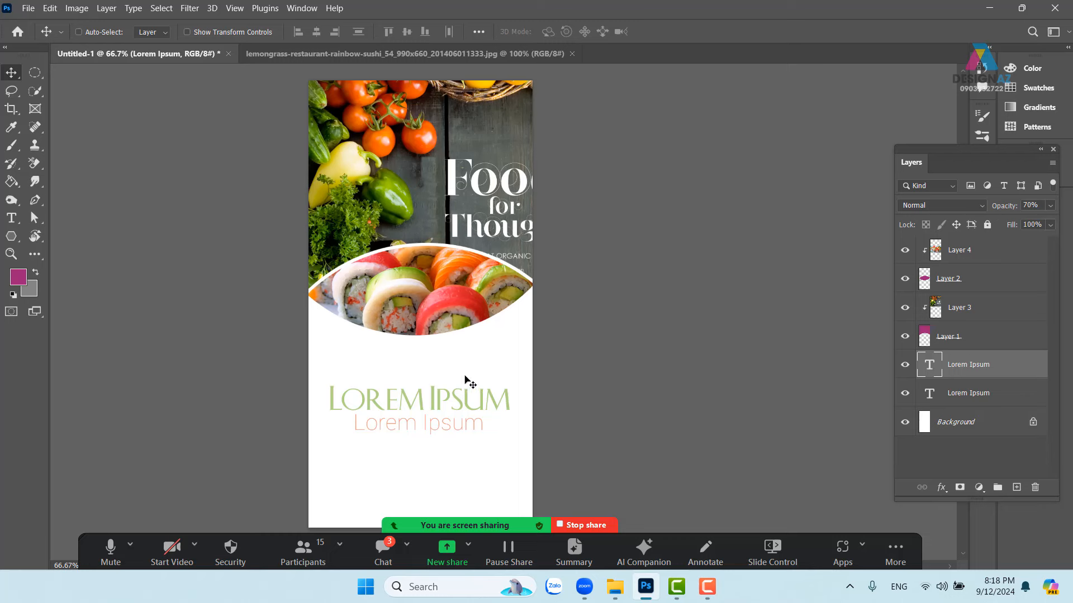
right_click(447, 306)
left_click(465, 310)
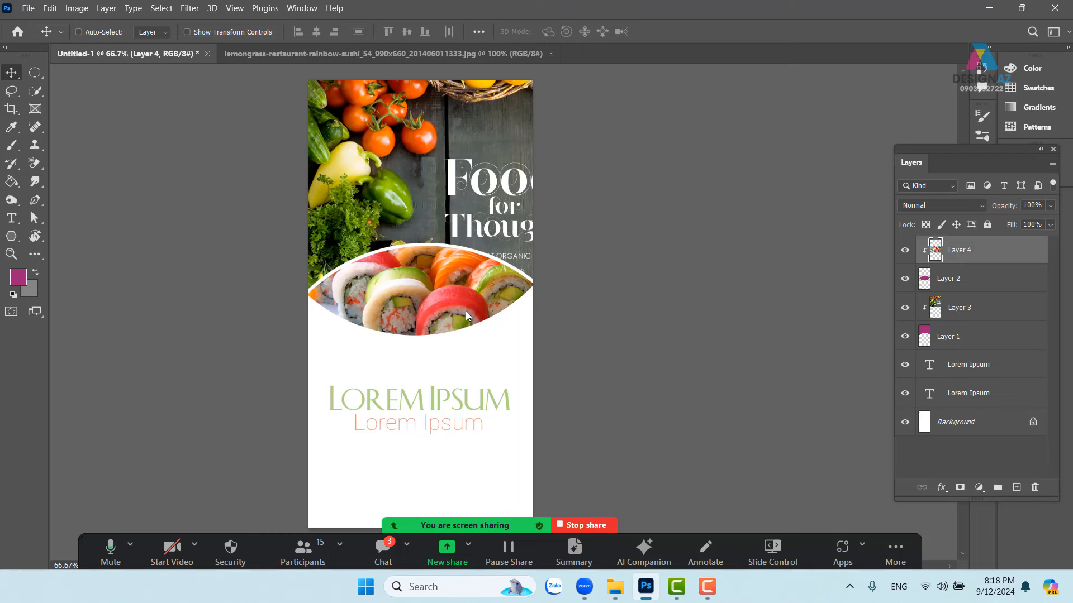
key("Delete")
right_click(456, 278)
left_click(475, 279)
key("Delete")
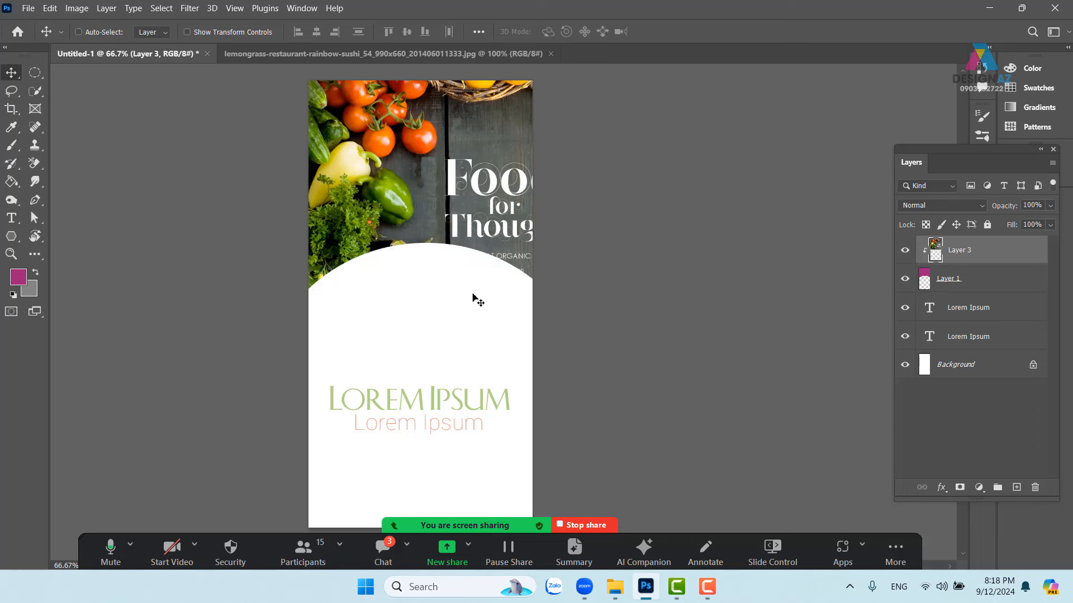
Delete the vegetable photo on Layer 3 and the magenta upper panel on Layer 1.
right_click(464, 222)
left_click(478, 229)
key("Delete")
right_click(463, 222)
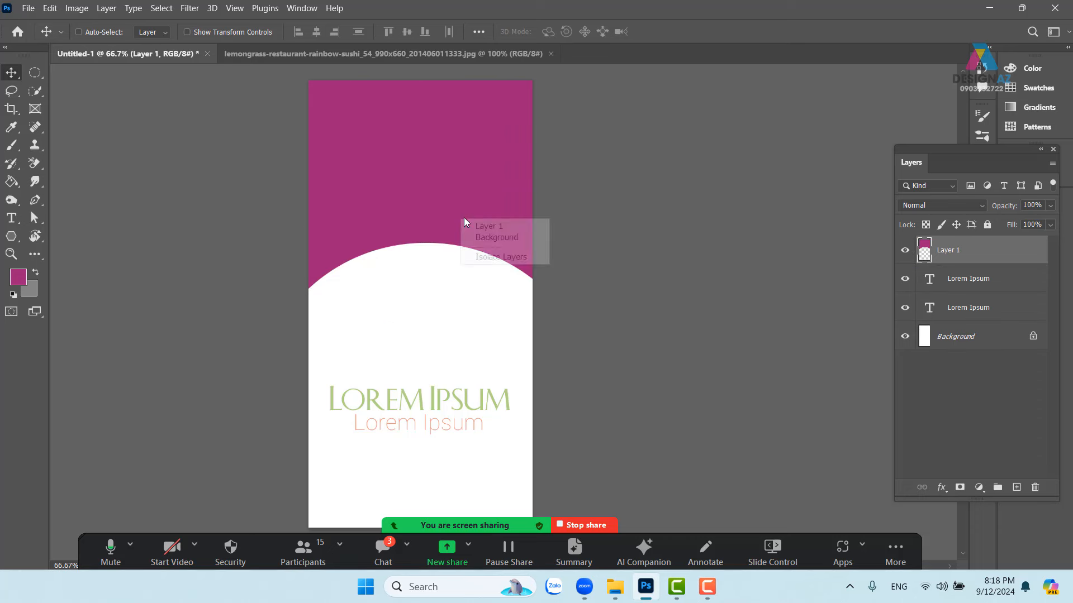
left_click(478, 227)
key("Delete")
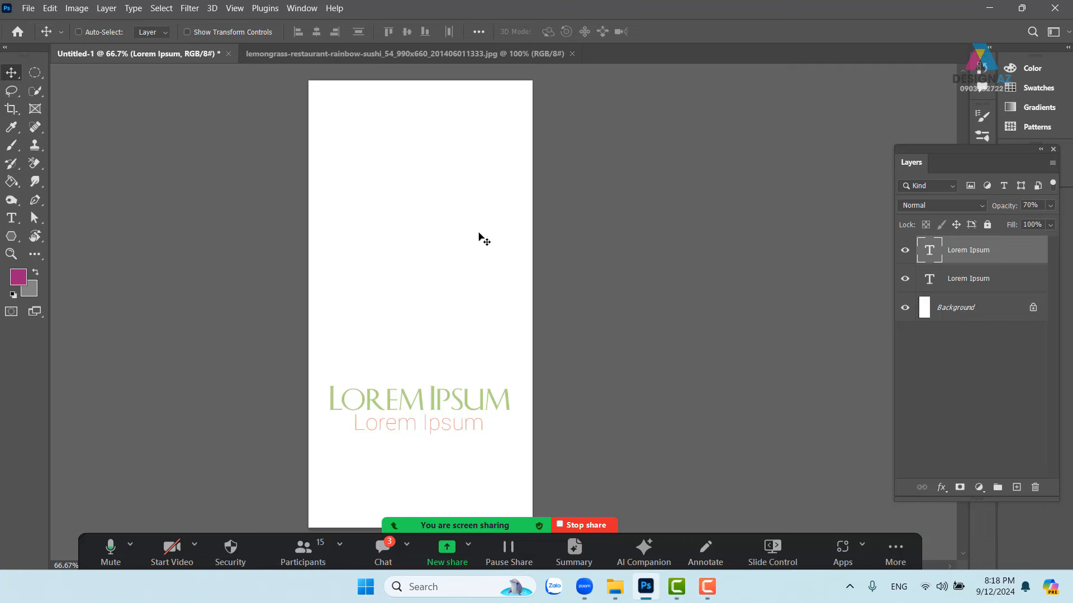
Open the image 1b101e8ecd6e6175bd53a17a65de524a from D:, folder ảnh mới tư liệu > chưa lọc > background thiết kế > Chất liệu đen trắng.
left_click(29, 9)
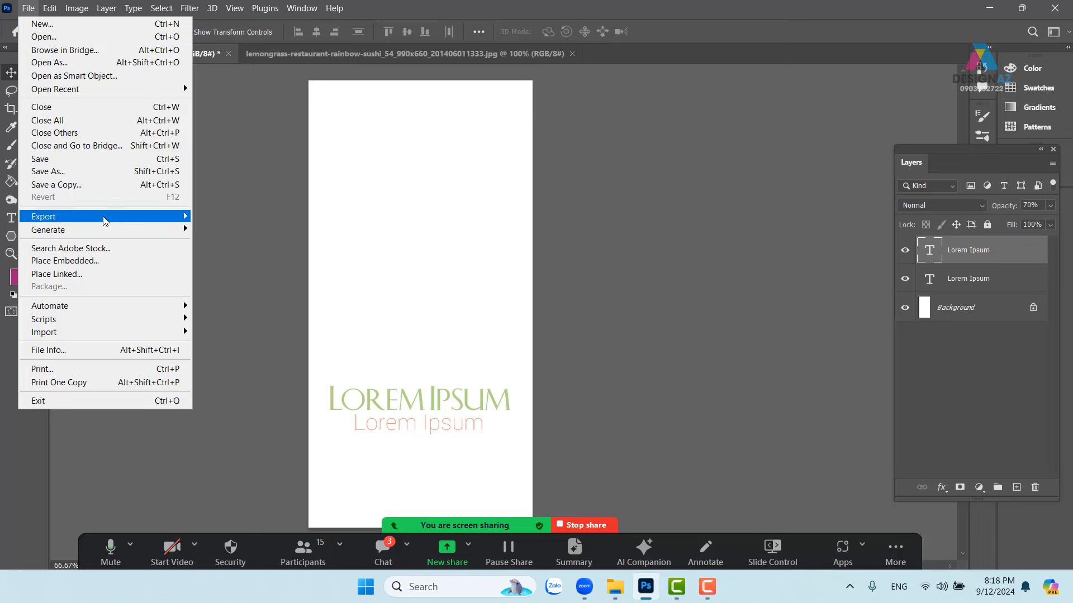
mouse_move(81, 314)
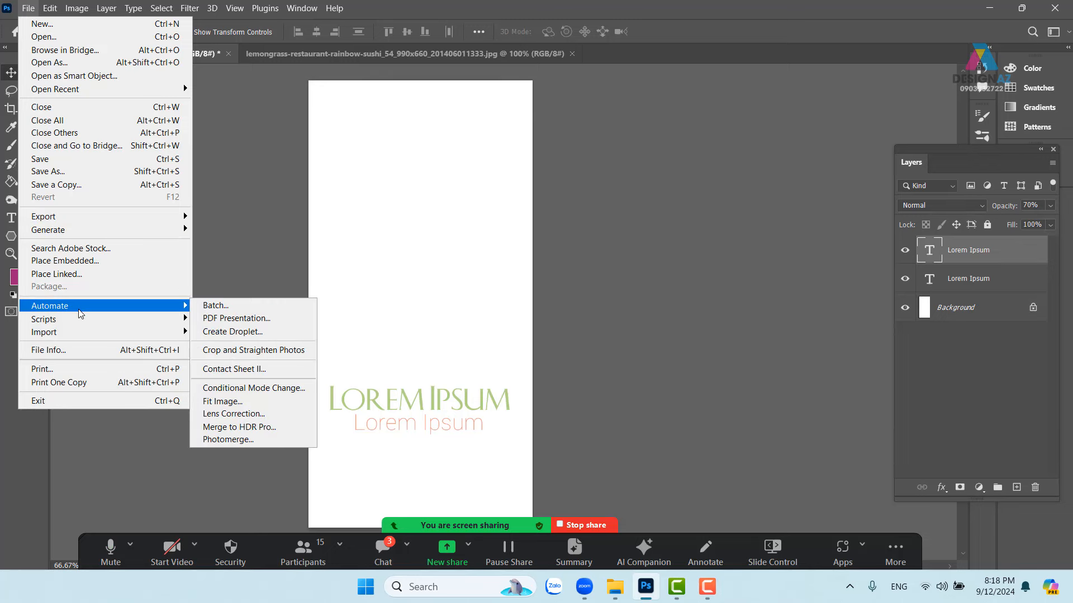
left_click(151, 38)
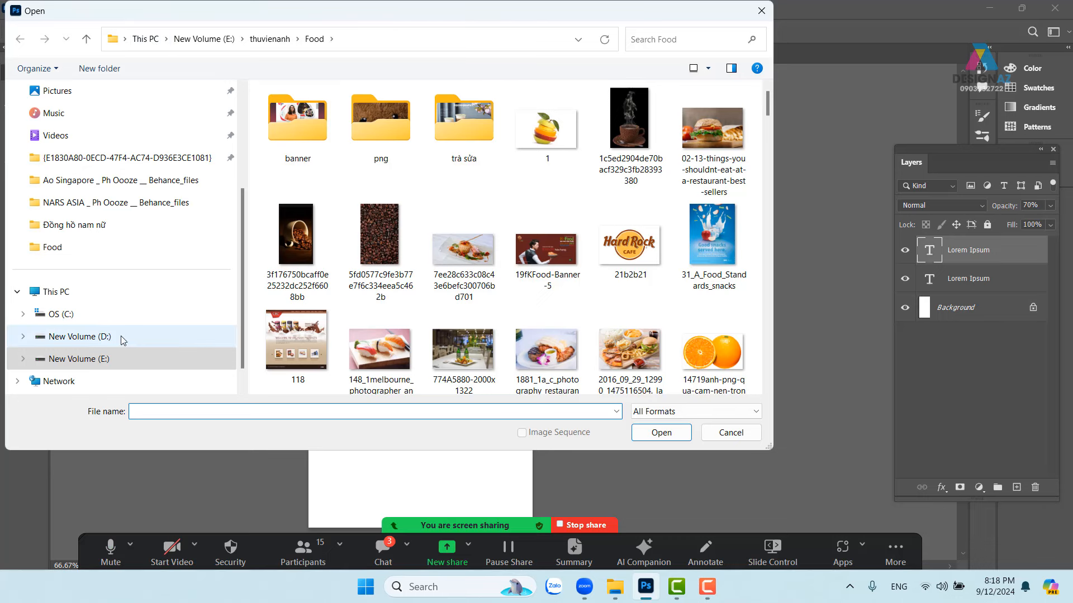
left_click(122, 339)
double_click(304, 132)
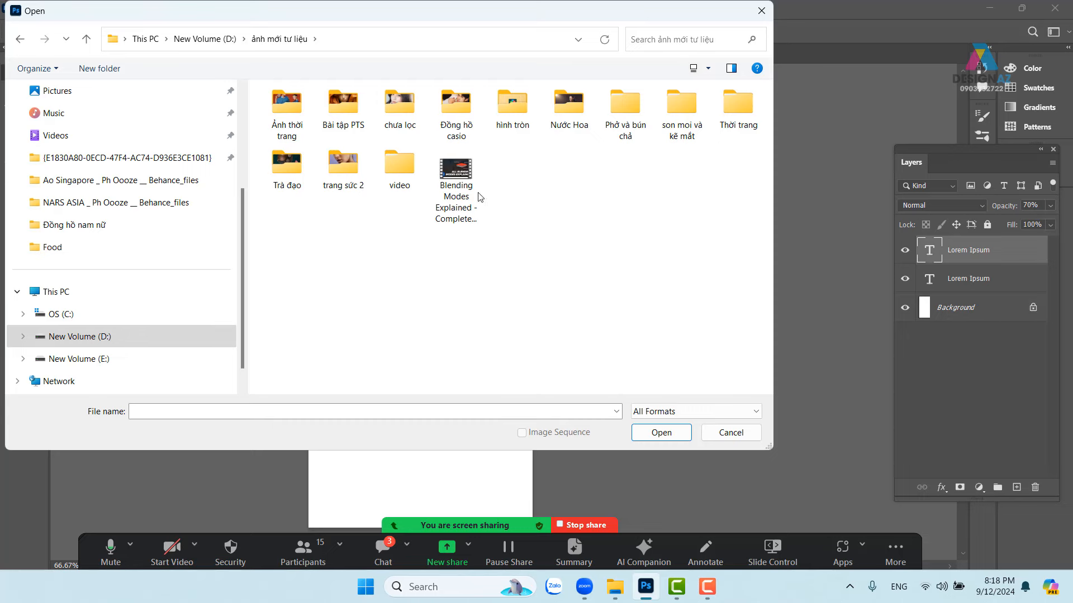
double_click(393, 109)
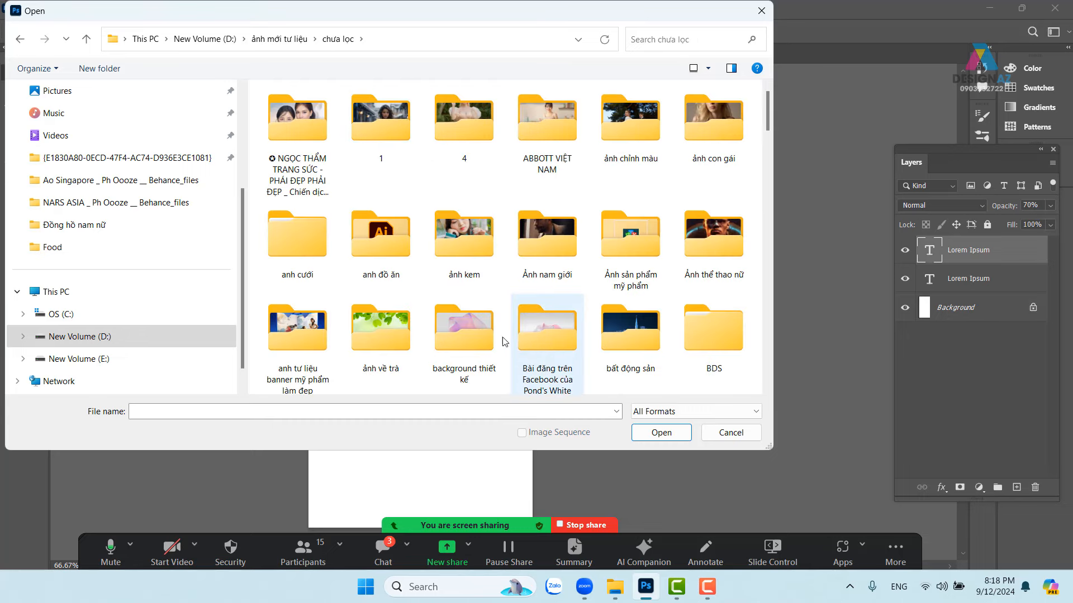
double_click(471, 317)
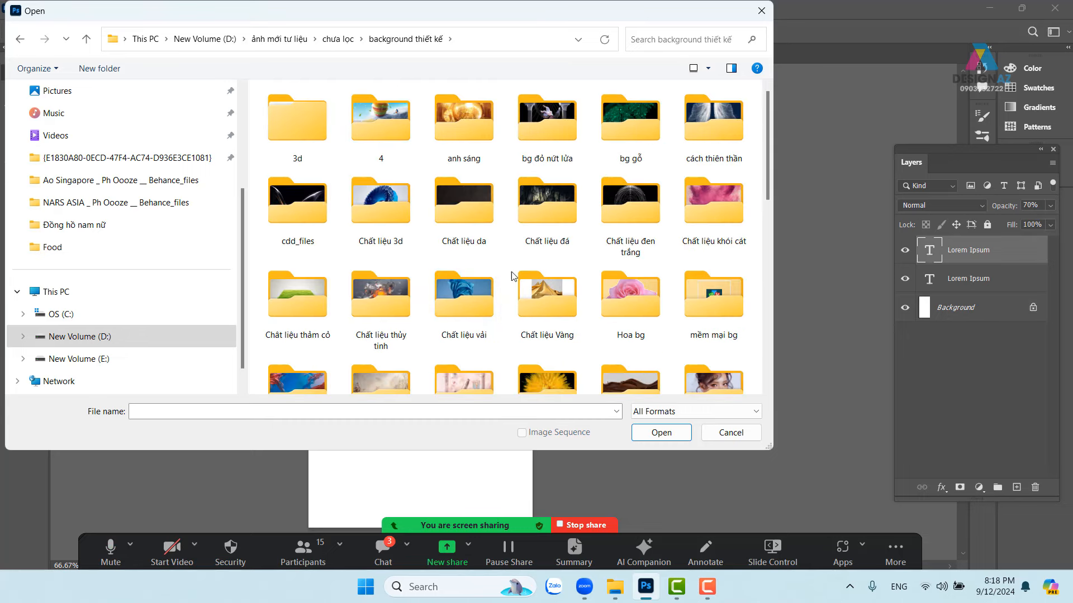
double_click(618, 215)
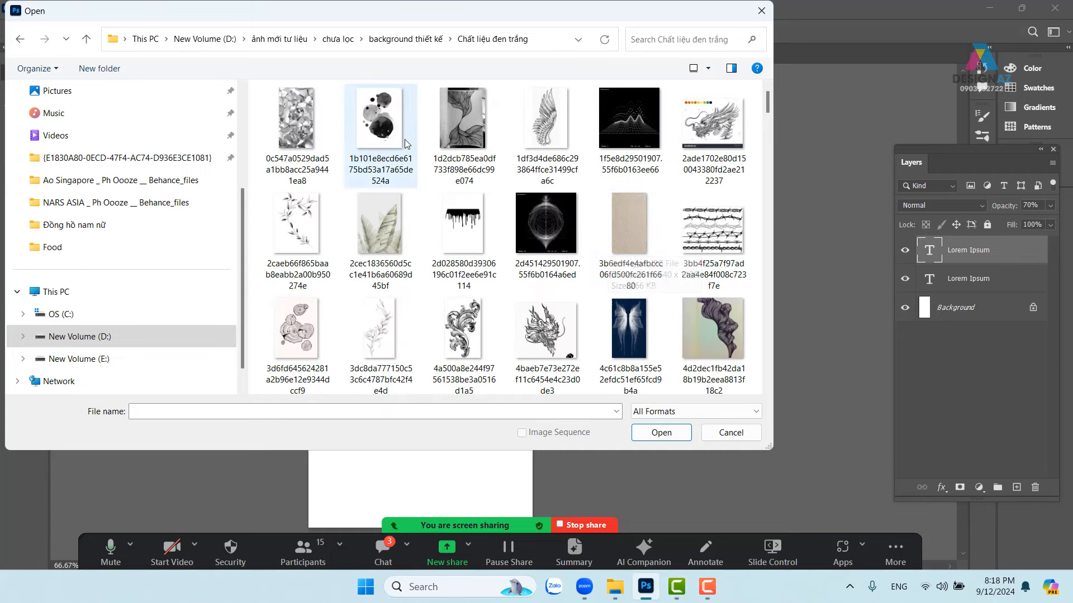
left_click(381, 131)
left_click(641, 436)
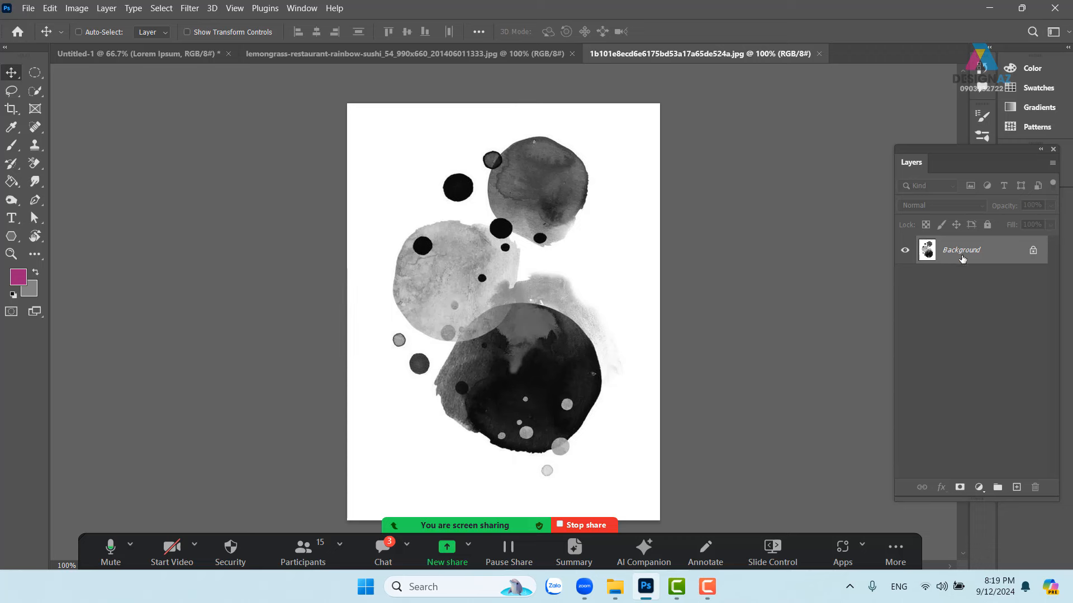
Add a layer mask to the ink-circles image and apply the inverted merged RGB image to it with Multiply blending at 100% opacity.
left_click(960, 489)
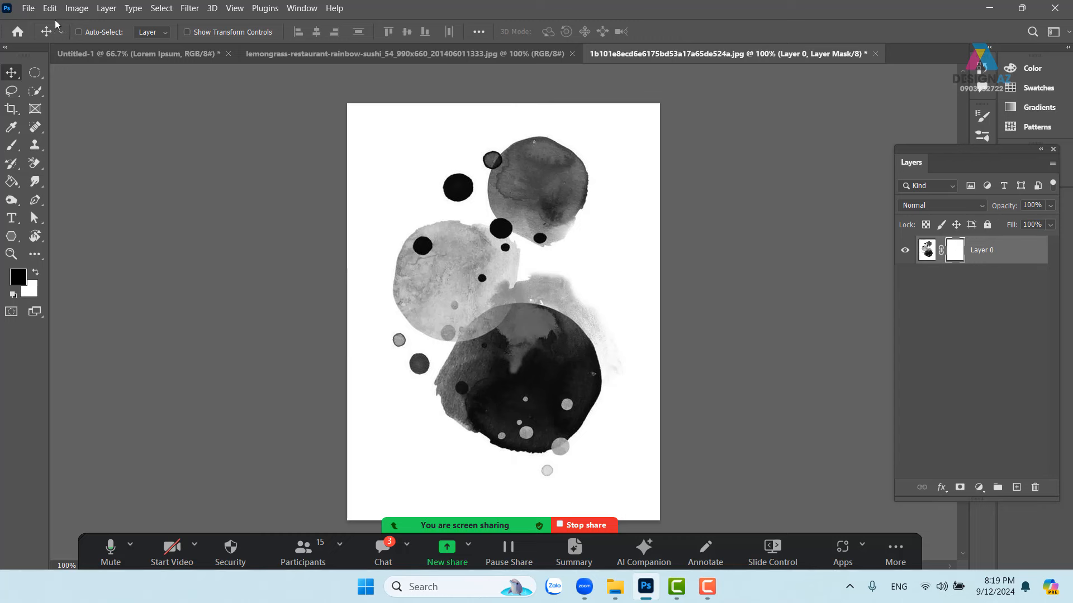
left_click(77, 7)
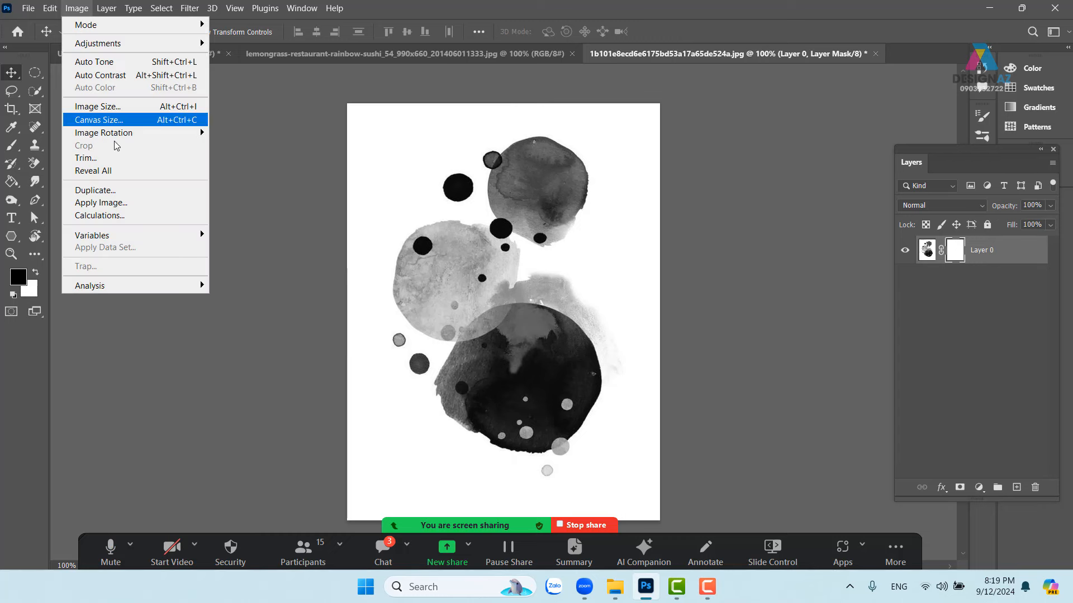
left_click(127, 202)
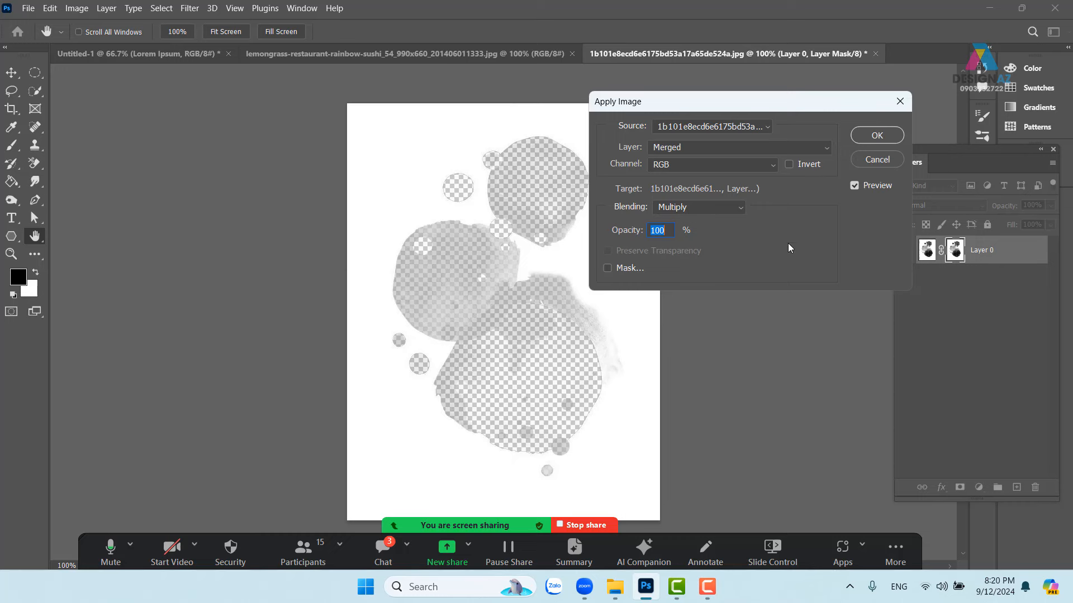
left_click(789, 165)
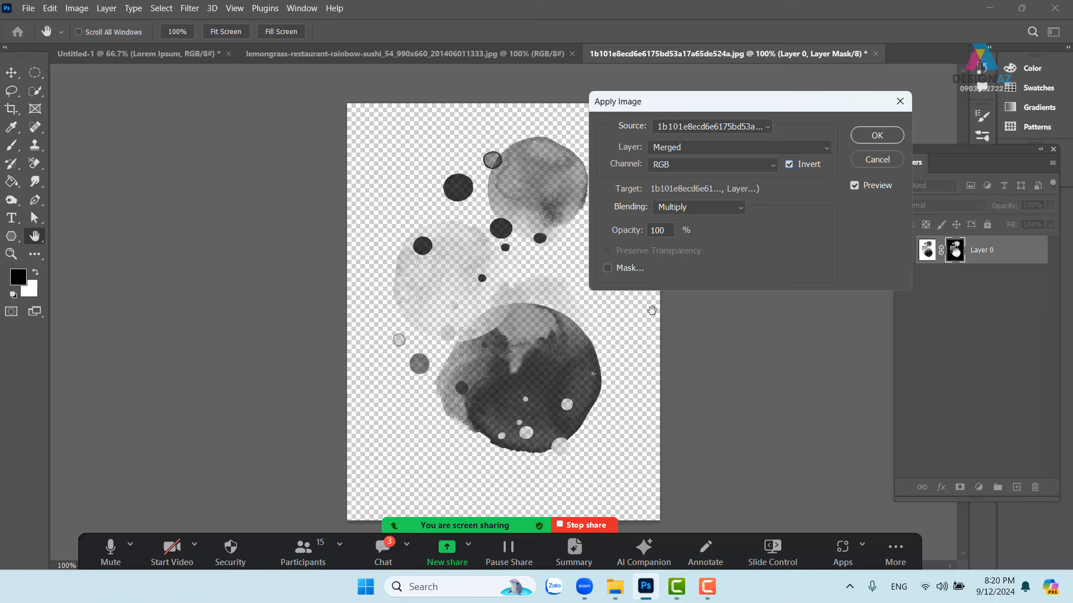
left_click(868, 138)
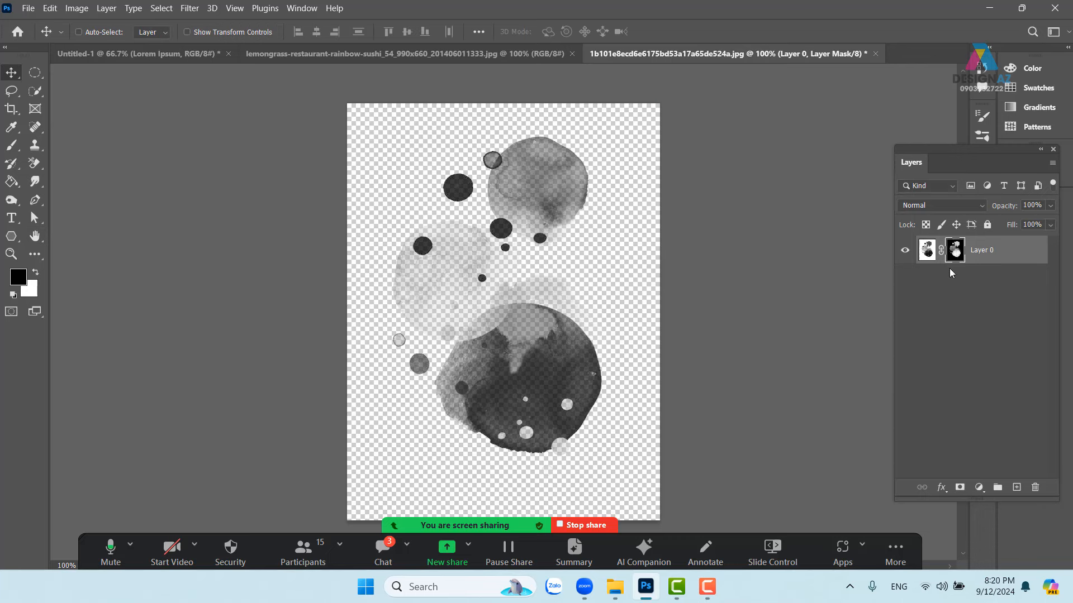
Copy the masked ink-circles layer into Untitled-1, then enlarge and reposition it above the Lorem Ipsum title.
left_click(927, 250)
left_click_drag(508, 322, 420, 249)
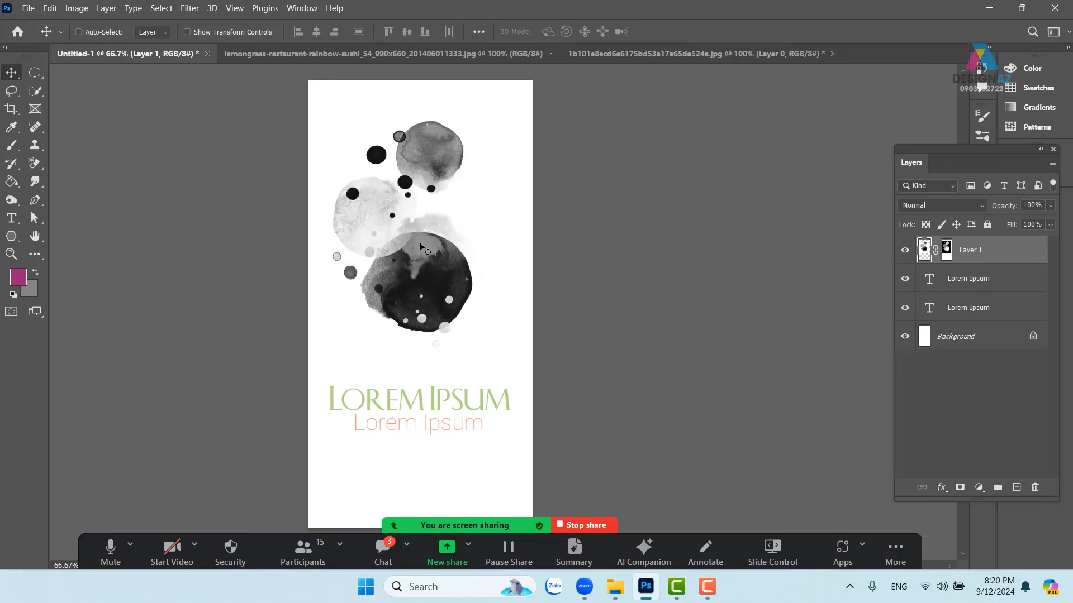
key("ctrl+t")
left_click_drag(513, 380, 555, 416)
left_click_drag(470, 355, 453, 322)
left_click_drag(532, 399, 545, 415)
left_click_drag(450, 310, 455, 302)
key("Return")
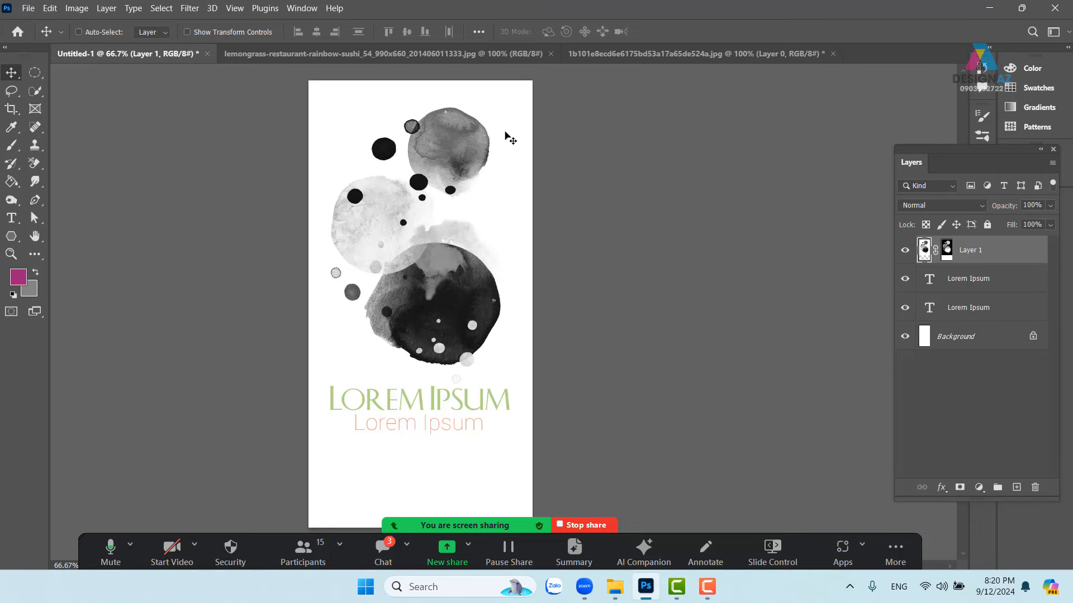
Browse for a photo to open in E:, folder thuvienanh > Food.
key("ctrl+o")
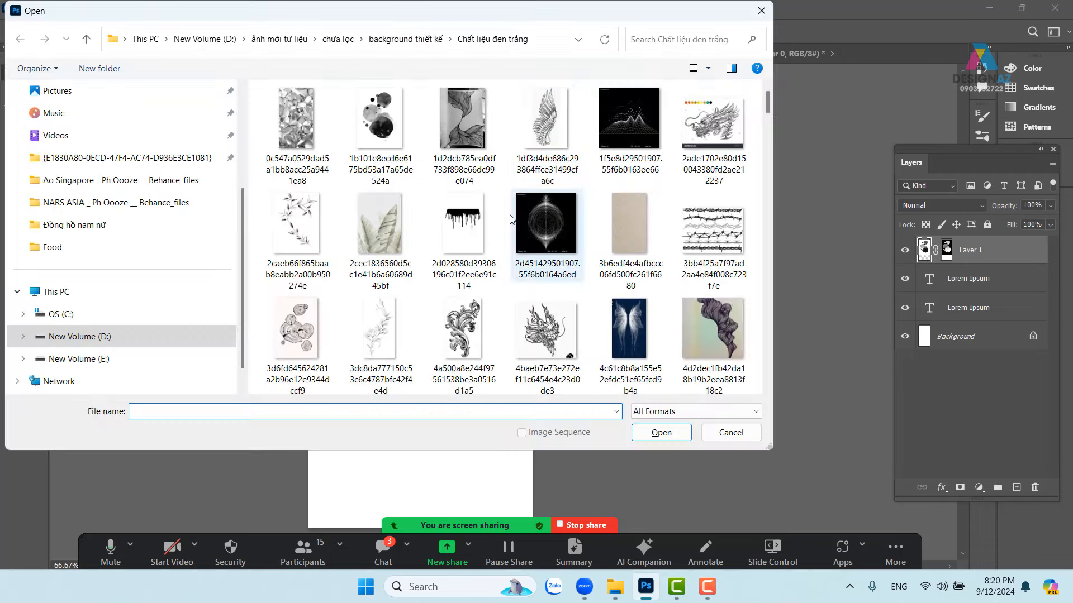
left_click(102, 366)
scroll(491, 328, "down", 5)
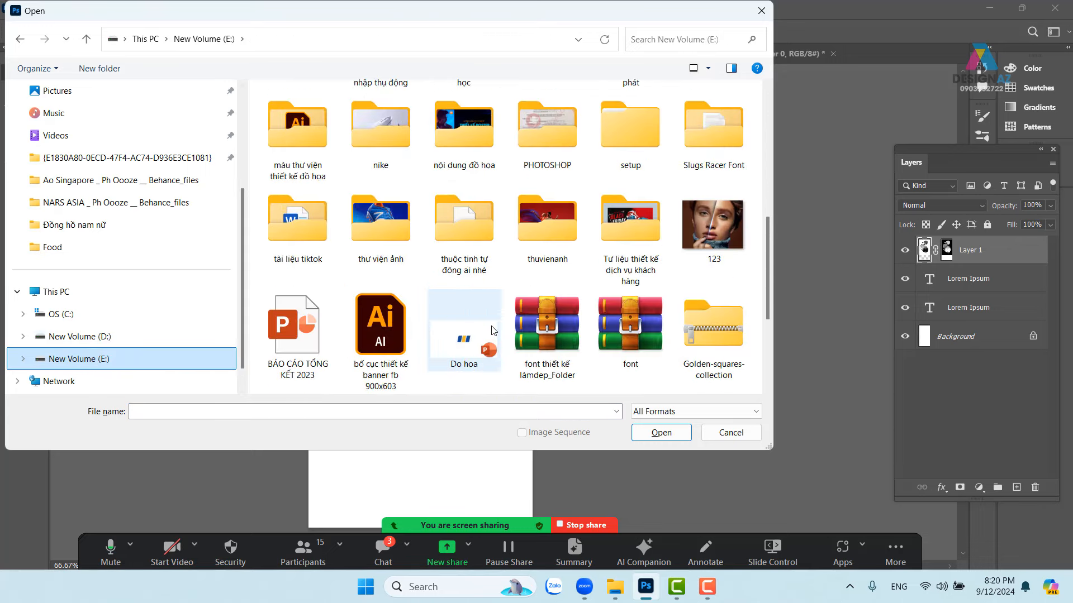
double_click(521, 222)
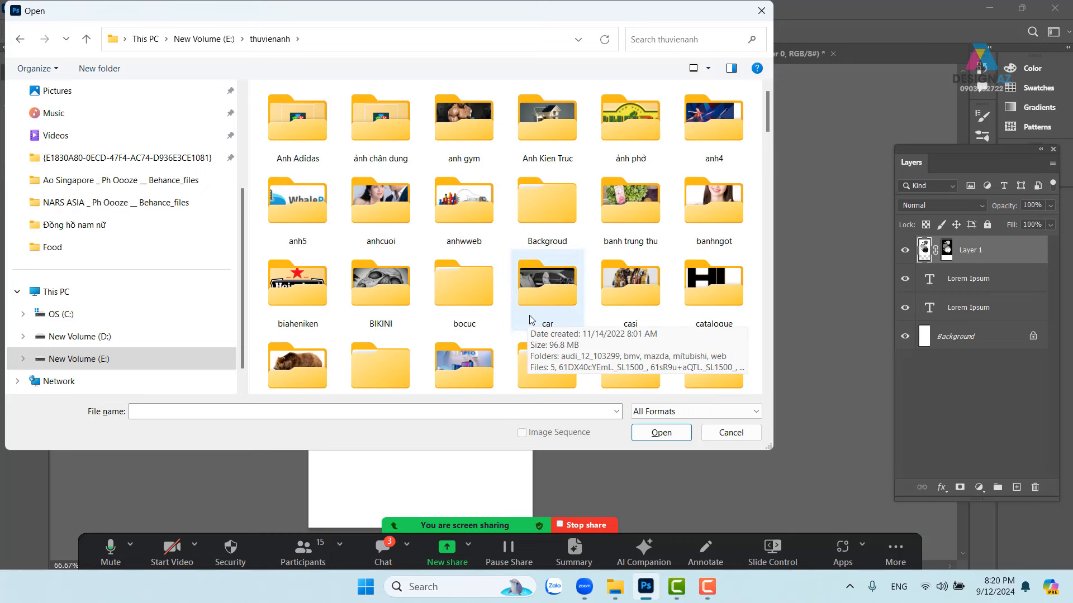
left_click(478, 210)
key("f")
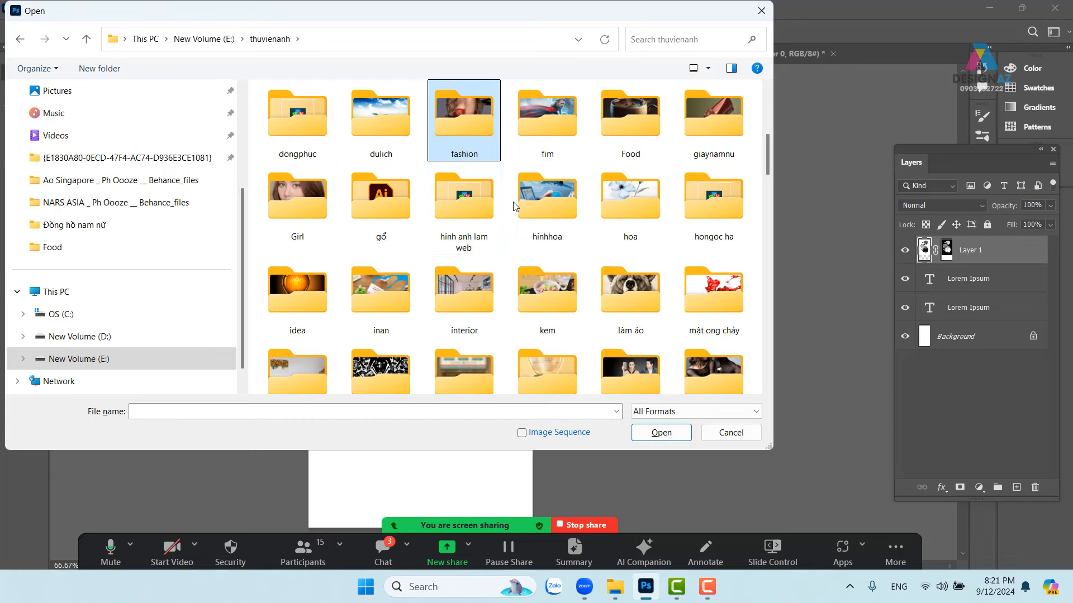
left_click(617, 143)
double_click(618, 143)
Find and open the salmon and vegetables photo C2pjtmUhJK5zyUhhBeKfnm from the Food folder.
scroll(662, 240, "down", 2)
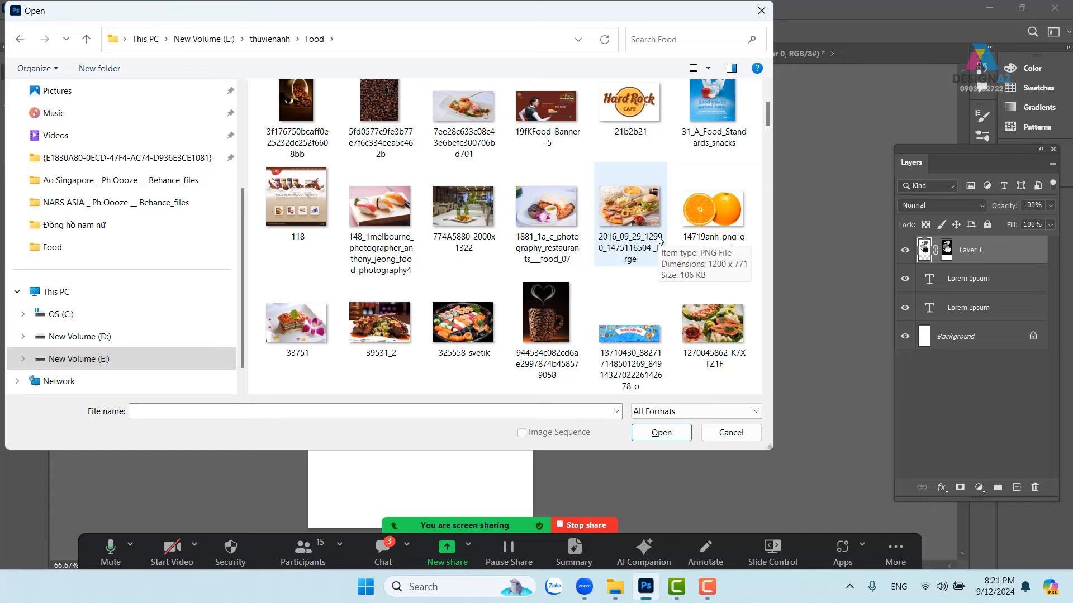
scroll(539, 234, "down", 2)
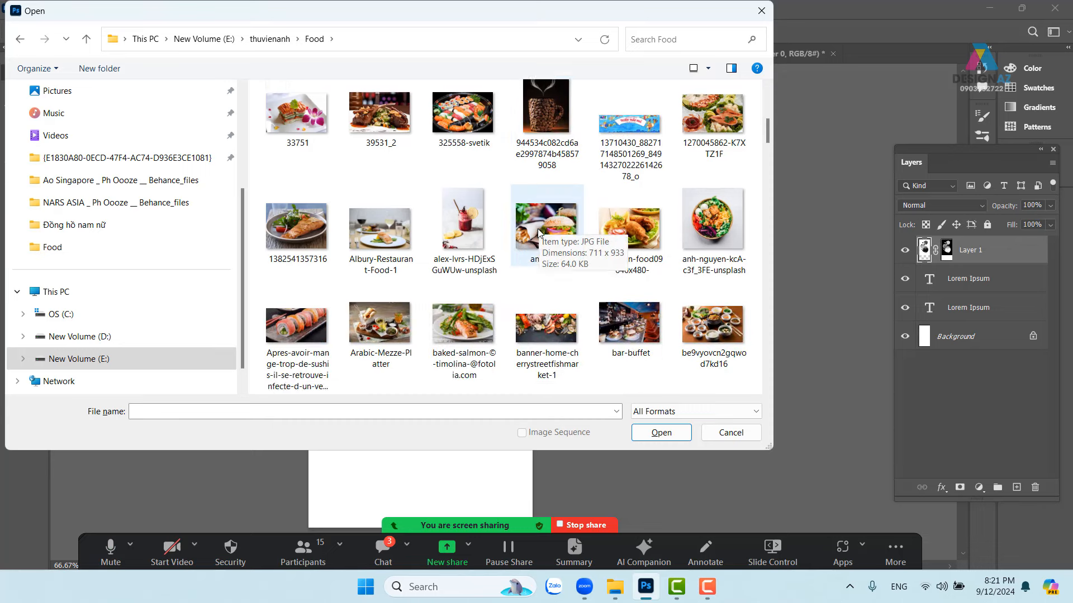
scroll(544, 238, "up", 2)
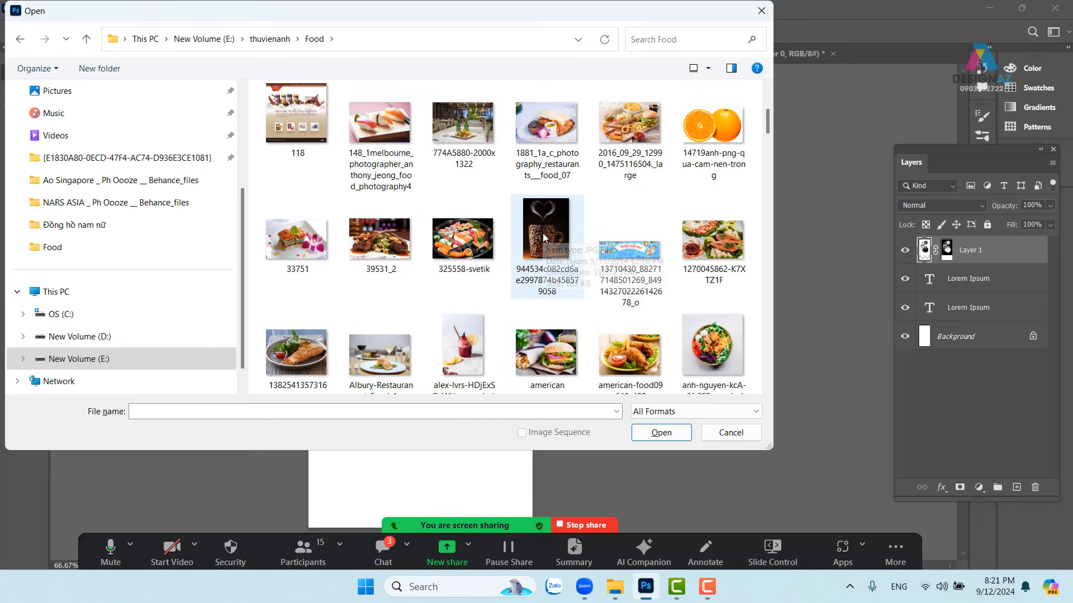
scroll(542, 233, "up", 3)
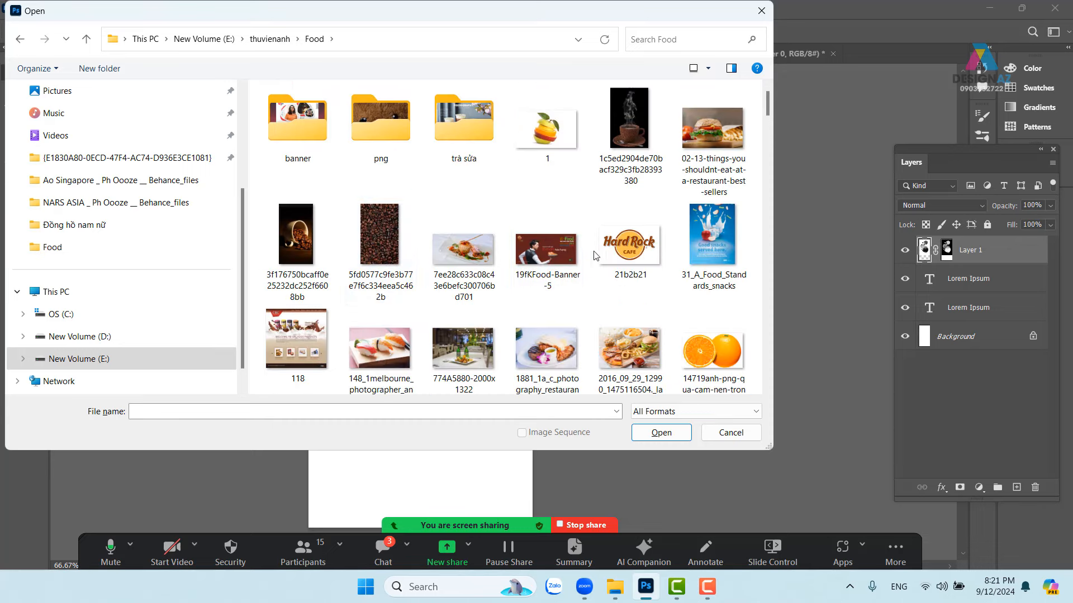
scroll(601, 260, "down", 1)
scroll(602, 261, "down", 10)
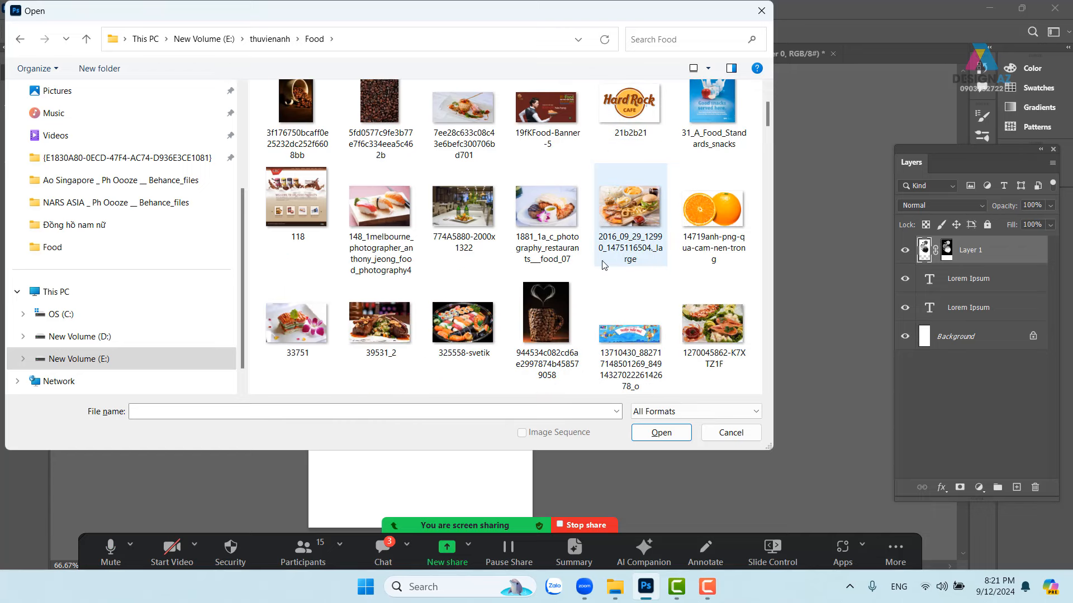
scroll(604, 262, "down", 3)
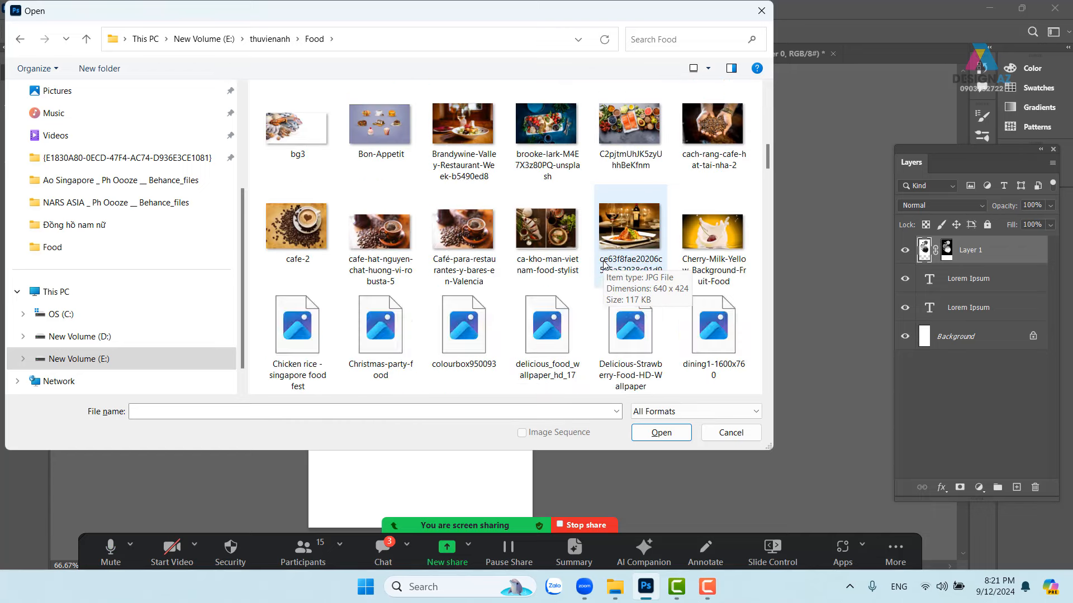
scroll(605, 265, "up", 5)
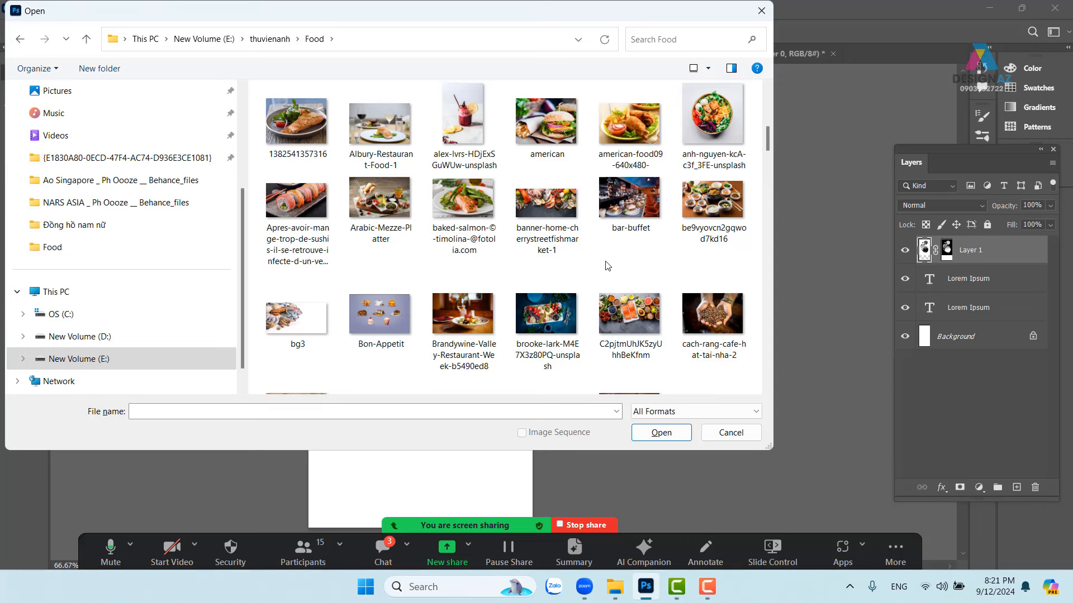
left_click(635, 311)
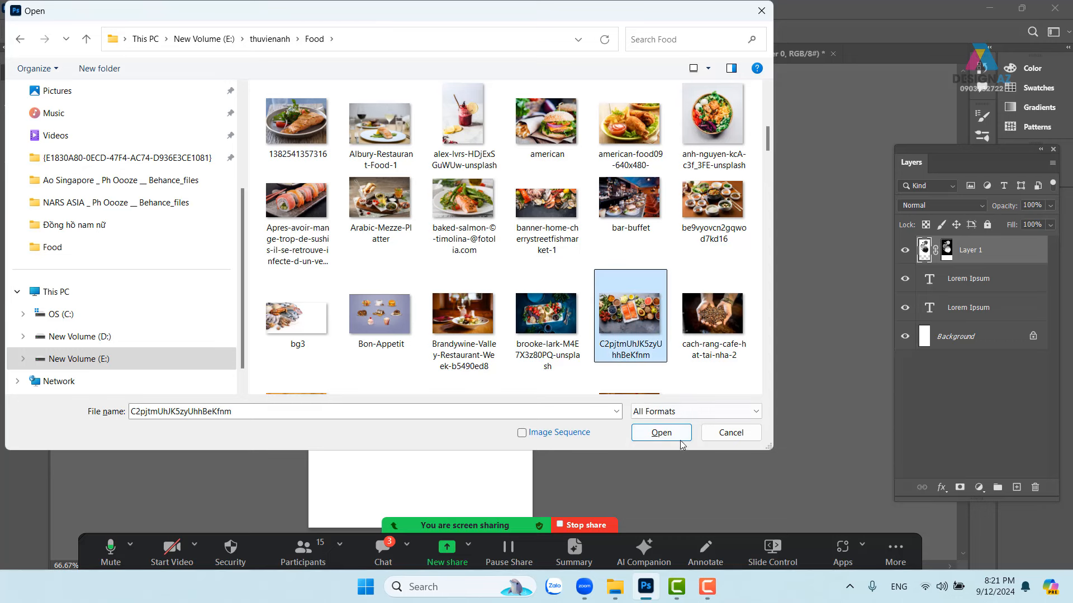
left_click(681, 440)
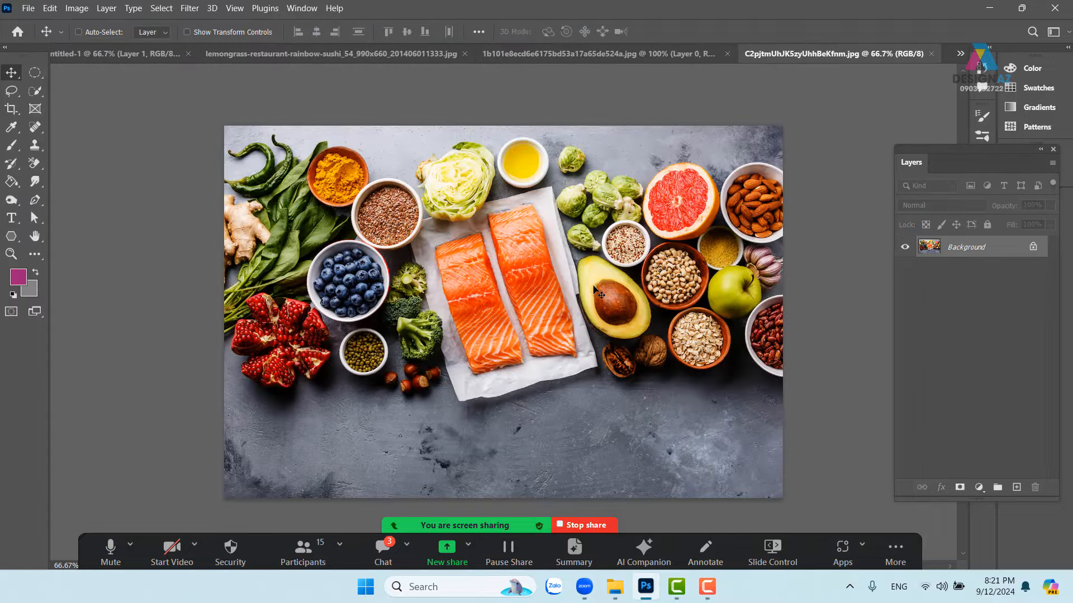
Copy the whole salmon photo, and close the ink-circles image without saving and the rainbow sushi image.
key("ctrl+a")
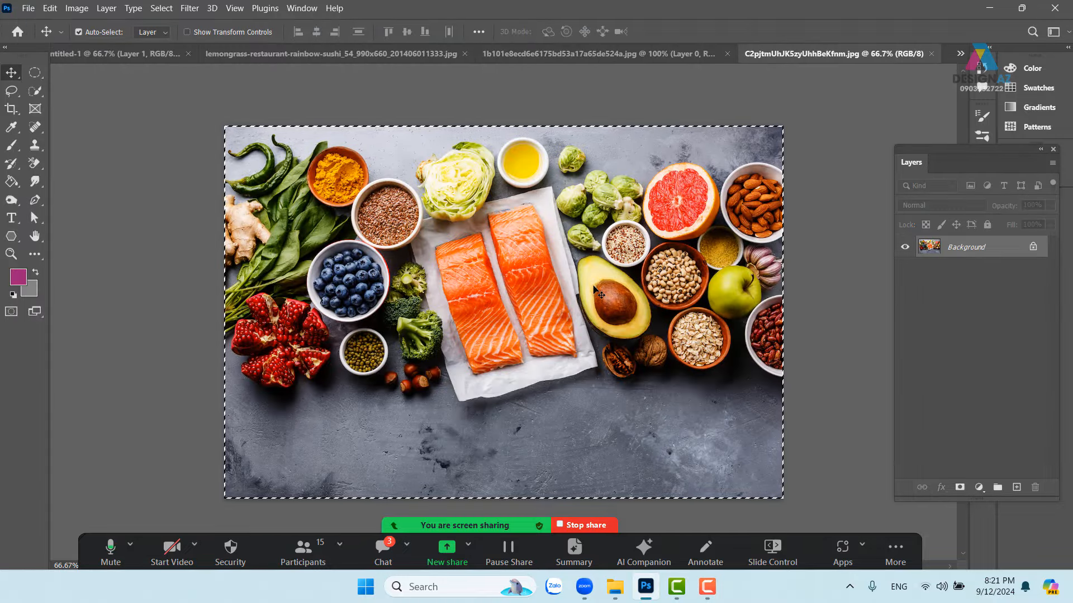
left_click(642, 55)
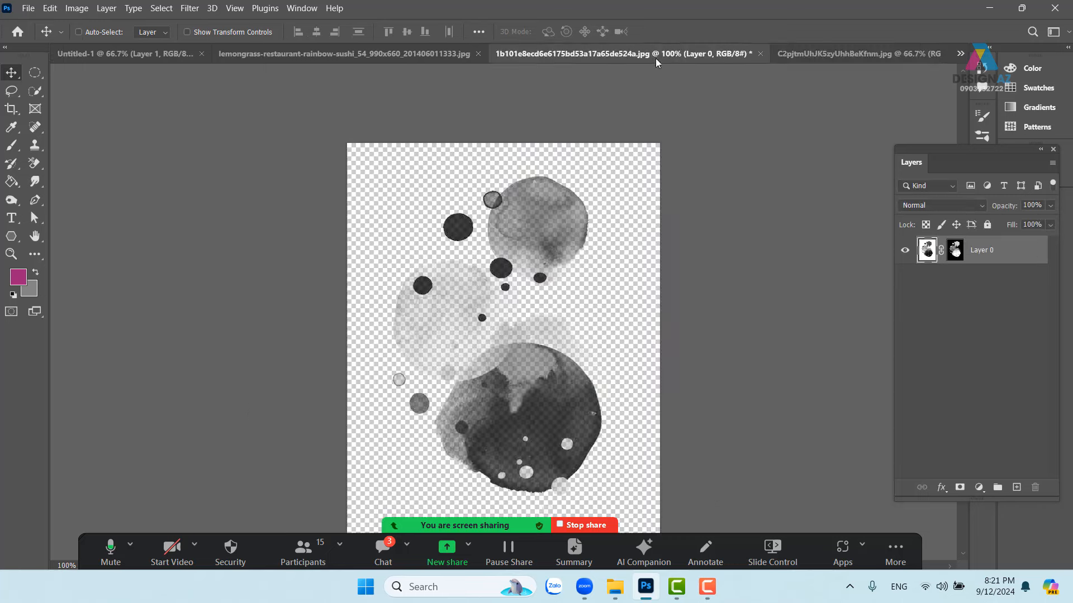
left_click(759, 54)
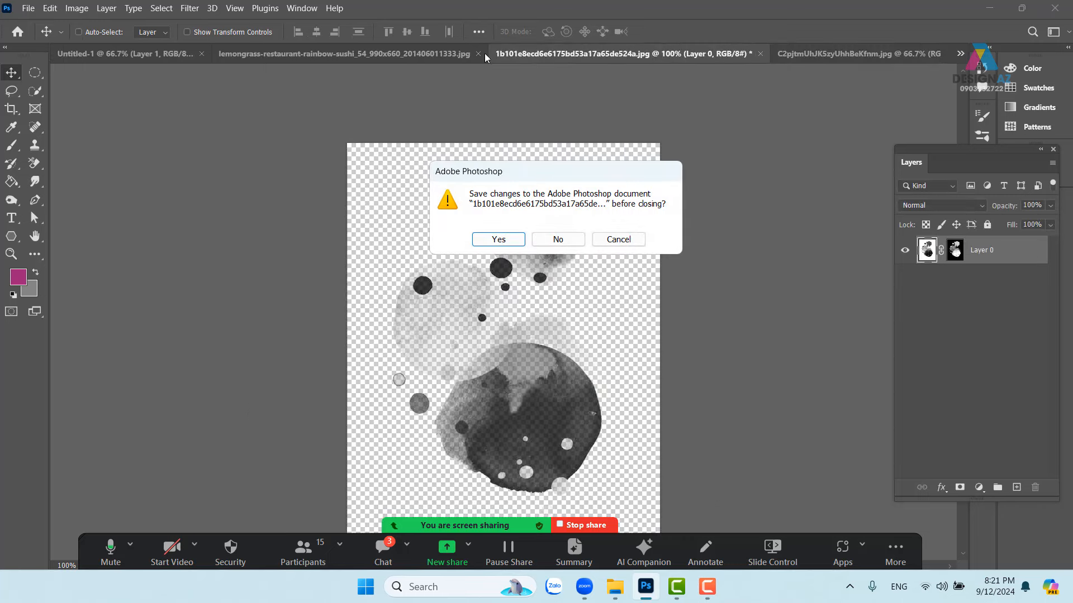
left_click(570, 240)
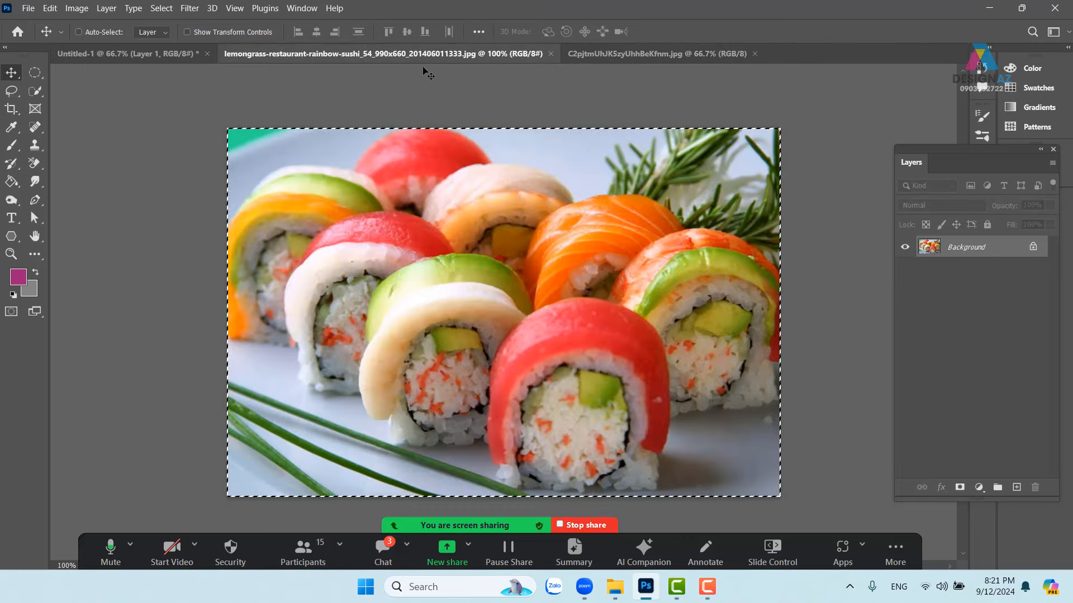
left_click(551, 53)
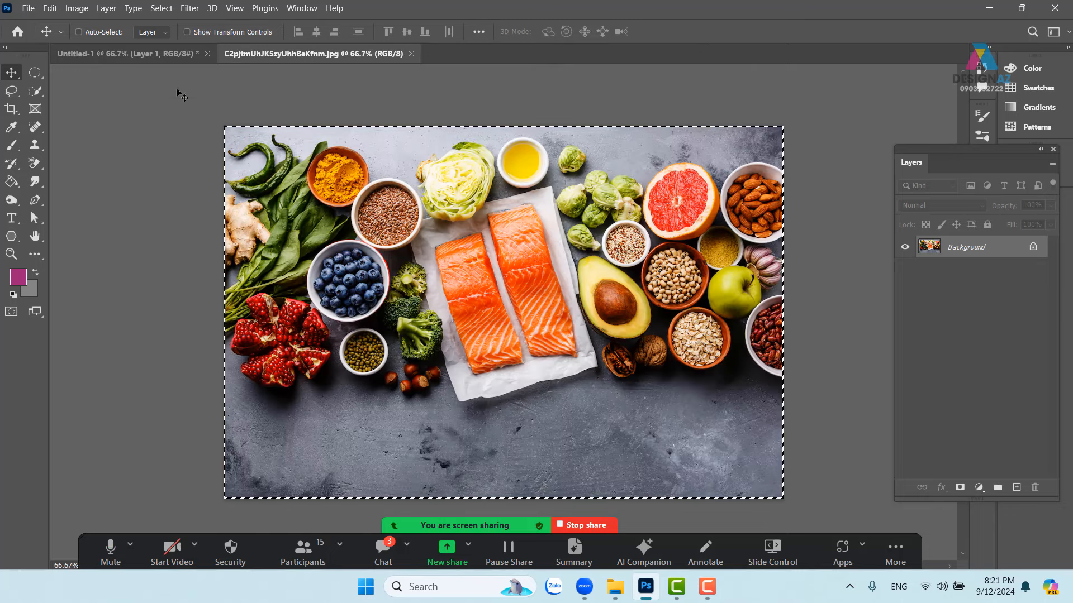
Paste the photo into Untitled-1, shift it so the salmon covers the ink circles, and clip it to Layer 1.
left_click(128, 51)
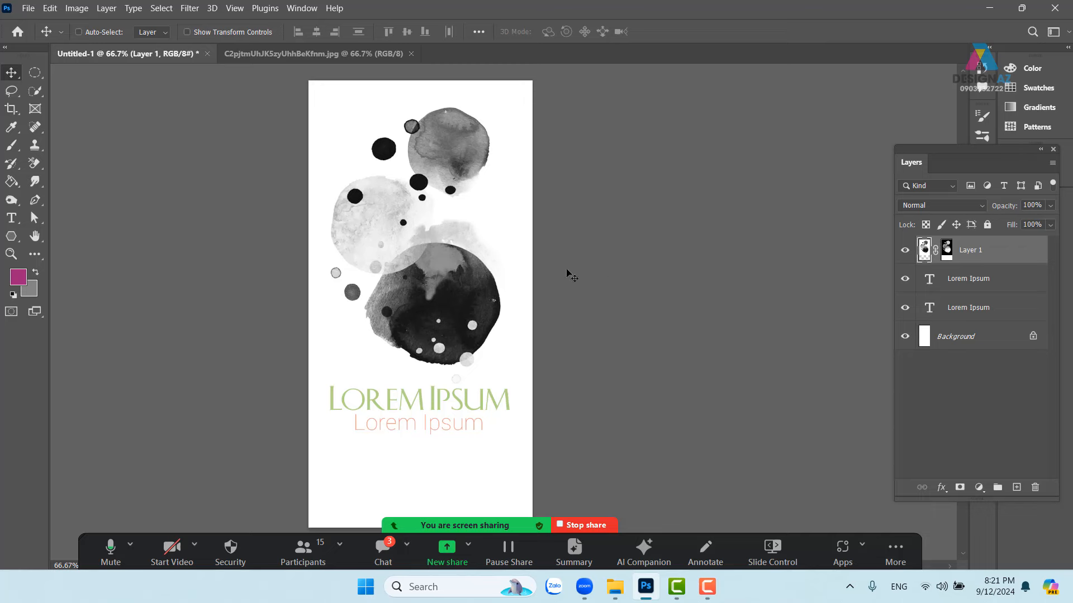
key("ctrl+v")
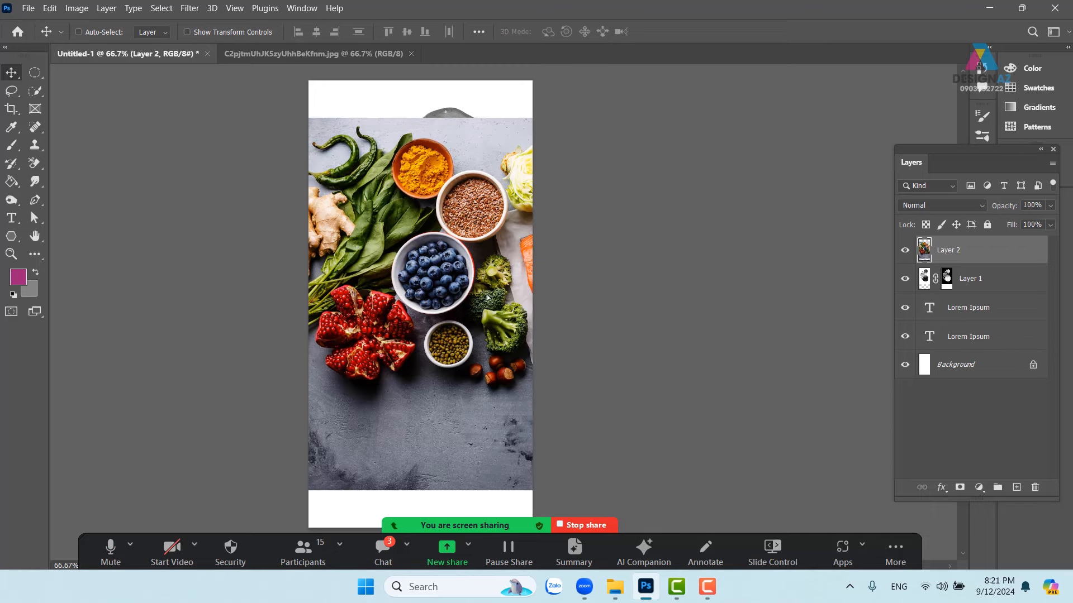
left_click_drag(487, 297, 286, 266)
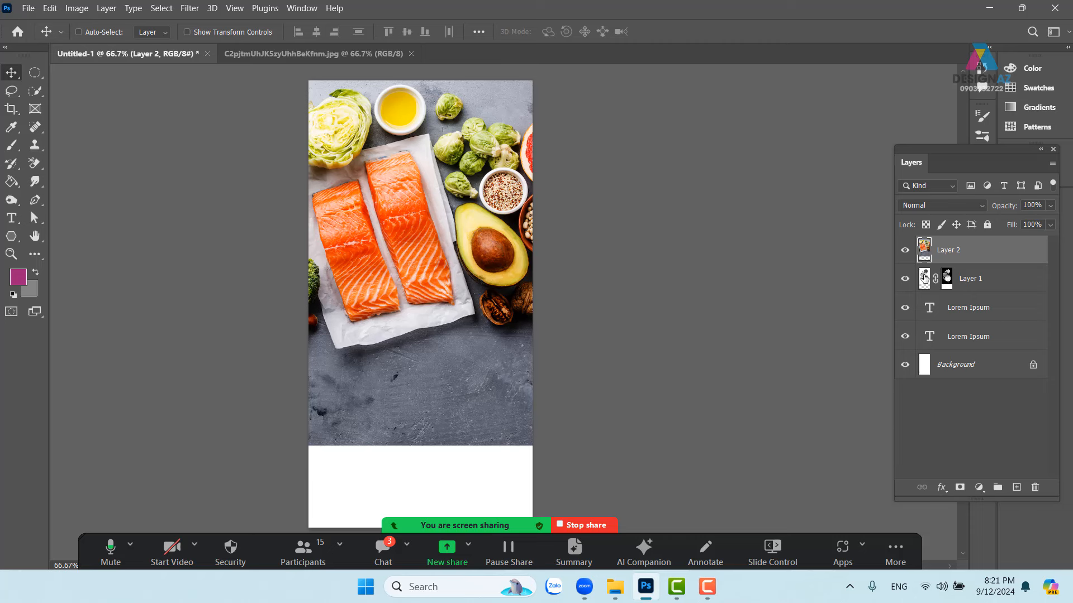
key("ctrl+alt+g")
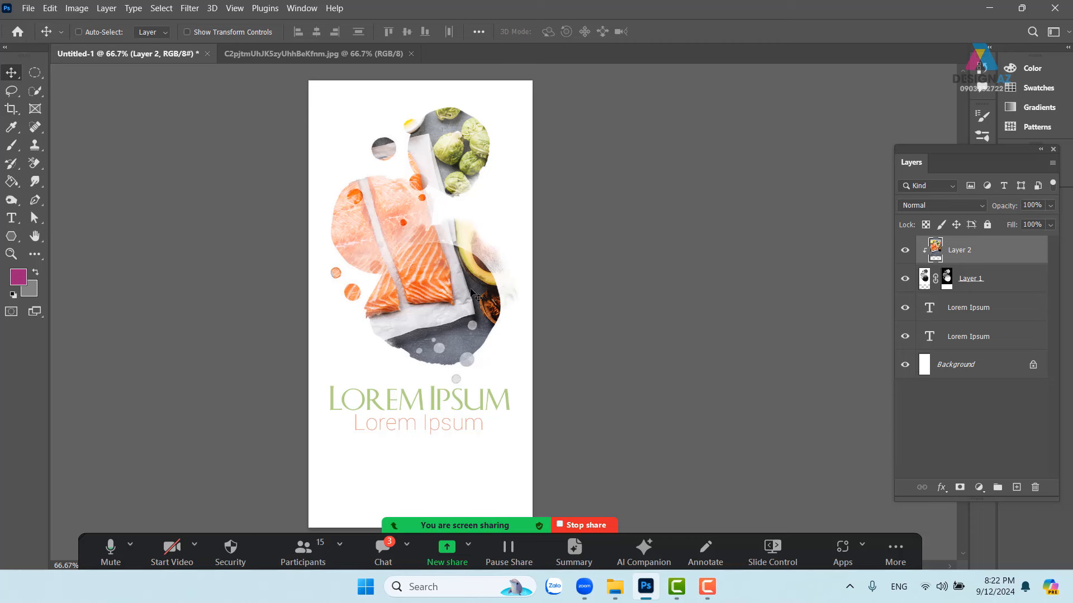
Delete the clipped photo on Layer 2 and the ink circles on Layer 1, and close the salmon photo document.
key("Delete")
key("Delete")
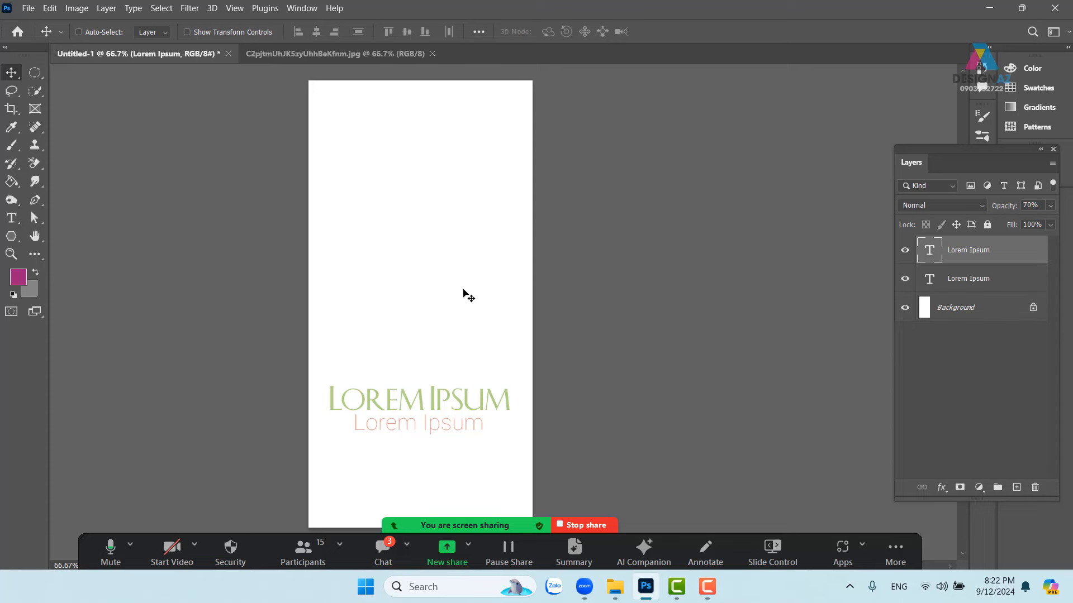
left_click(350, 53)
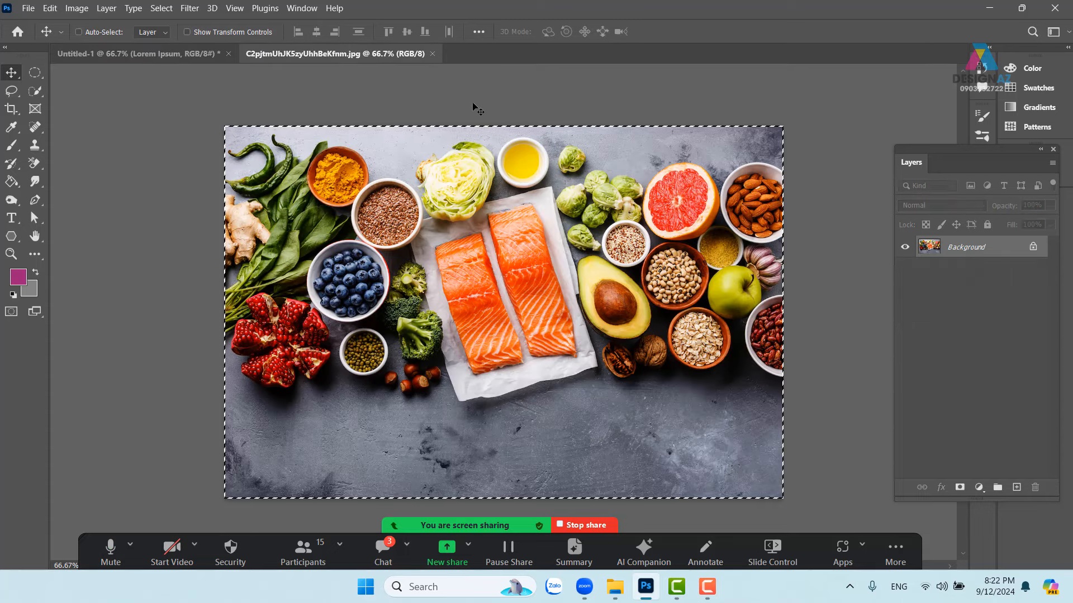
left_click(433, 54)
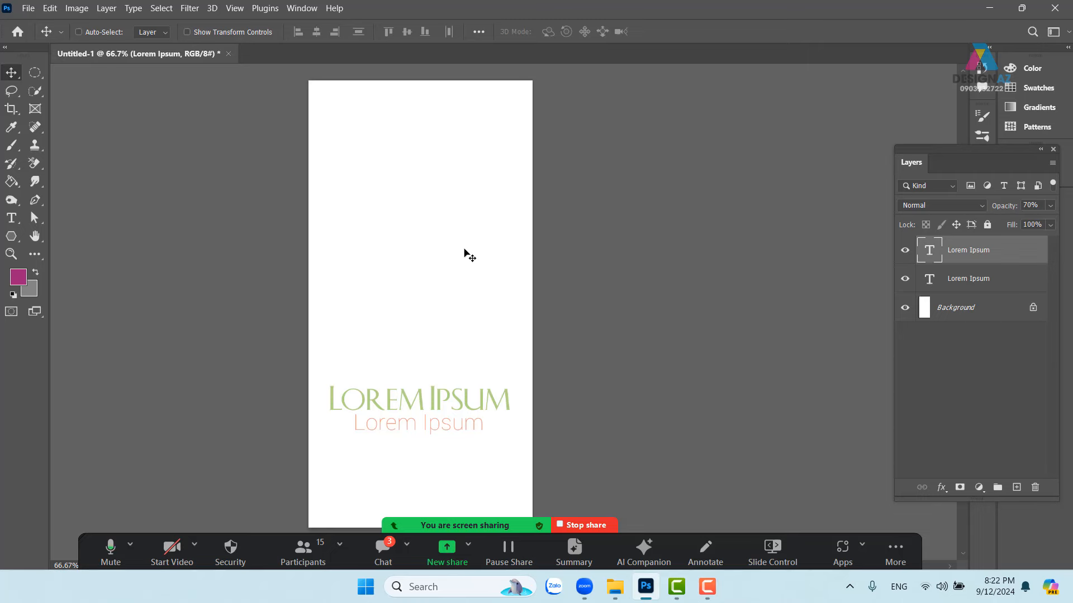
Browse the files to open to the folder Chất liệu đen trắng on drive D:, under ảnh mới tư liệu, chưa lọc, background thiết kế.
key("ctrl+o")
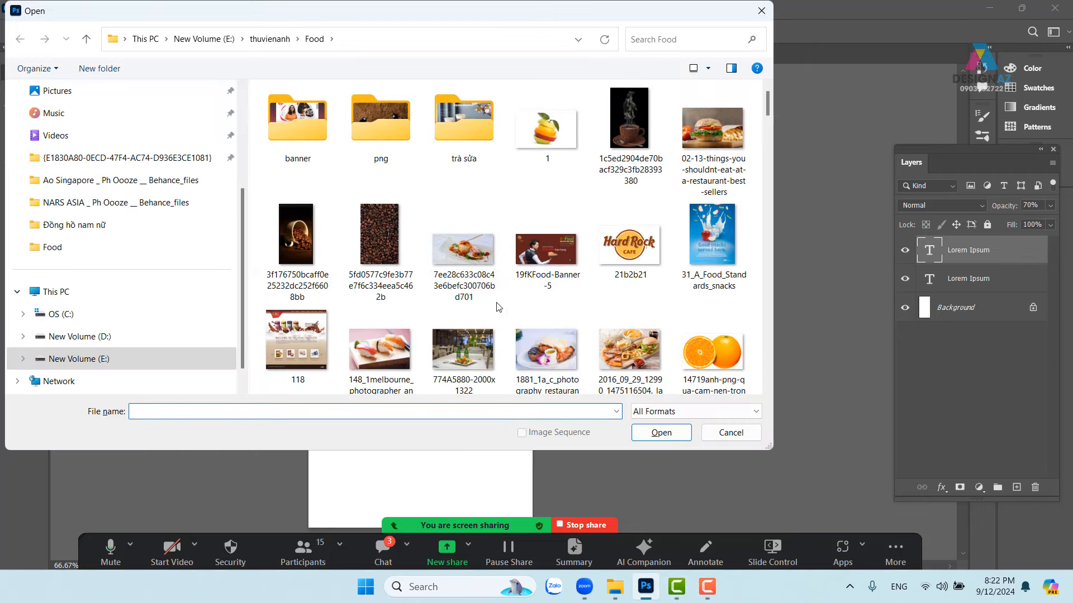
left_click(122, 341)
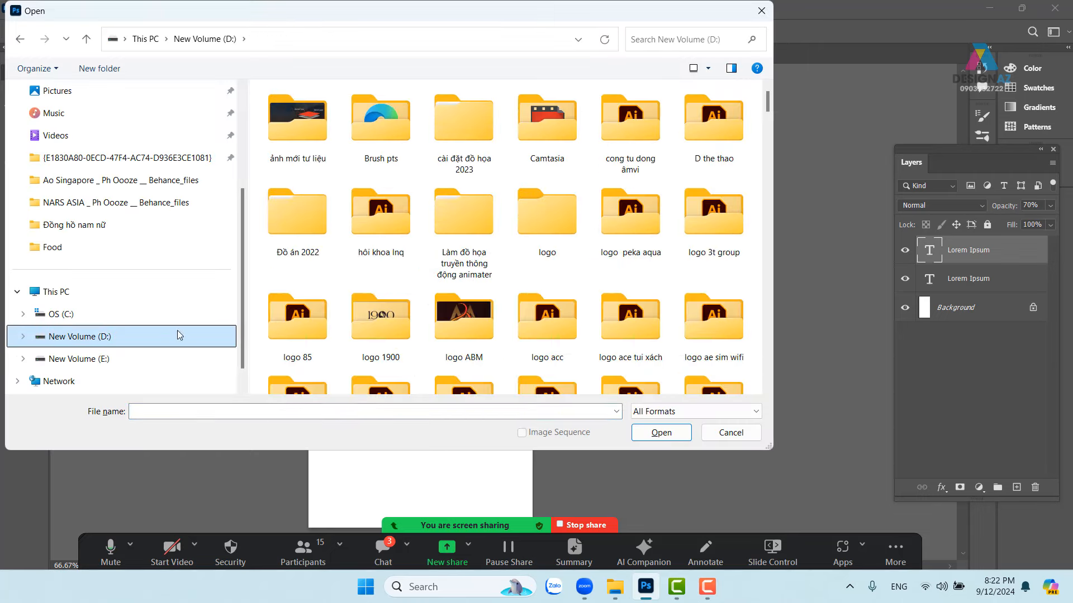
double_click(293, 136)
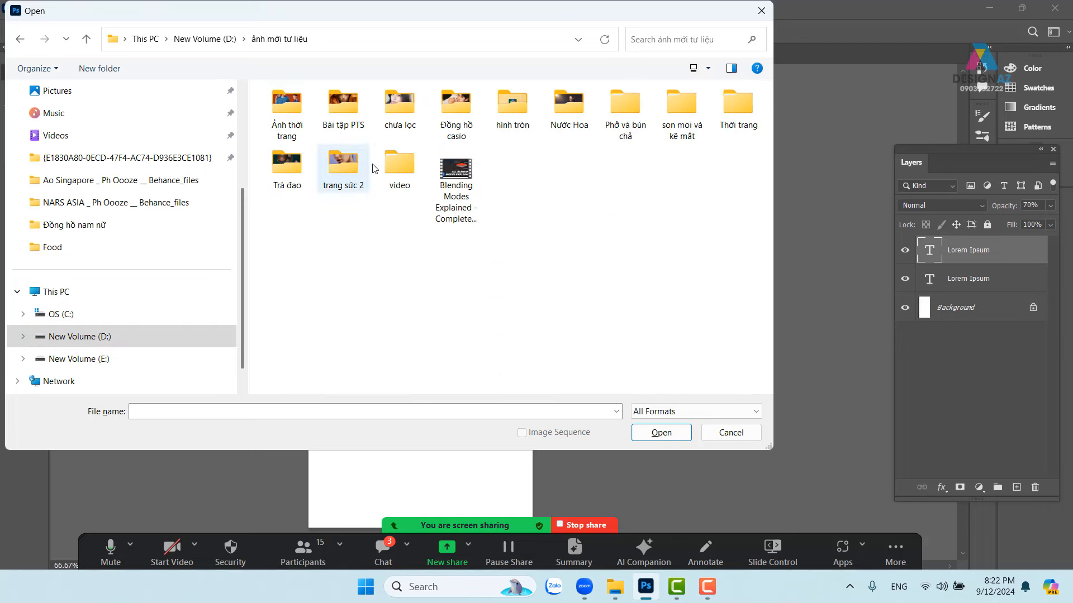
double_click(419, 124)
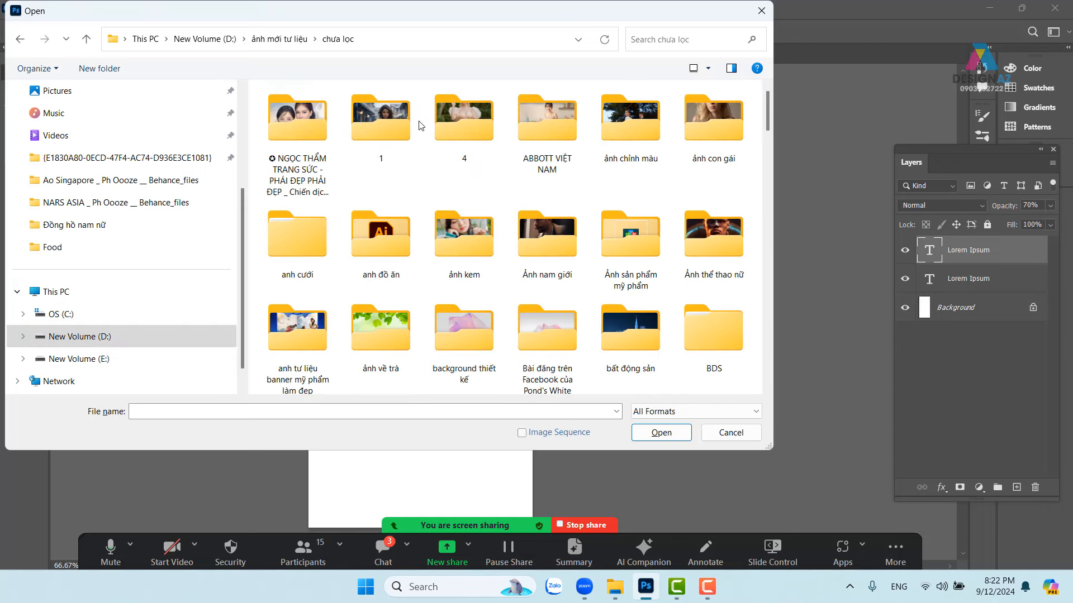
left_click(483, 314)
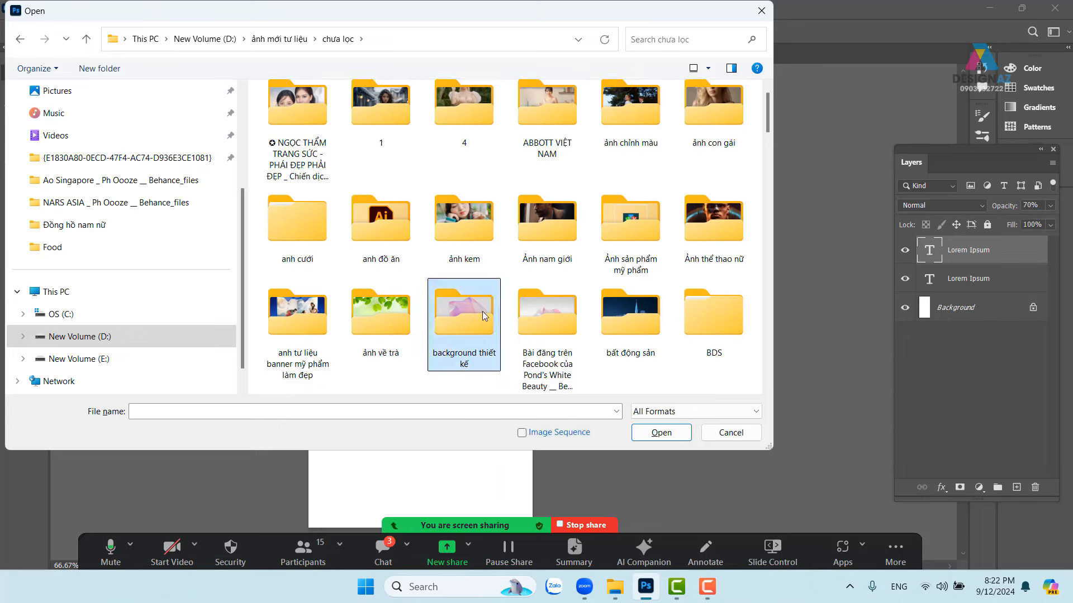
double_click(481, 310)
double_click(629, 216)
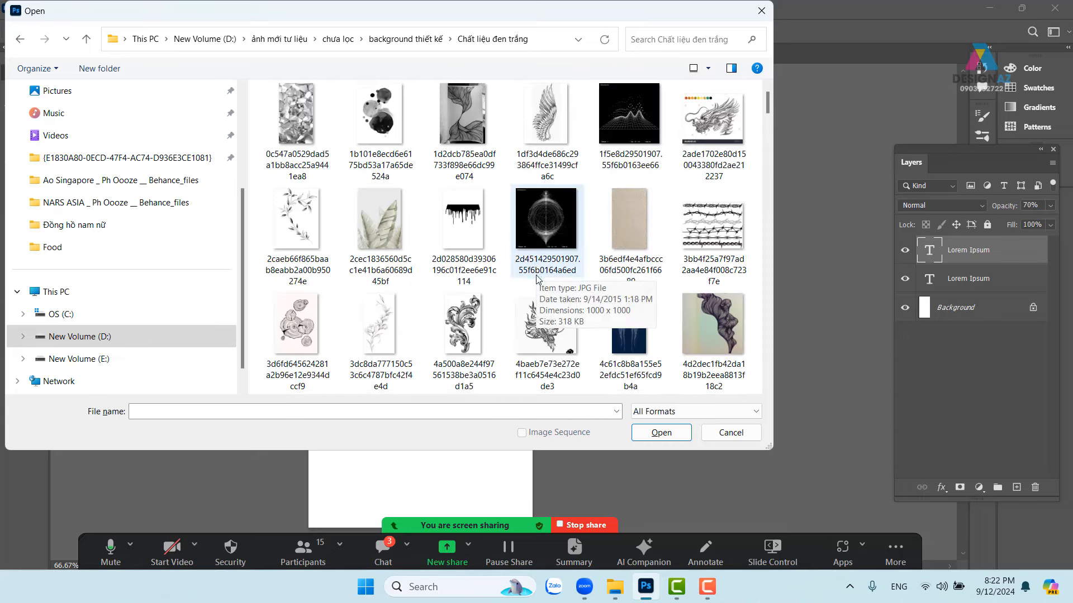
Find and open the black ink circle image 4d3a3a48326d2316fece0bc3e4fdc8f4 among the black-and-white textures.
scroll(538, 276, "down", 2)
scroll(538, 280, "down", 2)
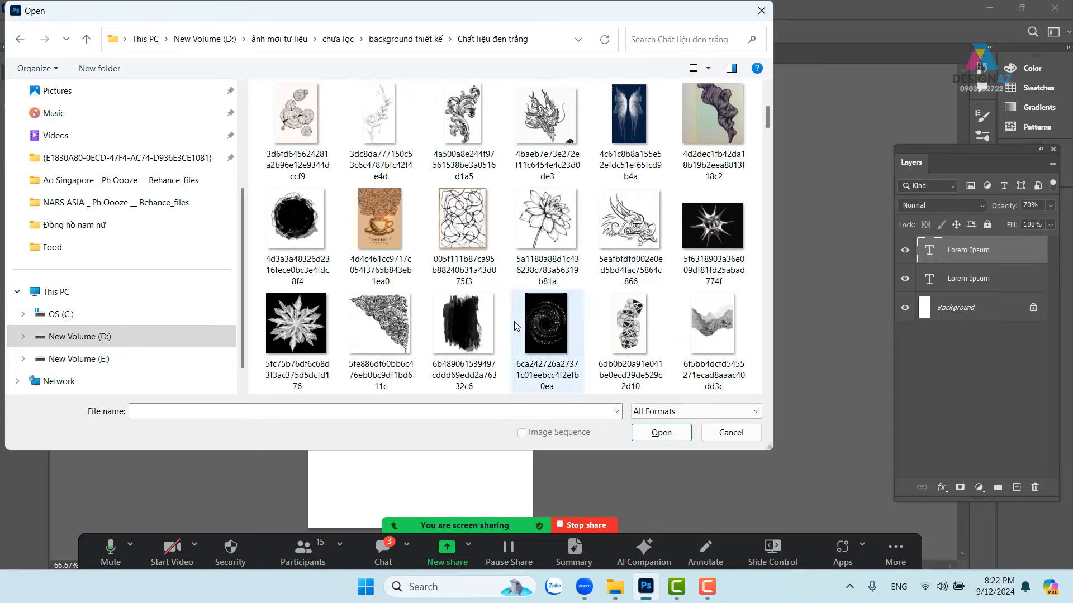
left_click(298, 218)
scroll(367, 250, "down", 2)
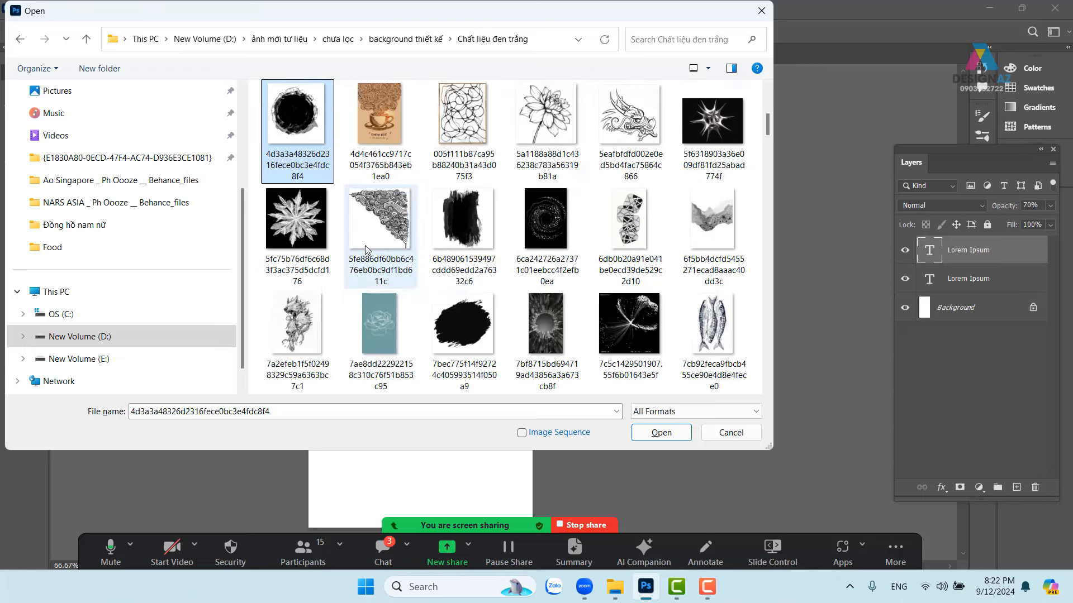
scroll(461, 310, "down", 3)
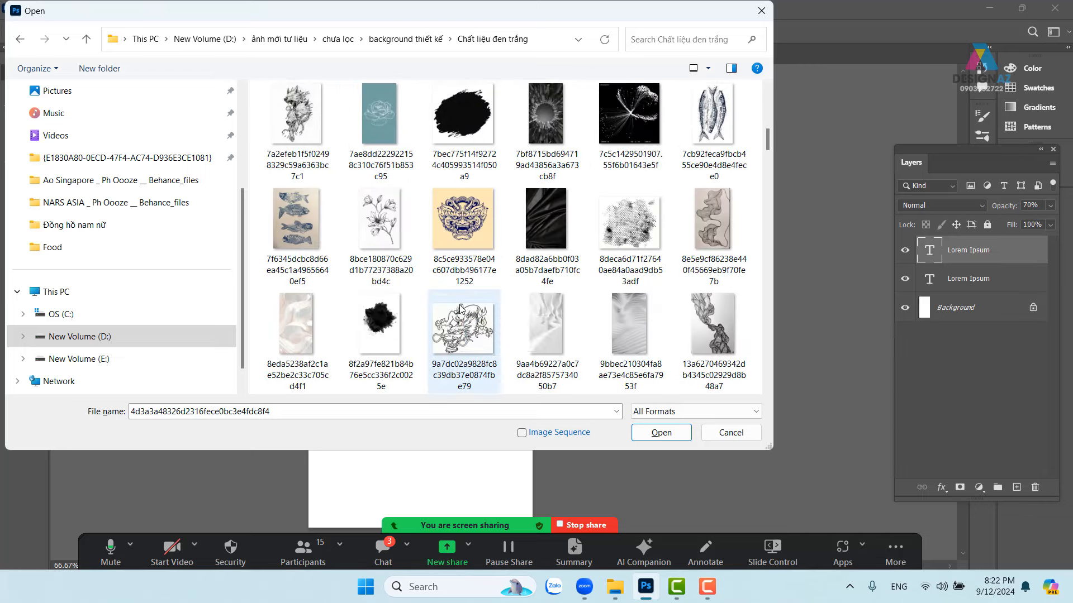
scroll(459, 310, "down", 1)
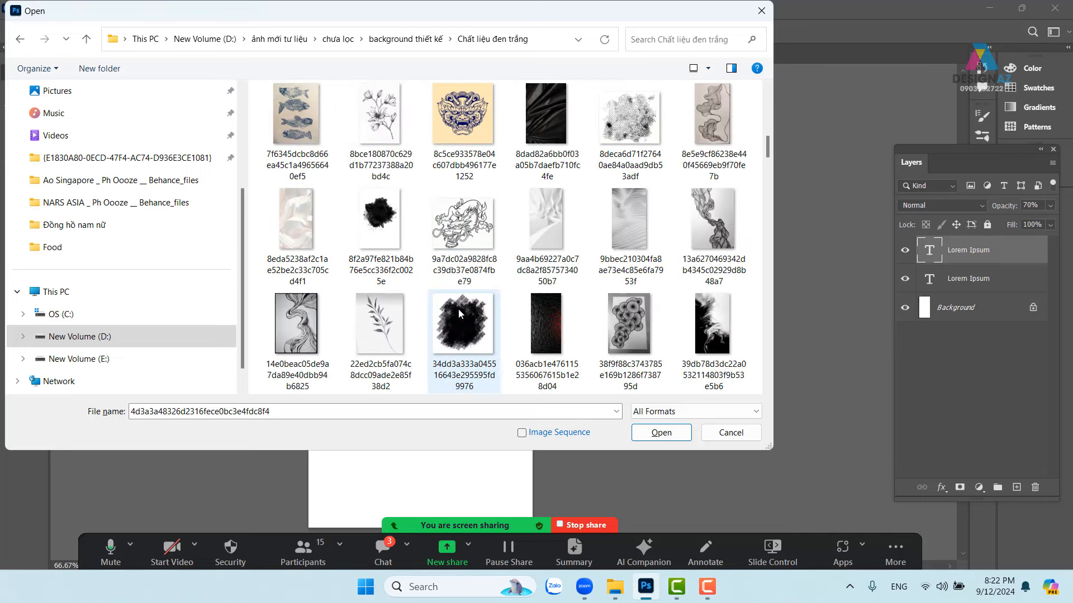
scroll(459, 310, "down", 1)
scroll(459, 313, "down", 1)
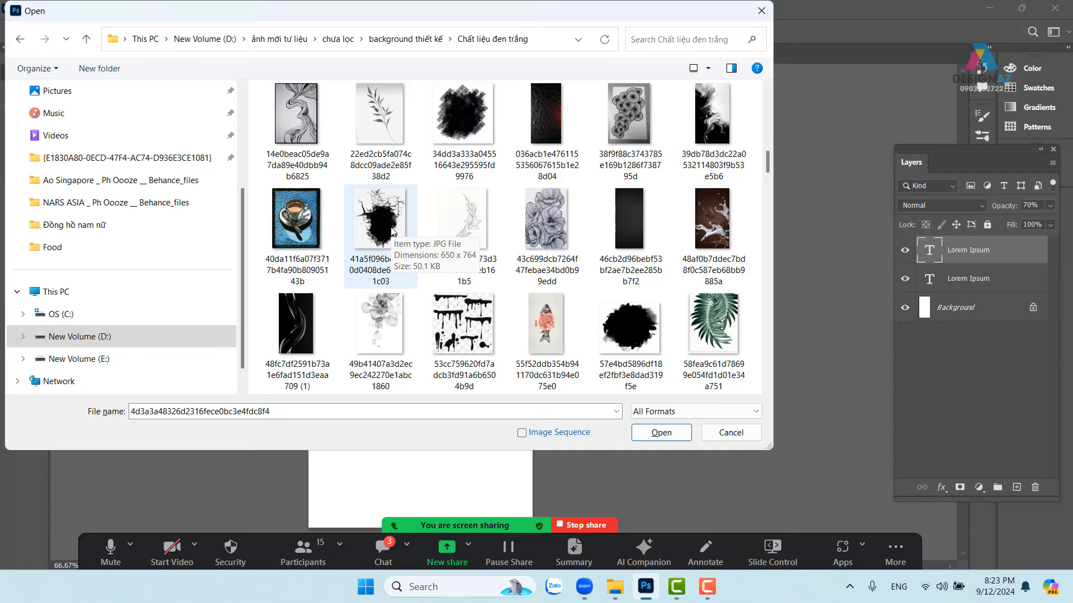
left_click(673, 434)
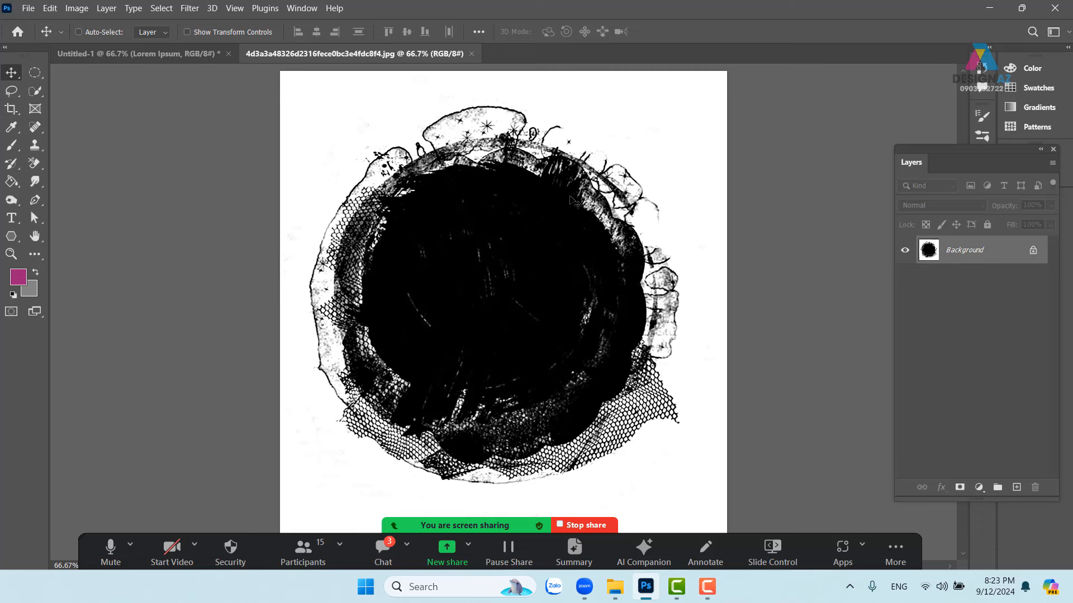
Add a layer mask to the ink circle image and apply the inverted merged RGB image to it with Multiply at 100%.
left_click(960, 487)
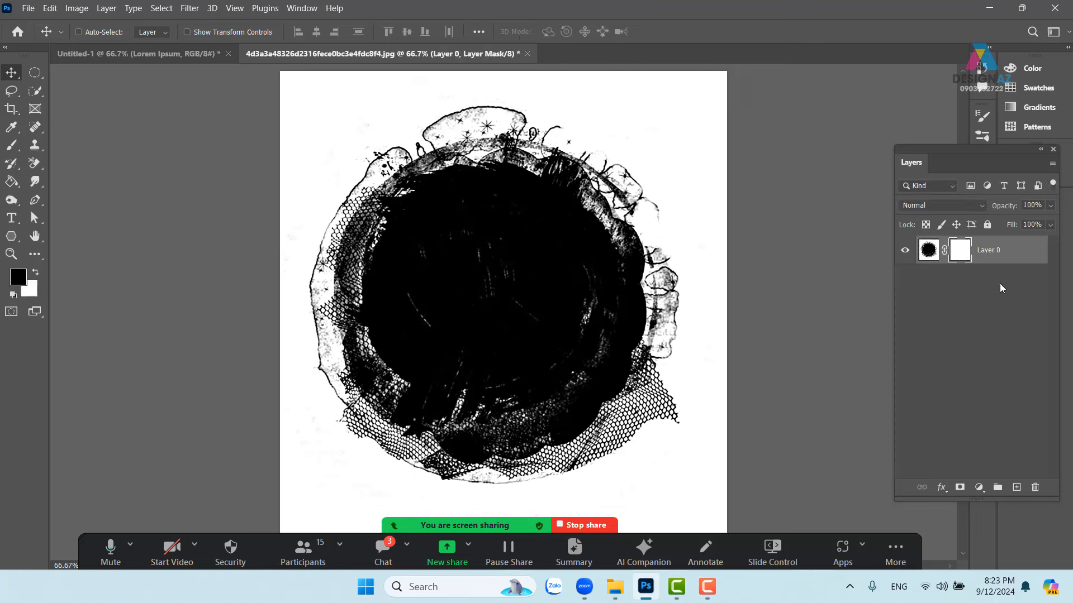
left_click(77, 8)
left_click(102, 202)
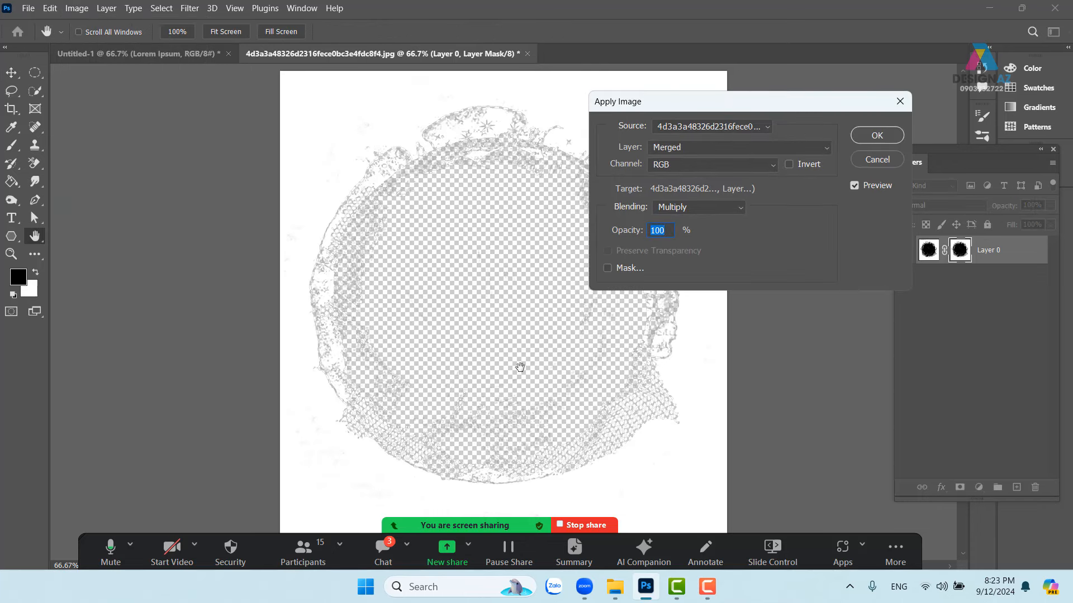
left_click(790, 165)
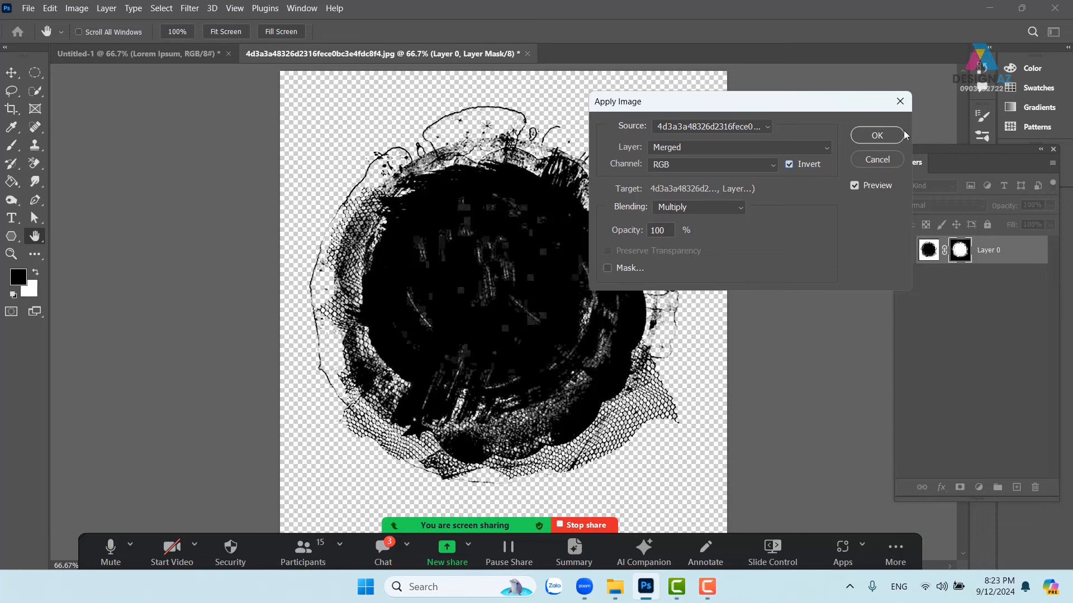
left_click(884, 139)
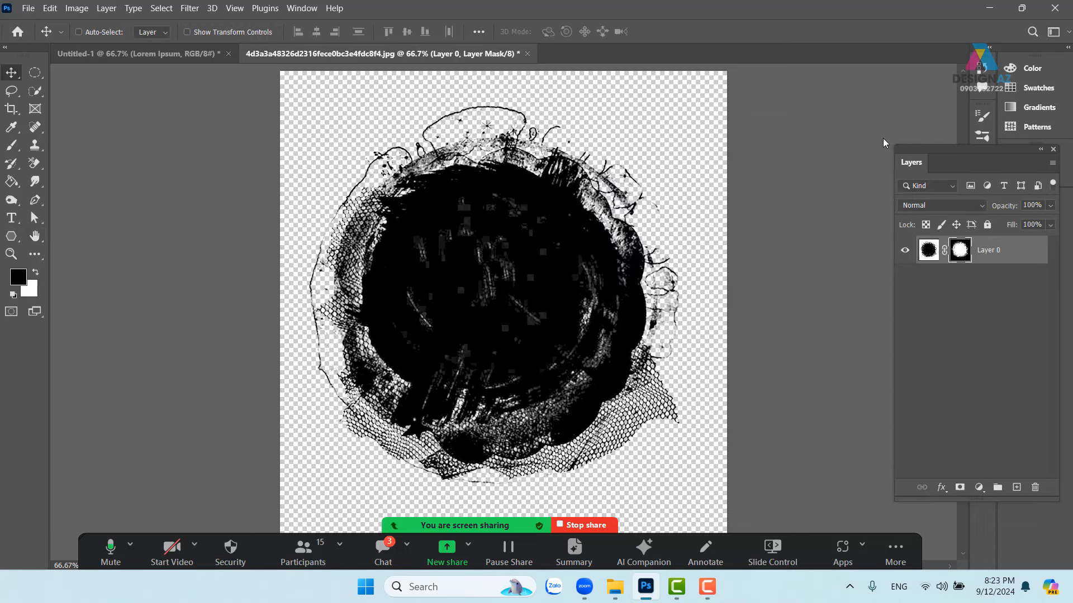
Copy the masked ink circle into Untitled-1, scale it to 79.92%, and place it above the Lorem Ipsum text, running off the banner's left edge.
left_click(925, 251)
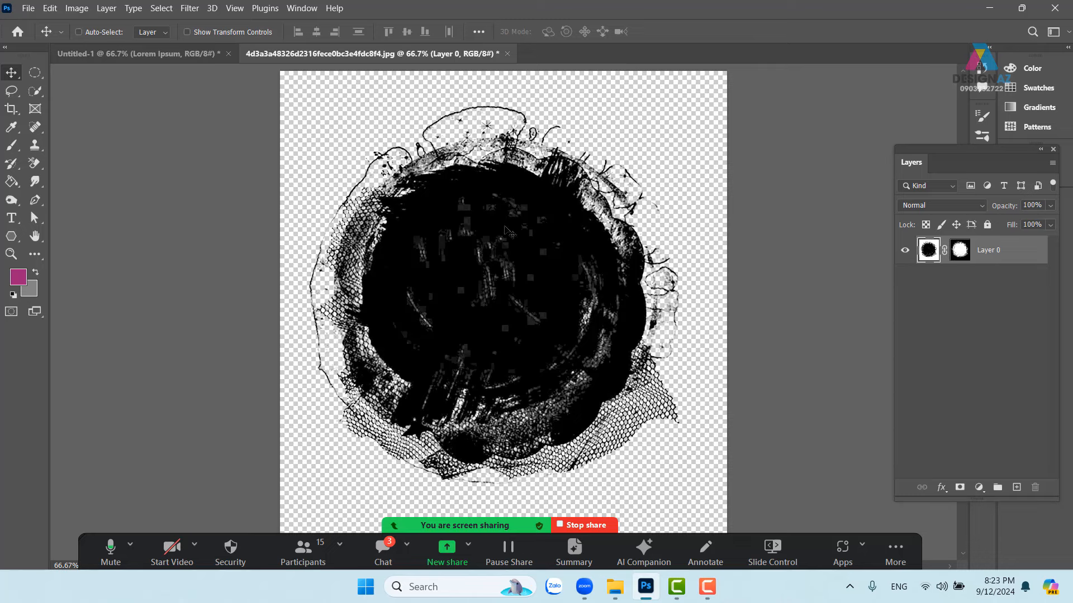
left_click_drag(458, 216, 179, 58)
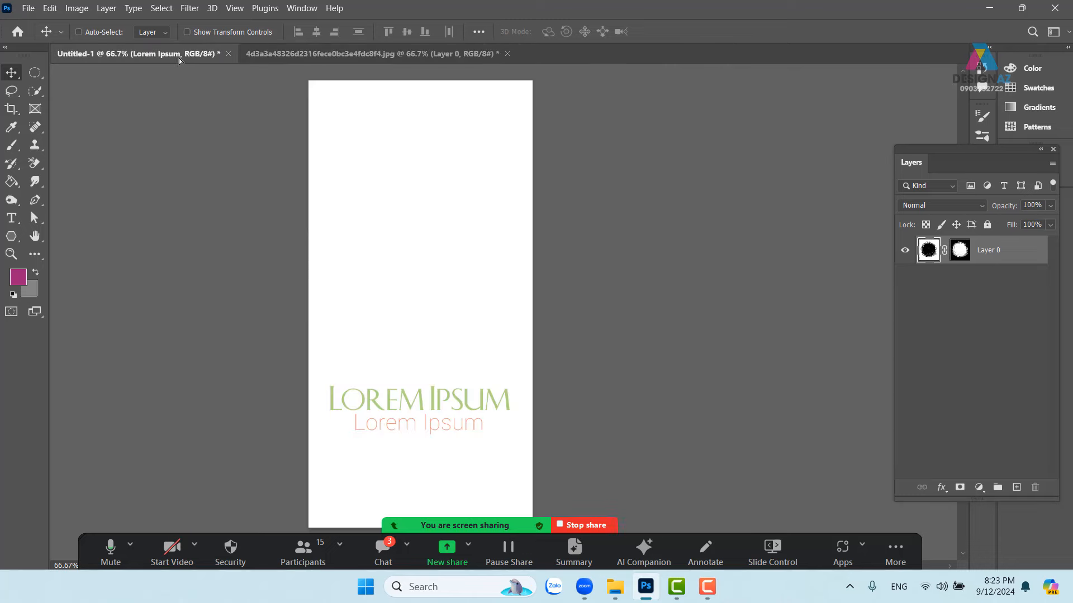
left_click_drag(394, 253, 474, 328)
key("ctrl+t")
left_click_drag(484, 273, 457, 324)
left_click_drag(649, 96, 559, 193)
left_click_drag(440, 317, 426, 297)
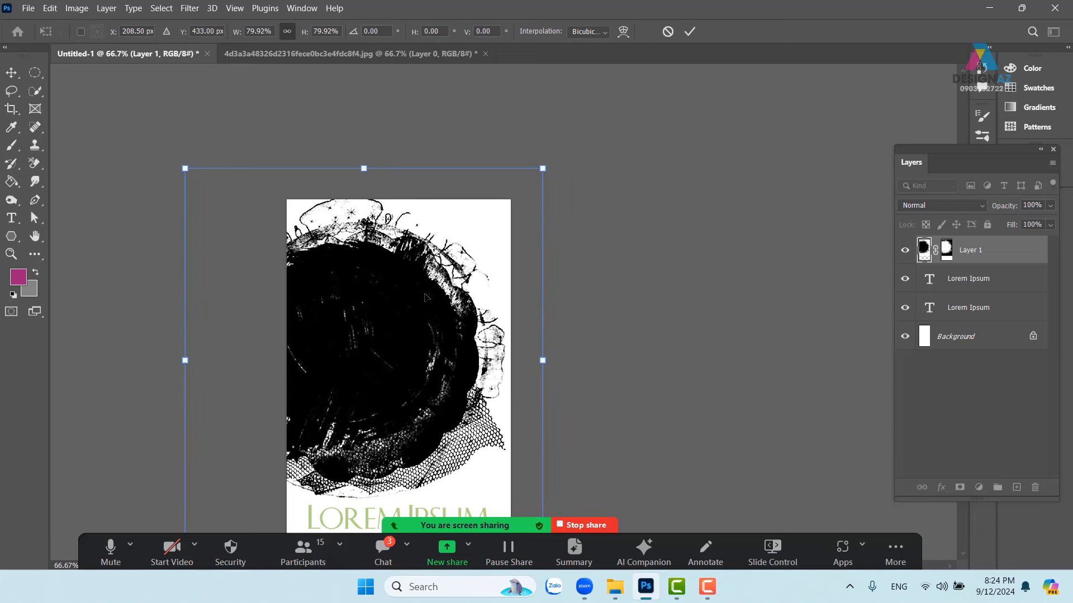
key("Return")
left_click_drag(445, 430, 473, 337)
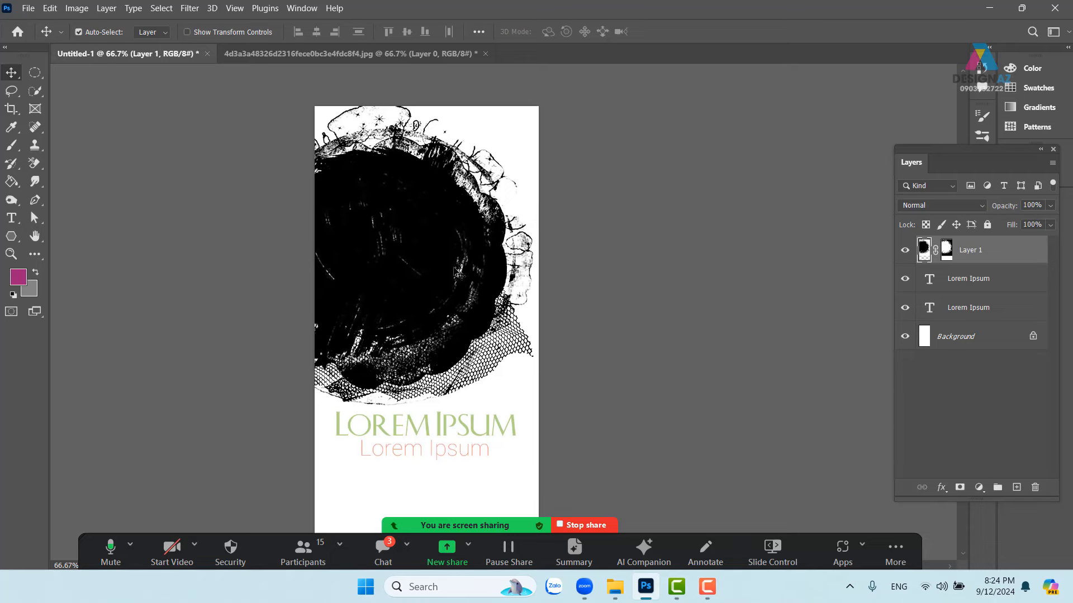
Open the photo of three sushi pieces on a wooden board from the Food folder in thuvienanh on drive E:.
key("ctrl+o")
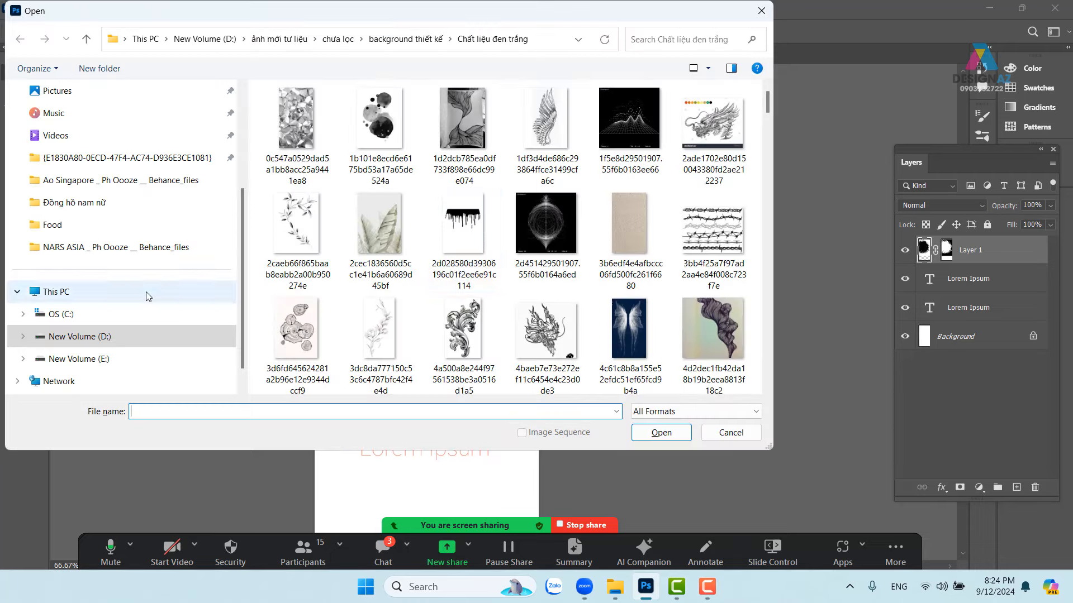
left_click(96, 364)
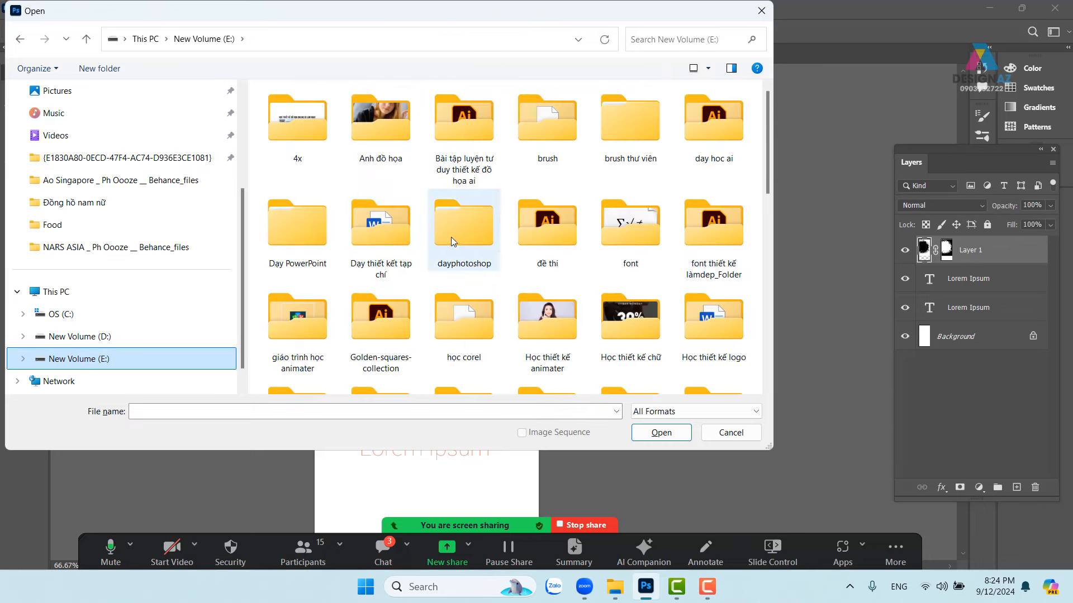
left_click(479, 332)
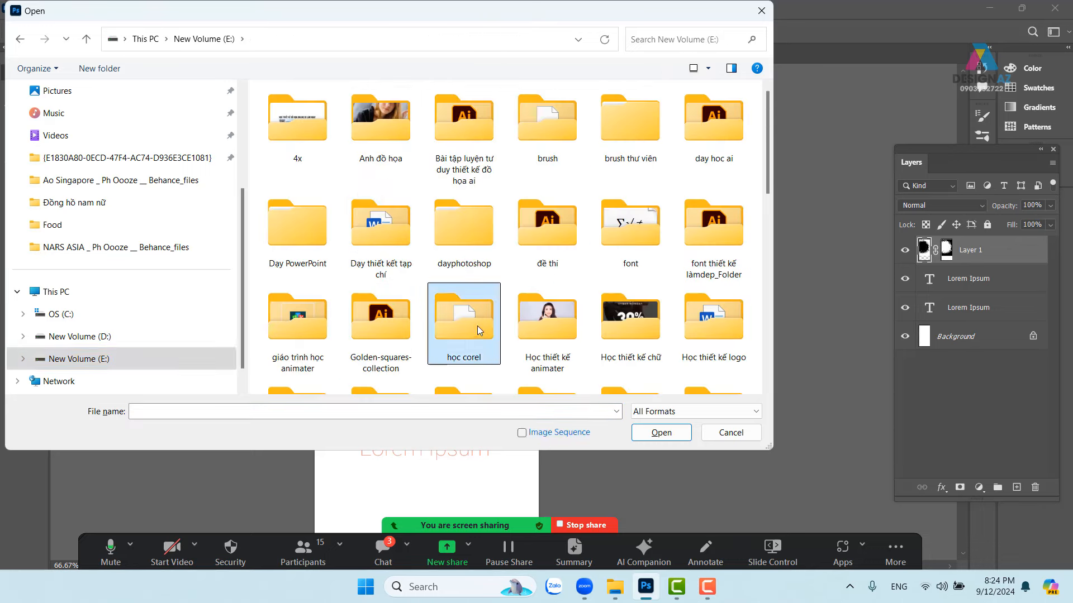
key("t")
double_click(556, 140)
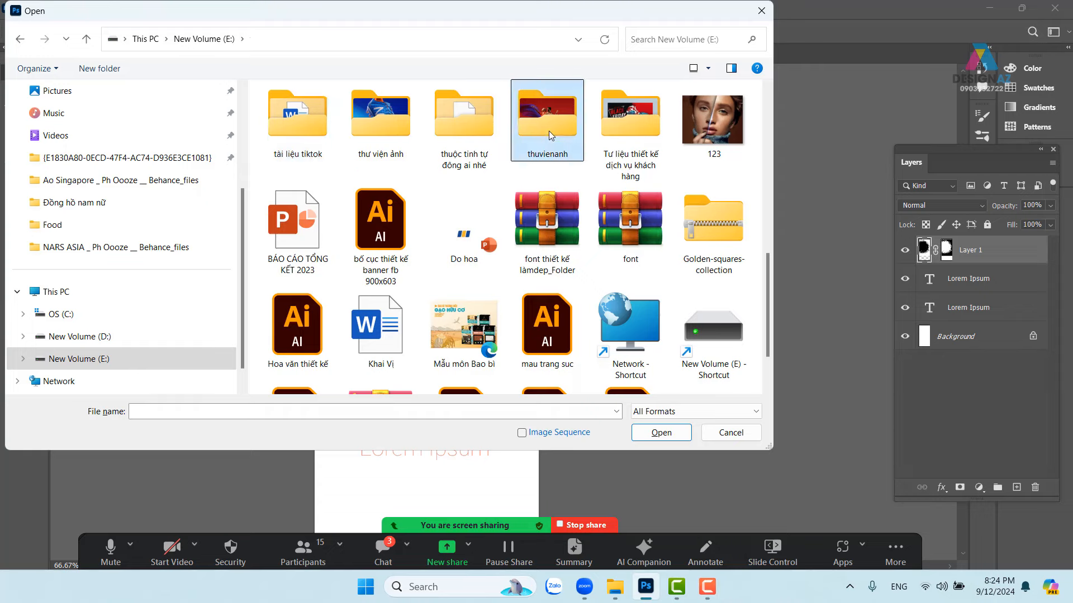
left_click(549, 213)
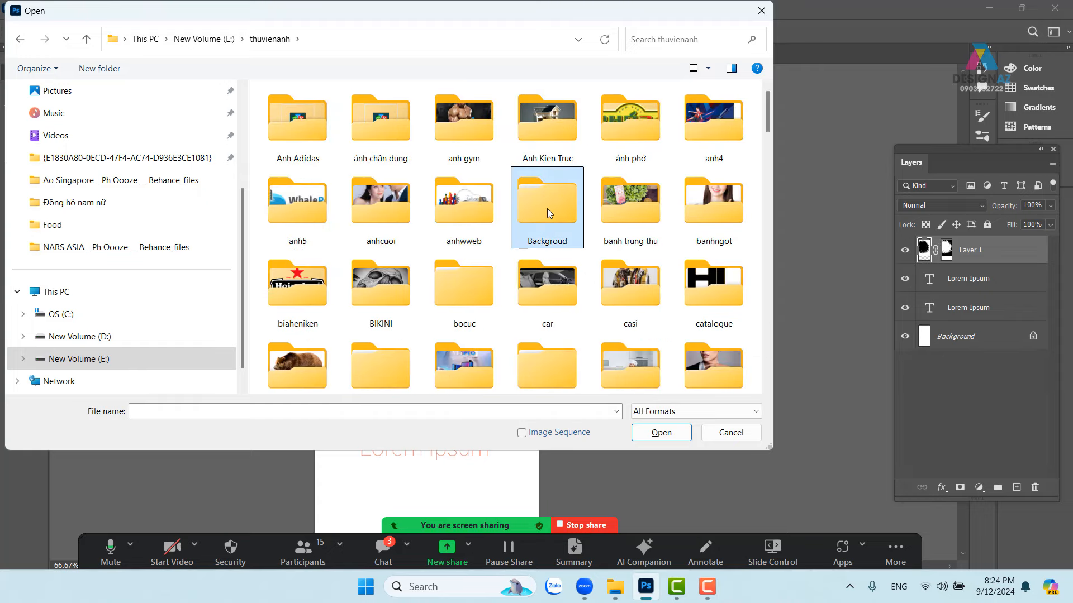
key("f")
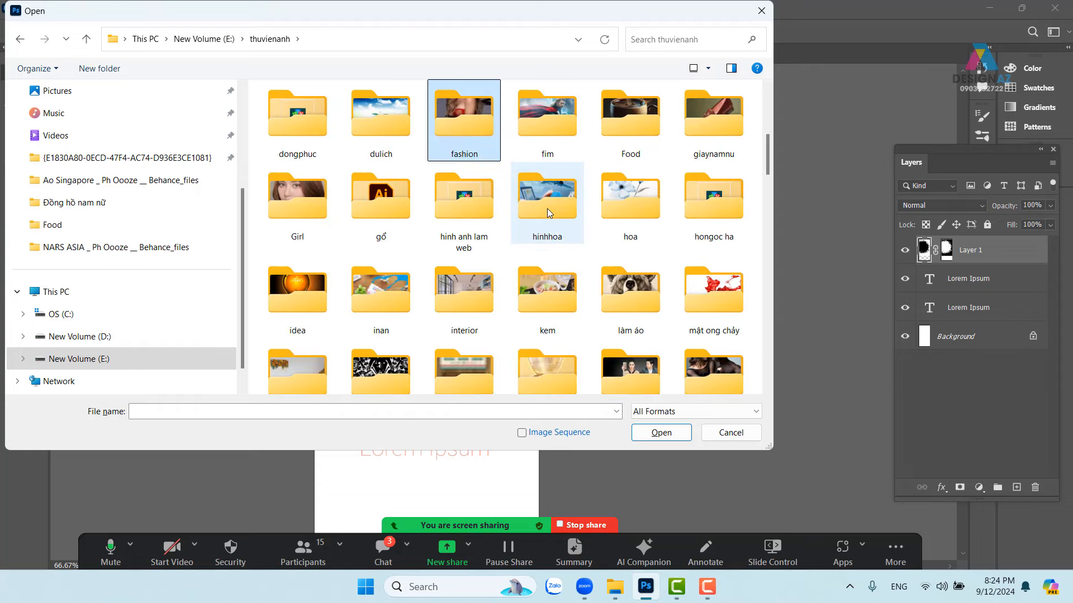
double_click(651, 139)
left_click(380, 351)
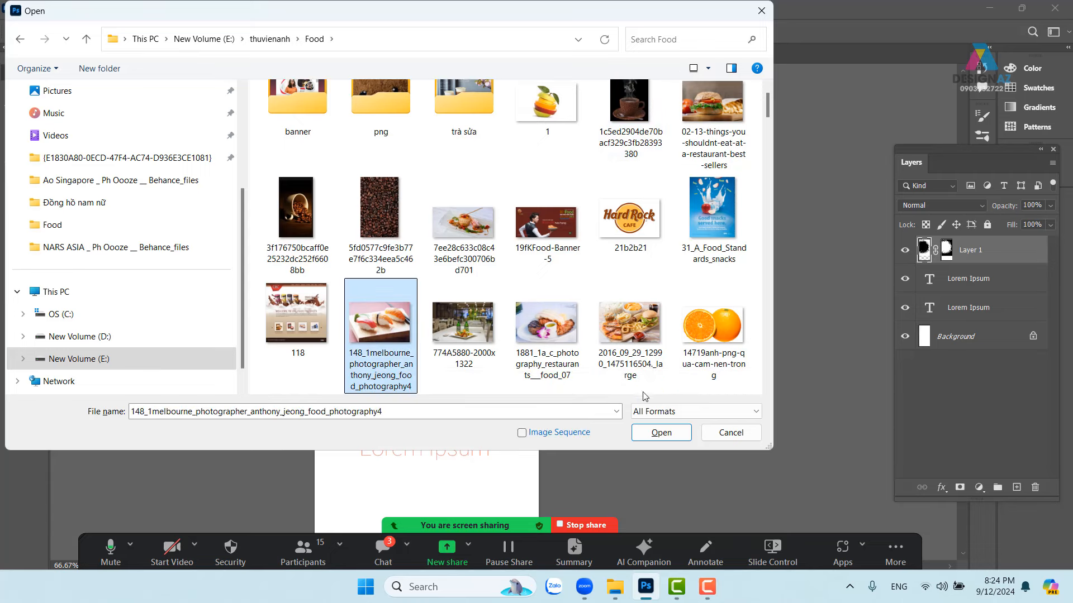
left_click(661, 433)
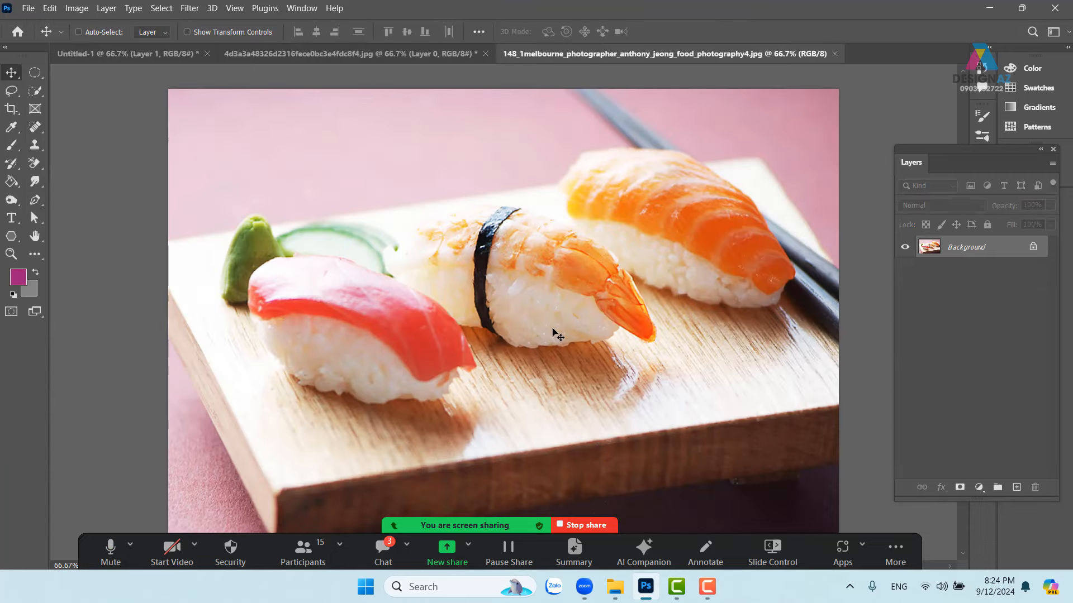
Copy the whole sushi photo into Untitled-1, shift it over the ink circle, and clip it to Layer 1.
key("ctrl+a")
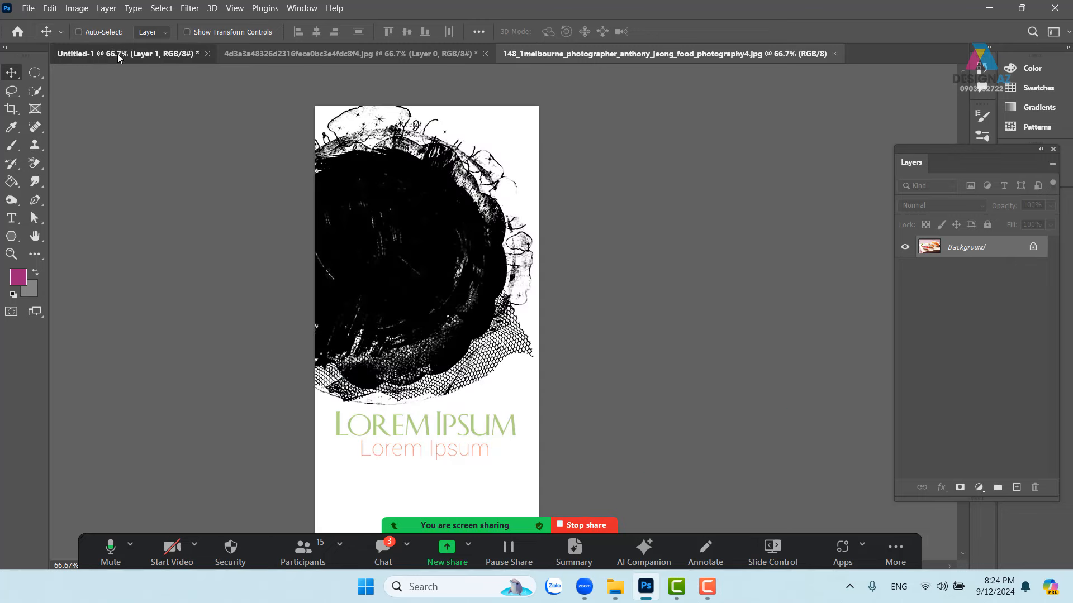
left_click(118, 54)
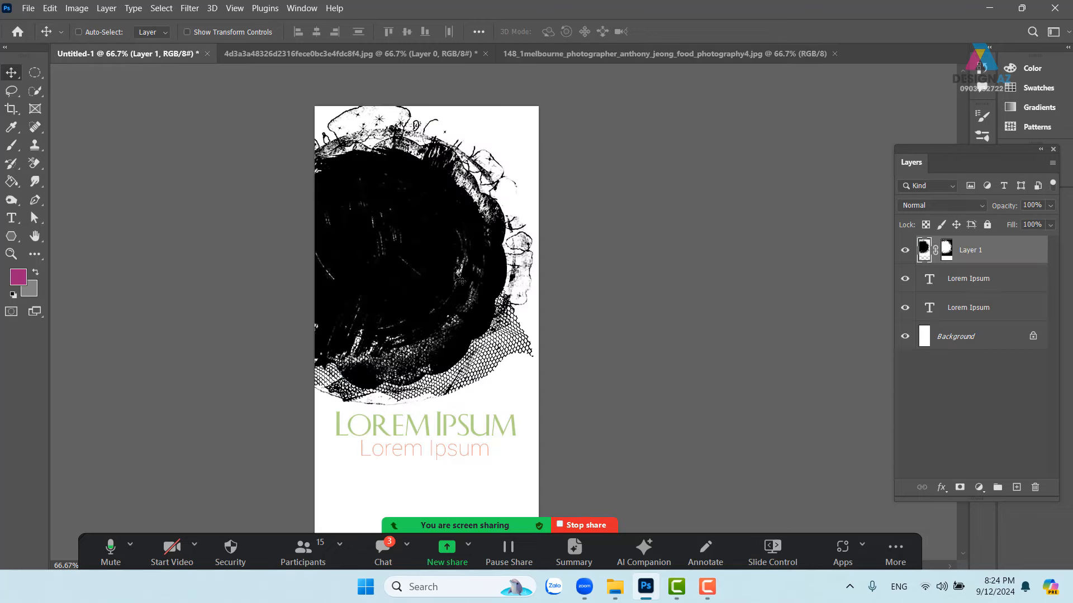
key("ctrl+v")
left_click_drag(458, 277, 359, 287)
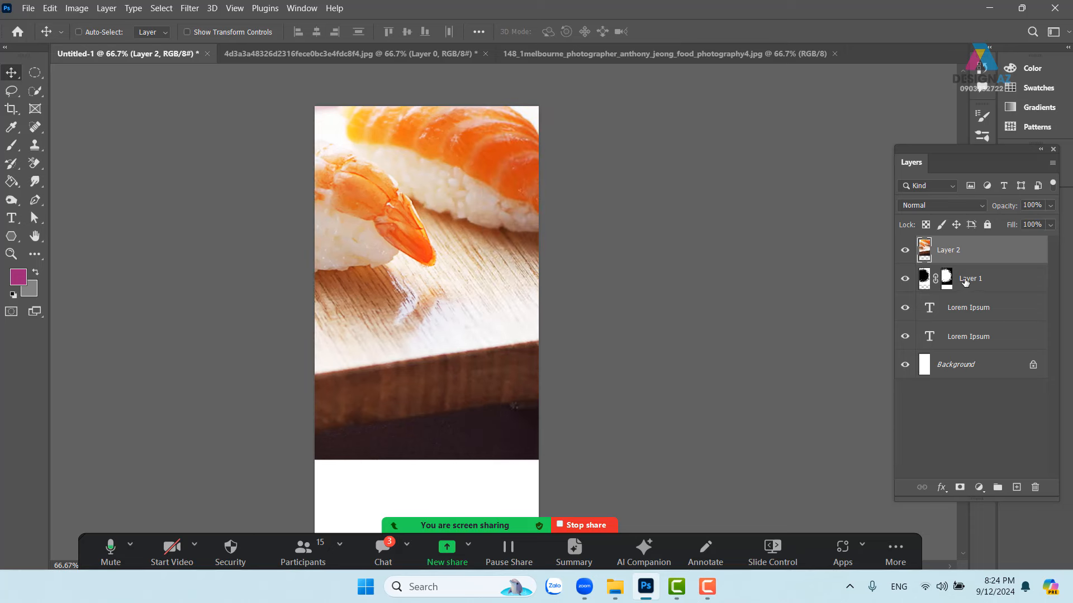
key("ctrl")
key("ctrl+alt+g")
Scale the clipped sushi photo to 65.50% and reposition it over the ink circle.
mouse_move(487, 304)
left_mouse_down()
mouse_move(502, 283)
mouse_move(500, 318)
left_mouse_up()
key("ctrl+t")
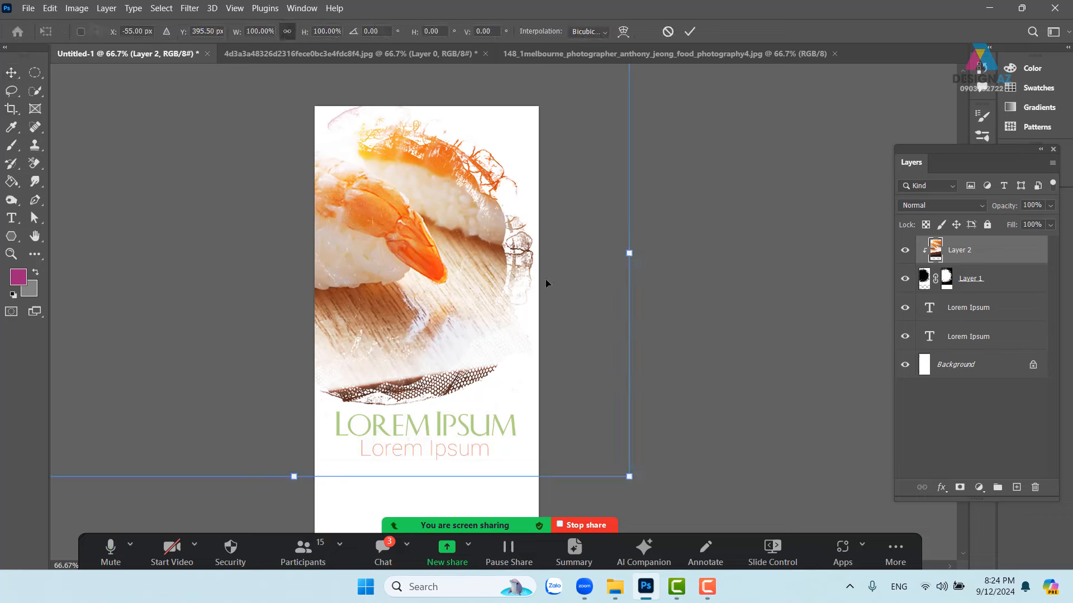
left_click_drag(631, 479, 397, 323)
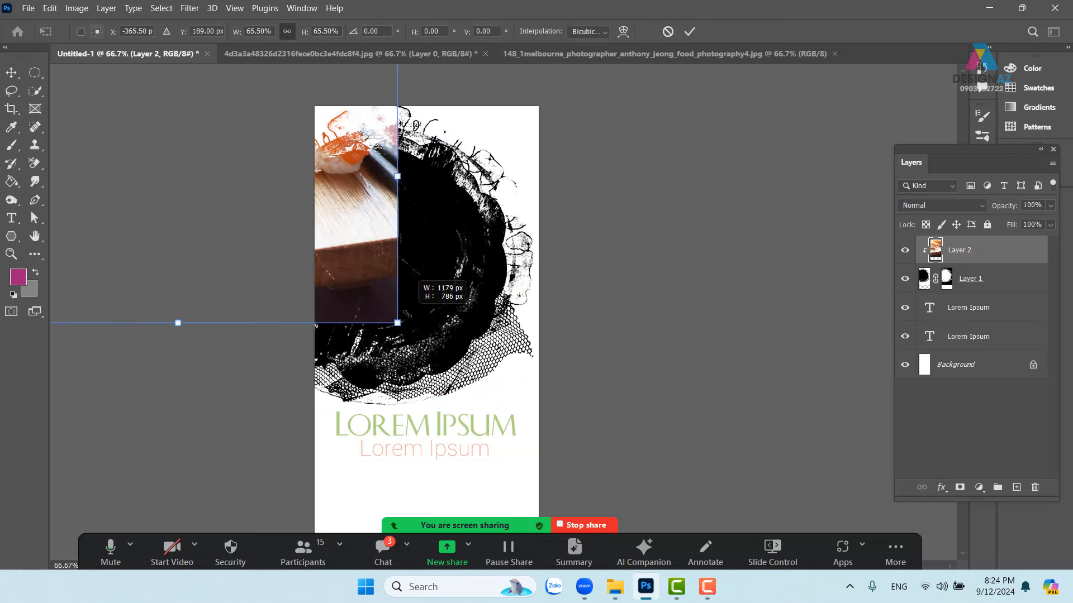
left_click_drag(335, 259, 501, 355)
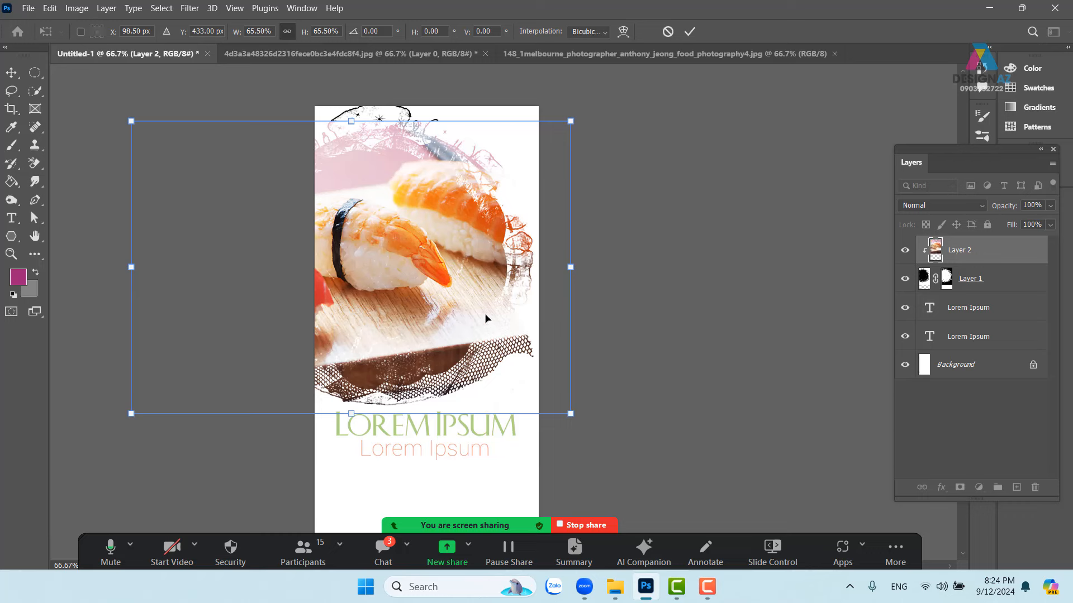
Flip the sushi photo horizontally, rotate it to about -146.49°, and move it so the sushi pieces fill the ink circle.
right_click(486, 267)
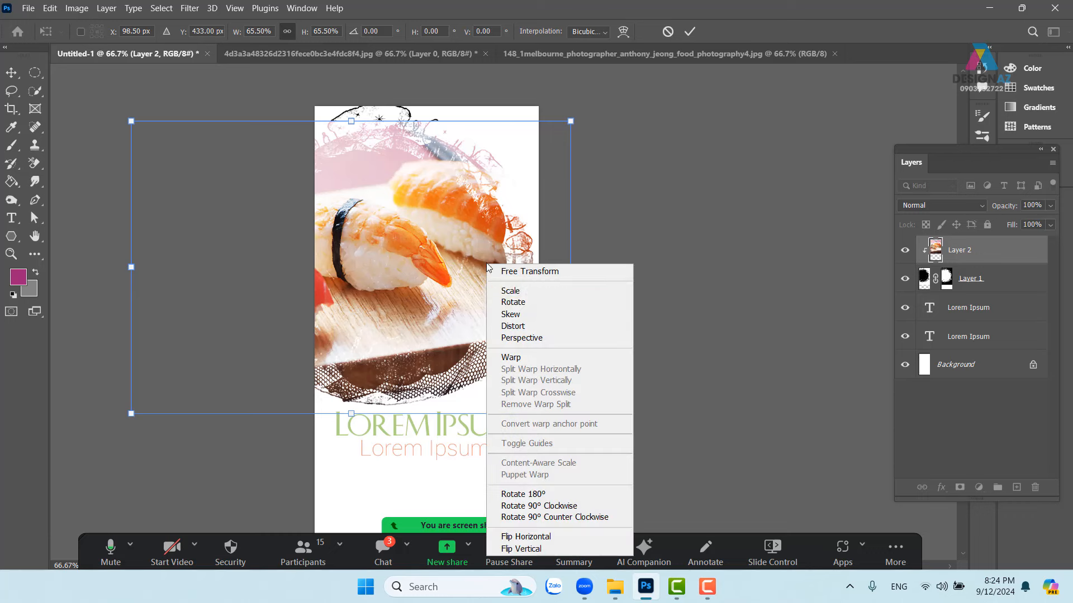
left_click(529, 539)
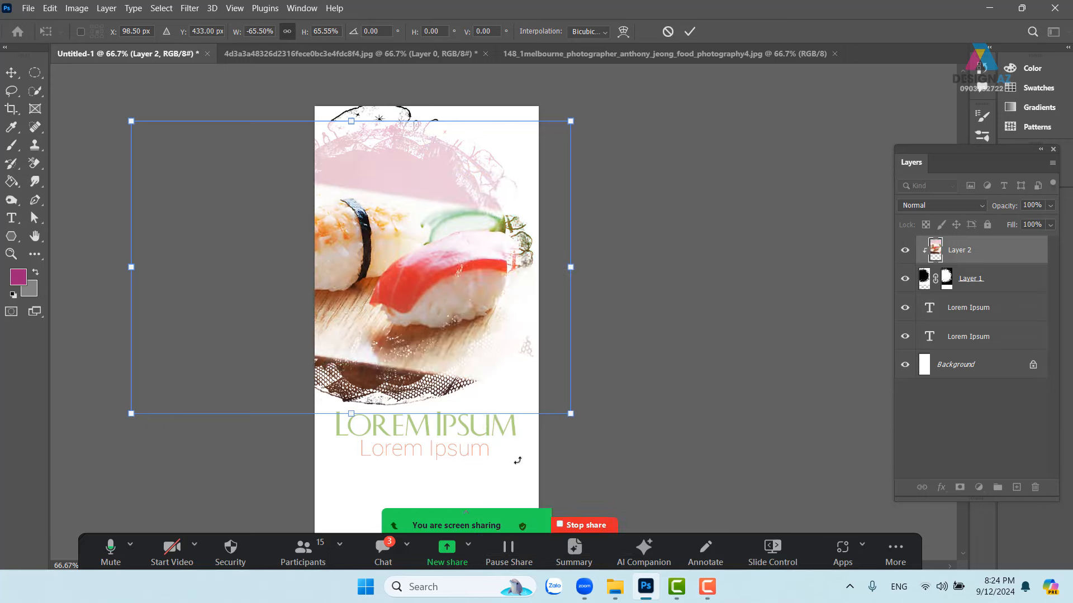
left_click_drag(466, 314, 487, 290)
left_click_drag(677, 224, 651, 405)
left_click_drag(453, 333, 497, 360)
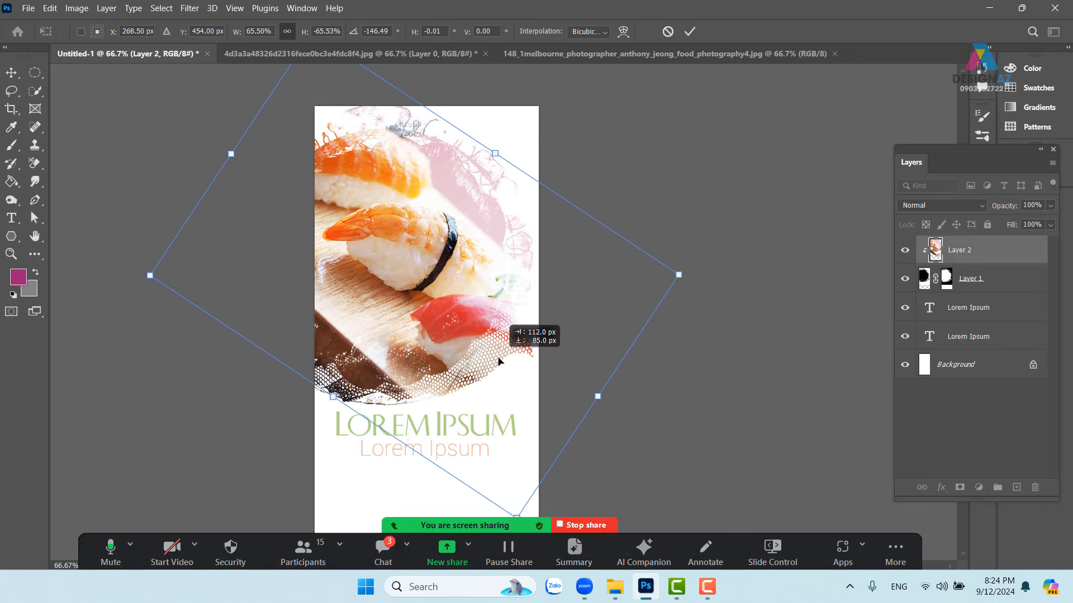
key("Return")
Delete the clipped sushi photo and open the redhallhotel photo of roast beef on a dark plate from the Food folder.
key("Delete")
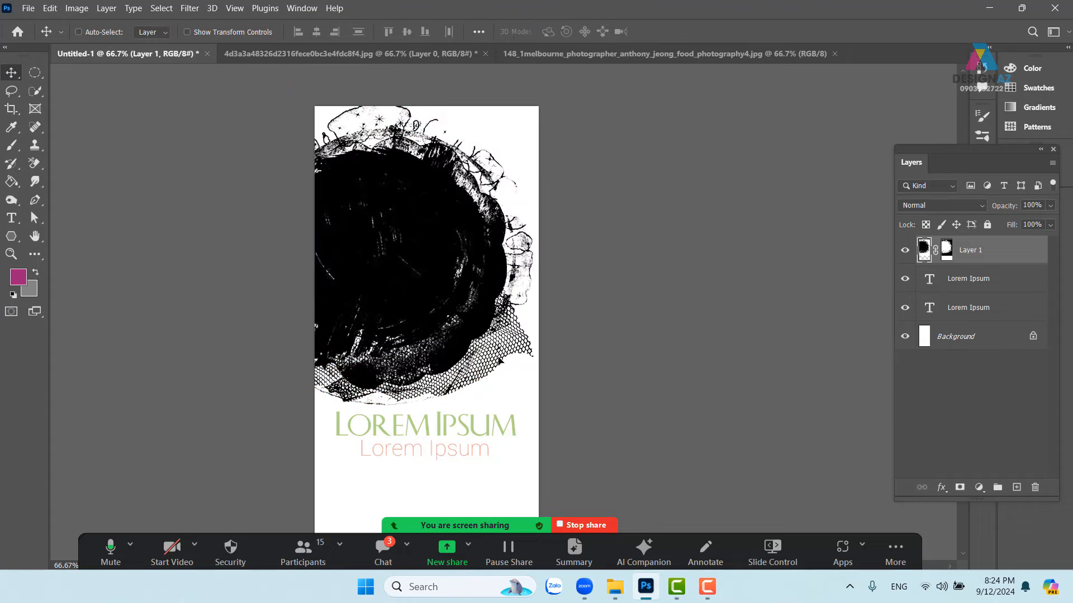
key("ctrl+o")
scroll(543, 205, "down", 1)
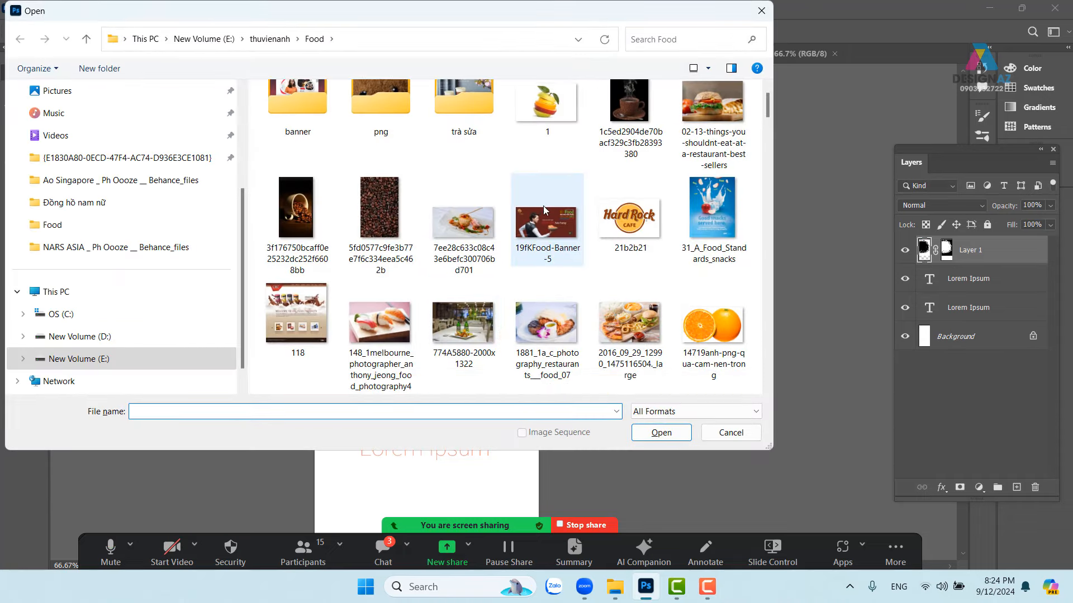
scroll(543, 213, "down", 4)
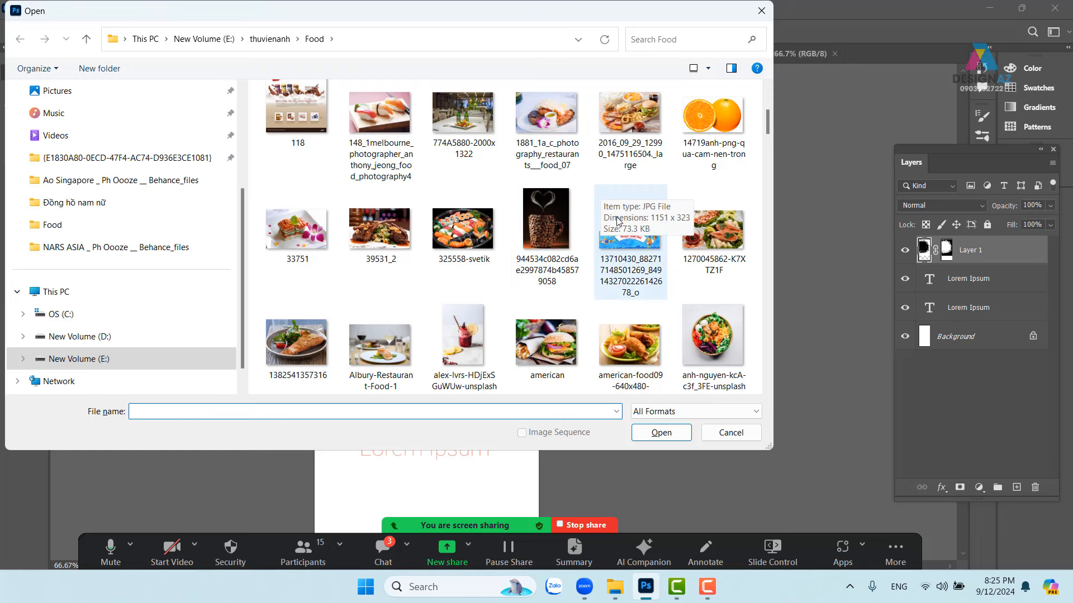
scroll(618, 222, "up", 1)
scroll(618, 222, "up", 2)
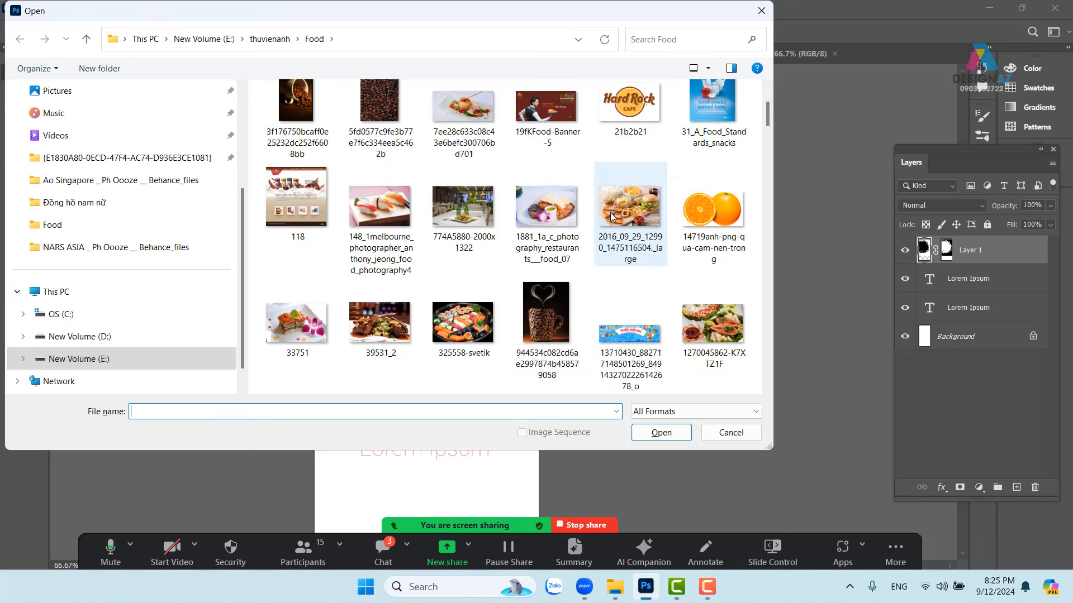
scroll(612, 218, "down", 2)
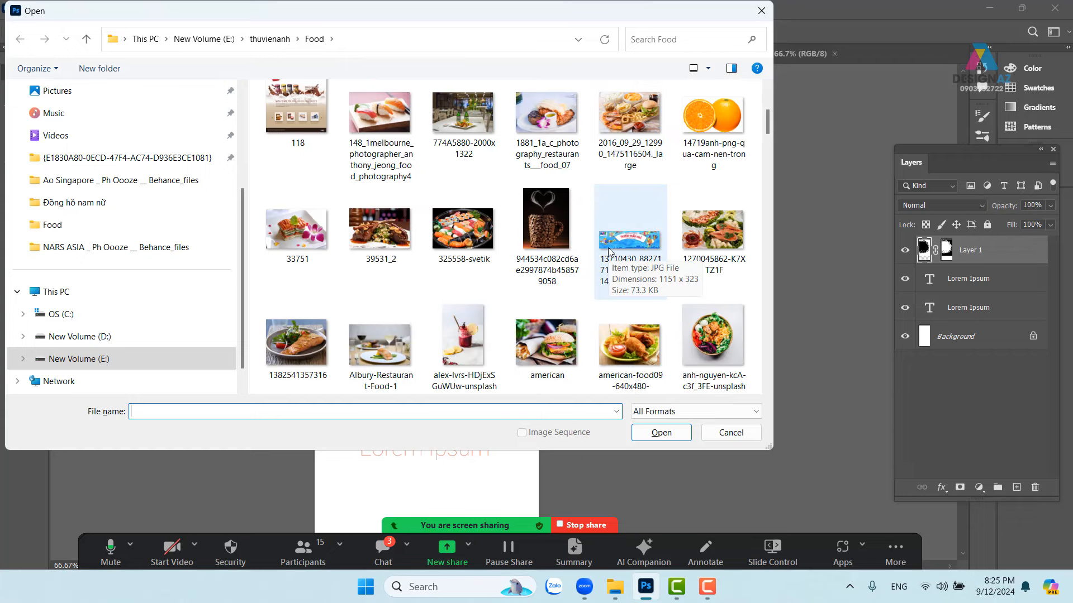
scroll(566, 276, "down", 2)
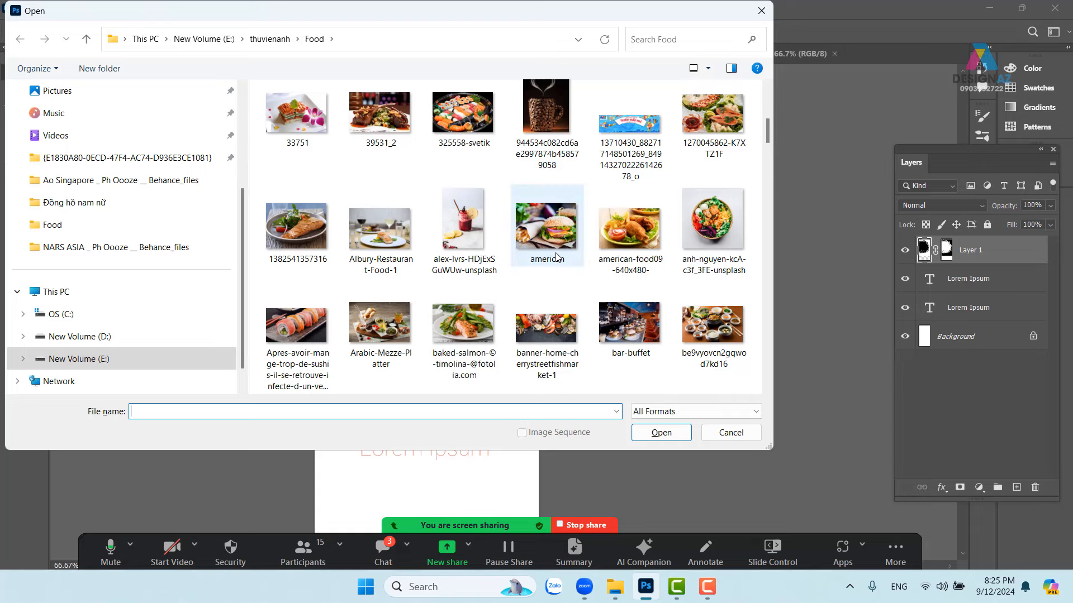
scroll(557, 257, "down", 2)
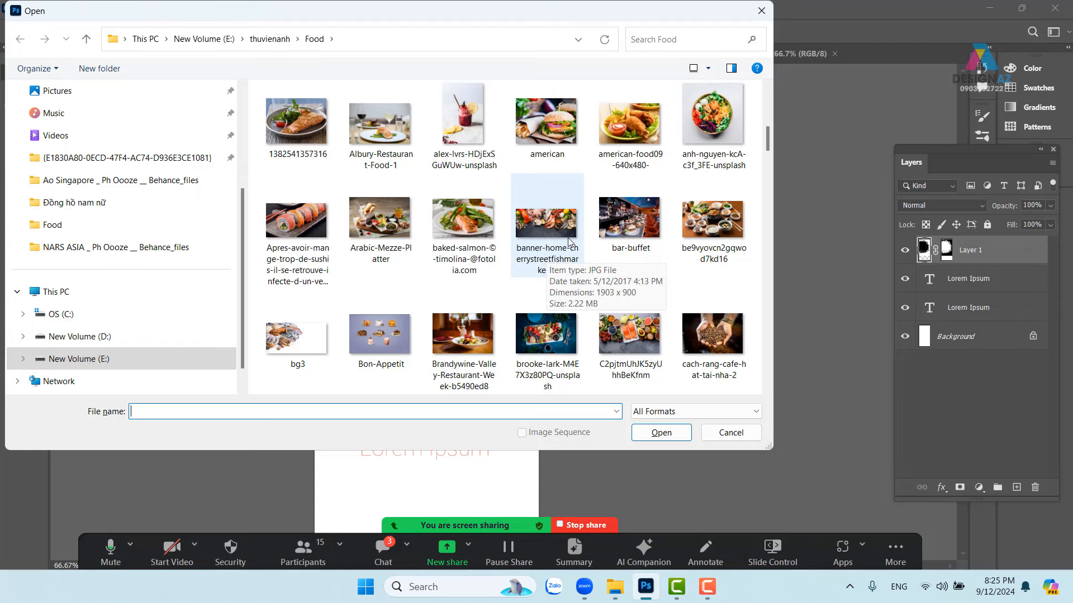
scroll(570, 242, "down", 2)
scroll(569, 242, "down", 1)
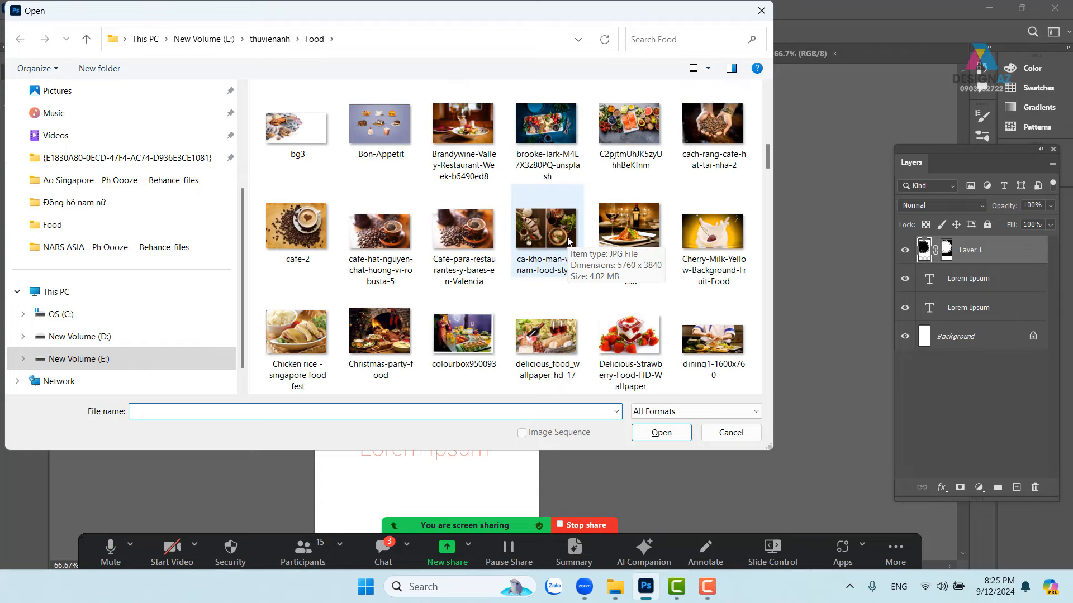
scroll(569, 241, "down", 1)
scroll(569, 241, "down", 2)
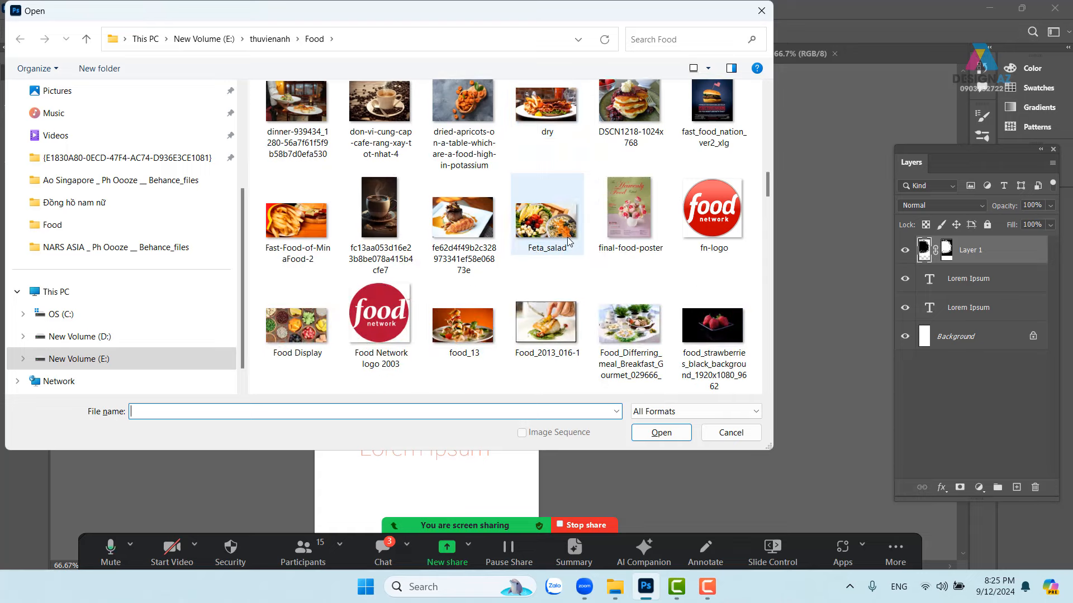
scroll(569, 241, "down", 1)
scroll(570, 241, "down", 1)
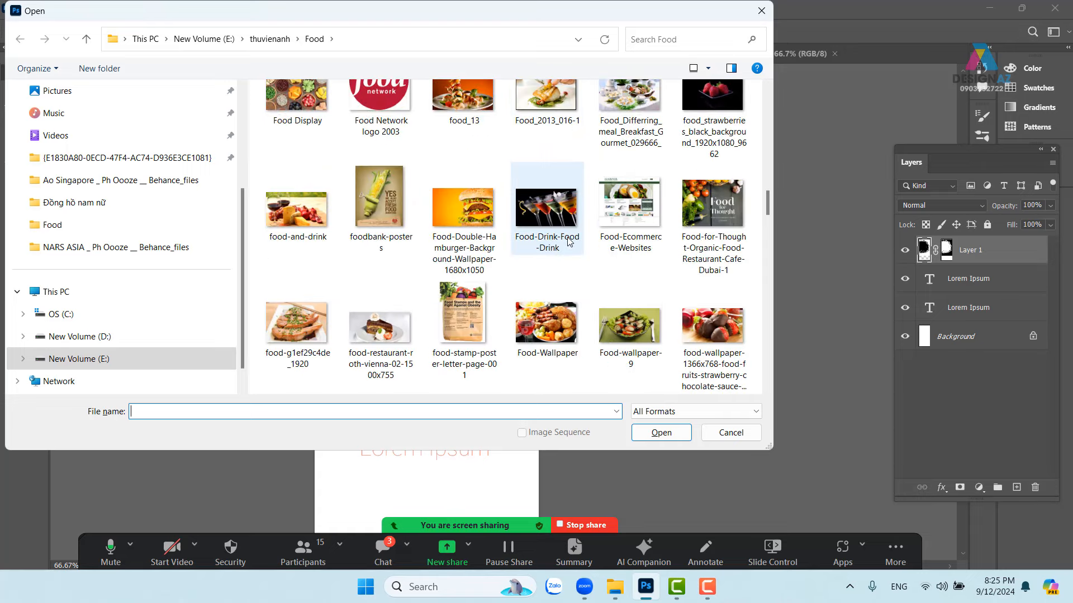
scroll(568, 239, "down", 3)
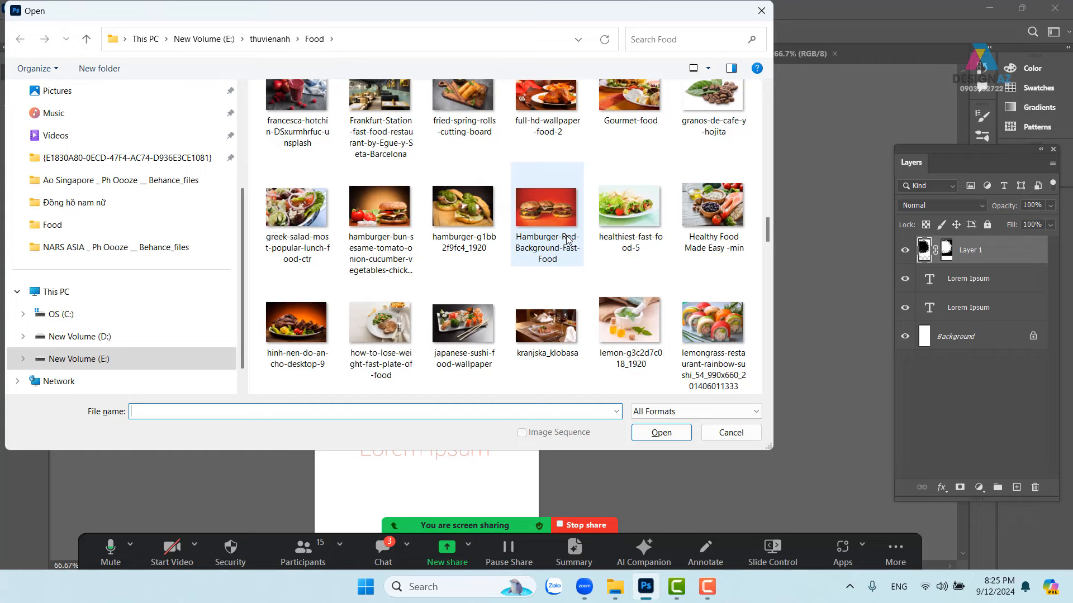
scroll(567, 238, "down", 2)
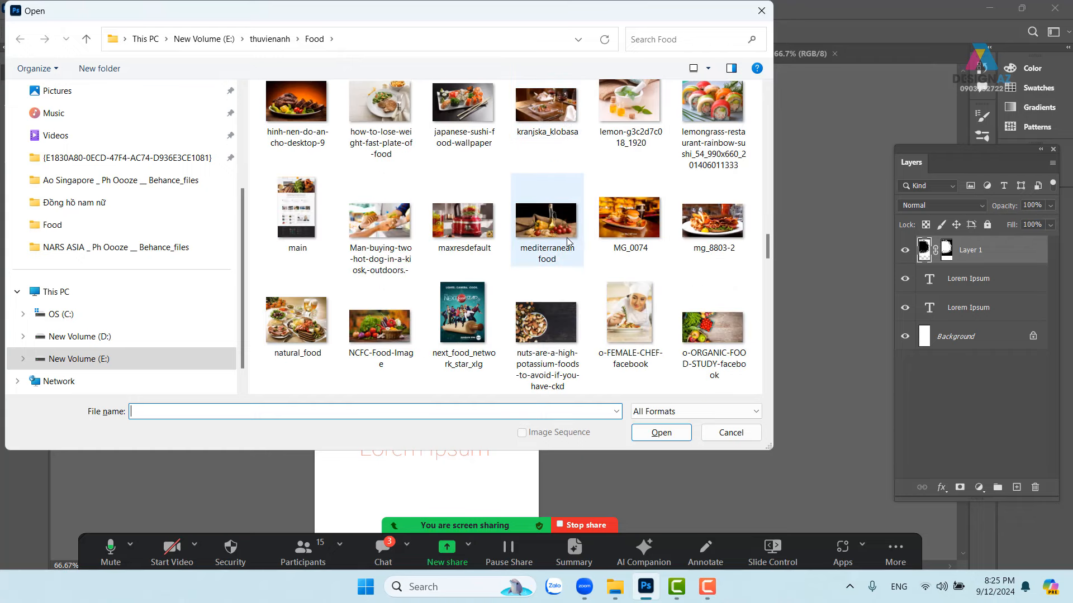
scroll(567, 240, "down", 1)
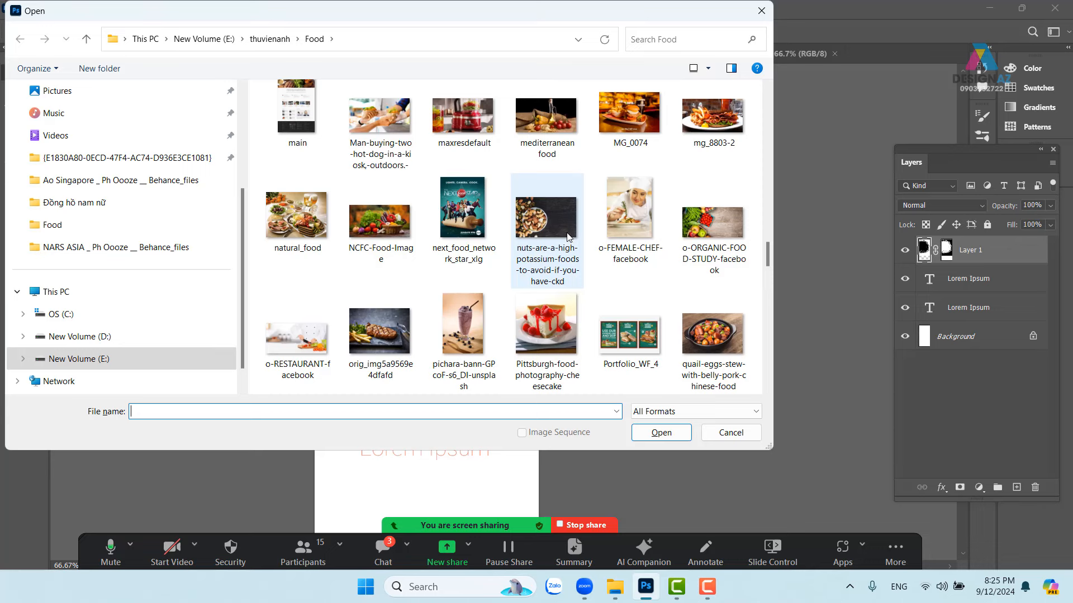
scroll(567, 238, "down", 1)
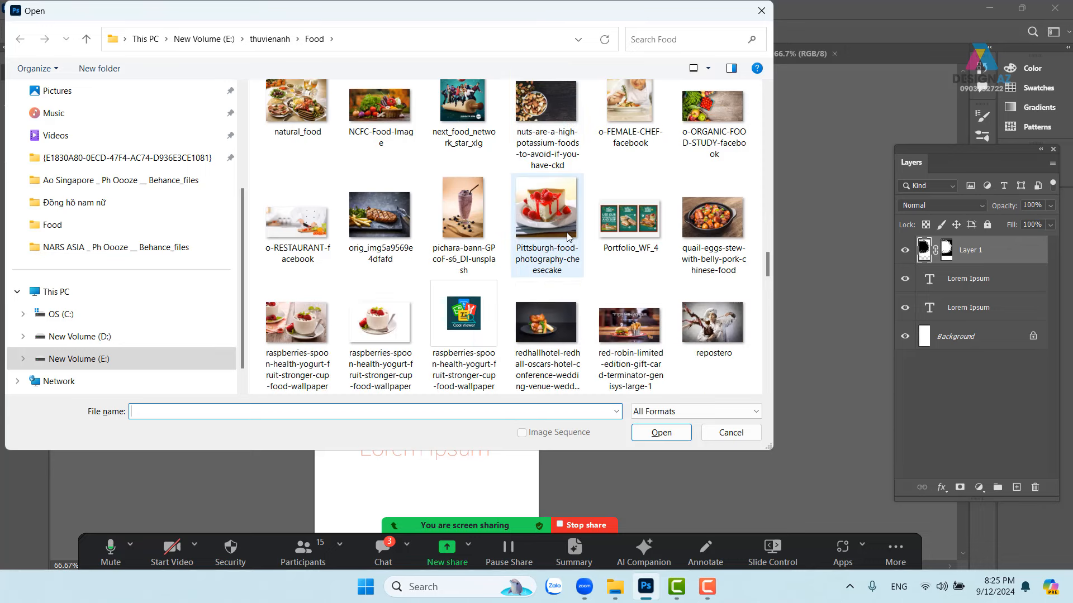
left_click(550, 325)
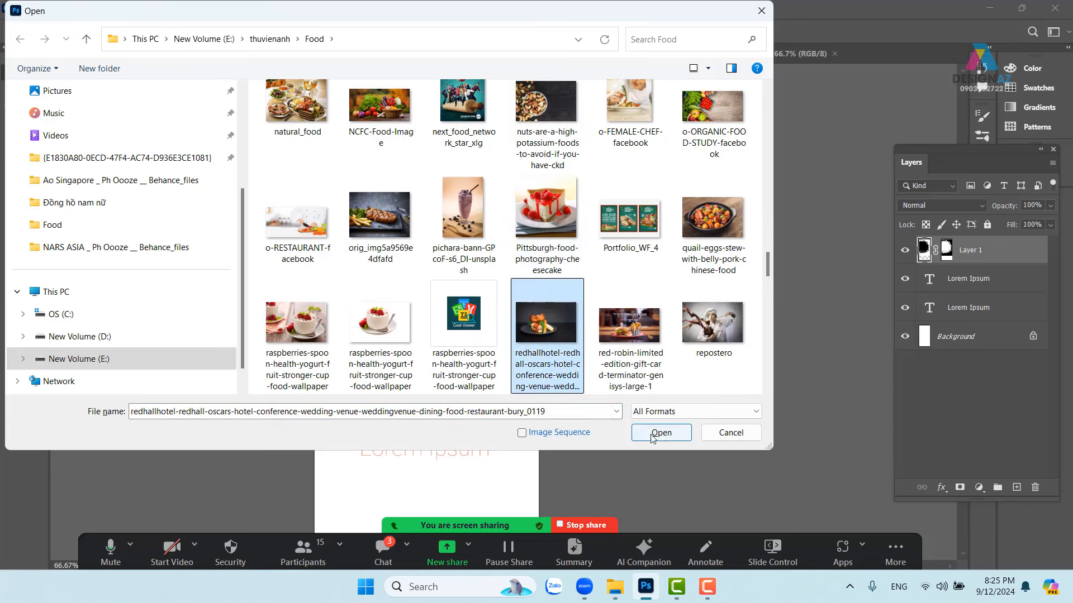
left_click(658, 430)
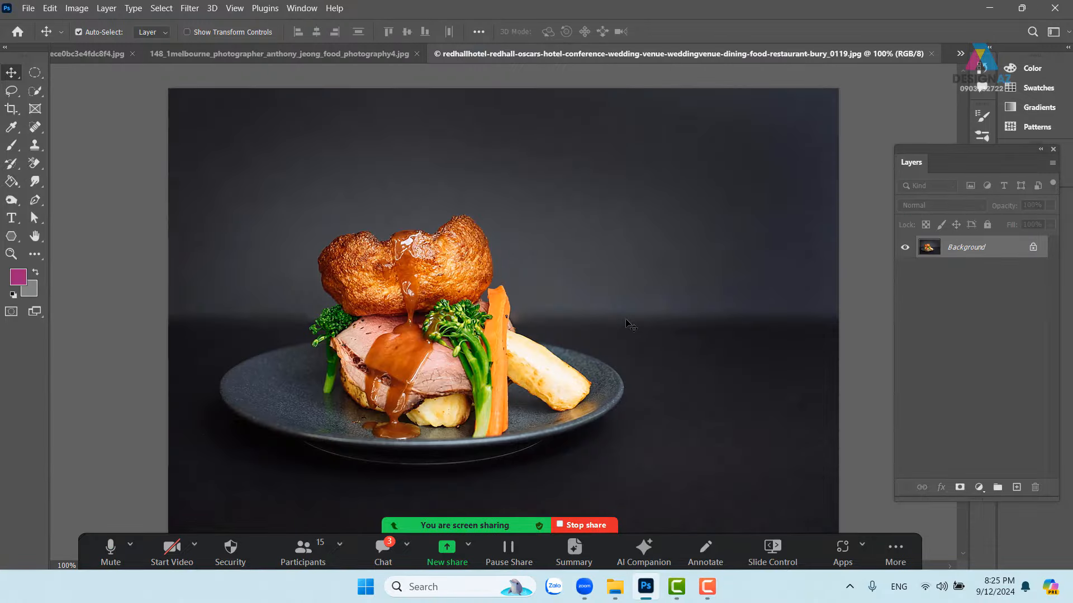
Copy the whole roast beef photo into Untitled-1, clip it to the ink circle on Layer 1, and position the dish inside the circle.
key("ctrl+a")
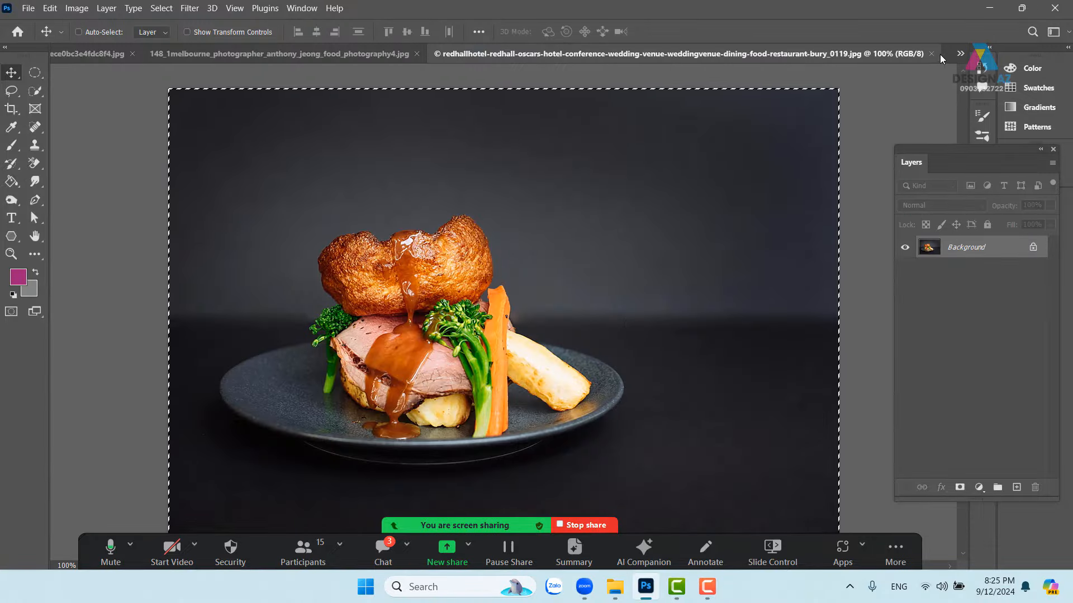
left_click(932, 54)
key("ctrl+v")
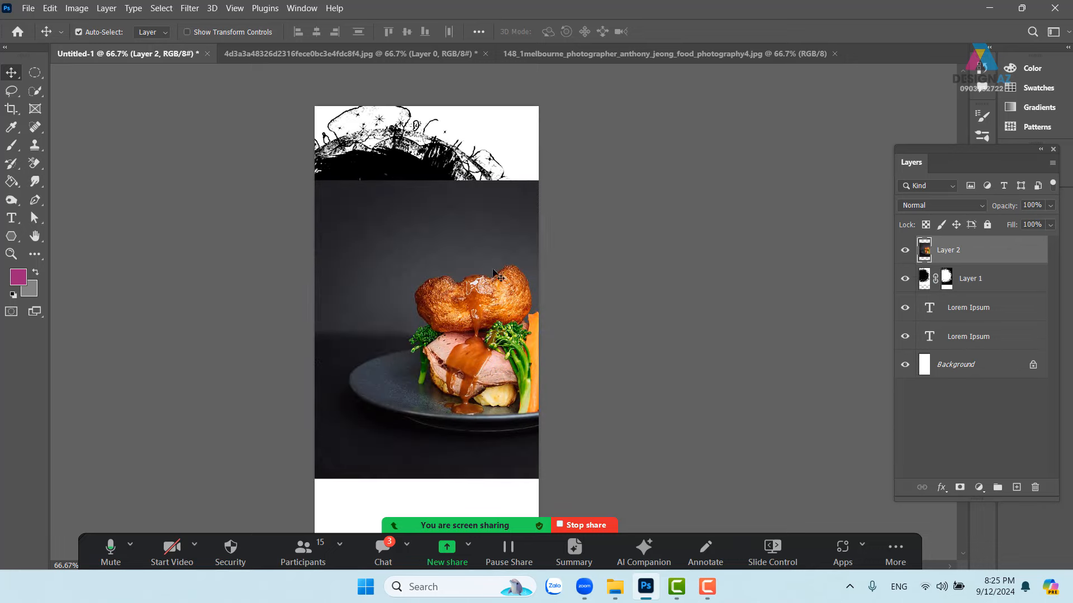
left_click_drag(493, 272, 433, 205)
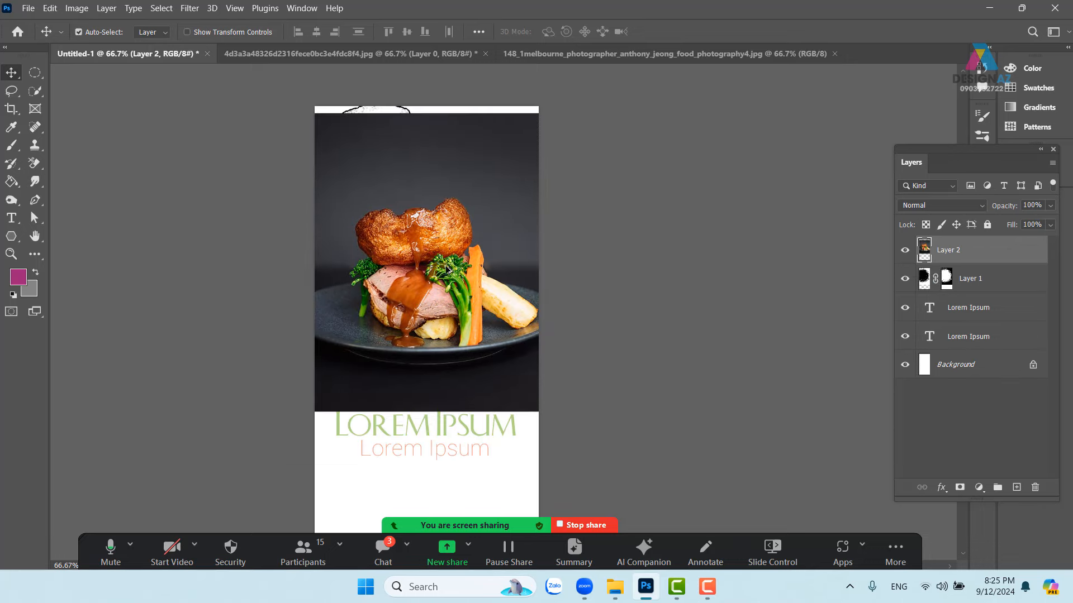
key("ctrl+alt+g")
mouse_move(470, 308)
left_mouse_down()
mouse_move(427, 282)
mouse_move(437, 296)
left_mouse_up()
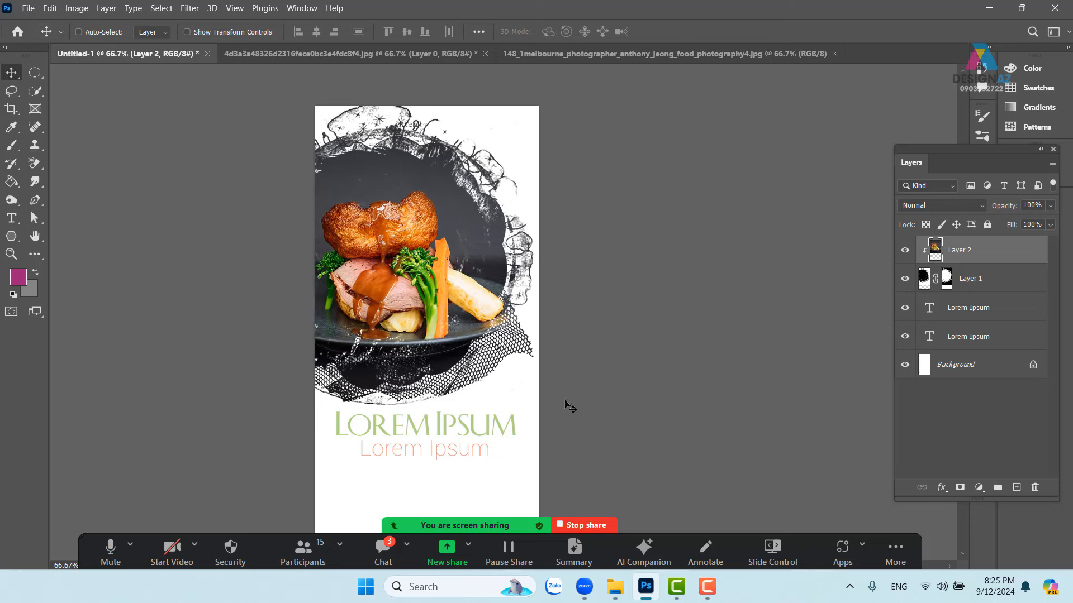
Select both Lorem Ipsum text layers and move them together slightly lower beneath the ink circle.
right_click(468, 430)
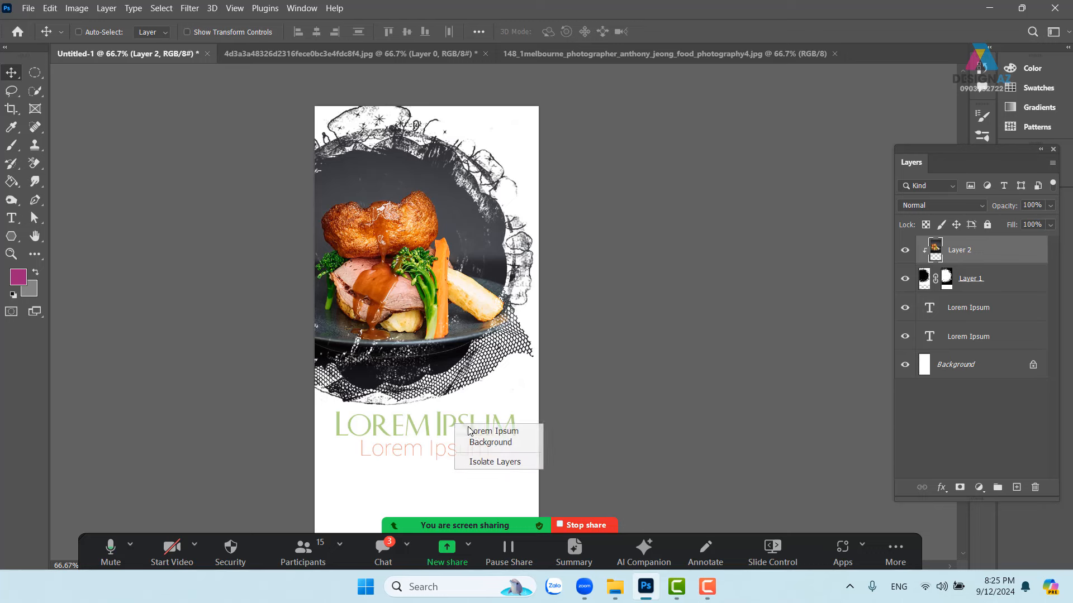
left_click(472, 431)
key("t")
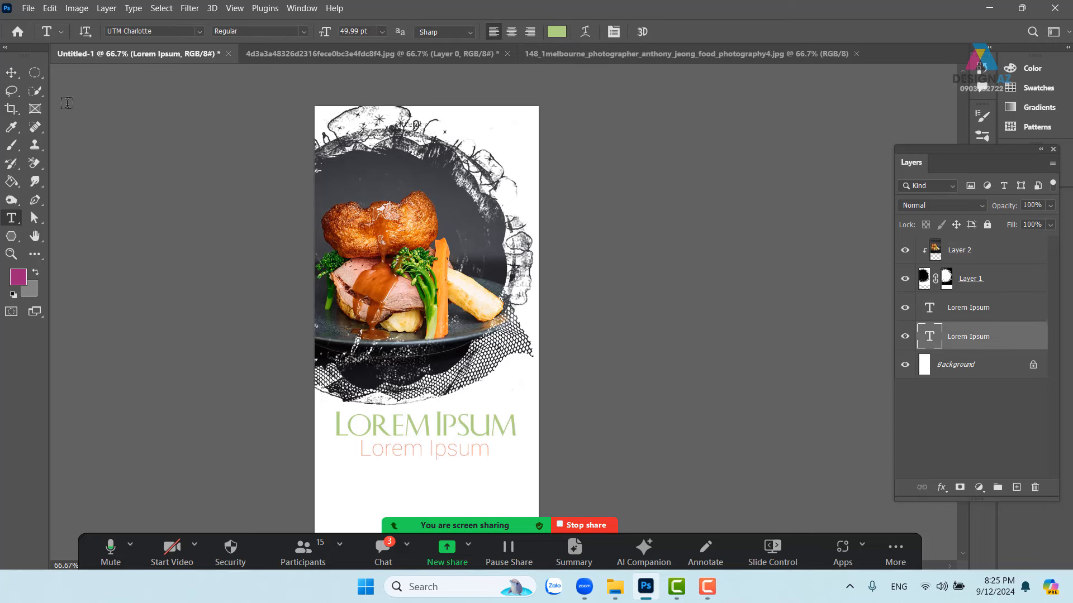
left_click(12, 72)
scroll(503, 358, "down", 3)
right_click(502, 354)
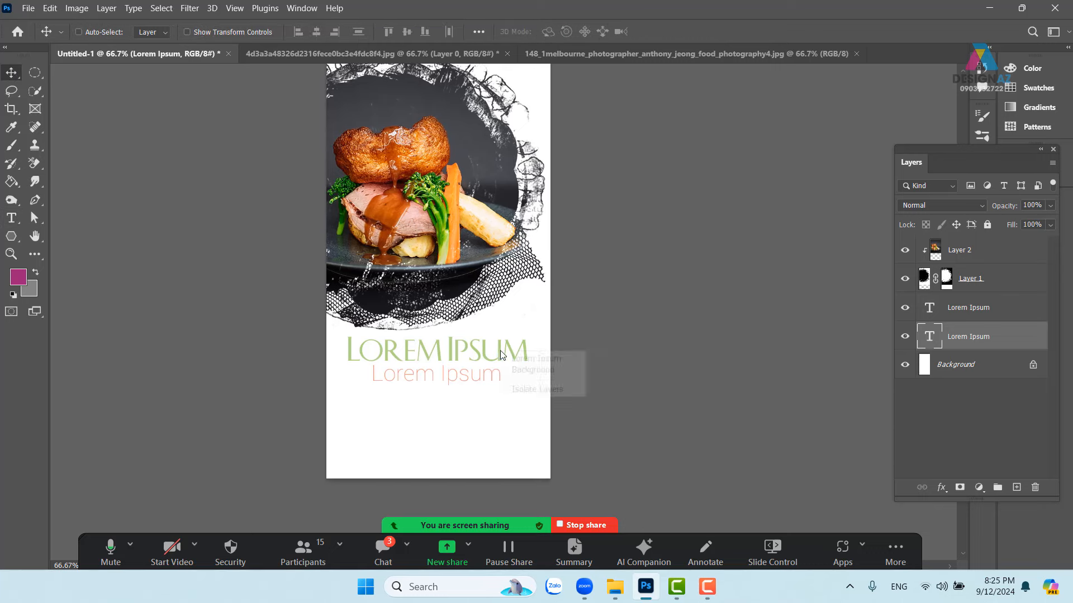
left_click(508, 359)
right_click(485, 375)
left_click(497, 382, "shift")
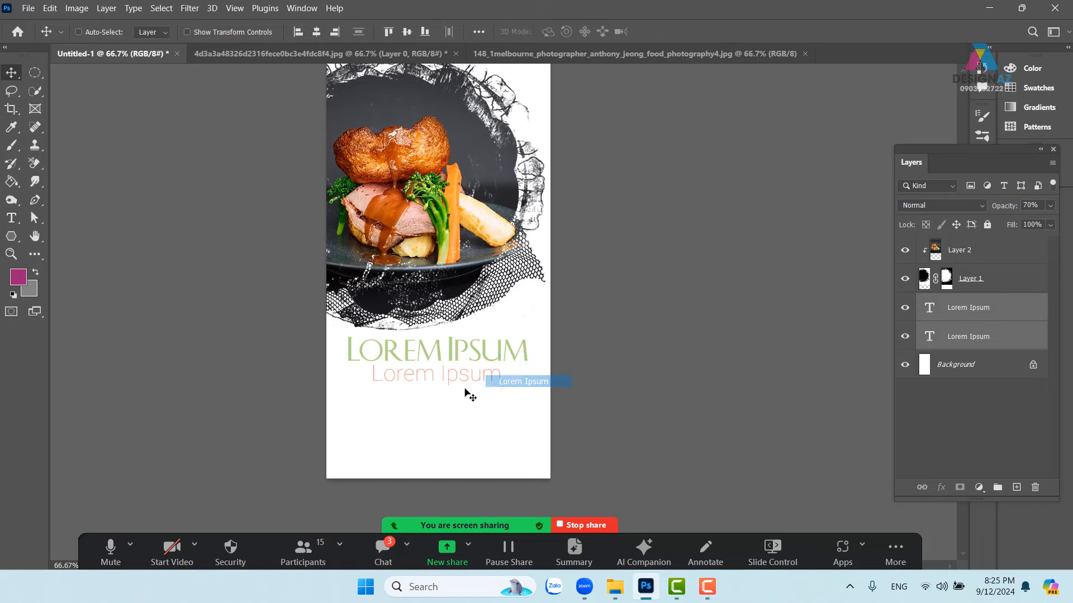
left_click_drag(460, 378, 455, 403)
Make a small circular selection over the ink circle's upper-right edge and add a new empty layer above the text layers.
left_click_drag(497, 252, 491, 357)
left_click(34, 72)
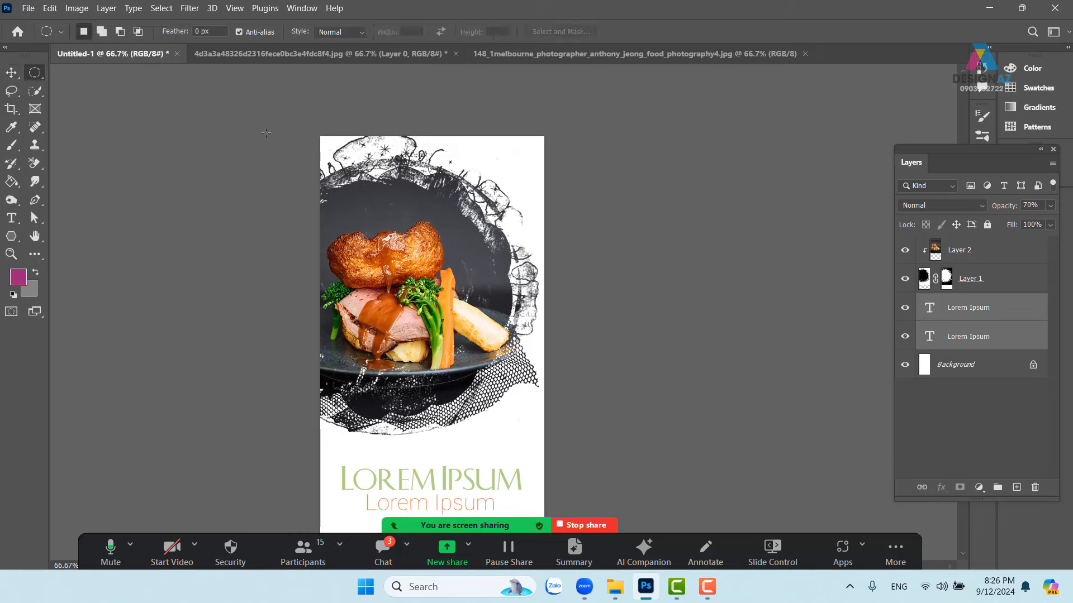
left_click_drag(473, 186, 546, 198)
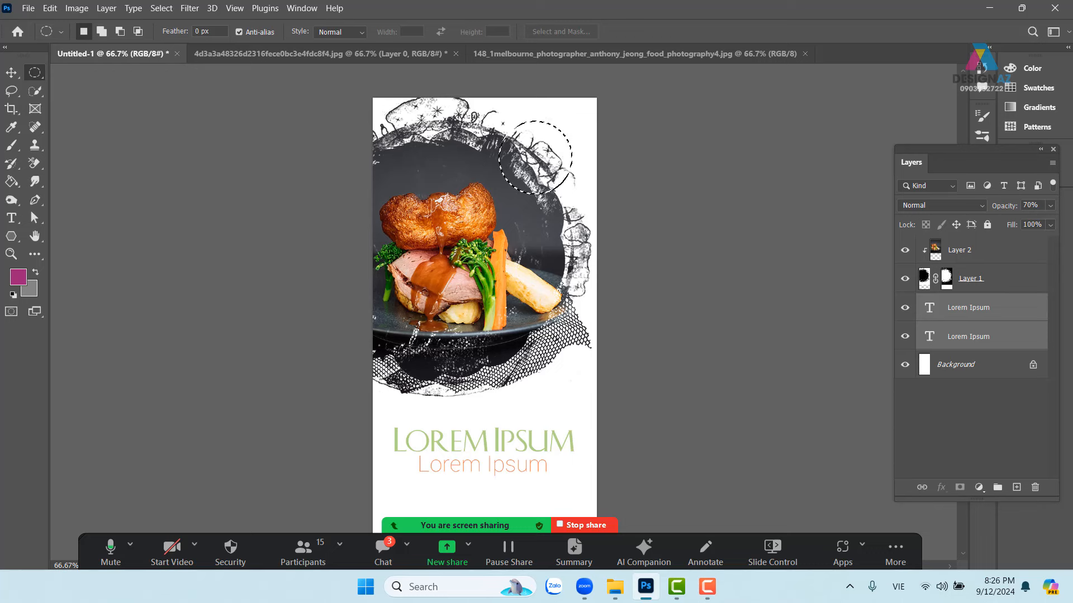
left_click(1017, 490)
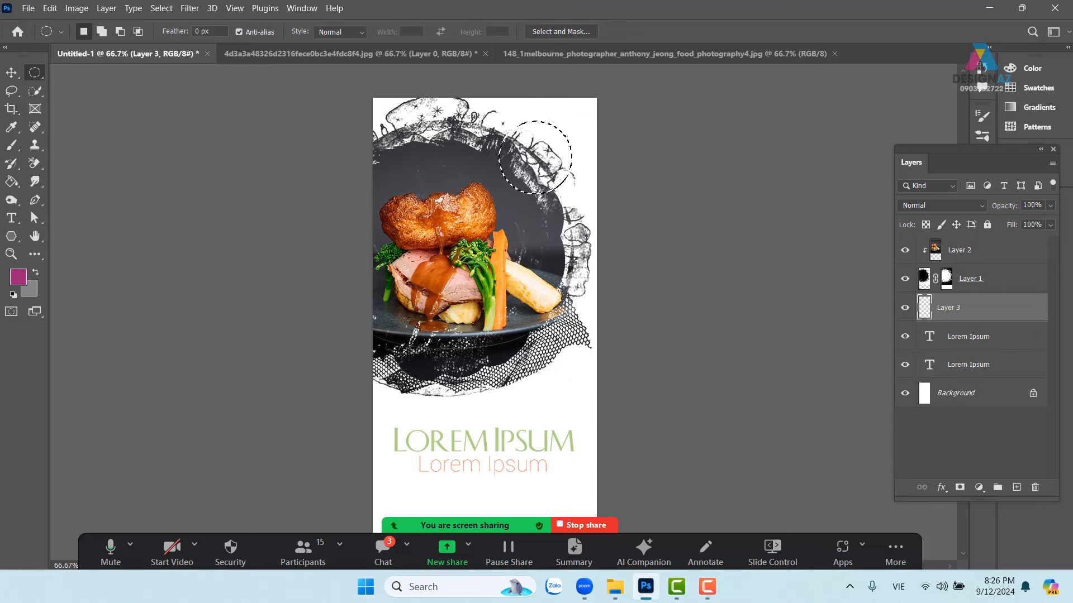
Sample dark green from the broccoli as the foreground colour and add a new empty layer above the roast beef photo layer.
key("i")
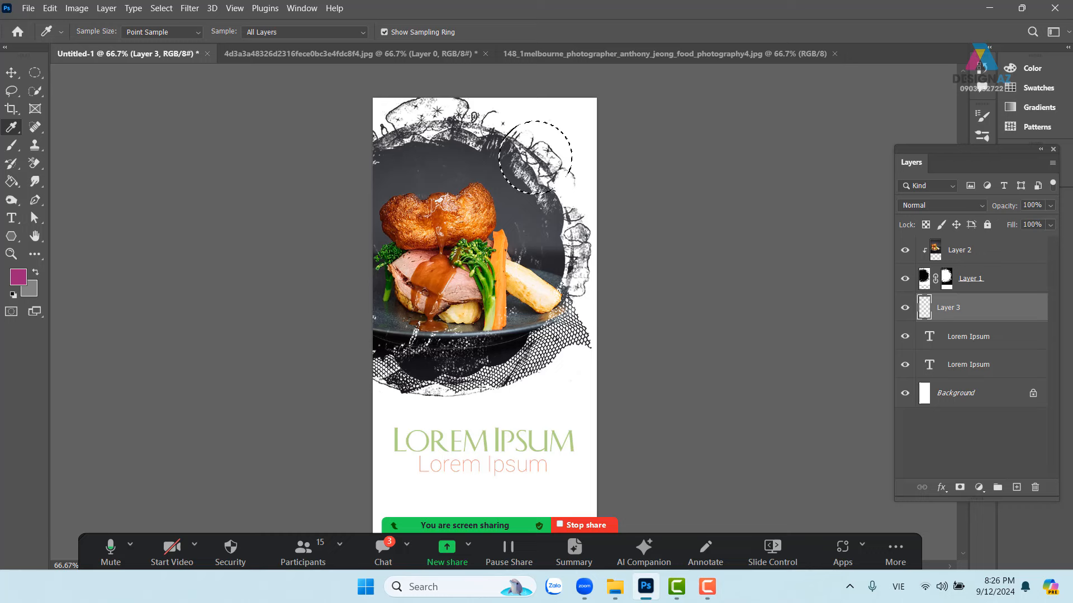
left_click(486, 288)
left_click(1000, 253)
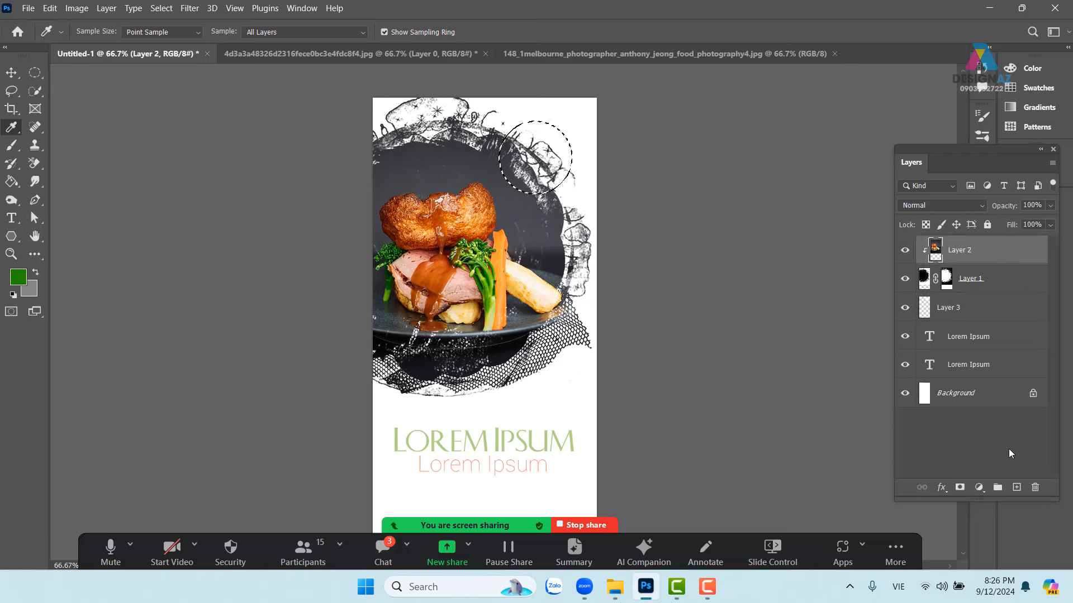
left_click(1016, 488)
key("d")
key("ctrl+Delete")
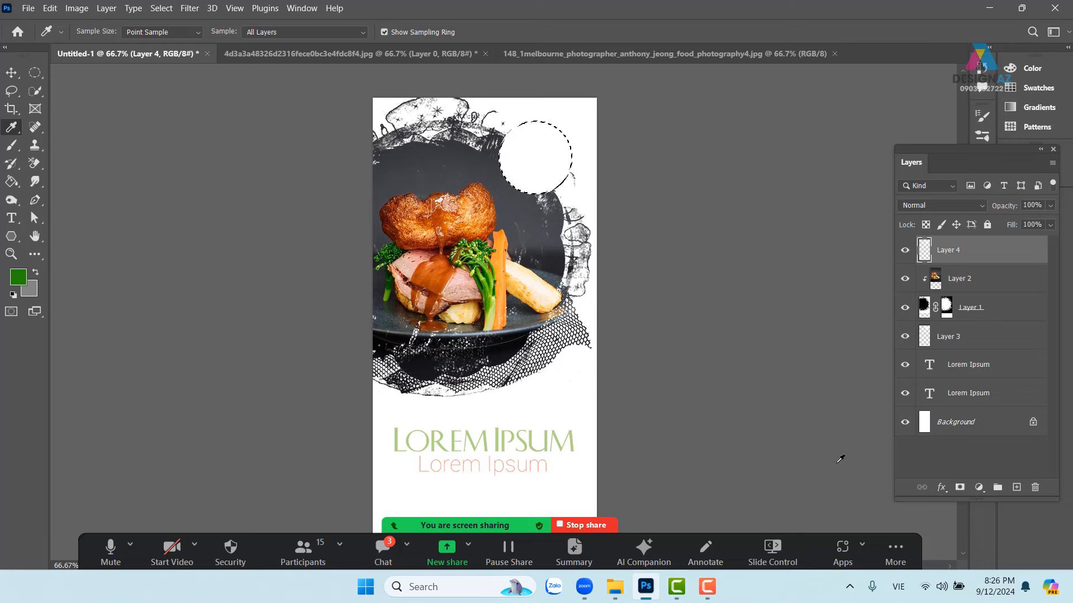
key("ctrl+z")
key("ctrl+shift+z")
key("ctrl+z")
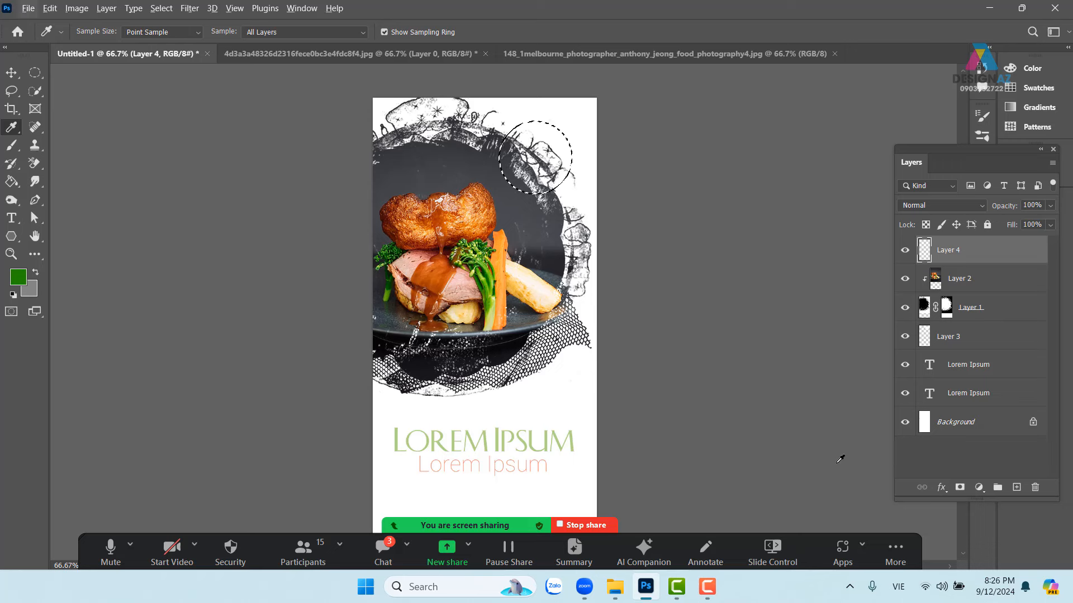
key("ctrl+shift+z")
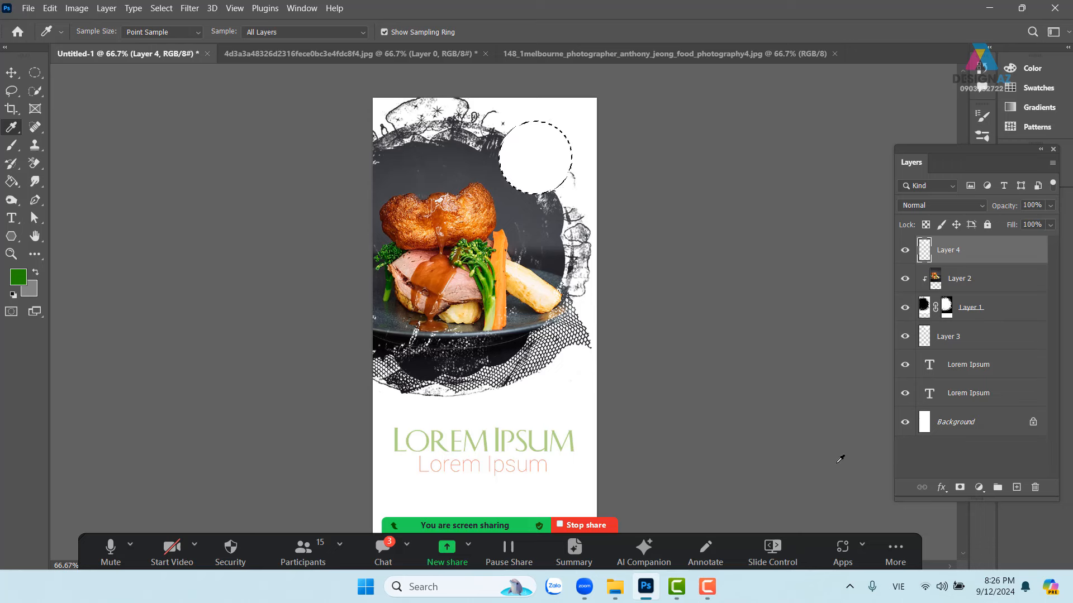
key("ctrl+z")
key("ctrl+shift+z")
Swap the colours, replace the pale fill in the circular selection with the sampled green on the new layer, and deselect.
key("x")
key("ctrl+z")
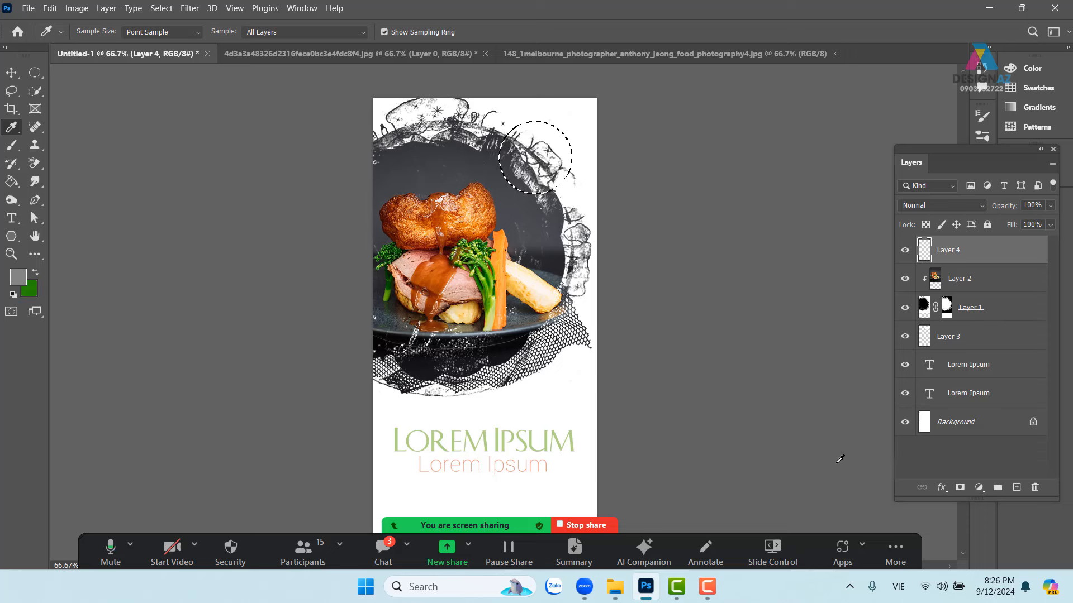
key("ctrl+BackSpace")
key("v")
key("ctrl+d")
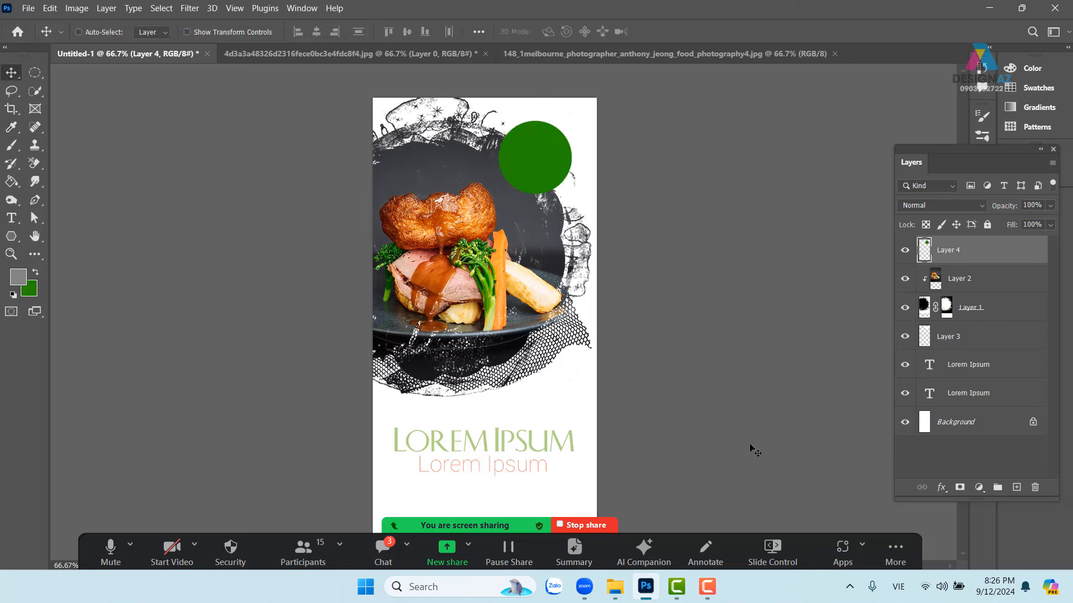
Set the green circle layer's opacity to 50%.
left_click_drag(532, 278, 564, 316)
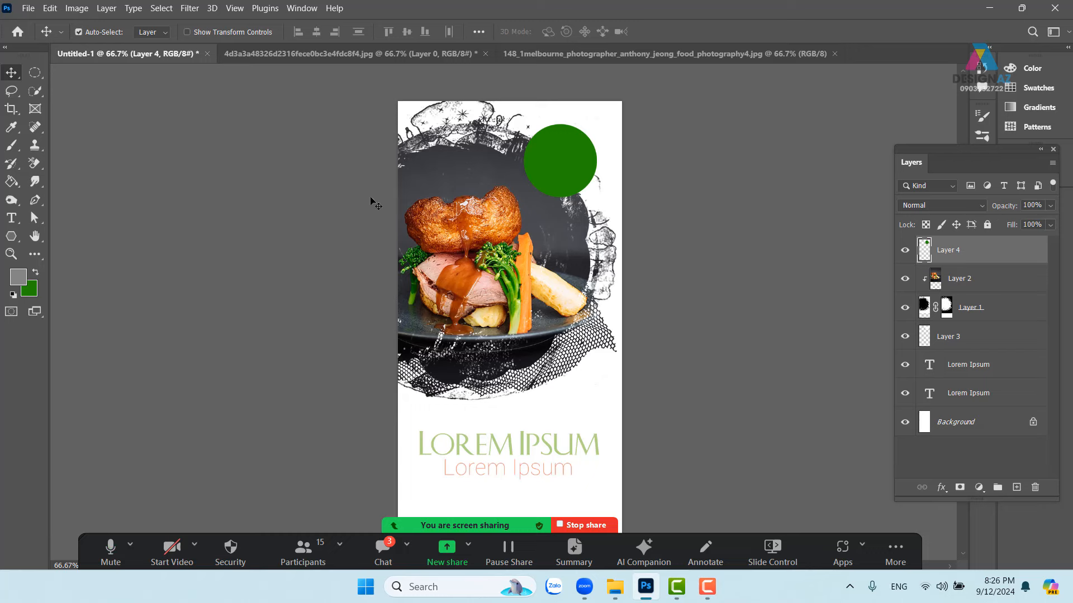
key("ctrl+plus")
left_click_drag(539, 125, 529, 211)
key("5")
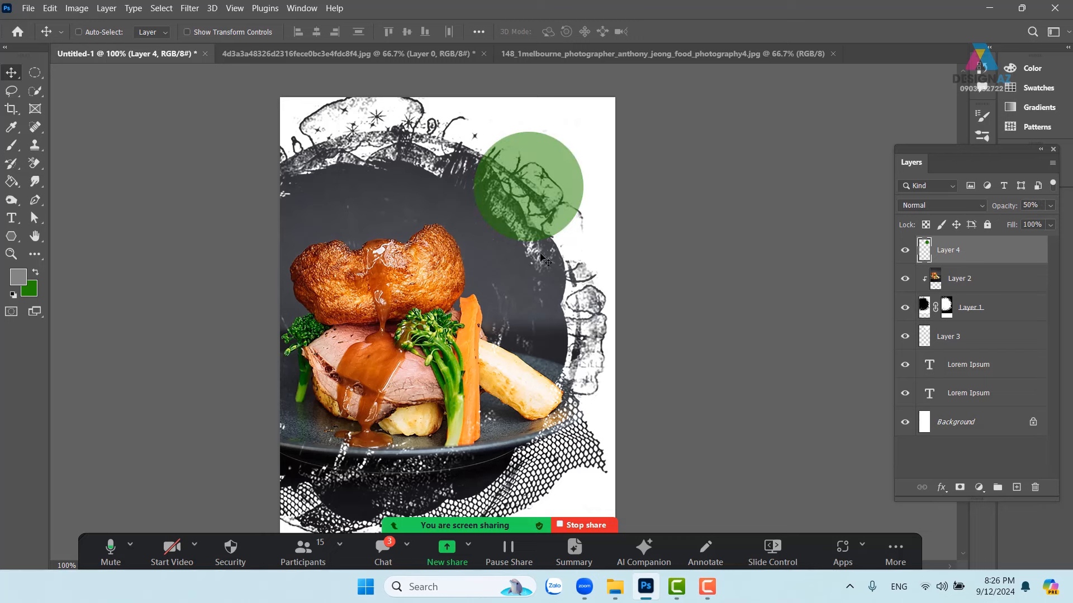
Duplicate the green circle layer and scale the copy down proportionally to about 90%.
key("ctrl+j")
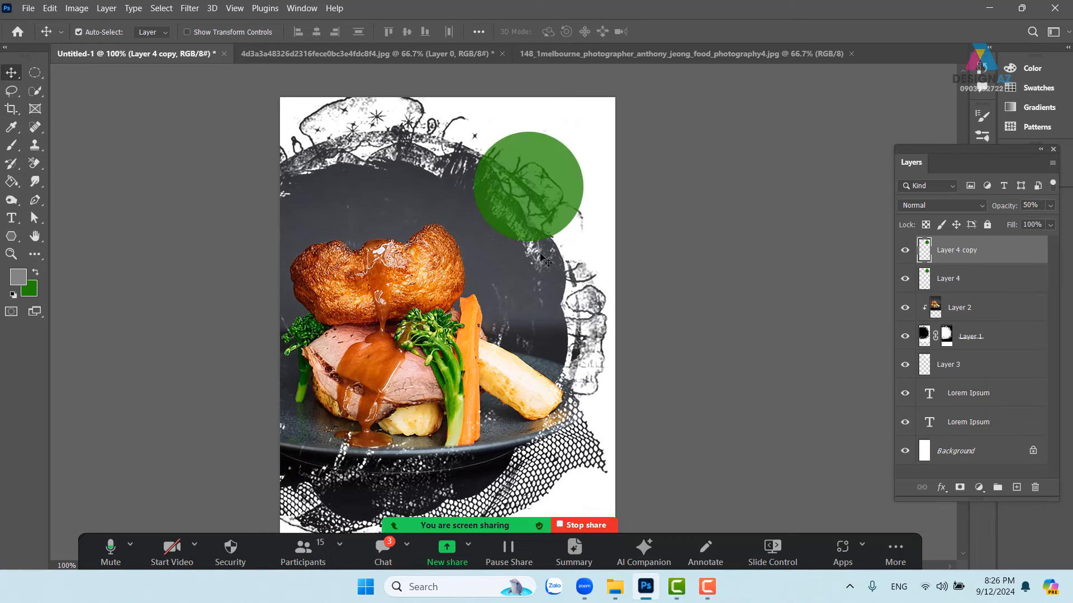
key("ctrl+t")
left_click_drag(582, 132, 608, 179)
key("alt+shift")
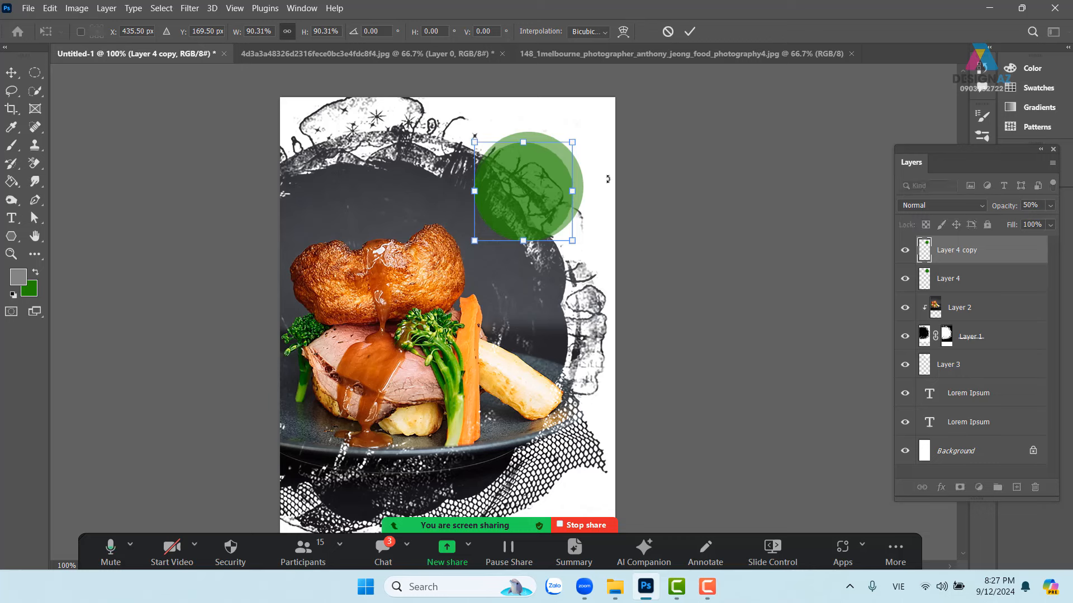
left_click(690, 31)
Centre the smaller green circle inside the original and set its opacity to 100%.
left_click_drag(555, 200, 560, 194)
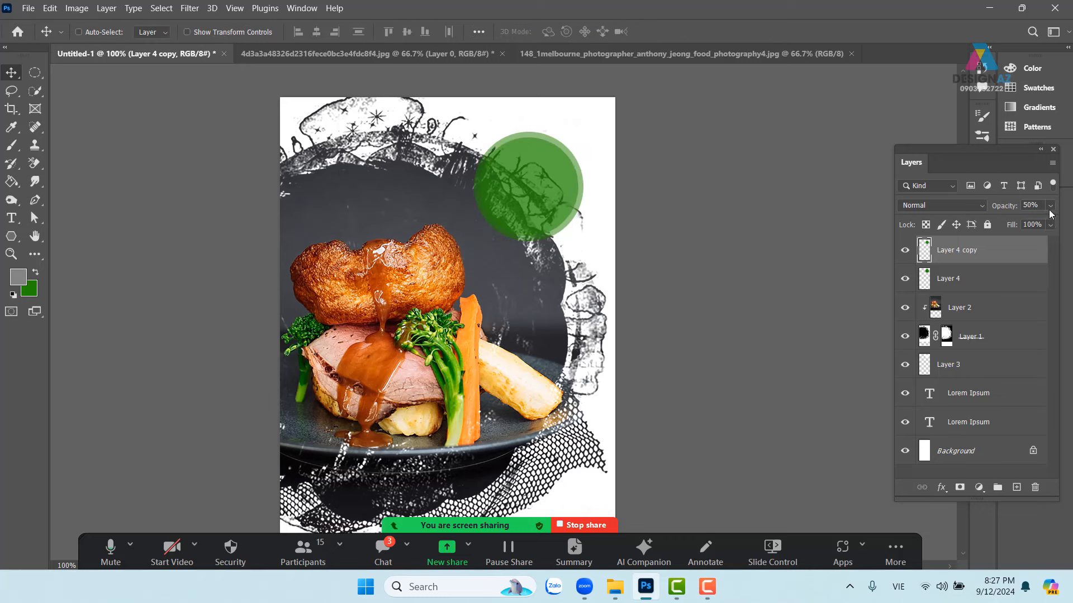
left_click_drag(1050, 205, 1072, 226)
left_click_drag(542, 312, 581, 253)
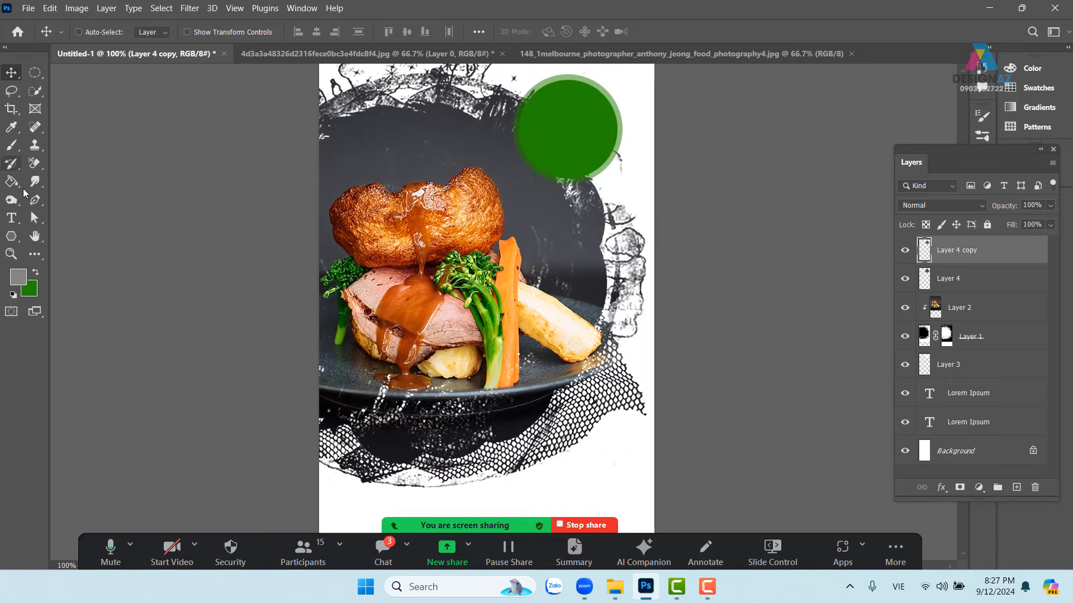
Add the text "logo" in UTM Charlotte and move it onto the green circle.
left_click(11, 218)
left_click(520, 256)
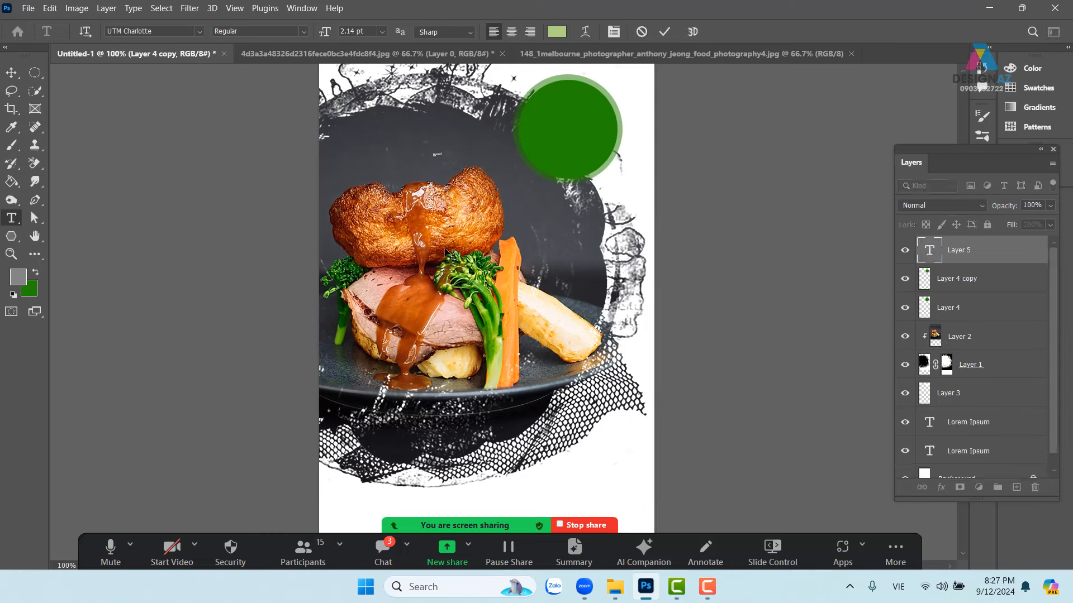
left_click(11, 73)
left_click_drag(415, 185, 561, 150)
Set the logo text's colour to white (ffffff).
key("t")
left_click(560, 32)
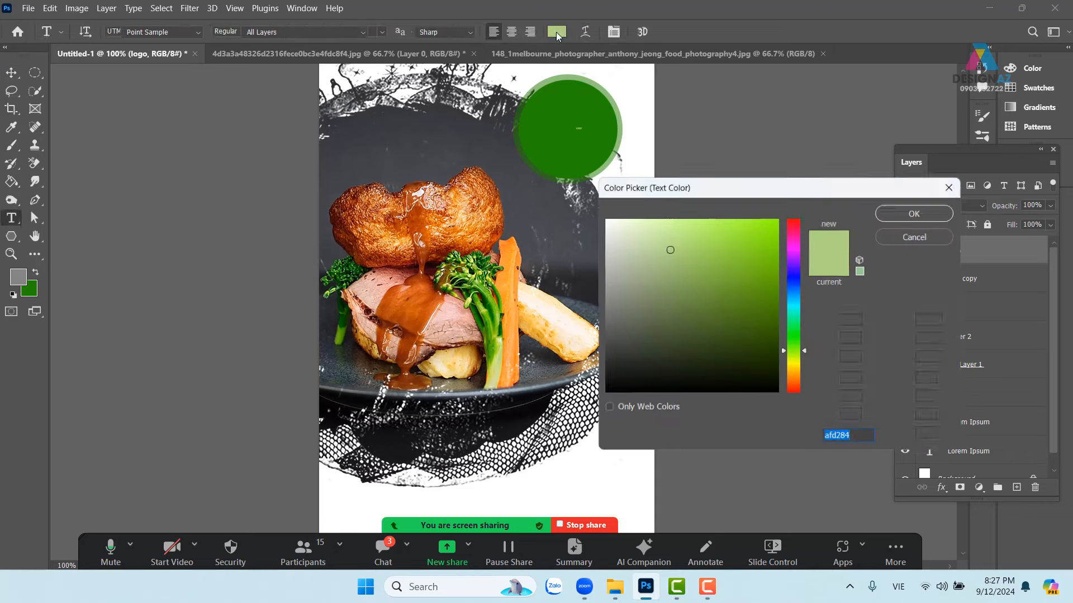
left_click_drag(670, 255, 592, 195)
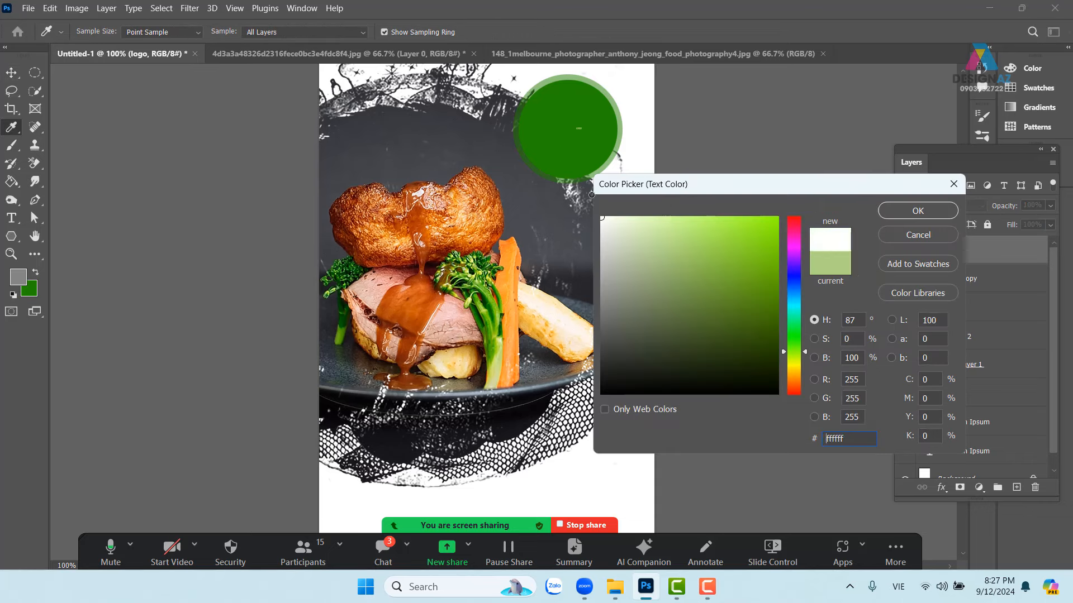
left_click(894, 213)
Enlarge the logo text so it spans most of the green circle's width and sits centred in it.
key("ctrl+t")
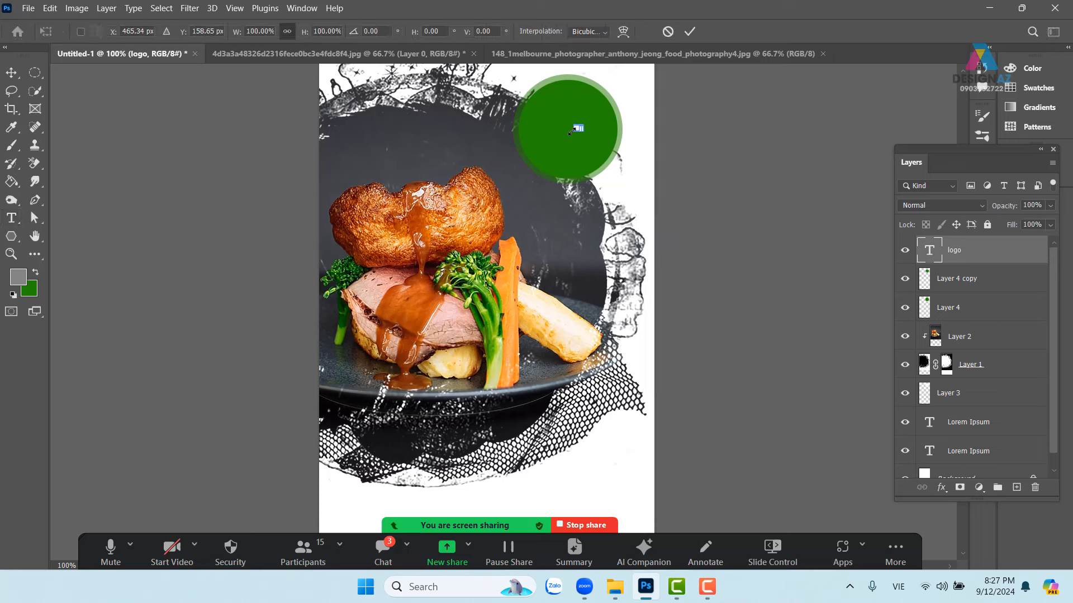
mouse_move(568, 131)
left_mouse_down()
mouse_move(506, 159)
mouse_move(582, 143)
left_mouse_up()
key("Return")
key("v")
left_click_drag(613, 210, 632, 130)
key("ctrl+minus")
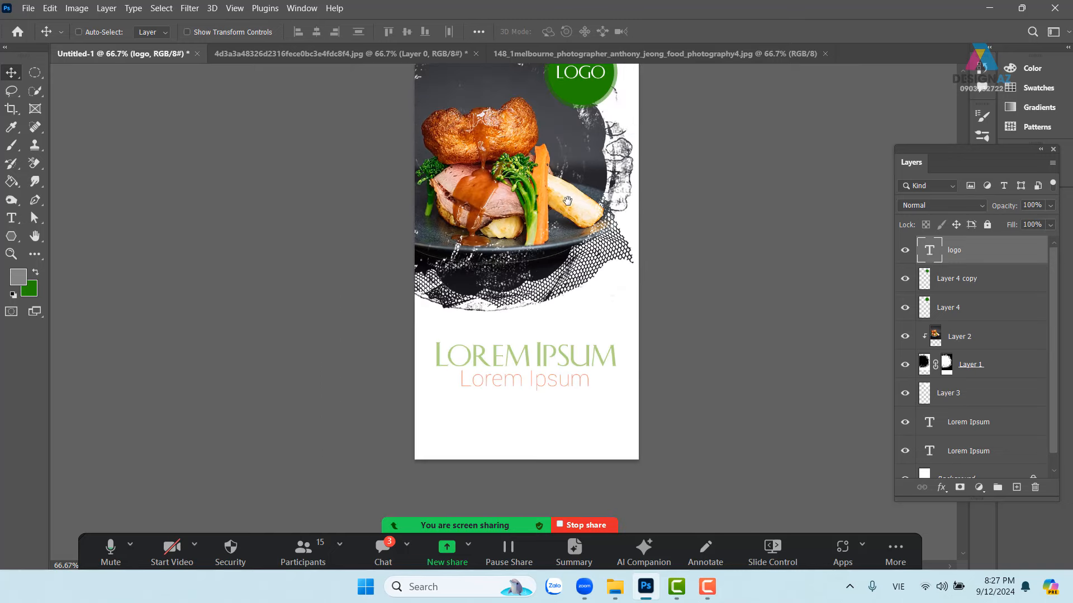
left_click_drag(567, 201, 559, 282)
left_click_drag(593, 320, 596, 288)
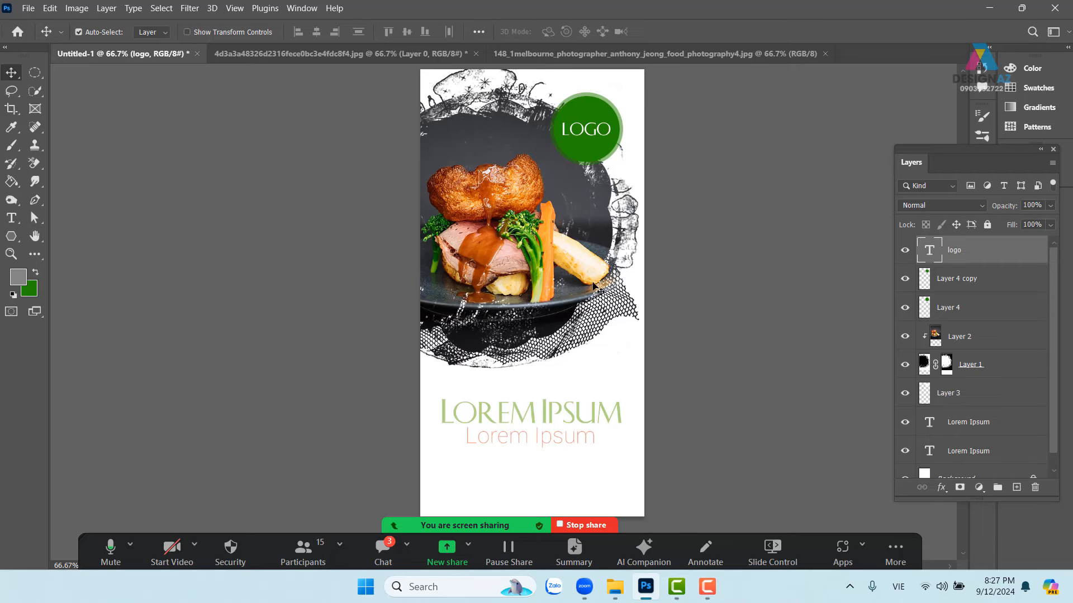
Browse for an image to open in the Chất liệu đen trắng folder, inside ảnh mới tư liệu > chưa lọc > background thiết kế on New Volume (D:).
key("ctrl+o")
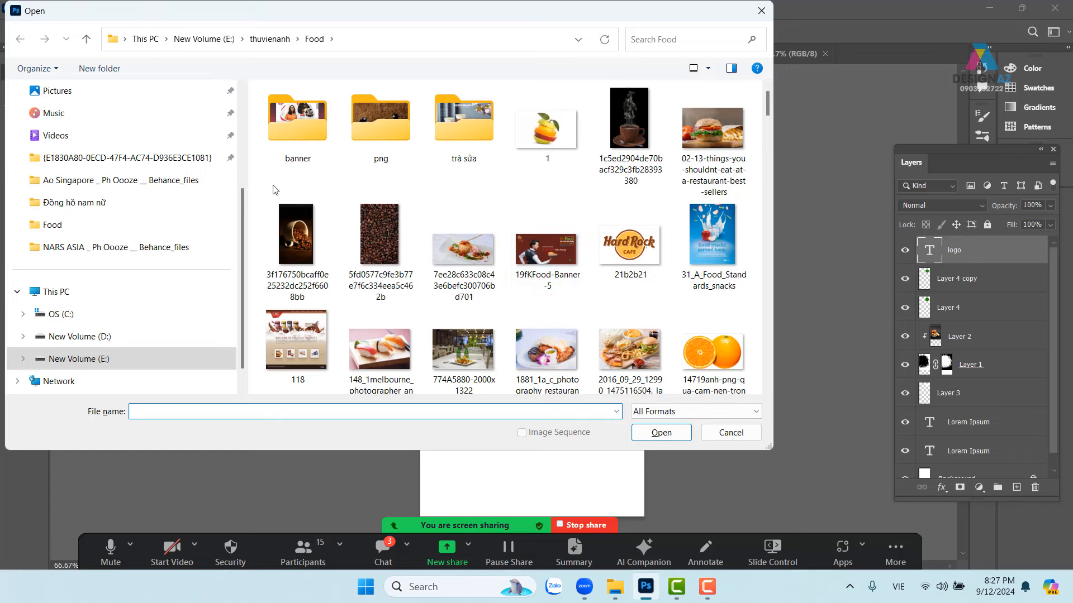
left_click(78, 358)
double_click(534, 318)
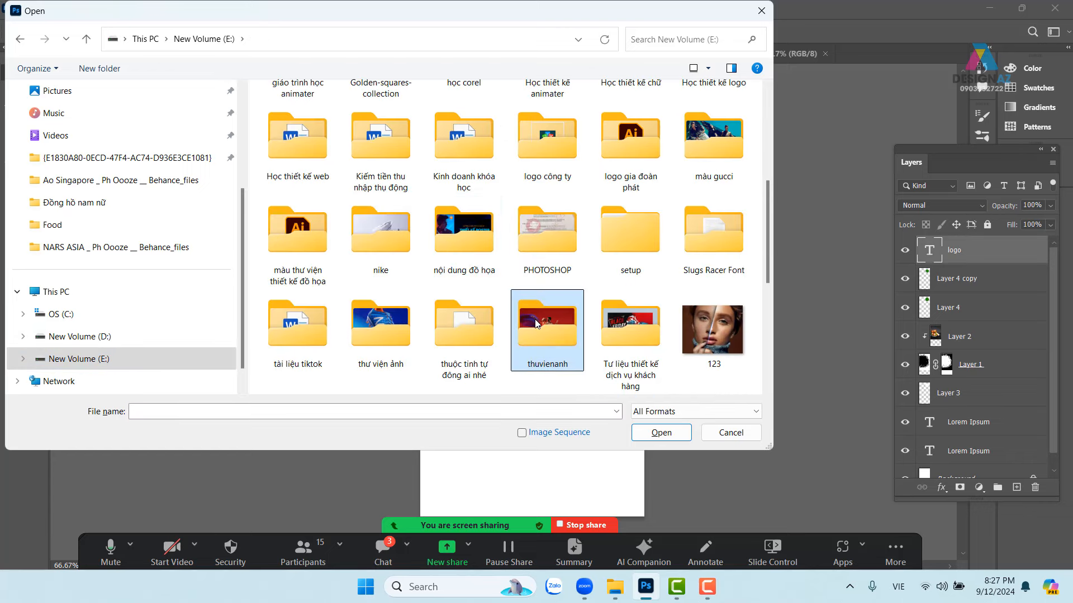
left_click(106, 337)
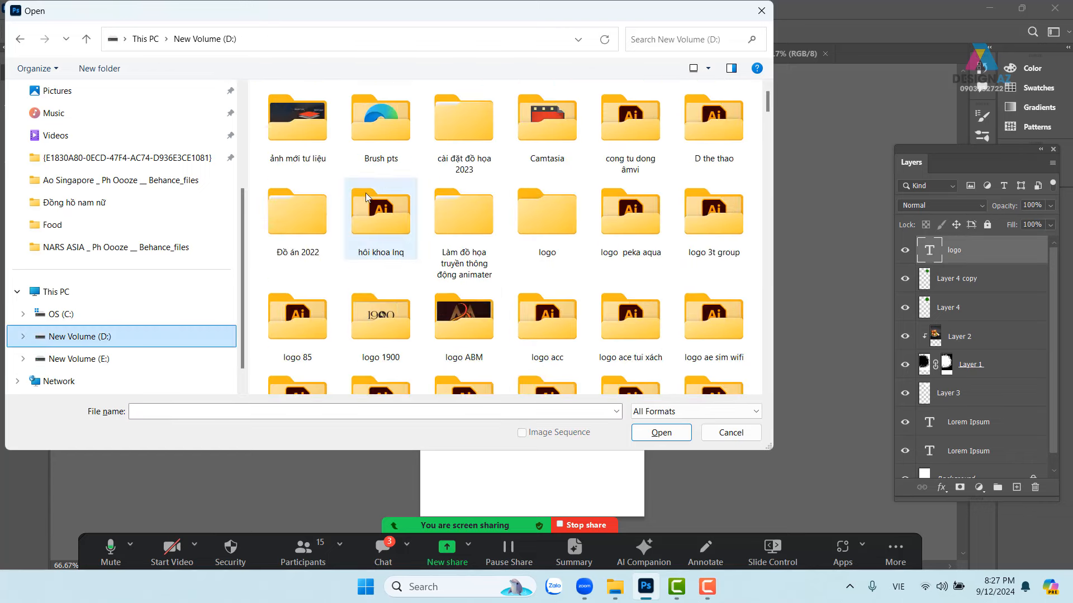
double_click(306, 119)
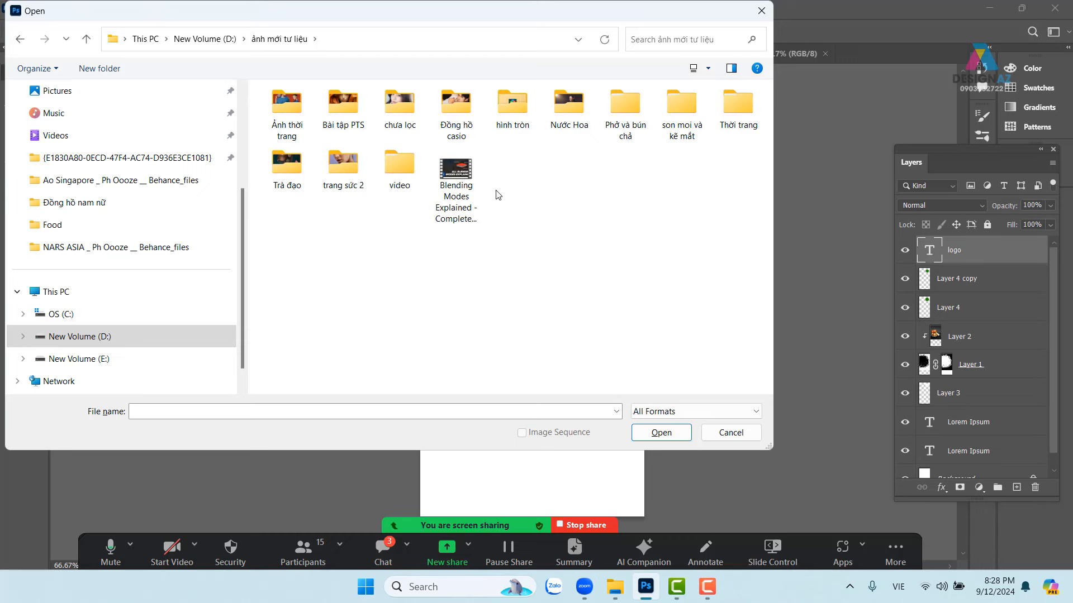
double_click(417, 124)
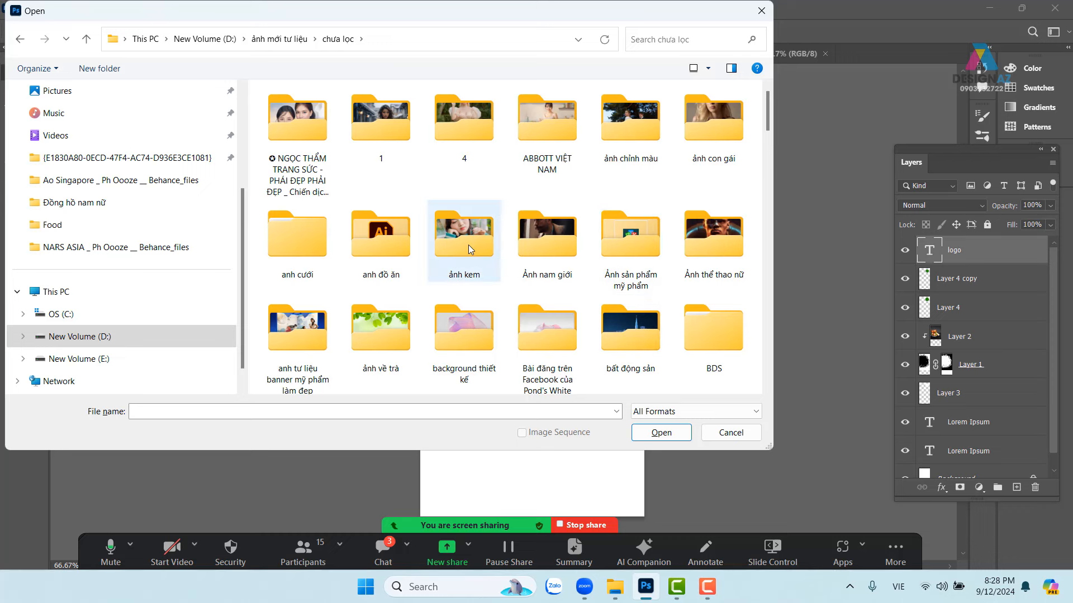
left_click(491, 320)
double_click(491, 320)
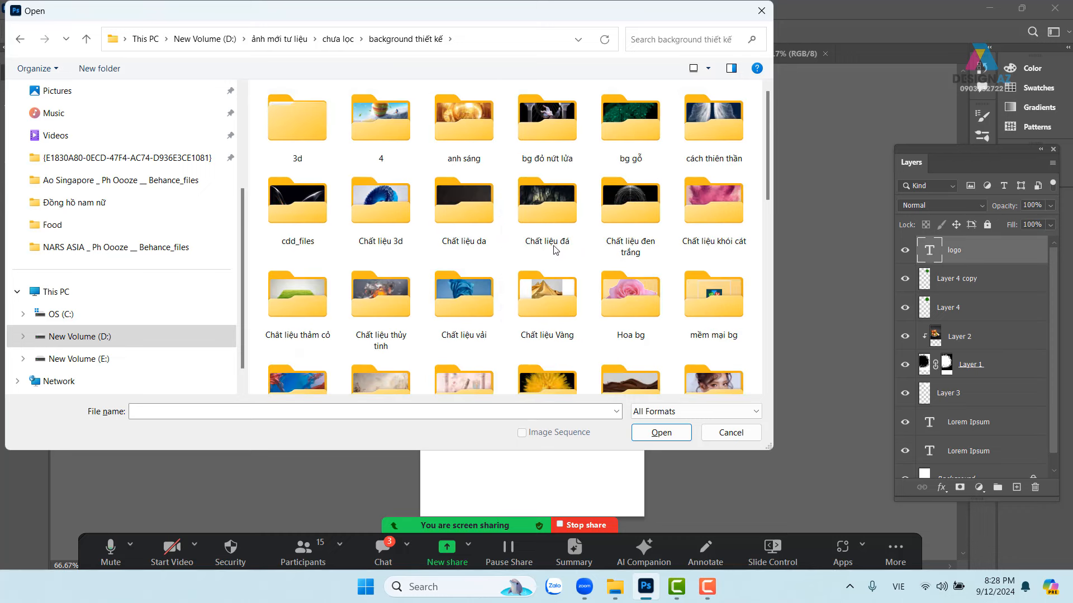
double_click(642, 209)
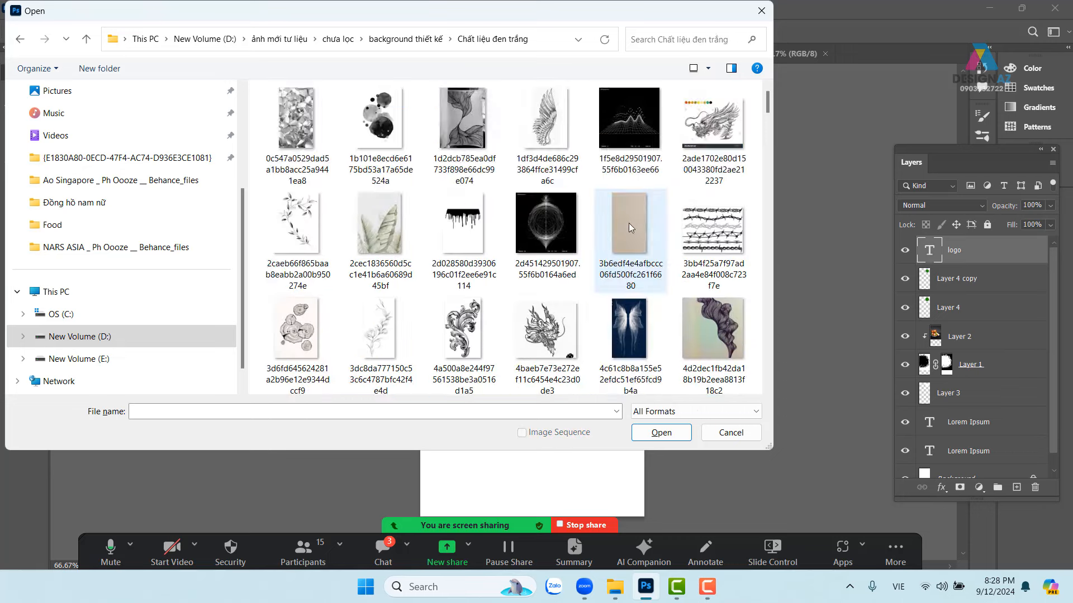
Find and open the wavy black-and-white line-art image 809c979909e89e1a171074869dbfed22.
scroll(615, 244, "down", 1)
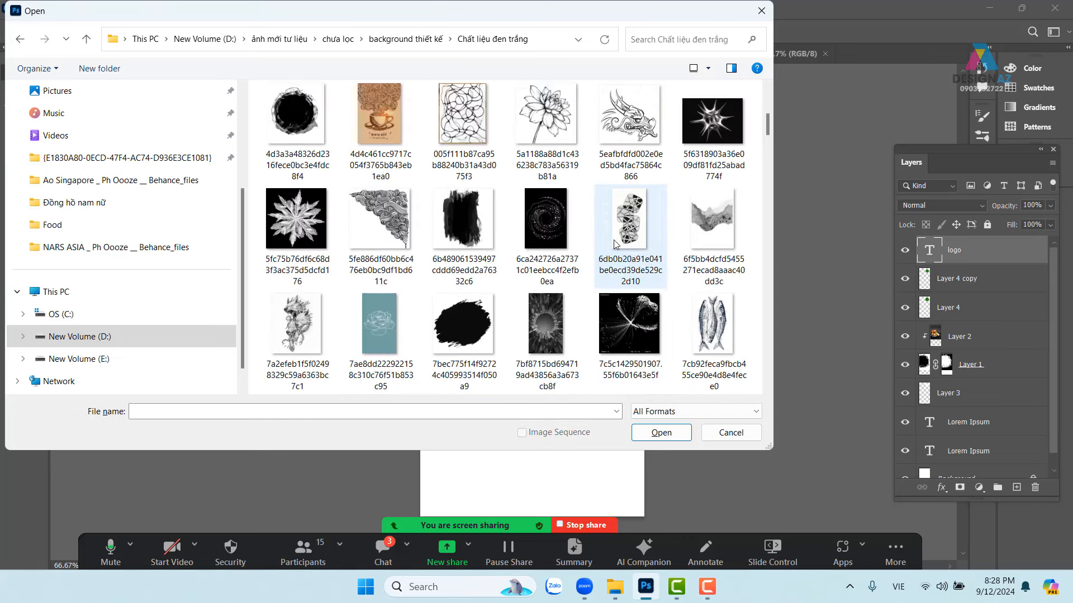
scroll(615, 244, "up", 1)
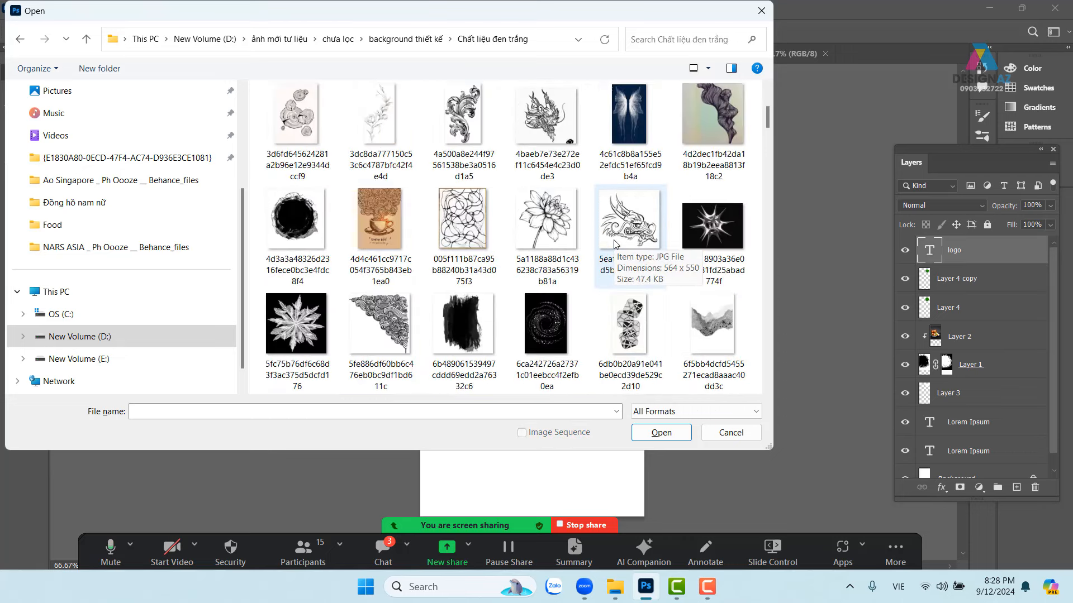
scroll(615, 244, "down", 4)
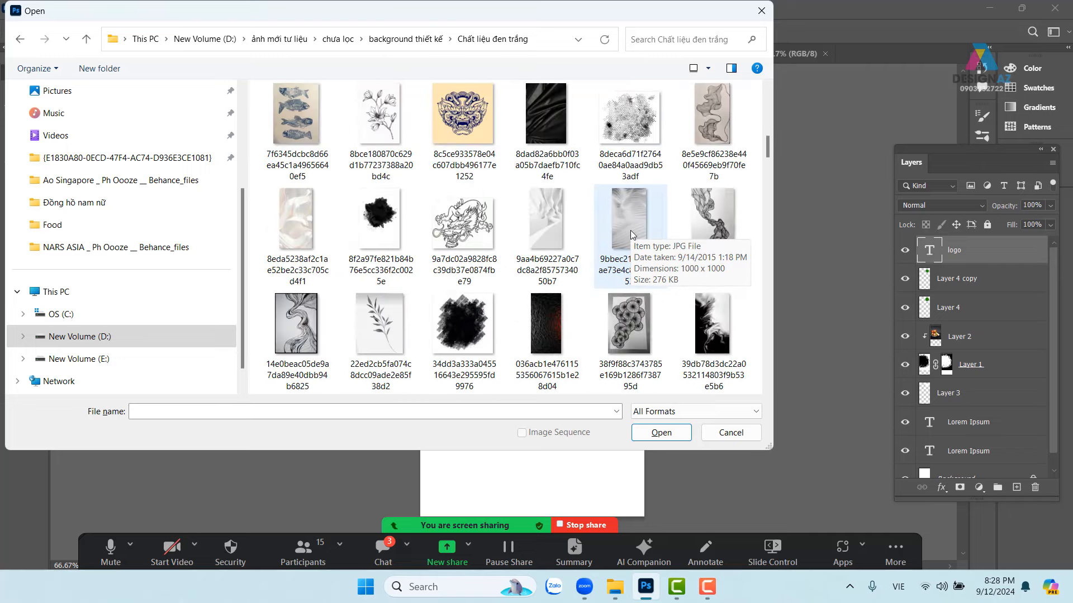
scroll(630, 231, "down", 1)
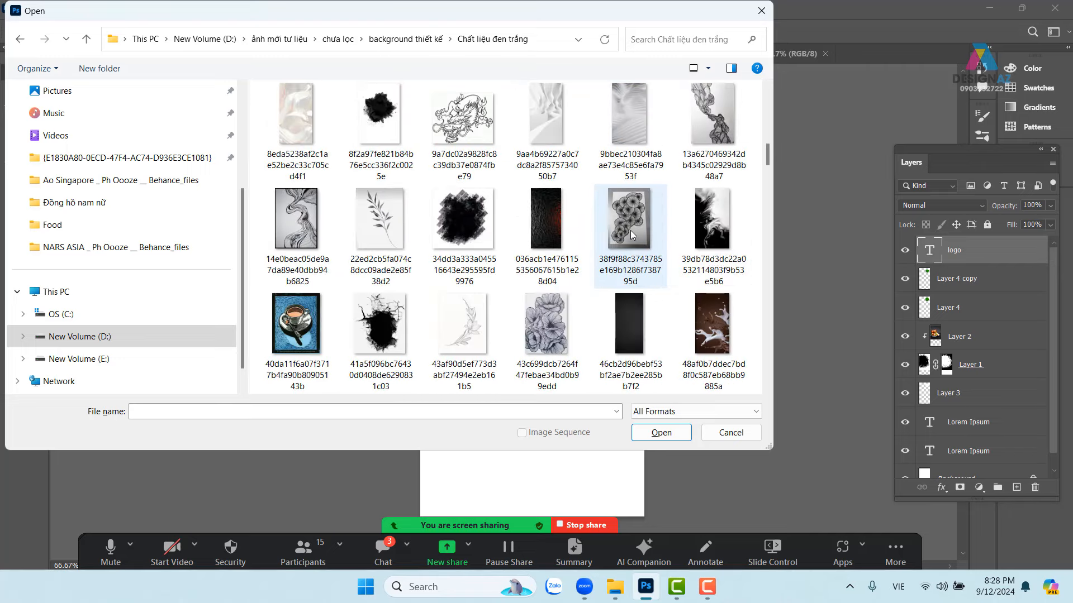
scroll(630, 231, "down", 1)
scroll(630, 229, "down", 2)
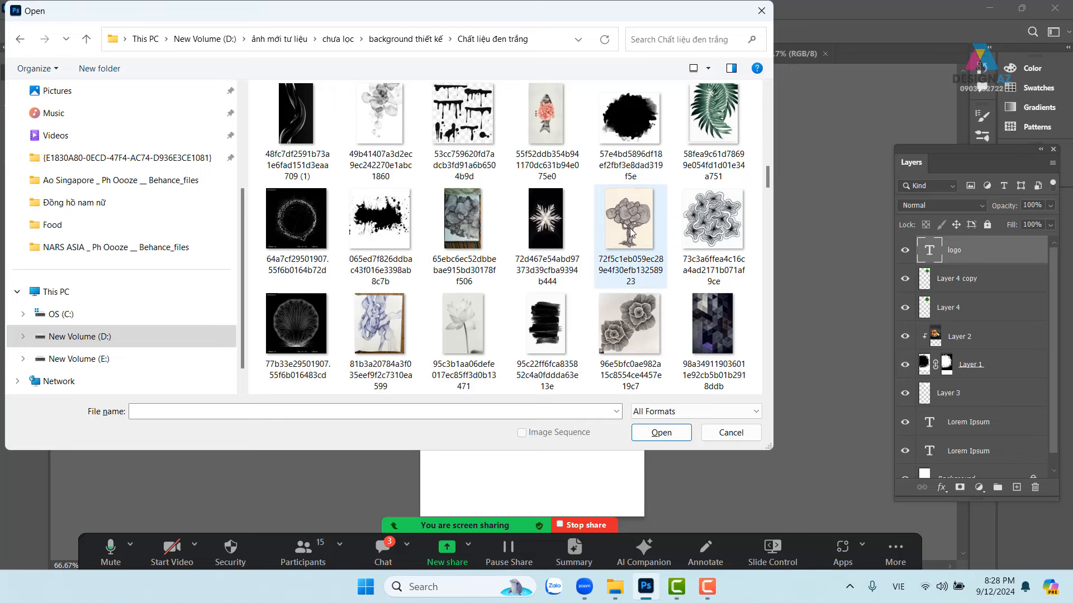
scroll(631, 232, "down", 2)
scroll(624, 244, "down", 1)
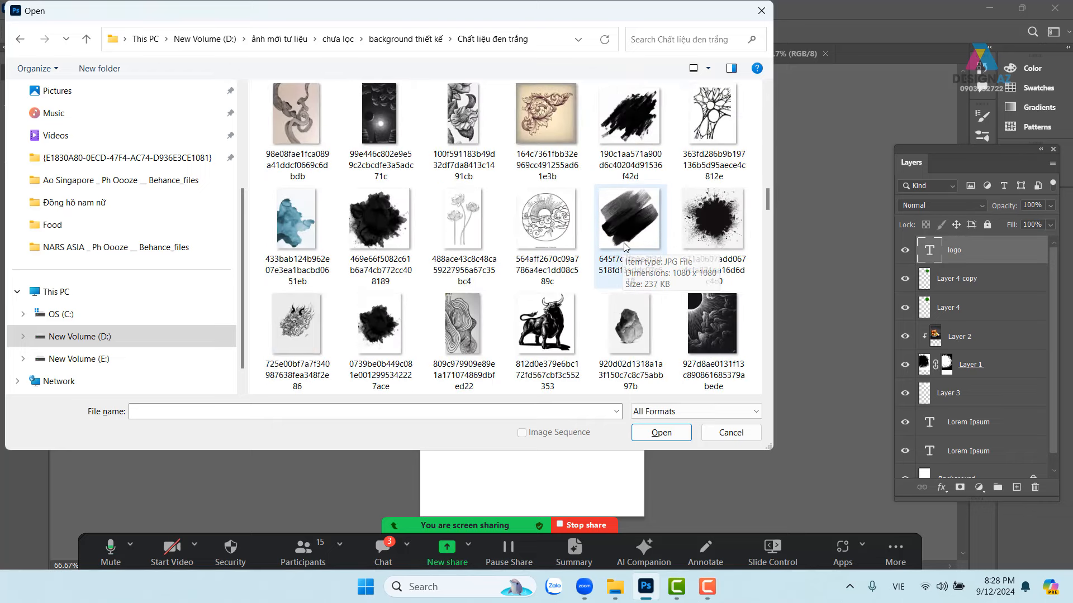
scroll(607, 245, "down", 1)
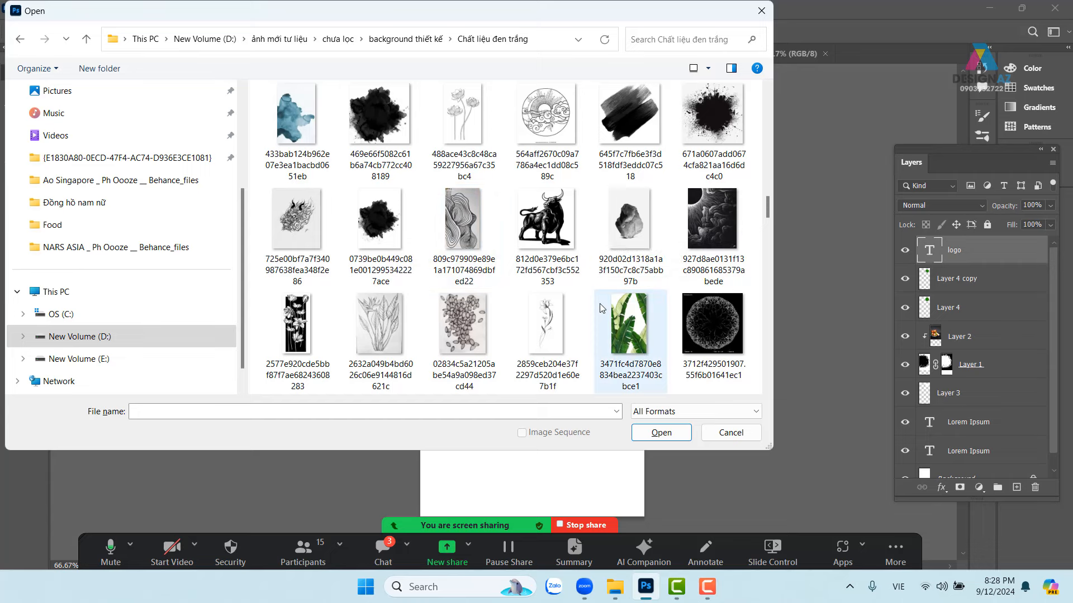
left_click(447, 237)
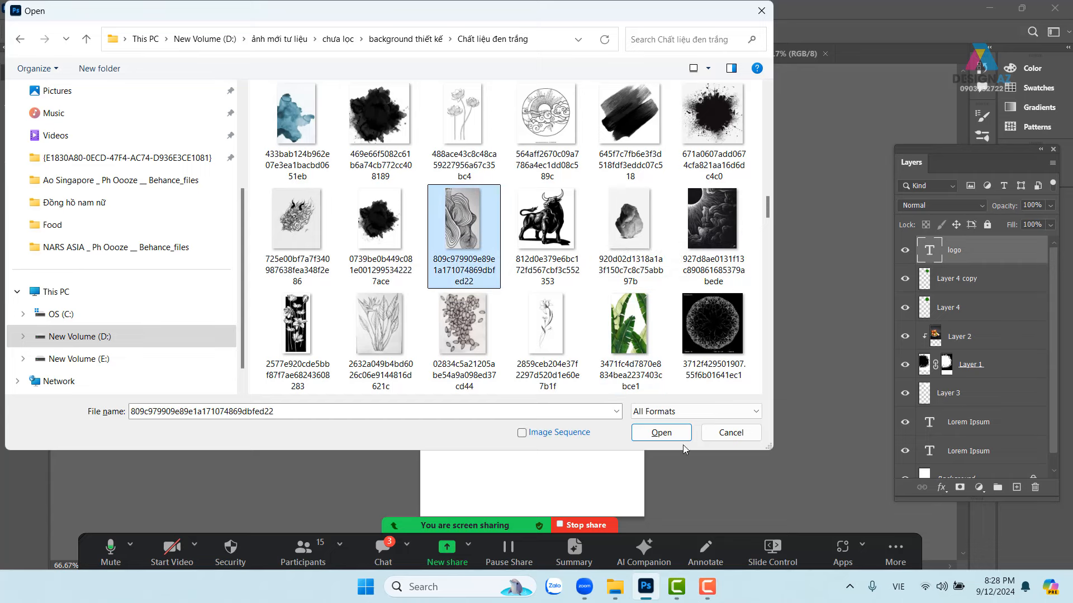
left_click(673, 433)
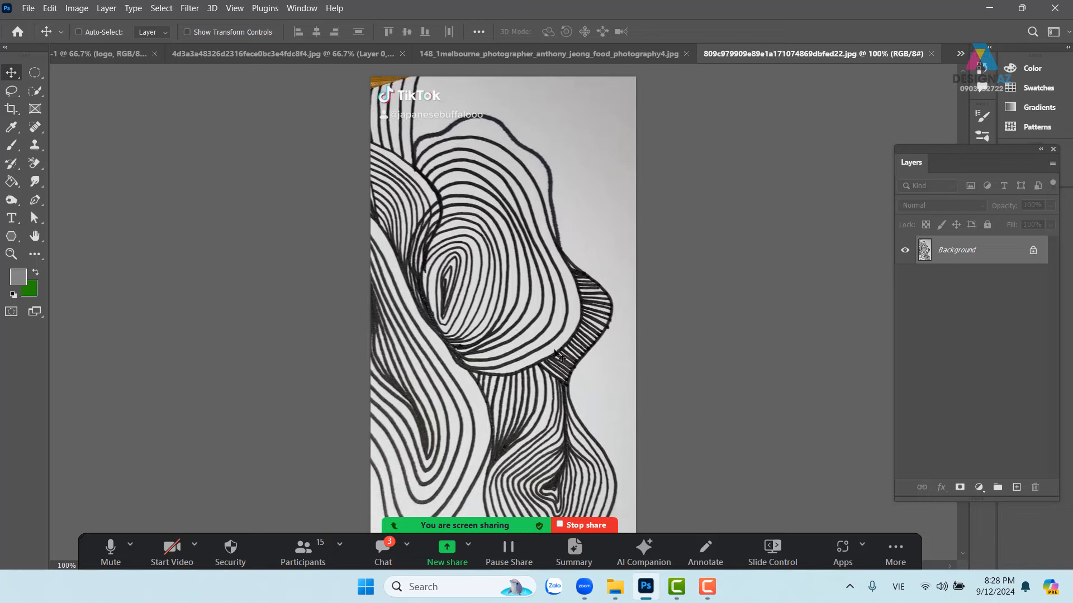
Crop the strip carrying the TikTok watermark off the upper edge of the wavy line-art image.
left_click_drag(521, 390, 524, 359)
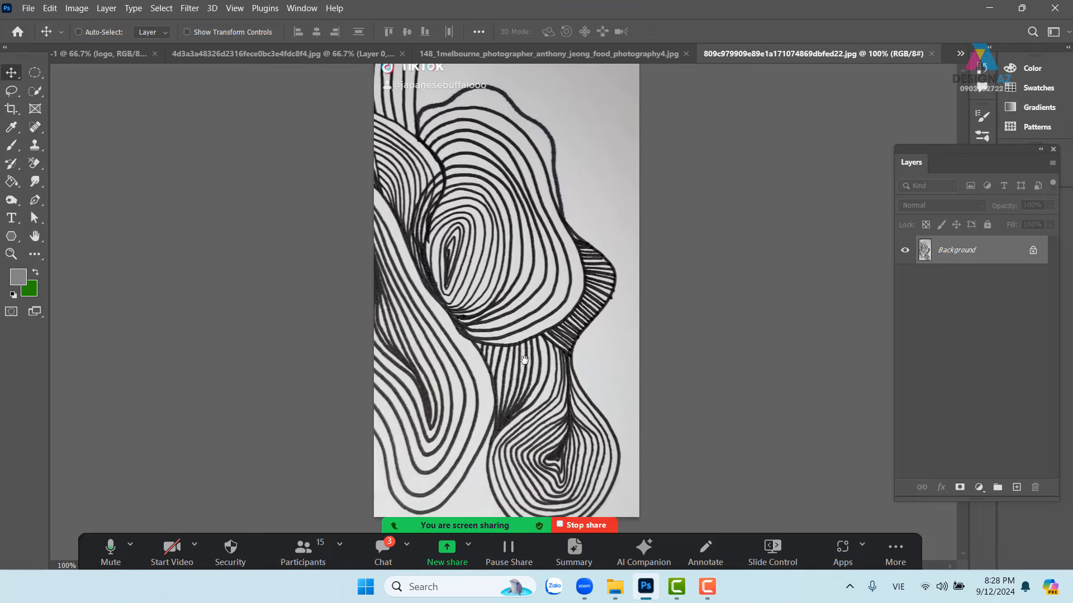
key("ctrl+minus")
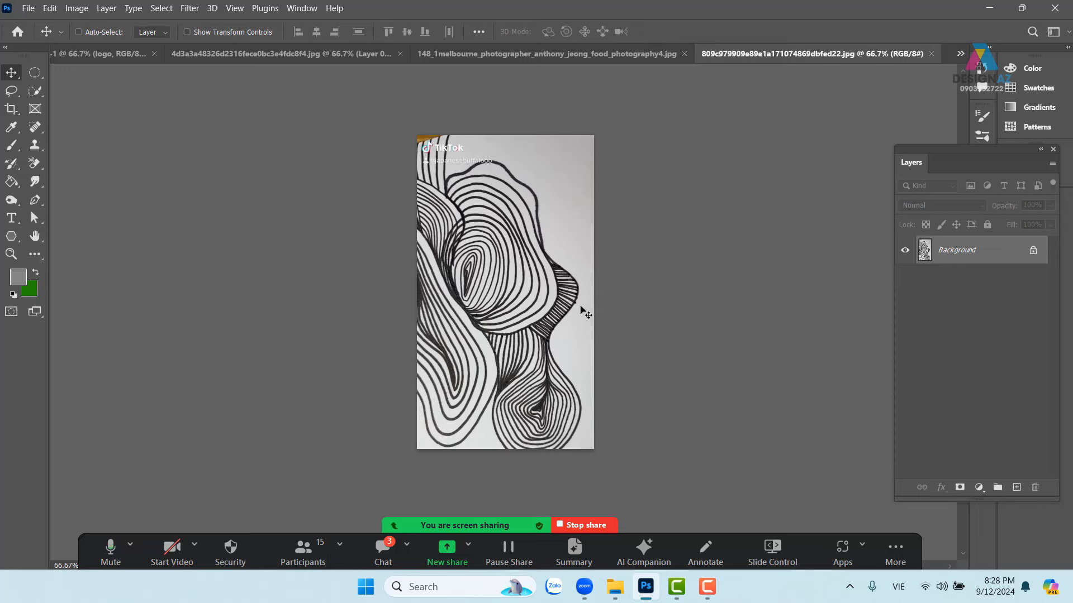
key("c")
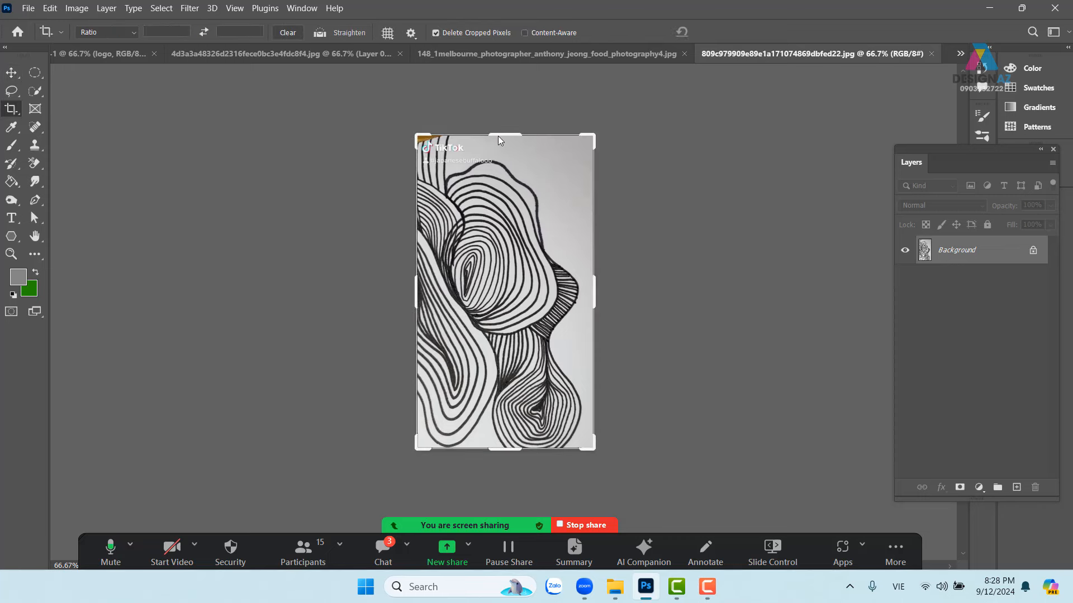
left_click_drag(498, 136, 504, 152)
key("Return")
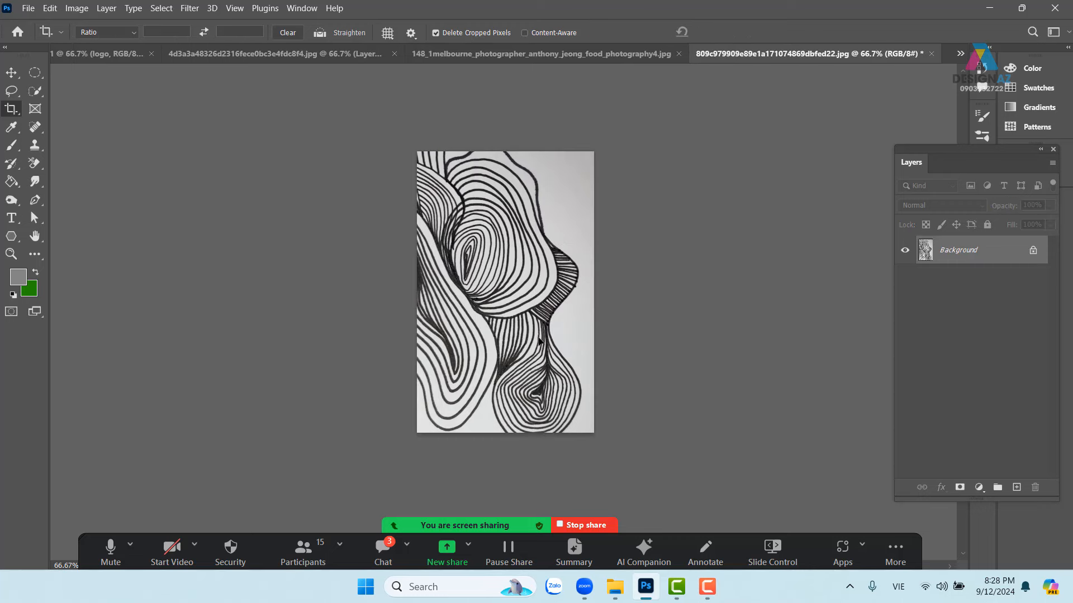
Add a layer mask to the line art and fill it using Apply Image with the merged RGB channel inverted and Multiply blending.
left_click(959, 488)
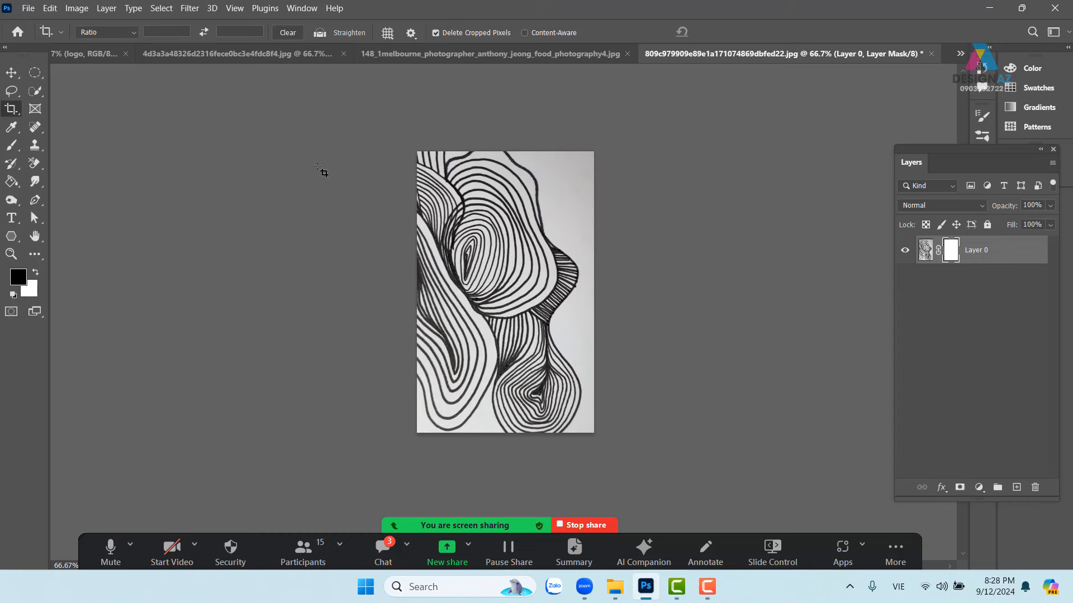
left_click(78, 9)
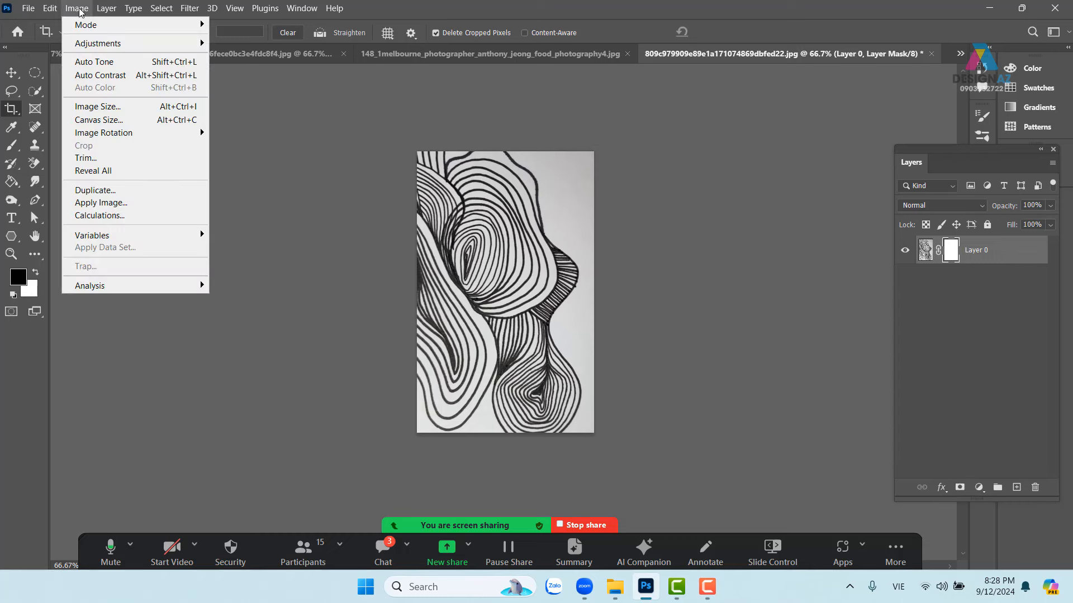
left_click(128, 203)
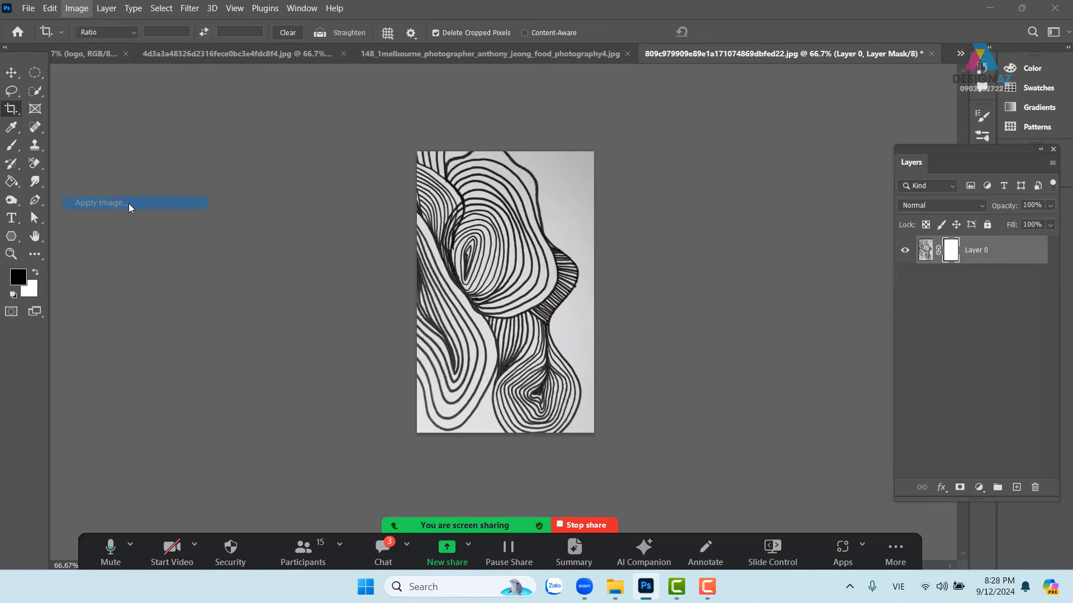
left_click(789, 165)
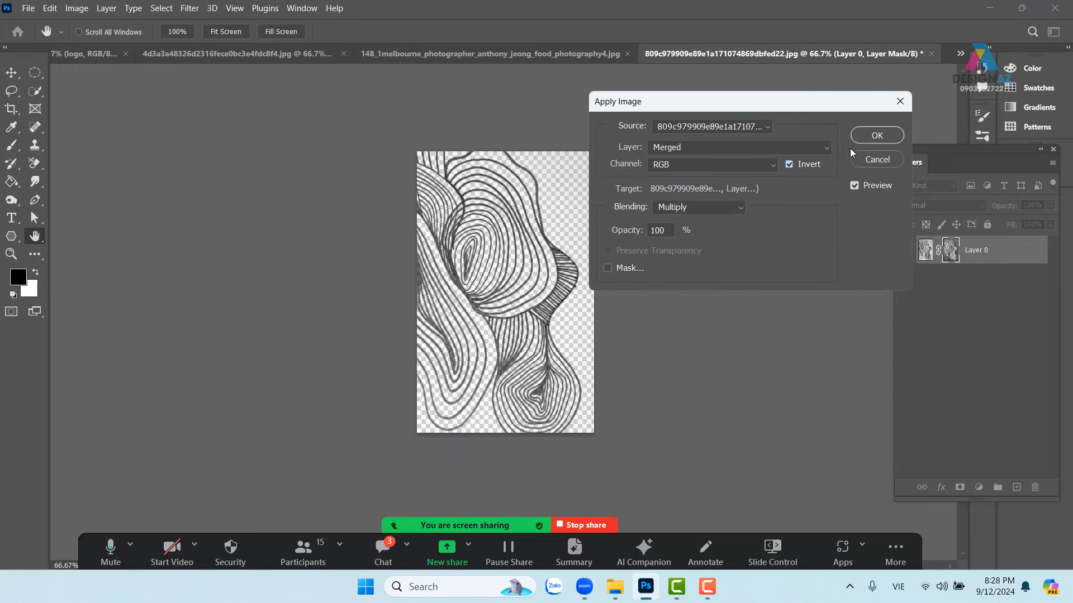
left_click(878, 139)
key("c")
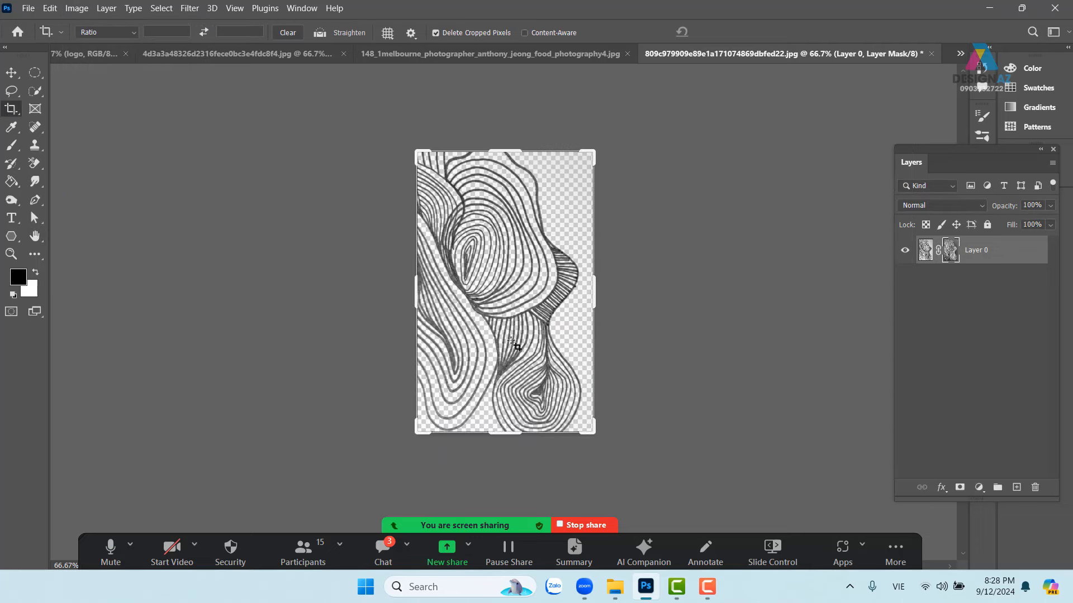
Copy the masked line-art layer into the Untitled-1 banner, placing it over the lower part around the Lorem Ipsum text.
left_click(925, 250)
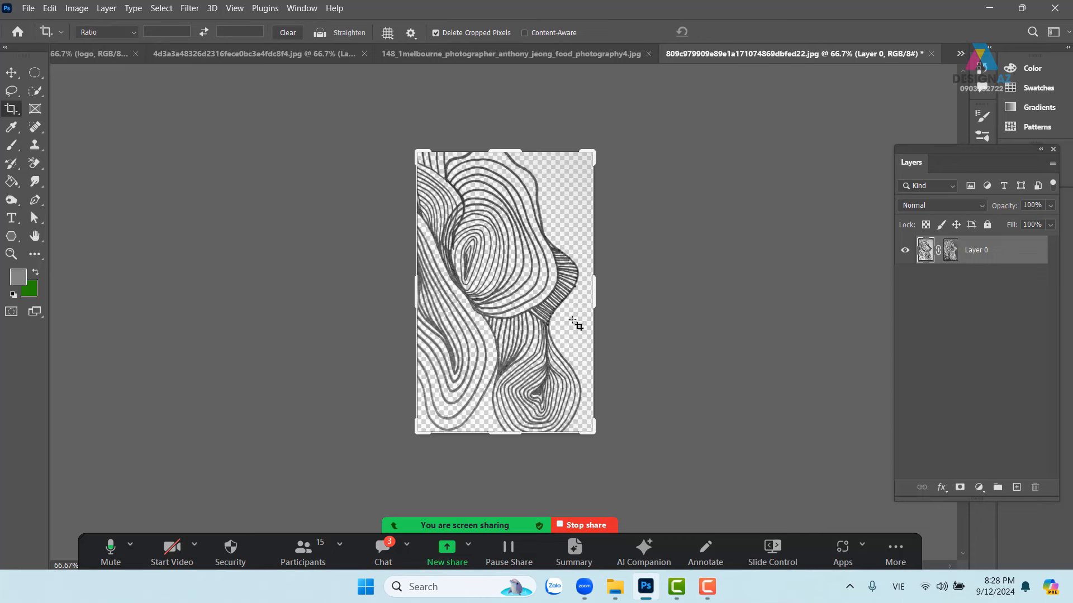
key("v")
left_click_drag(490, 287, 507, 424)
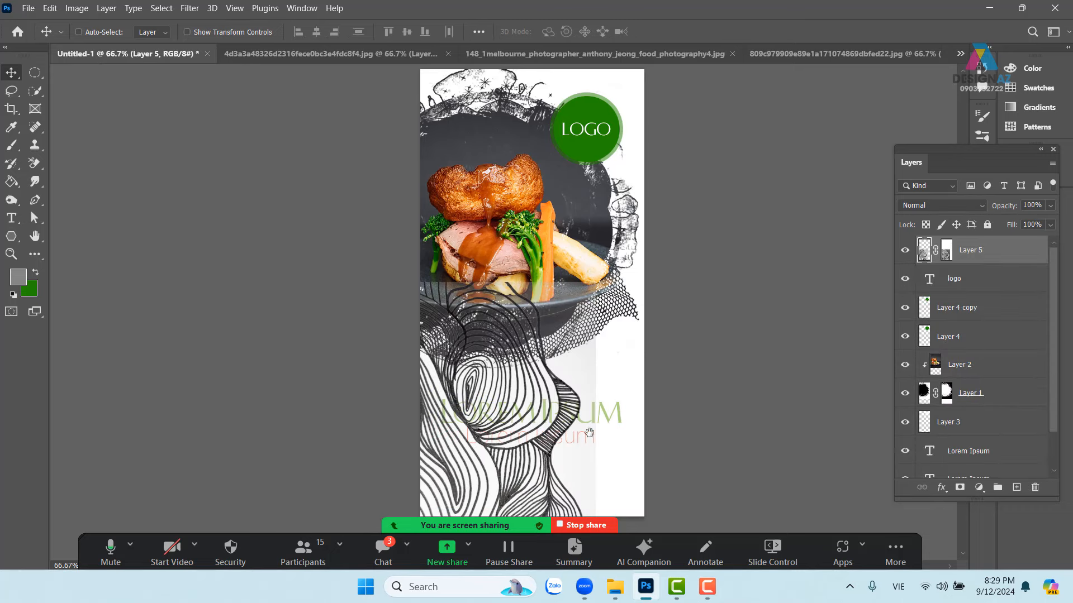
left_click_drag(589, 390, 588, 305)
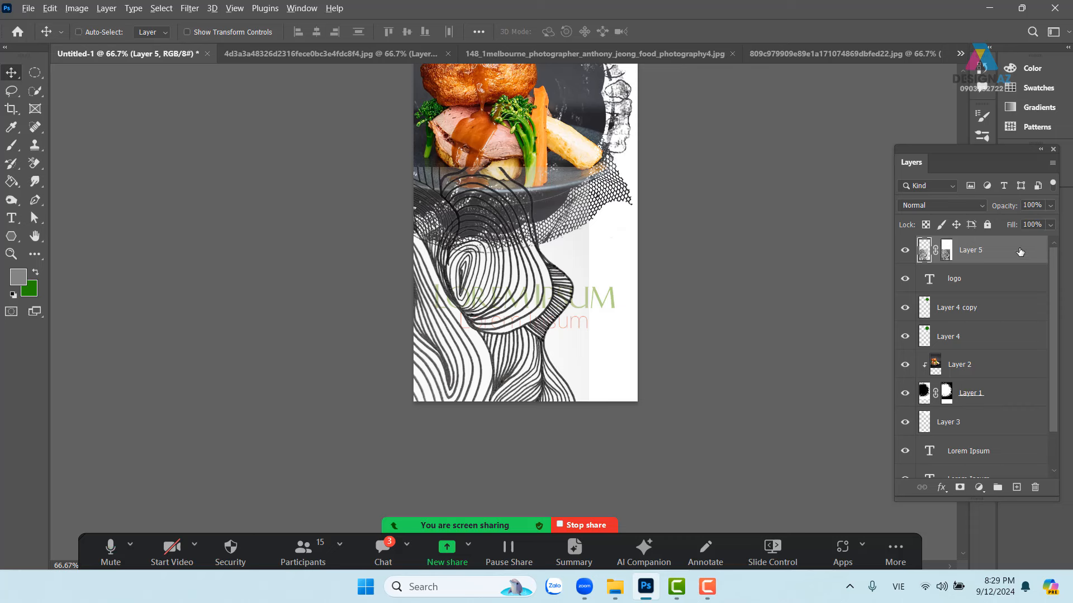
Send the line-art layer to just above the Background and shift it toward the banner's lower-left corner, partly past the edge.
left_click(899, 595)
left_click(884, 470)
key("ctrl+shift+bracketleft")
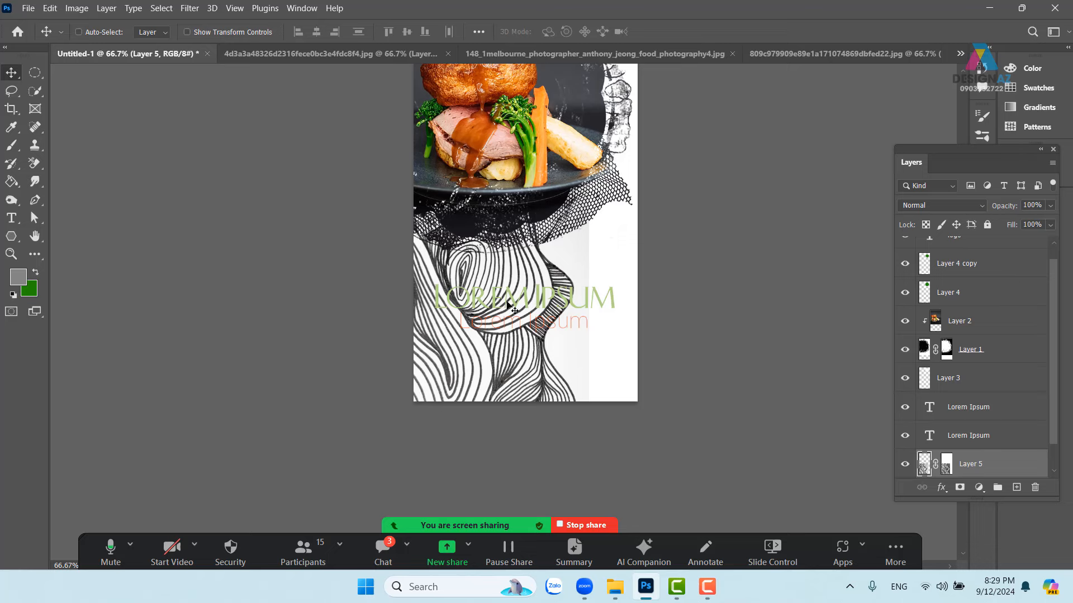
left_click_drag(517, 304, 504, 315)
left_click_drag(603, 293, 570, 308)
left_click_drag(545, 344, 496, 354)
left_click_drag(574, 354, 662, 396)
left_click_drag(561, 382, 589, 363)
left_click_drag(668, 336, 558, 388)
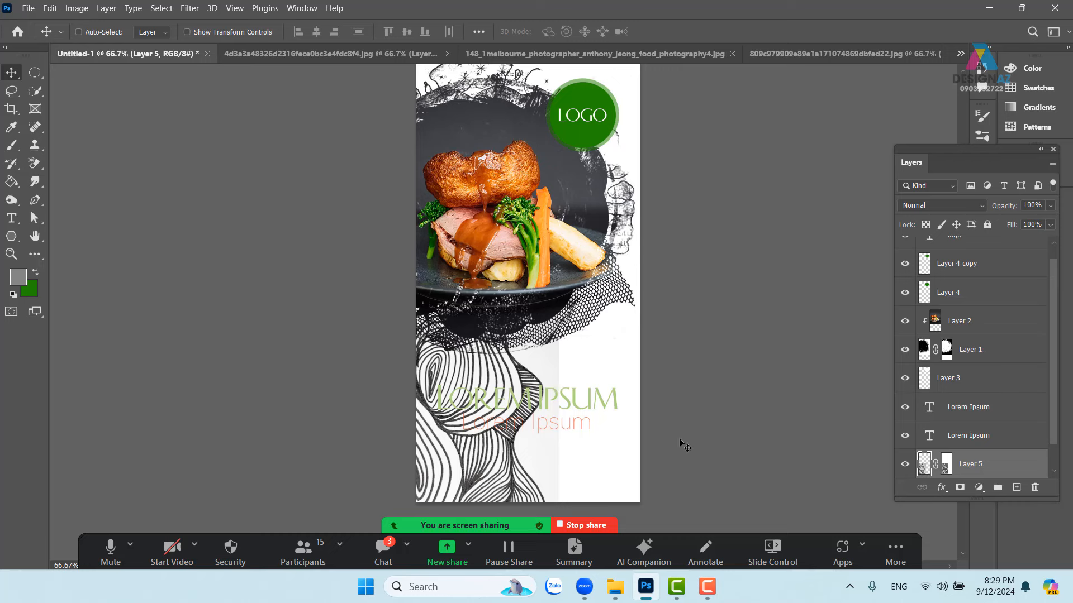
Create a new layer directly above the line art and fill it with a muted grey-beige colour.
scroll(1058, 422, "down", 1)
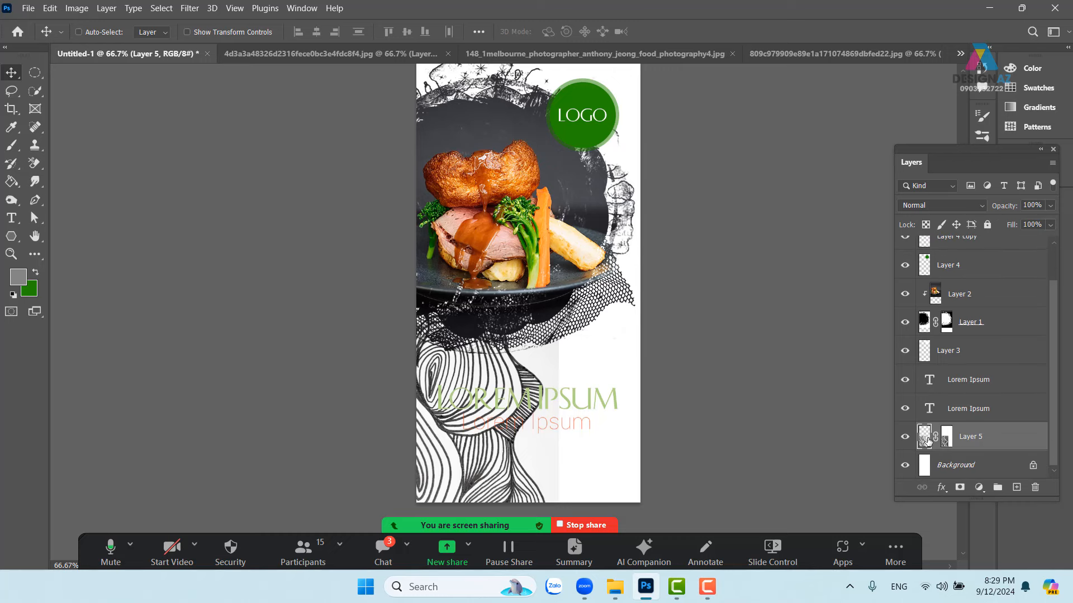
left_click(1016, 489)
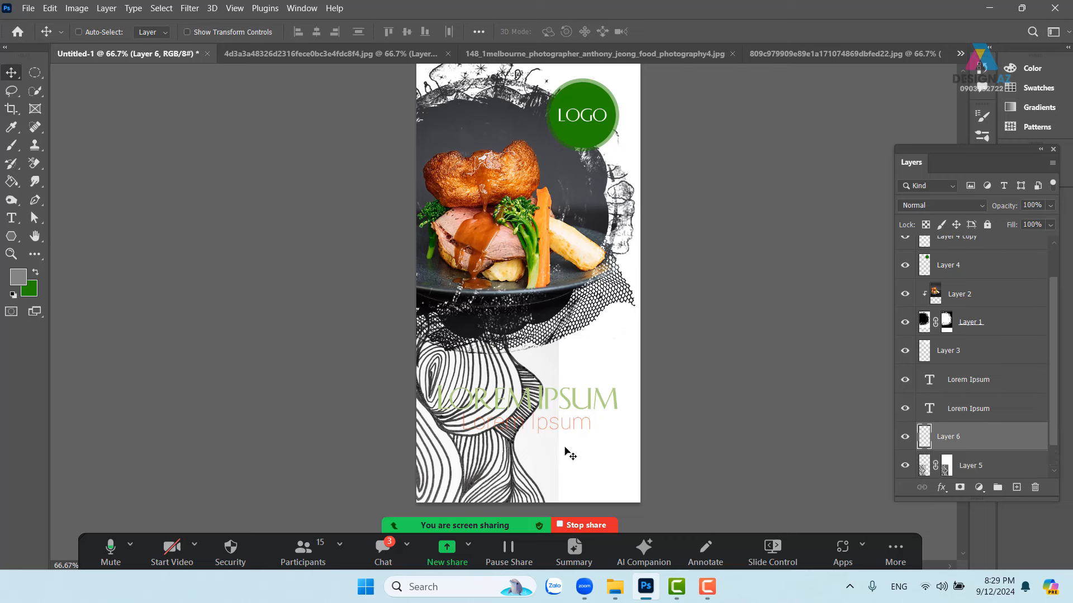
key("i")
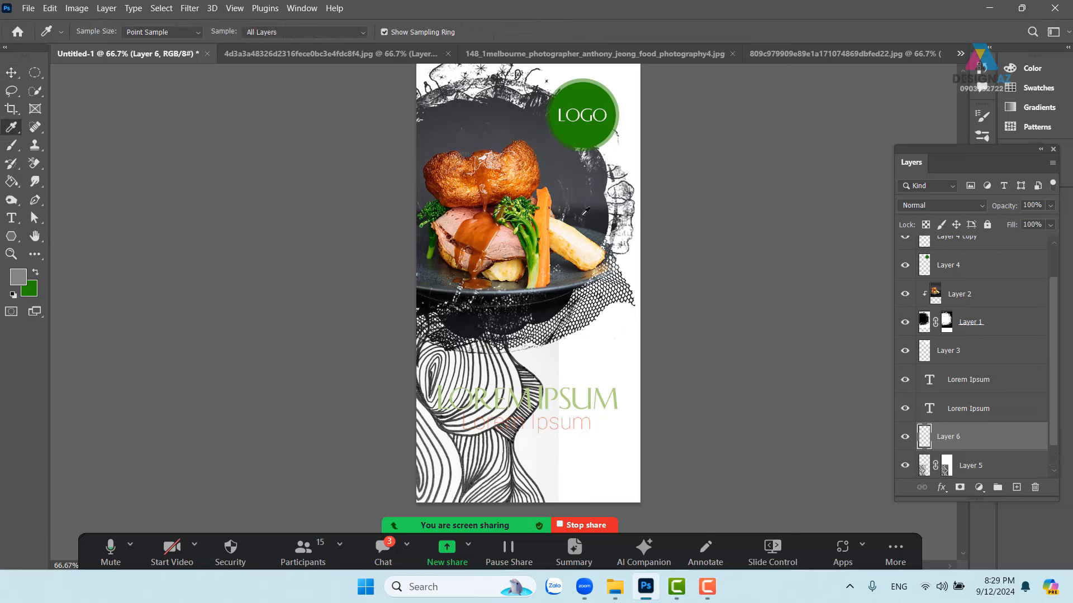
left_click(534, 275)
left_click(22, 278)
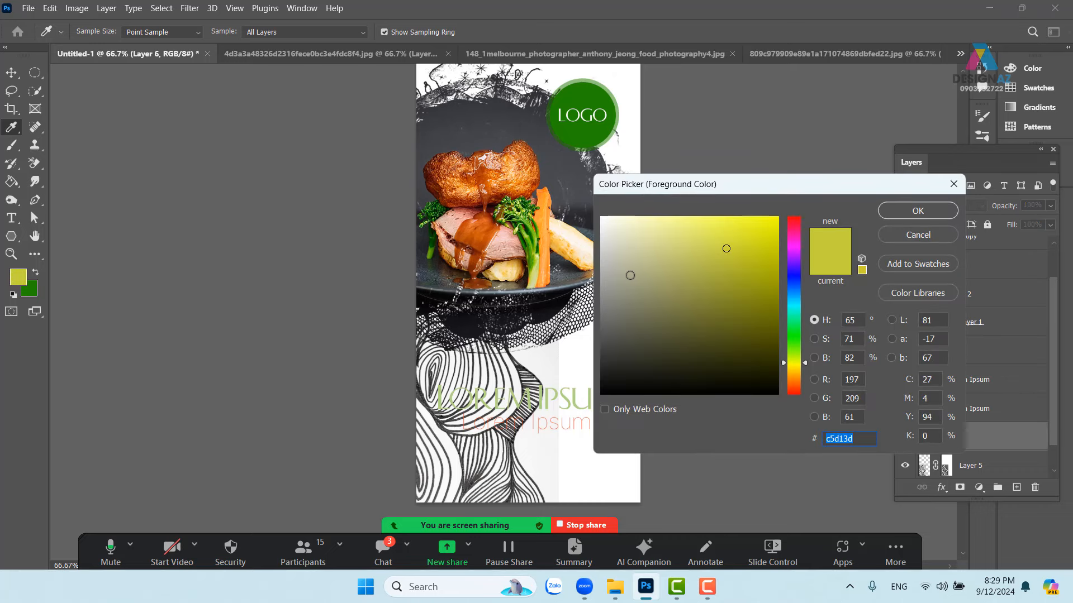
left_click(626, 276)
left_click(920, 211)
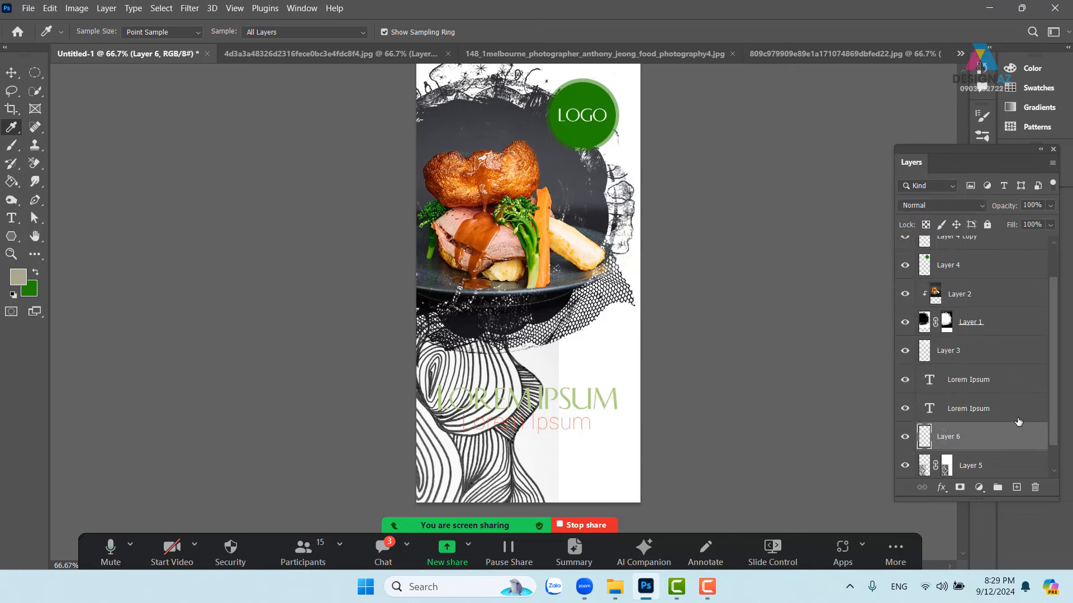
key("alt+BackSpace")
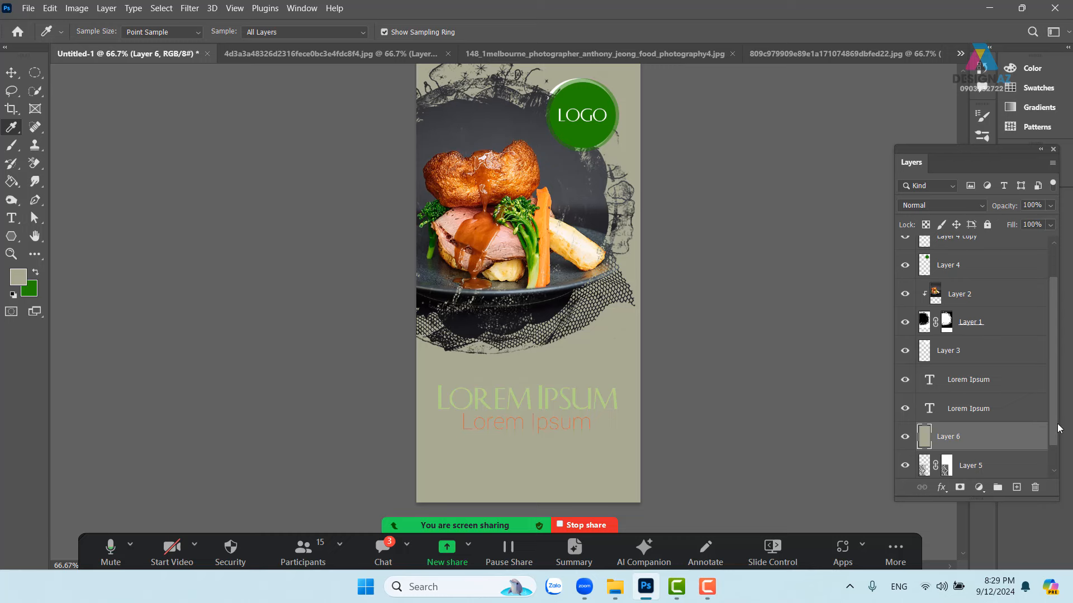
Clip the grey-beige fill layer to the line art so that it only tints the lines.
scroll(1059, 450, "down", 1)
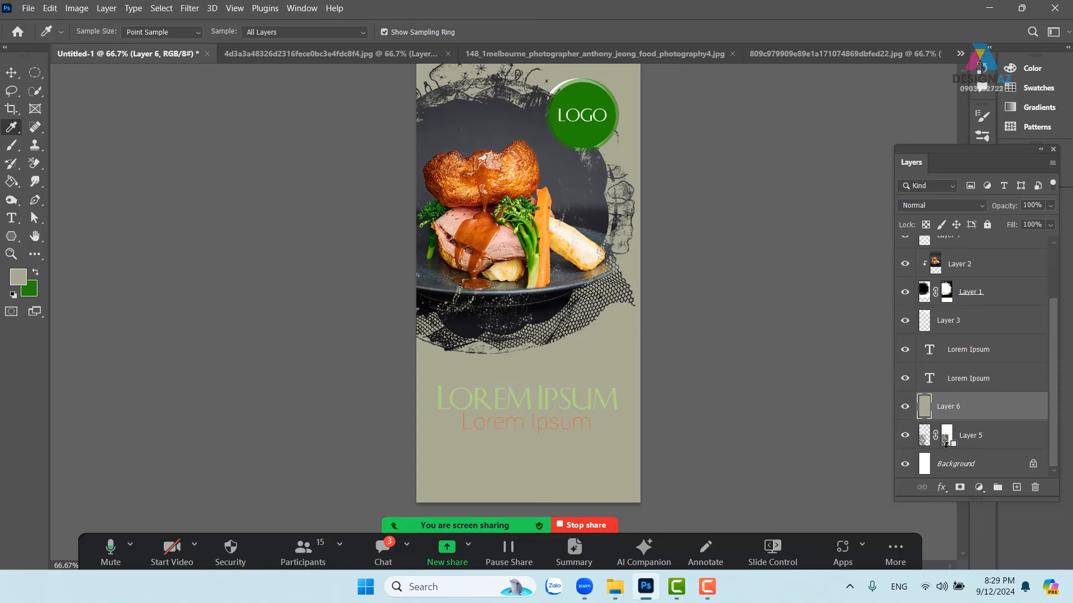
key("ctrl+alt+g")
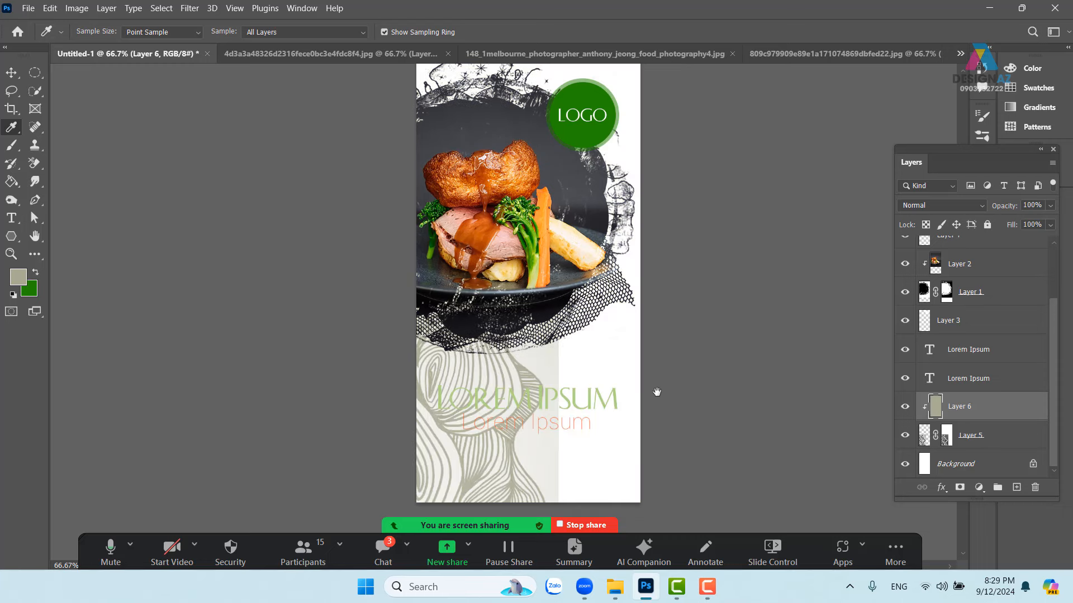
mouse_move(657, 392)
left_mouse_down()
mouse_move(629, 398)
mouse_move(643, 383)
left_mouse_up()
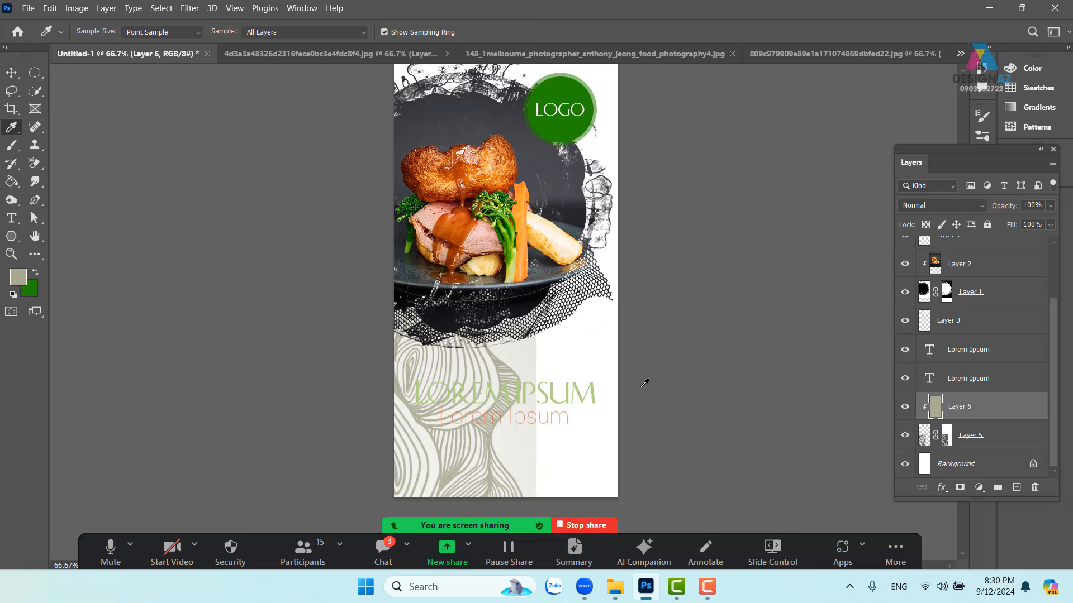
Set the colour of the large Lorem Ipsum heading to black (000000).
left_click(12, 72)
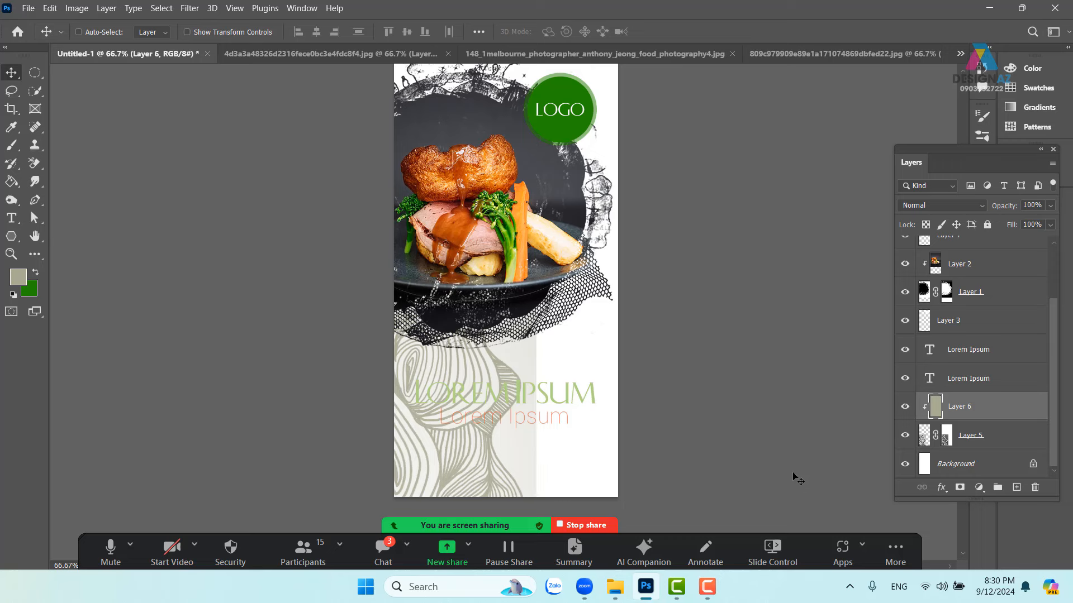
right_click(576, 403)
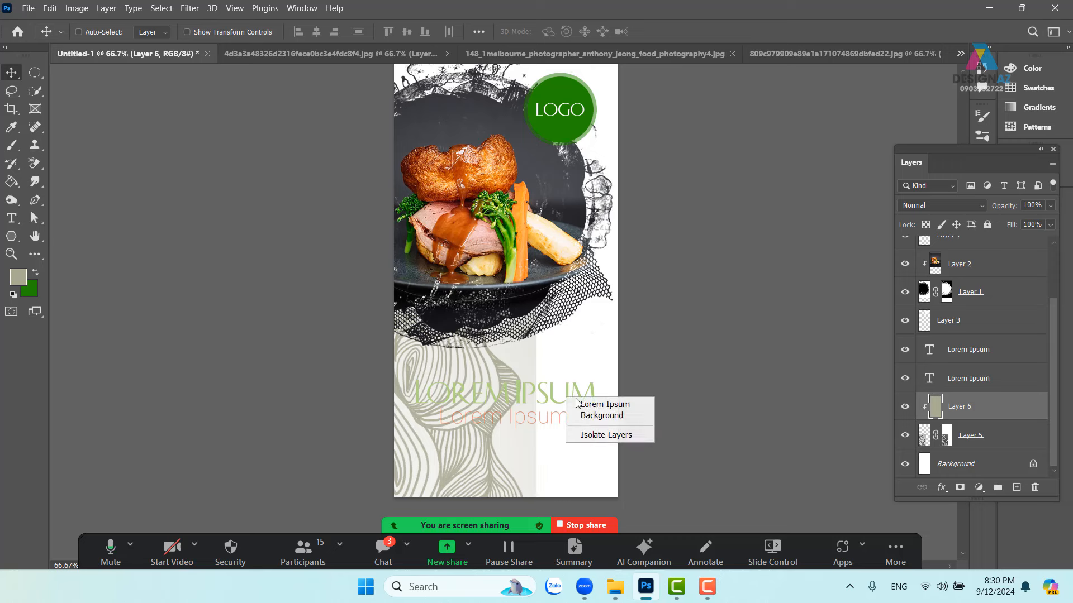
left_click(577, 404)
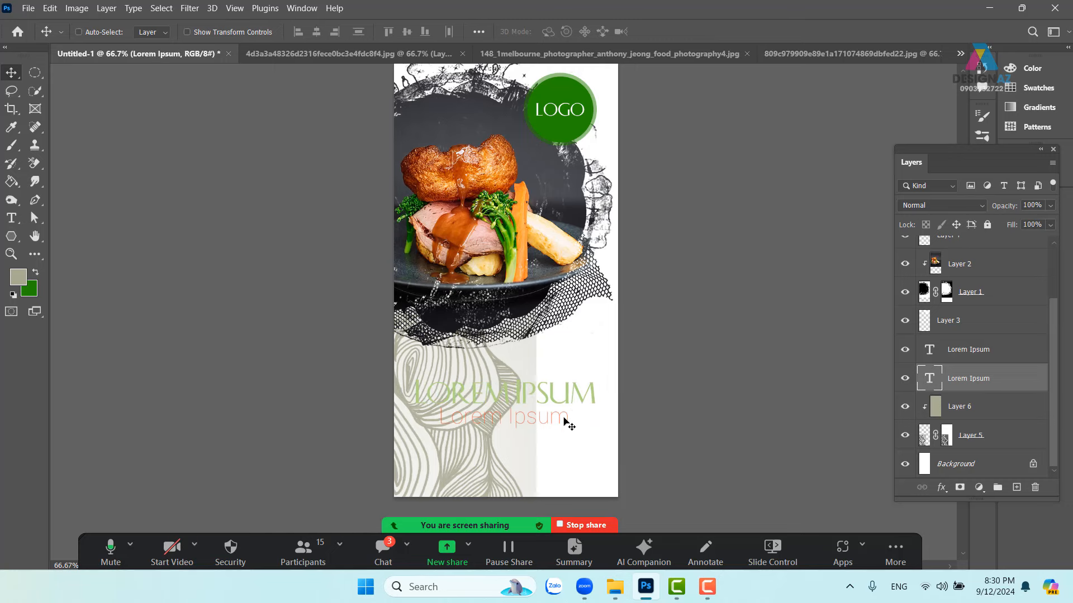
key("t")
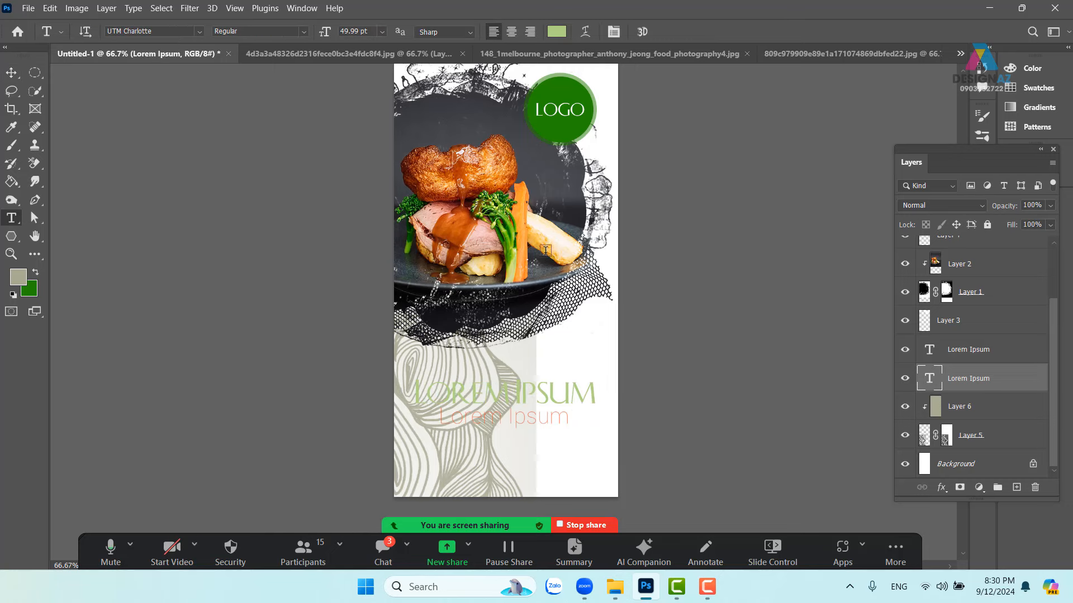
left_click(555, 32)
type("000000")
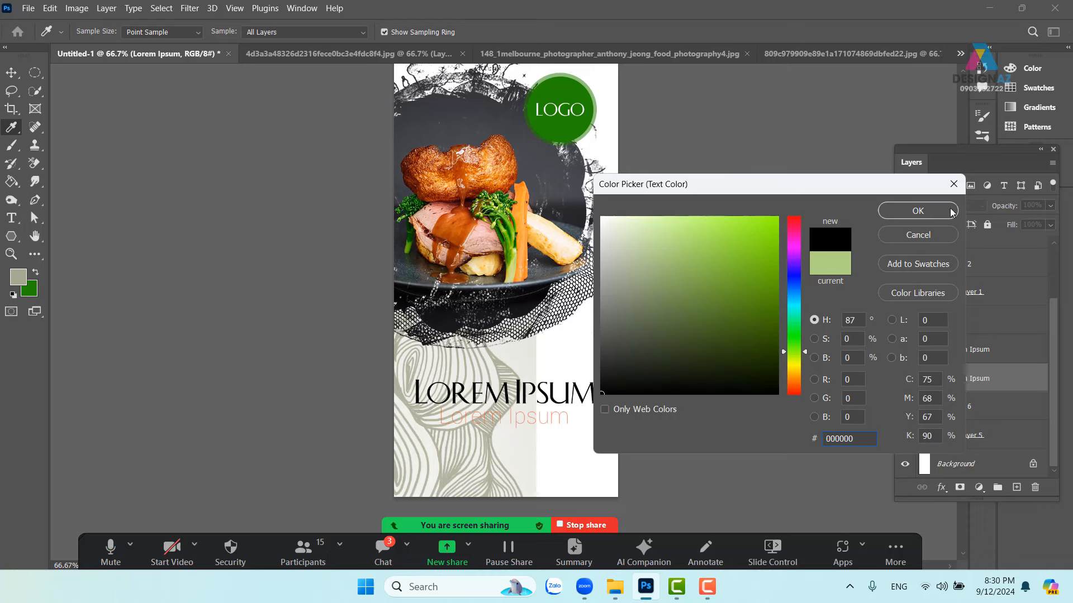
left_click(953, 212)
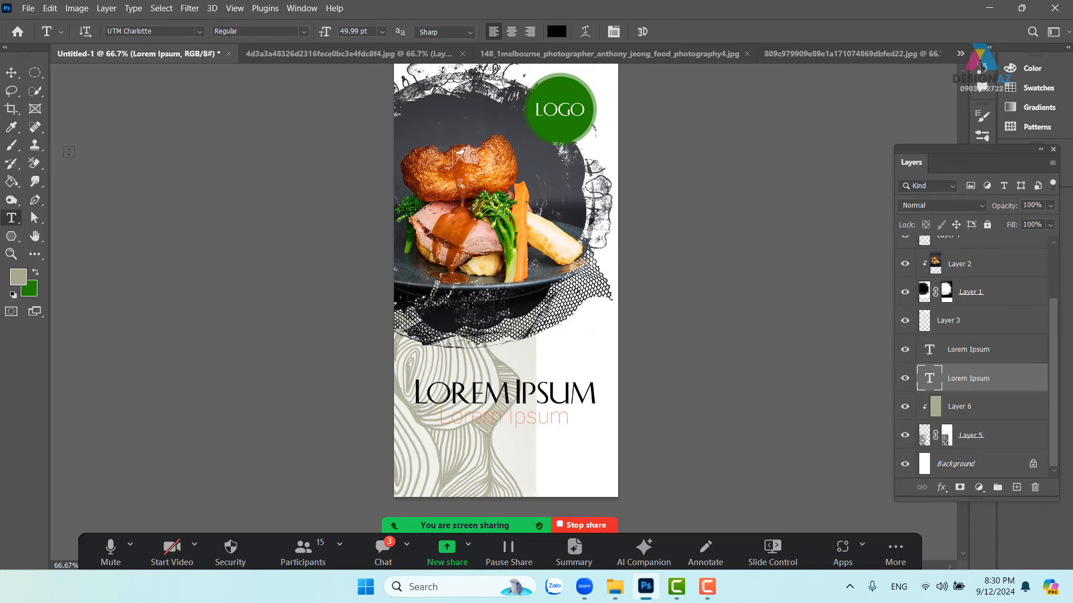
Set the colour of the smaller Lorem Ipsum line below the heading to black (000000).
left_click(11, 72)
right_click(549, 419)
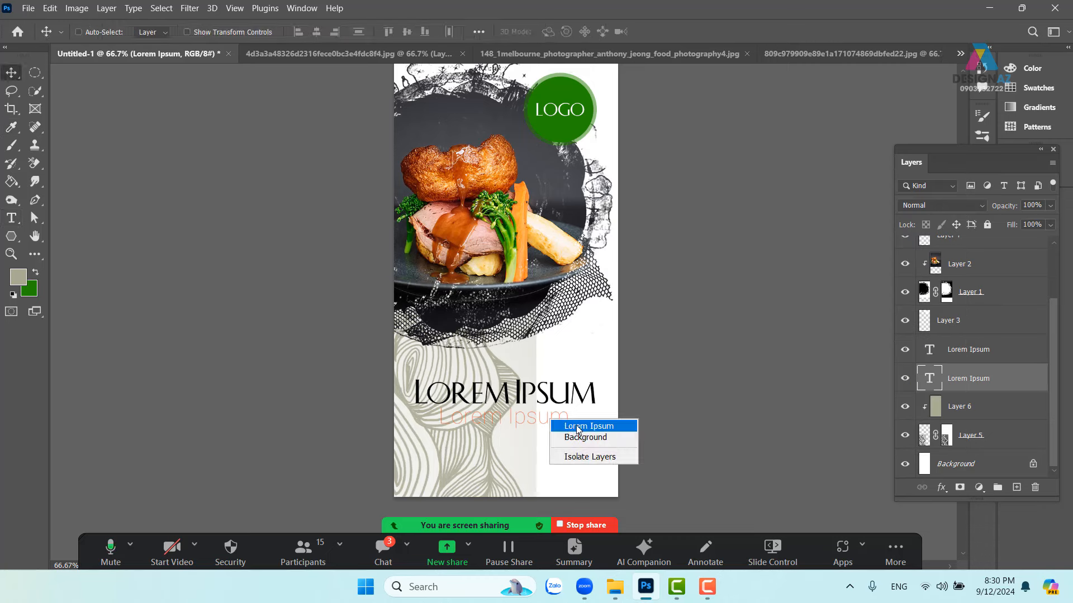
left_click(564, 424)
left_click_drag(518, 428, 535, 442)
key("ctrl+z")
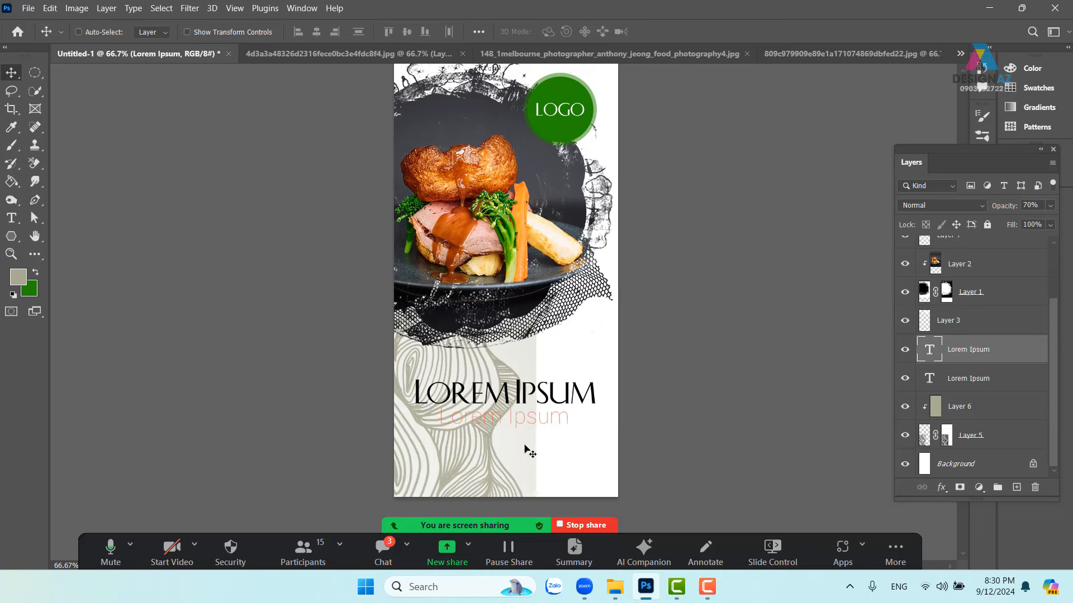
key("t")
left_click(560, 32)
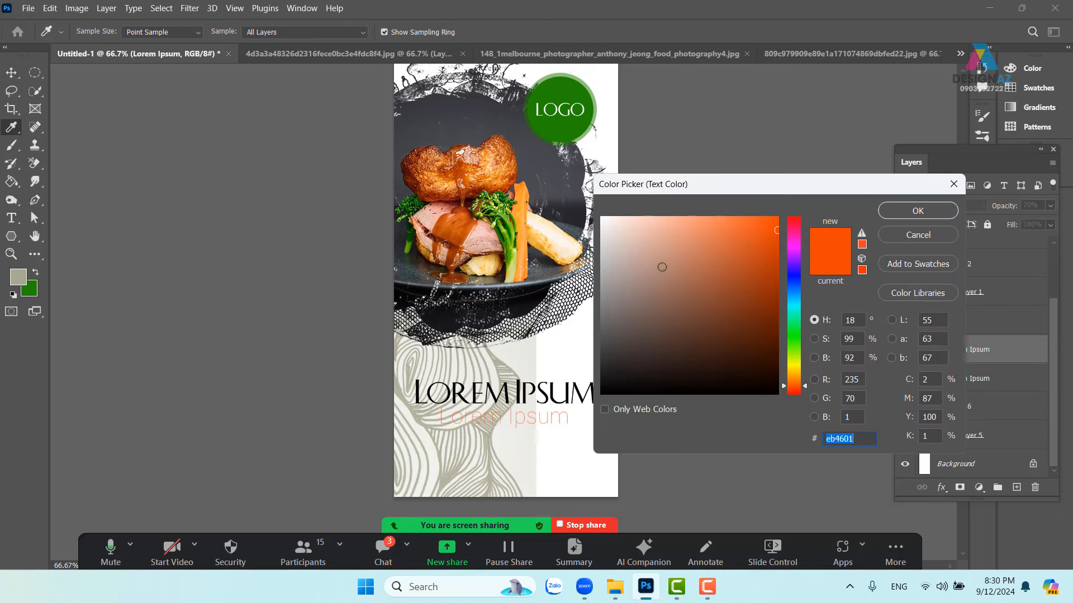
type("000000")
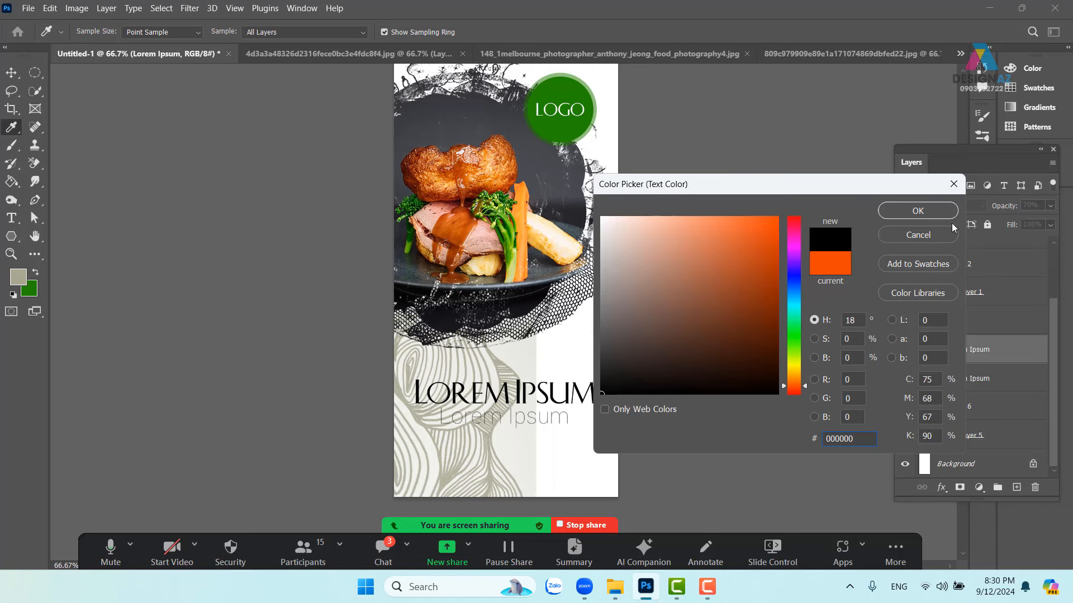
left_click(939, 212)
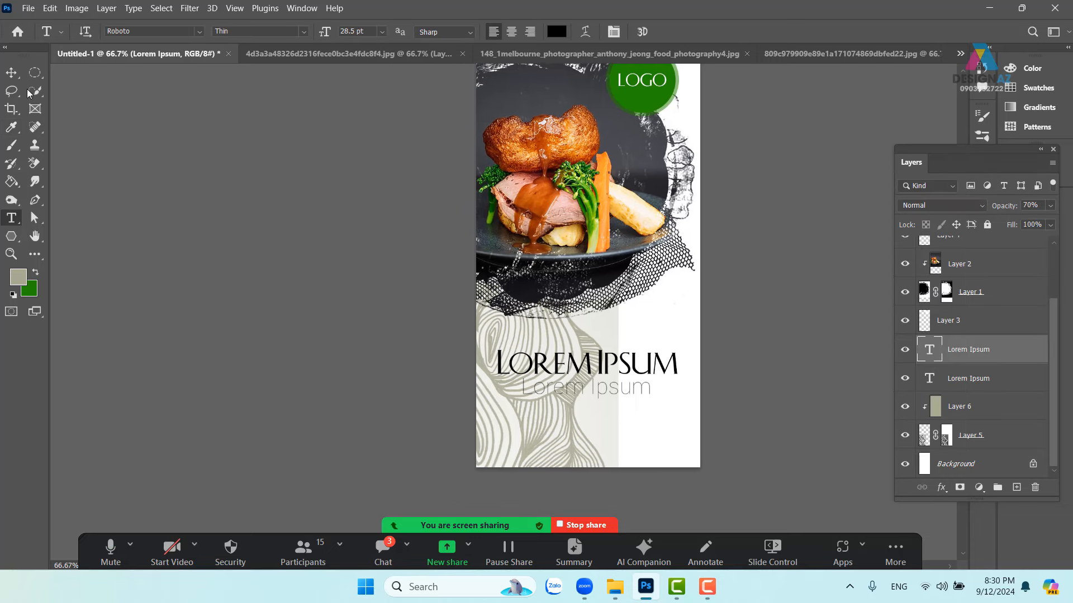
left_click(11, 72)
left_click_drag(608, 434, 408, 496)
left_click_drag(421, 439, 457, 423)
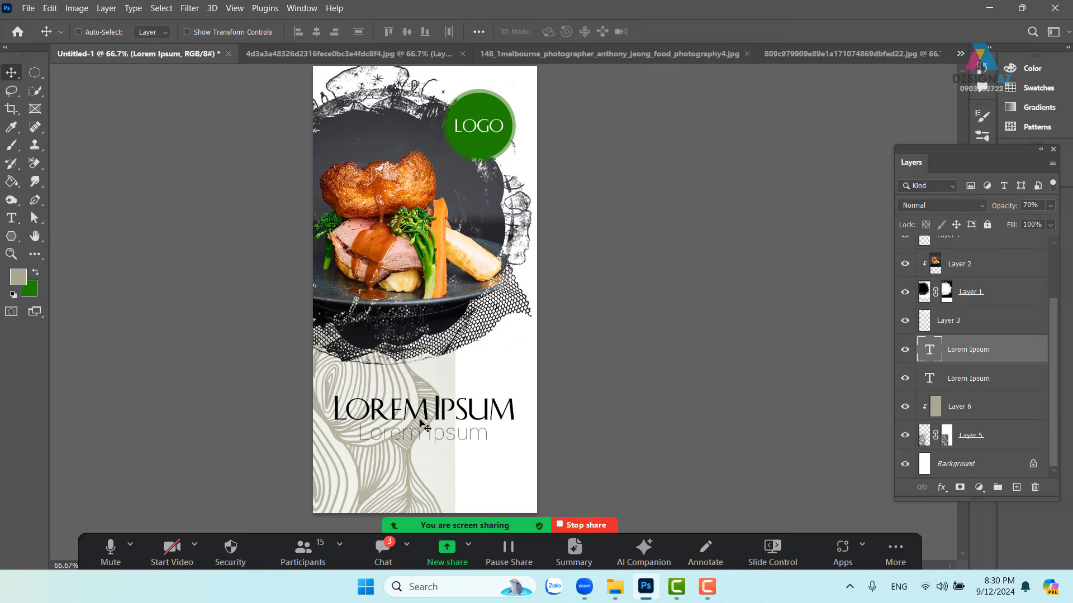
Move the smaller Lorem Ipsum line slightly down, away from the large heading.
left_click_drag(422, 423, 413, 426)
Delete the roast beef photo layer and the black brush-textured circle it was clipped to.
right_click(439, 237)
left_click(460, 245)
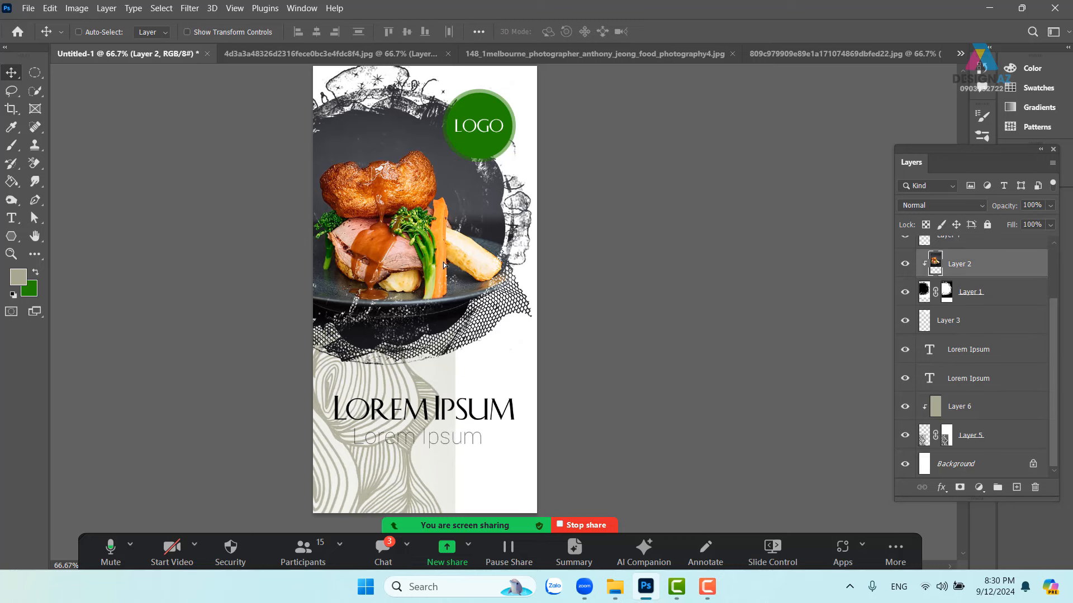
key("Delete")
right_click(469, 252)
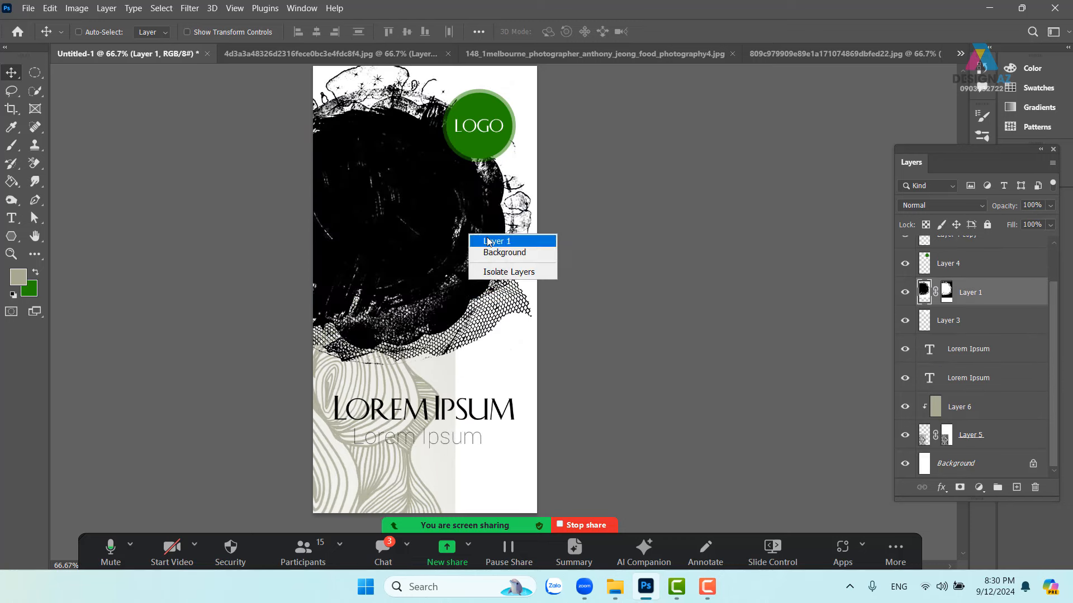
left_click(474, 241)
key("Delete")
Delete the grey-beige tint layer and the wavy line art layer behind the text.
right_click(430, 315)
left_click(452, 322)
key("Delete")
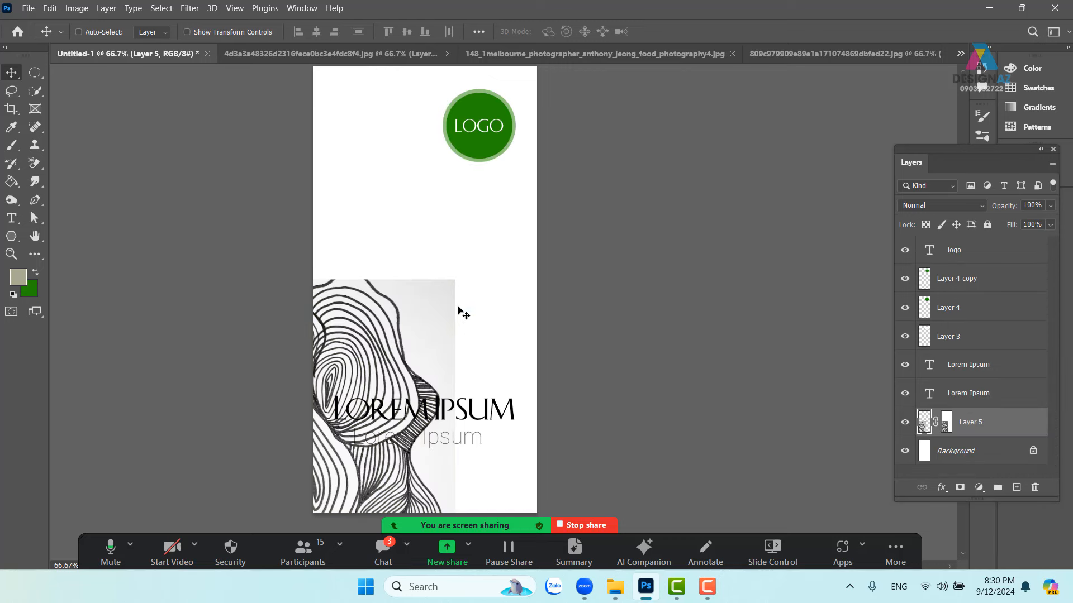
right_click(420, 322)
left_click(437, 329)
key("Delete")
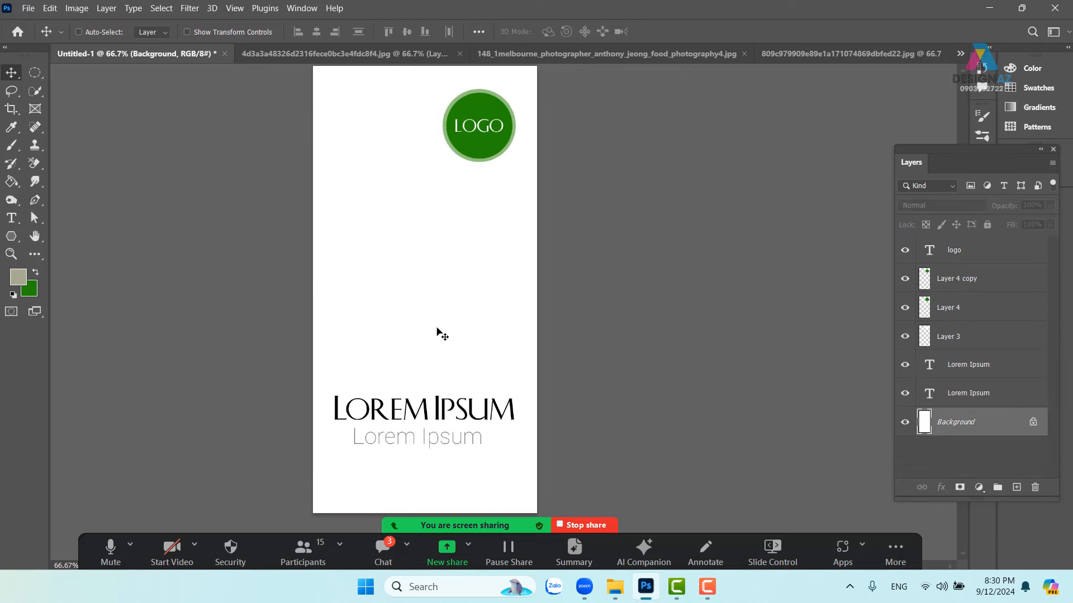
Draw a circular selection mid-banner on a new layer above the background, fill it with grey-beige and deselect.
left_click_drag(439, 285, 442, 392)
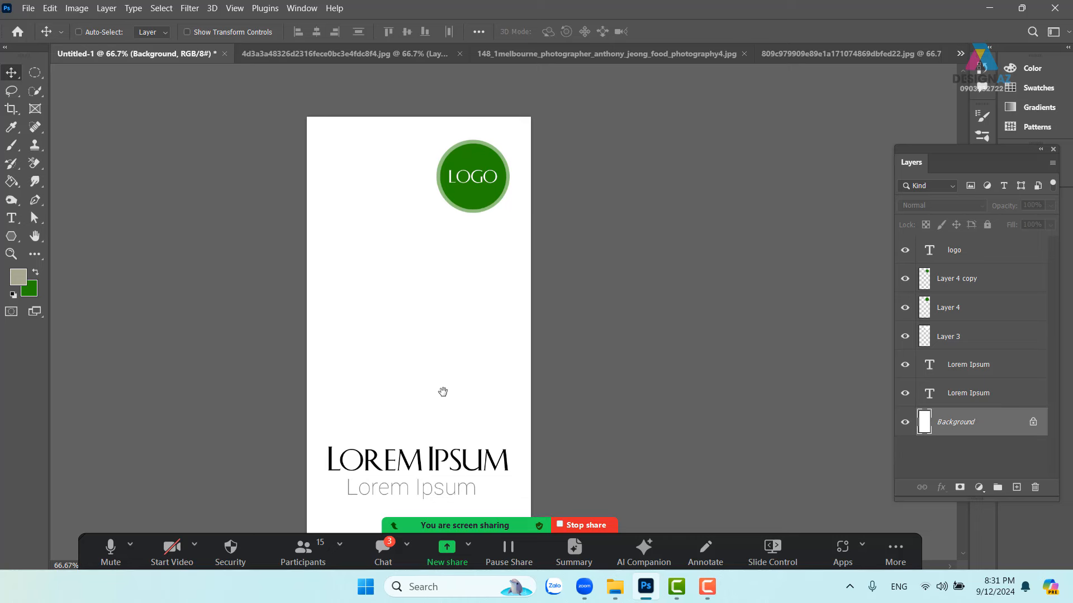
left_click_drag(435, 326, 439, 302)
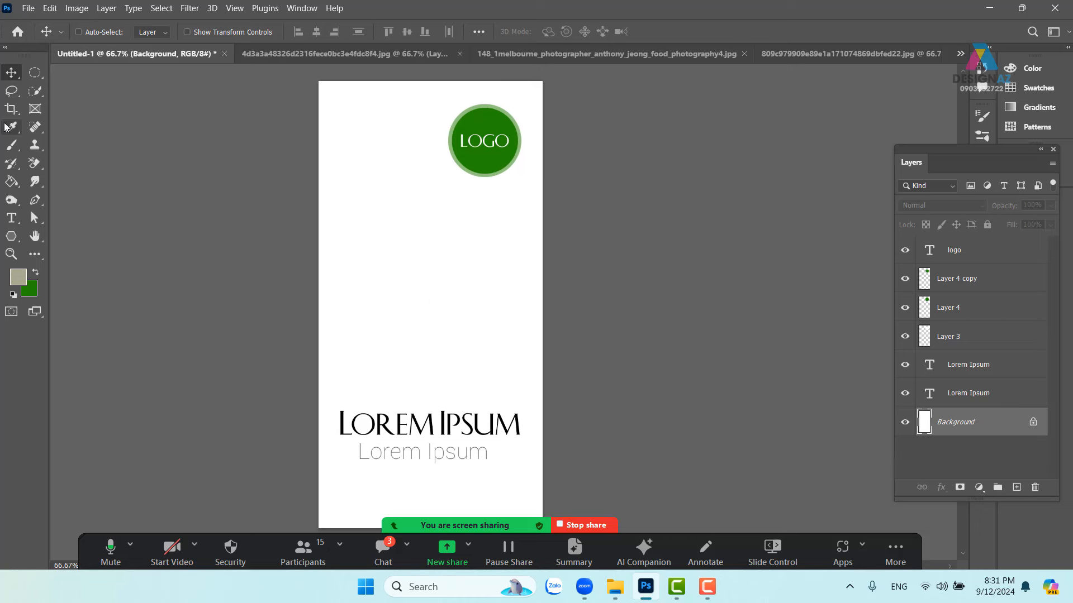
left_click(36, 75)
left_click_drag(352, 220, 492, 380)
left_click_drag(506, 339, 405, 284)
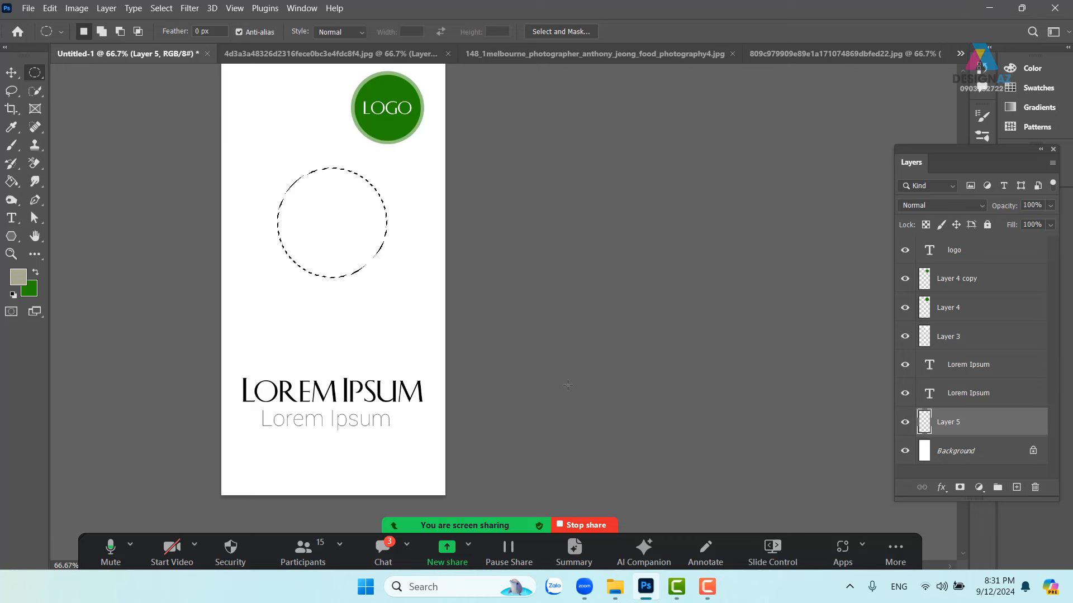
key("alt+BackSpace")
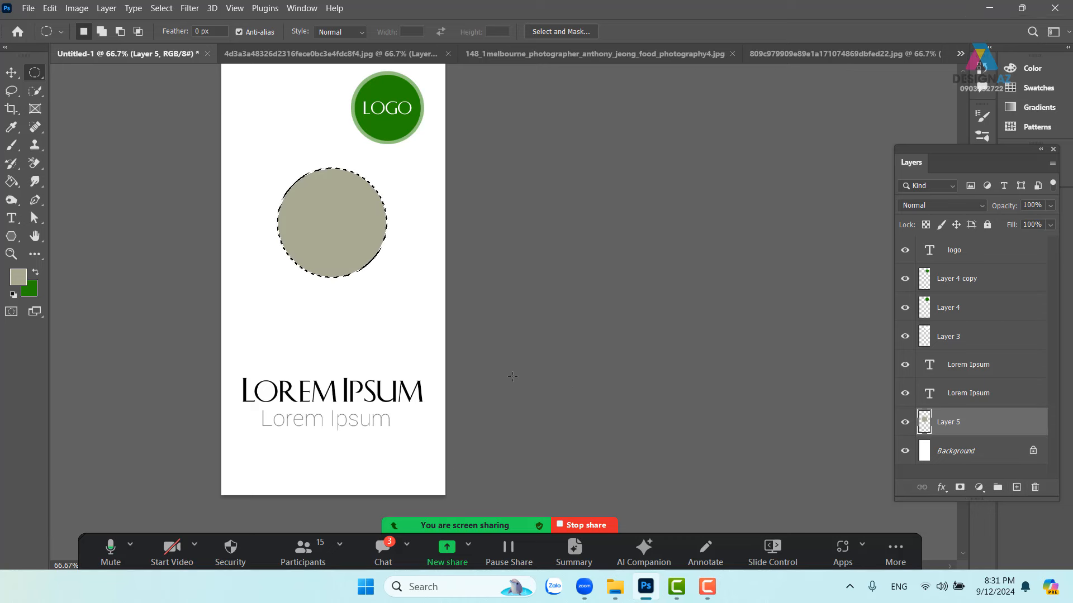
key("v")
key("ctrl+d")
Duplicate the grey-beige circle twice and arrange the three overlapping circles in a scalloped row across the banner.
scroll(392, 311, "up", 3)
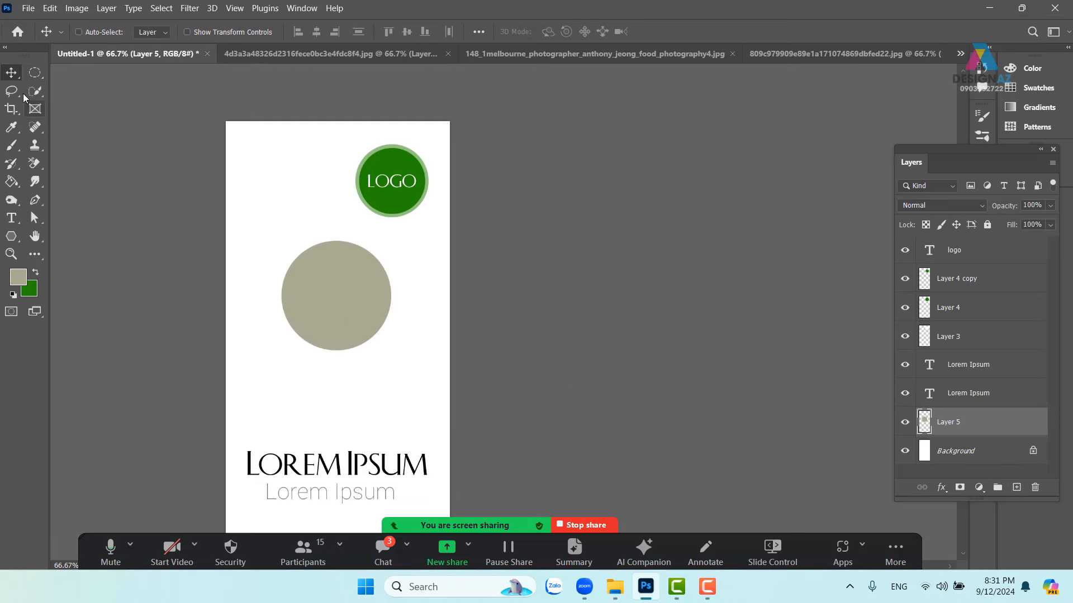
left_click_drag(330, 308, 405, 334)
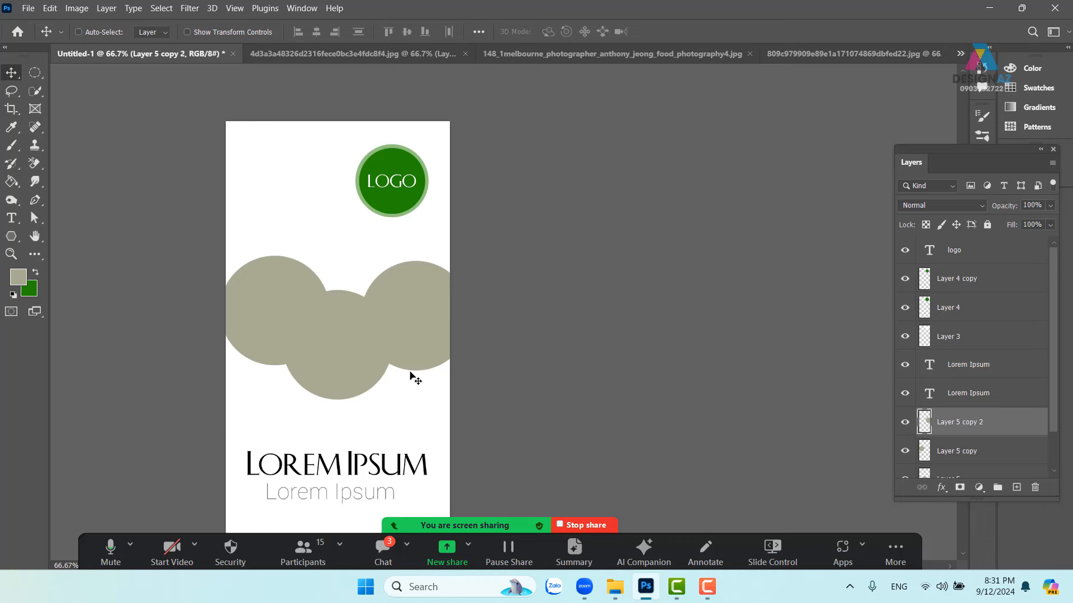
Select a large ellipse spanning the upper banner down into the circles, fill it with grey-beige on a new layer and deselect.
left_click(35, 72)
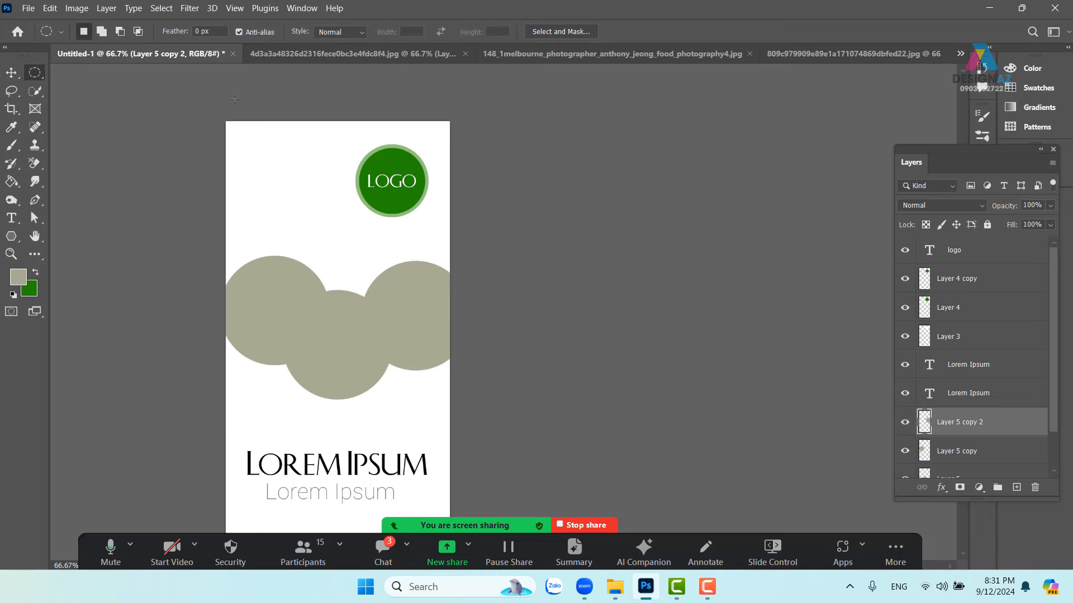
left_click_drag(211, 79, 510, 327)
left_click_drag(422, 325, 462, 328)
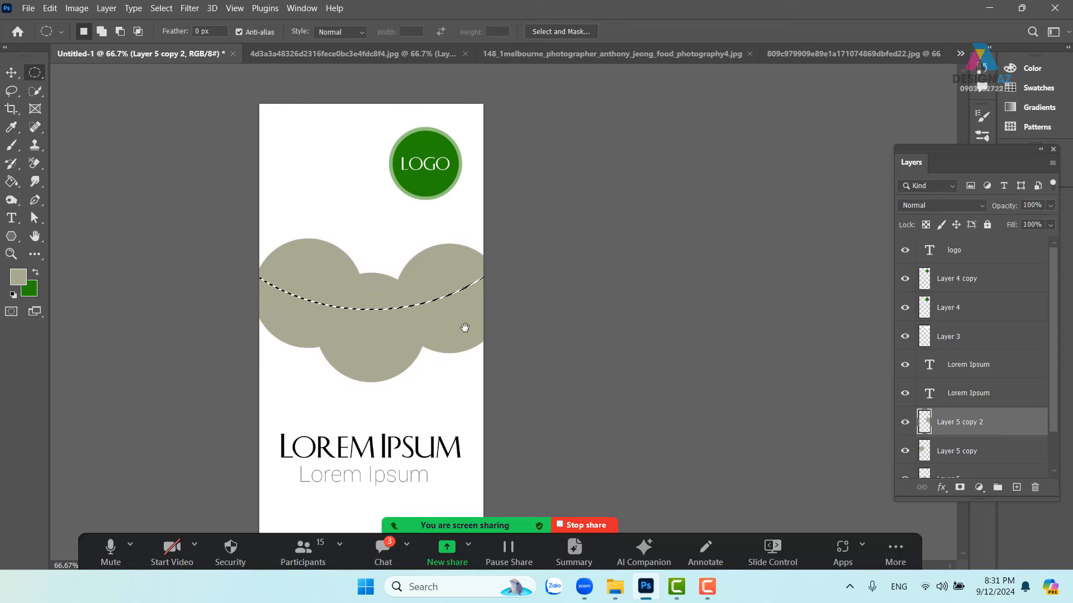
left_click(1016, 487)
key("alt+BackSpace")
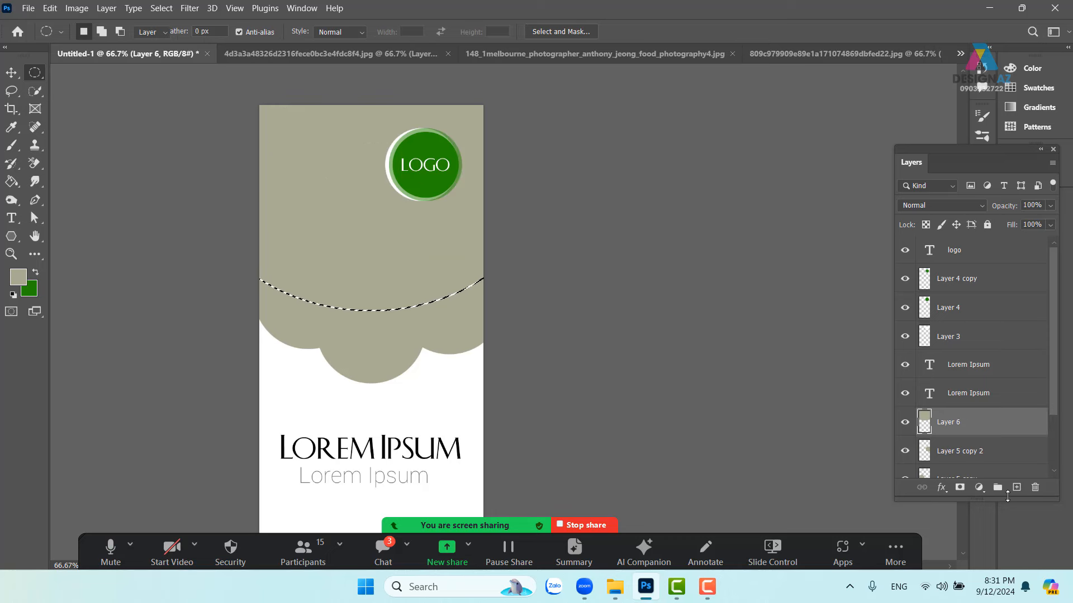
key("v")
key("ctrl+d")
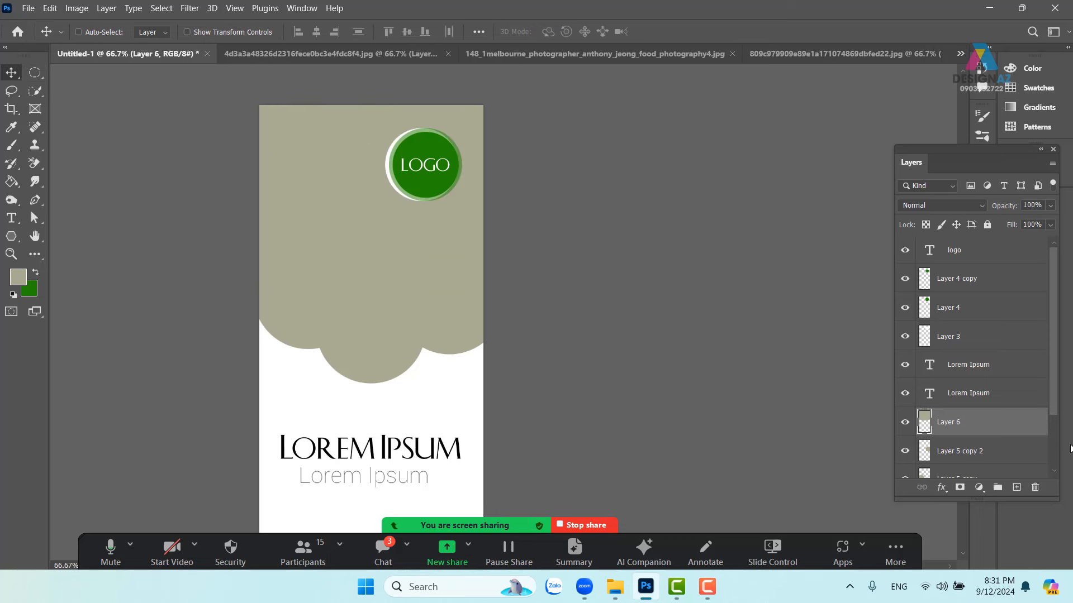
Merge the large ellipse layer and the three circle layers into a single scalloped shape layer.
scroll(1057, 410, "down", 1)
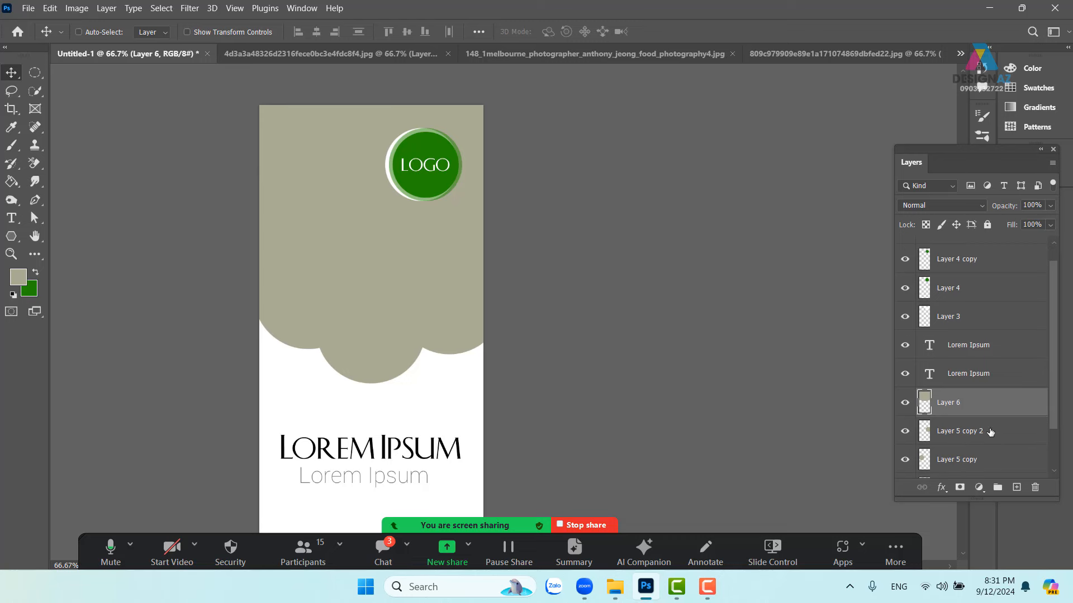
left_click(927, 433, "shift")
left_click(937, 471, "shift")
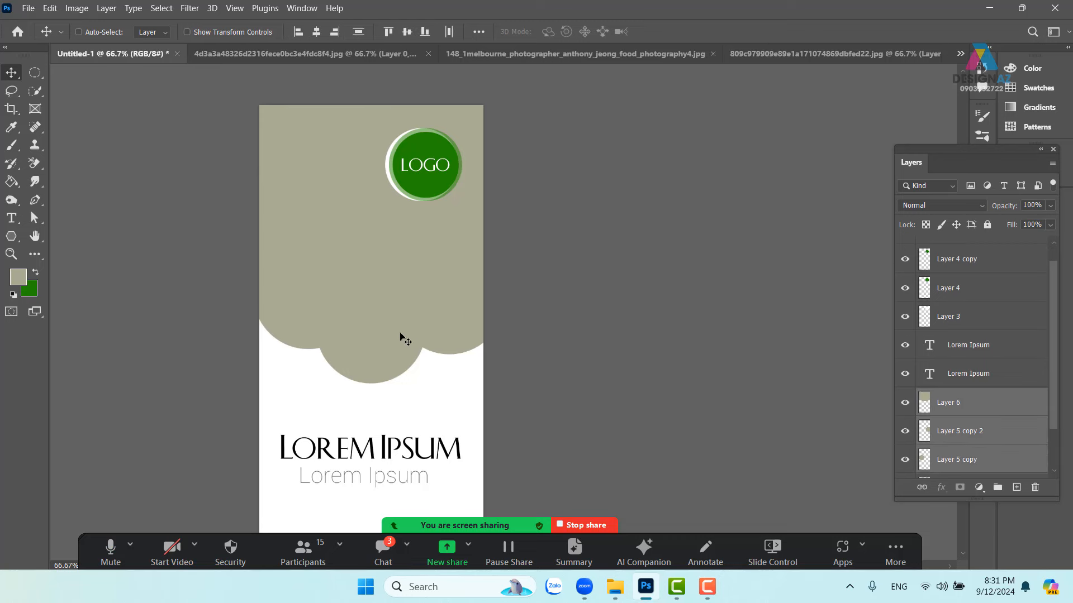
left_click_drag(401, 334, 468, 324)
key("ctrl+z")
left_click_drag(1054, 401, 1061, 442)
left_click(1023, 435, "shift")
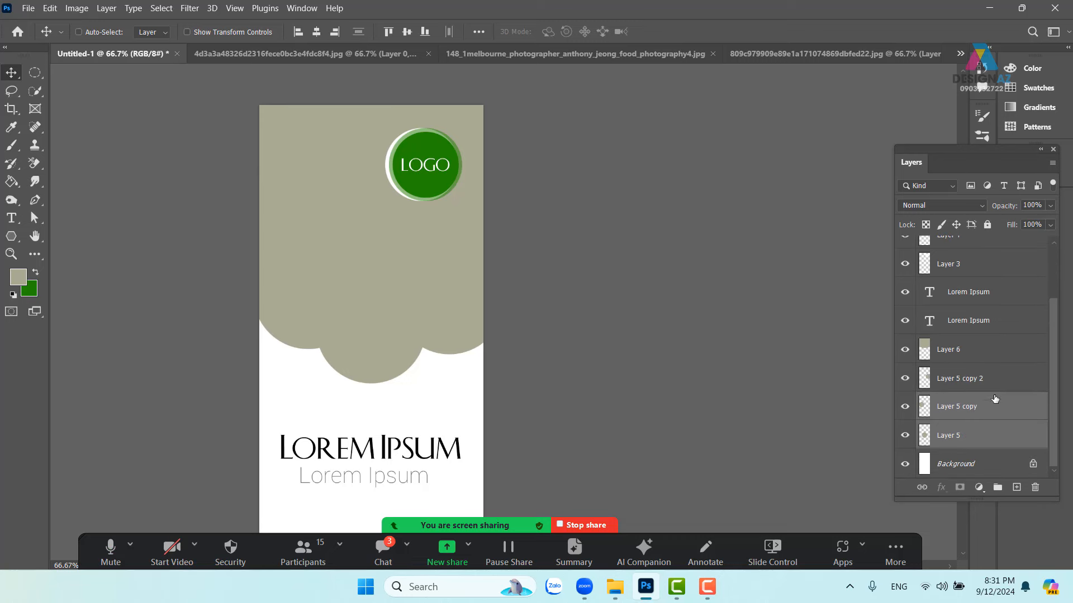
left_click(984, 350)
left_click(932, 449, "shift")
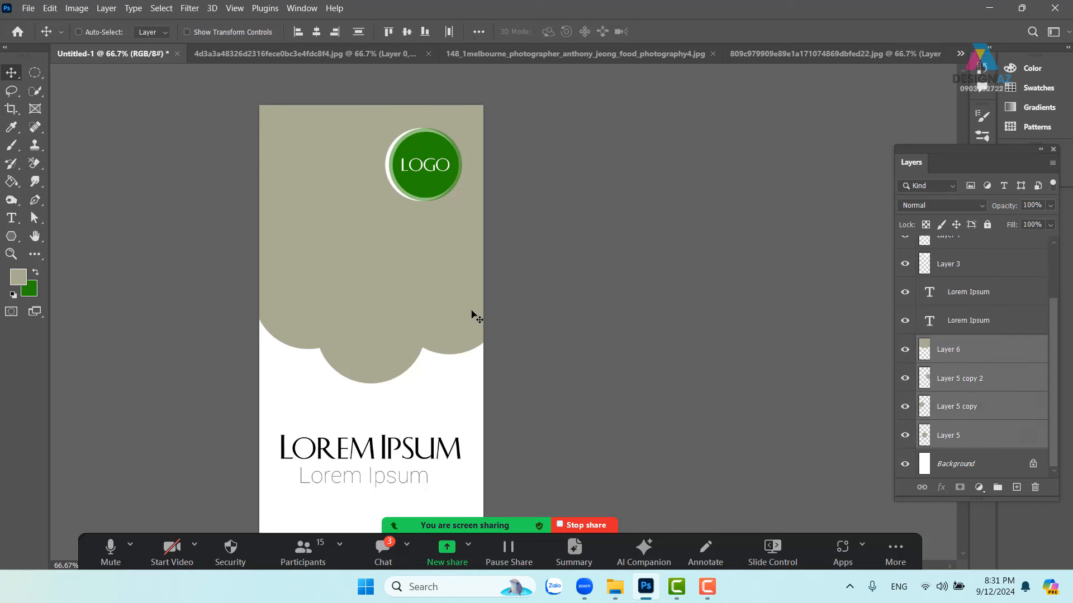
key("ctrl+e")
left_click_drag(414, 324, 443, 325)
key("ctrl+z")
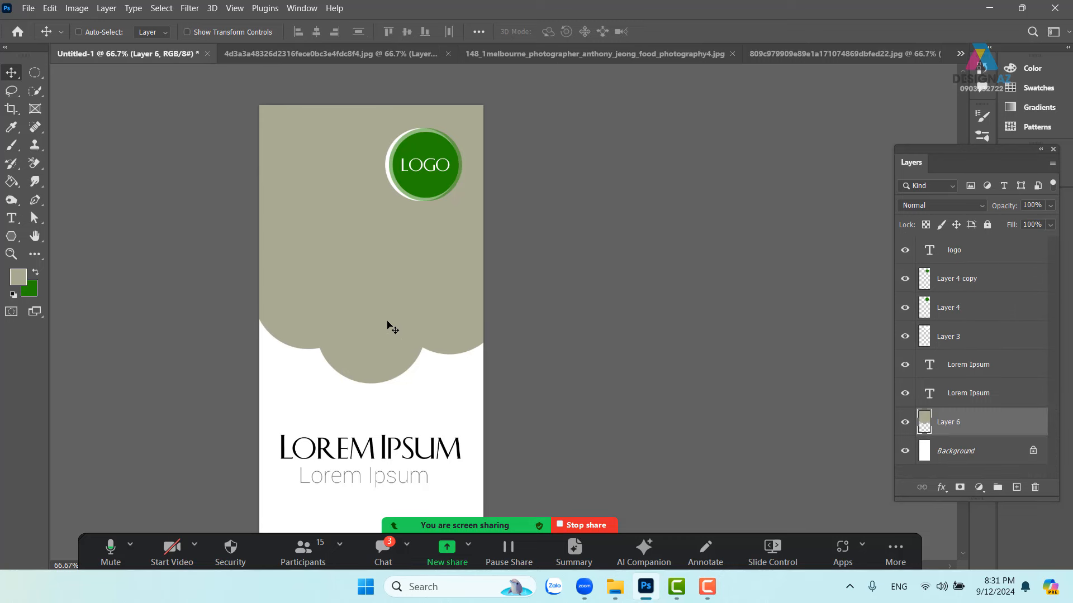
Close the brush-texture, sushi and wavy line art source images without saving them.
left_click(347, 55)
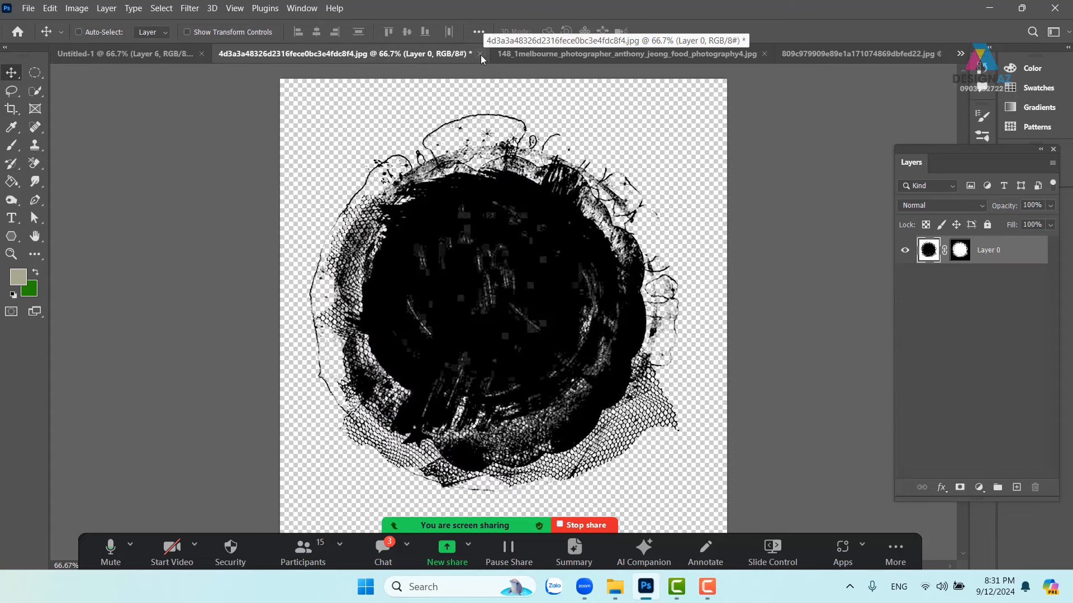
left_click(480, 54)
left_click(550, 239)
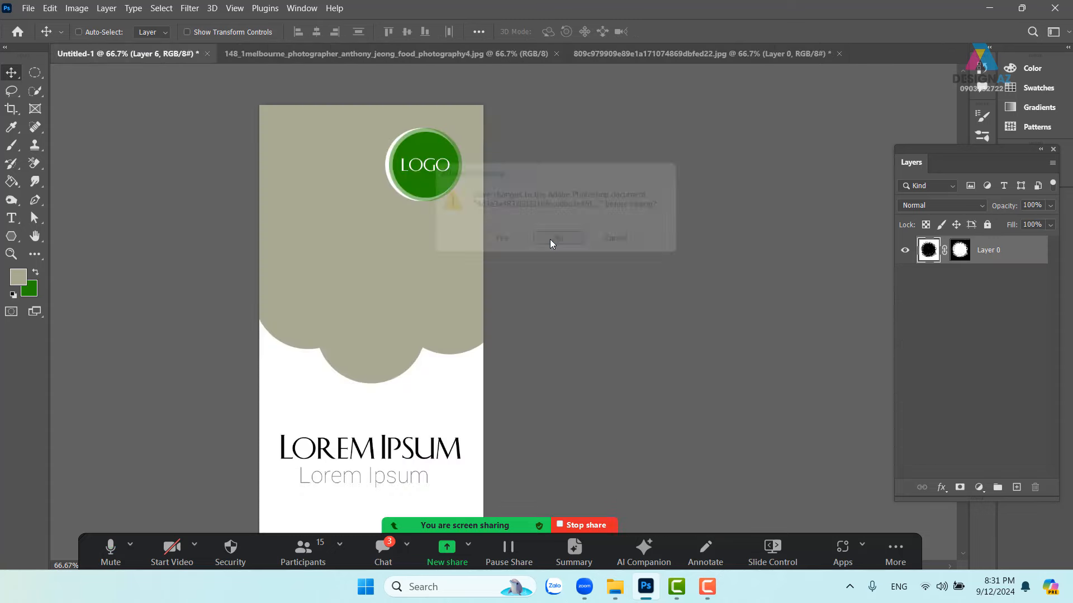
left_click(449, 53)
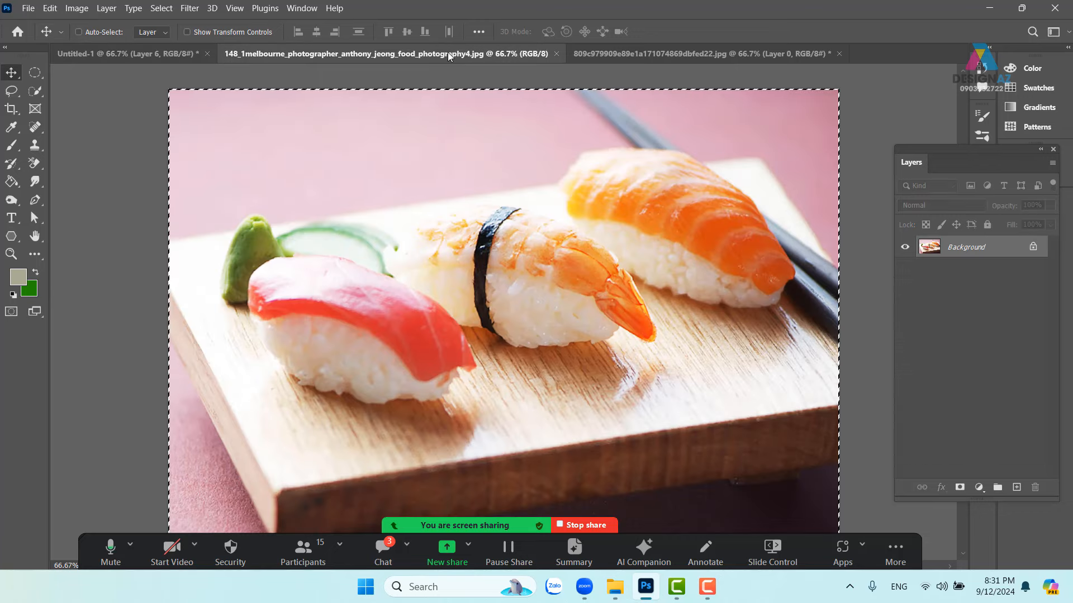
left_click(557, 54)
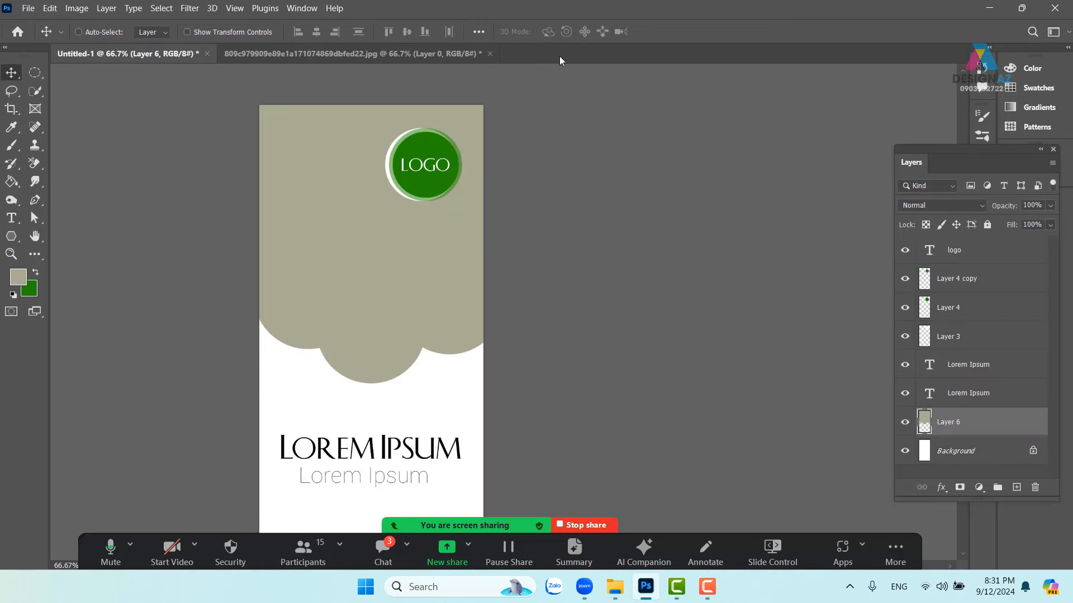
left_click(380, 54)
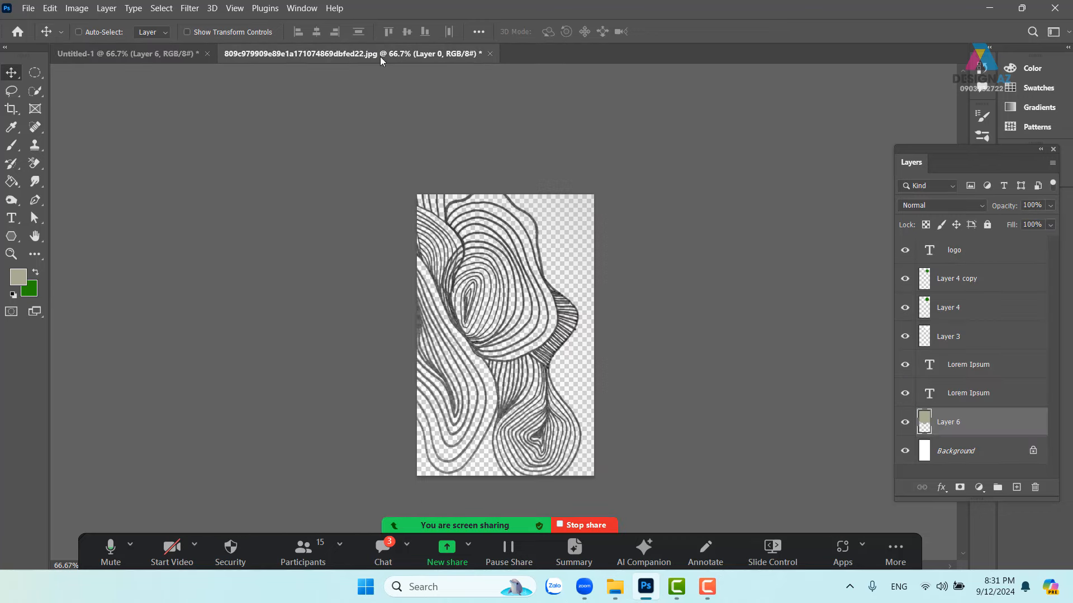
left_click(490, 54)
left_click(556, 238)
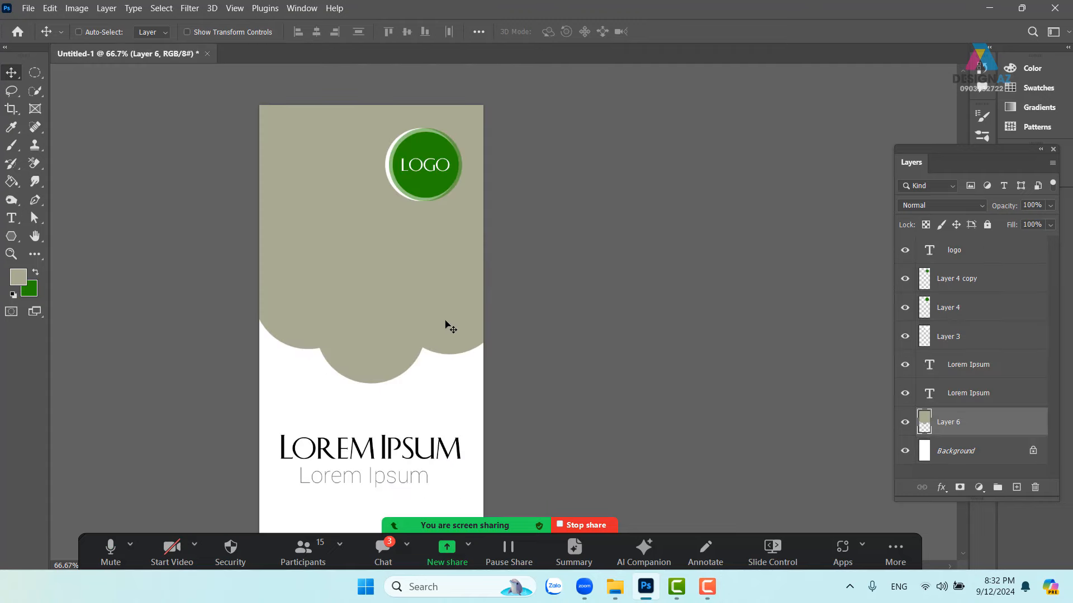
key("ctrl+o")
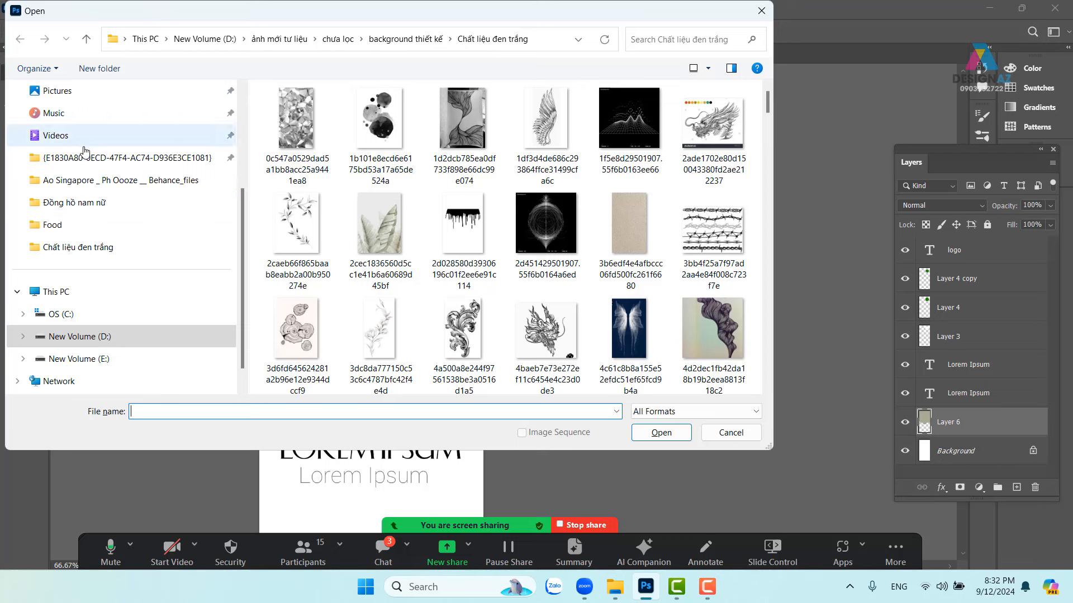
scroll(76, 140, "up", 3)
left_click(78, 207)
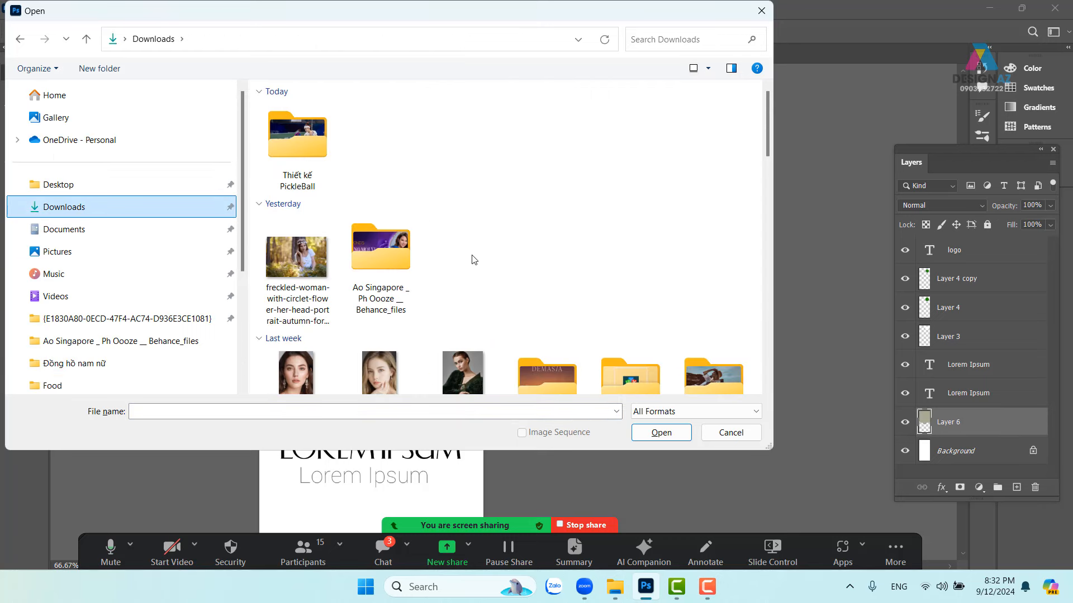
scroll(473, 259, "down", 3)
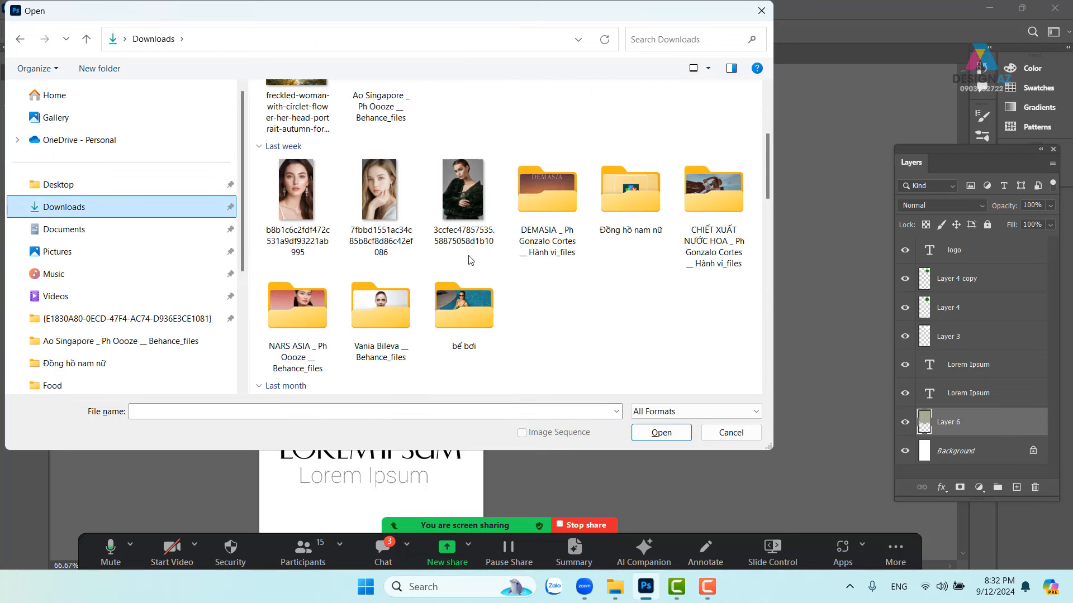
scroll(462, 266, "up", 3)
scroll(464, 269, "down", 3)
scroll(465, 271, "up", 3)
scroll(461, 274, "down", 3)
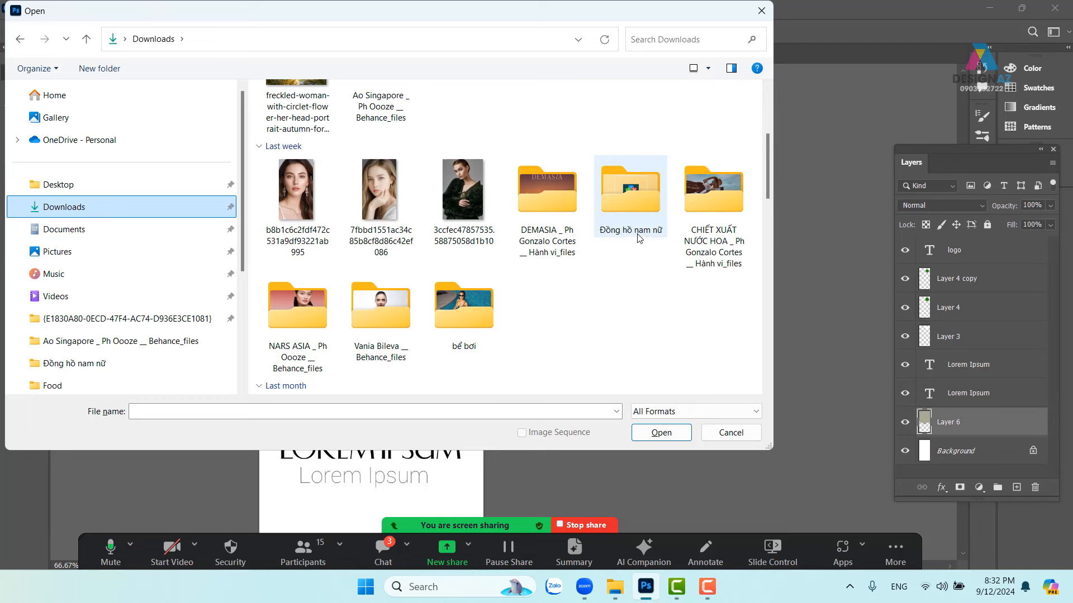
double_click(547, 195)
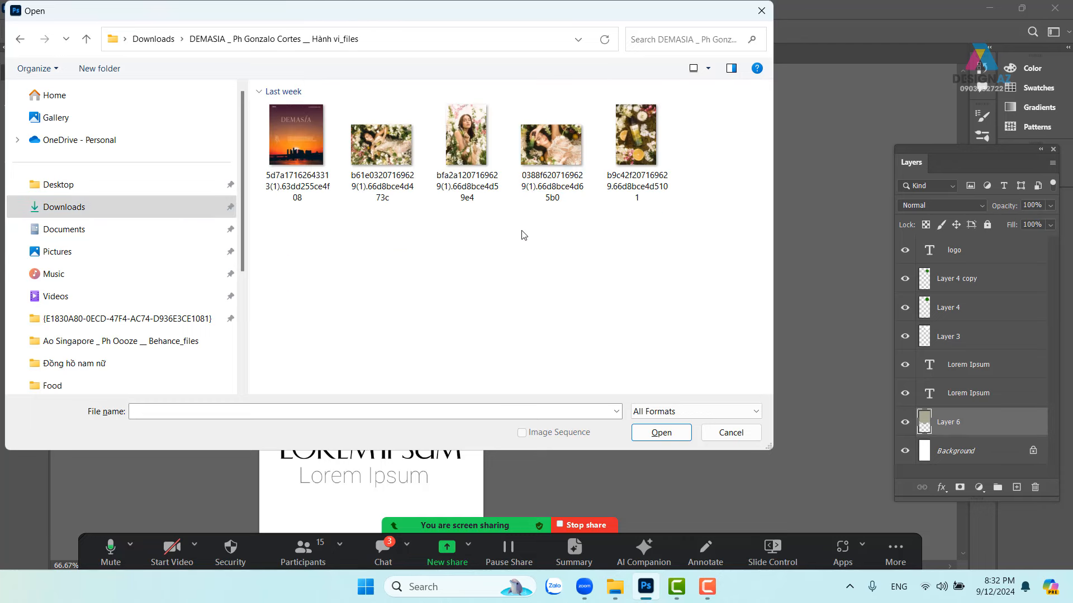
left_click(467, 135)
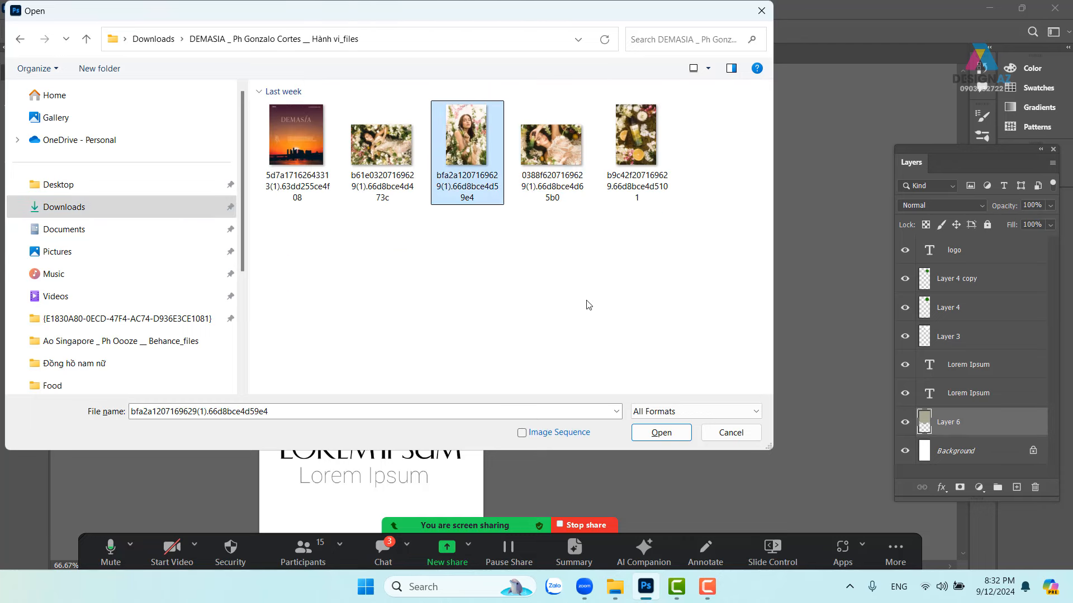
left_click(659, 433)
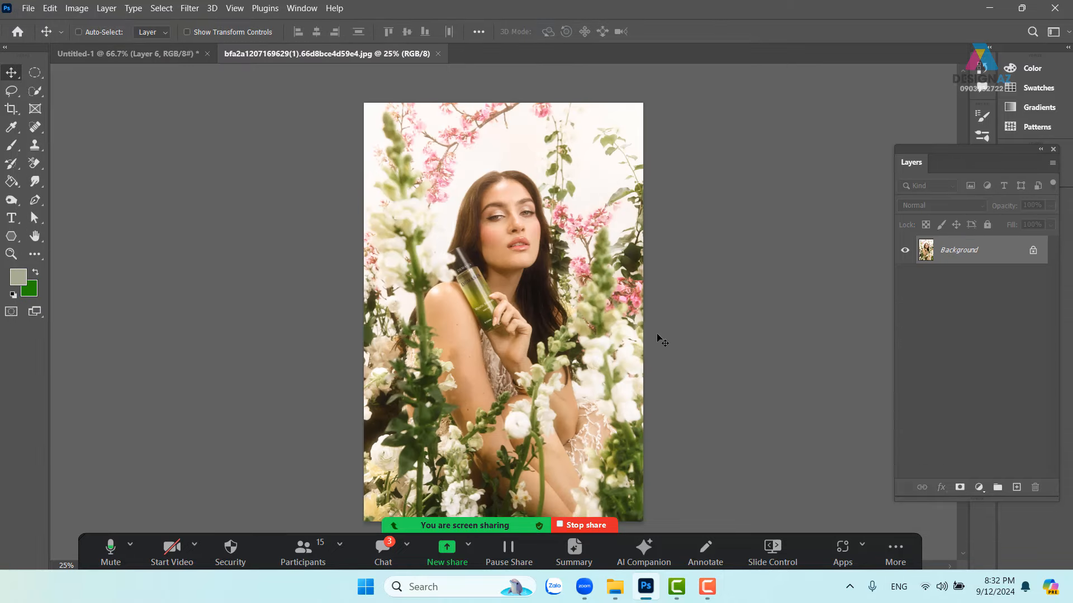
Copy the whole portrait photo into the Untitled-1 banner above Layer 6 and clip it to the scalloped shape.
key("ctrl+a")
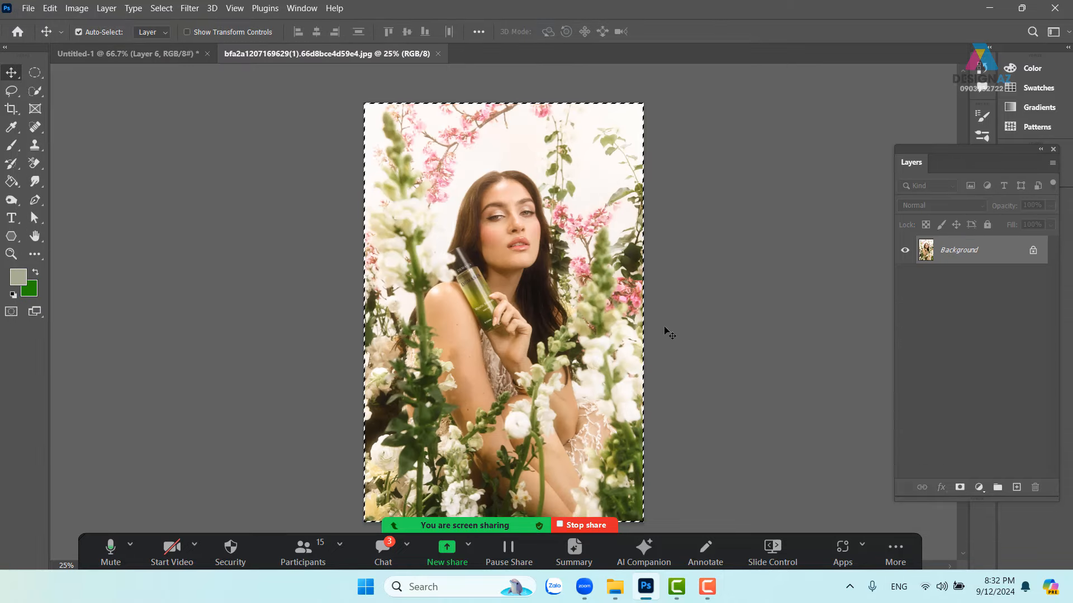
left_click(159, 54)
right_click(433, 249)
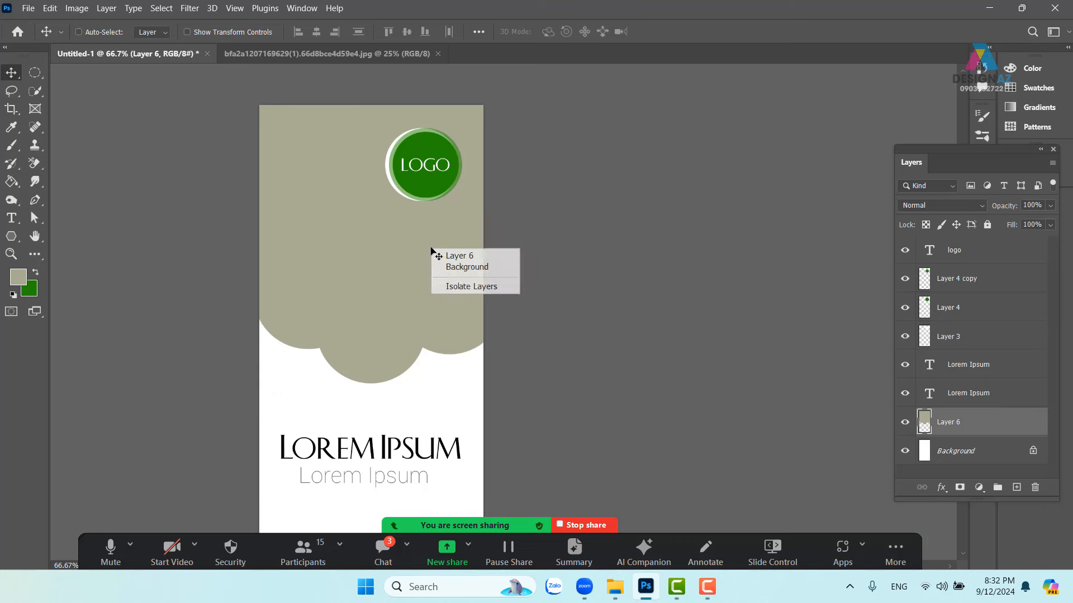
left_click(454, 258)
left_click_drag(405, 272, 413, 259)
key("ctrl+z")
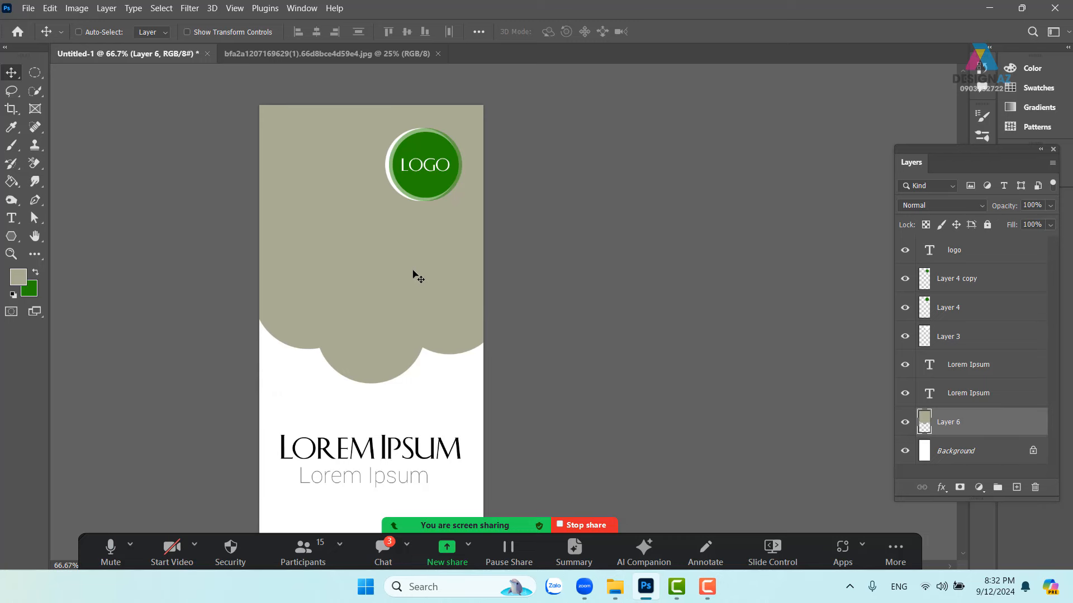
key("ctrl+v")
left_click_drag(440, 335, 383, 277)
key("ctrl+alt+g")
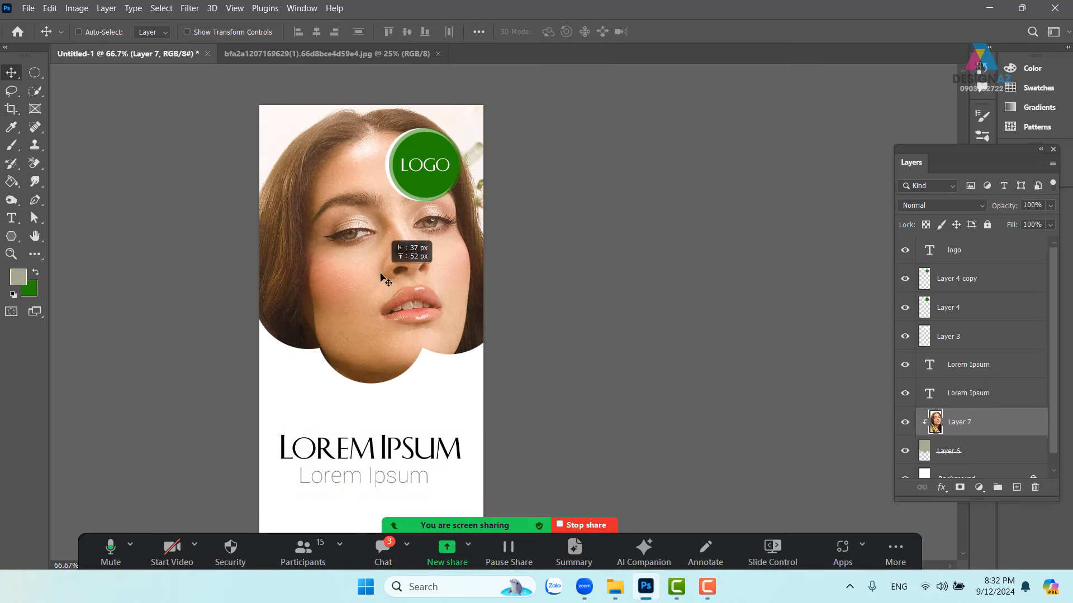
Scale the clipped portrait down to about 36% and position it so the woman's face and bottle show inside the scalloped shape.
key("ctrl+t")
left_click_drag(565, 170, 546, 365)
left_click_drag(684, 109, 418, 351)
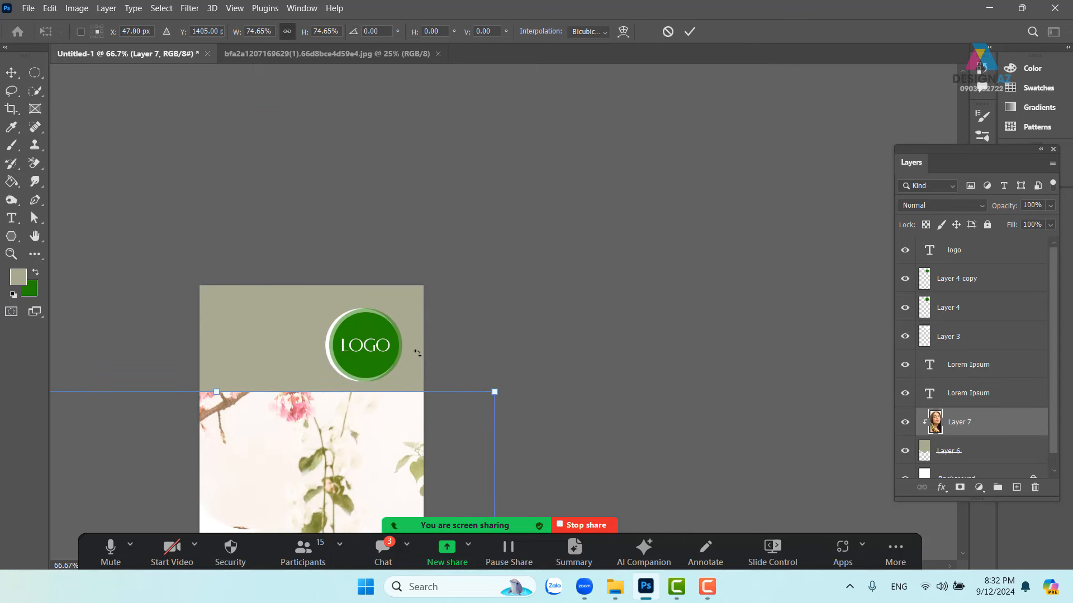
left_click_drag(330, 401, 447, 242)
left_click_drag(608, 230, 510, 115)
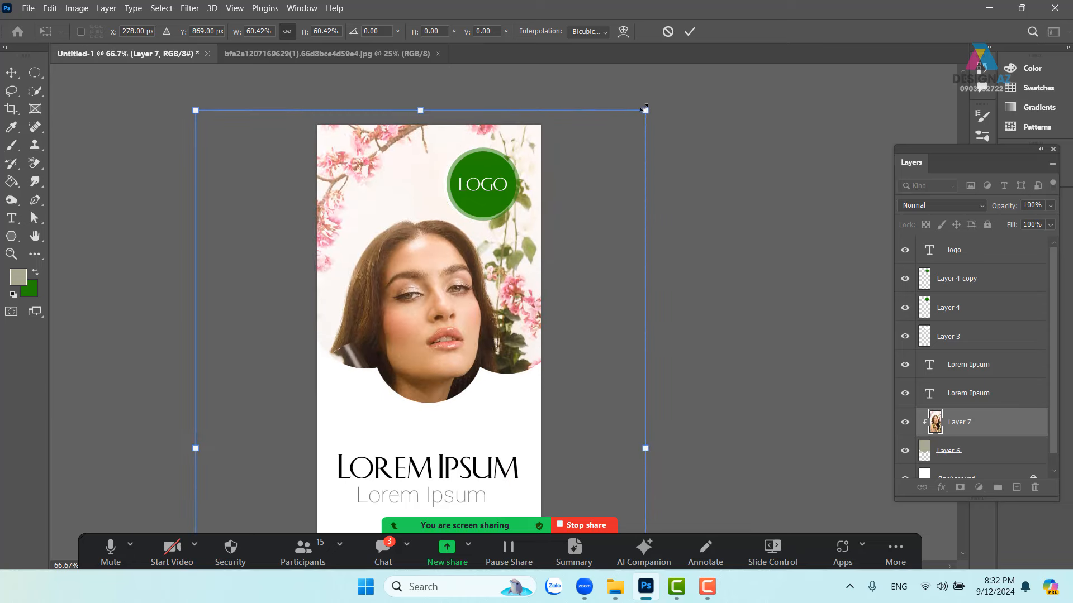
left_click_drag(643, 108, 467, 379)
left_click_drag(364, 389, 463, 135)
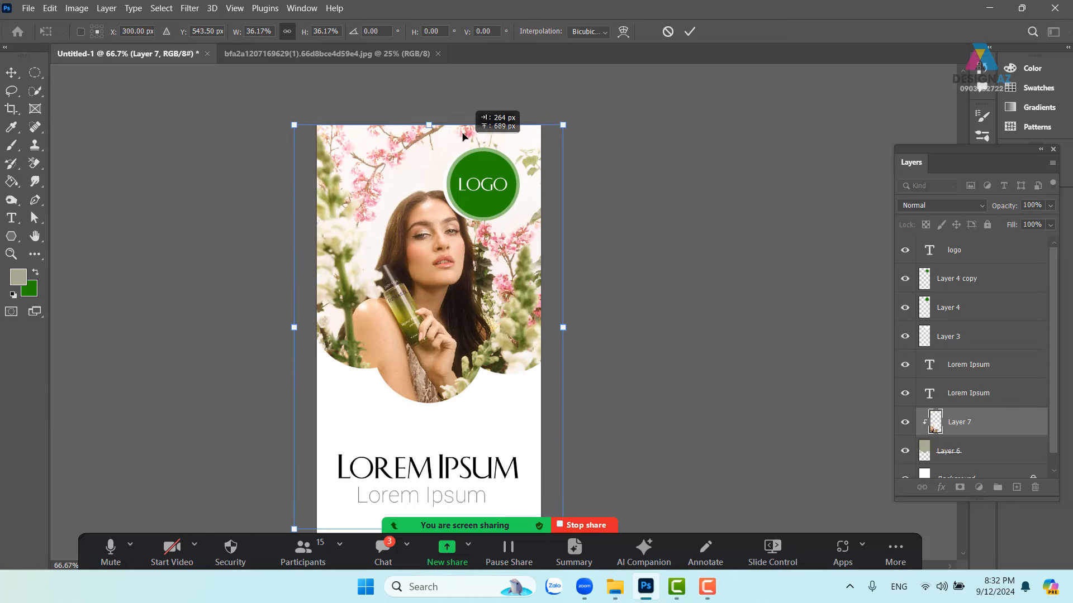
Shrink the clipped portrait slightly more, fit it closely to the banner's width and apply the transform.
left_click_drag(563, 125, 539, 145)
left_click_drag(446, 252, 459, 211)
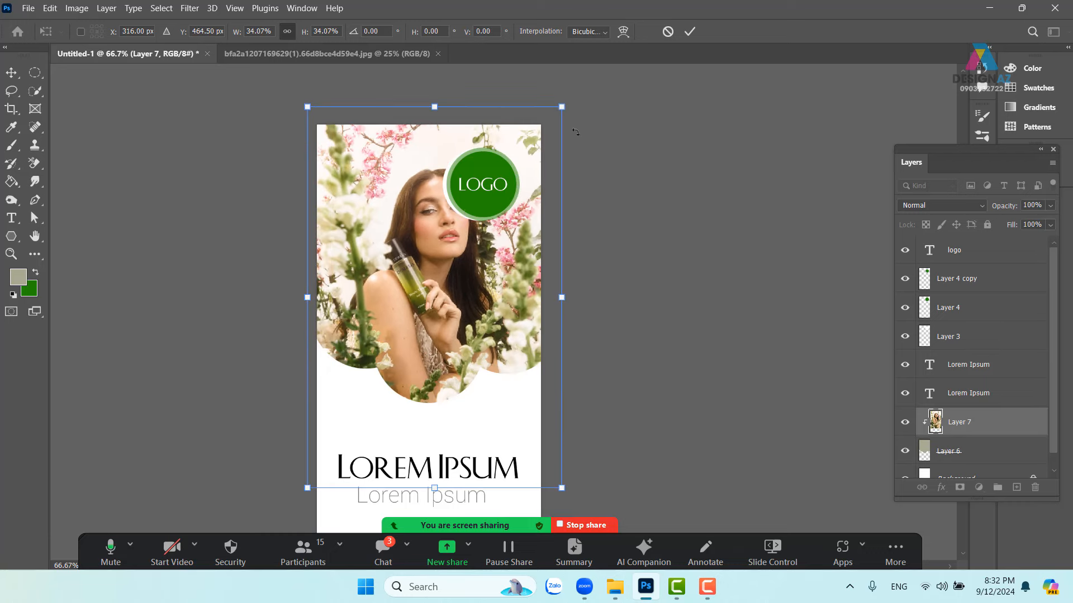
left_click_drag(562, 108, 550, 122)
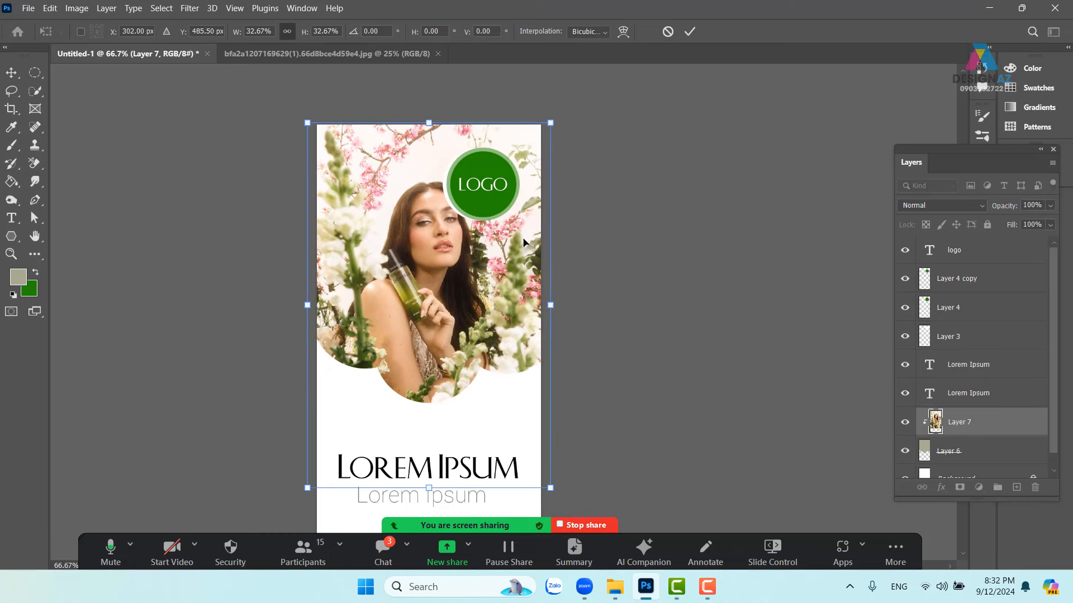
left_click_drag(502, 270, 512, 172)
left_click_drag(559, 392, 550, 375)
key("Return")
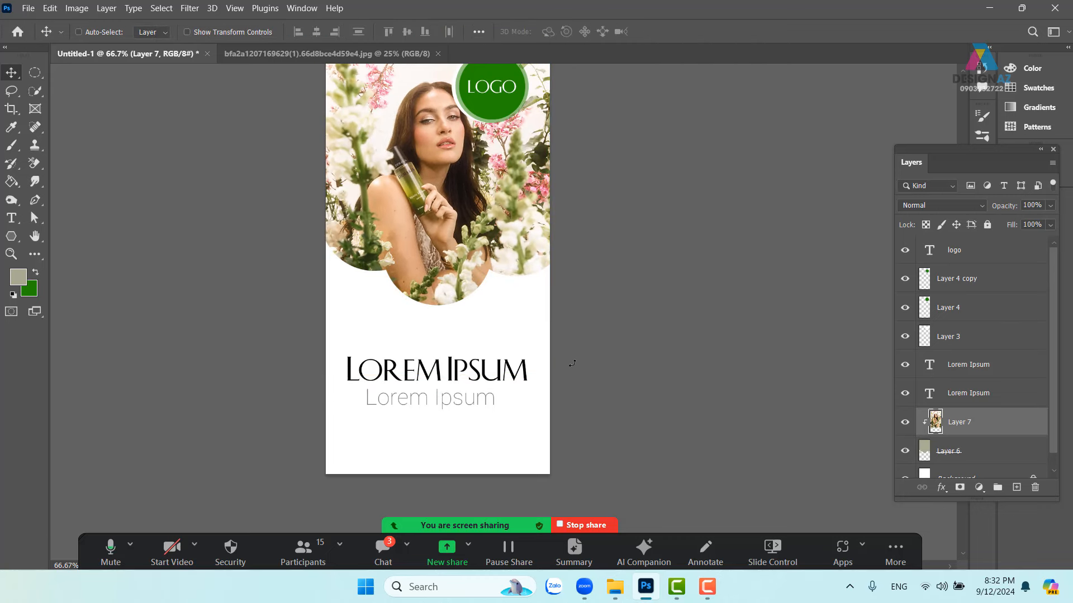
Select both green logo circles, Layer 4 and Layer 4 copy, and scale them down toward the banner's upper-right corner.
left_click_drag(495, 115, 505, 220)
right_click(515, 190)
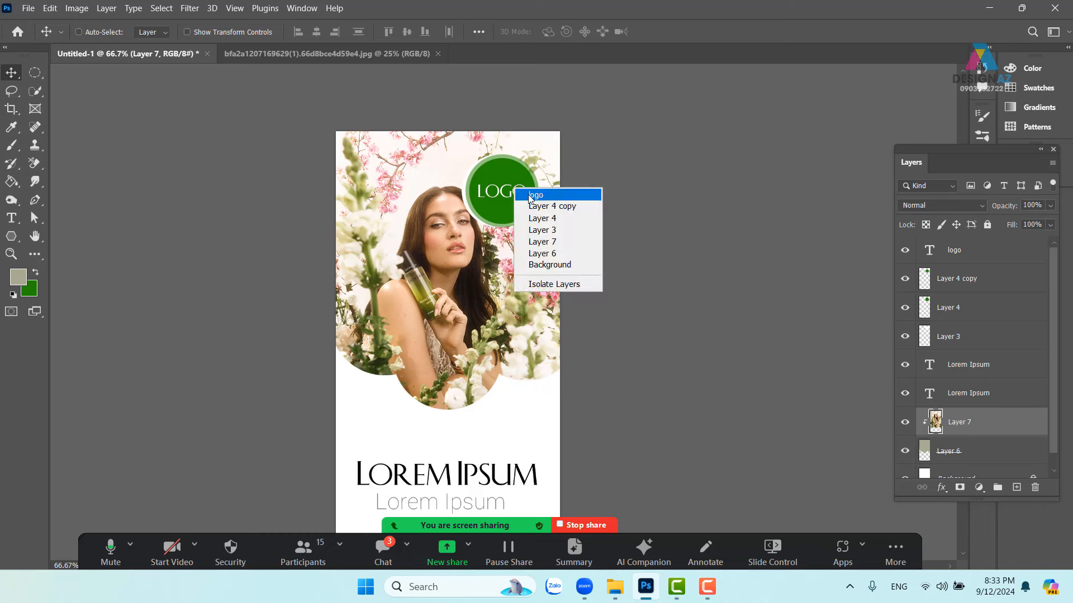
left_click(531, 194)
right_click(505, 166)
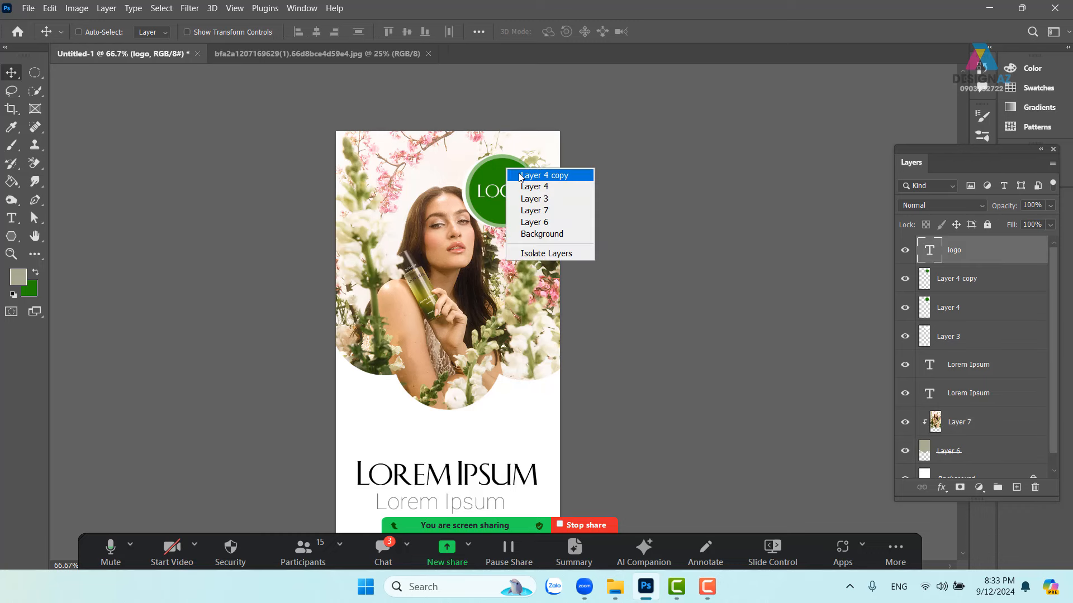
left_click(520, 174)
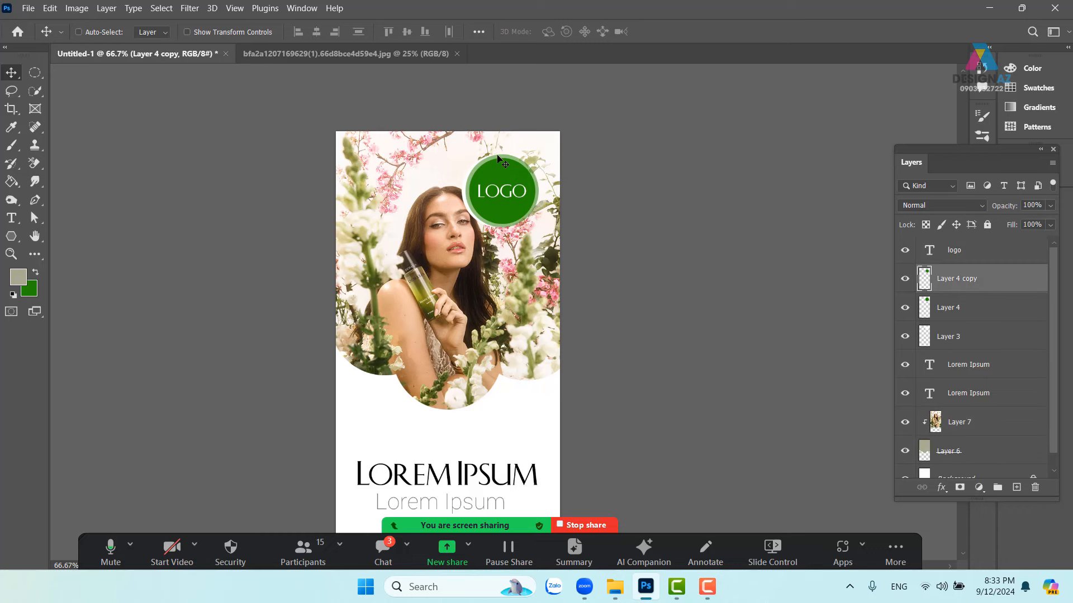
right_click(499, 159)
left_click(506, 163, "shift")
mouse_move(506, 164)
left_mouse_down()
mouse_move(531, 152)
mouse_move(537, 172)
mouse_move(520, 165)
left_mouse_up()
key("ctrl+z")
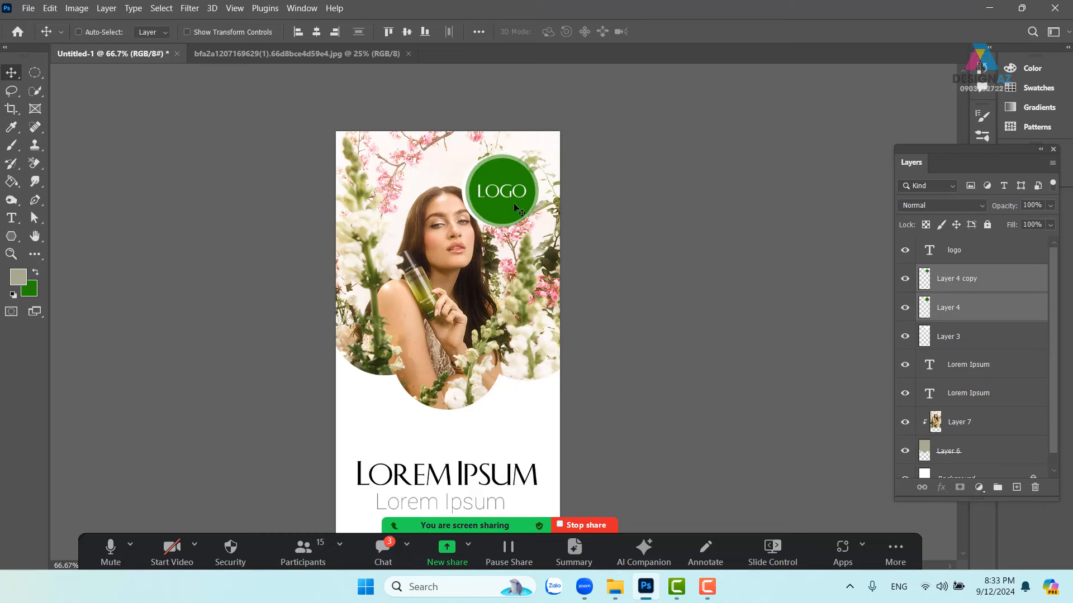
key("ctrl+t")
left_click_drag(538, 226, 545, 190)
key("Return")
Delete the white circle on Layer 3 behind the logo.
right_click(503, 211)
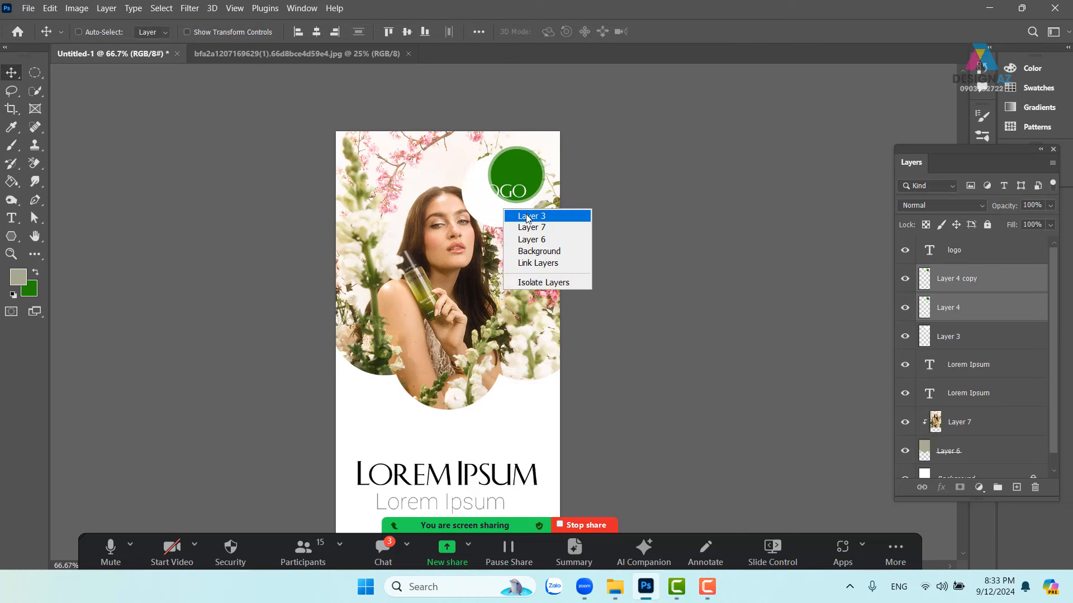
left_click(514, 224)
left_click_drag(500, 225, 502, 270)
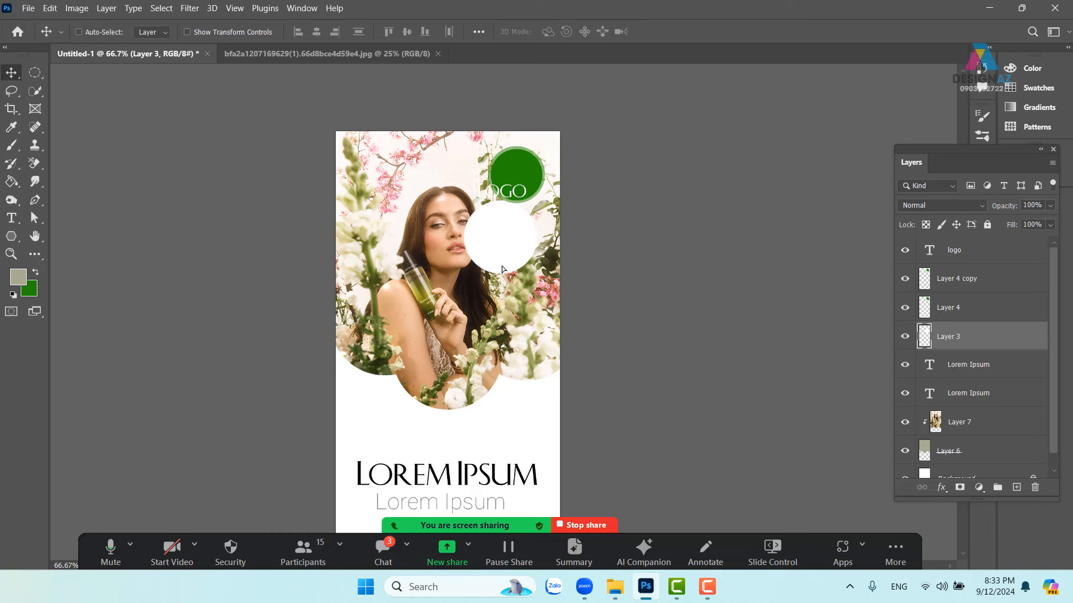
key("Delete")
Center the LOGO text over the smaller green circle.
right_click(505, 194)
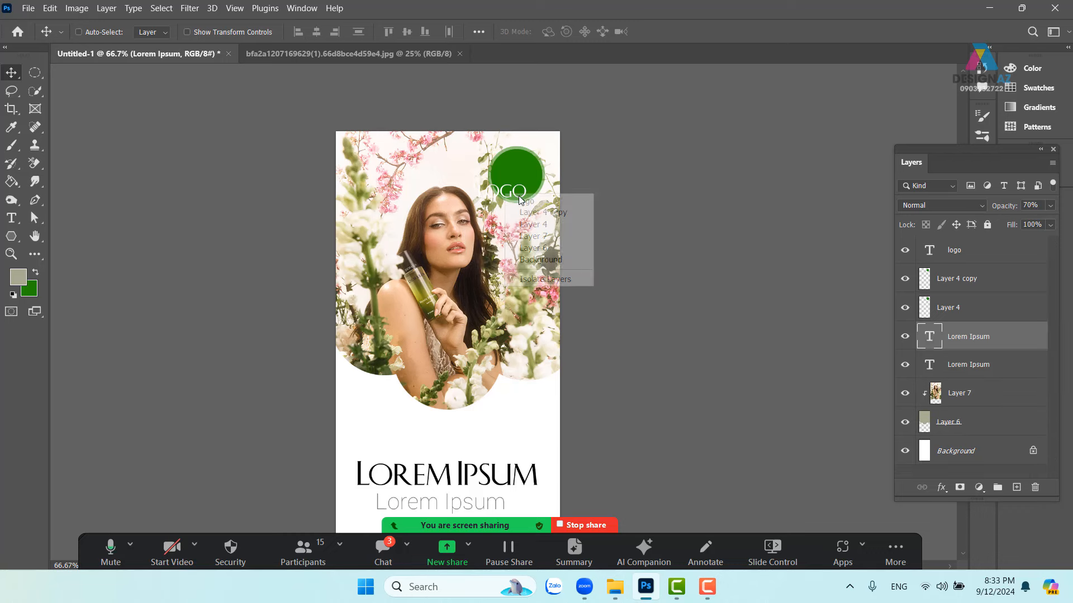
left_click(519, 198)
left_click_drag(500, 196, 516, 179)
left_click_drag(457, 277, 501, 198)
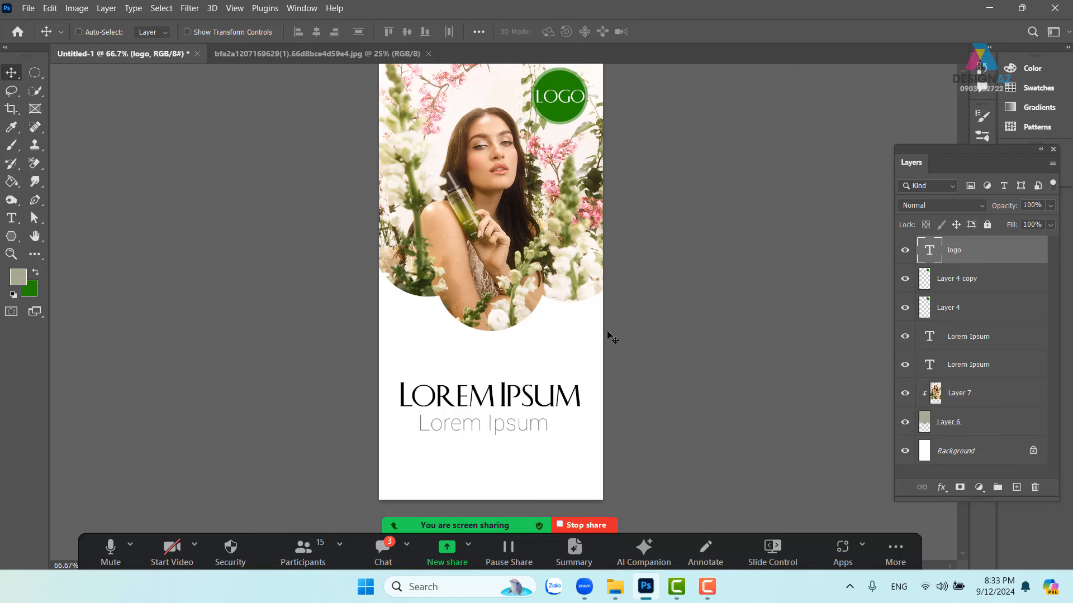
Recolor the large Lorem Ipsum heading with pink e77189 sampled from the blossoms in the photo.
right_click(535, 389)
left_click(553, 393)
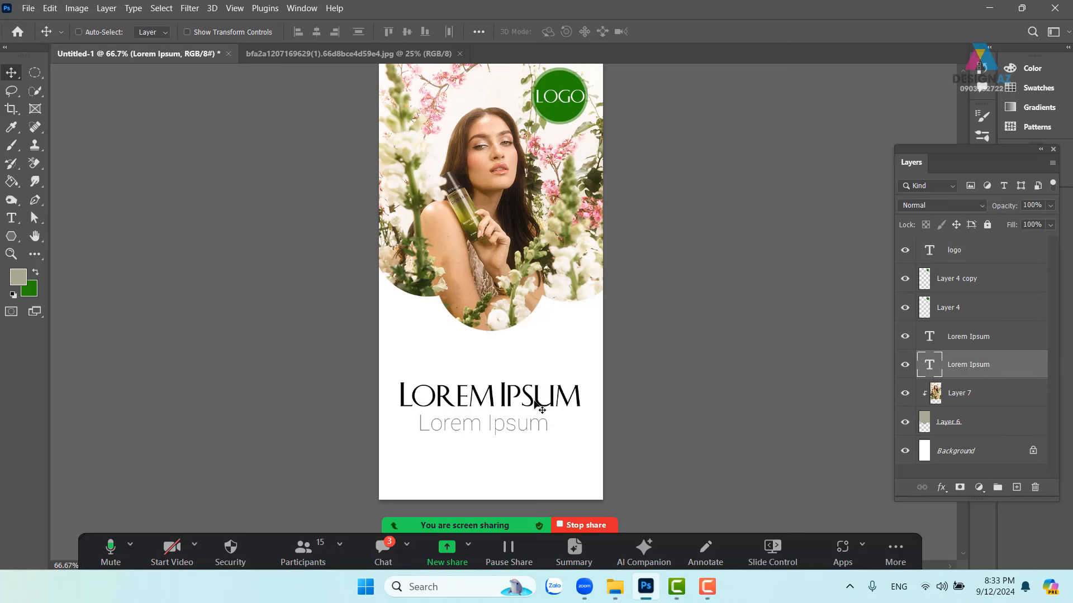
right_click(535, 402)
left_click(553, 411)
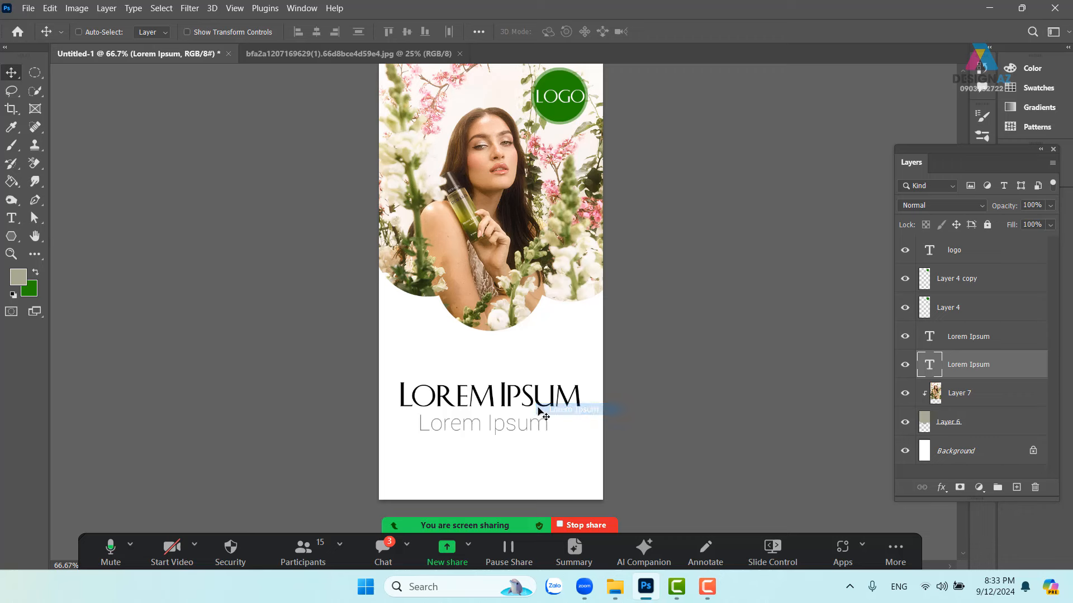
key("t")
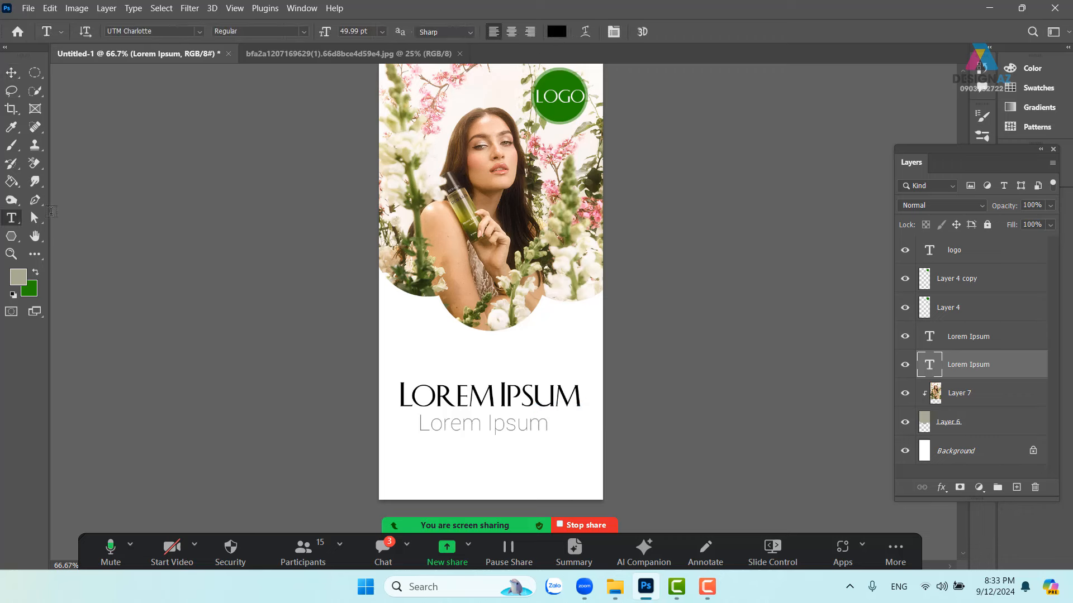
left_click(558, 32)
left_click(447, 73)
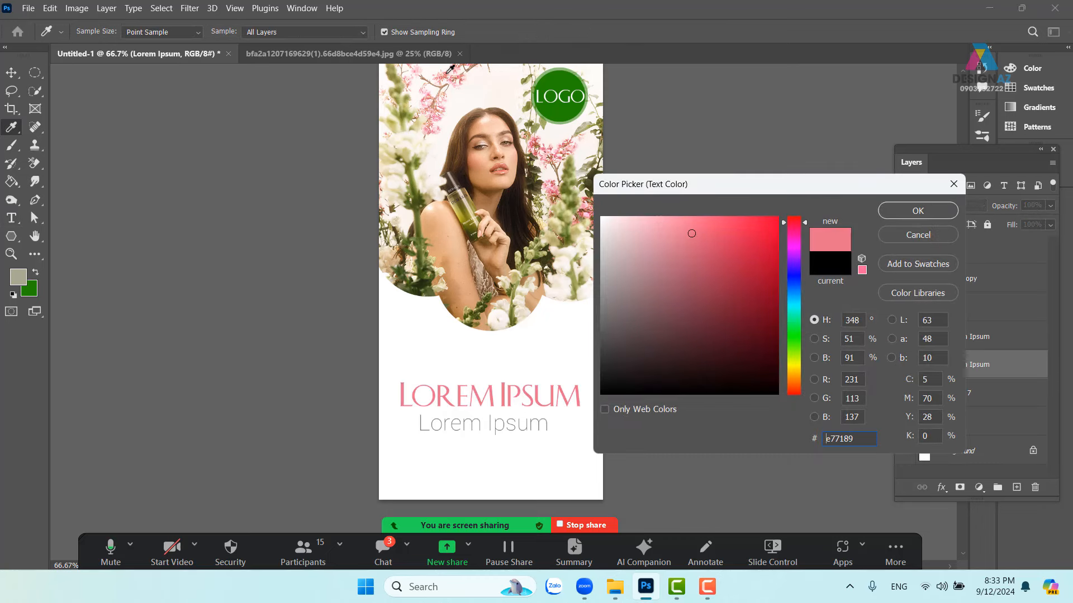
left_click(918, 211)
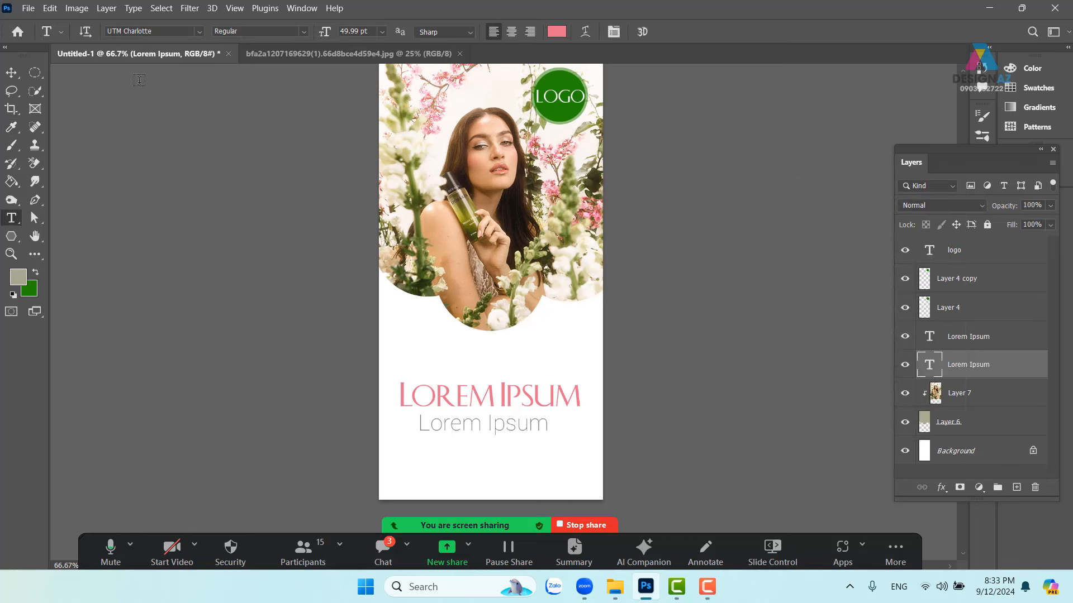
Recolor the smaller Lorem Ipsum line with olive yellow b9b456 sampled from the plant in the photo.
key("v")
right_click(514, 422)
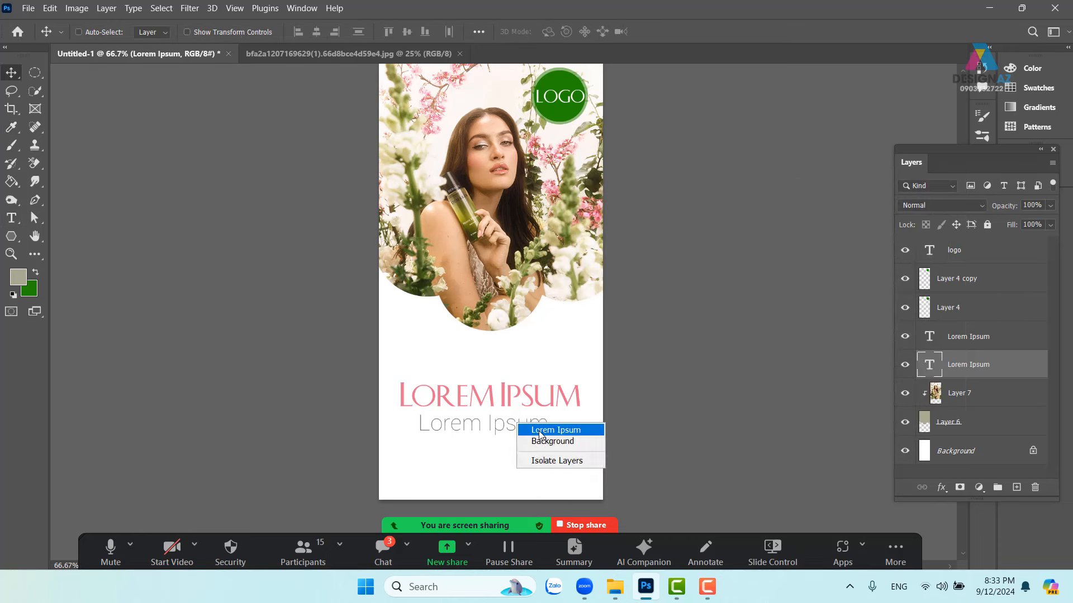
left_click(521, 429)
left_click_drag(518, 429, 528, 430)
key("ctrl+z")
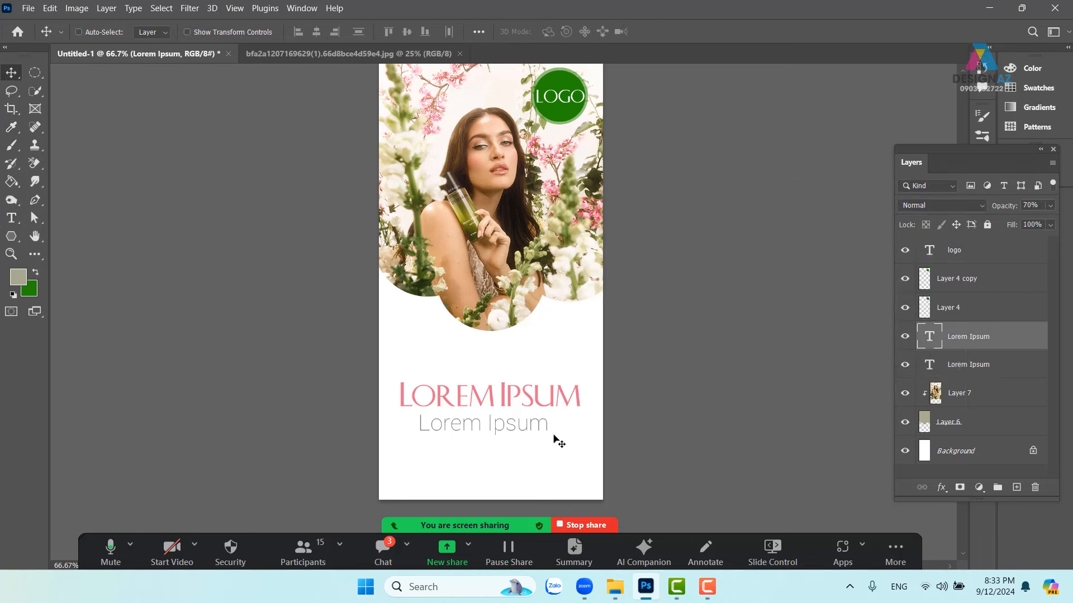
key("t")
left_click(550, 32)
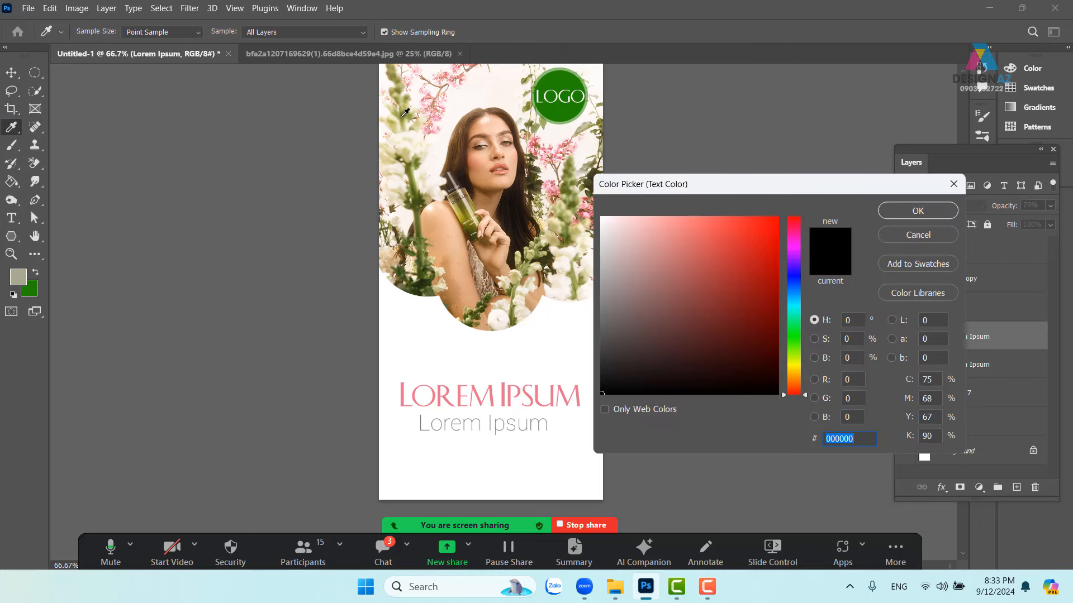
left_click(398, 123)
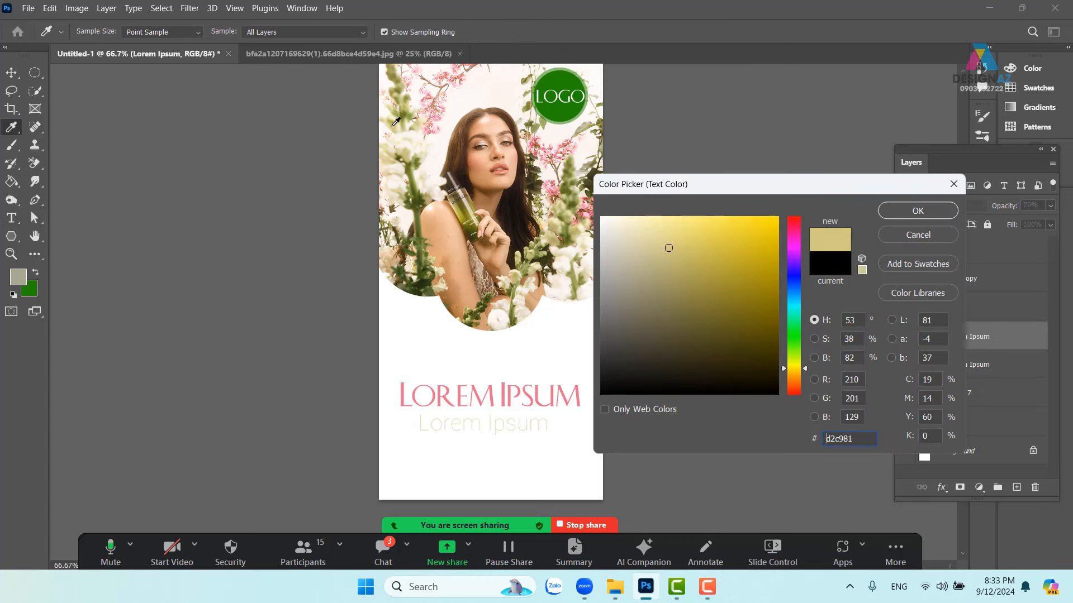
left_click(395, 122)
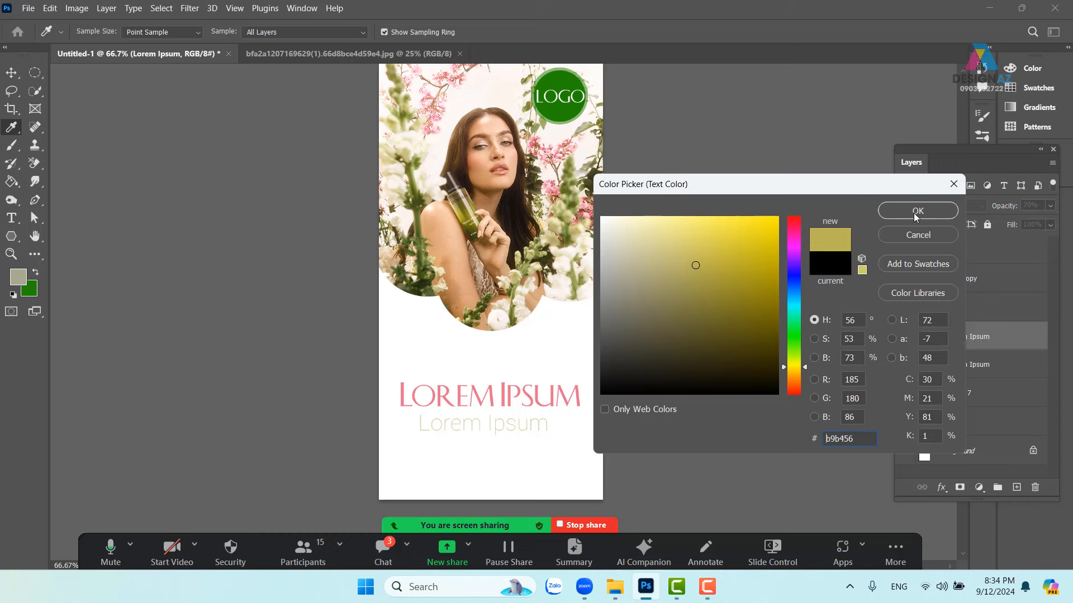
left_click(917, 212)
key("v")
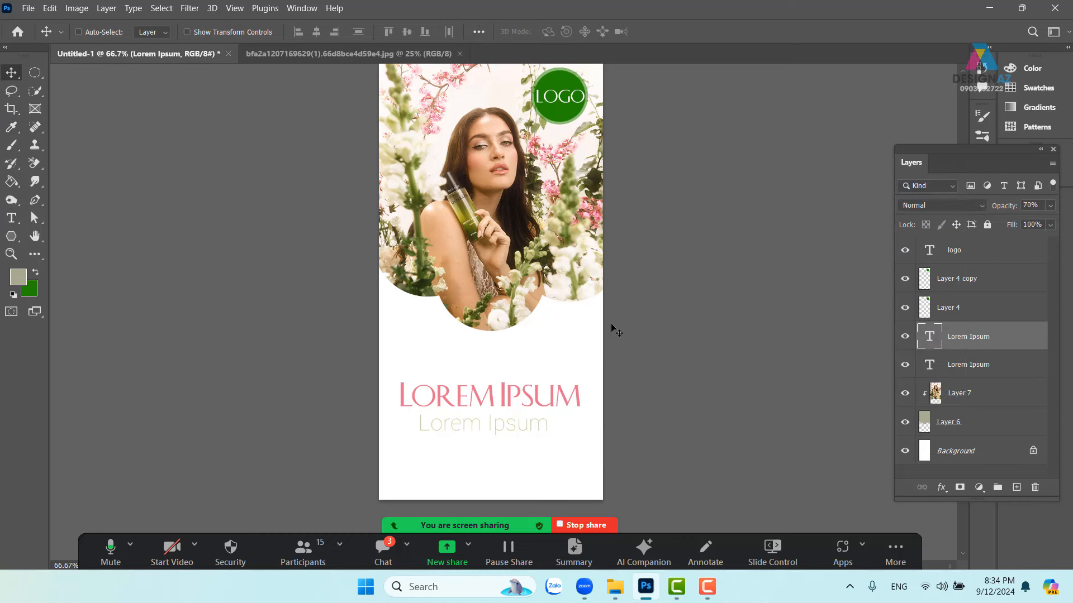
Load the outline of the scalloped shape on Layer 6 as a selection and add an empty layer directly above the Background.
right_click(569, 283)
left_click(581, 289)
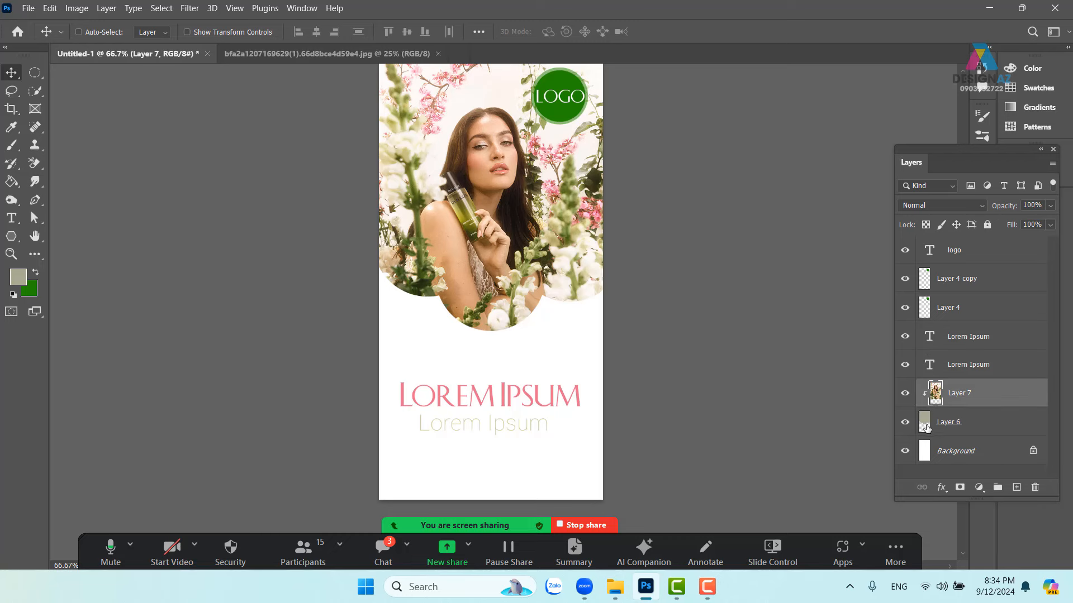
left_click(961, 426)
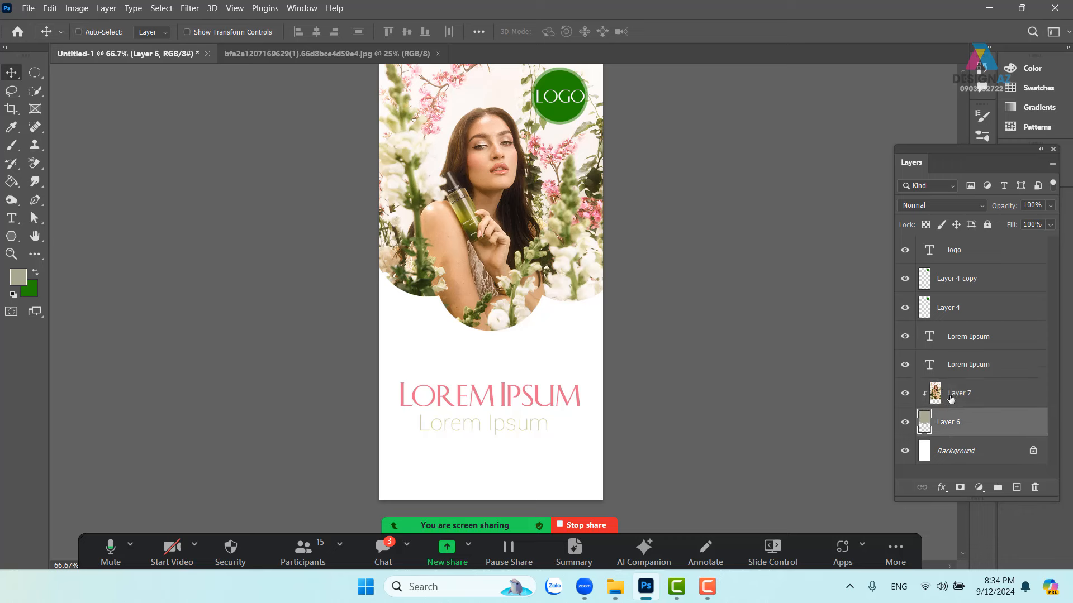
key("ctrl")
left_click(926, 427, "ctrl")
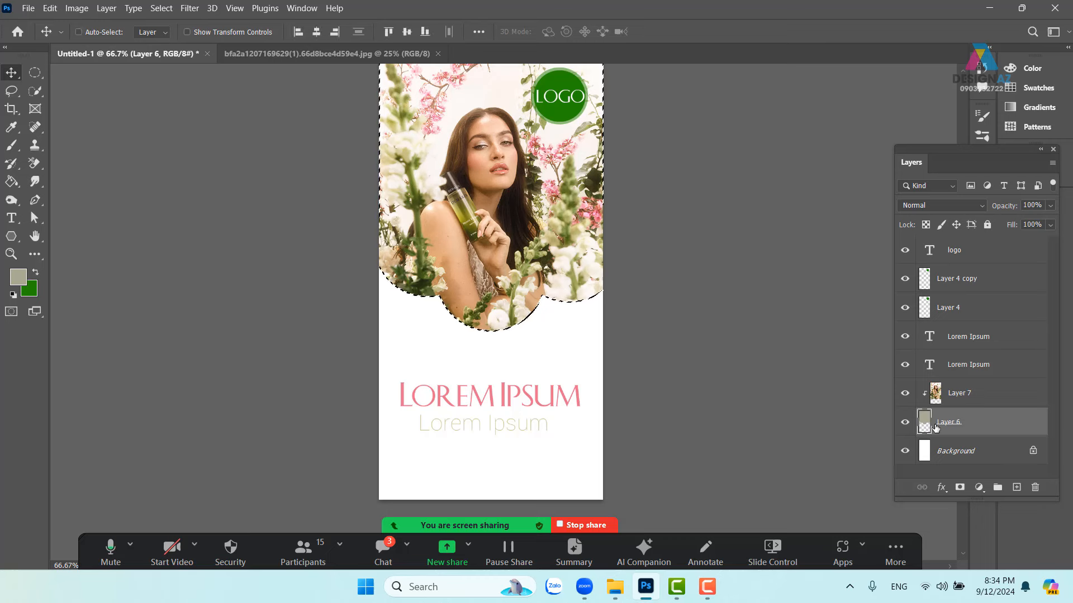
left_click(975, 456)
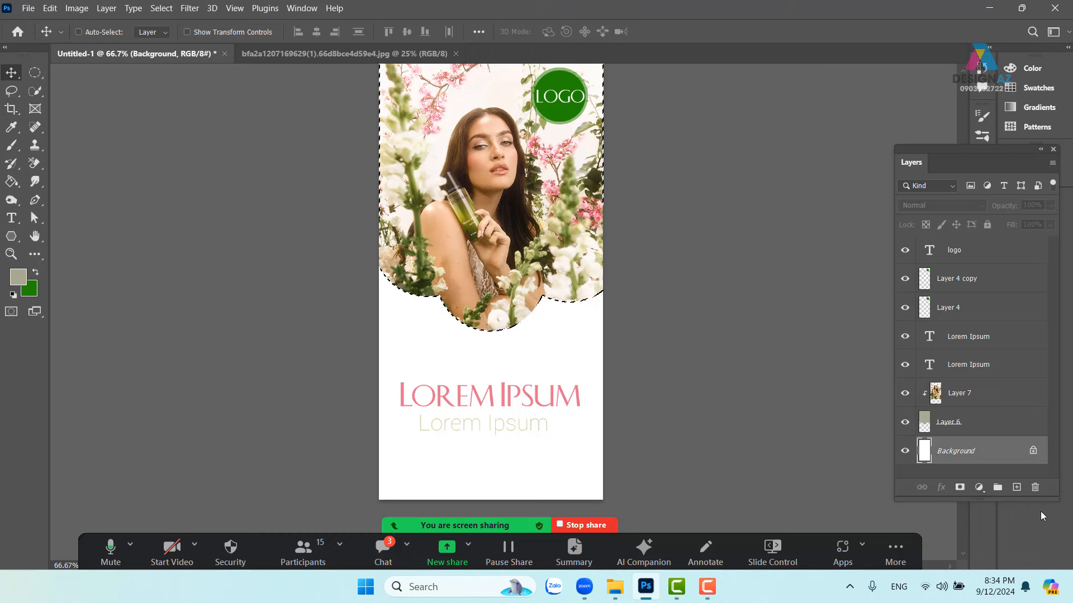
left_click(1017, 488)
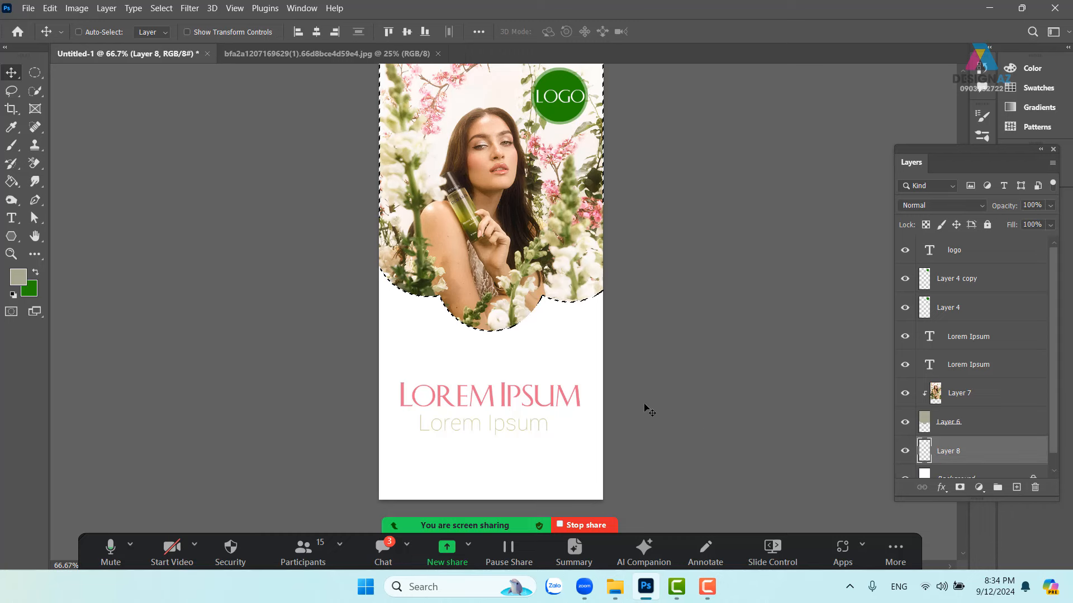
Fill the scalloped selection on Layer 8 with white ffffff and deselect it.
left_click(19, 278)
type("ffffff")
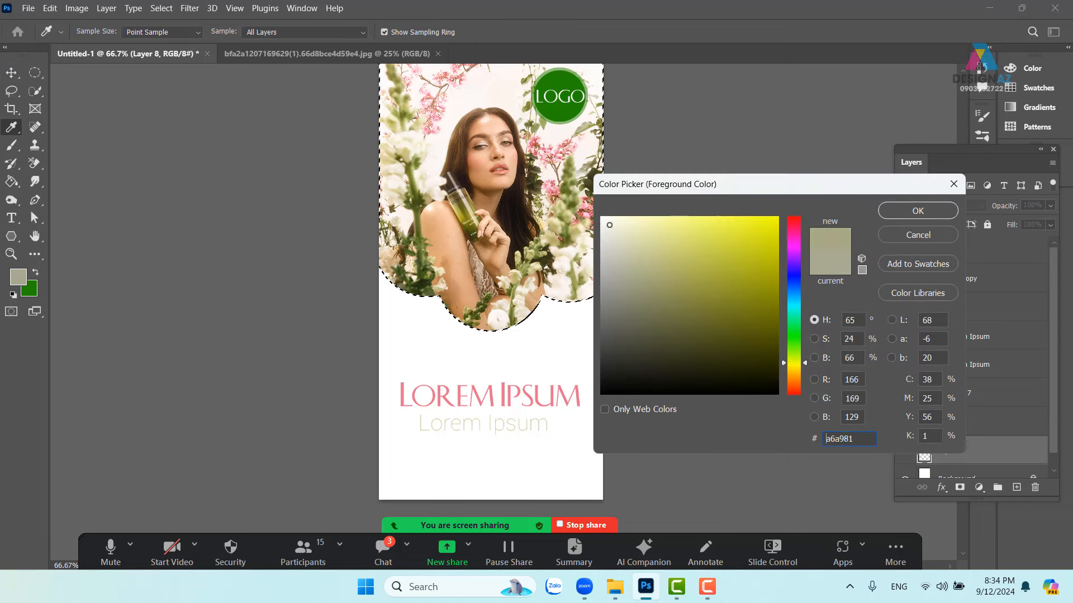
left_click(914, 212)
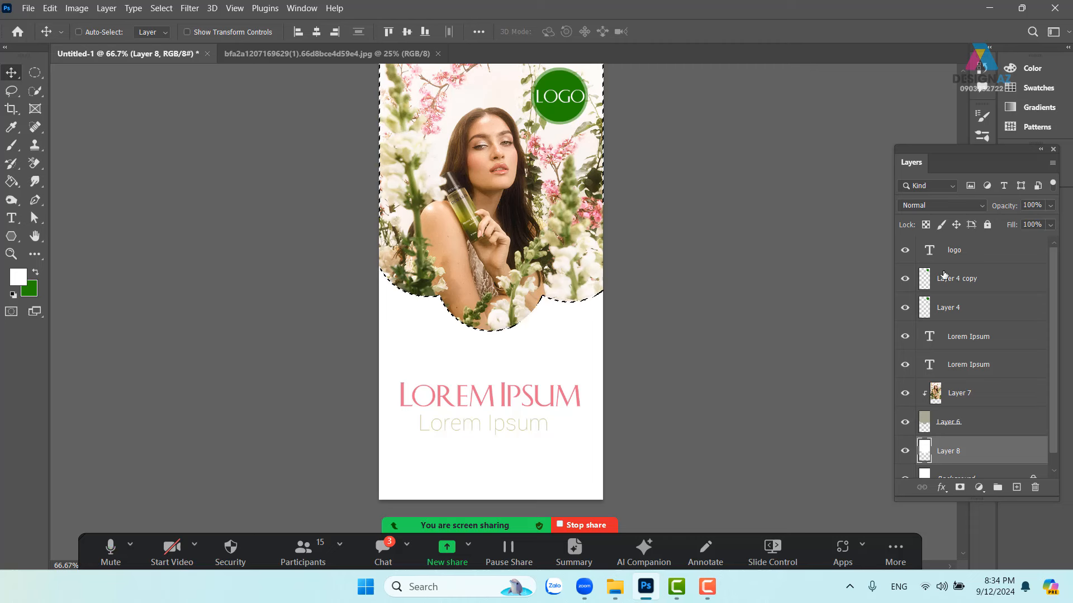
key("ctrl+d")
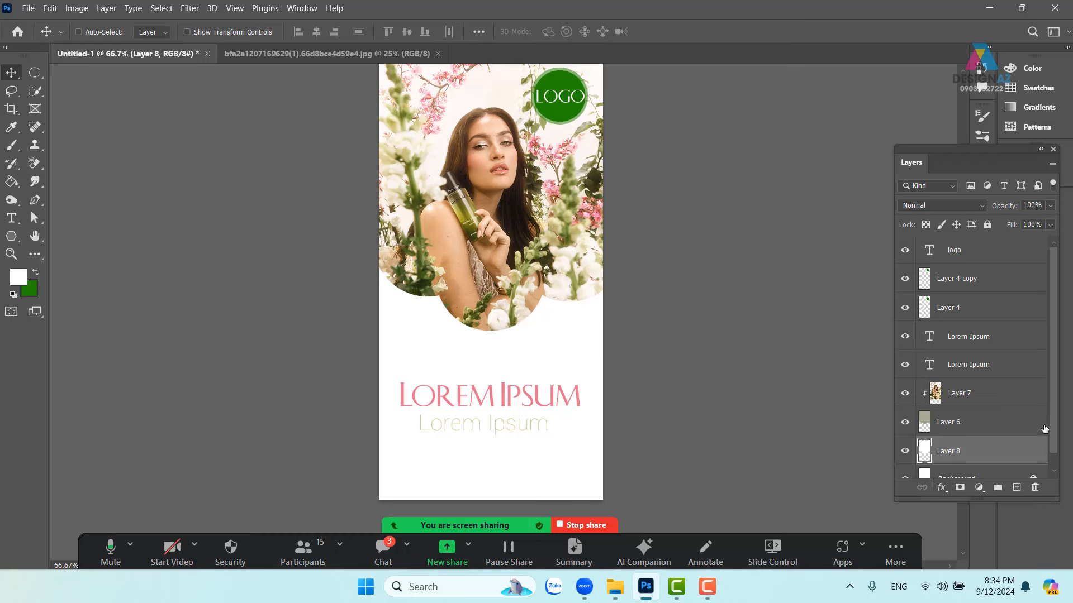
Hide the Background and shift the white scalloped Layer 8 slightly down to form a thin white border below the photo.
scroll(1056, 420, "down", 1)
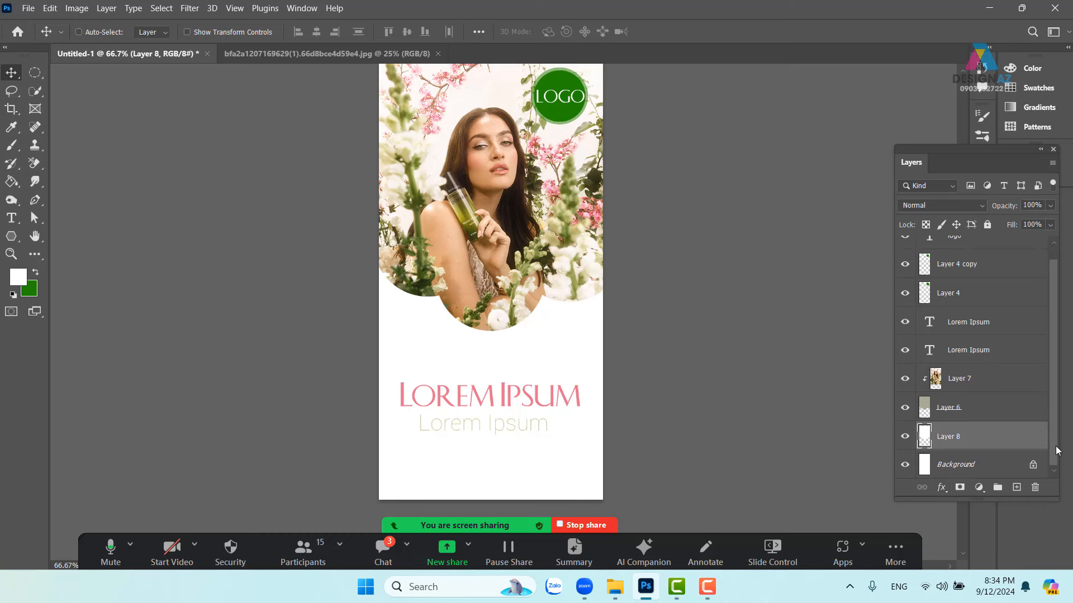
left_click(905, 465)
left_click_drag(514, 340, 514, 333)
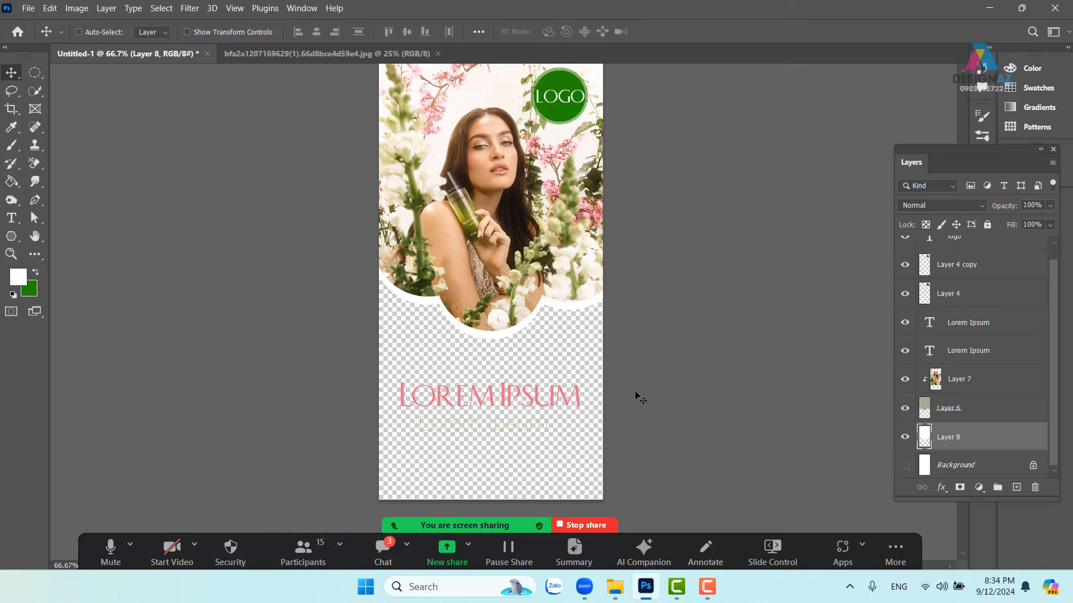
Show the Background layer again and fill it with light pink sampled from the blossoms in the photo.
left_click(972, 465)
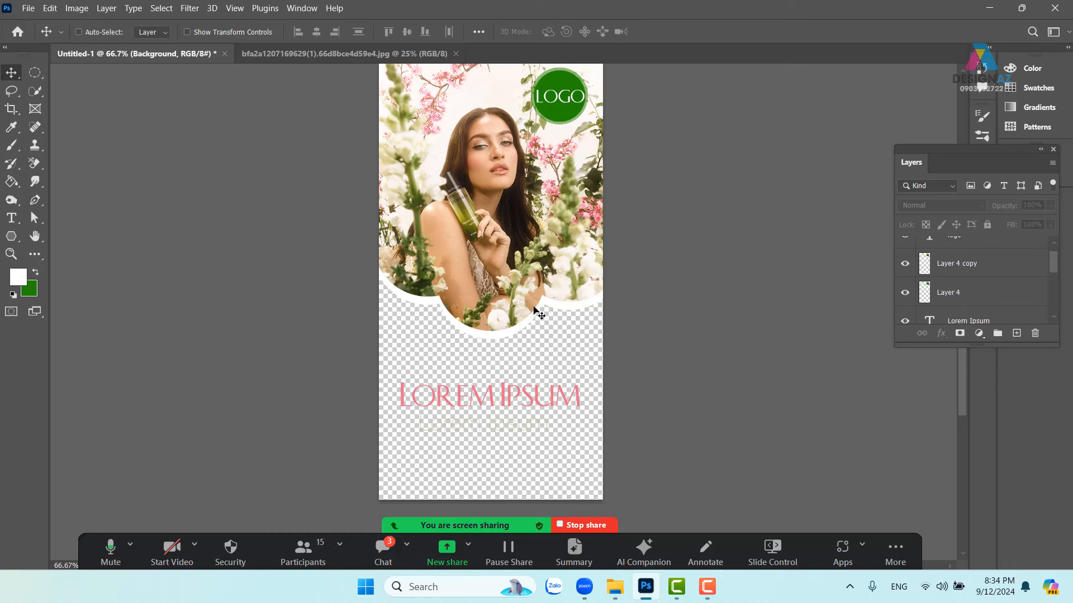
key("i")
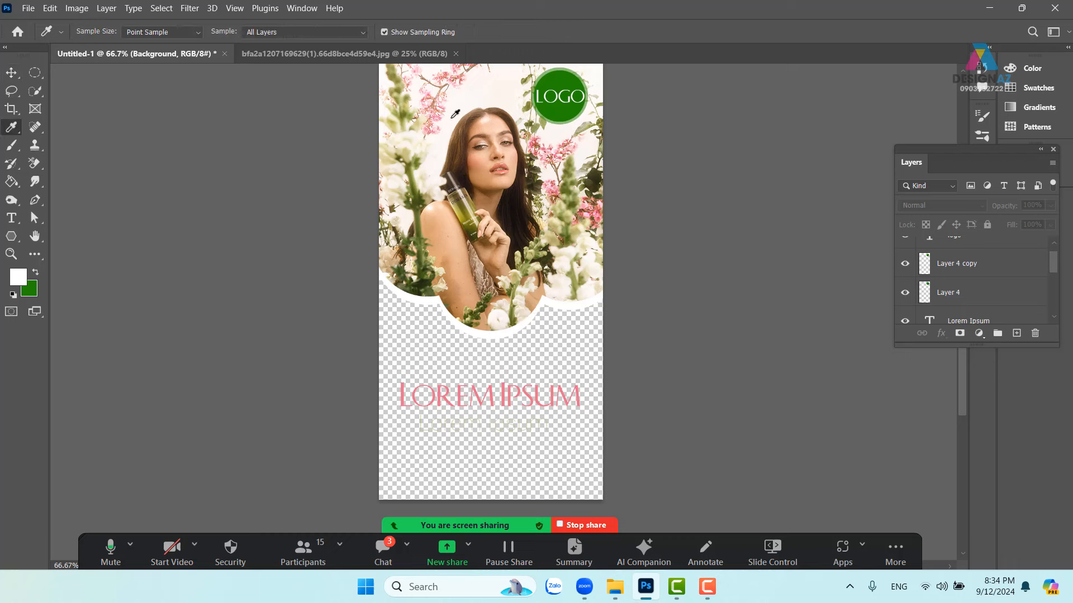
left_click(431, 86)
left_click_drag(970, 347, 960, 495)
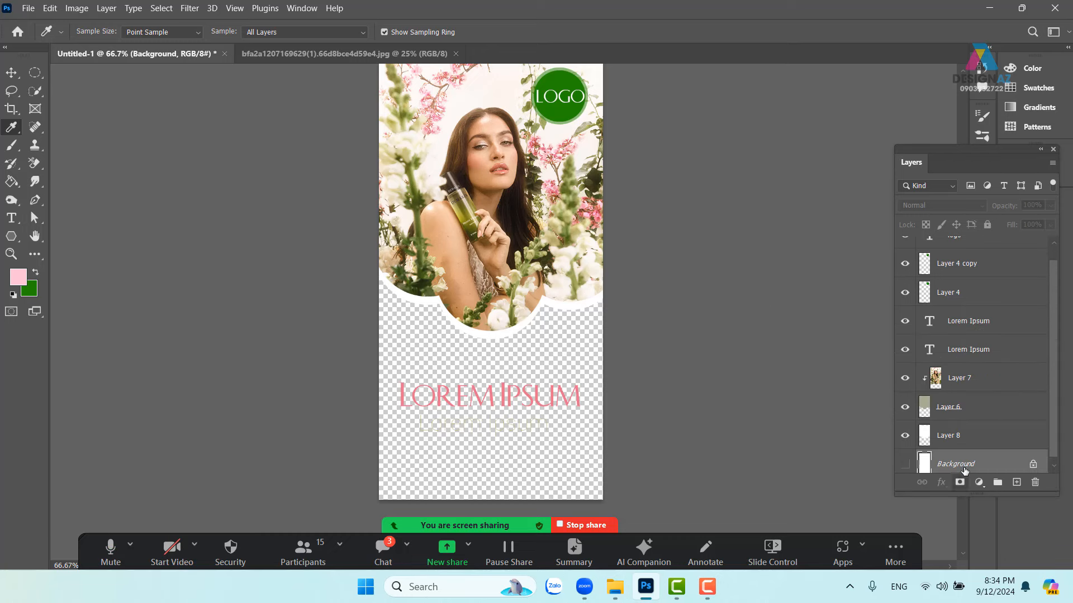
left_click(905, 464)
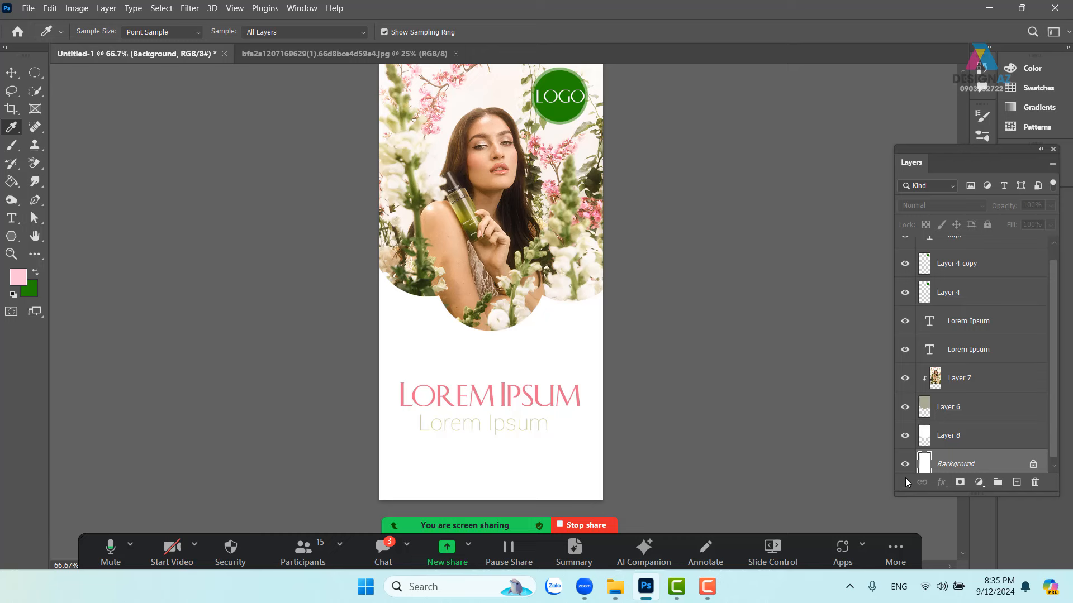
key("alt+BackSpace")
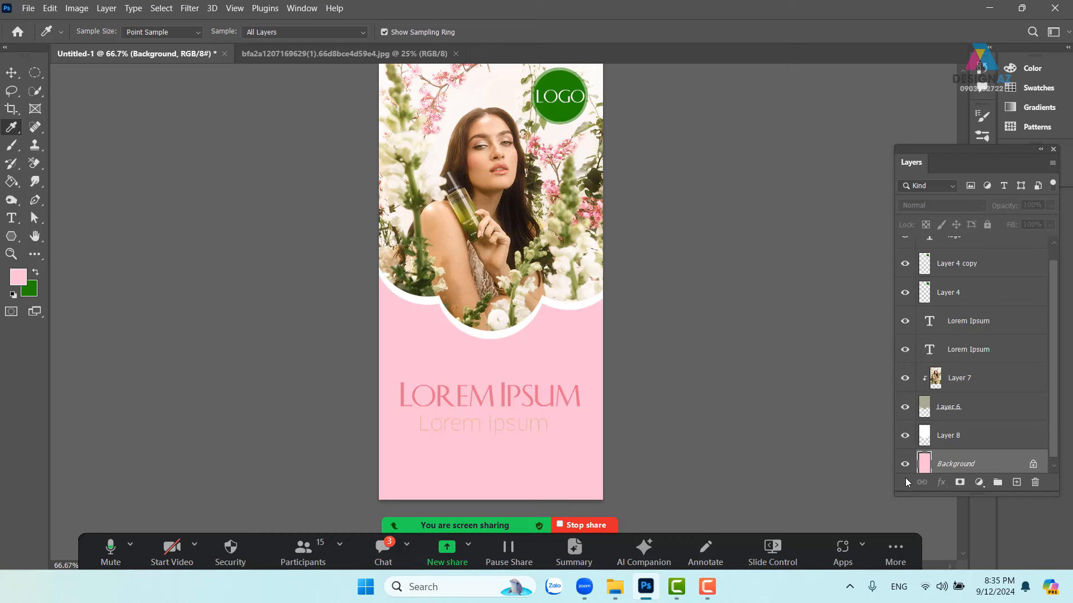
Select Layer 8, the white scalloped border behind the photo, directly on the canvas for moving.
left_click_drag(534, 370, 482, 359)
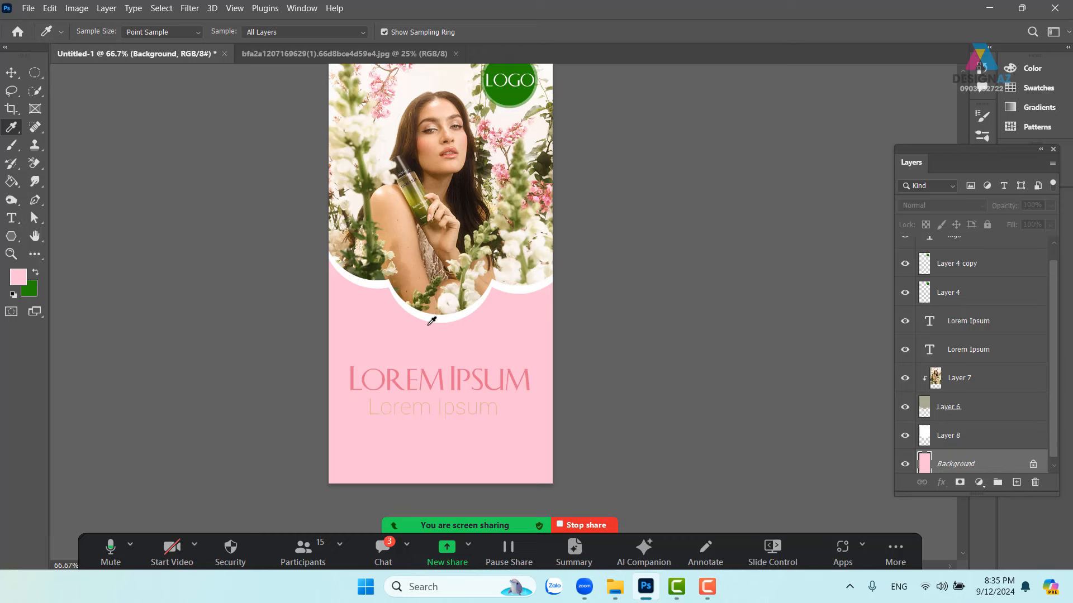
left_click(12, 73)
right_click(528, 354)
left_click(545, 360)
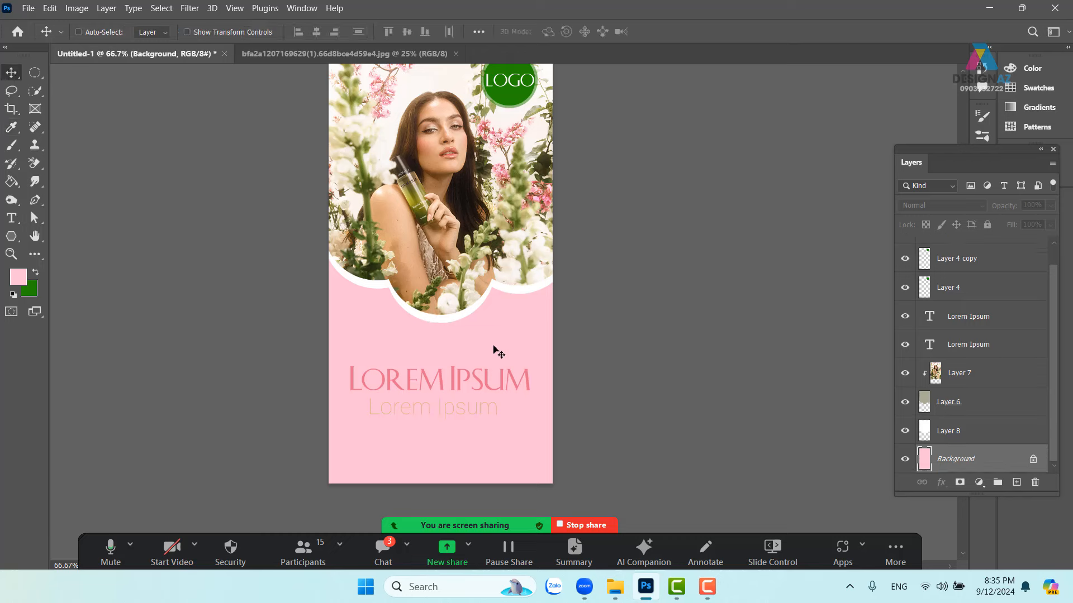
right_click(478, 307)
left_click(495, 314)
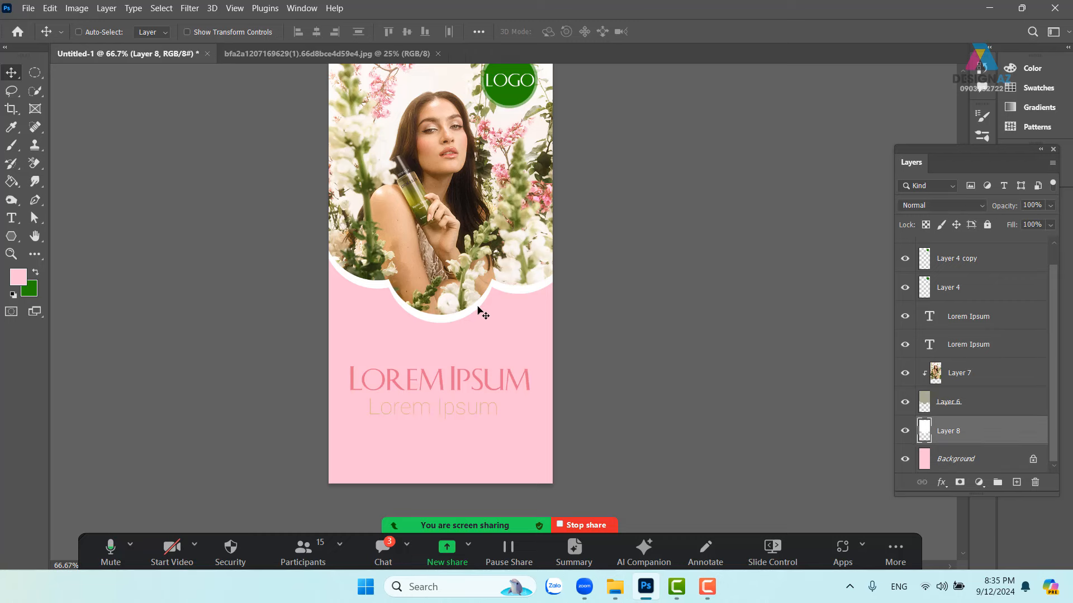
Try moving the white scalloped Layer 8 further down with its opacity reduced to 50%, and undo the change.
left_click_drag(478, 308, 479, 320)
key("1")
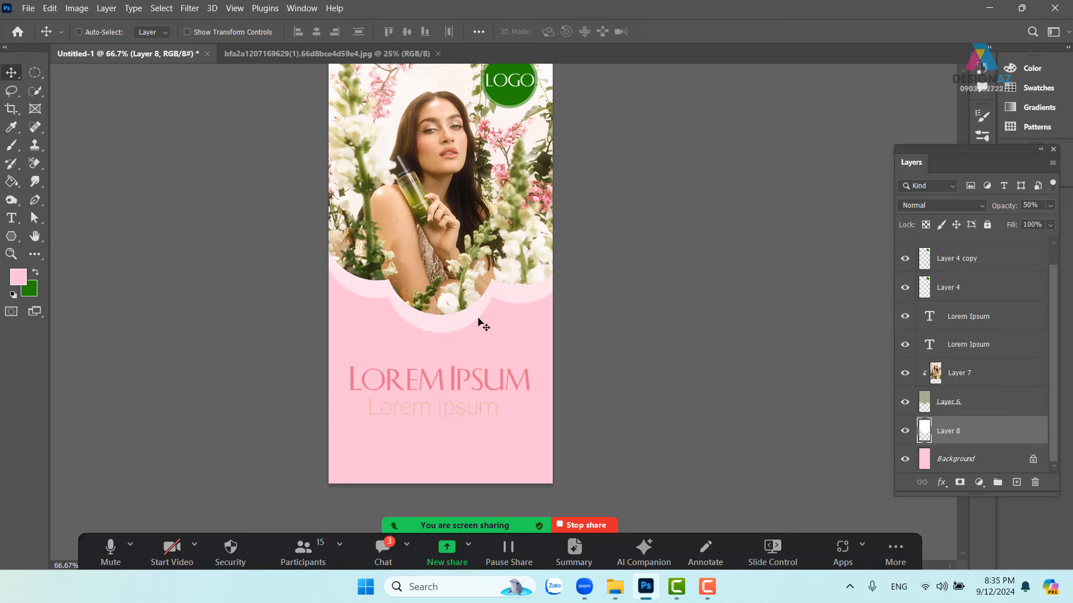
key("0")
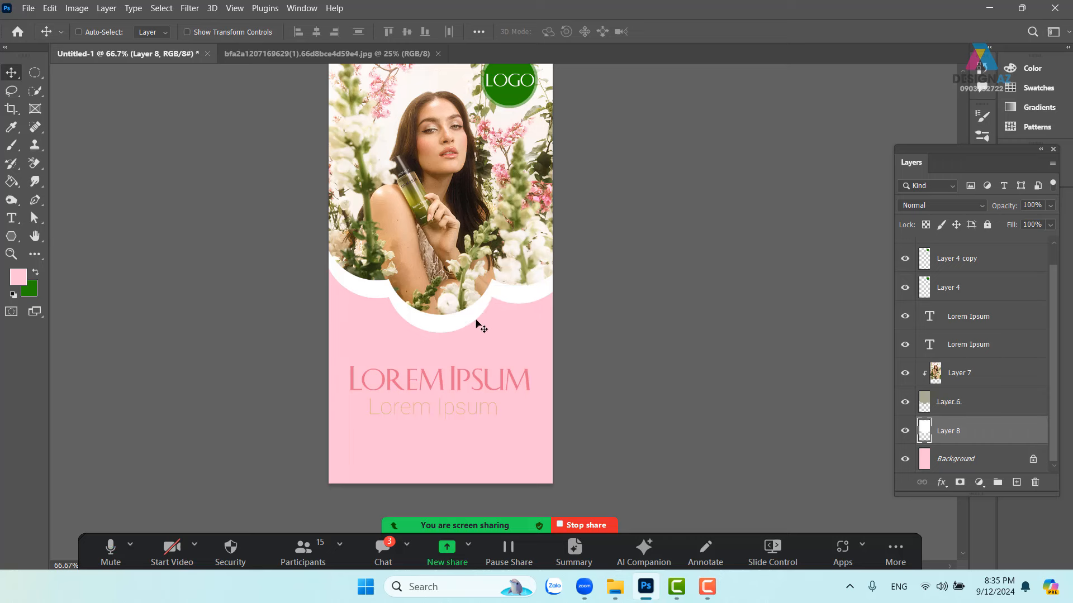
key("ctrl+z")
Stack three copies of the white scalloped layer progressively lower, with opacities of 50%, 30% and 10%.
left_click_drag(476, 315, 483, 334)
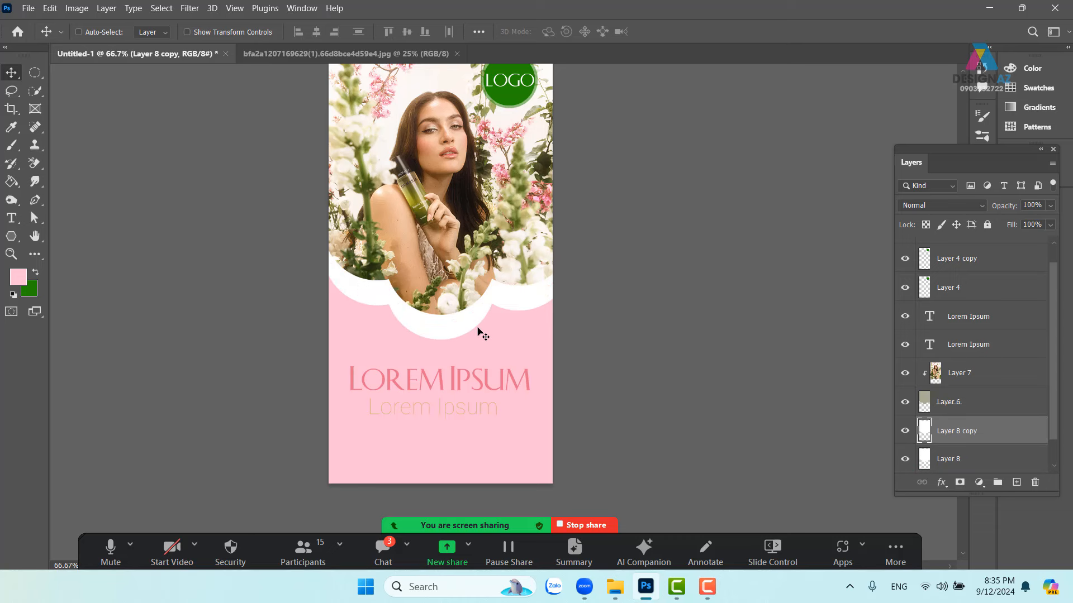
key("5")
mouse_move(477, 330)
left_mouse_down()
mouse_move(470, 324)
mouse_move(474, 347)
left_mouse_up()
key("3")
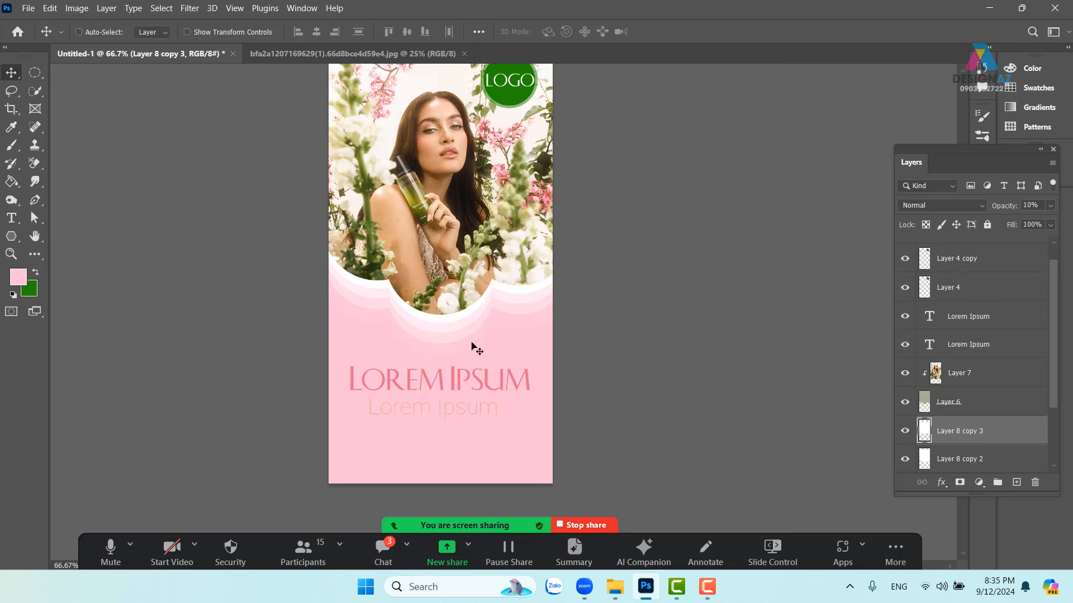
left_click_drag(509, 358, 557, 388)
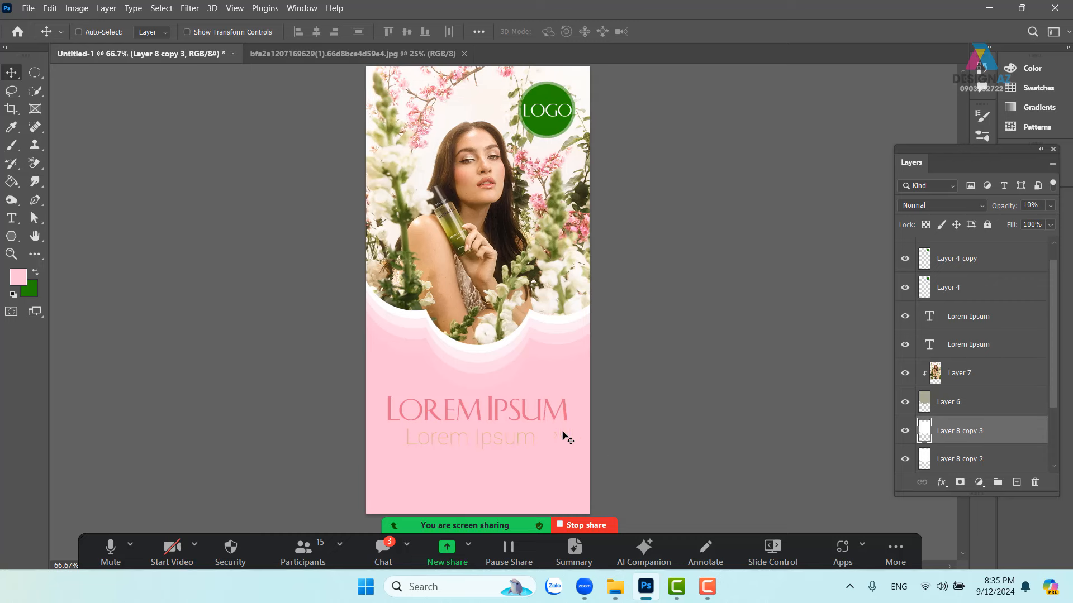
Recolor the large Lorem Ipsum heading with a darker, deeper shade of its pink.
right_click(508, 441)
left_click(517, 446)
left_click_drag(500, 450, 568, 378)
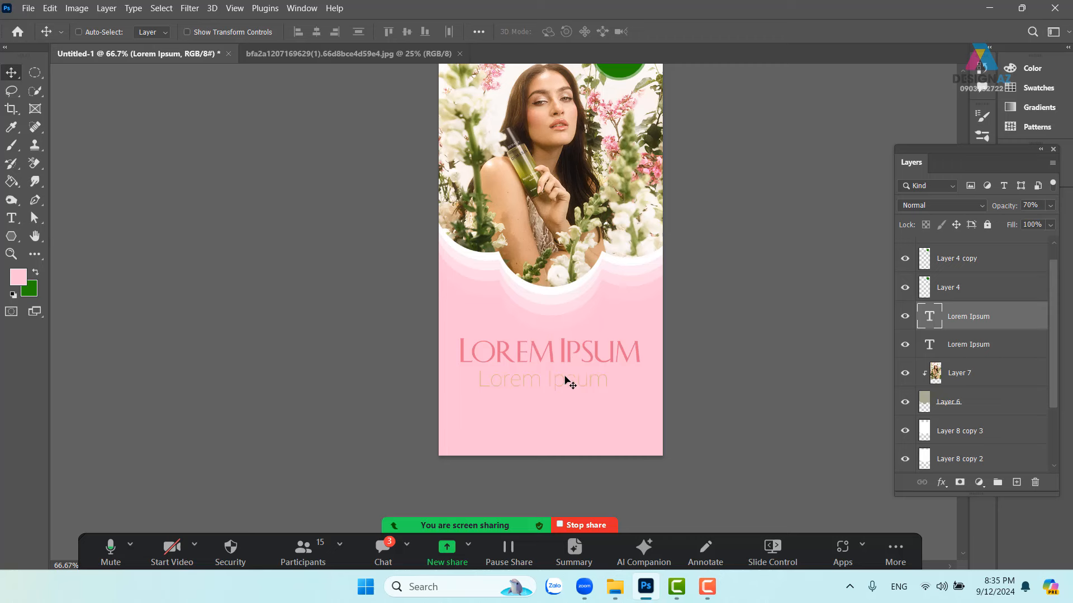
right_click(593, 346)
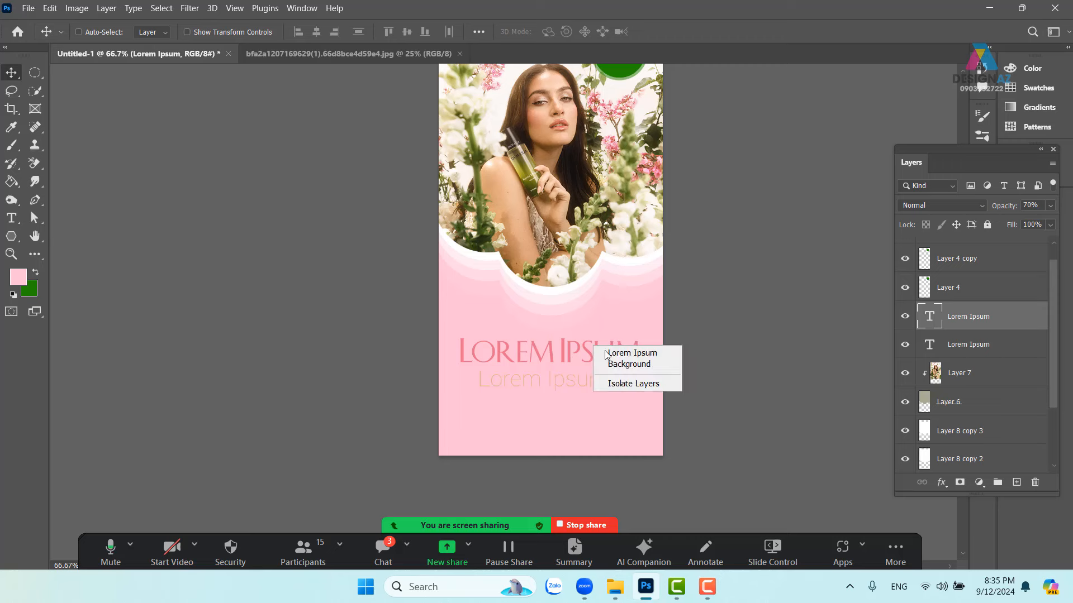
left_click(609, 351)
key("t")
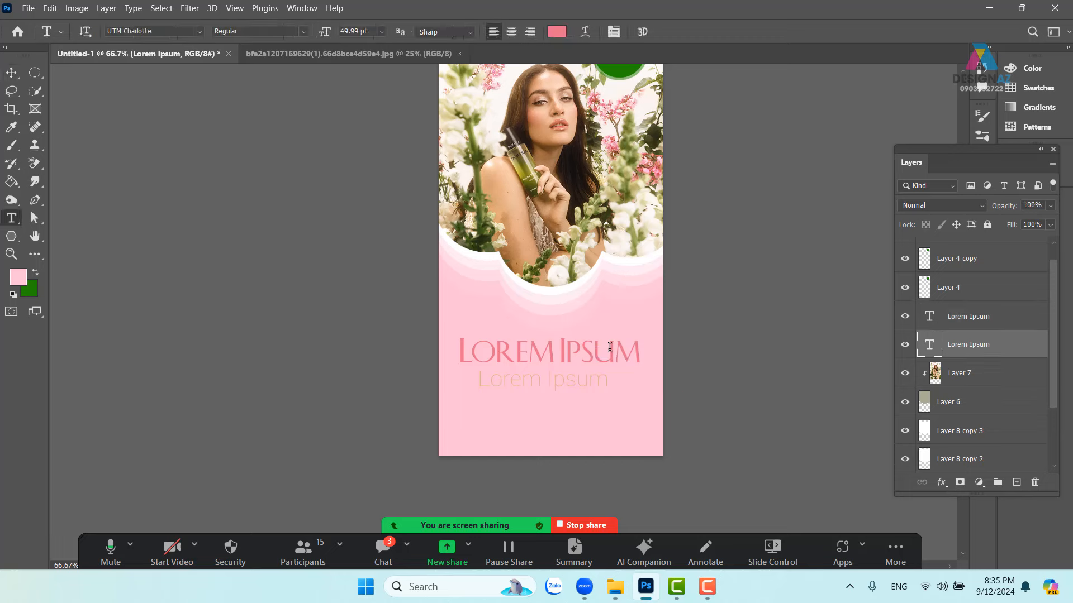
left_click(558, 33)
left_click_drag(684, 245, 704, 251)
left_click(889, 216)
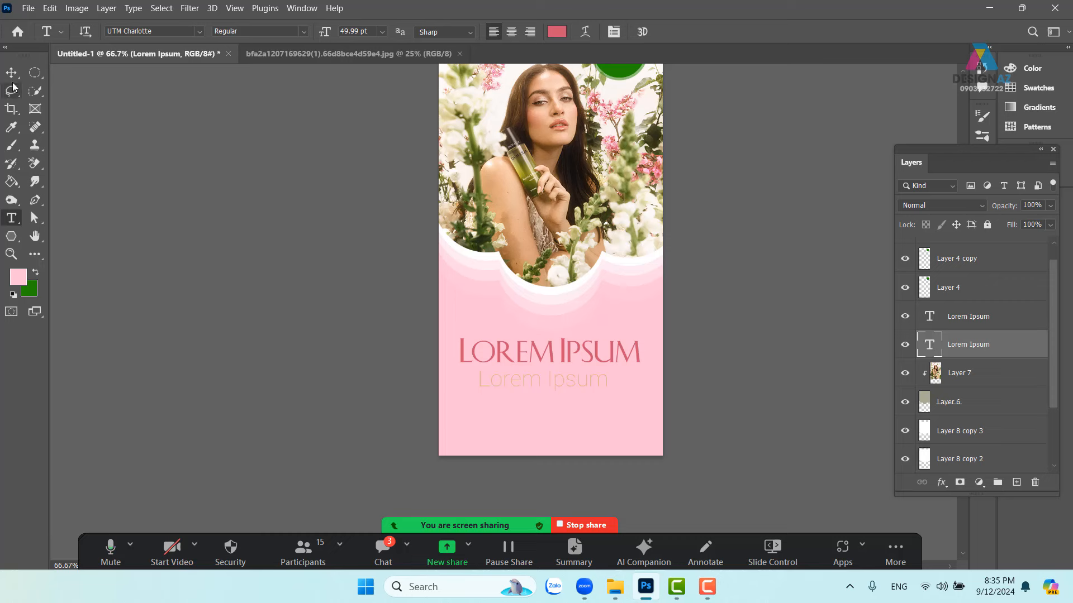
Recolor the smaller Lorem Ipsum line with dark olive 5a572e and bring the whole banner into view.
key("v")
right_click(555, 390)
left_click(564, 394)
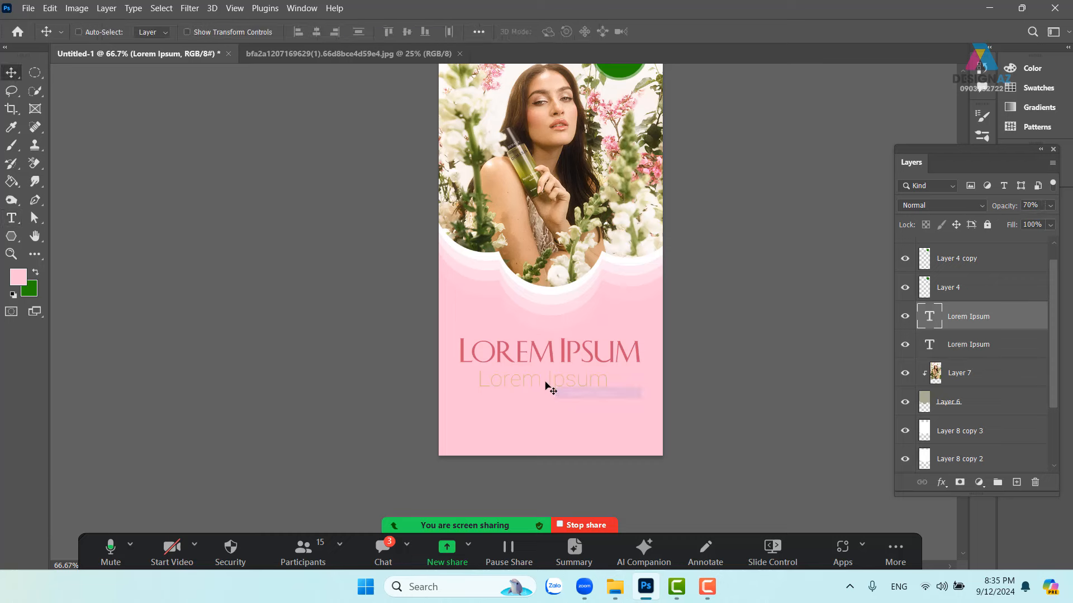
key("7")
key("t")
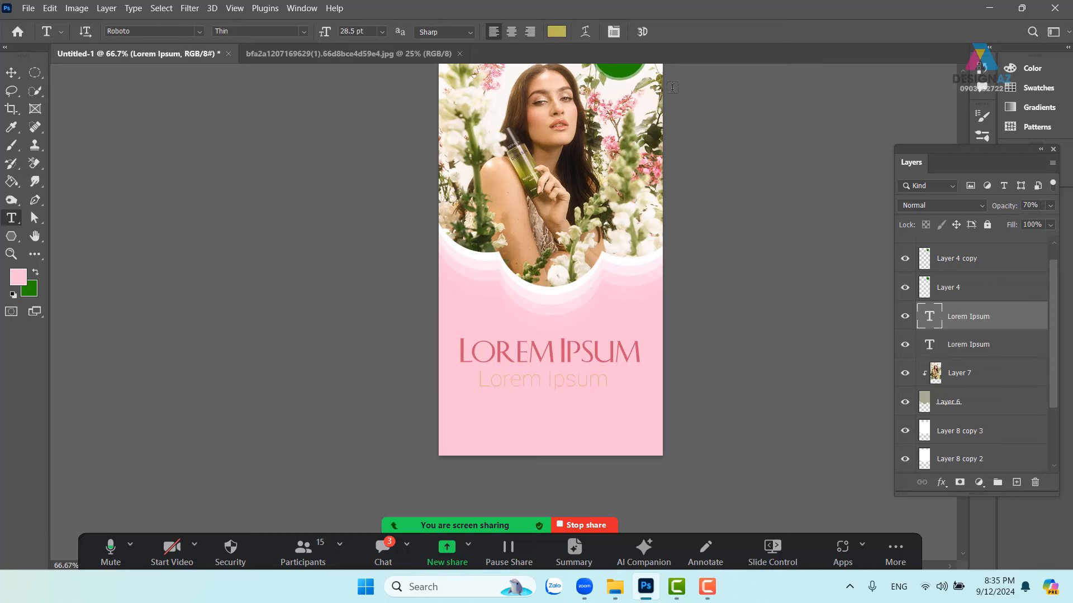
left_click(565, 32)
type("5a572e")
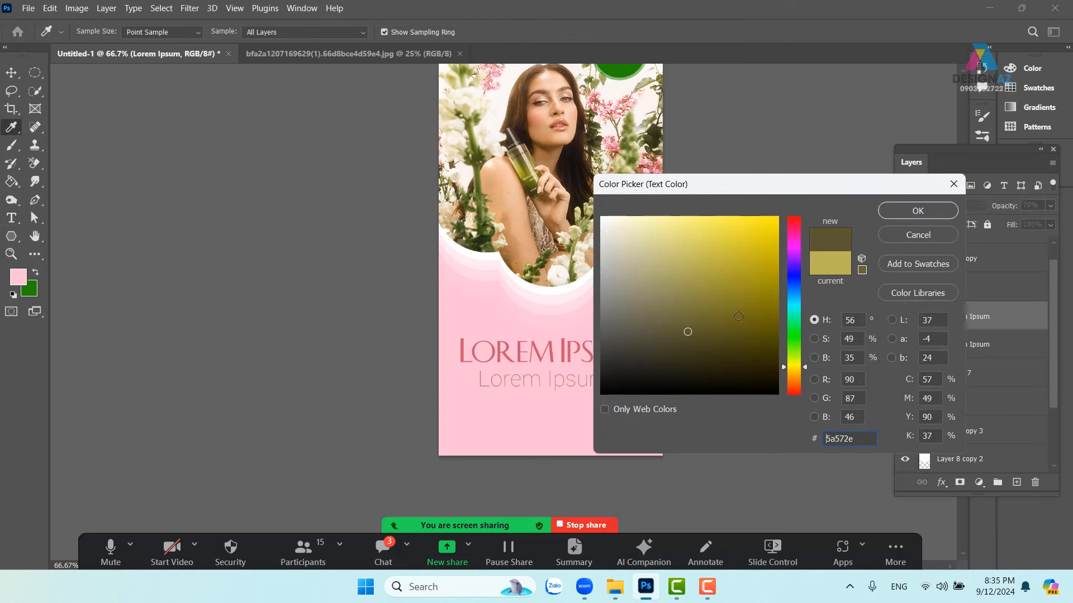
left_click(921, 215)
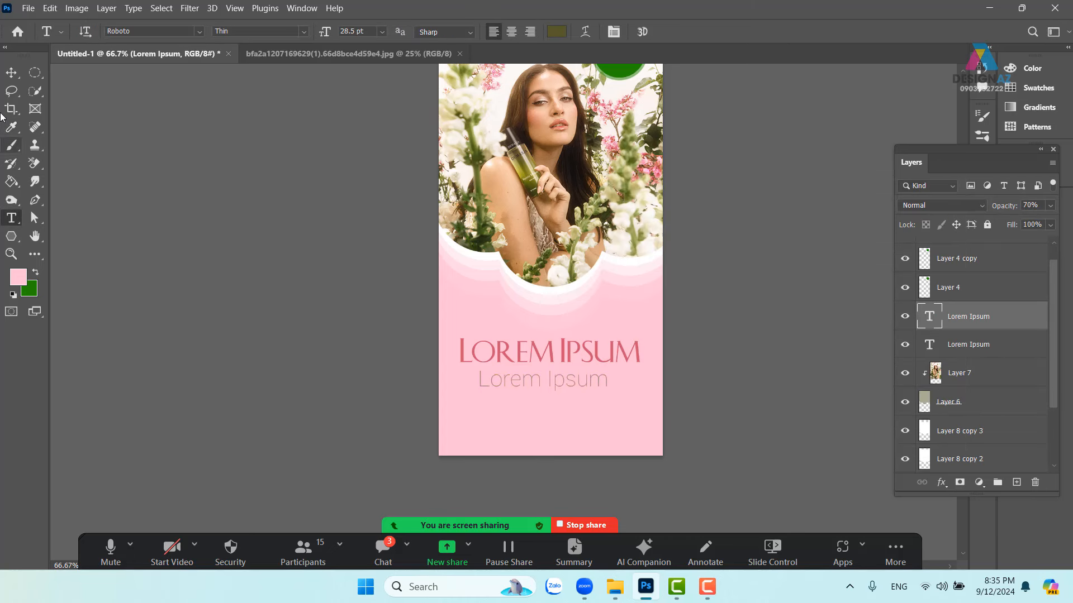
left_click(12, 73)
left_click_drag(630, 262, 579, 317)
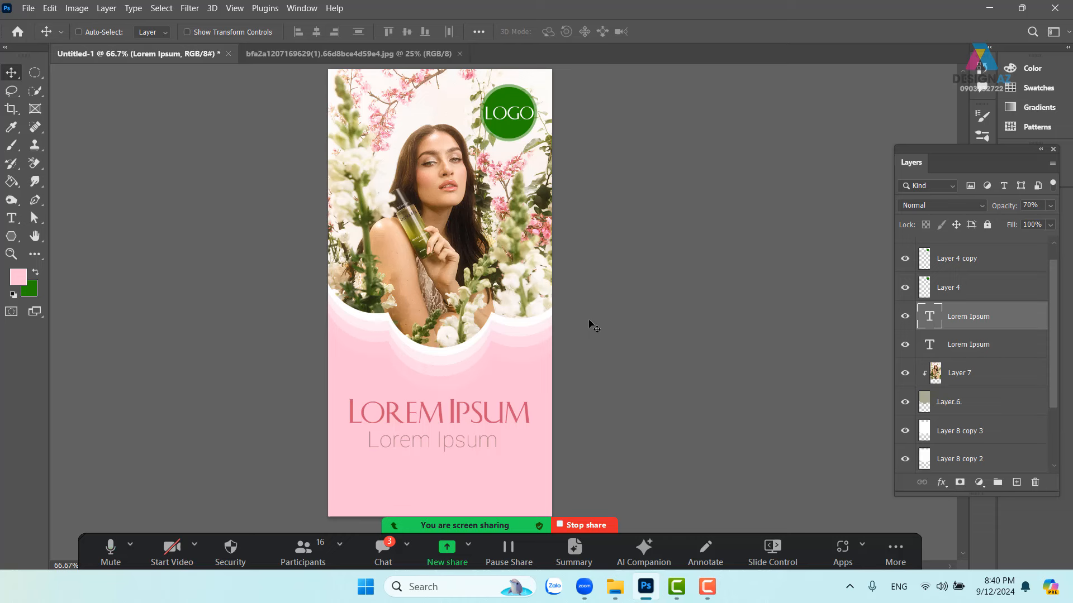
mouse_move(716, 596)
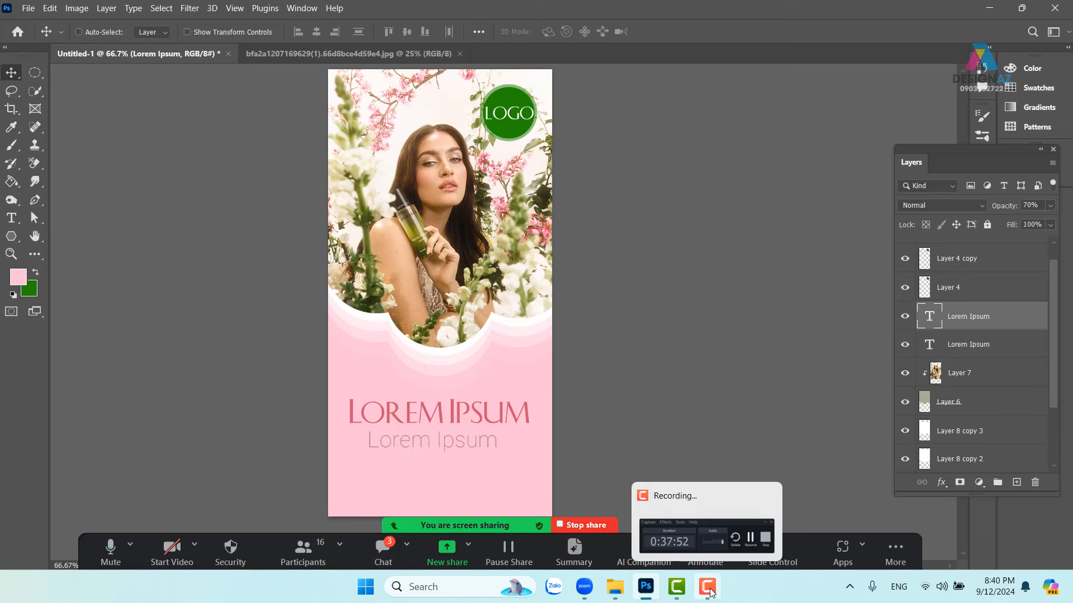
left_click(709, 587)
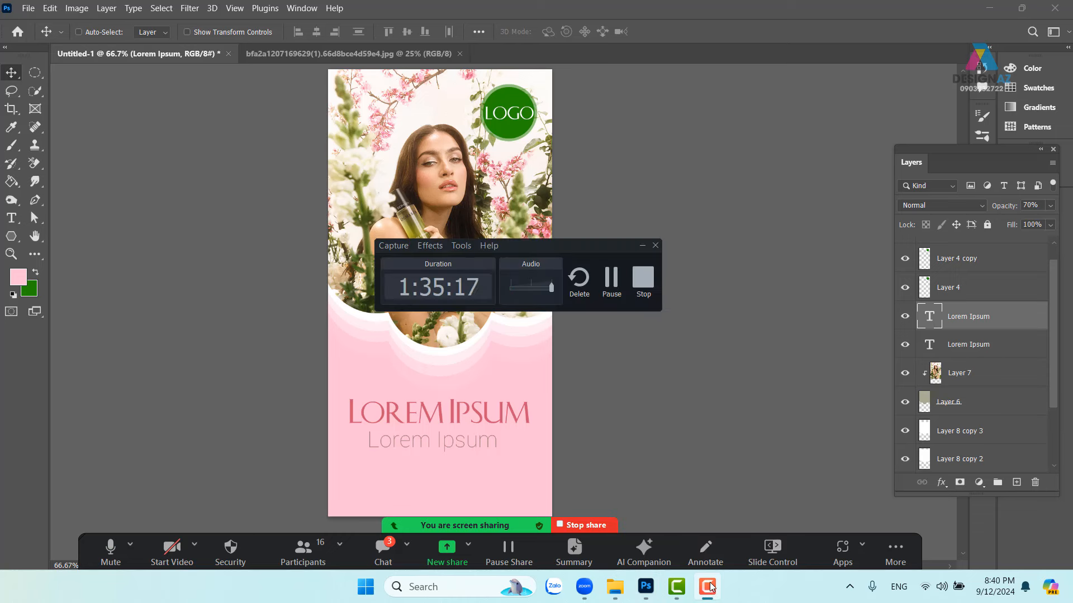